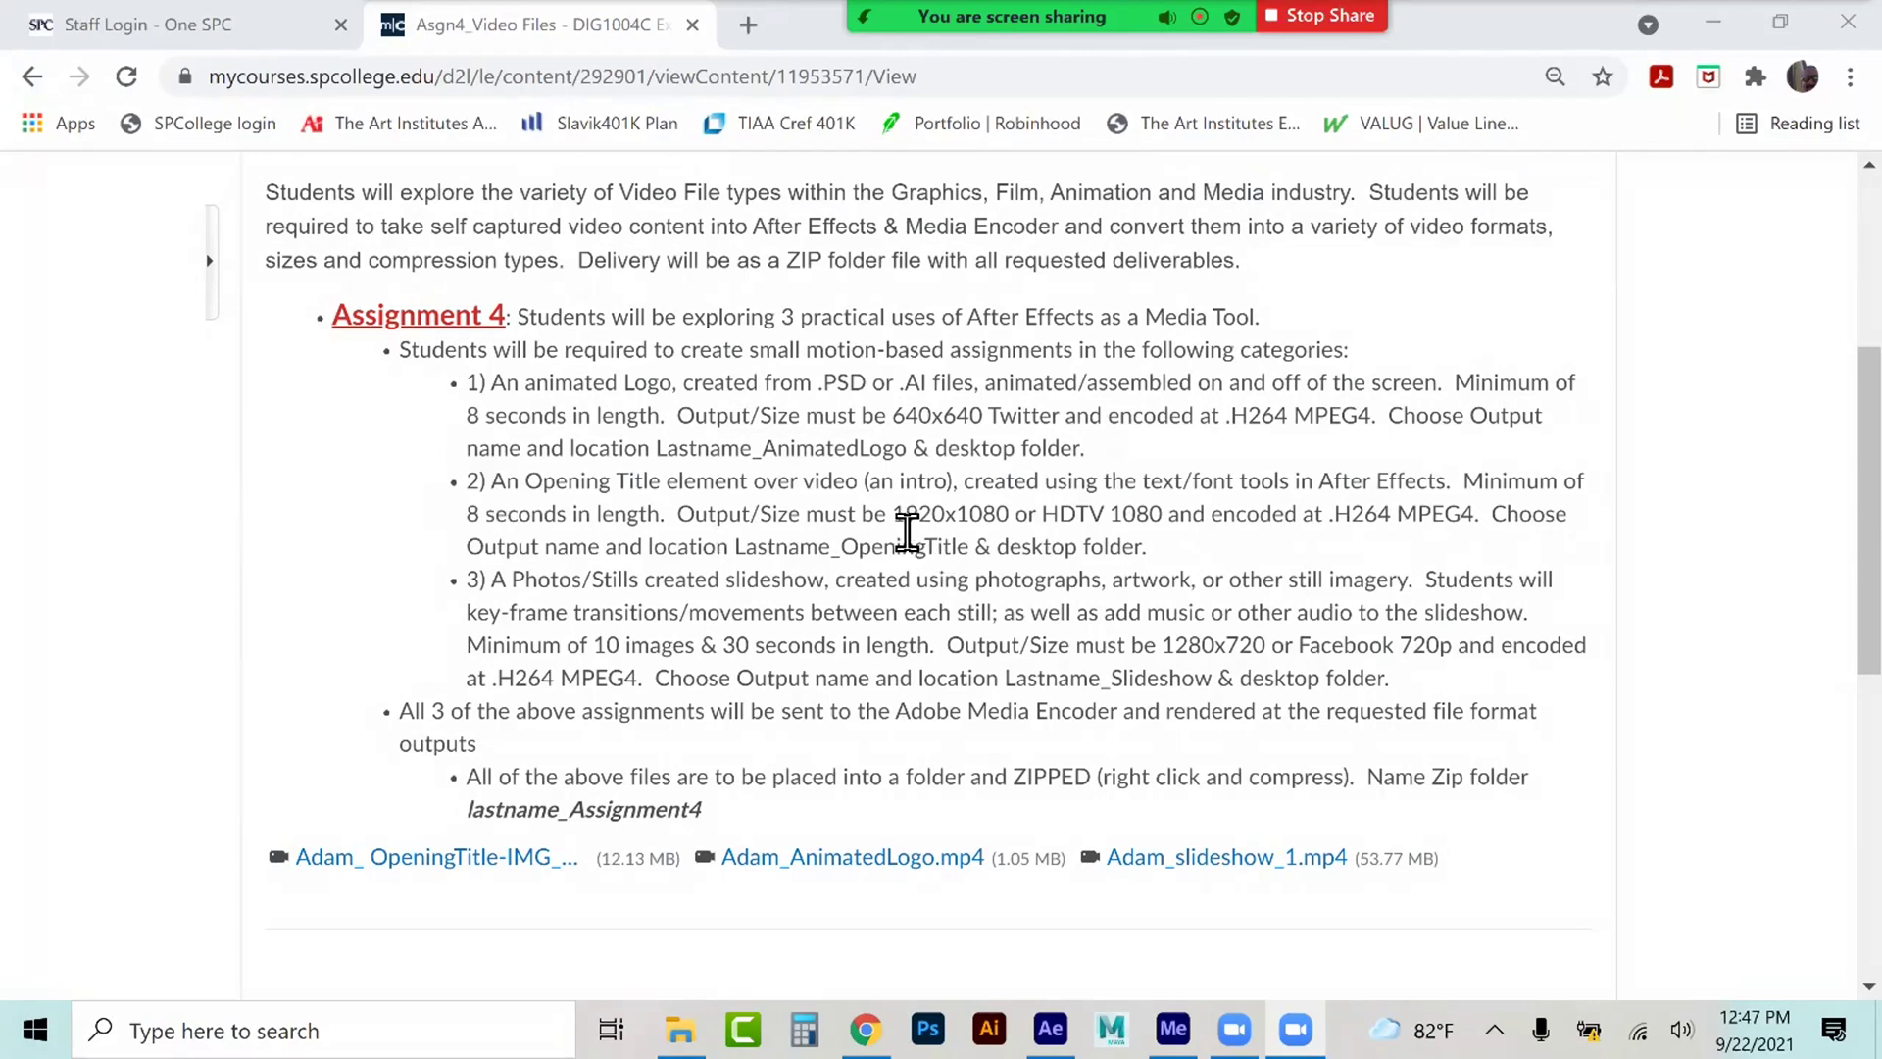
- Import the temple-monkey video from the Video Clips folder into the After Effects project and create a composition from it
drag(894, 516, 1022, 534)
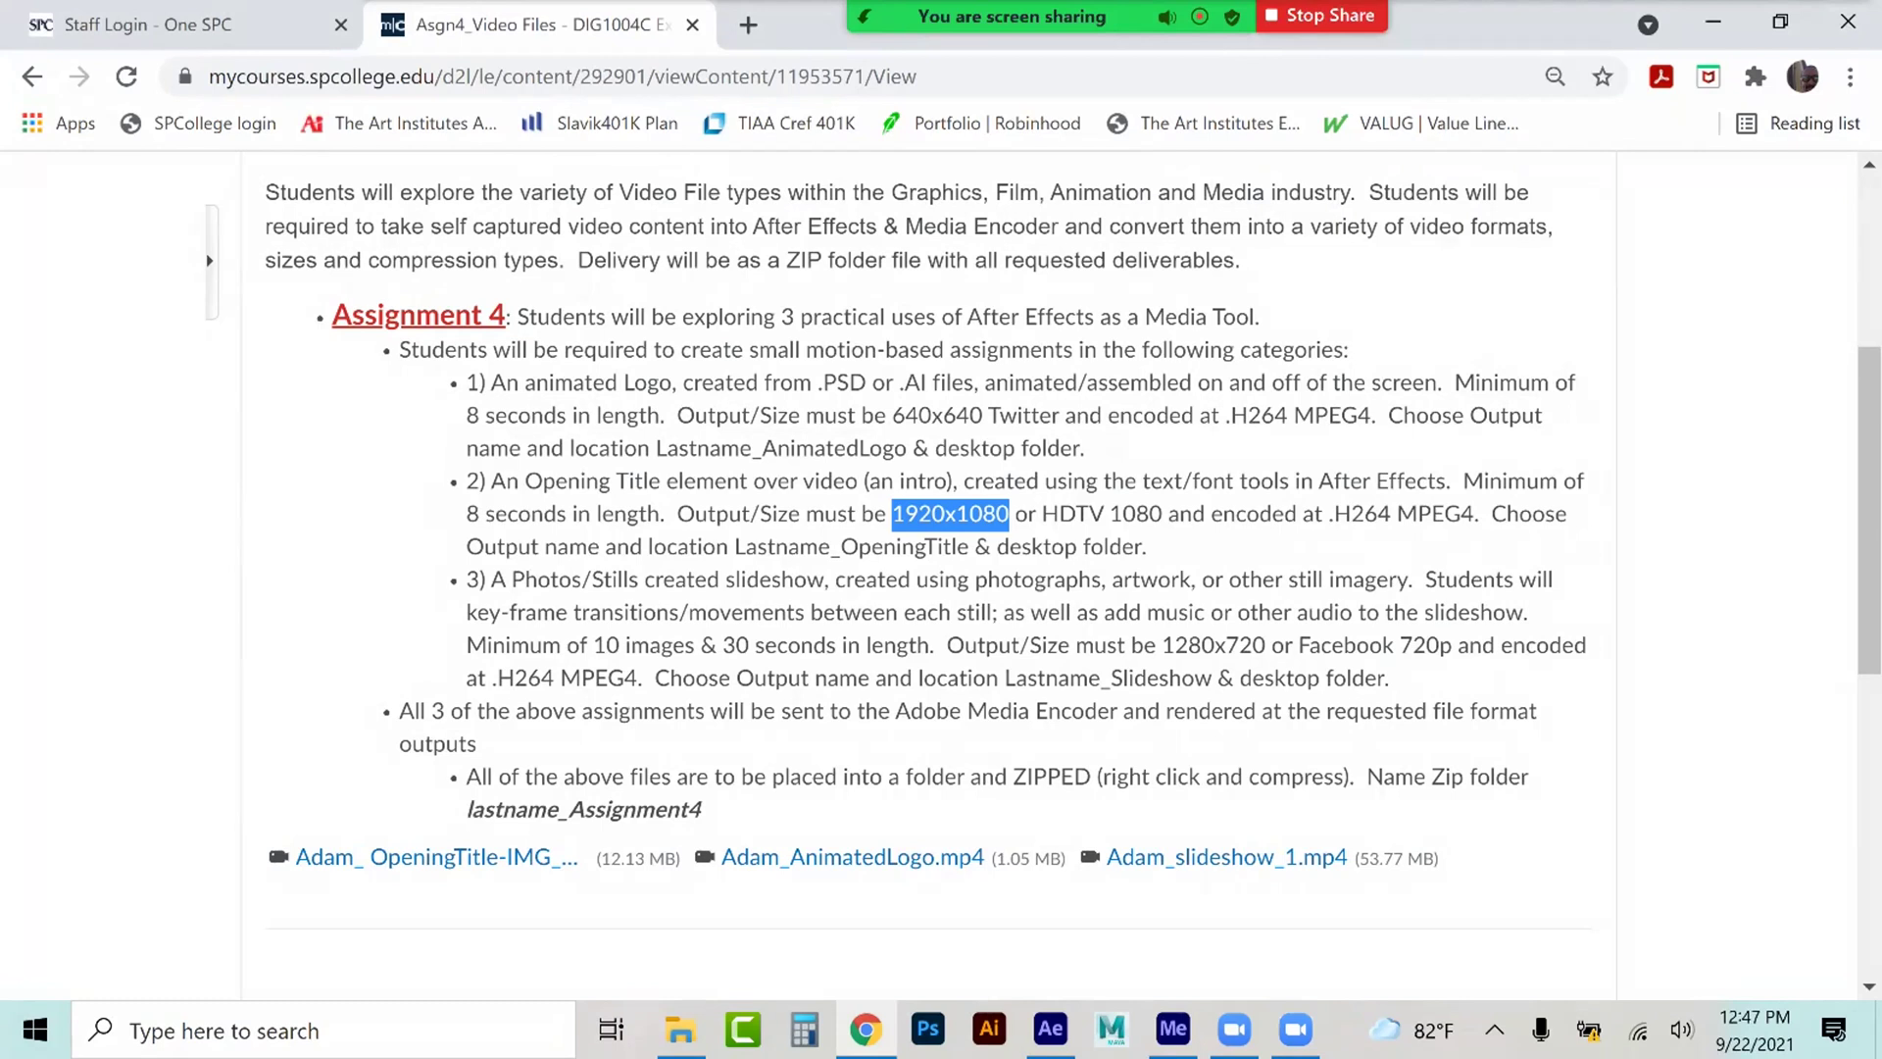
click(1049, 1029)
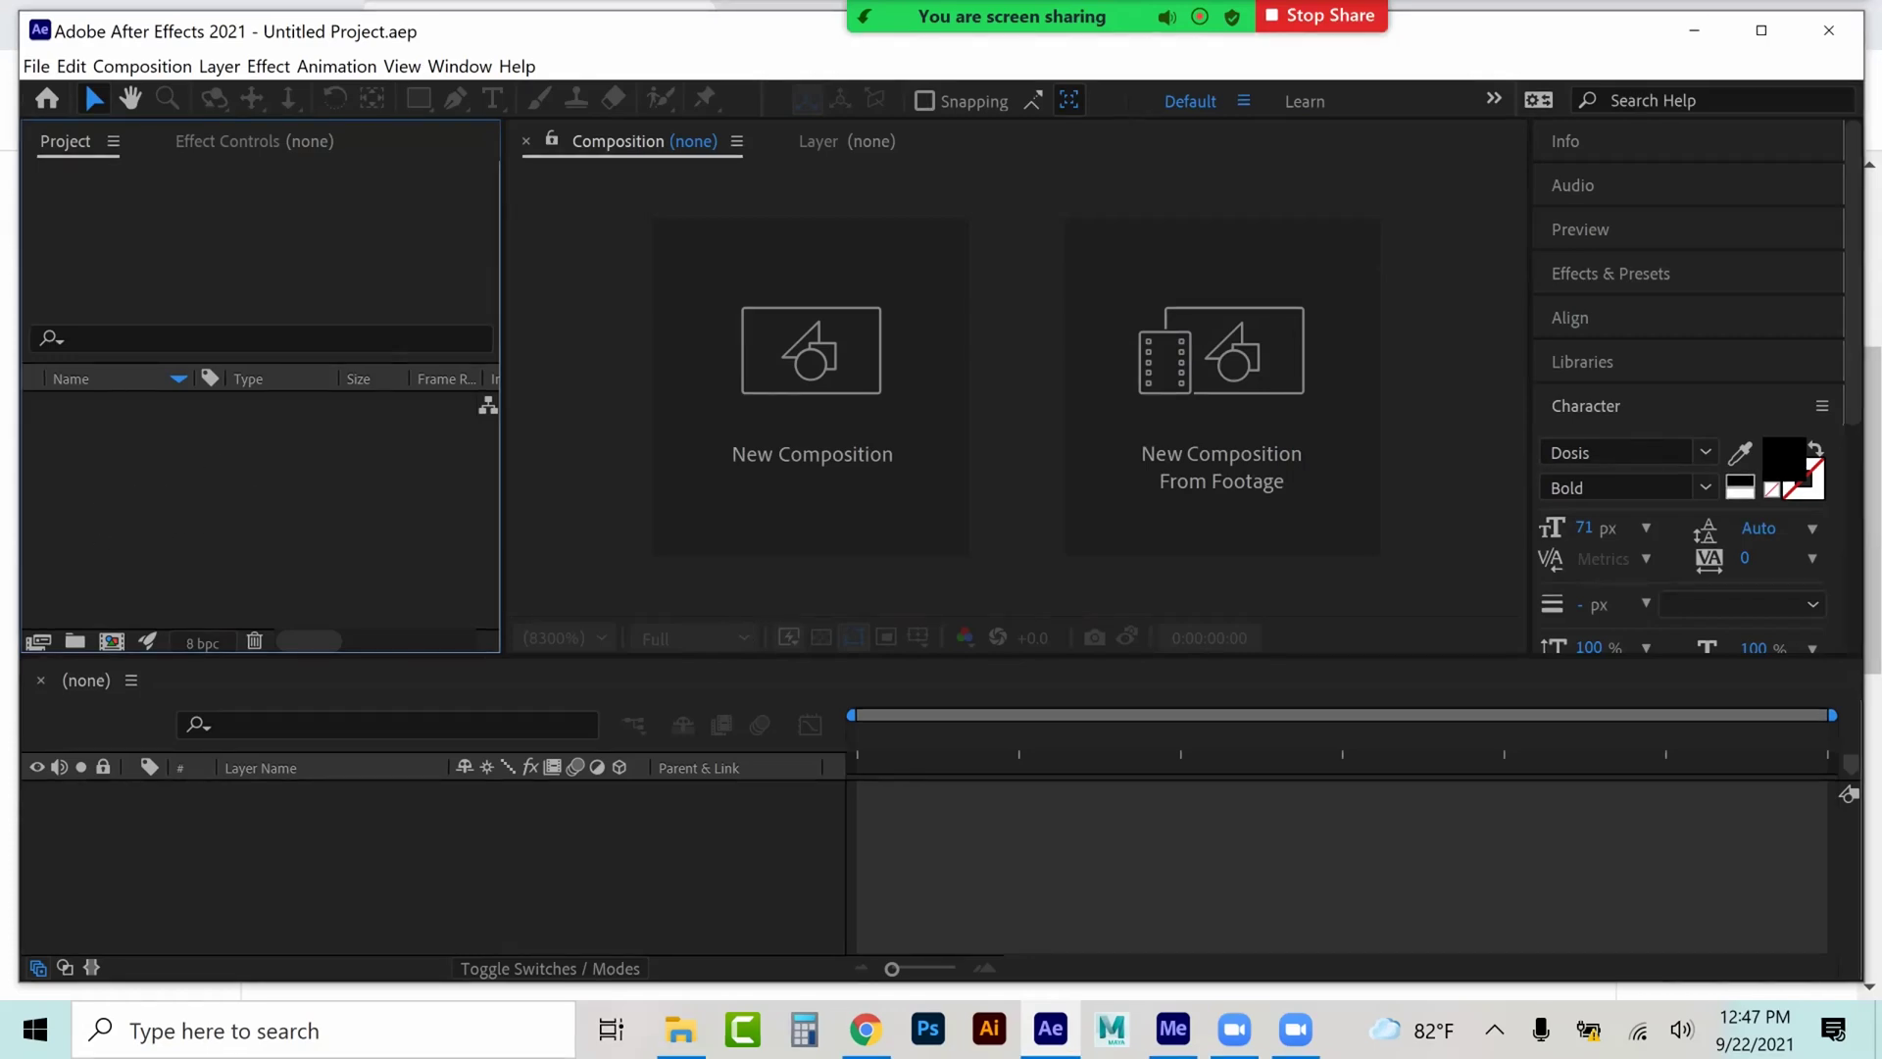
click(679, 1029)
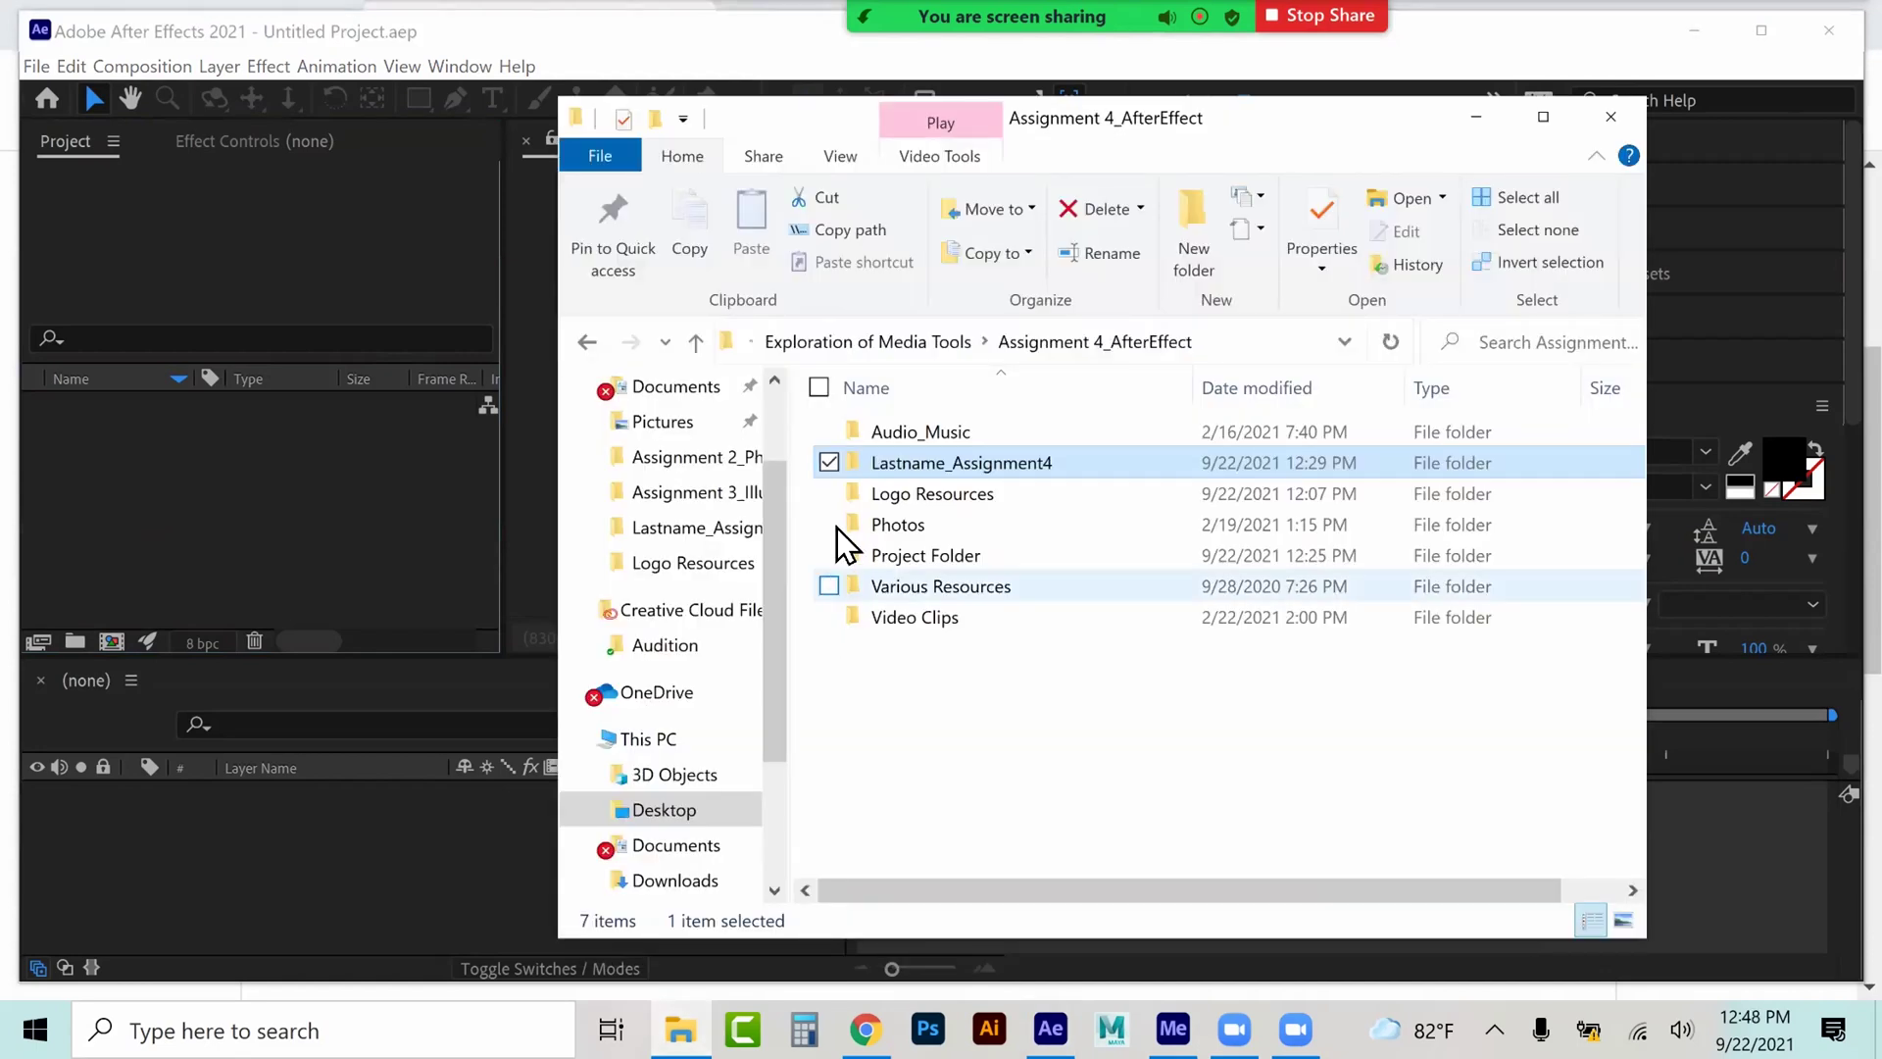
click(928, 617)
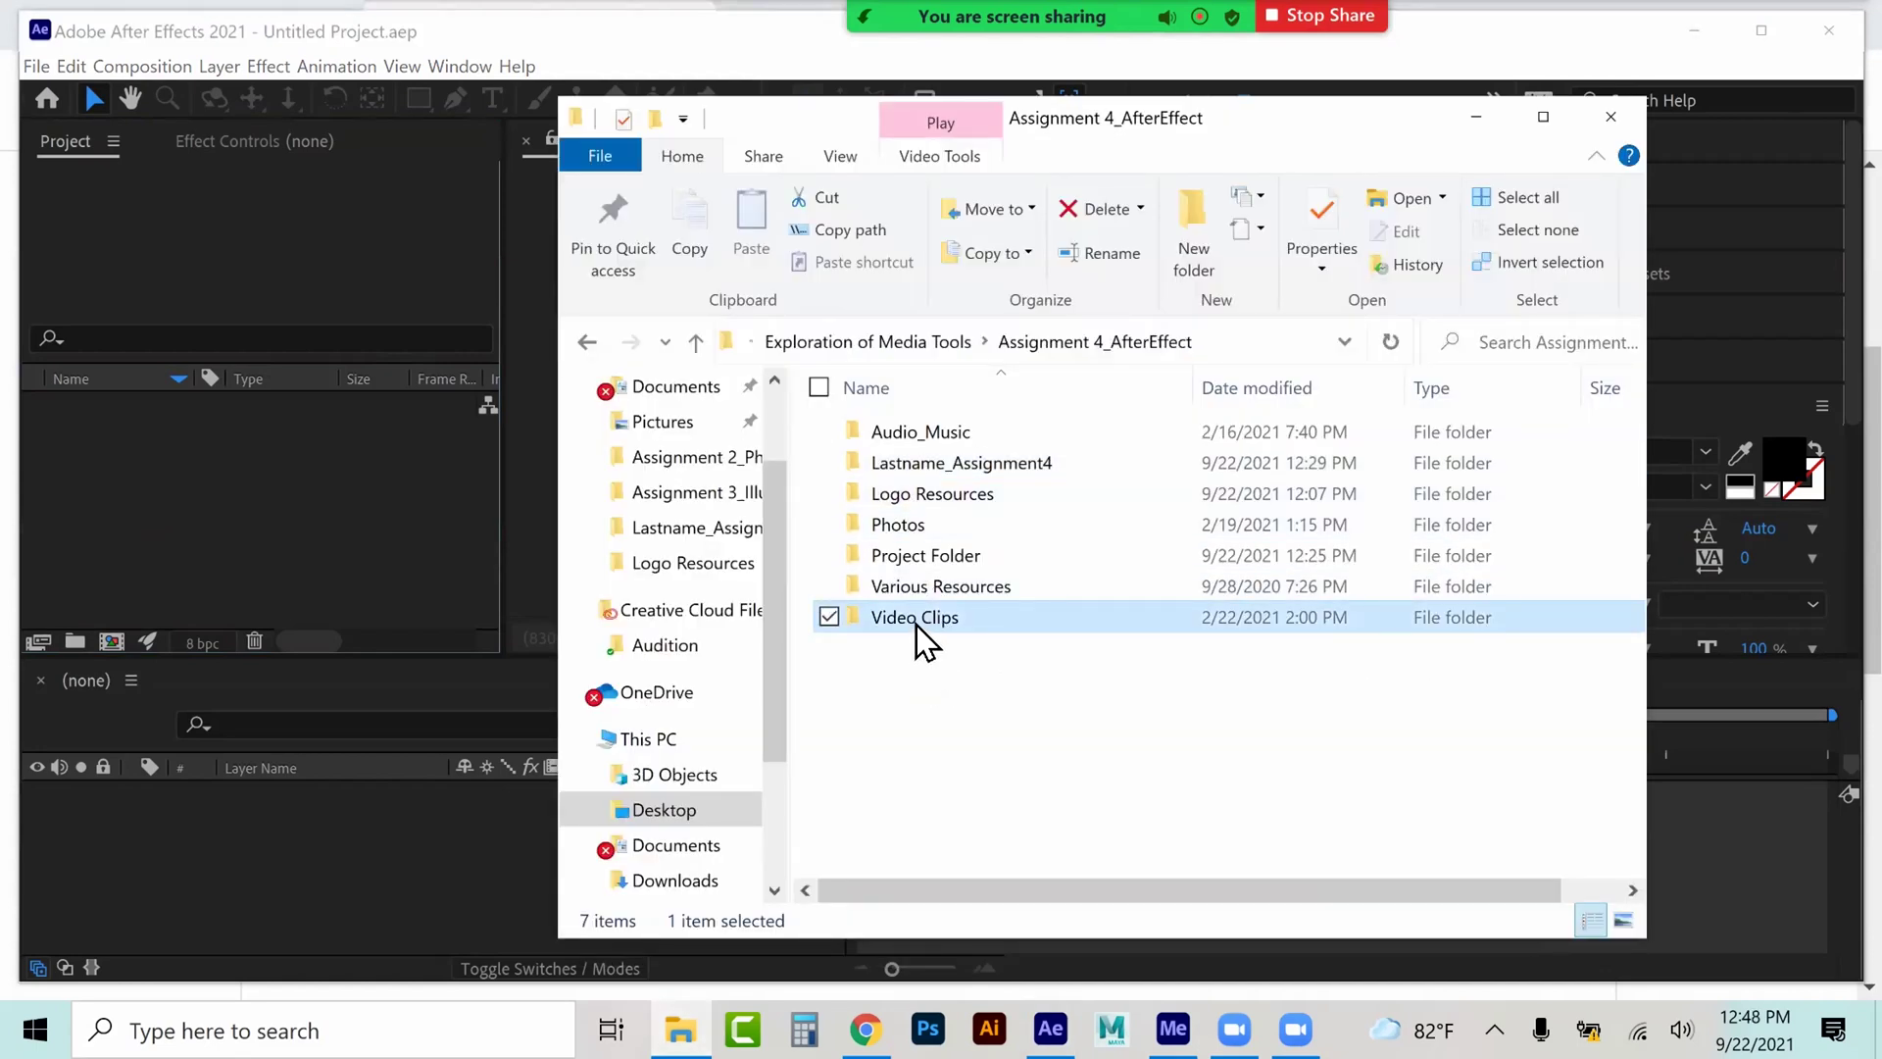
double_click(915, 625)
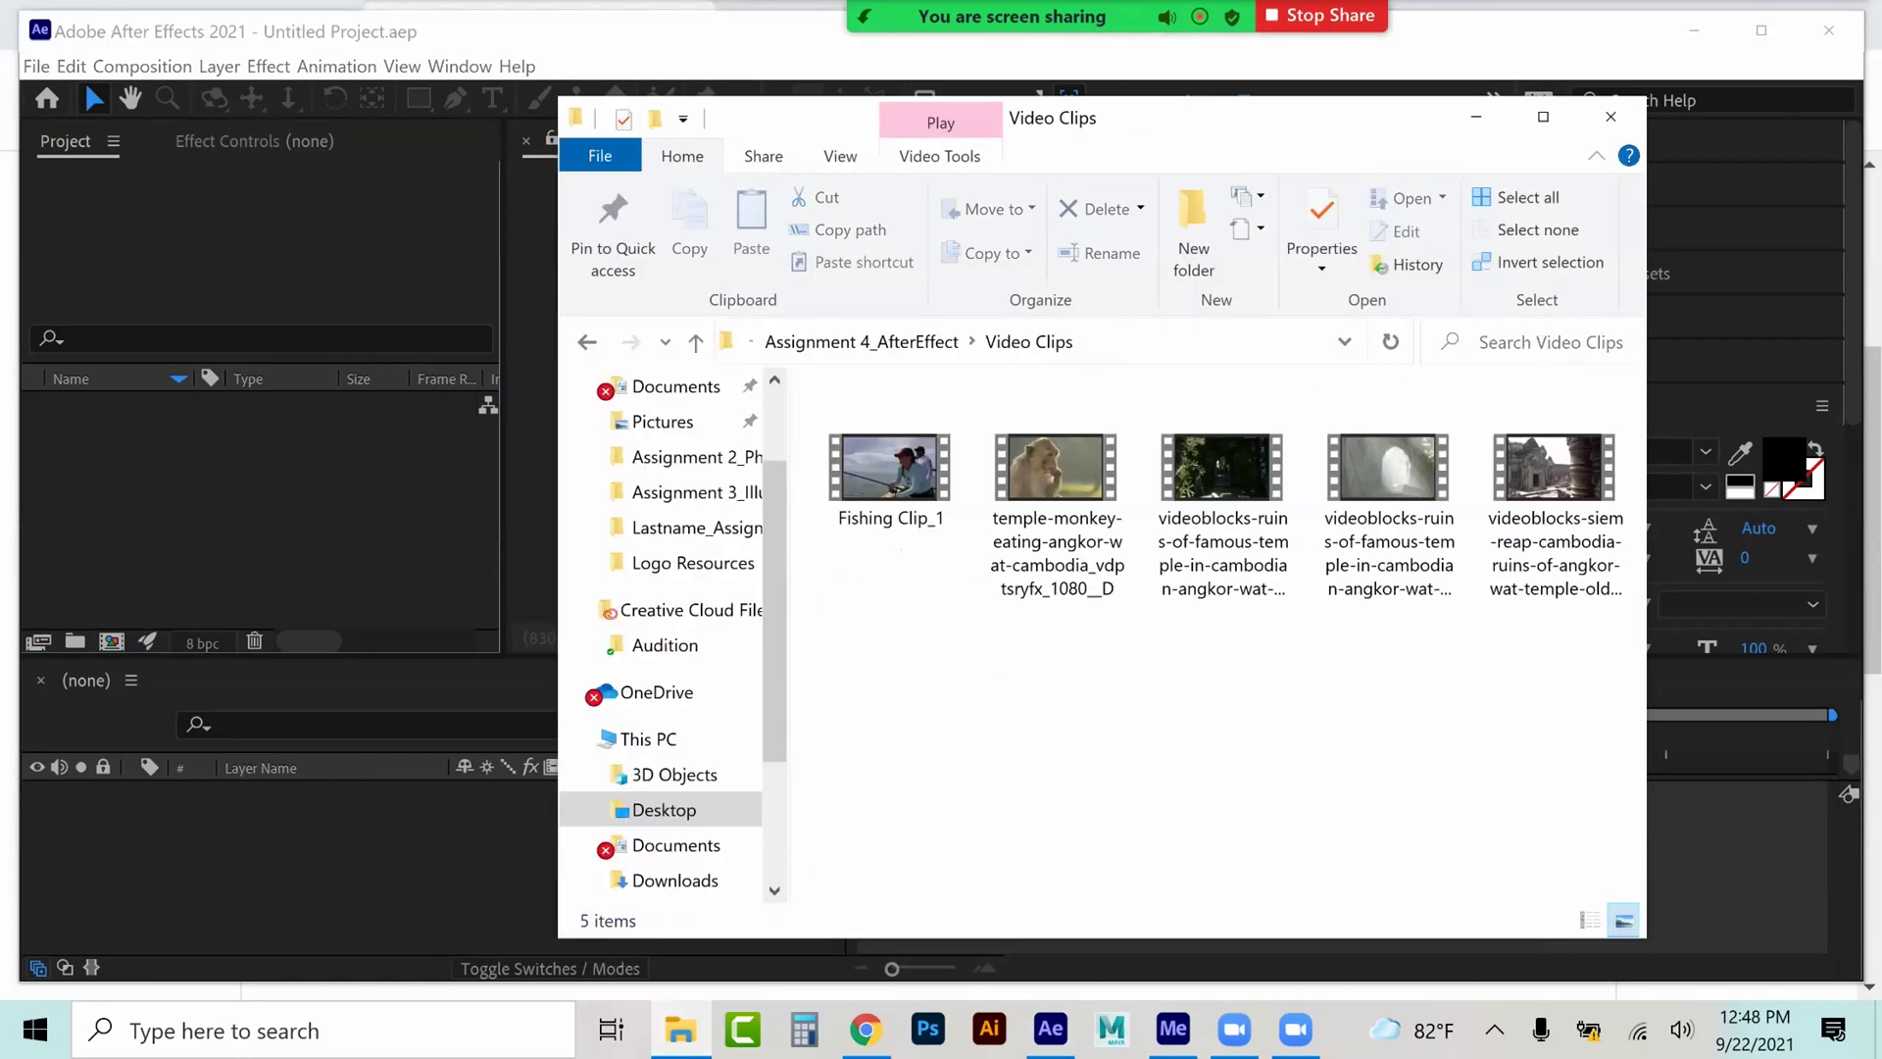
click(1086, 473)
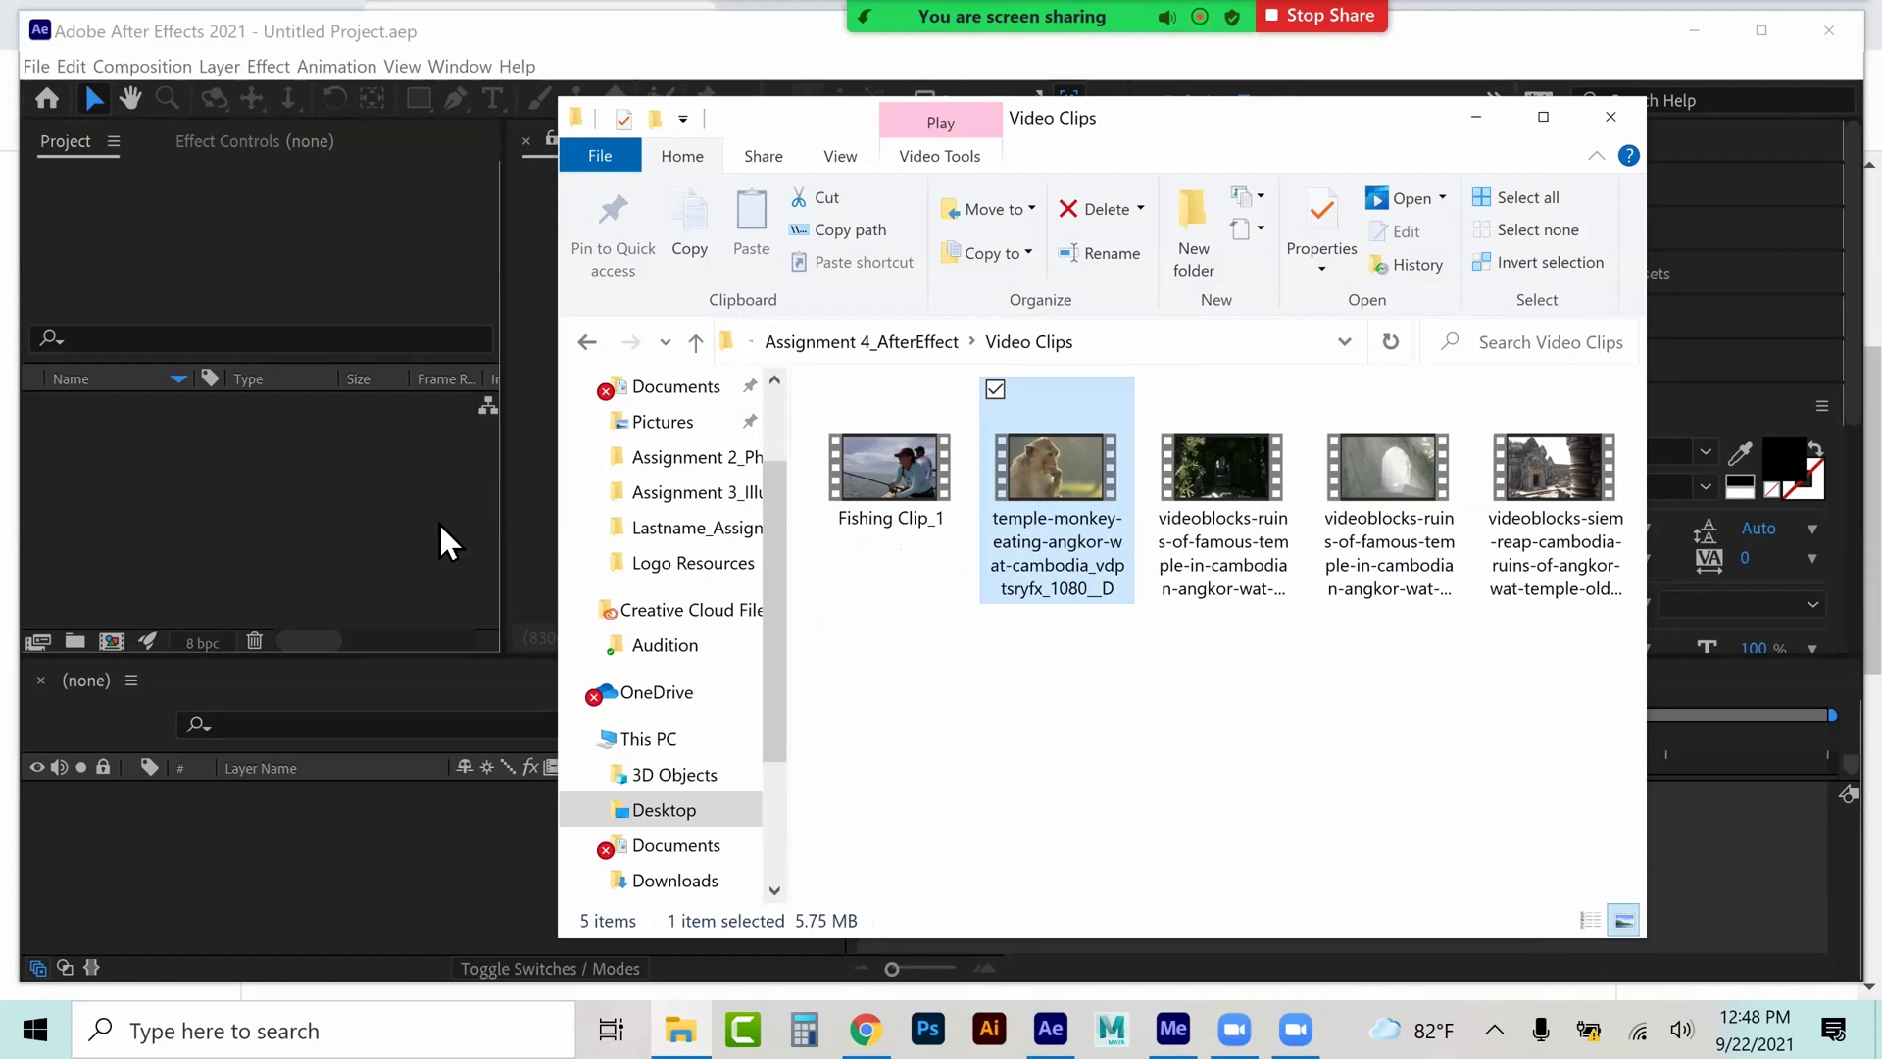
drag(1039, 461, 338, 512)
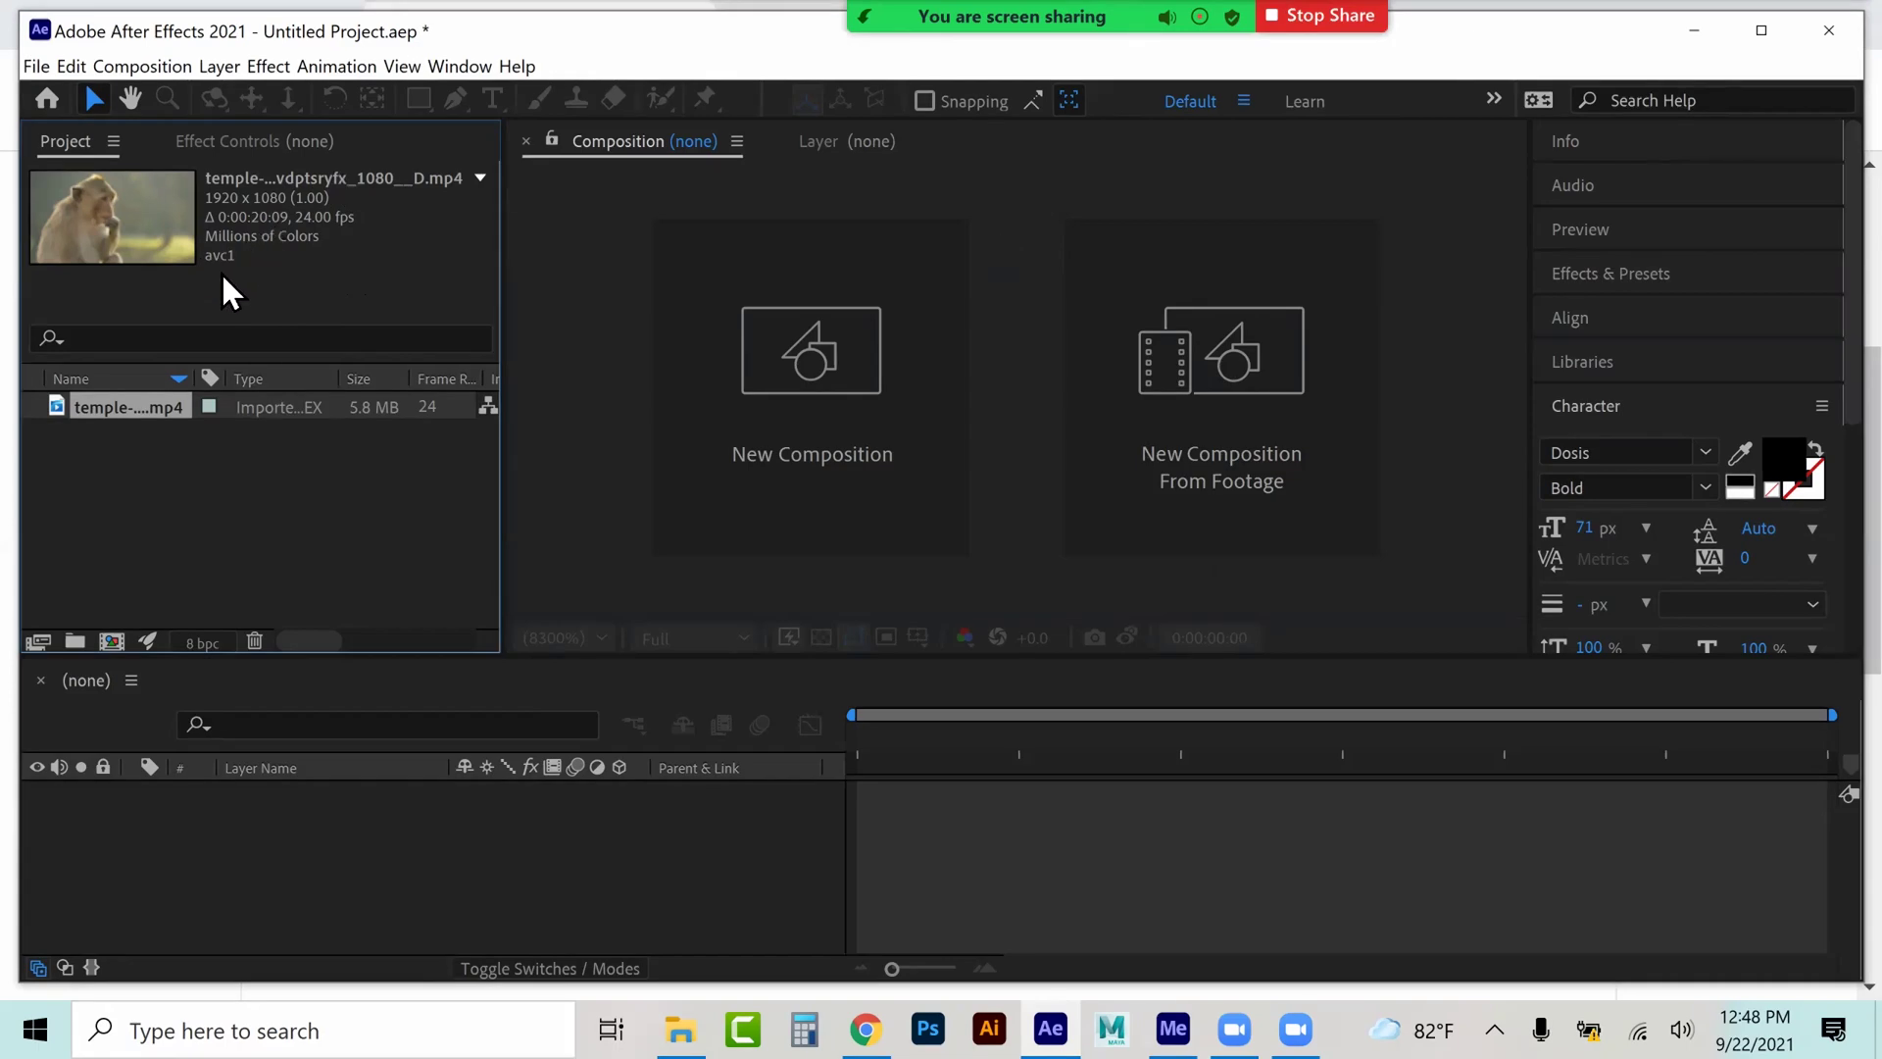
click(205, 419)
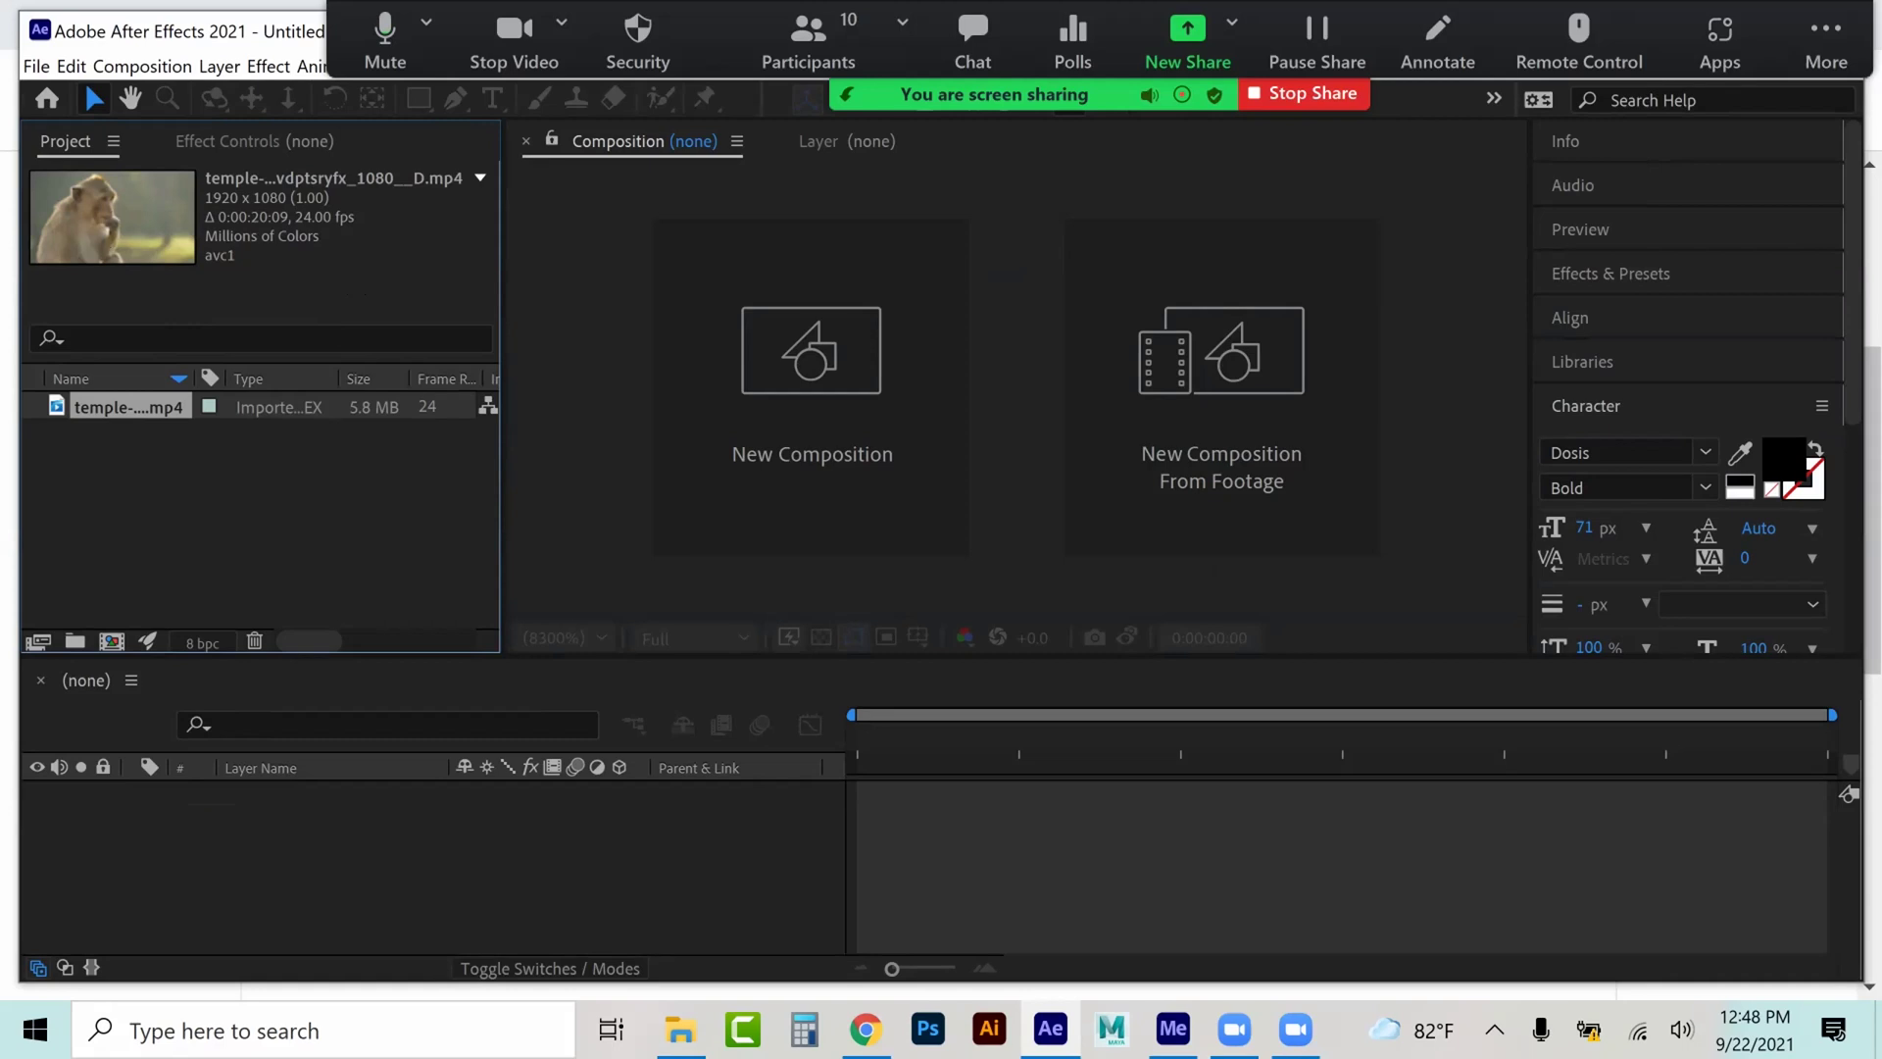
drag(127, 407, 943, 502)
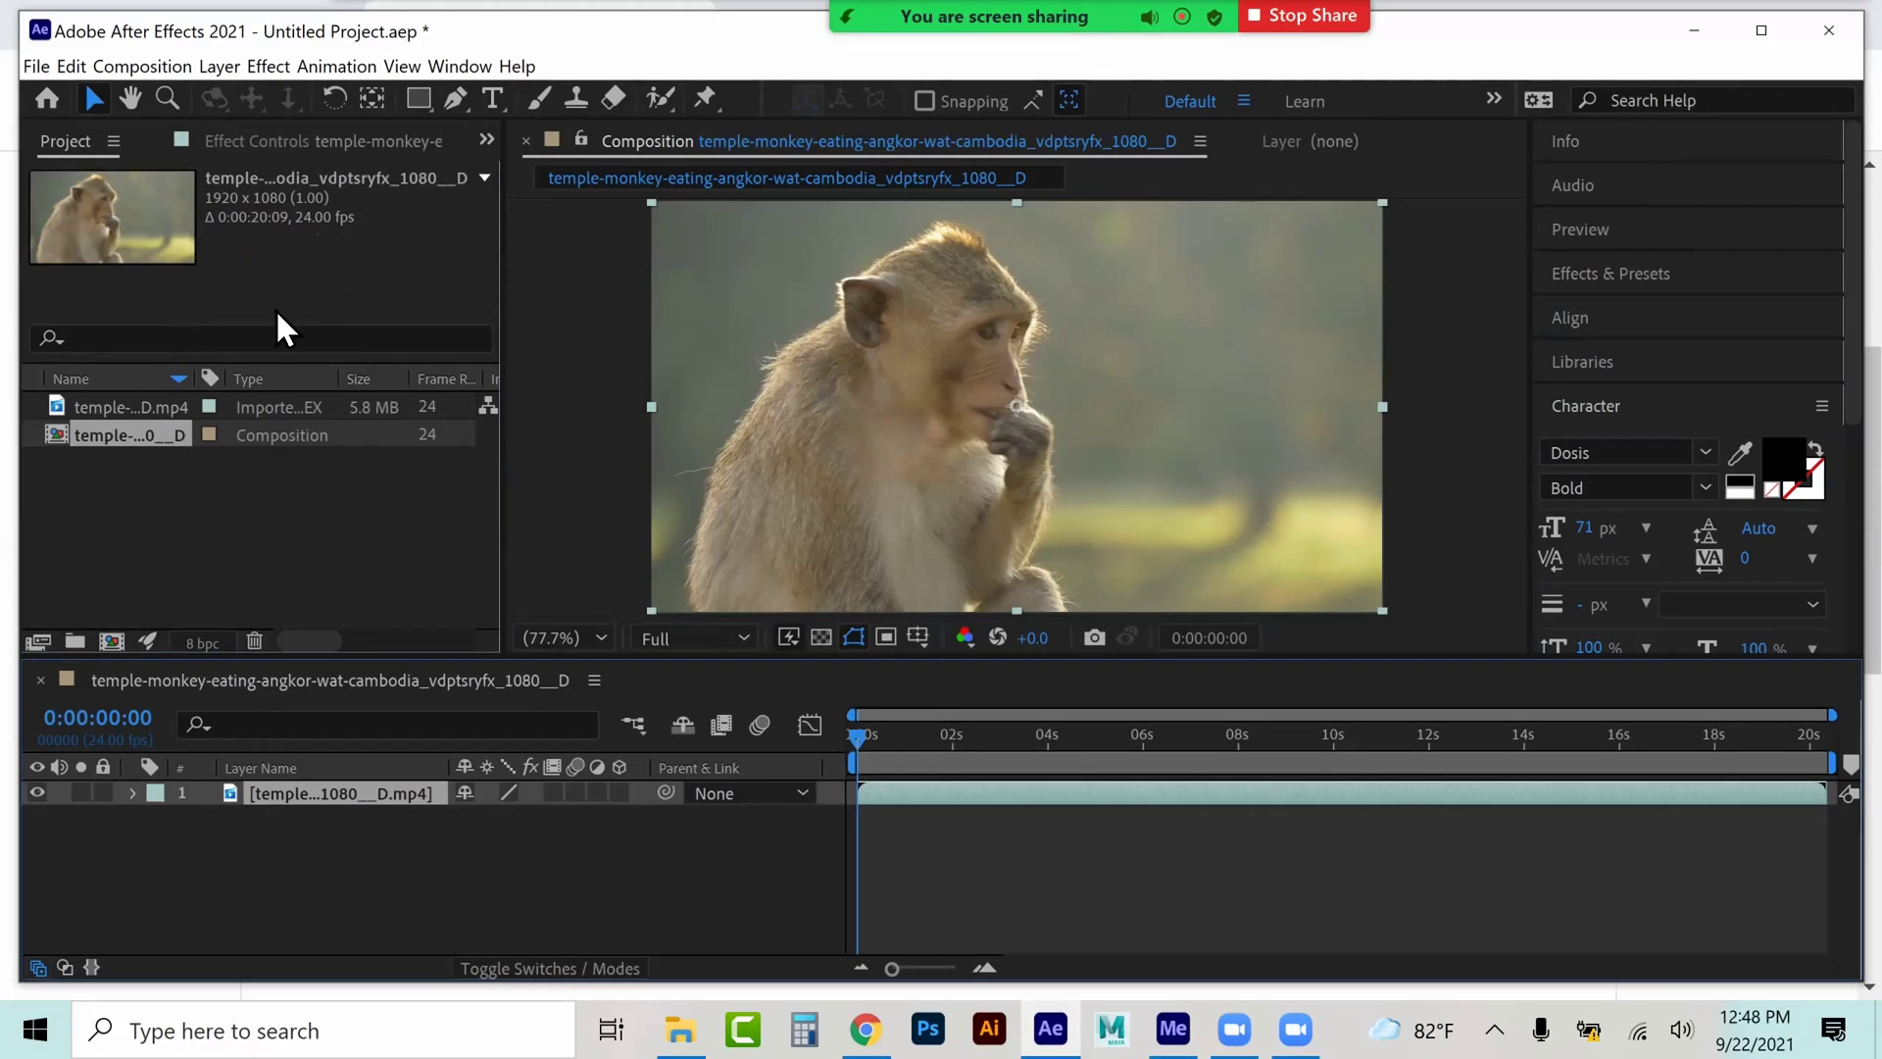
- Set the monkey composition's frame rate to 30 frames per second and its duration to 0:00:08:00
click(174, 66)
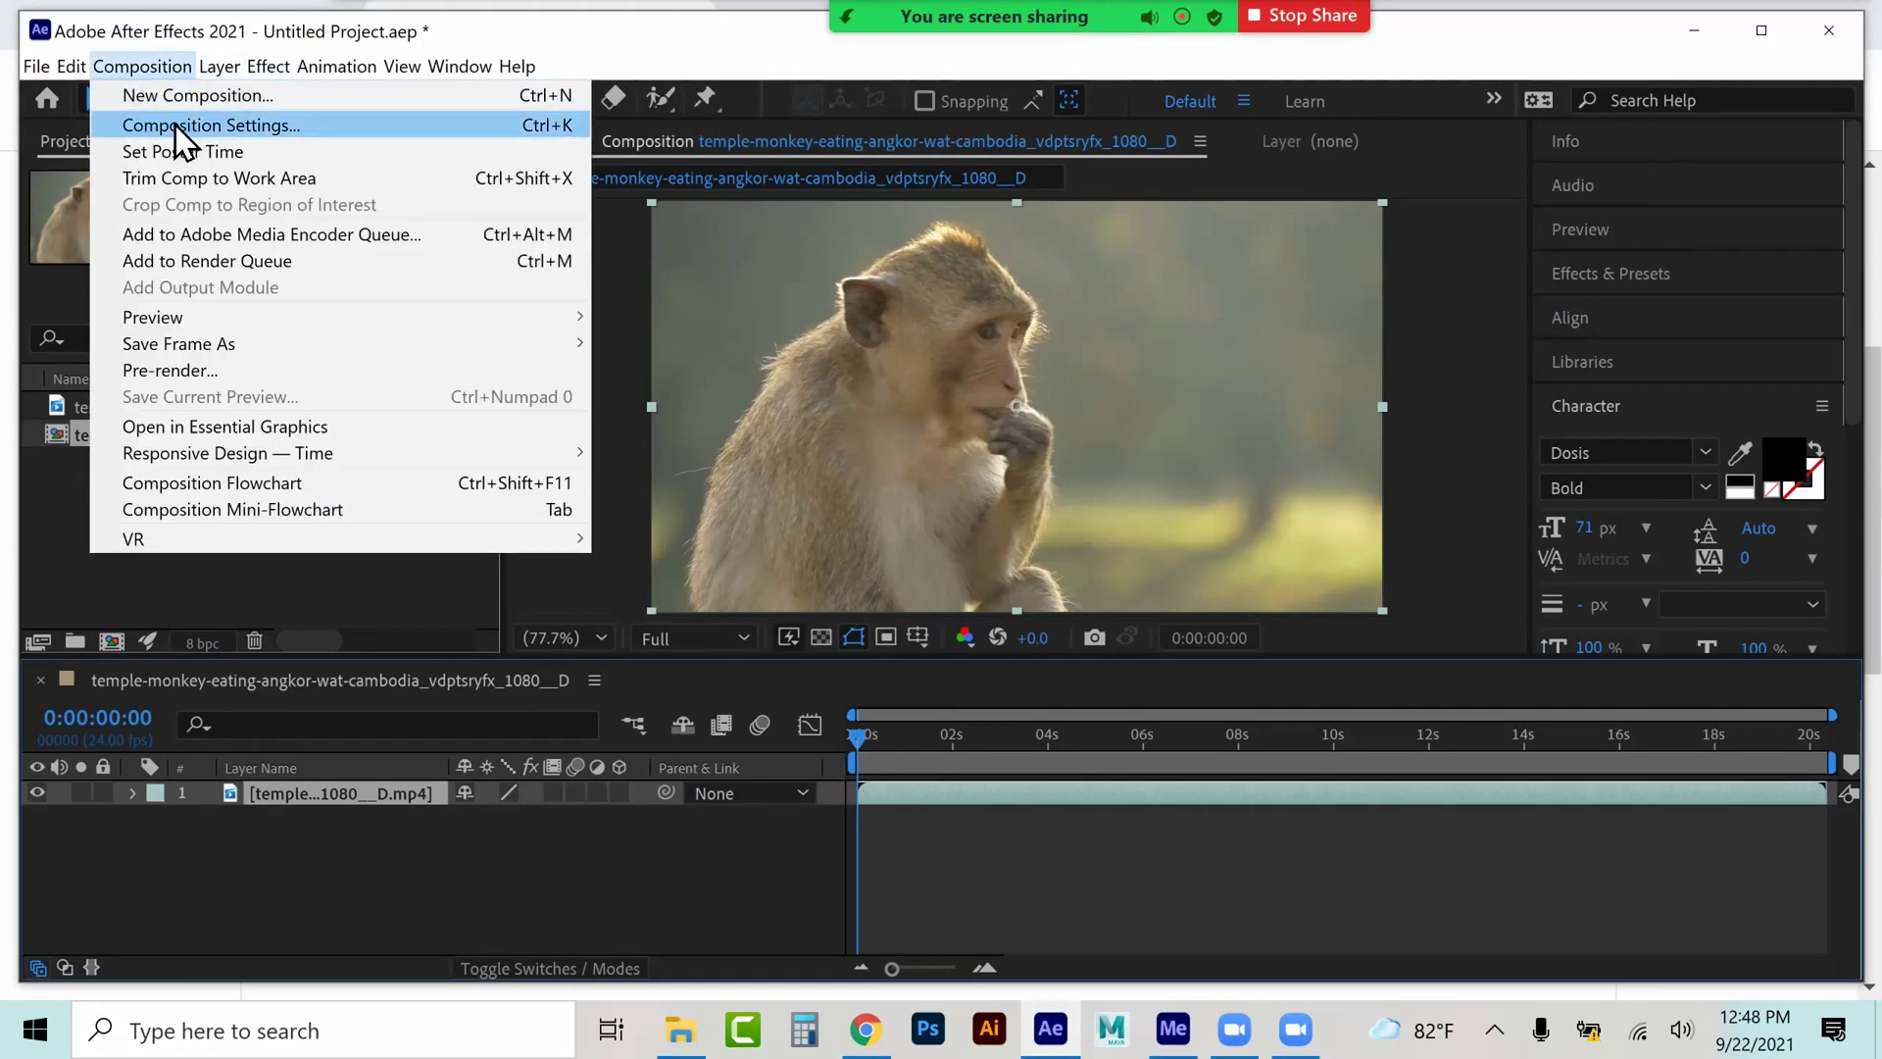
click(174, 126)
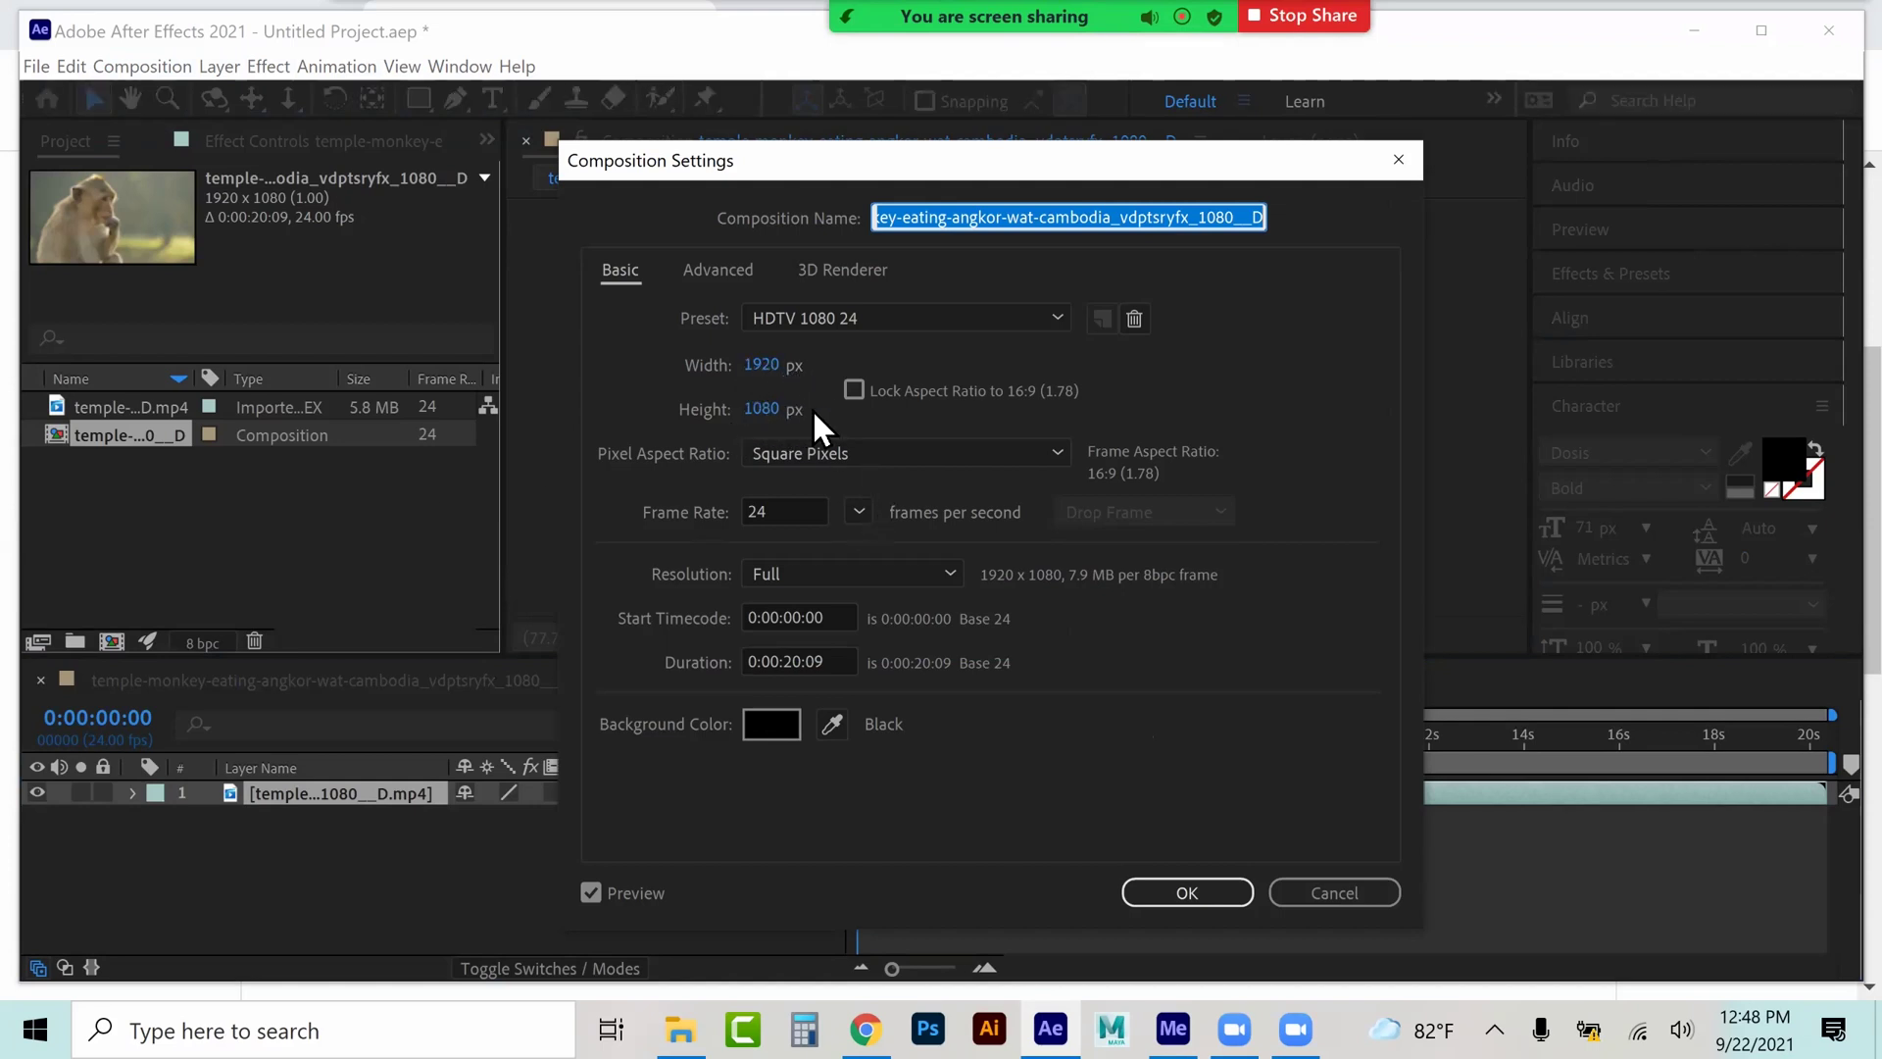
click(866, 513)
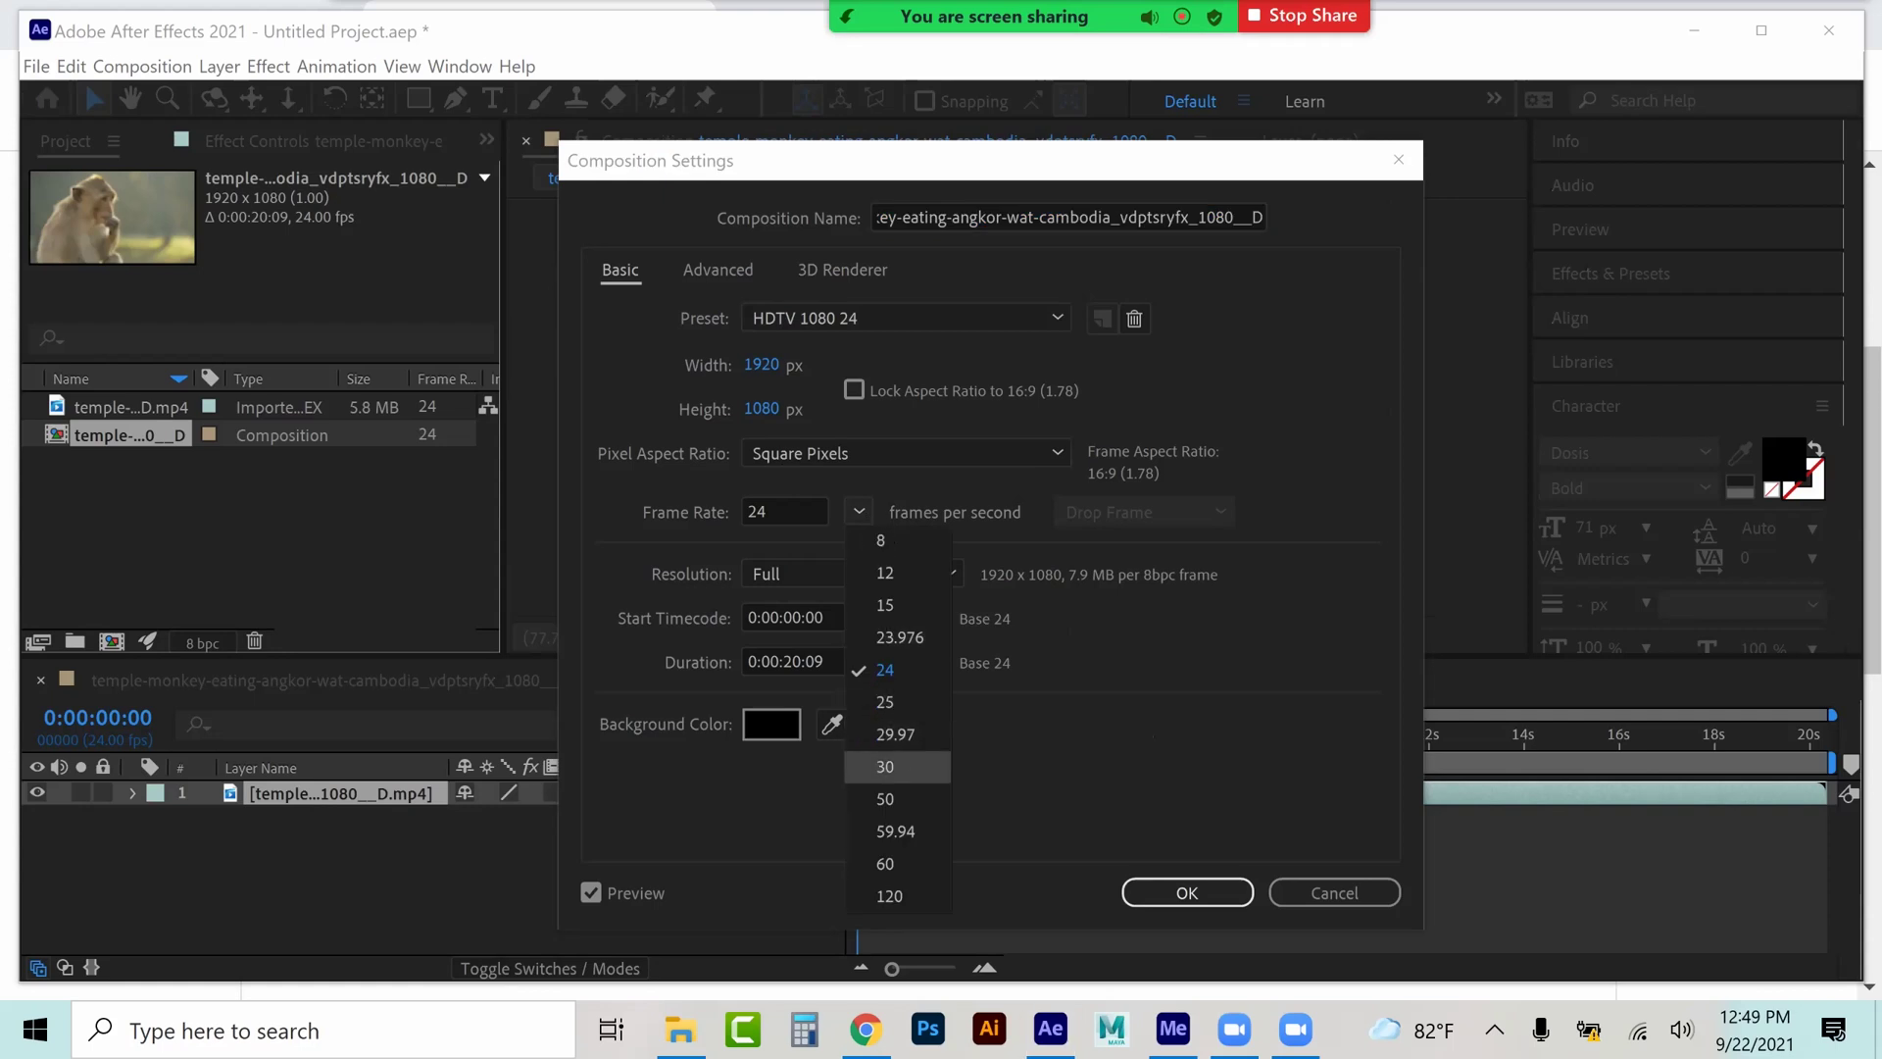
click(887, 766)
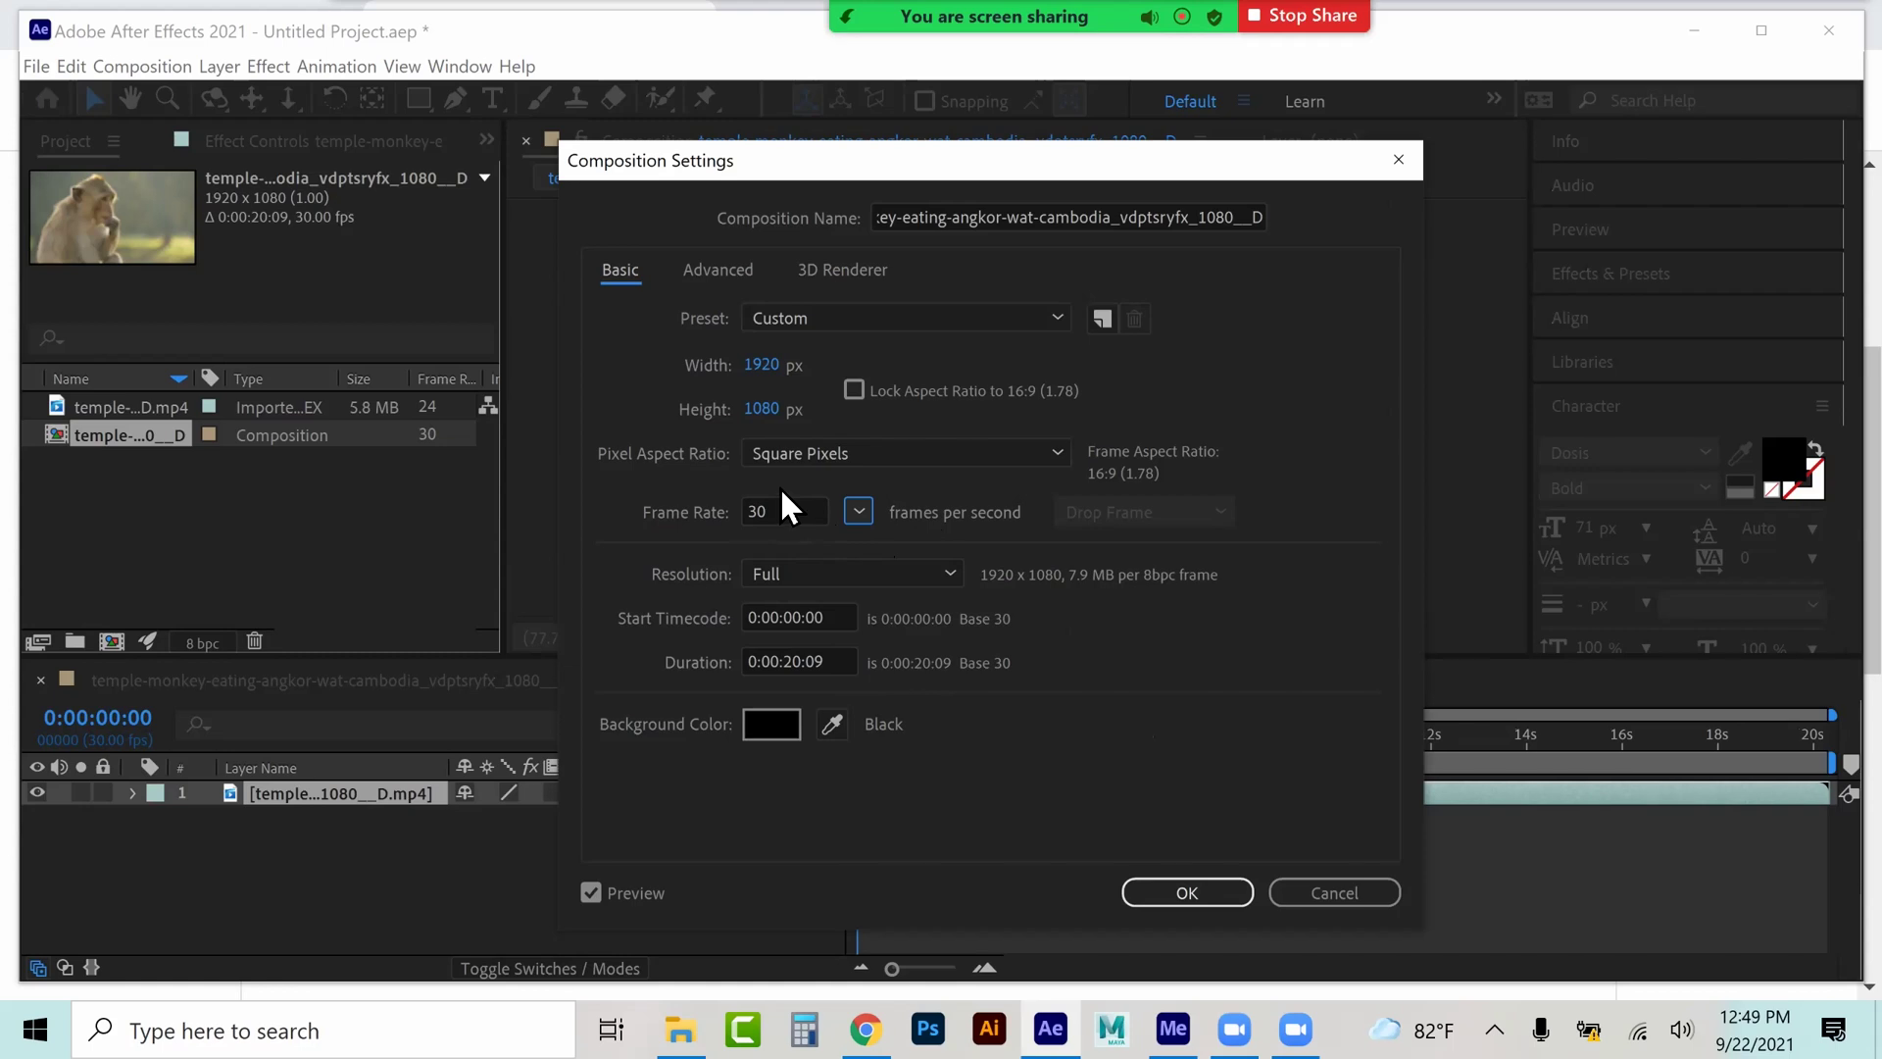
click(790, 662)
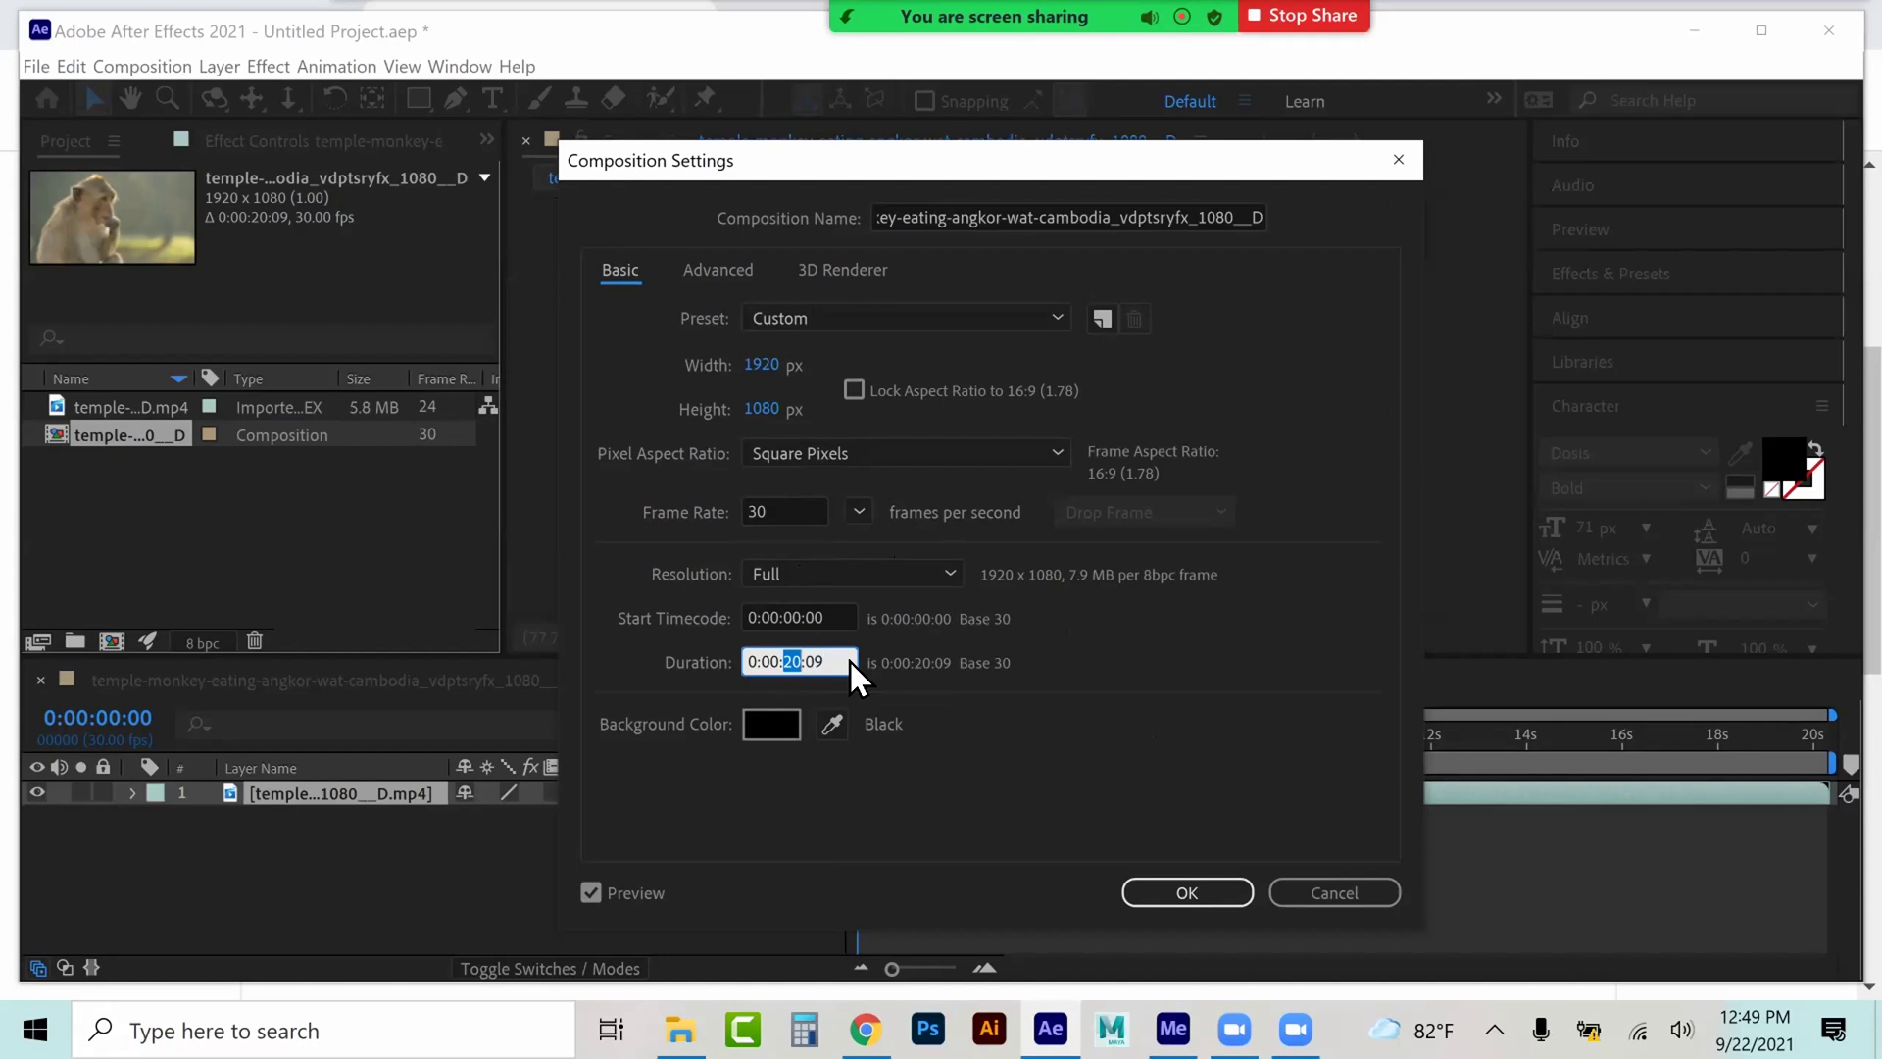
text(08)
drag(833, 661, 815, 660)
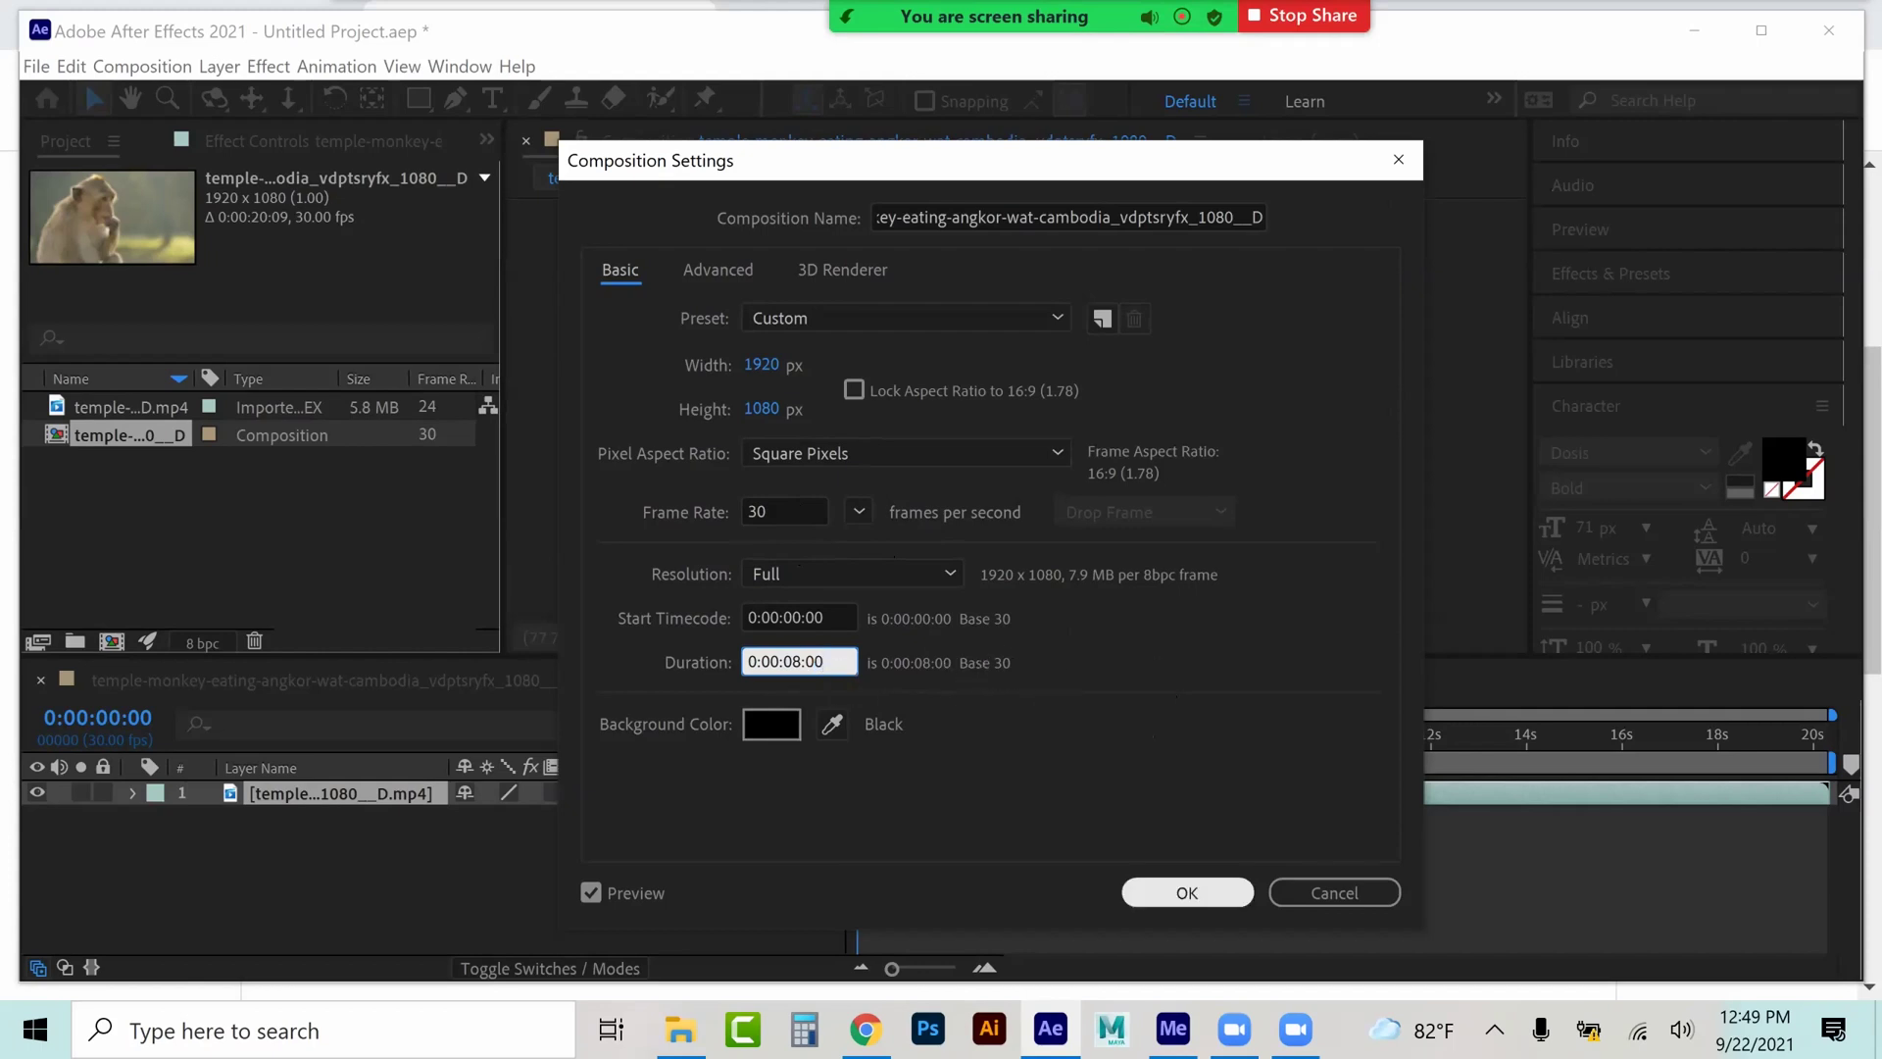
click(1187, 892)
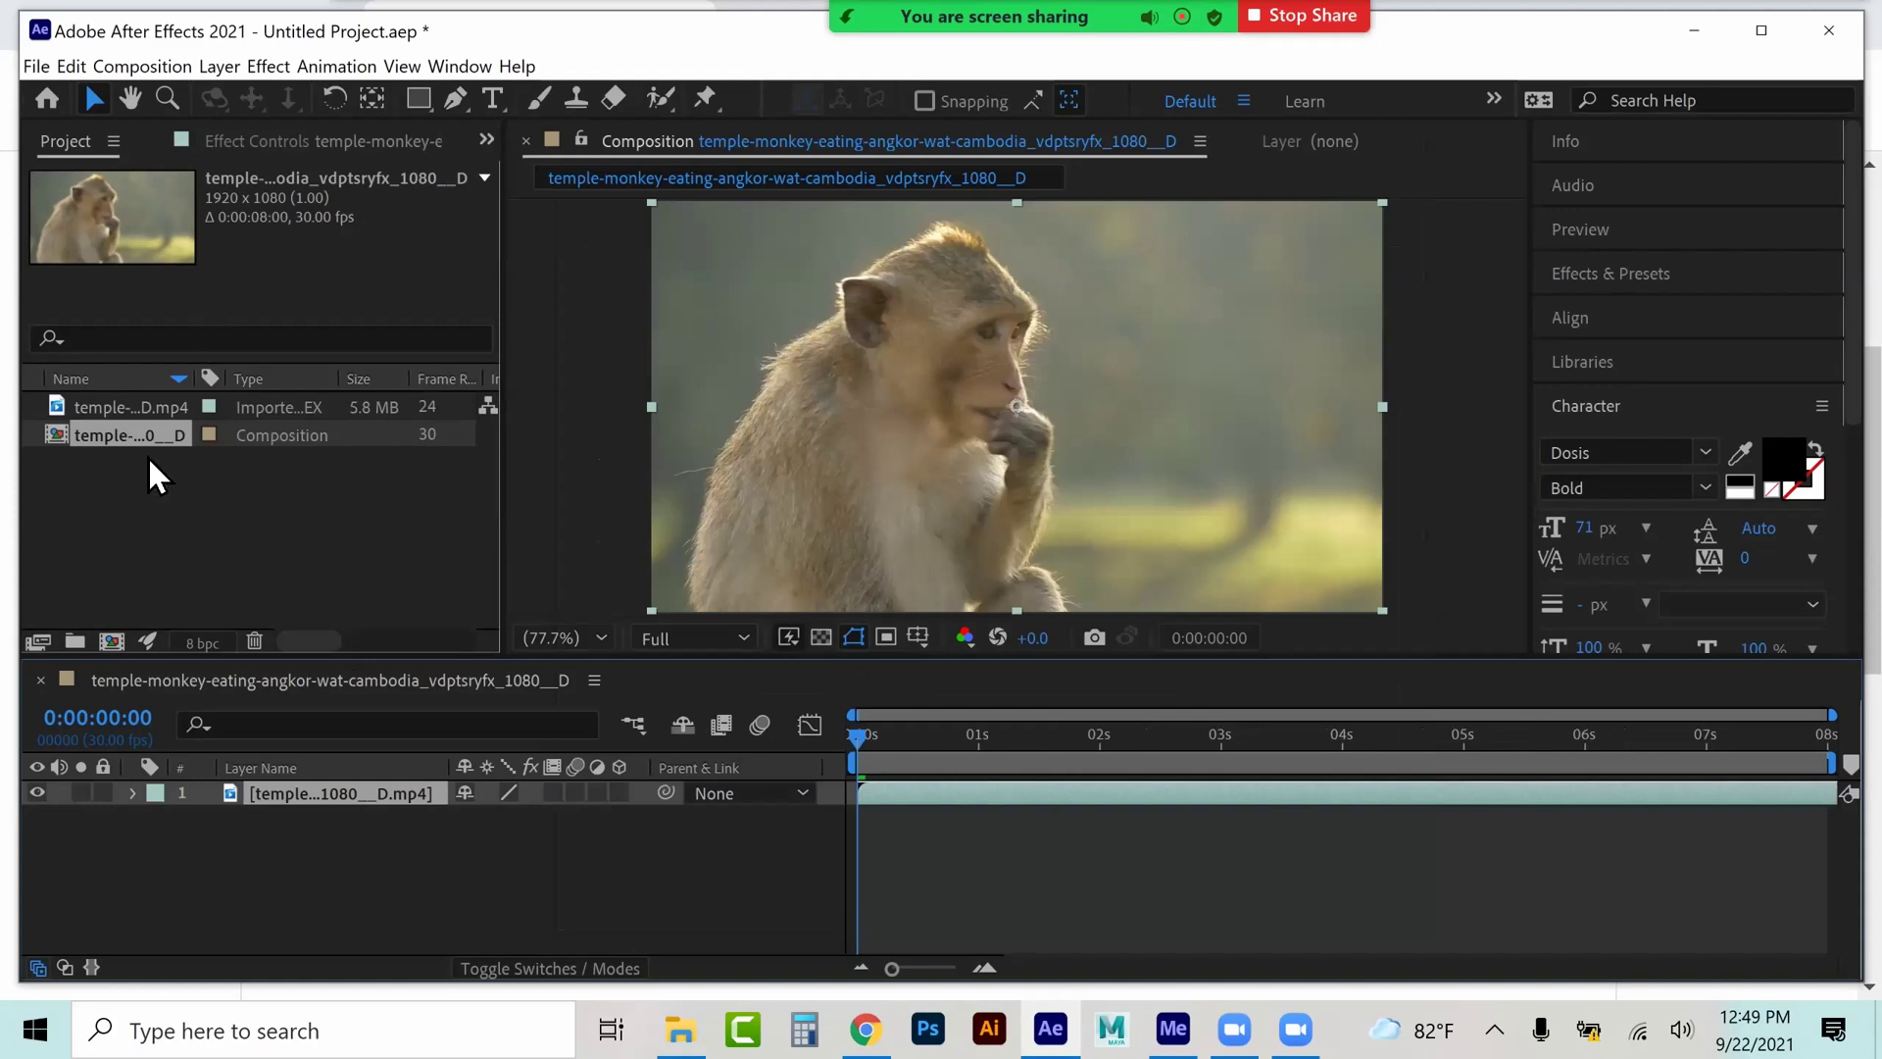
- Rename the composition as Lastname_OpeningTitle
right_click(120, 435)
click(182, 817)
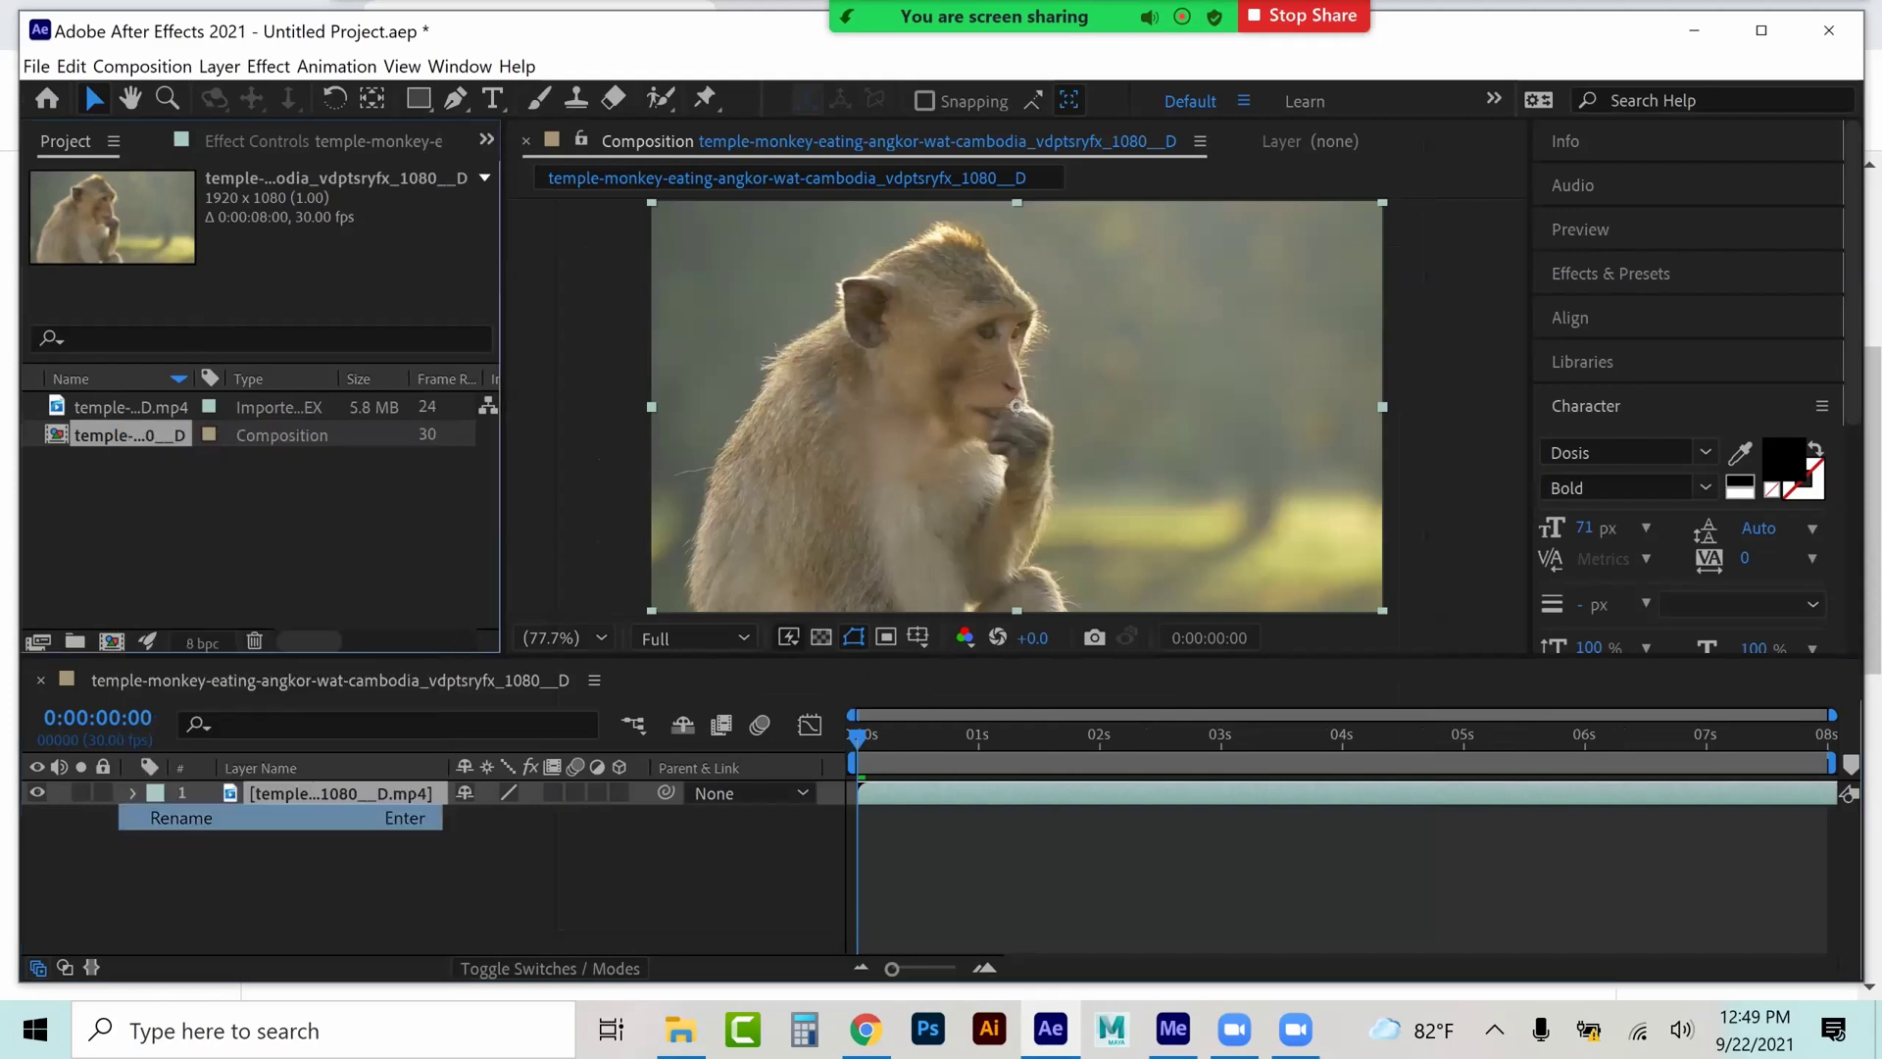
text(Lastna)
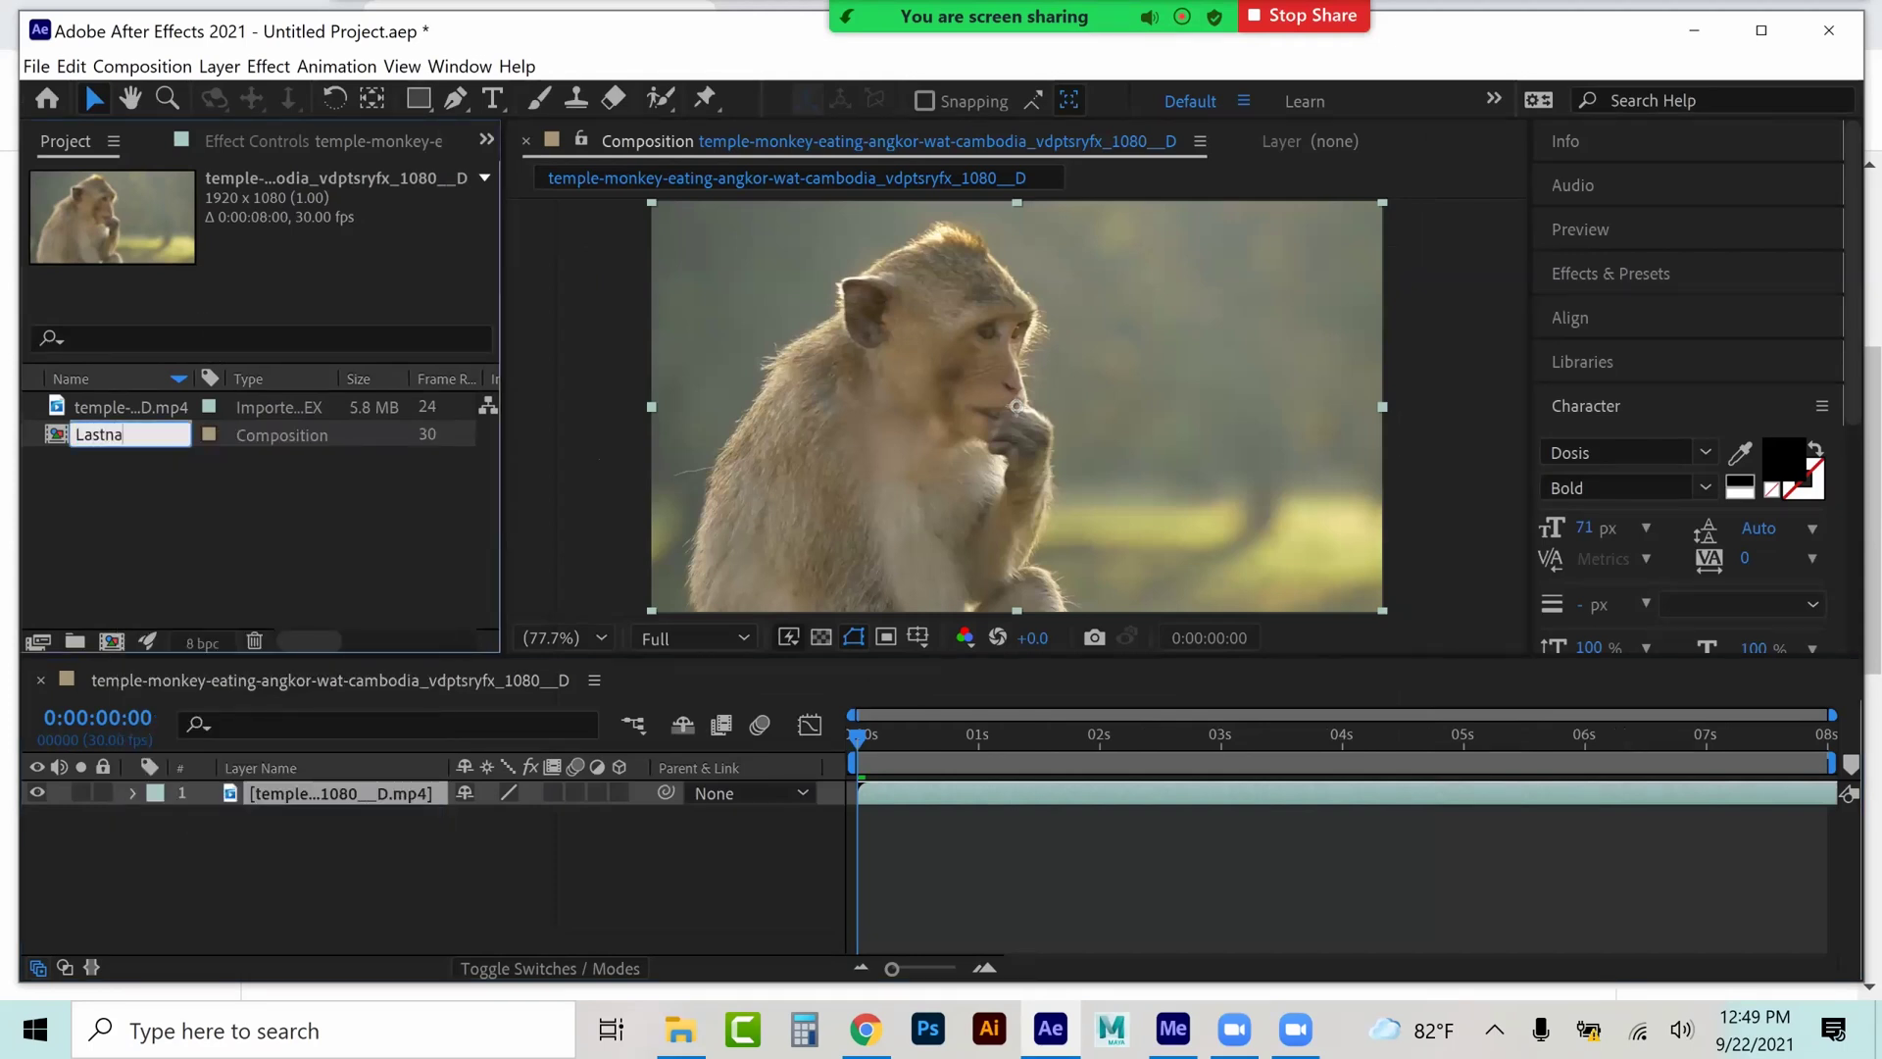
text(me_OpeningTitle)
key(Return)
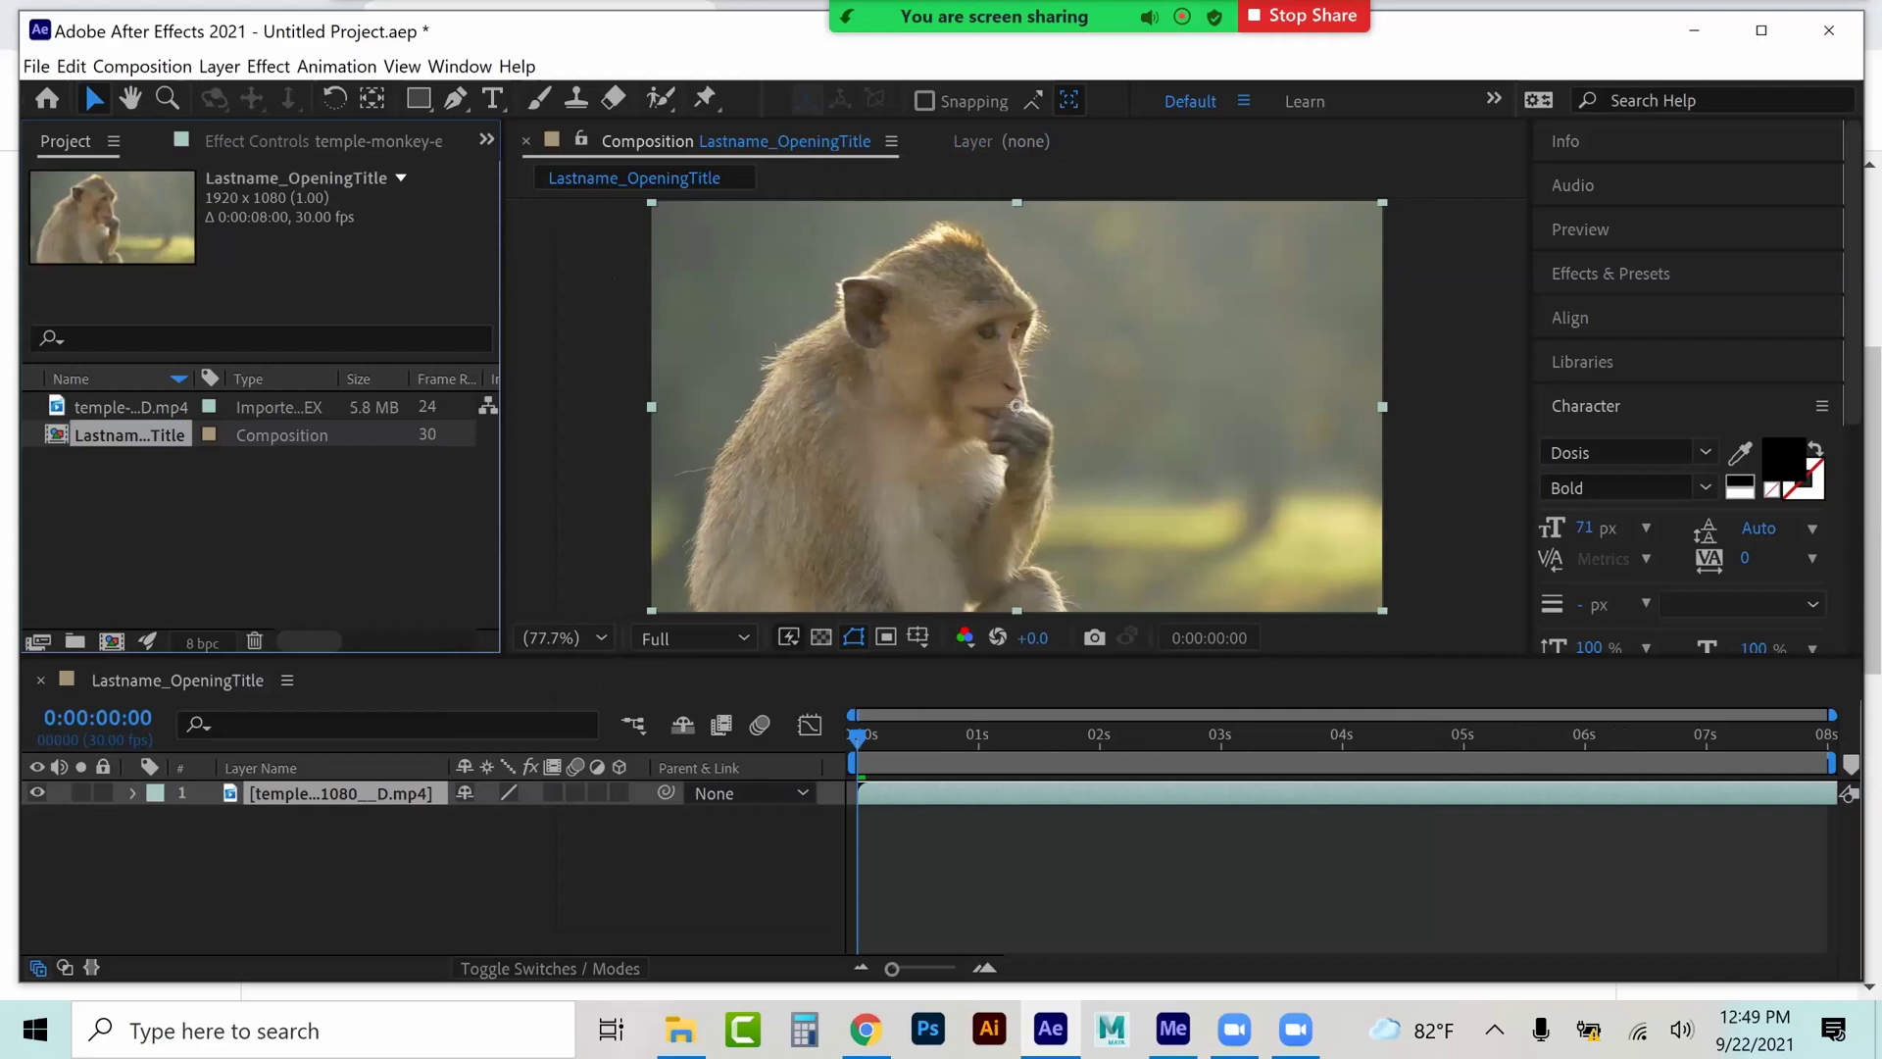
double_click(340, 793)
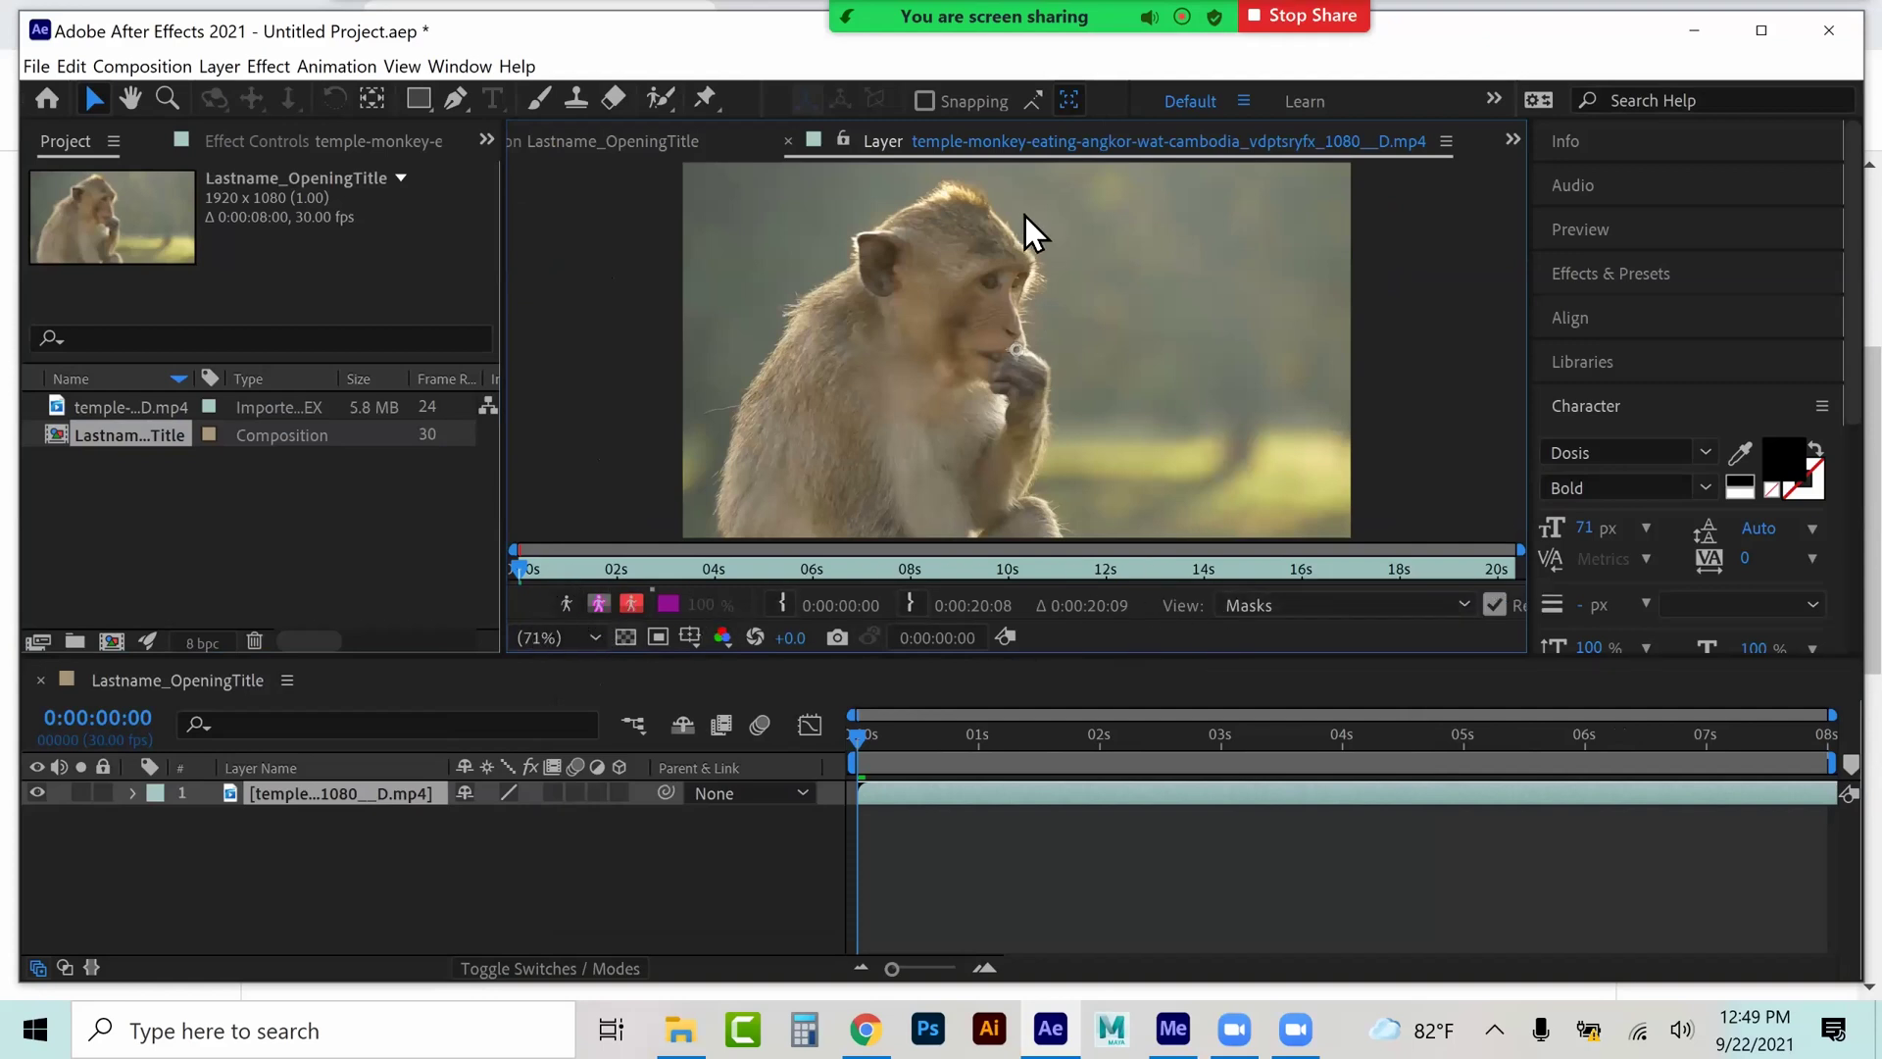
click(599, 602)
click(678, 137)
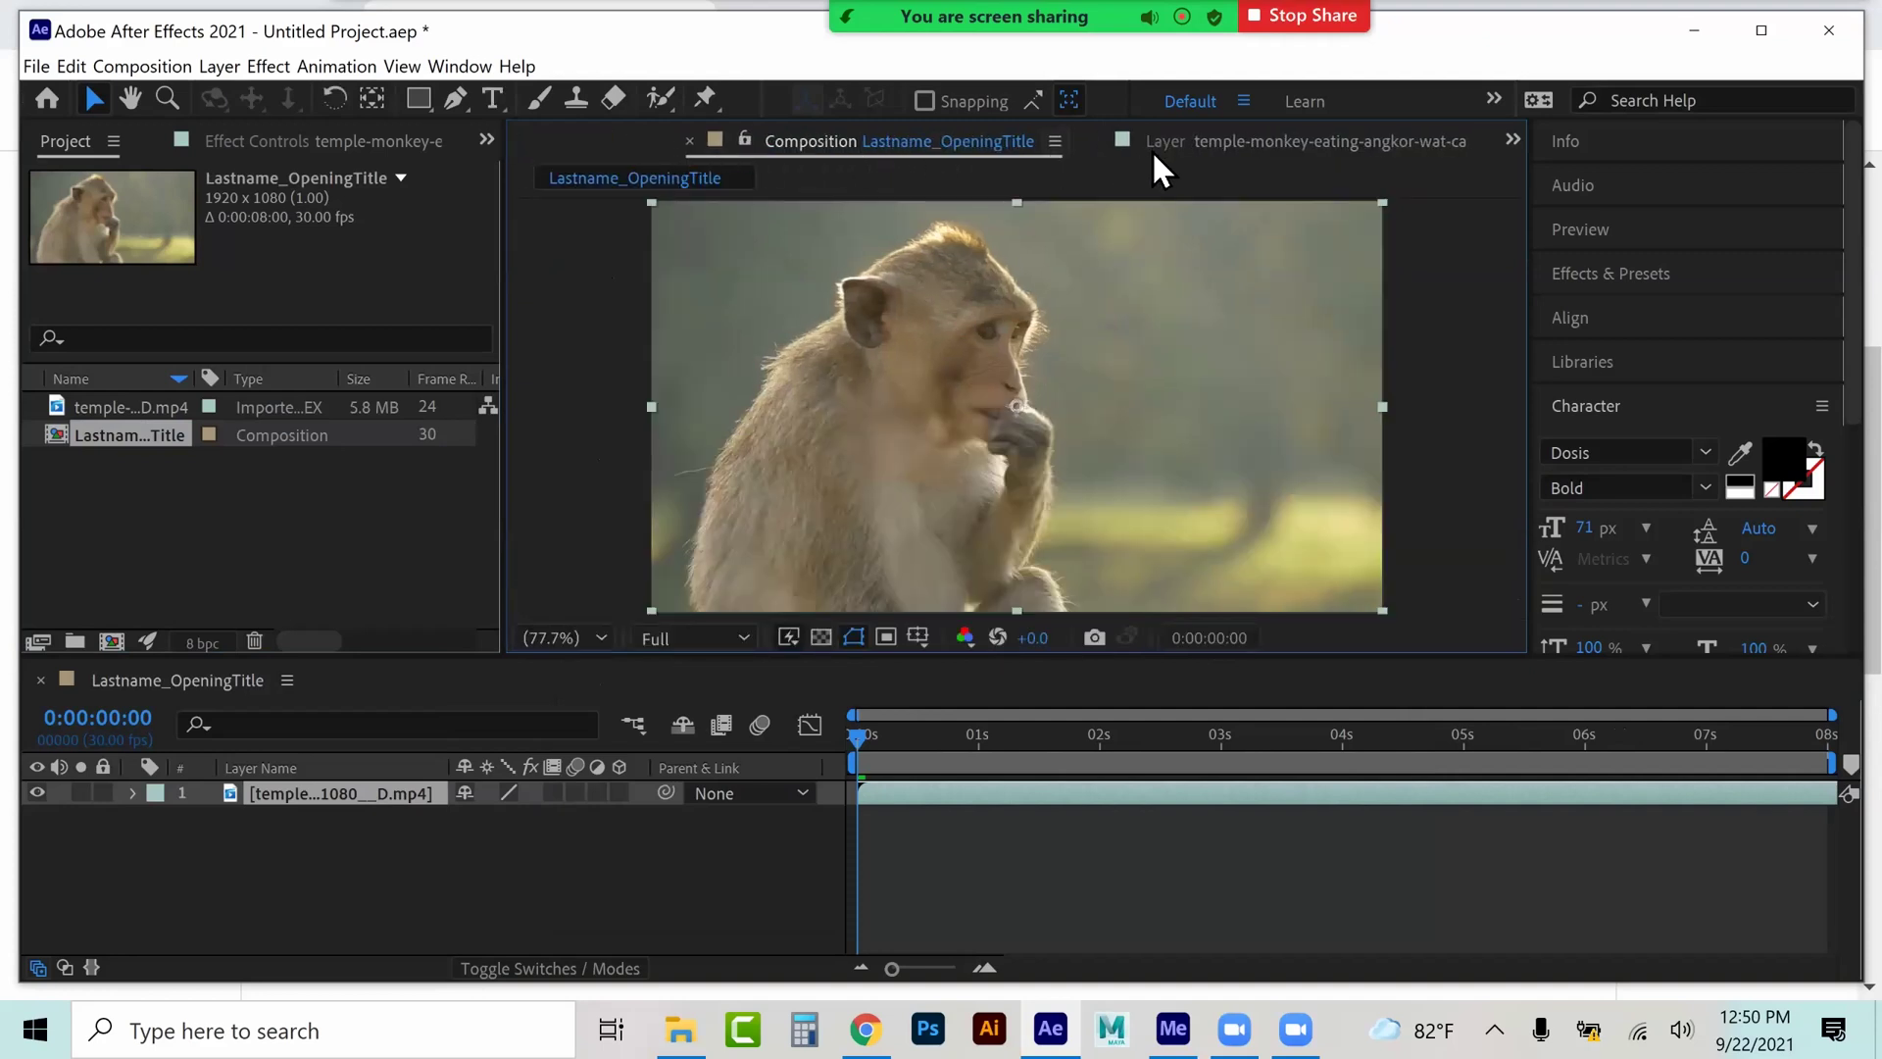
click(1097, 141)
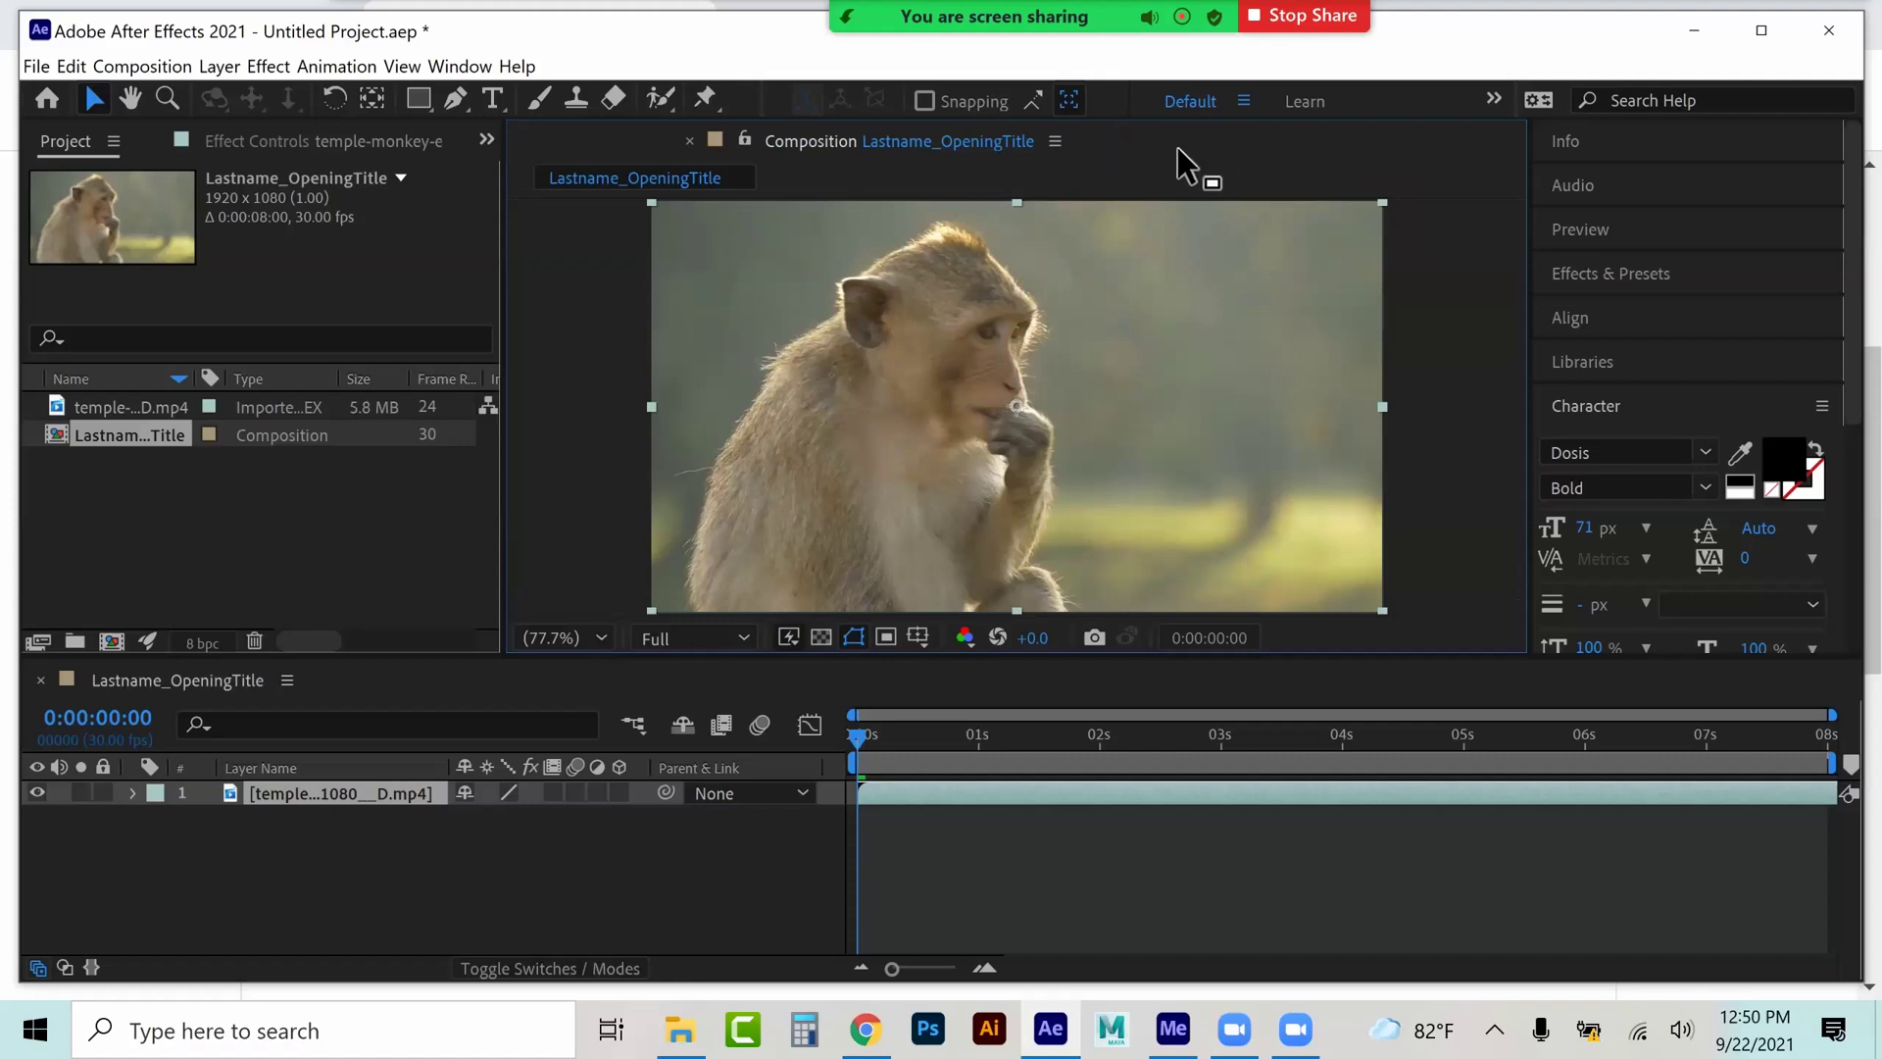
- Preview the composition and add a 100% opacity keyframe to the monkey clip layer at 0:00:00:29
key(space)
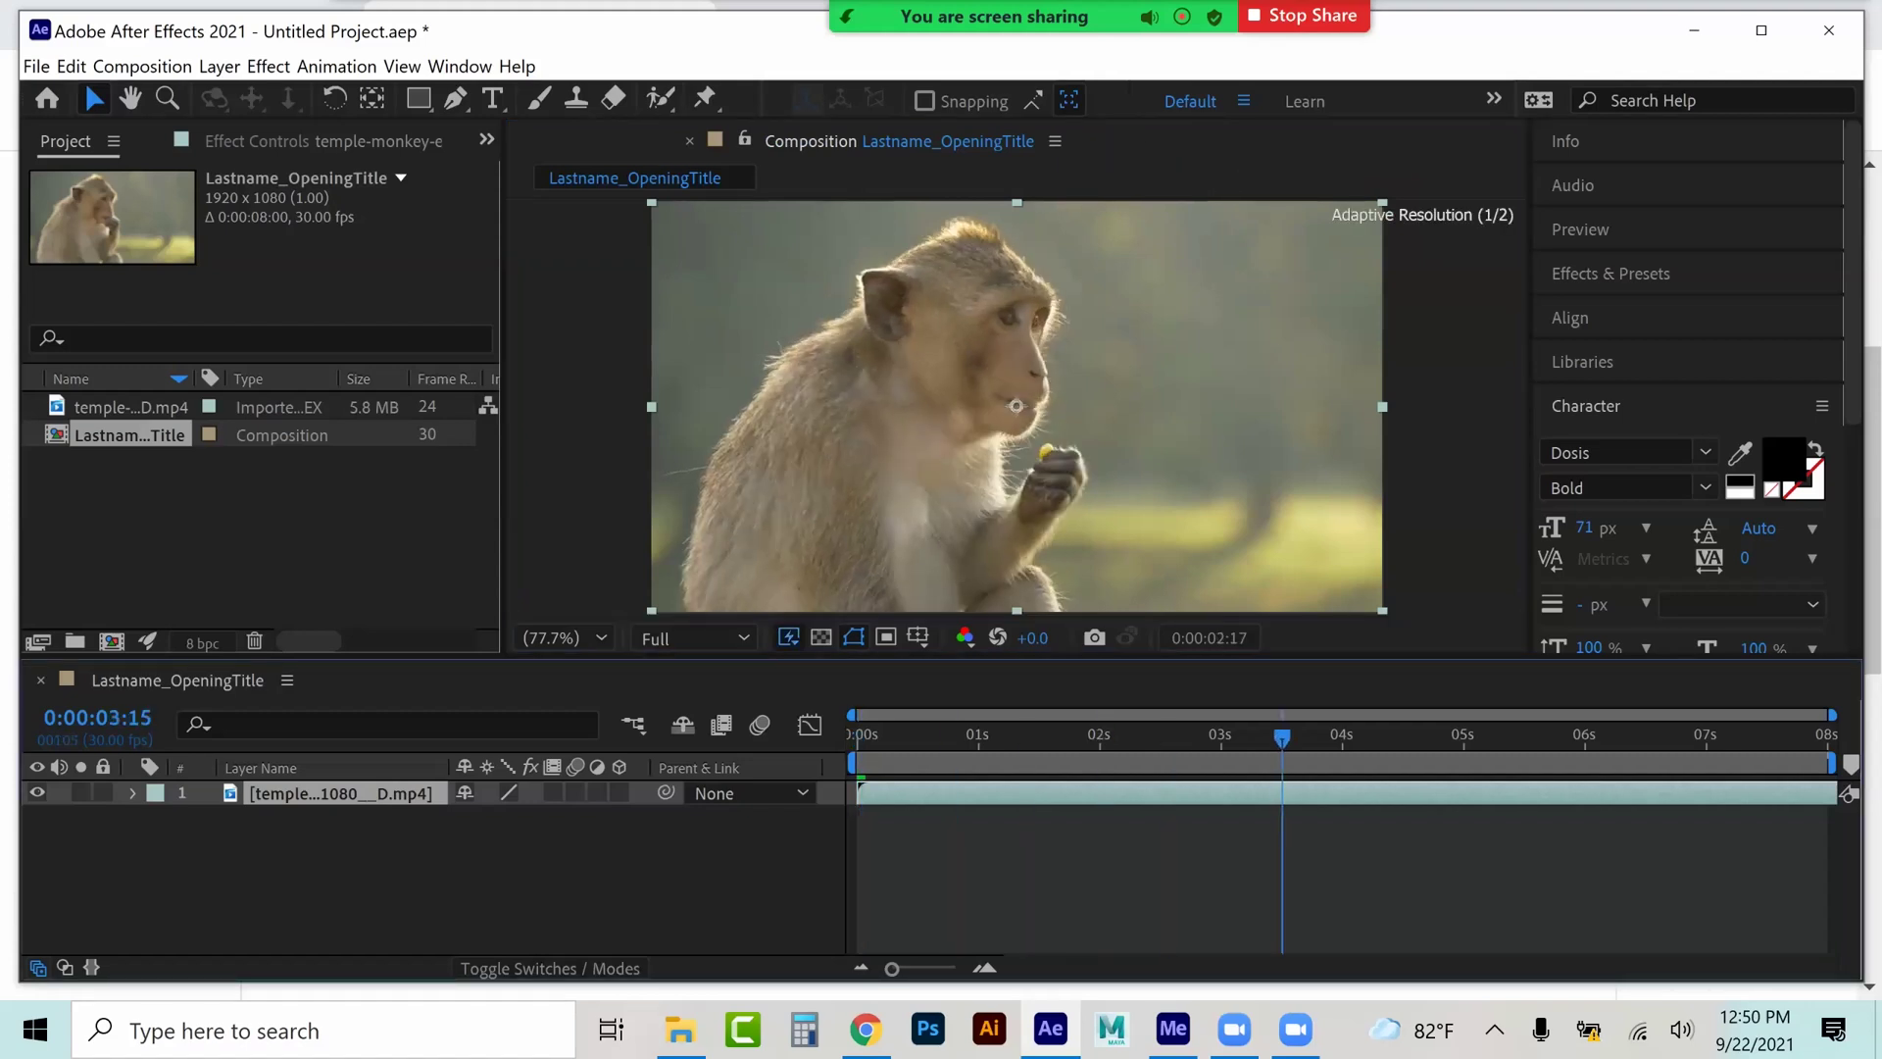
key(space)
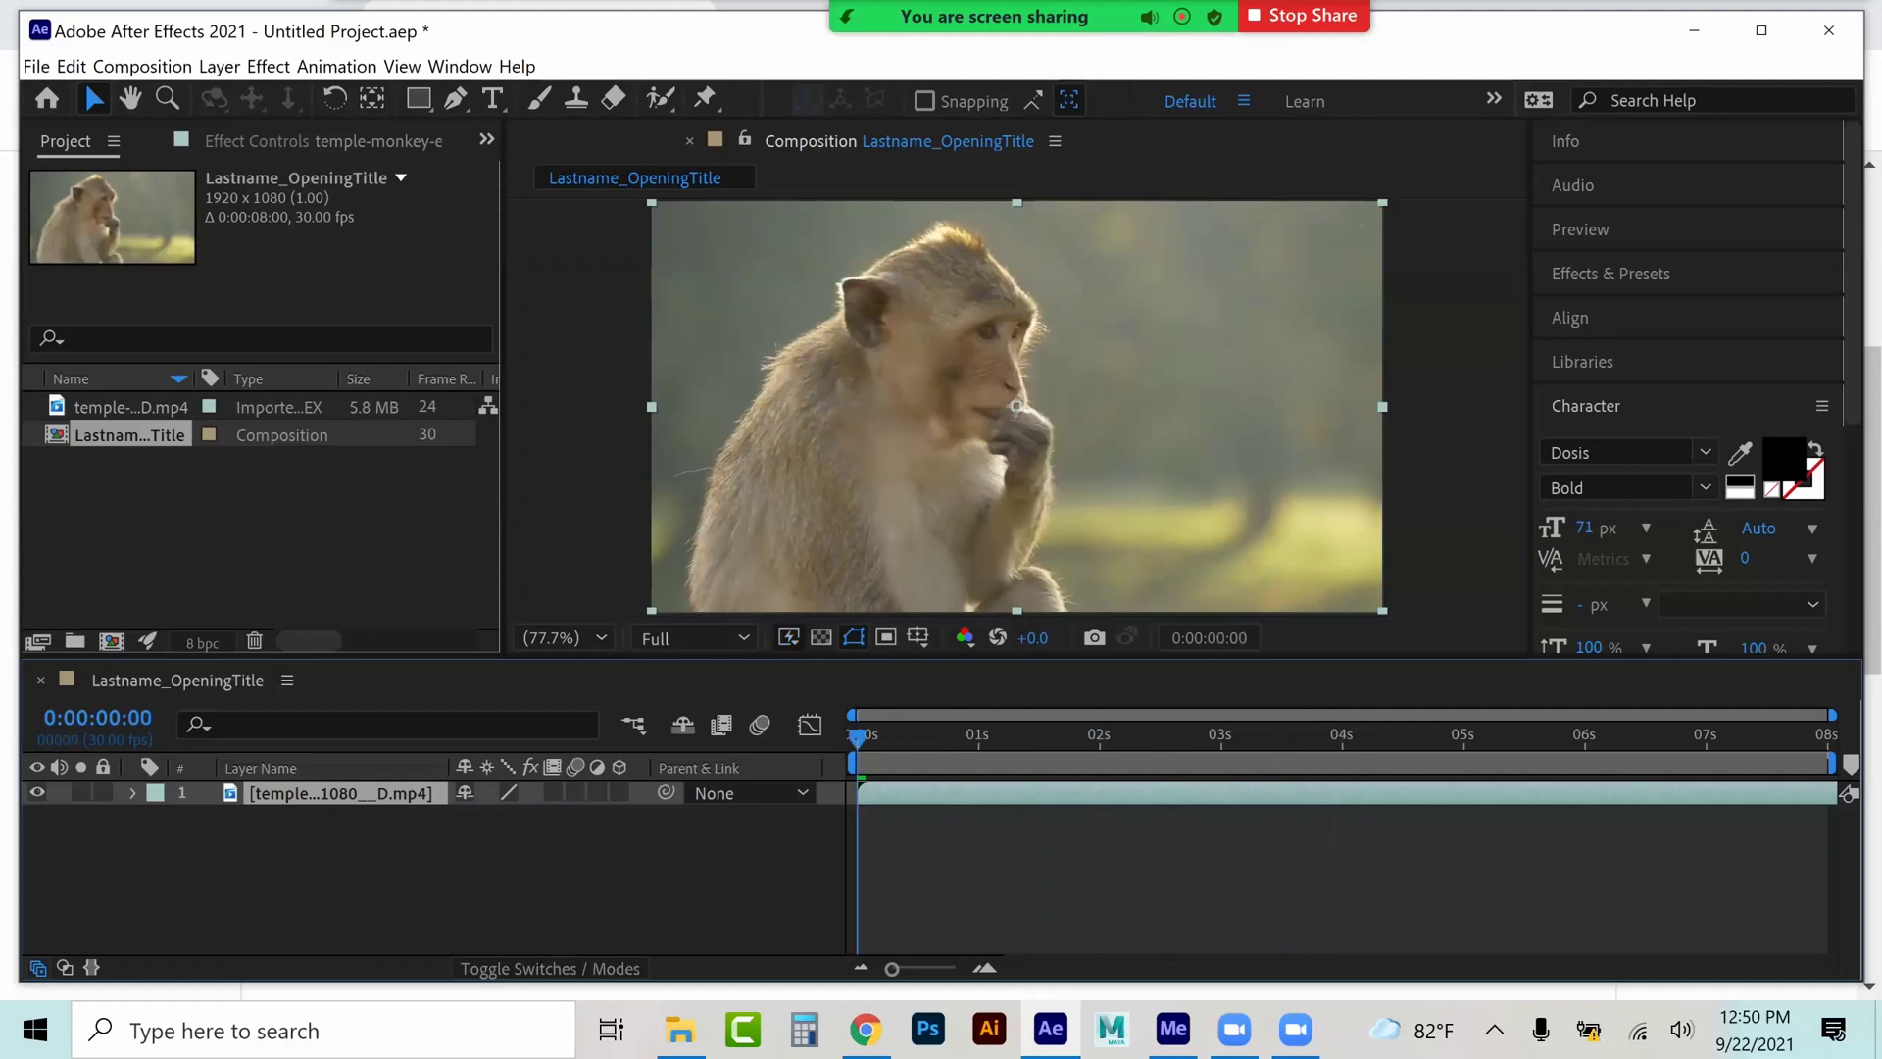
click(974, 737)
key(ctrl+grave)
key(ctrl+grave)
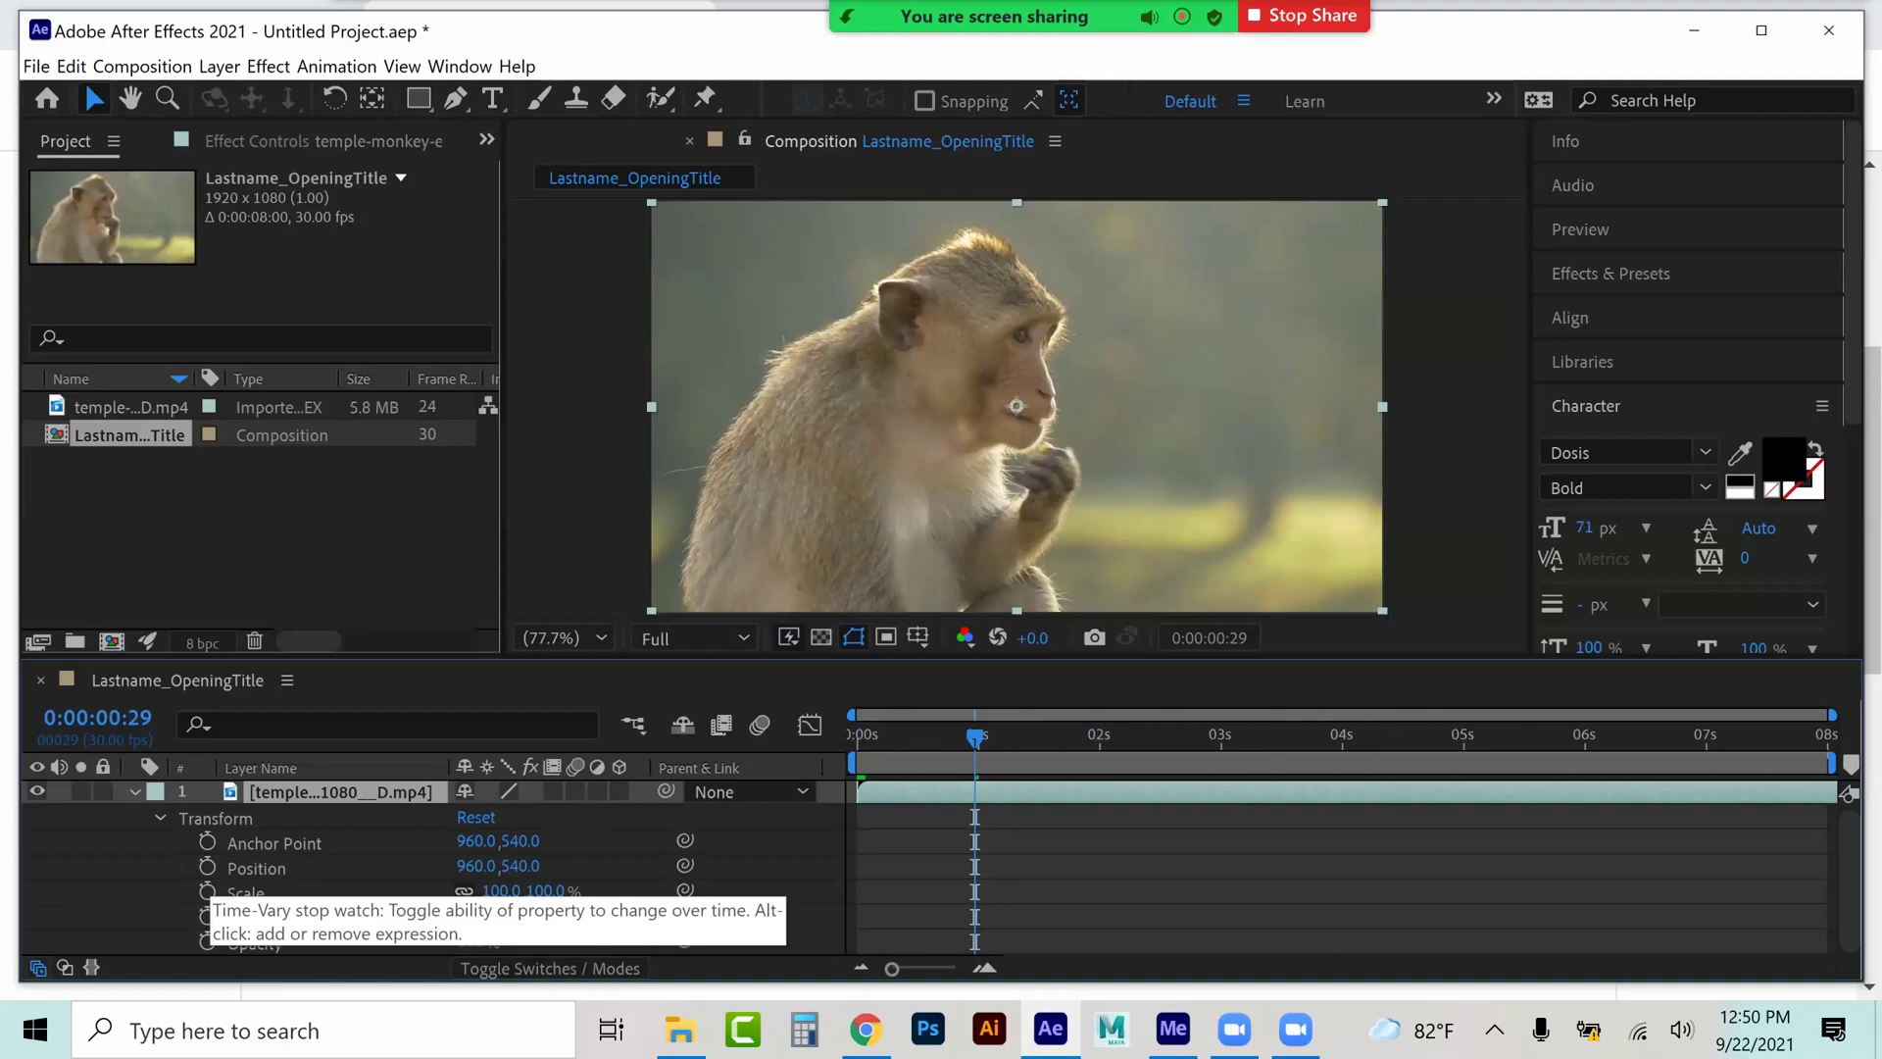
click(207, 941)
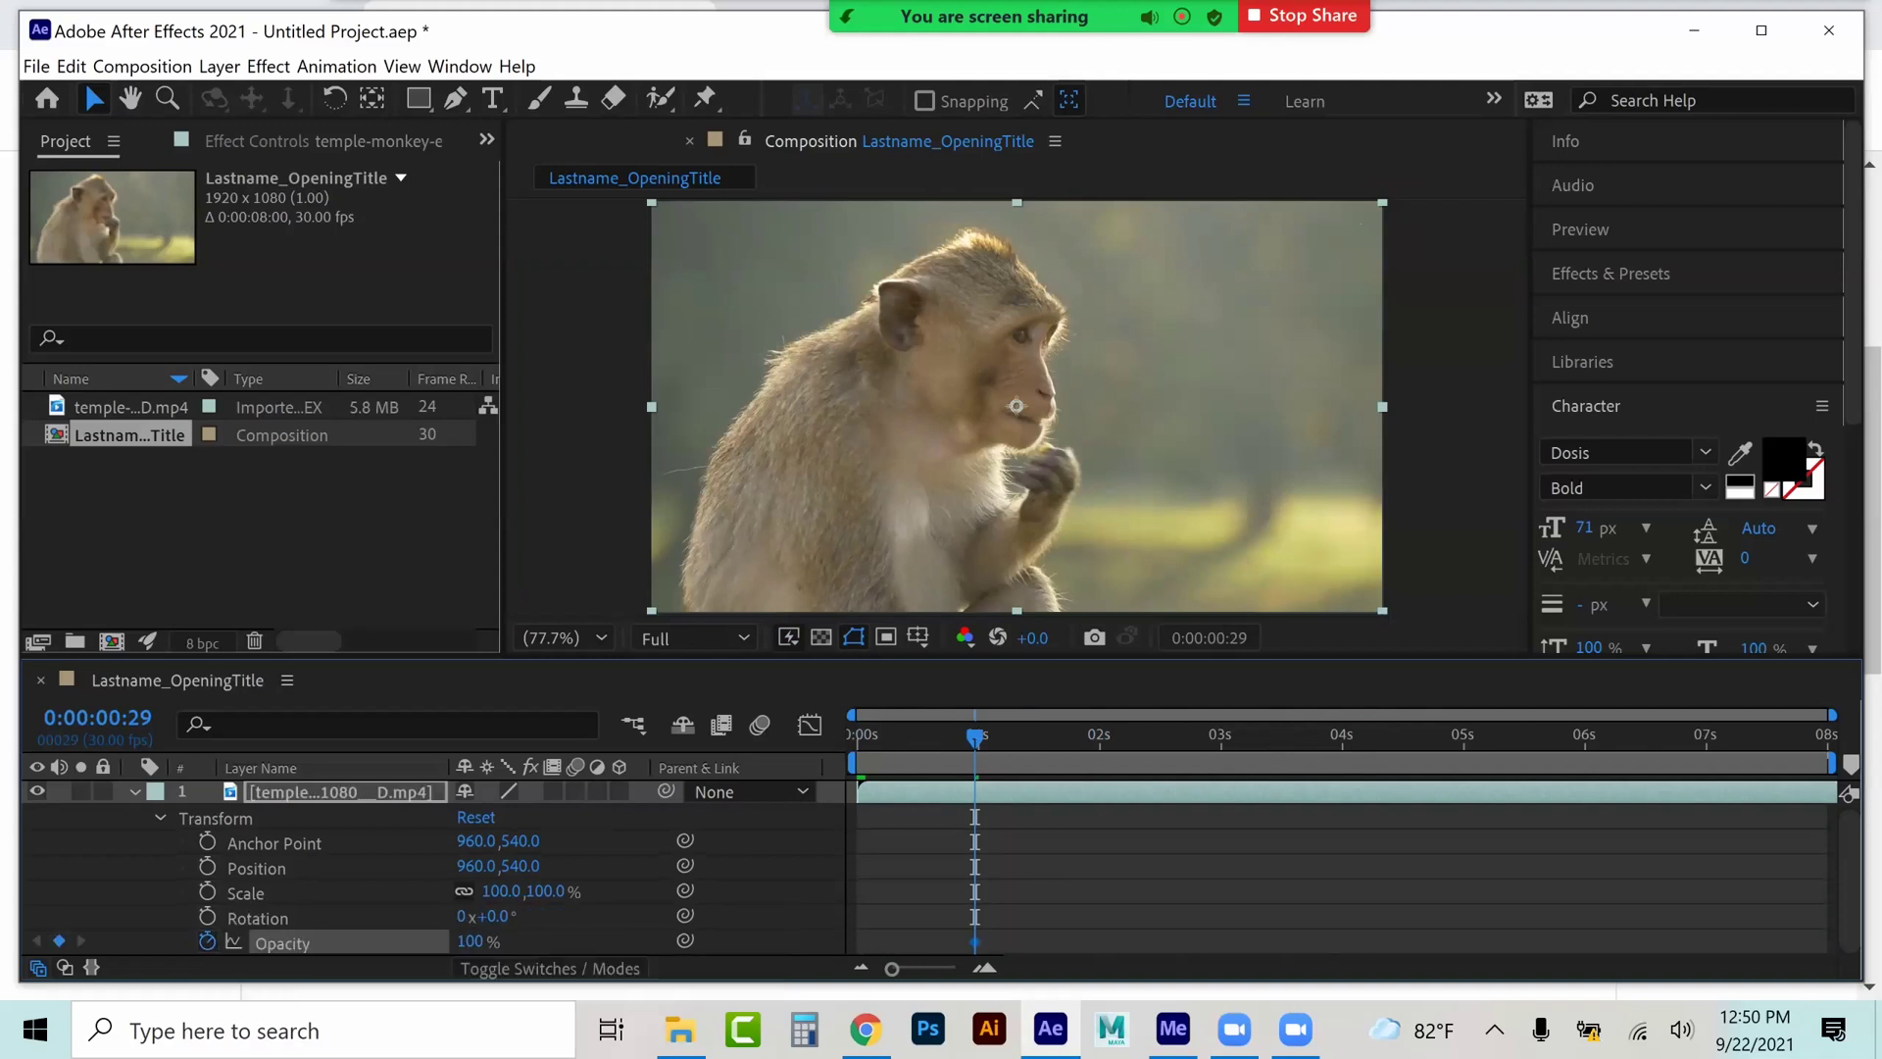
- Add a 0% opacity keyframe to the clip layer at 0:00:00:06, preview the fade-in, and return to the composition's start
key(Home)
key(space)
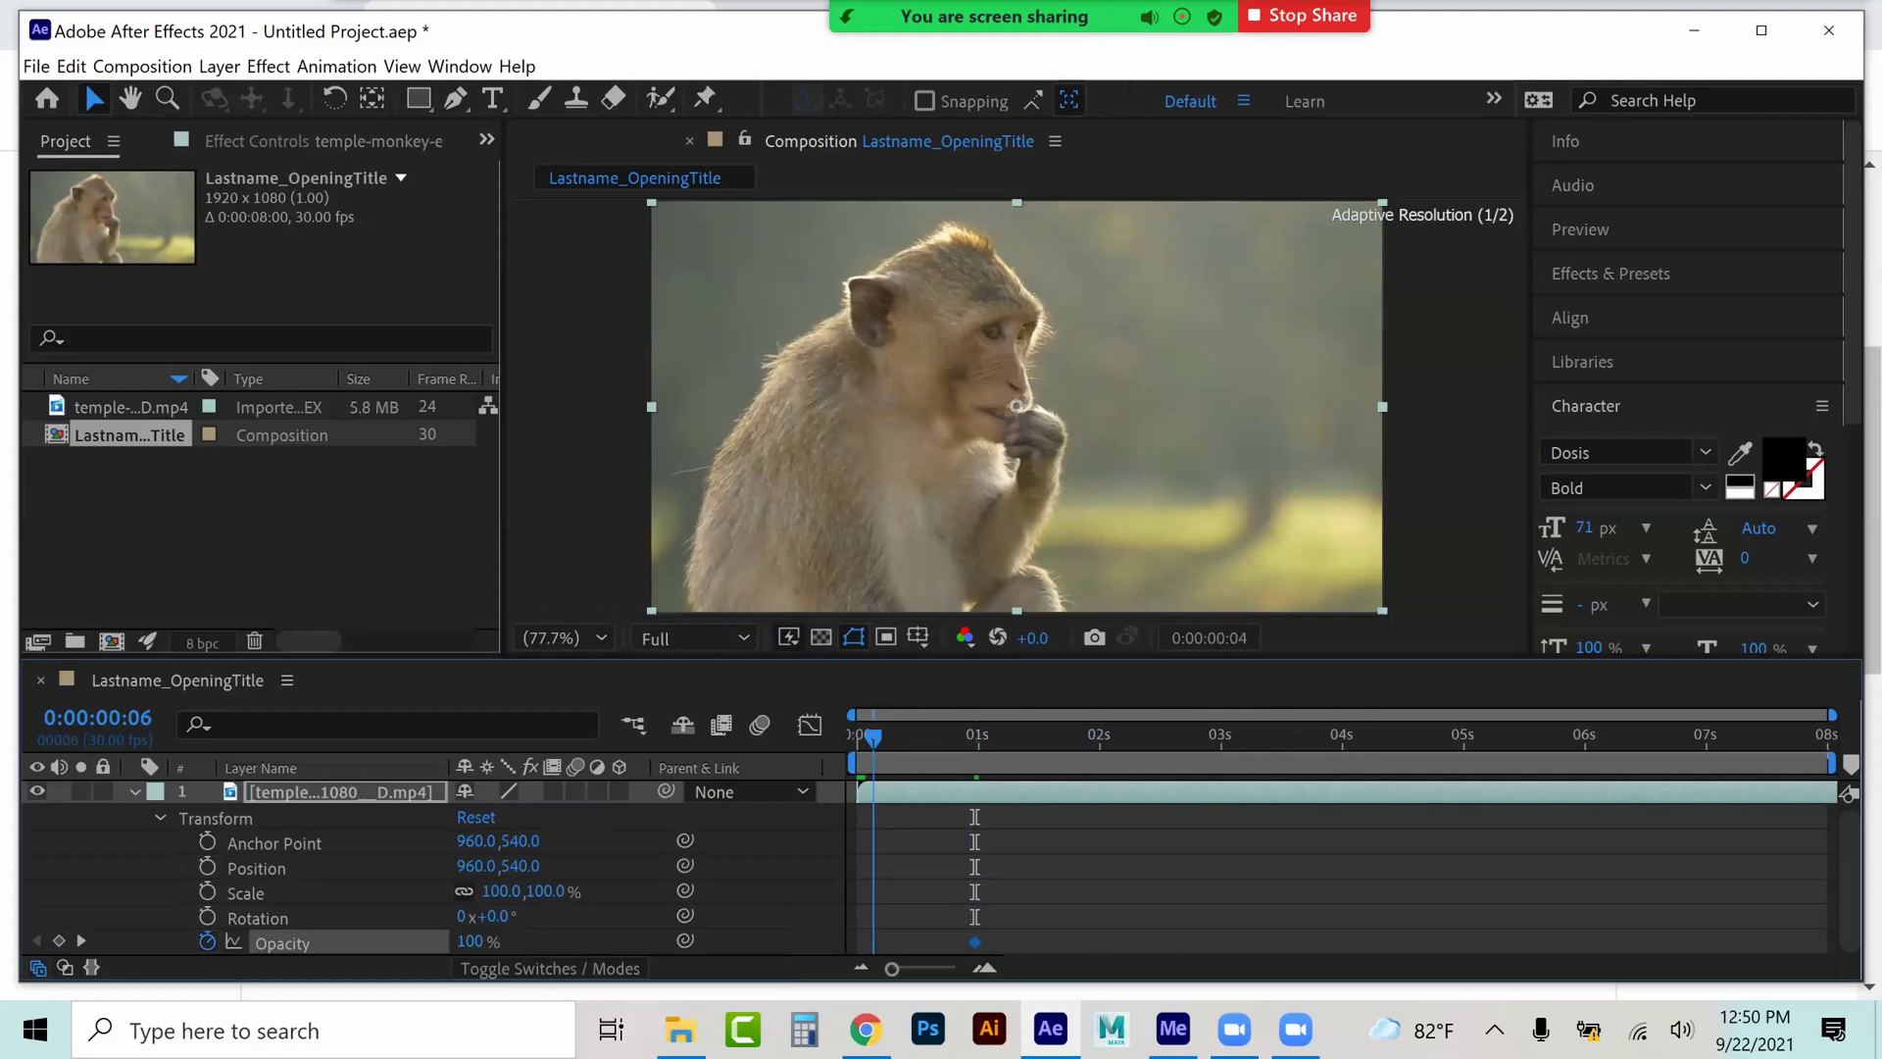
key(space)
drag(470, 941, 369, 941)
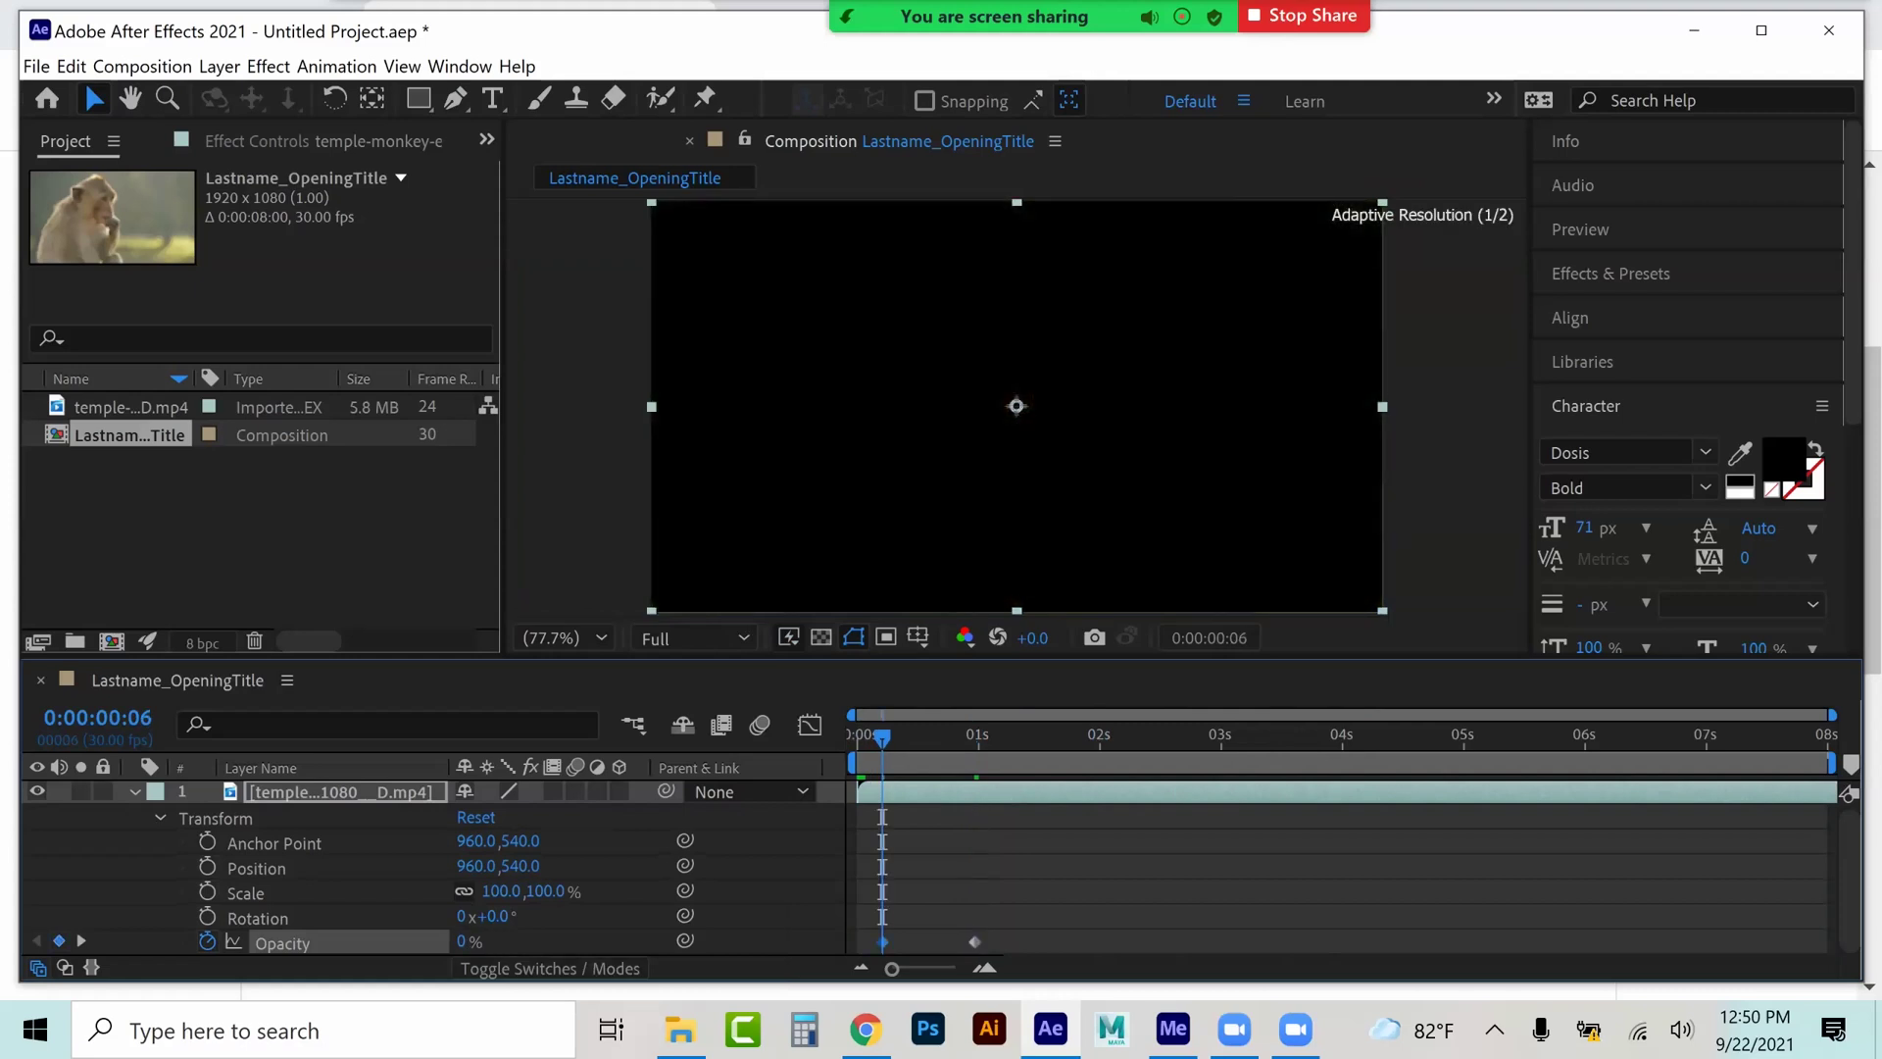
key(space)
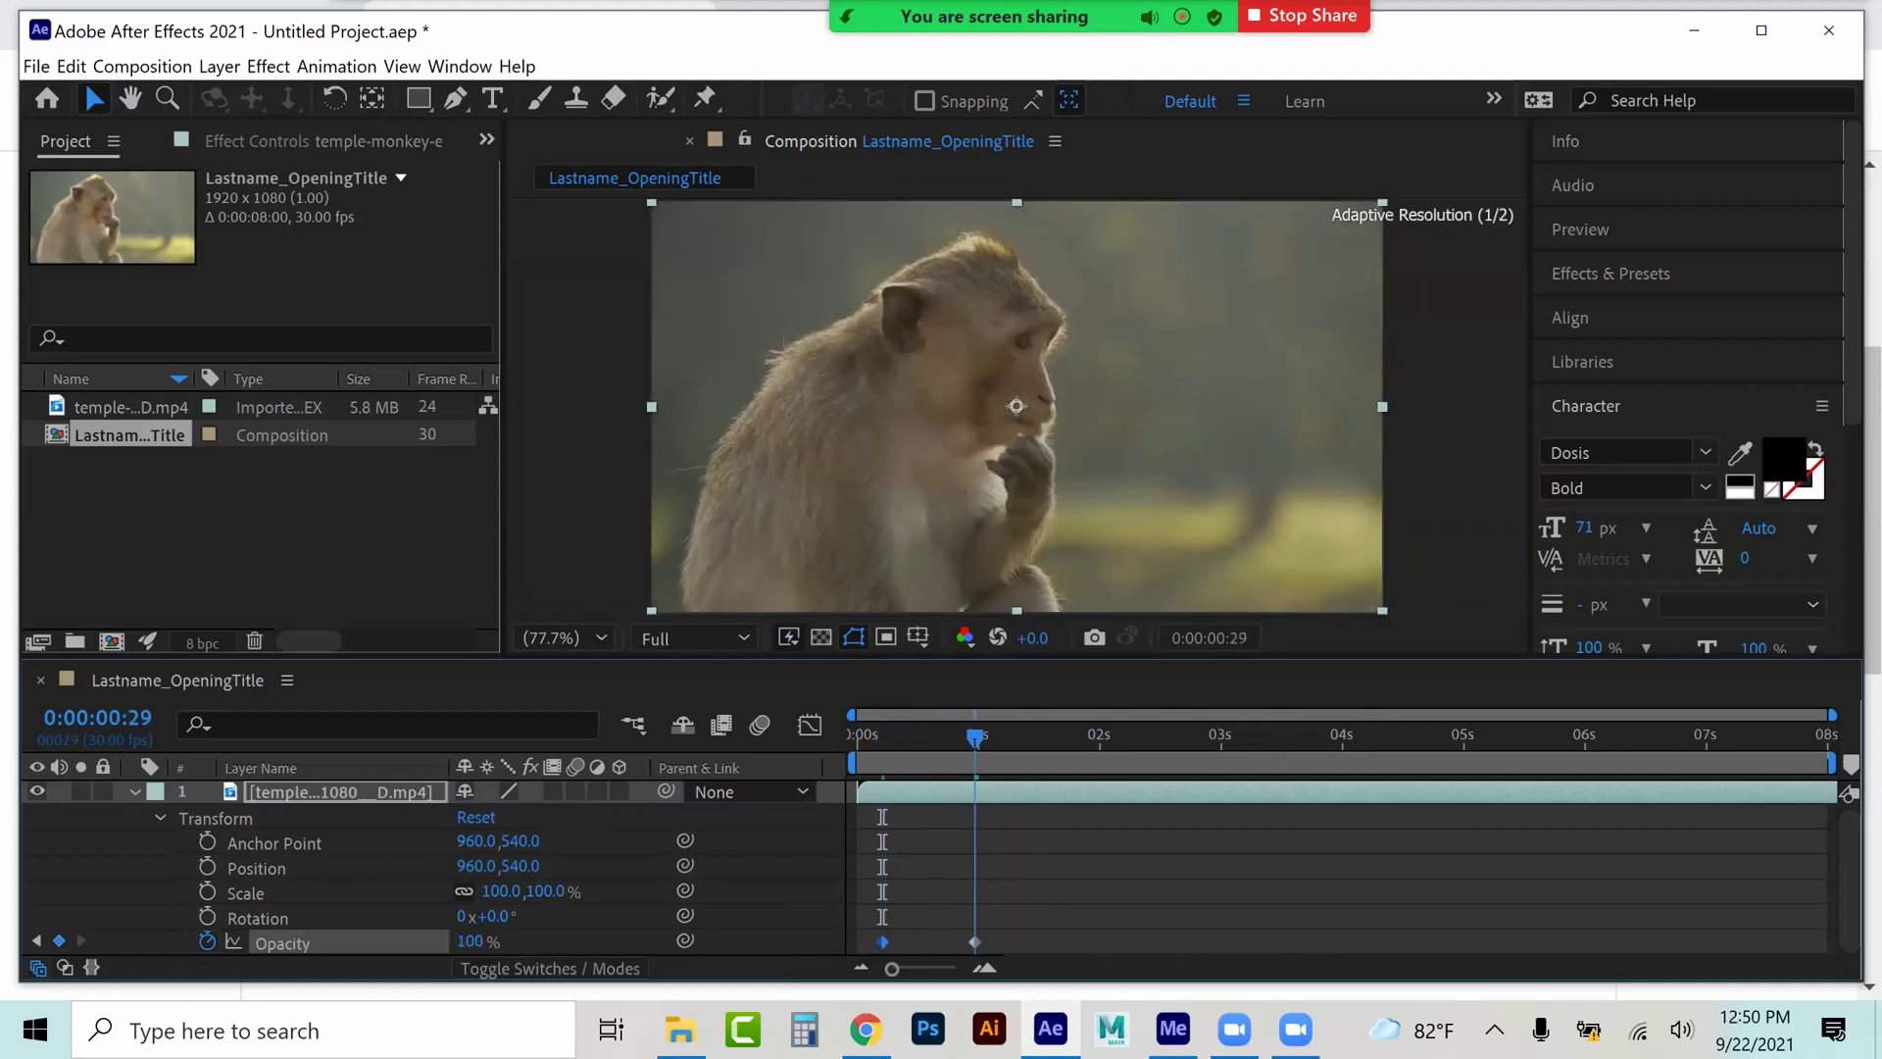
key(Home)
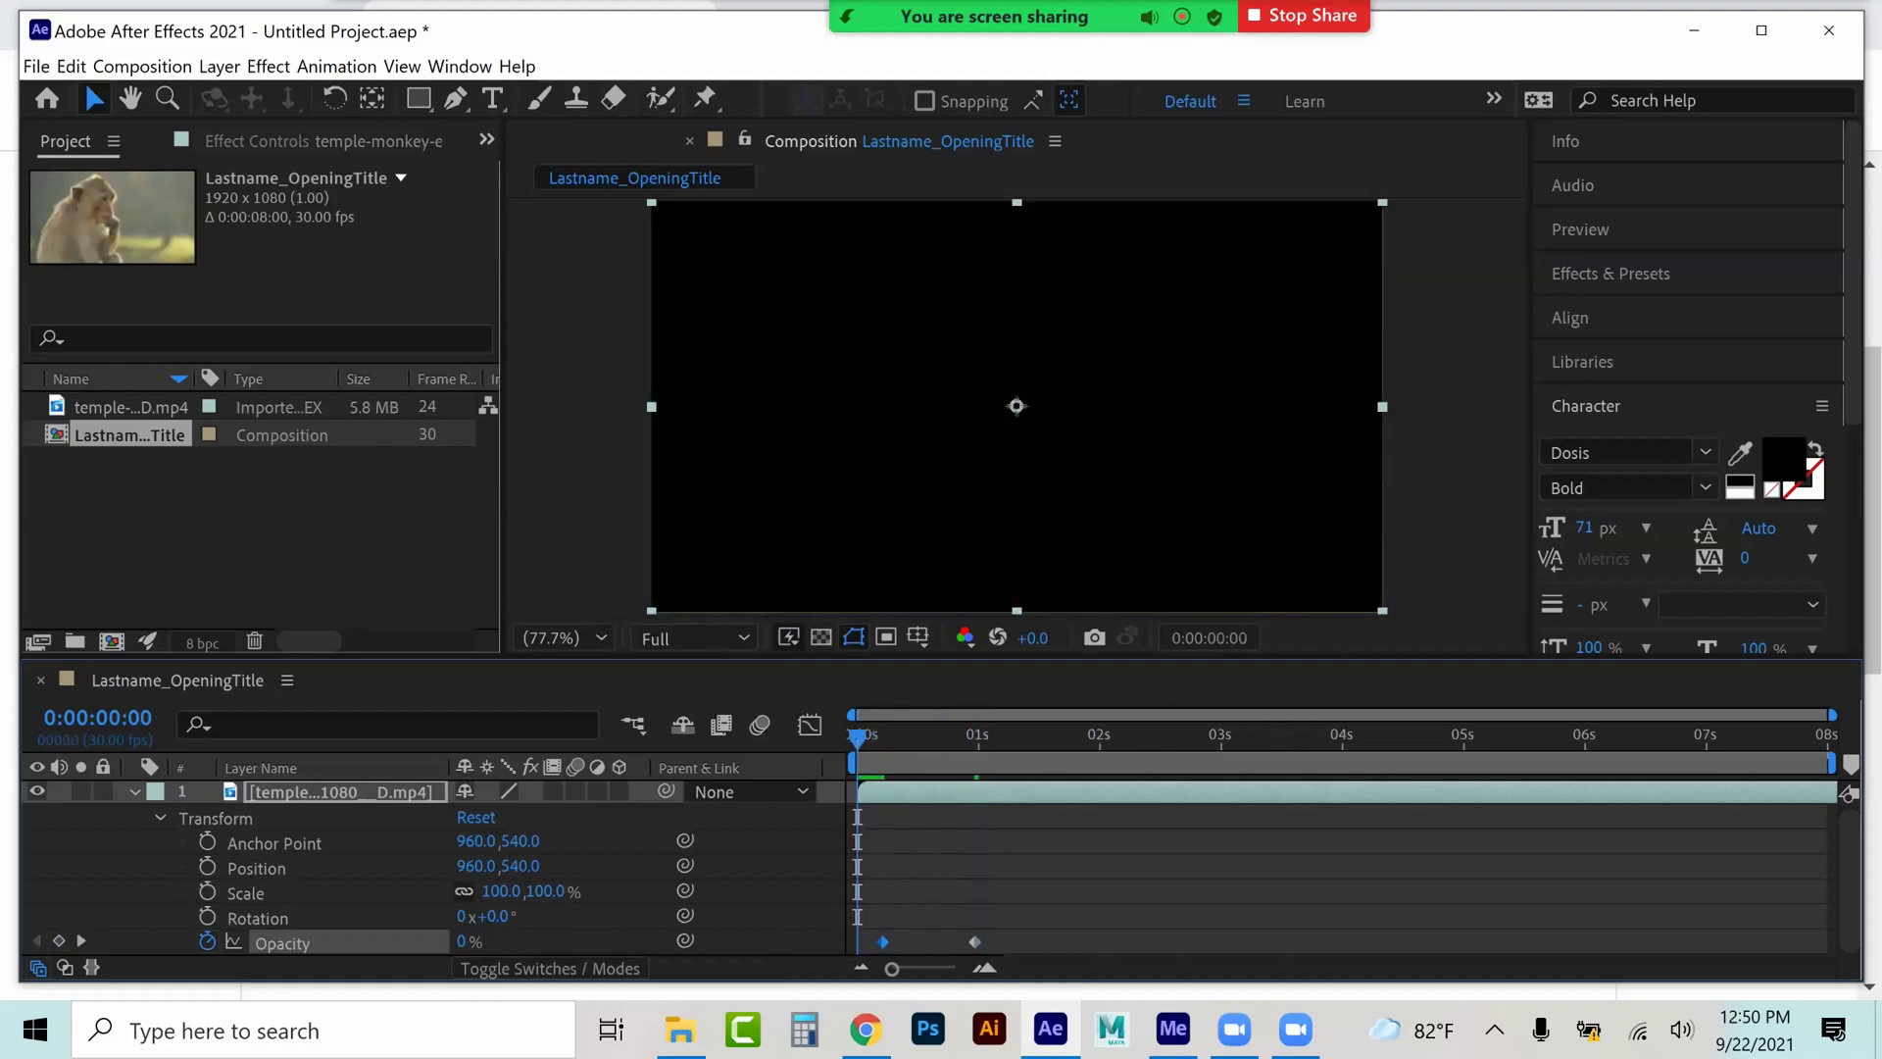
- Add a text layer reading "Journey in" in the upper part of the frame and make its fill white
click(493, 99)
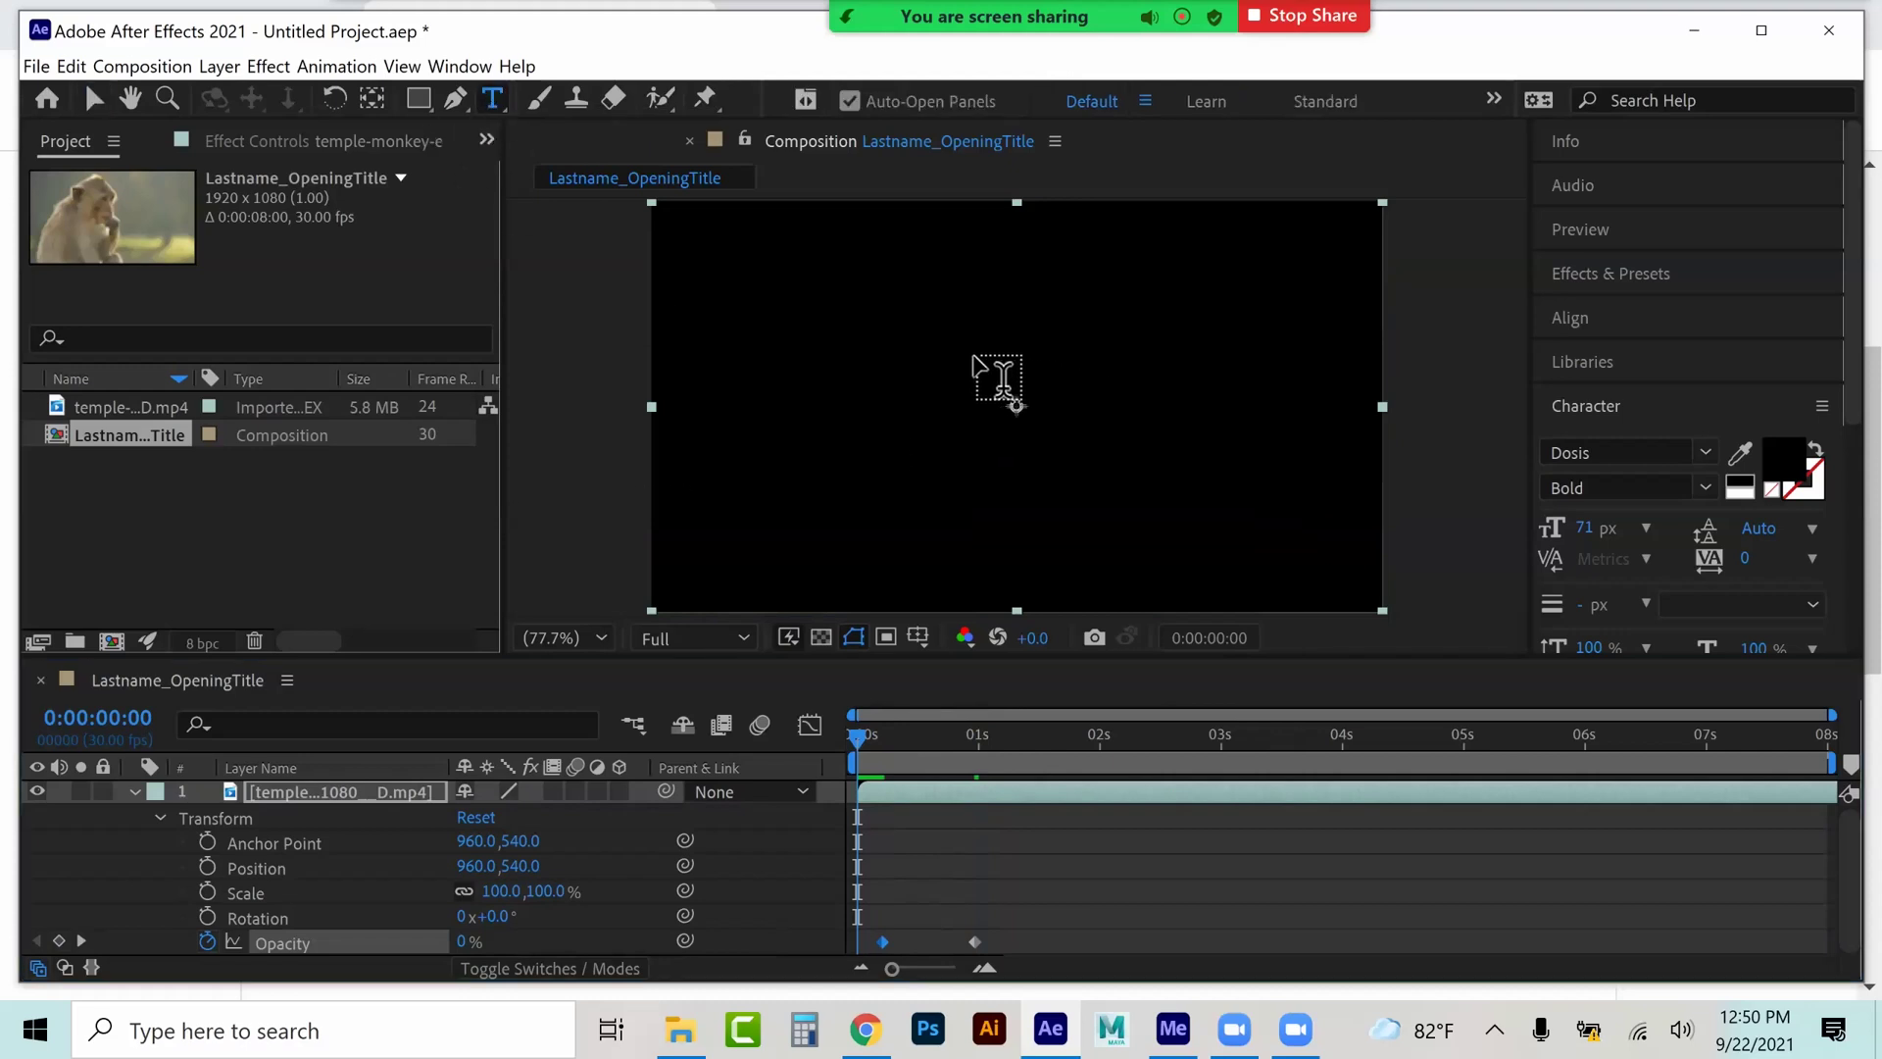
click(849, 375)
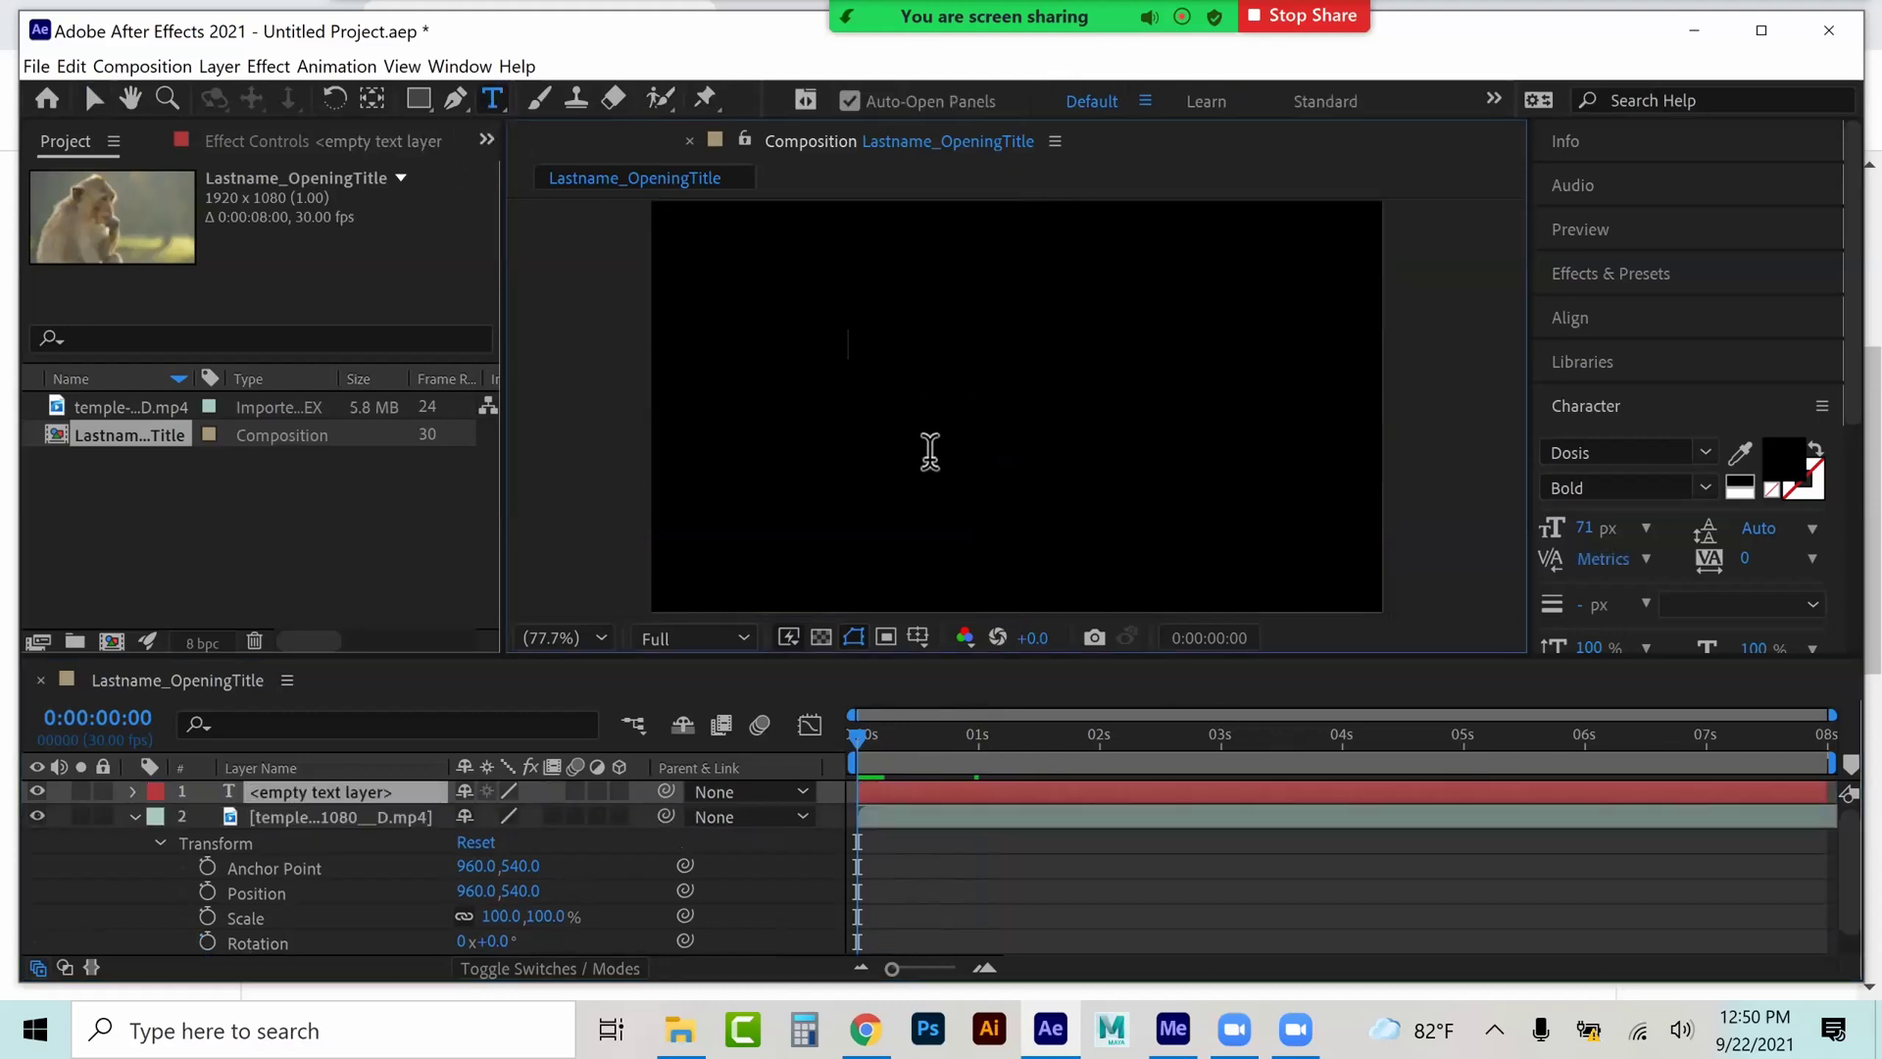
text(Journey in)
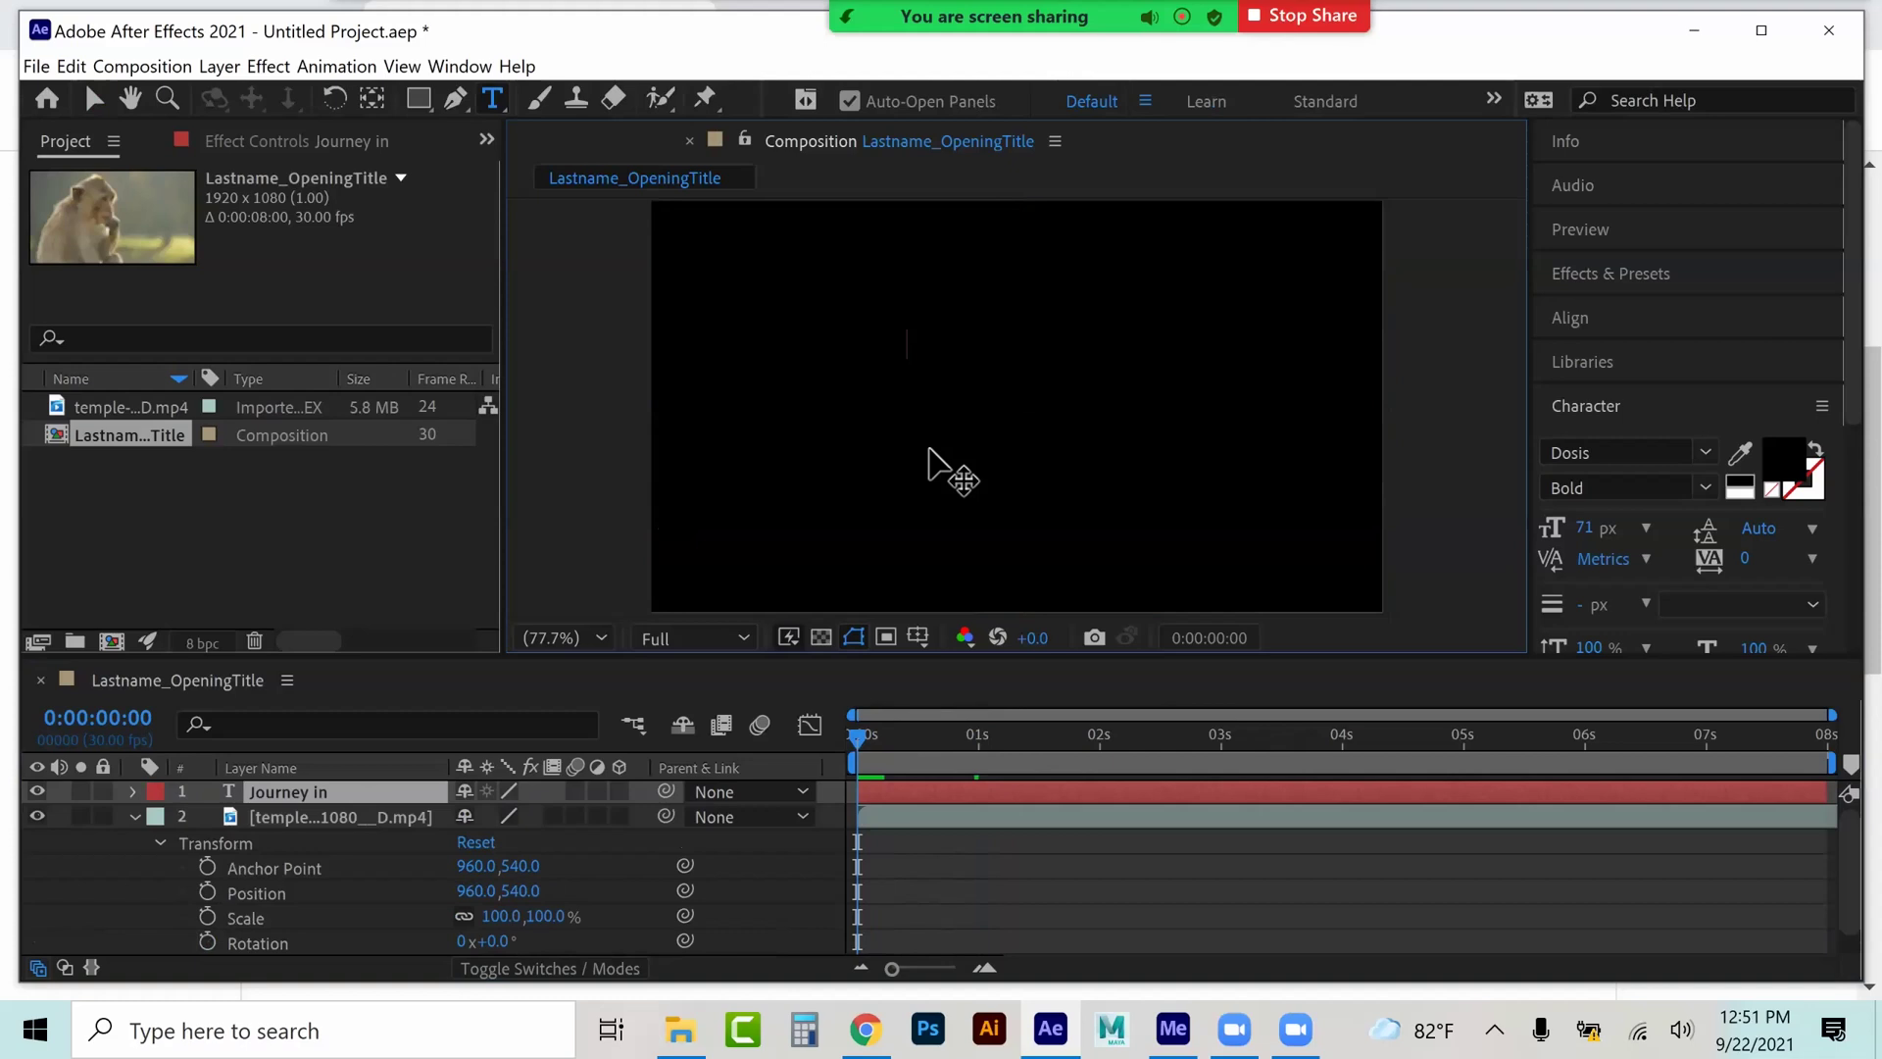
key(ctrl+a)
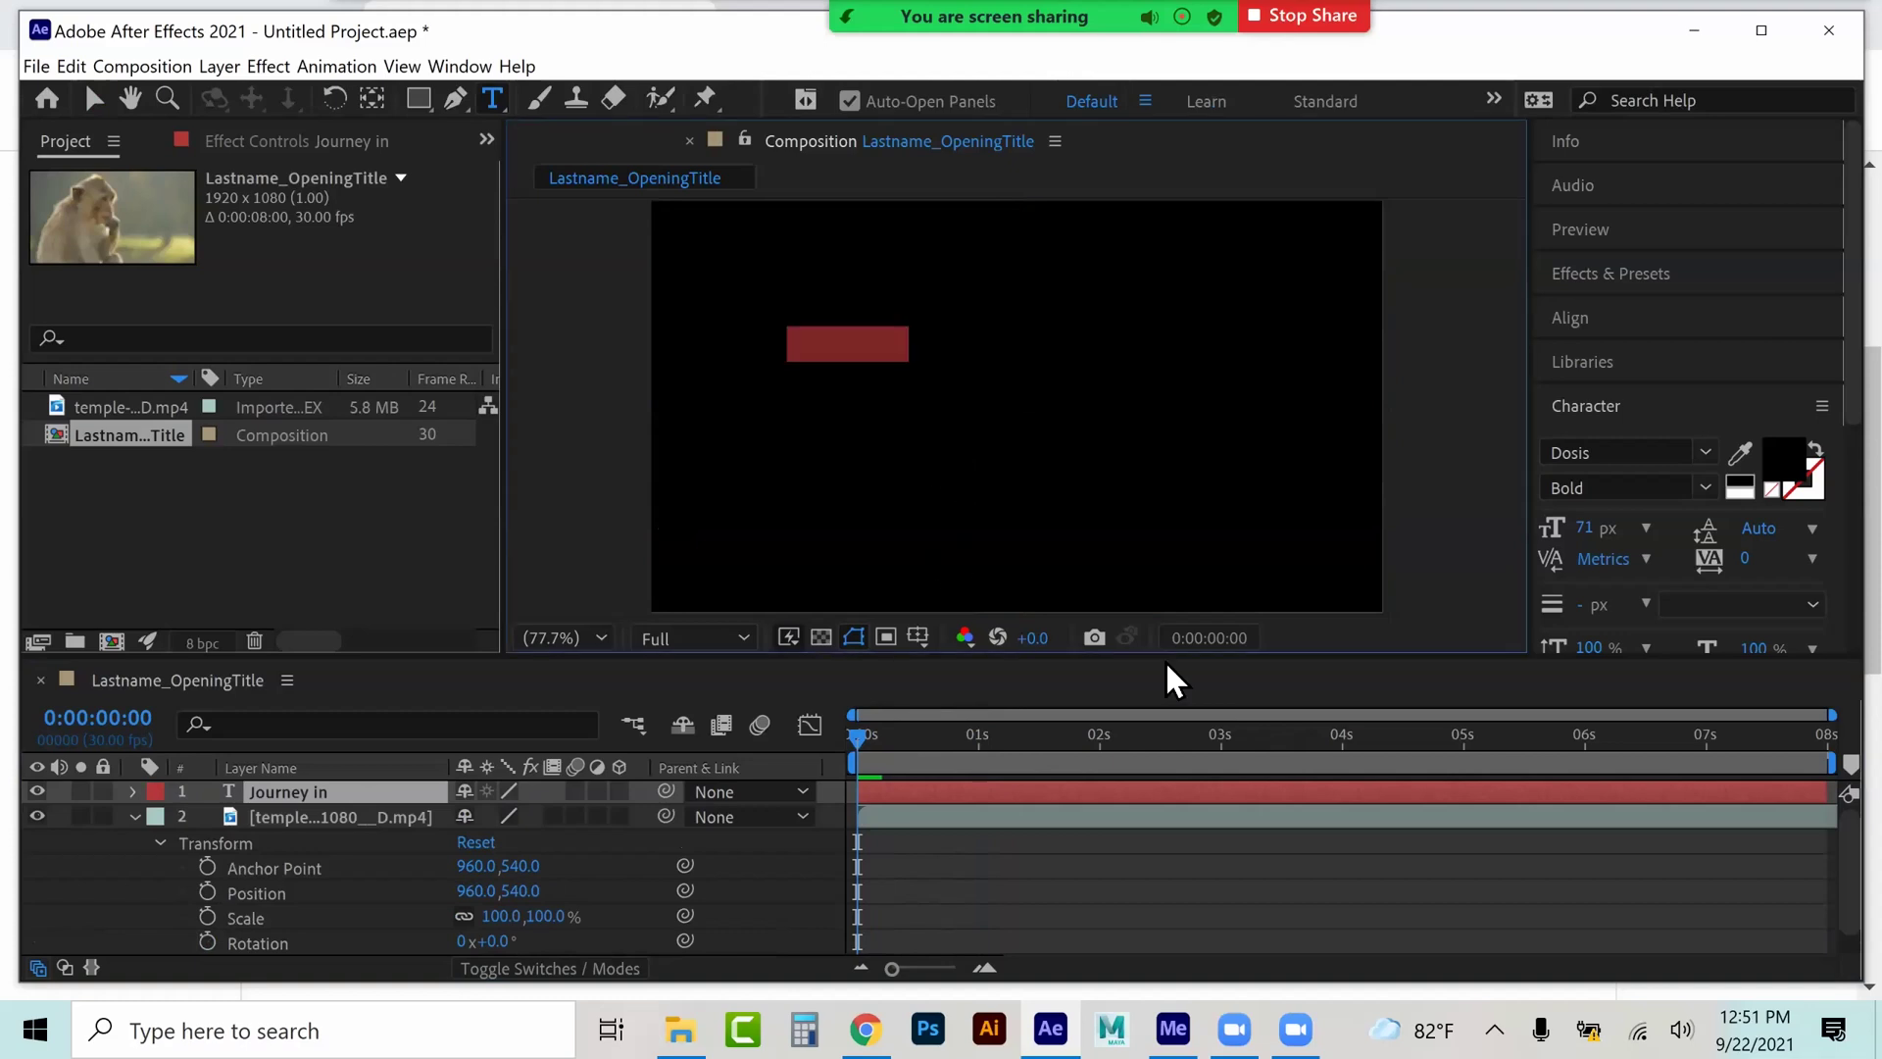
click(1740, 492)
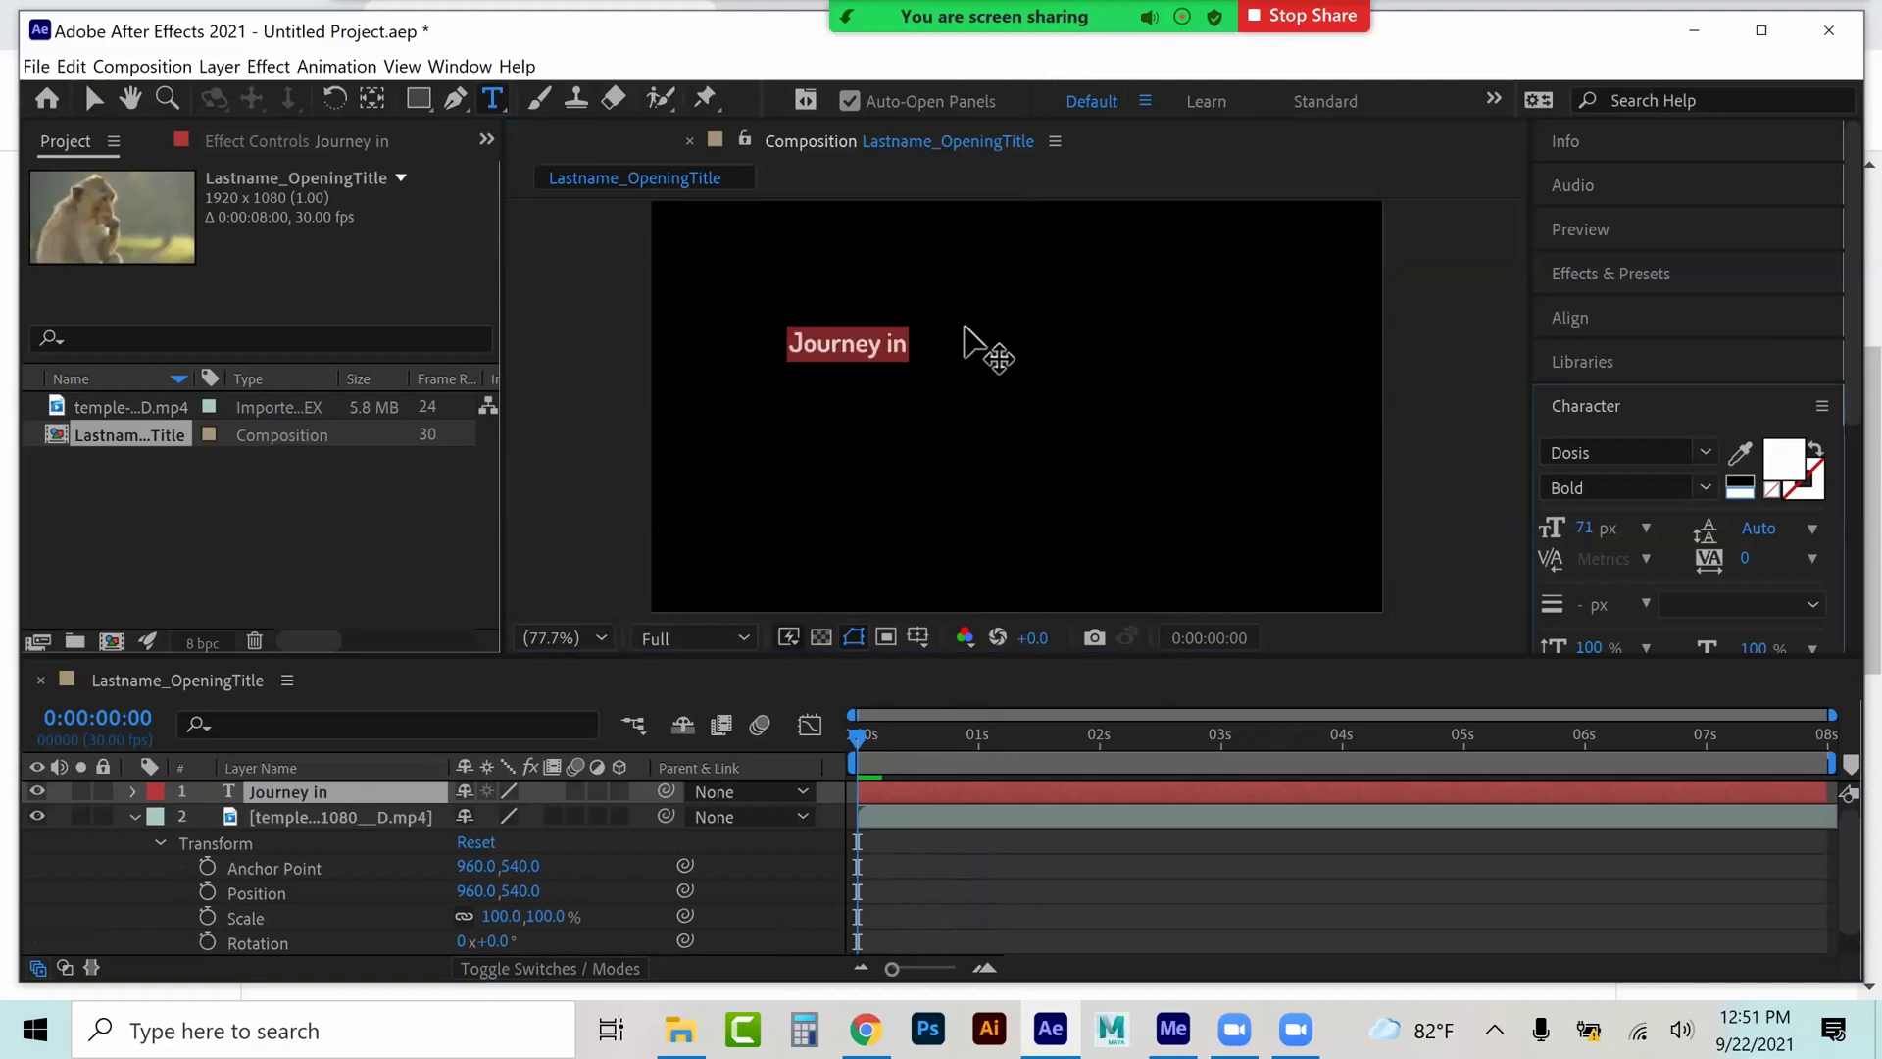
- Change the title text to read "Journey Into the Jungle"
click(895, 348)
drag(896, 348, 929, 355)
text(Into the)
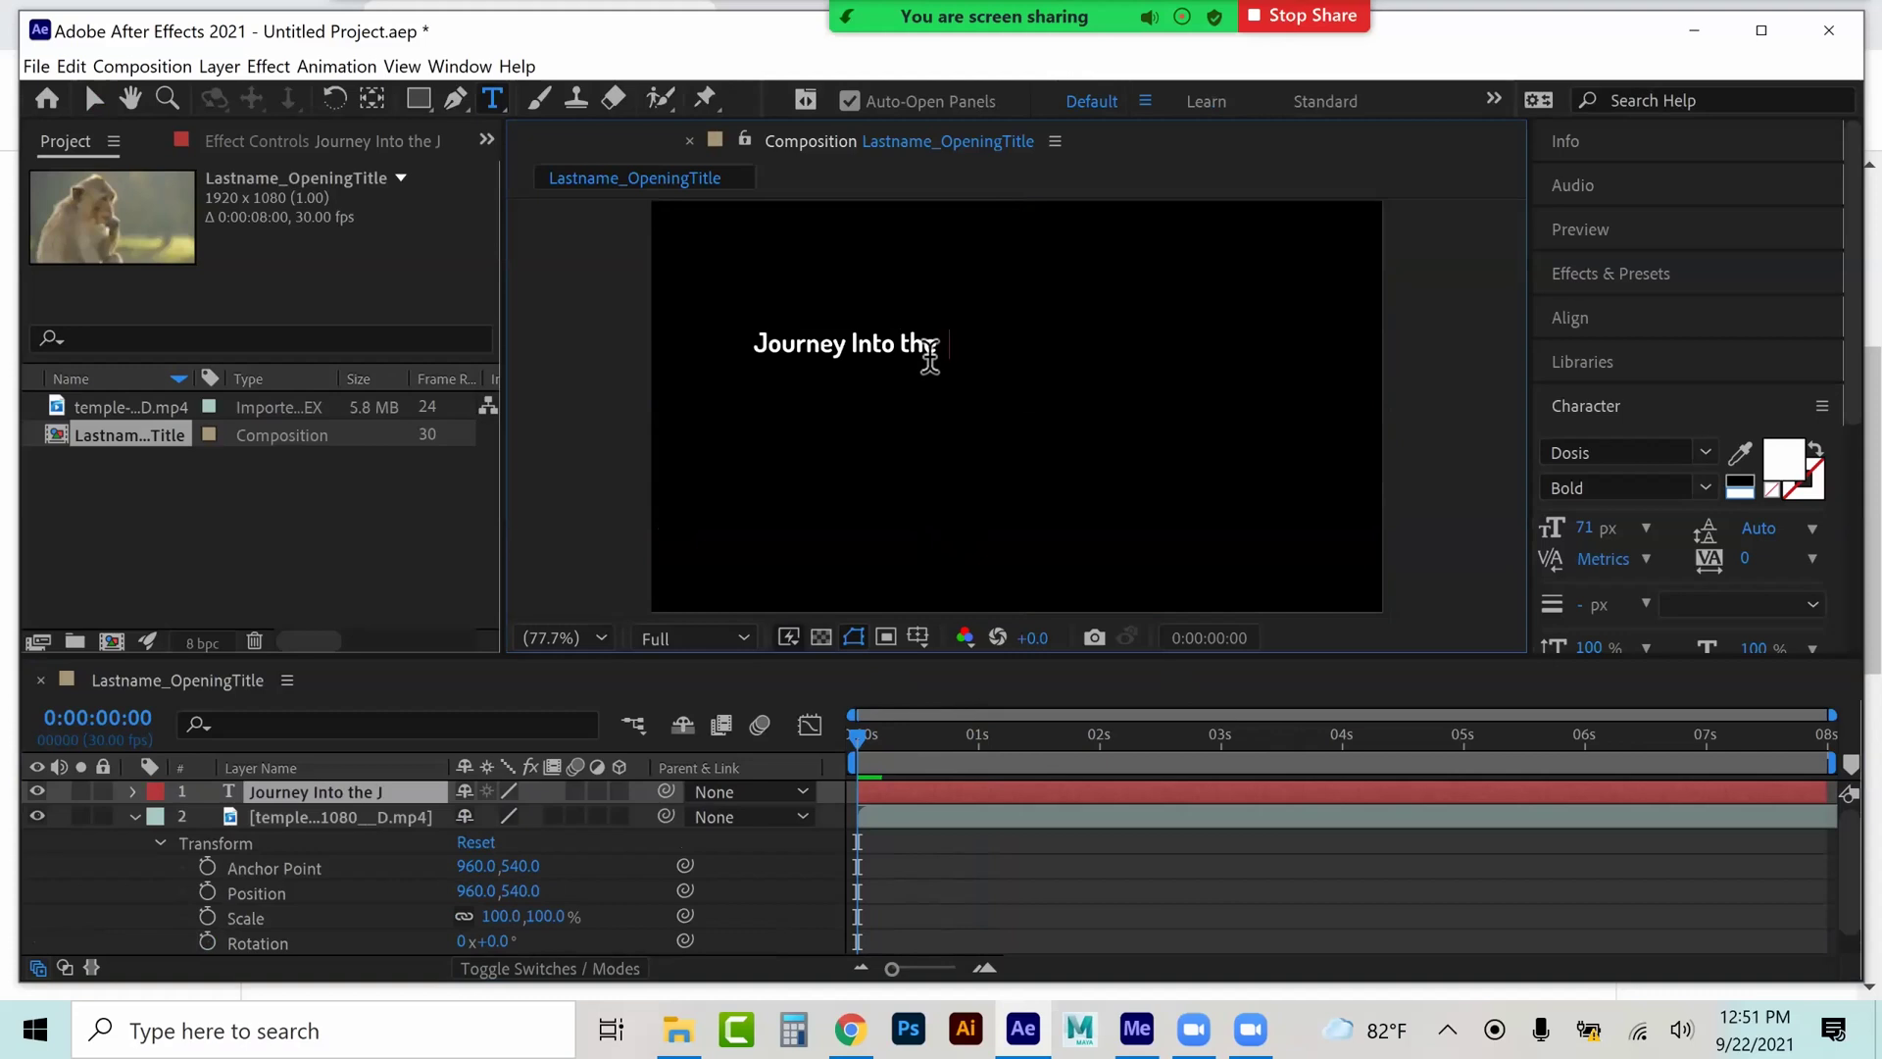
text( Jungle)
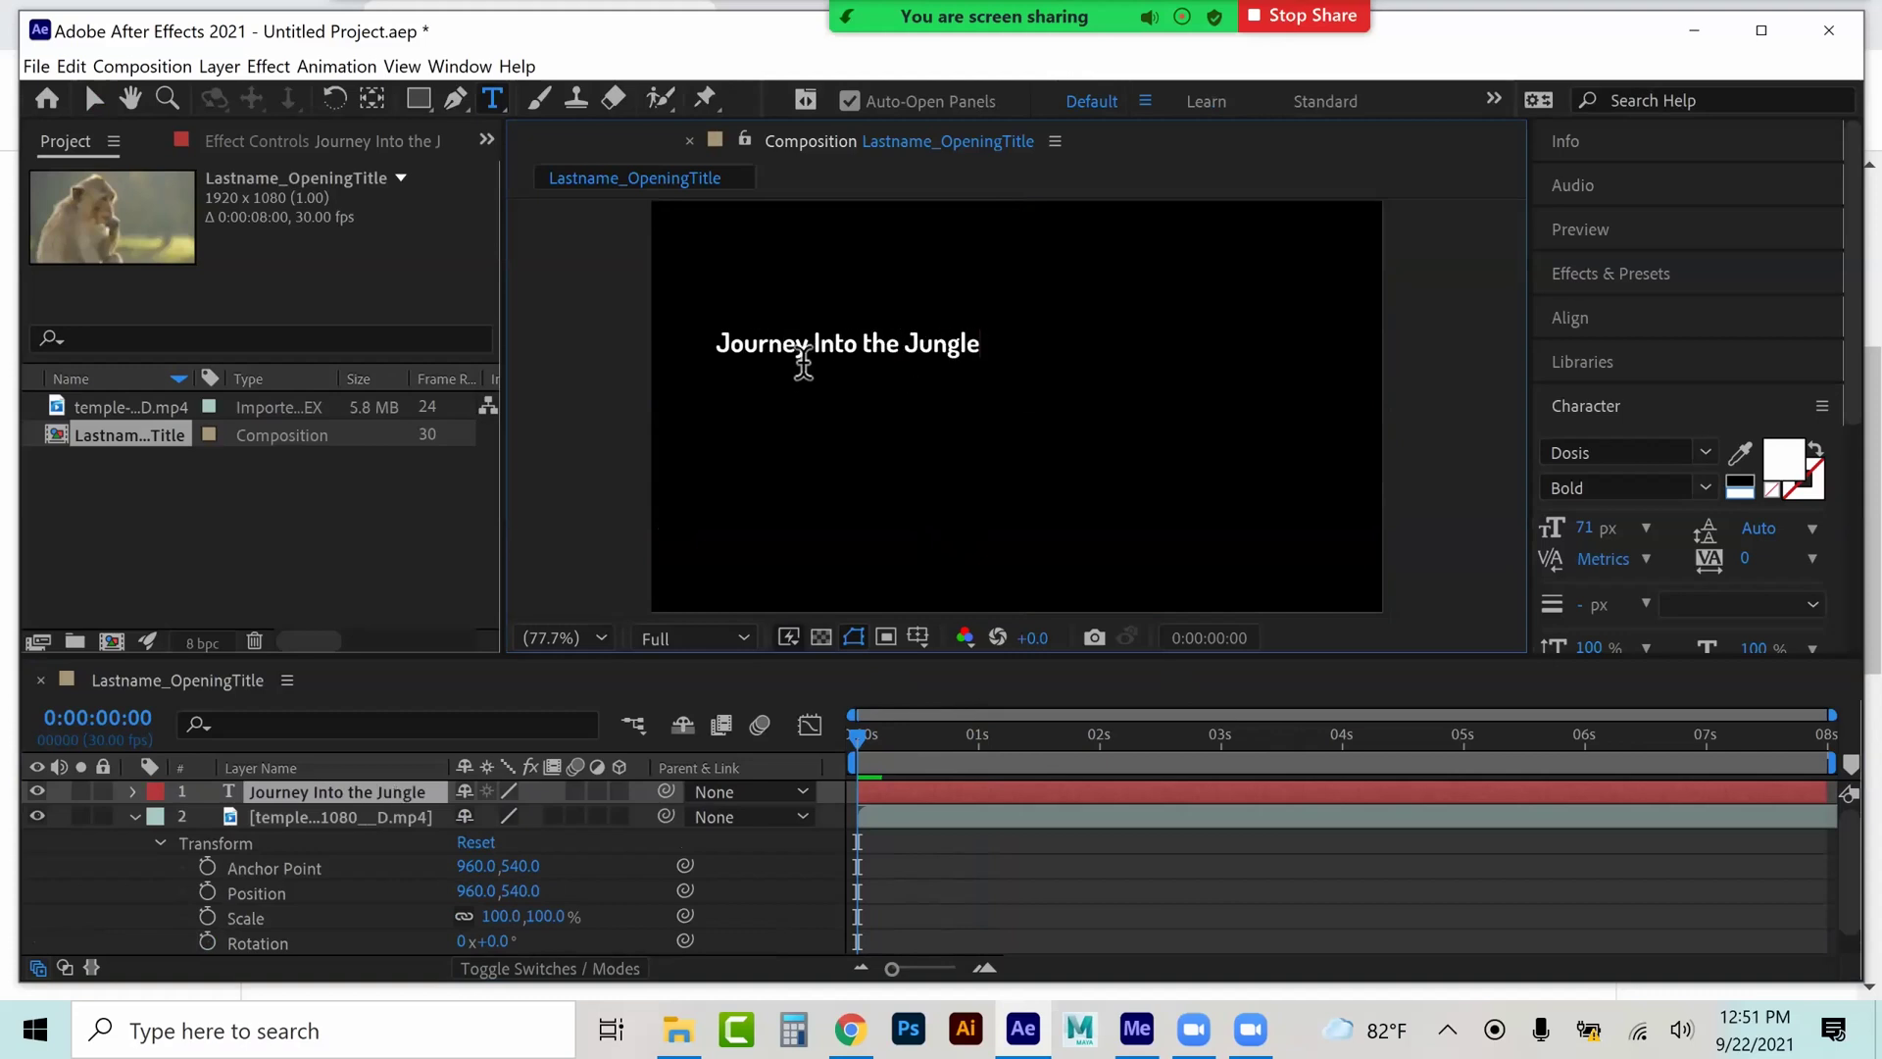
- Break the title into three lines: "Journey", "Into the" and "Jungle"
click(825, 355)
key(BackSpace)
key(Return)
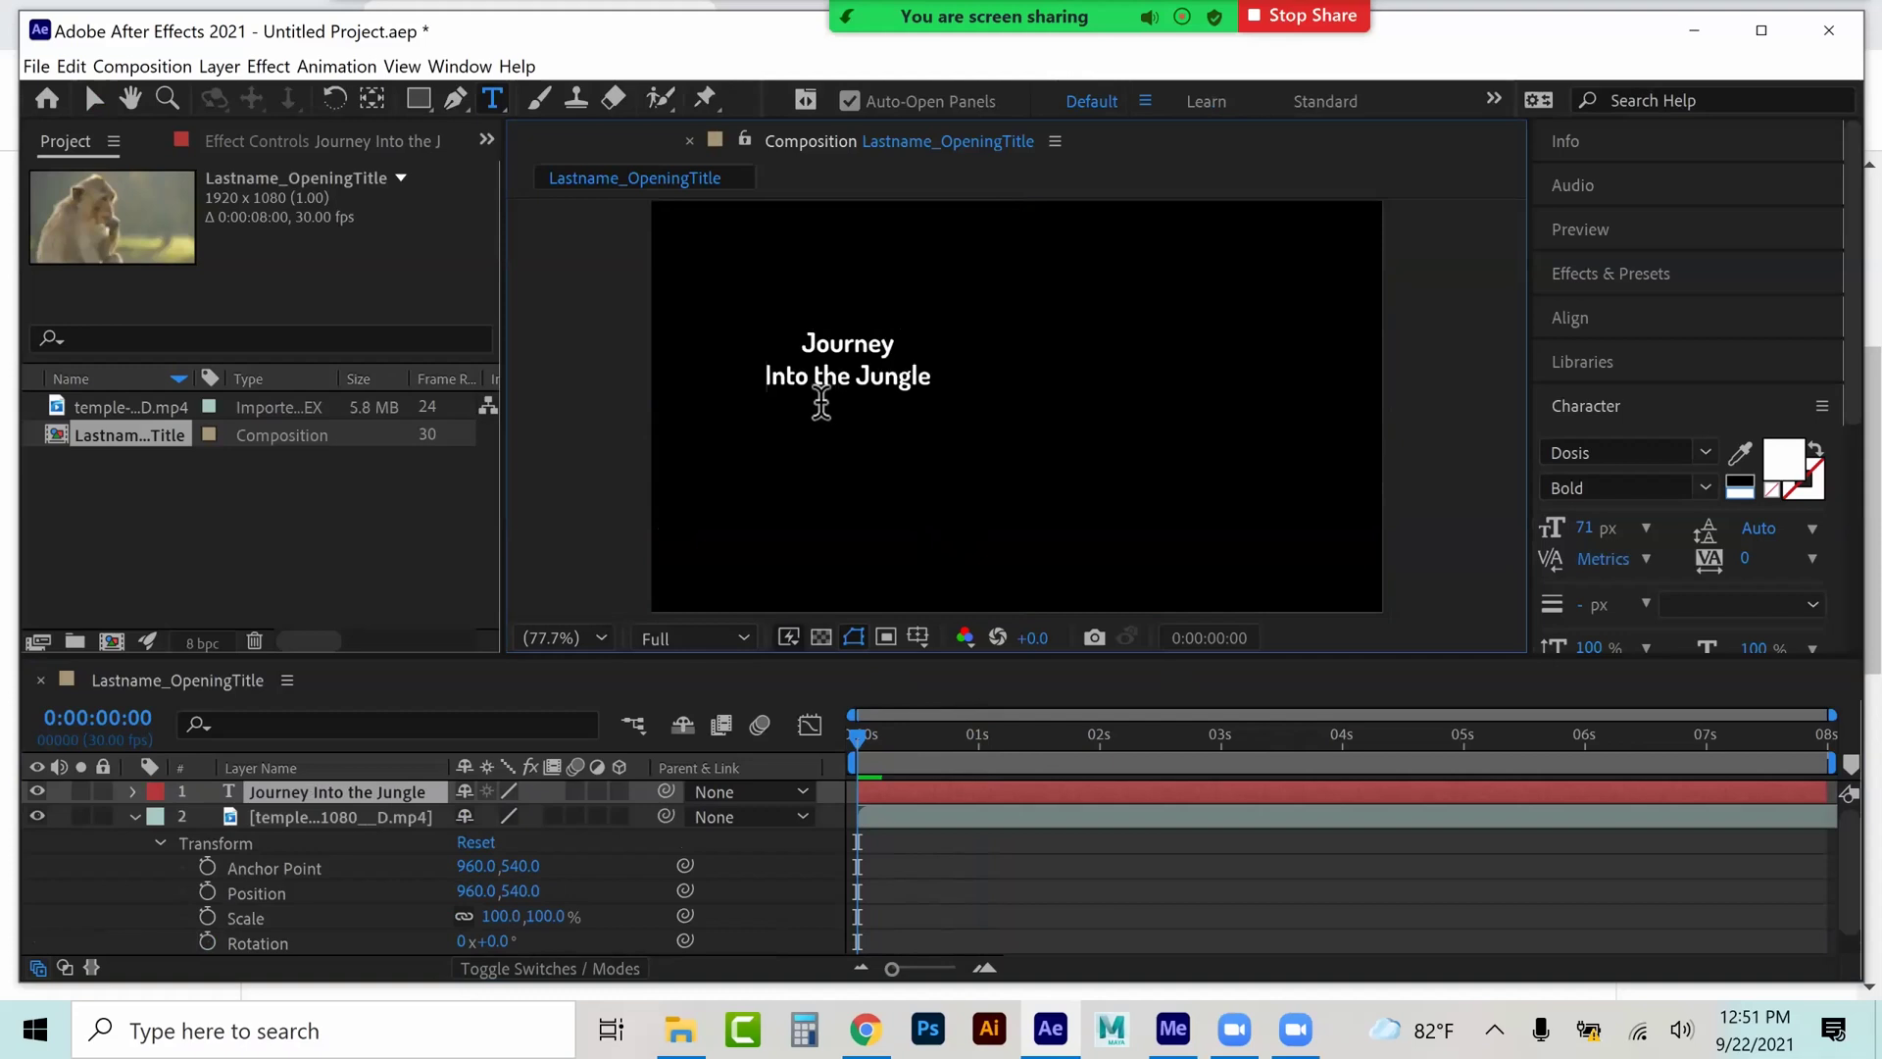
click(861, 392)
key(BackSpace)
key(Return)
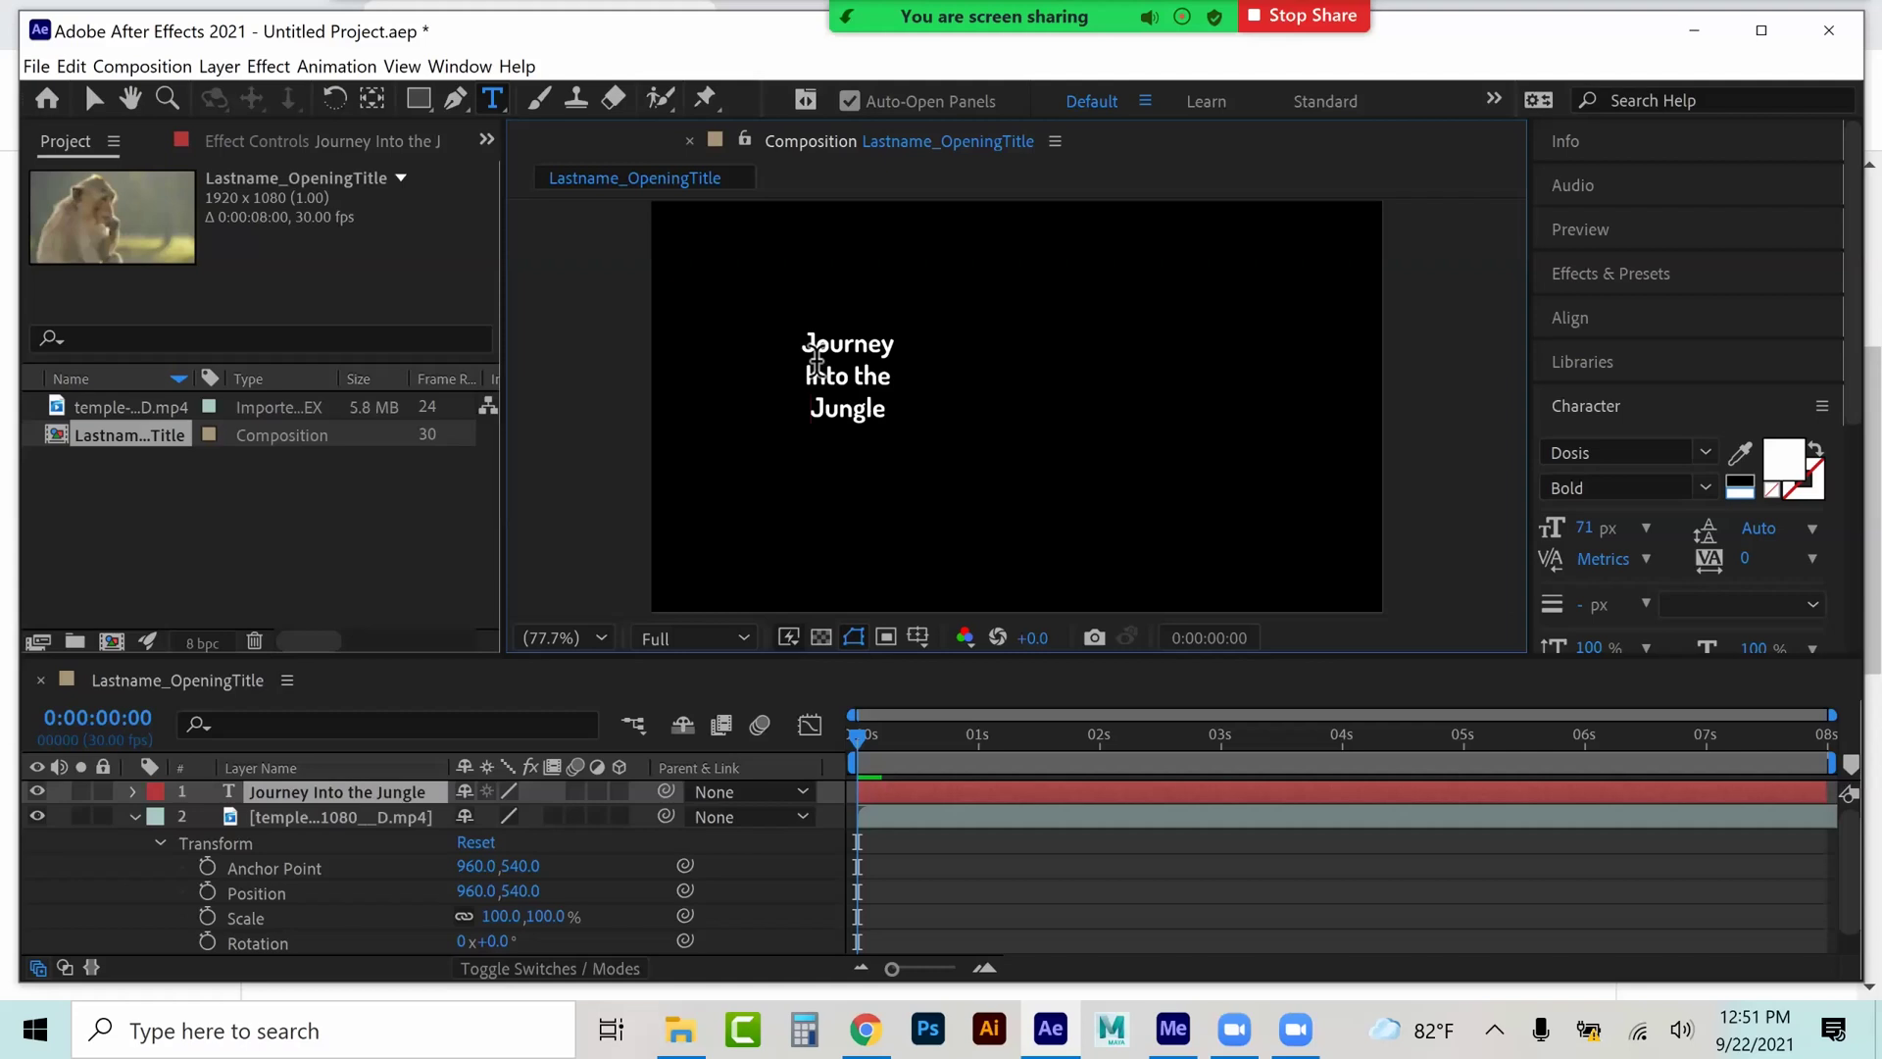
- Set the whole title's font to Edwardian Script ITC and its size to 139 px
drag(802, 343, 908, 359)
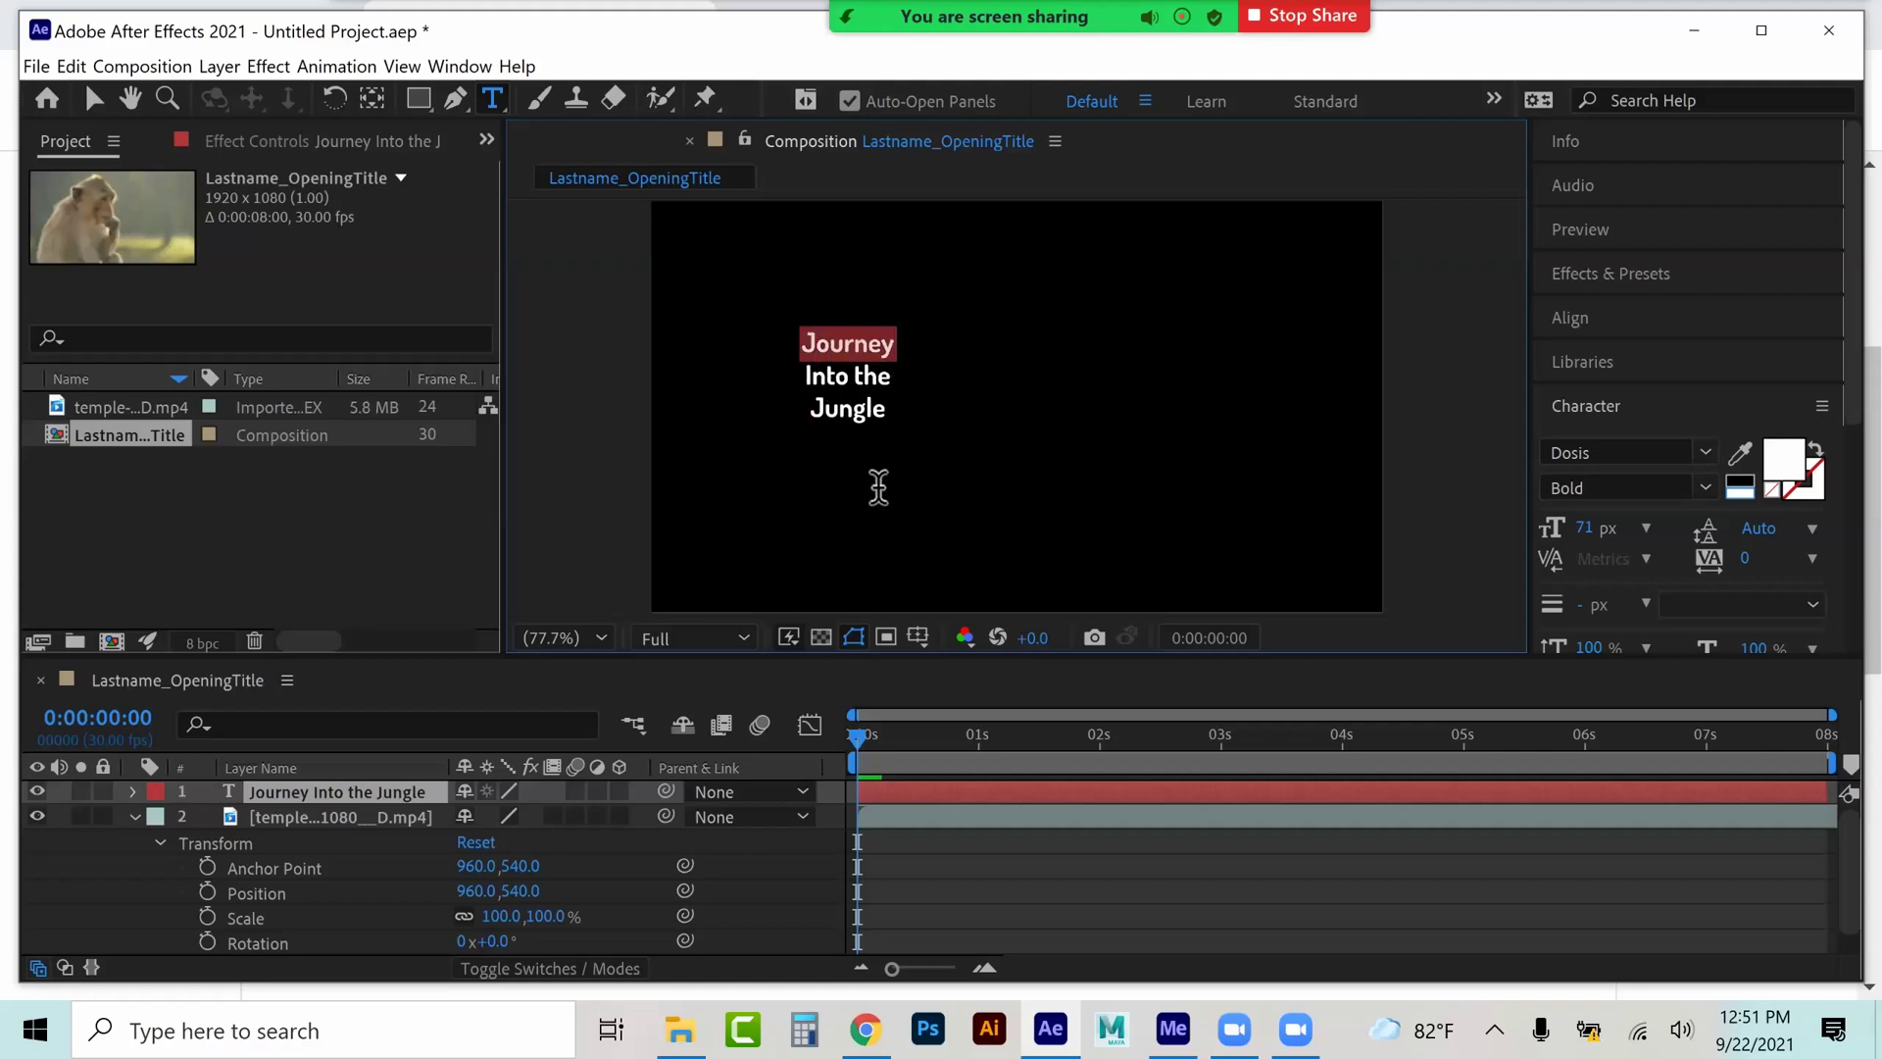
click(848, 424)
drag(807, 351, 915, 431)
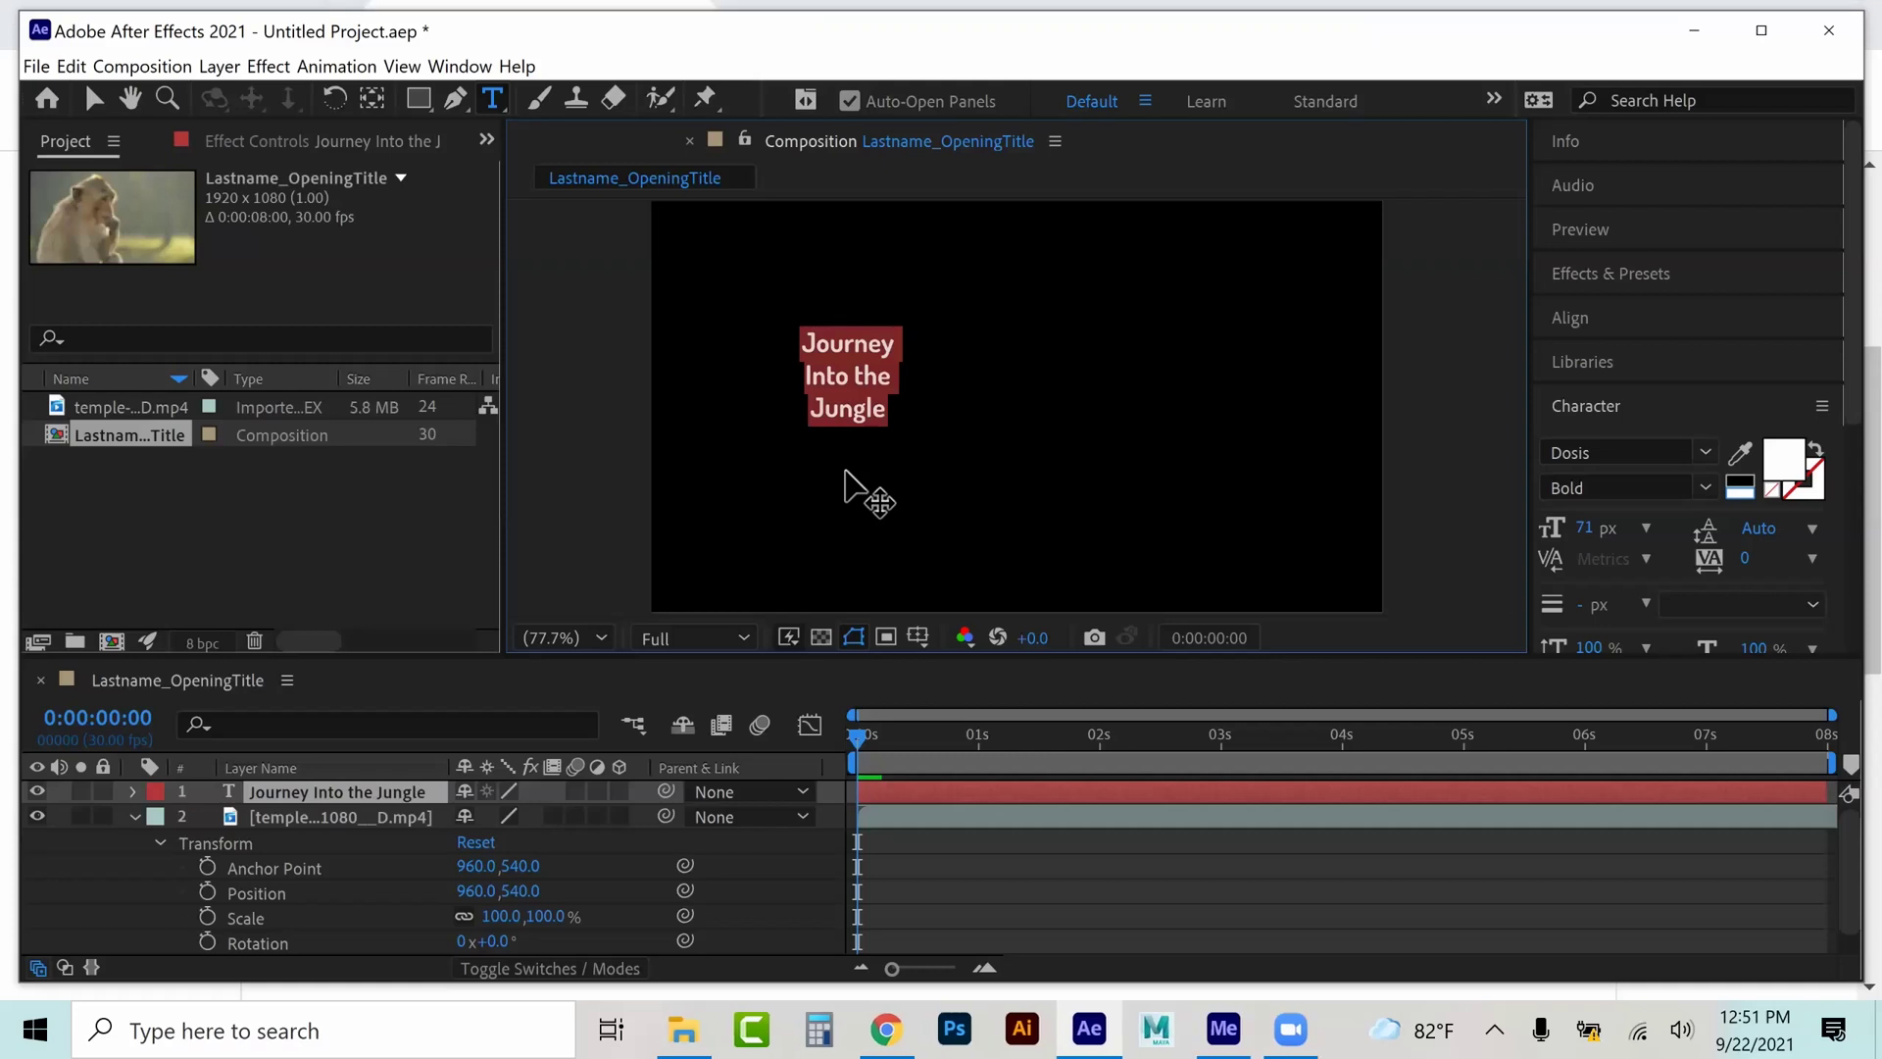
click(1618, 452)
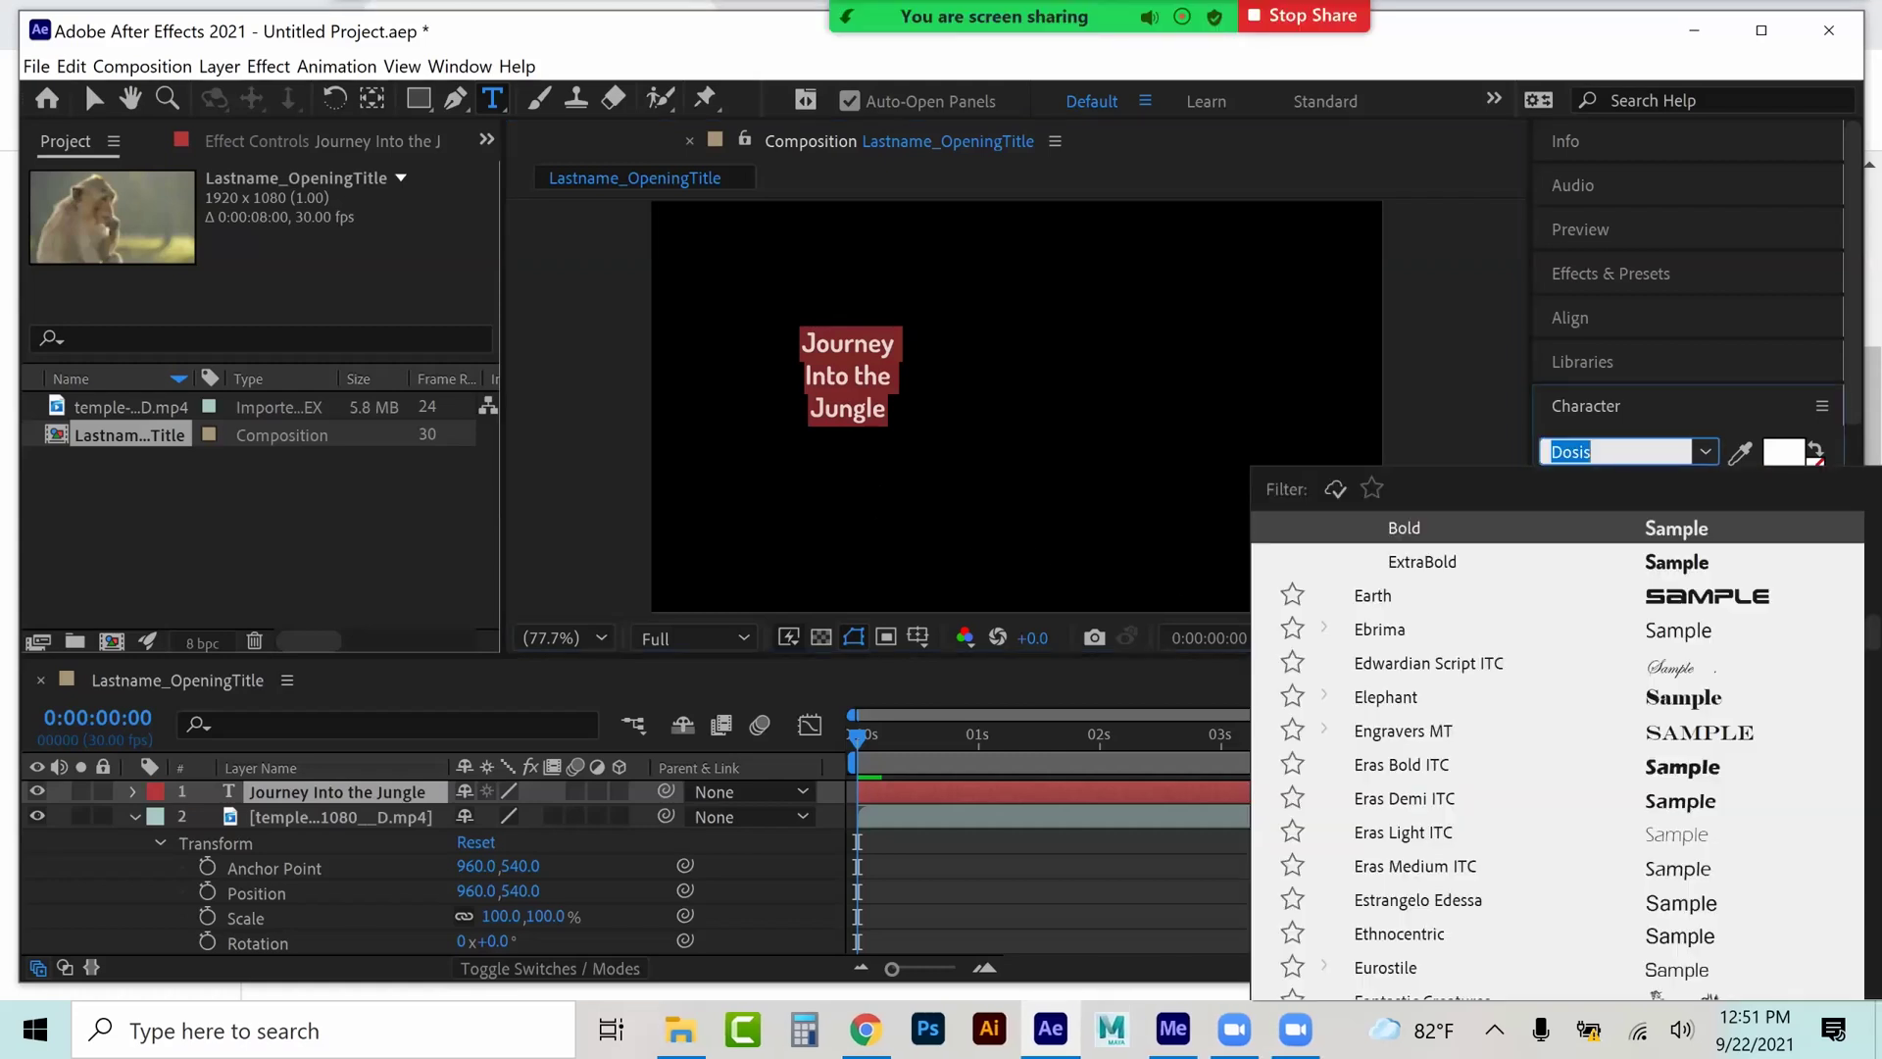
click(1428, 663)
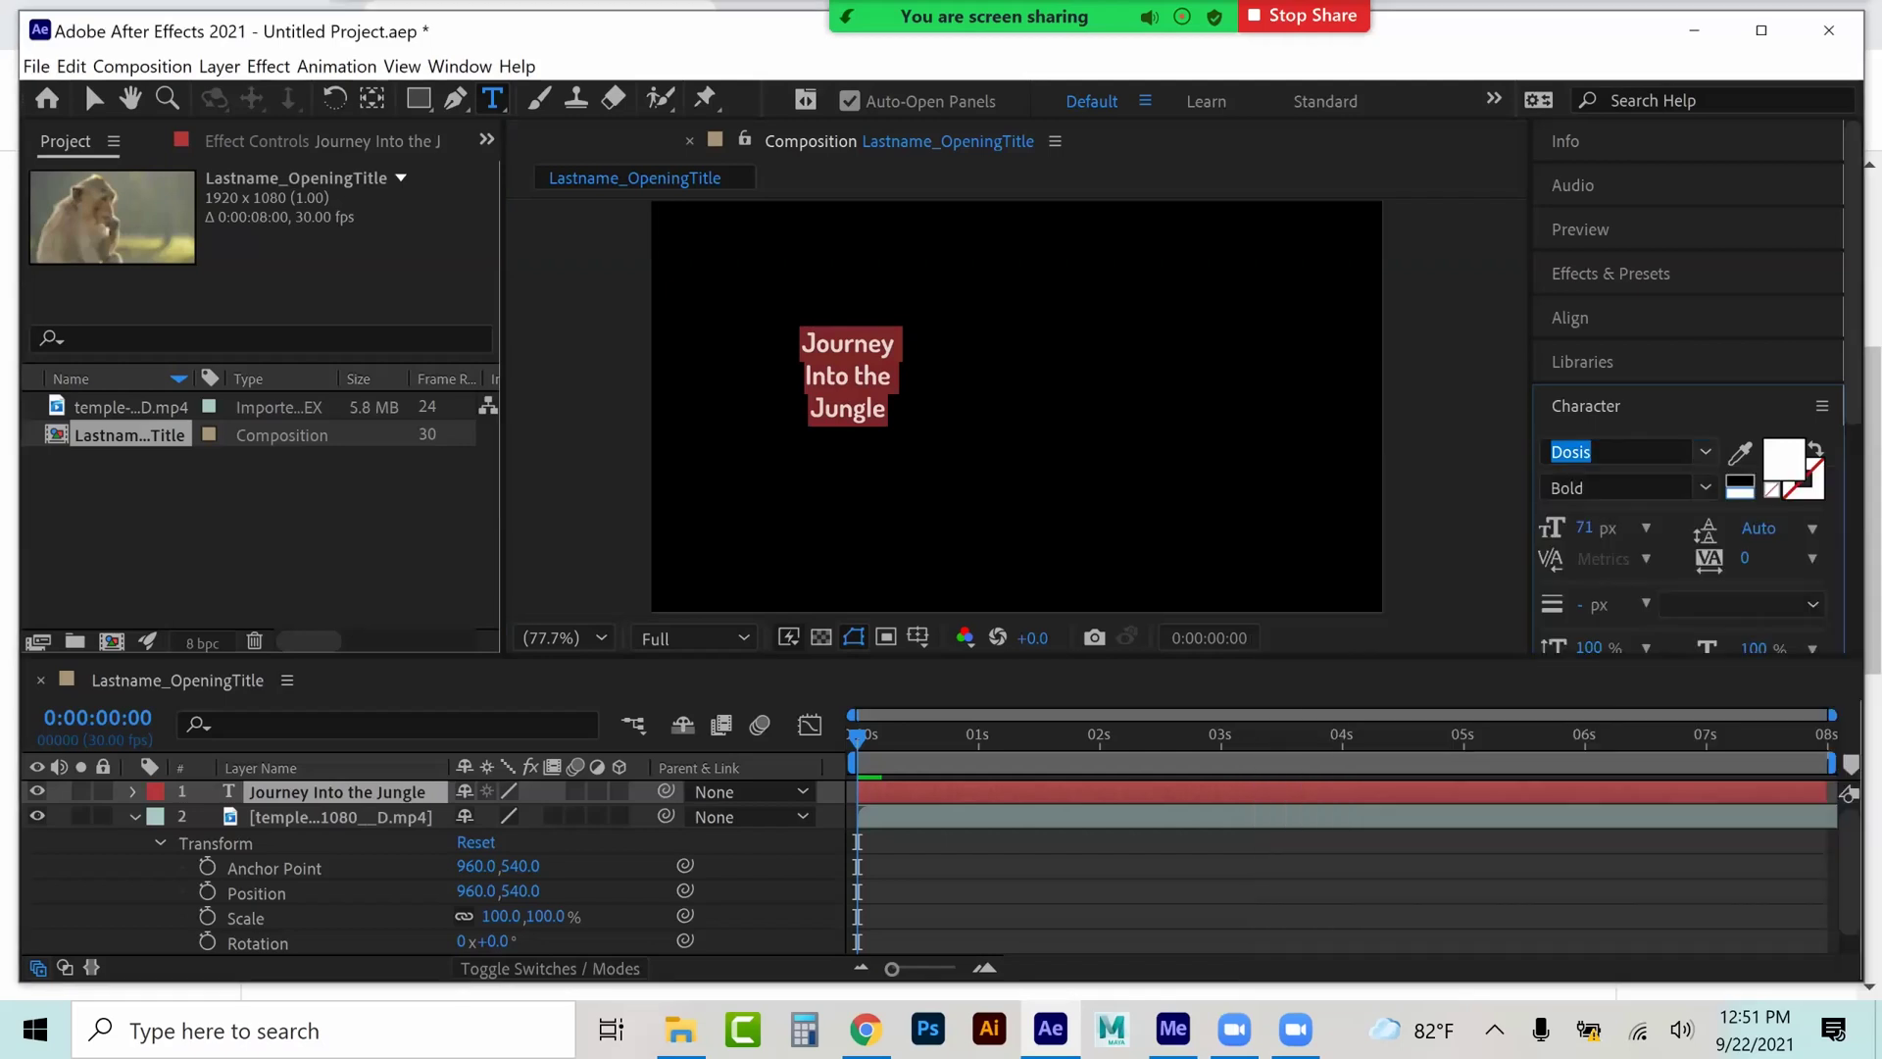
drag(1584, 528, 1676, 527)
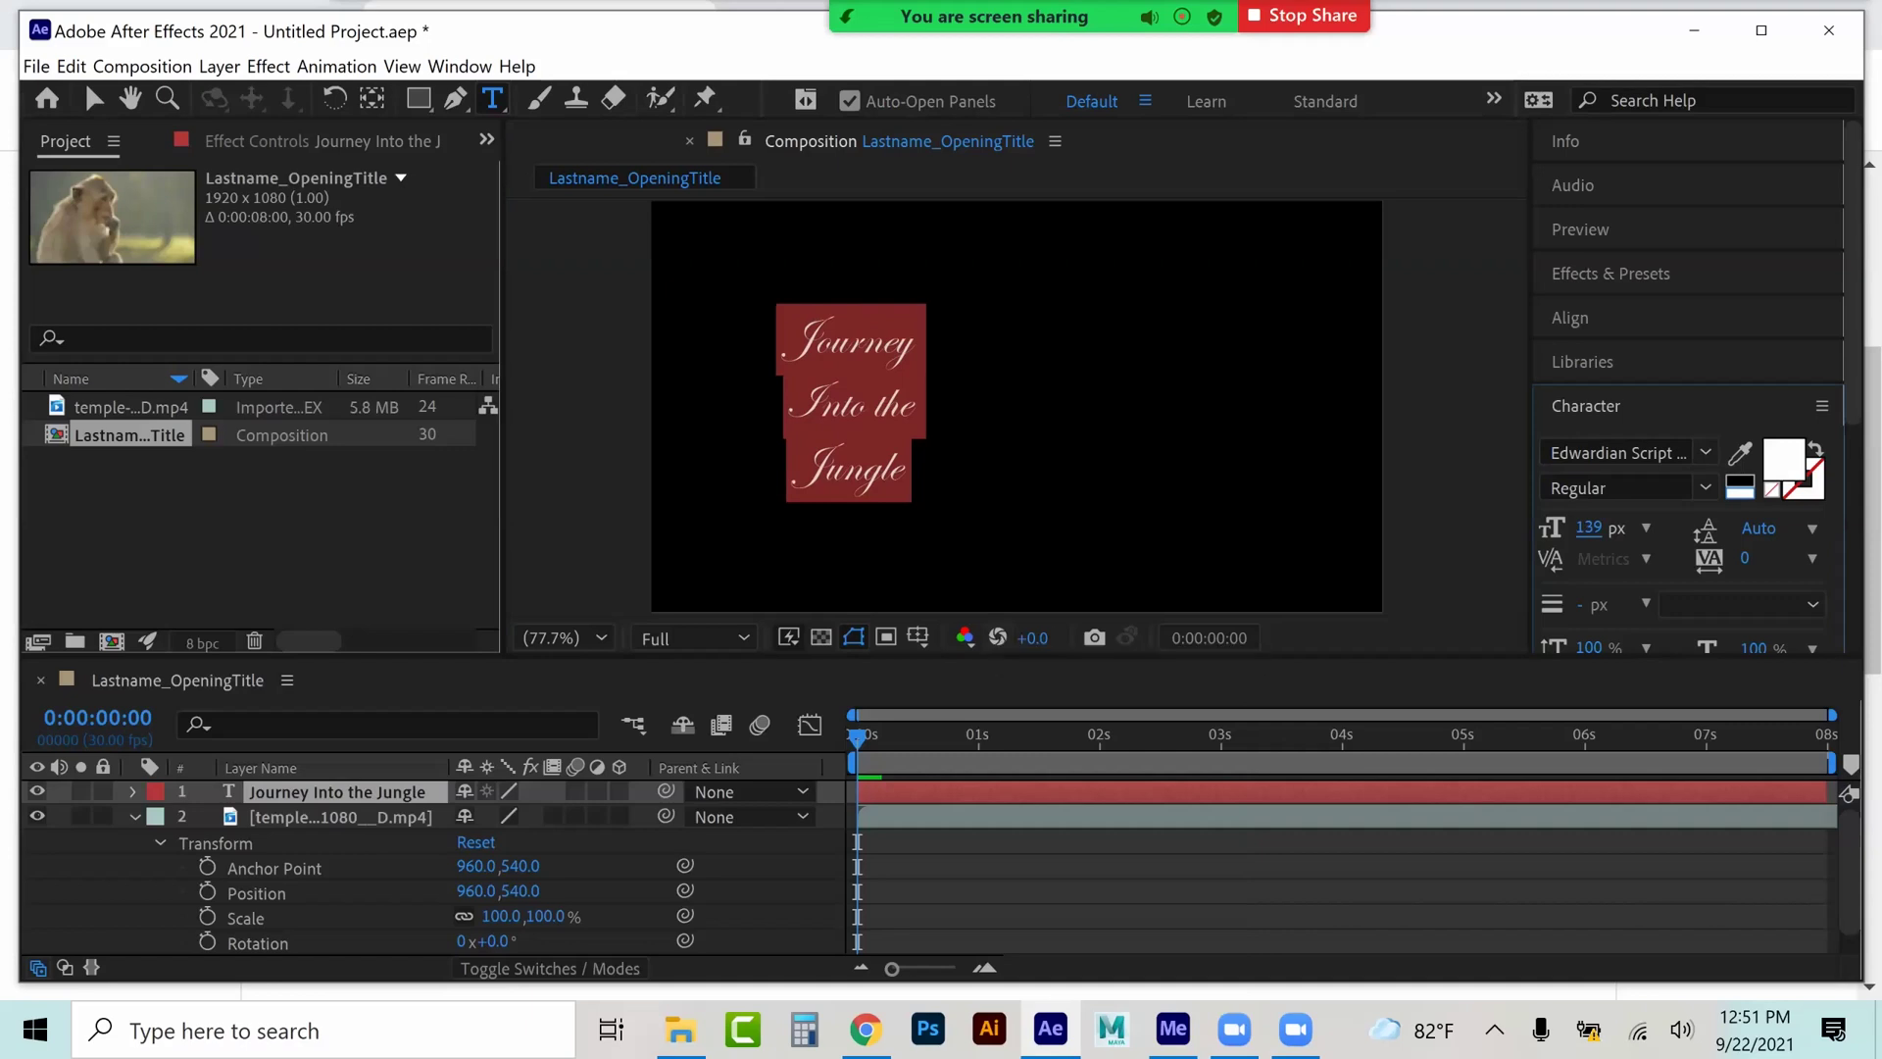
- Try a magenta E90BDD fill on the title text and restore the white fill
click(1782, 451)
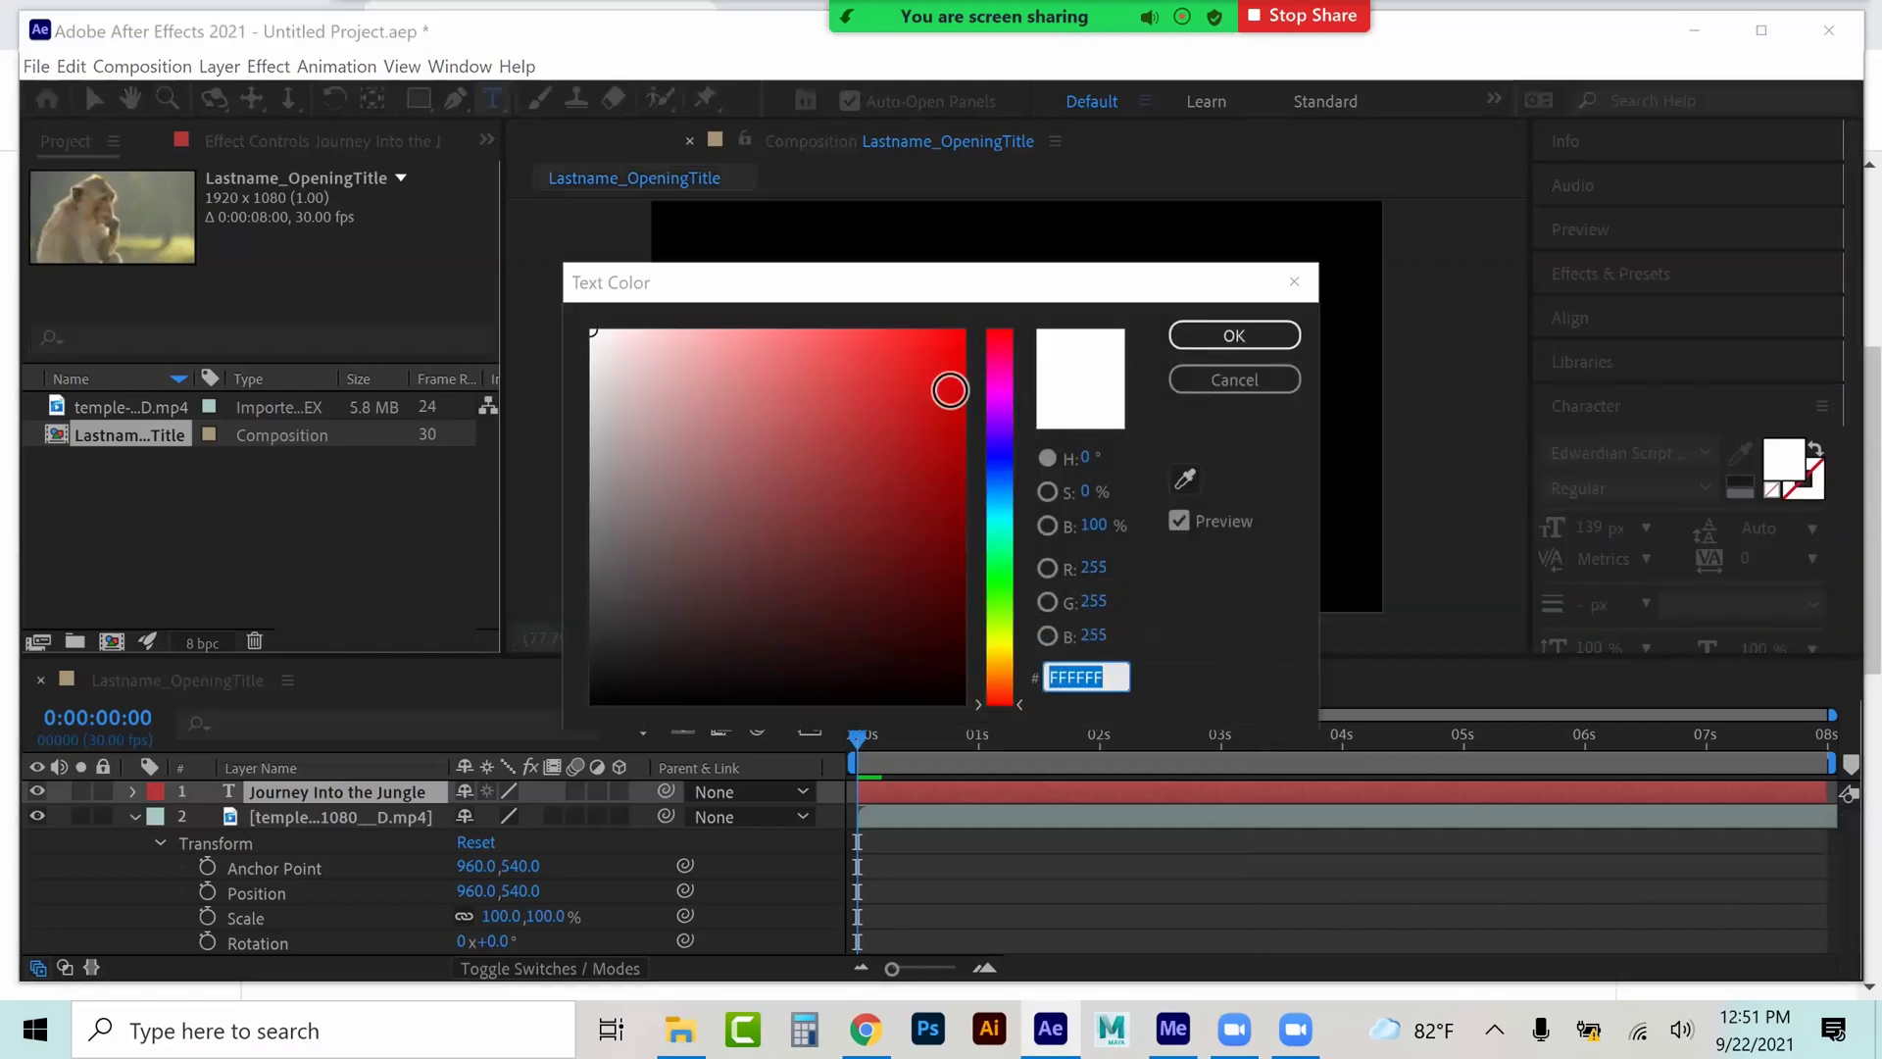
click(996, 391)
click(960, 338)
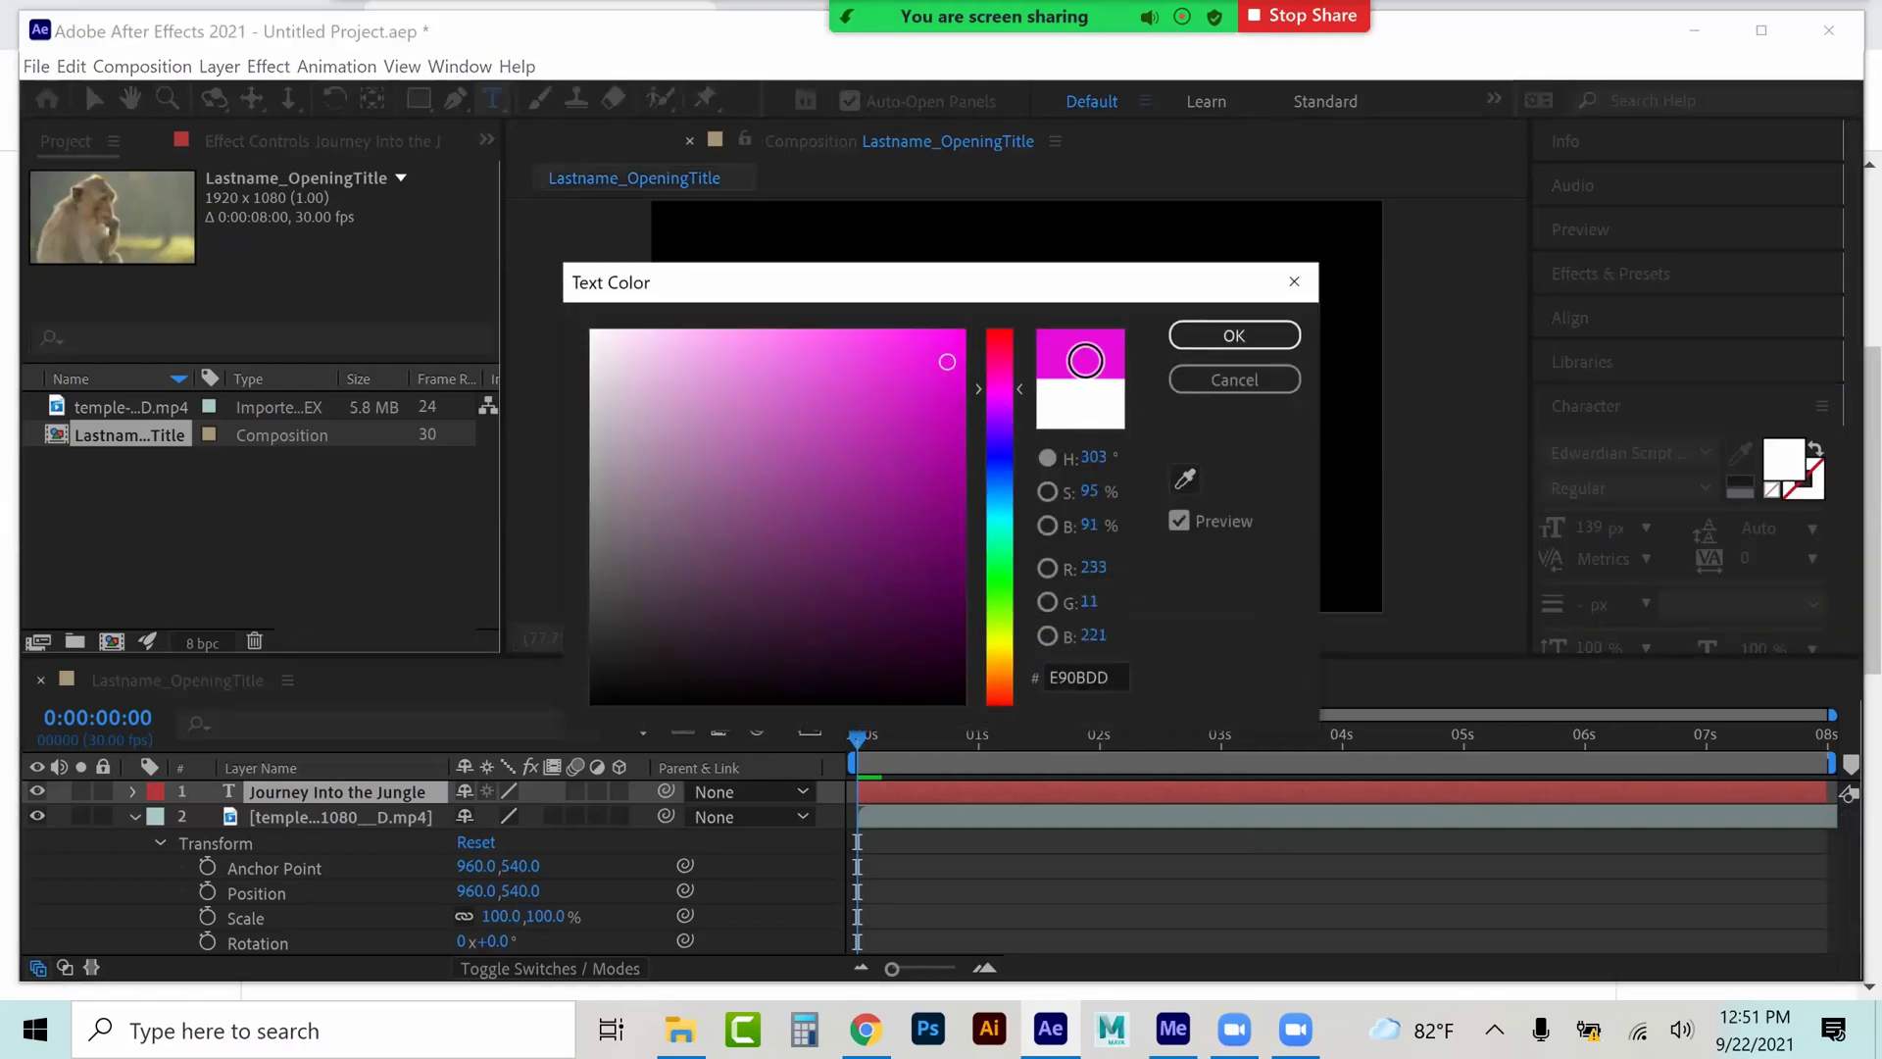
click(1221, 338)
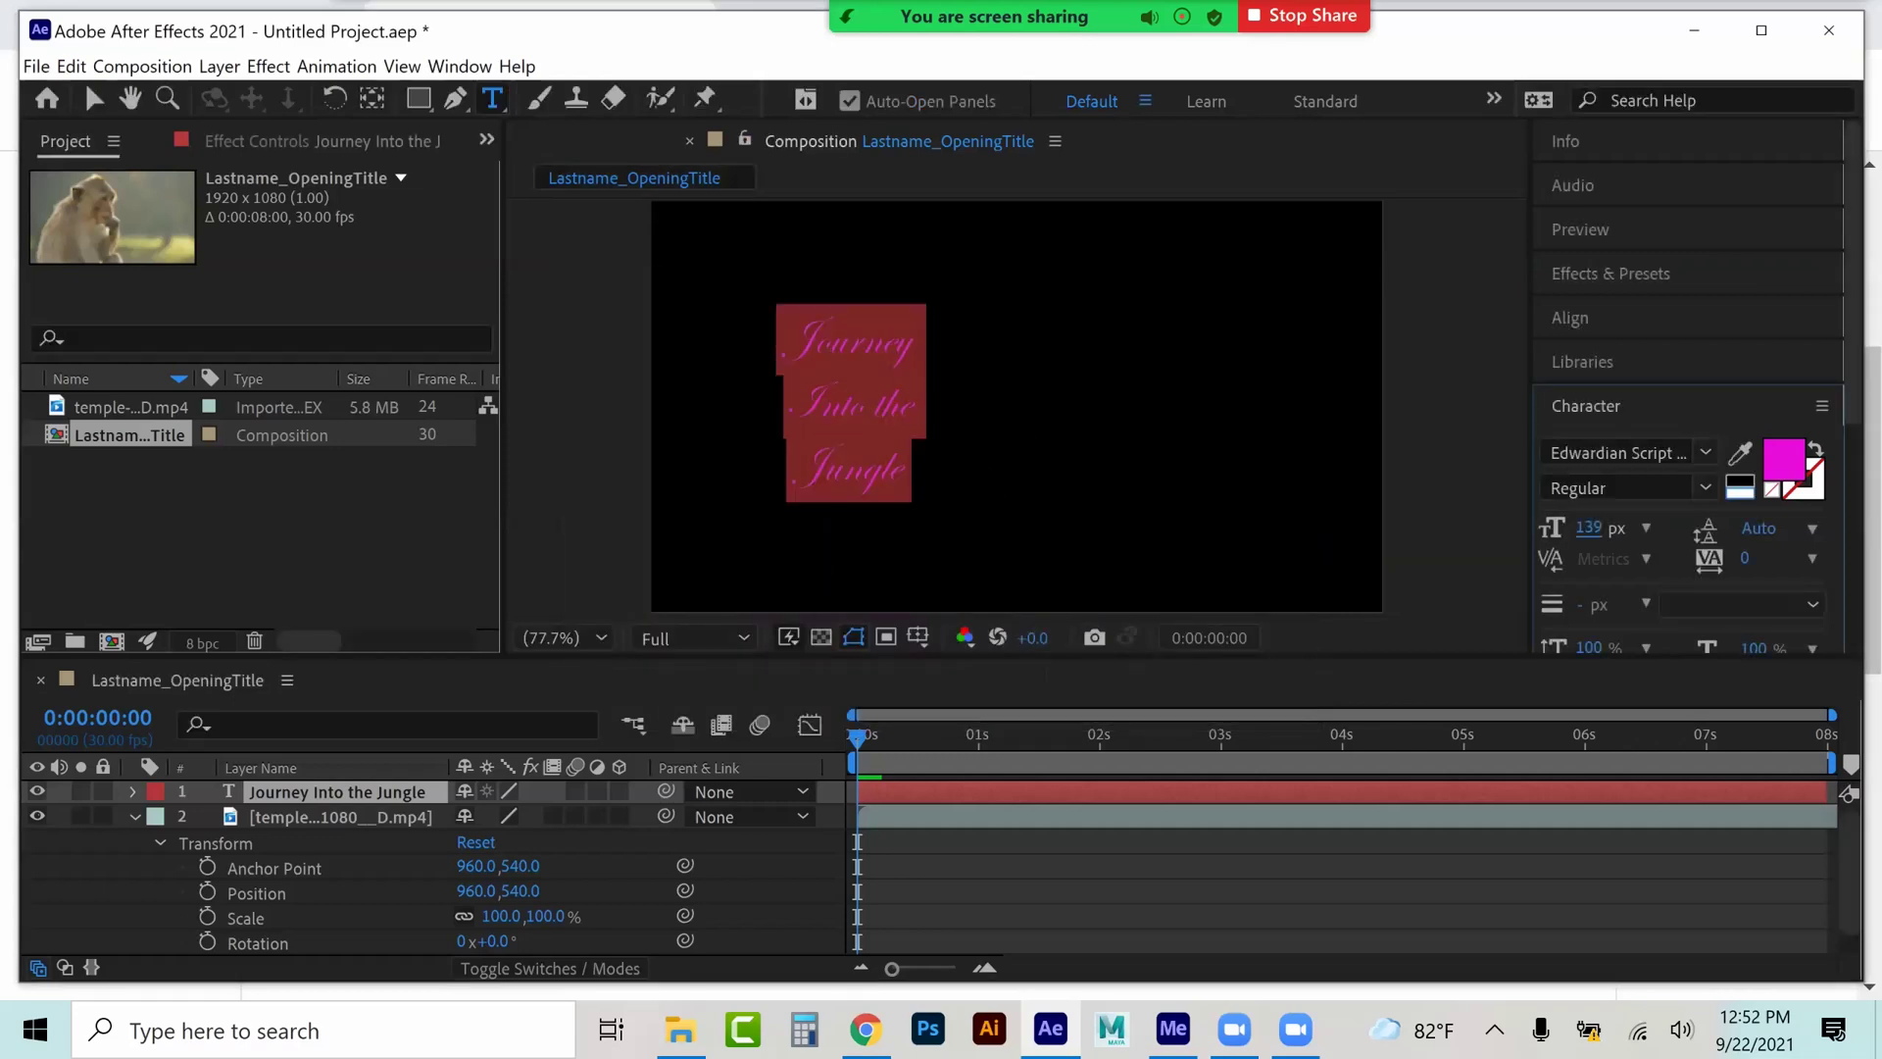
click(1739, 493)
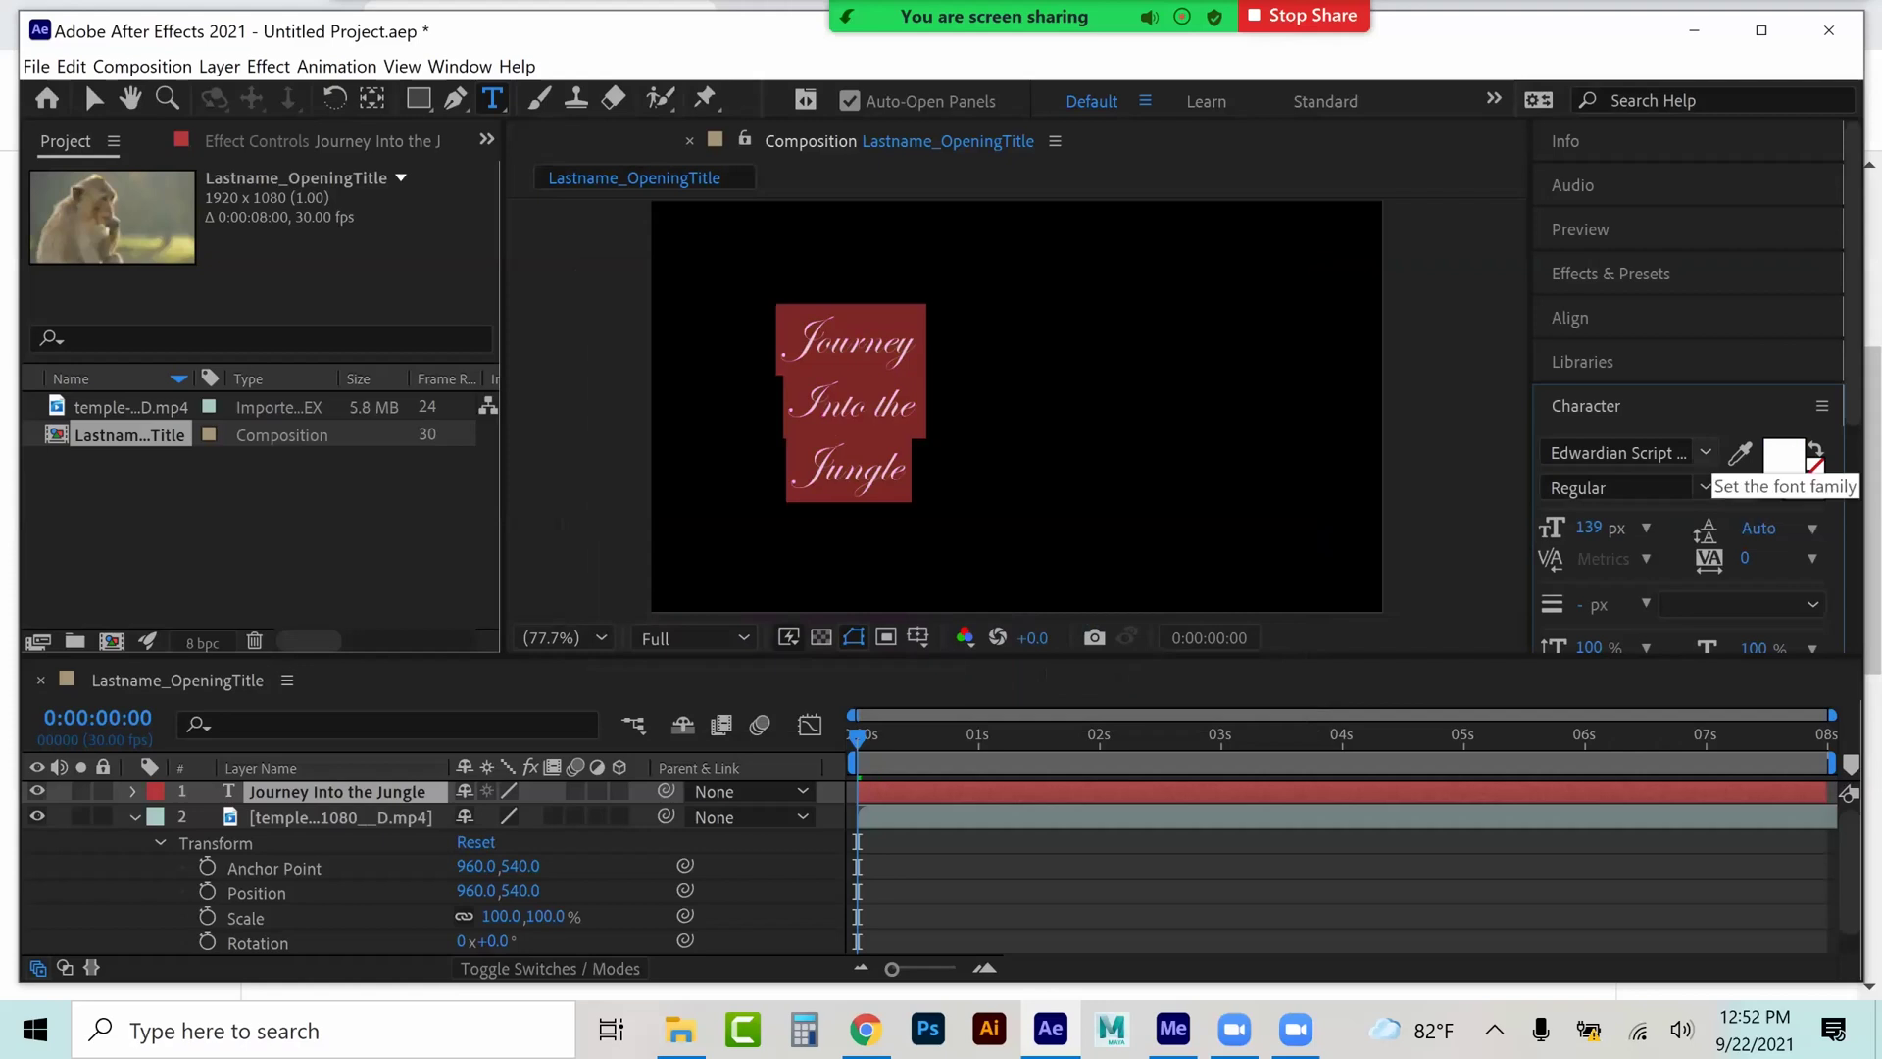
- Change the font of all three title lines to Cooper Black
click(1706, 452)
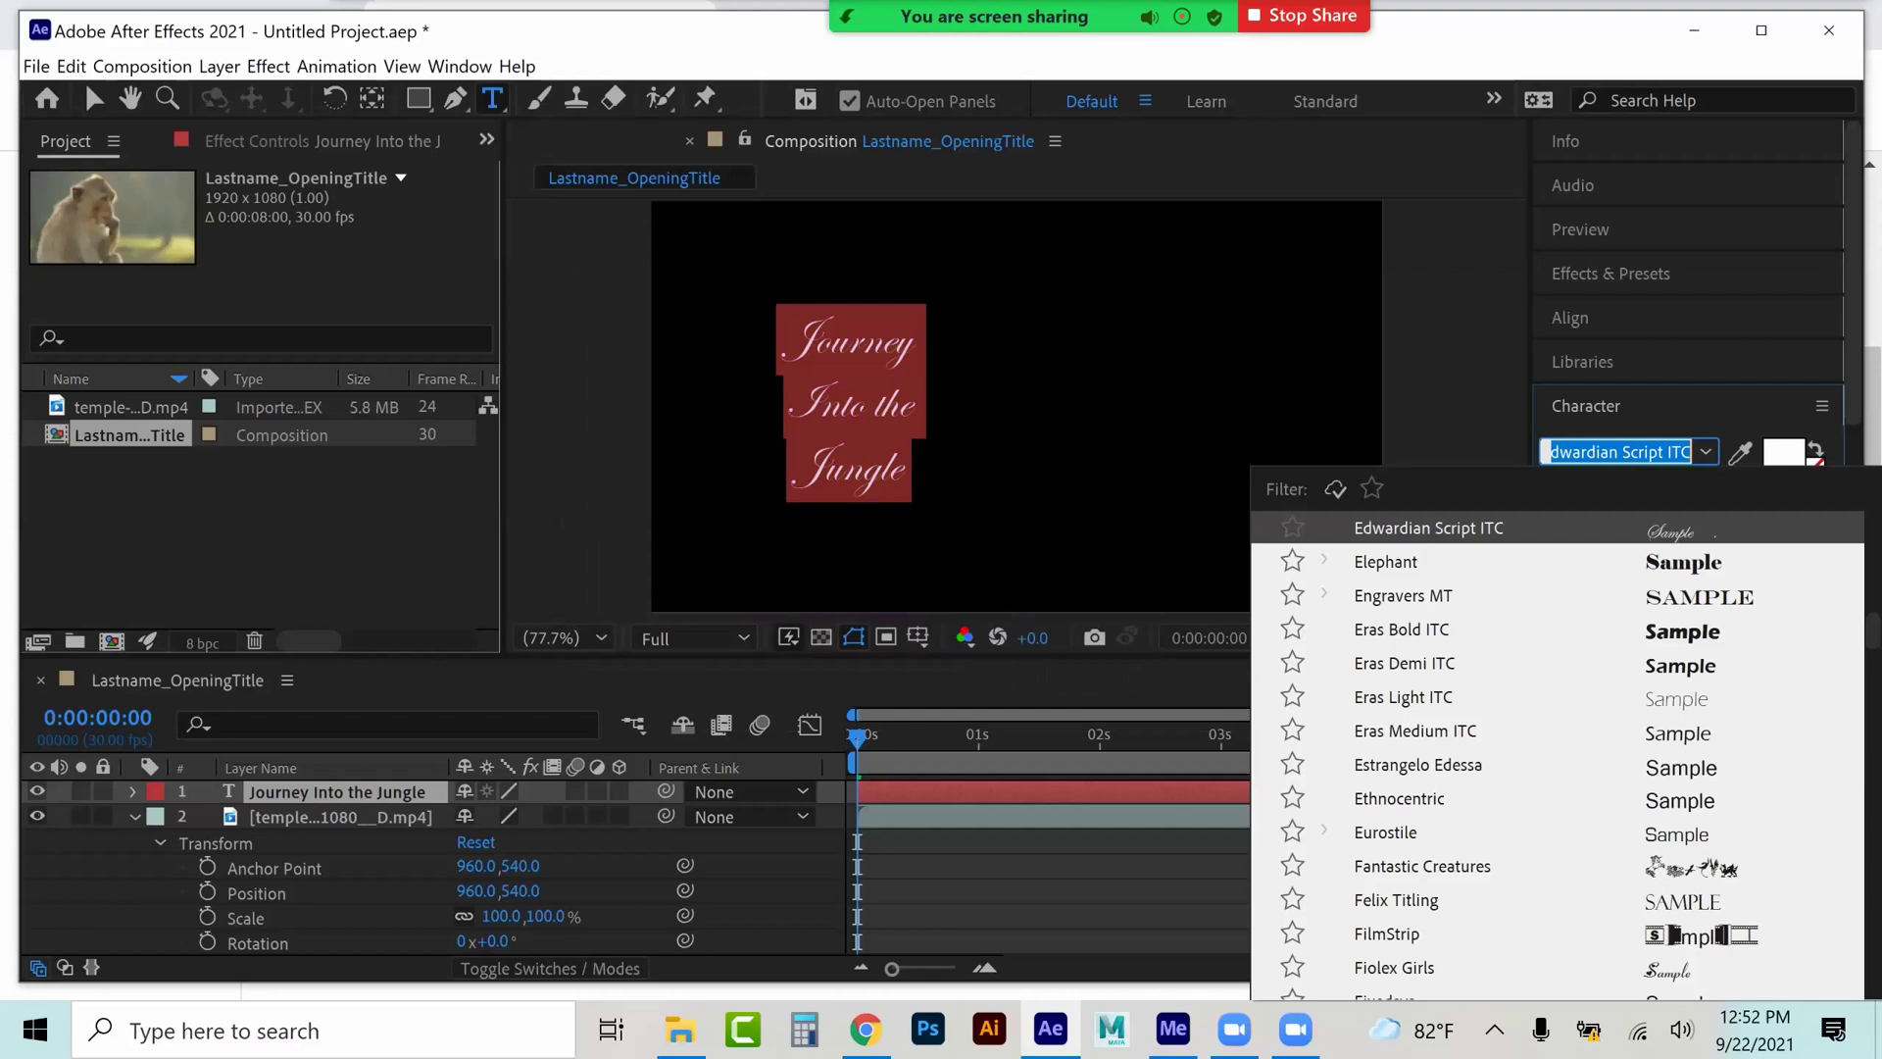
scroll(1558, 745, up, 5)
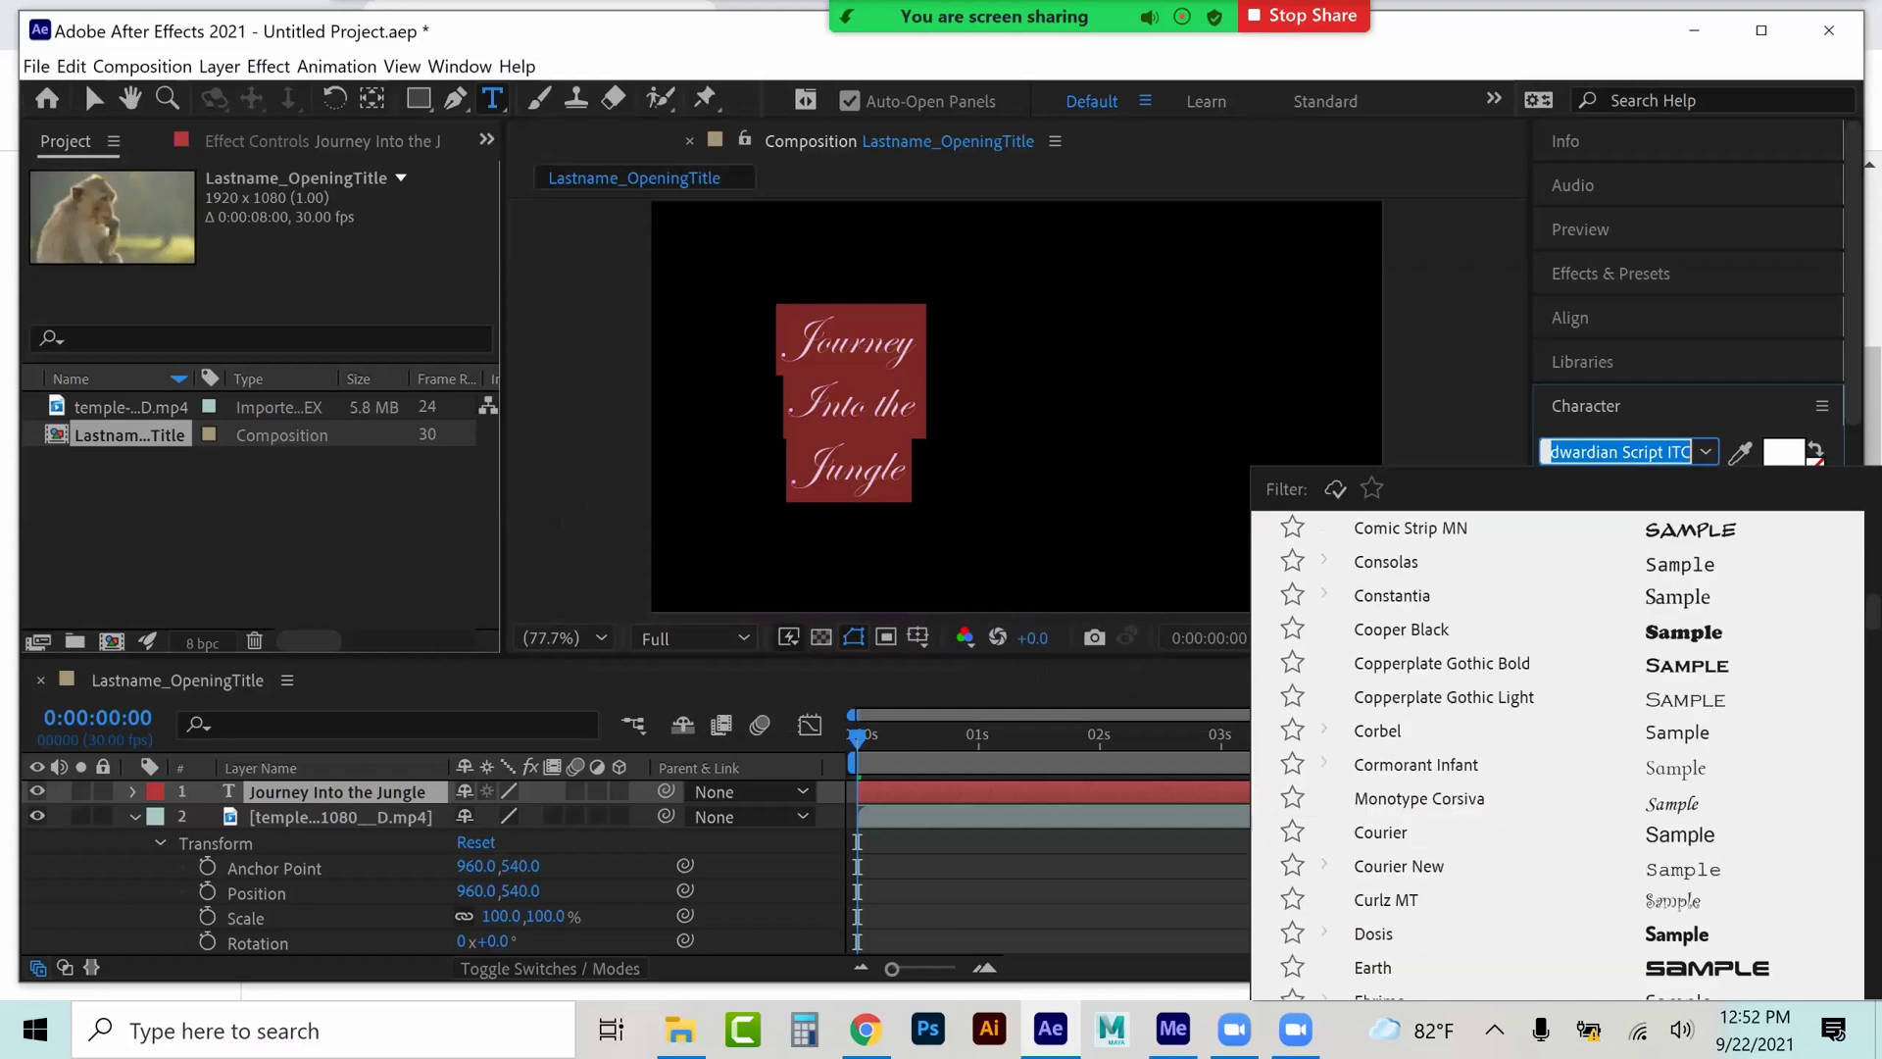
click(1402, 629)
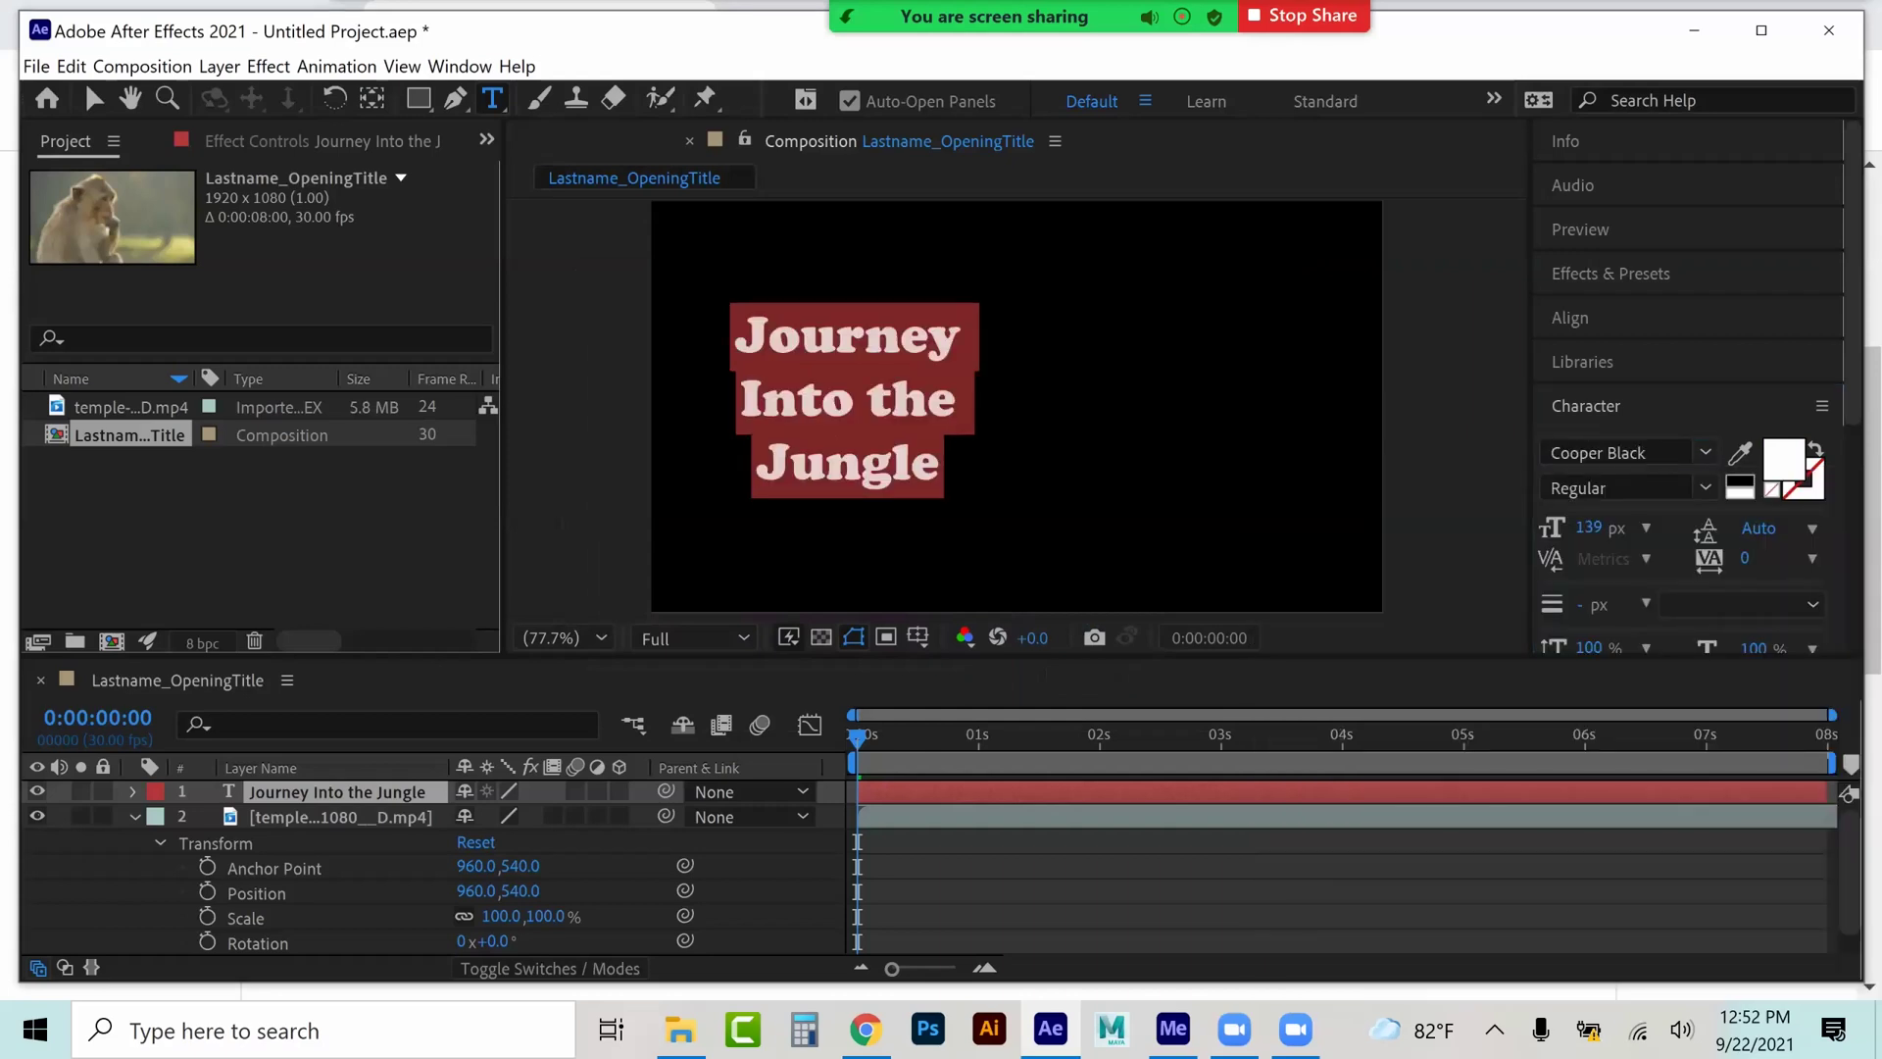
- Set the middle line "Into the" in Berlin Sans FB Demi Bold at 104 px
click(754, 407)
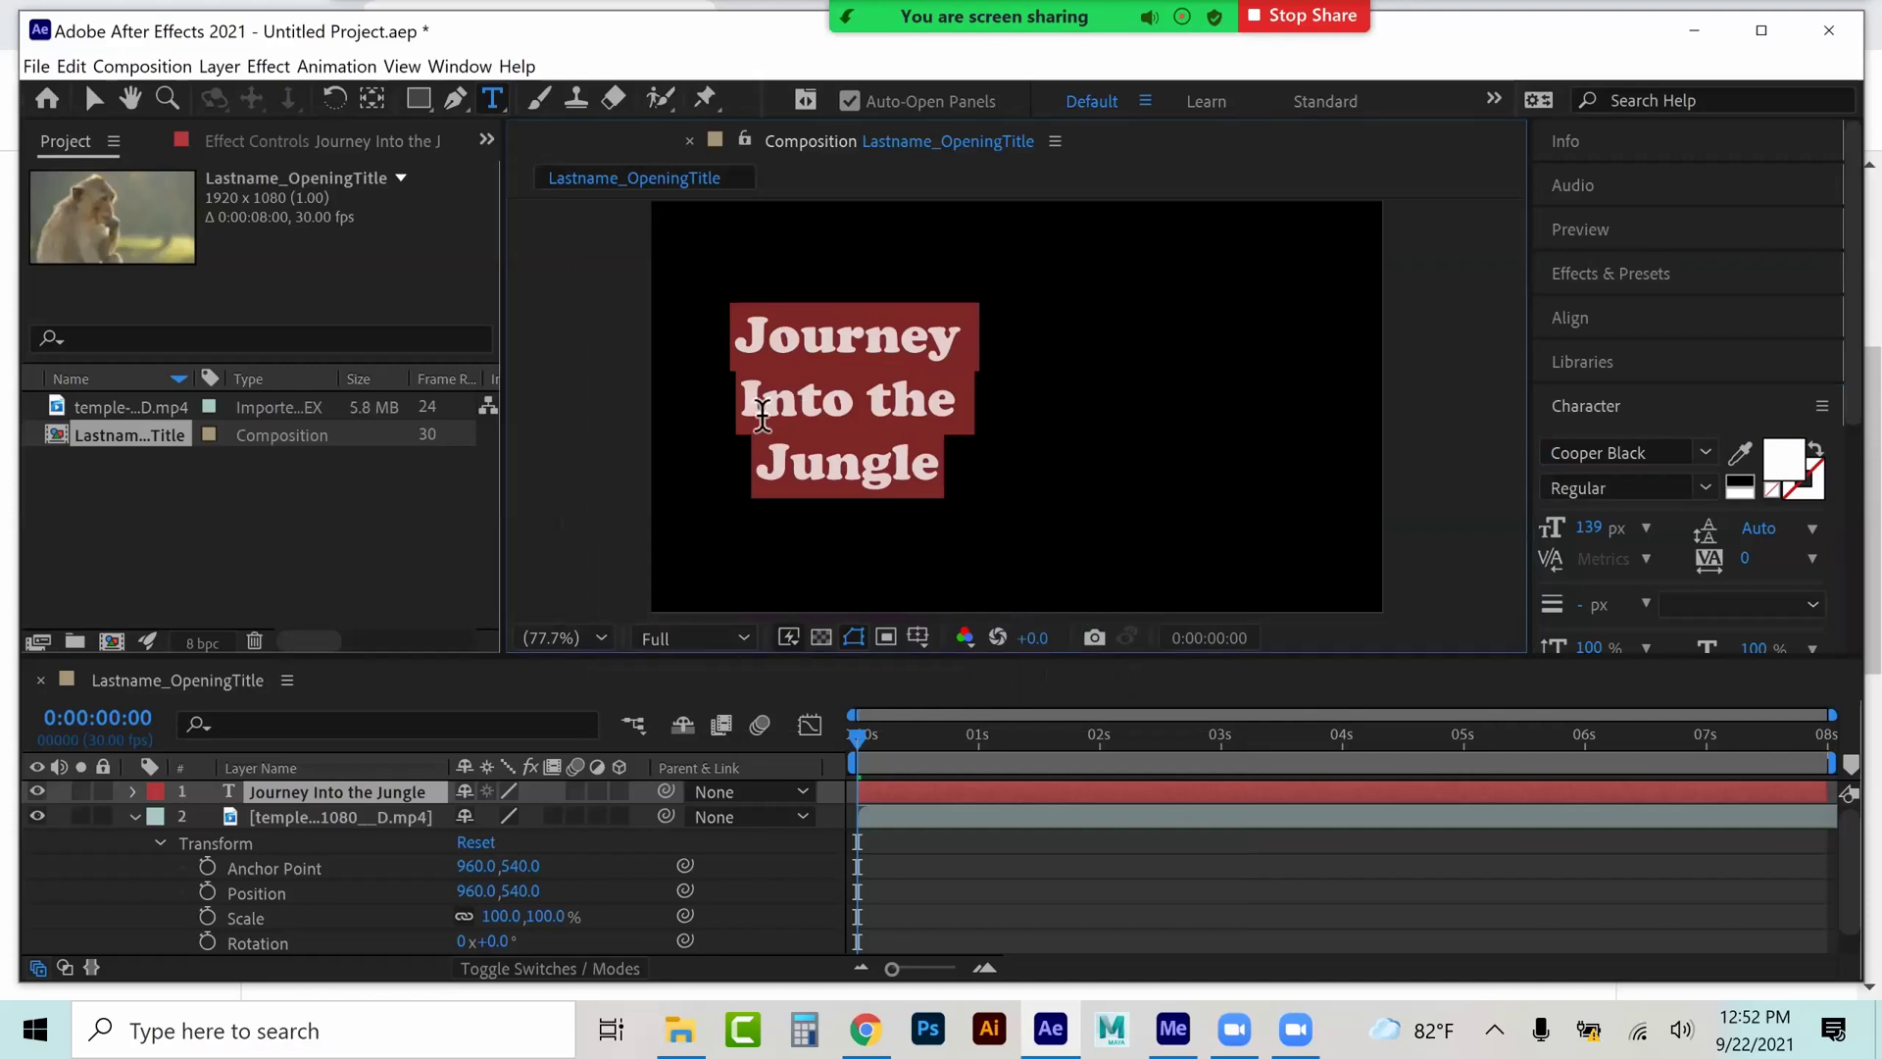
drag(755, 406, 961, 402)
click(1706, 451)
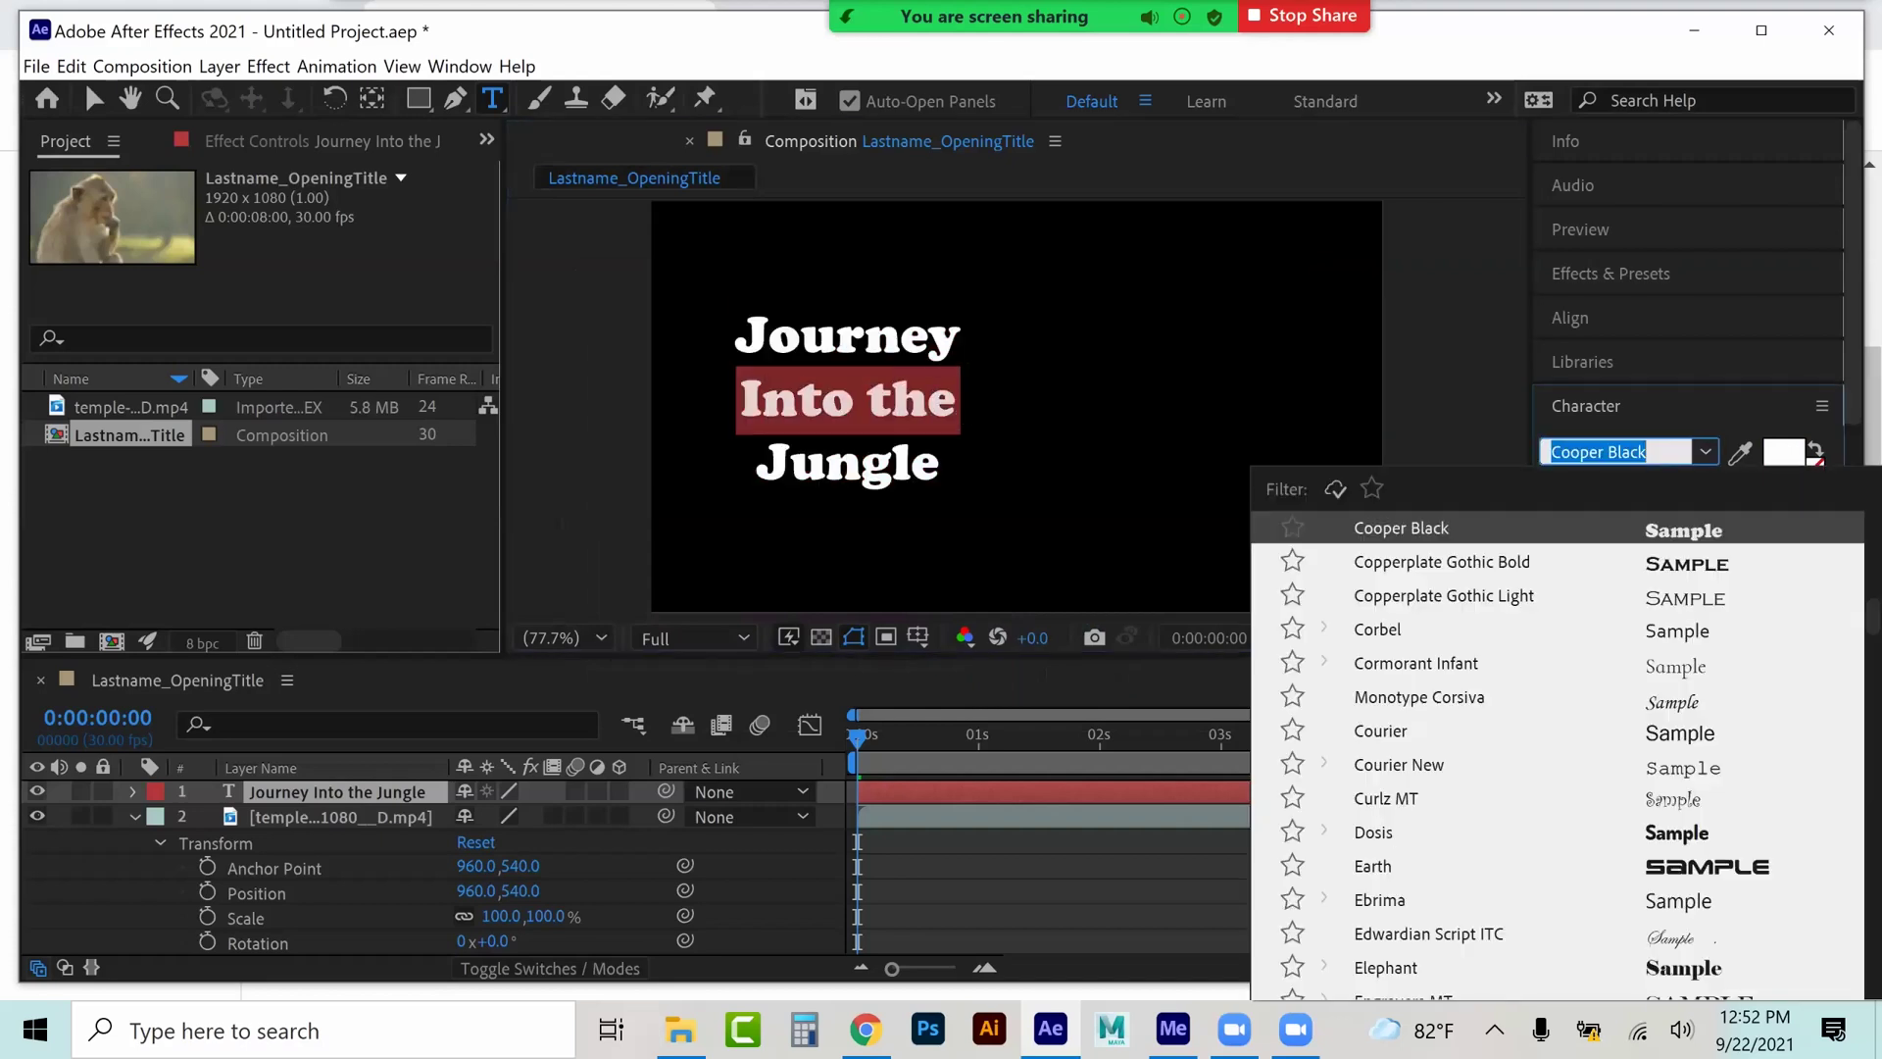
scroll(1559, 745, up, 3)
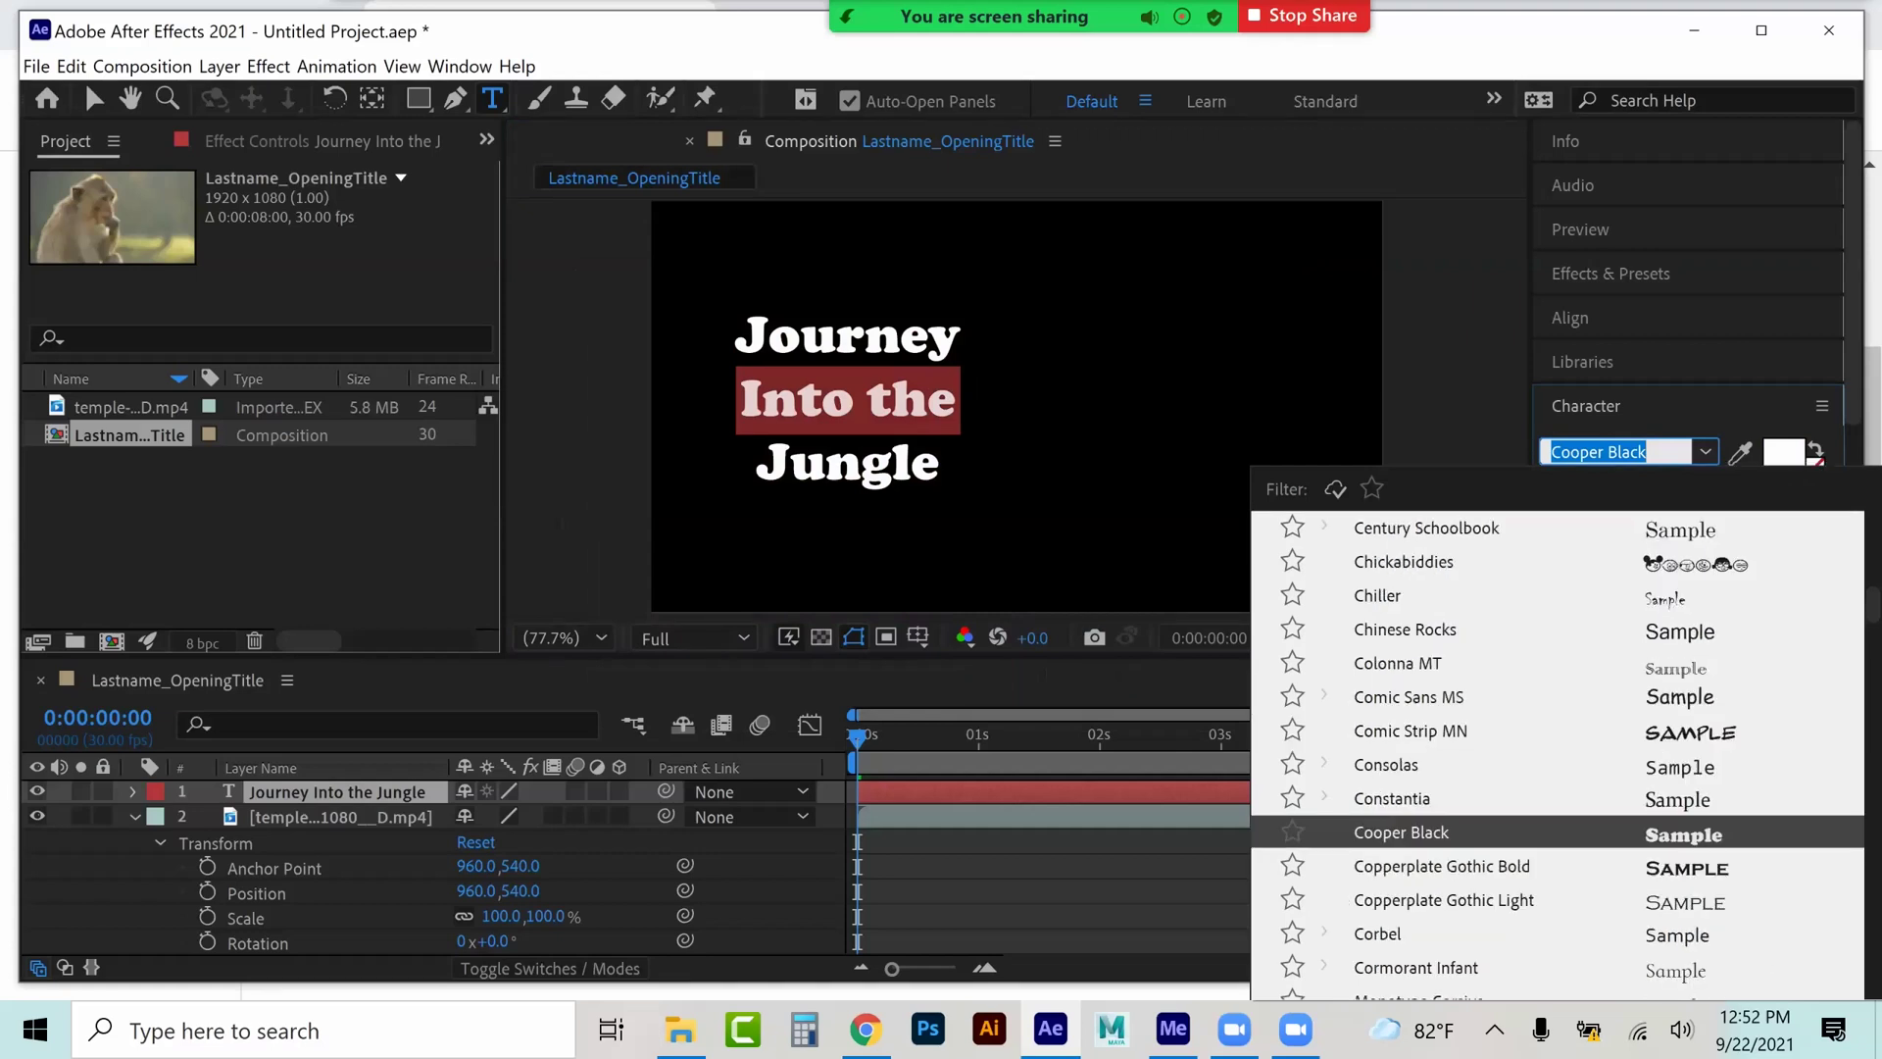
scroll(1558, 745, up, 5)
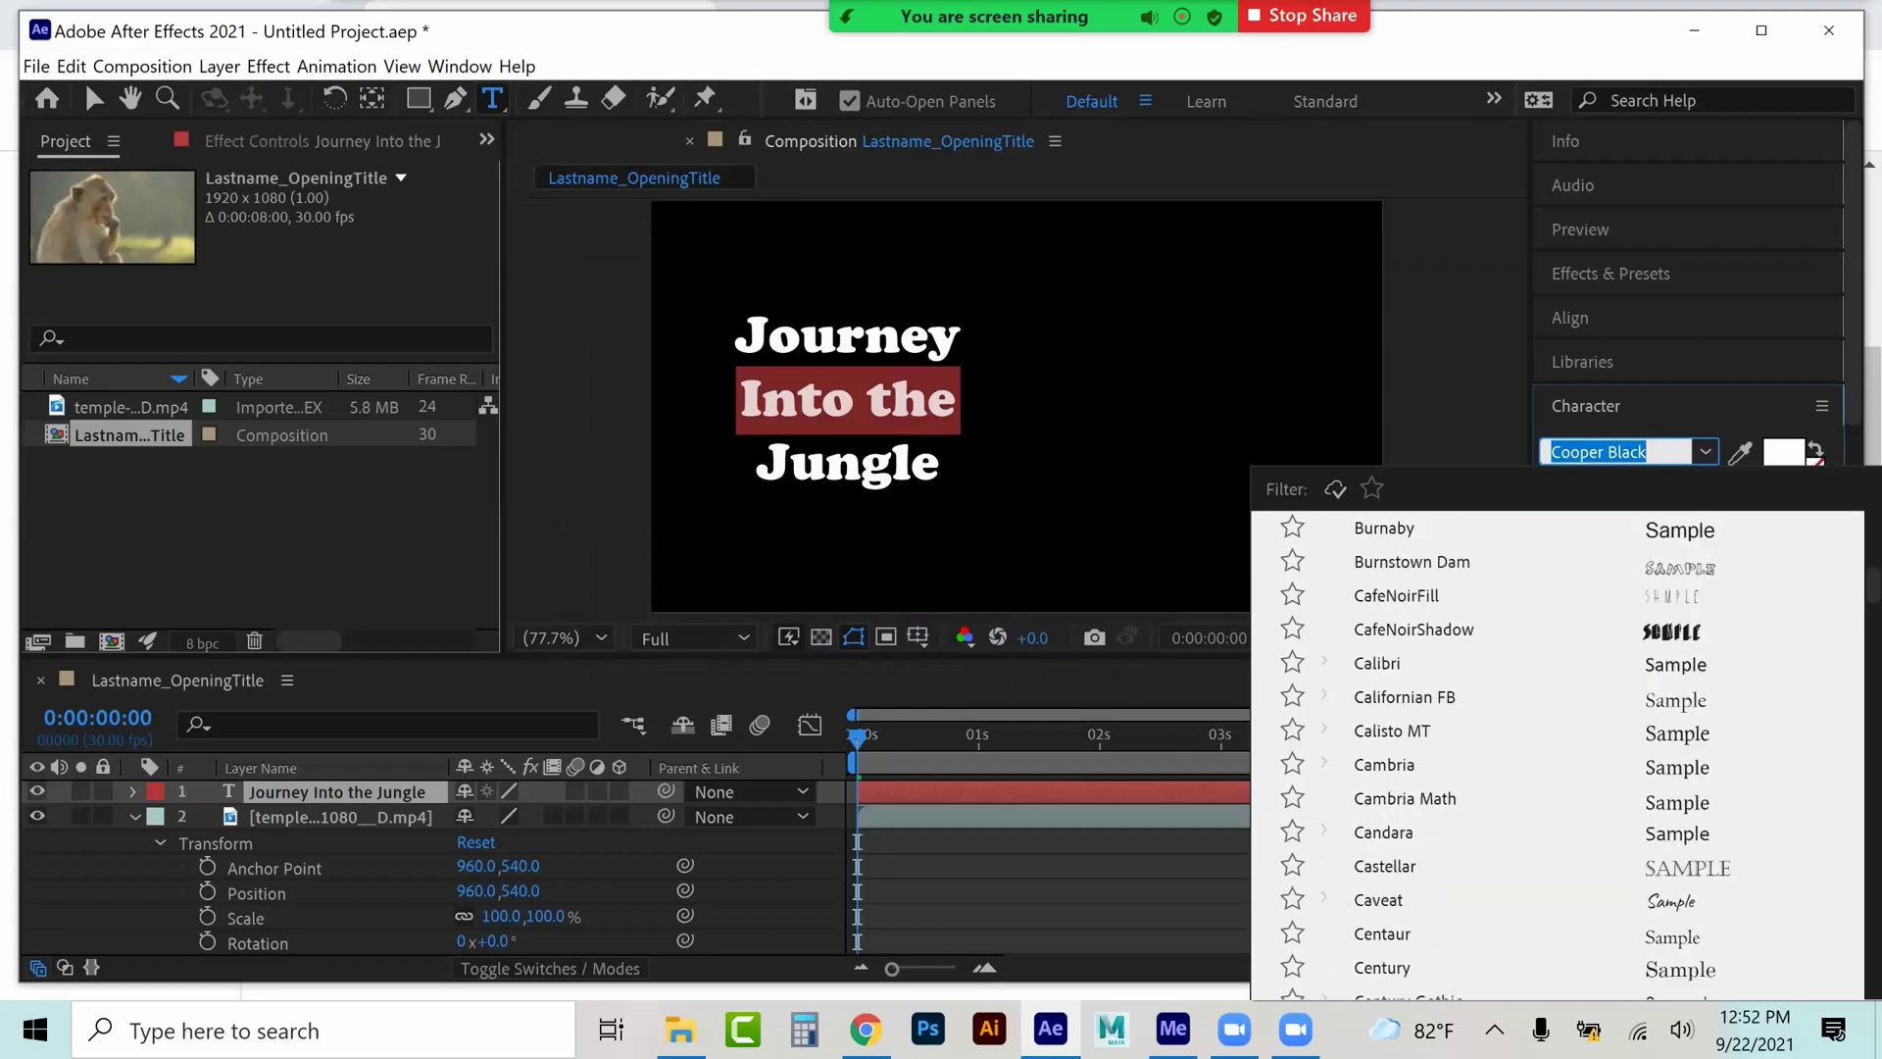
scroll(1559, 745, up, 3)
scroll(1559, 745, up, 3)
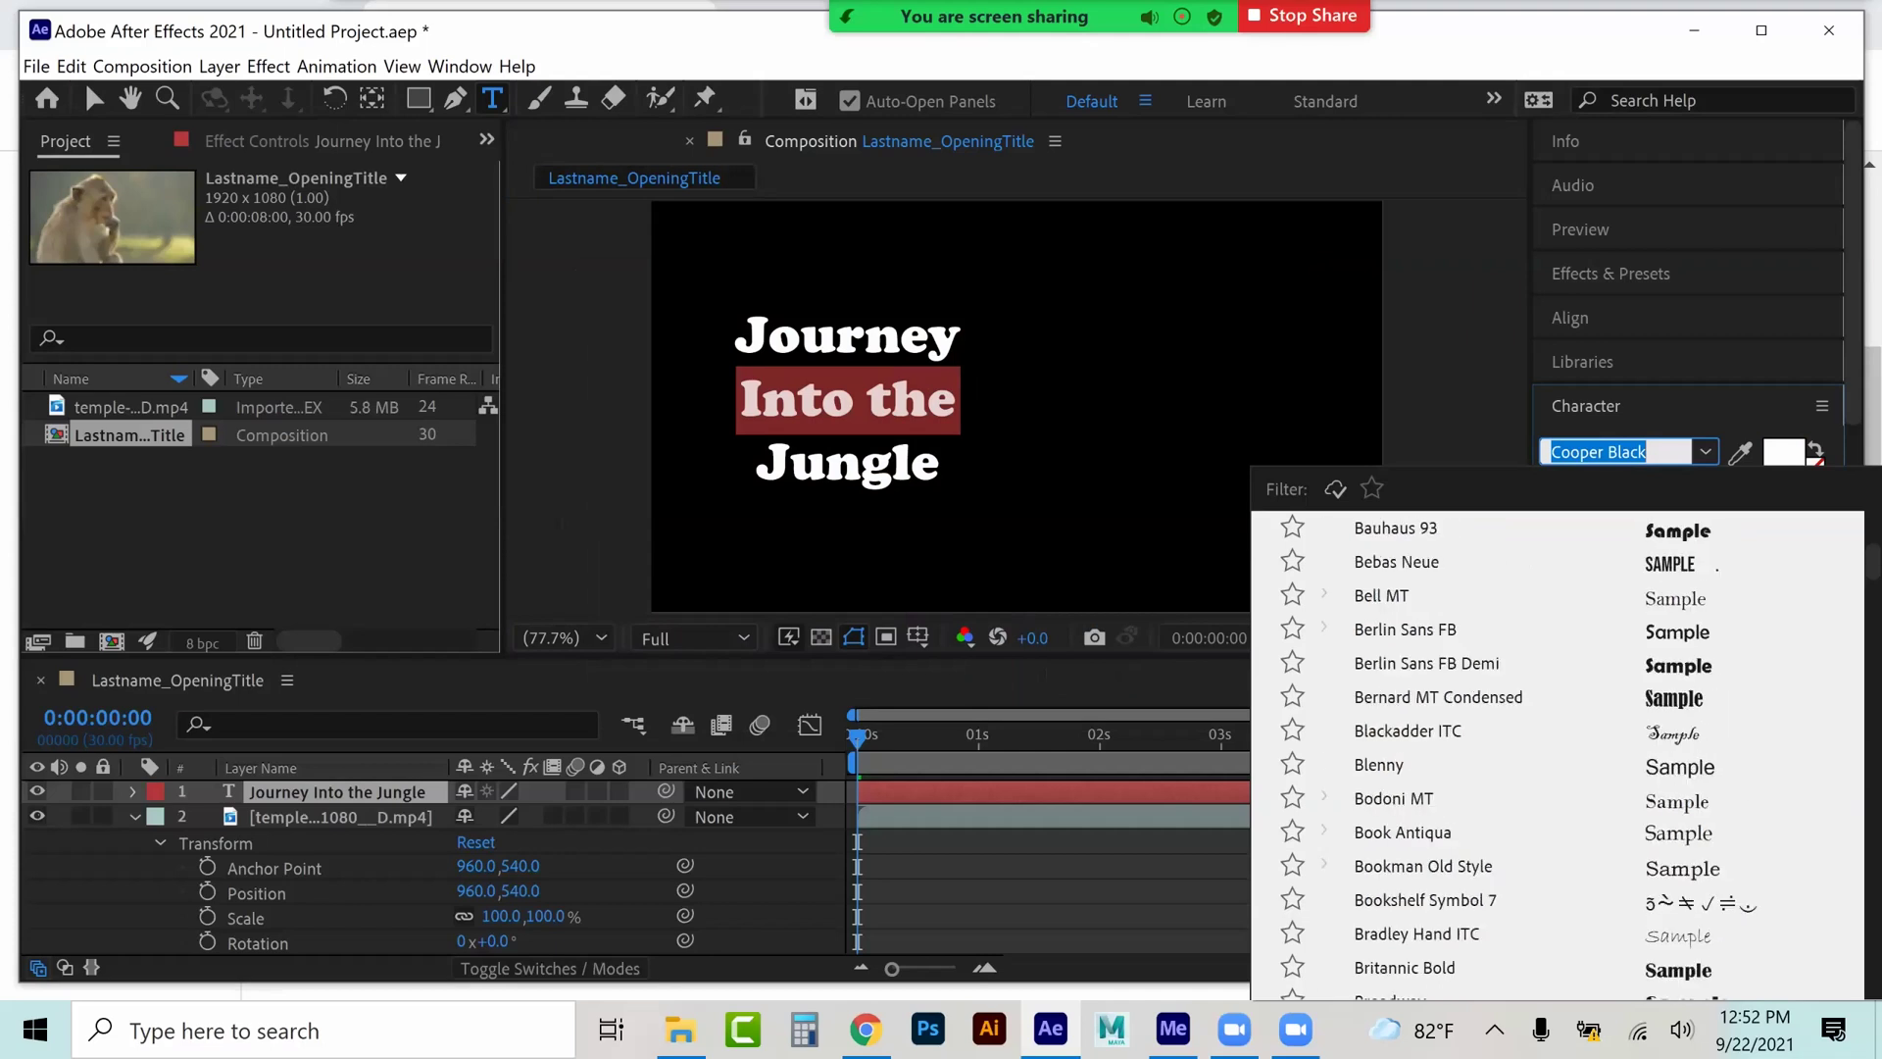
click(1426, 663)
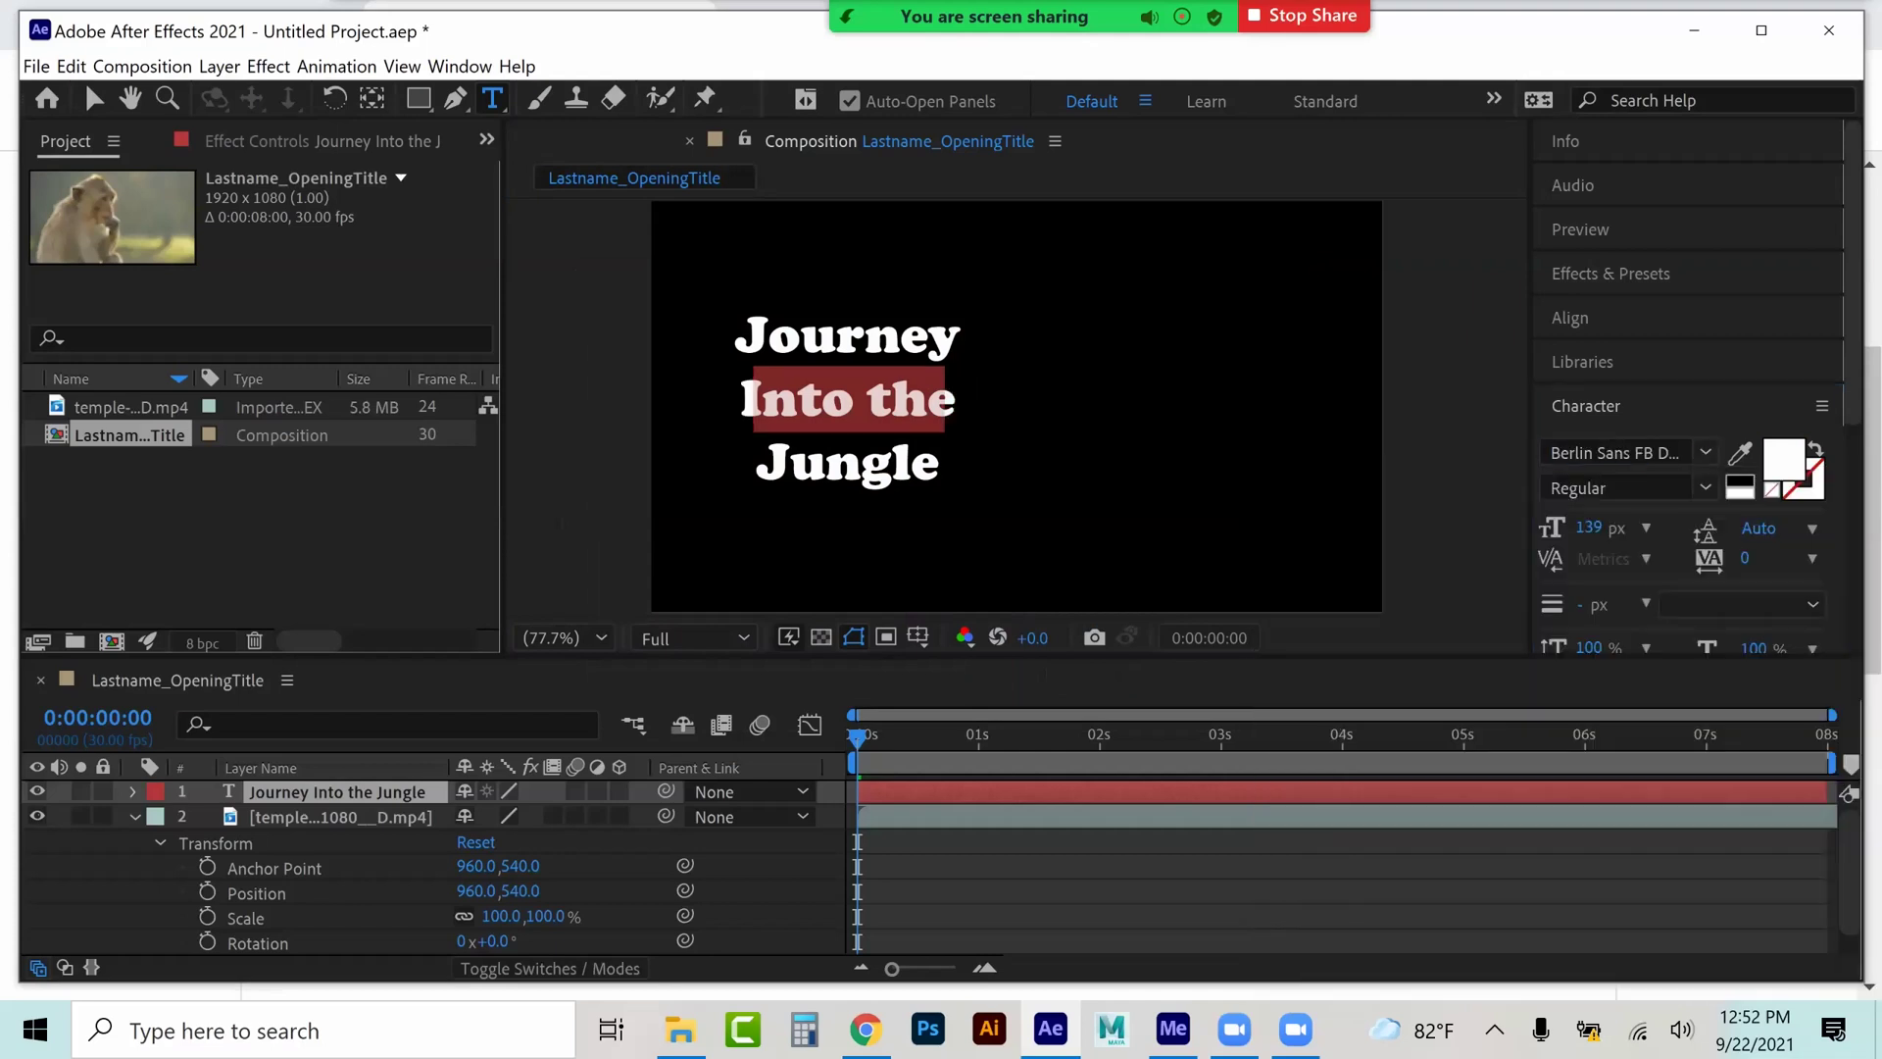
drag(1587, 527, 1554, 527)
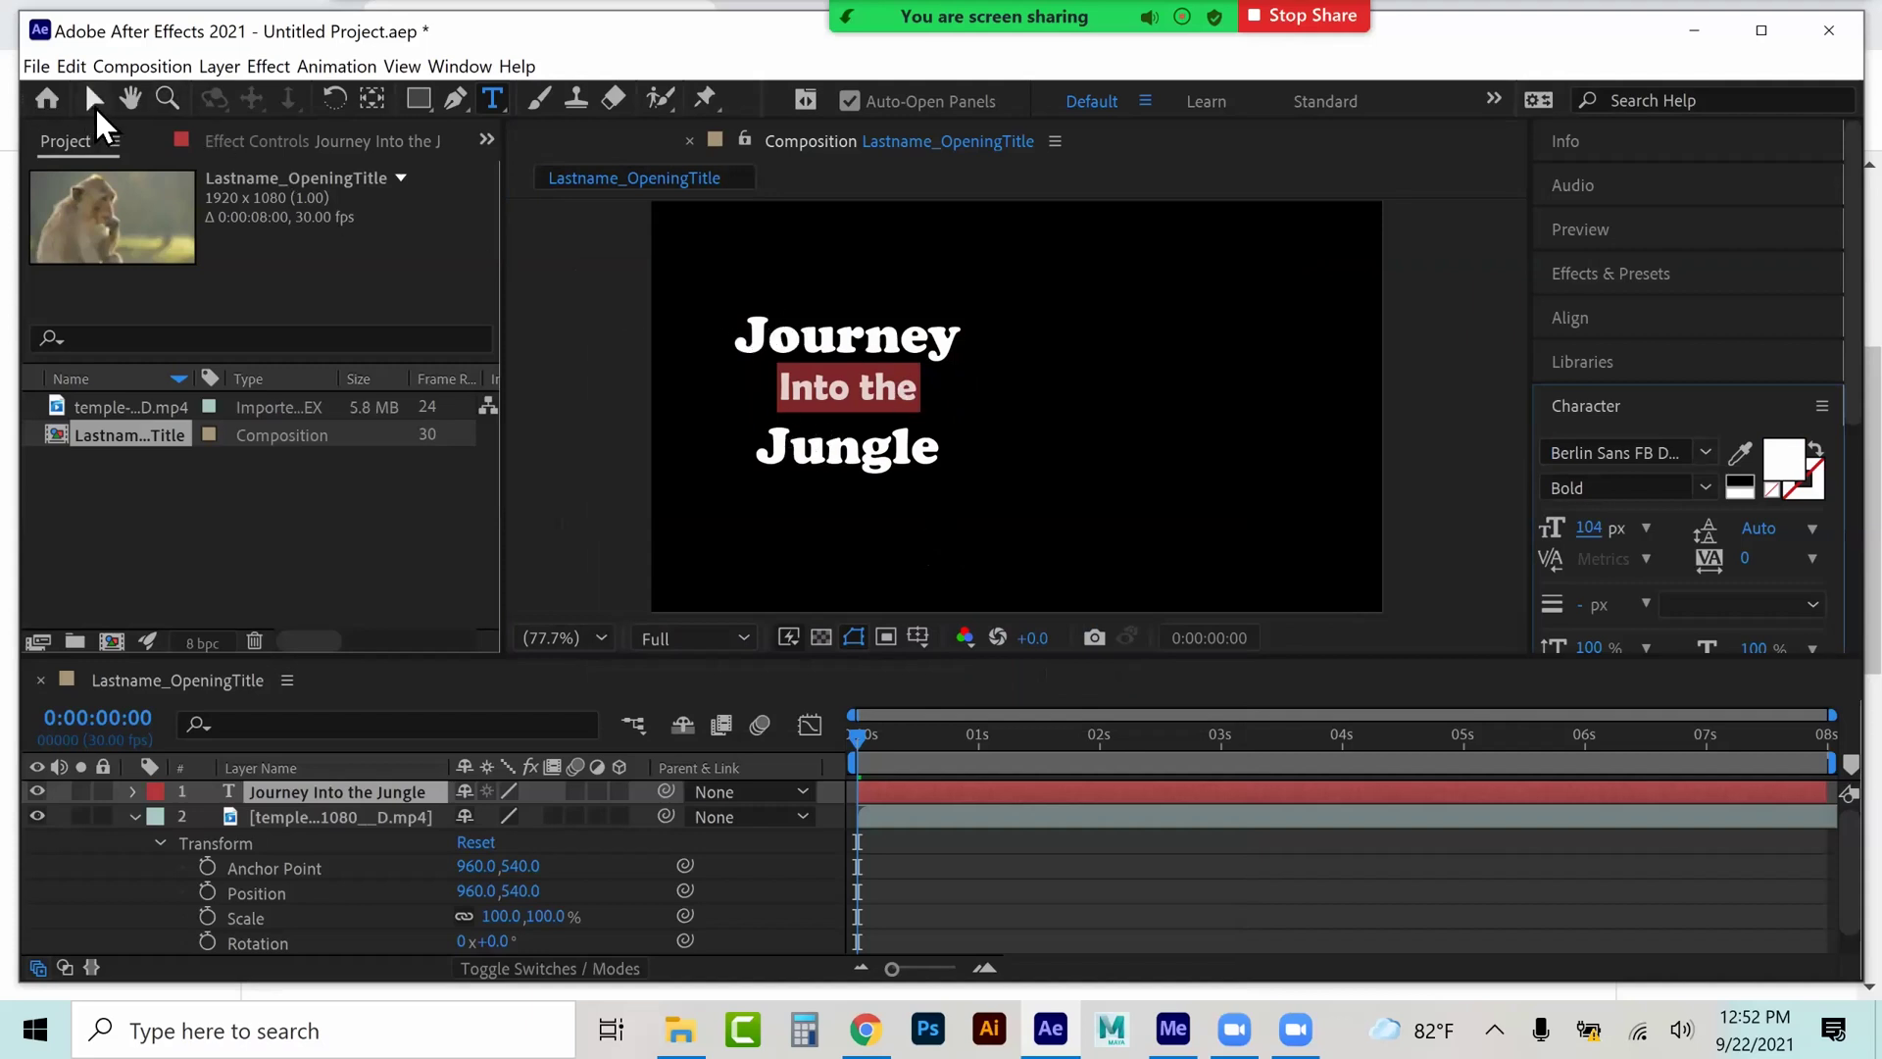
- Show the Title/Action Safe guides, and stretch the title text wider while centring it in the frame
click(94, 98)
drag(831, 445, 988, 448)
click(919, 636)
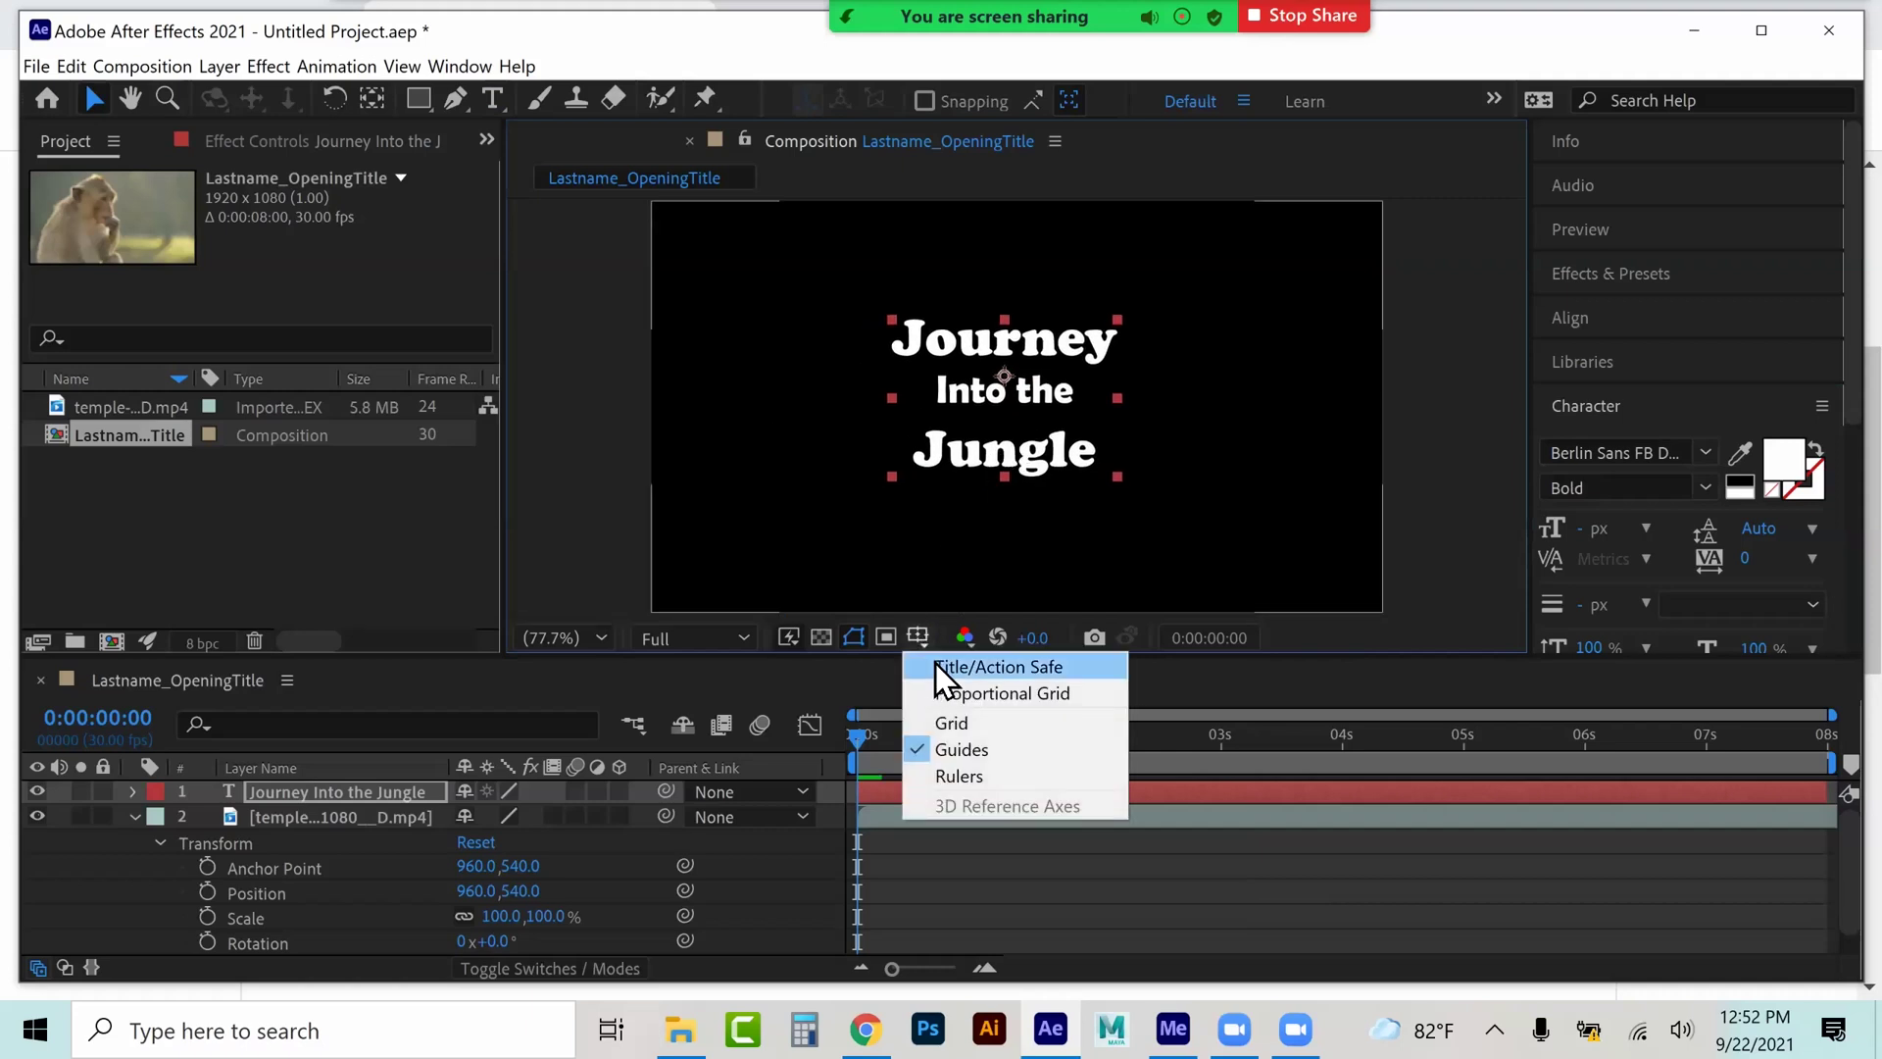
click(938, 662)
drag(1038, 444, 1057, 436)
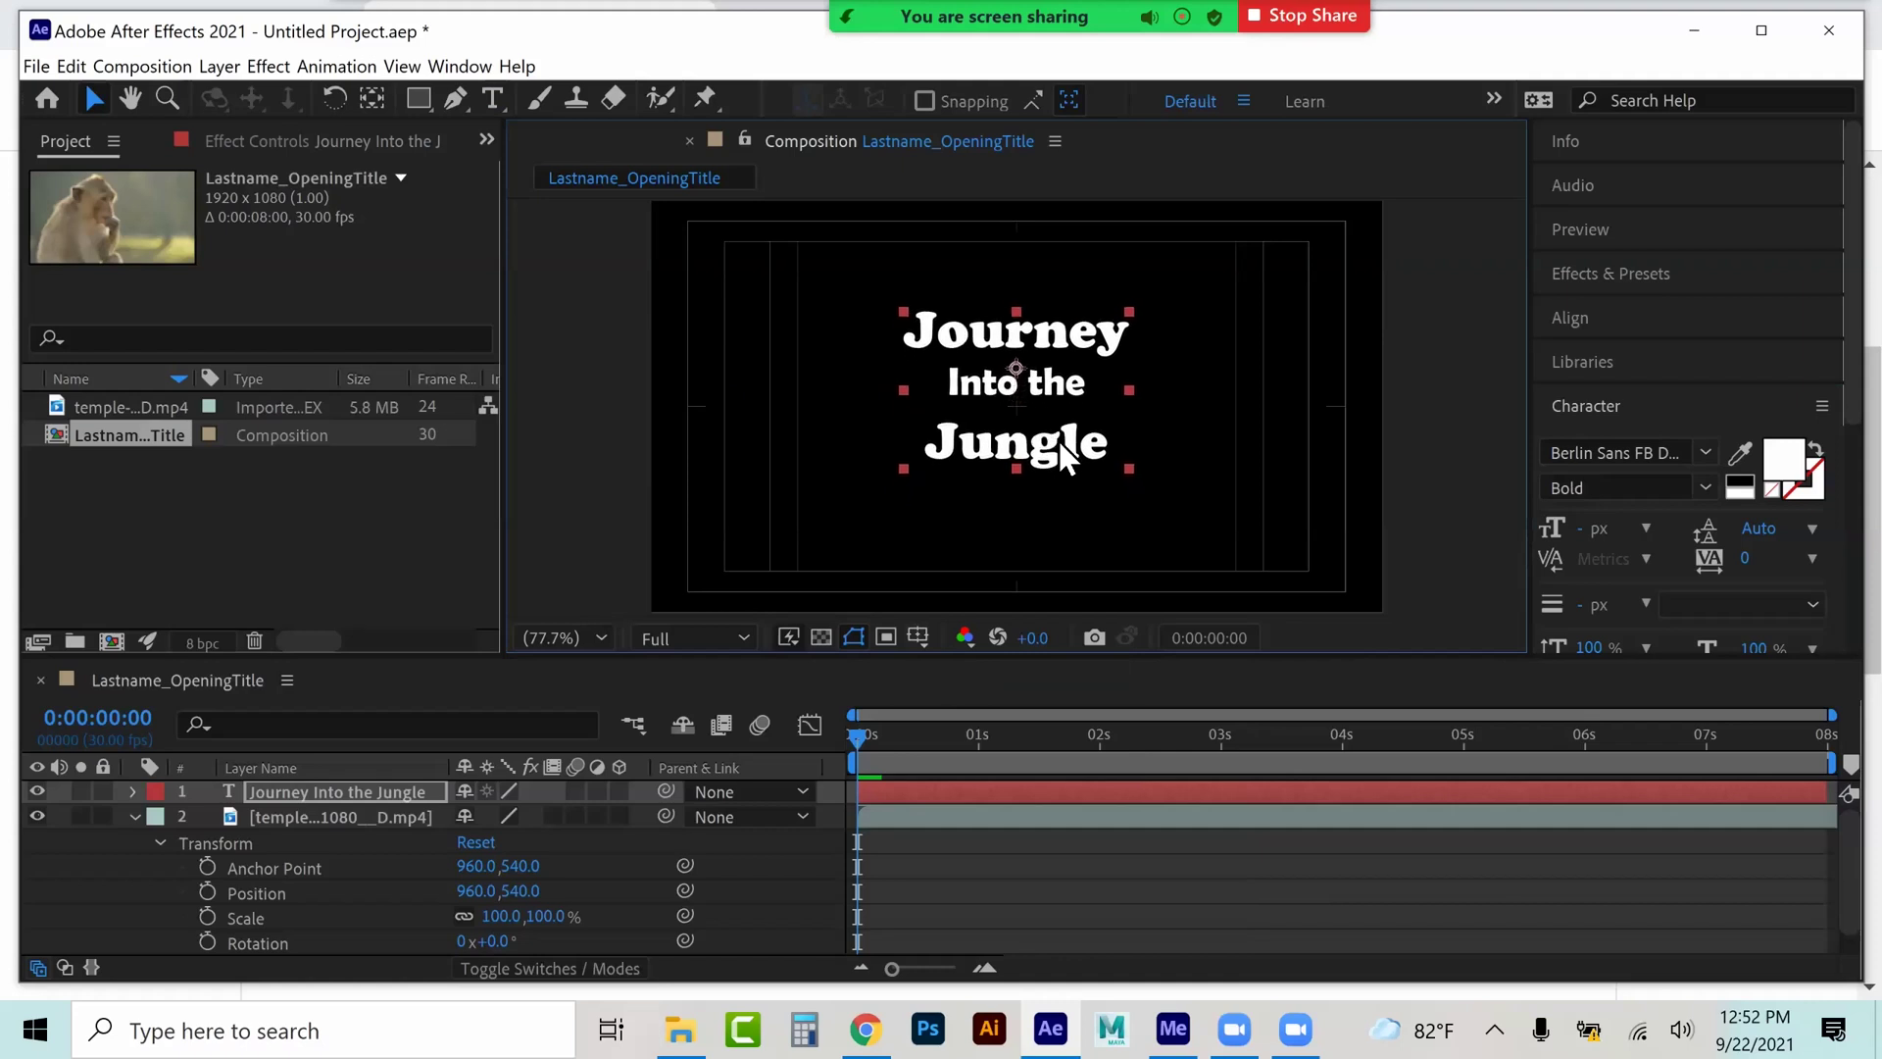
drag(1153, 390, 1179, 390)
drag(1059, 380, 1065, 399)
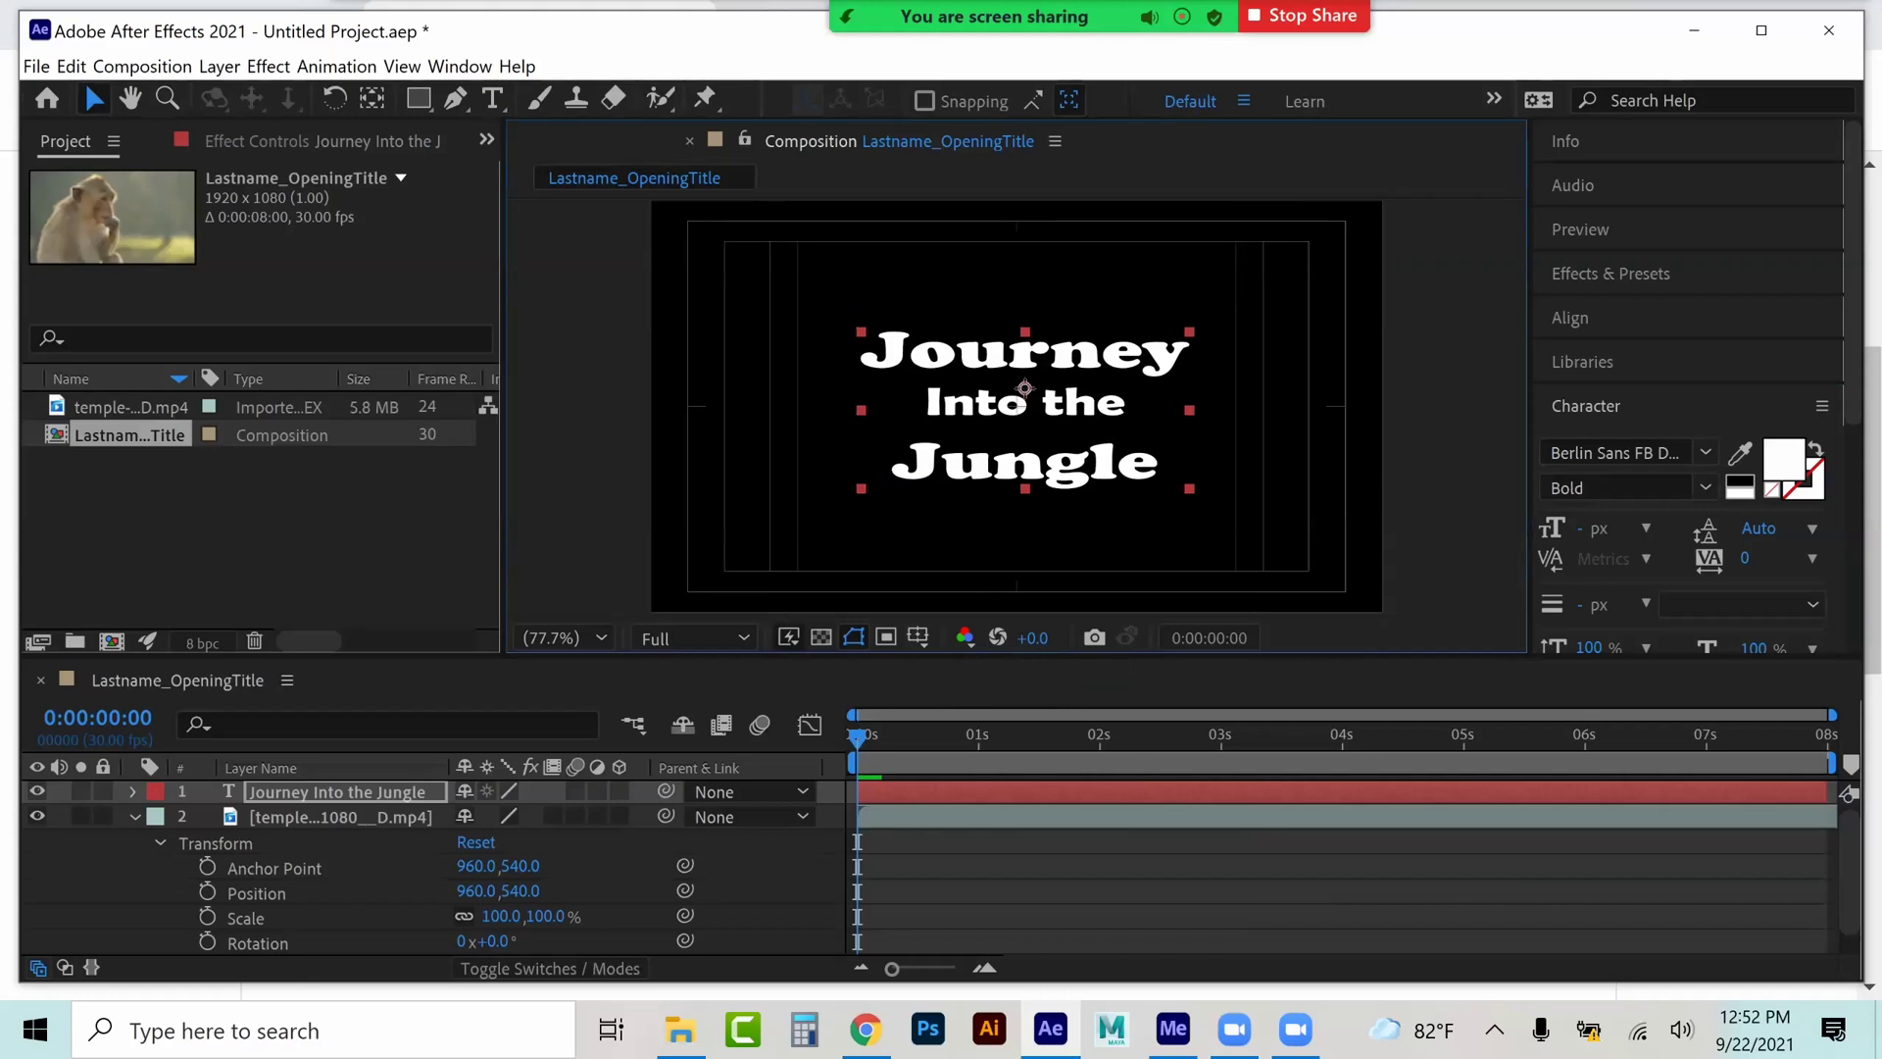
- Trim the start of the title text layer to 0:00:01:00 and scrub to 0:00:01:11 to check it
click(978, 737)
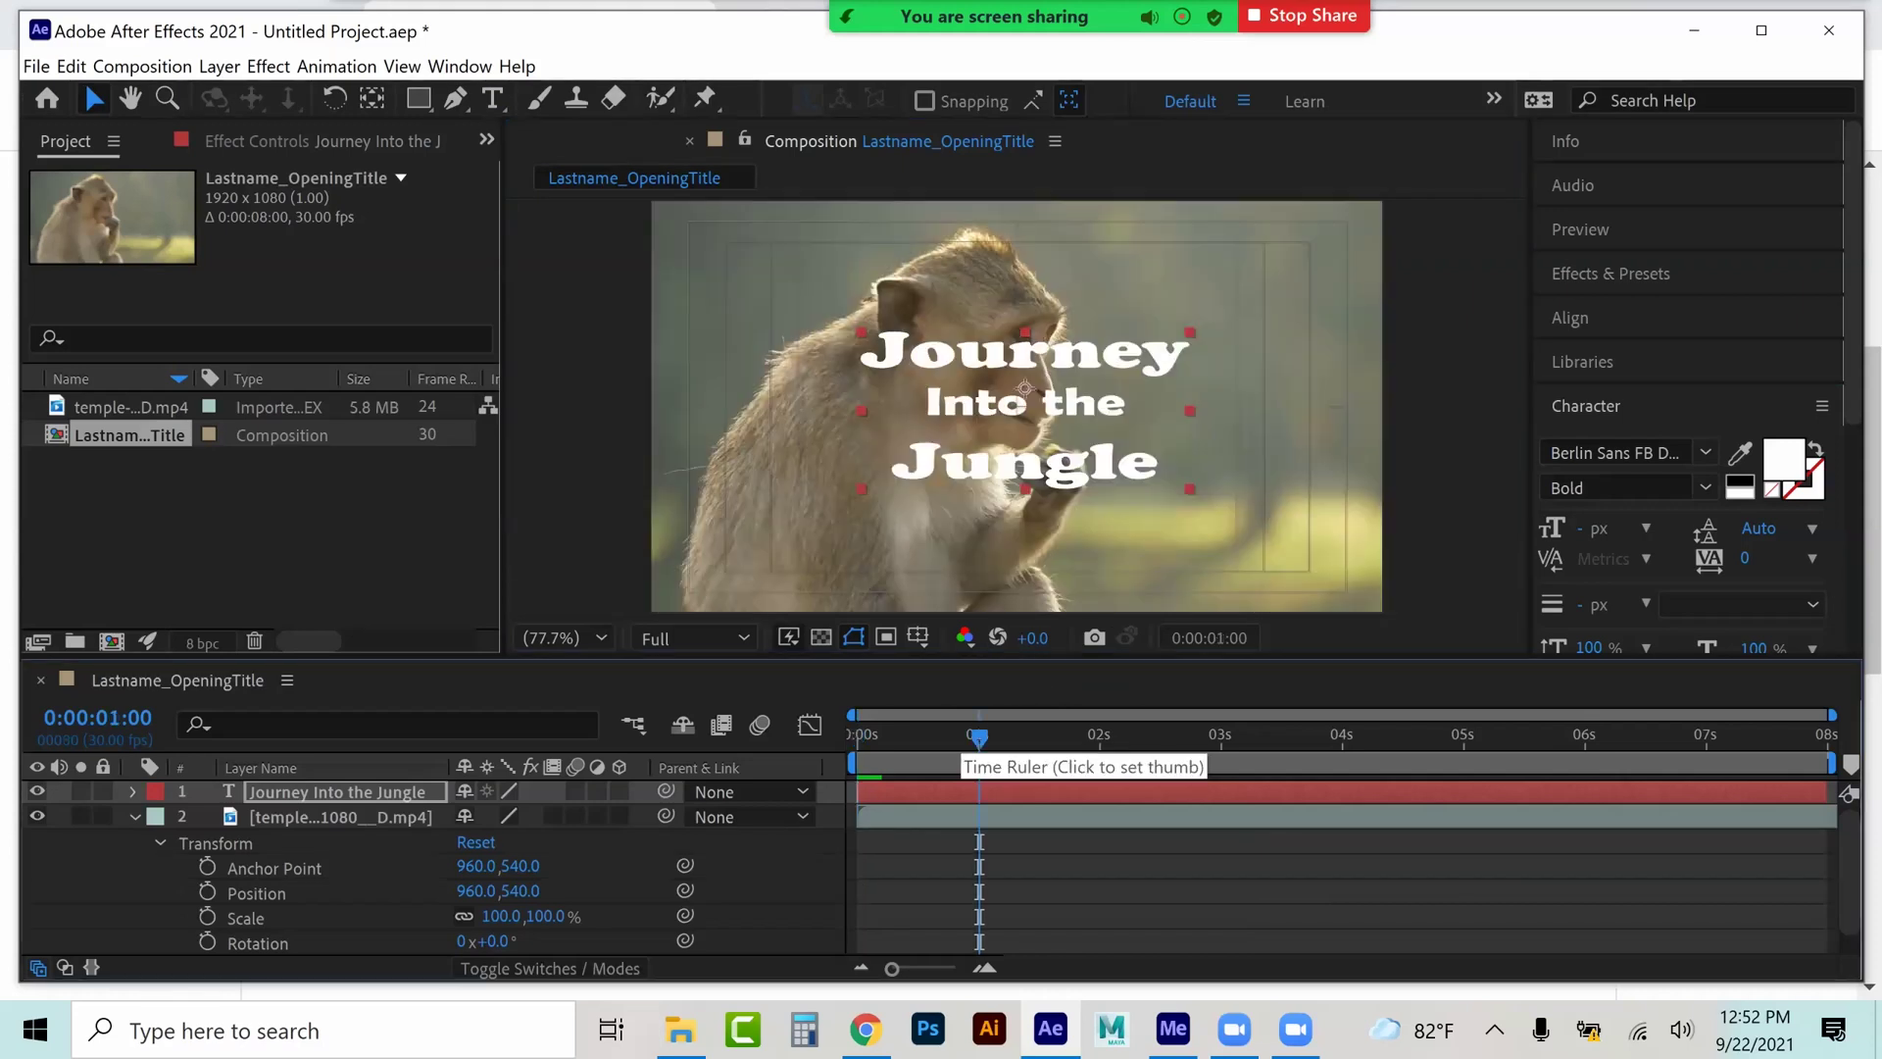
drag(858, 791, 977, 791)
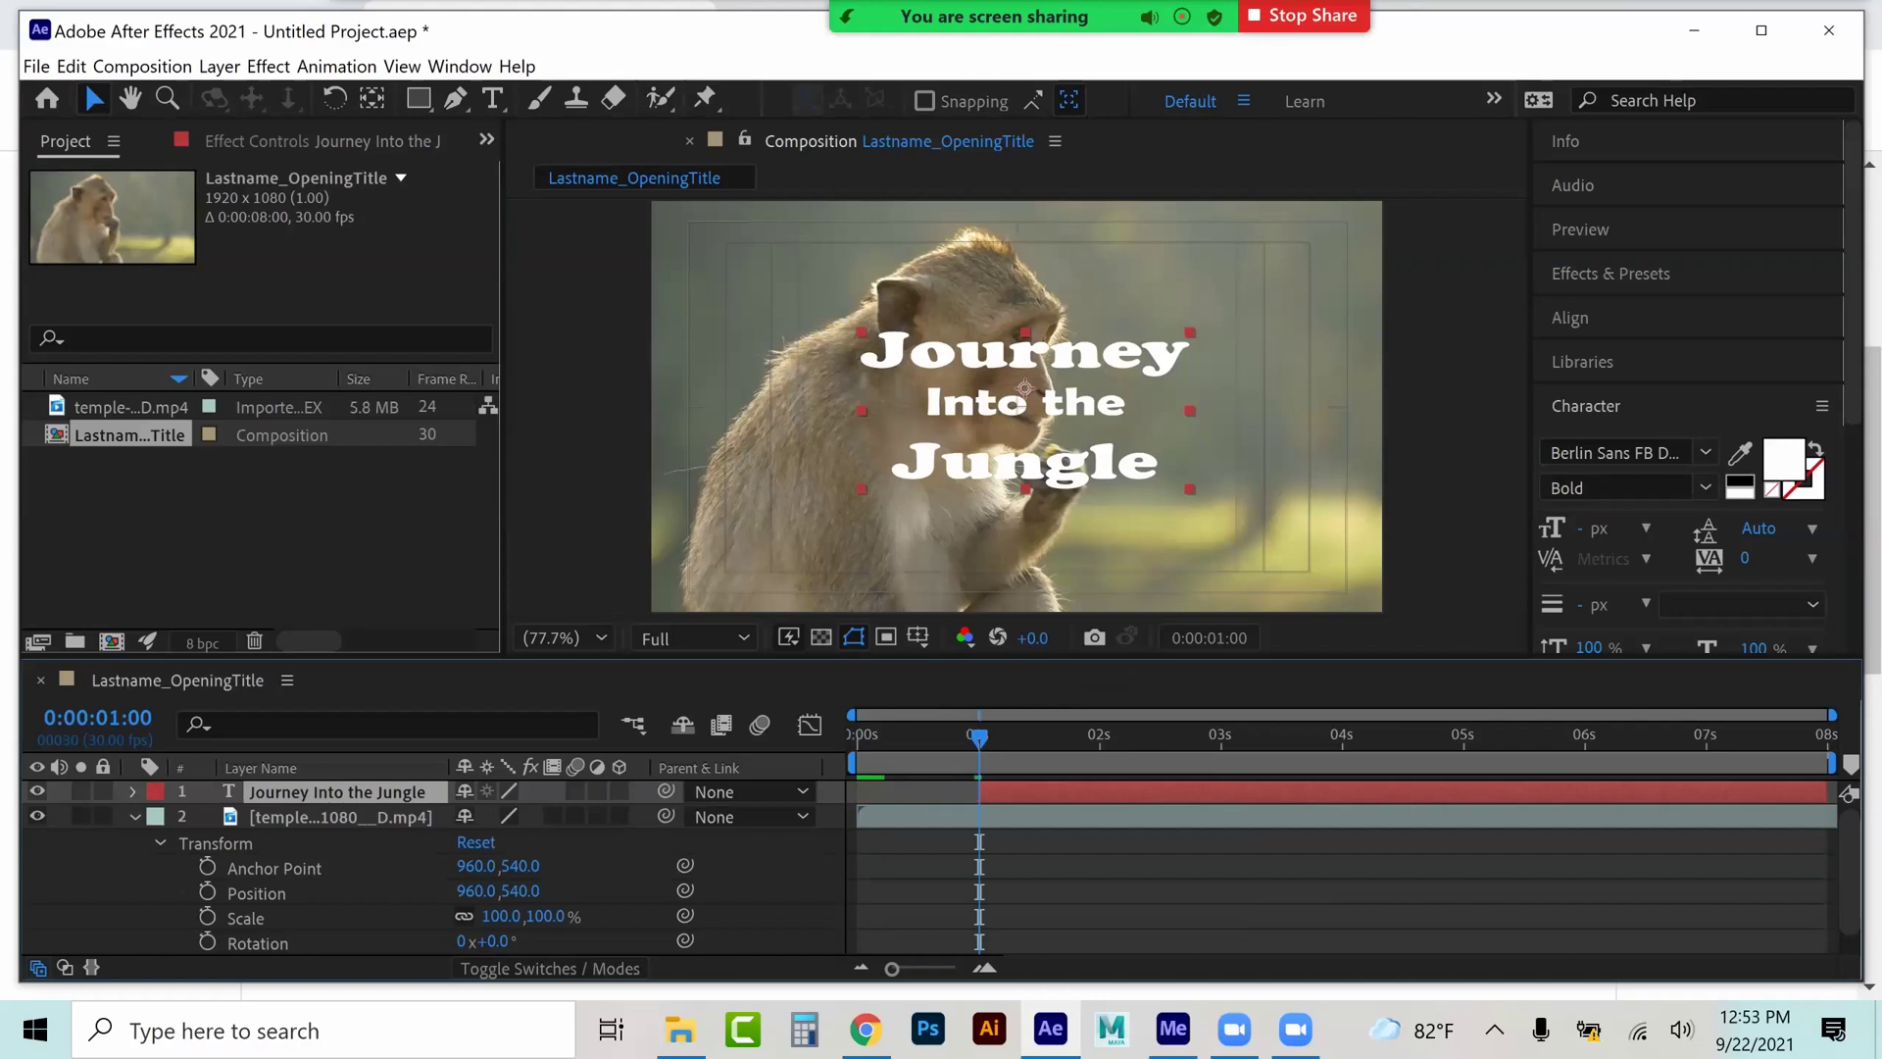
drag(978, 737, 1023, 737)
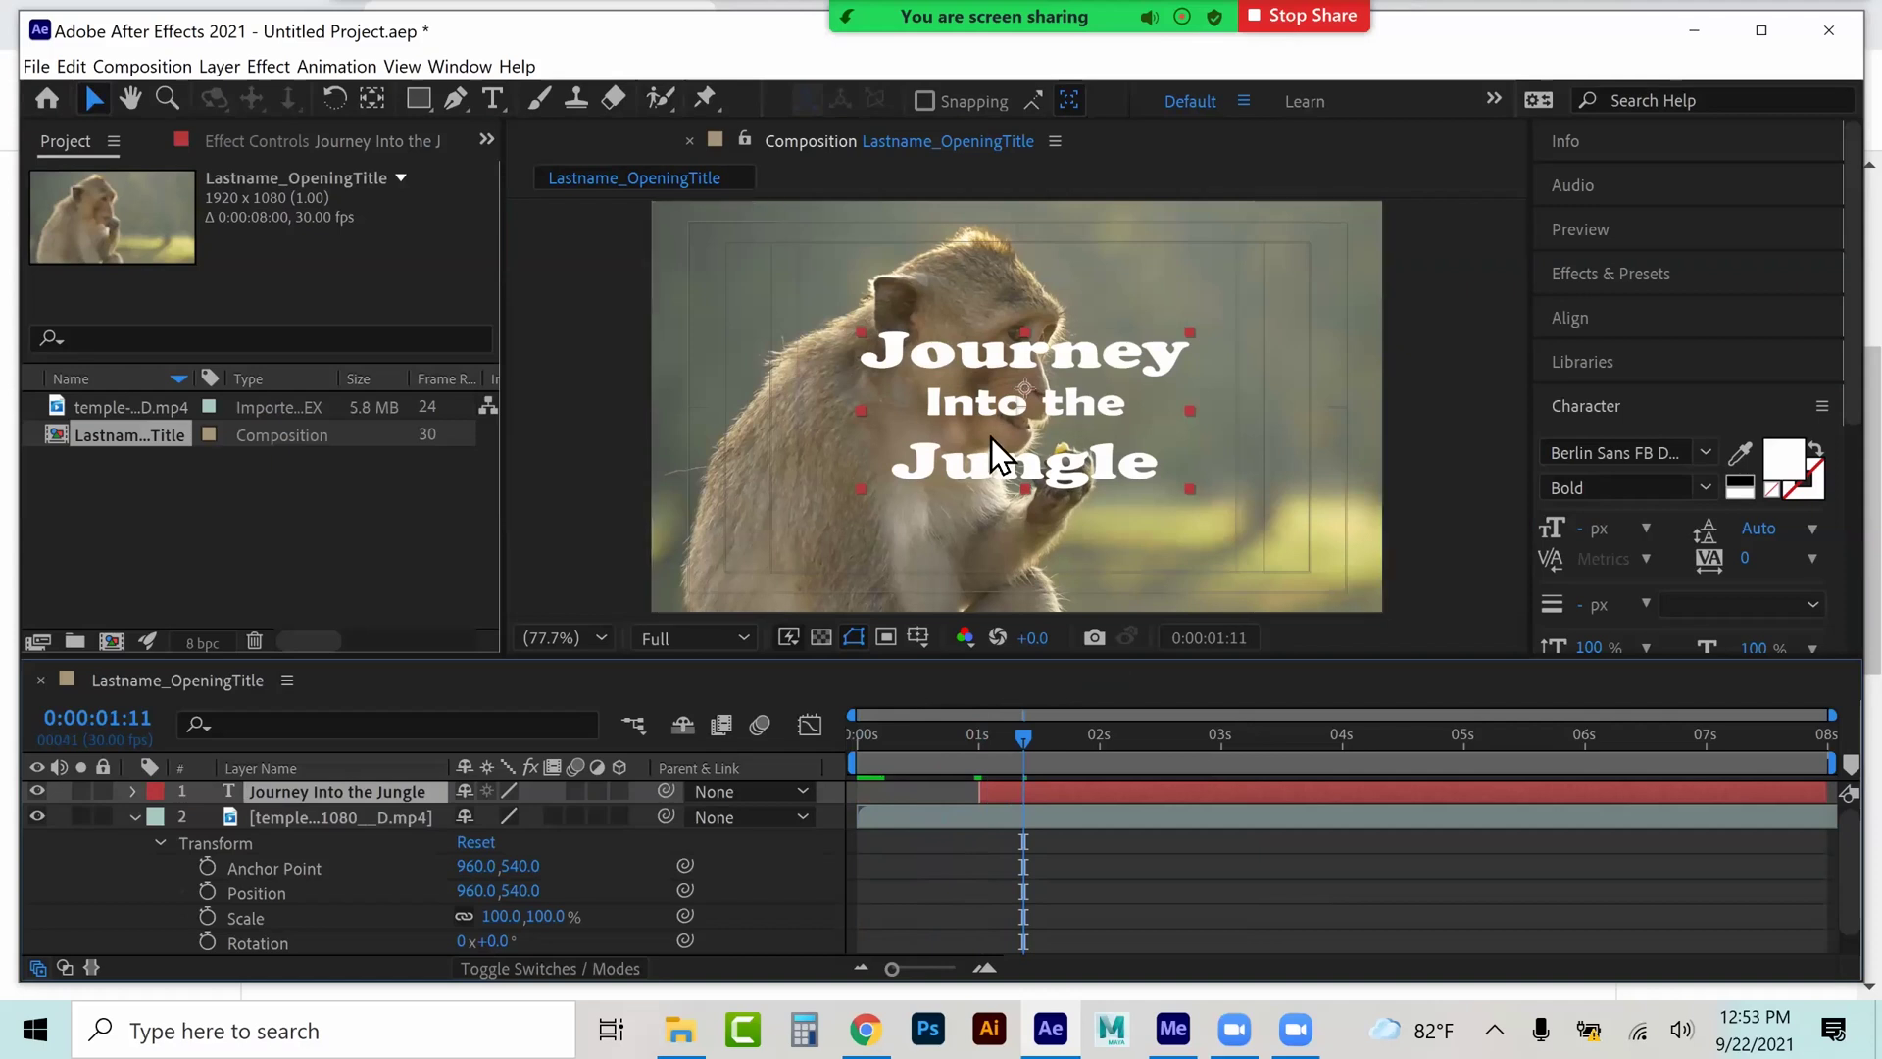
- Collapse the clip layer's properties, expand the title layer's, and return the playhead to the title layer's in point
click(134, 817)
click(134, 792)
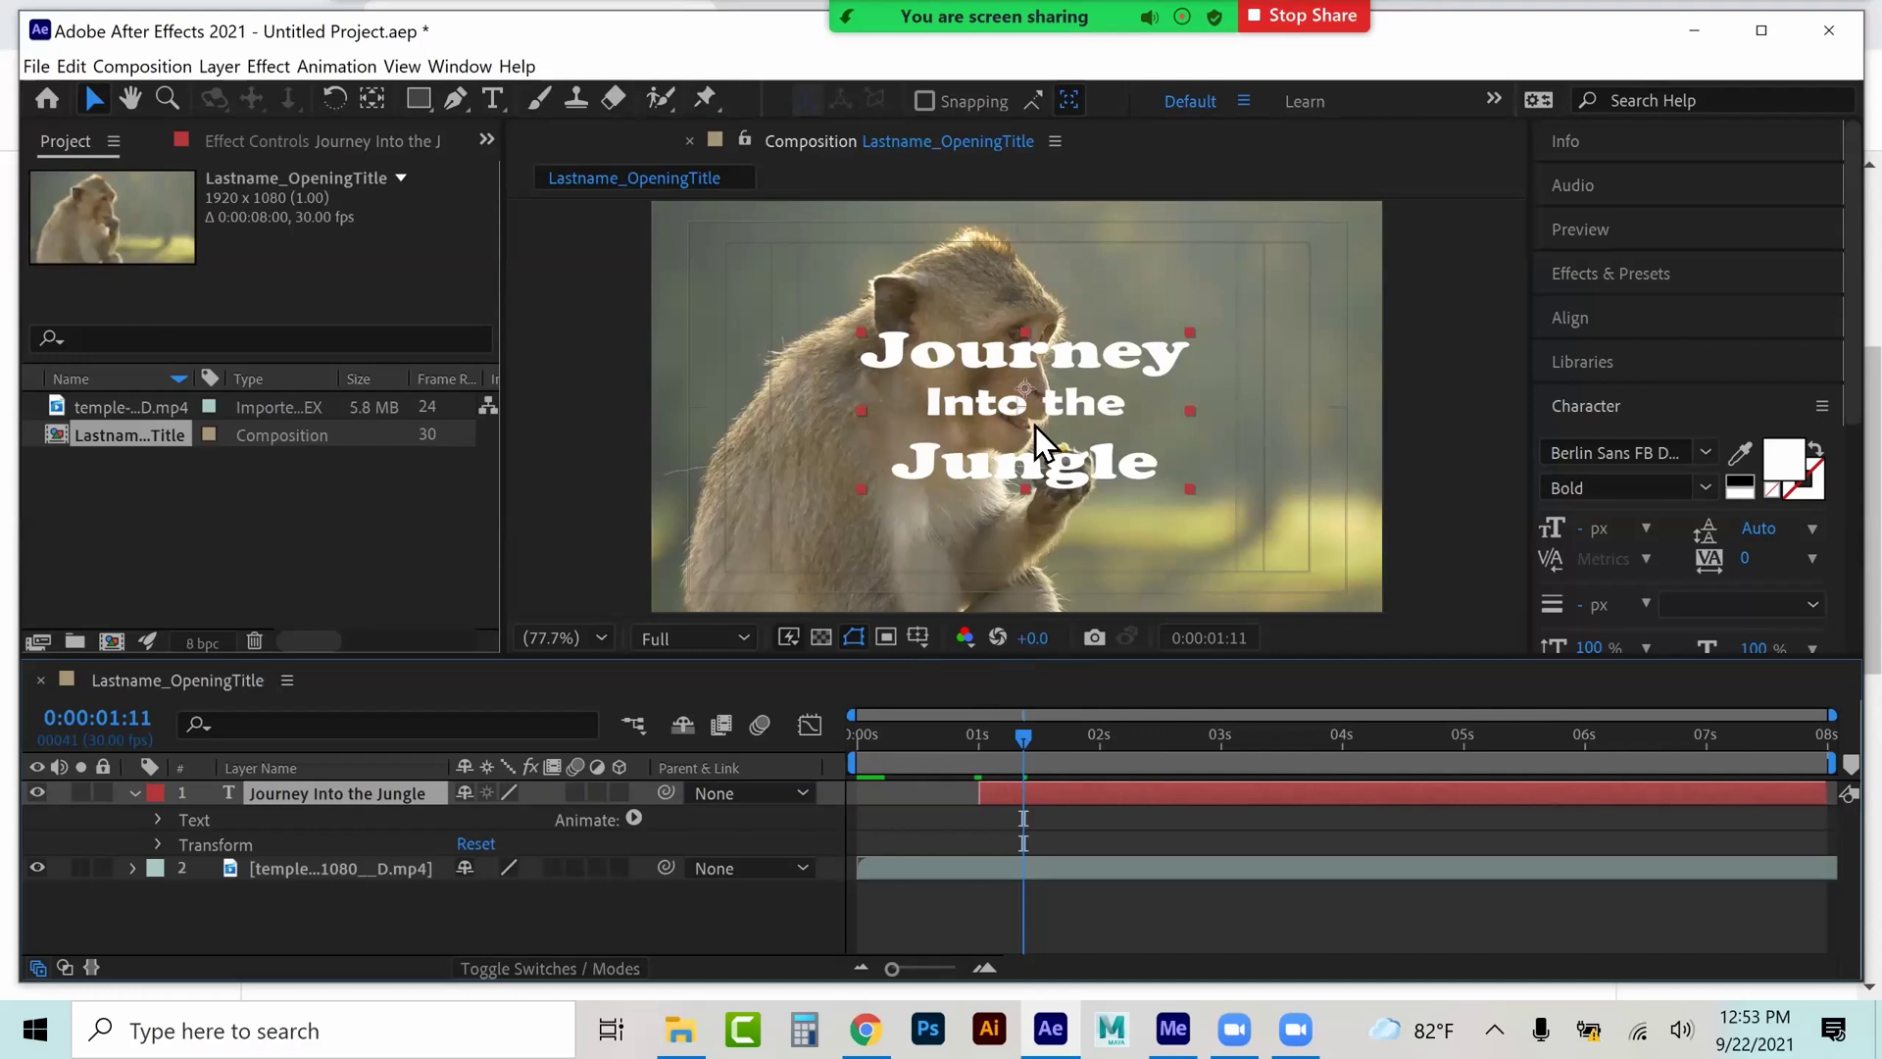
key(i)
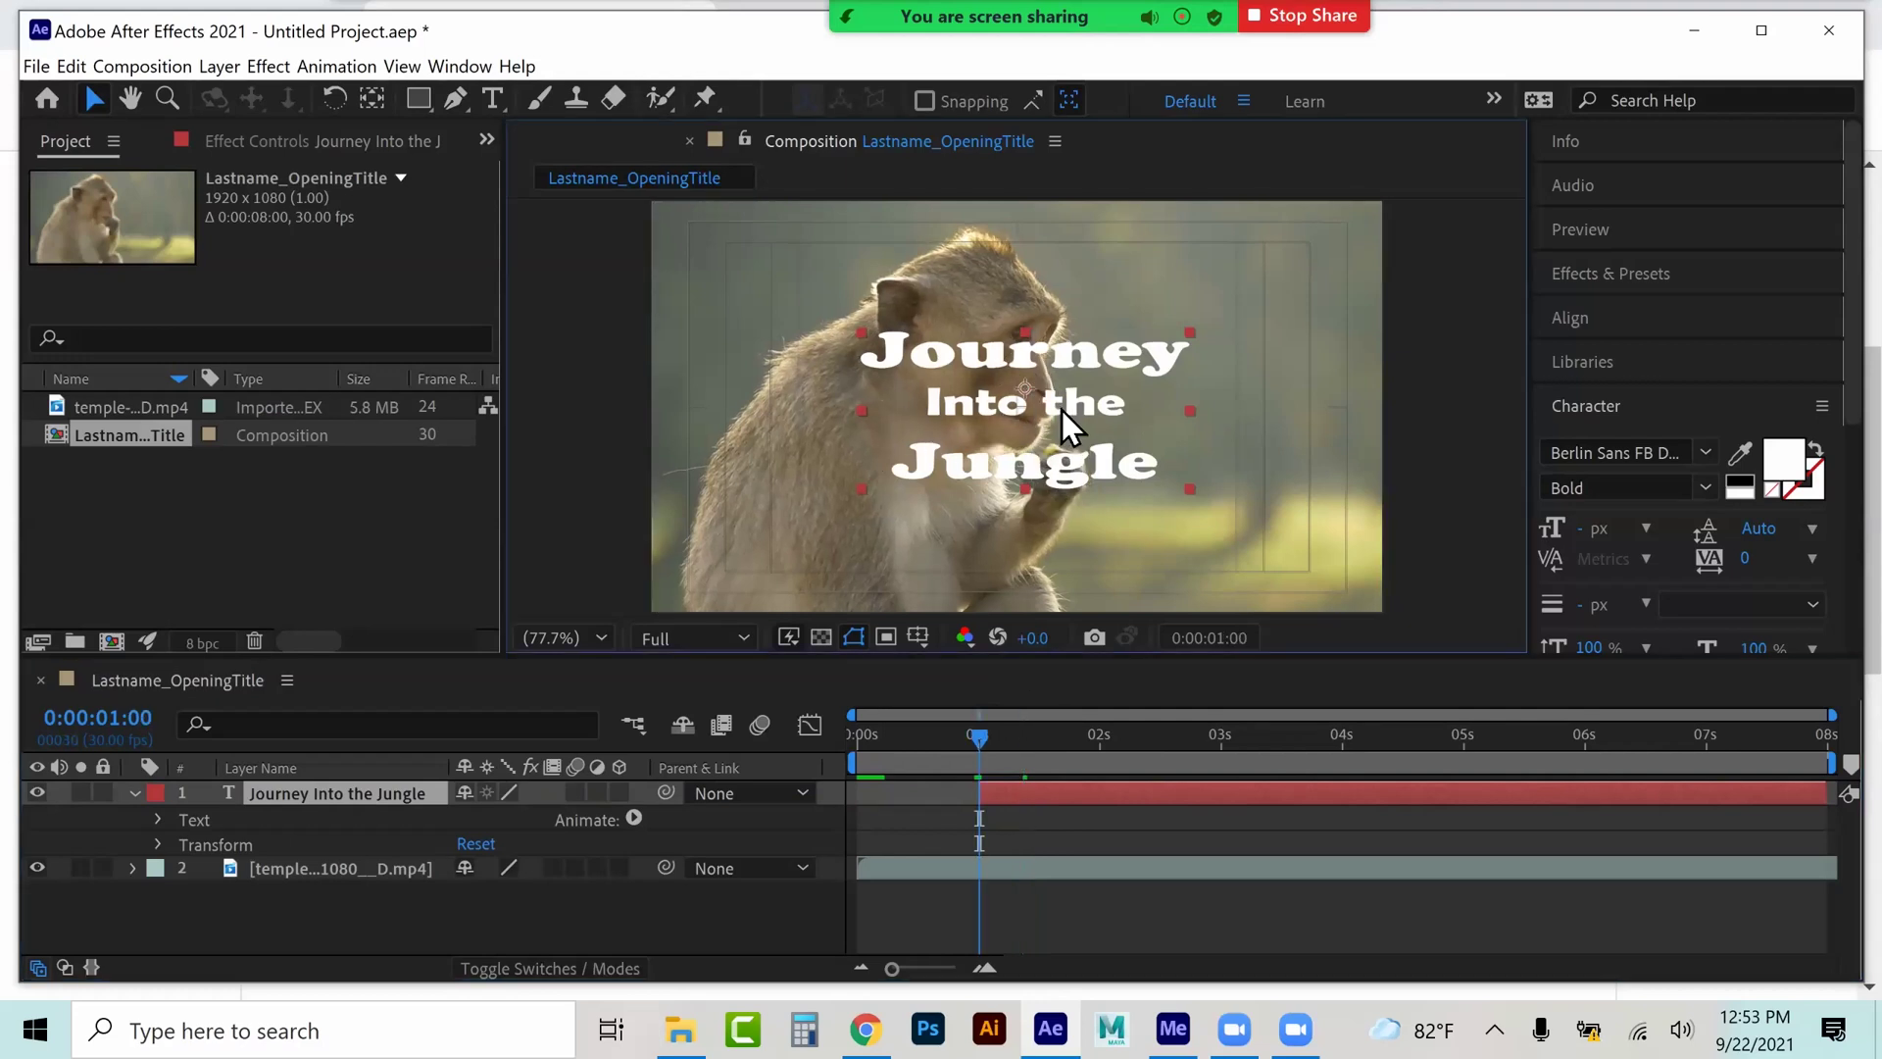
- Browse the animation presets to Text > Animate In and select the Typewriter preset
key(ctrl+5)
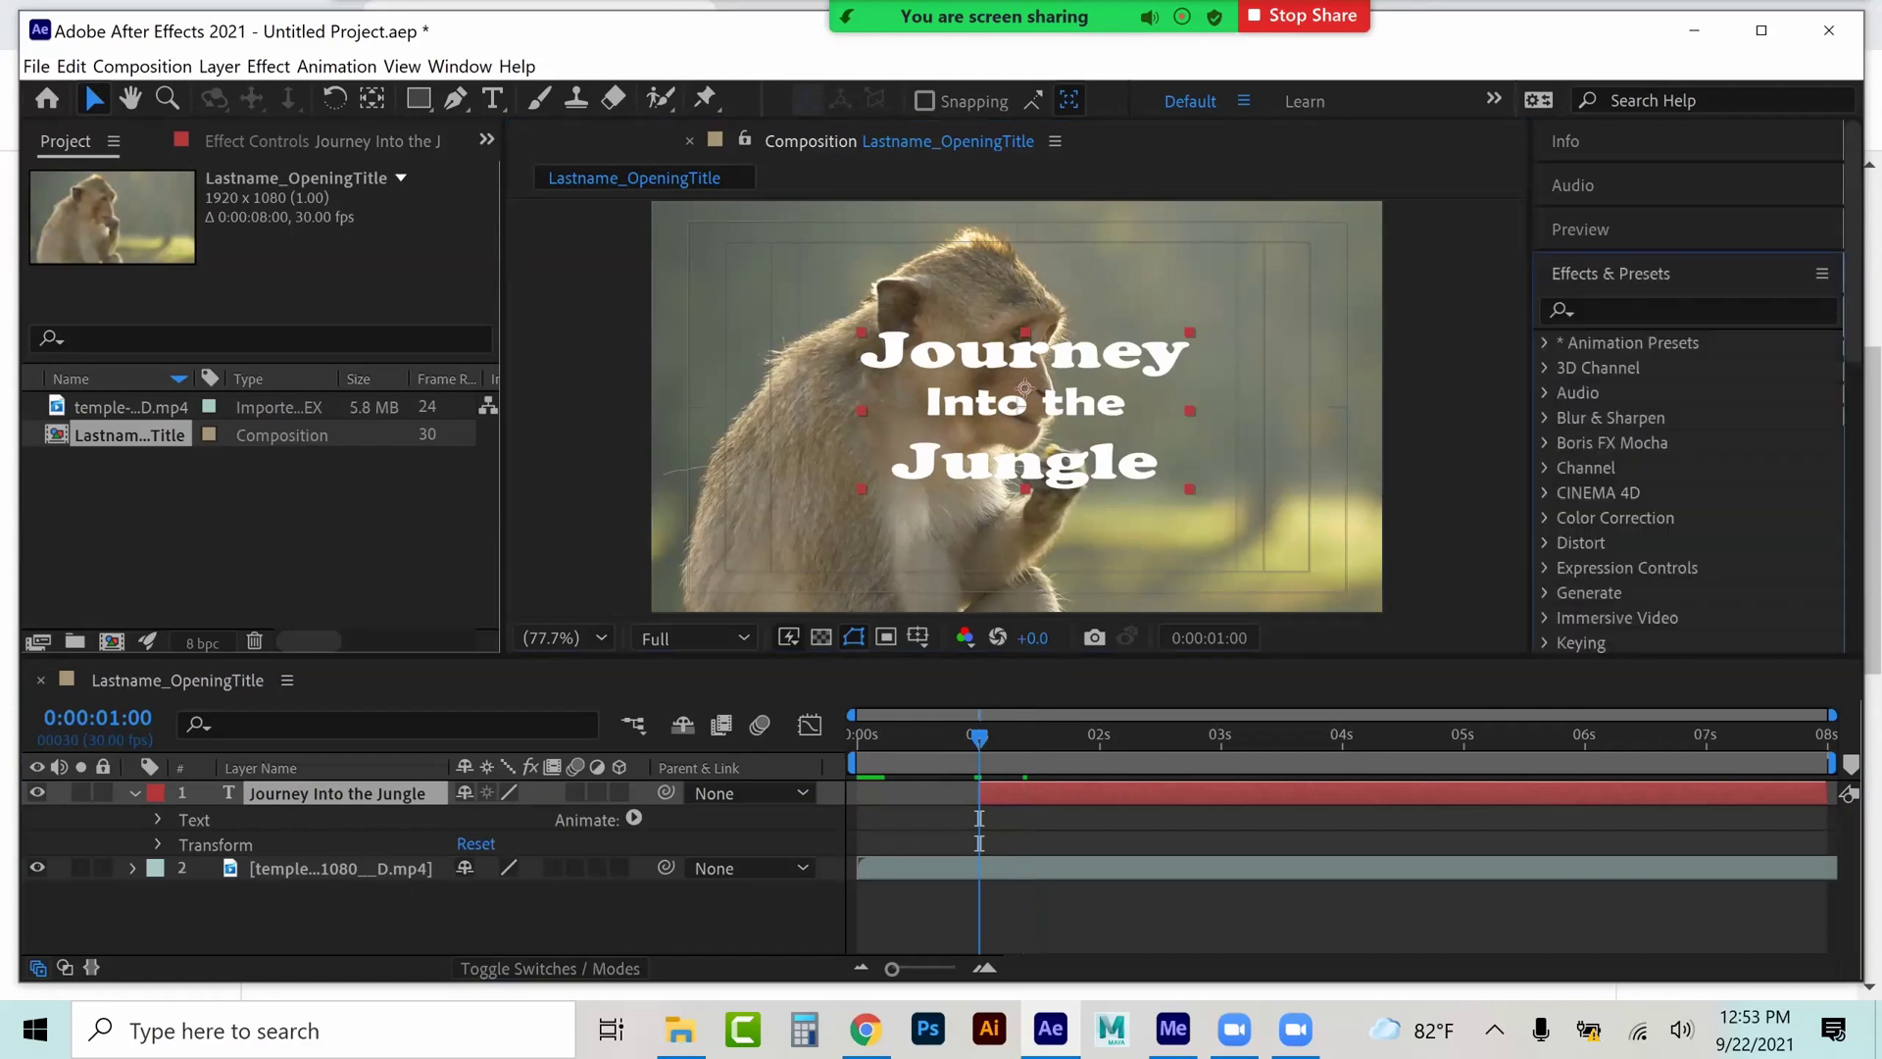
click(1545, 343)
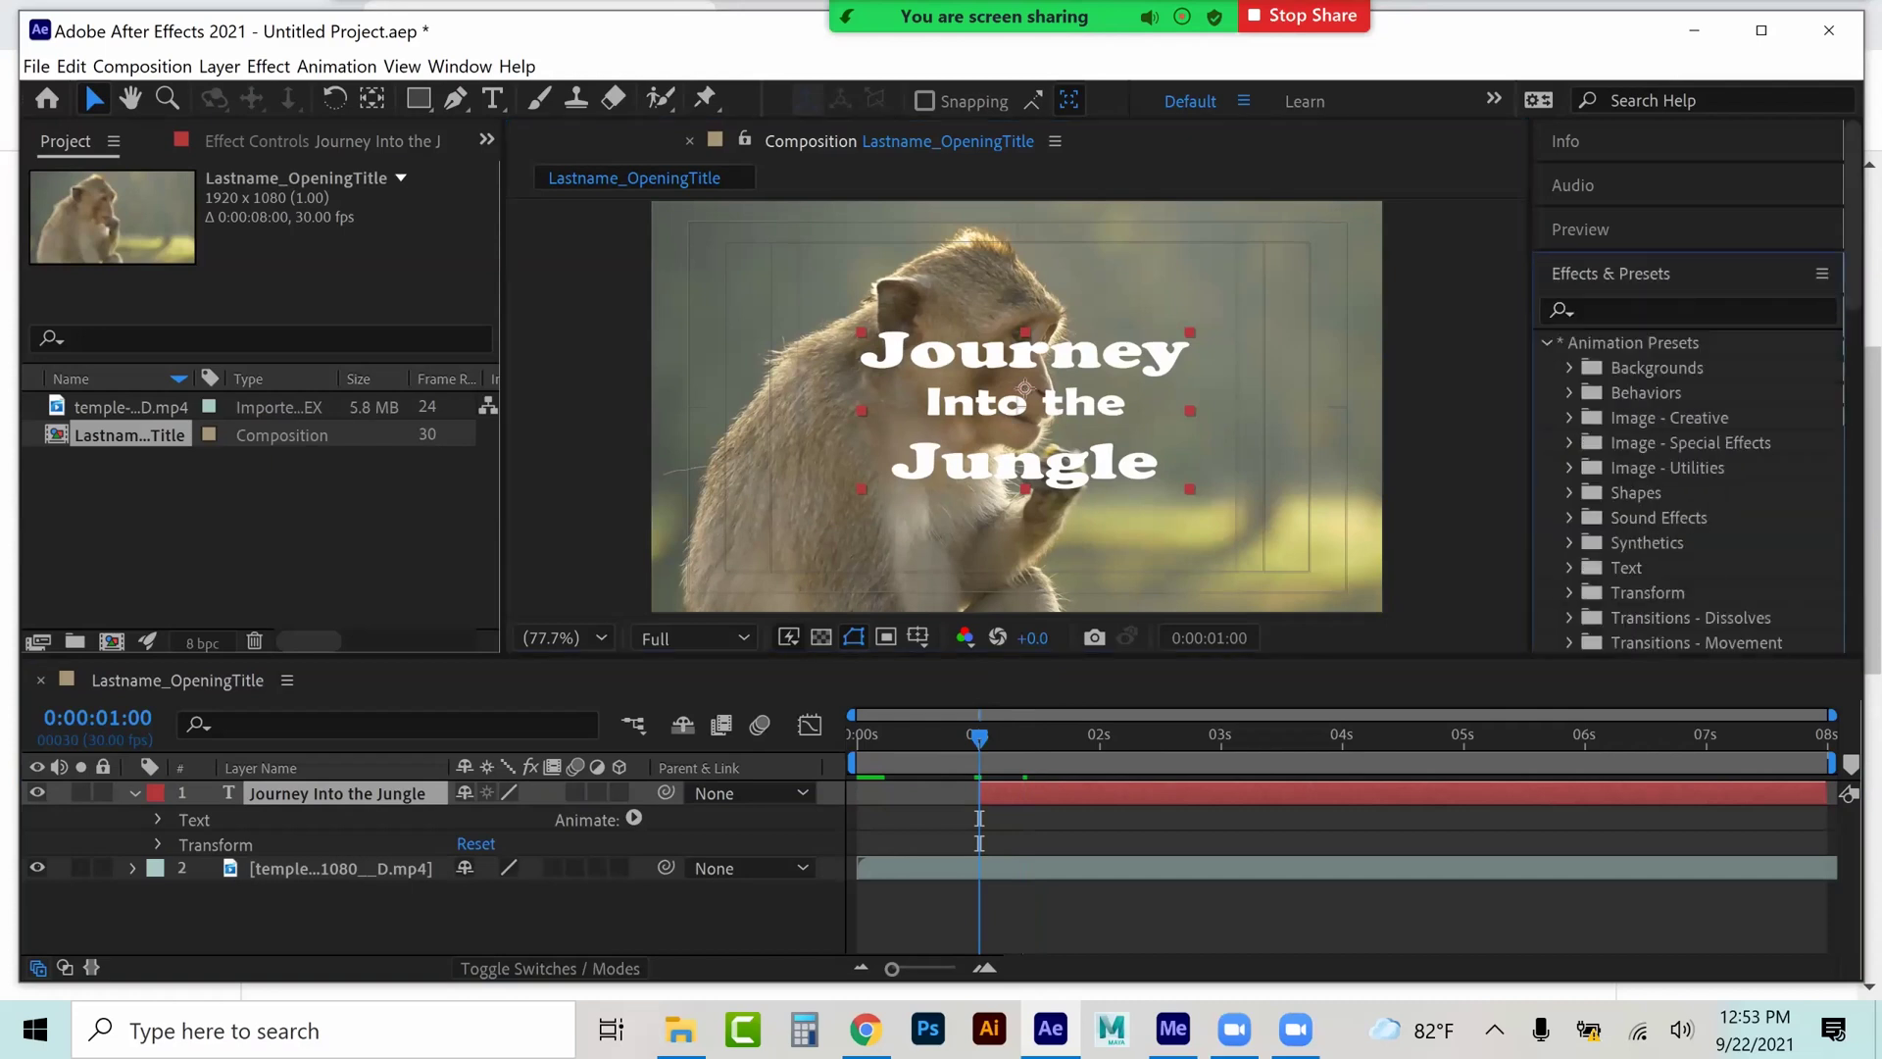
click(1569, 568)
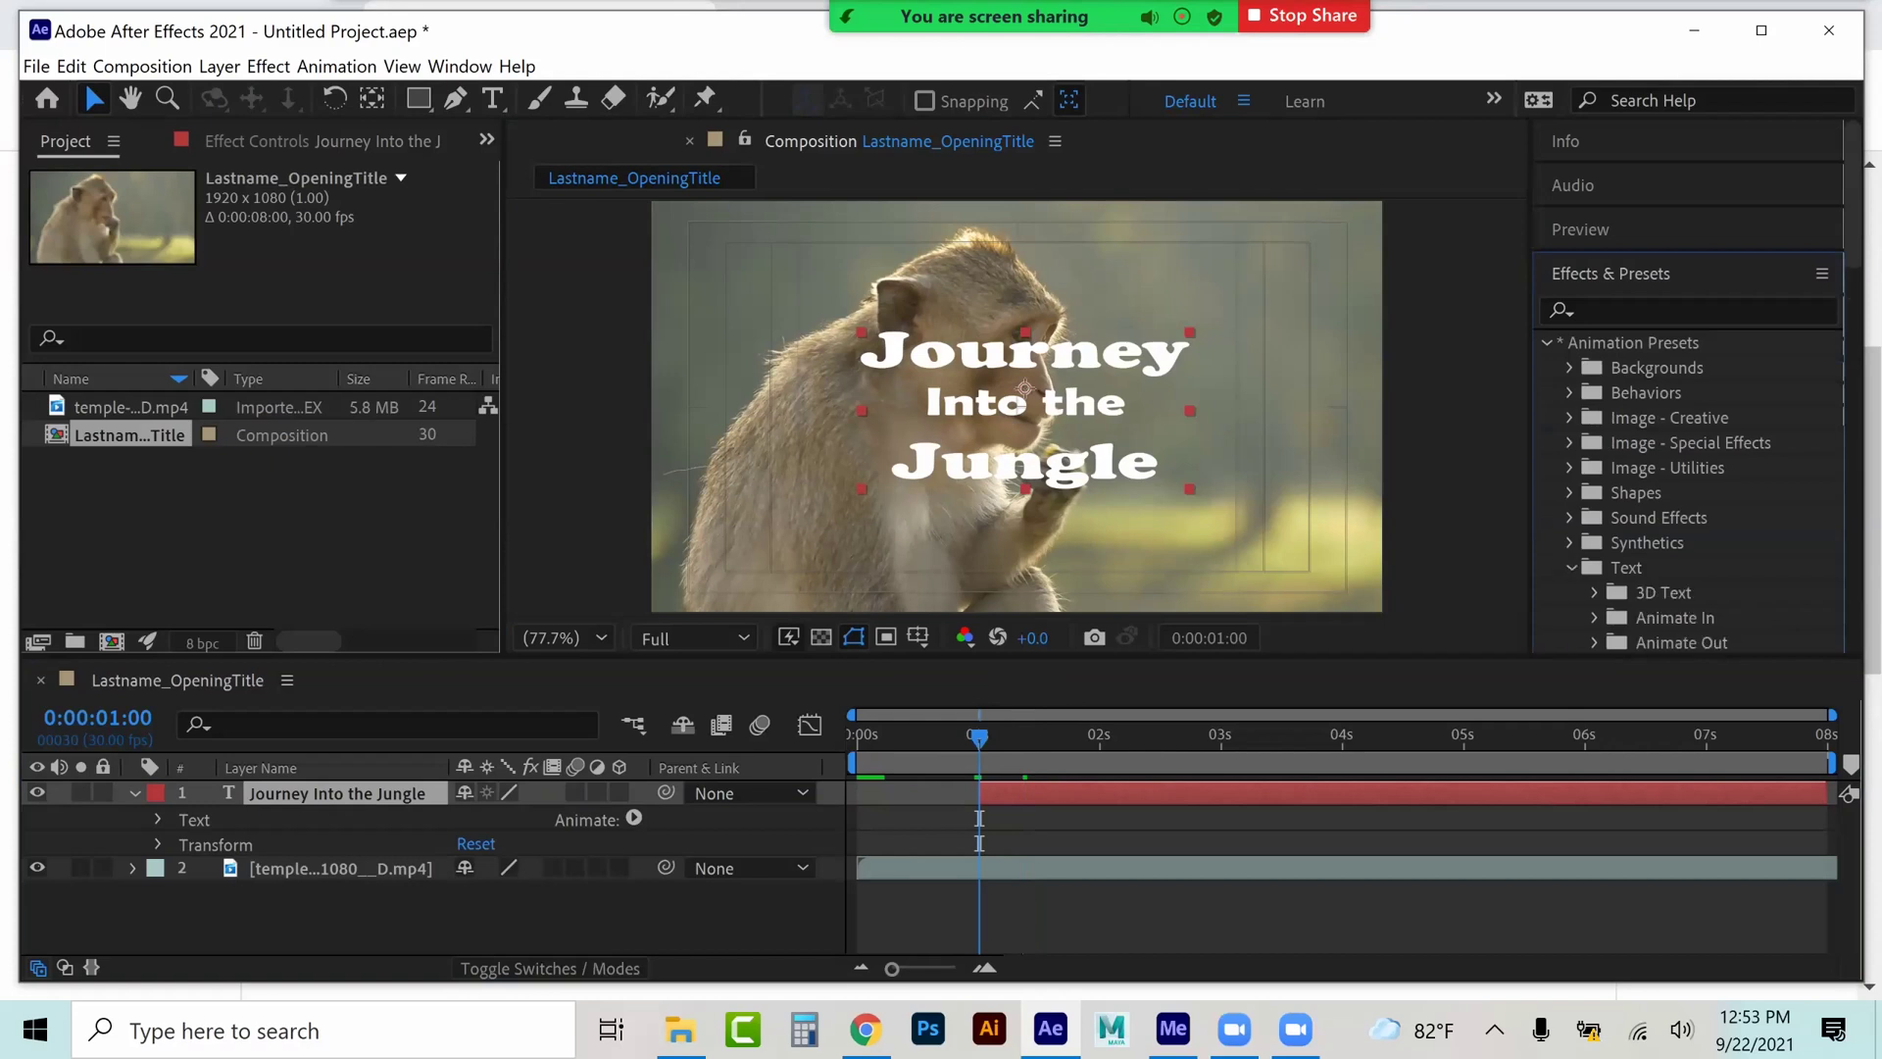
scroll(1686, 392, down, 5)
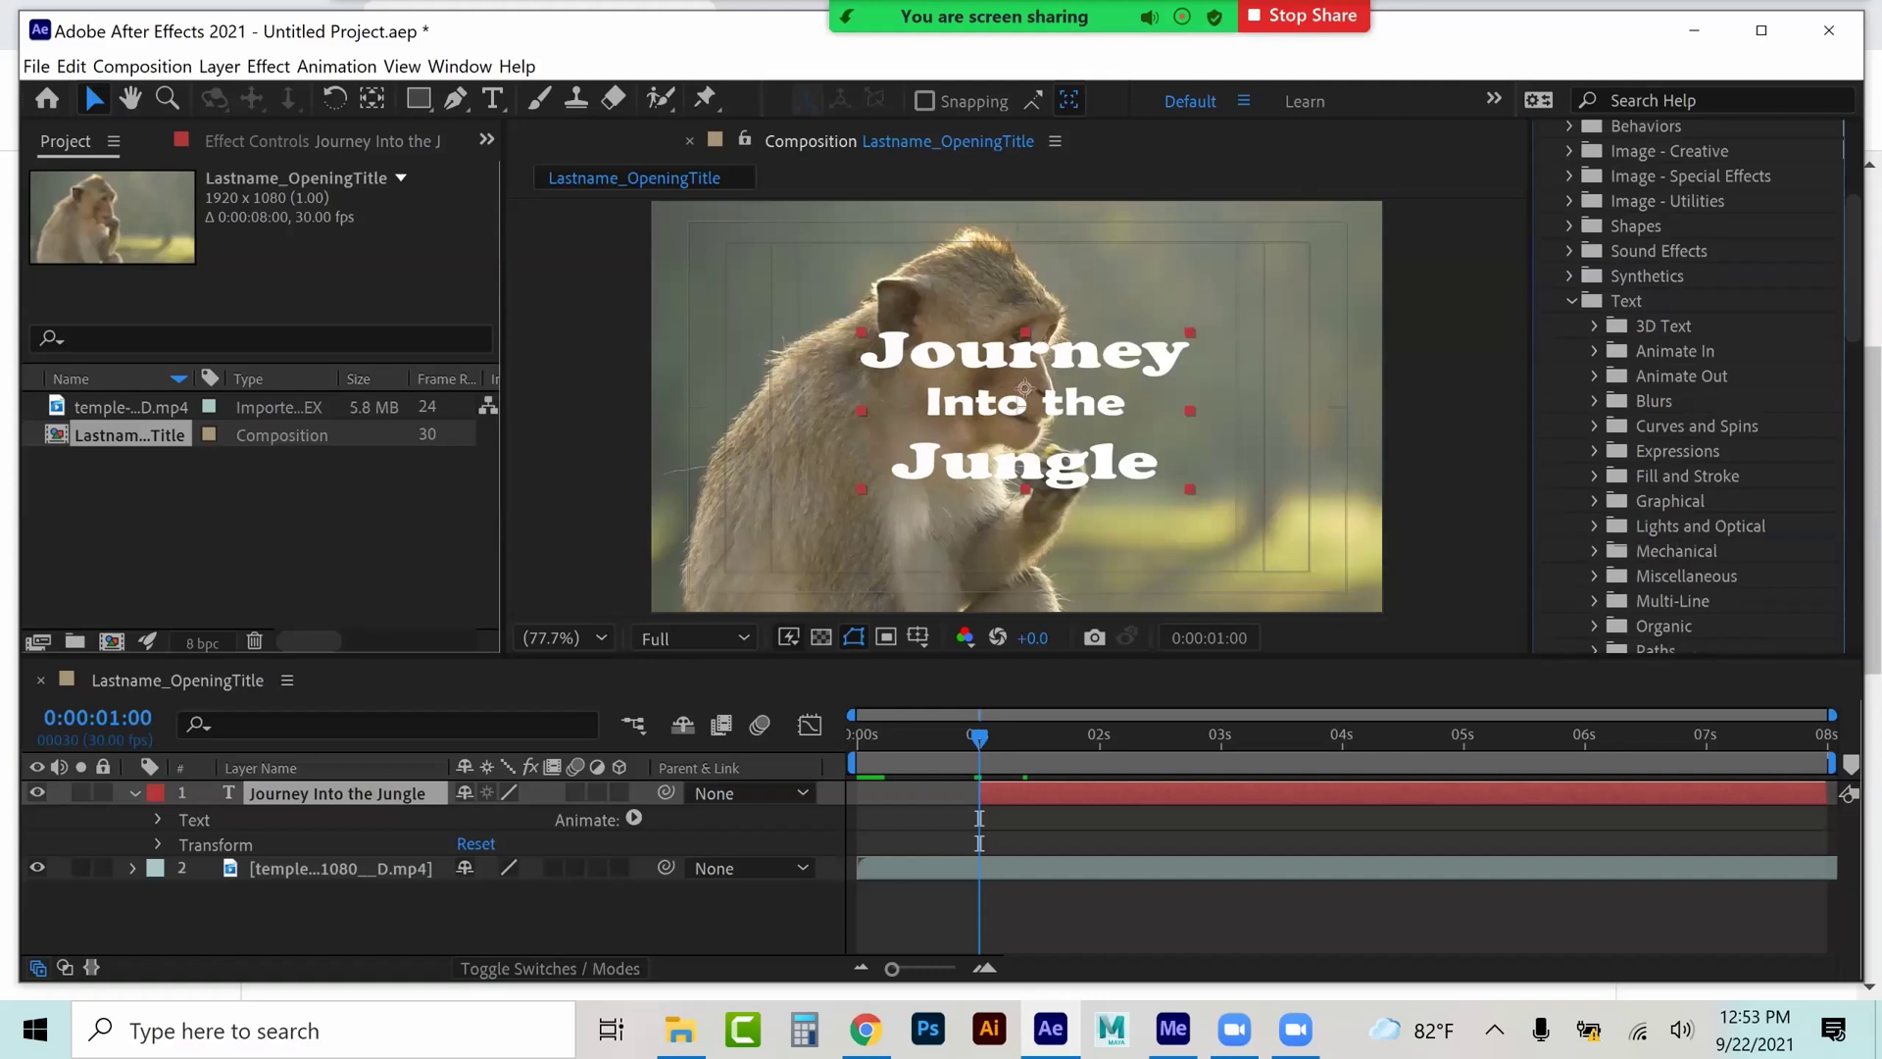
click(1594, 350)
scroll(1712, 385, down, 3)
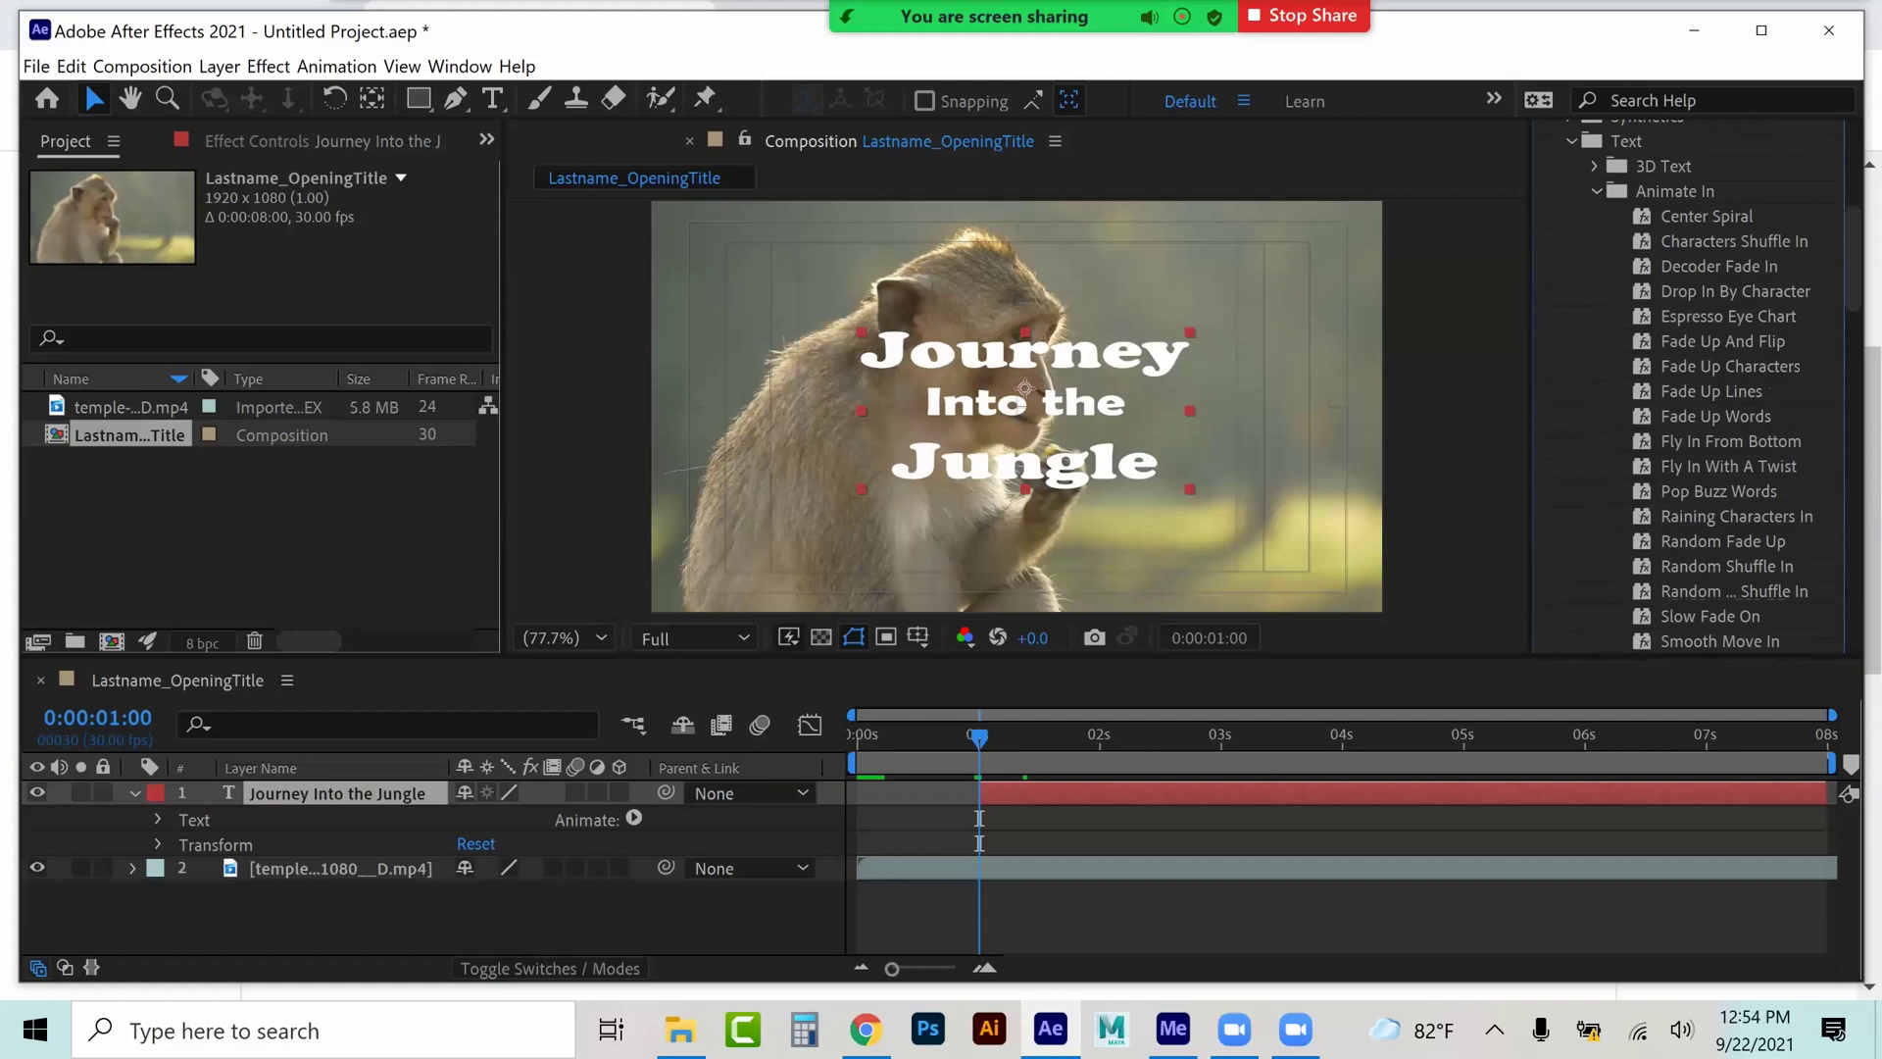
scroll(1712, 383, down, 2)
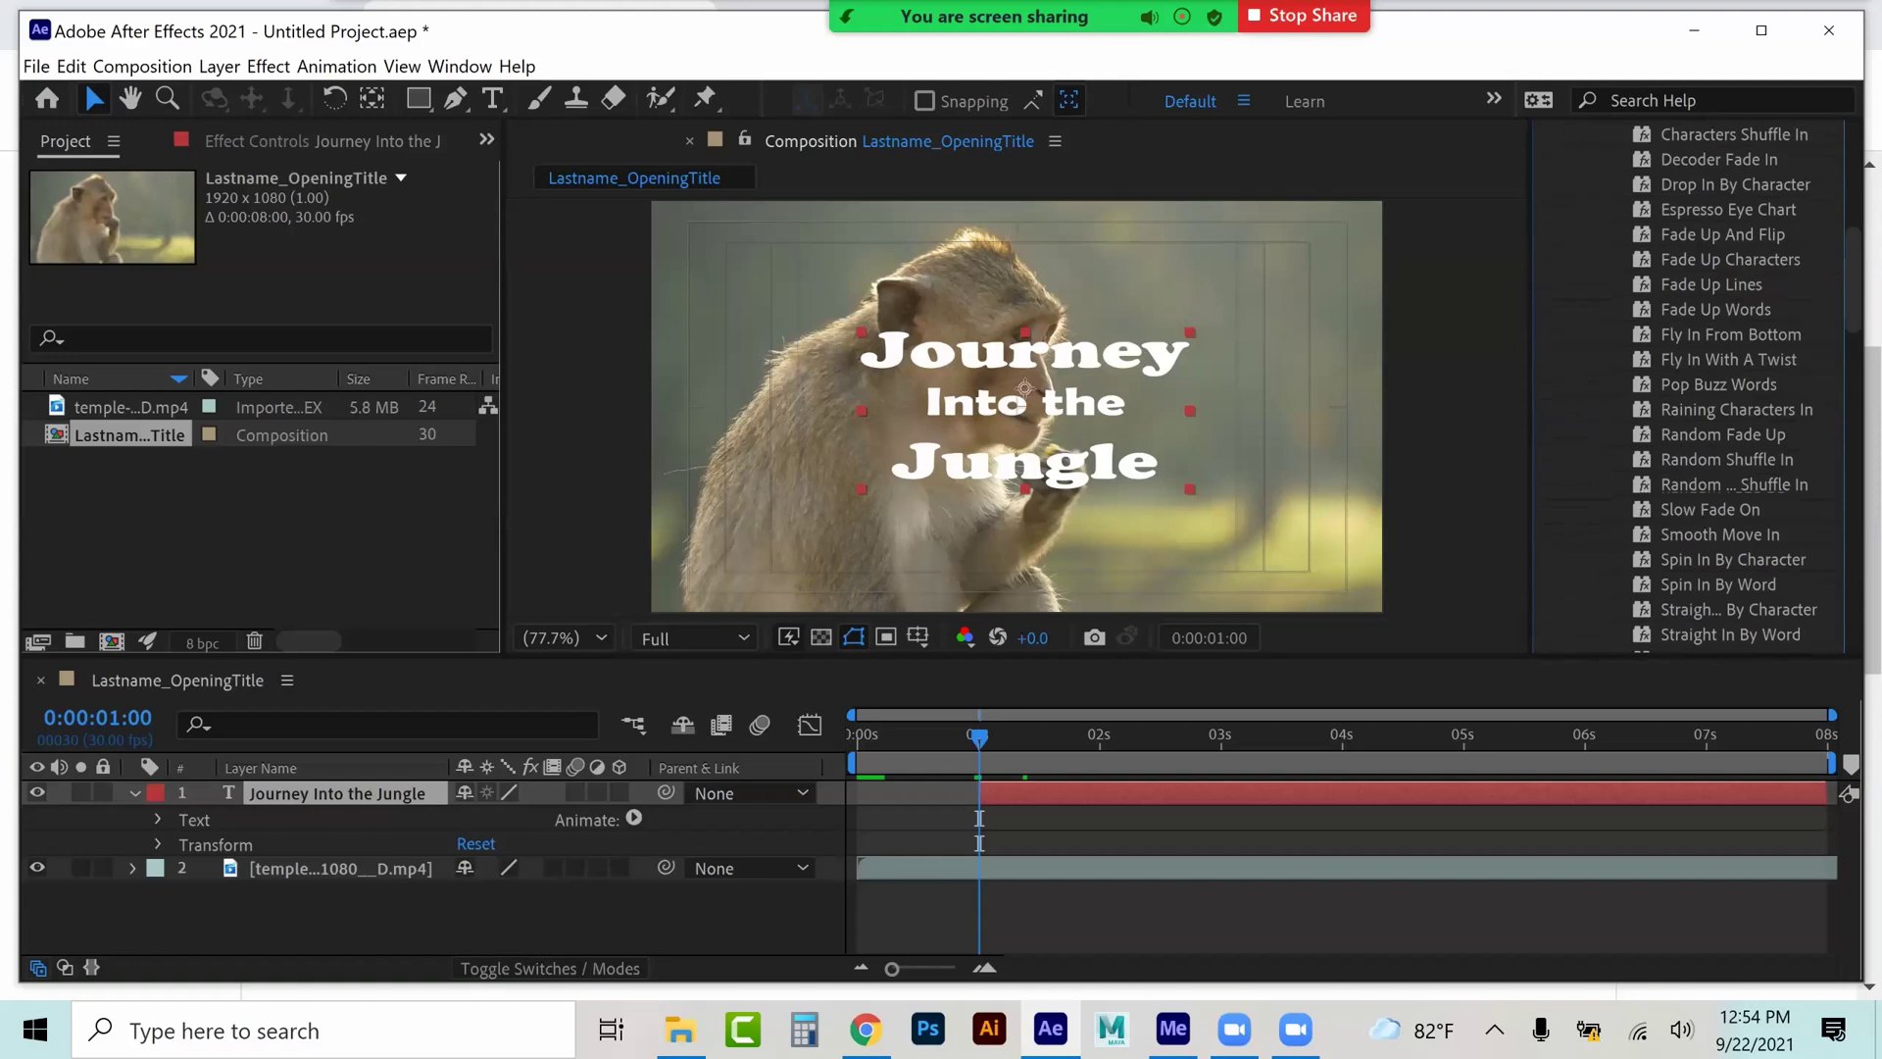
scroll(1730, 386, down, 1)
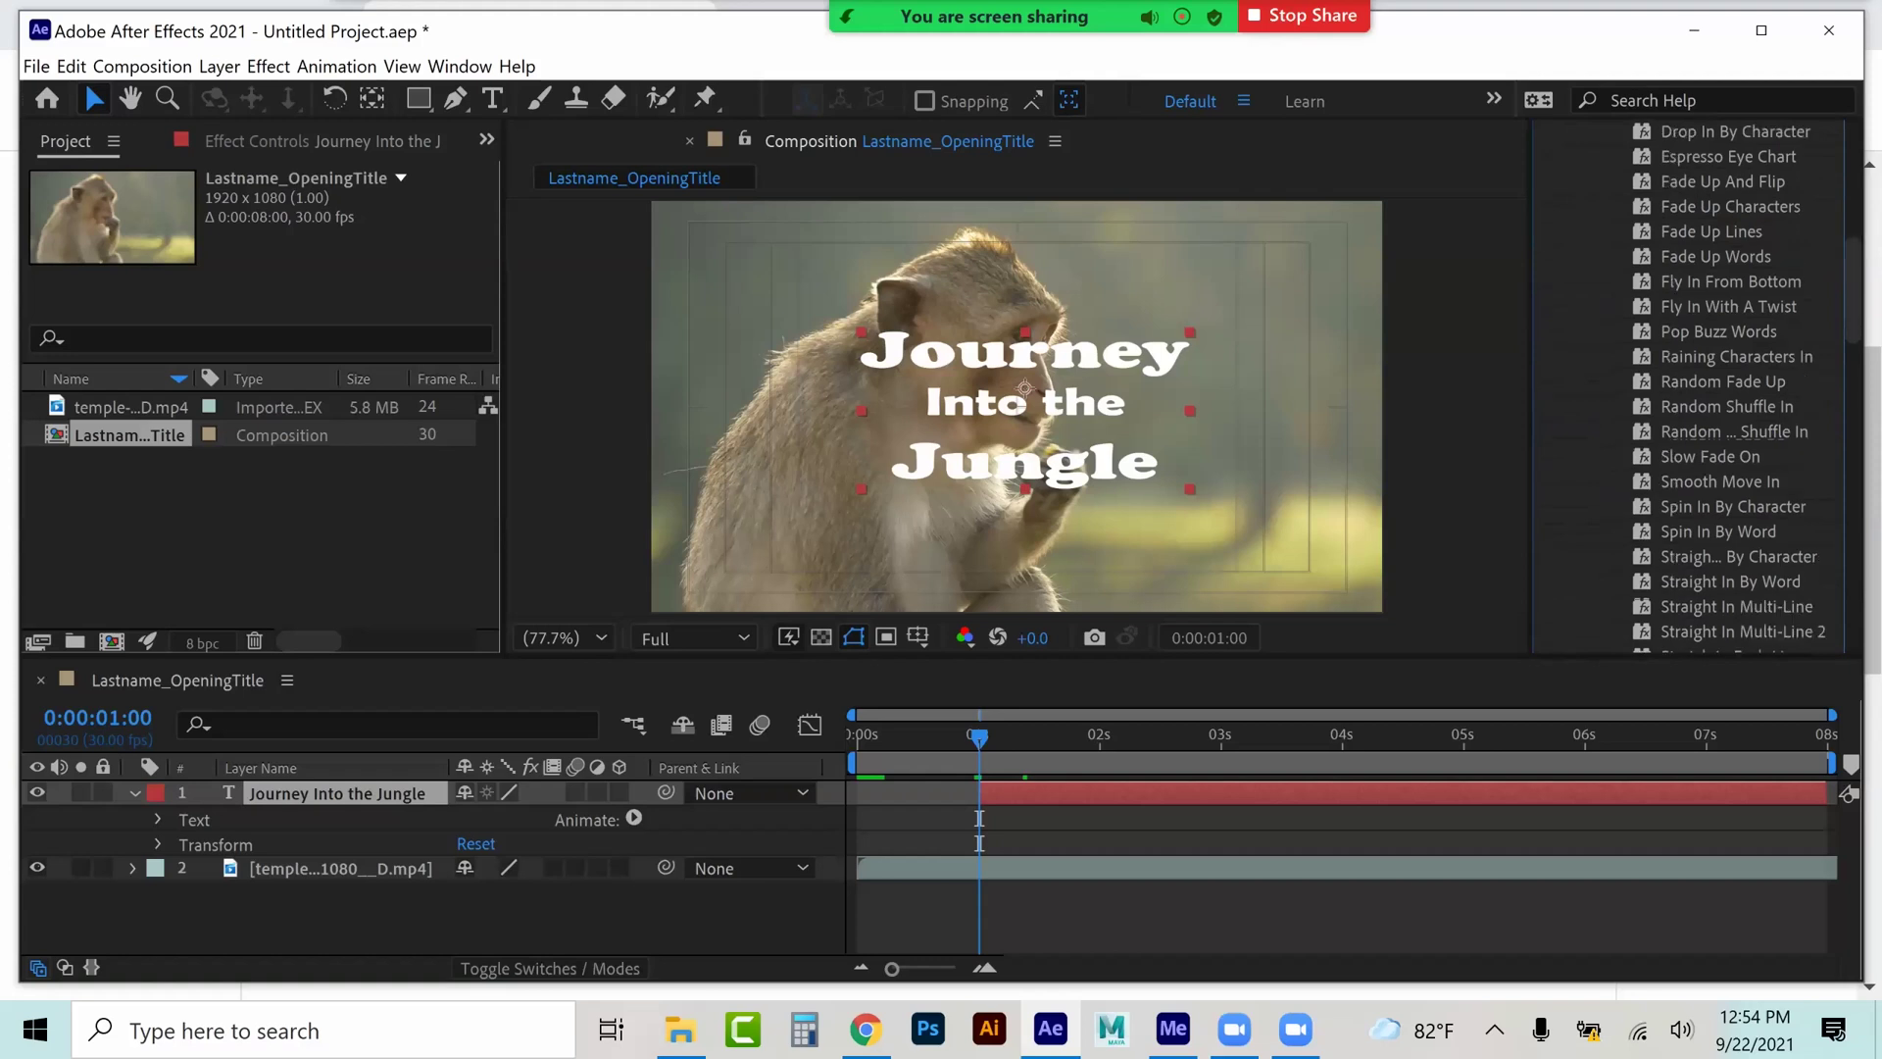
scroll(1730, 386, down, 5)
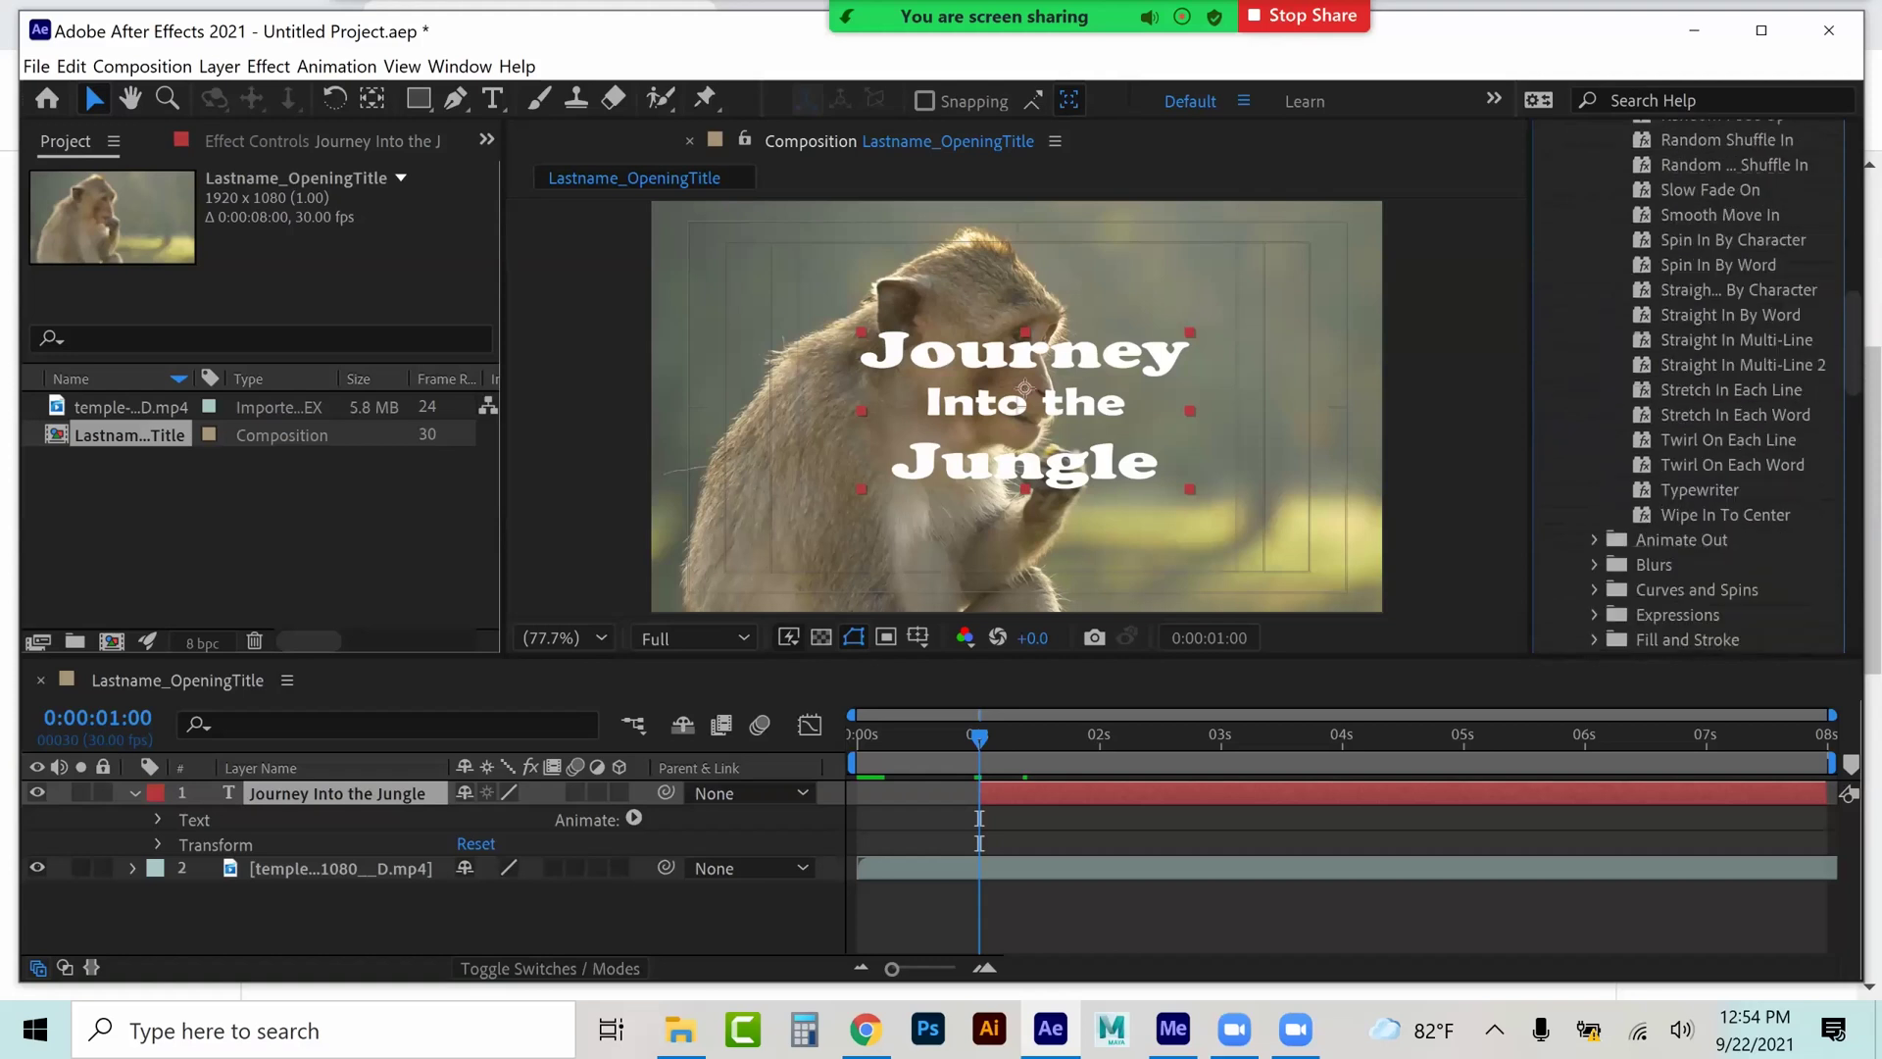
click(1700, 489)
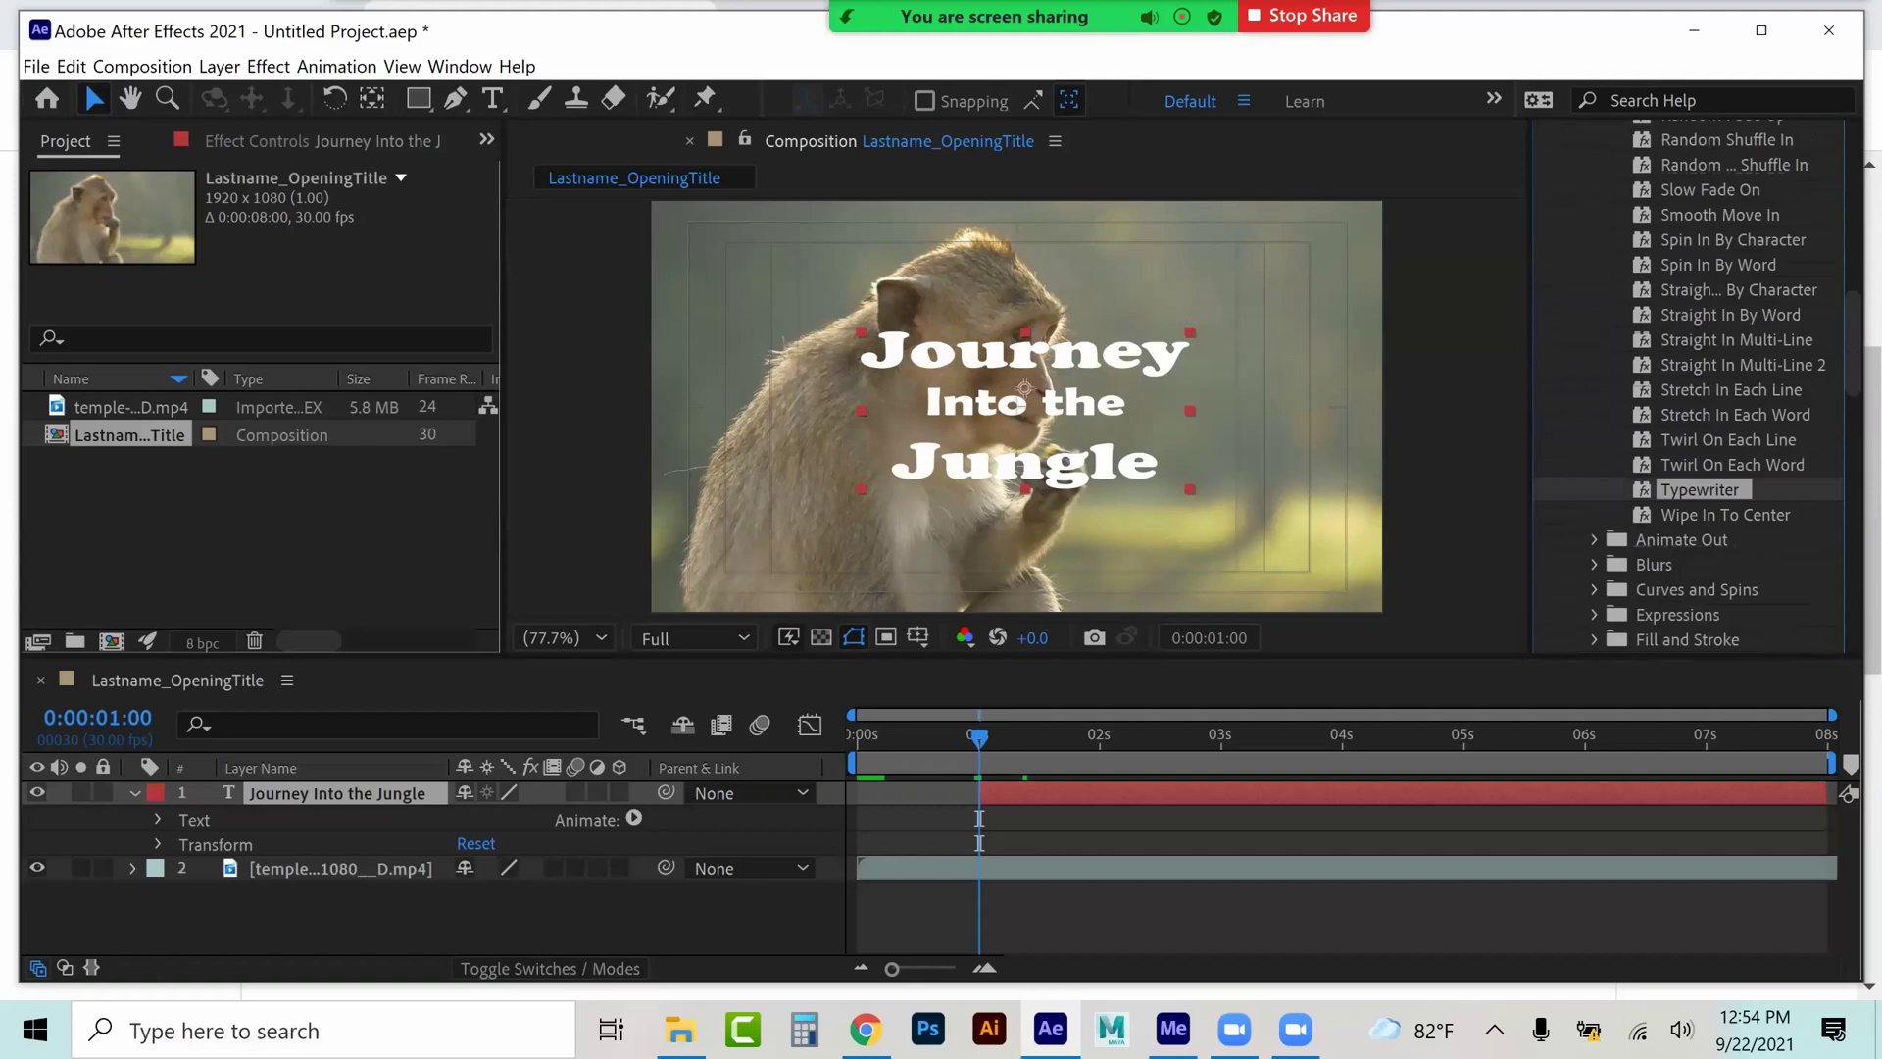
- Extend the title layer's start back to 0:00:00:00 and apply the Typewriter preset to it at 0:00:01:17
key(space)
drag(980, 792, 853, 793)
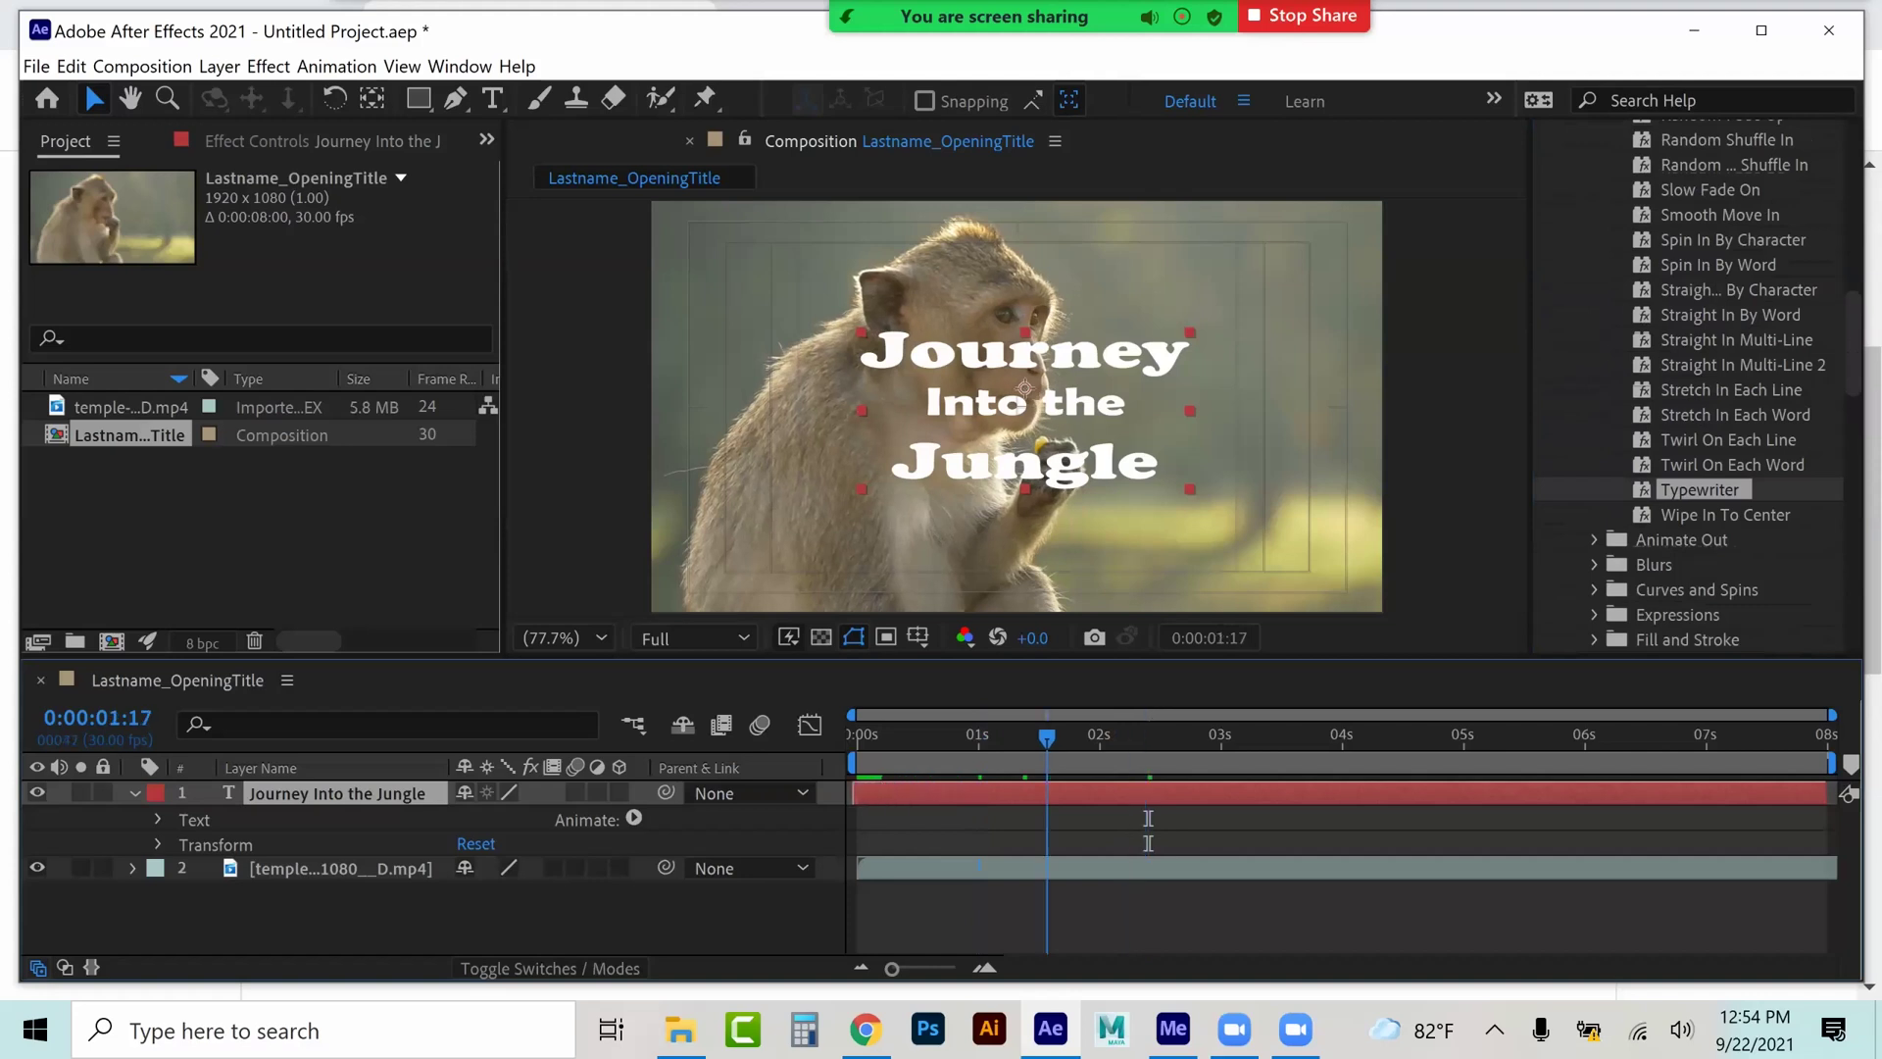
drag(1063, 737, 1046, 737)
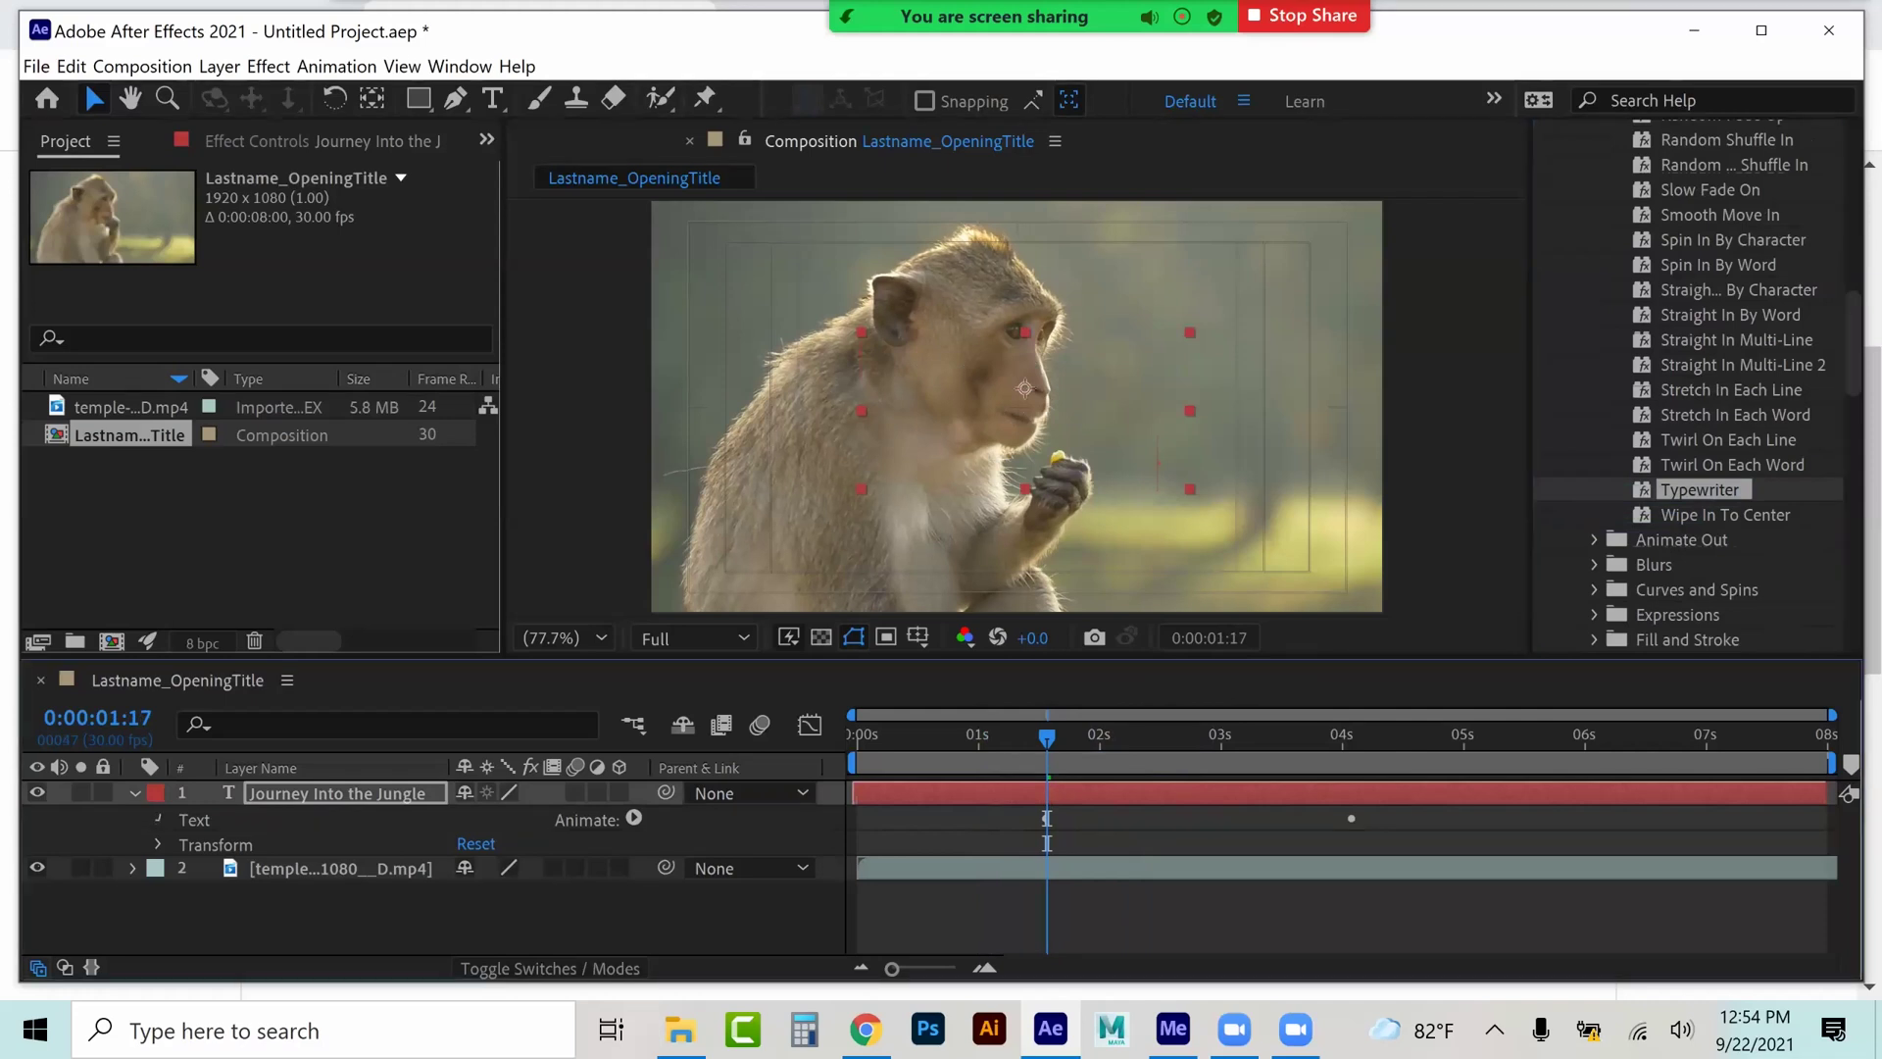
- Expand the title's Text, Animator 1 and Range Selector 1 properties and select the Start property
click(157, 819)
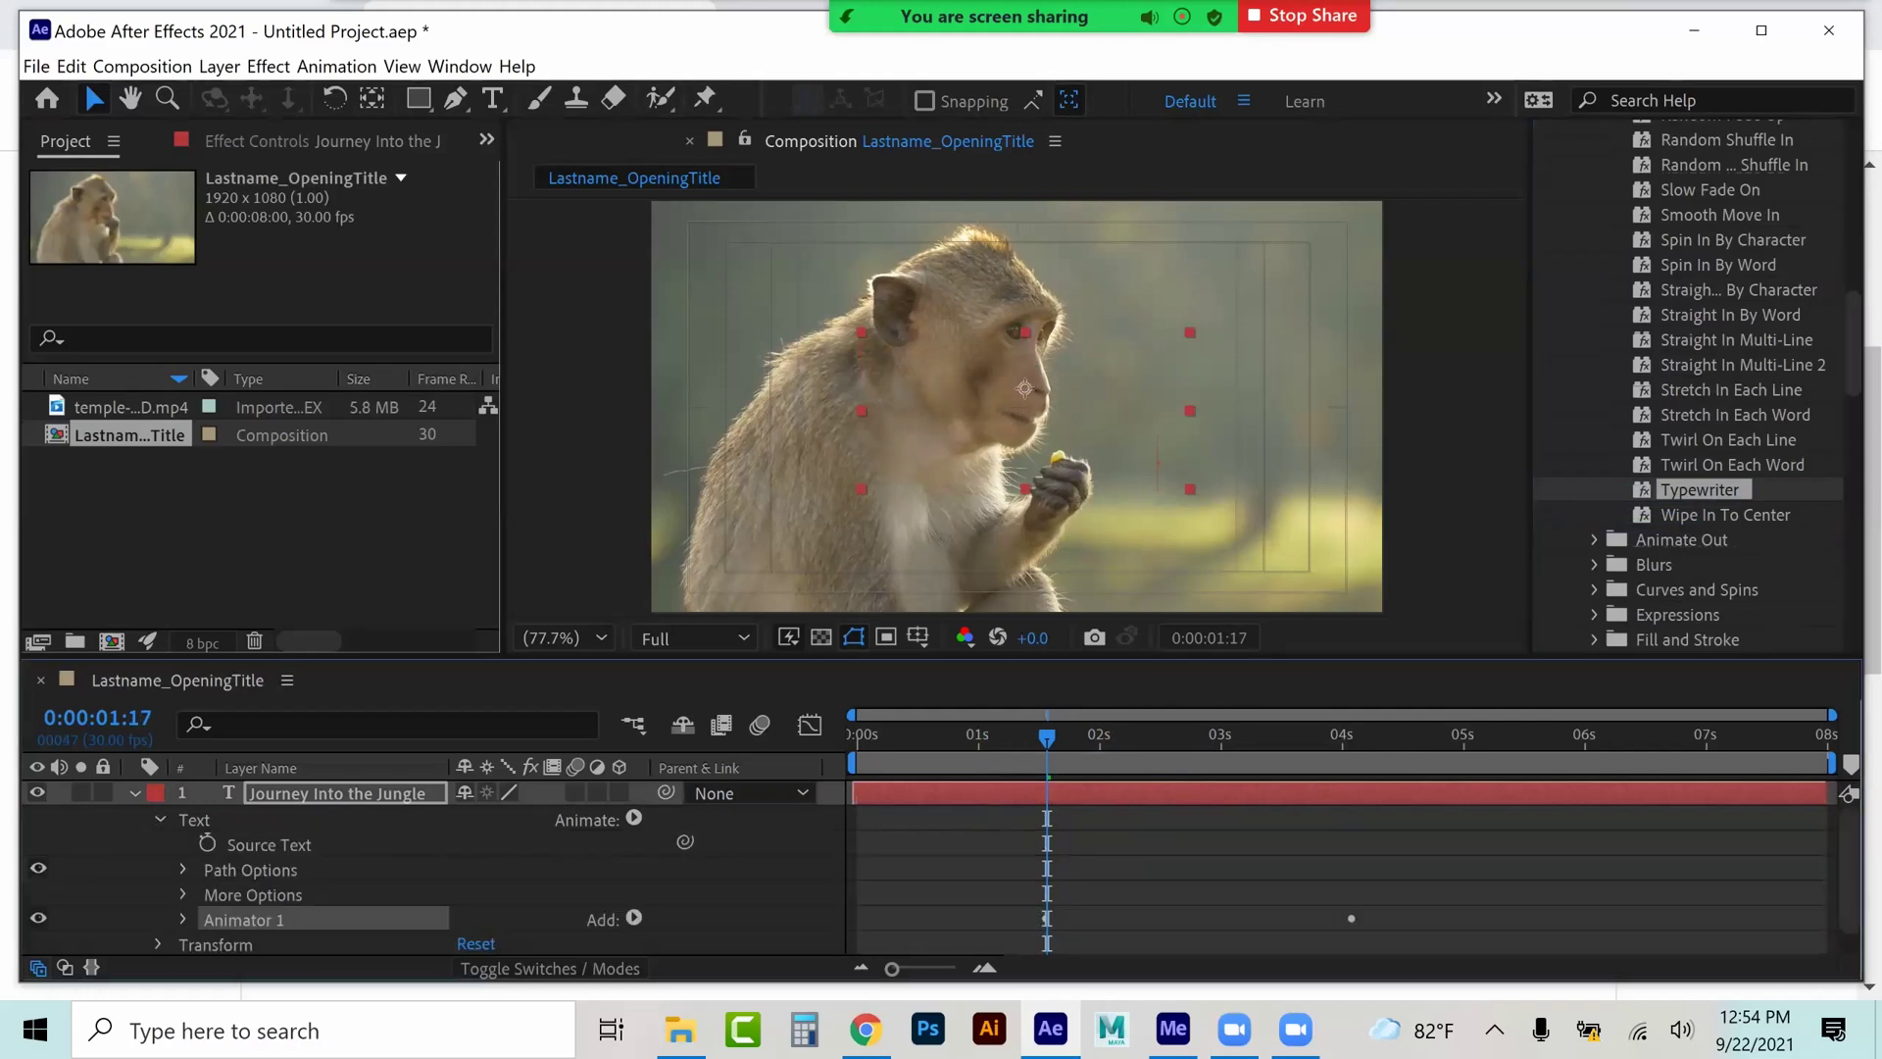
click(182, 918)
click(208, 917)
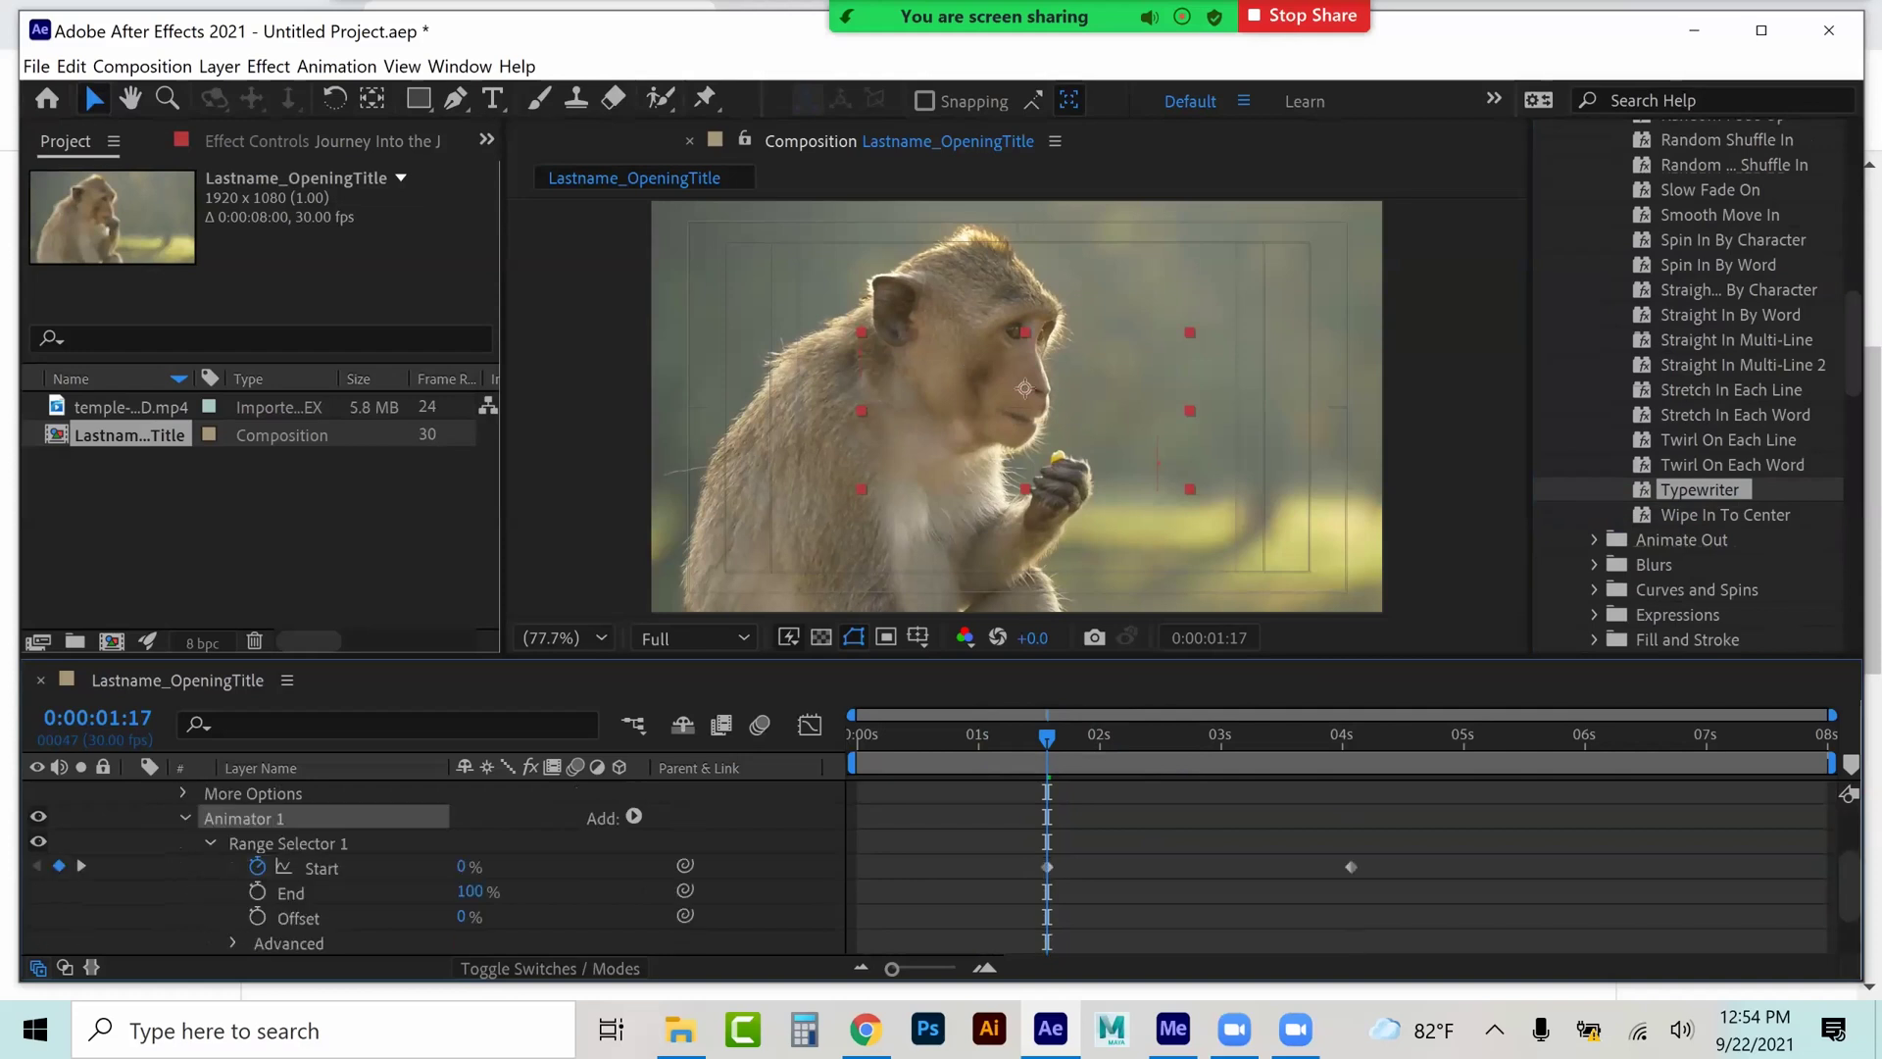
click(322, 868)
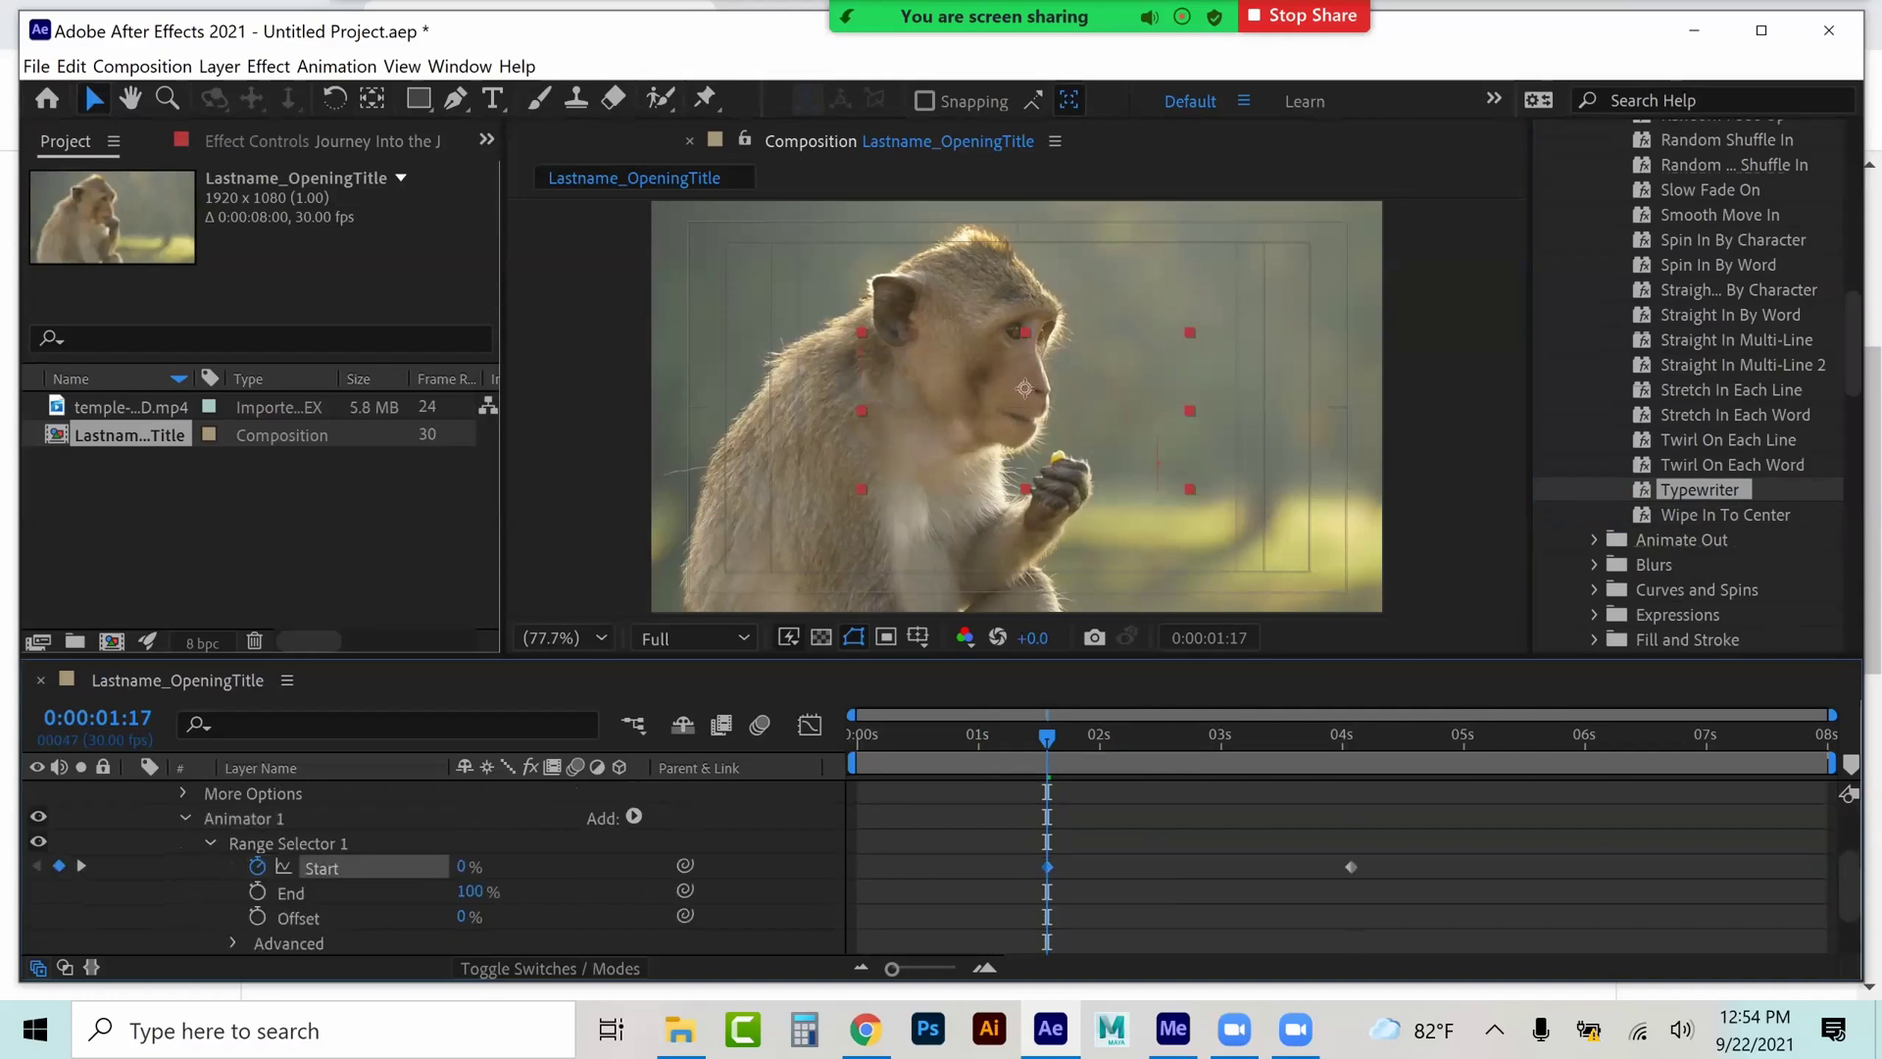
- Preview the typewriter animation and move the final Start keyframe earlier, to about 0:00:03:16
click(1350, 866)
key(space)
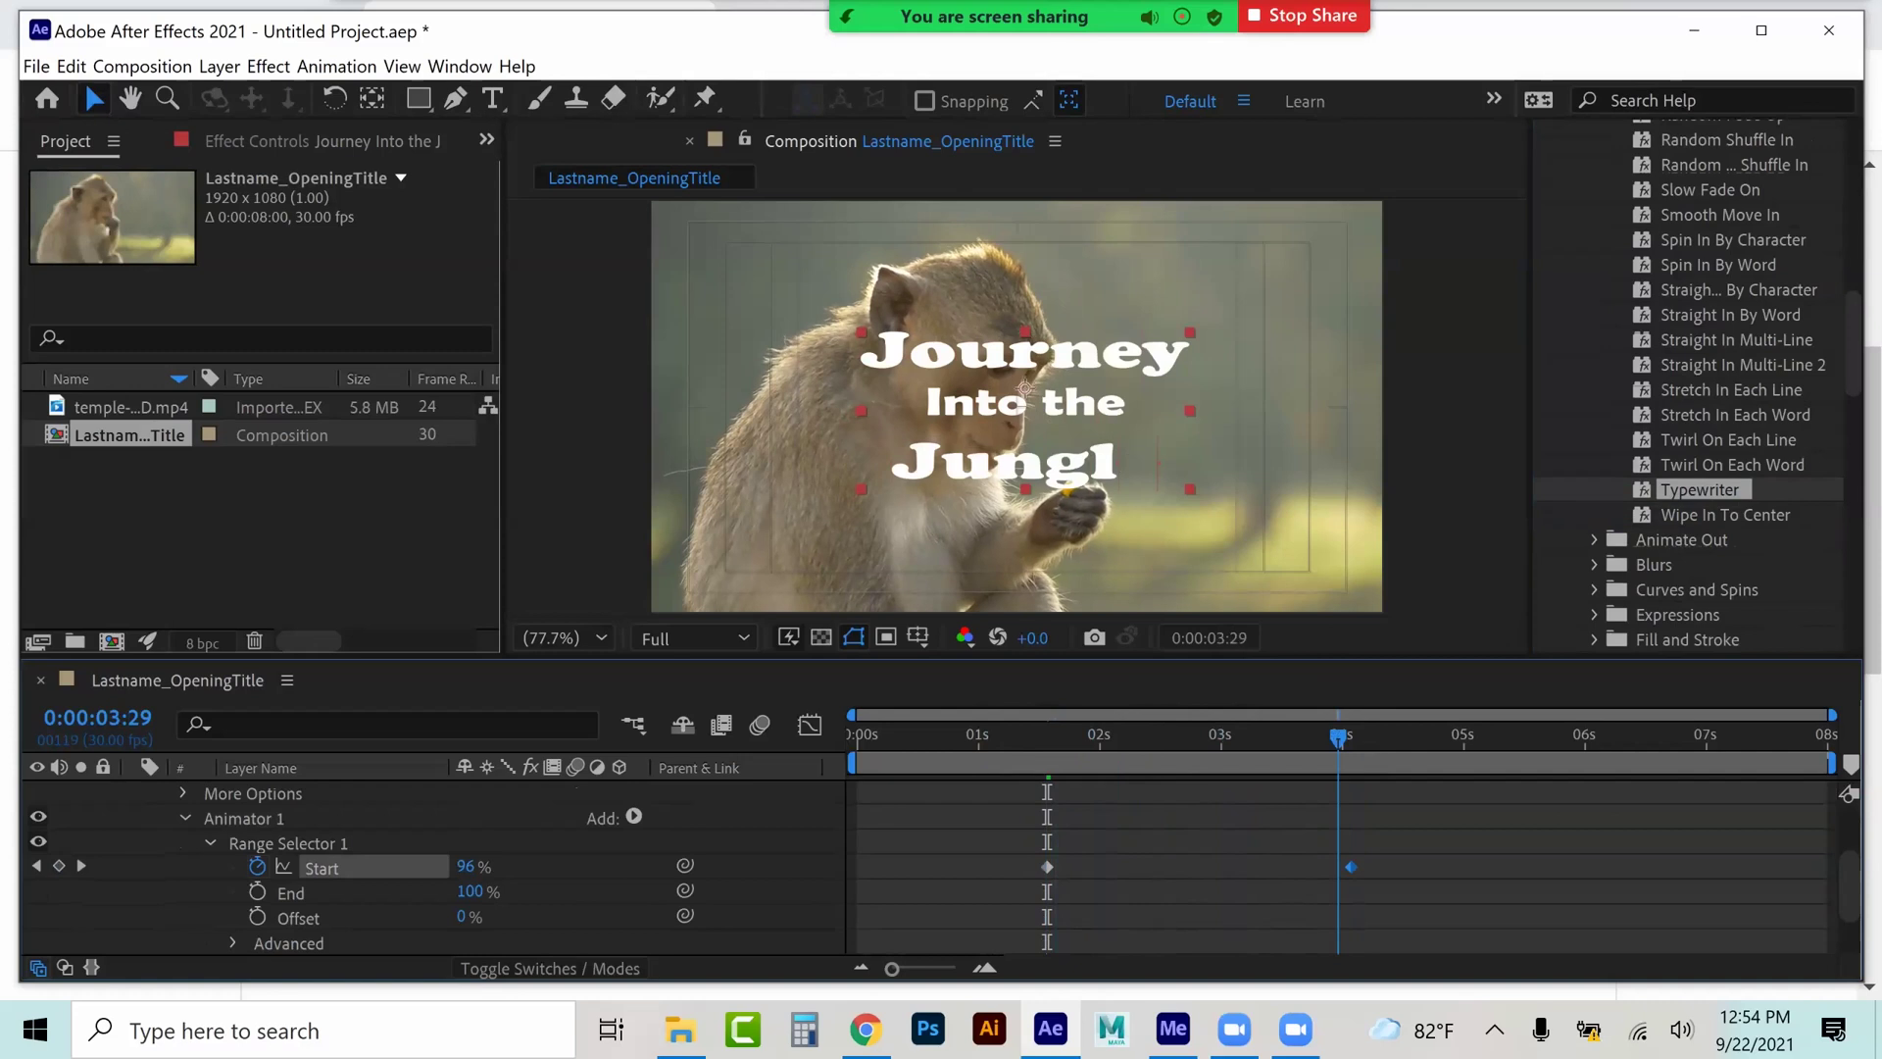
key(space)
drag(1351, 867, 1286, 867)
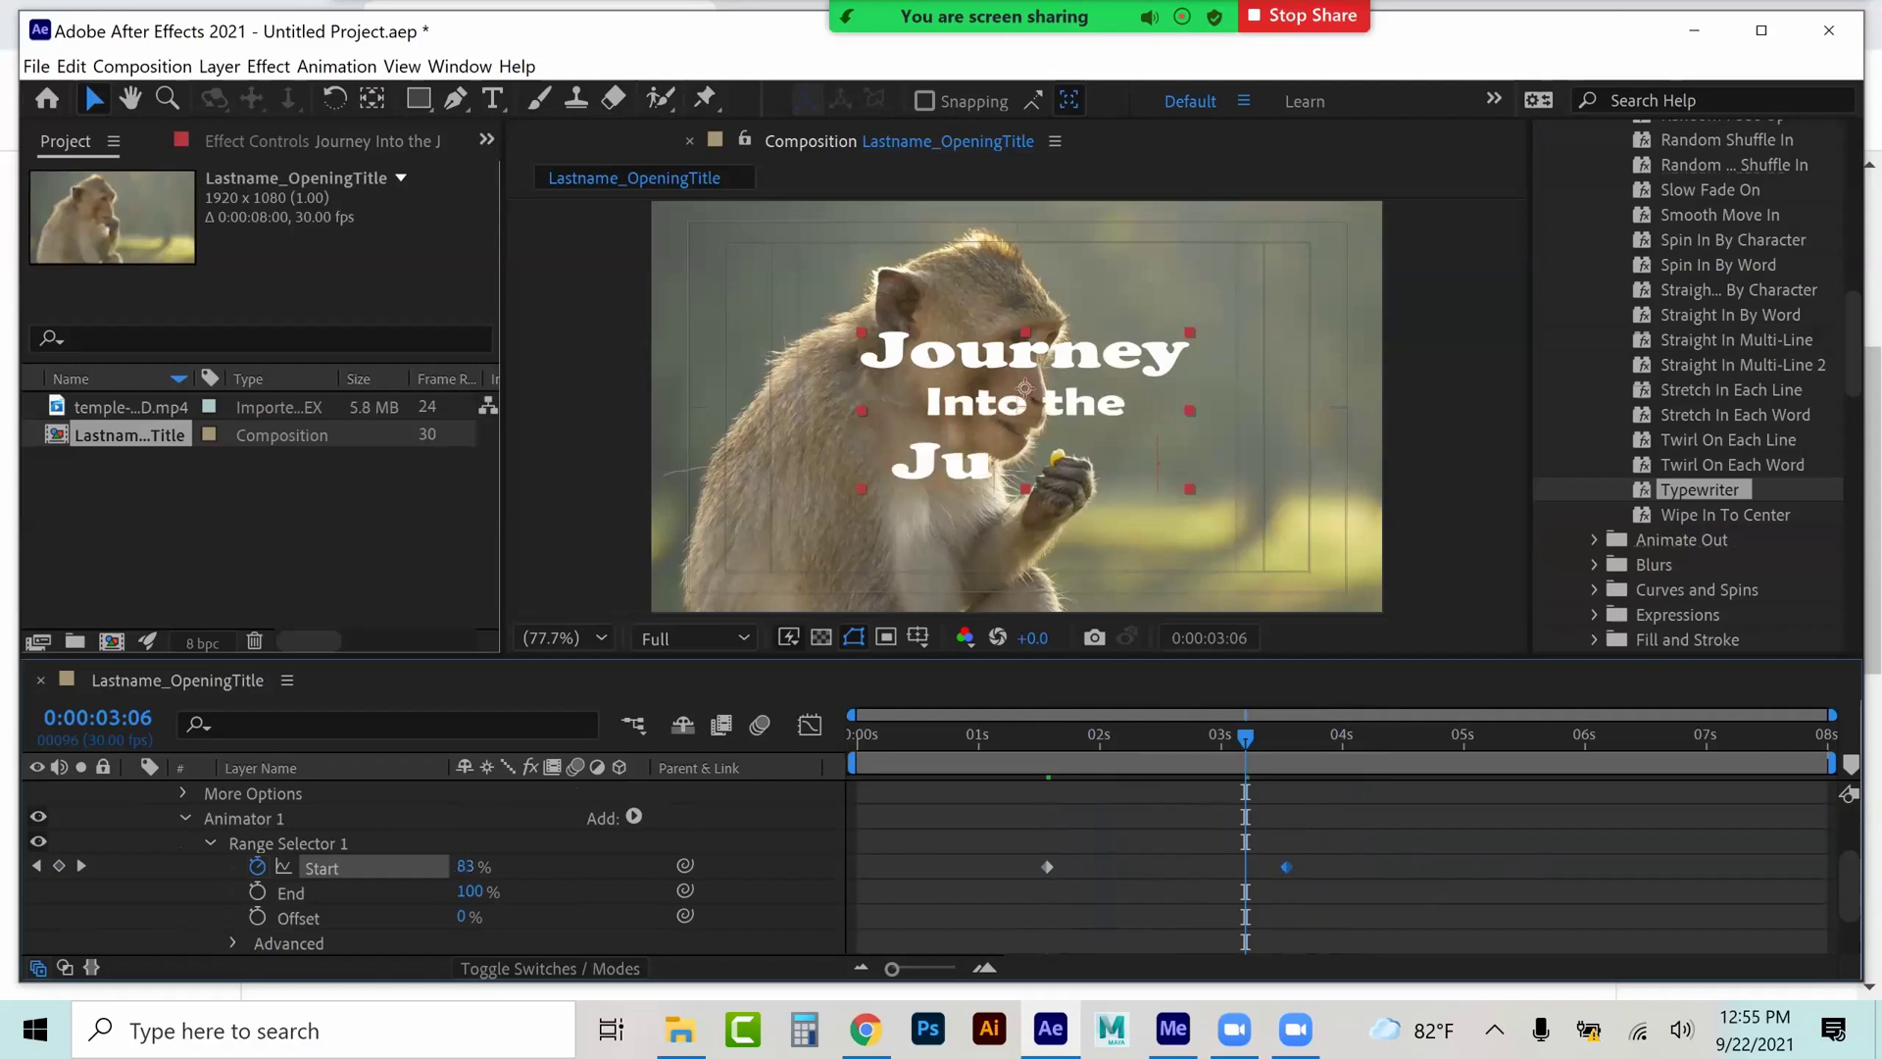
- Step through the frames to 0:00:02:08, where "Journey" is fully typed, and add a Start keyframe there
key(j)
key(Page_Down)
key(Page_Down)
key(Page_Down)
key(Page_Down)
key(Page_Down)
key(Page_Down)
key(Page_Down)
key(Page_Down)
key(Page_Down)
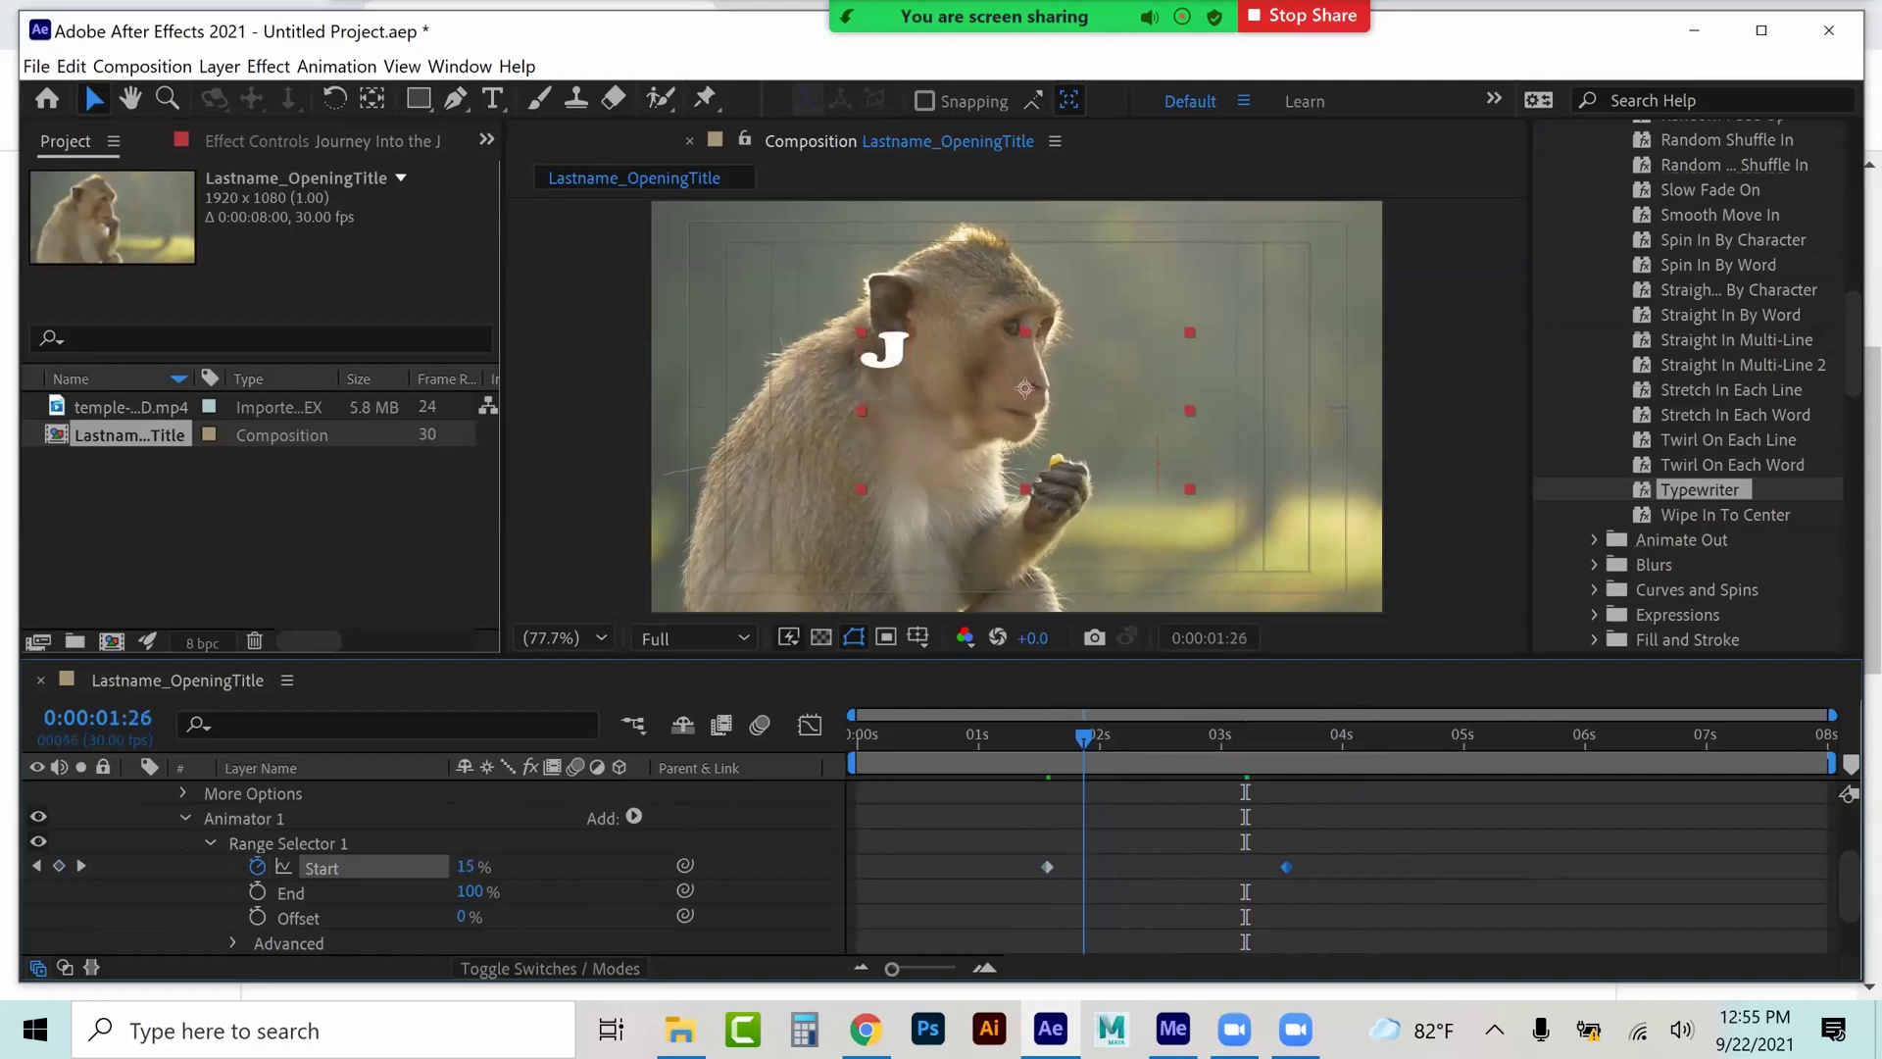
key(Page_Down)
key(Page_Down)
key(Page_Down)
key(Page_Down)
key(Page_Down)
key(Page_Down)
key(Page_Down)
key(Page_Down)
key(Page_Down)
key(Page_Down)
key(Page_Down)
key(Page_Down)
key(Page_Down)
key(Page_Down)
key(Page_Up)
key(Page_Up)
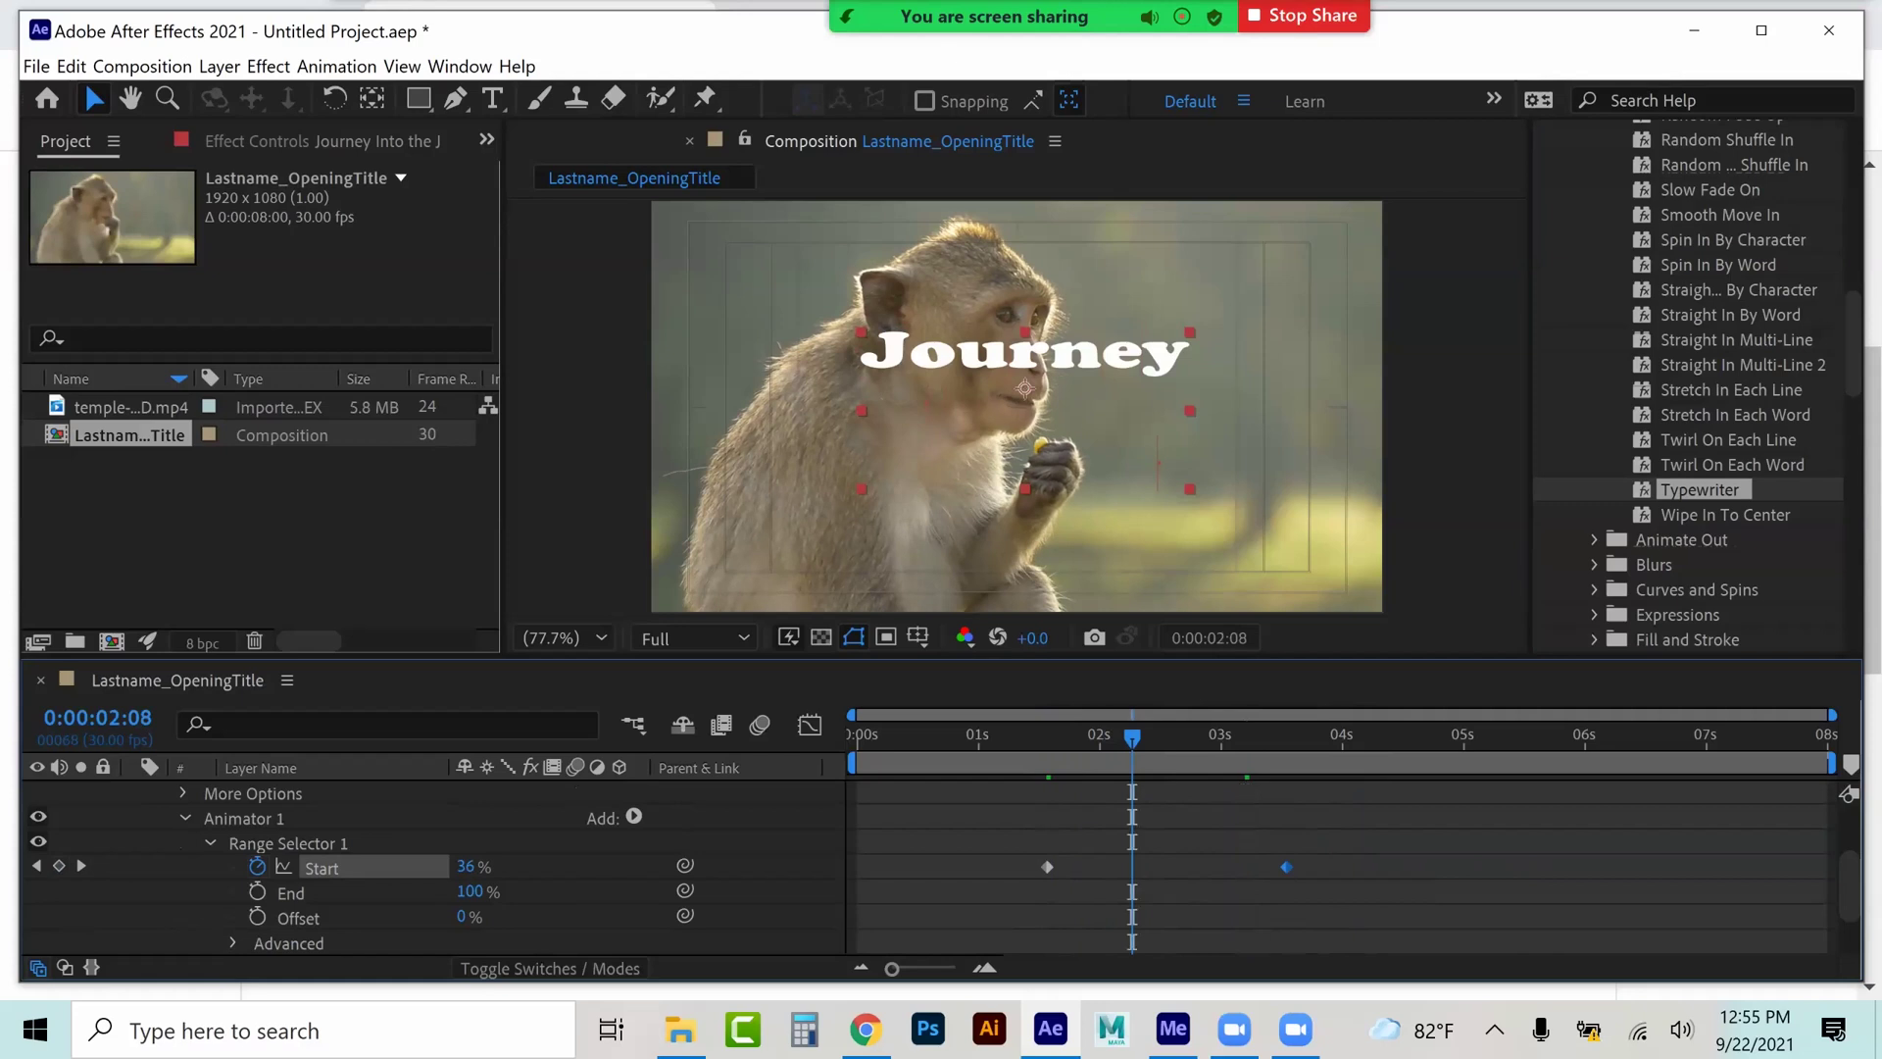
click(59, 865)
- Advance nine frames to 0:00:02:17 and set the range selector's Start to 36%
key(Page_Down)
key(Page_Down)
key(Page_Down)
key(Page_Down)
key(Page_Down)
key(Page_Down)
key(Page_Down)
key(Page_Down)
key(Page_Down)
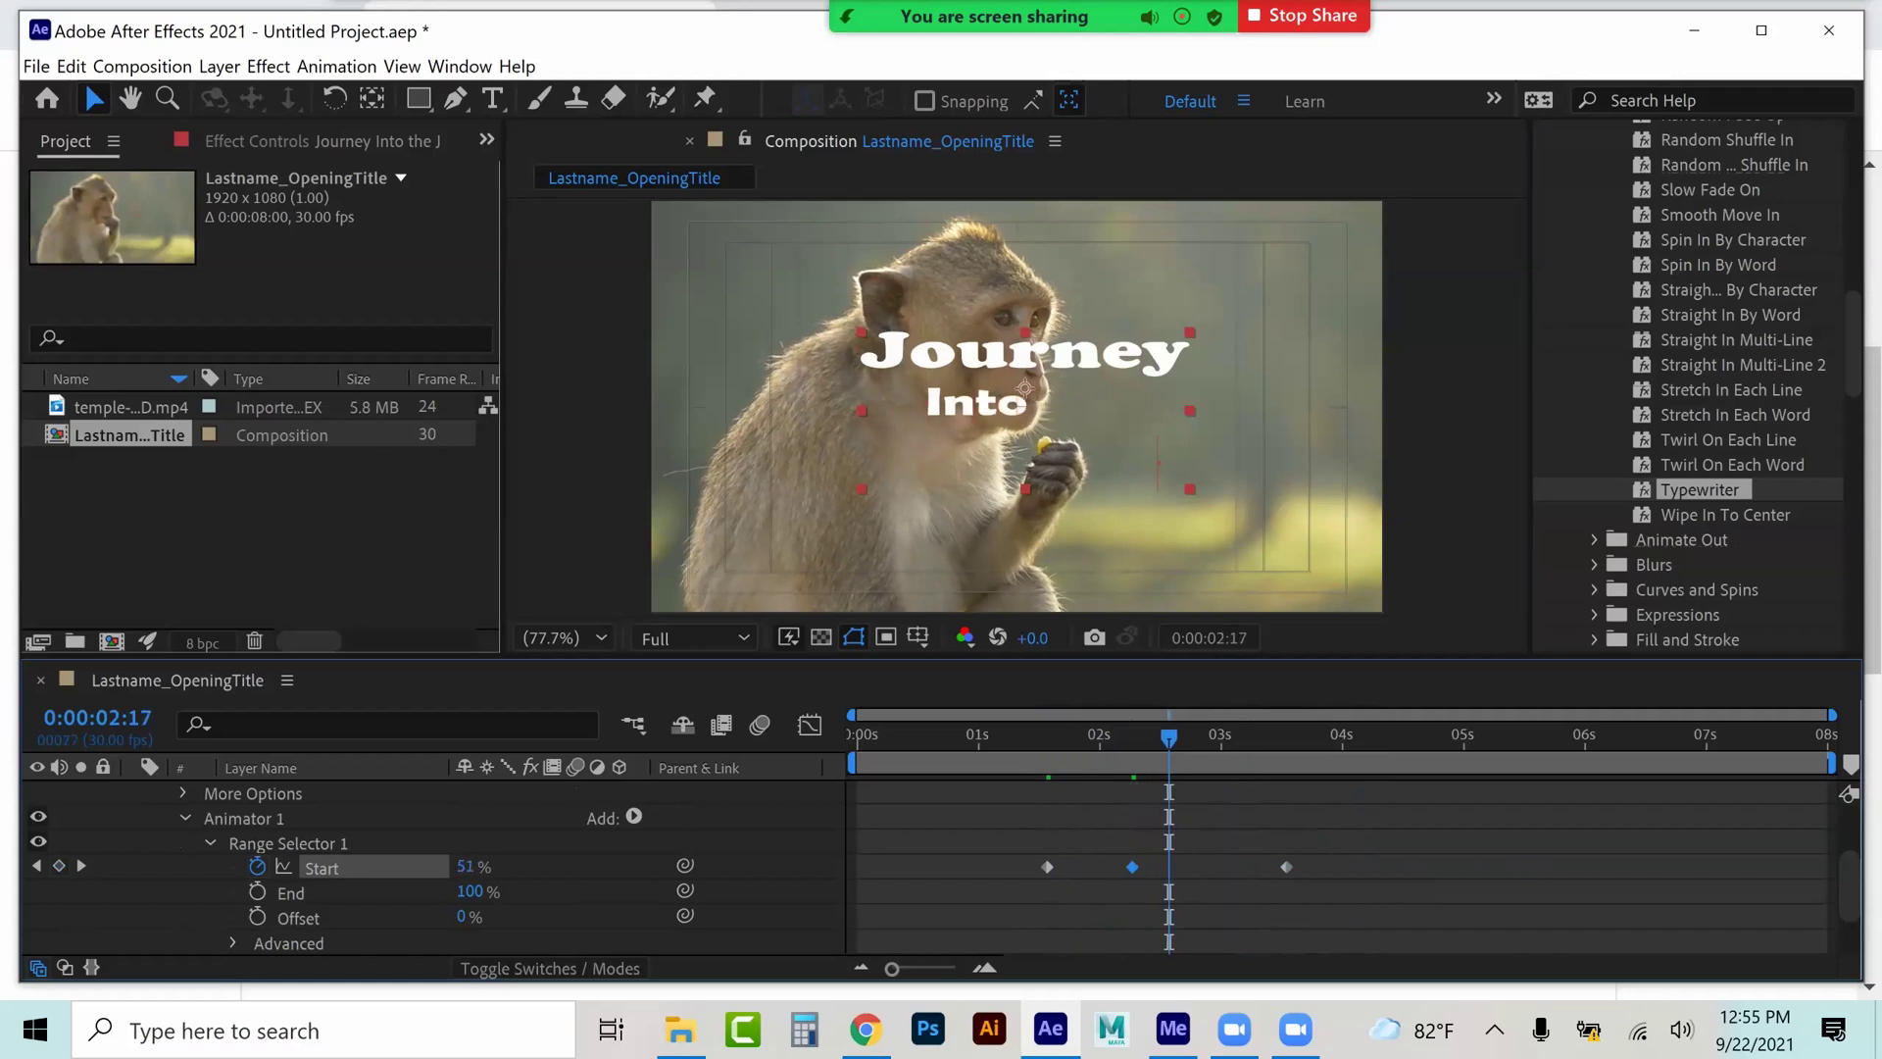
click(465, 867)
text(36)
key(Return)
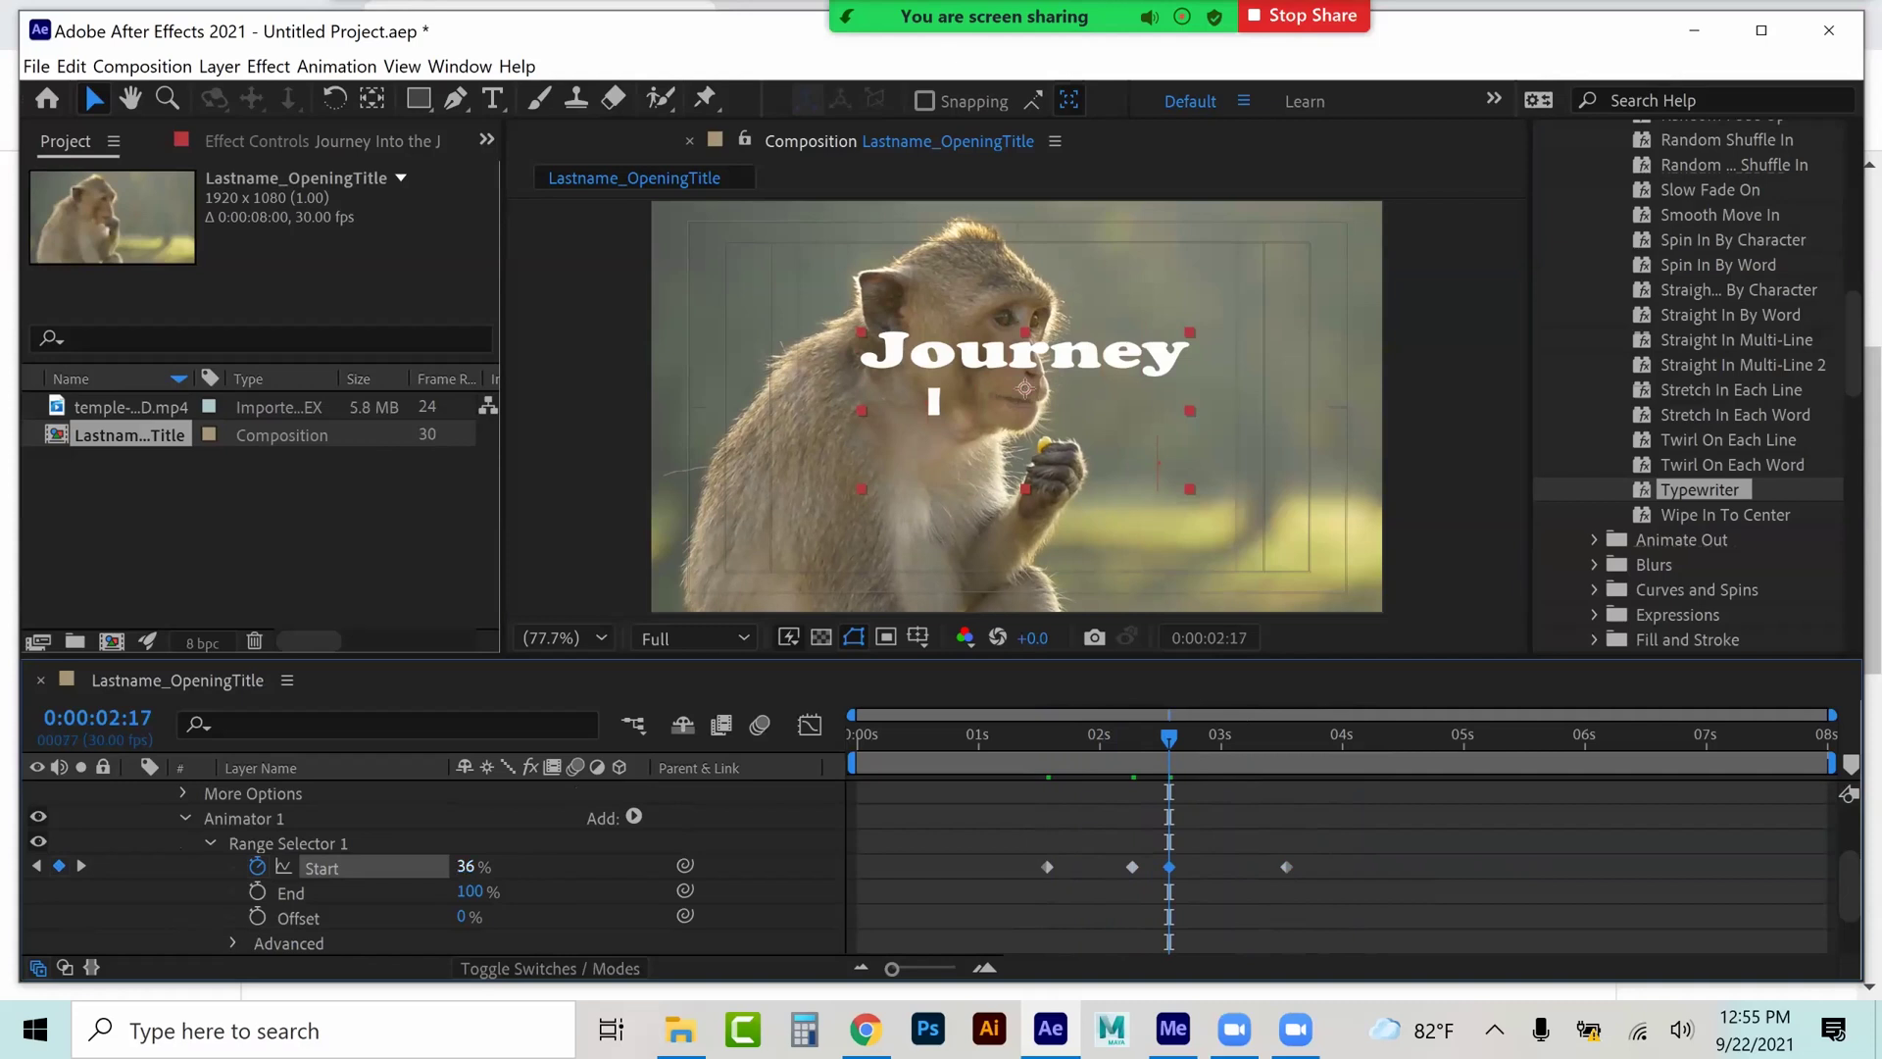
- Set Start to 35% on both the 0:00:02:08 and 0:00:02:17 keyframes so the typing pauses after "Journey"
click(38, 867)
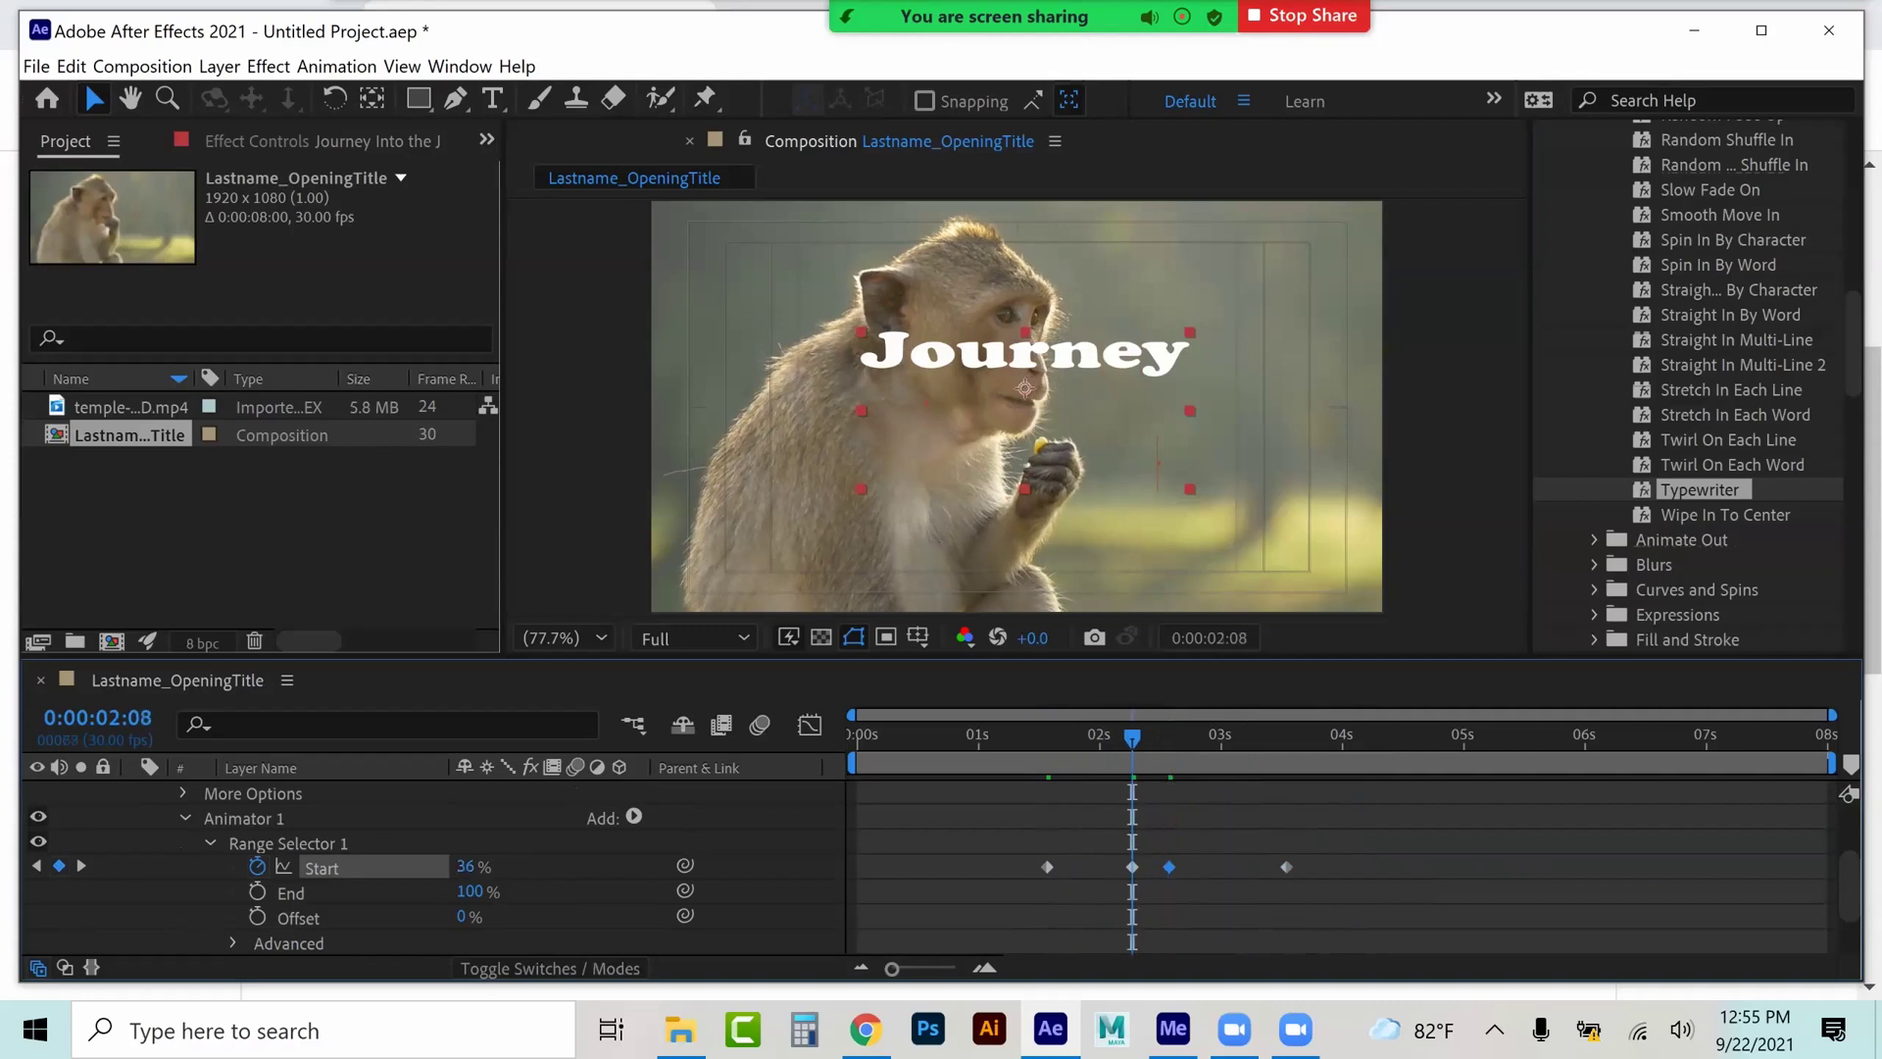
click(465, 866)
text(35)
key(Return)
key(k)
click(466, 866)
text(38)
click(467, 866)
text(35)
key(Return)
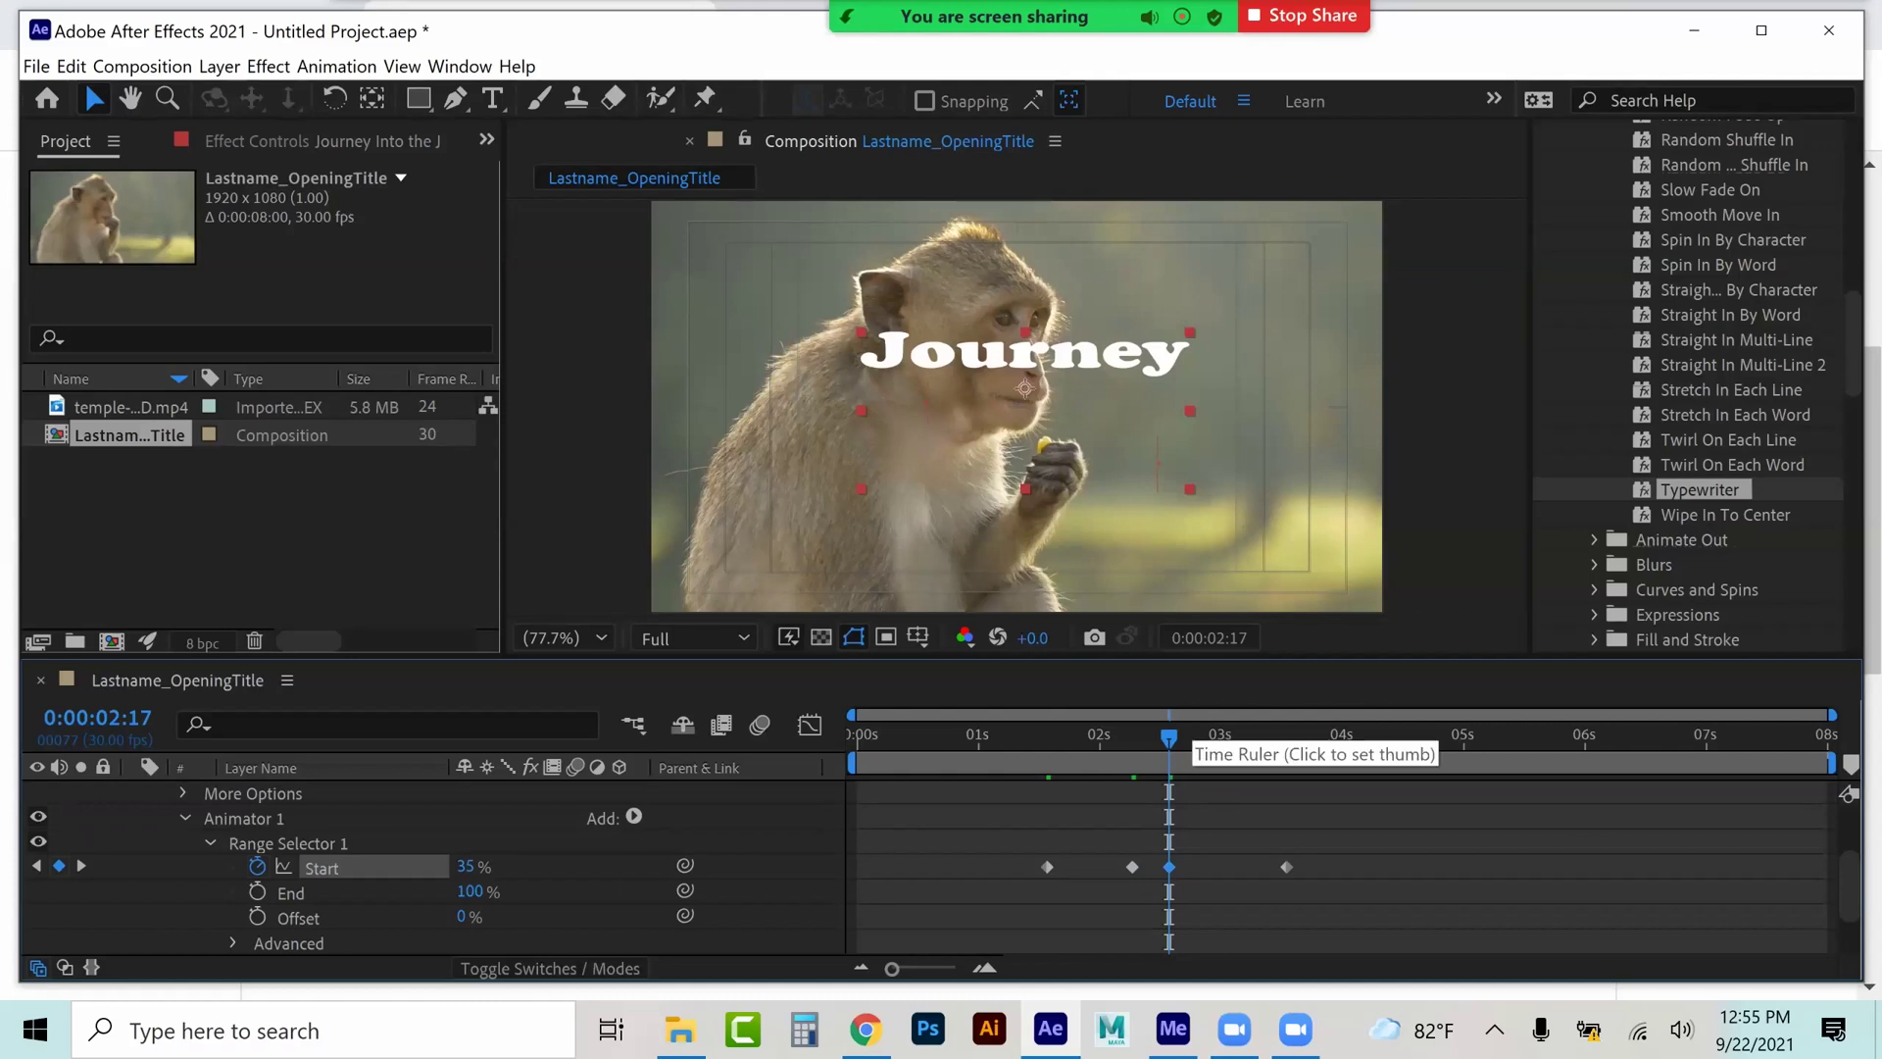
- Hold the typing after "Into the" with a Start keyframe at 0:00:03:04 and a 73% Start keyframe at 0:00:03:12
drag(1169, 737, 1237, 737)
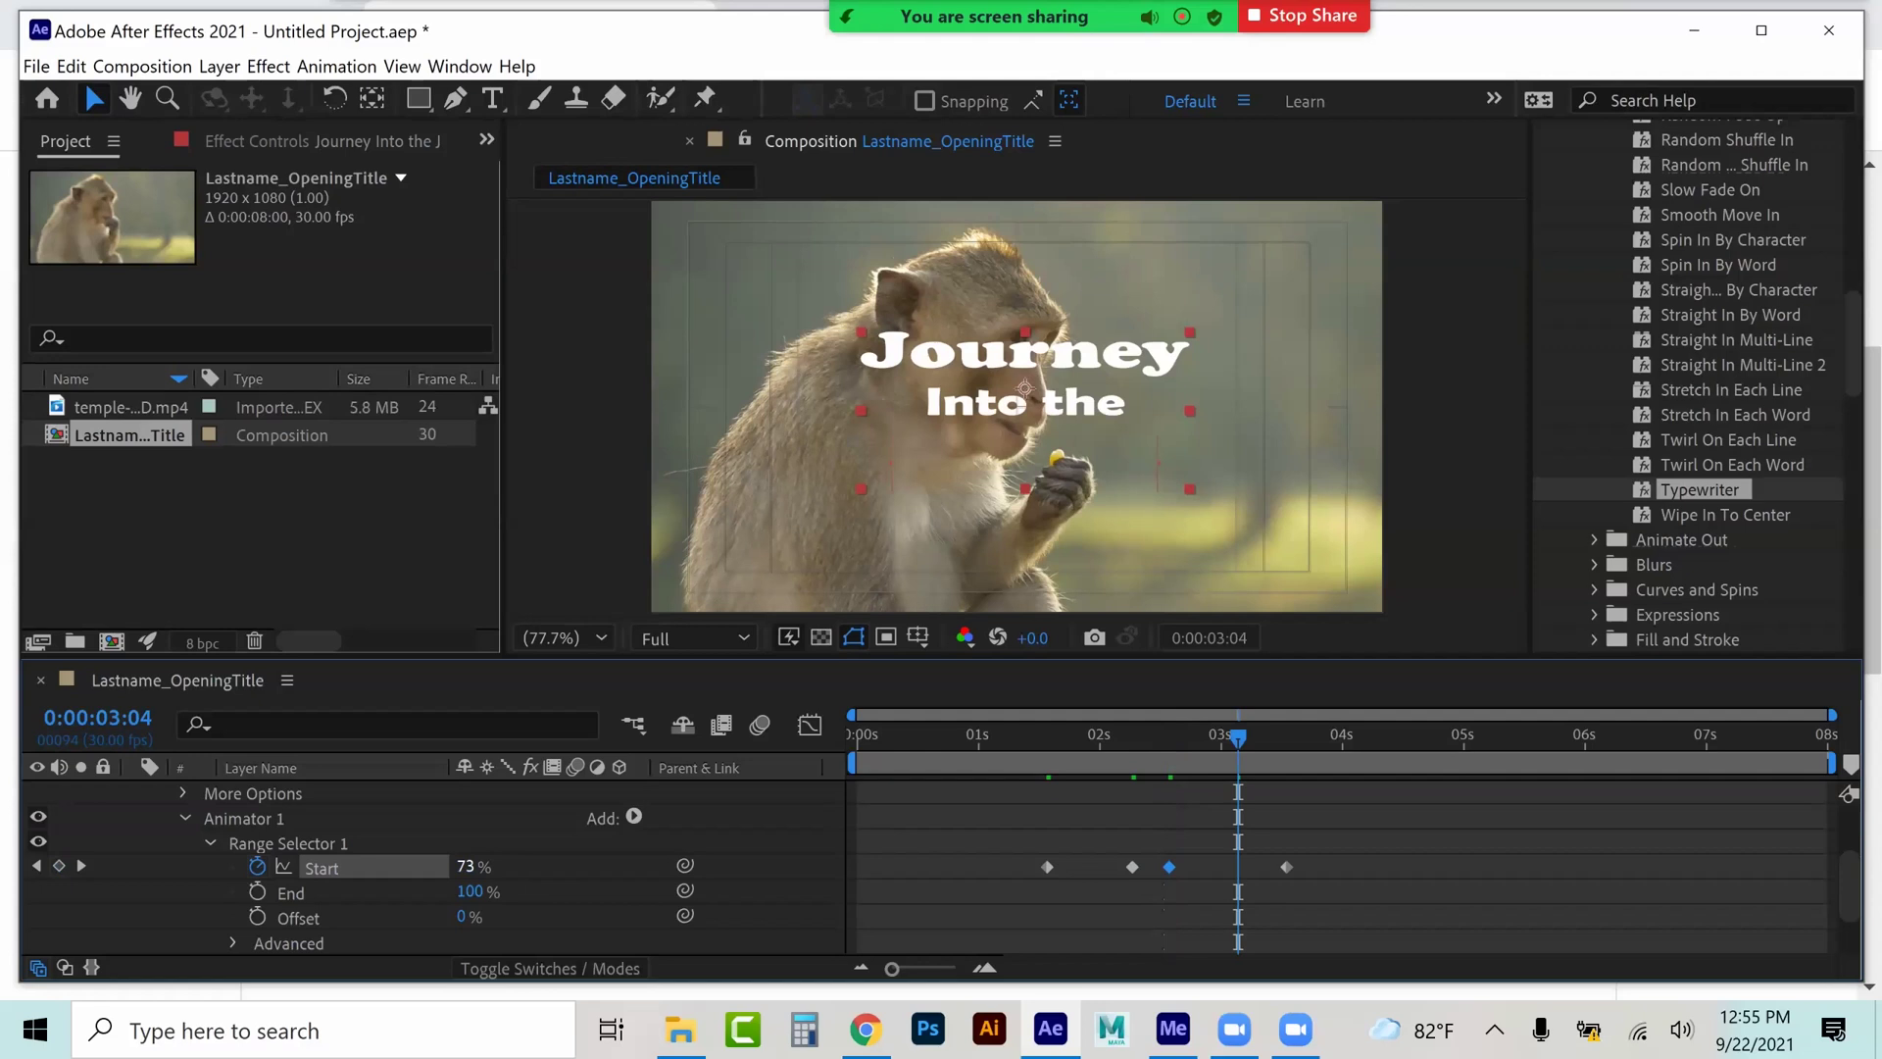
click(59, 866)
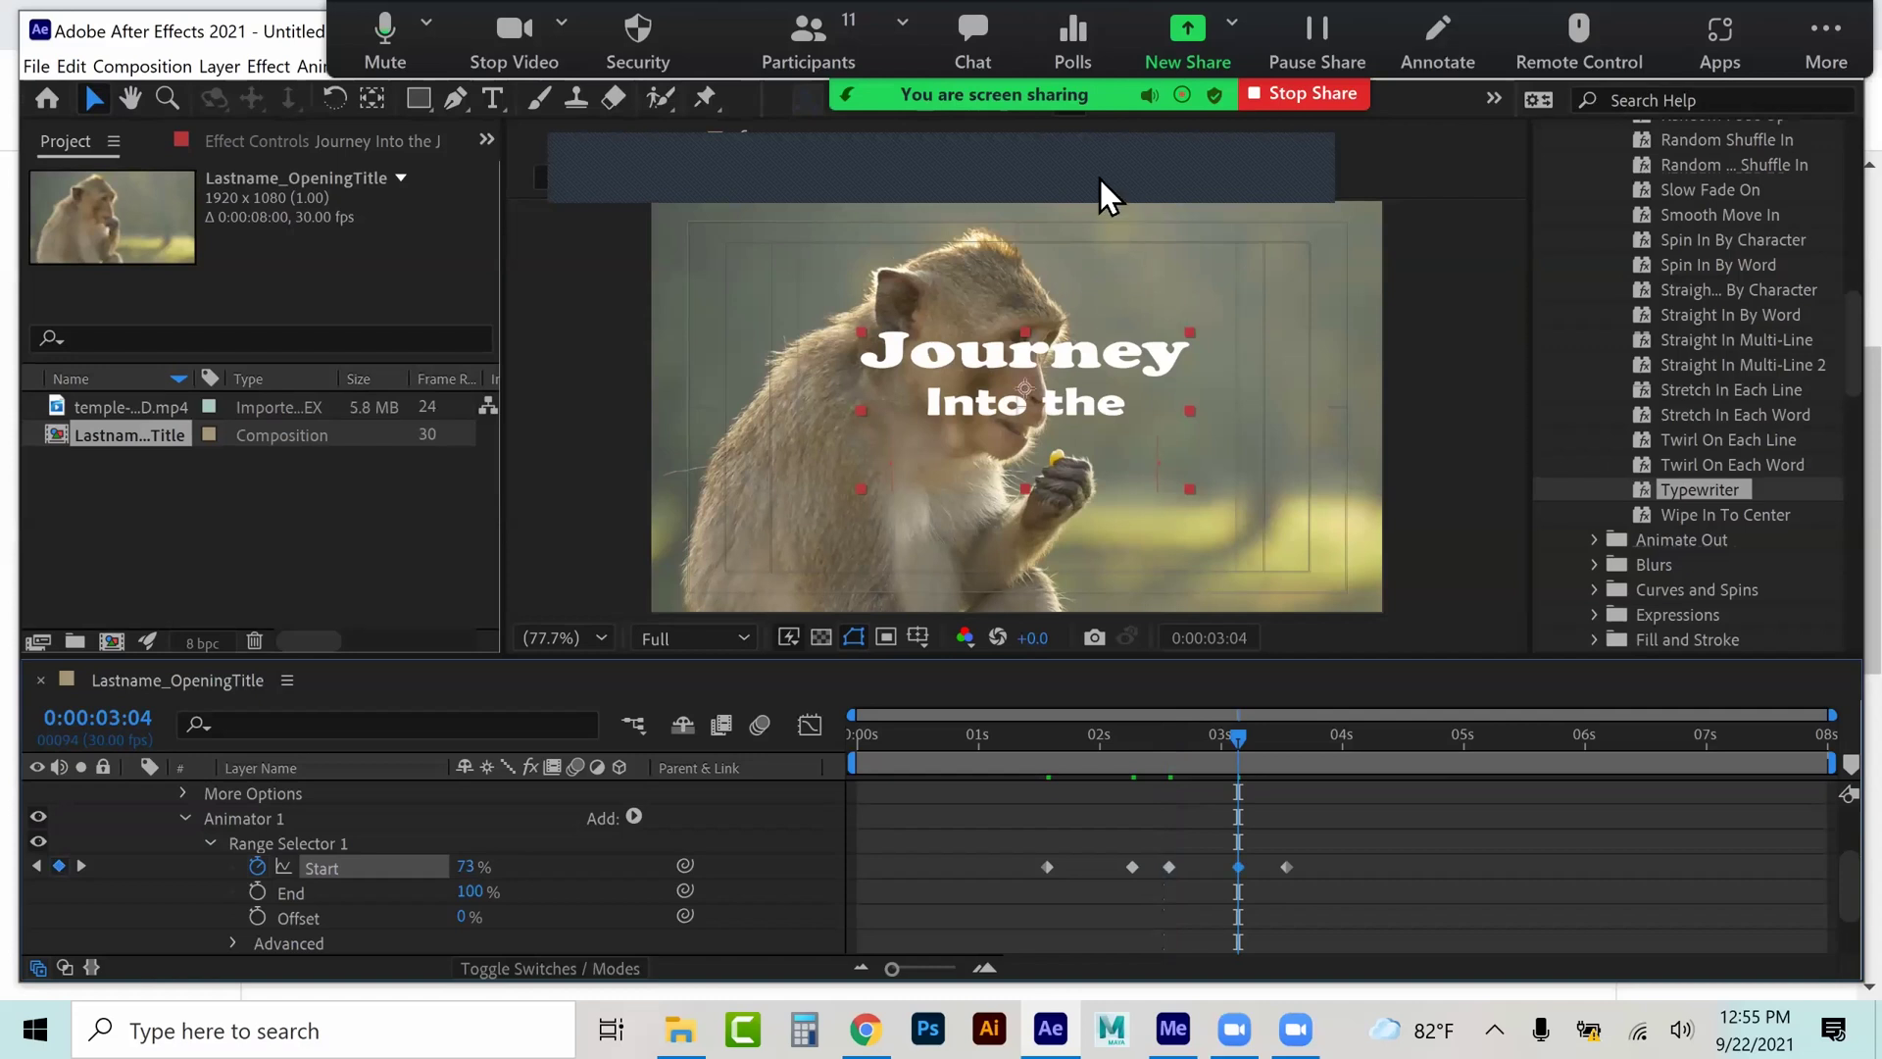
key(space)
drag(469, 867, 459, 867)
click(487, 867)
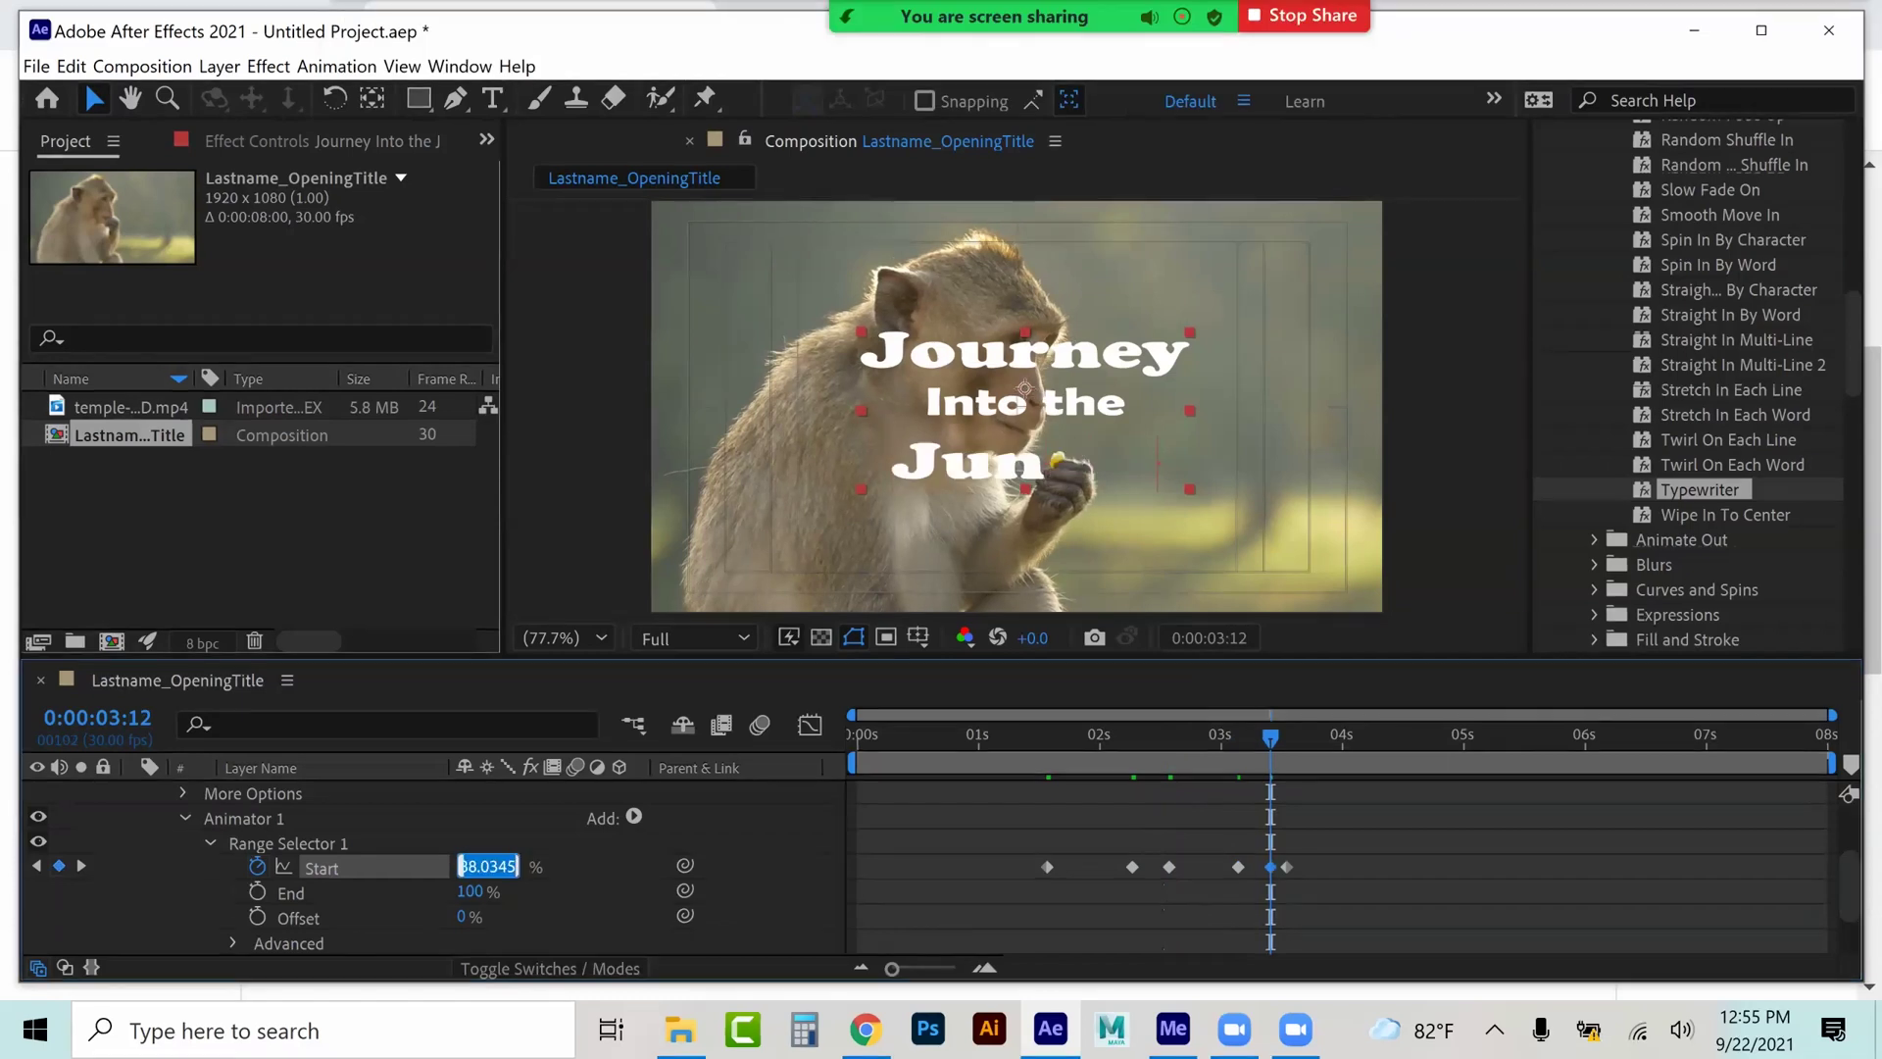
text(73)
key(Return)
- Move the final Start keyframe to about 0:00:04:03 and preview the title animation from 0:00:01:08
drag(1287, 867, 1354, 866)
key(space)
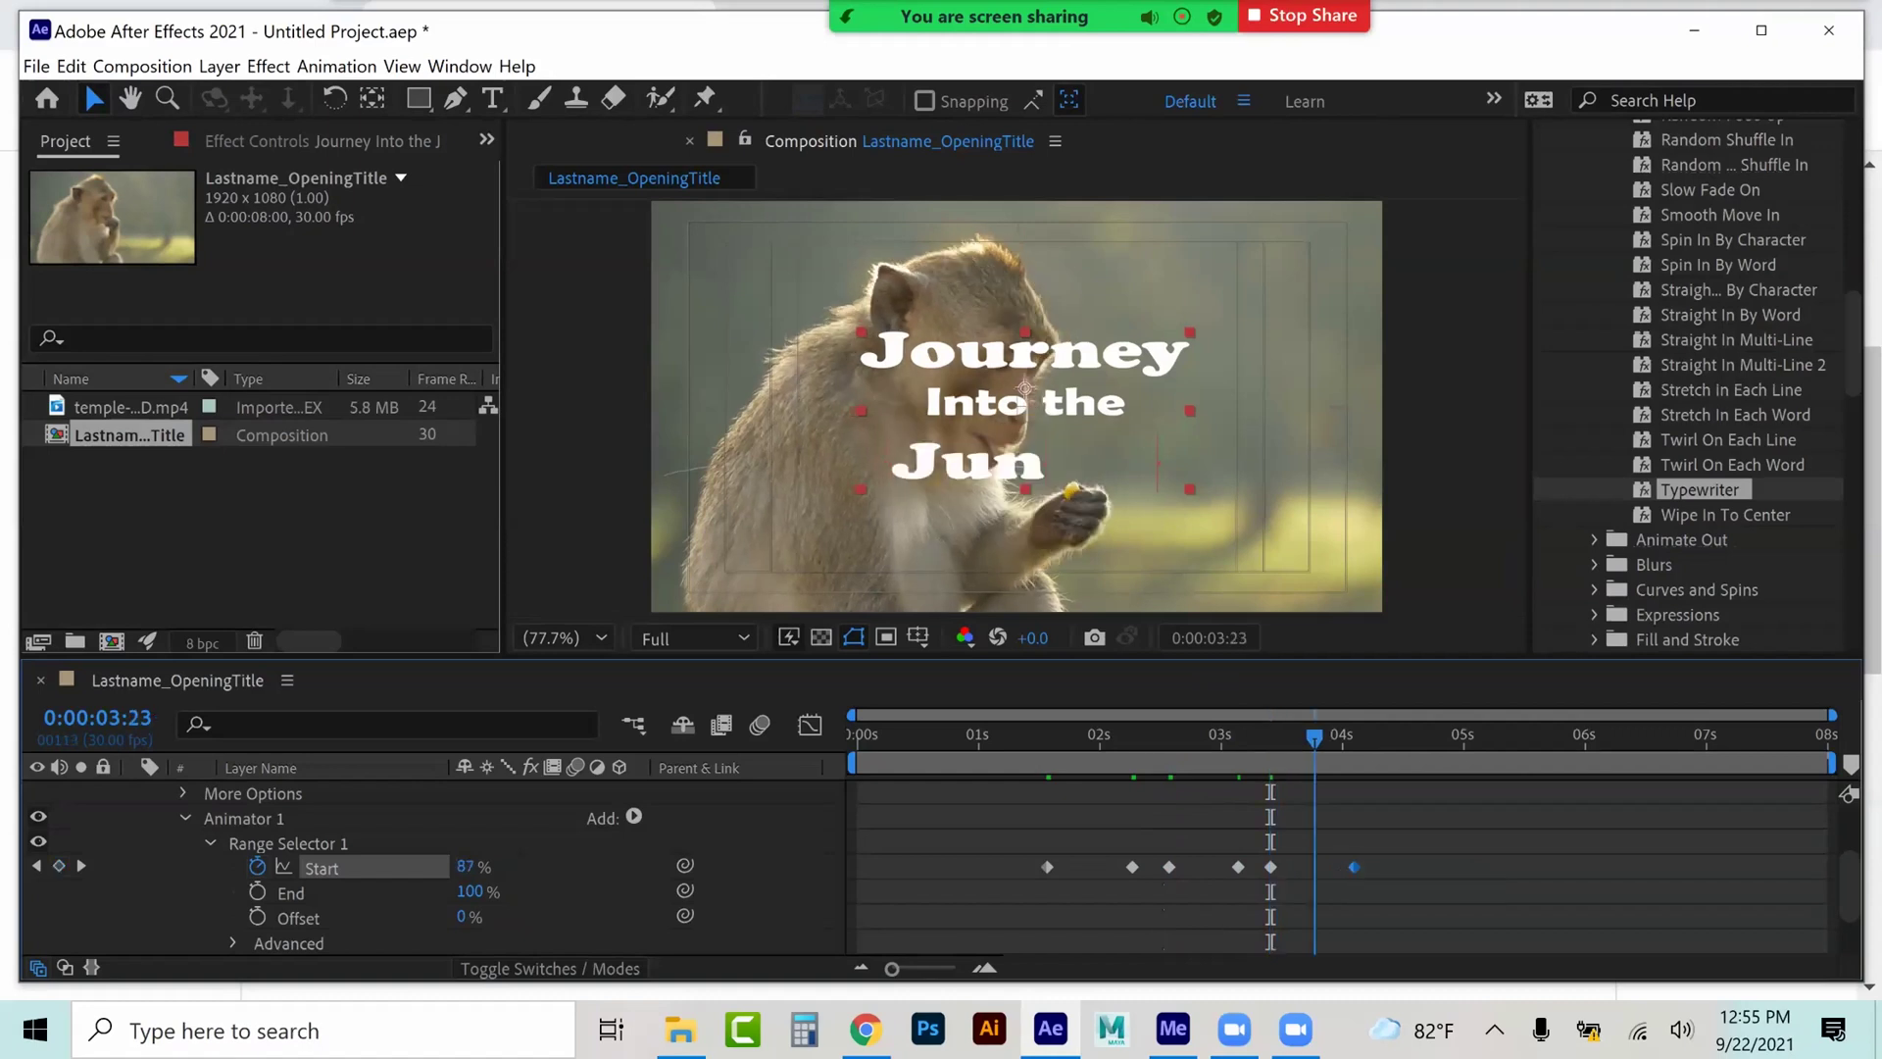
drag(1366, 737, 1011, 737)
key(space)
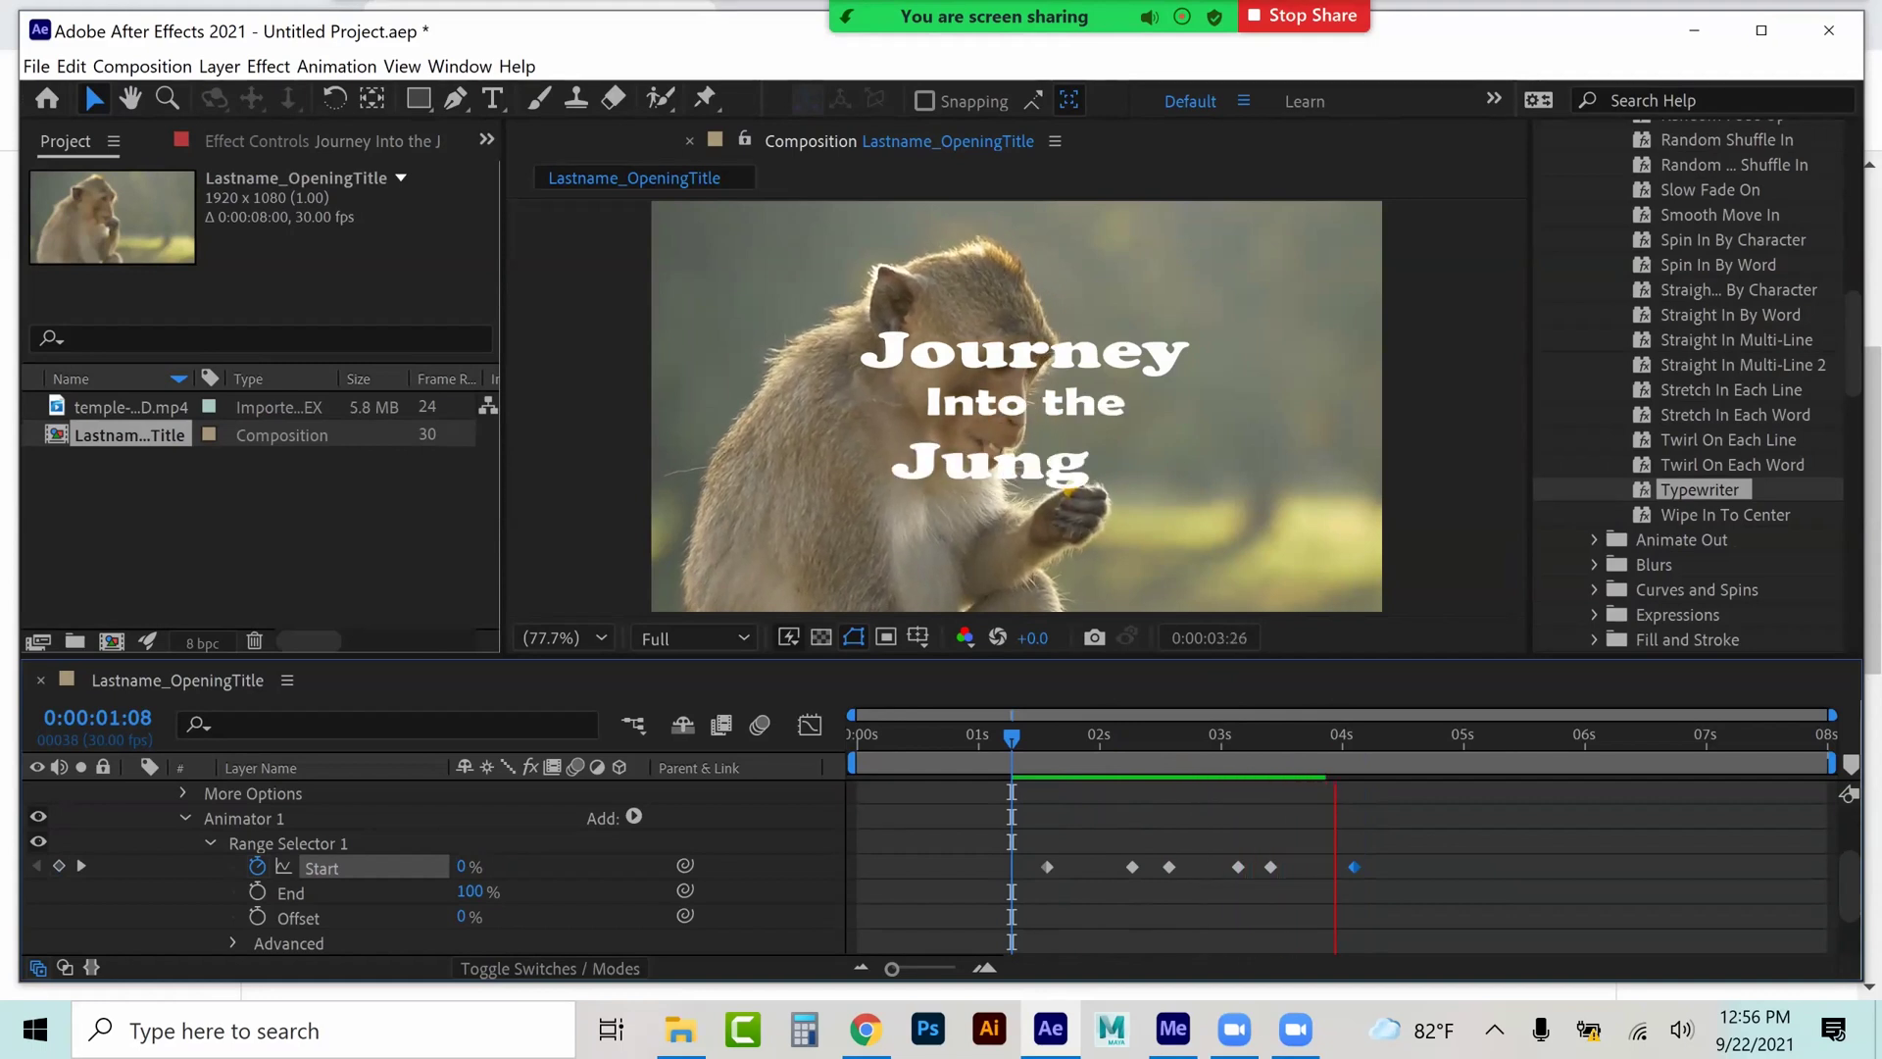
key(space)
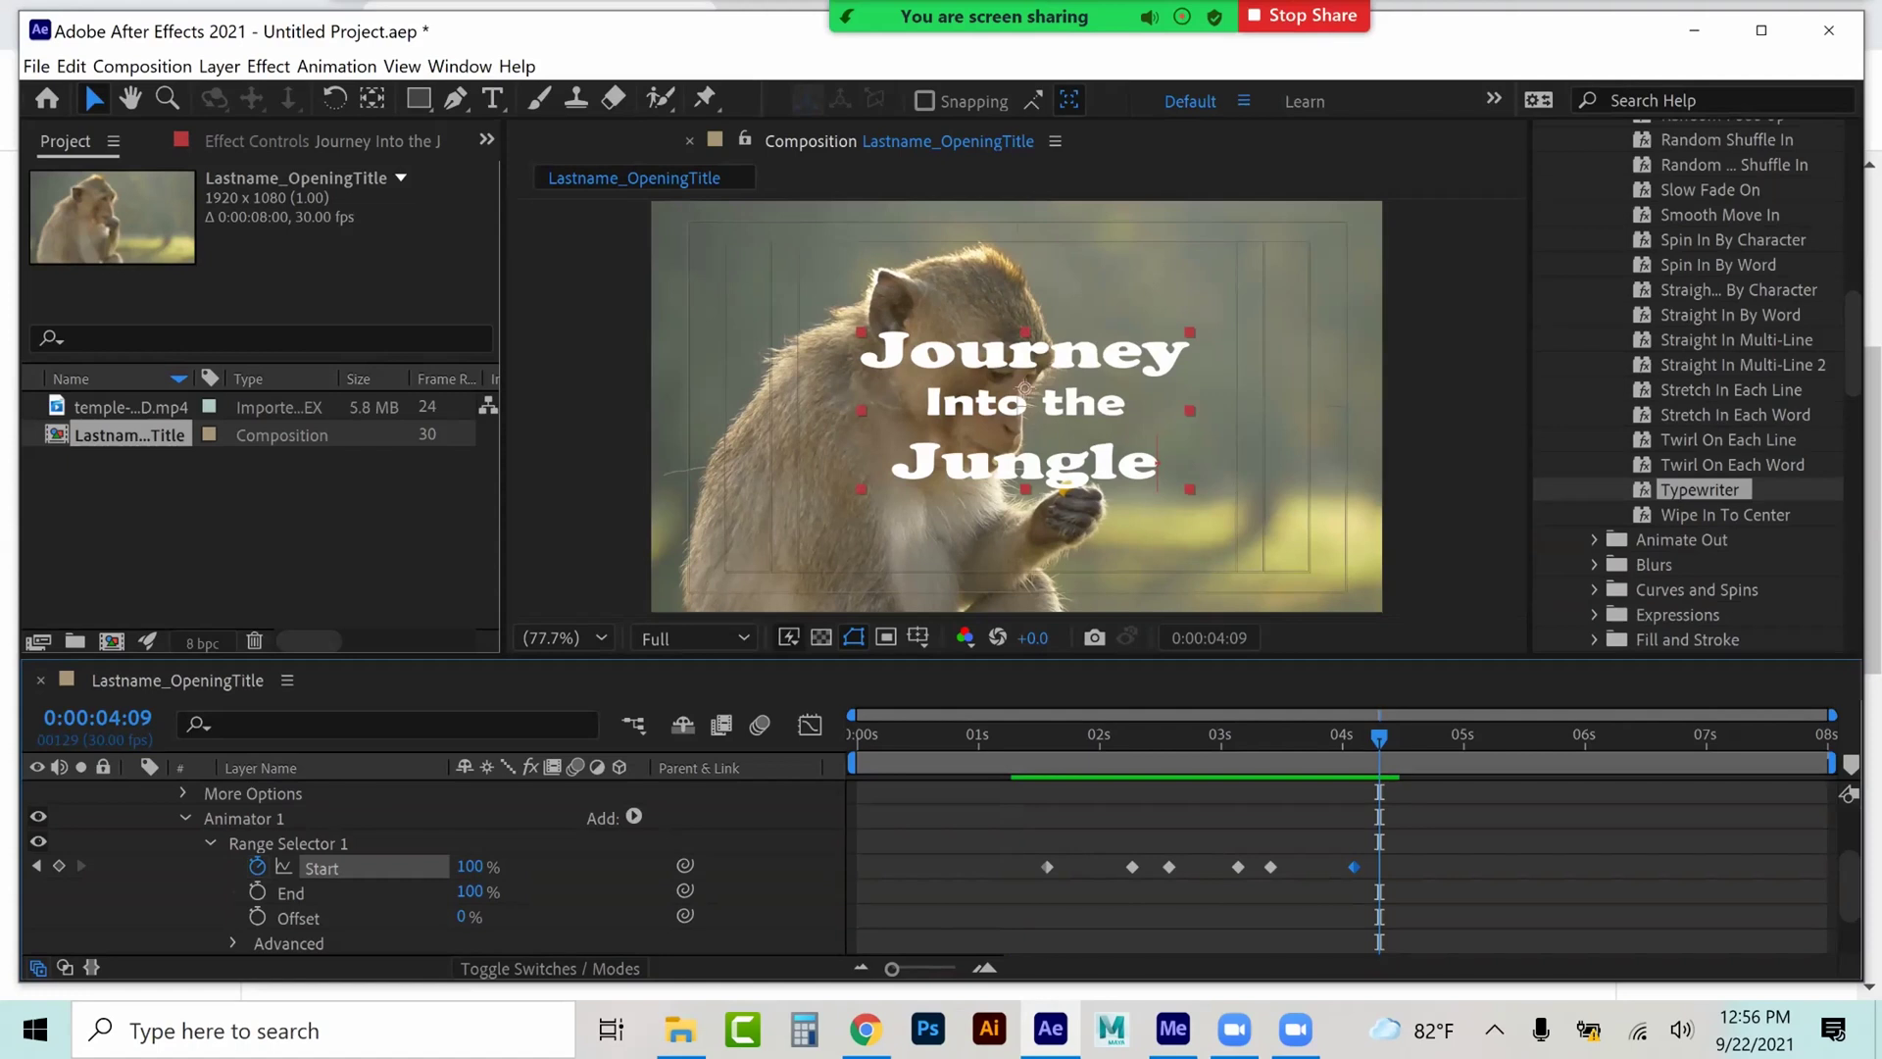
- Collapse the Animate In preset folder
scroll(1686, 392, up, 10)
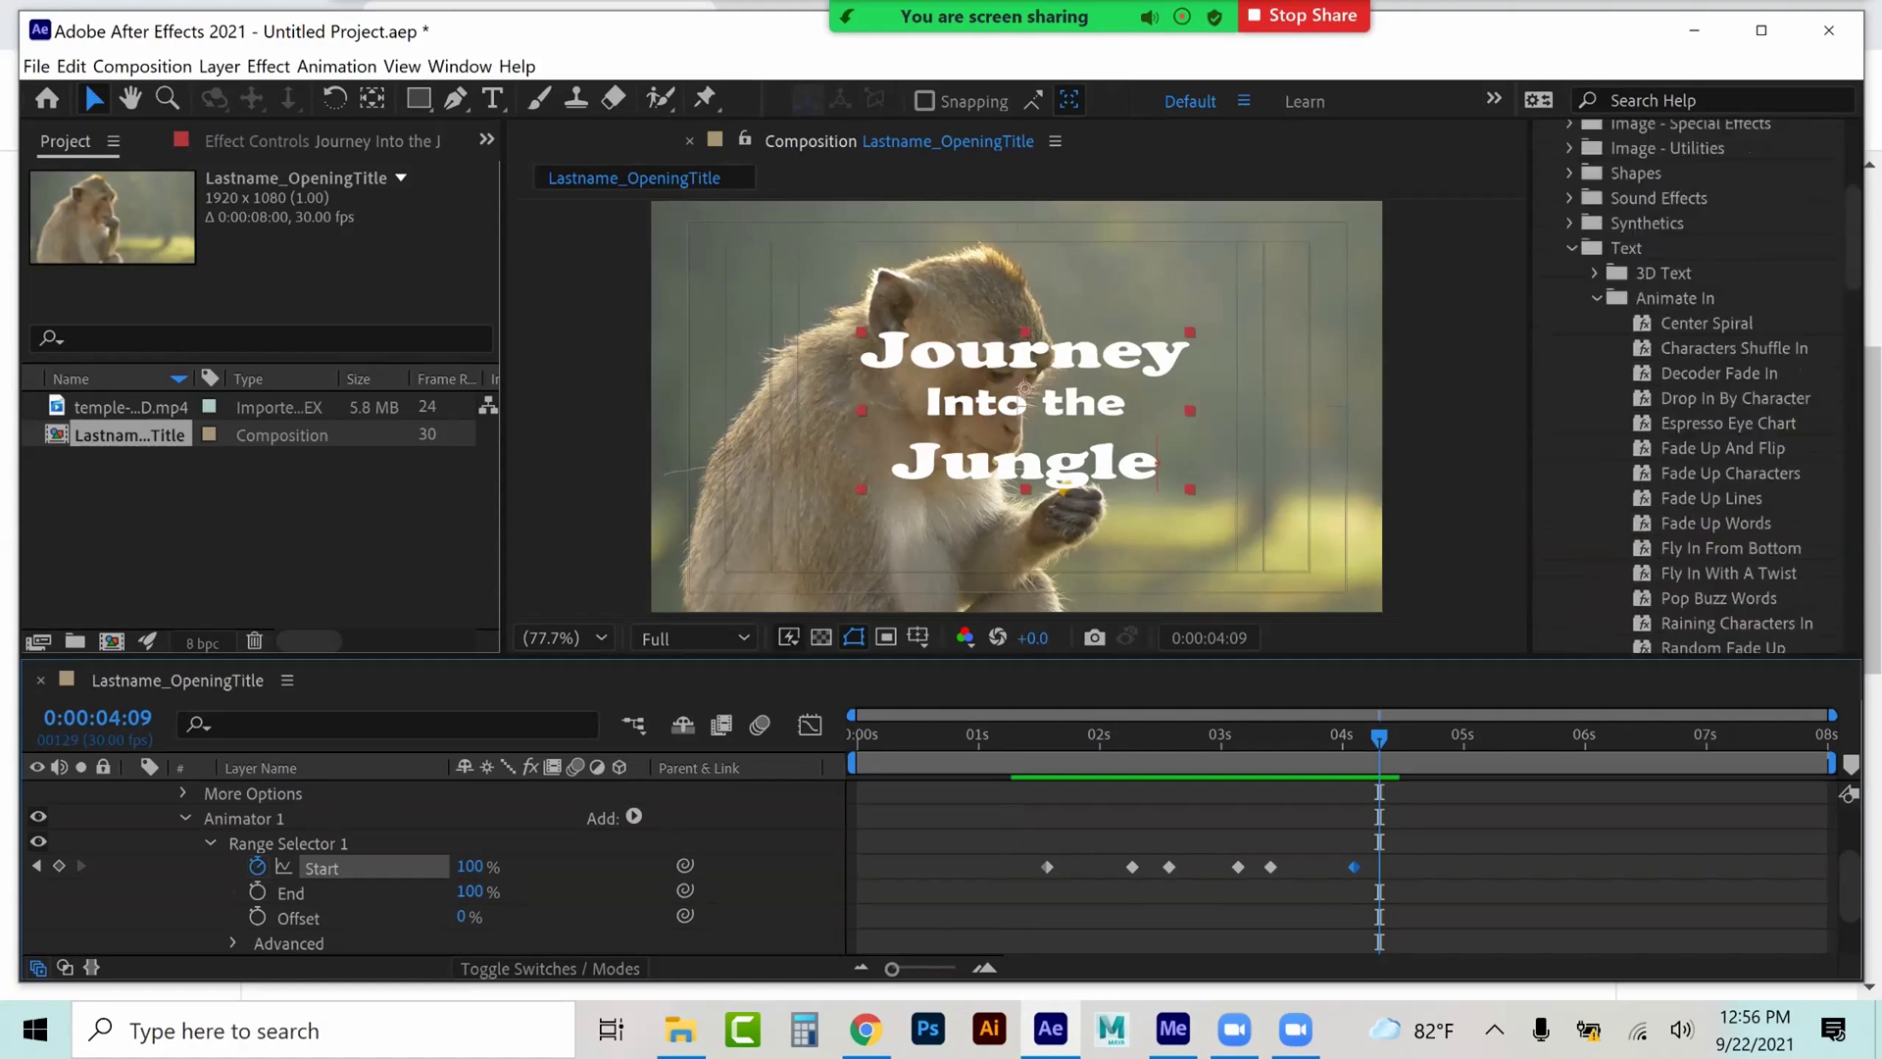
click(1597, 298)
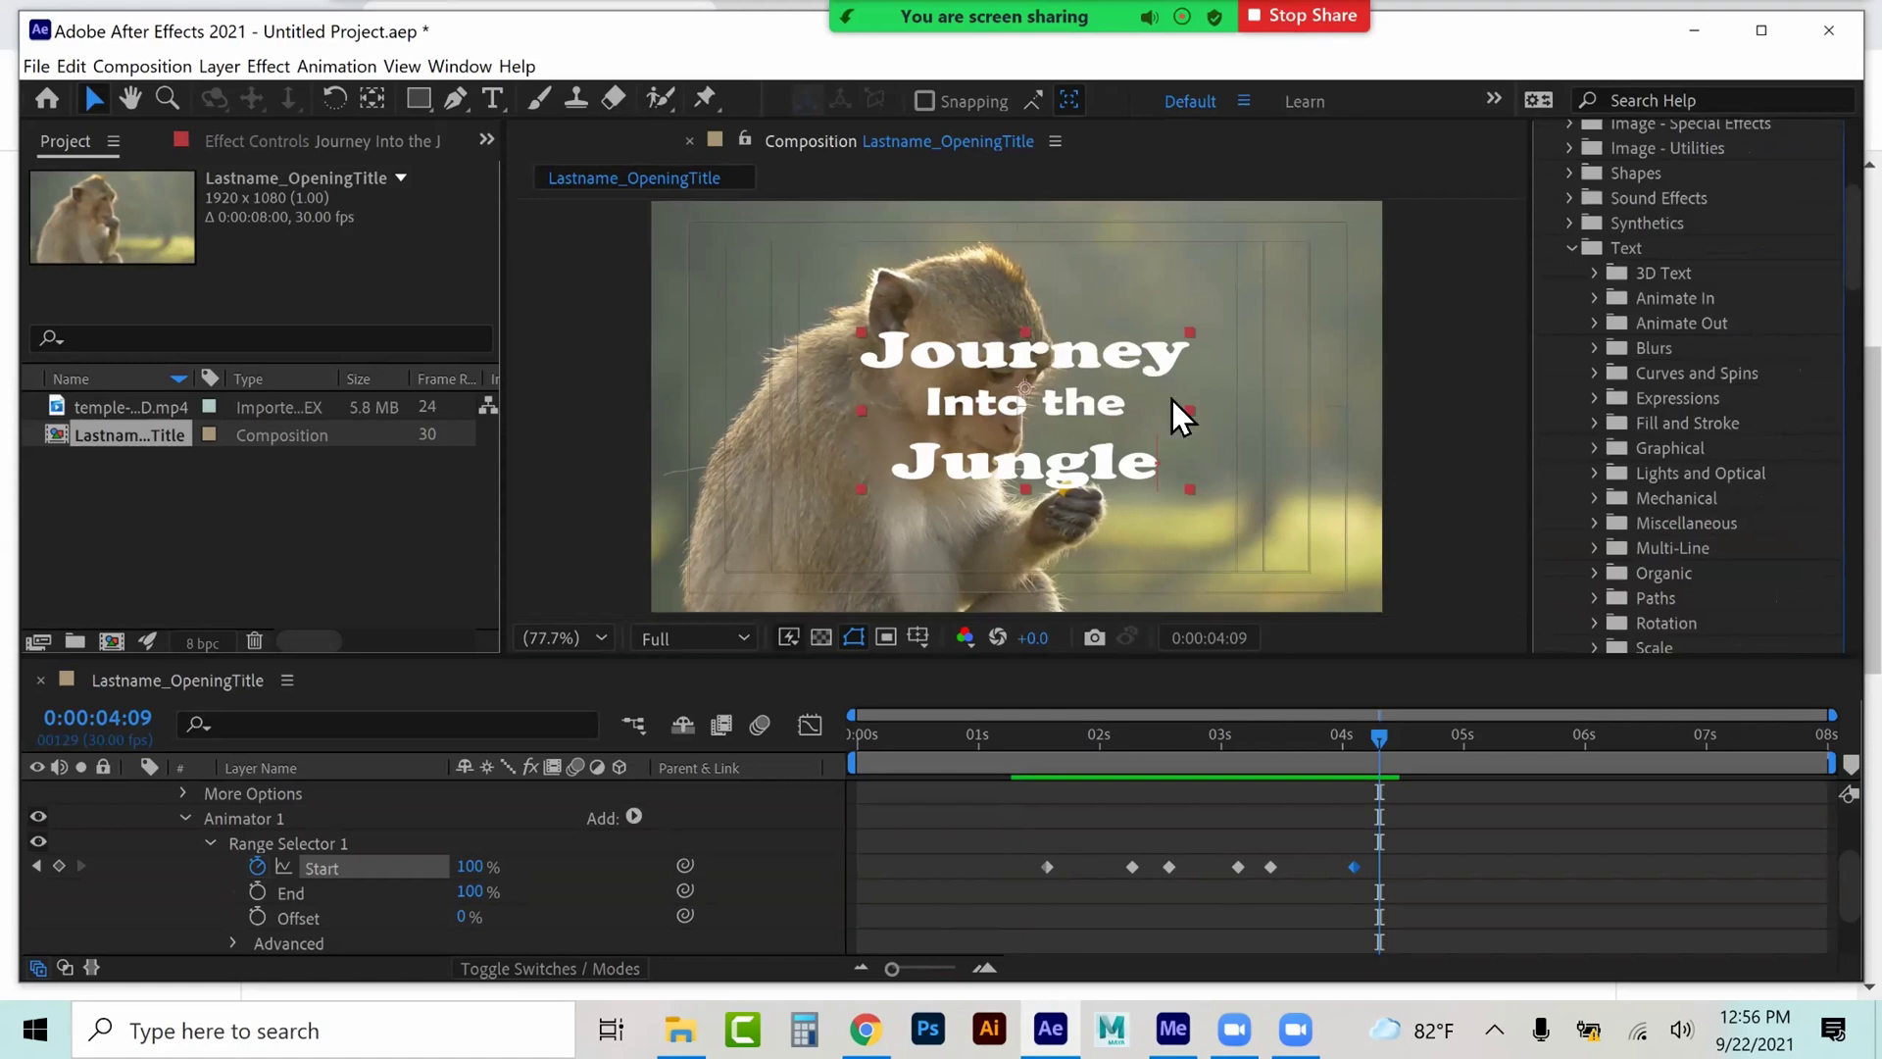
click(947, 467)
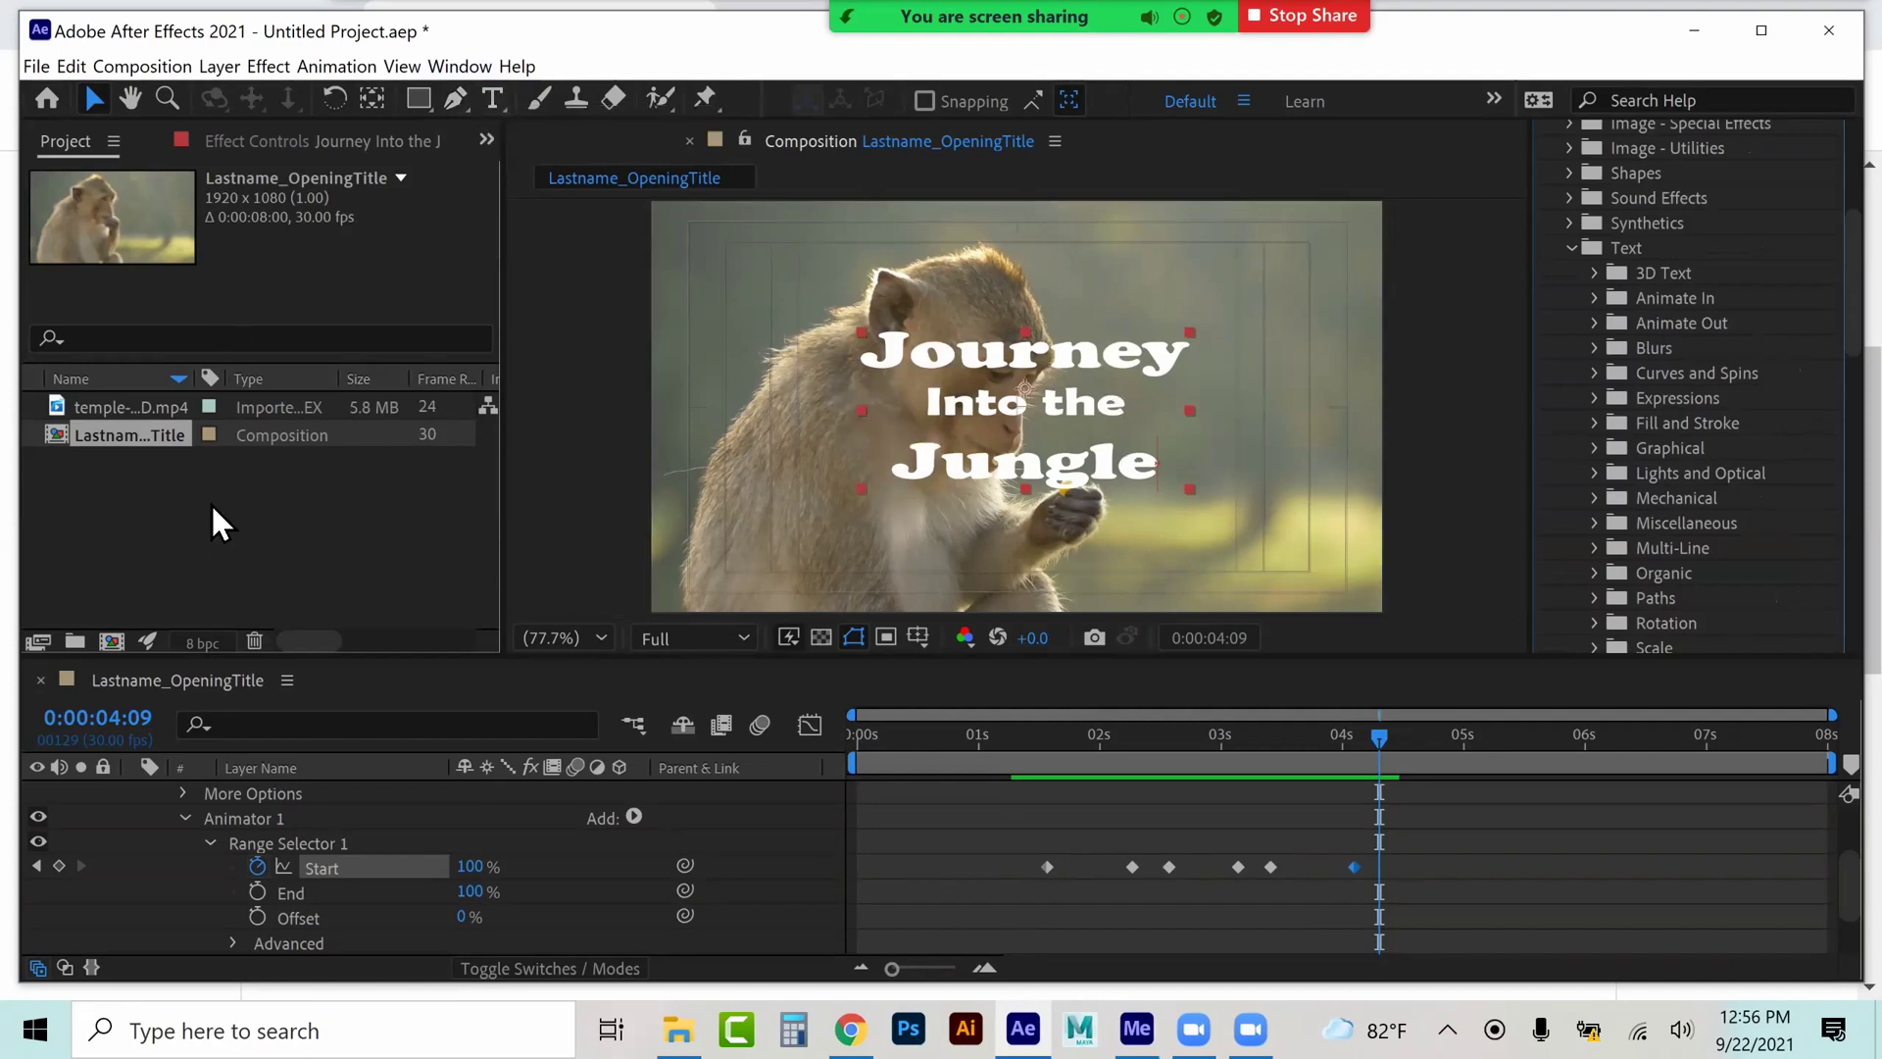
- Import the Lastname_AnimatedLogo After Effects project from the Project Folder inside Assignment 4_AfterEffect
right_click(176, 513)
mouse_move(231, 629)
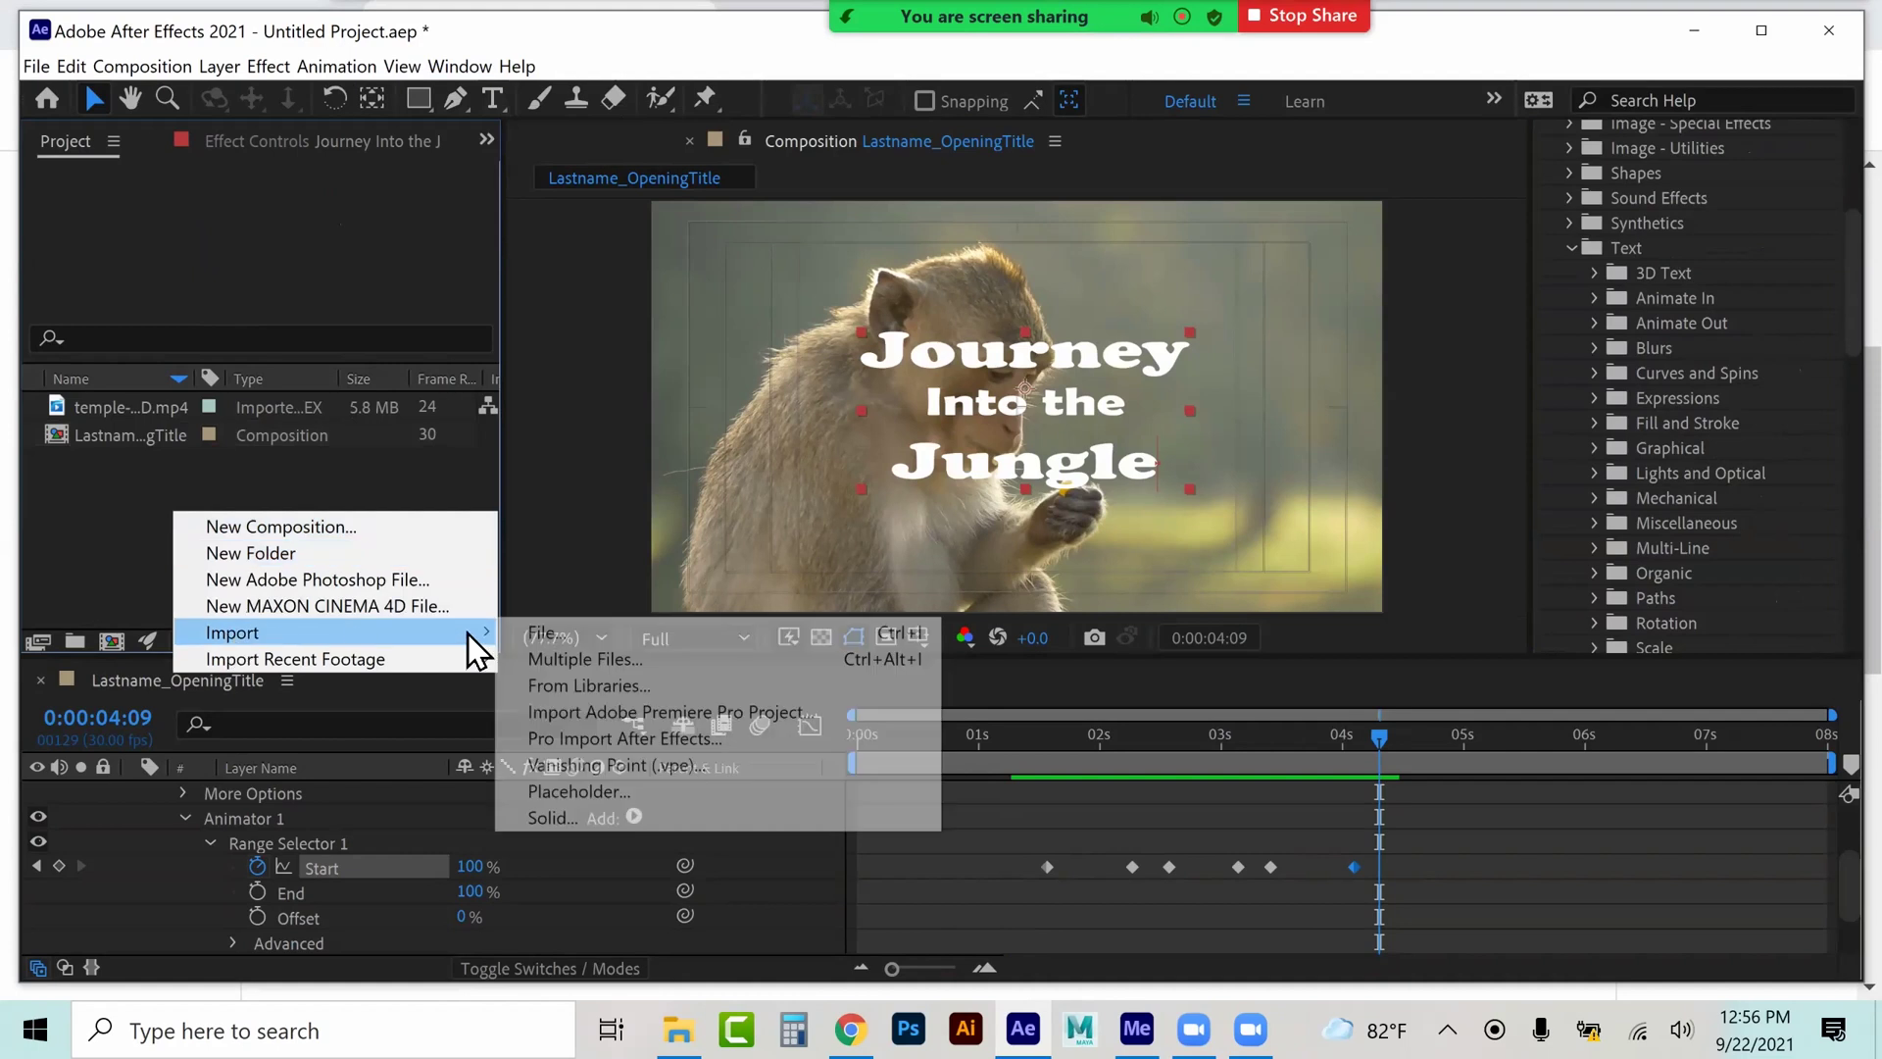
click(554, 638)
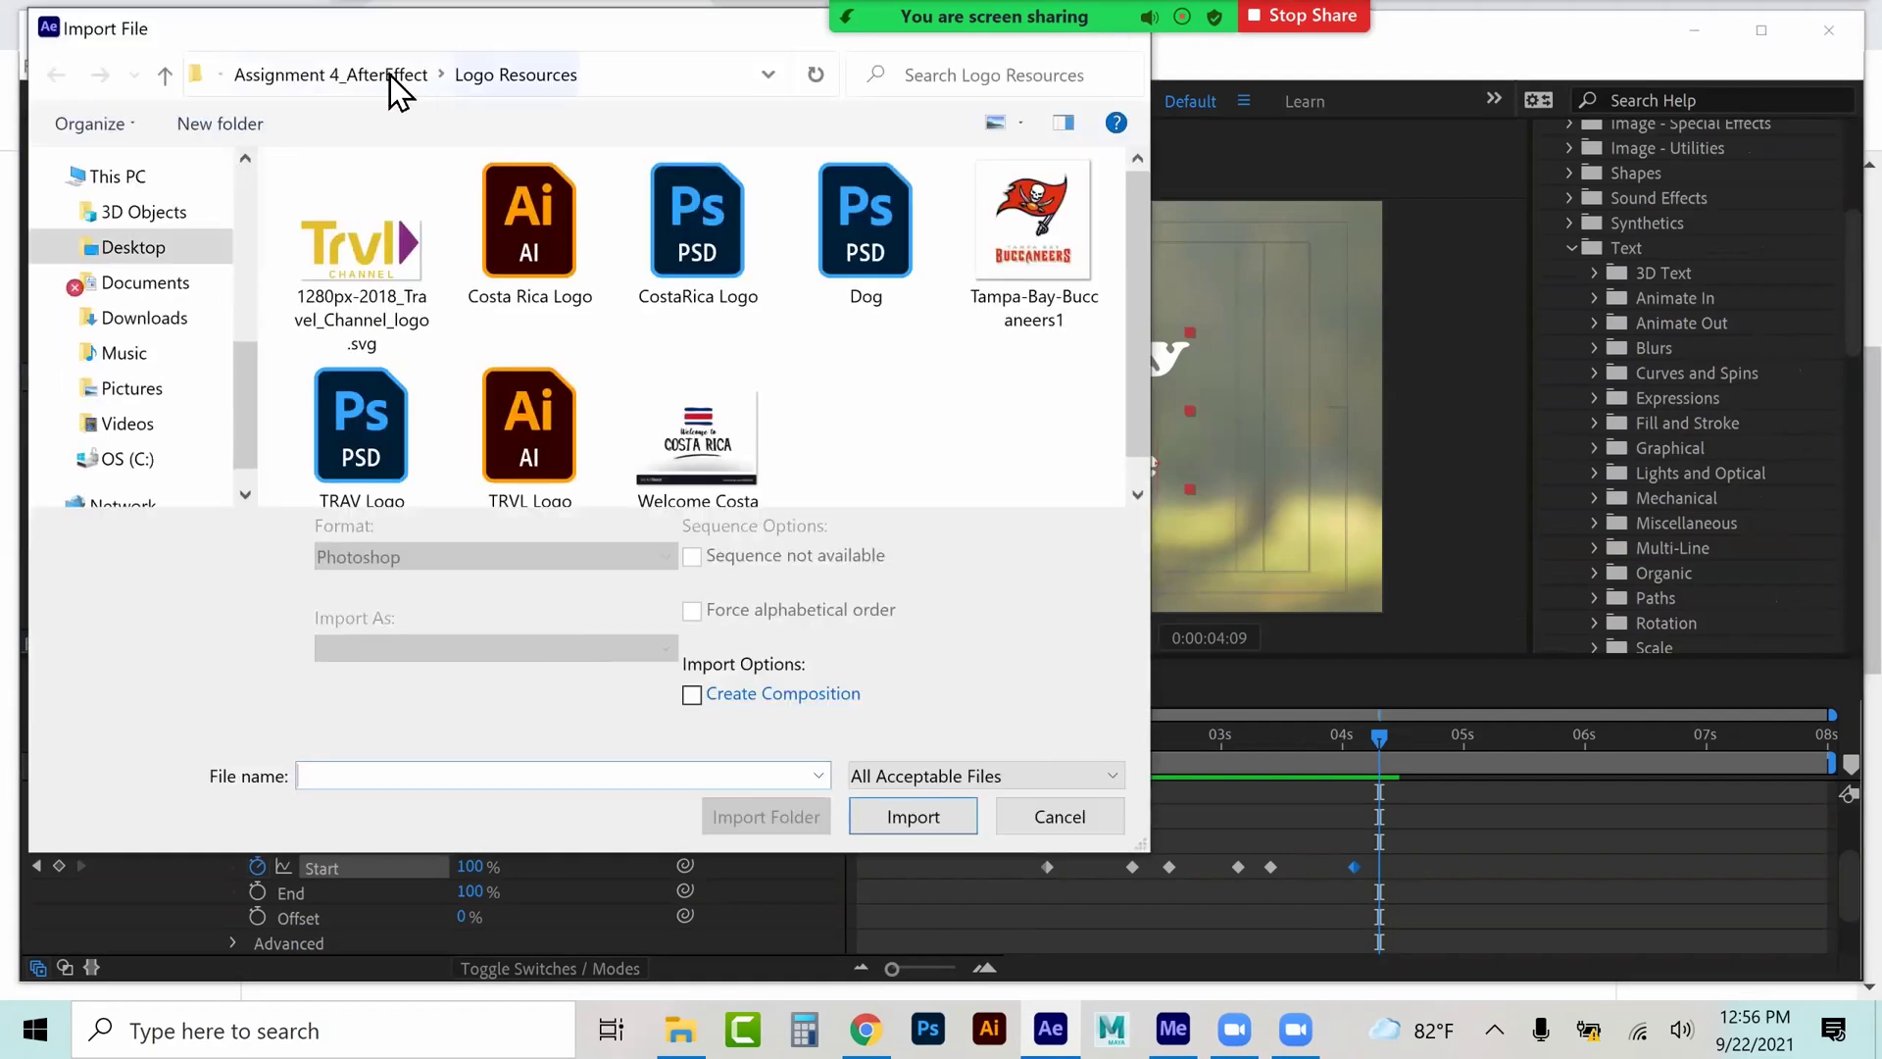
click(394, 73)
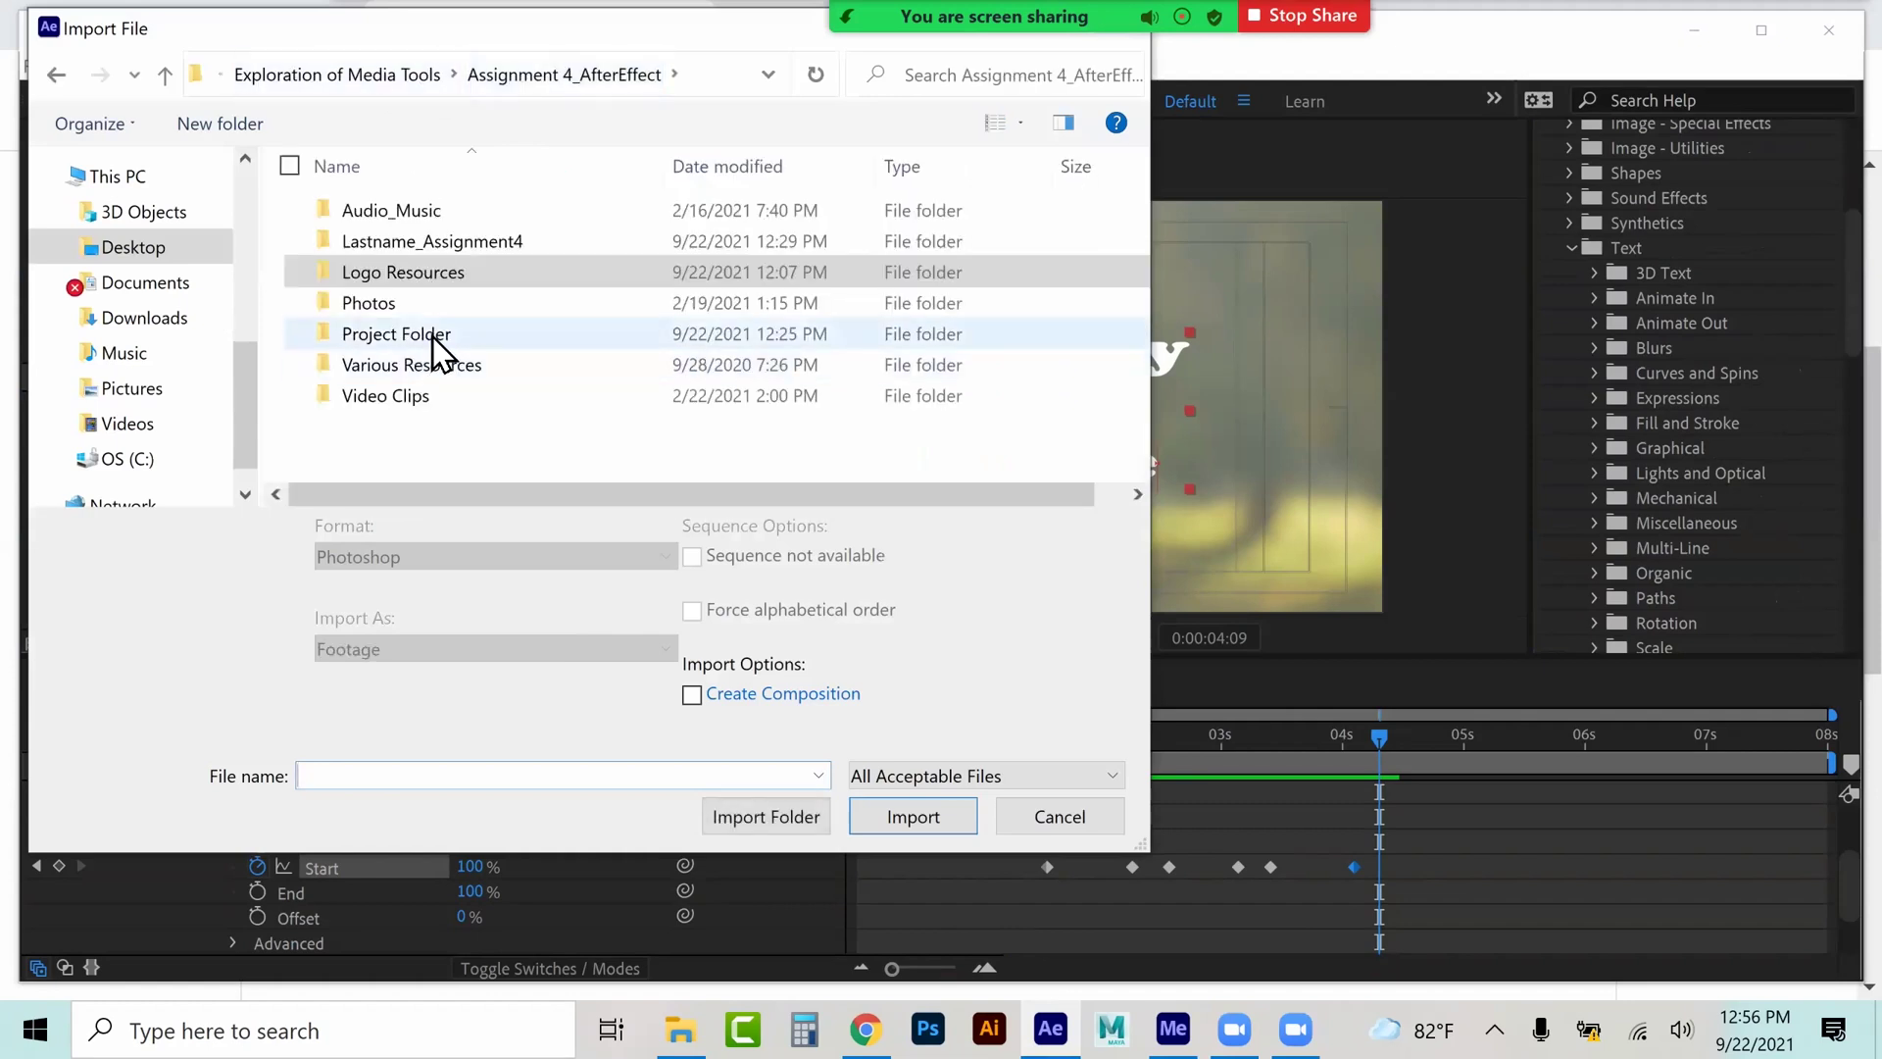
double_click(432, 335)
click(439, 245)
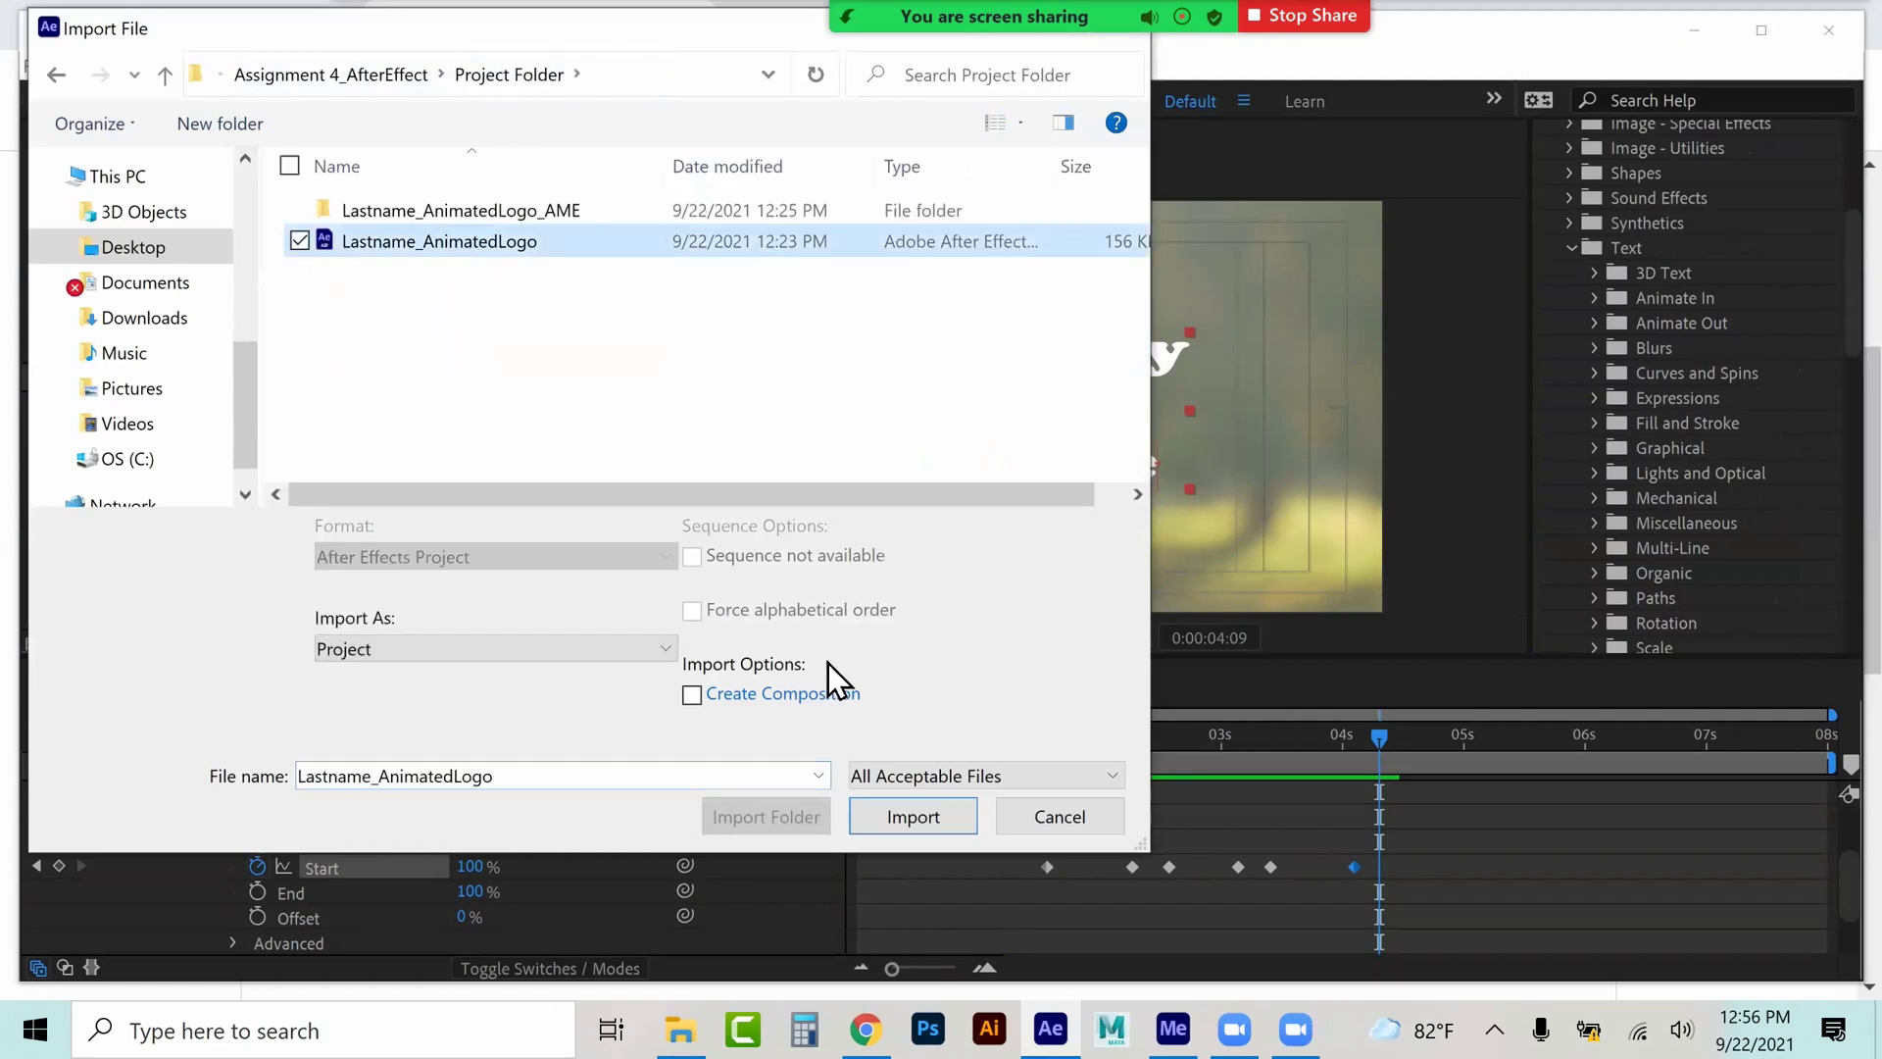
click(912, 816)
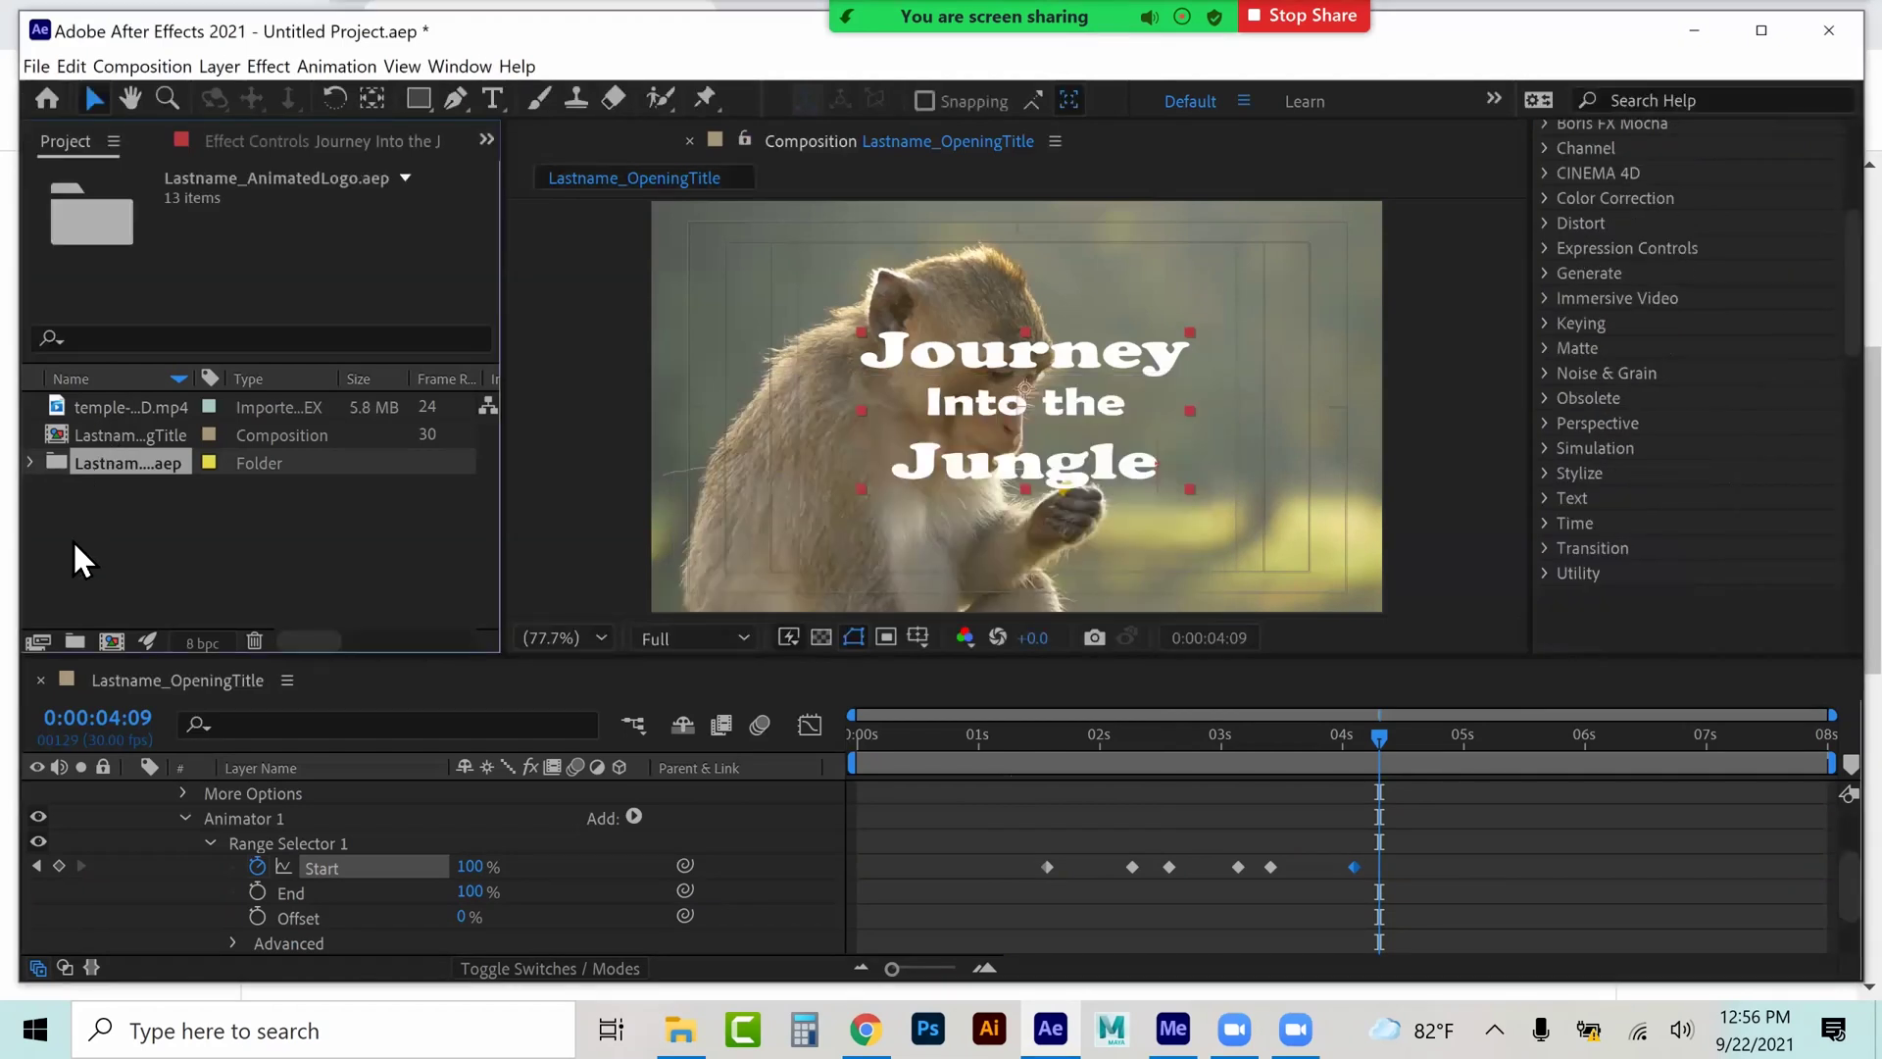
- Open the CostaRica Logo composition from the imported project folder to inspect it, and return to the Lastname_OpeningTitle composition
click(31, 462)
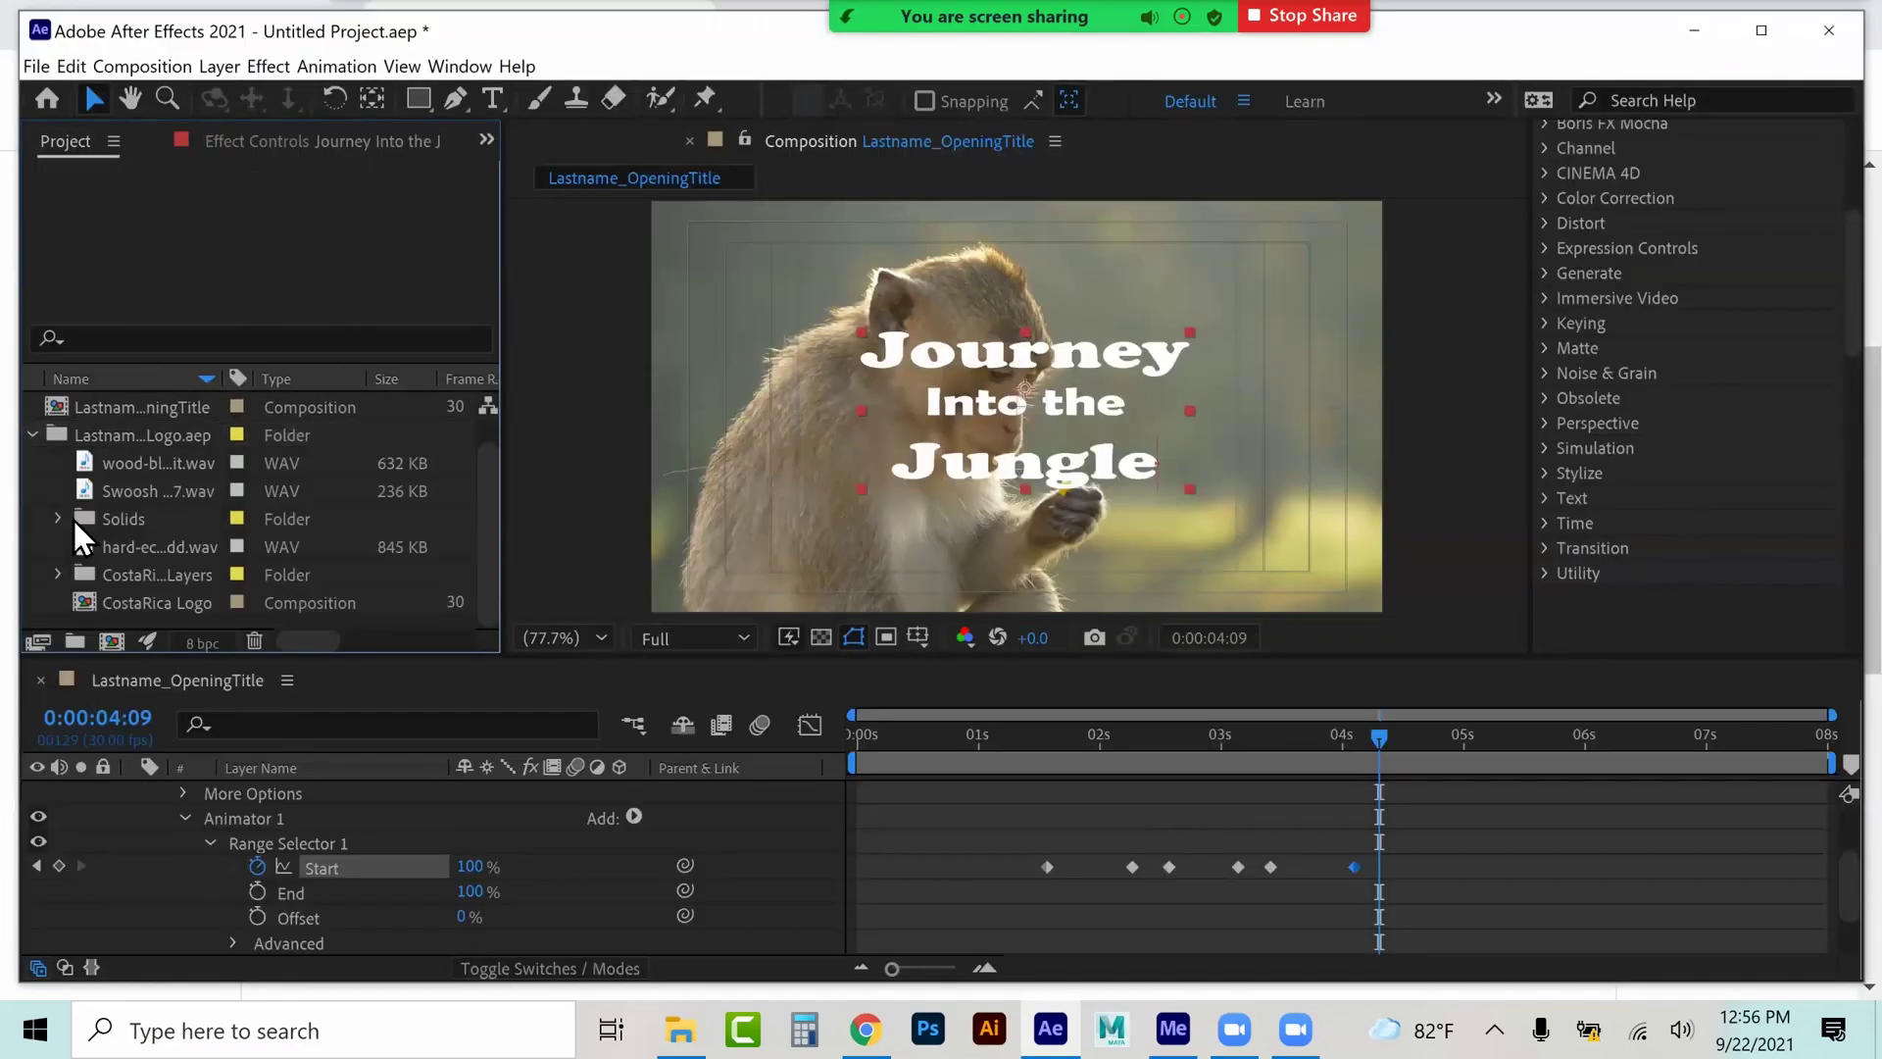
double_click(109, 602)
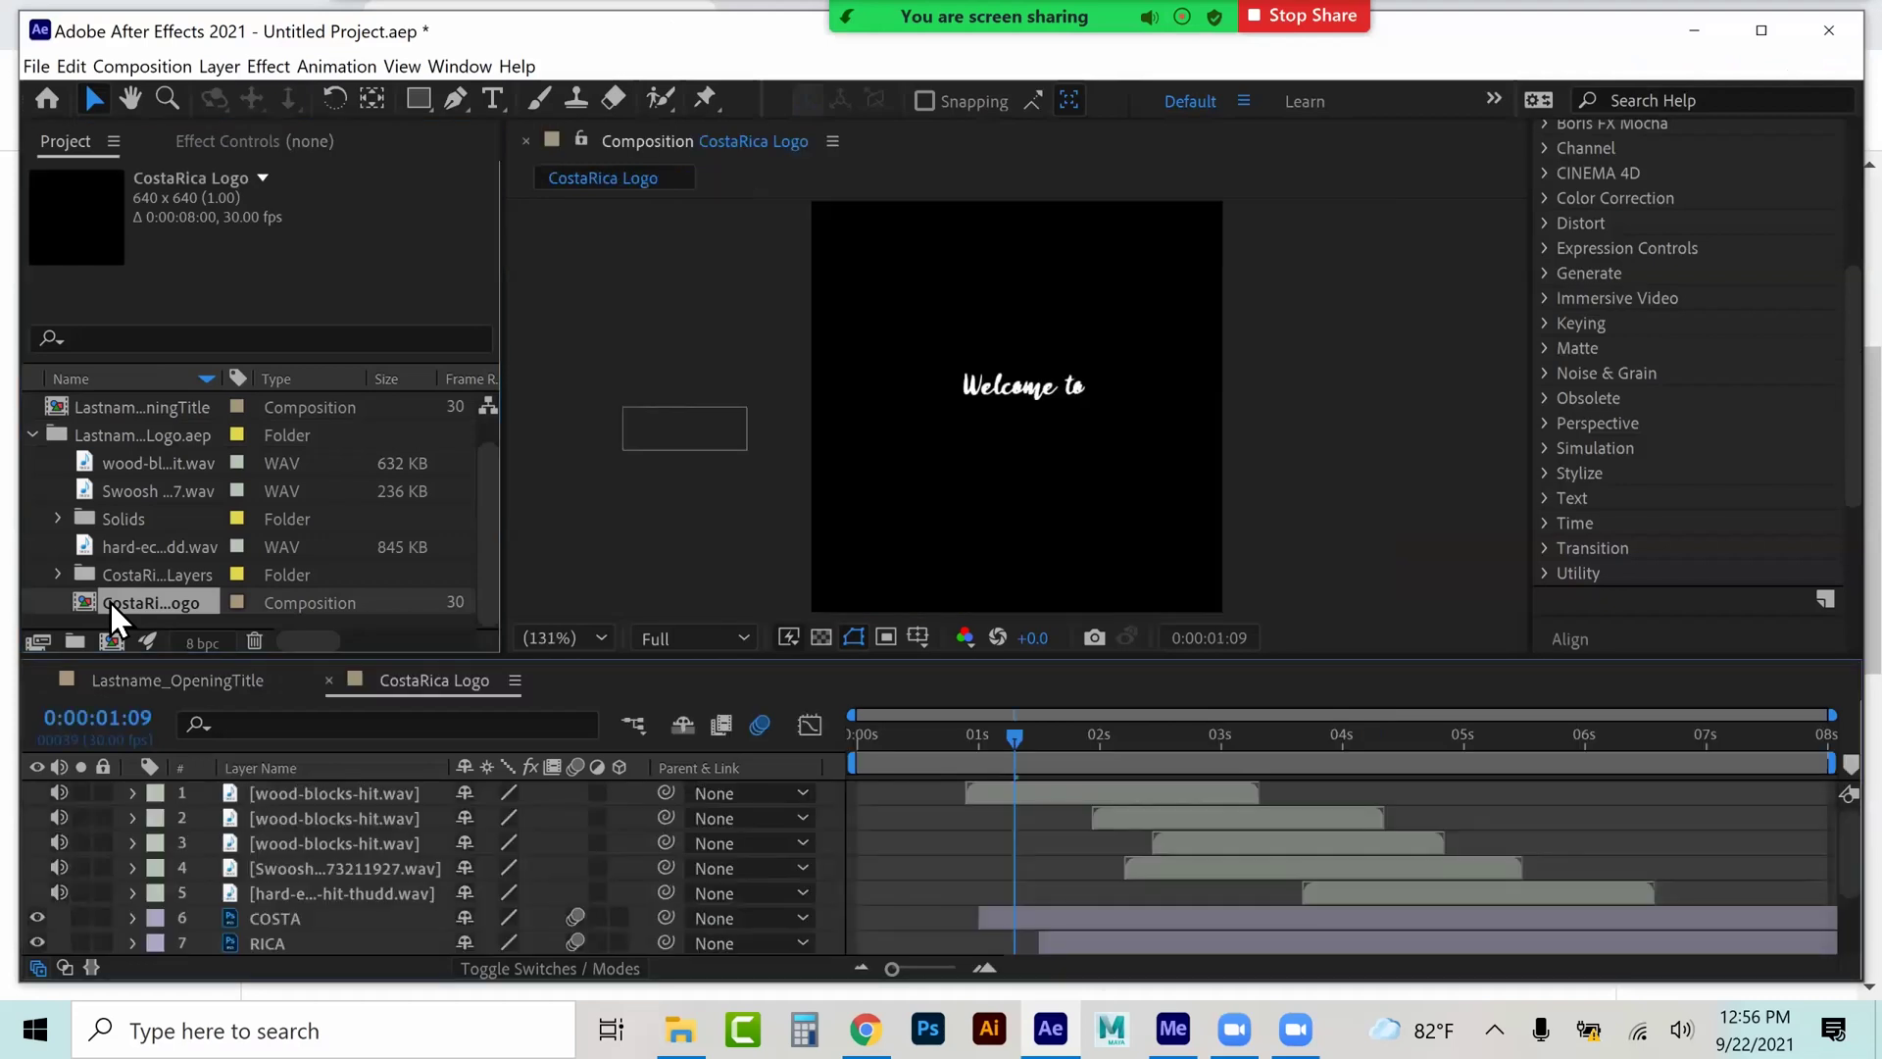
click(1010, 390)
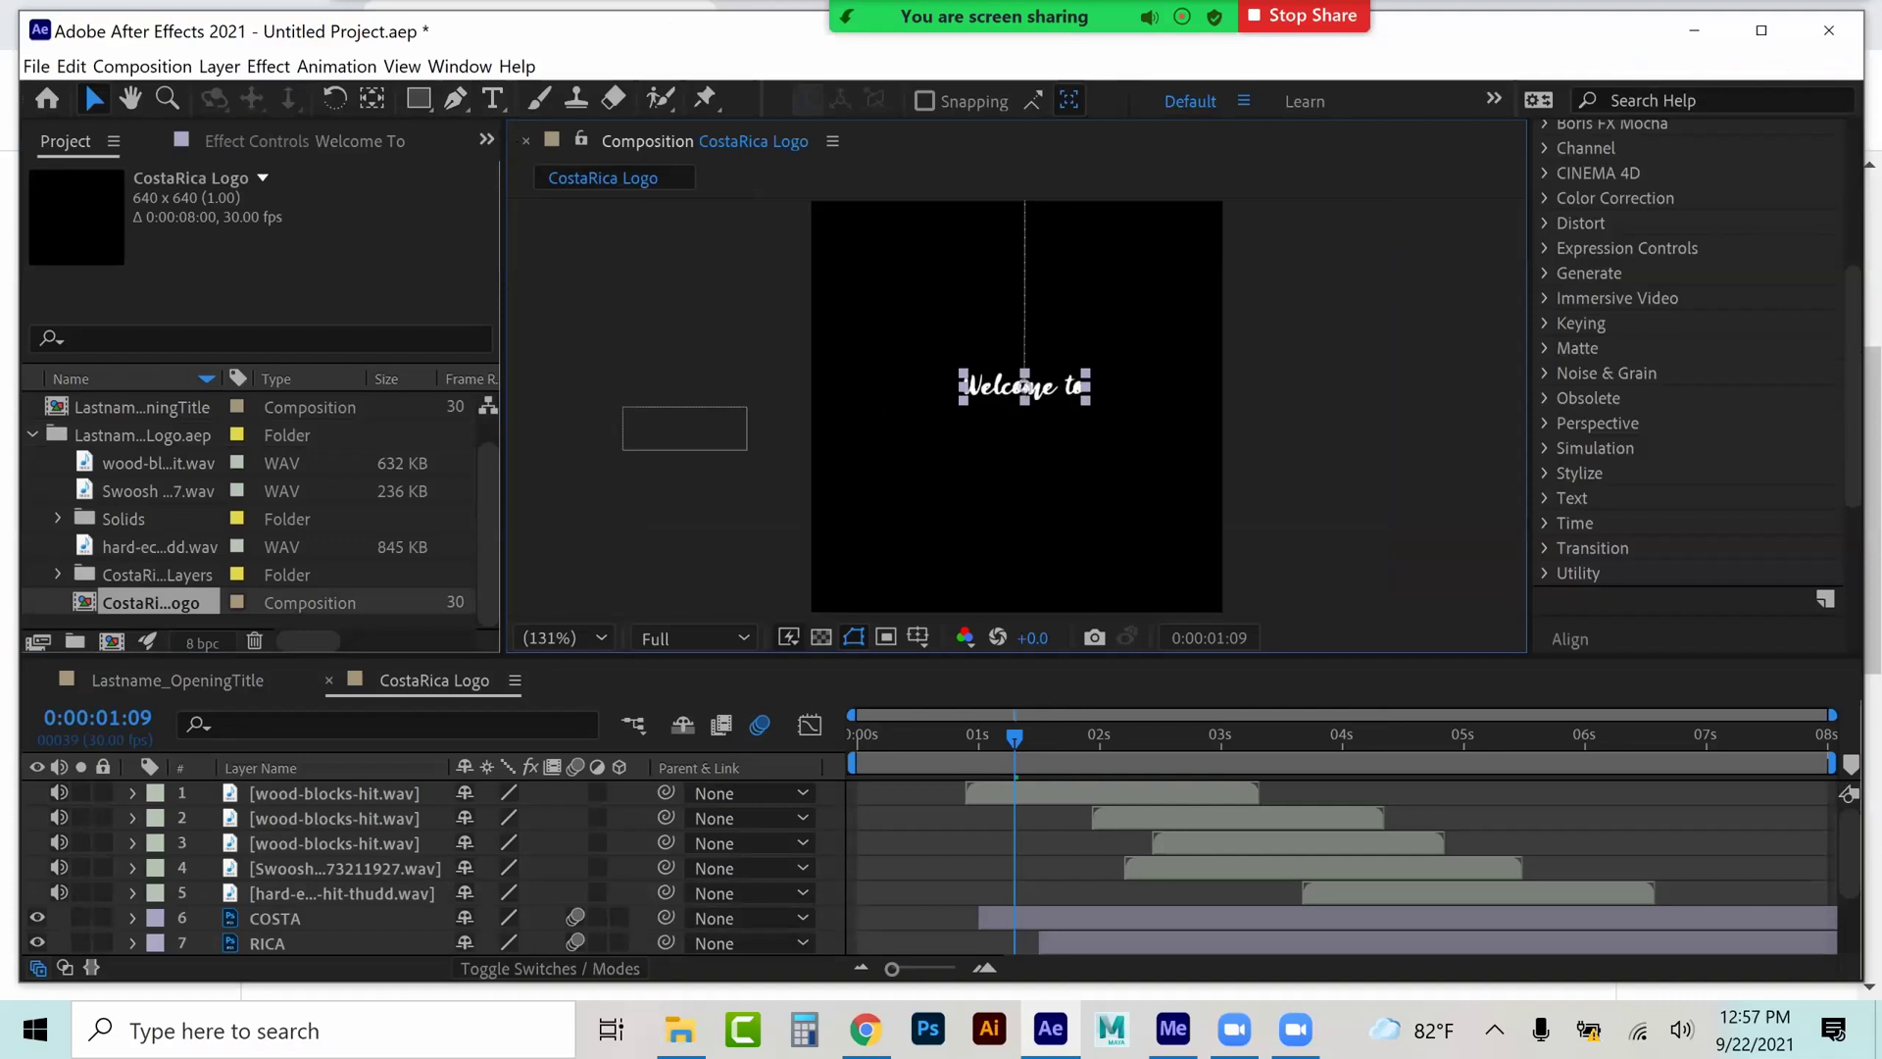
click(161, 674)
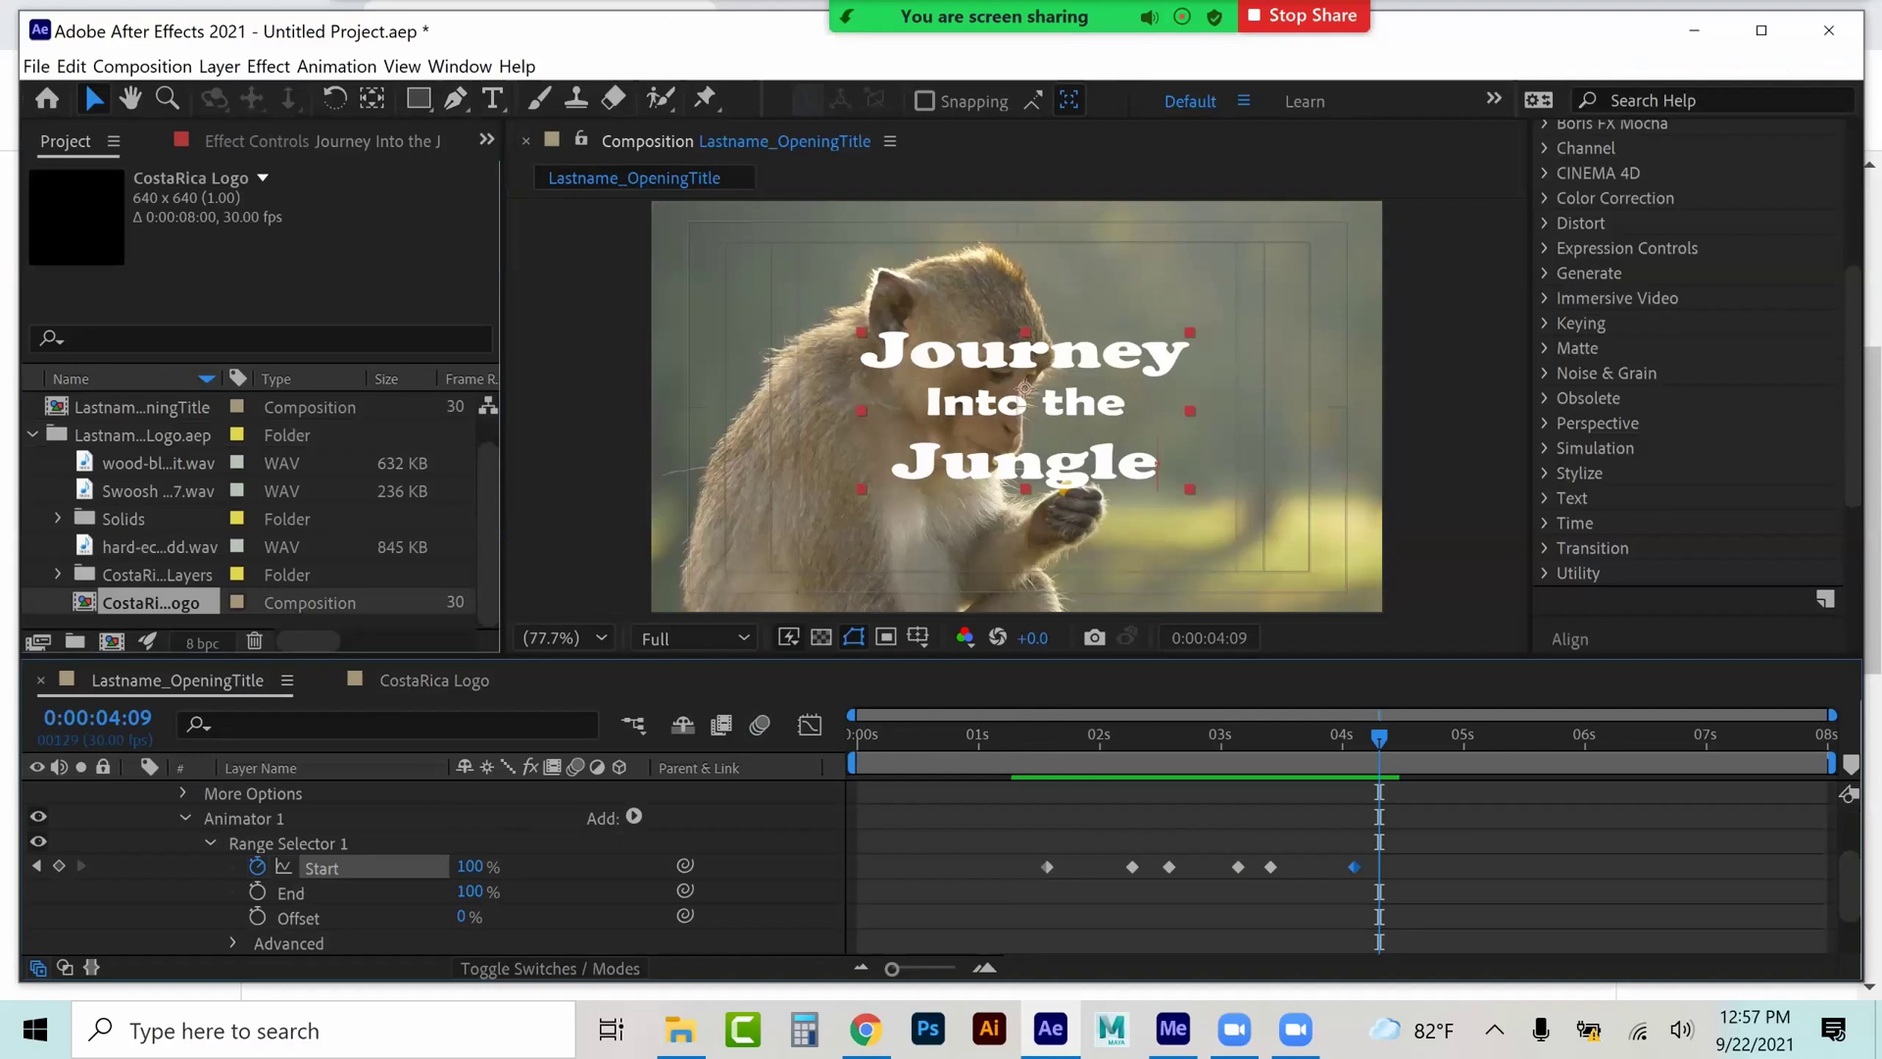
- Collapse the title animator's Range Selector 1 and preview the opening title from 0:00:04:09
click(210, 843)
key(space)
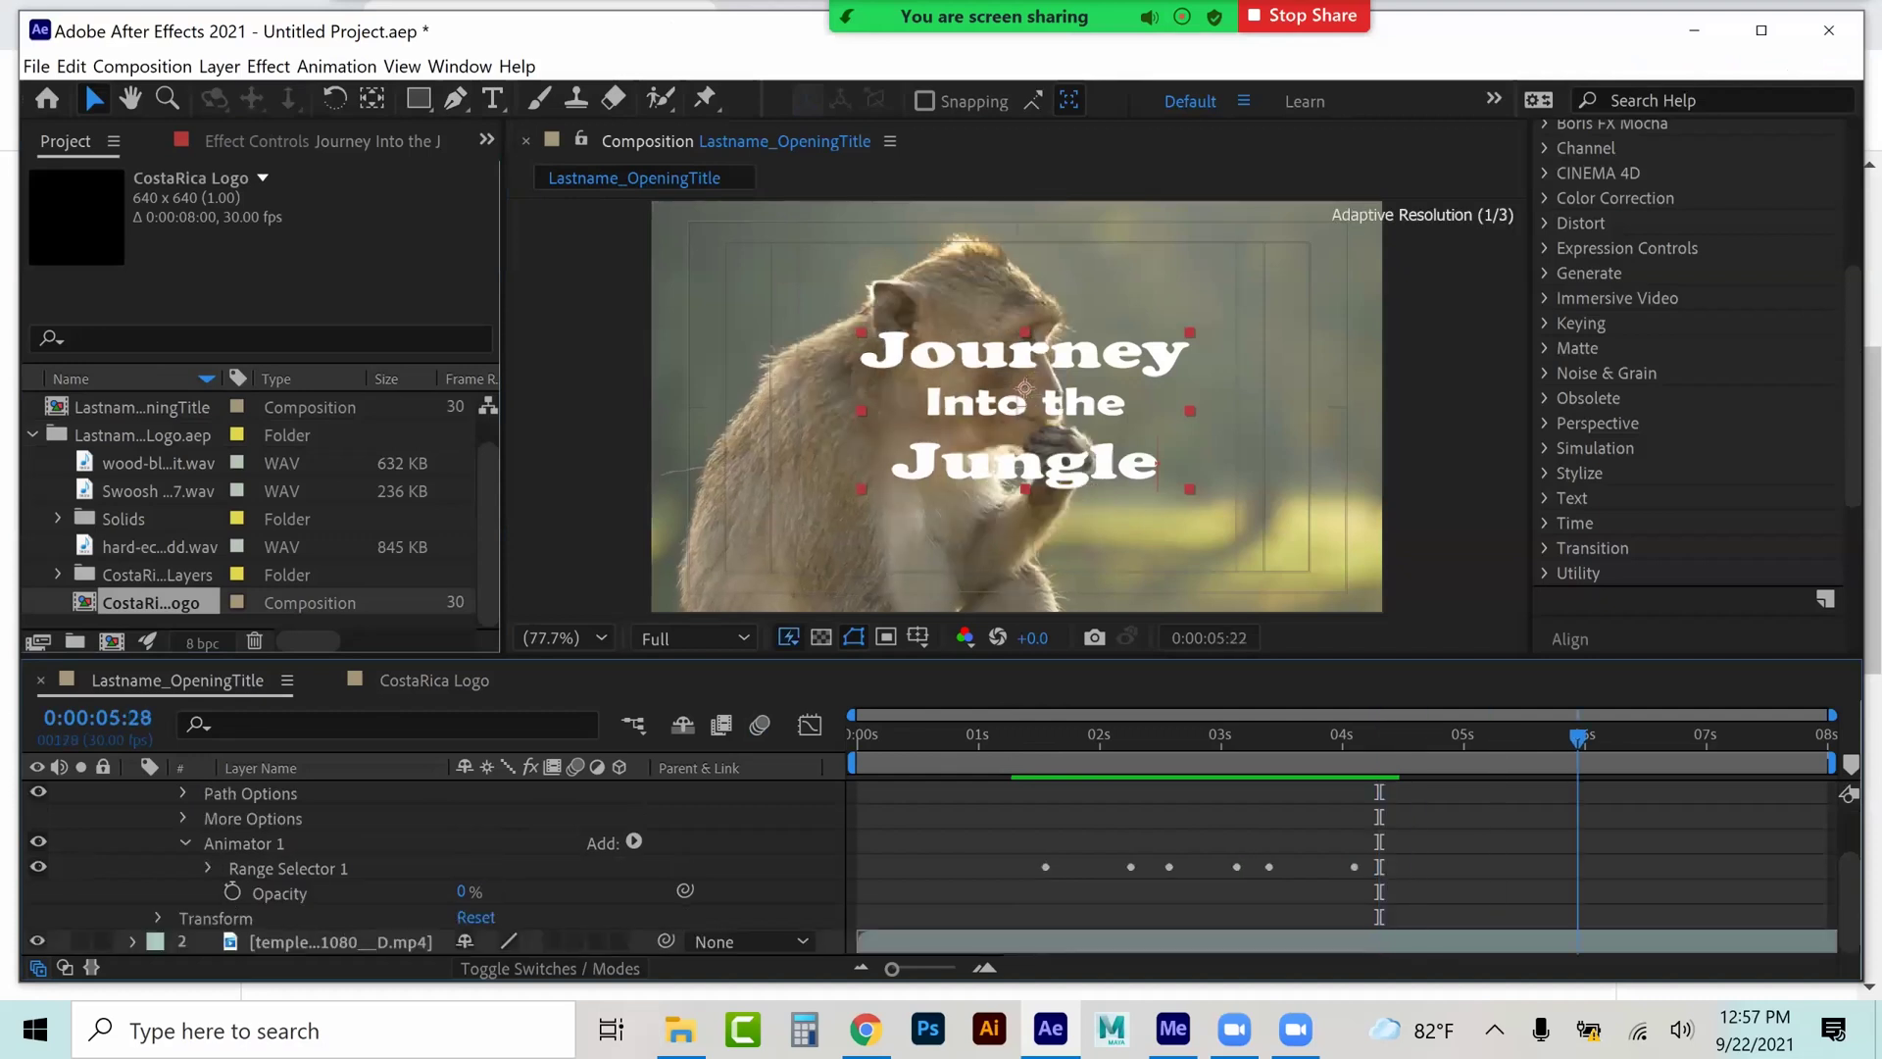
key(space)
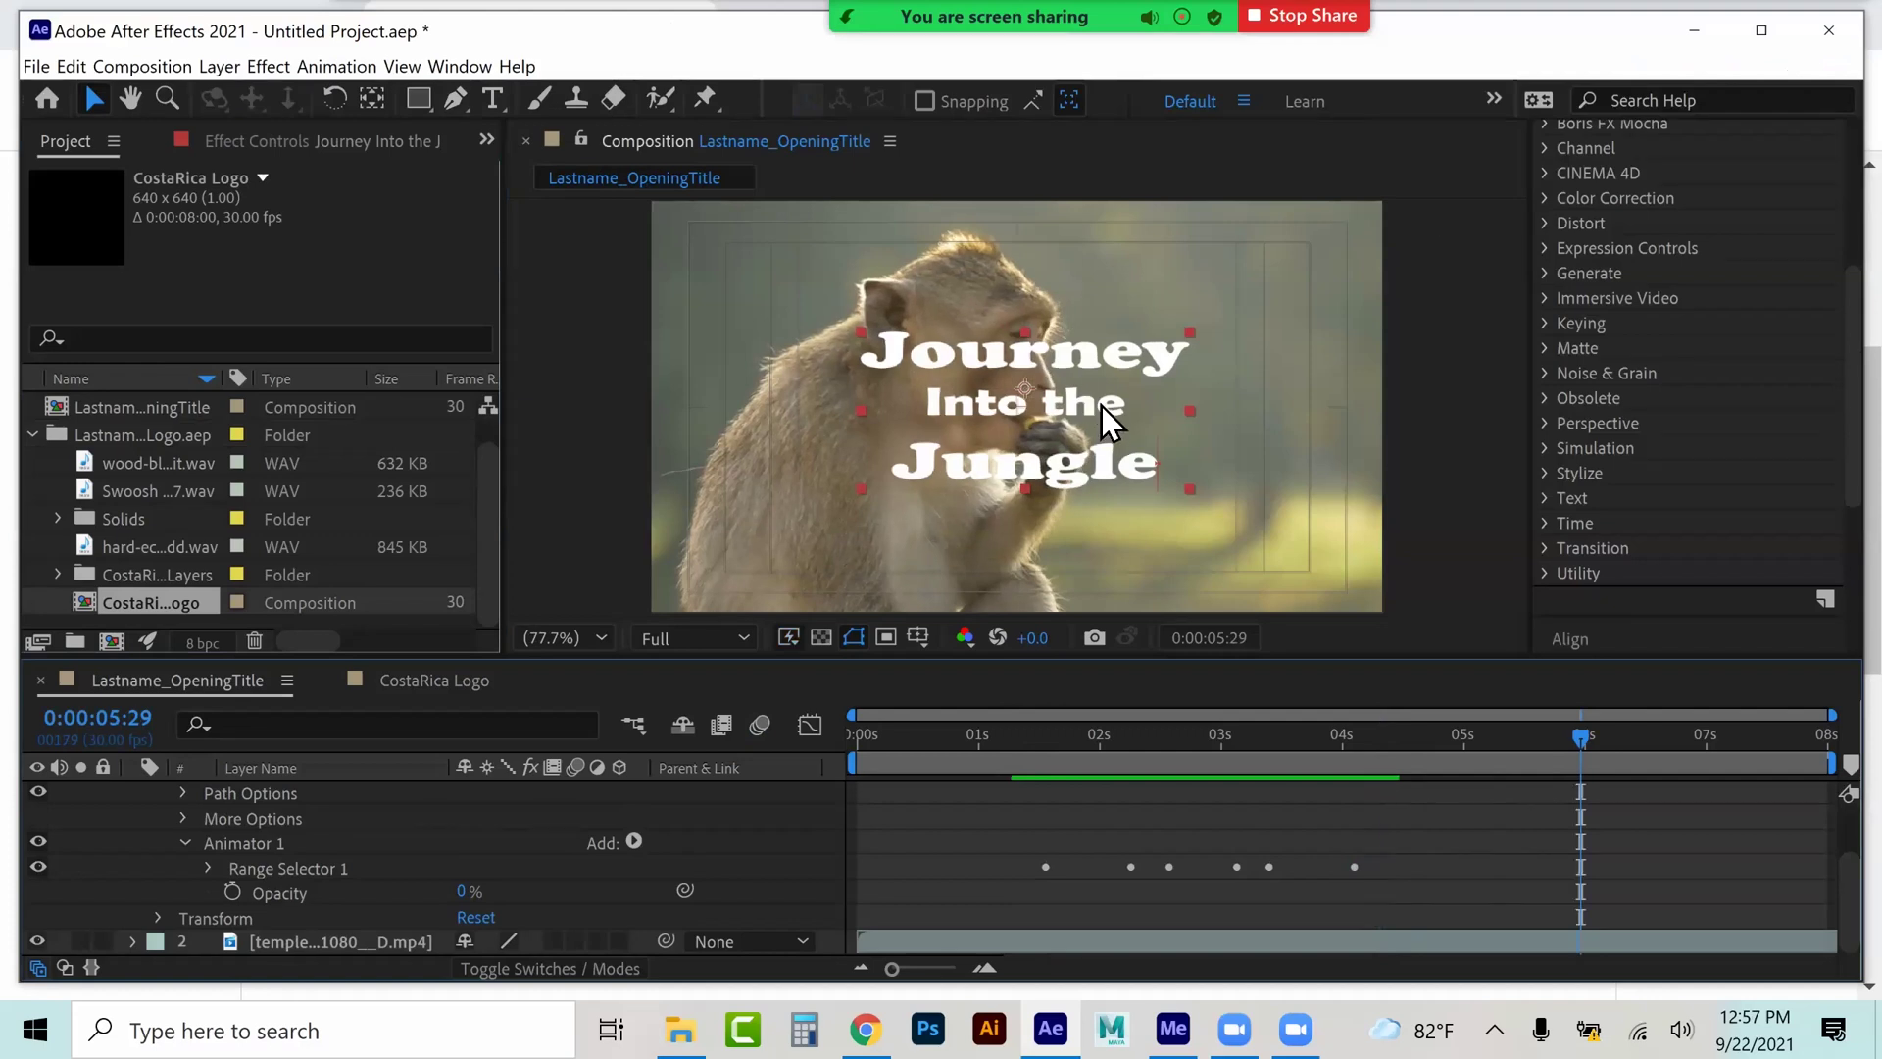
- Apply the Evaporate preset from the Text Blurs animation presets to the "Journey Into the Jungle" layer at 0:00:05:15
scroll(1686, 392, up, 5)
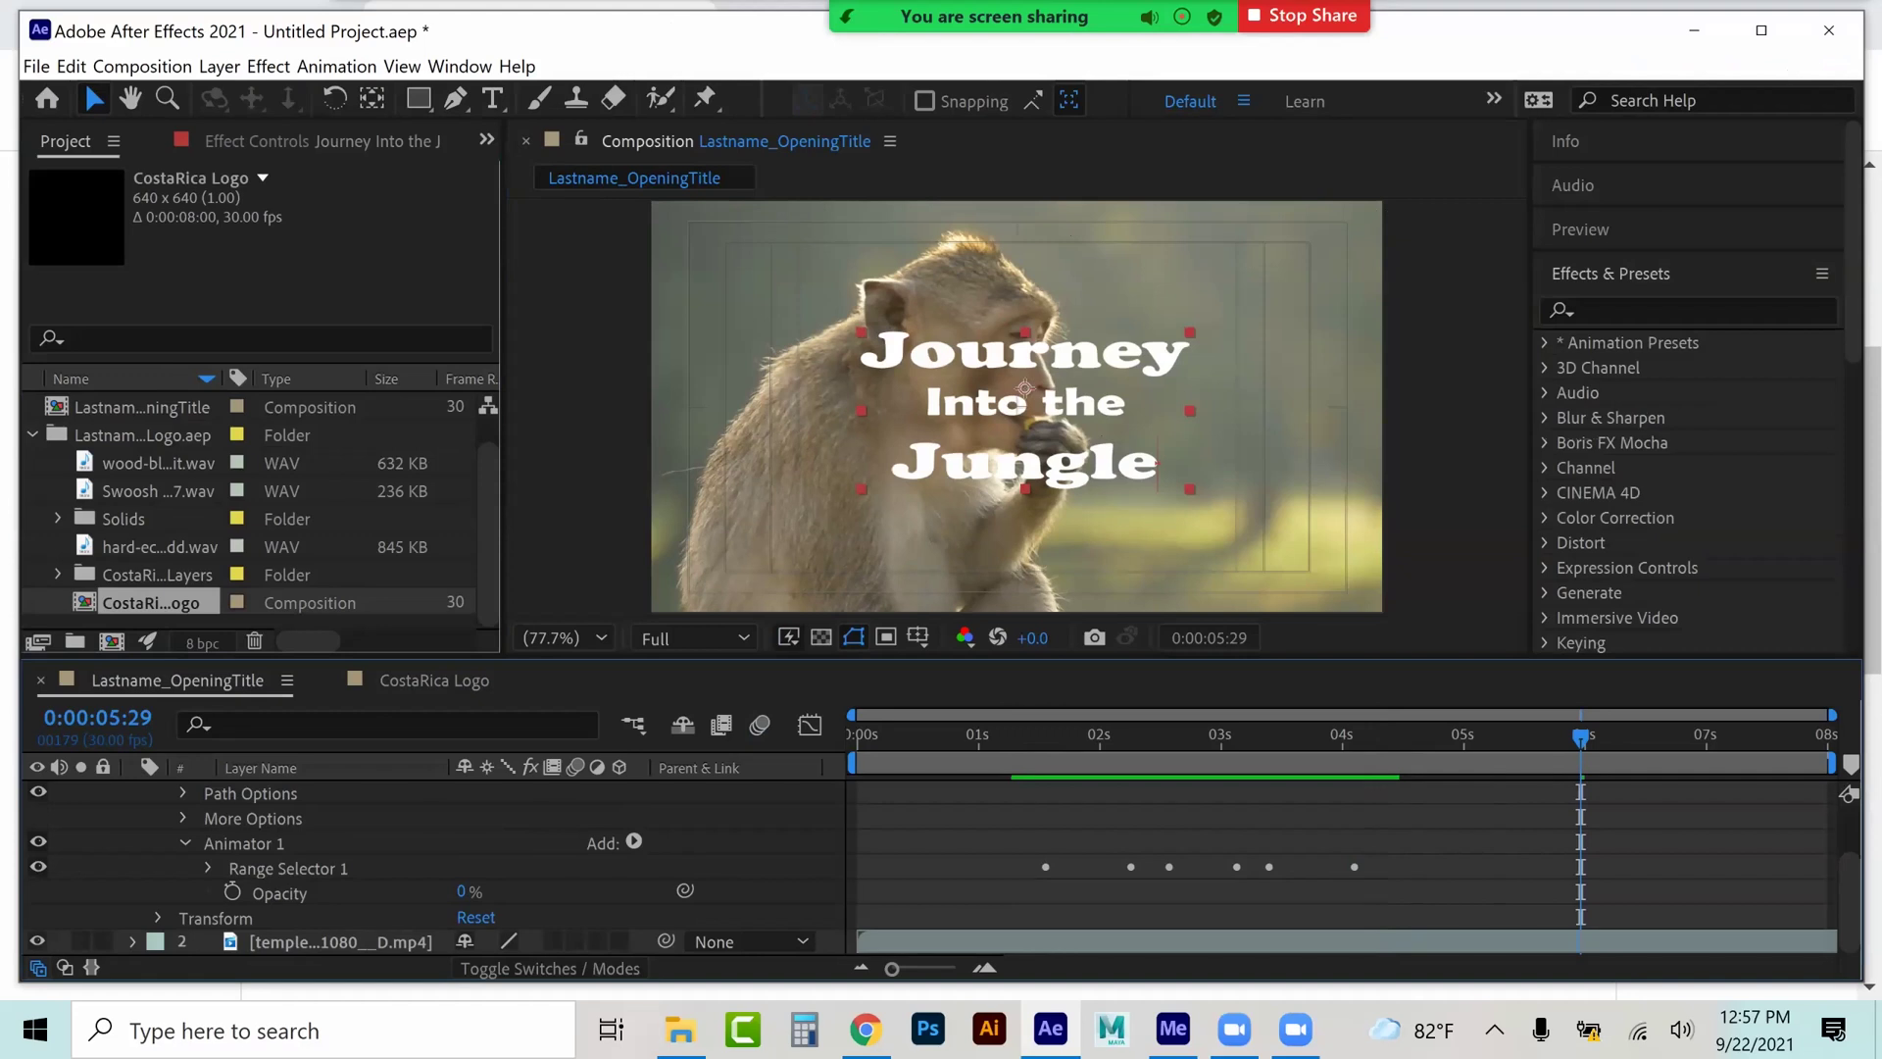
click(1547, 342)
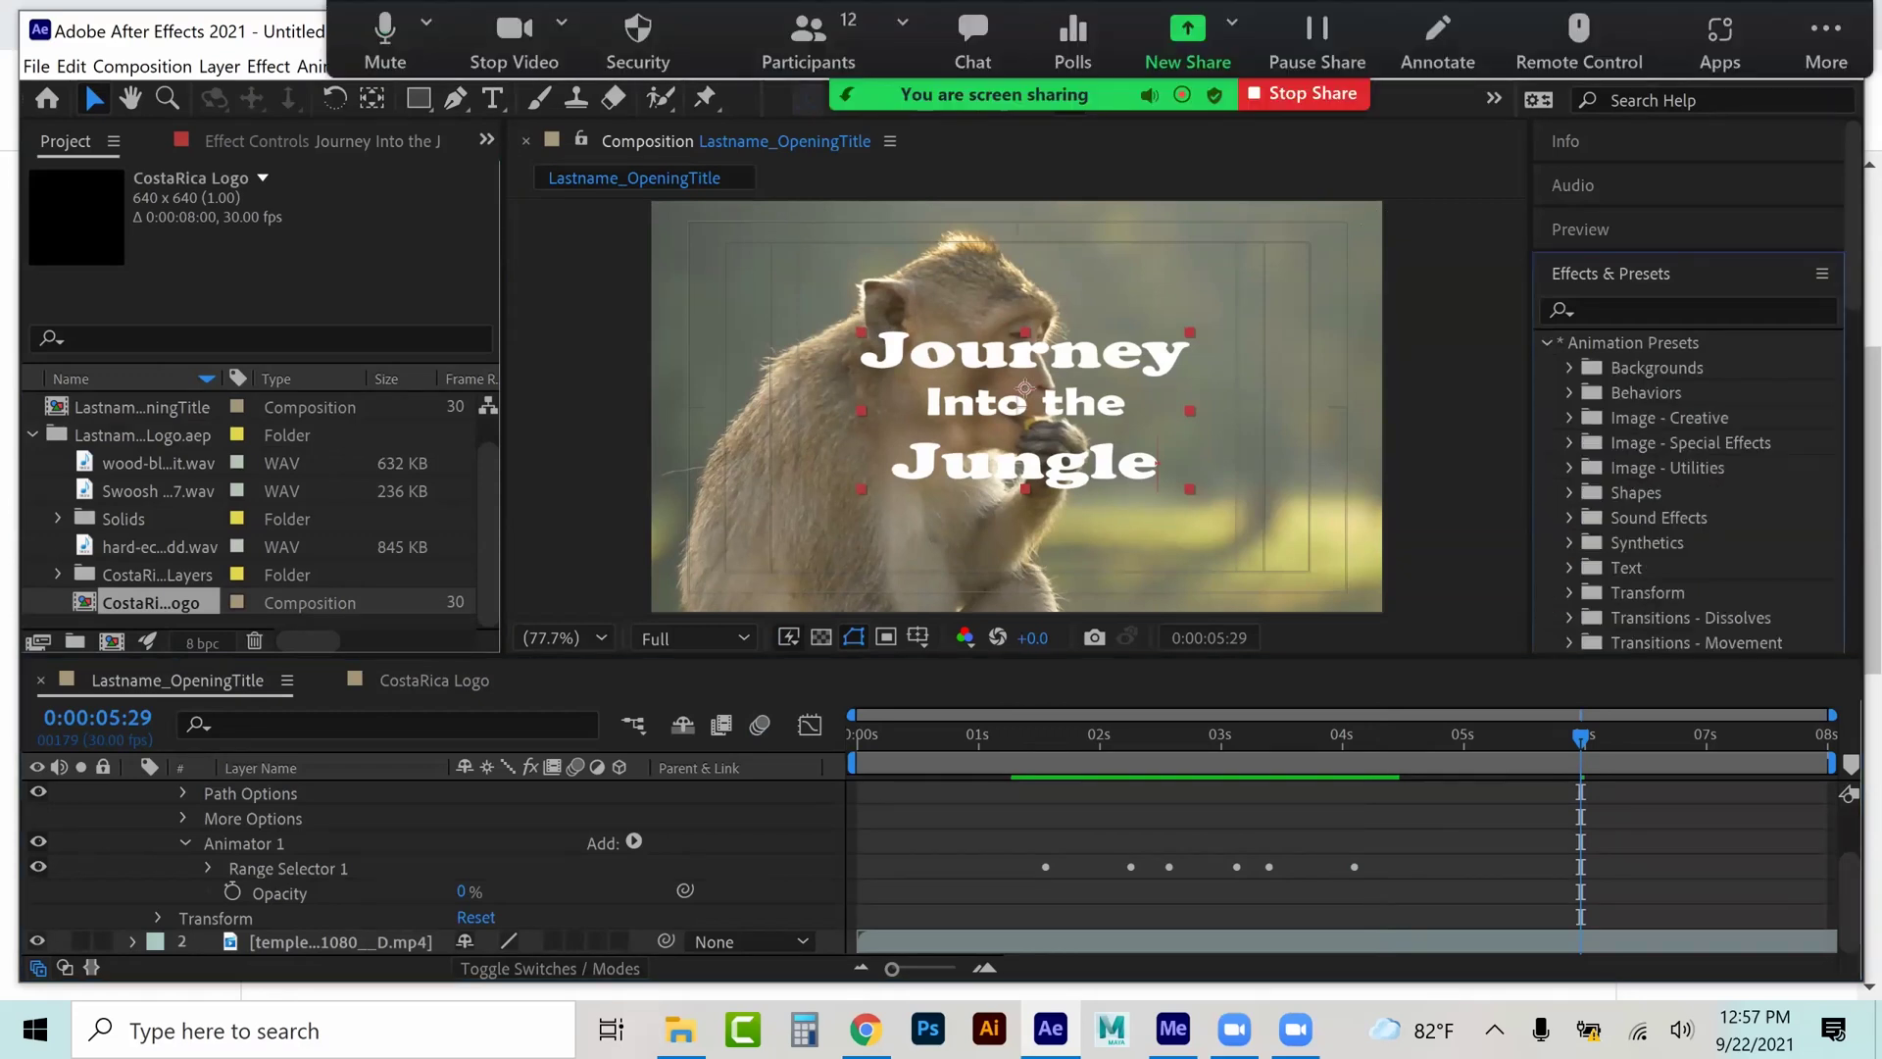
scroll(1687, 392, down, 3)
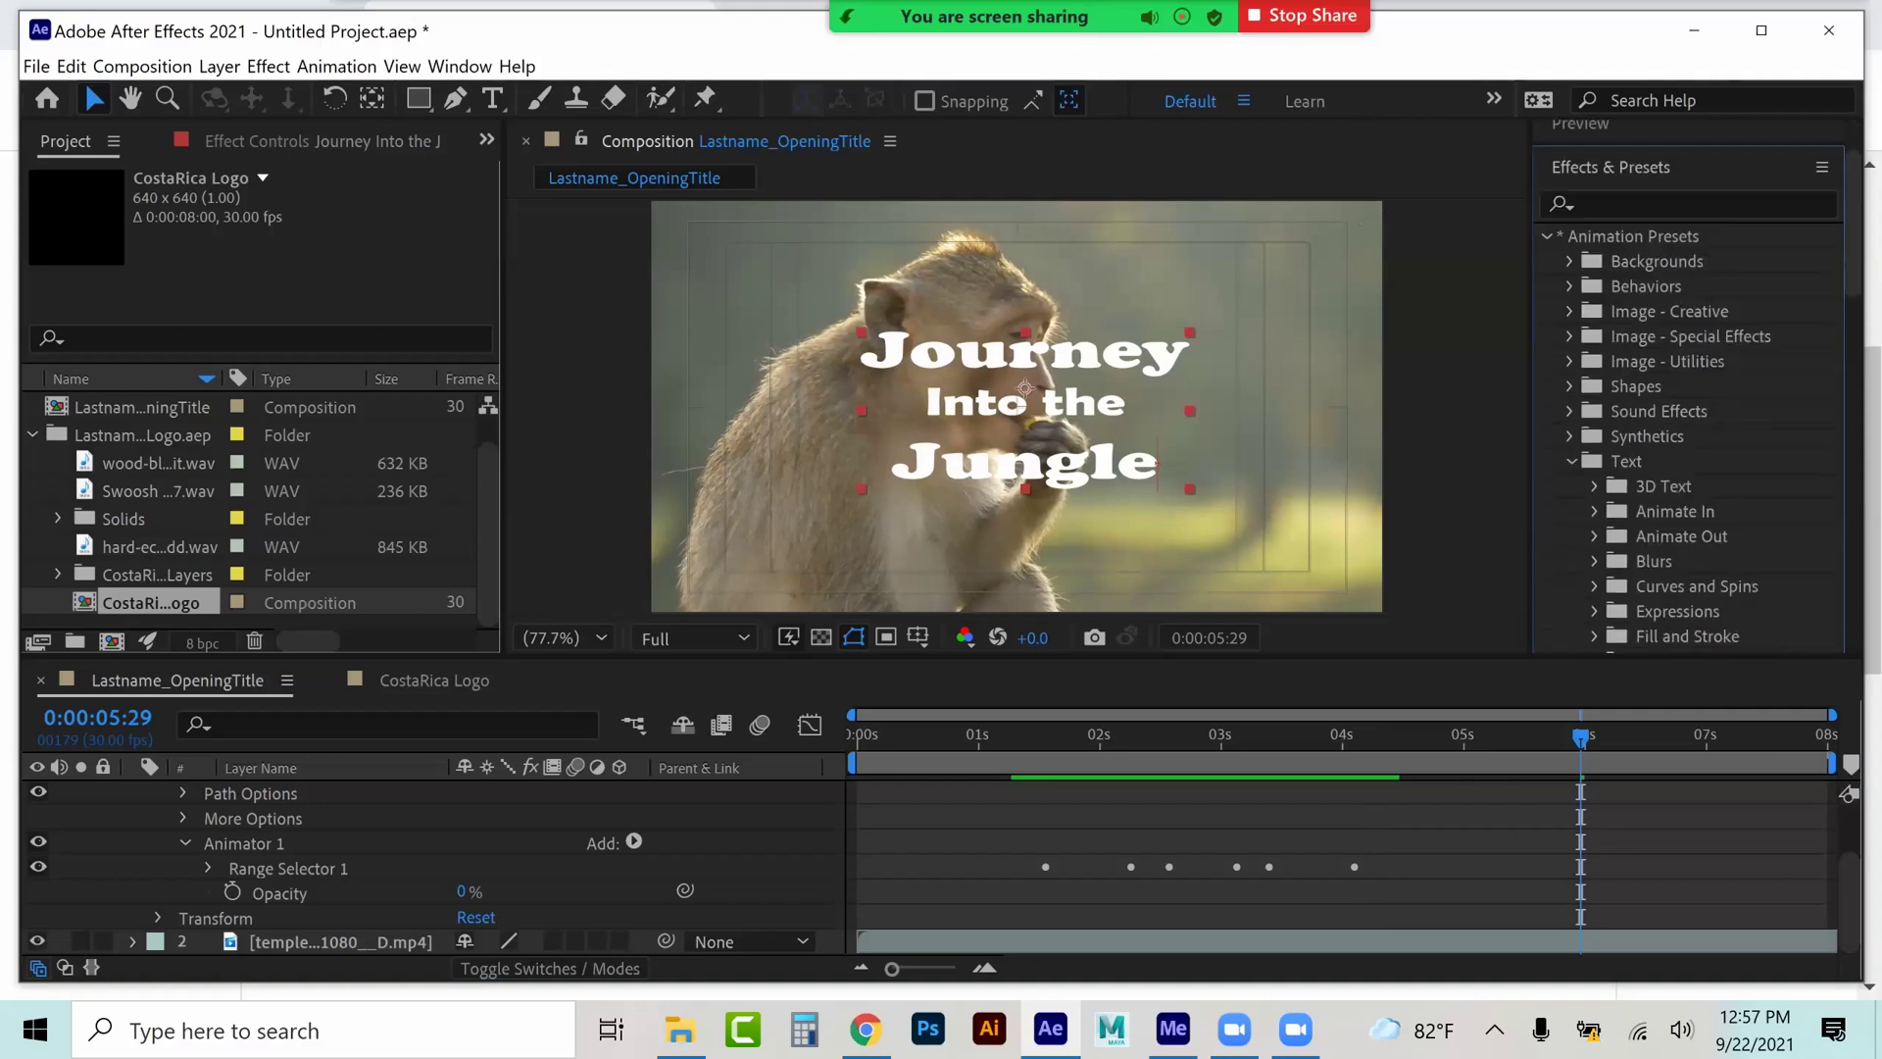
click(1595, 508)
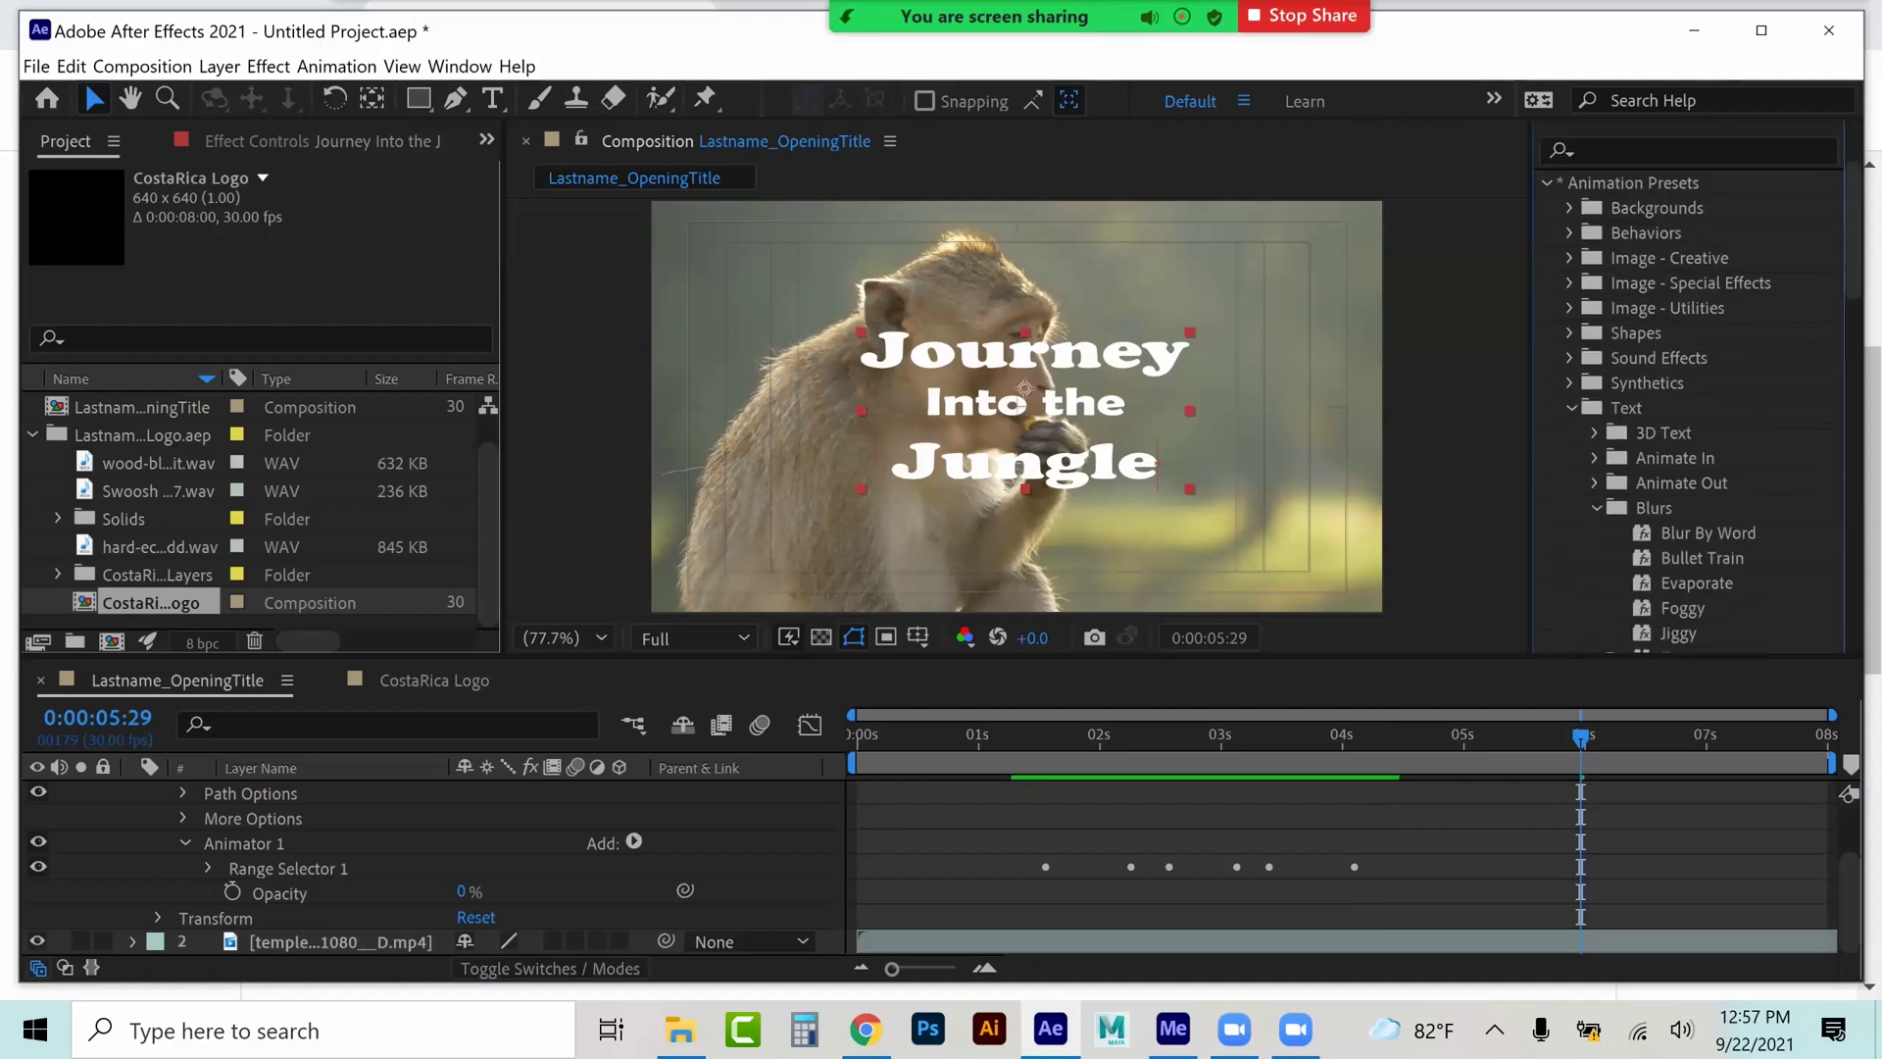
scroll(1688, 392, down, 1)
drag(1580, 737, 1524, 737)
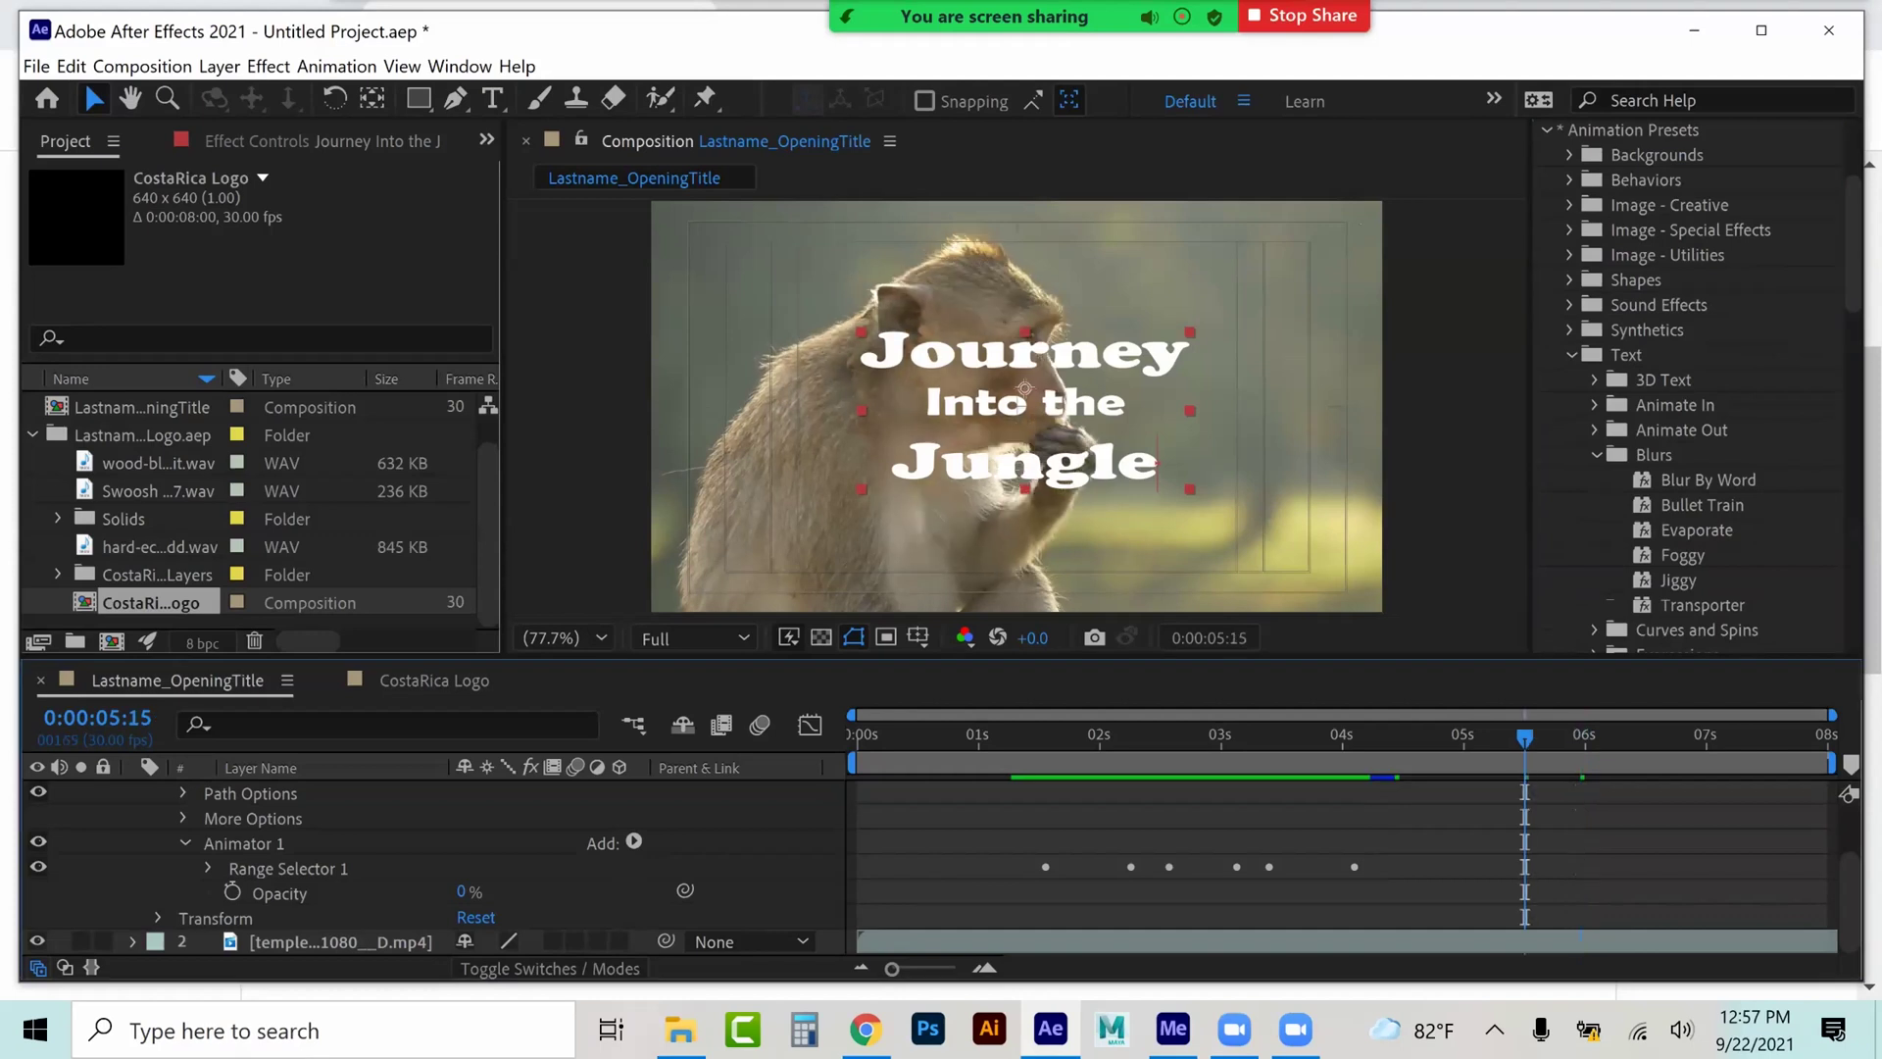
click(1696, 529)
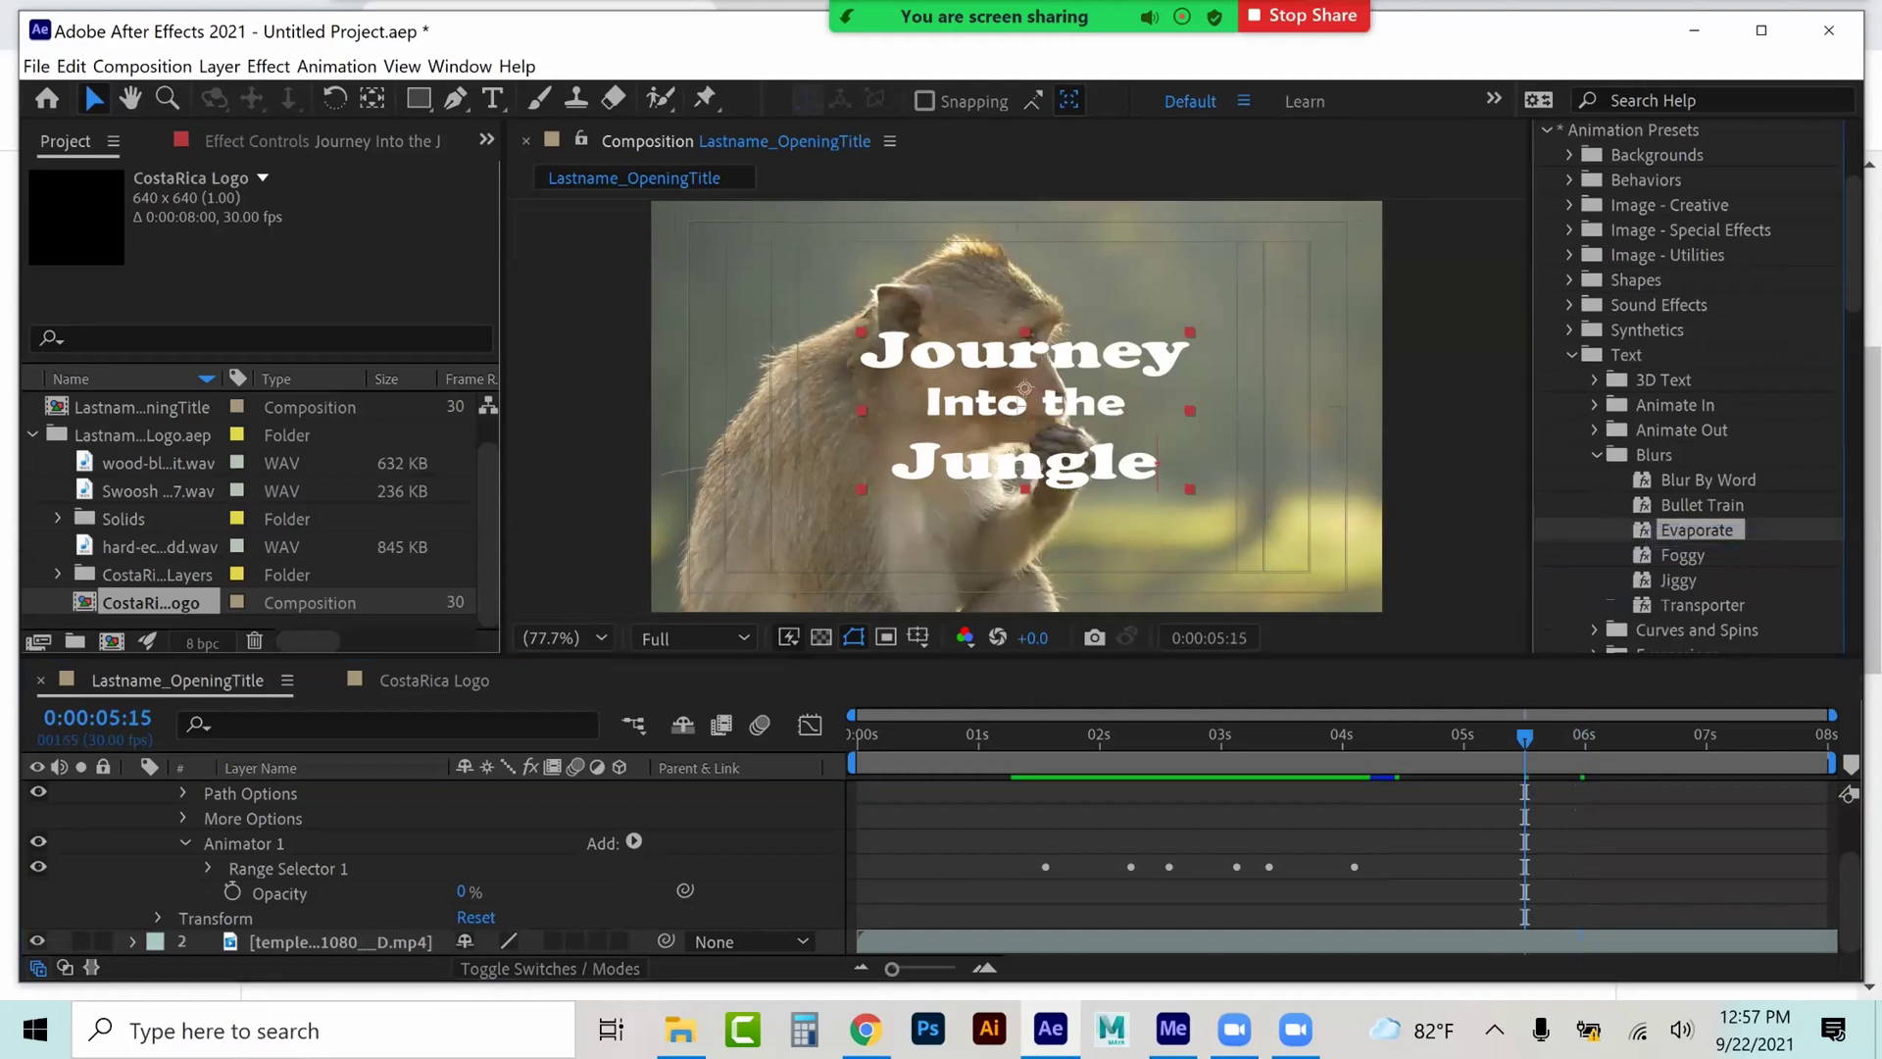
scroll(441, 863, up, 2)
click(337, 791)
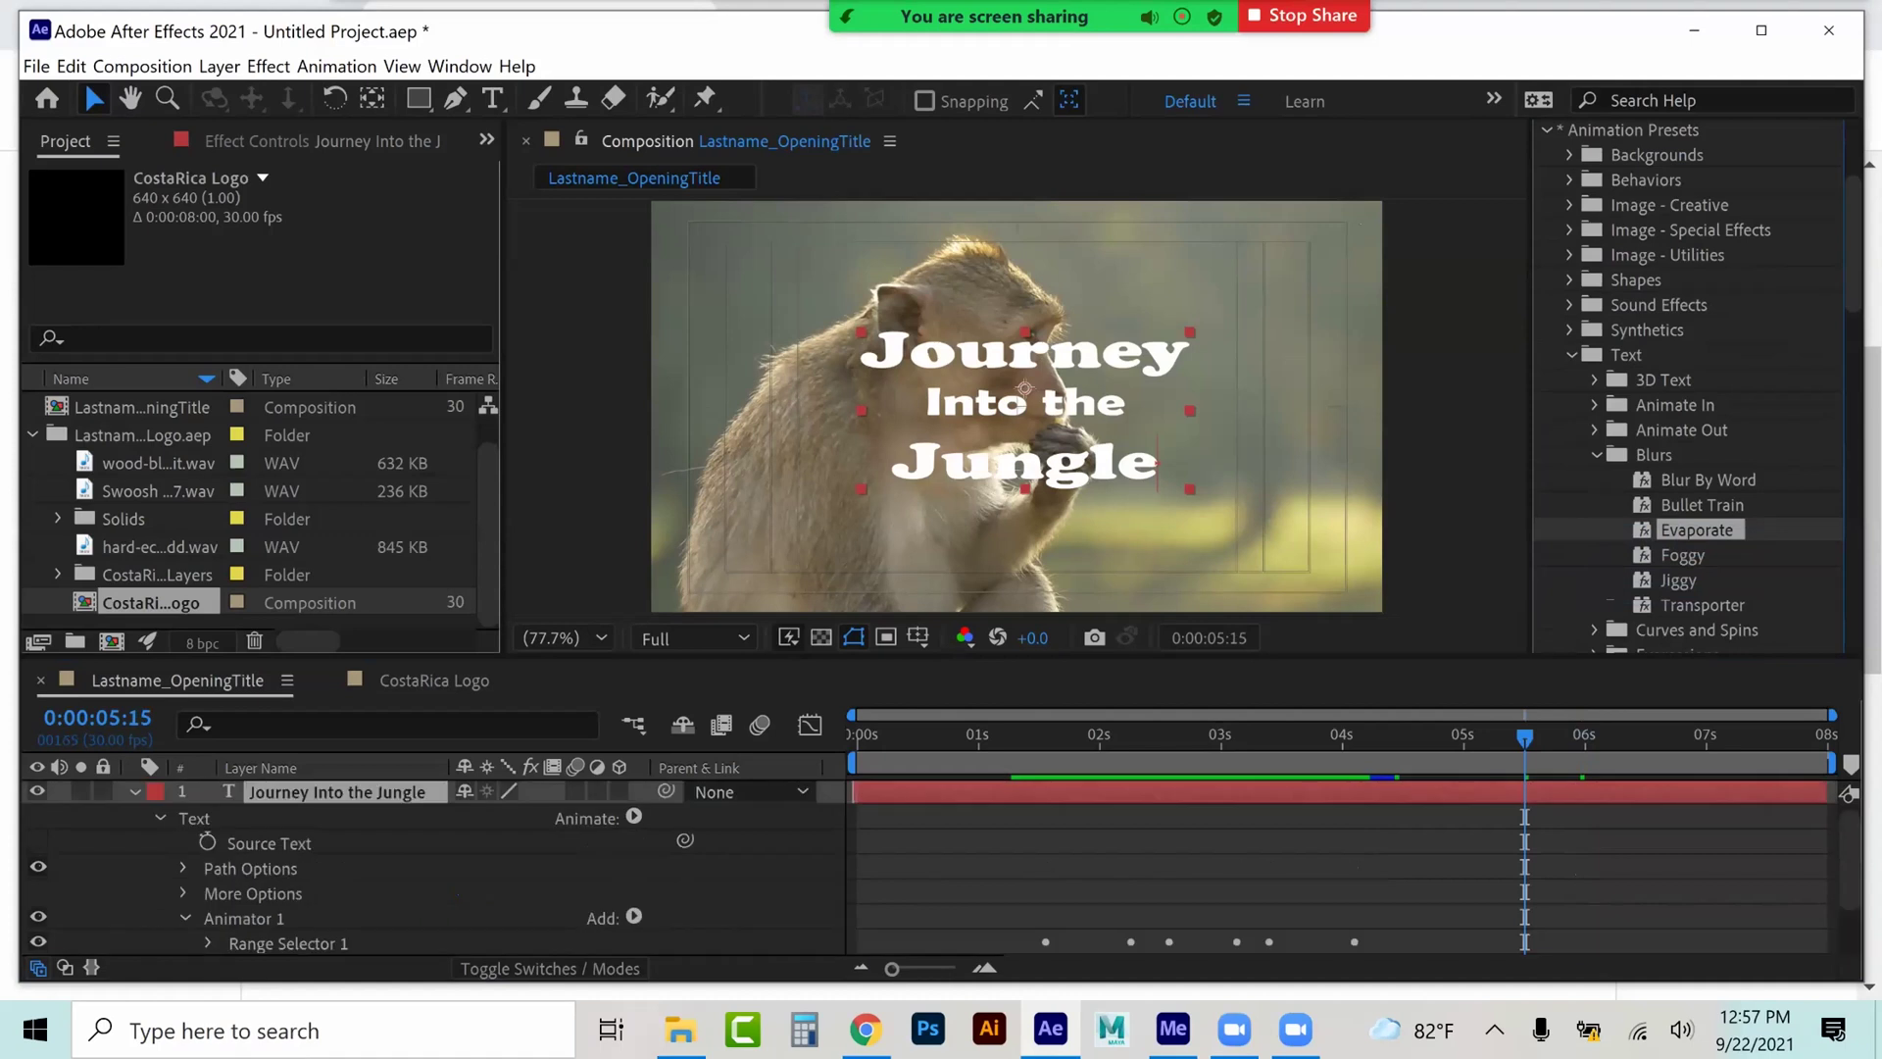
drag(1696, 530, 1553, 792)
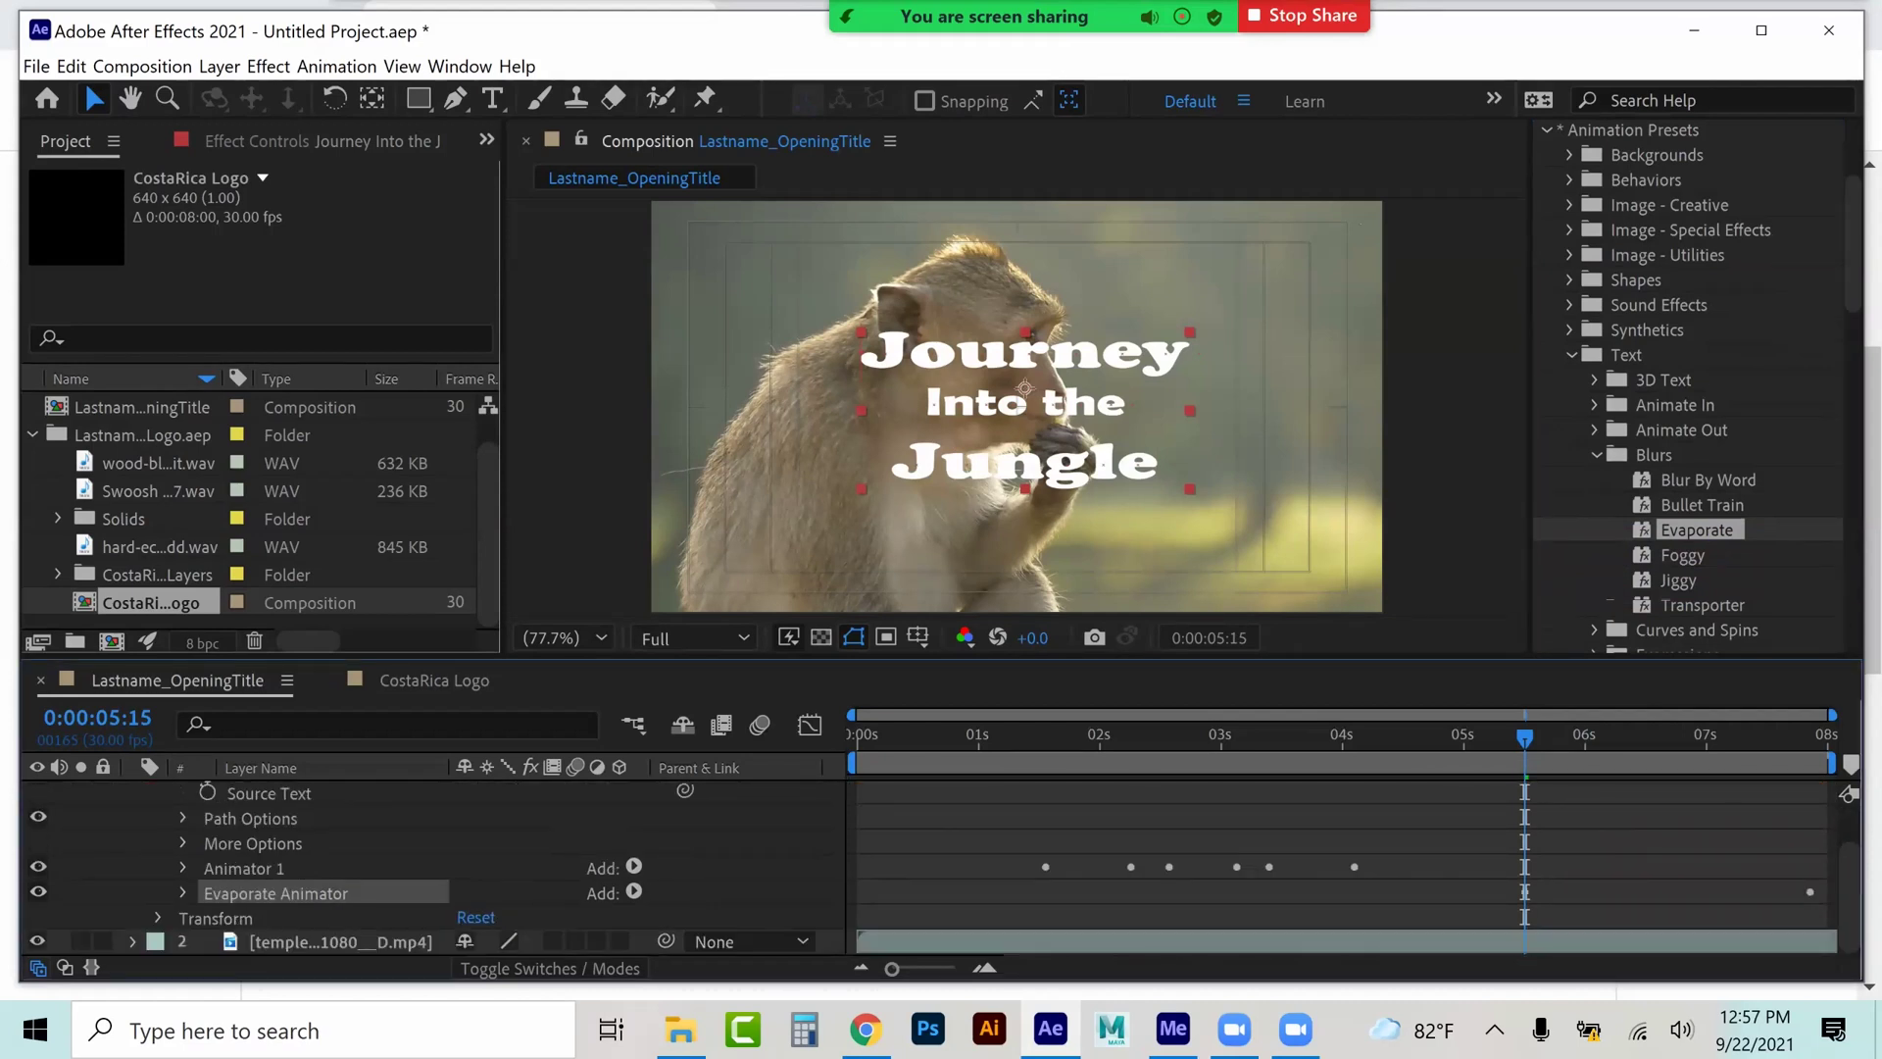
- Preview the Evaporate animation and move its last range selector Offset keyframe to 0:00:07:00
click(183, 893)
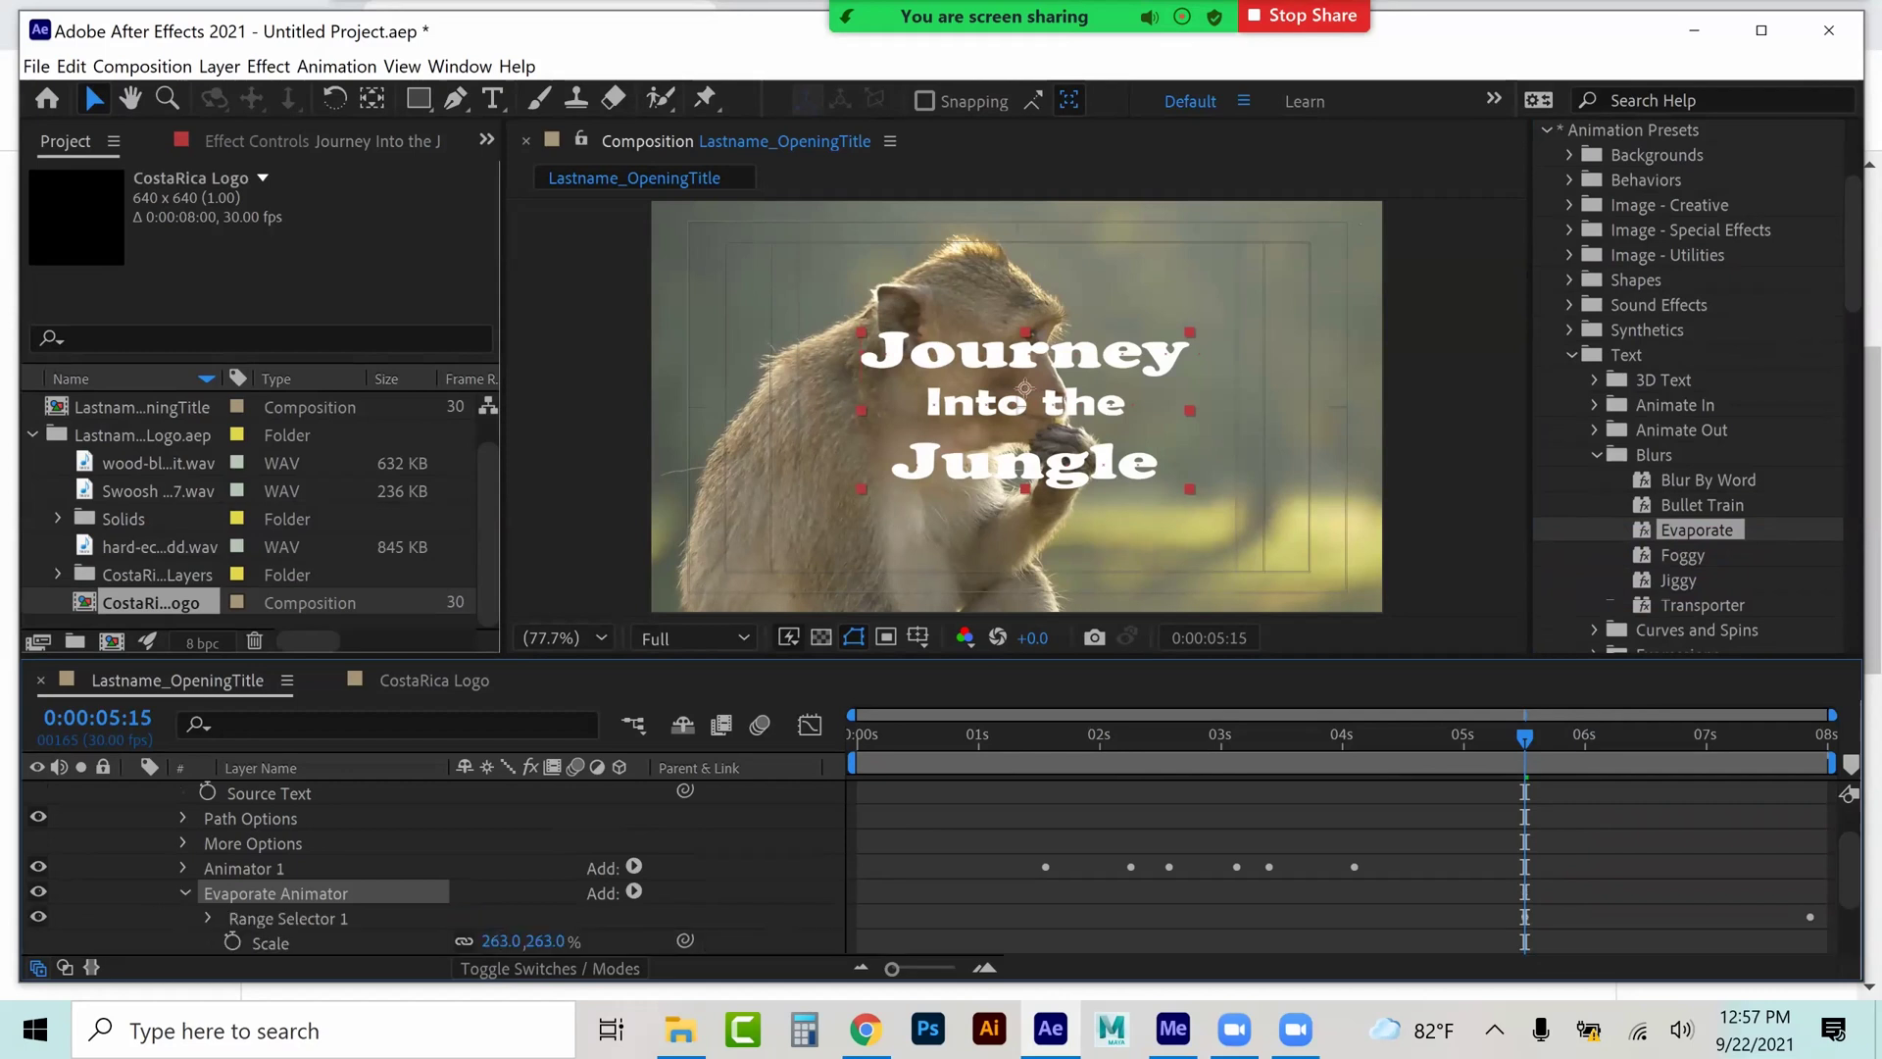
scroll(183, 893, down, 1)
click(210, 868)
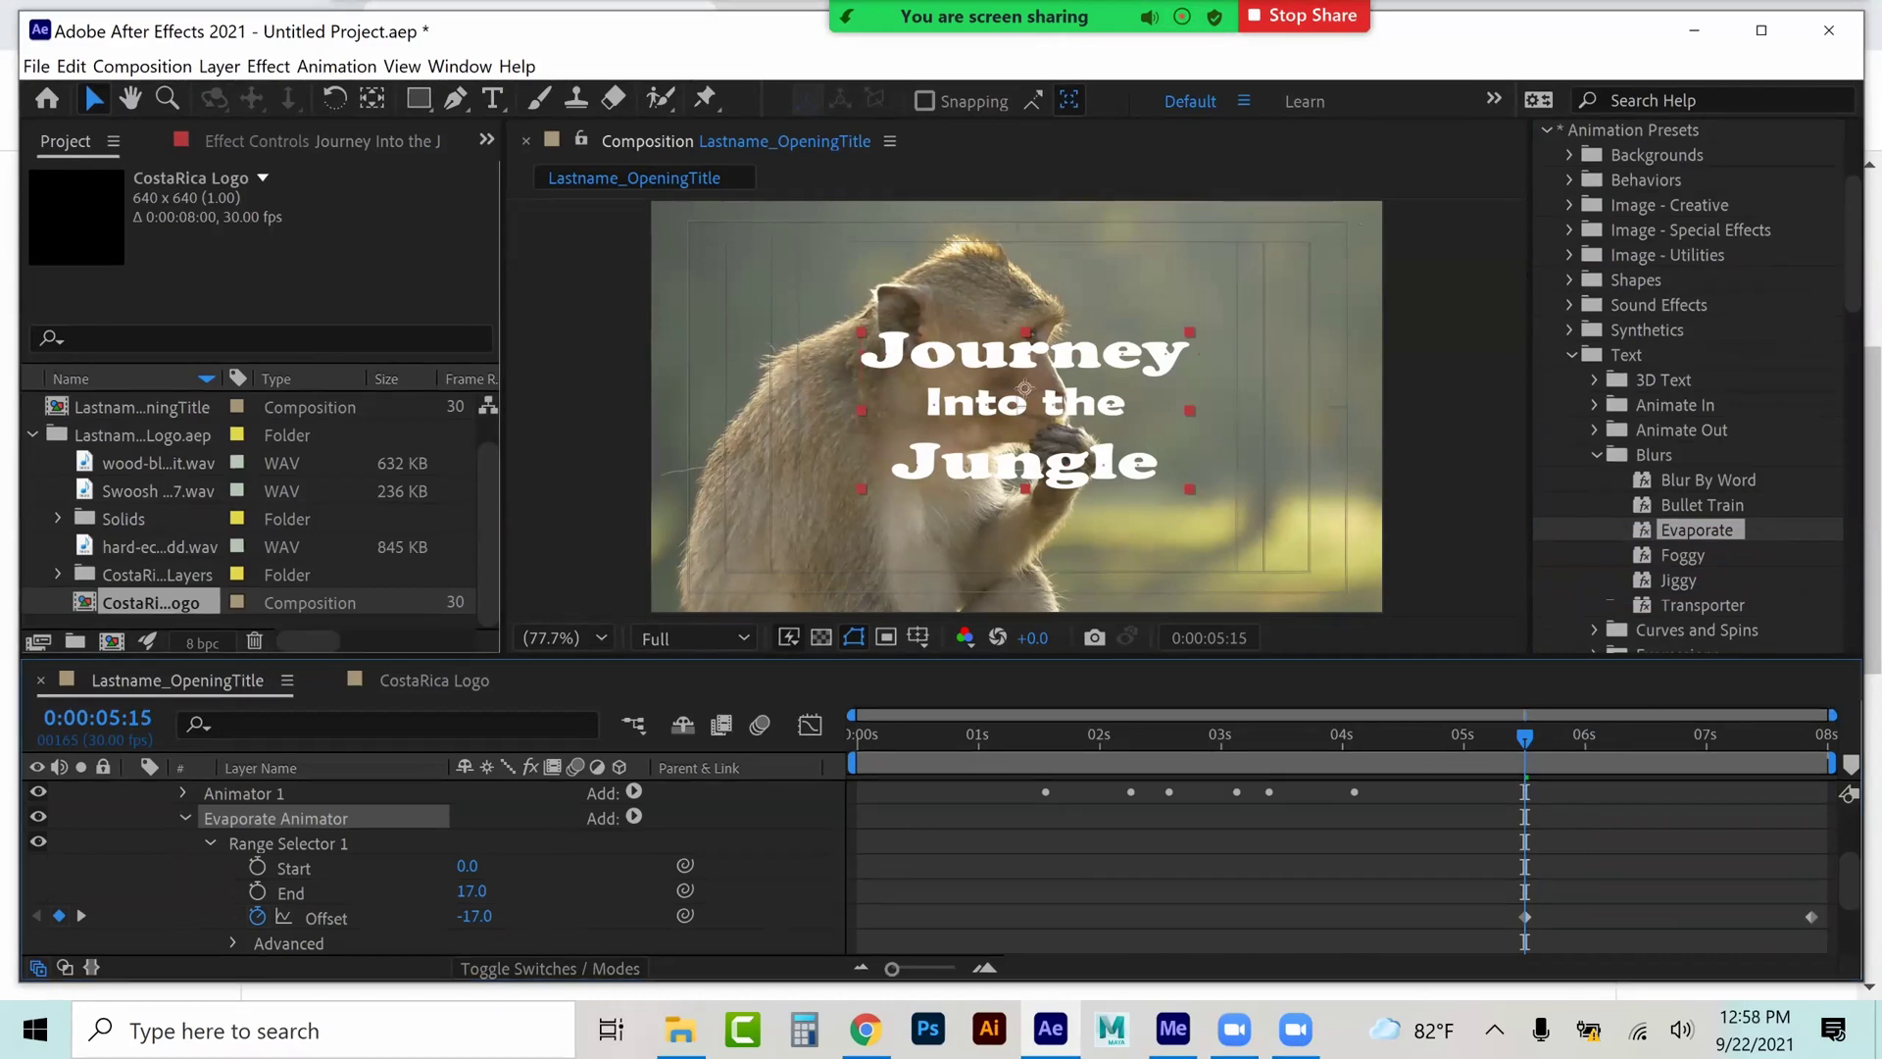
key(space)
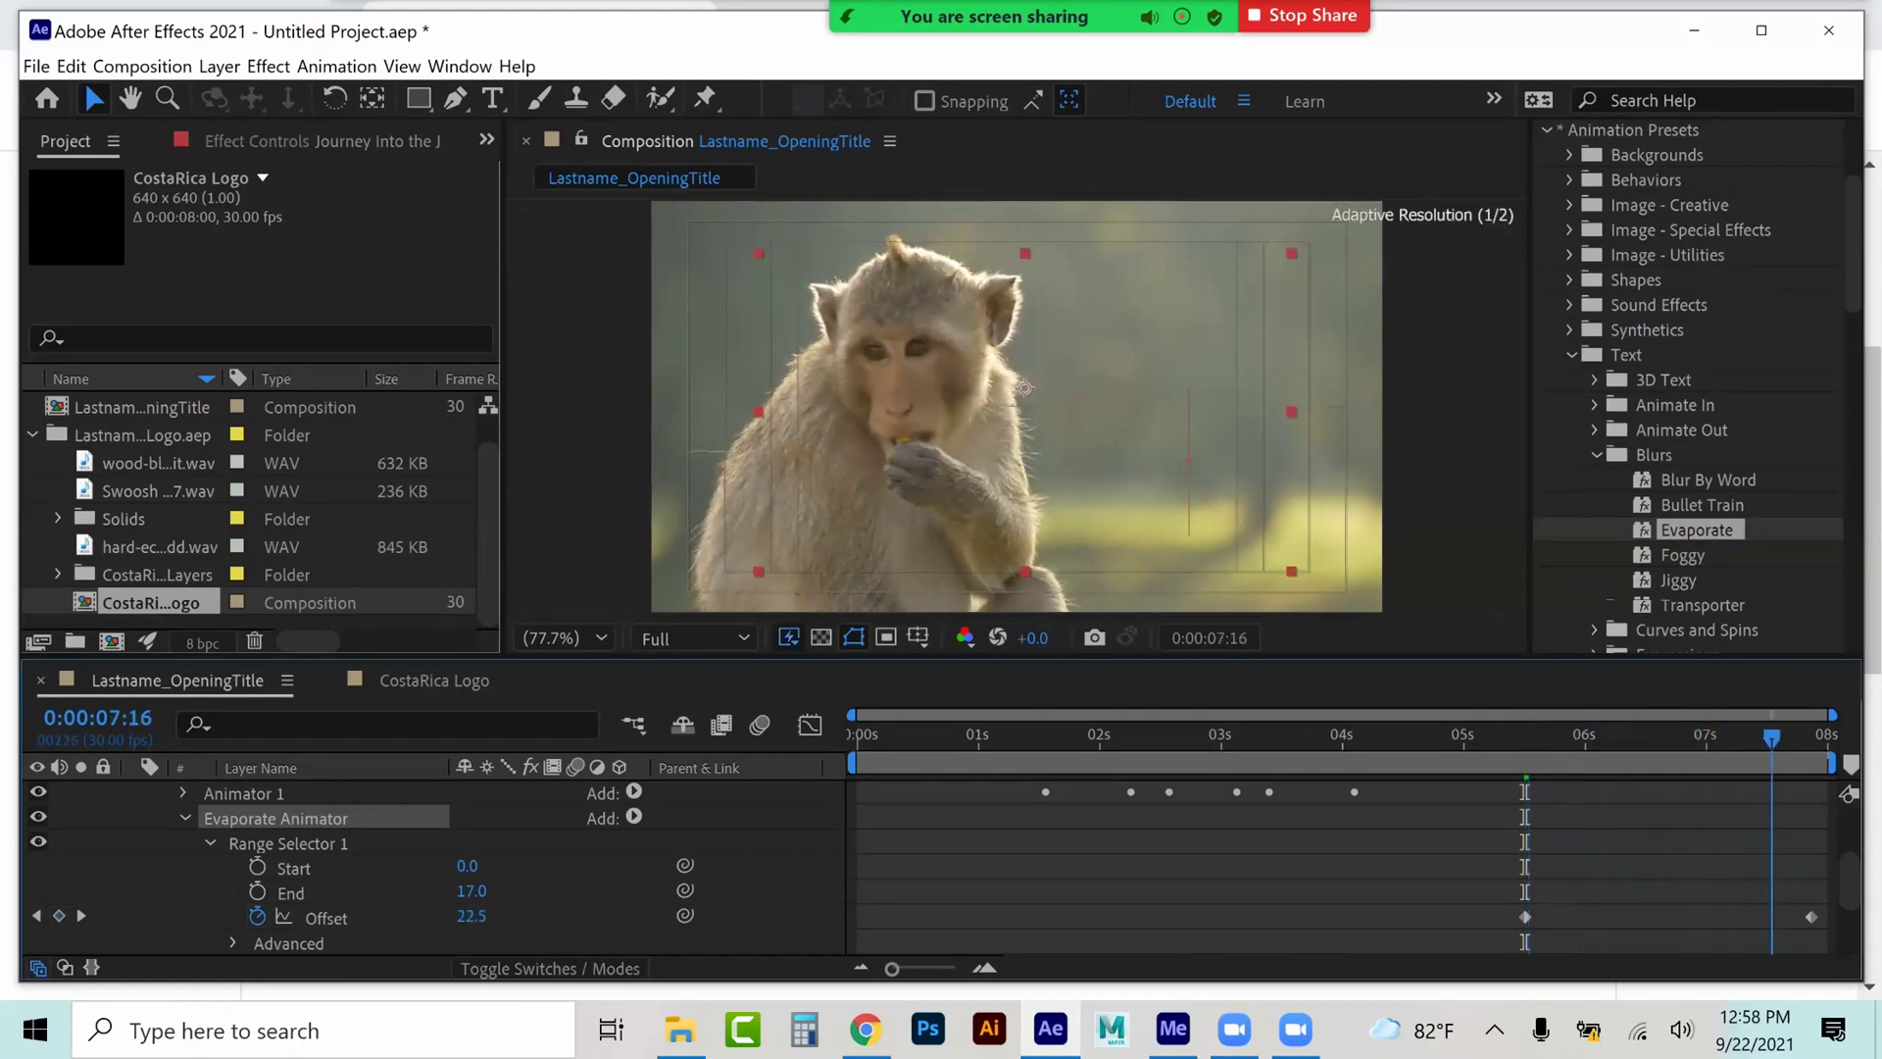
key(space)
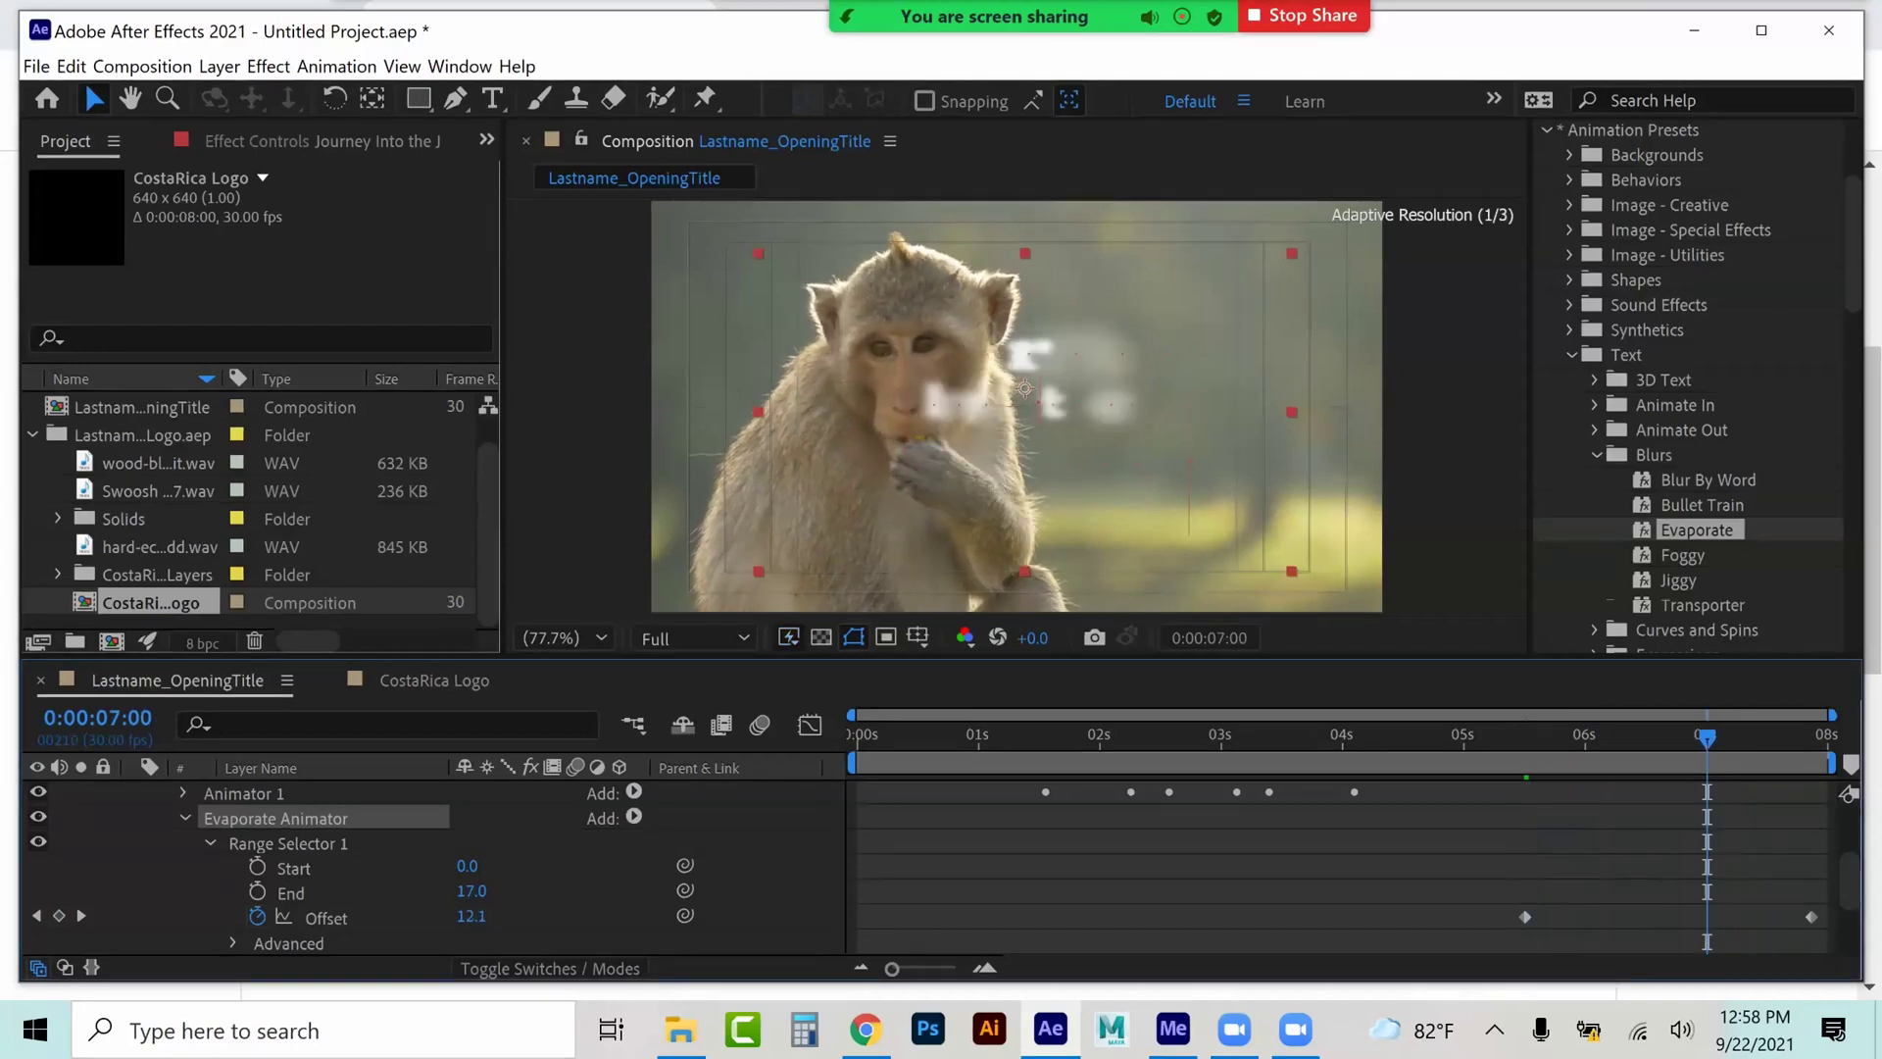
drag(1811, 917, 1706, 916)
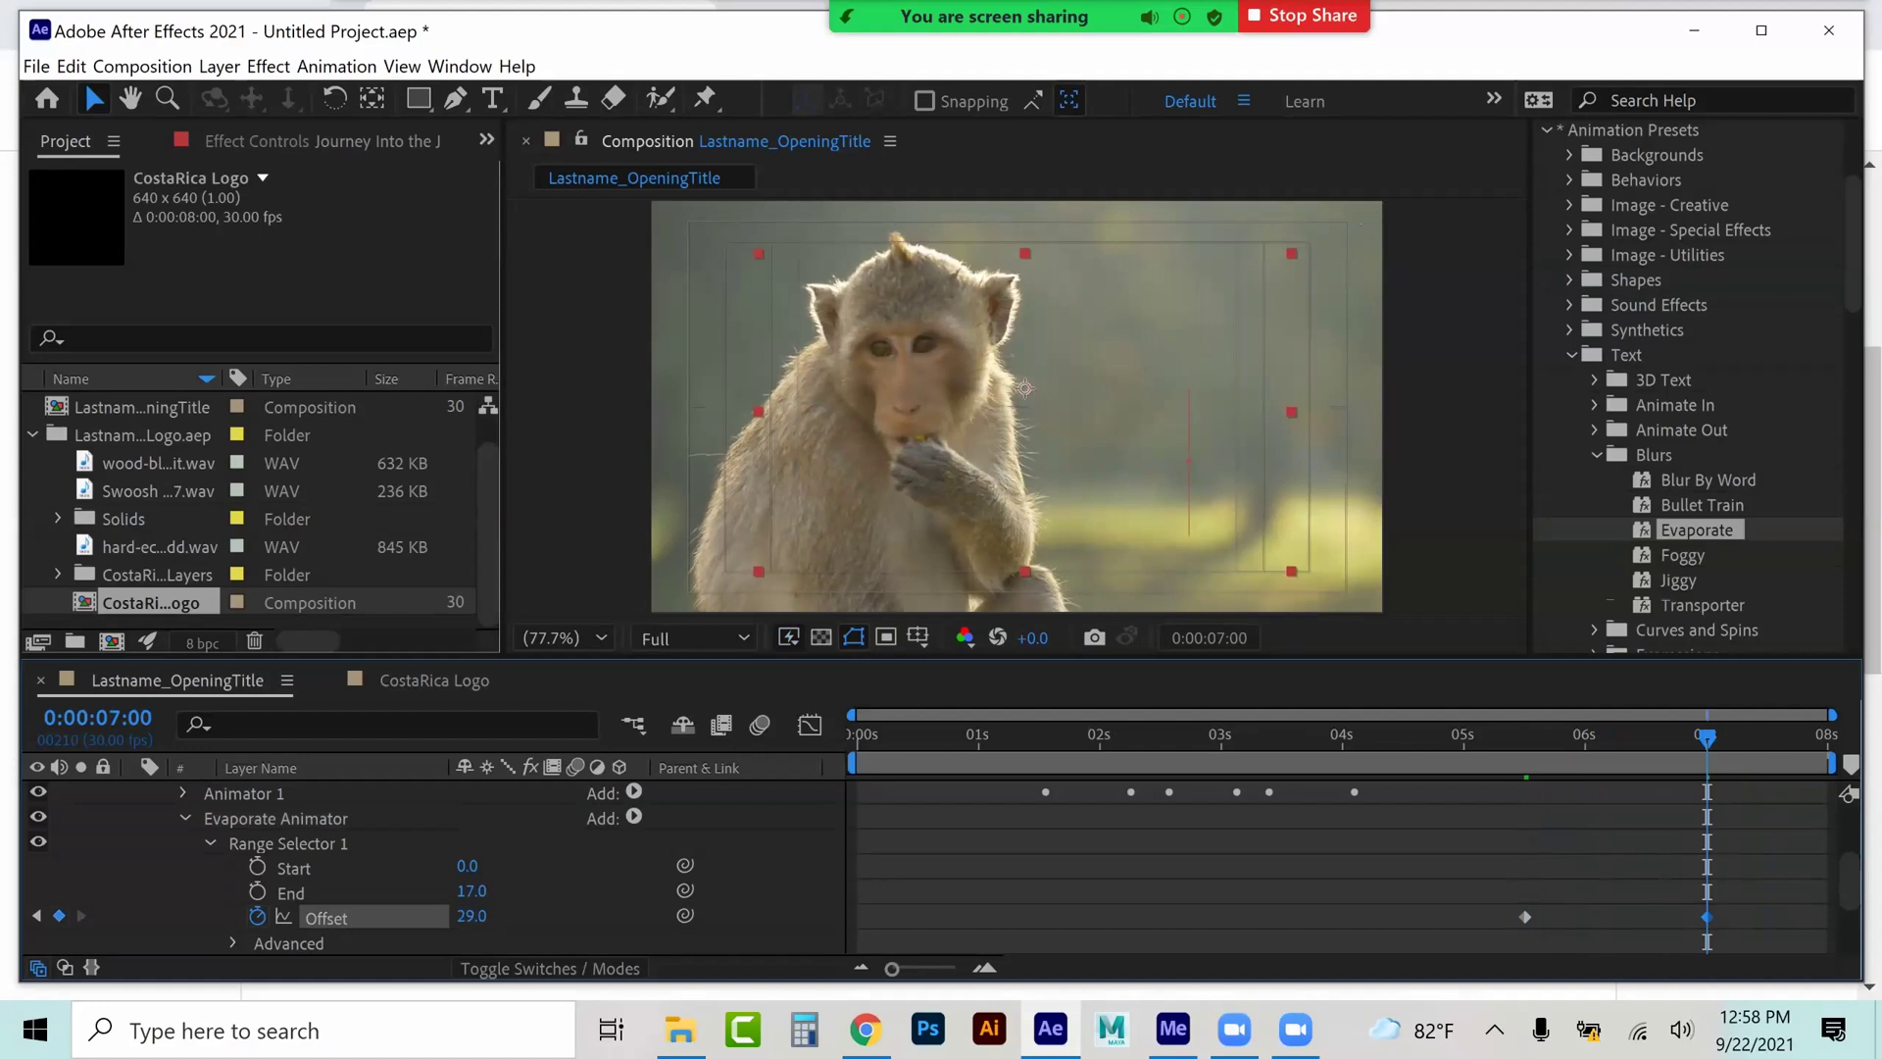
- Add a Drop Shadow effect to the title text with 60% opacity, a distance of 31 and a softness of 26
drag(971, 737, 1379, 737)
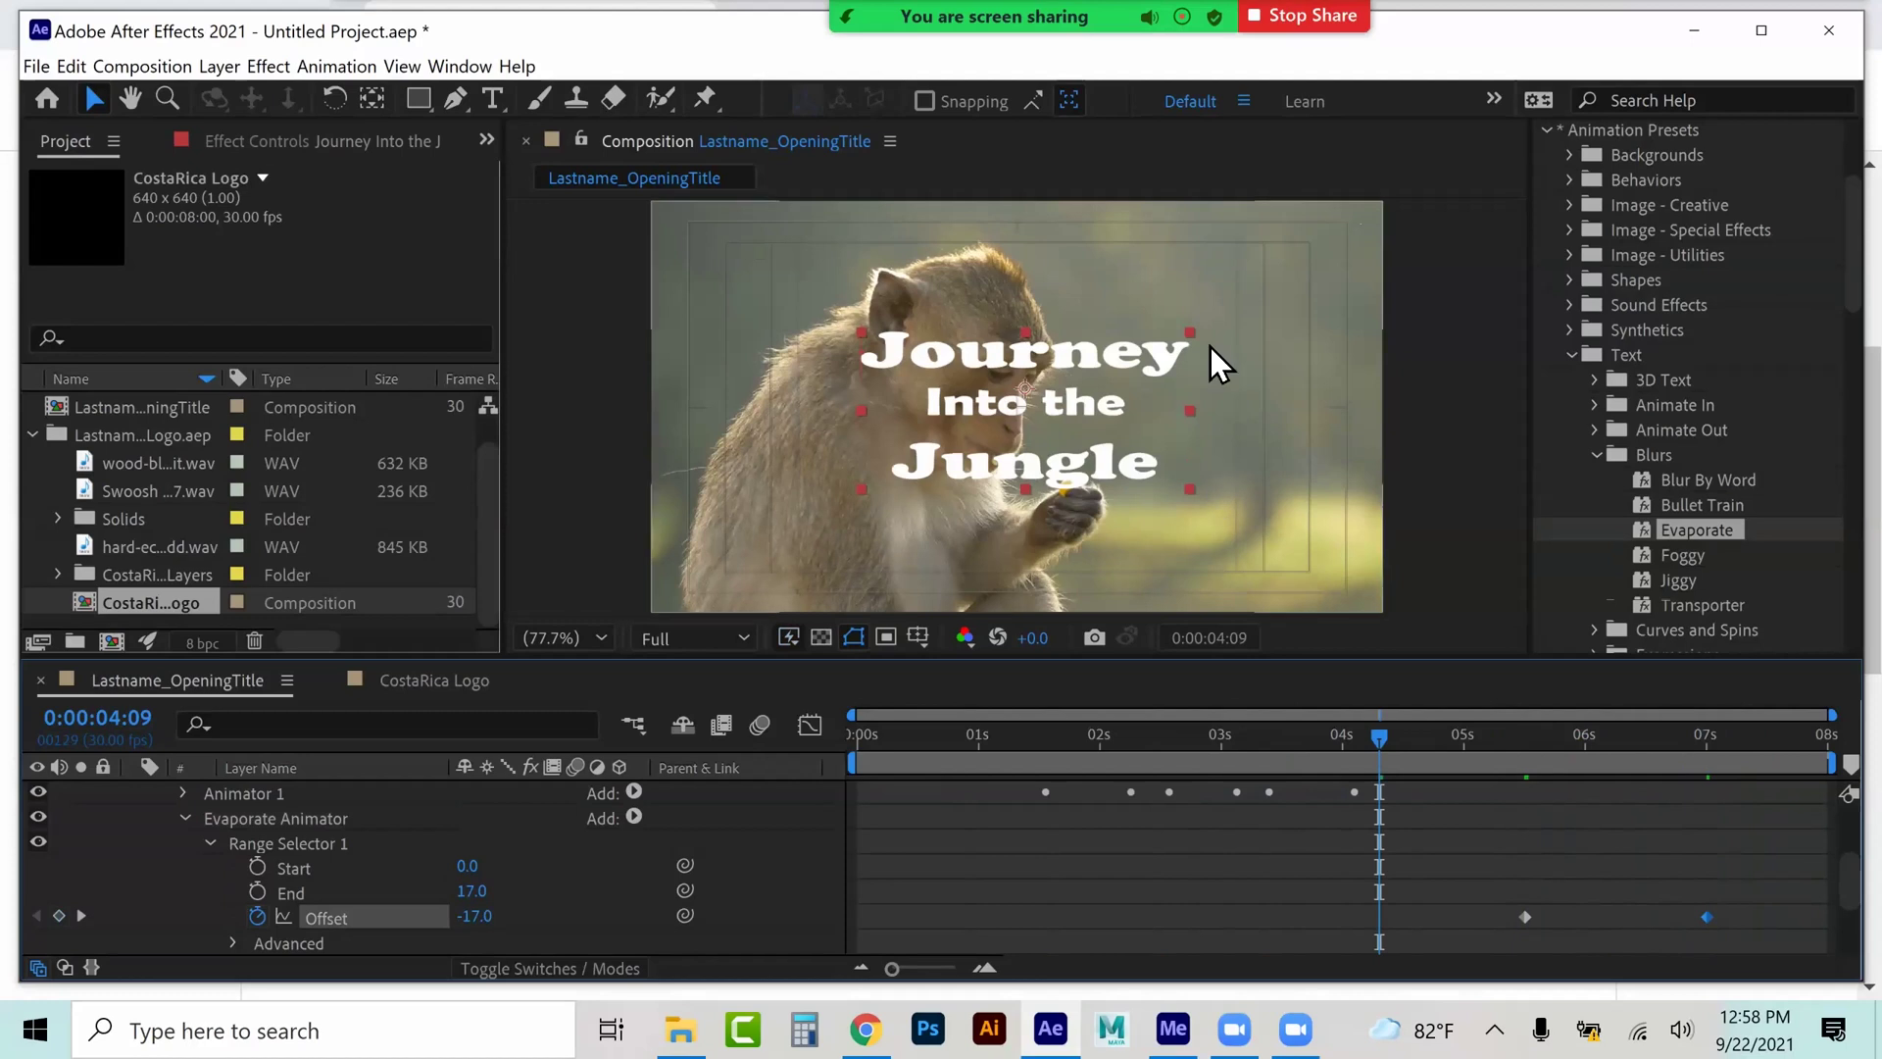
click(268, 66)
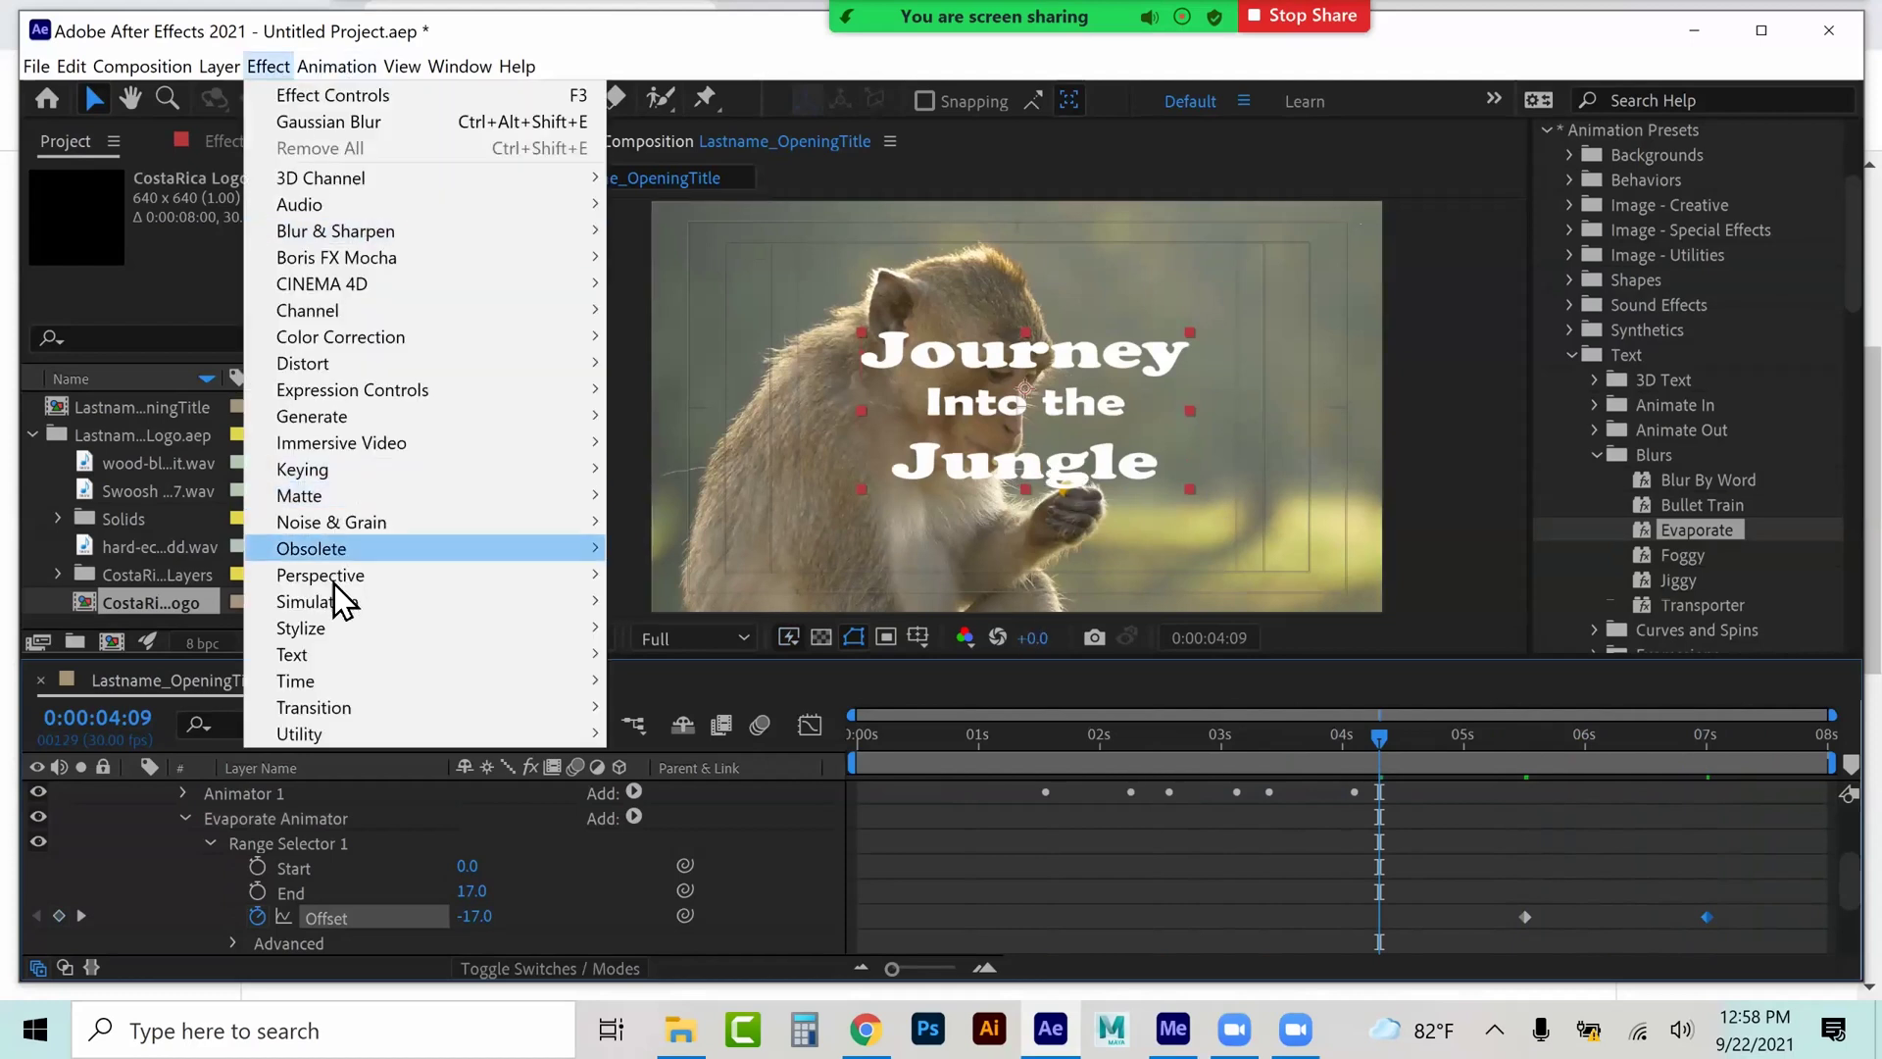
mouse_move(441, 583)
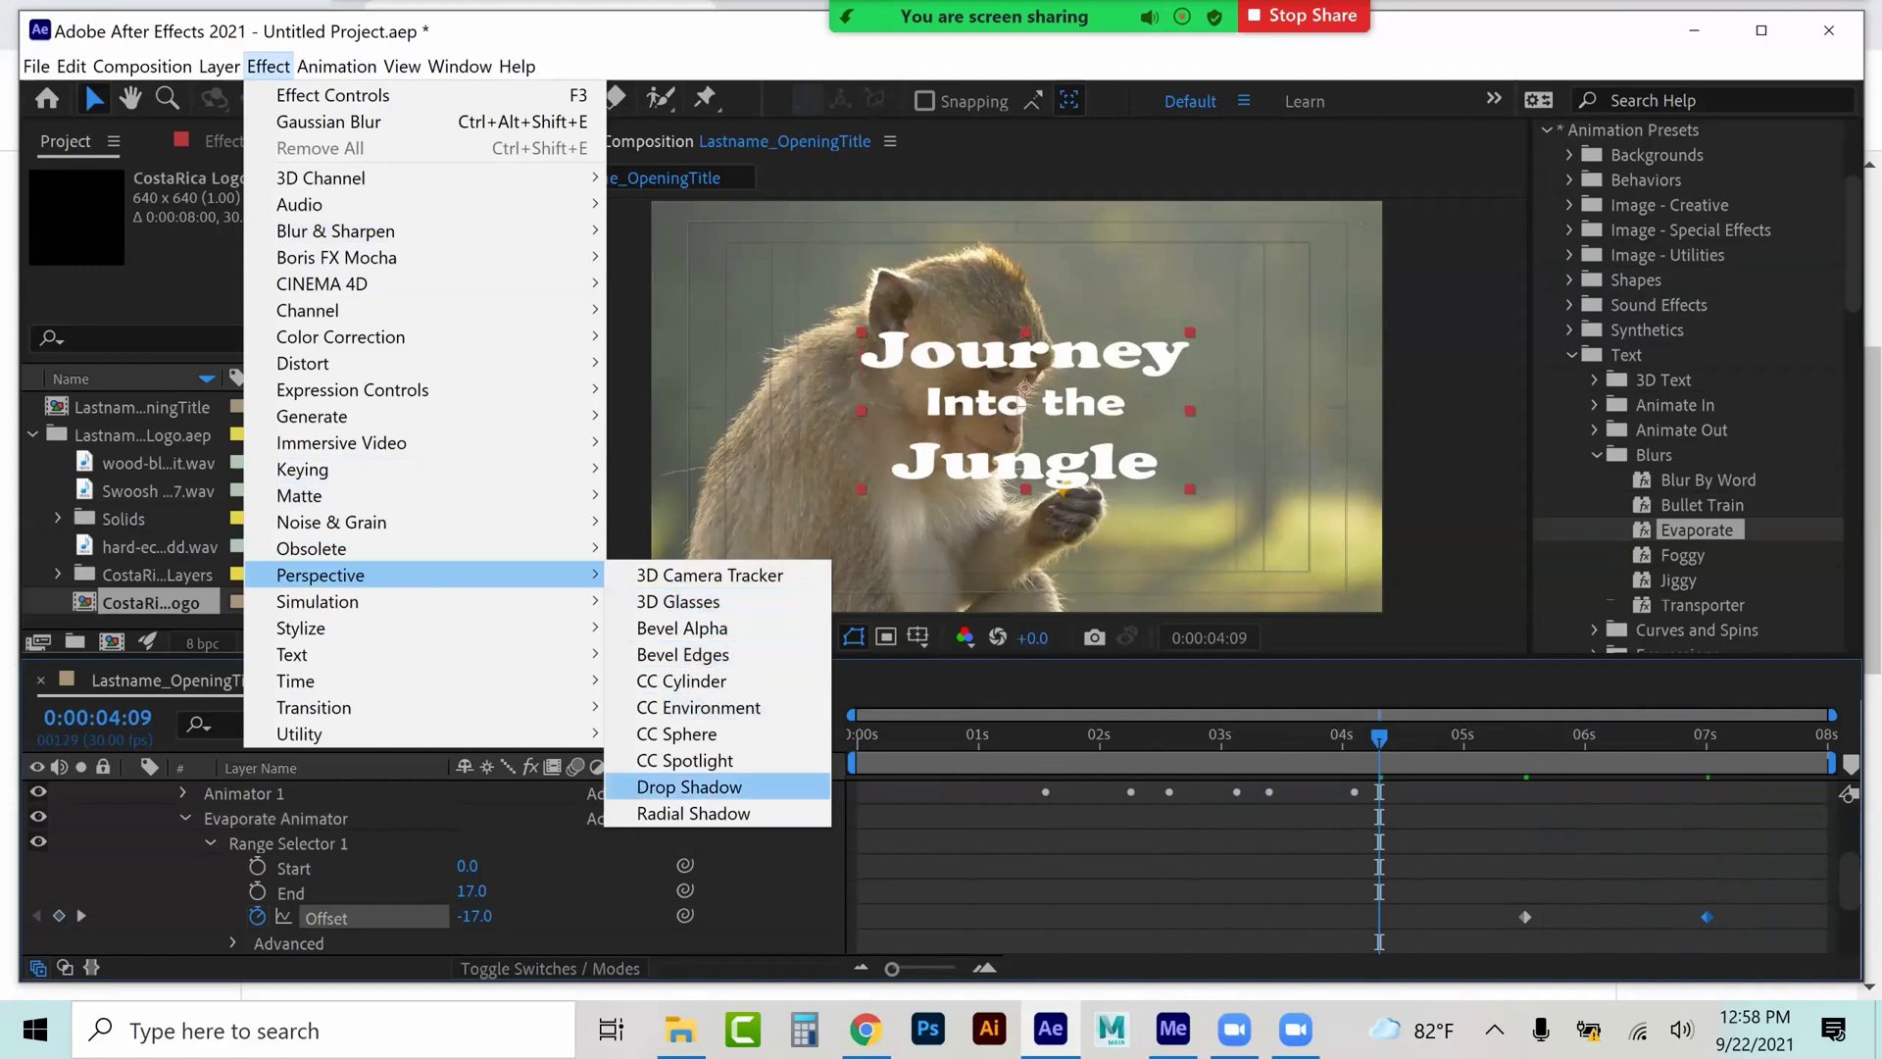
click(689, 786)
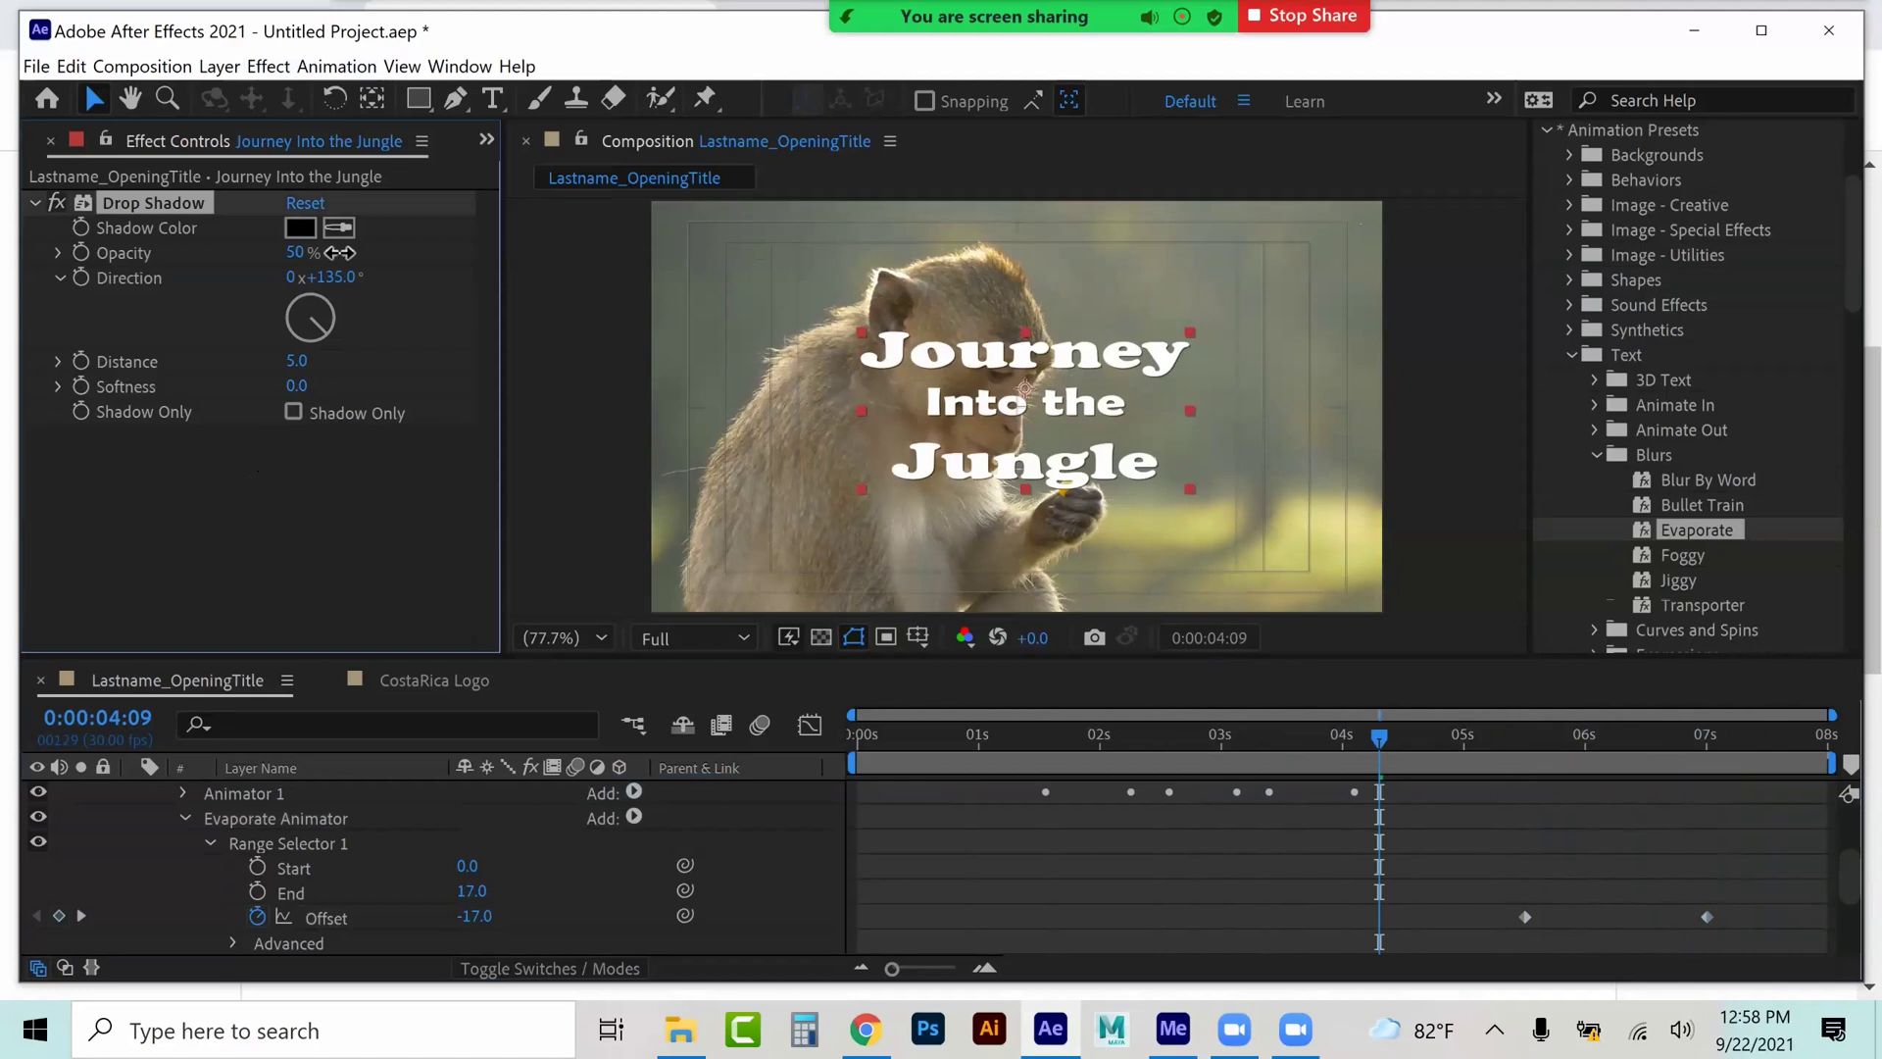
drag(338, 252, 348, 252)
drag(308, 364, 342, 391)
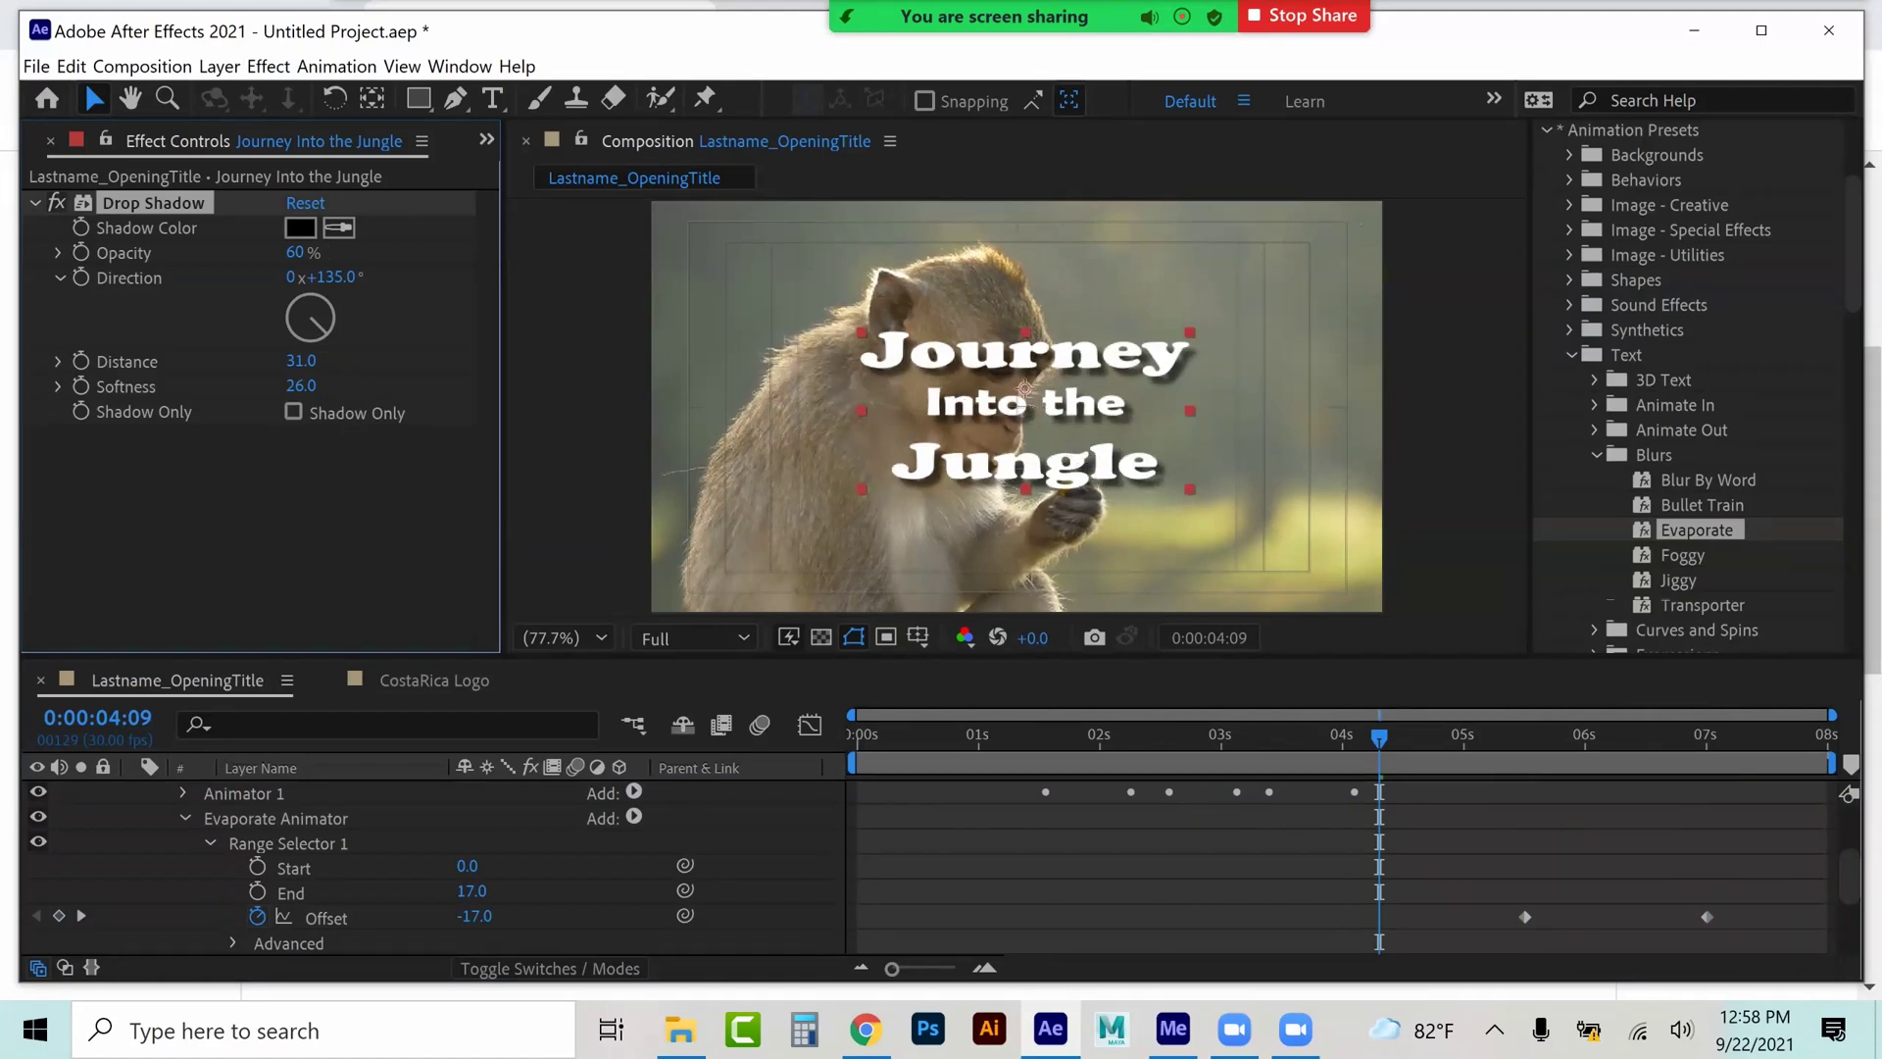
- Collapse the Evaporate Animator and the title layer's properties in the timeline
click(185, 817)
scroll(441, 862, up, 3)
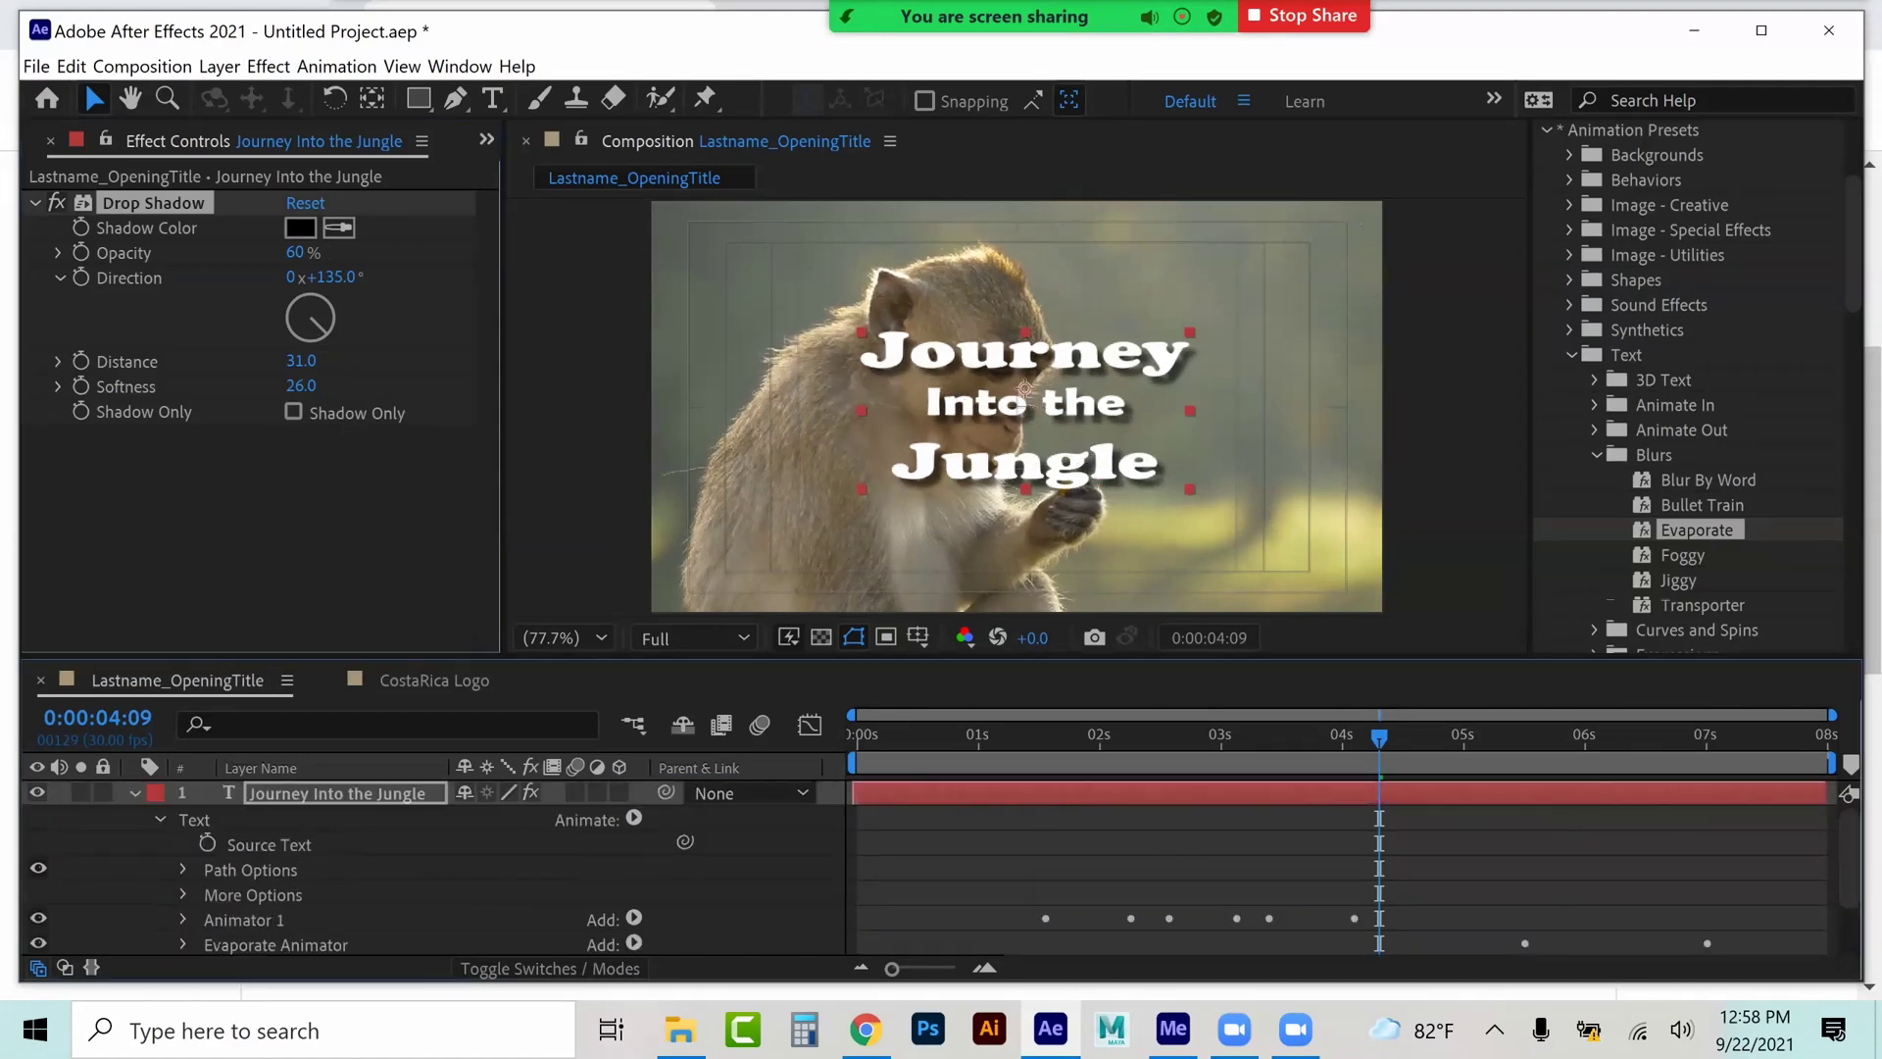
key(ctrl+grave)
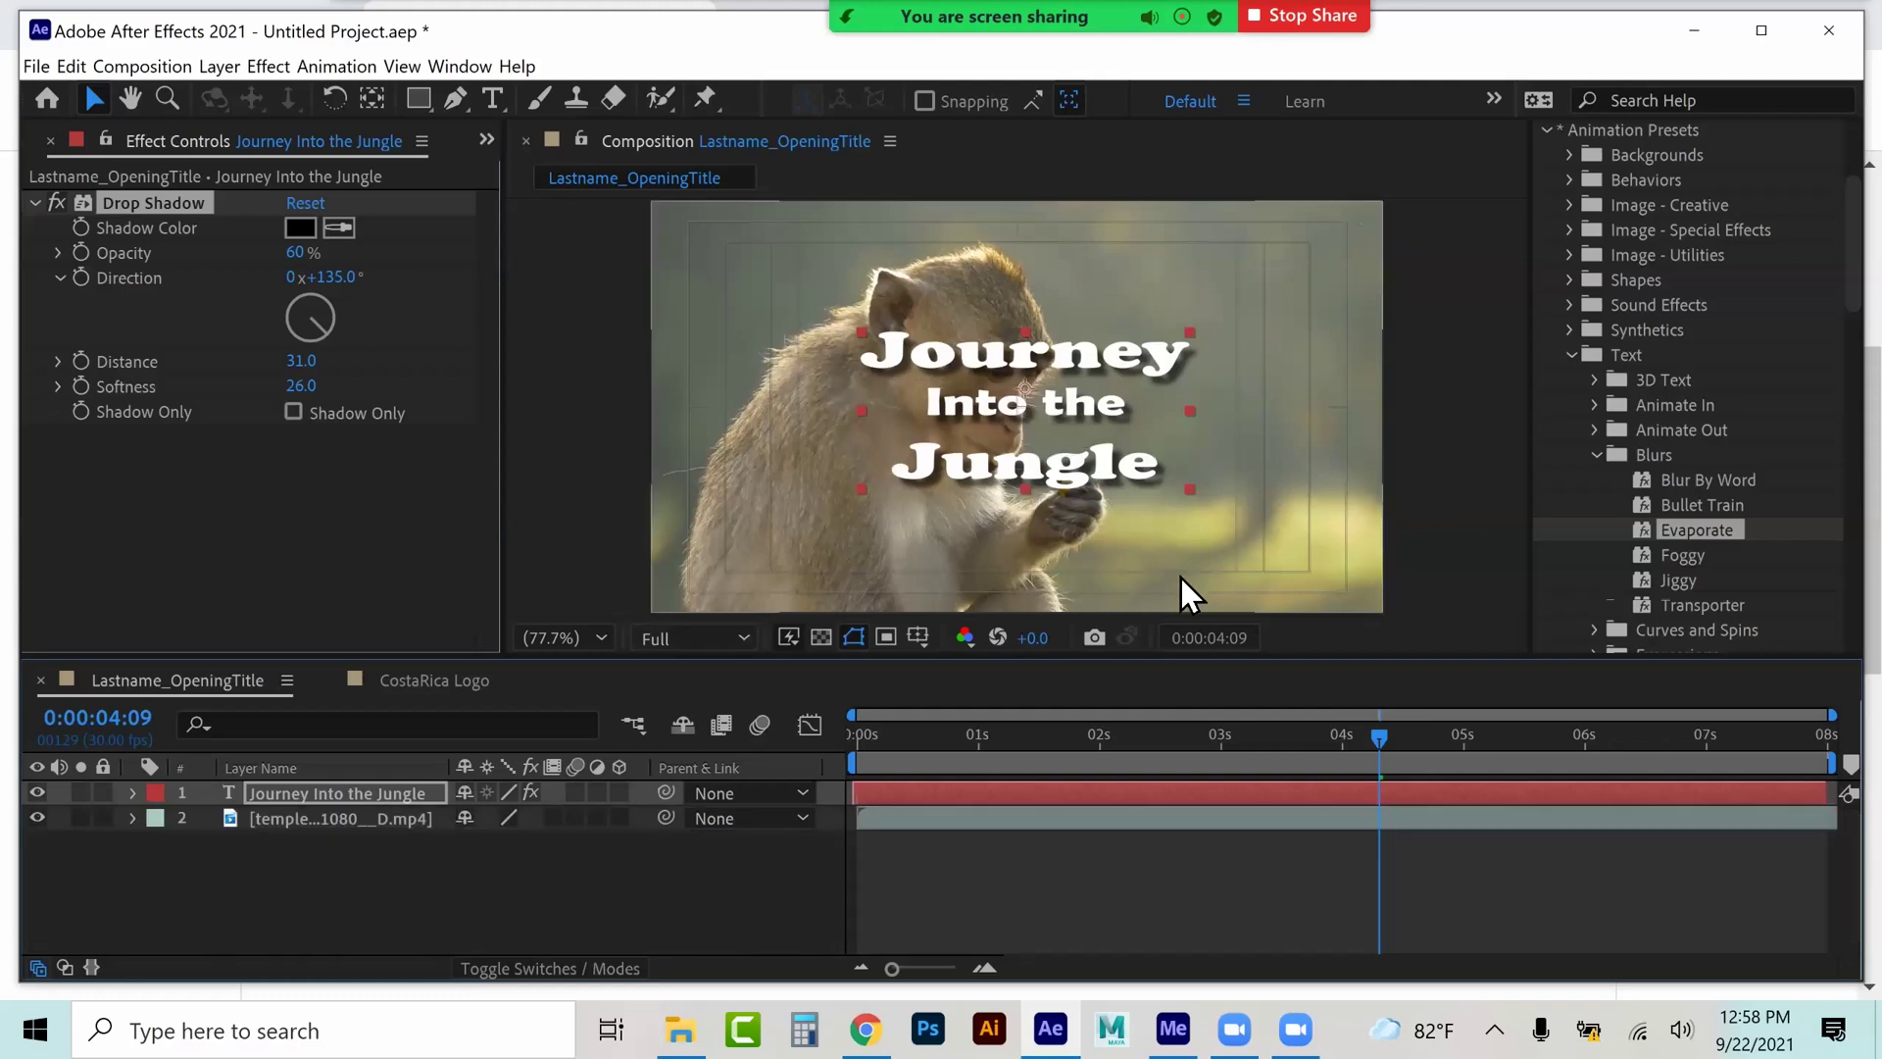
- Add a 100% Opacity keyframe to the monkey clip at 0:00:07:20
click(1788, 737)
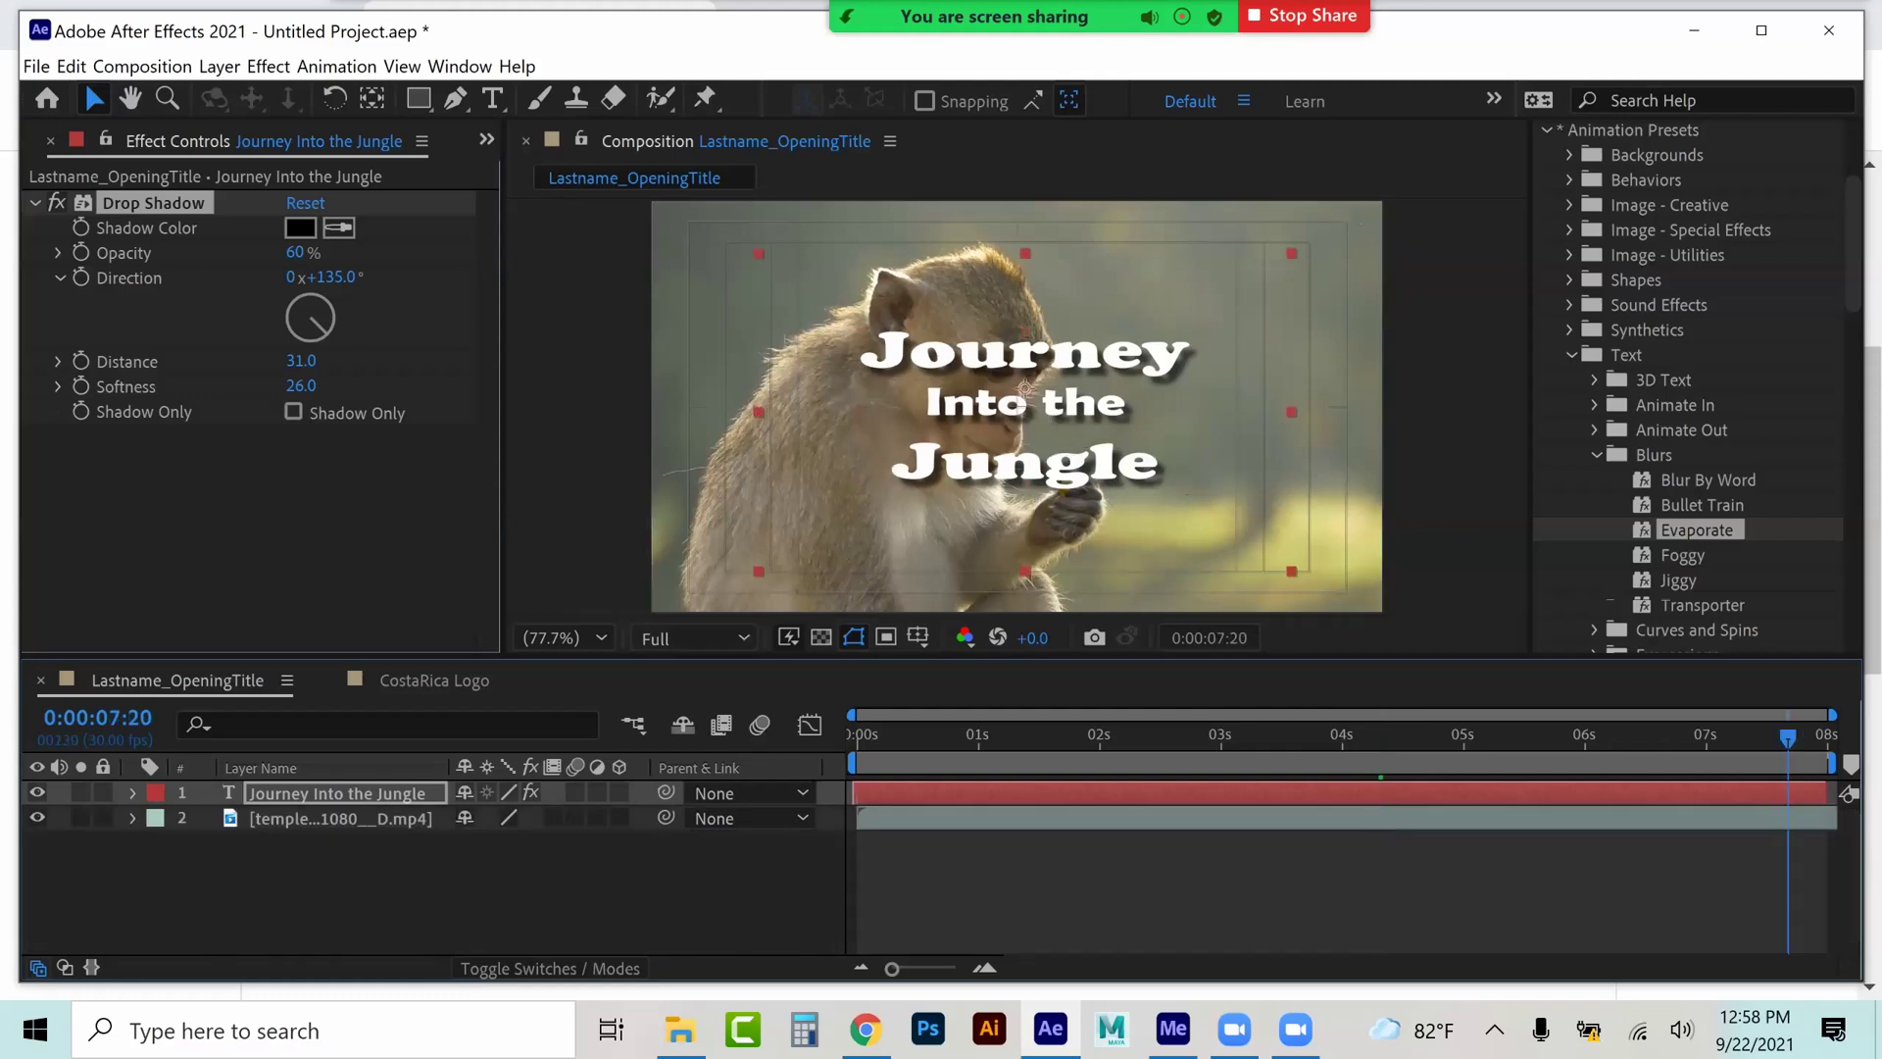
click(340, 819)
key(ctrl+grave)
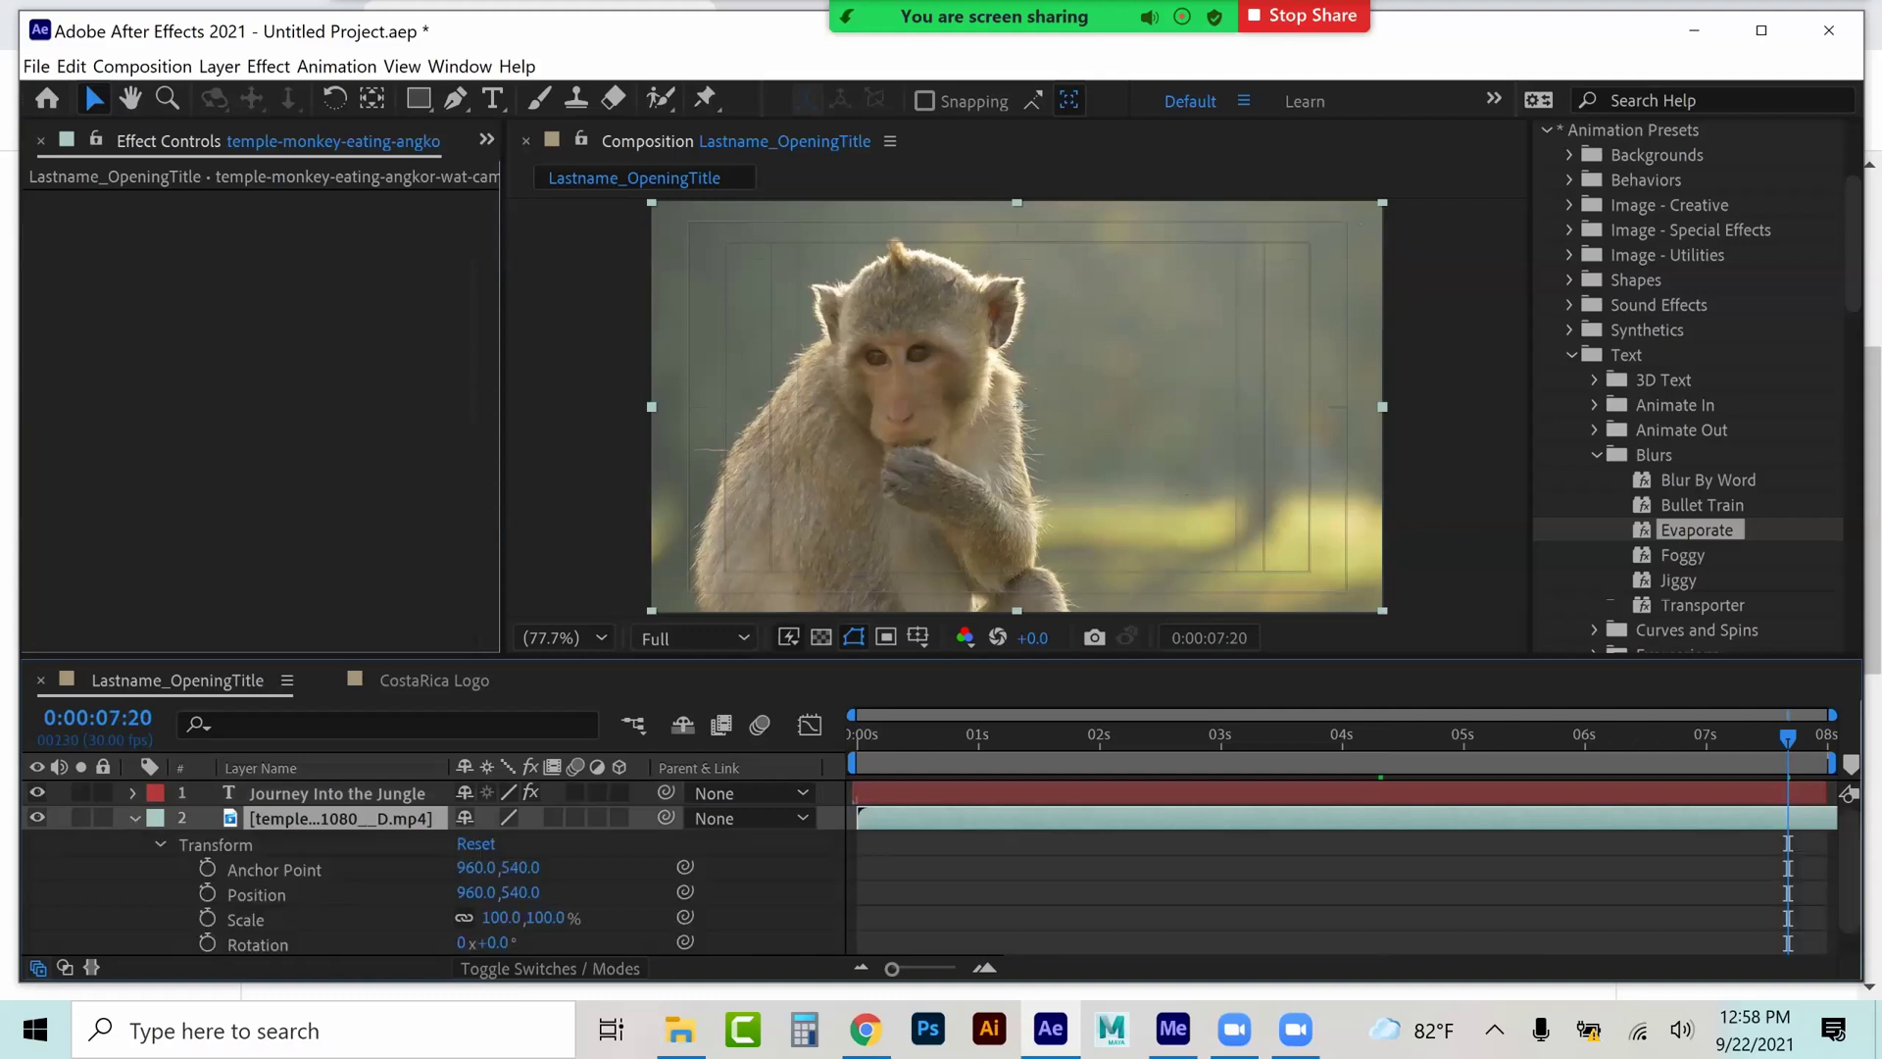
key(alt+shift+t)
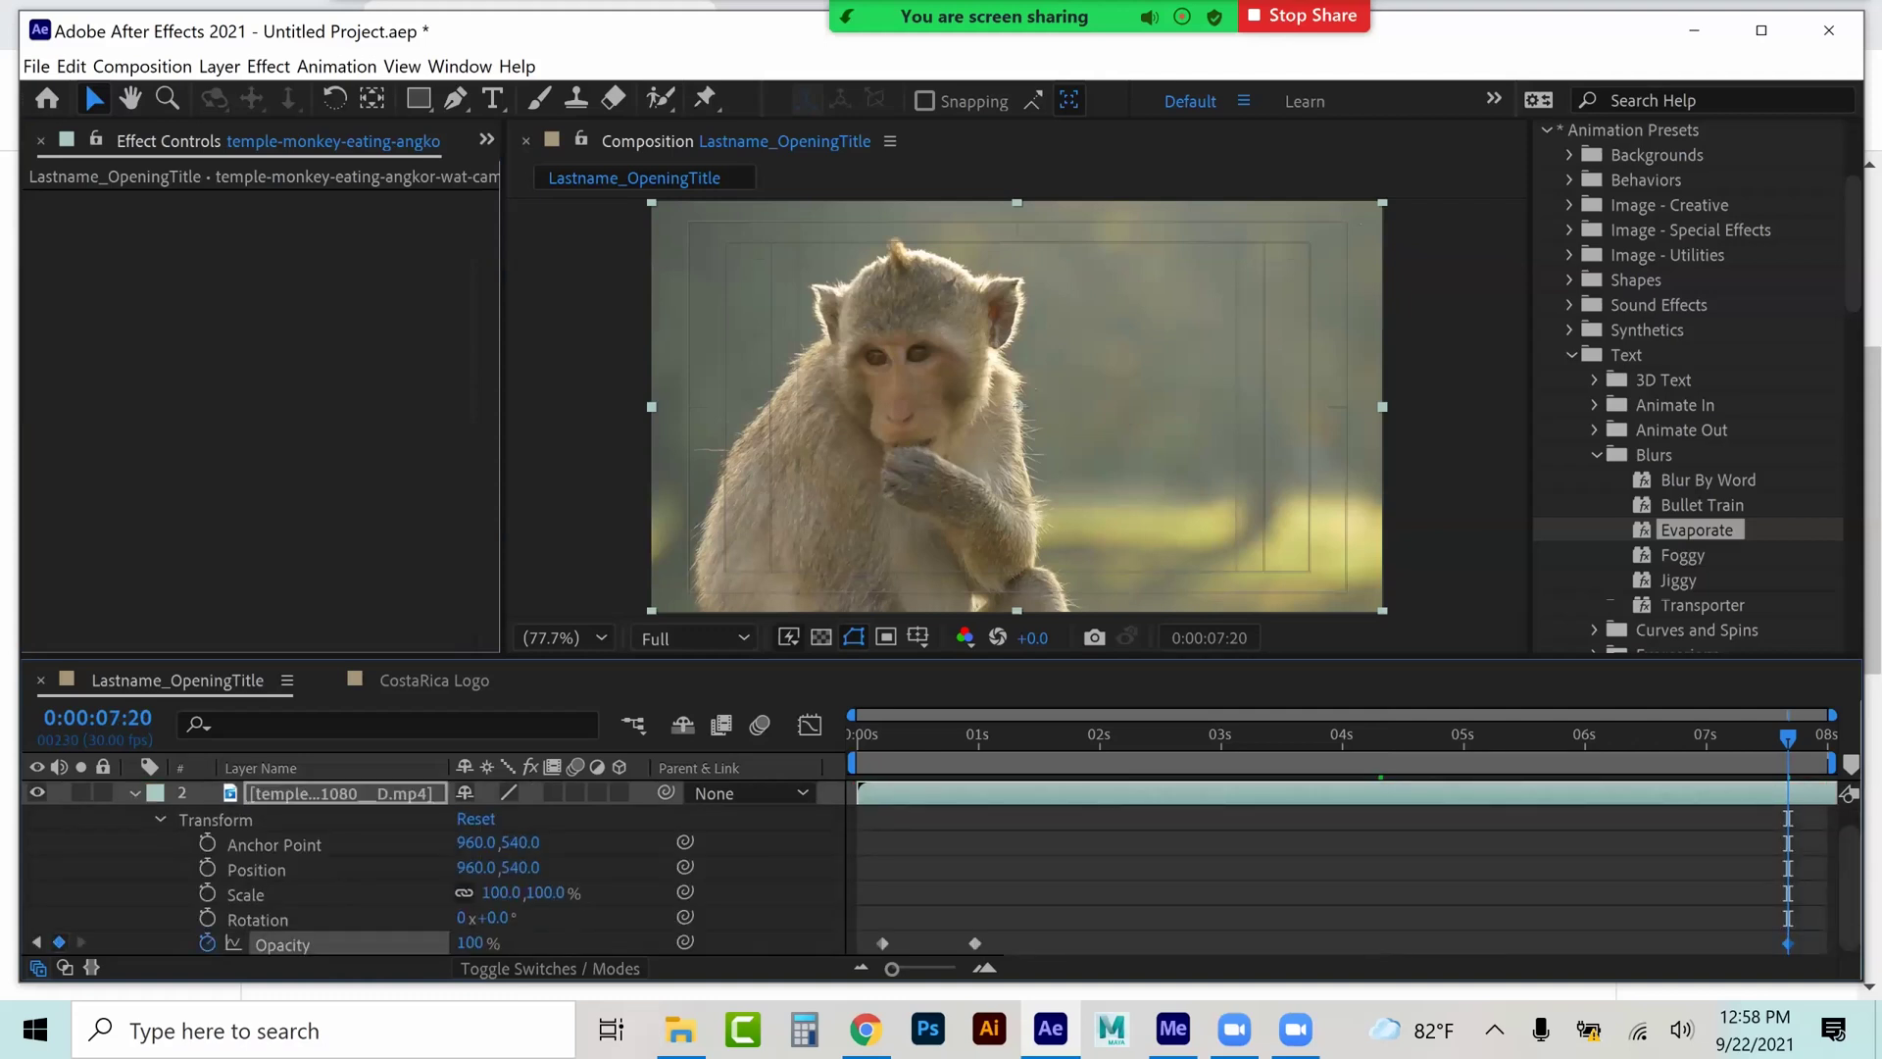
- Fade out the monkey clip by setting its Opacity to 0% at 0:00:07:29
key(Page_Down)
key(Page_Down)
key(Page_Down)
key(Page_Down)
key(Page_Down)
key(Page_Down)
key(Page_Down)
key(Page_Down)
key(Page_Down)
click(470, 942)
text(0)
key(Return)
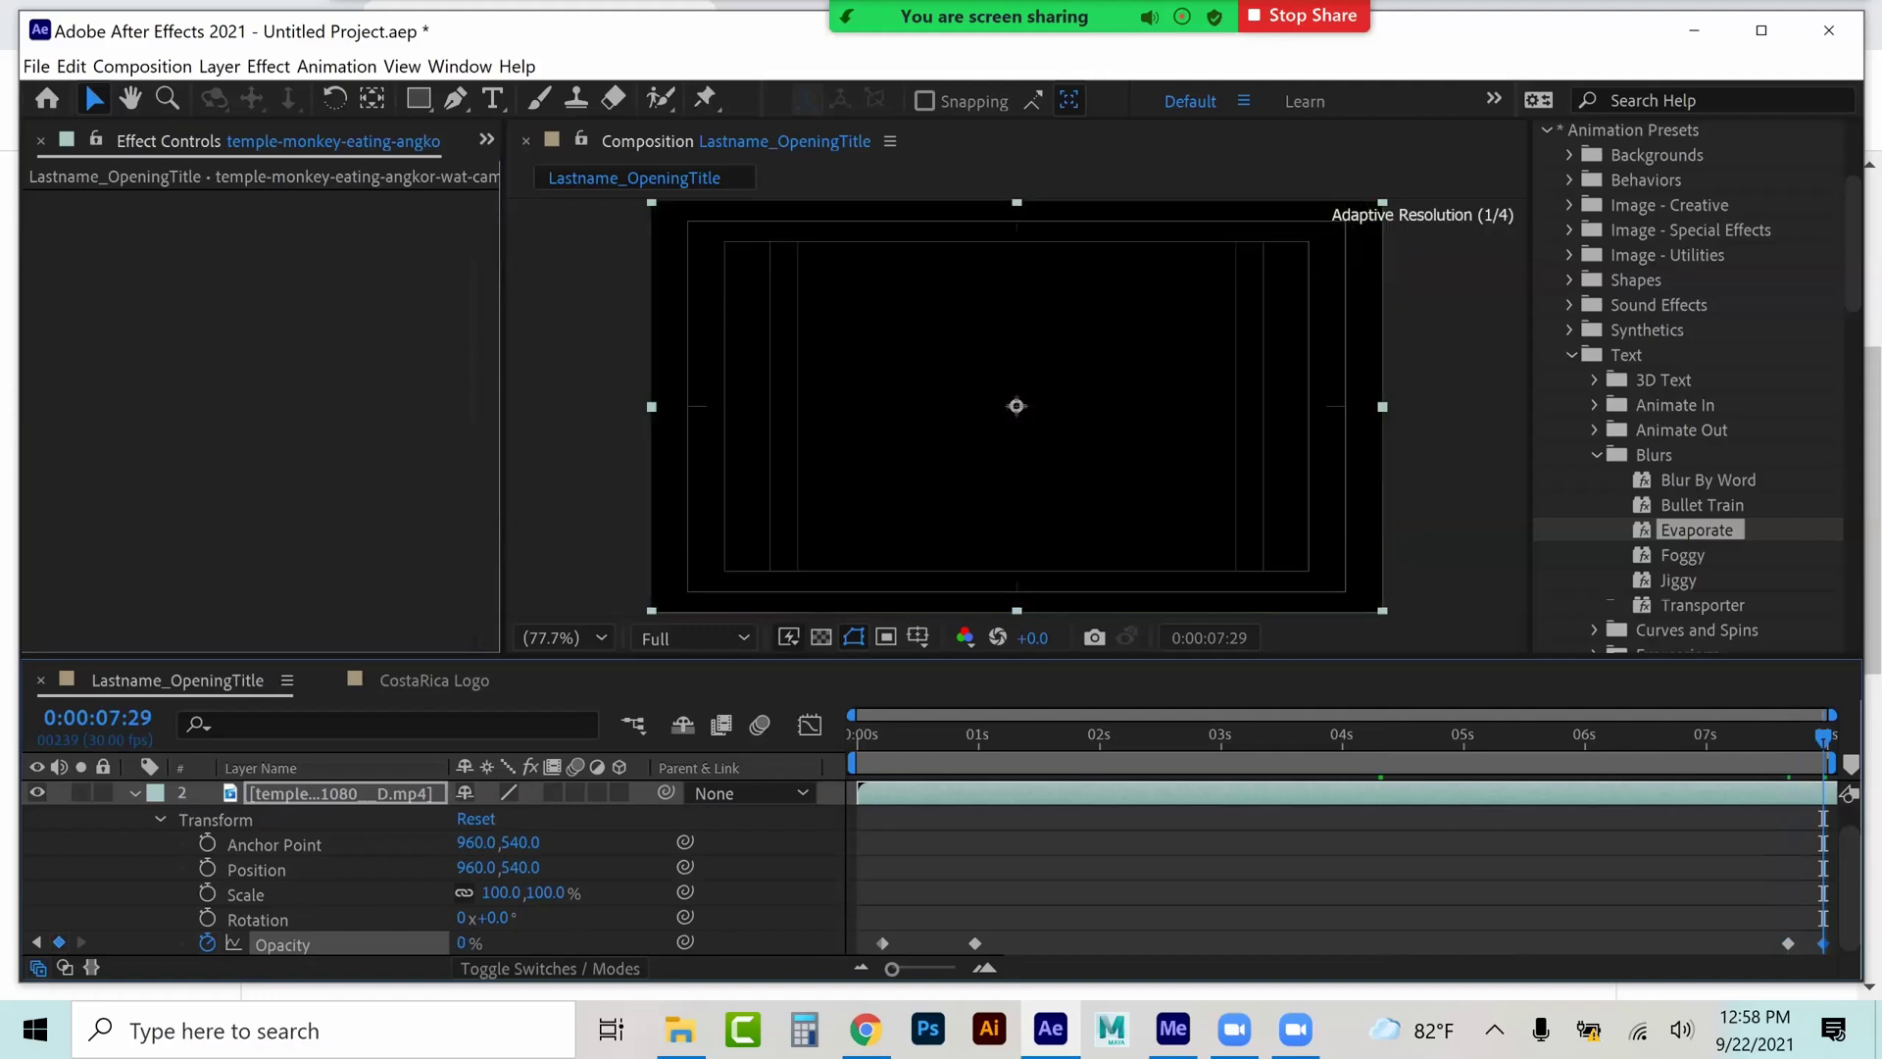
- Collapse the monkey clip's properties and preview the title animation up to 0:00:03:28
click(135, 792)
key(space)
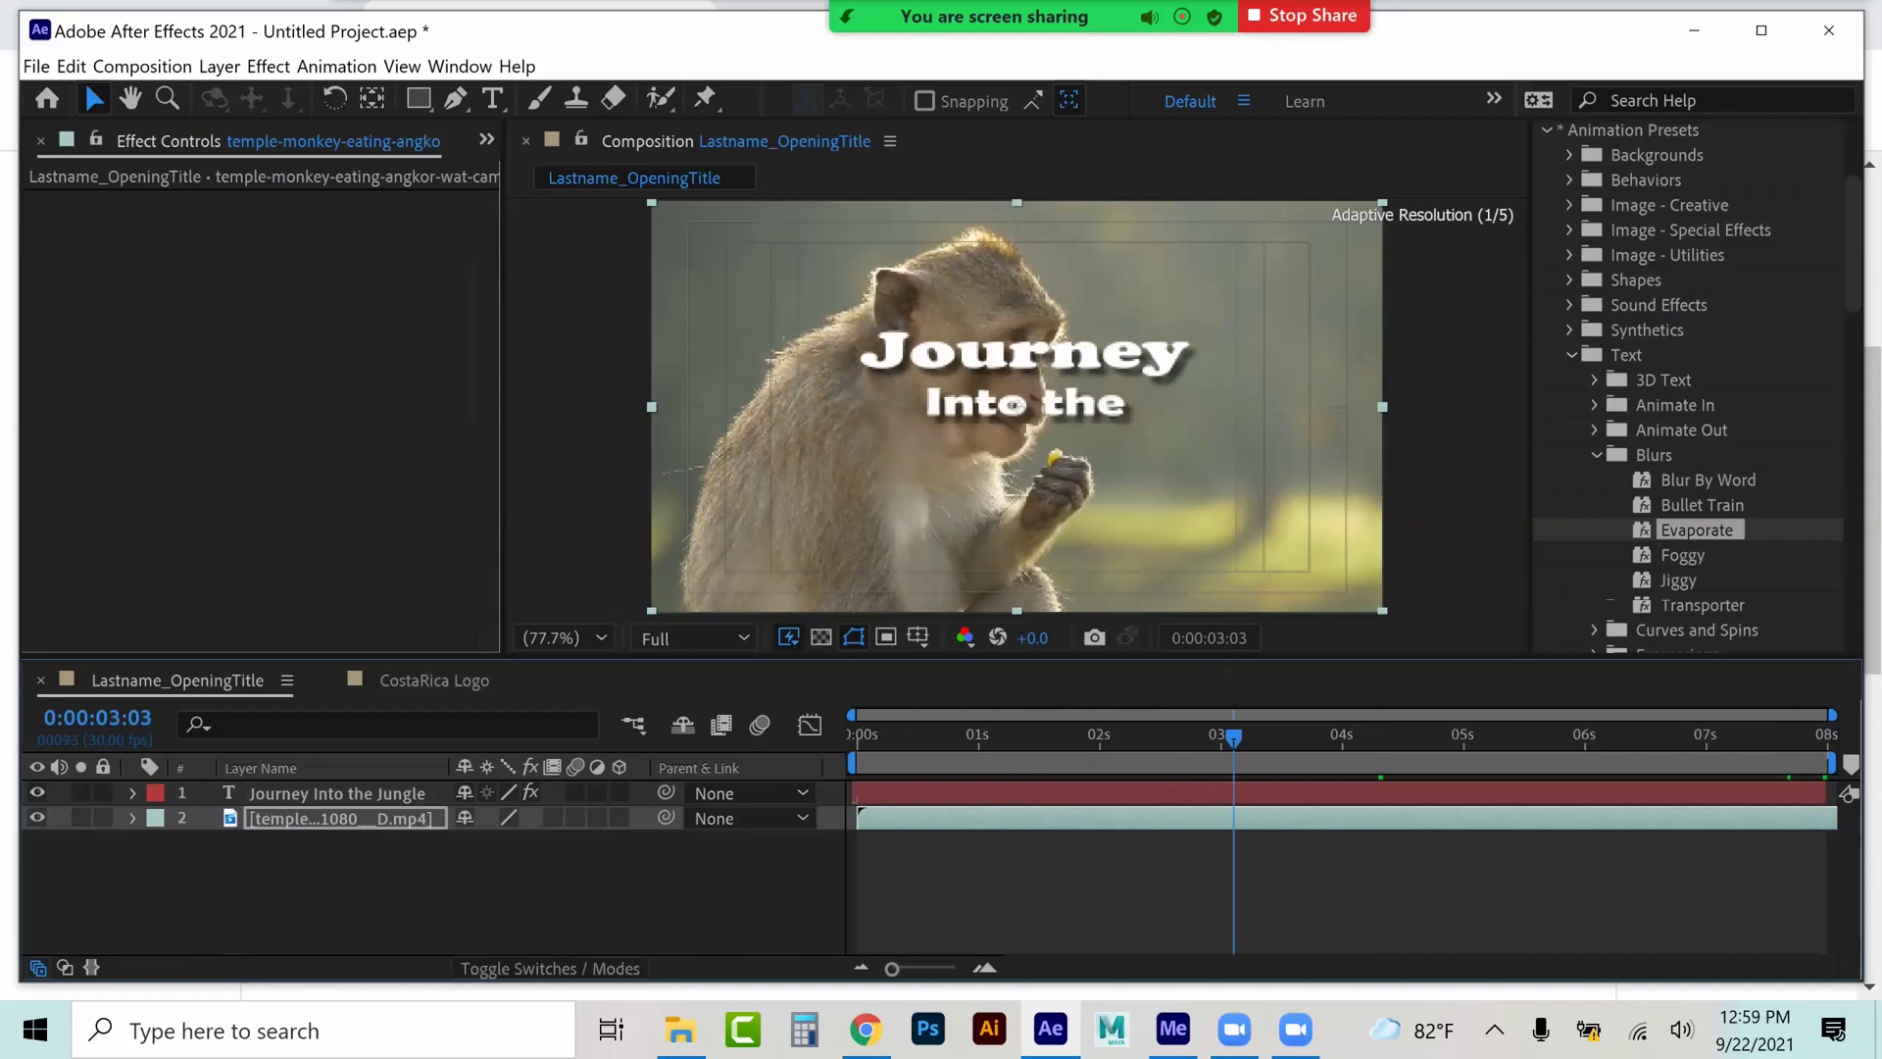
drag(1408, 737, 1335, 737)
- Add a text layer below the title reading "A Video By" followed by the creator's full name
click(494, 100)
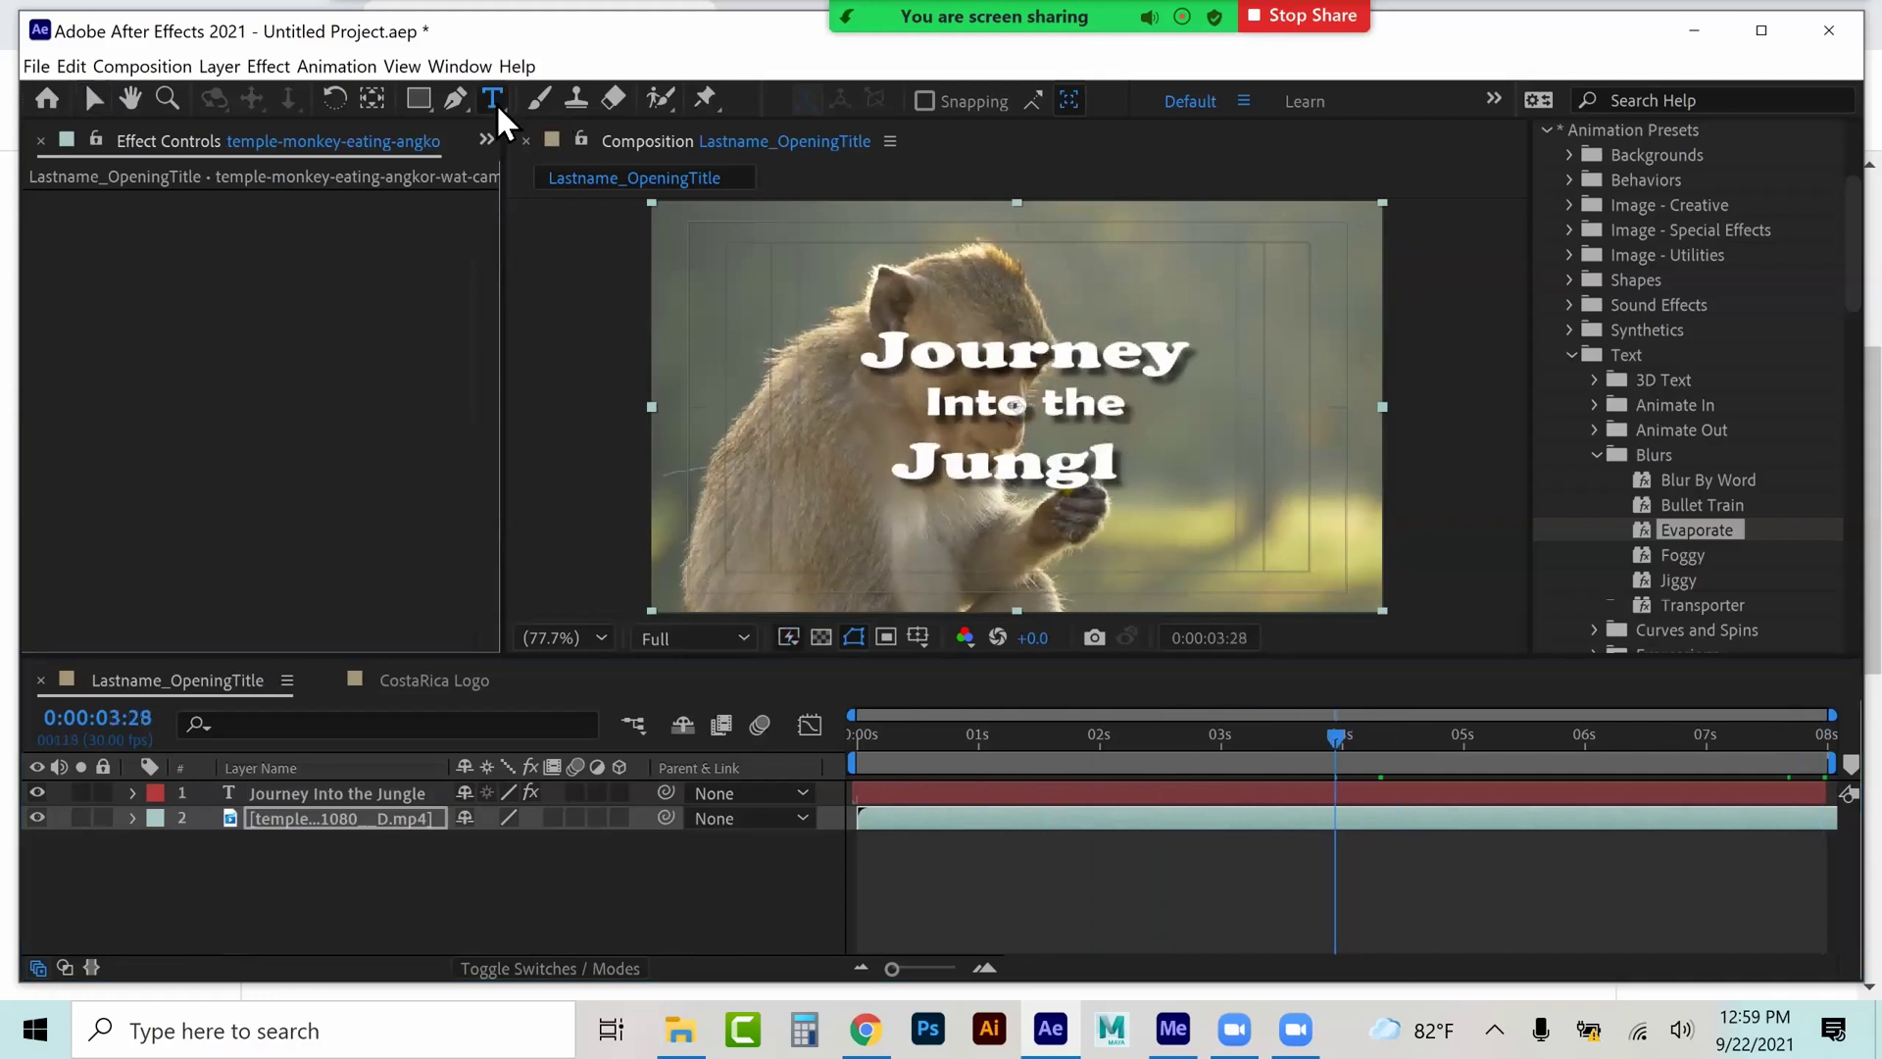
click(1019, 554)
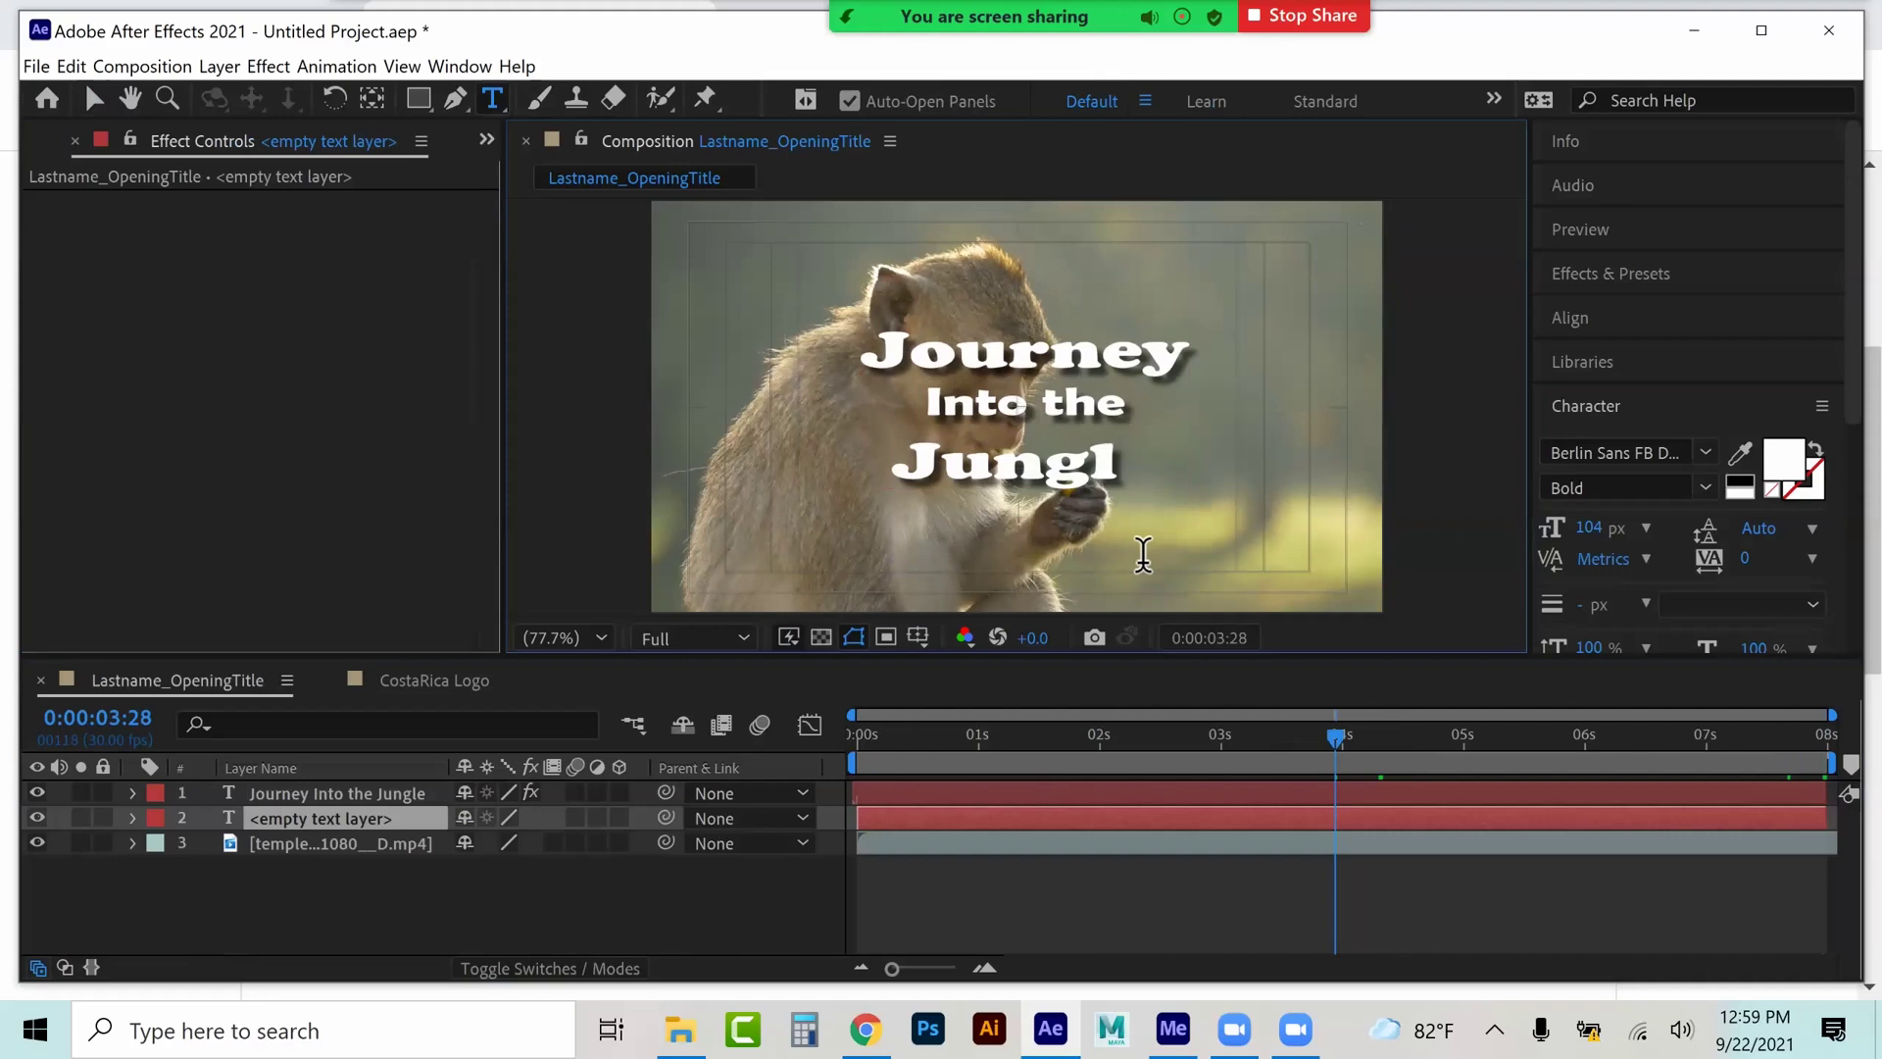
text(A Video B)
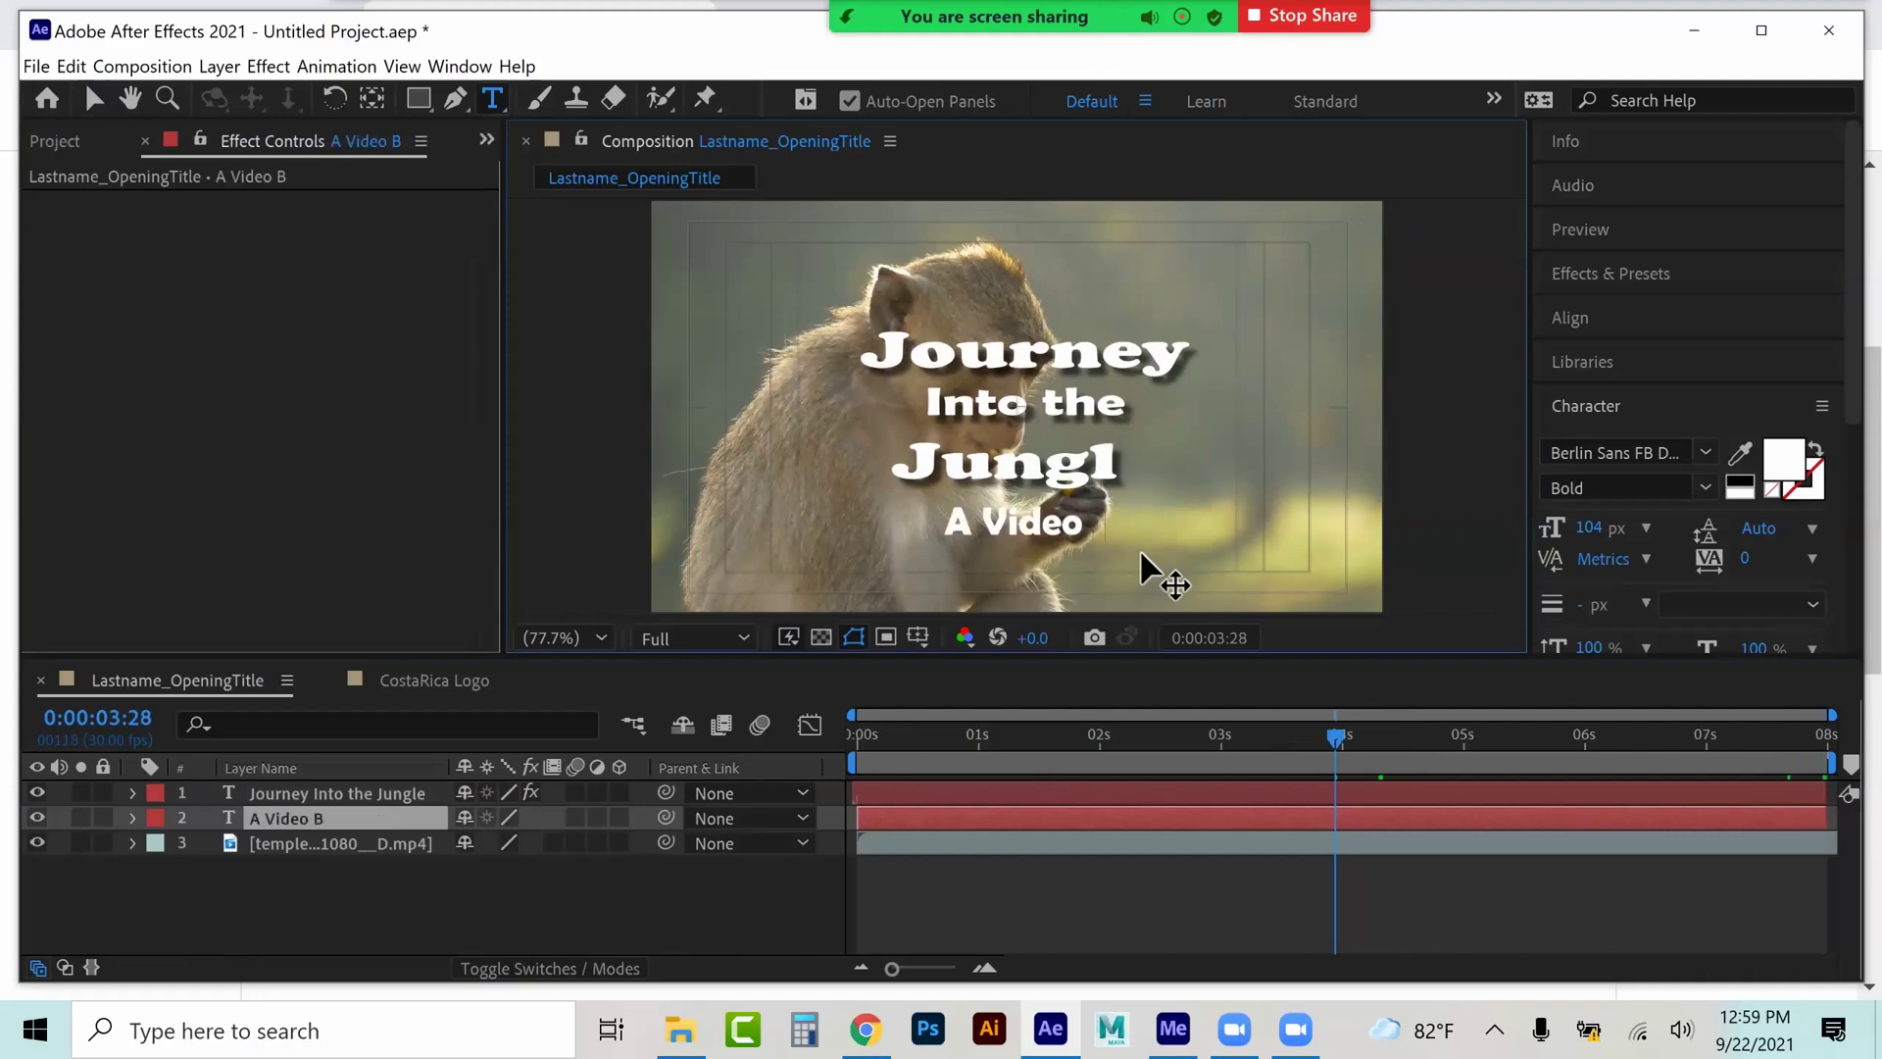
text(y Simeon Liebman)
- Set the byline's font size to 45 px and move it to the lower-right corner of the title-safe area
drag(789, 536, 1266, 529)
drag(1589, 528, 1531, 529)
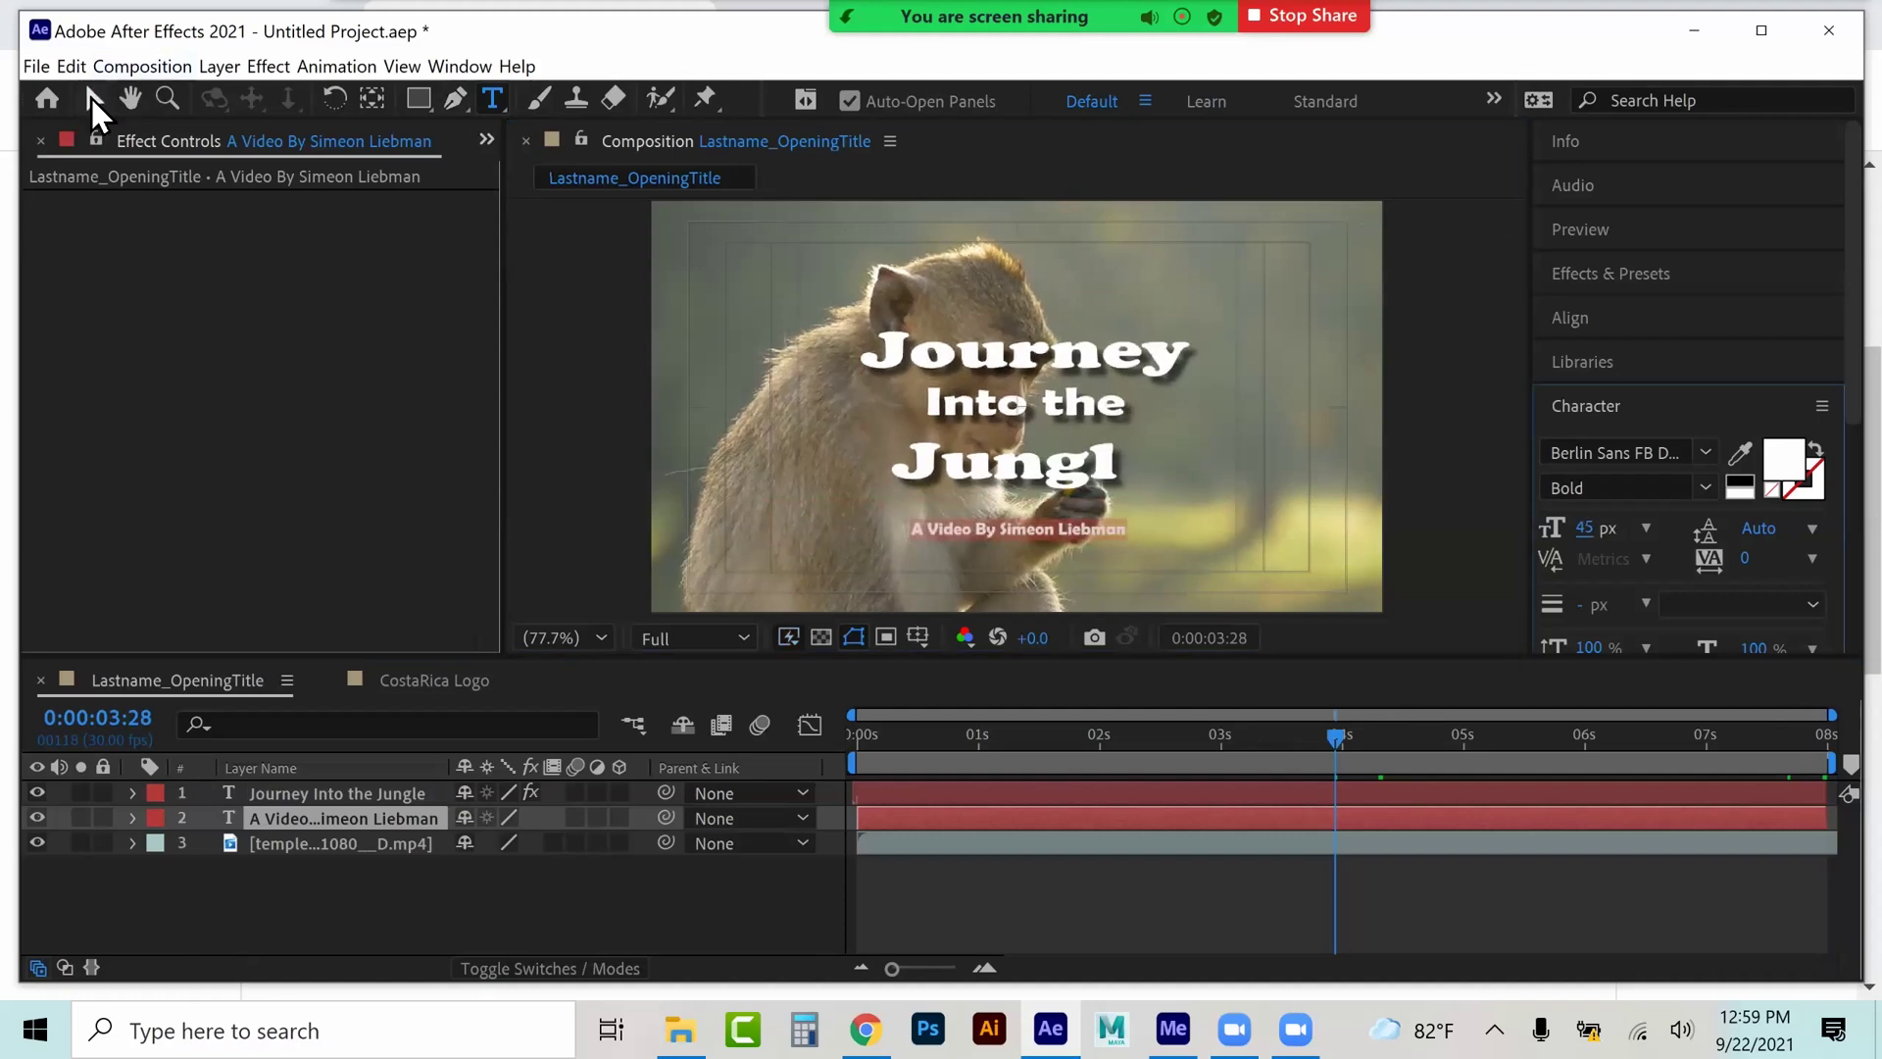
click(92, 98)
drag(969, 526, 1184, 566)
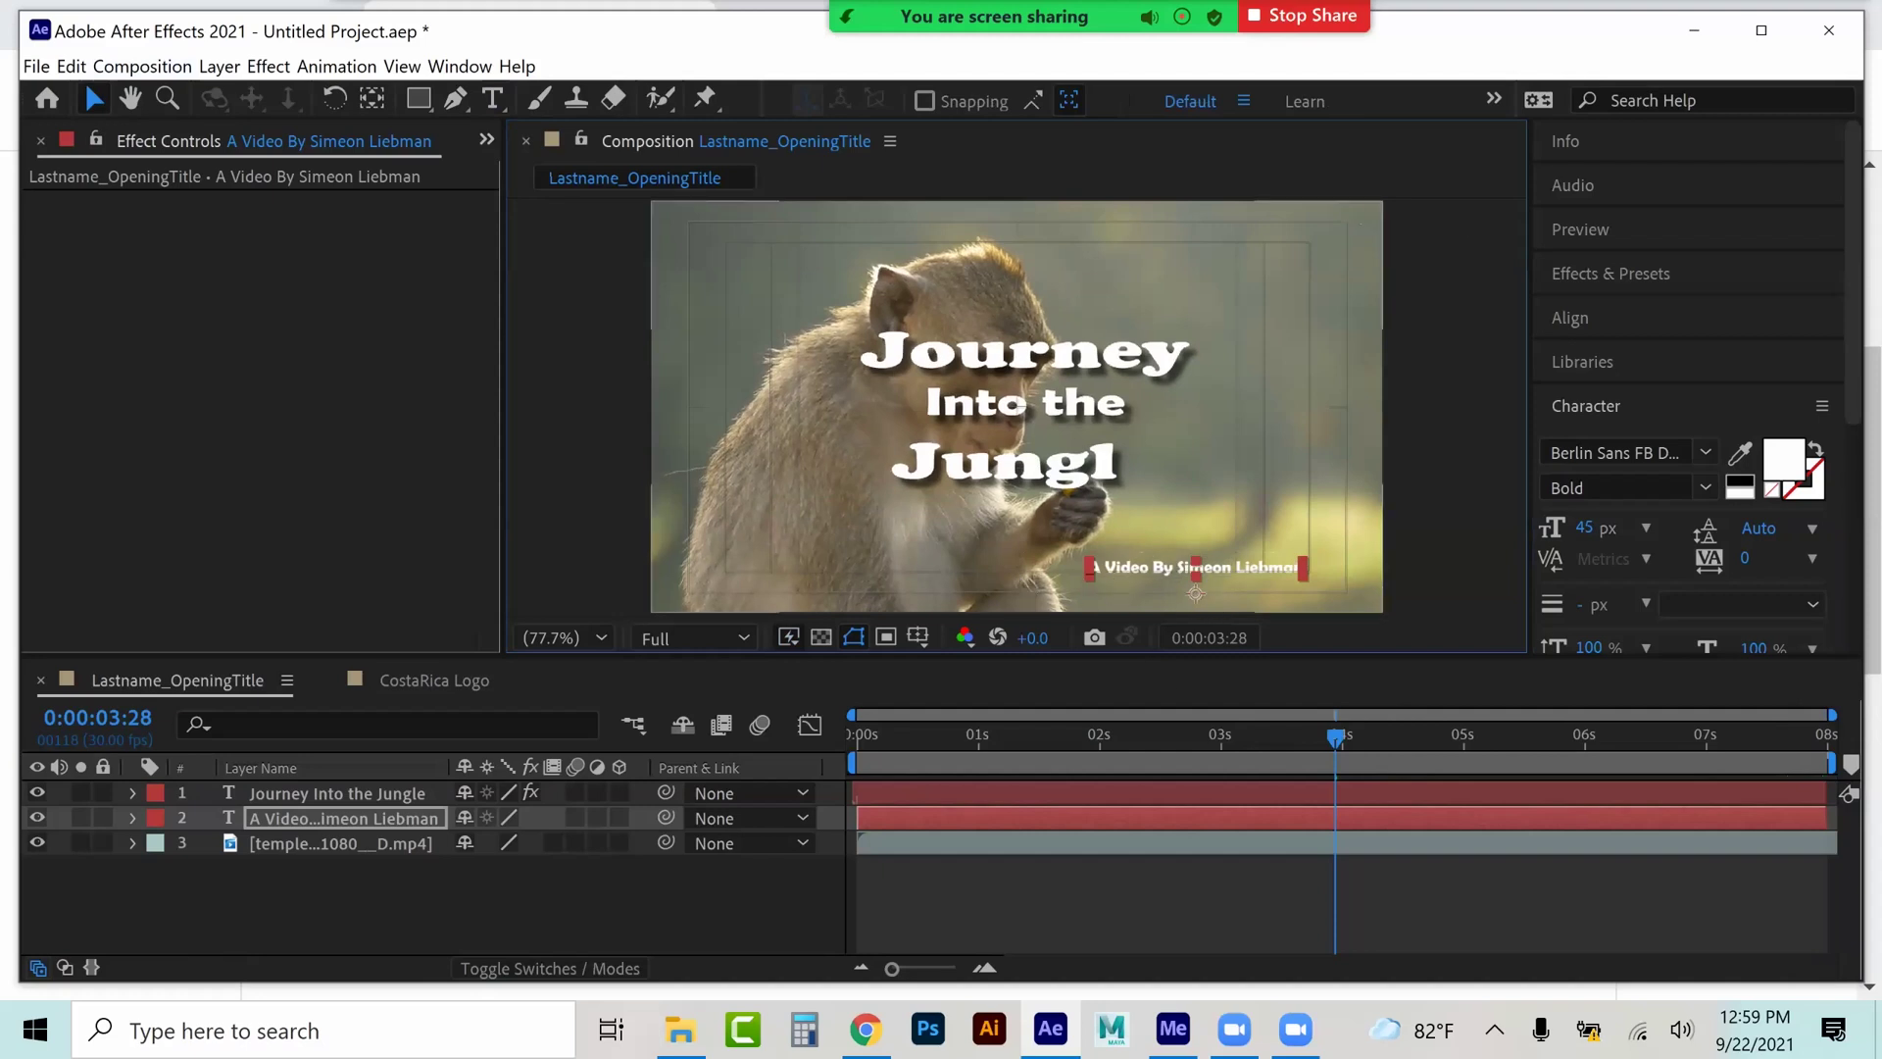
drag(858, 791, 1294, 792)
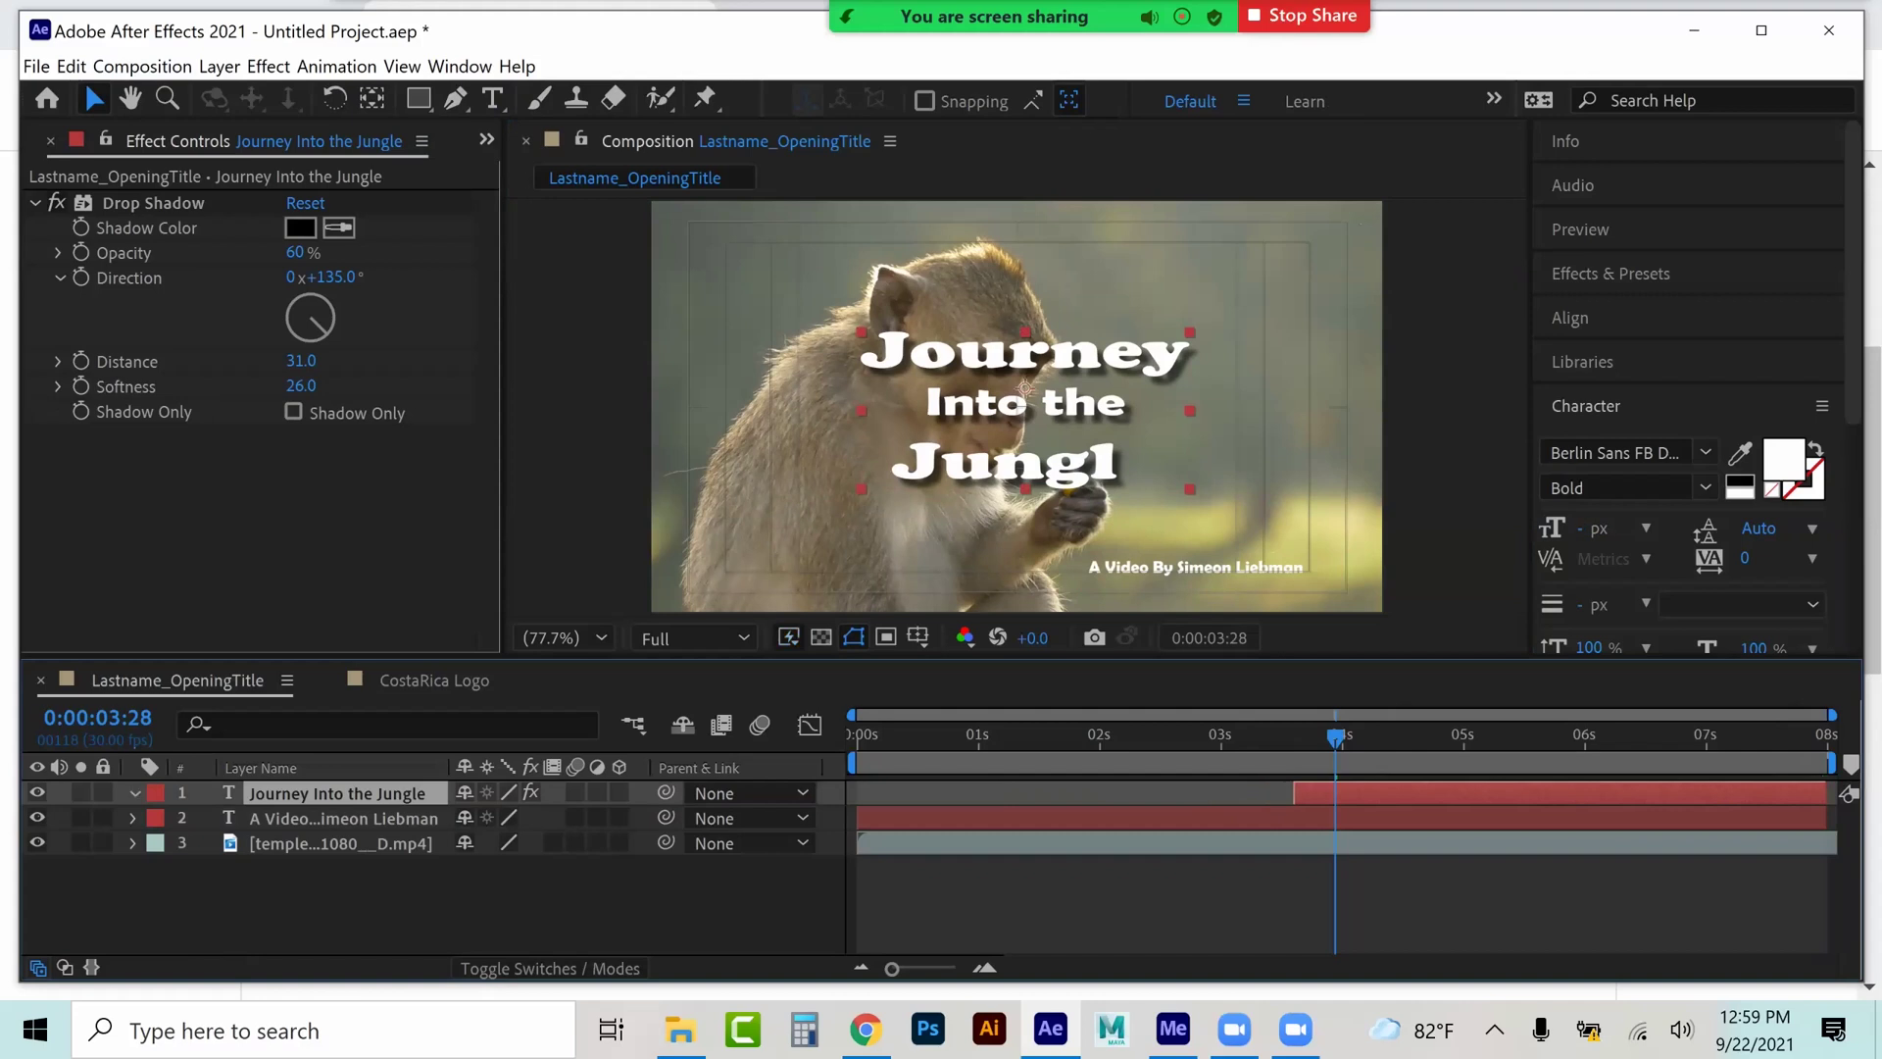
click(135, 793)
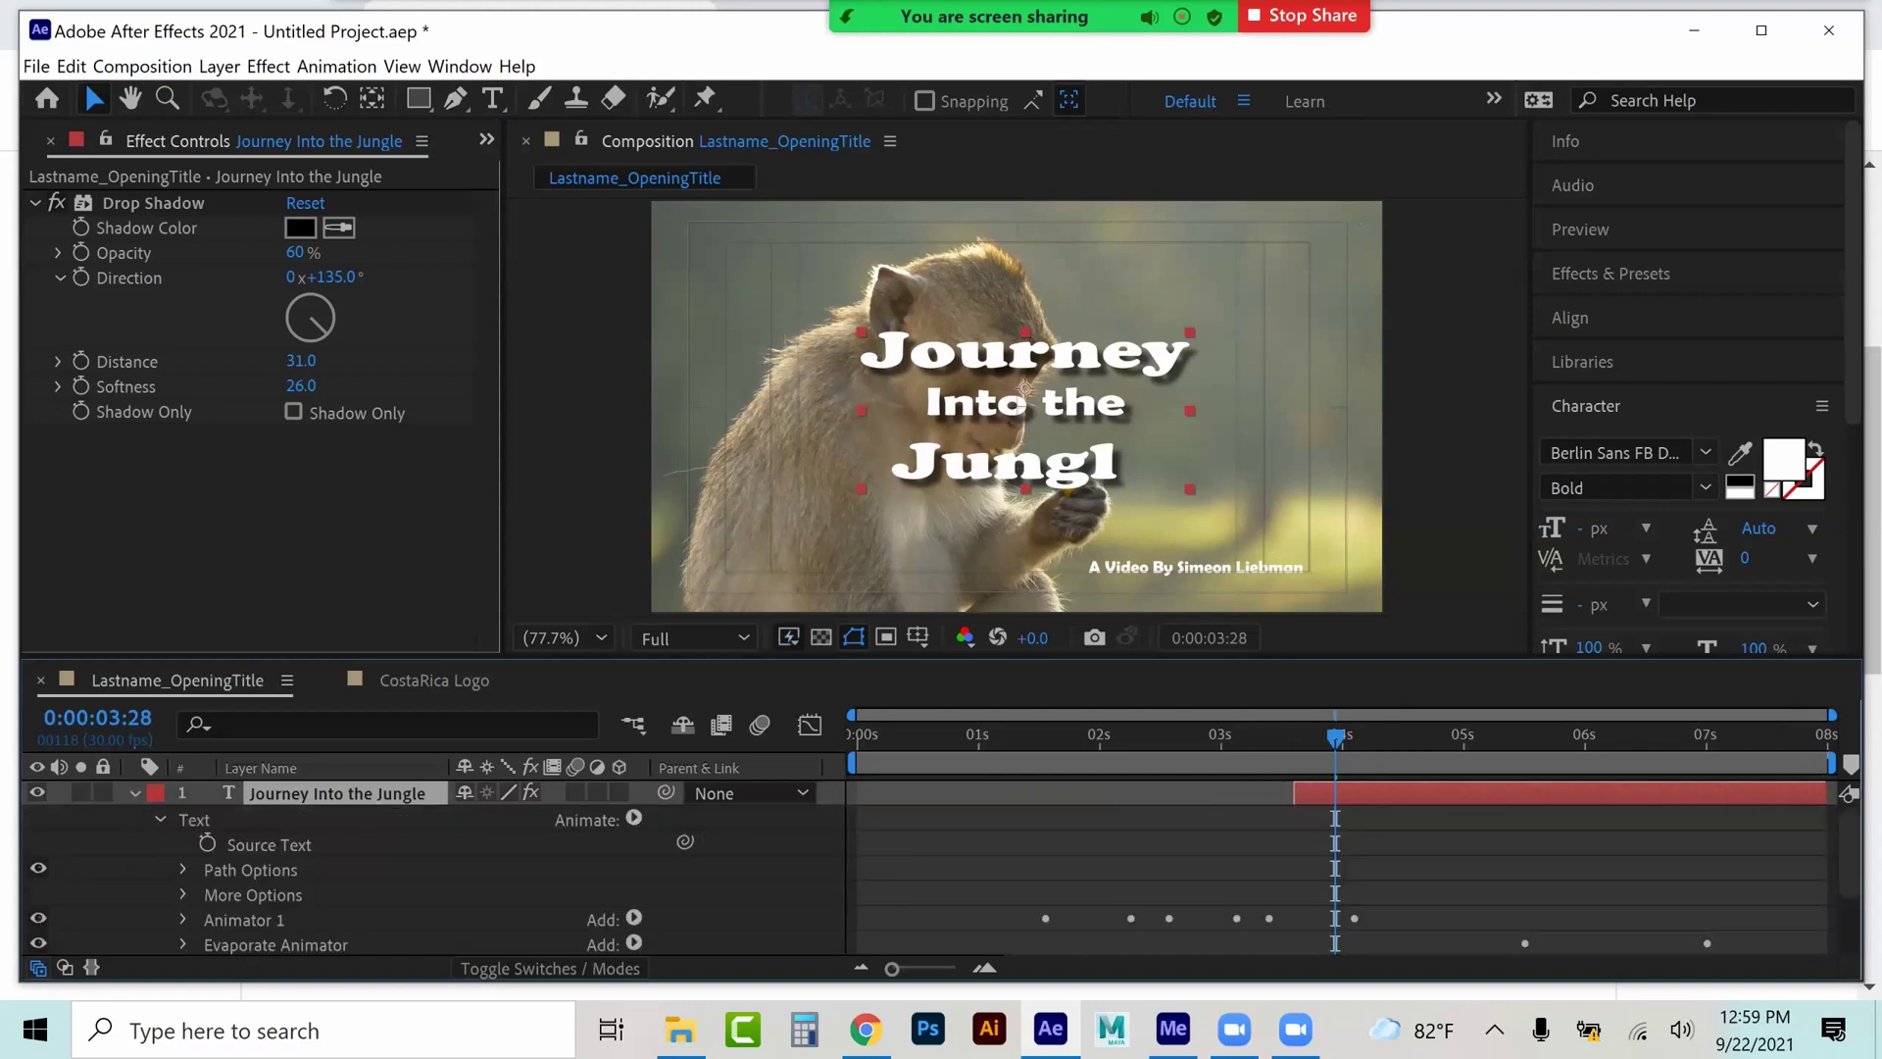
click(160, 820)
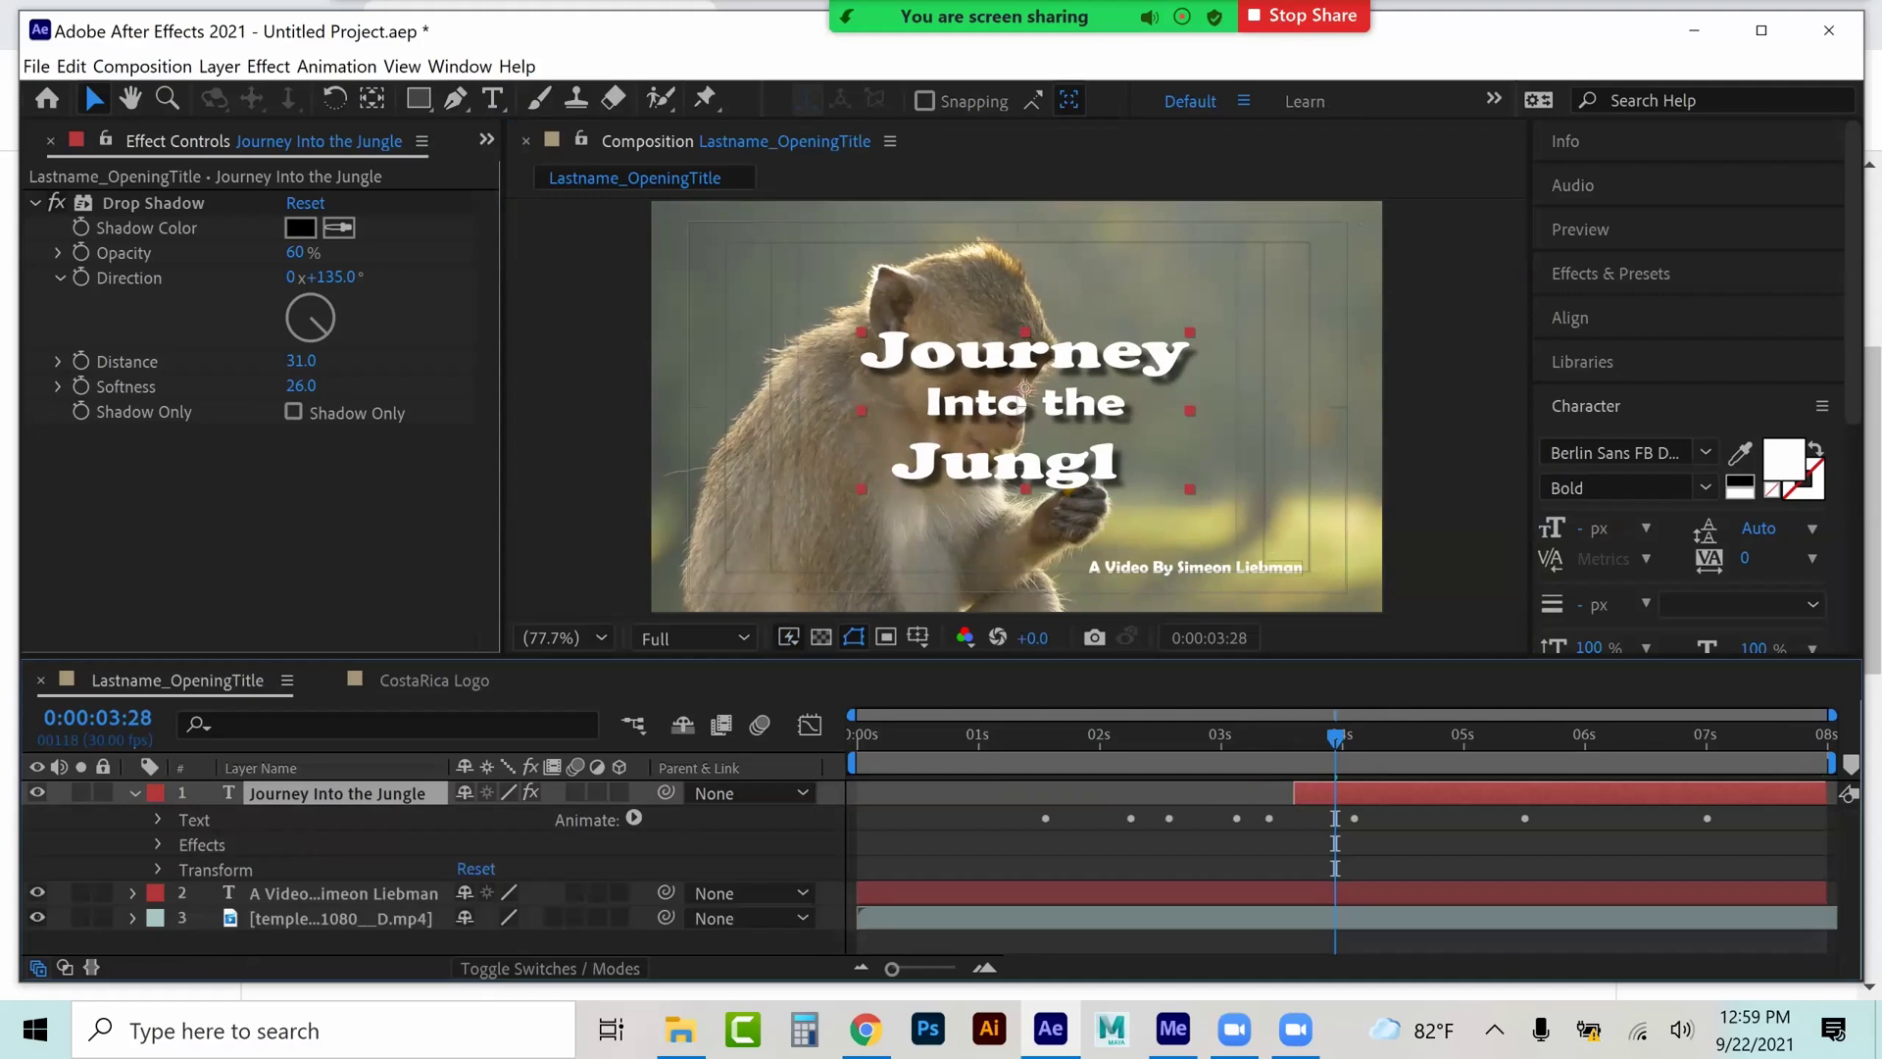
click(135, 792)
drag(1294, 793, 872, 793)
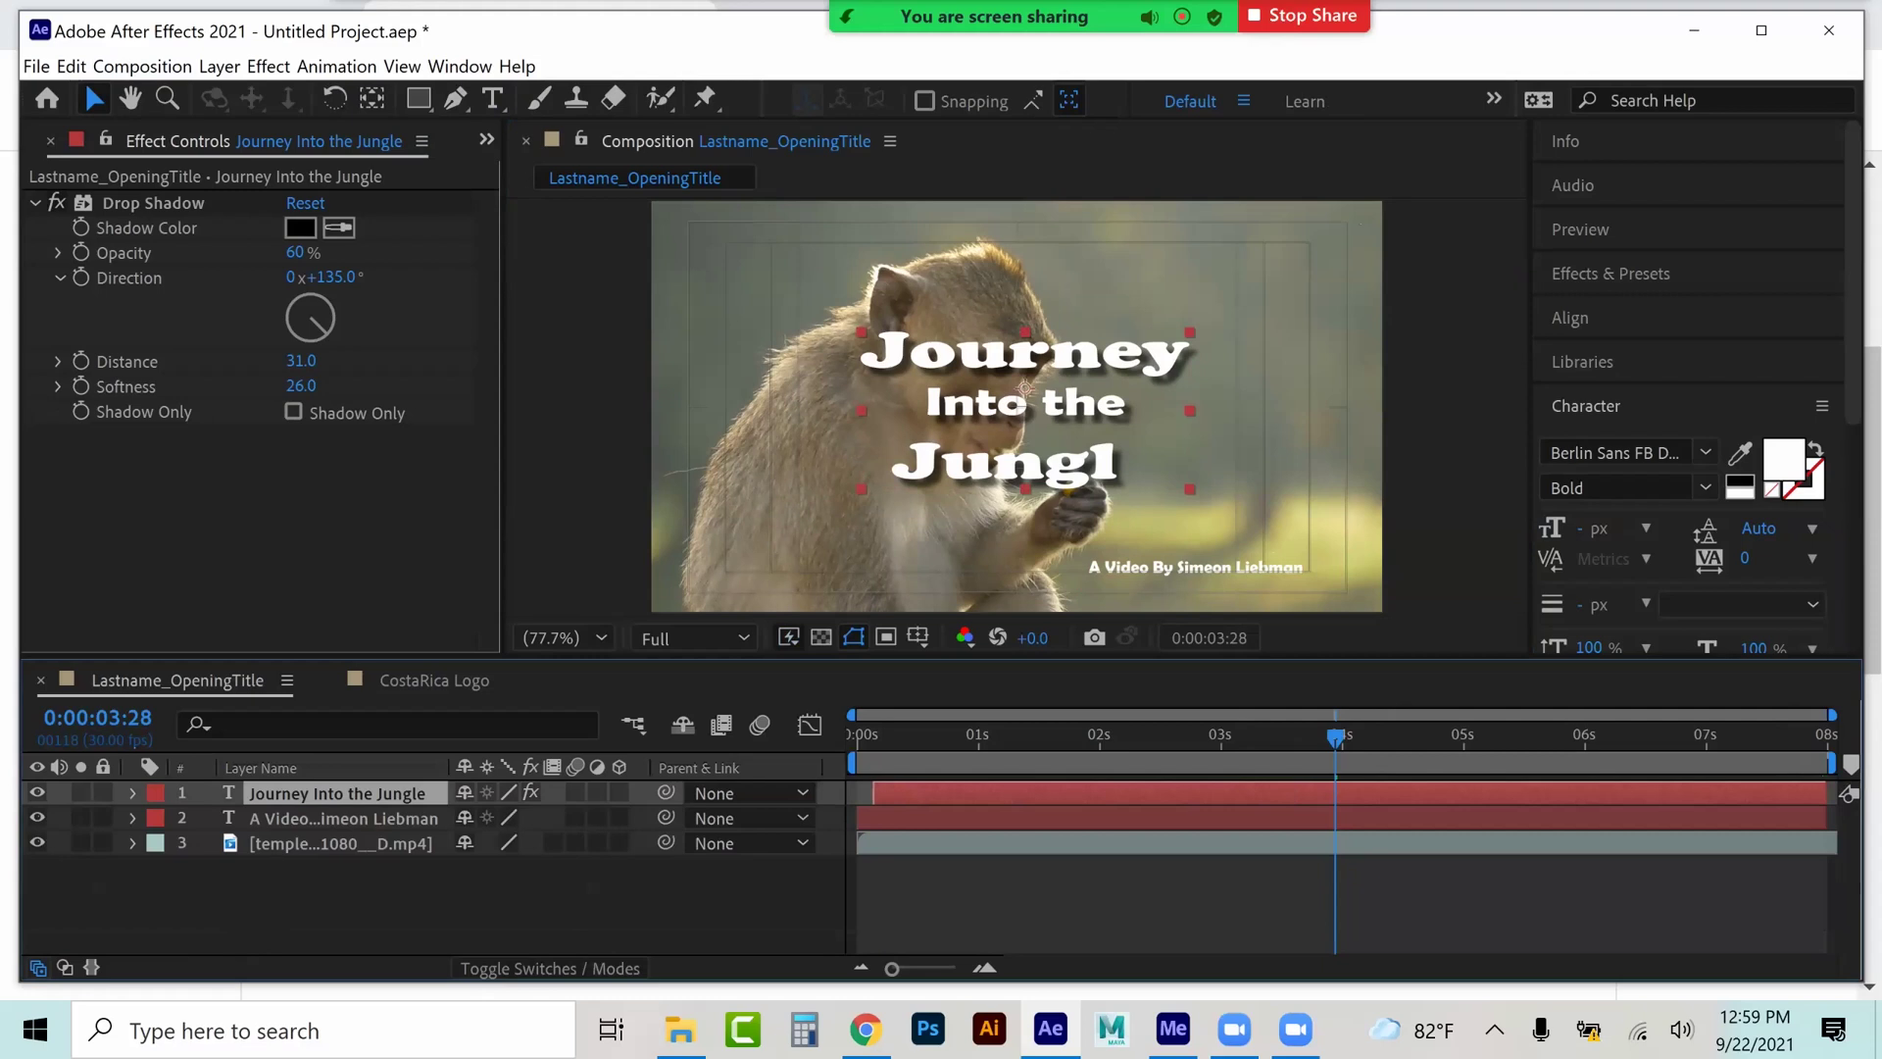
- Enable Opacity keyframing on the byline layer and place a 100% keyframe at 0:00:04:15
click(981, 817)
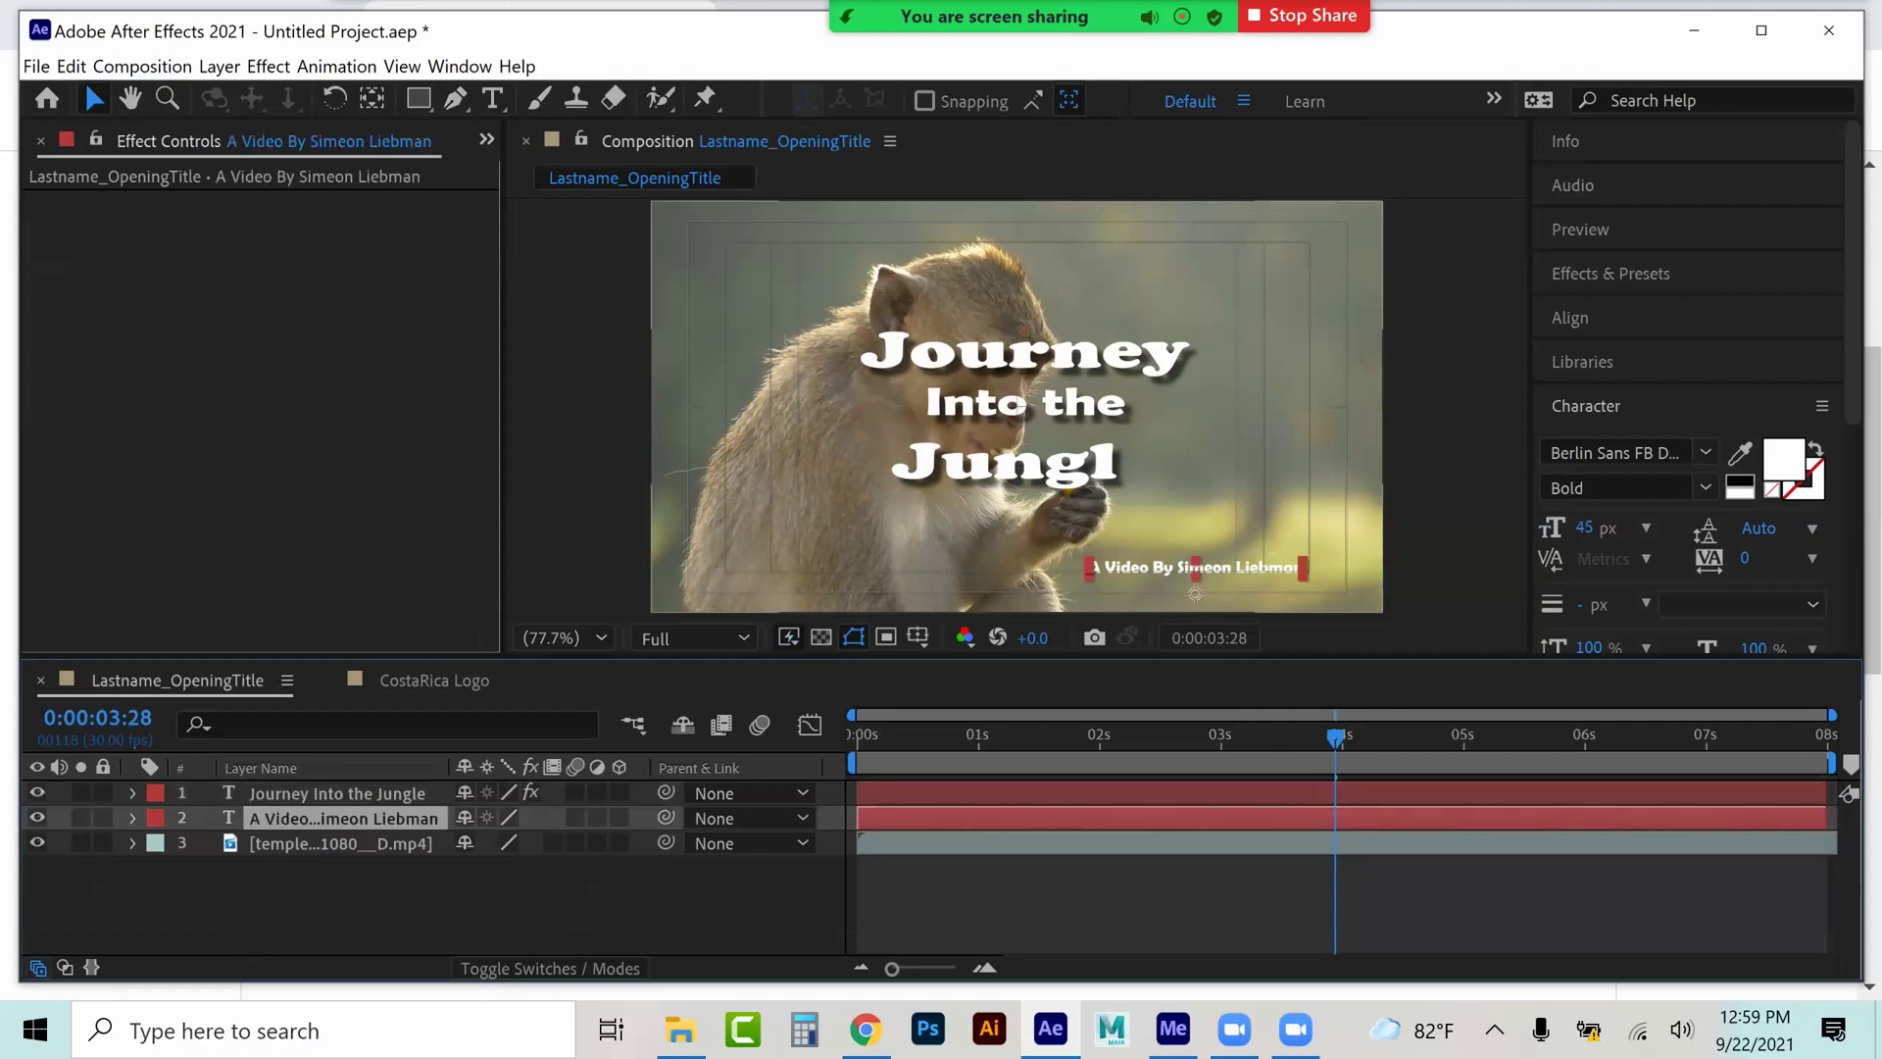
click(134, 817)
click(158, 869)
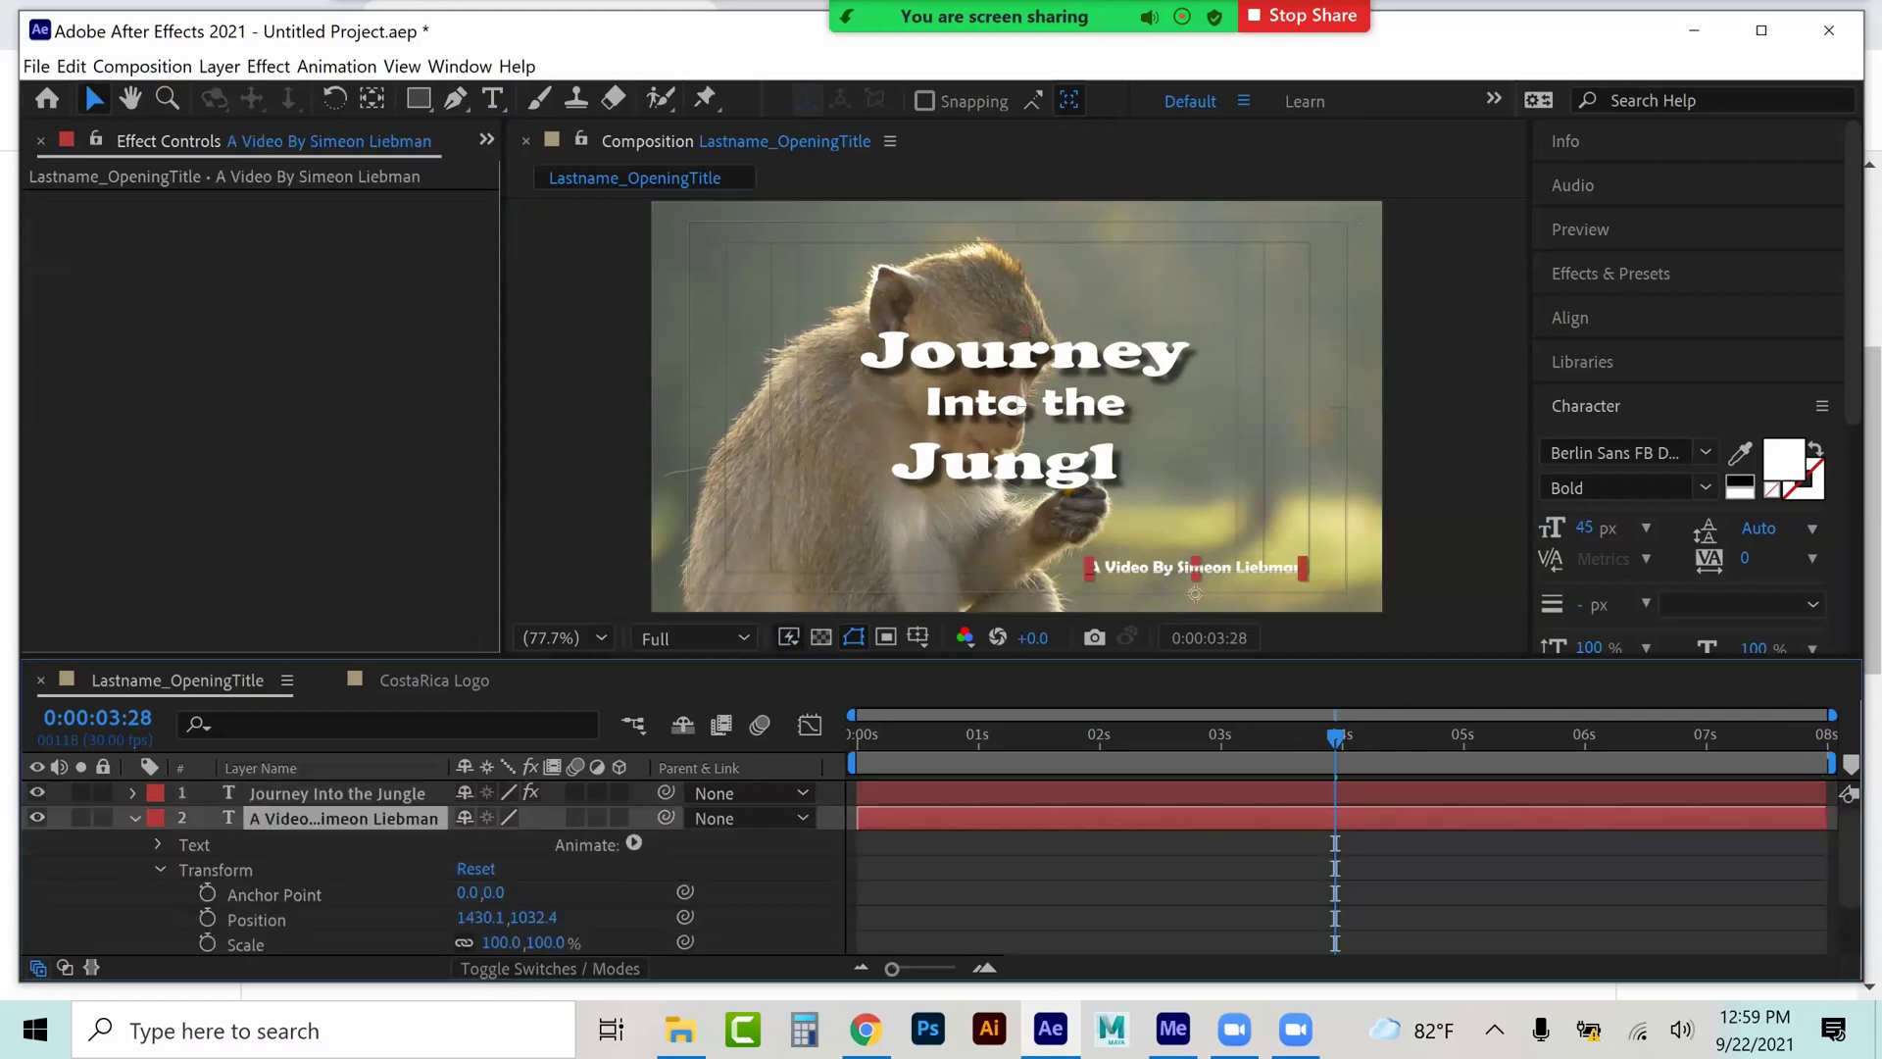
scroll(431, 862, down, 2)
click(206, 941)
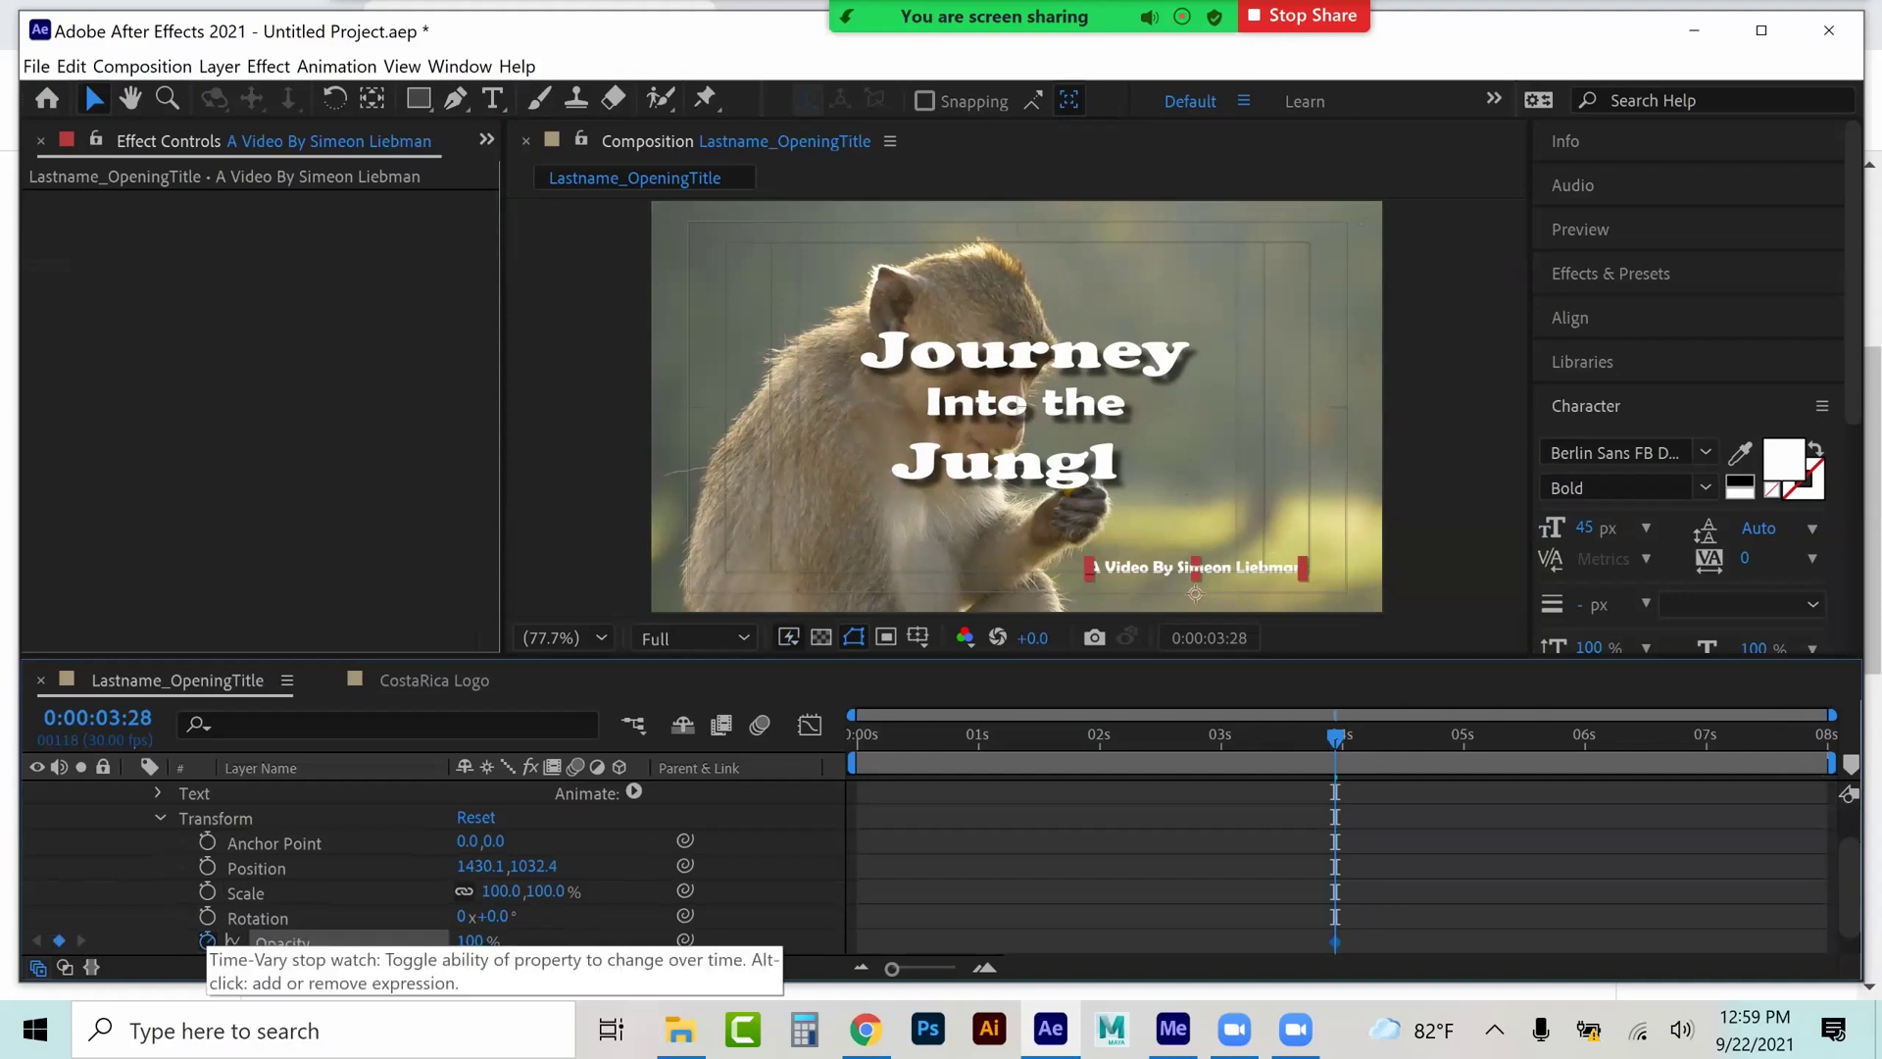
drag(1335, 941, 1402, 941)
key(k)
scroll(432, 863, down, 1)
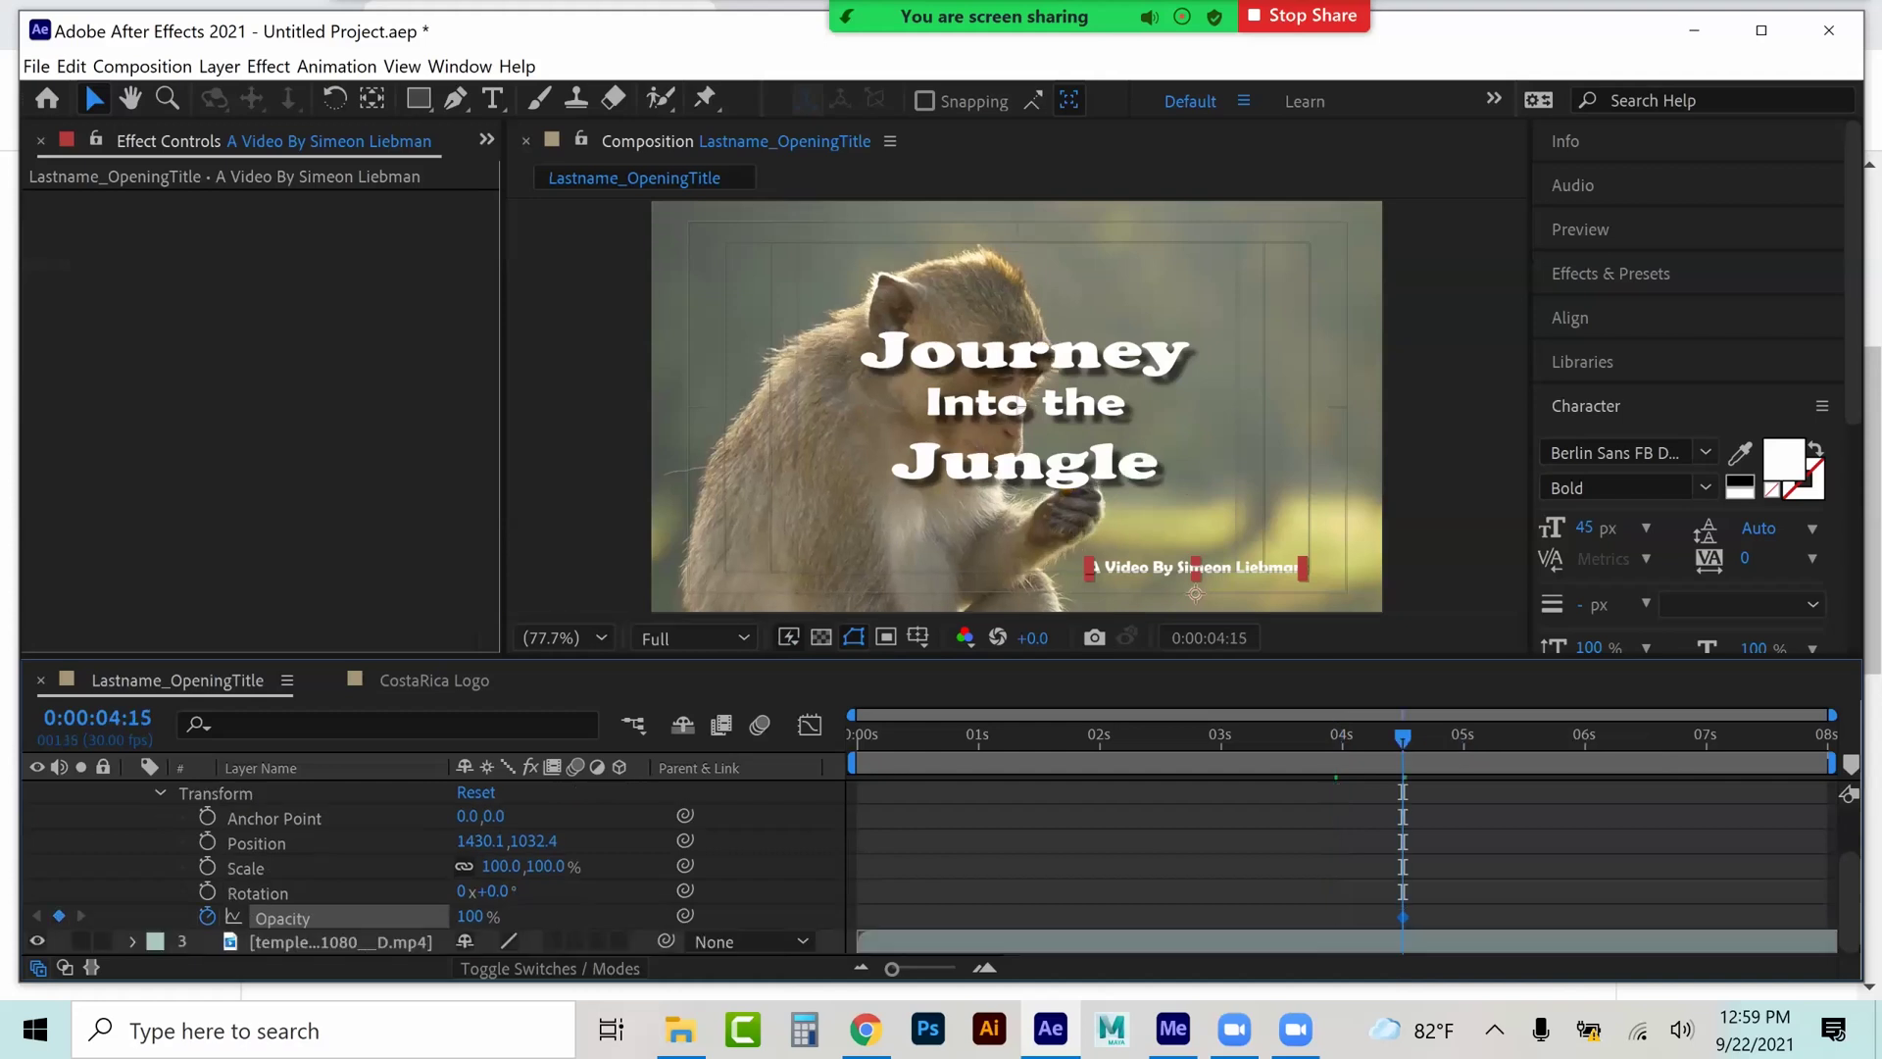
mouse_move(1455, 916)
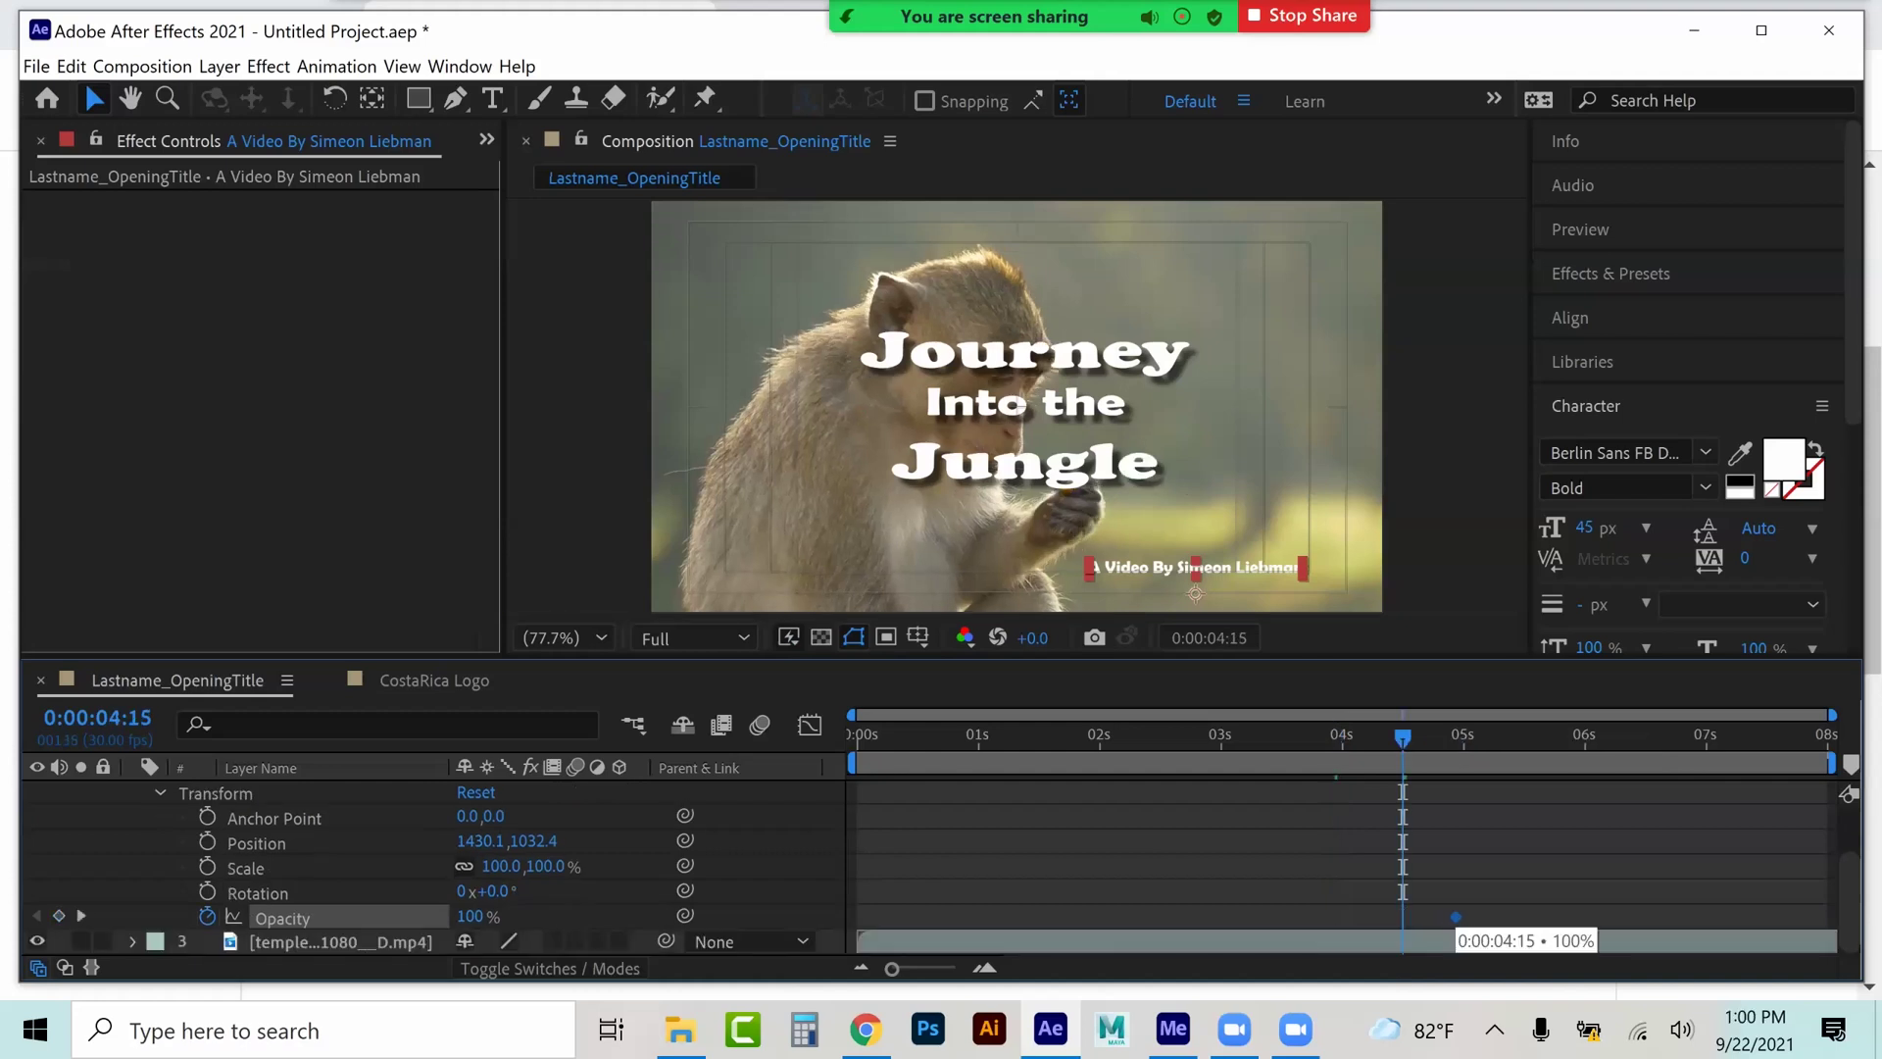
drag(1455, 916, 1399, 916)
drag(469, 916, 373, 916)
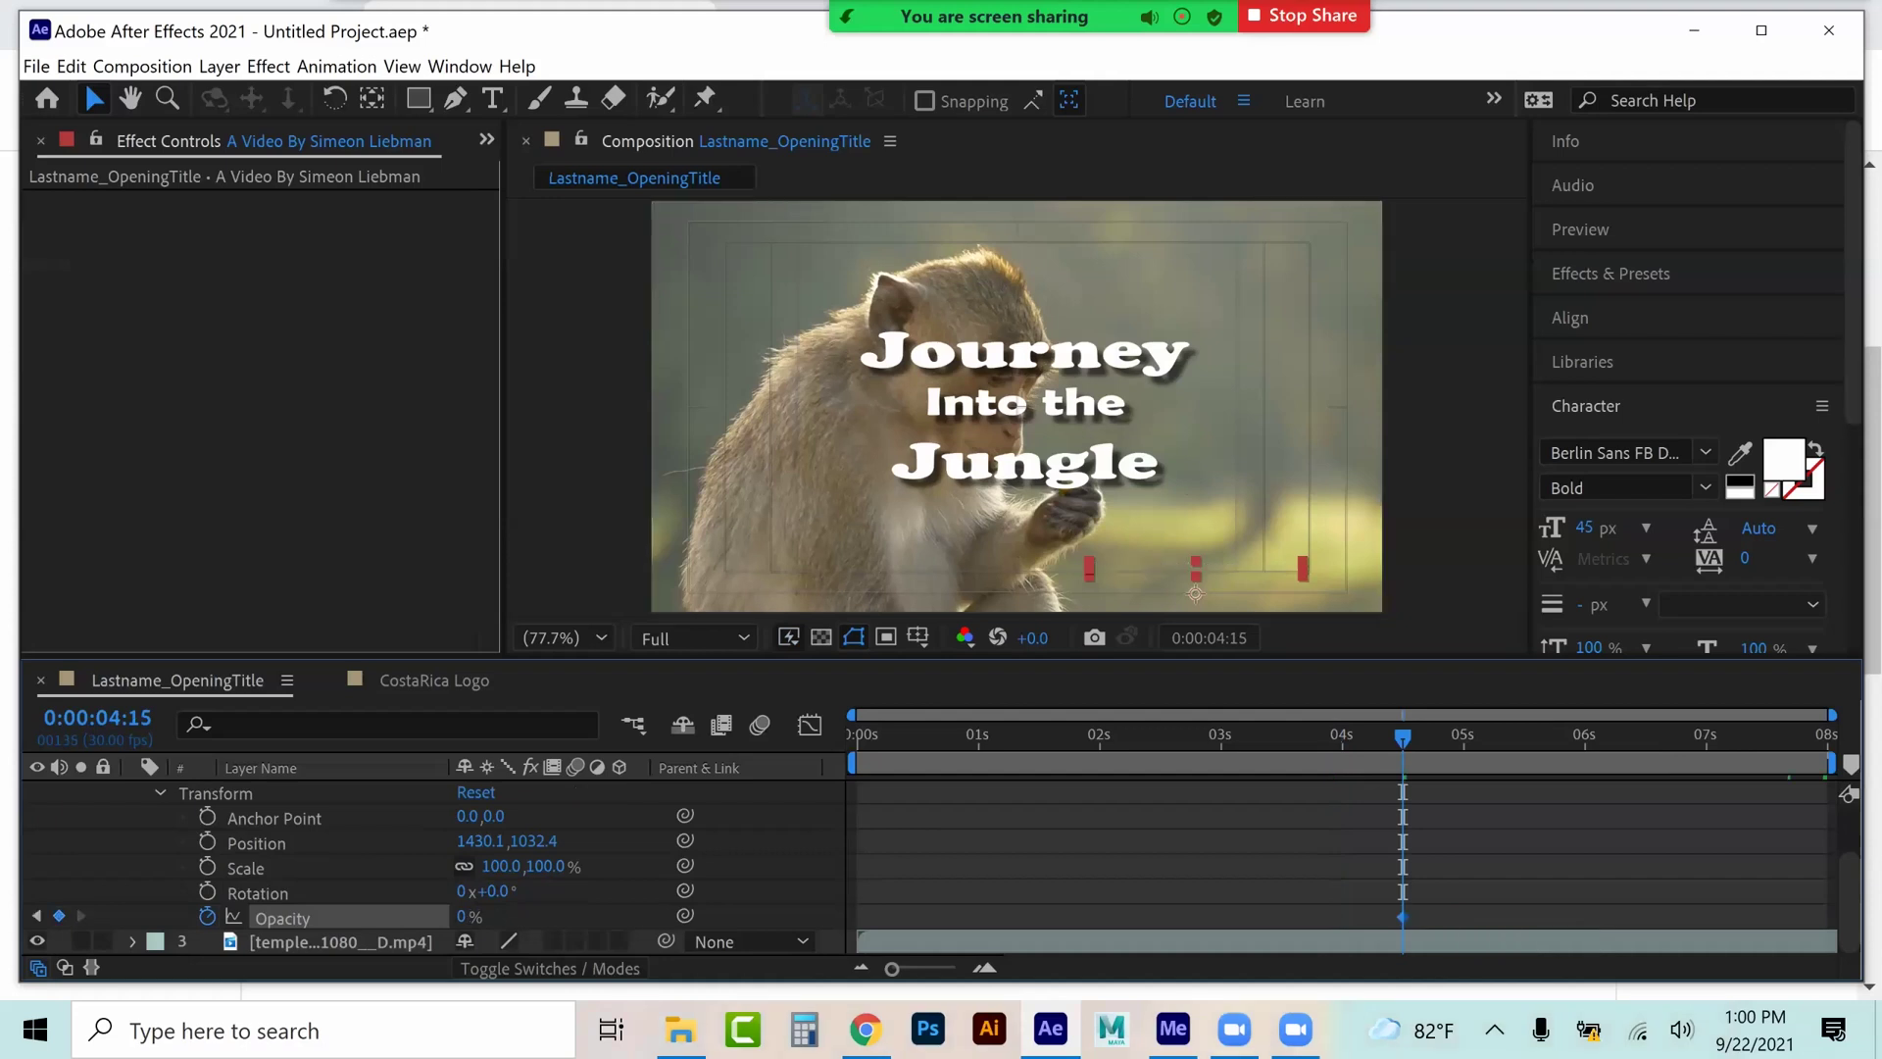
click(468, 916)
text(100)
key(Return)
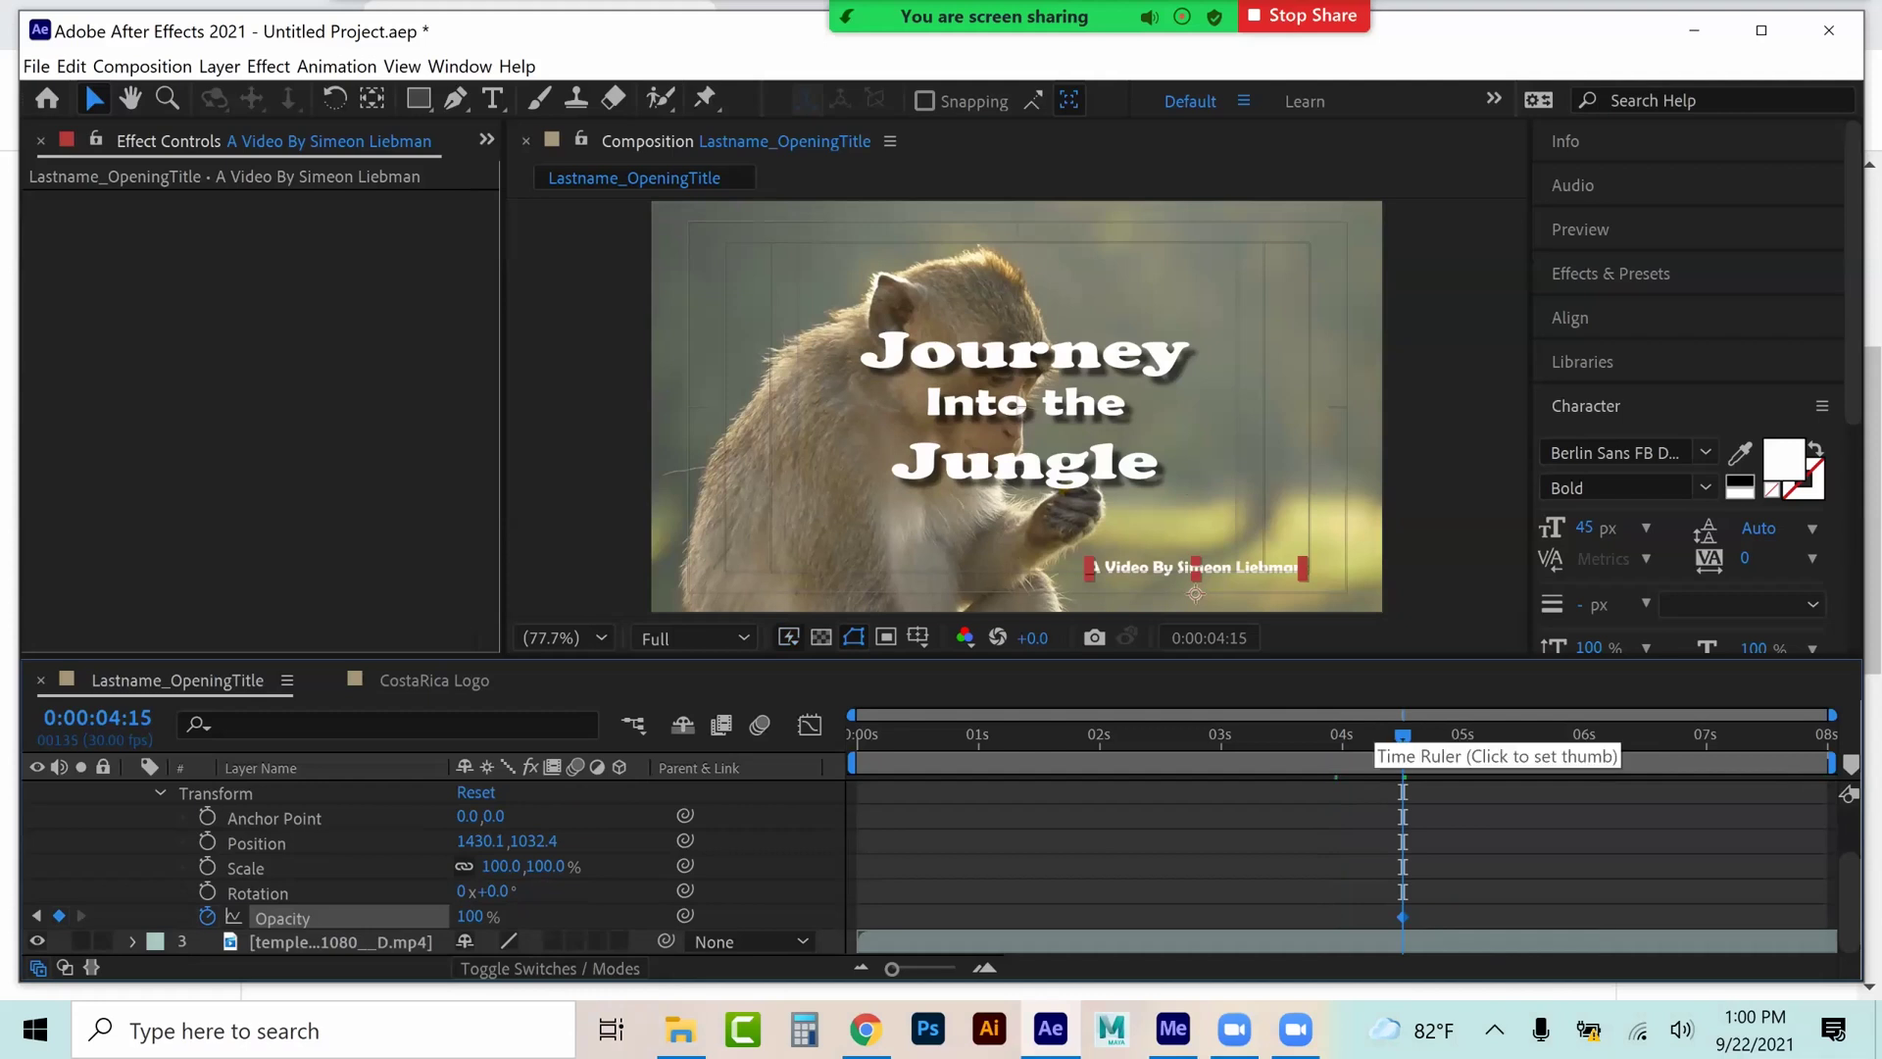
- Fade in the byline by moving its 100% Opacity keyframe to just before 5 seconds and adding a 0% keyframe at 0:00:04:12
drag(1401, 735, 1342, 735)
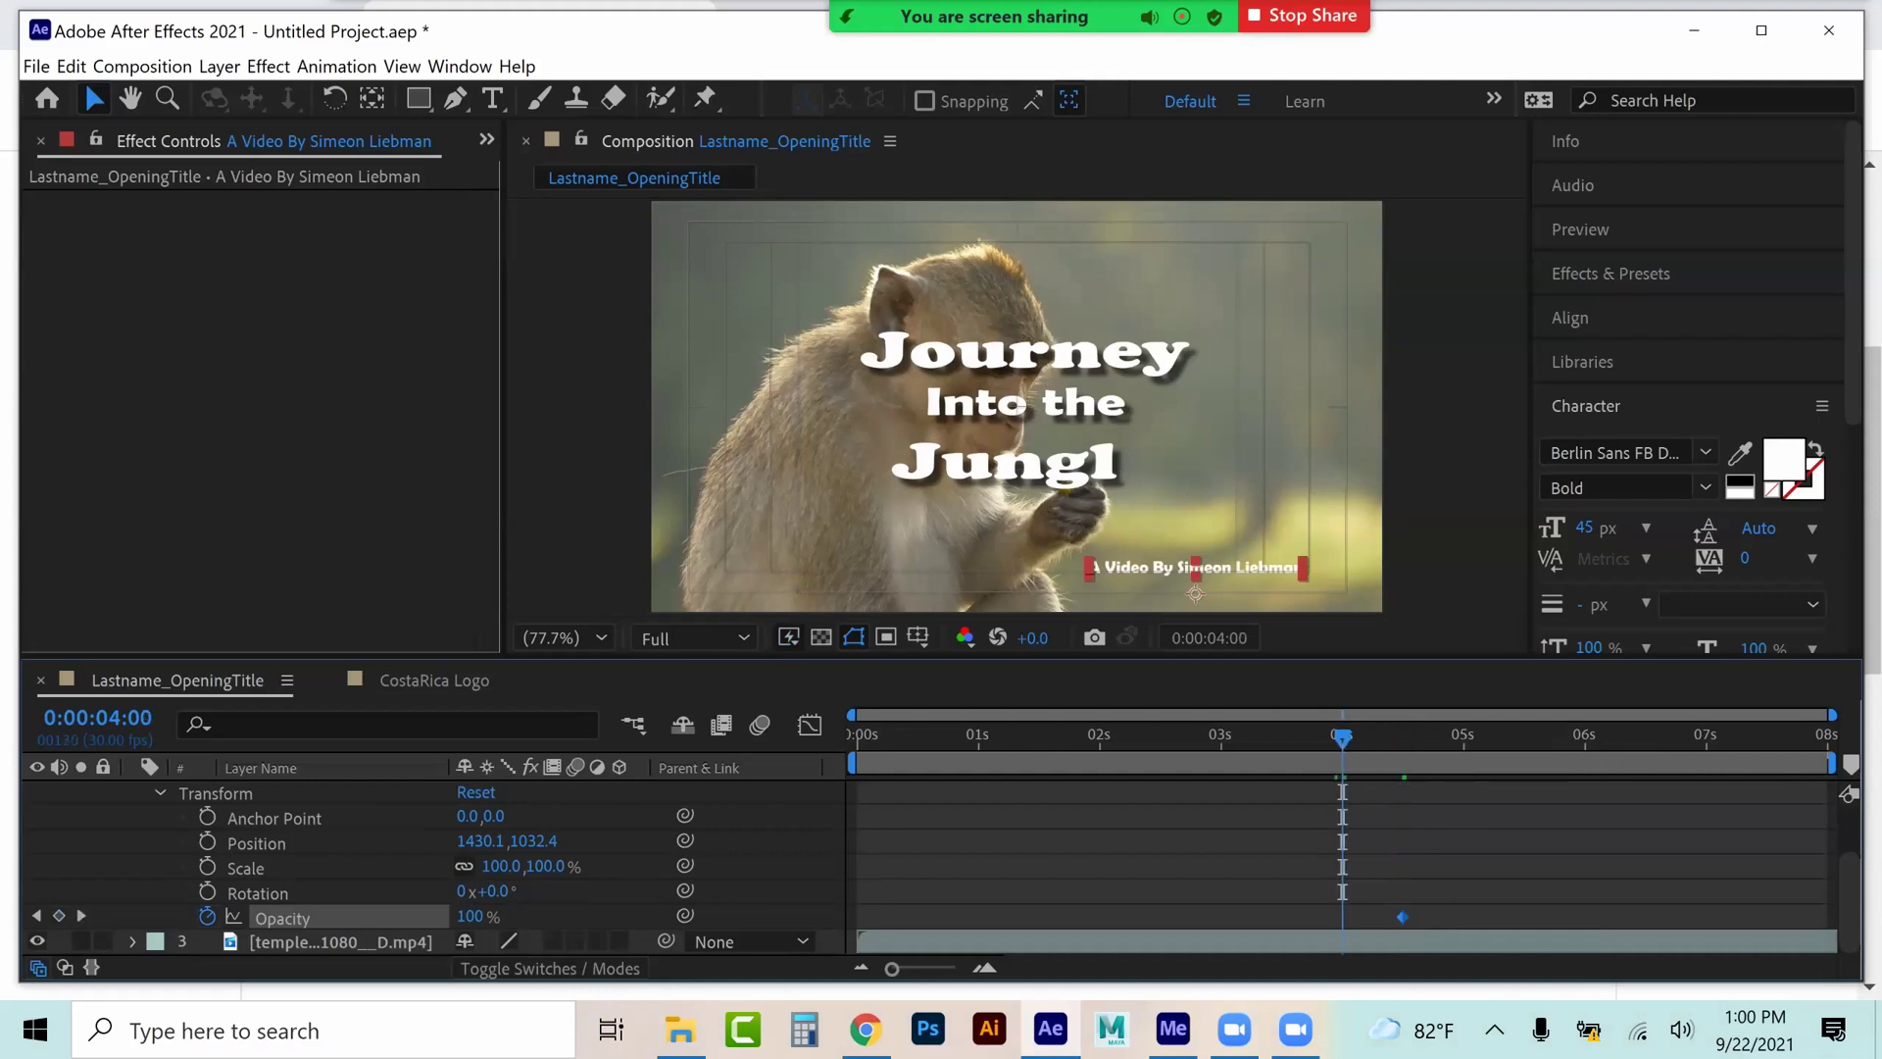
drag(1402, 916, 1451, 917)
click(1391, 735)
drag(470, 917, 363, 916)
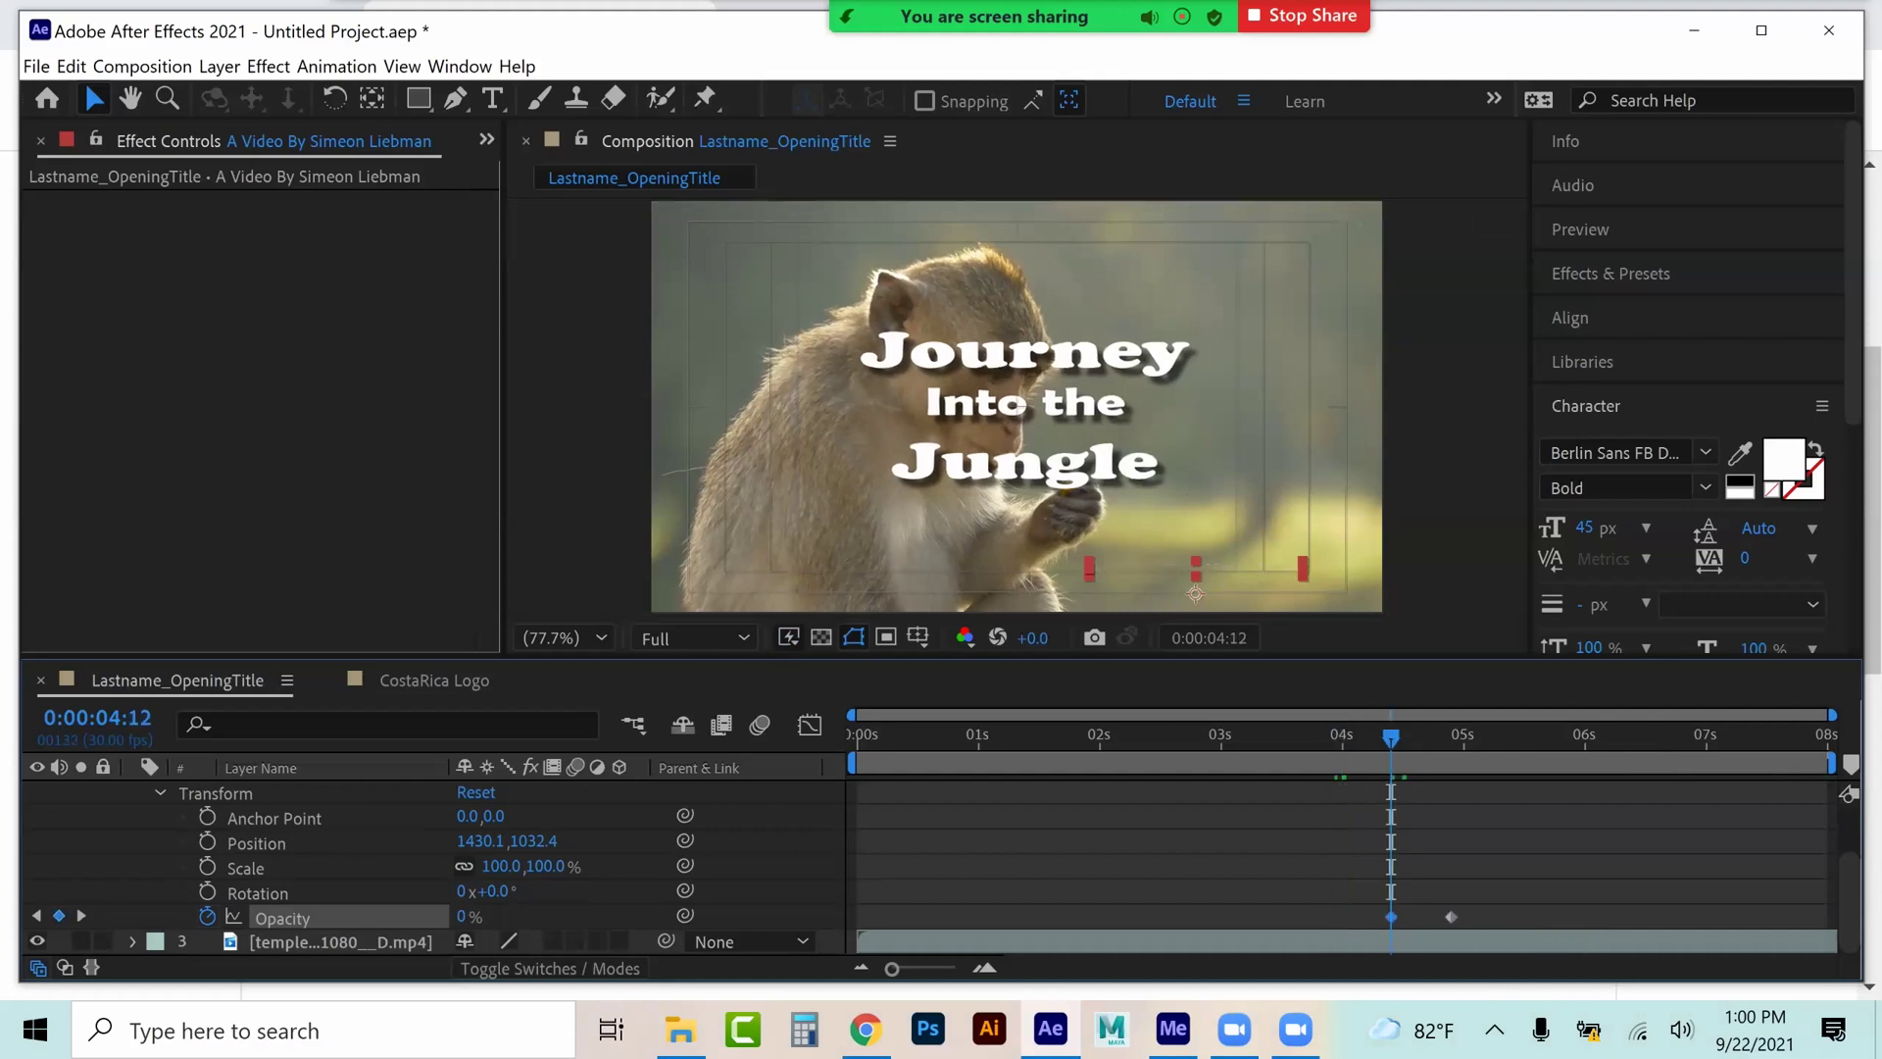
- Fade out the byline from 100% Opacity at 0:00:05:19 to 0% at 0:00:05:29, and move the fade-in's 100% keyframe slightly earlier
click(1731, 735)
drag(1731, 737, 1580, 737)
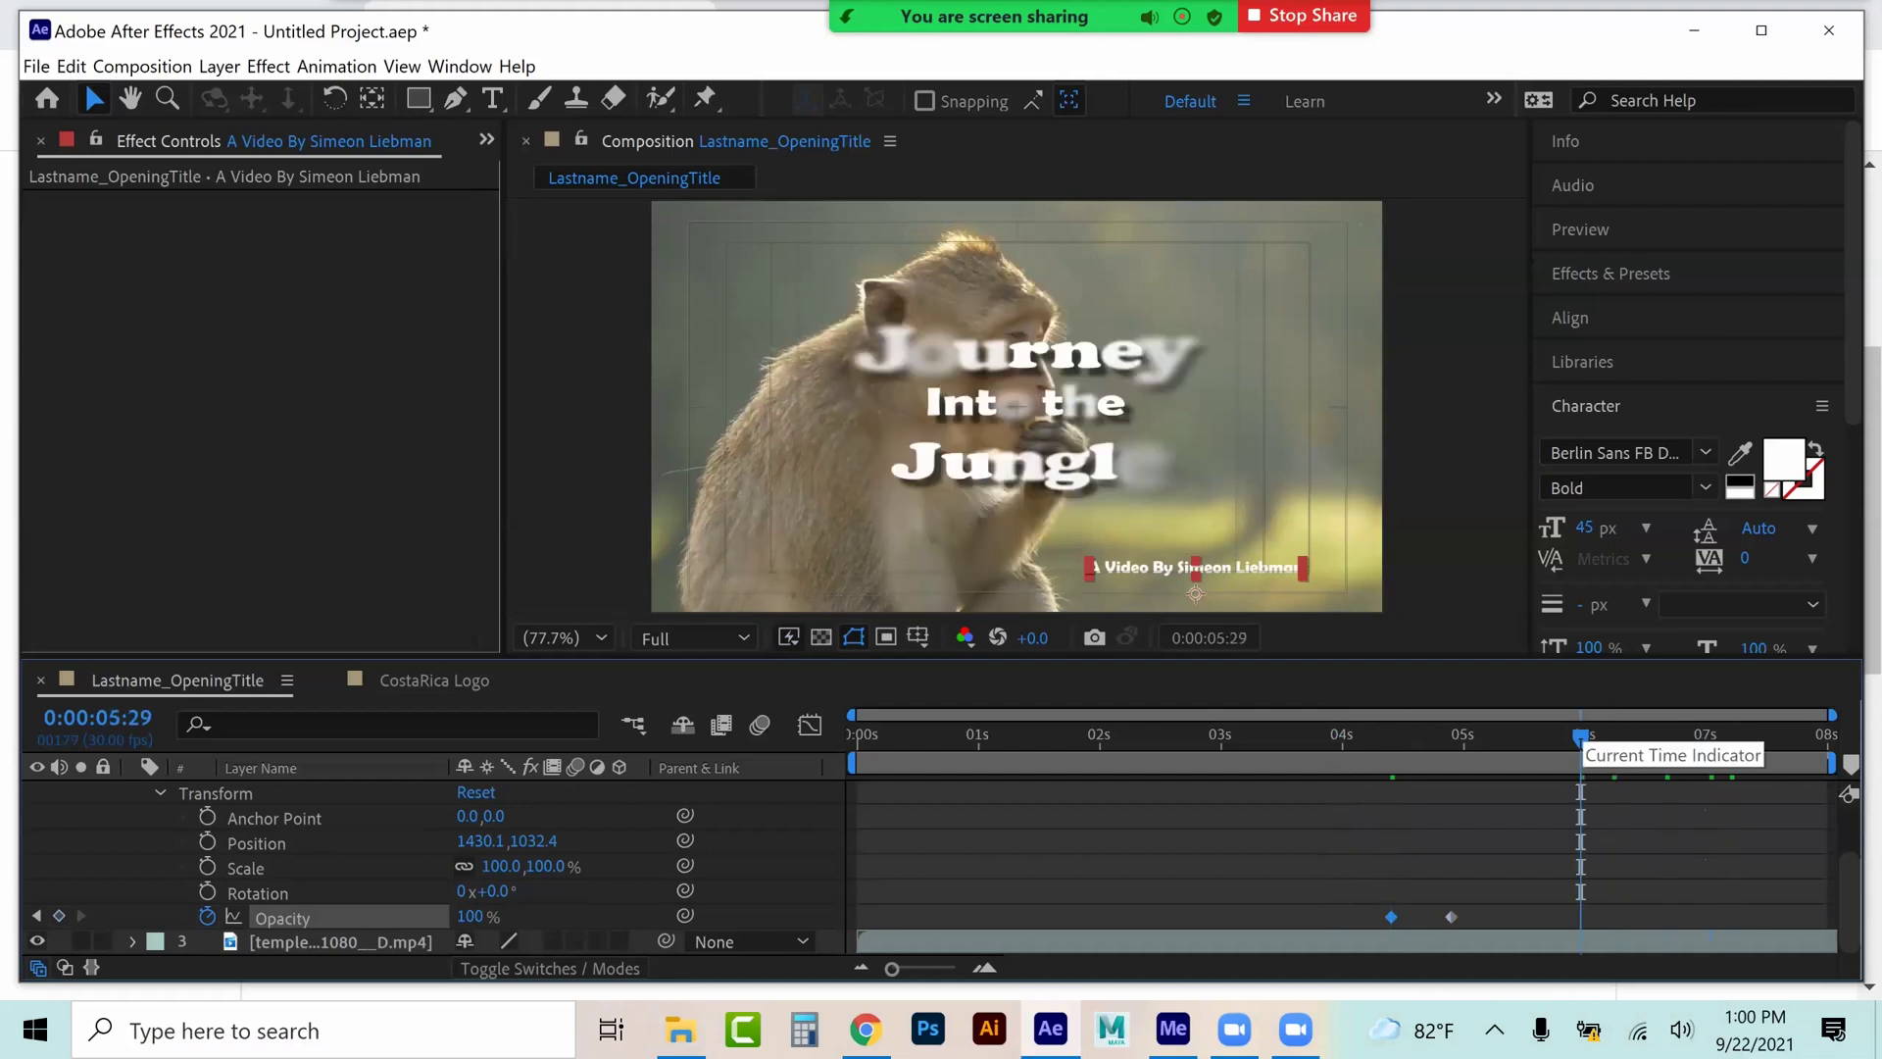
click(1552, 736)
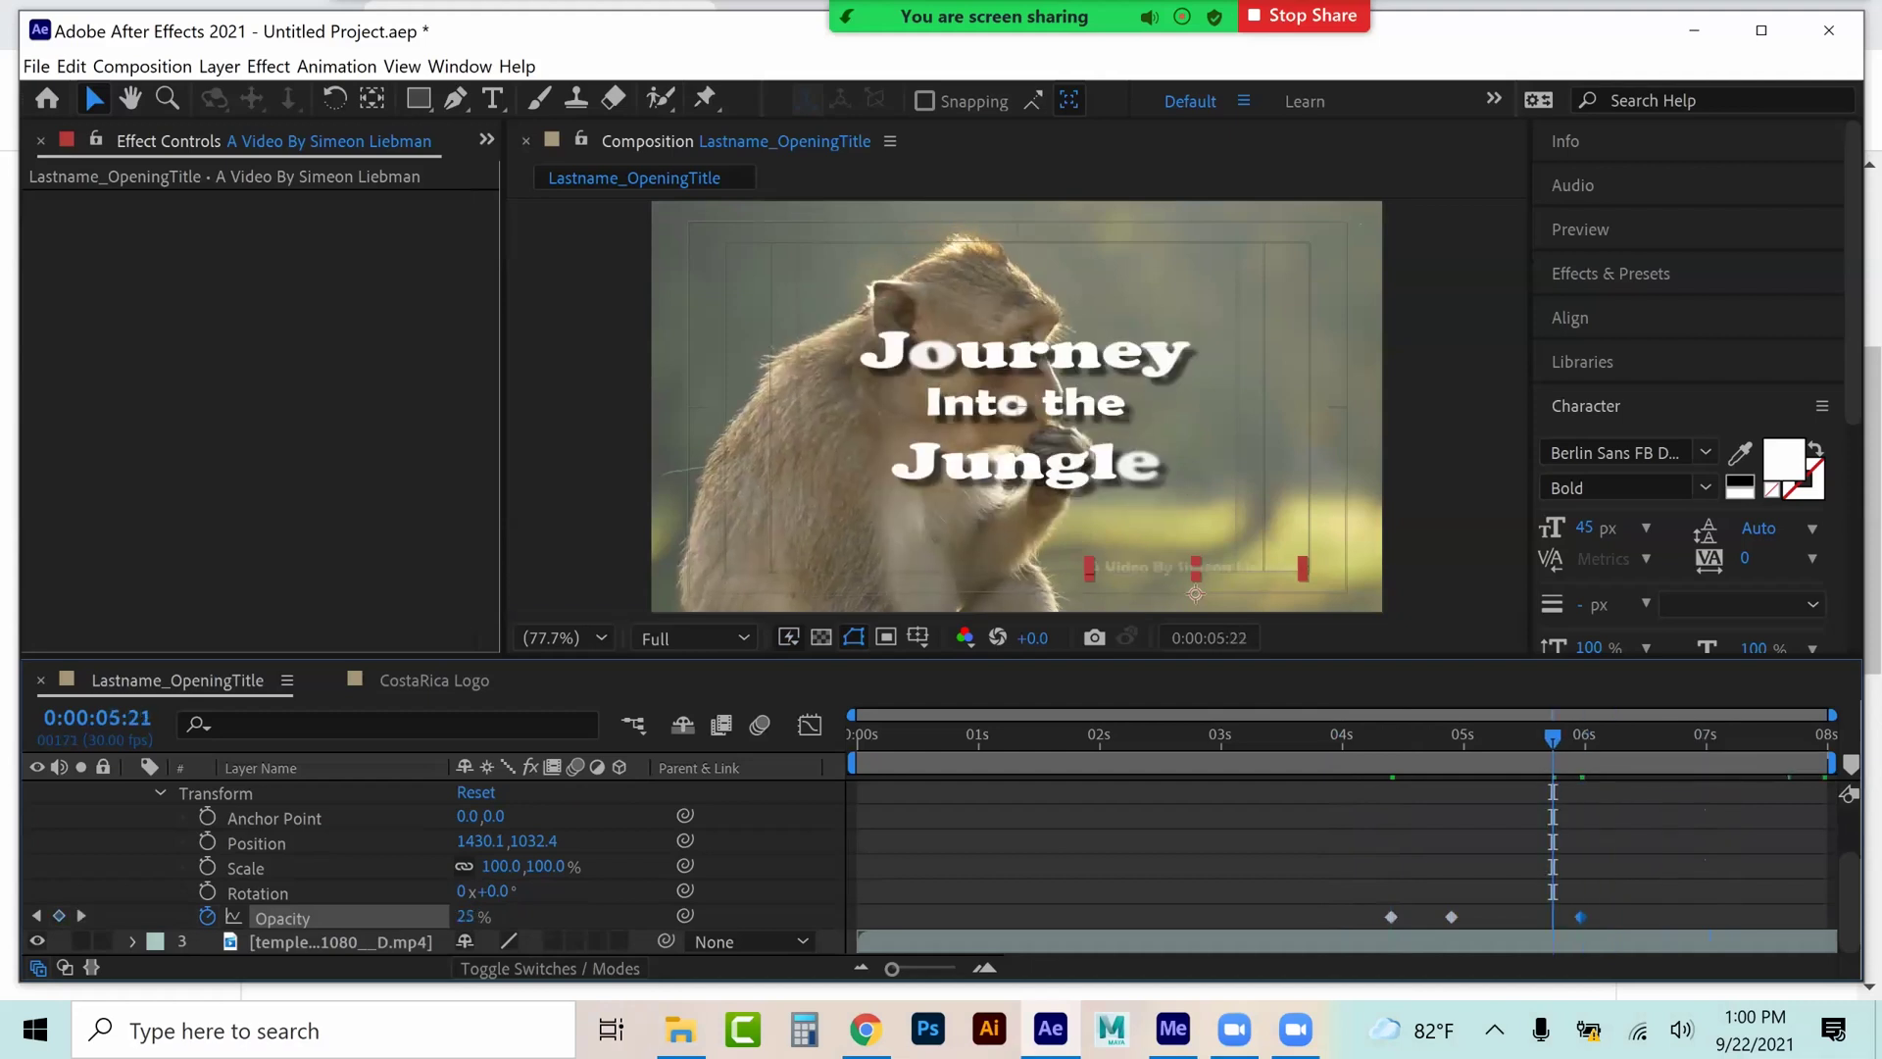
drag(1552, 735, 1541, 735)
drag(1452, 916, 1423, 916)
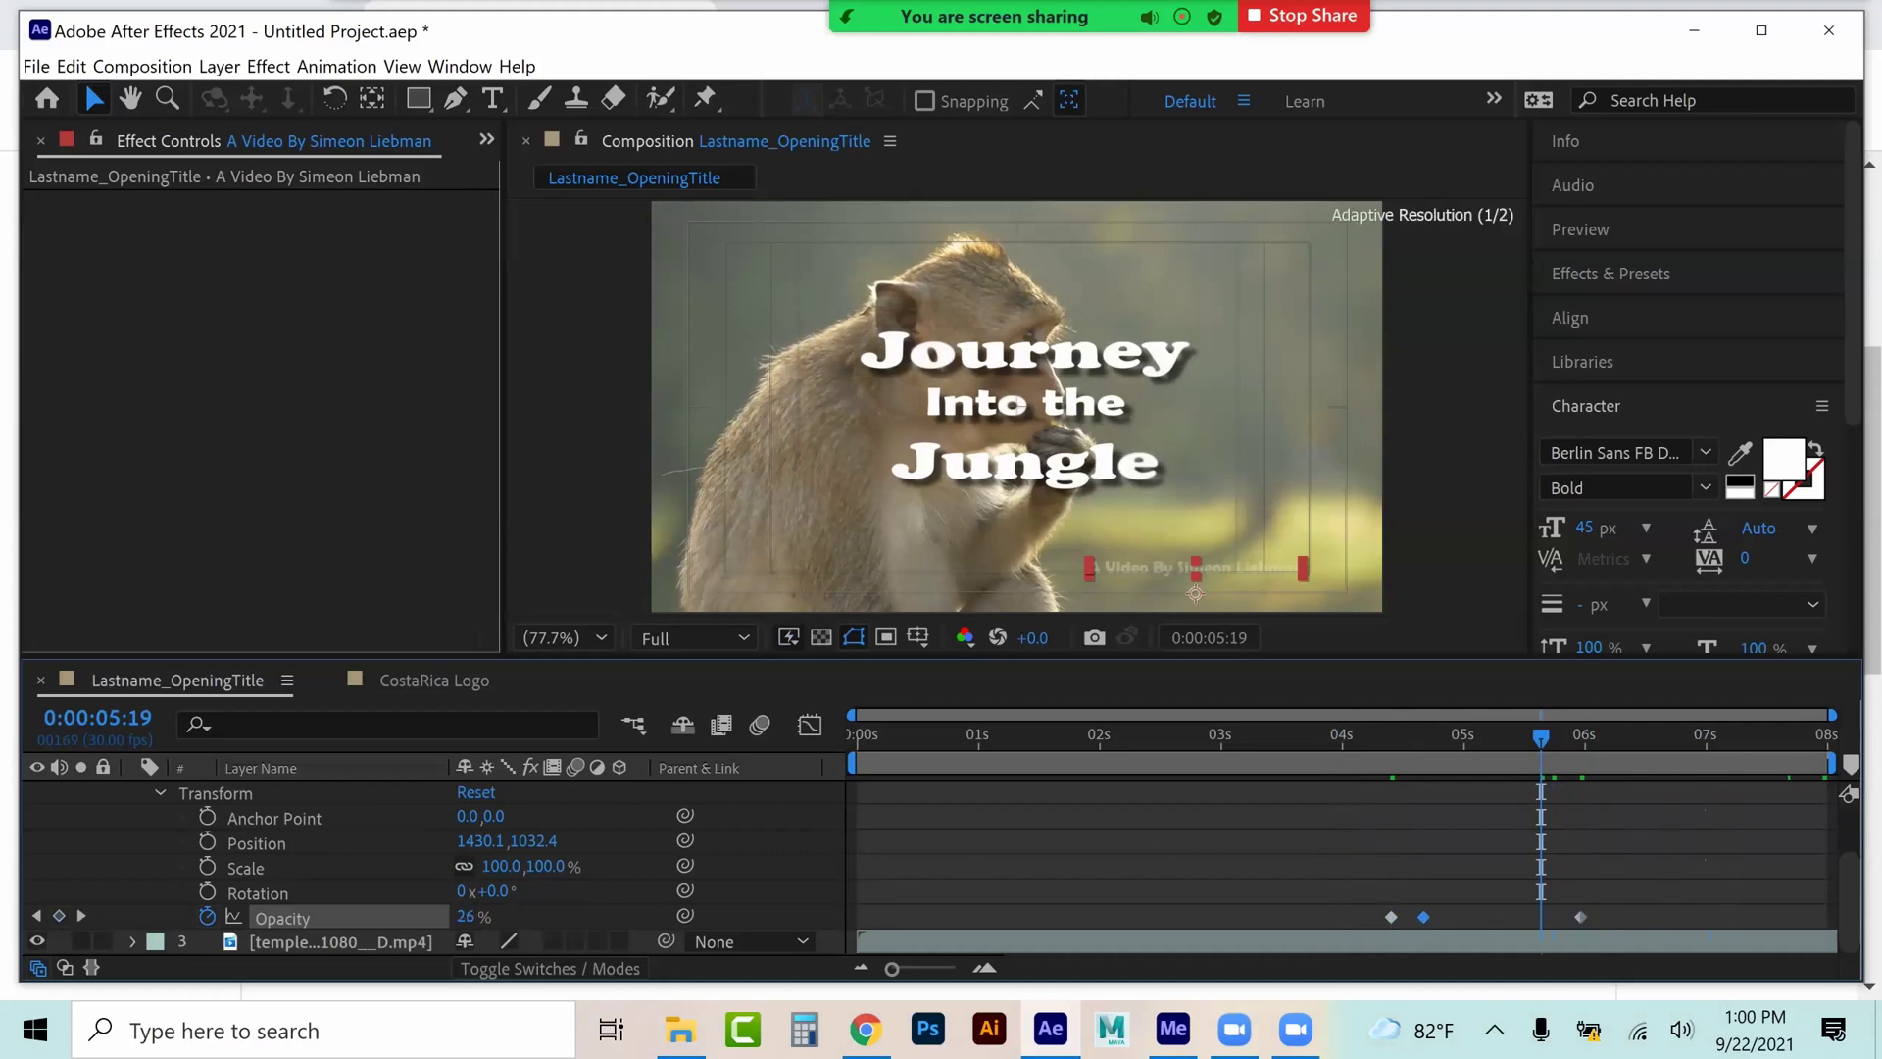
key(ctrl+v)
- Scrub through the byline's fades up to 0:00:06:29 and collapse the byline layer's properties
drag(1382, 737, 1702, 737)
click(160, 792)
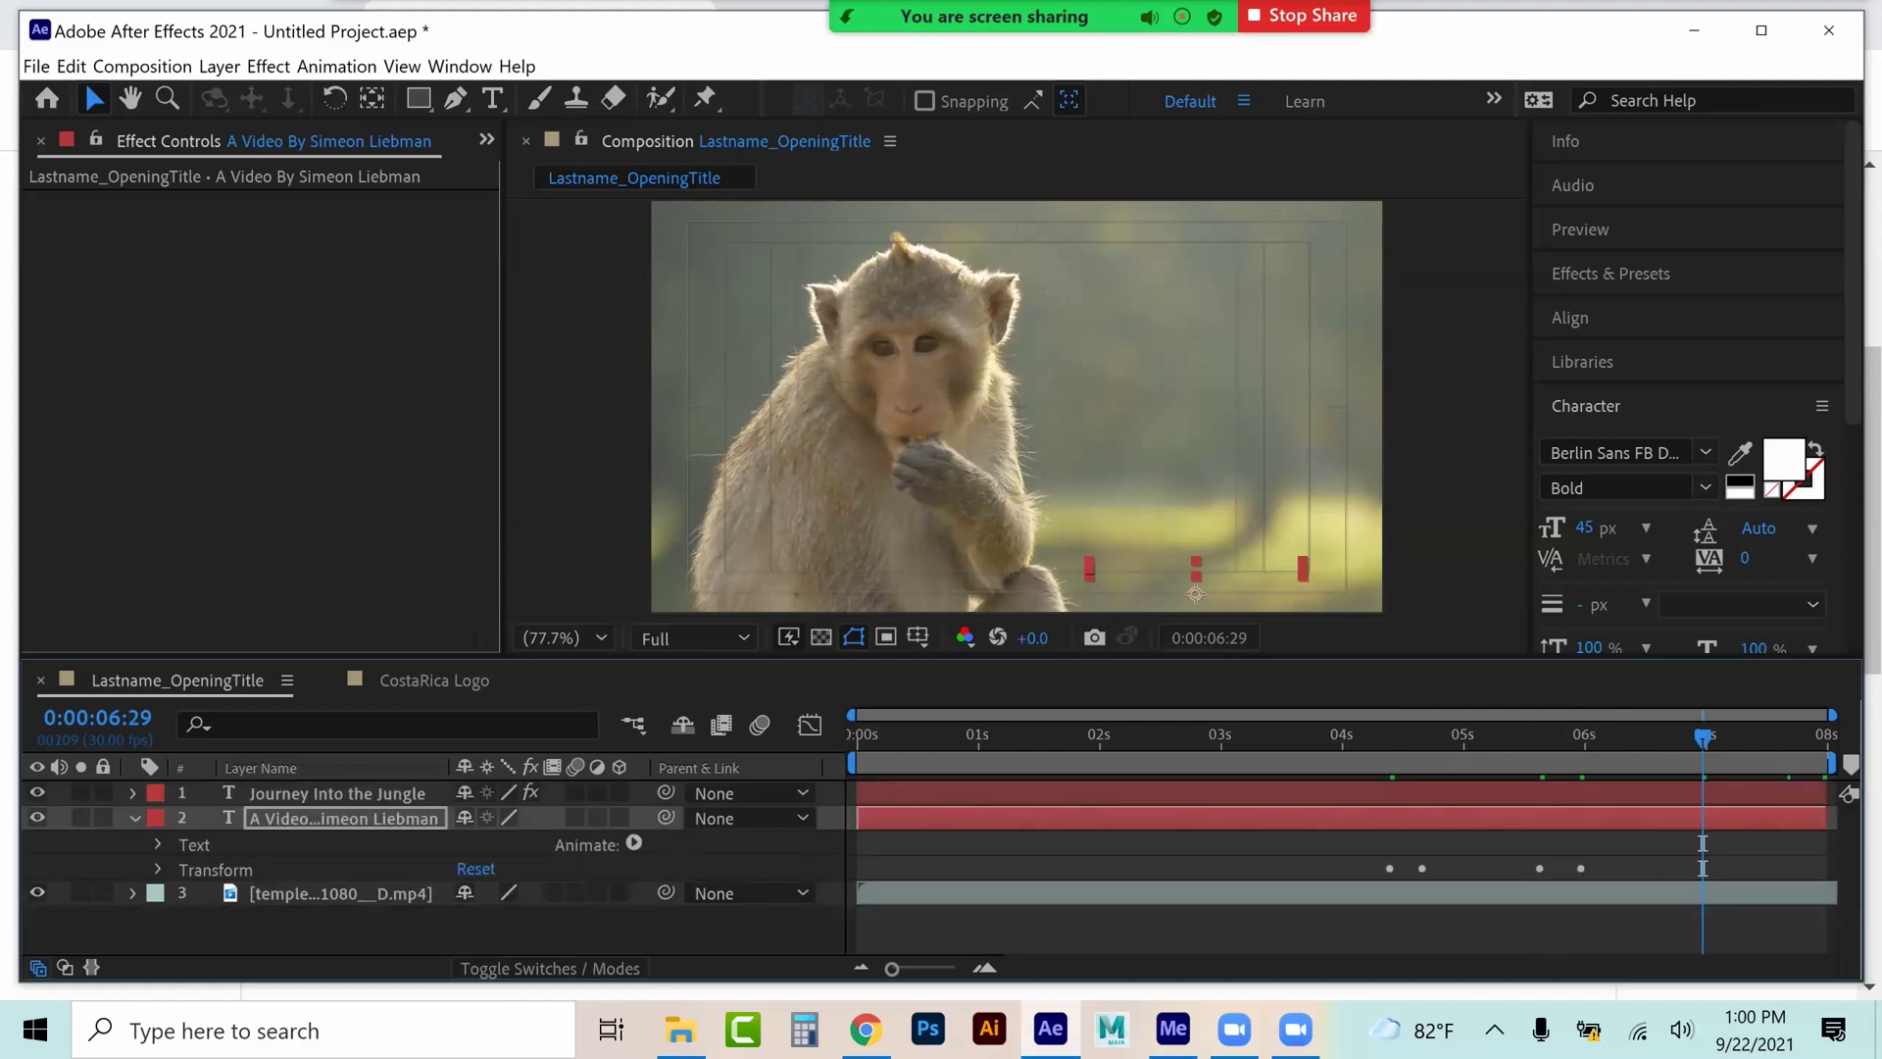
click(135, 818)
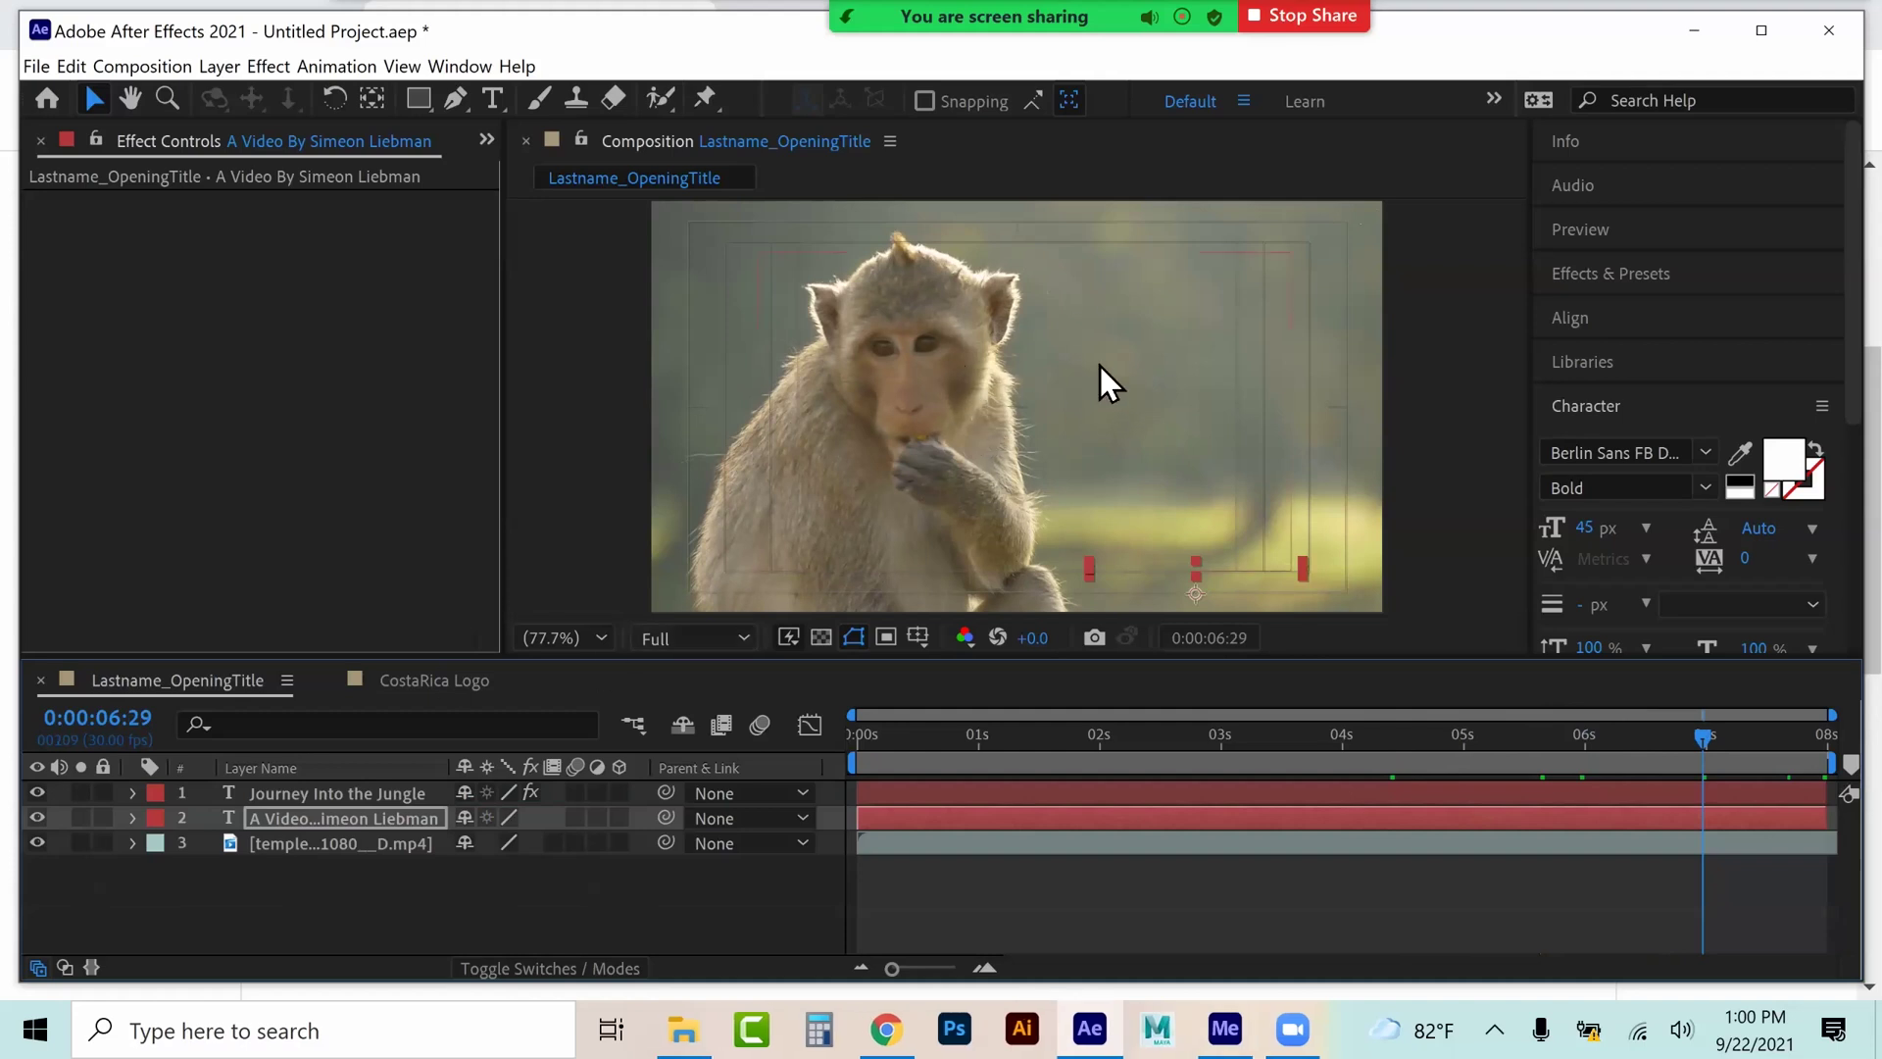
- Switch to File Explorer and add The HU - Wolf Totem from the Audio_Music folder to the composition as the top layer
mouse_move(683, 1029)
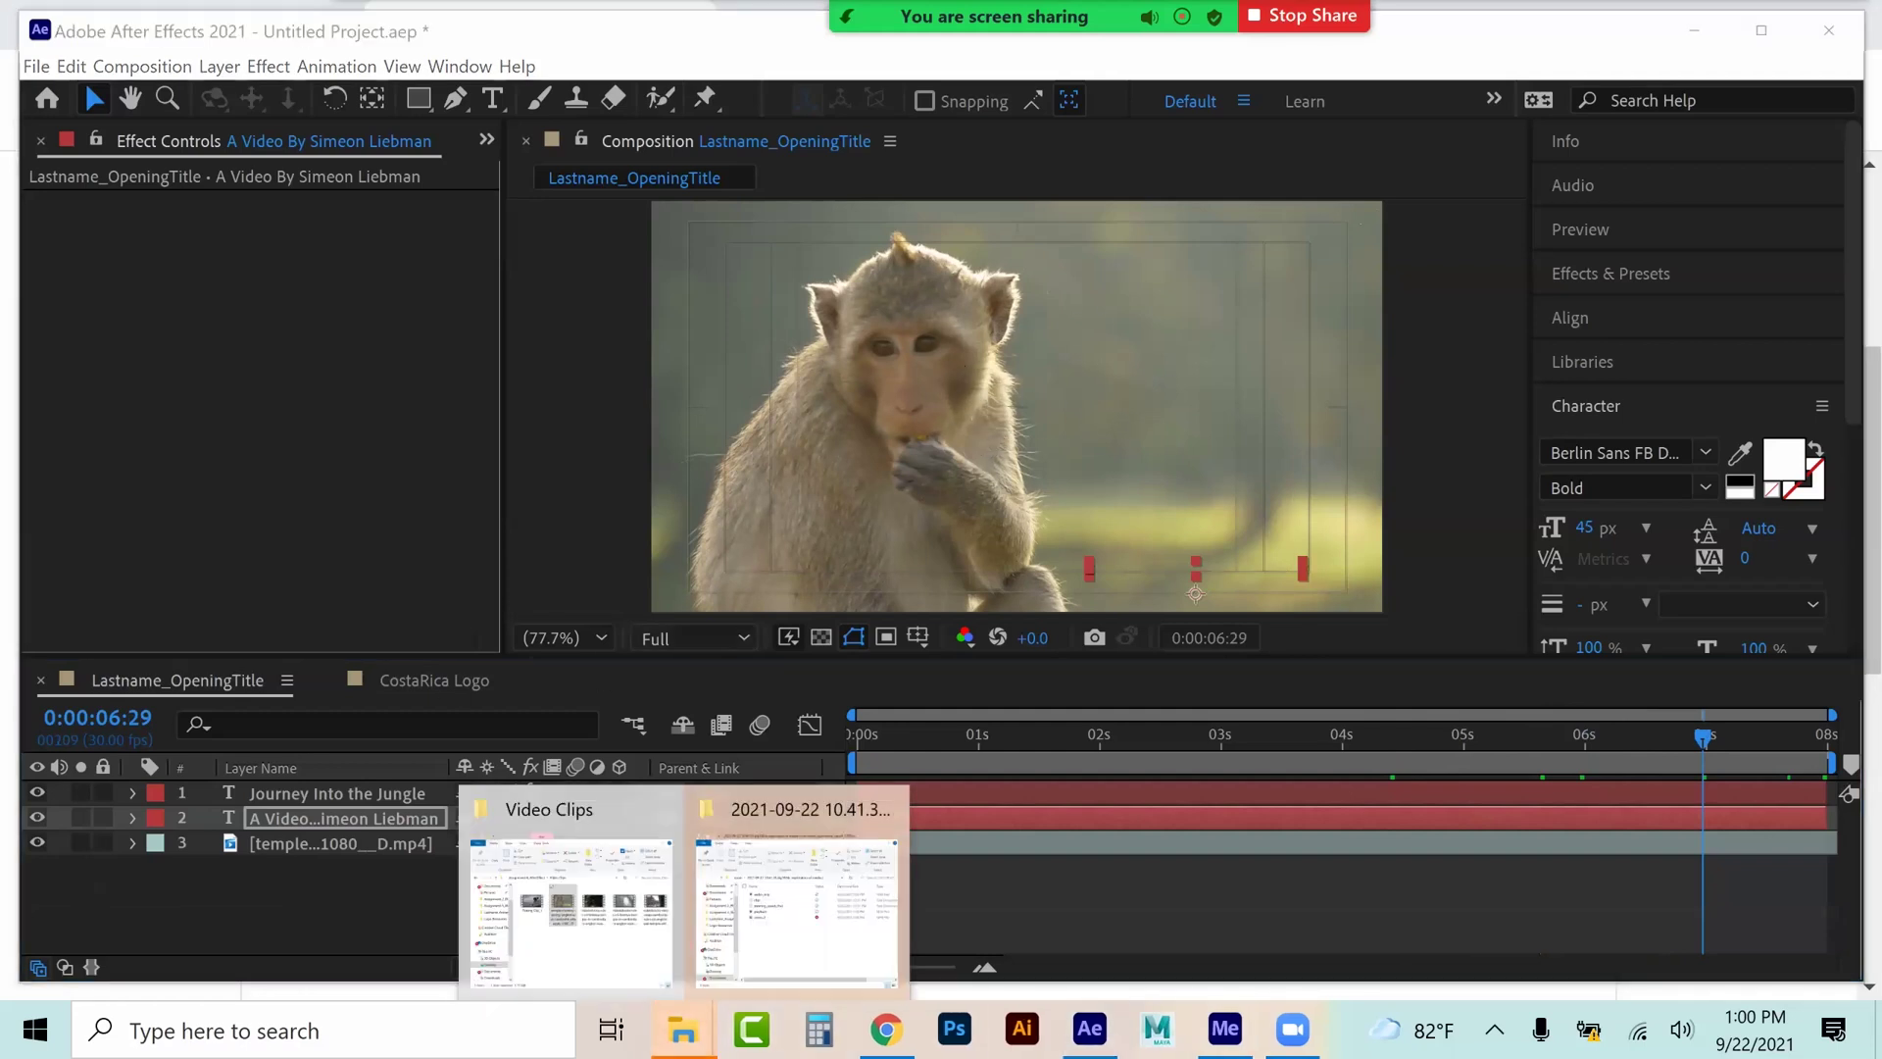
click(571, 912)
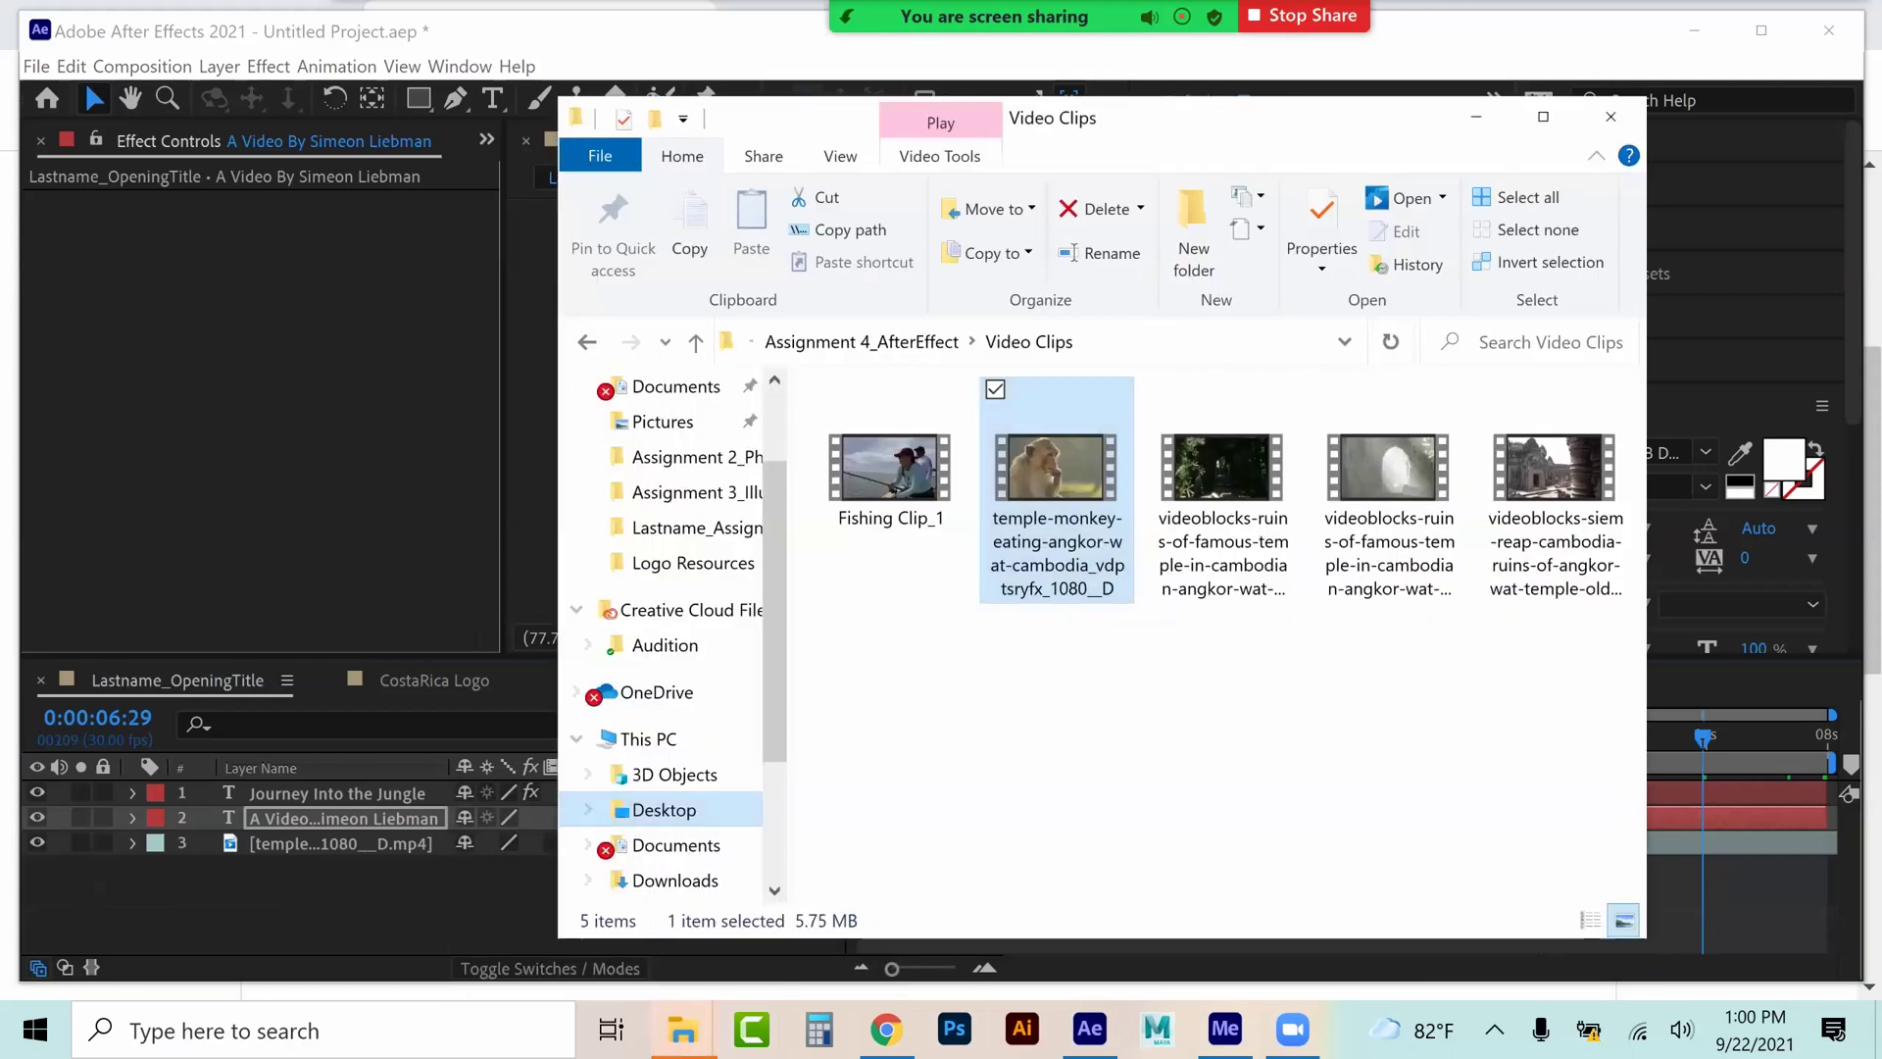
click(882, 343)
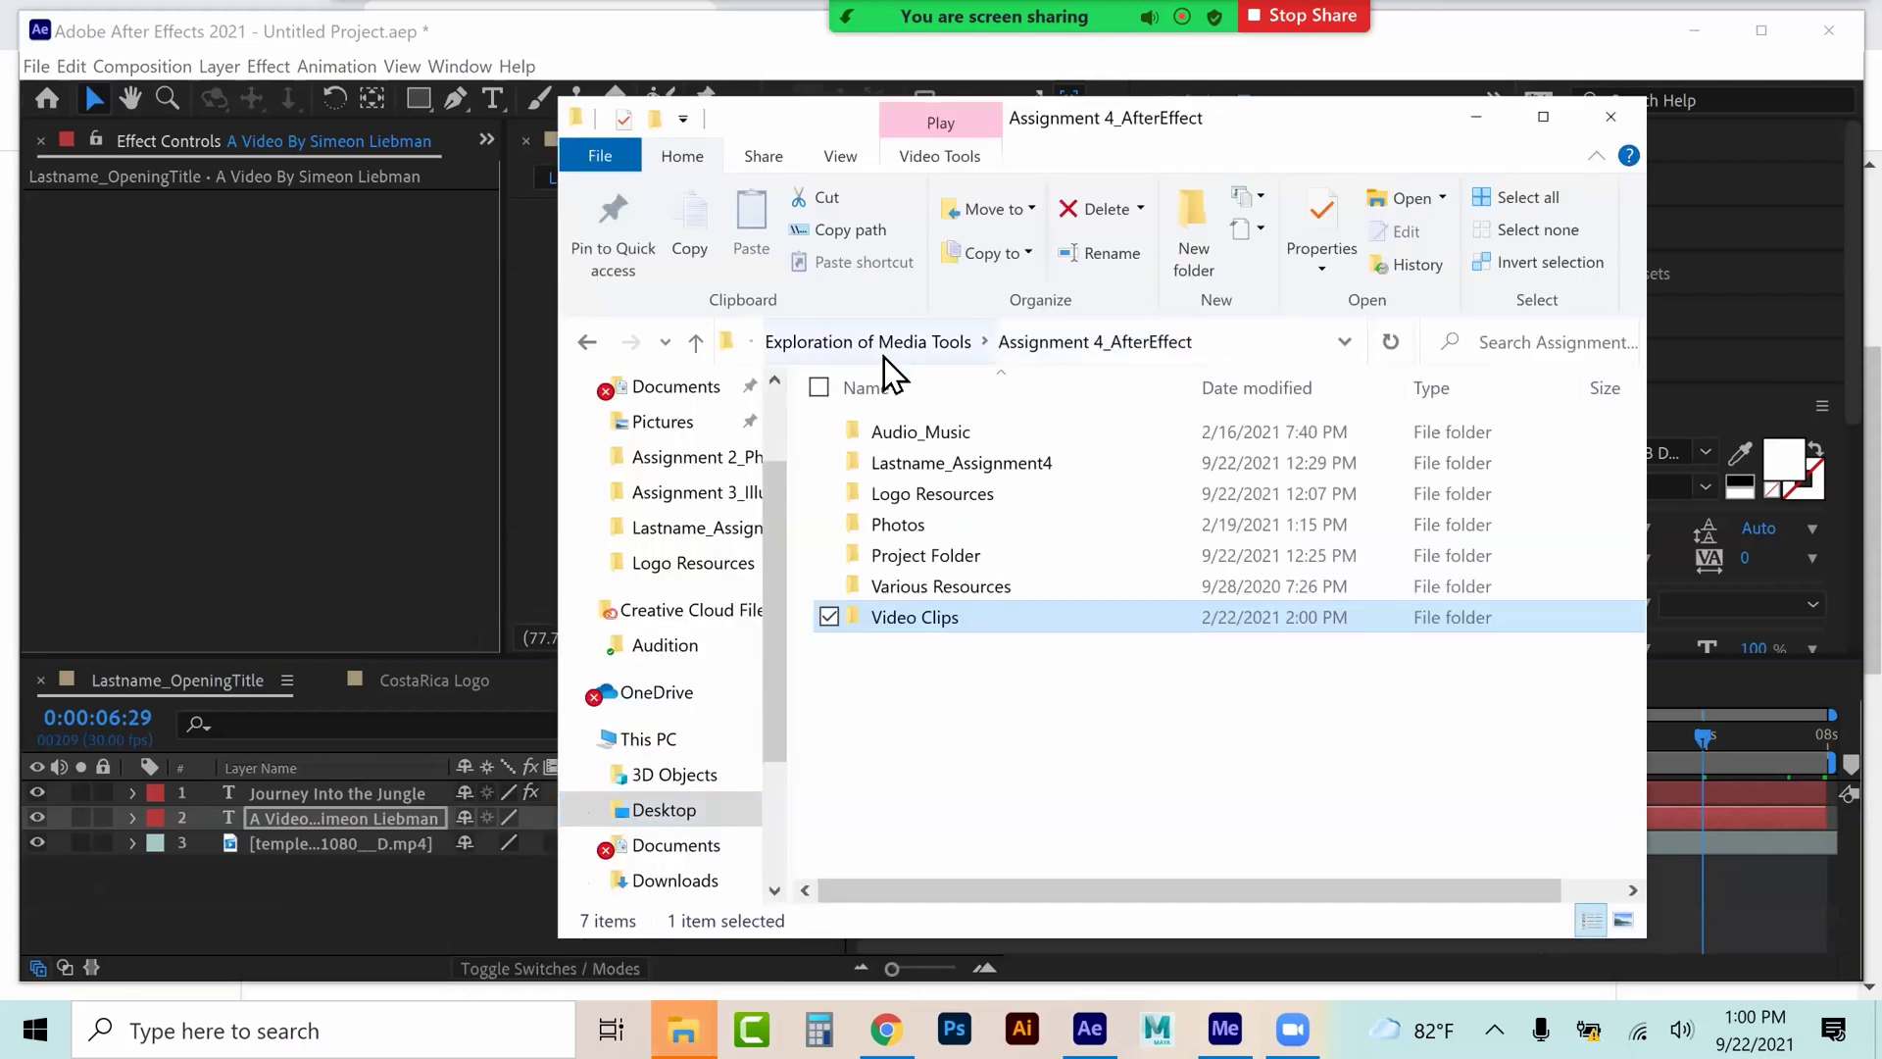
double_click(898, 431)
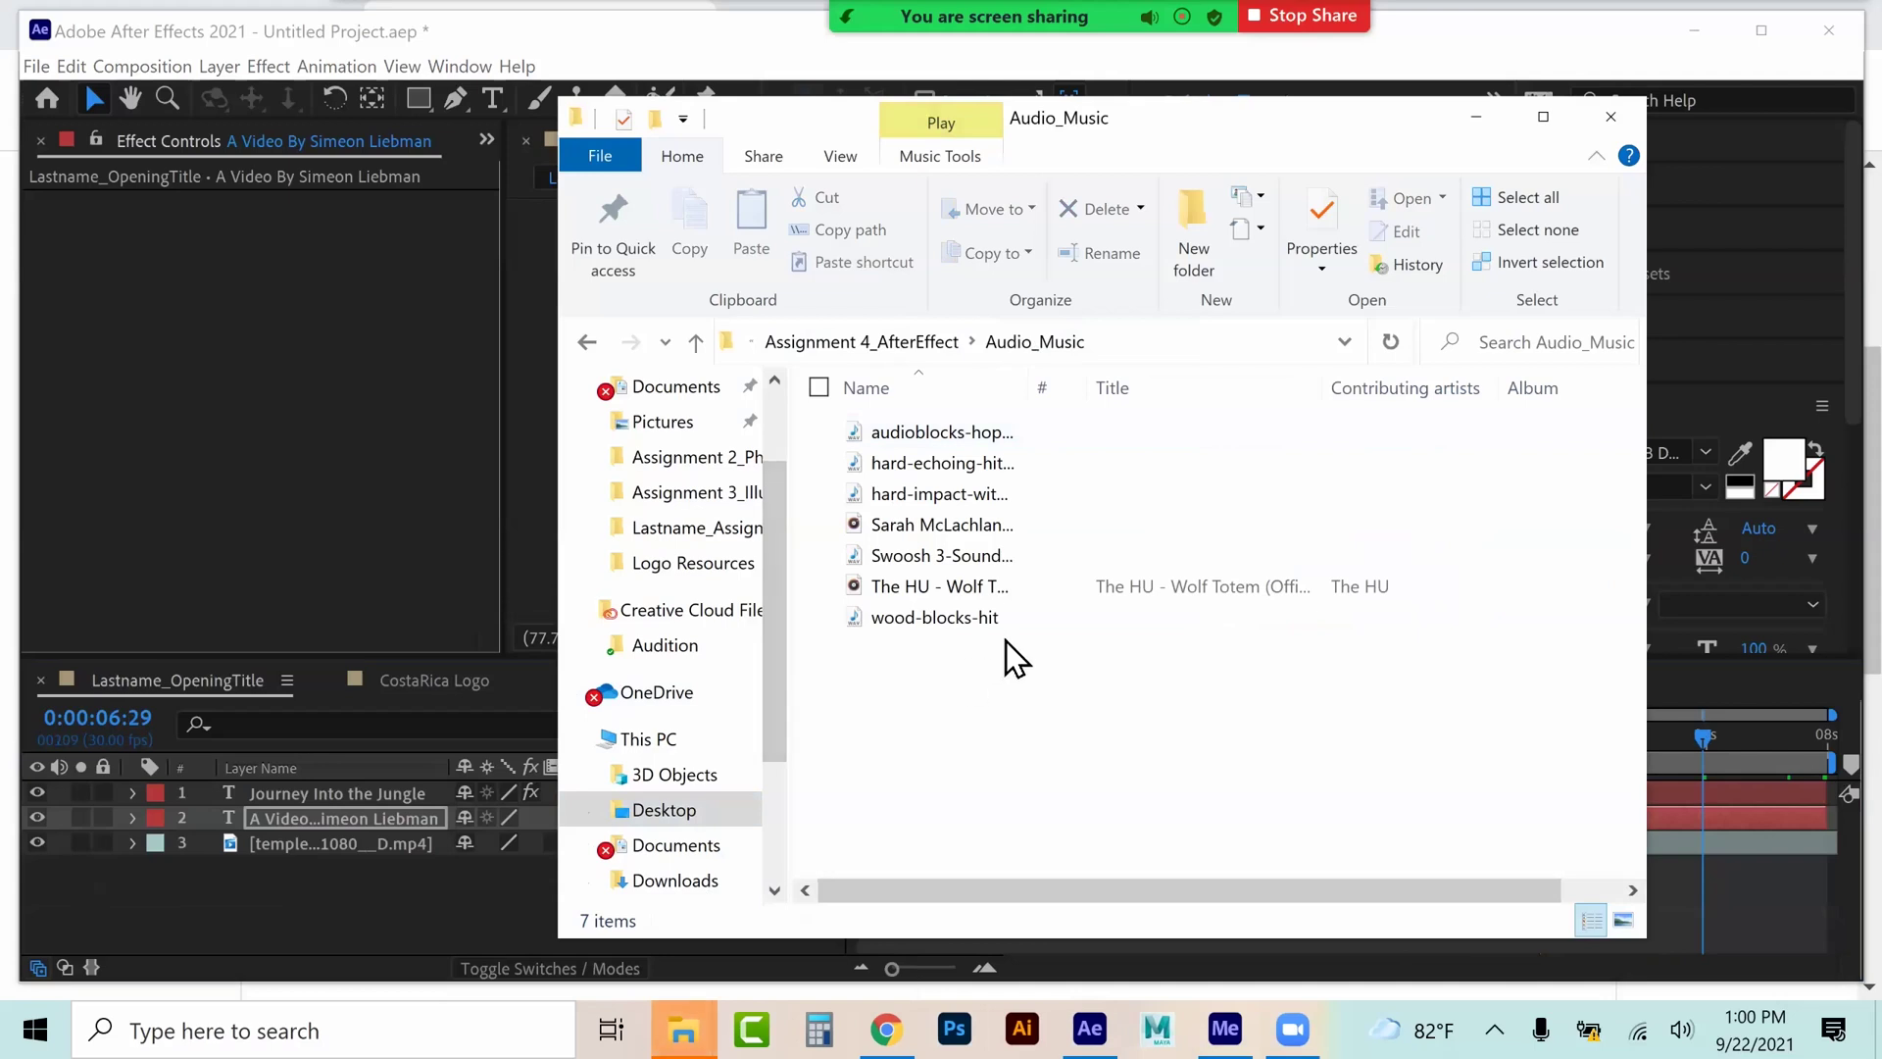
drag(938, 590, 338, 887)
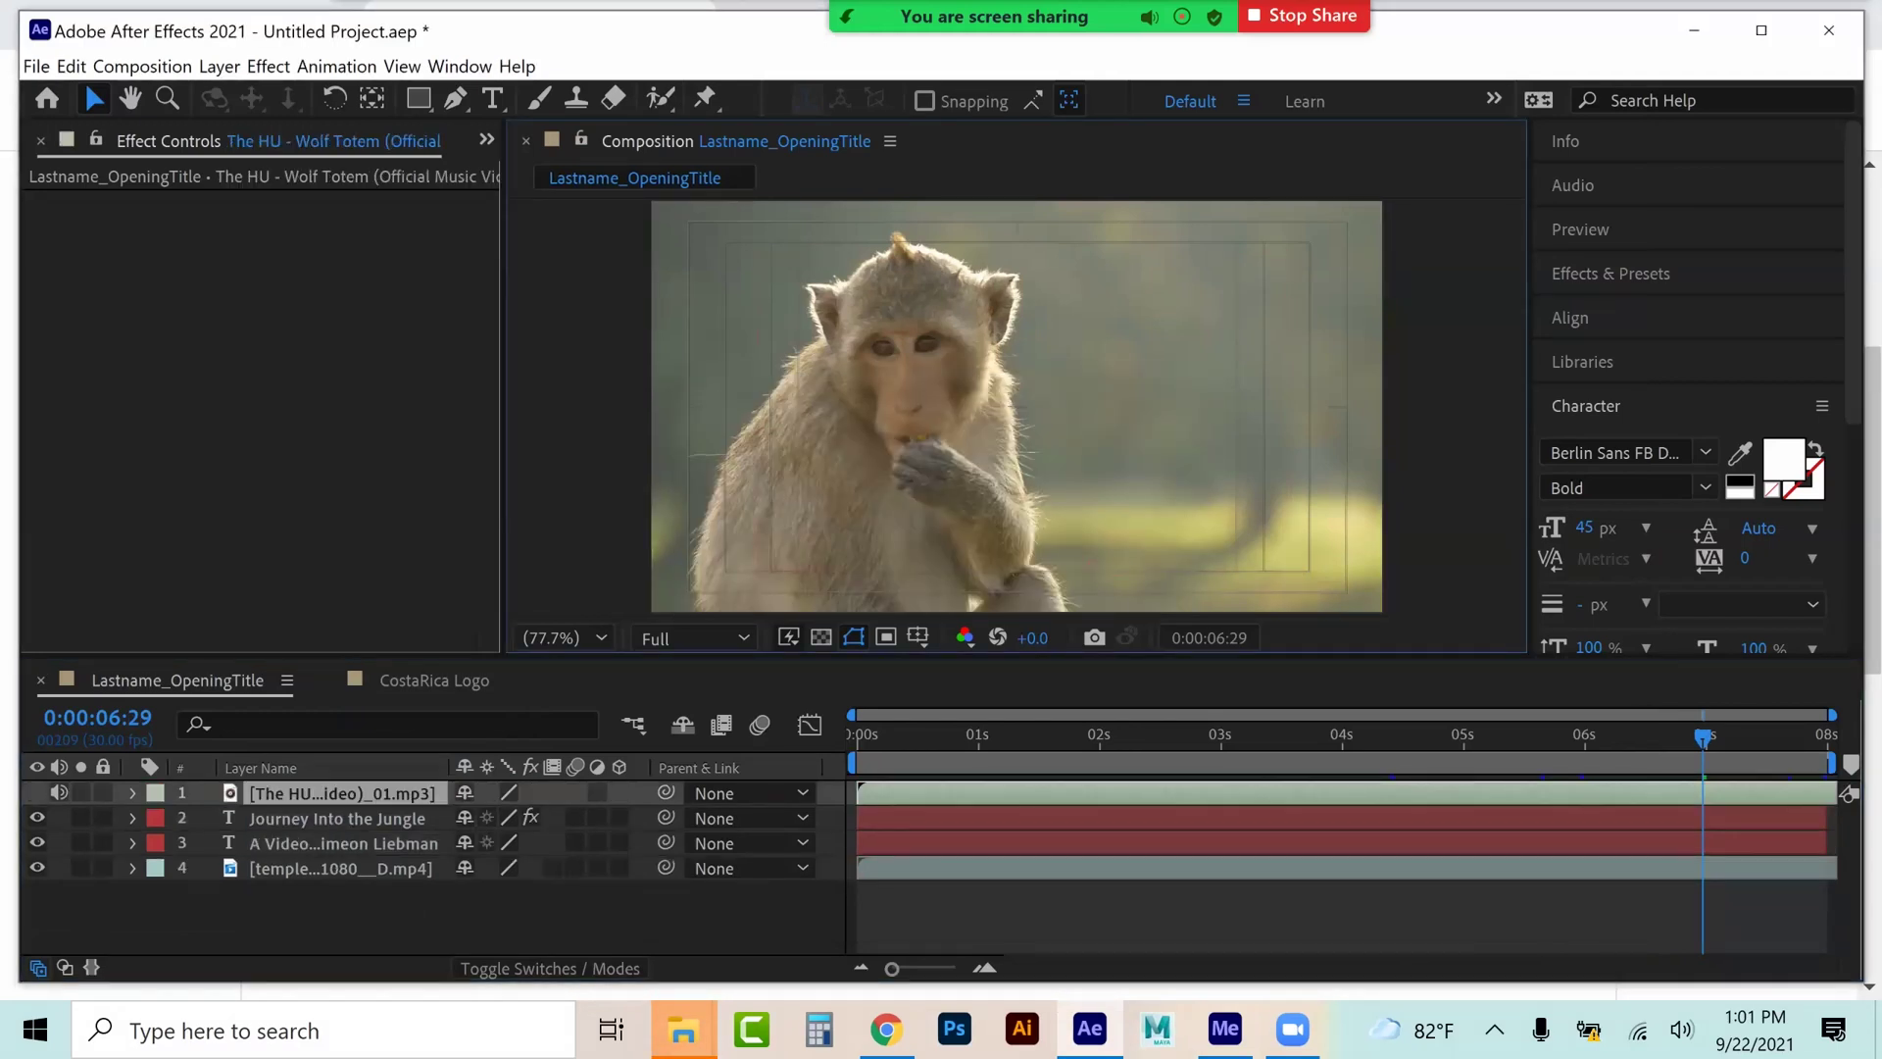
- Reveal the music layer's waveform and play the audio to locate where the louder section starts, parking the playhead at 0:00:04:10
click(133, 794)
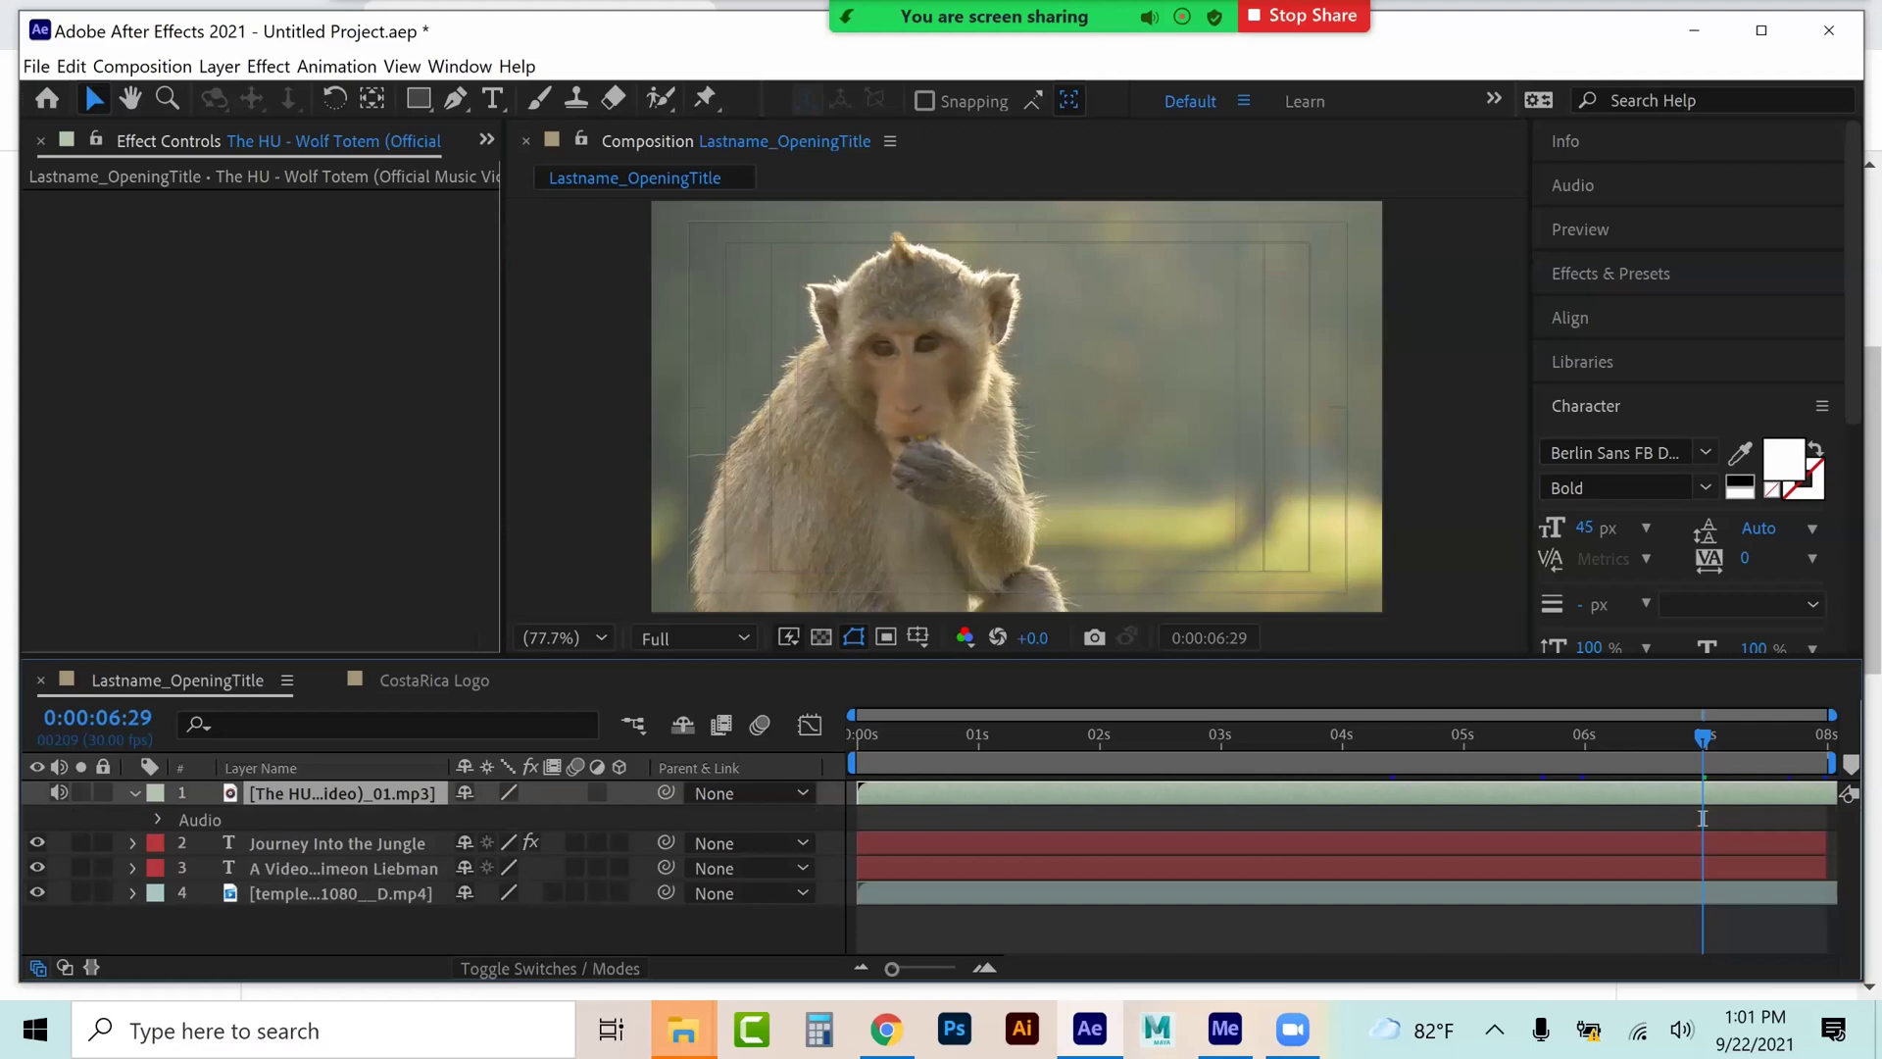
click(160, 819)
click(183, 869)
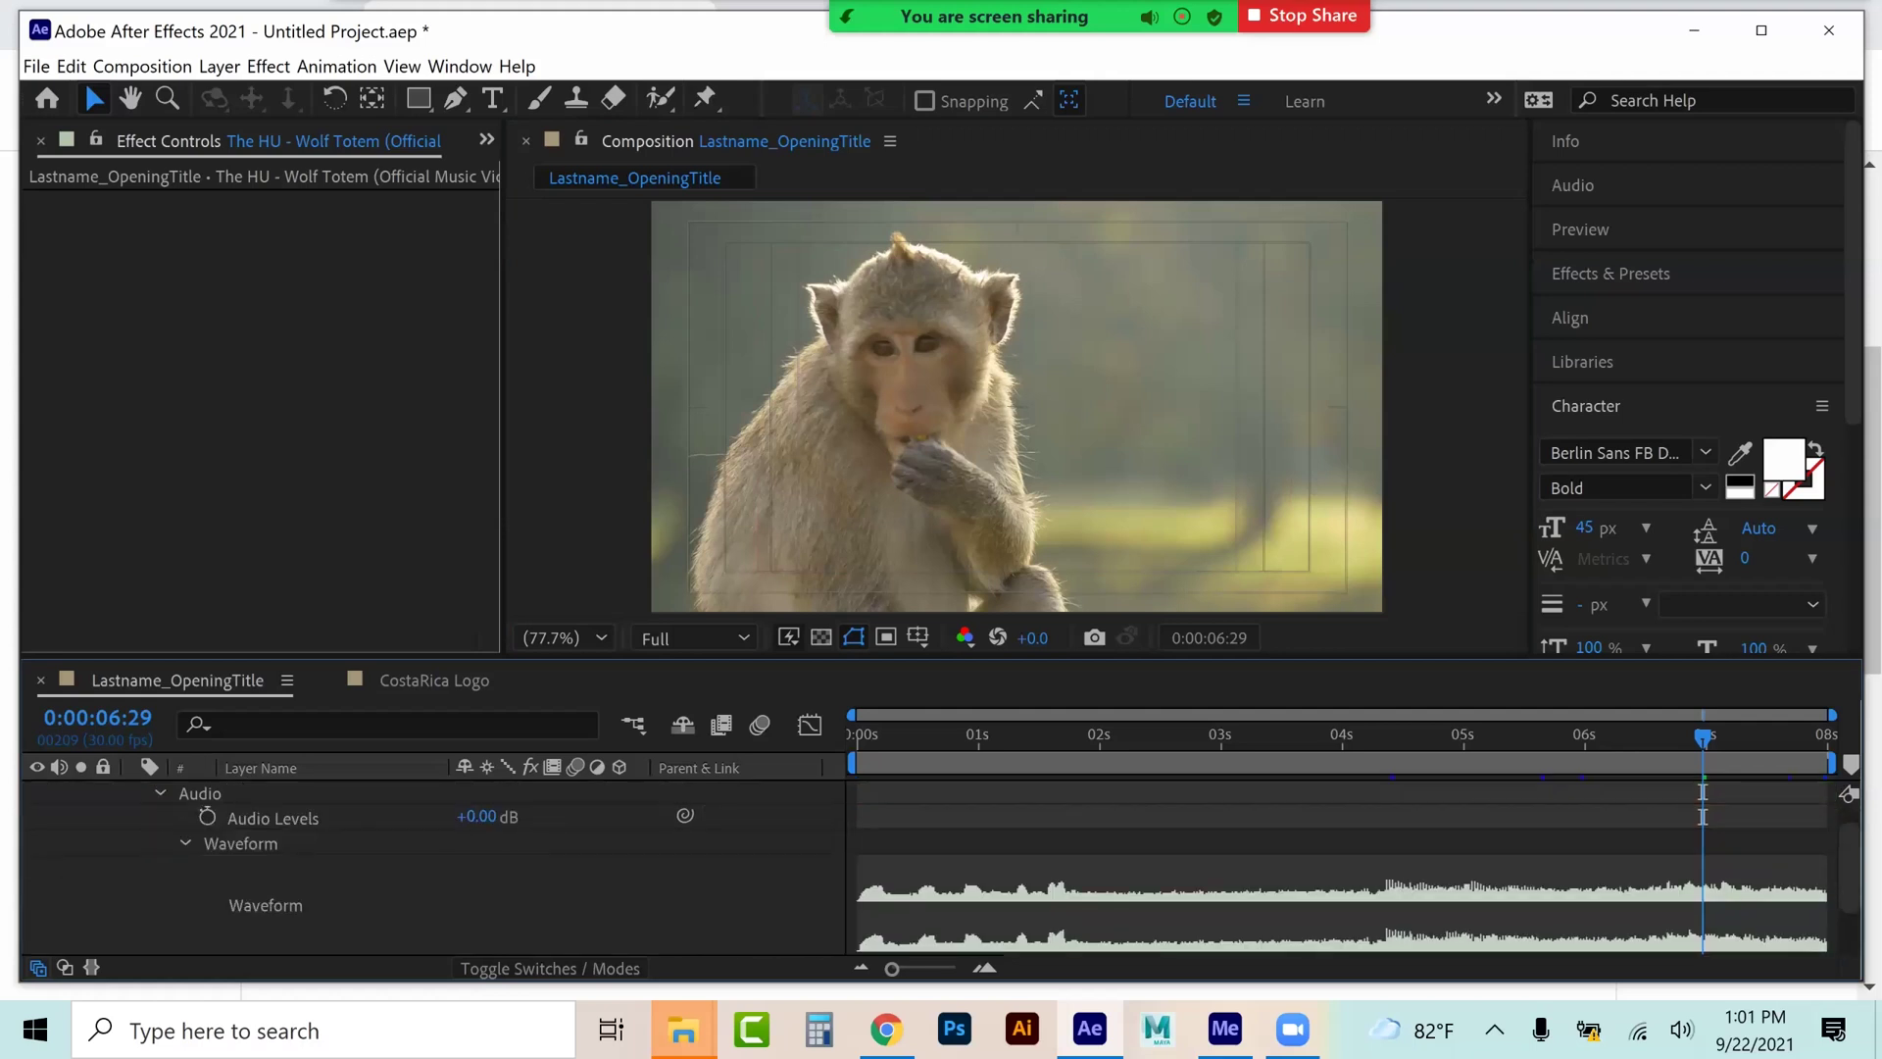
key(space)
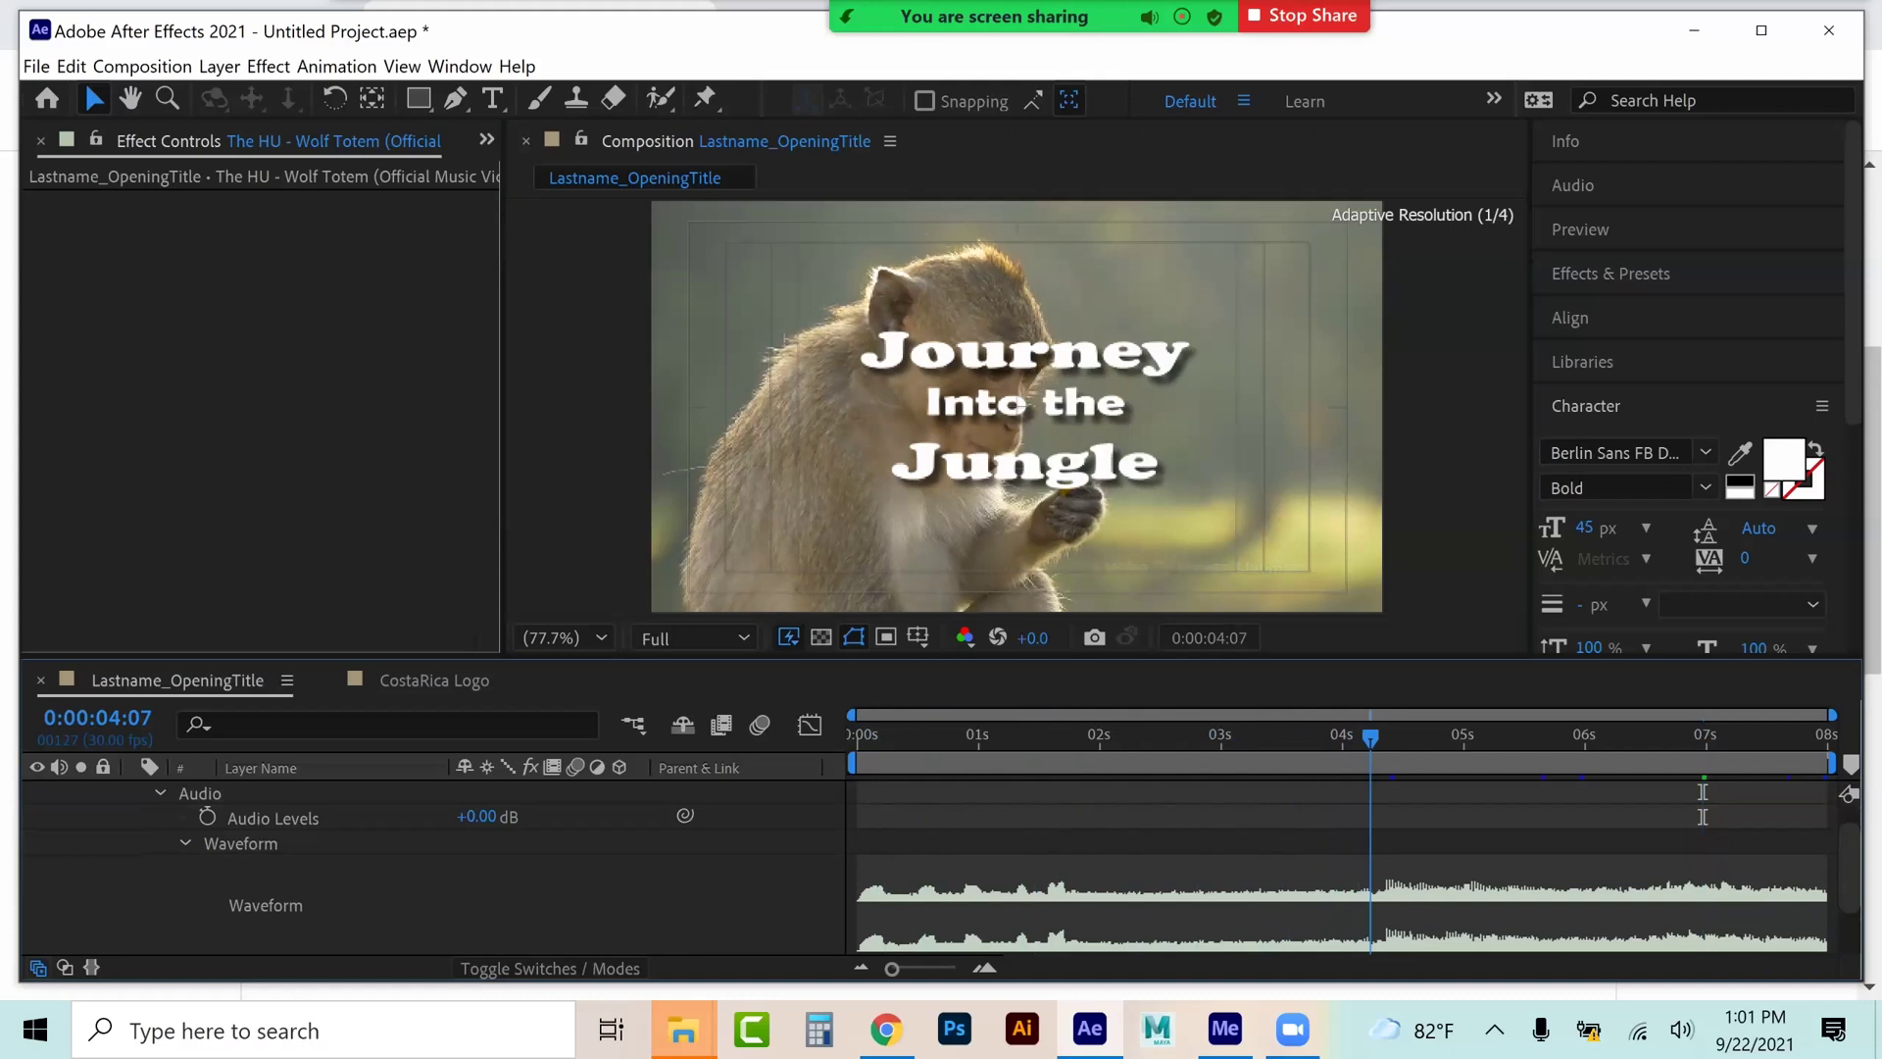
key(space)
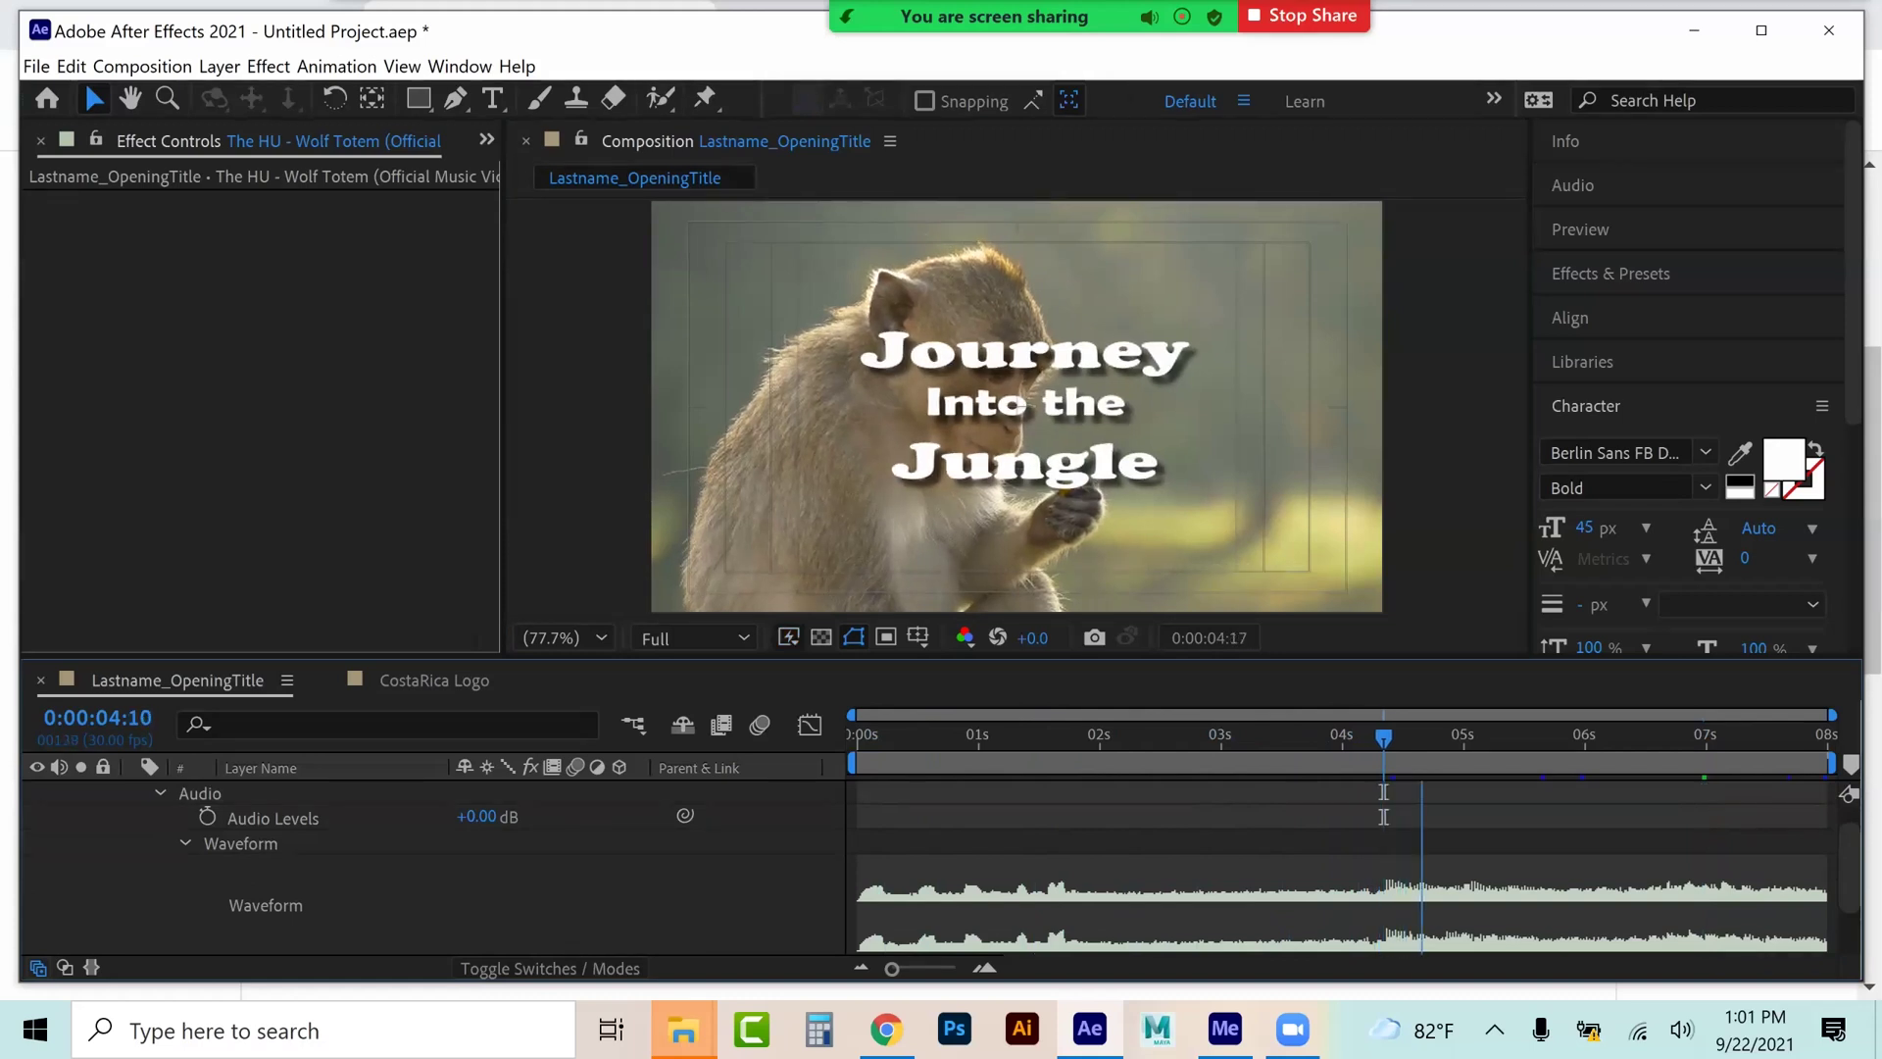
key(Page_Down)
scroll(1078, 863, up, 1)
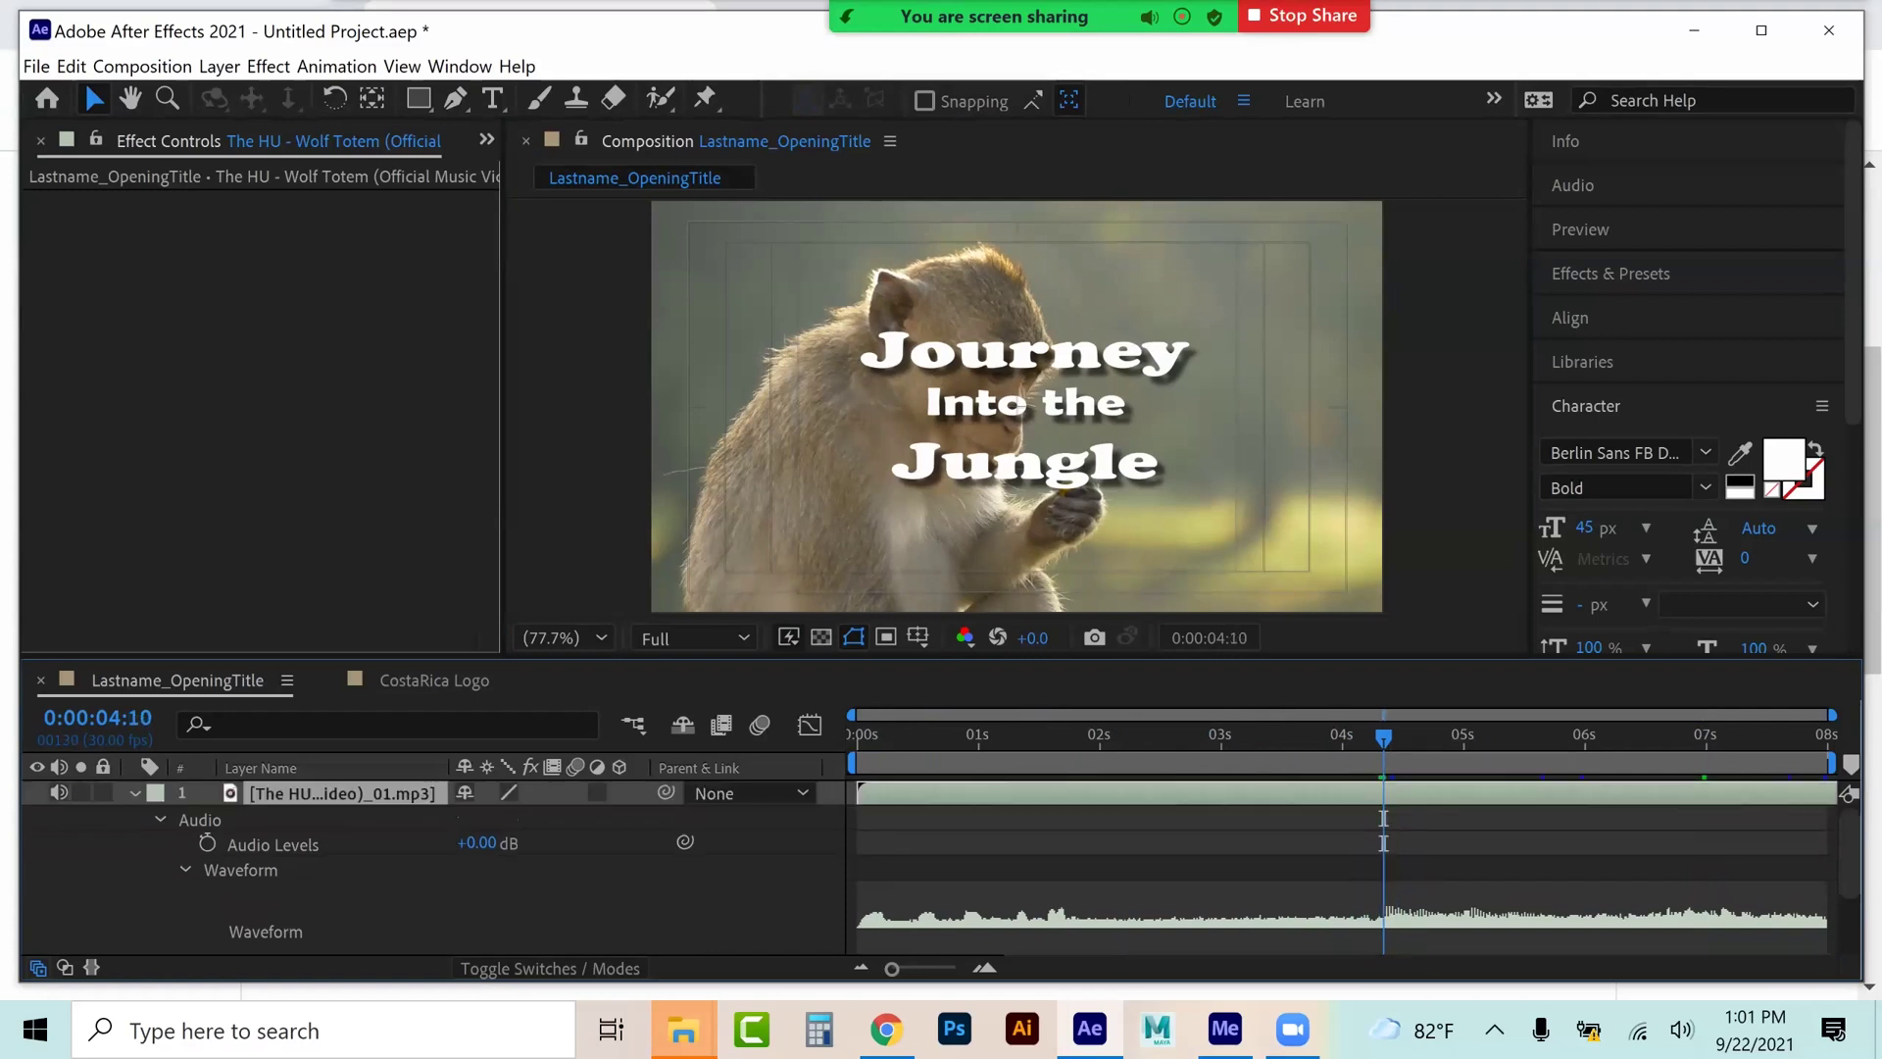
- Shift the music earlier in the timeline so its louder section starts at 0:00:01:00
mouse_move(858, 792)
mouse_down()
mouse_move(1272, 792)
mouse_move(888, 792)
mouse_up()
click(978, 735)
drag(1000, 792, 969, 792)
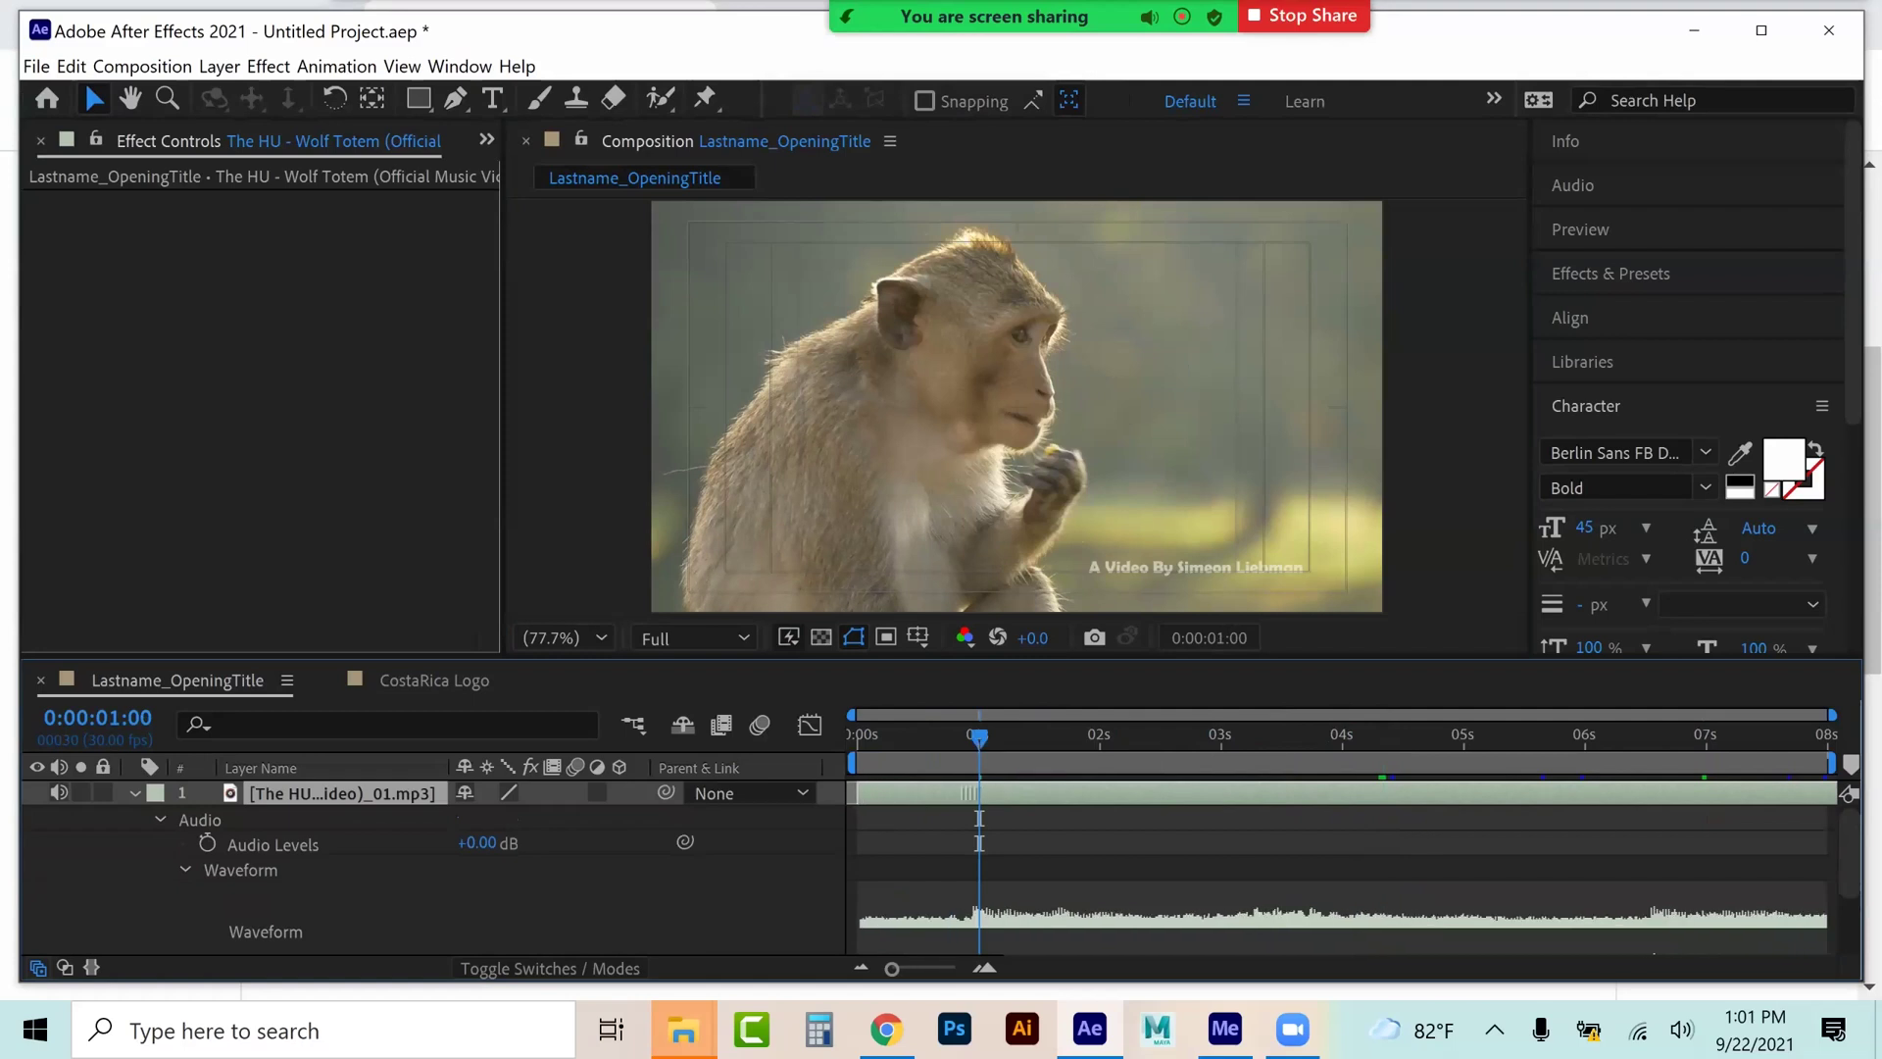
- Listen to the music from 0:00:00:21, then keyframe its Audio Levels at +0.00 dB at 0:00:07:19 and 0:00:00:09
click(942, 735)
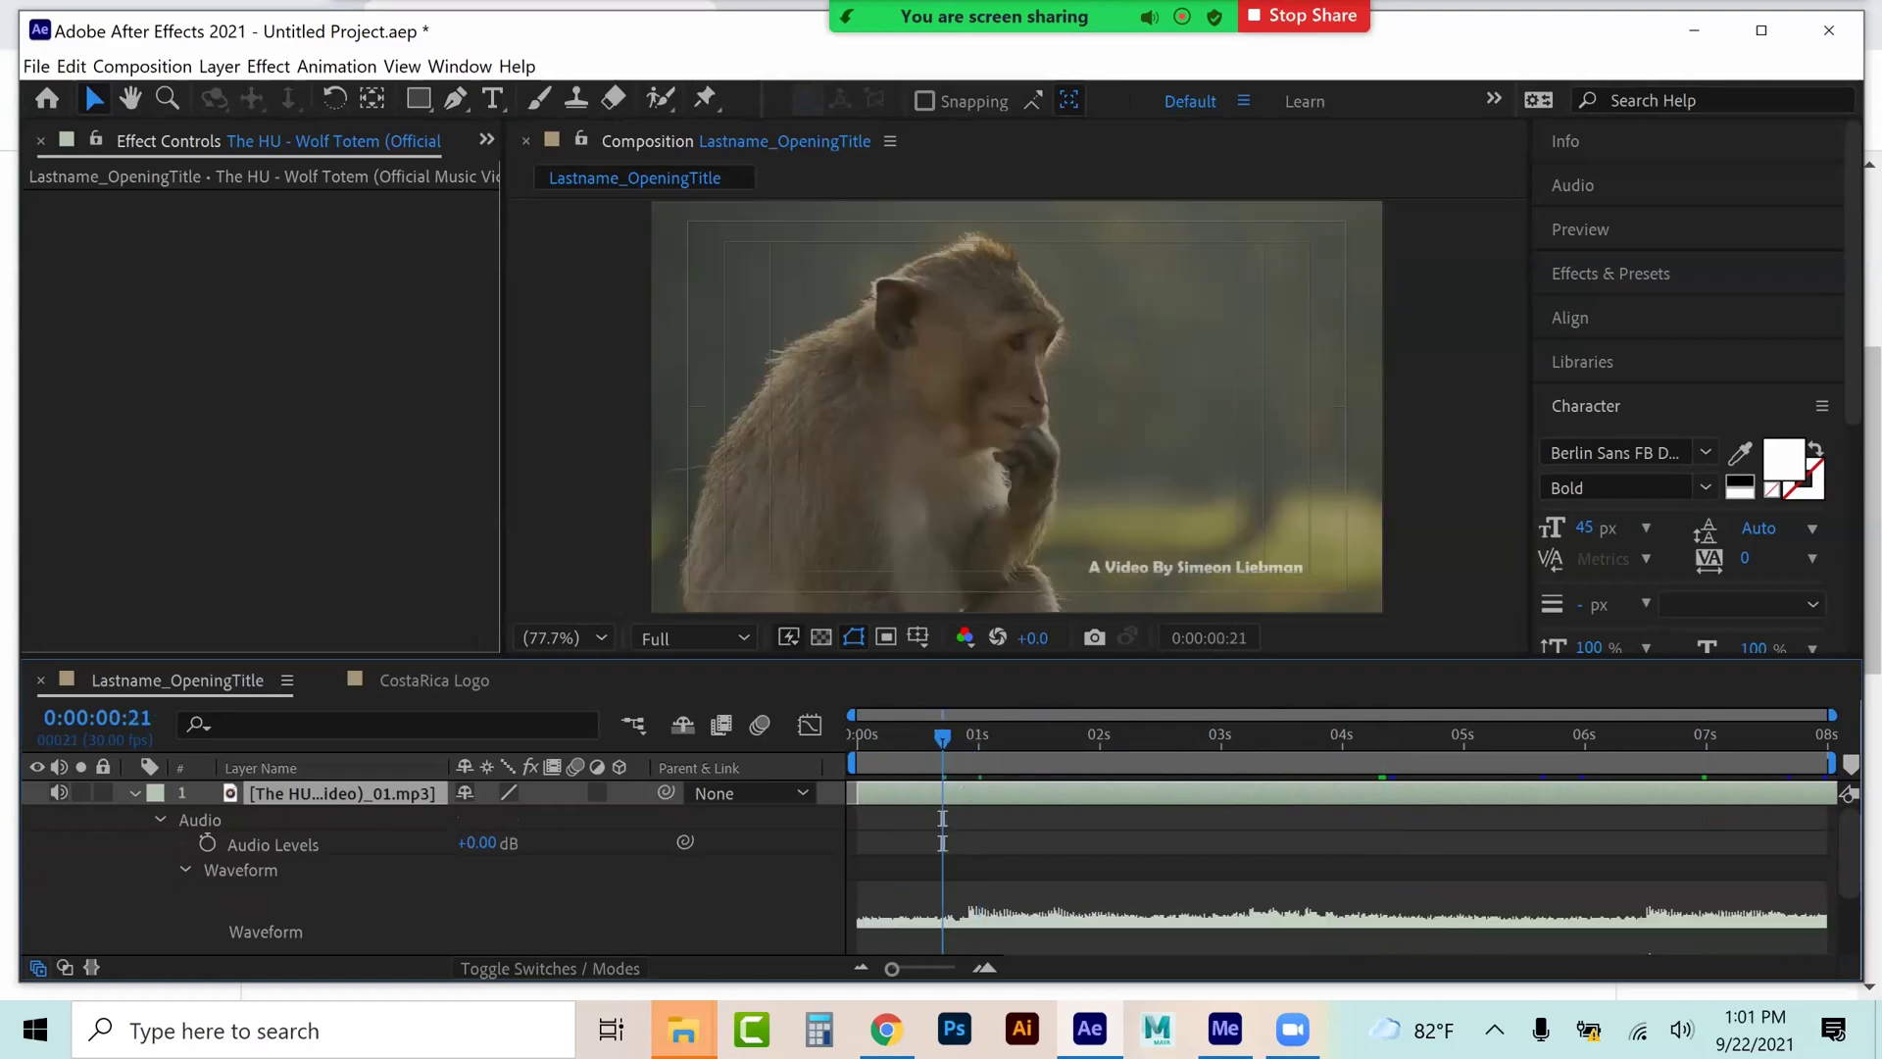
key(space)
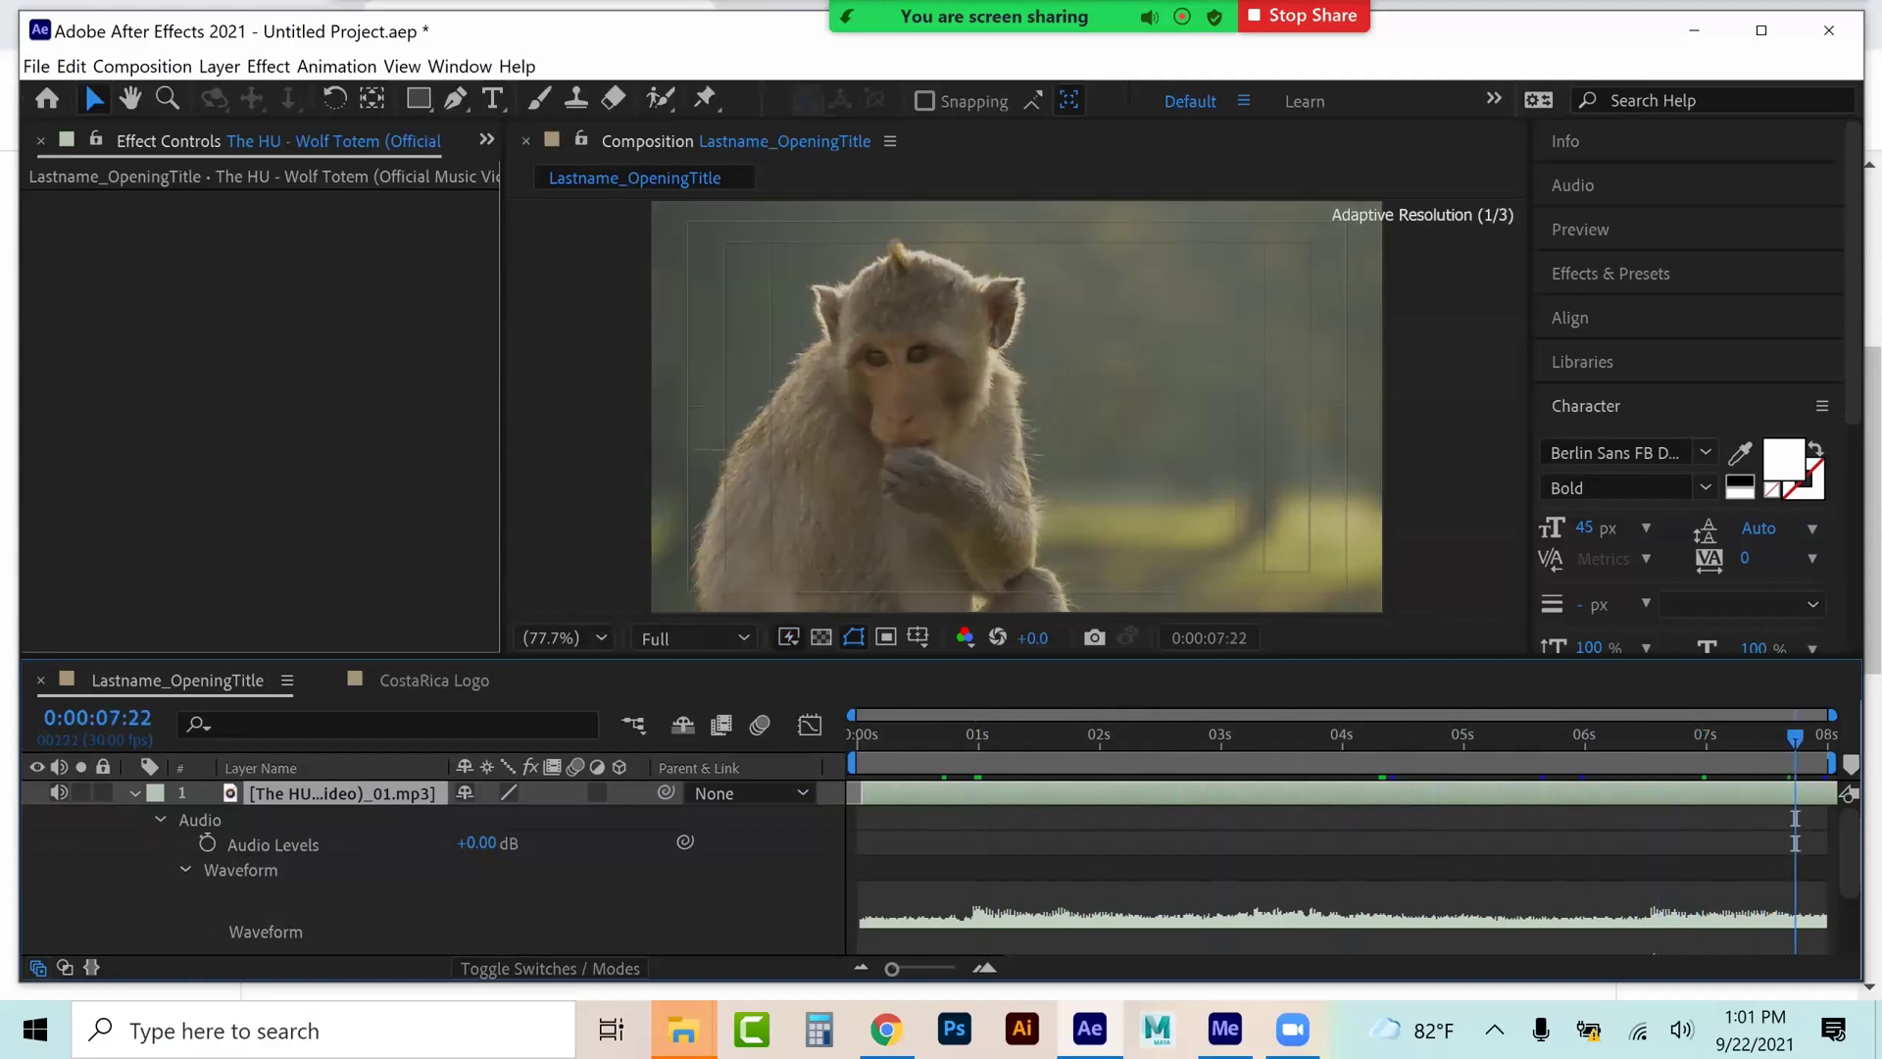
drag(1794, 738, 1783, 738)
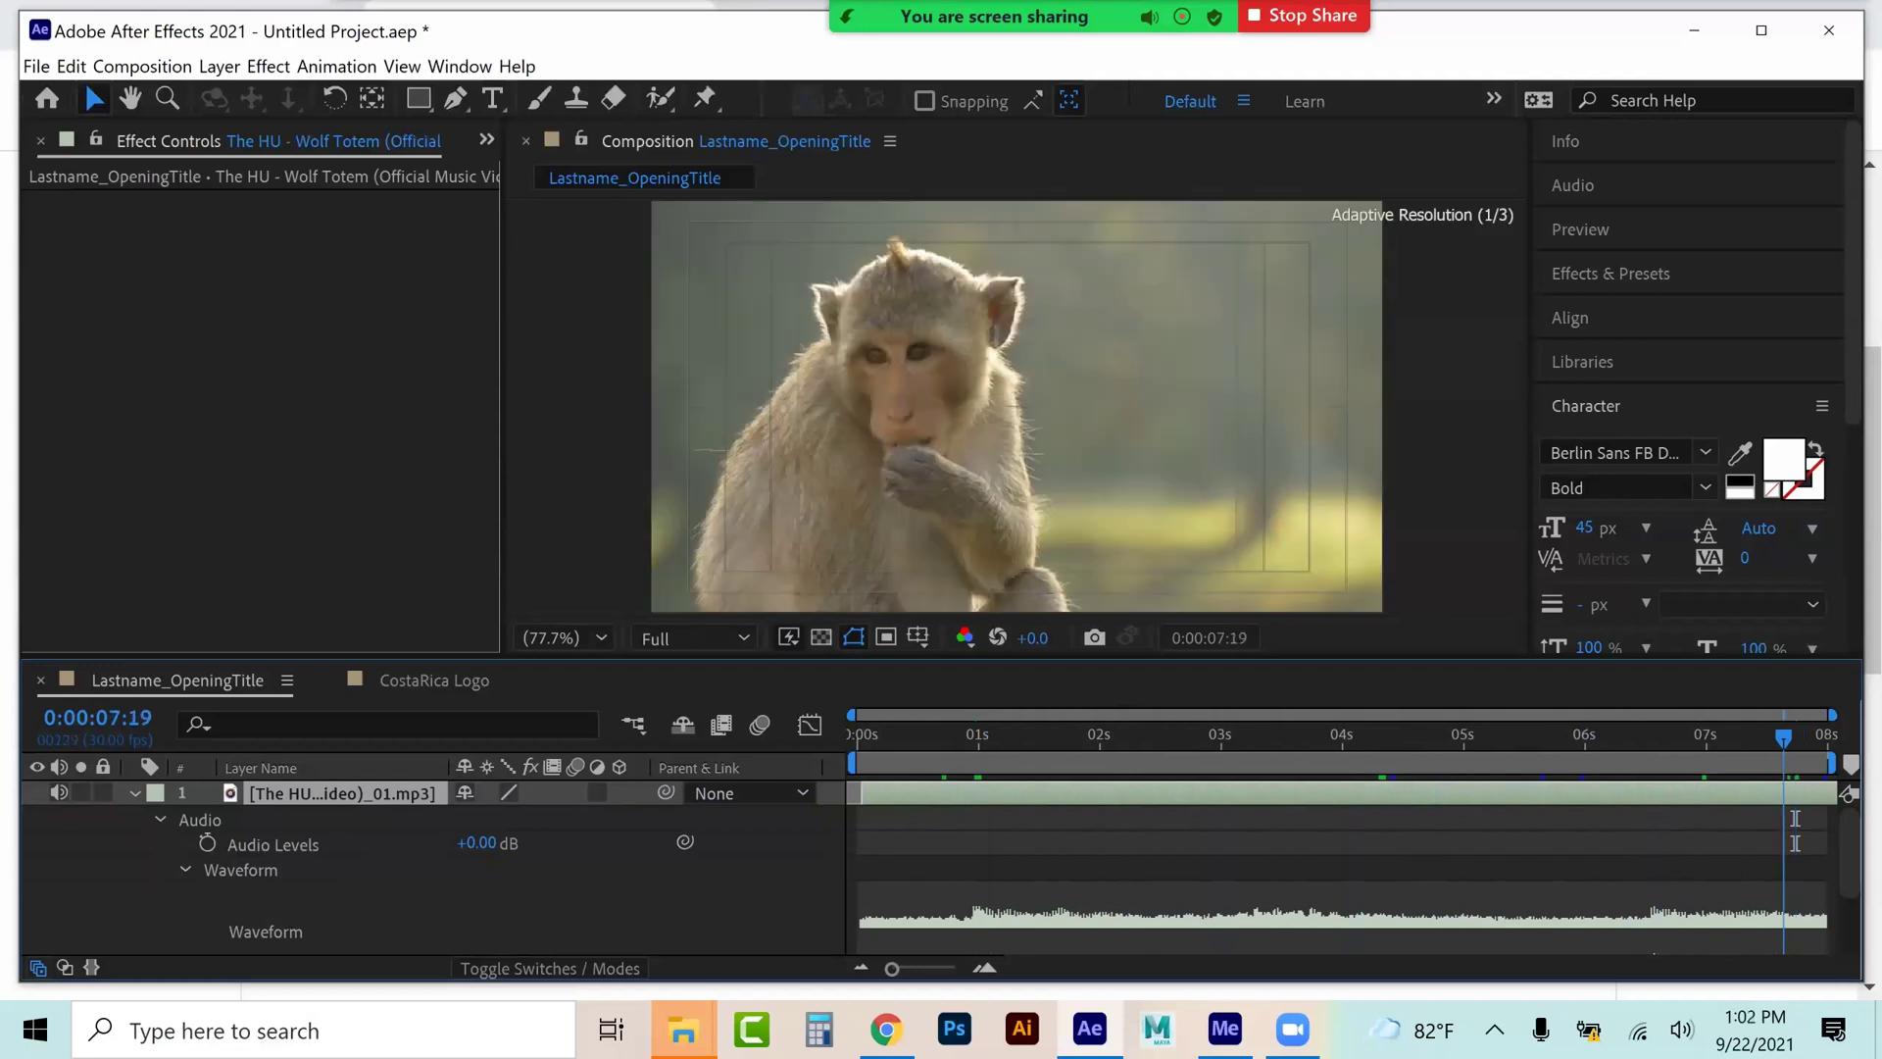
click(207, 843)
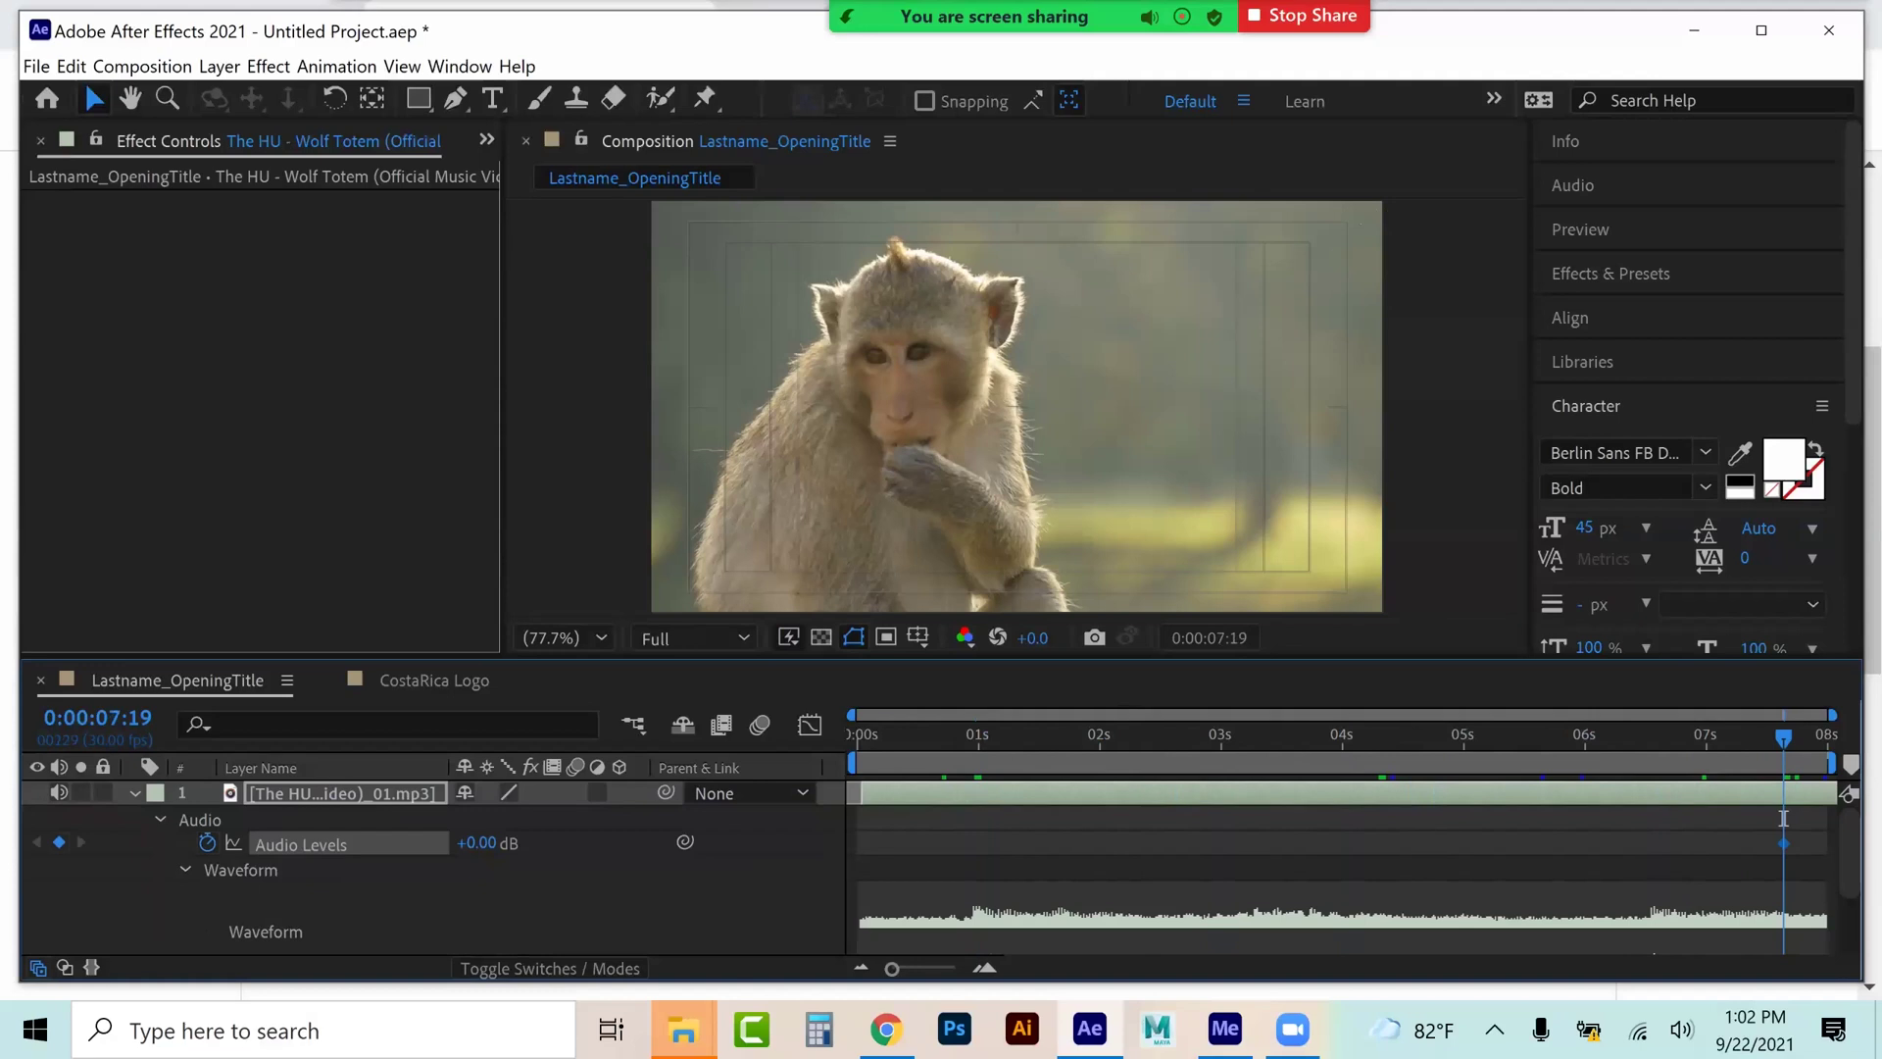
click(893, 738)
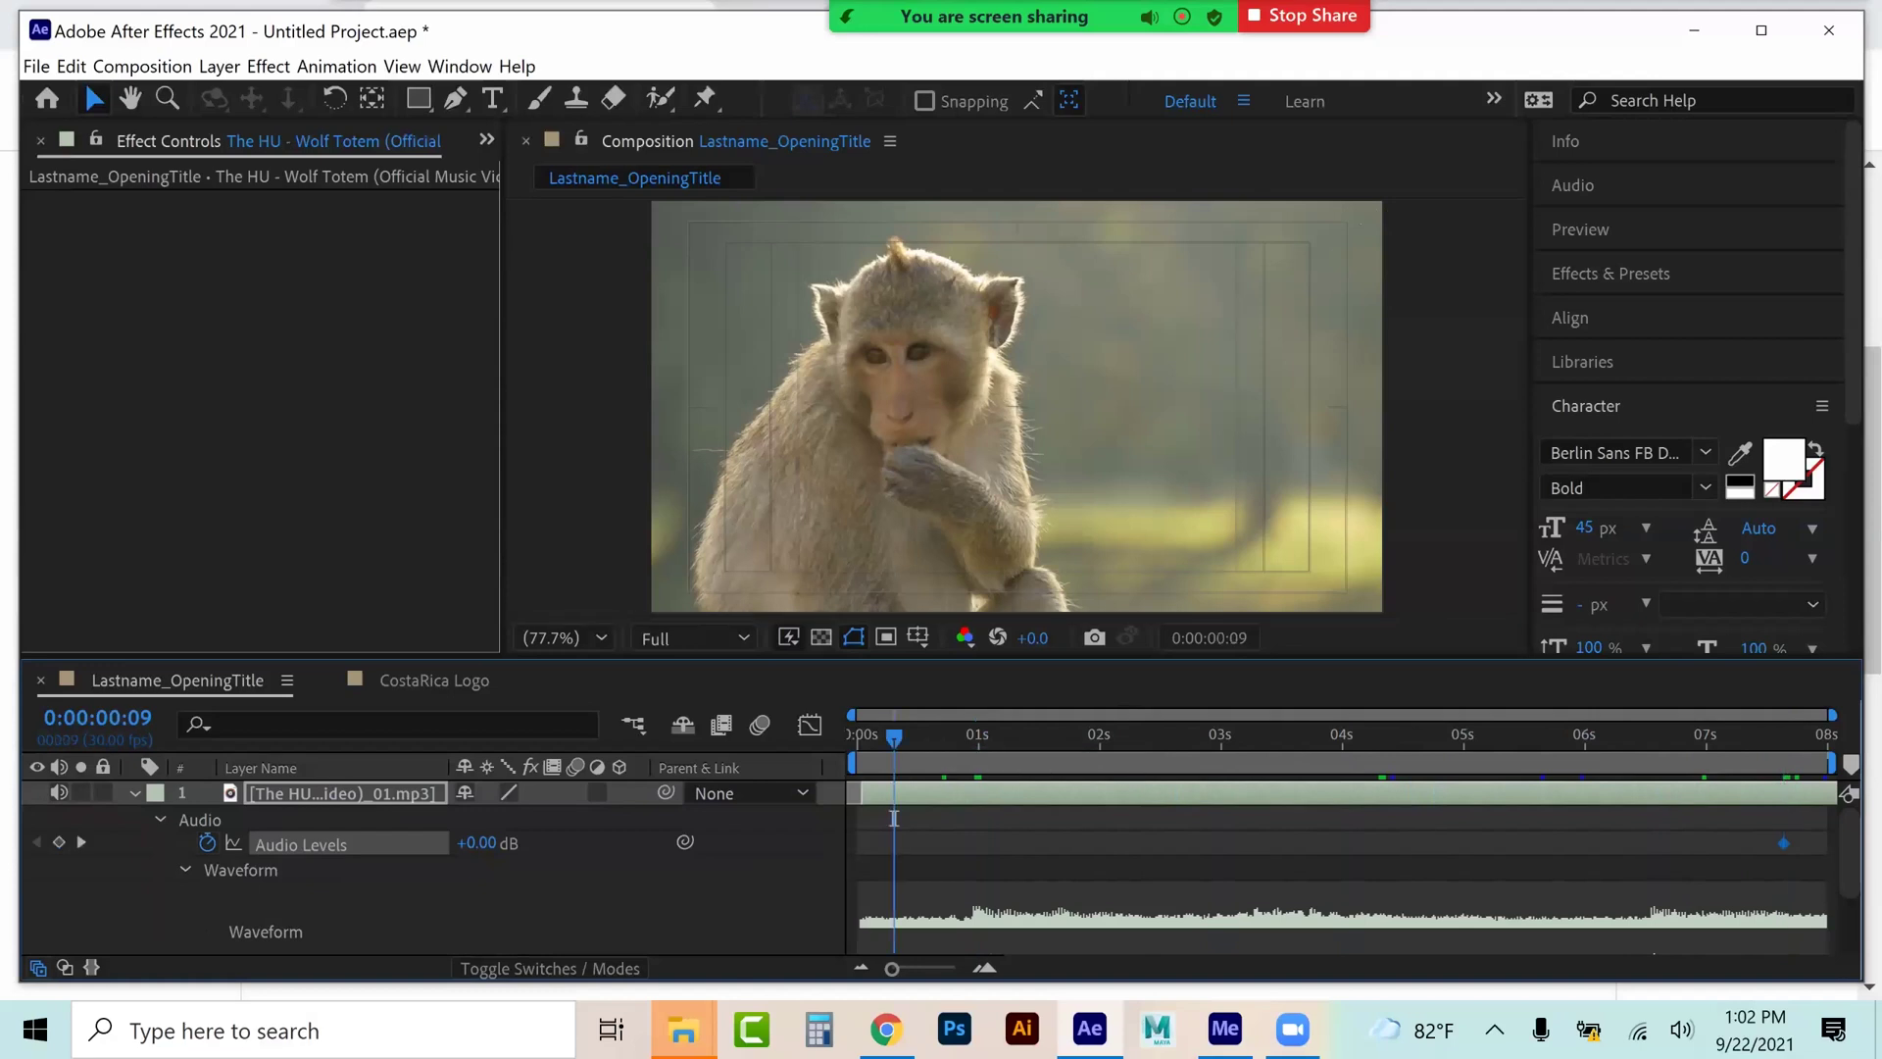
key(ctrl+v)
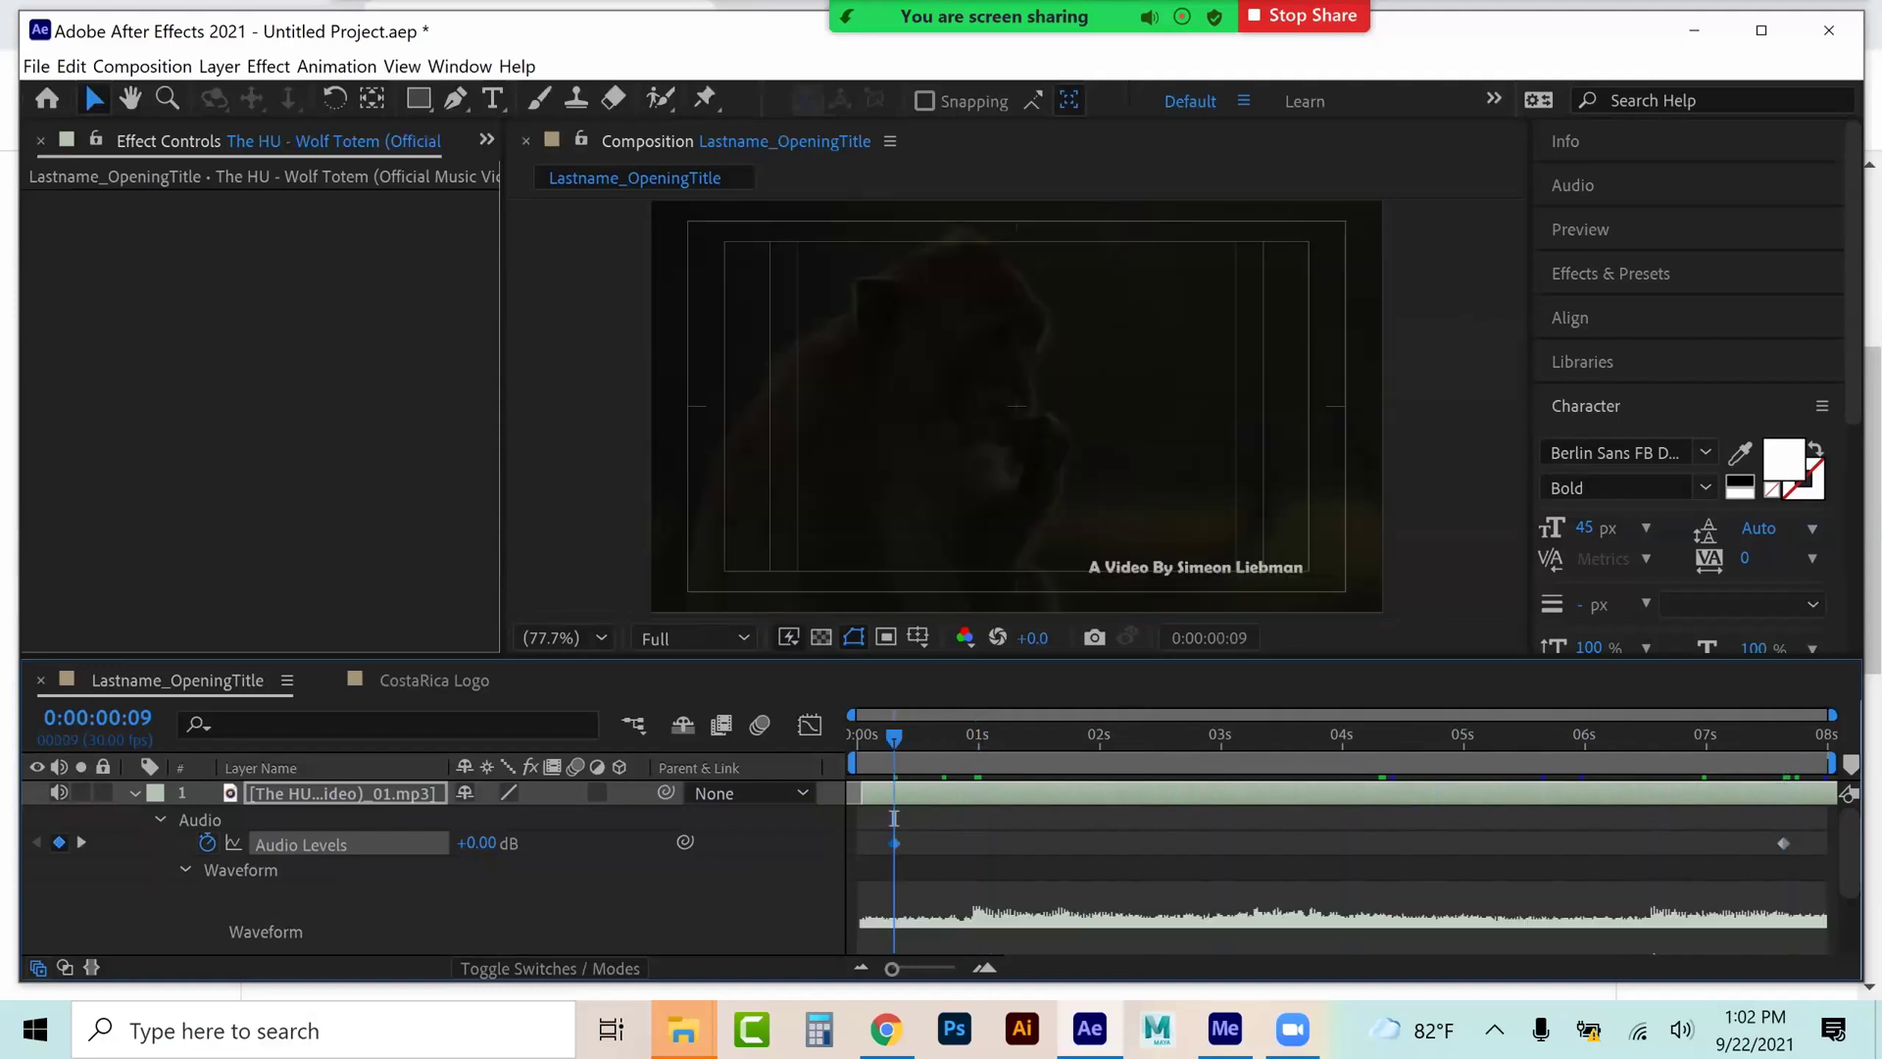
- Fade the music in and out with Audio Levels keyframes of -192.00 dB at 0:00:00:00 and -184.00 dB at 0:00:07:29
key(Home)
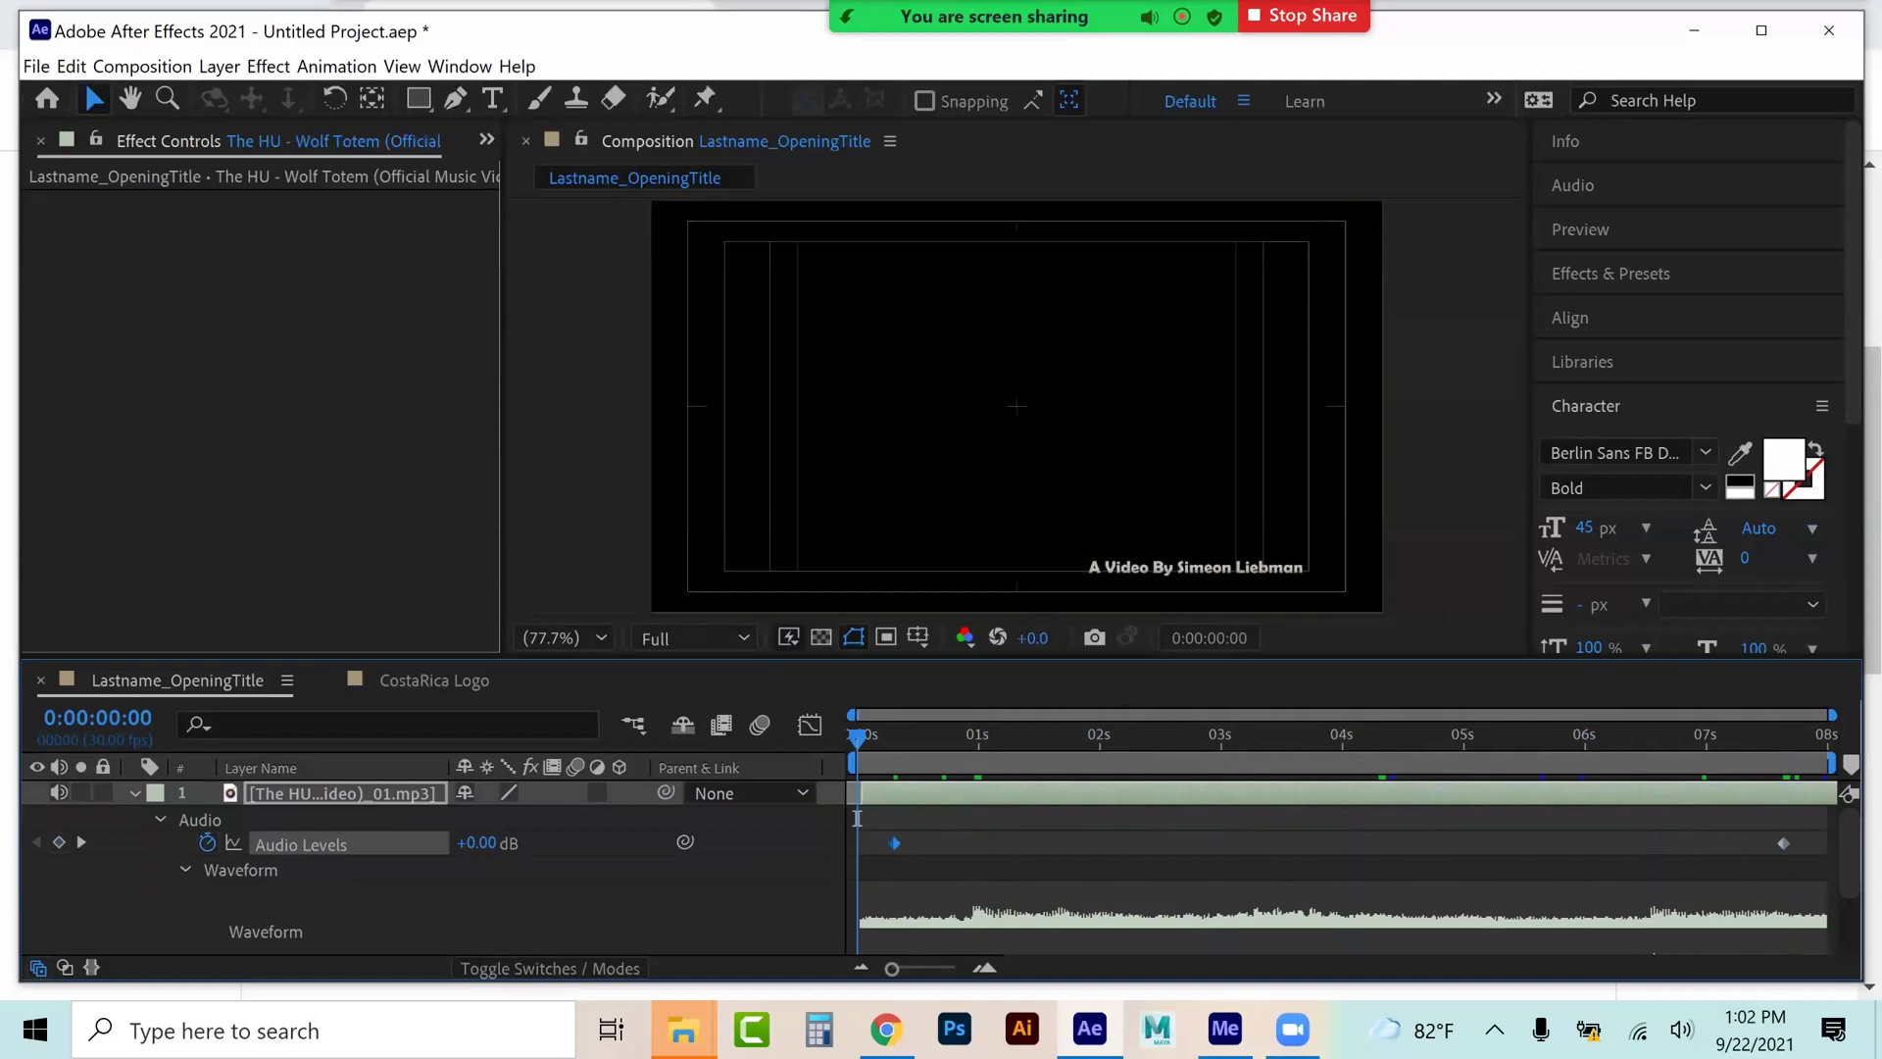
key(ctrl+v)
drag(857, 818, 1823, 818)
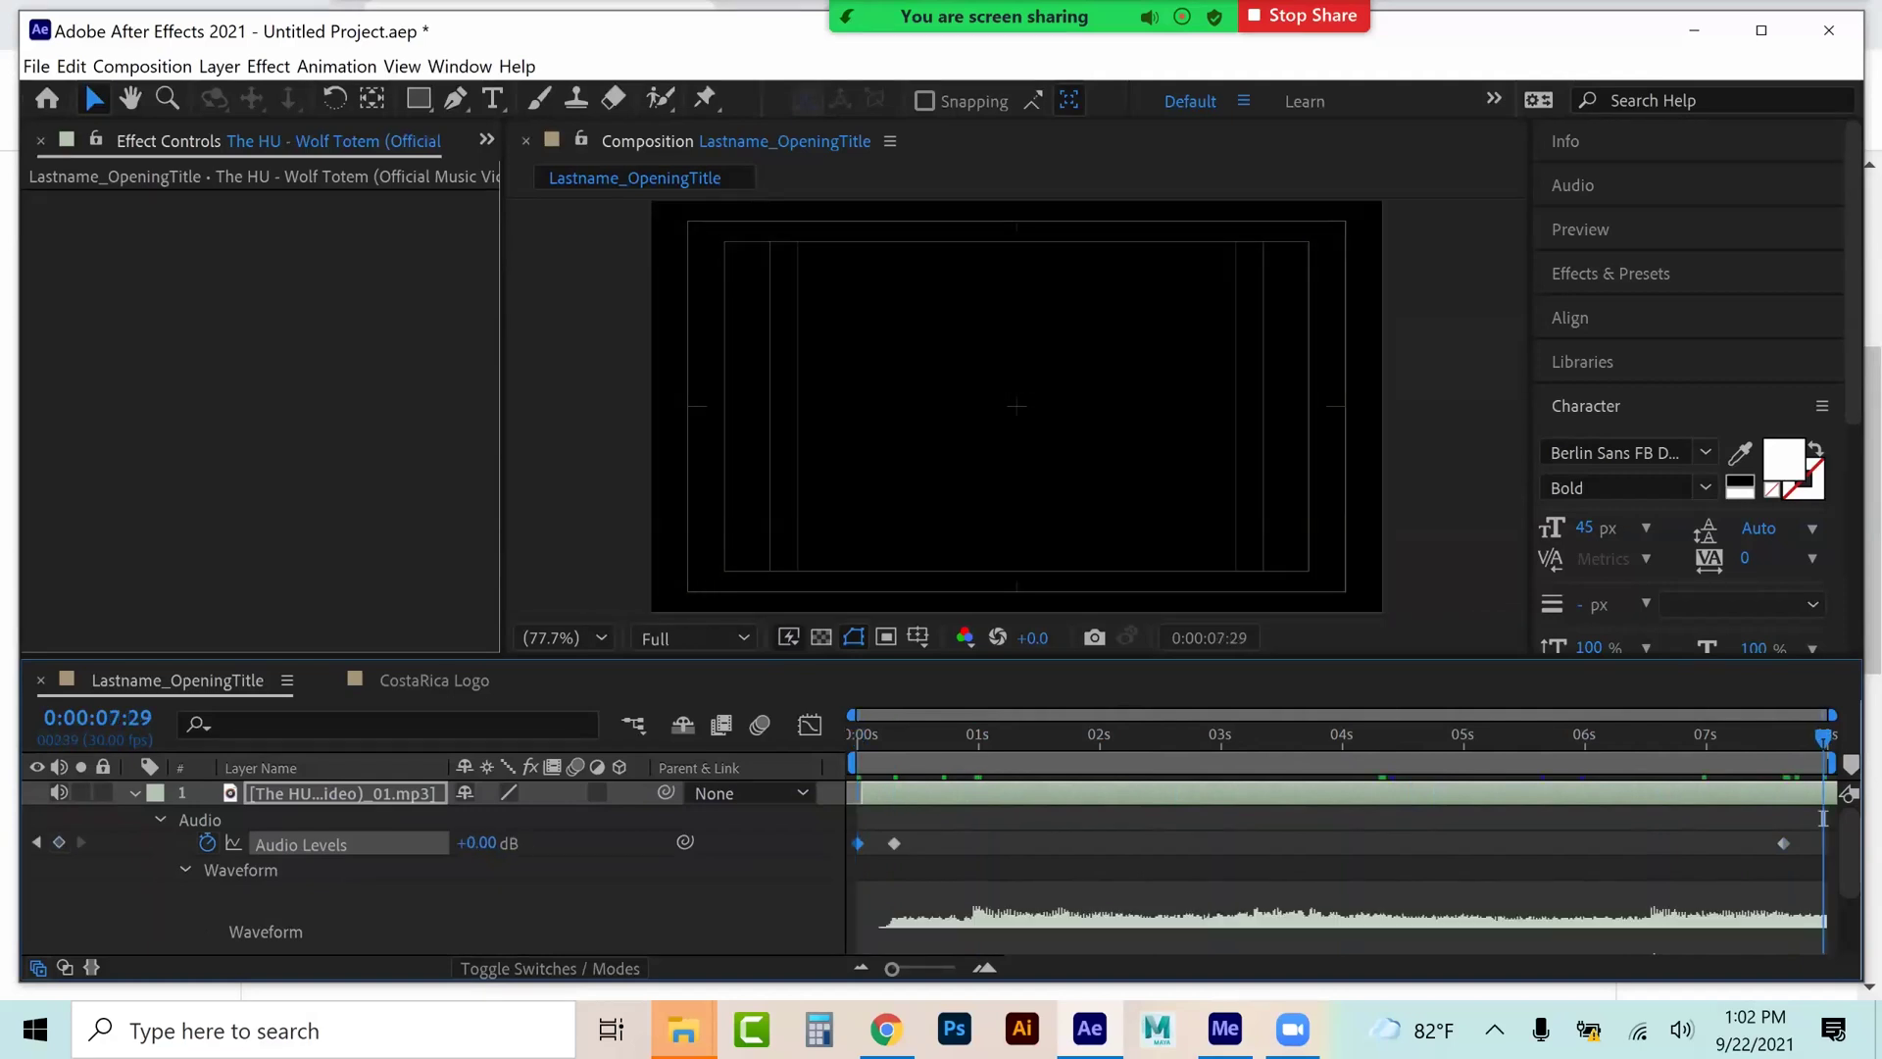
key(ctrl+v)
- Set the composition's preview resolution to Quarter and return the playhead to 0:00:00:00
click(733, 639)
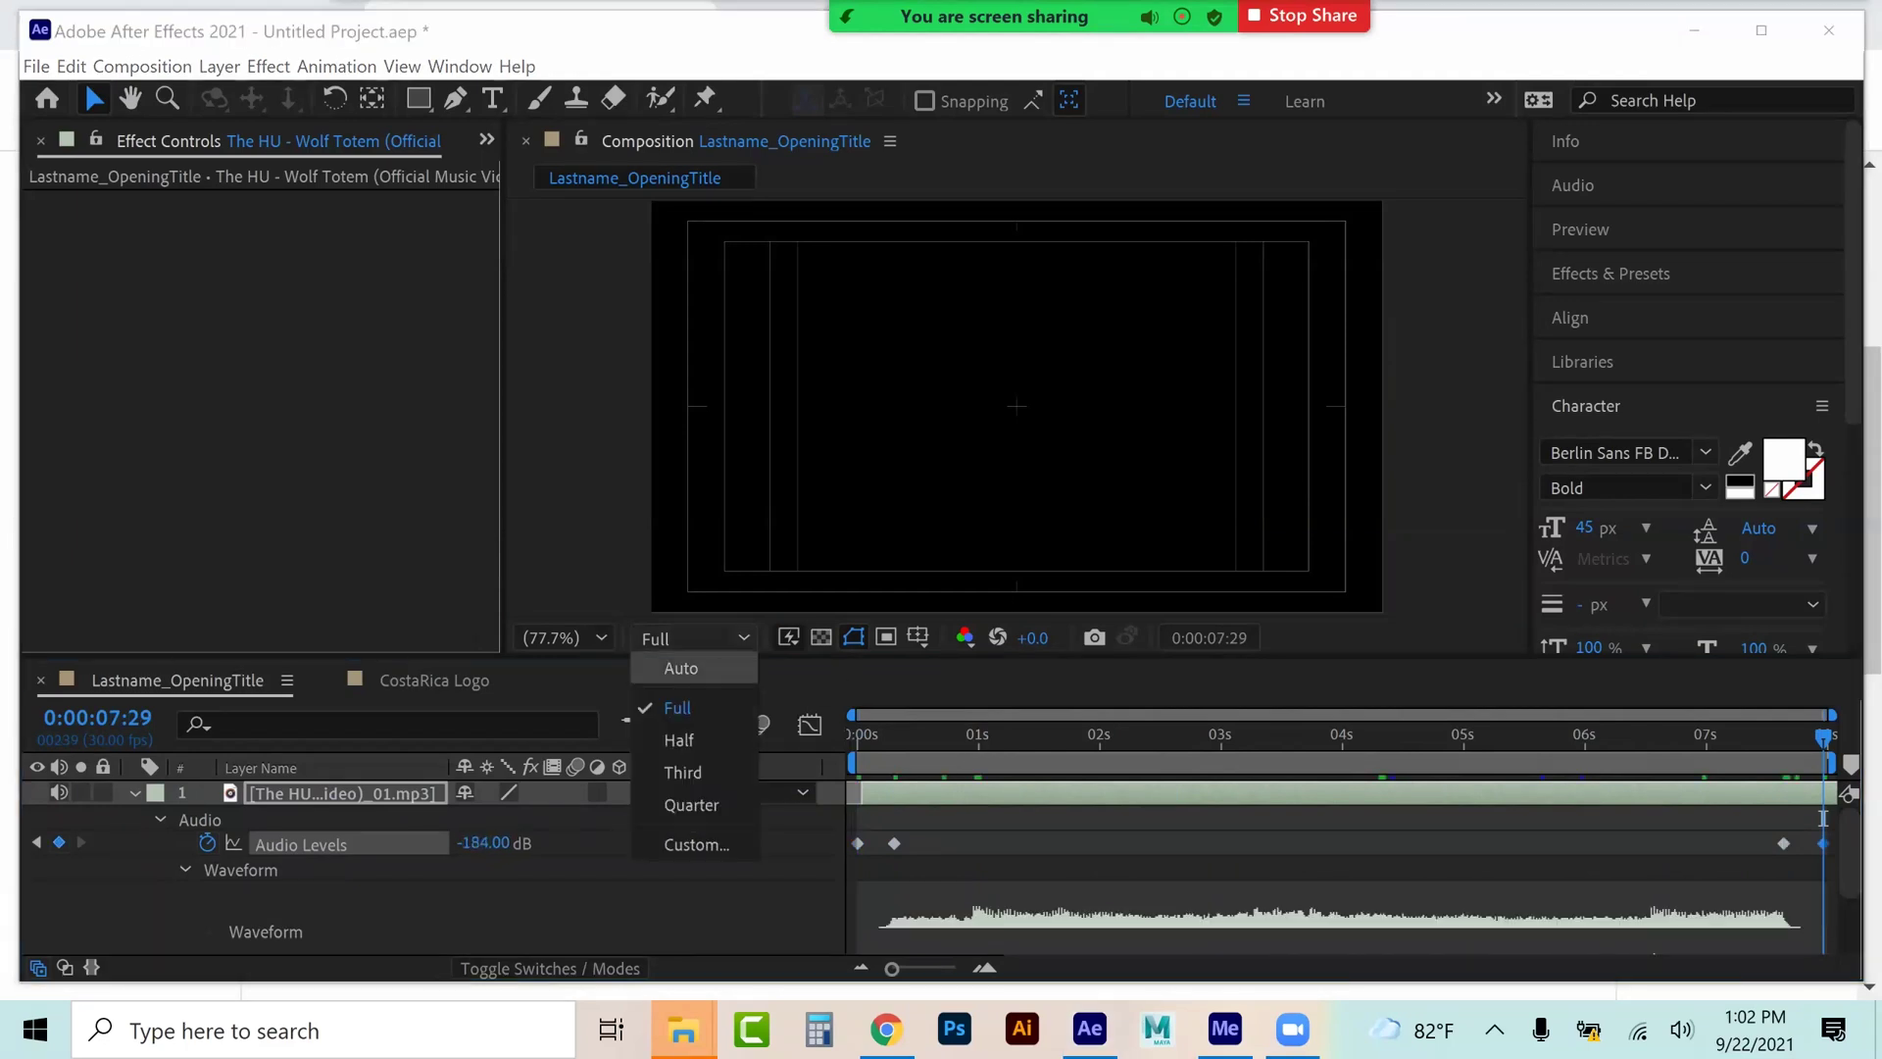
click(691, 804)
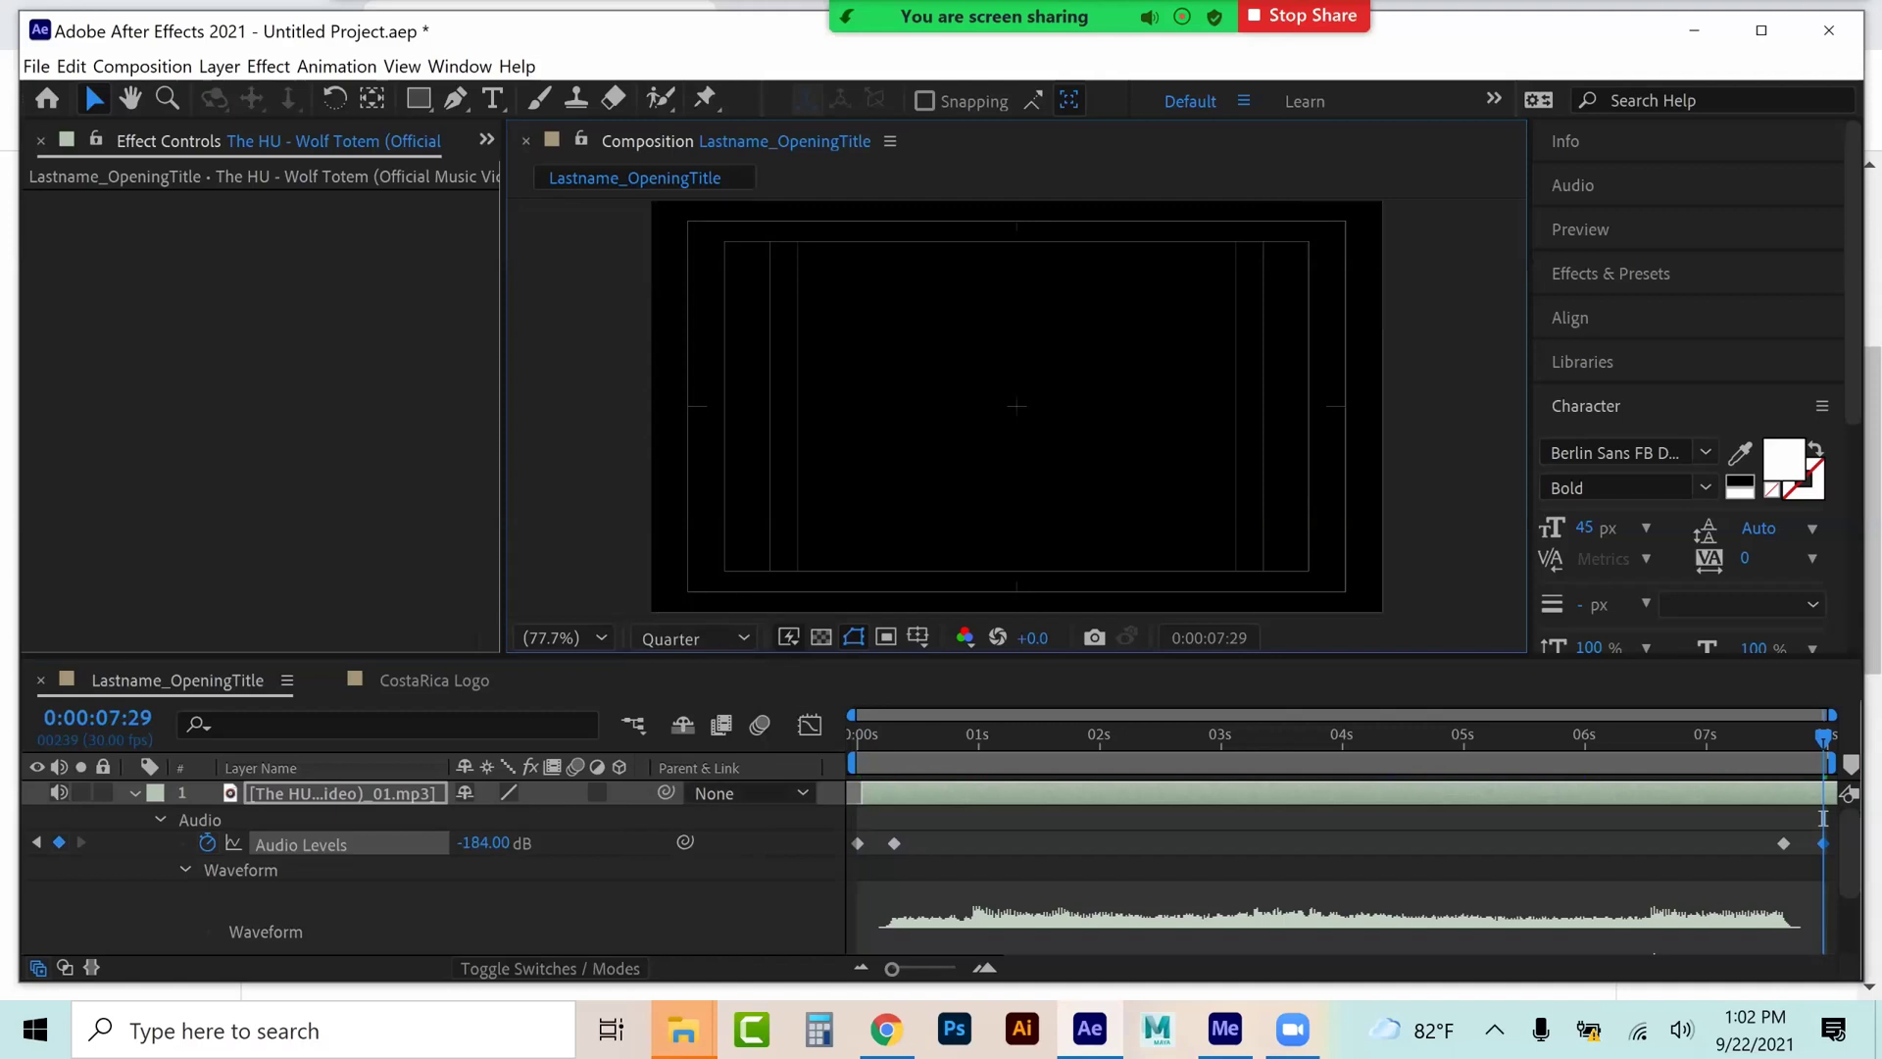
key(Home)
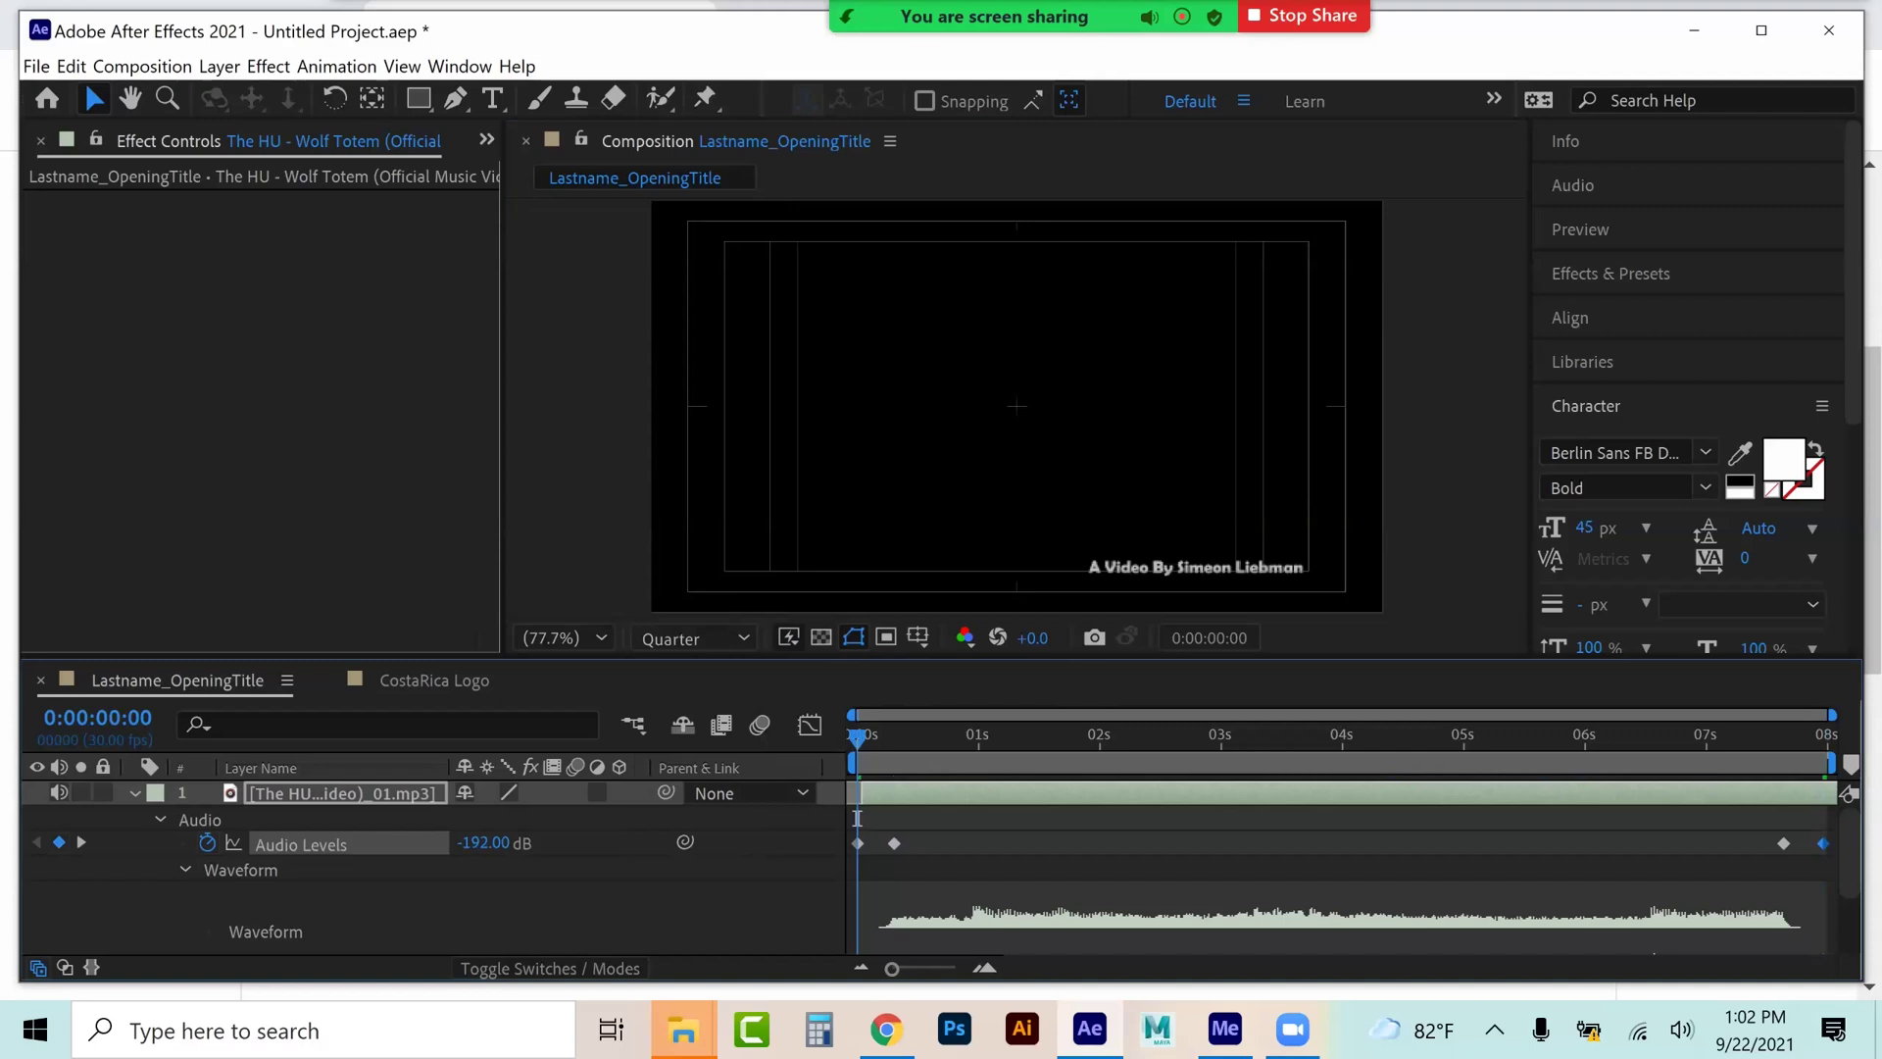
- Trim the start of the byline layer to just before its first opacity keyframe, shortly after the 4-second mark
key(l)
click(1194, 593)
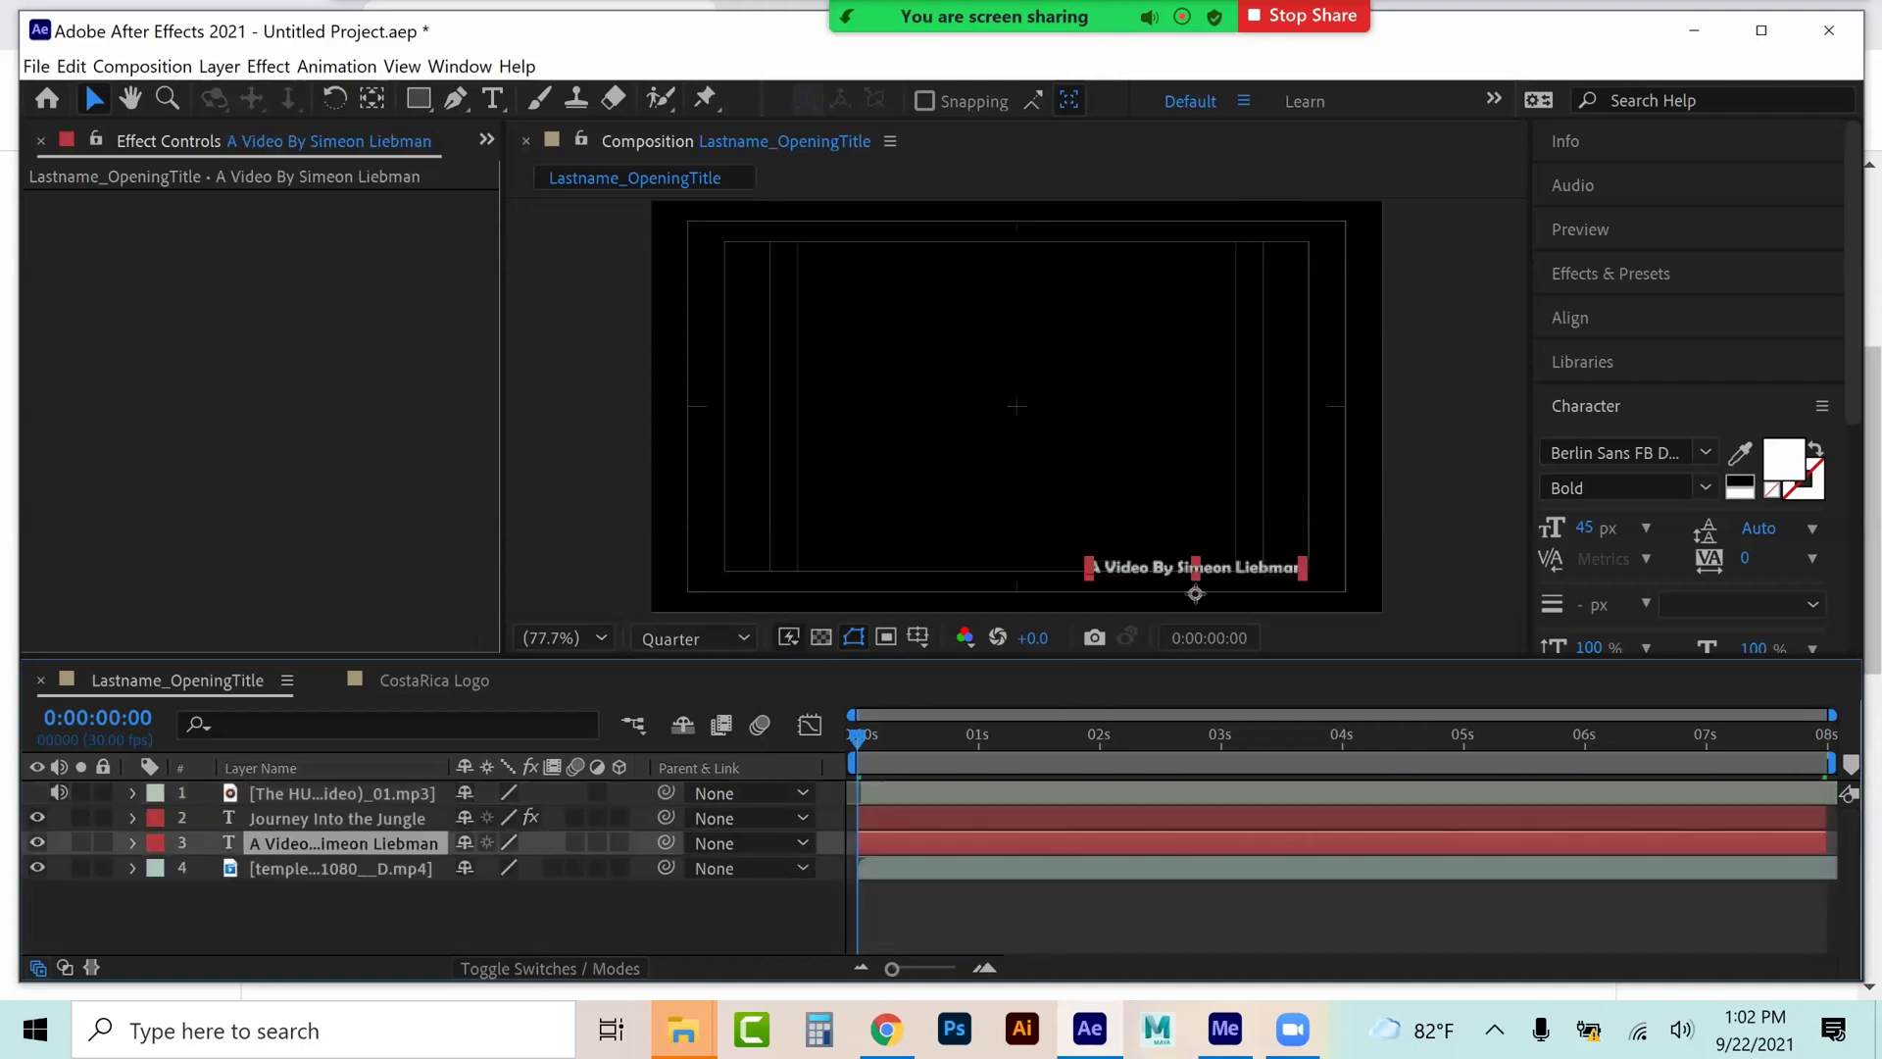
key(ctrl+grave)
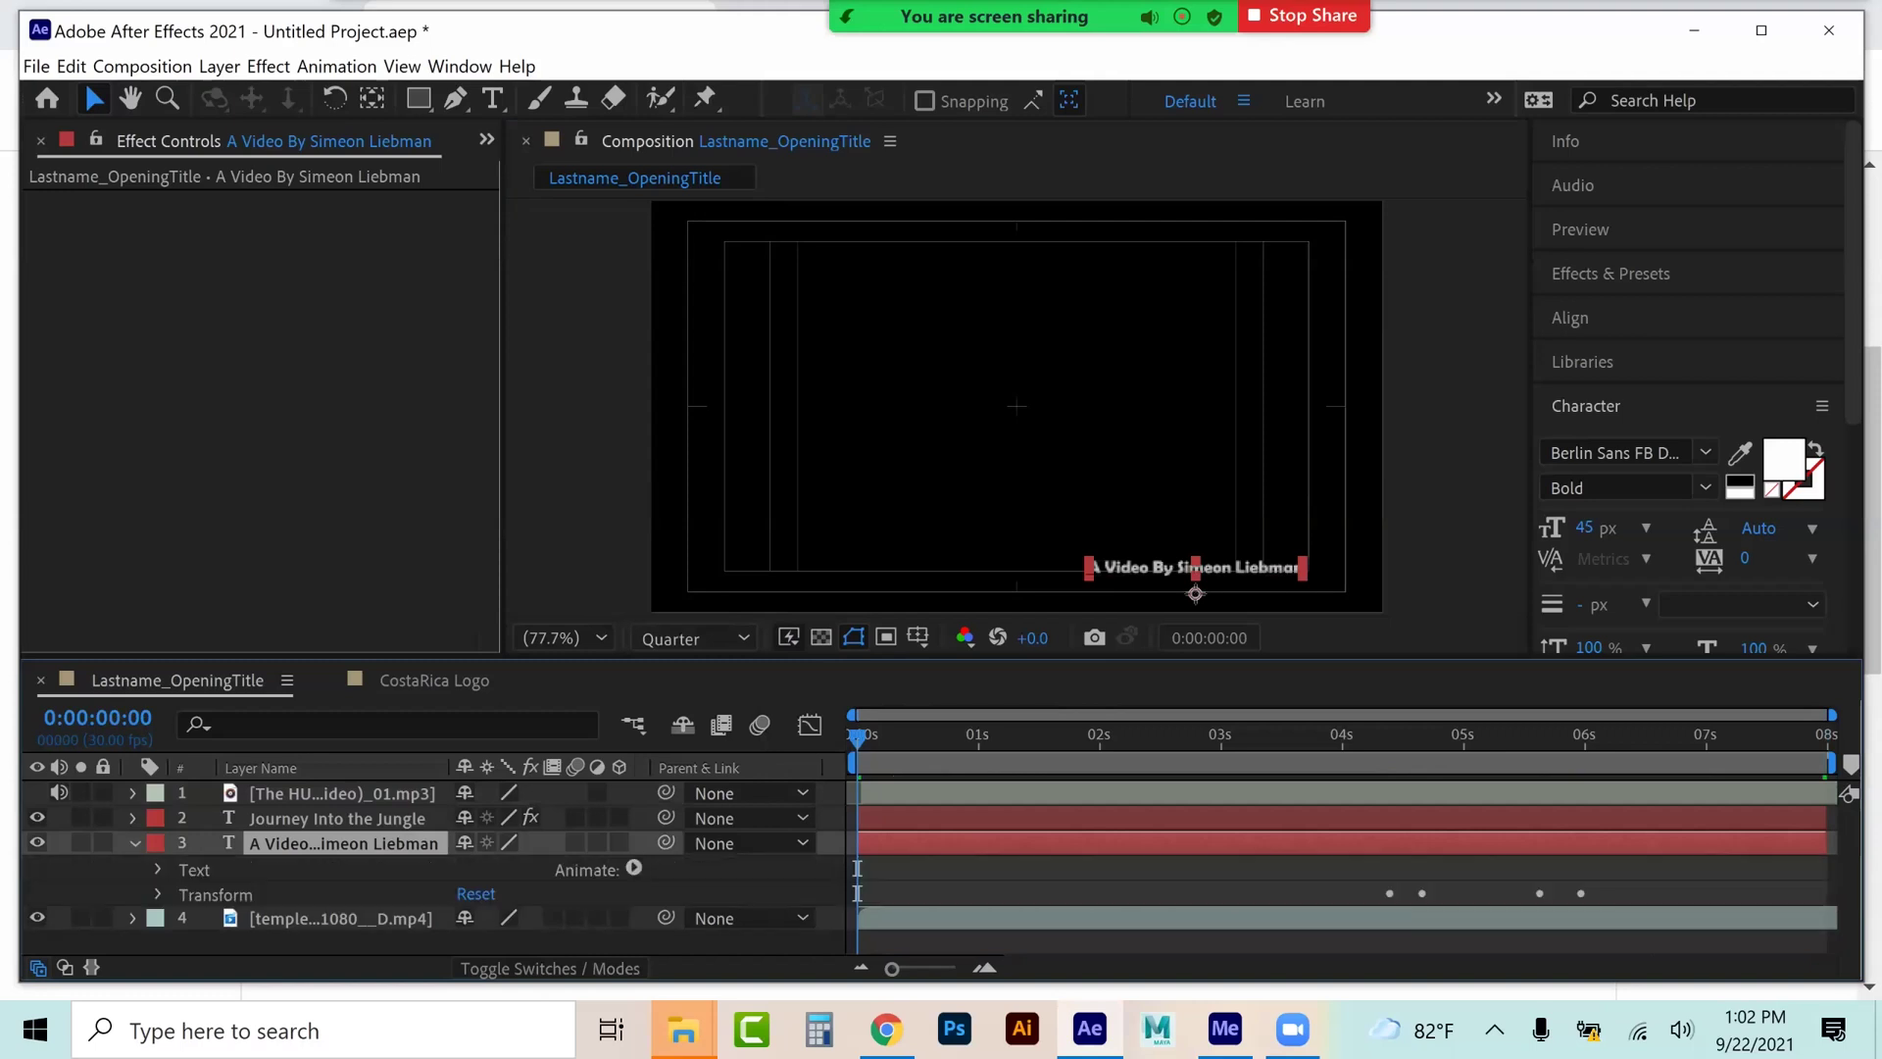
click(1391, 735)
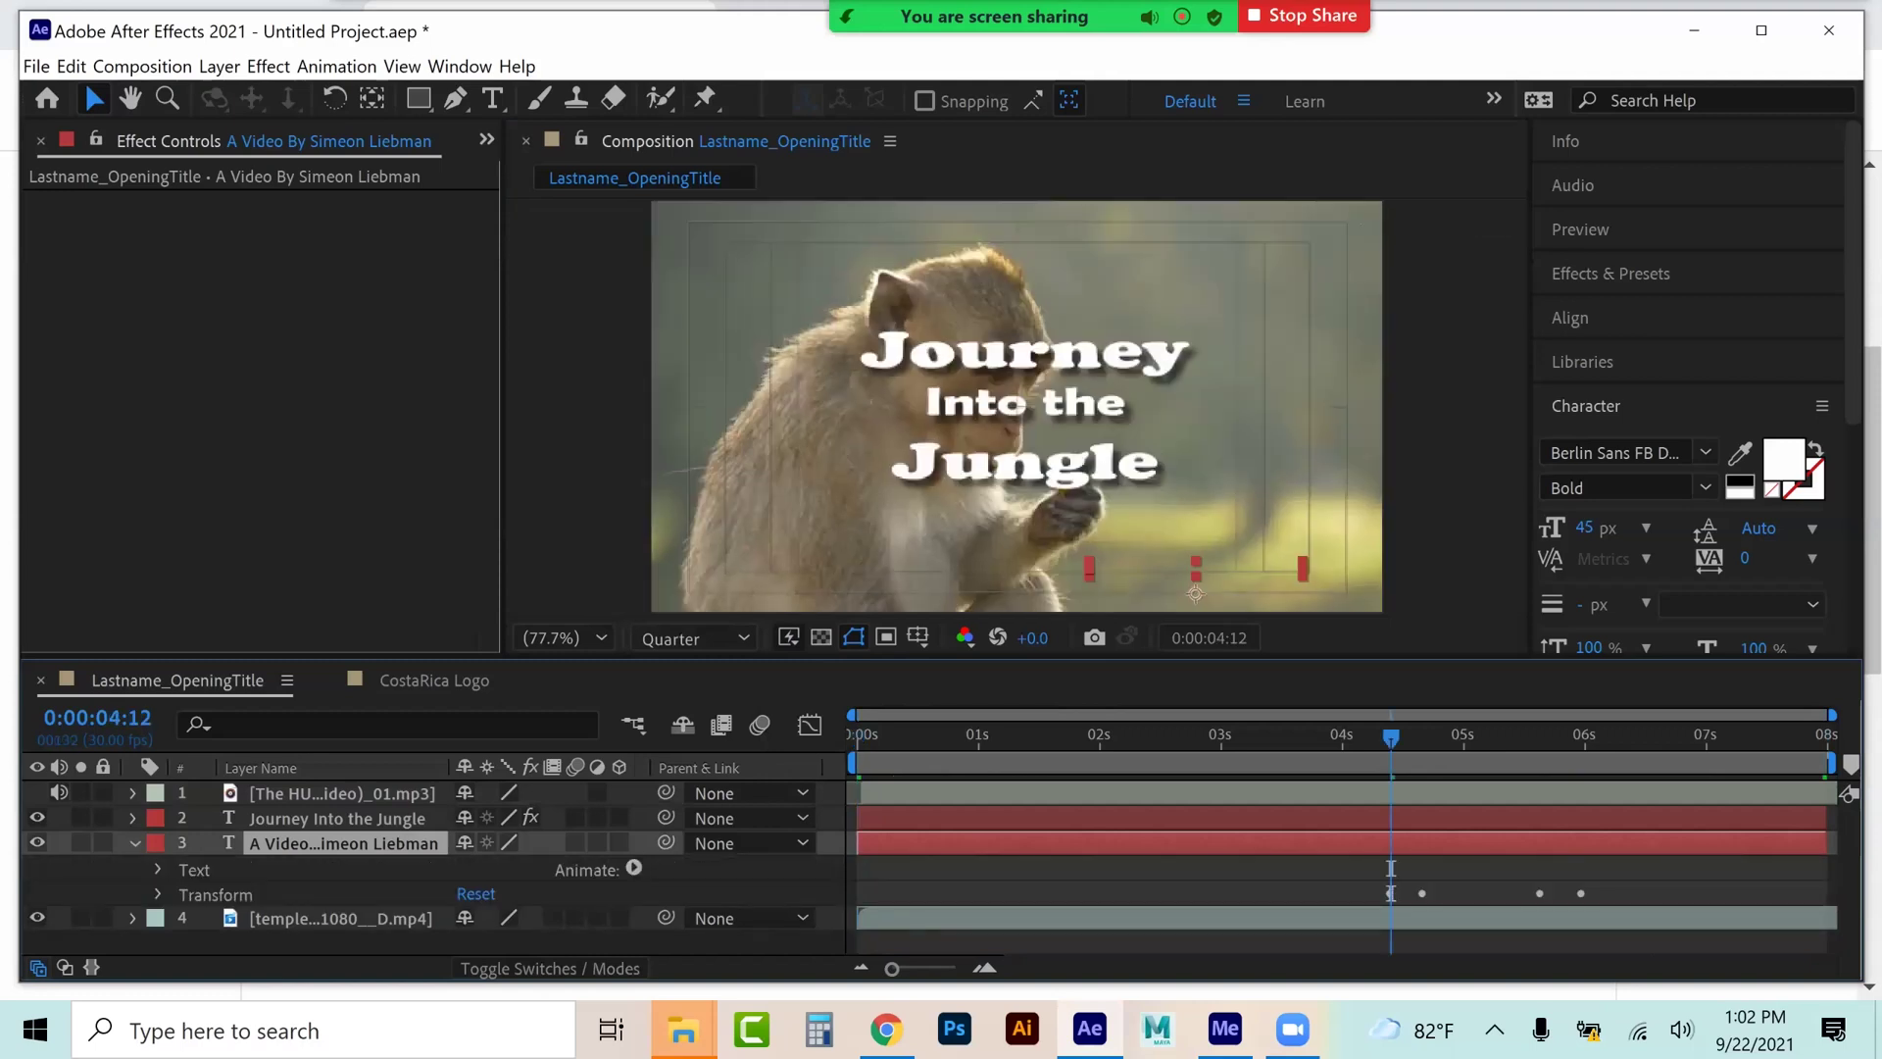
drag(1391, 735, 991, 737)
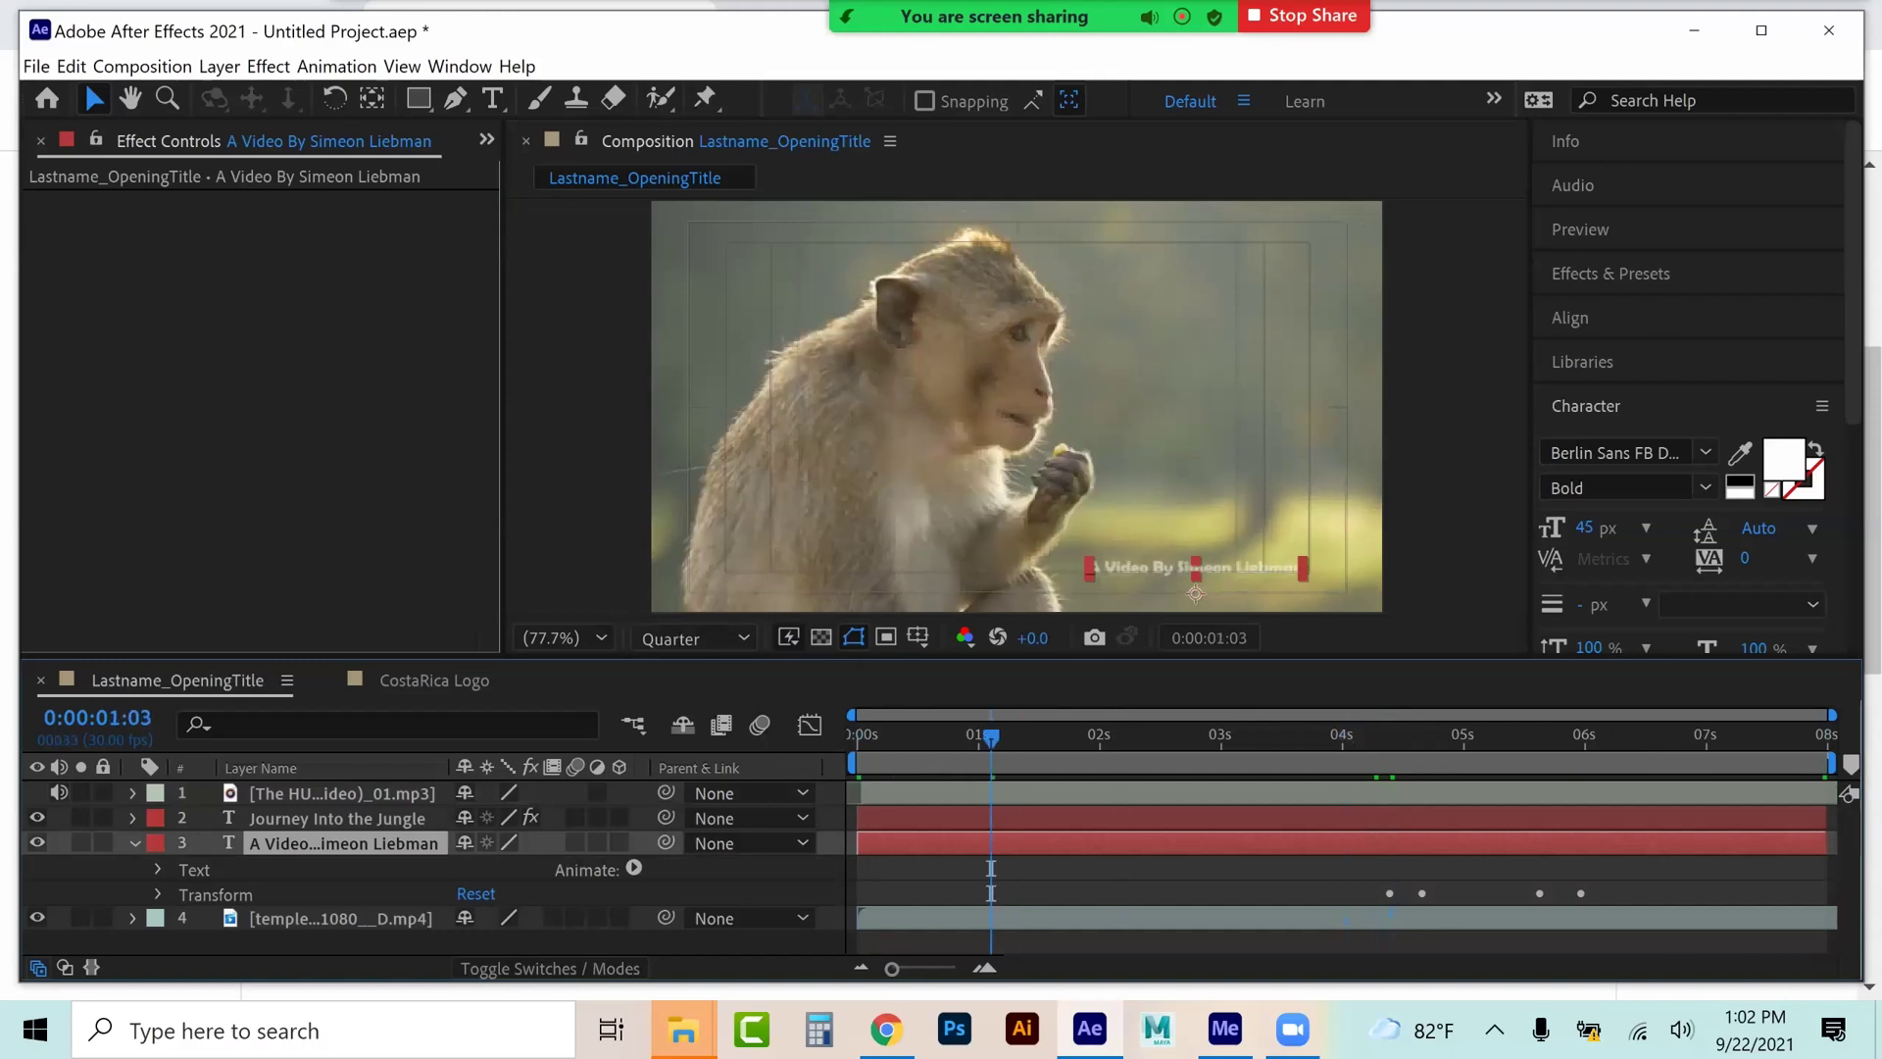
drag(882, 843, 1369, 843)
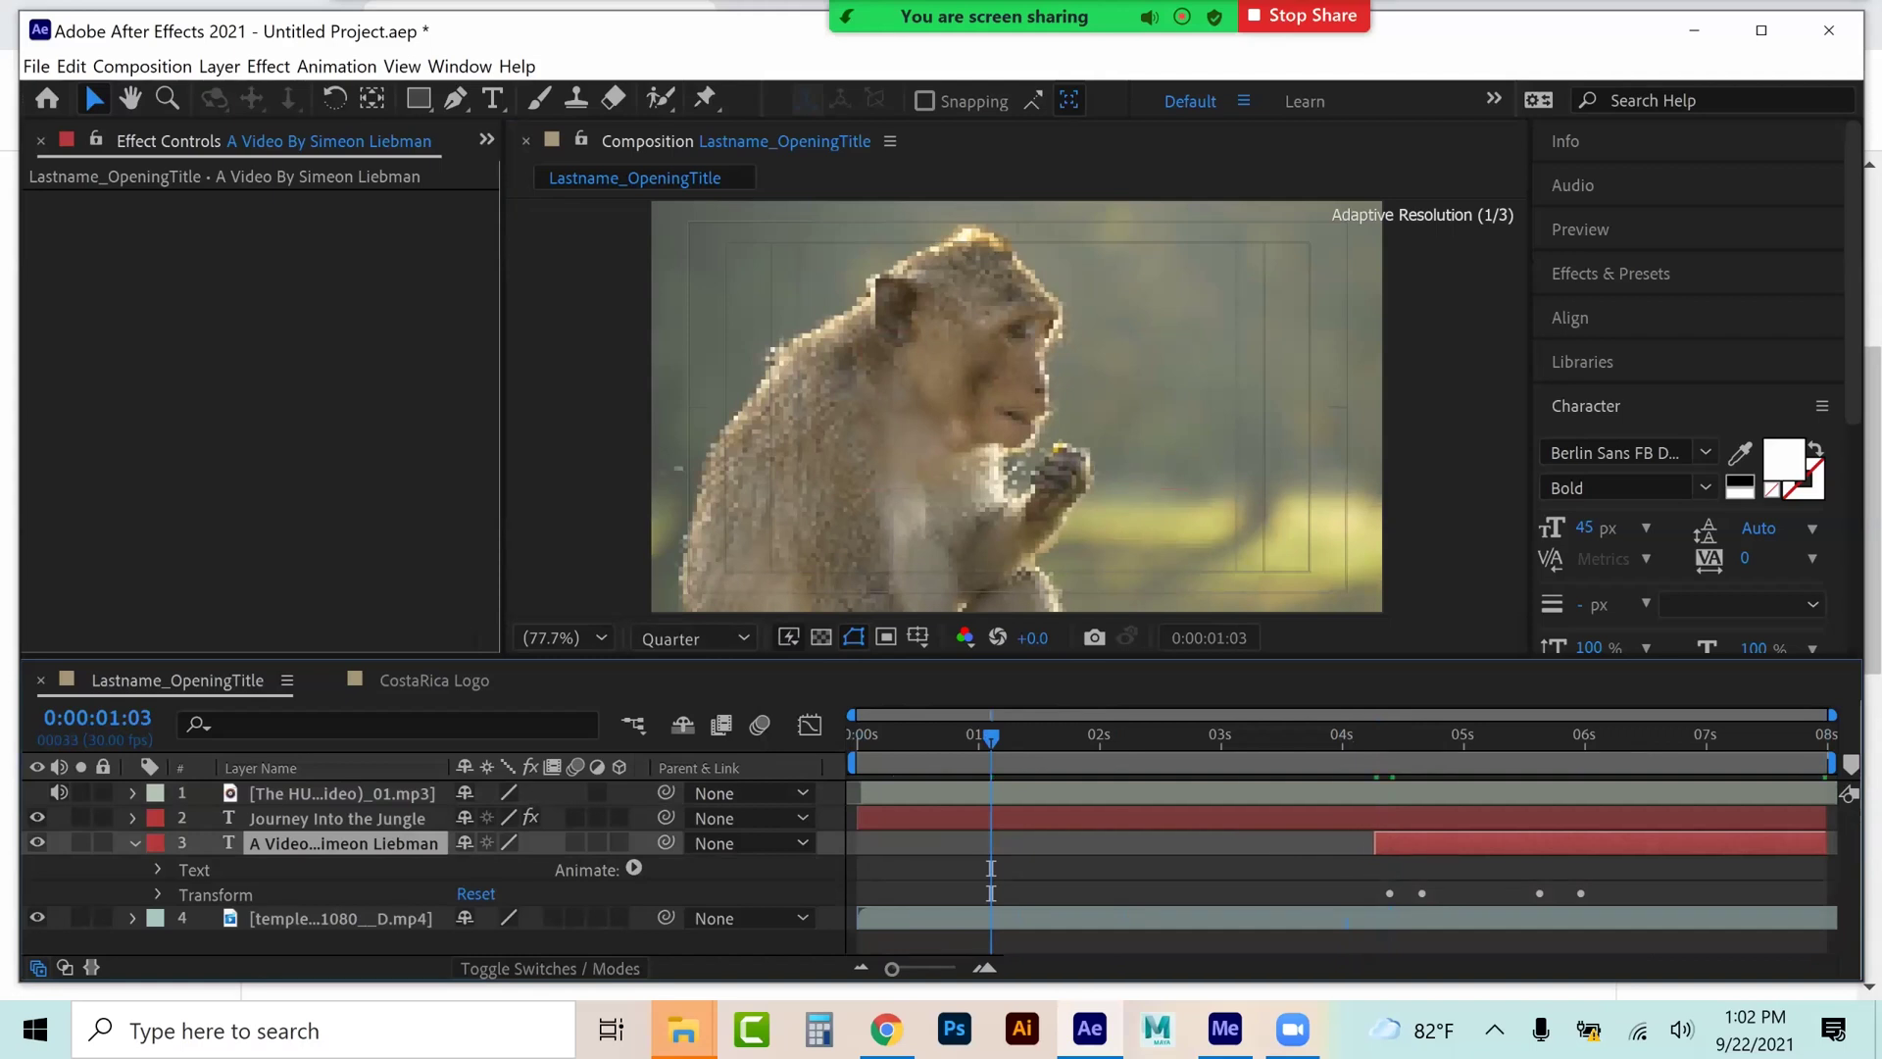
- Preview the opening title from the start at Quarter resolution to check the text timing and music
key(Home)
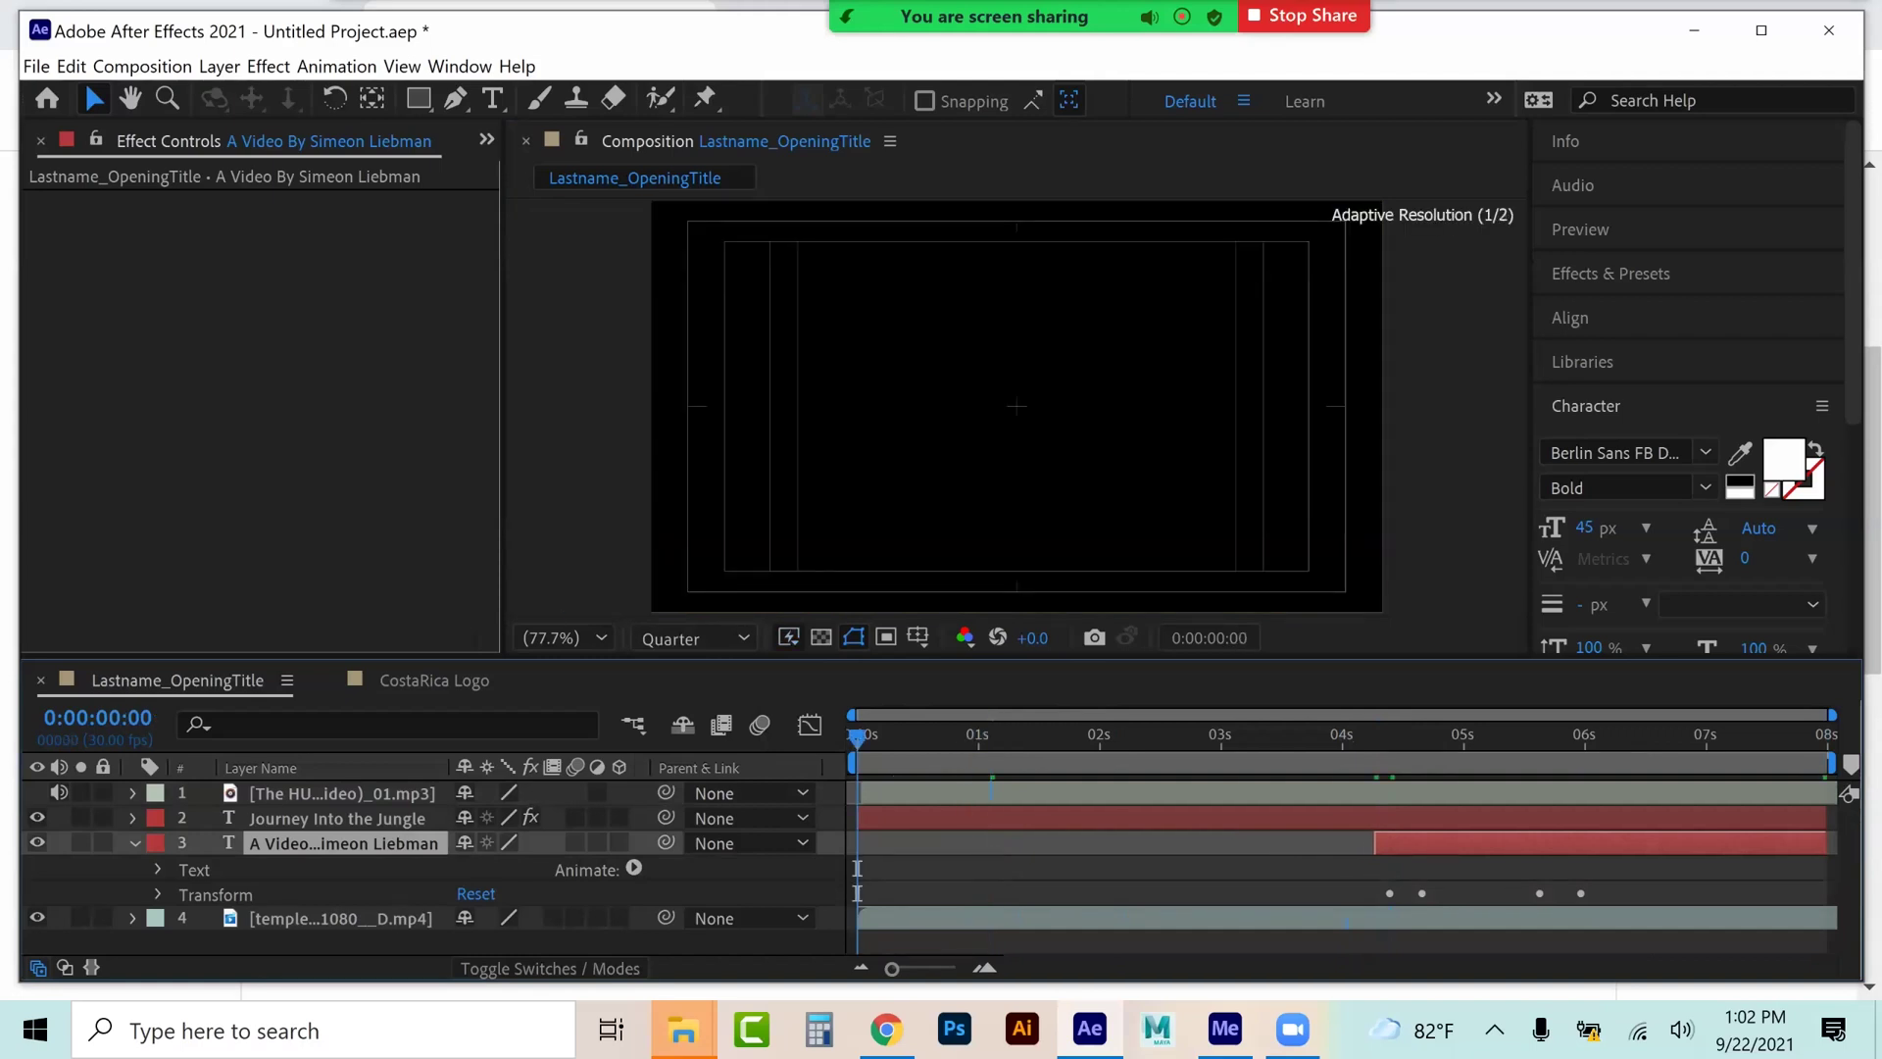
key(space)
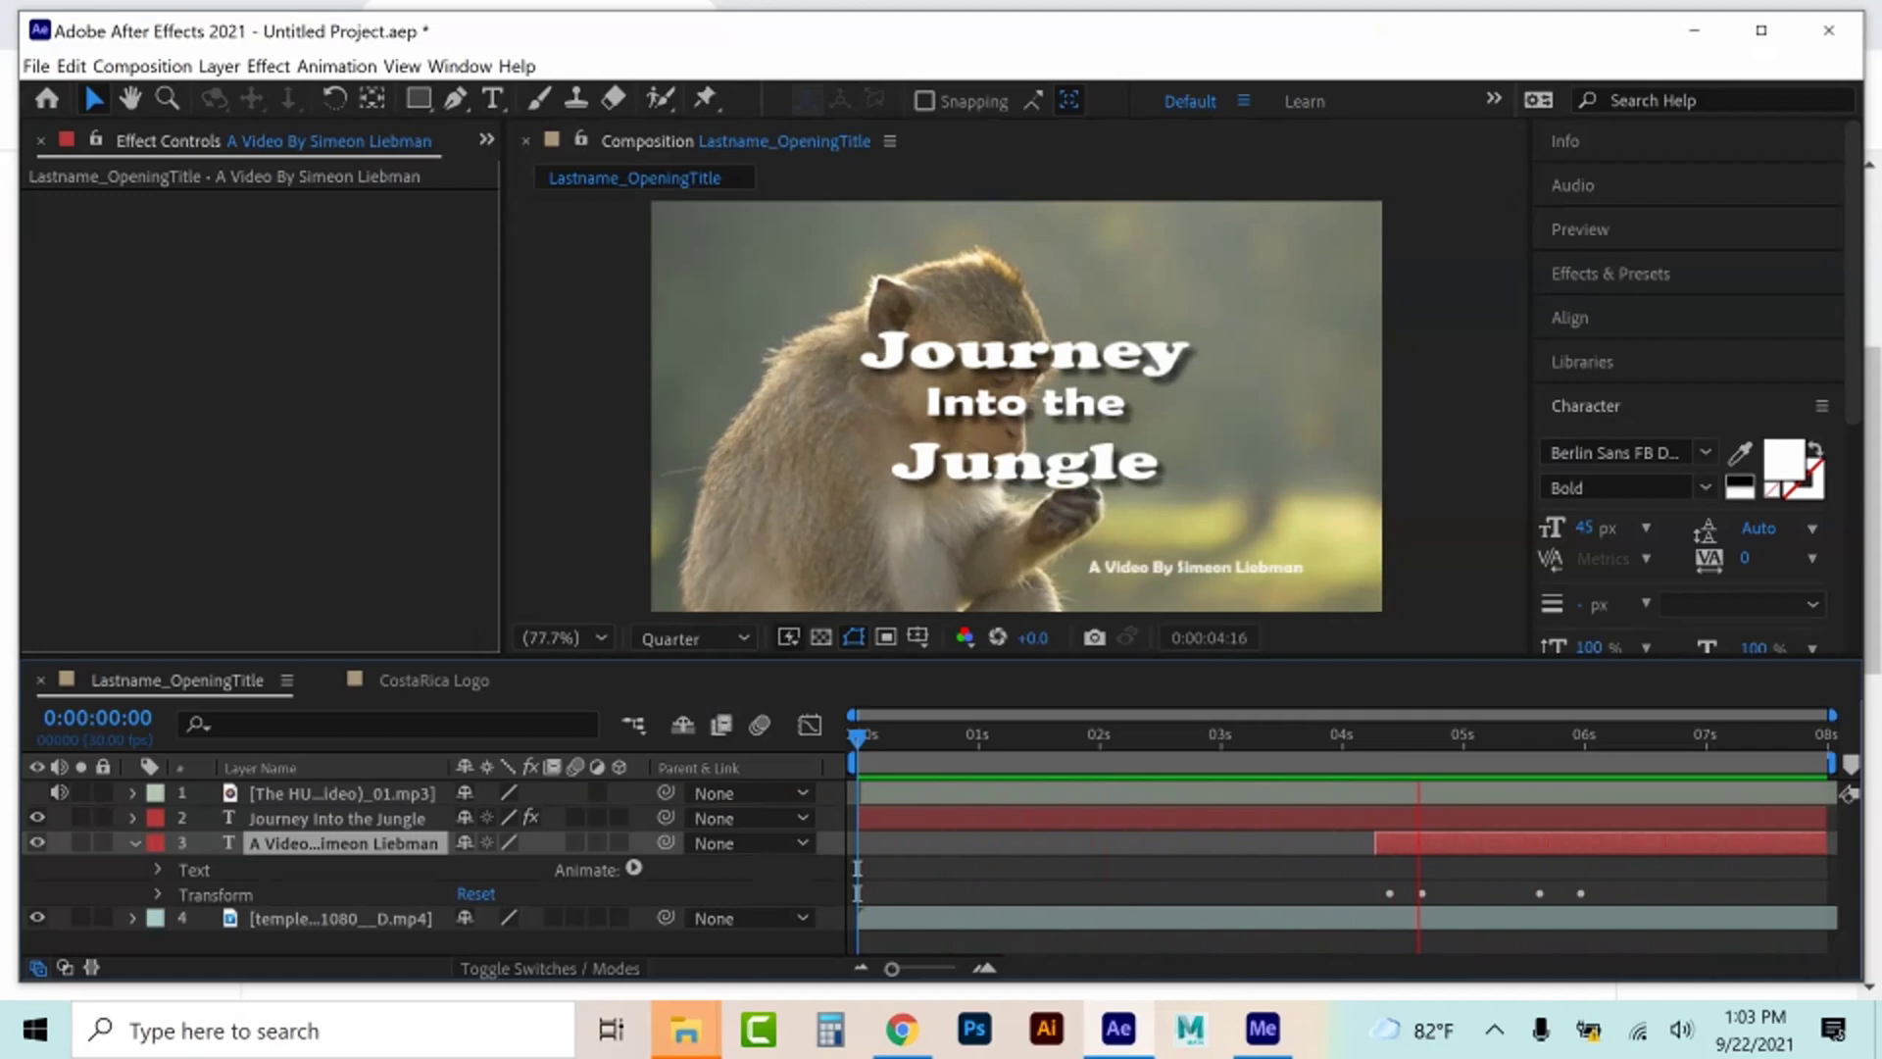
key(space)
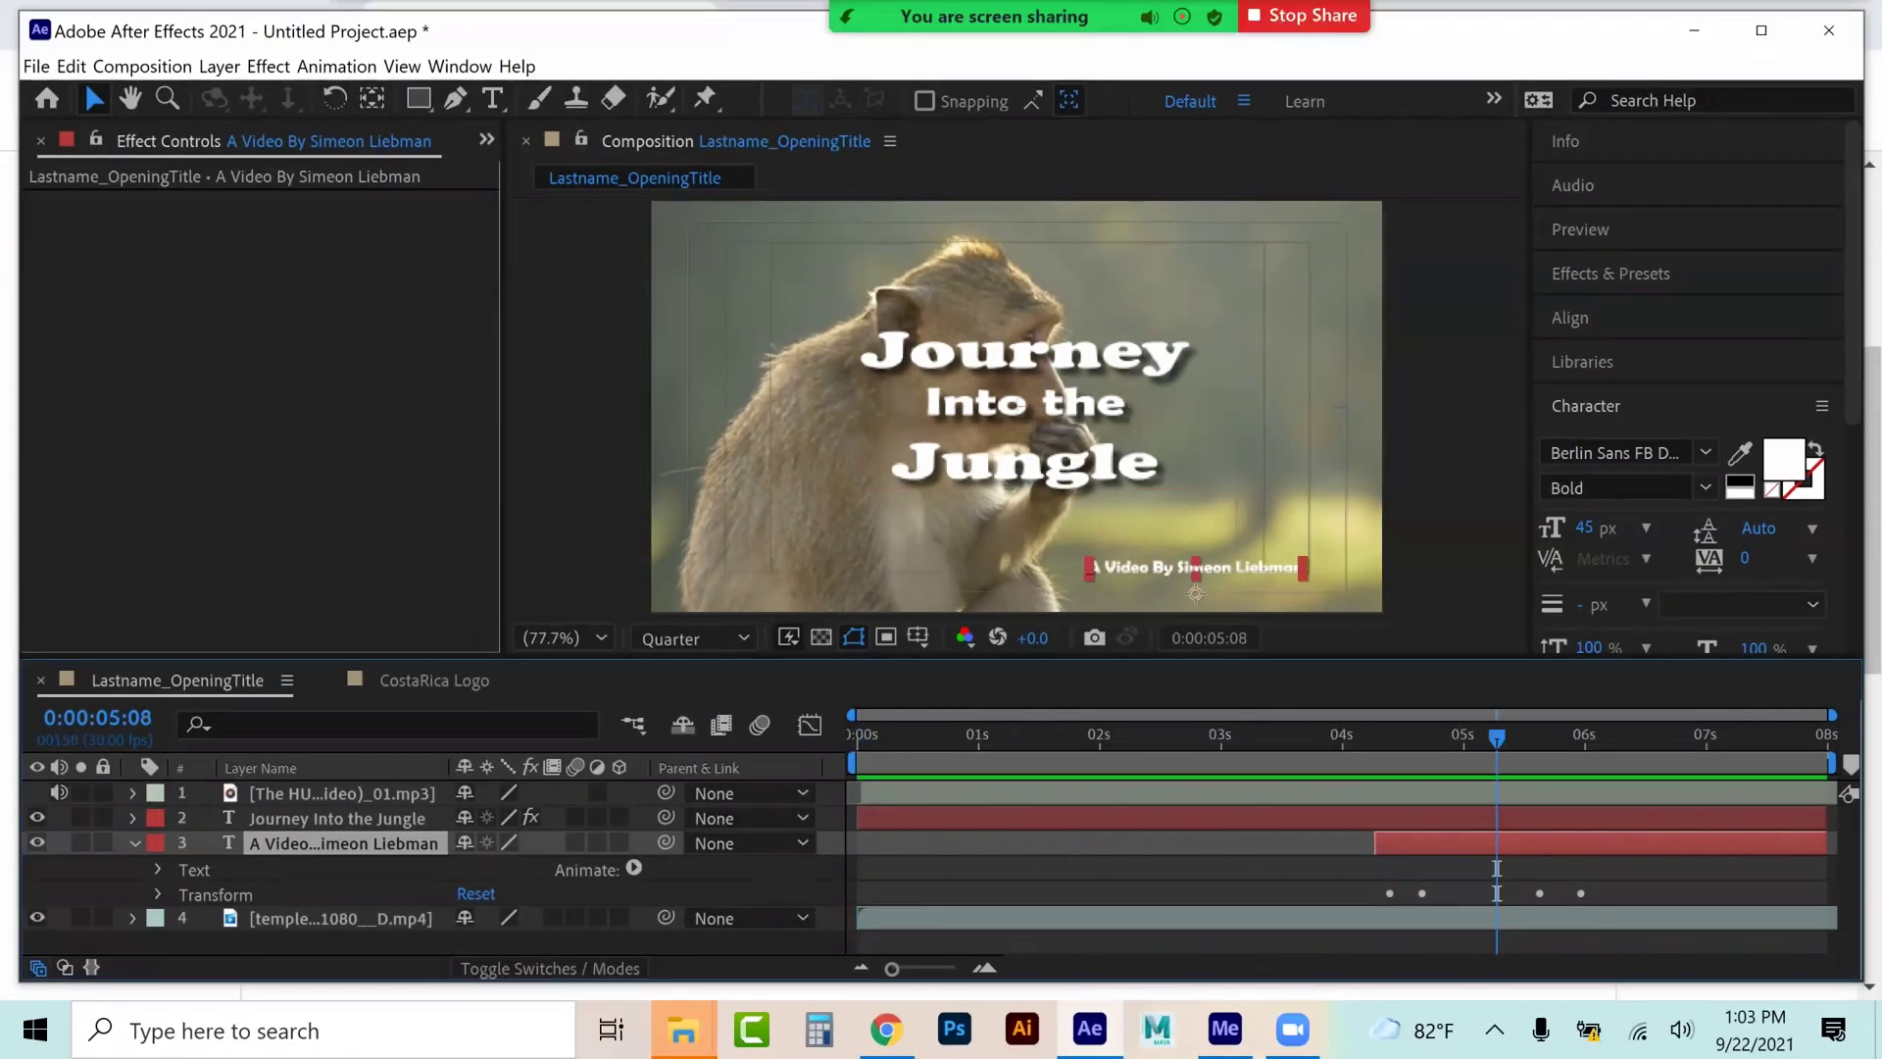
- Reduce the composition view's magnification to 33.3% and preview the title again from the start
click(592, 638)
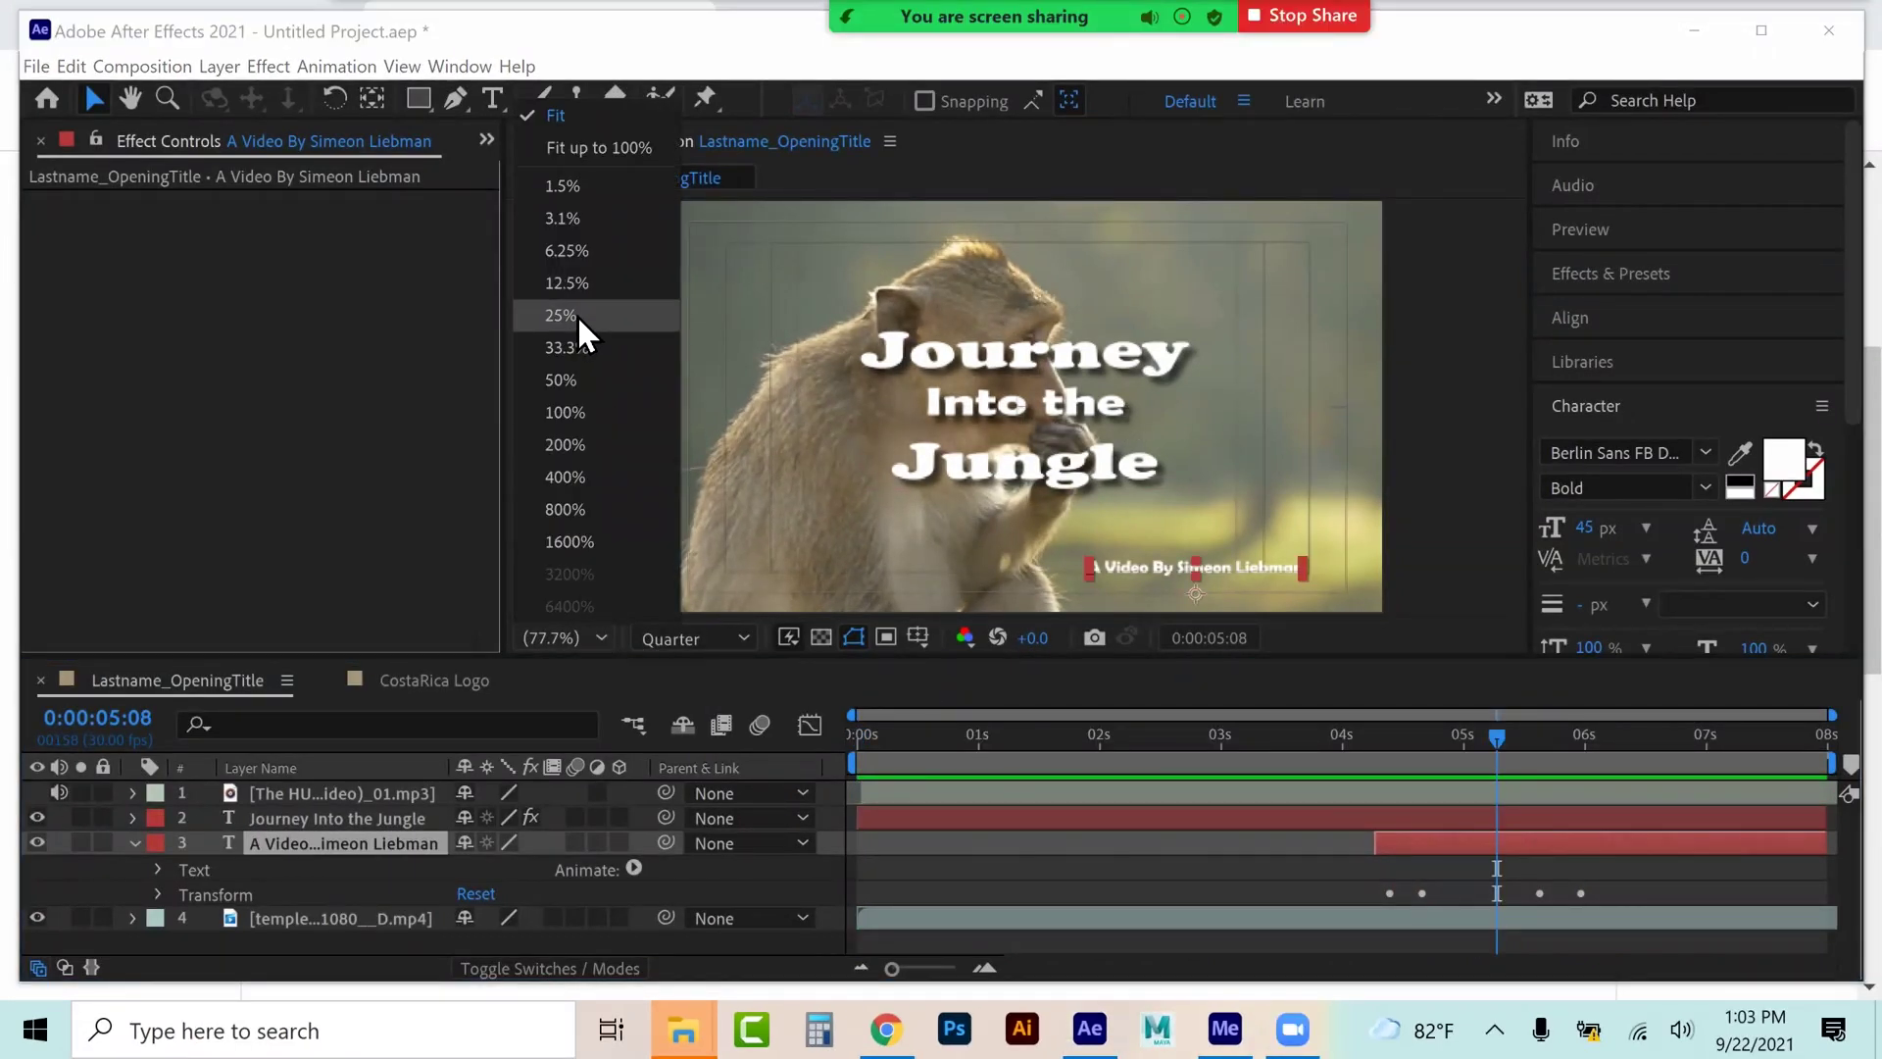
click(578, 348)
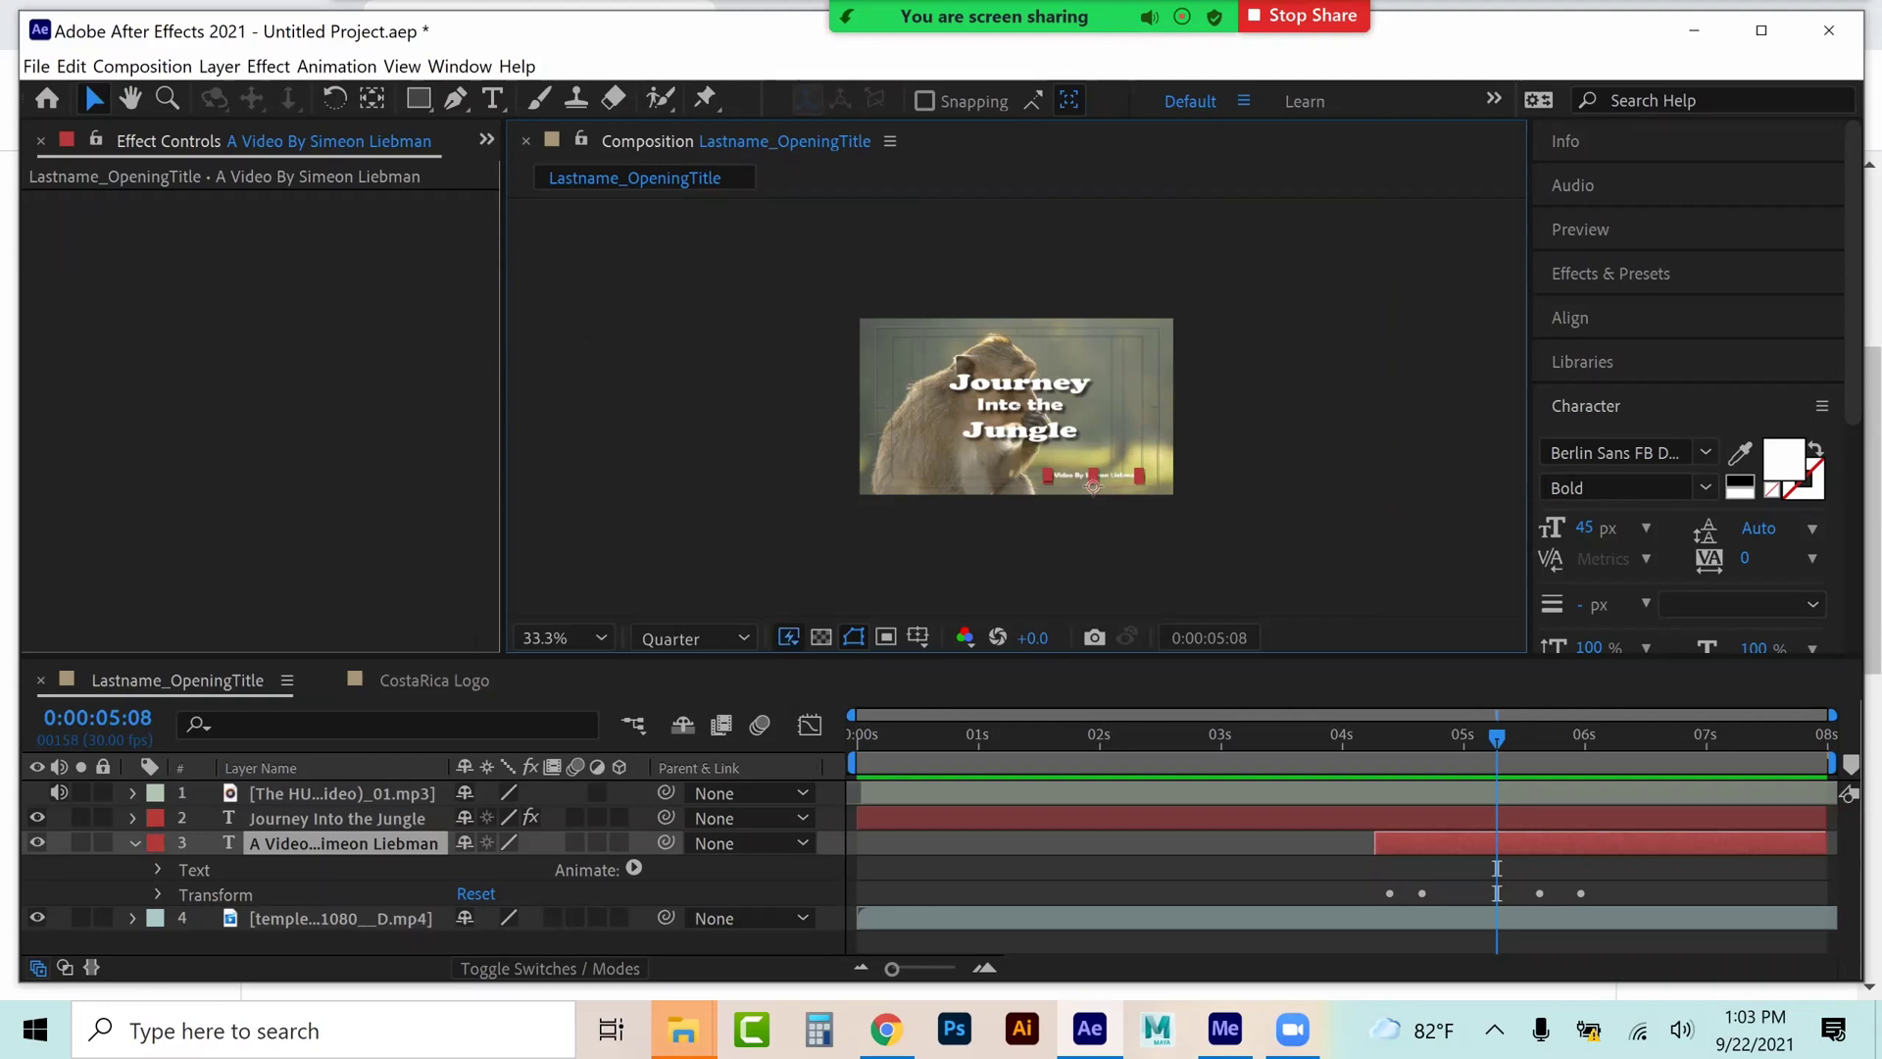
key(Home)
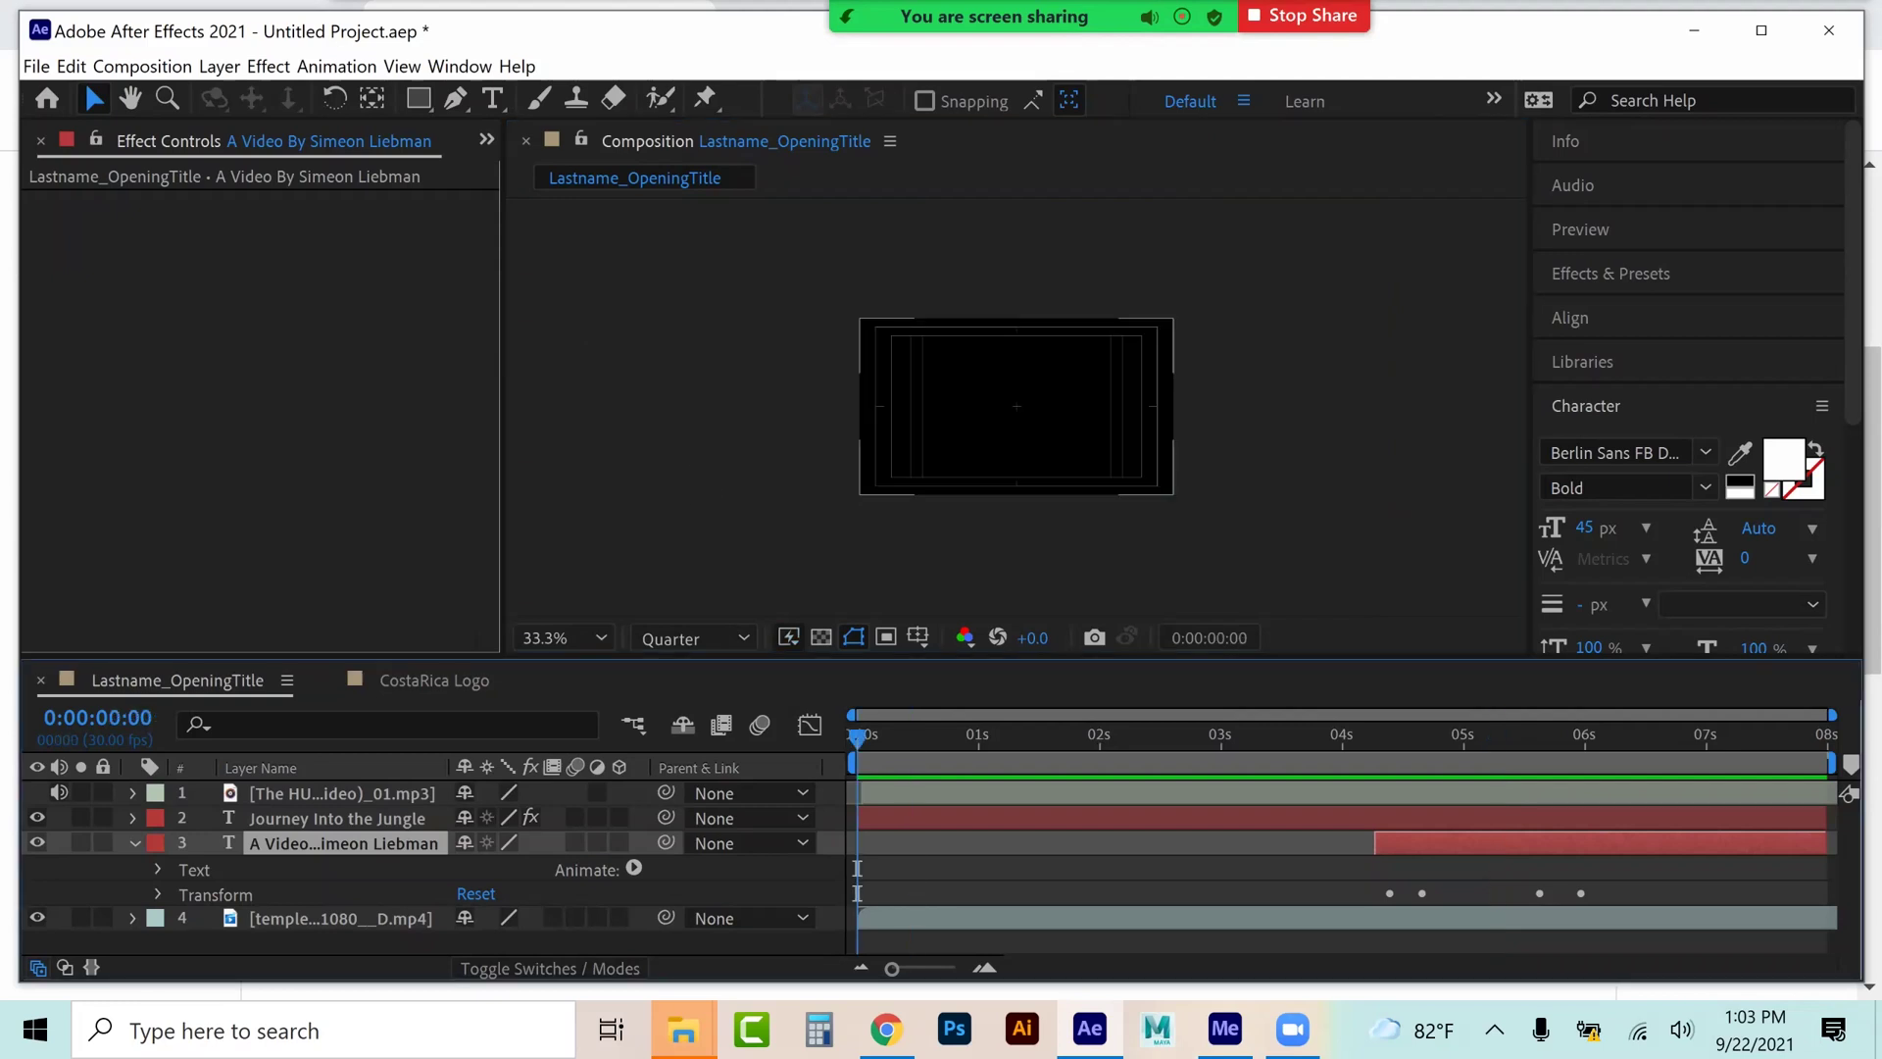
key(space)
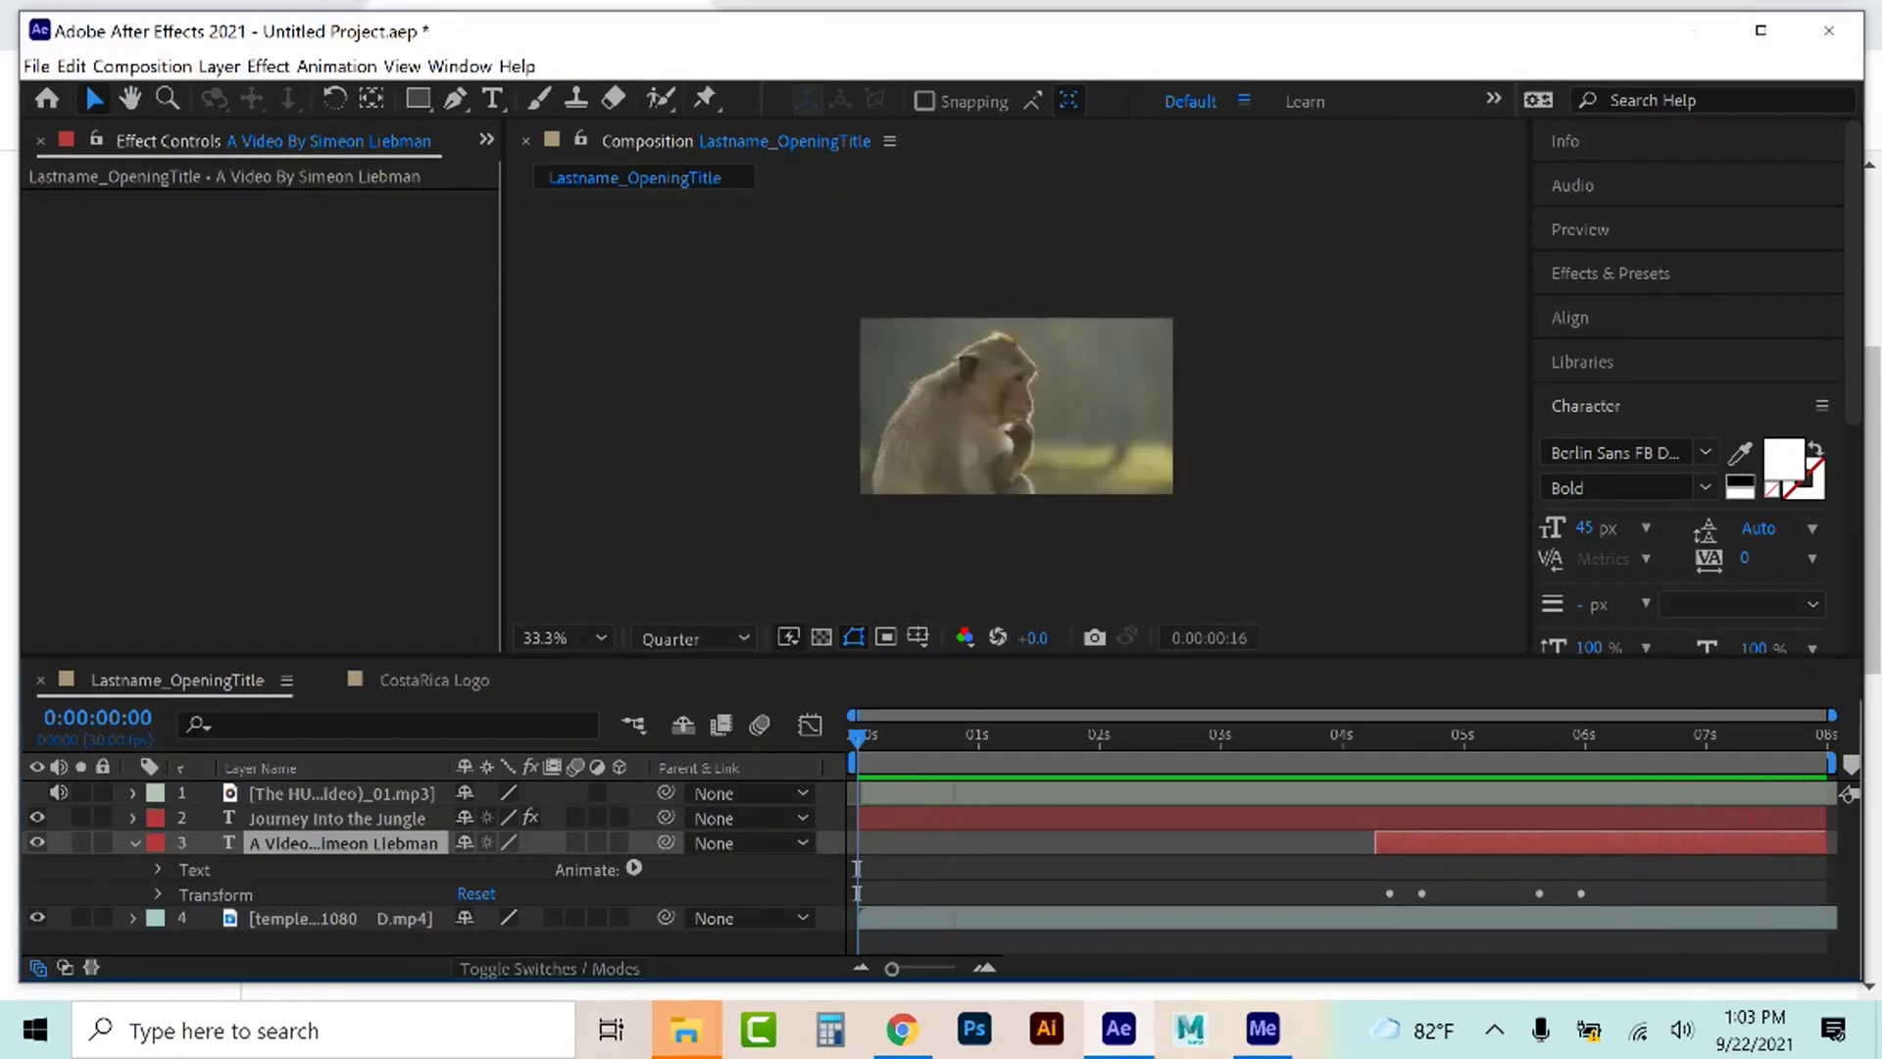
key(space)
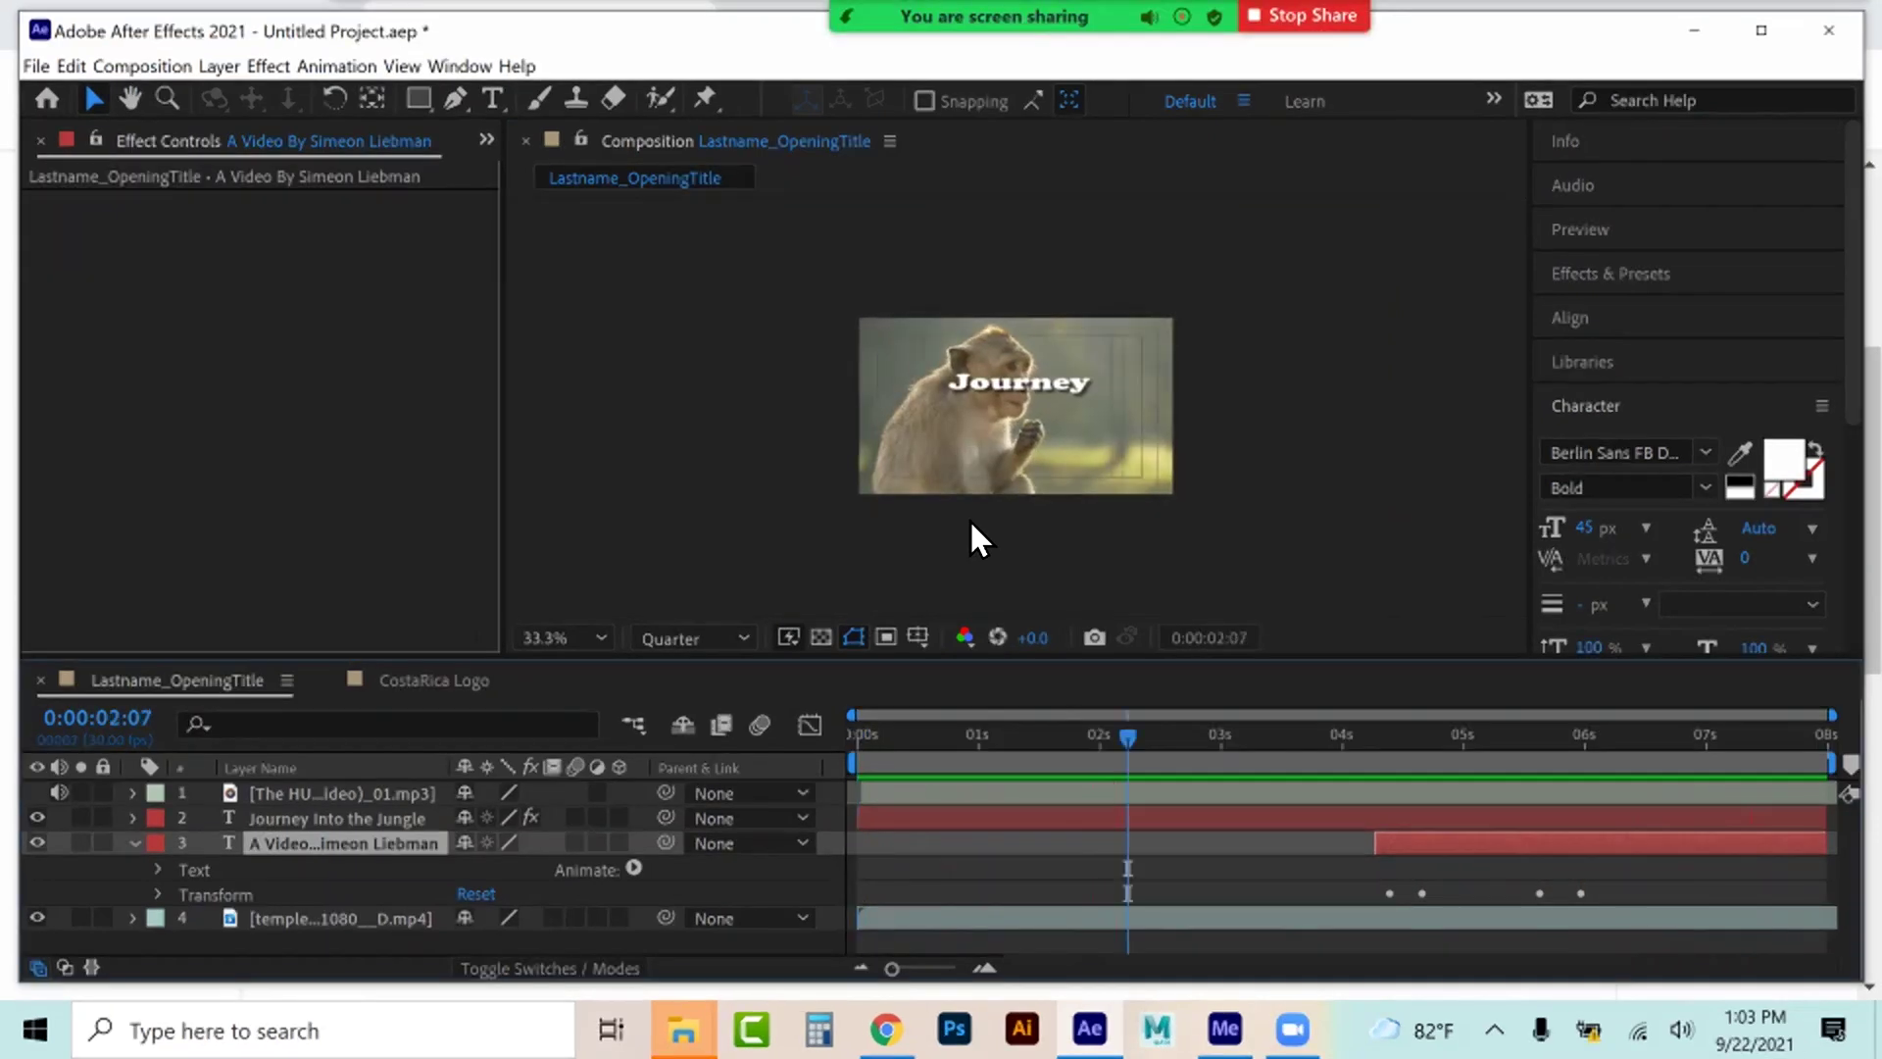
- Fit the composition to the viewer and collapse the byline layer's properties
scroll(898, 560, up, 5)
scroll(895, 559, down, 2)
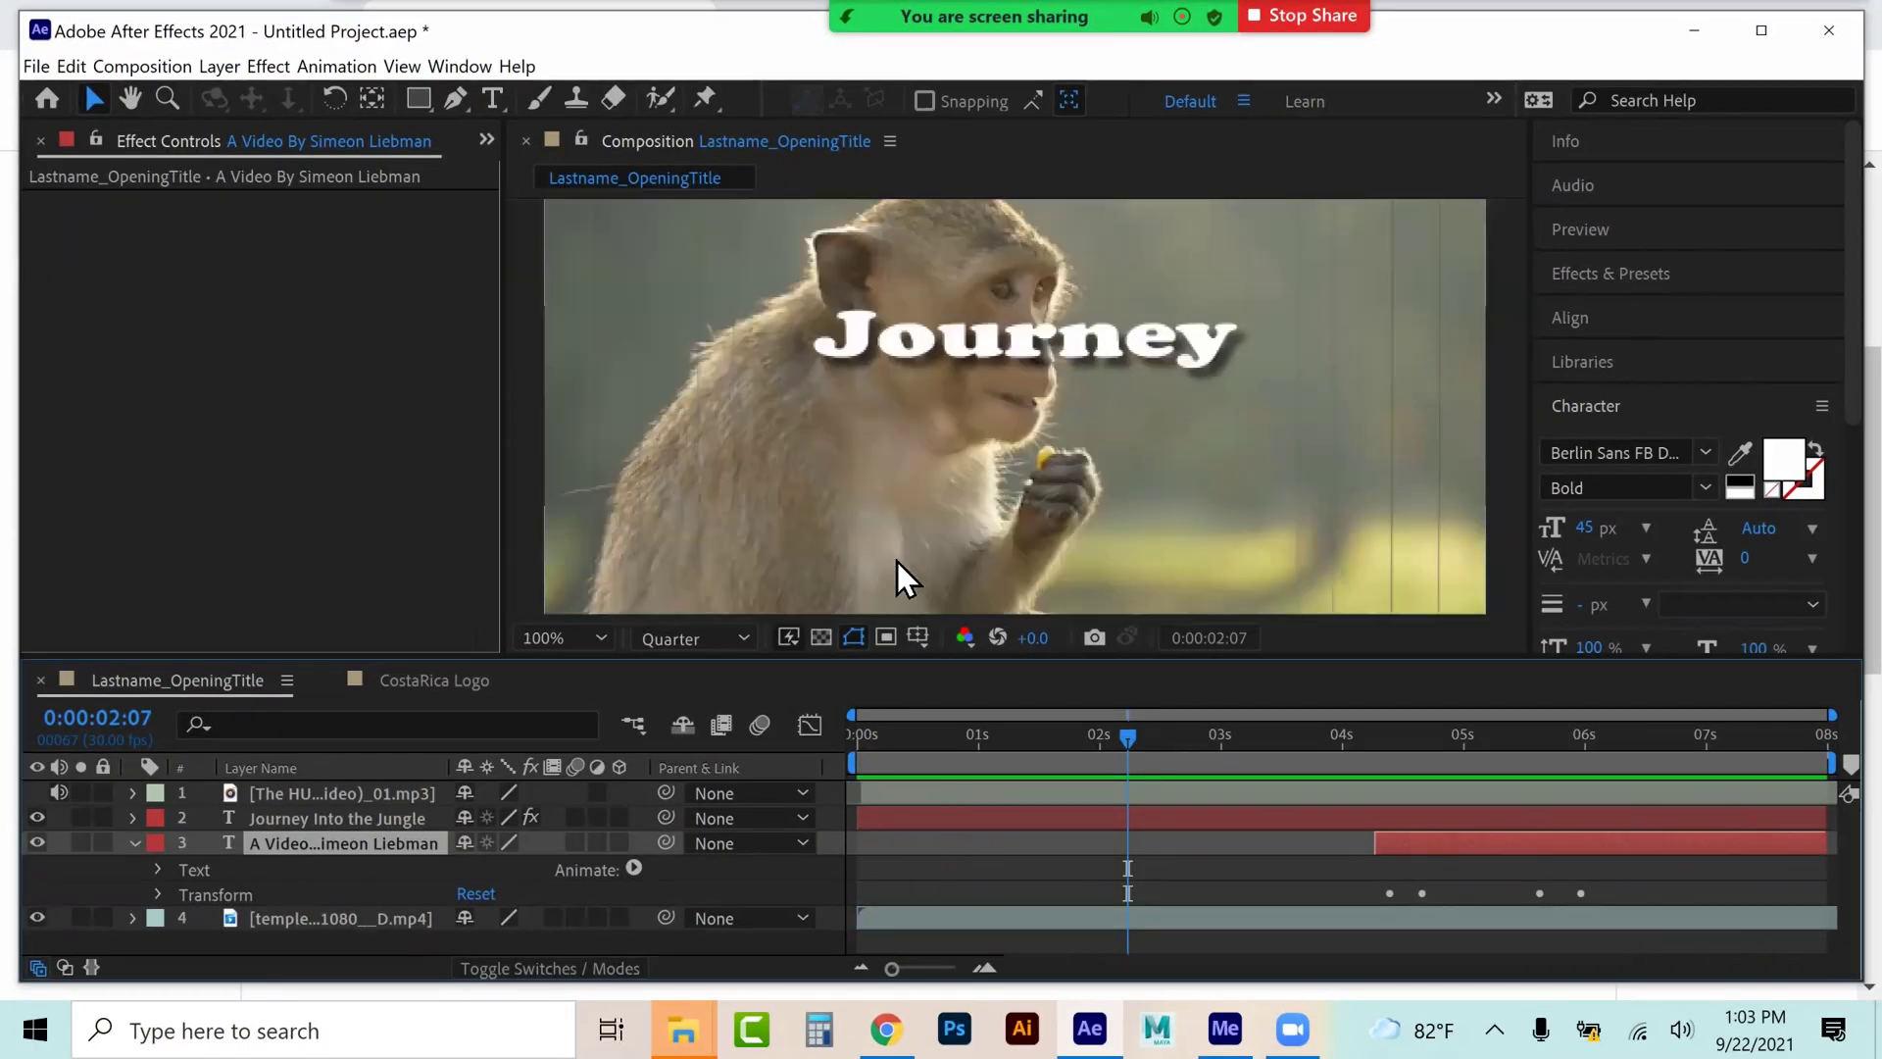
click(610, 635)
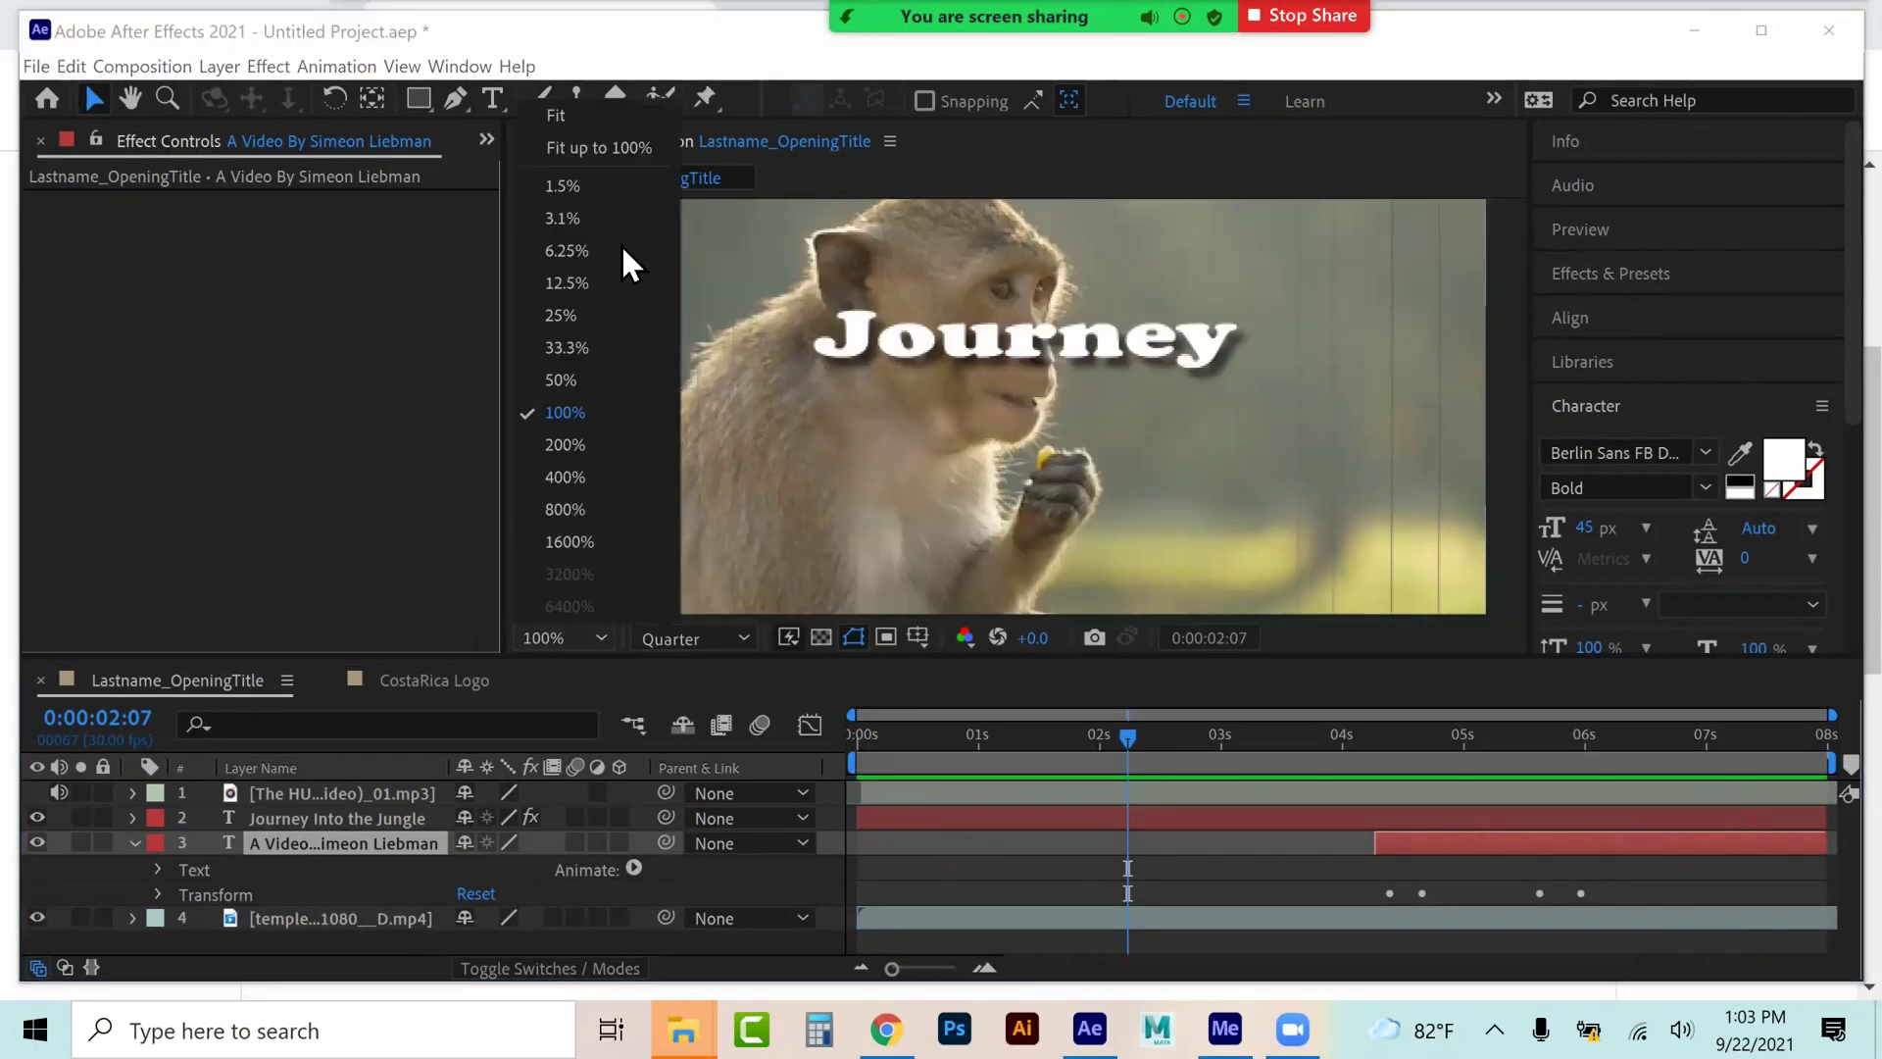
click(592, 128)
click(135, 843)
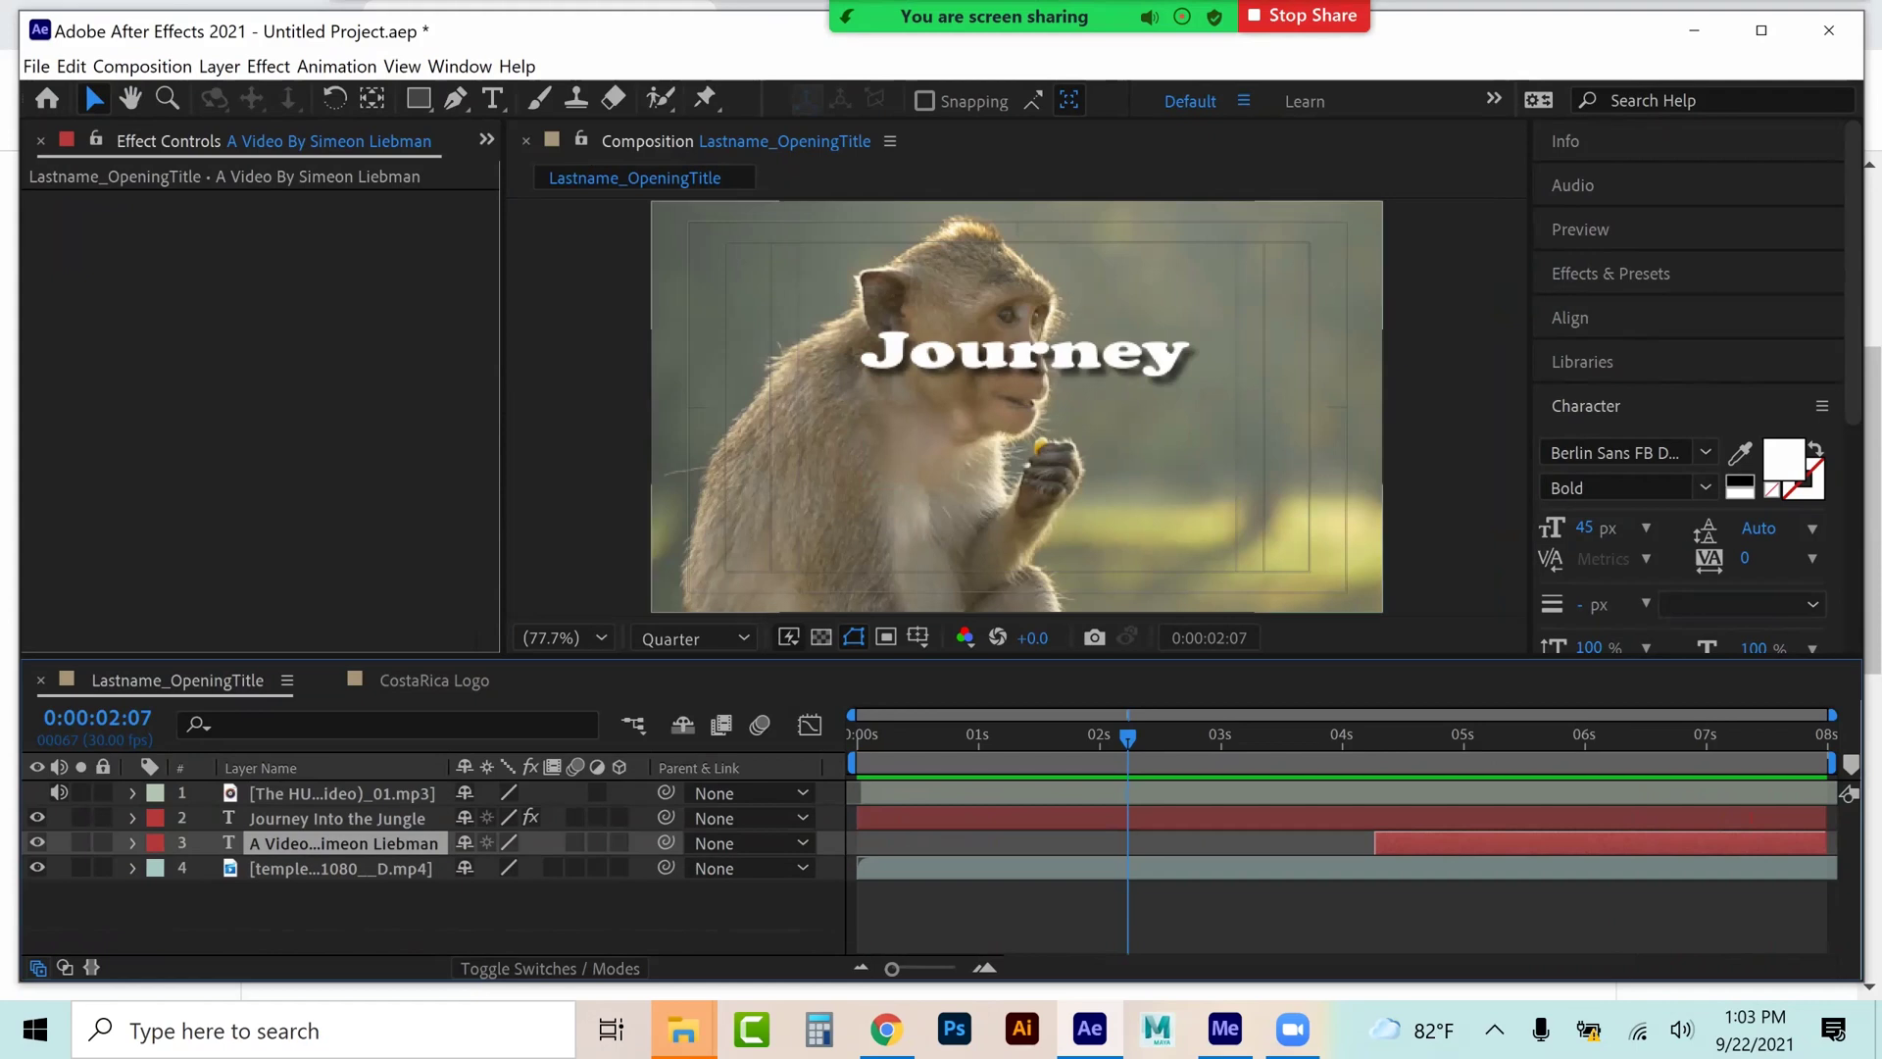
- Add the CostaRica Logo composition from the project to Lastname_OpeningTitle as the top layer, in the frame's lower-right corner
click(414, 667)
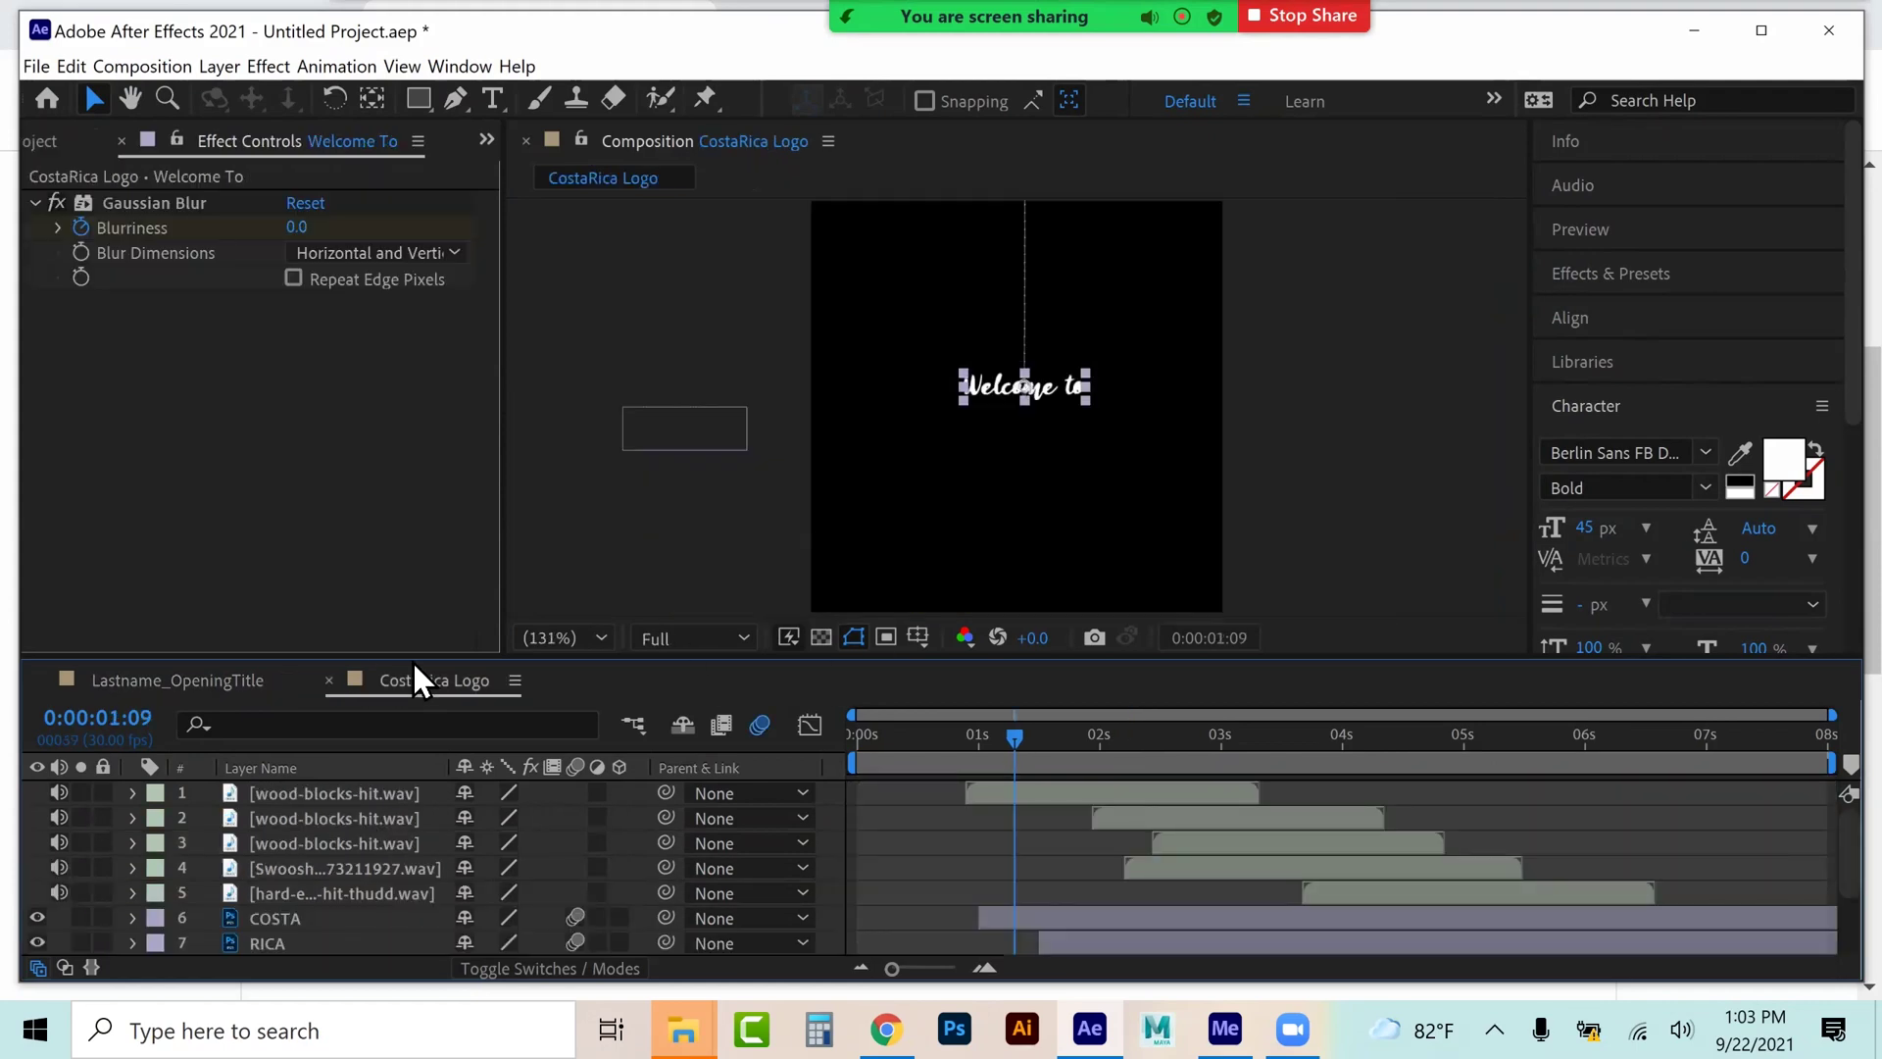
click(208, 665)
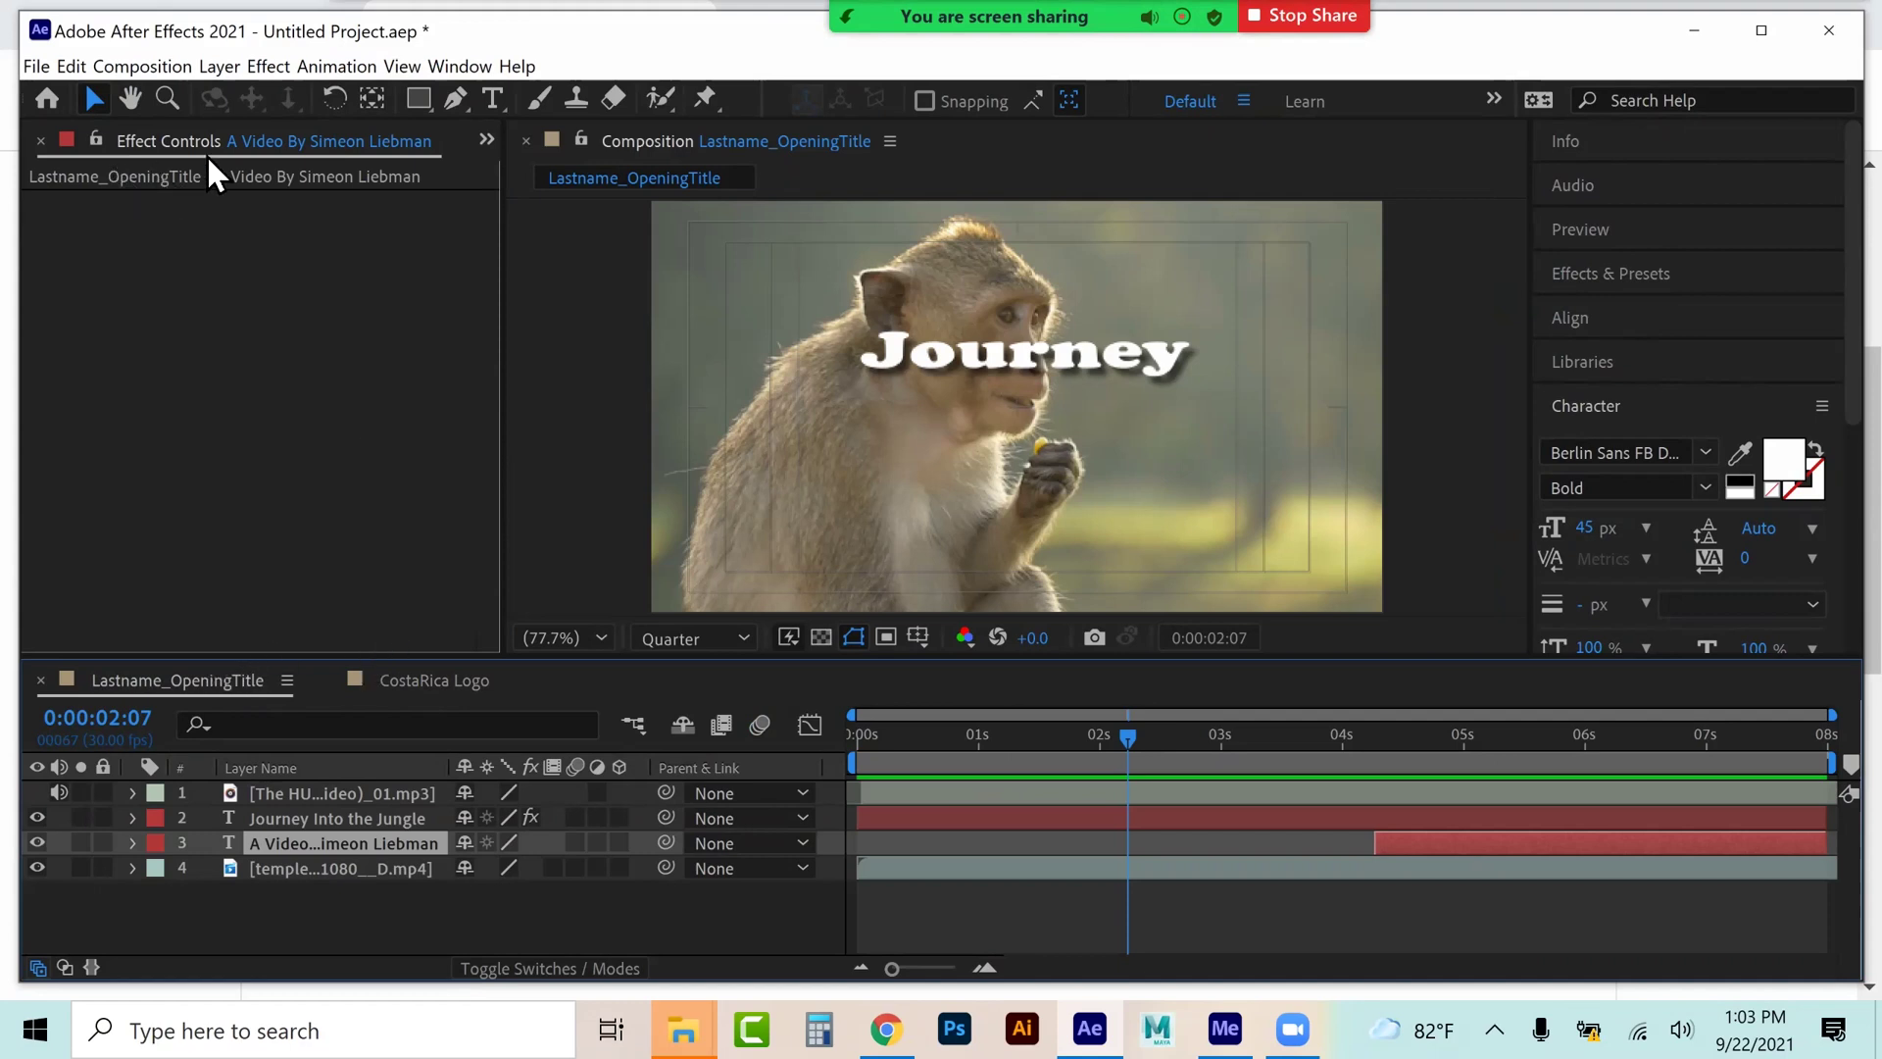
click(479, 143)
click(537, 172)
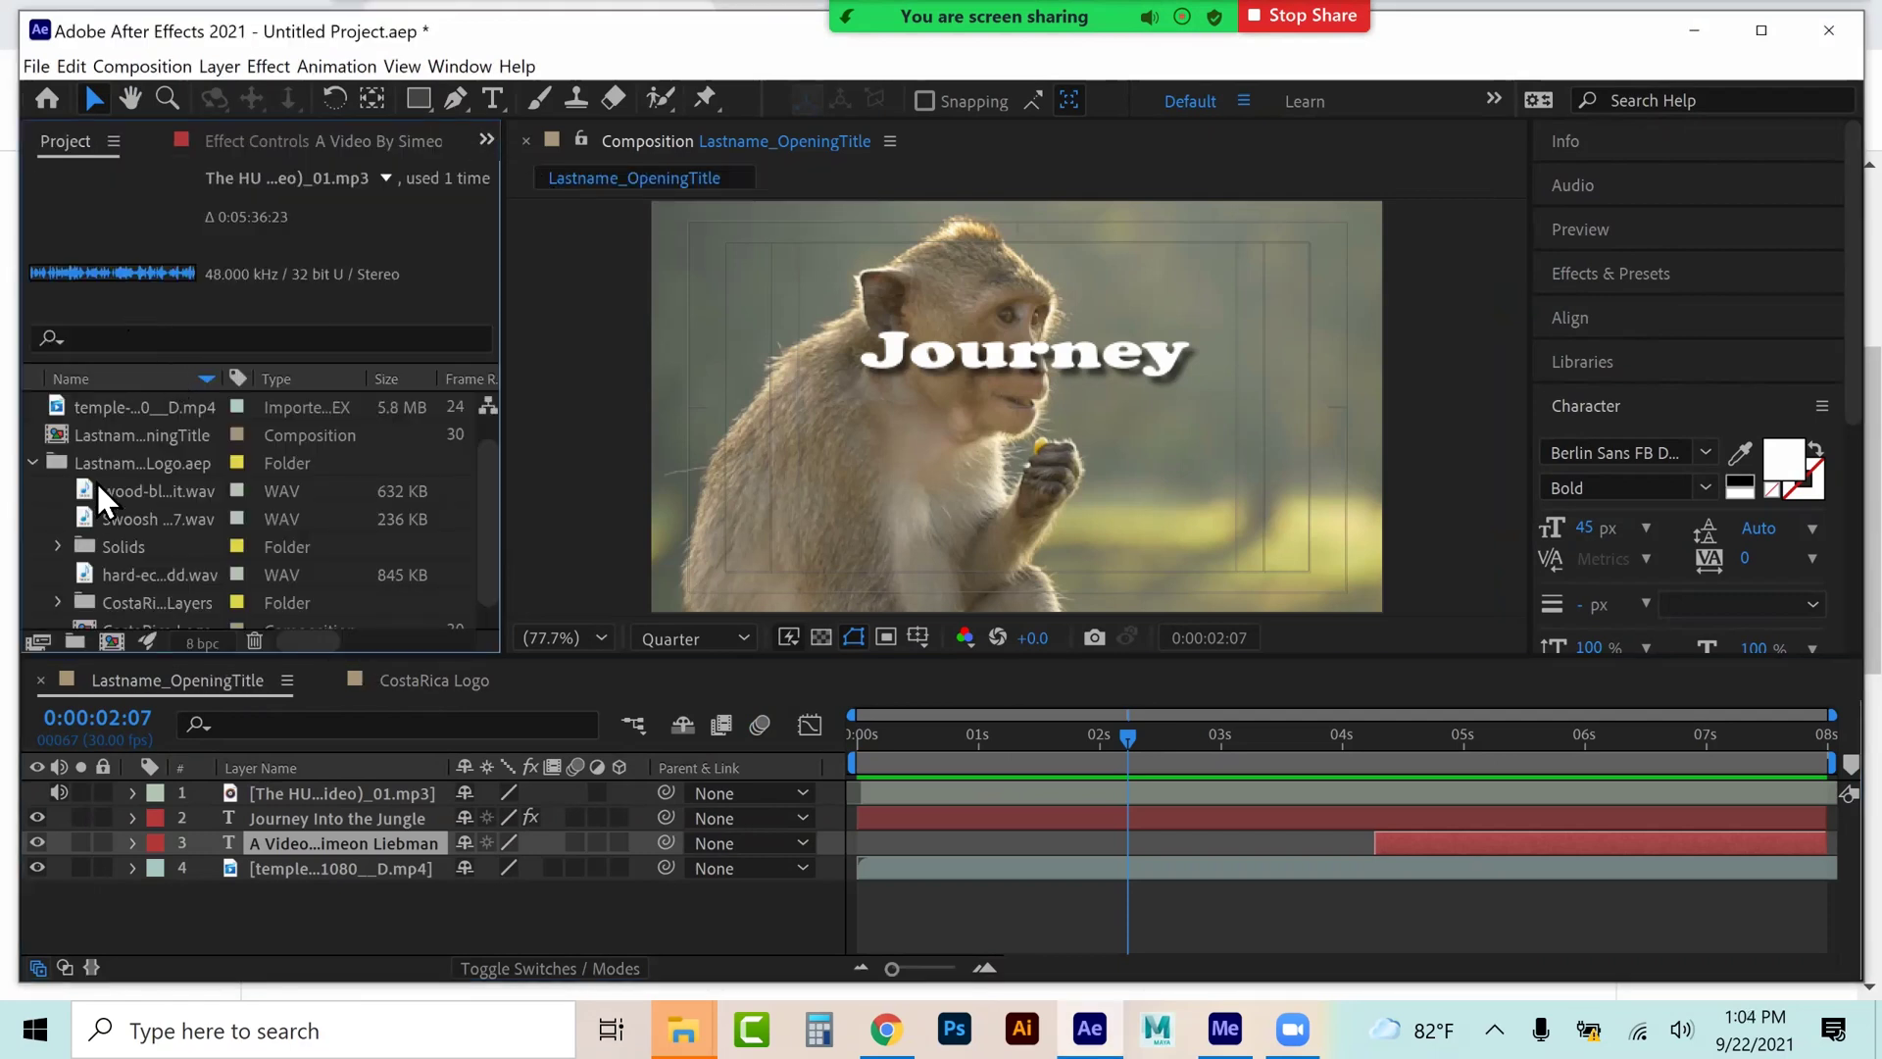
scroll(139, 572, down, 1)
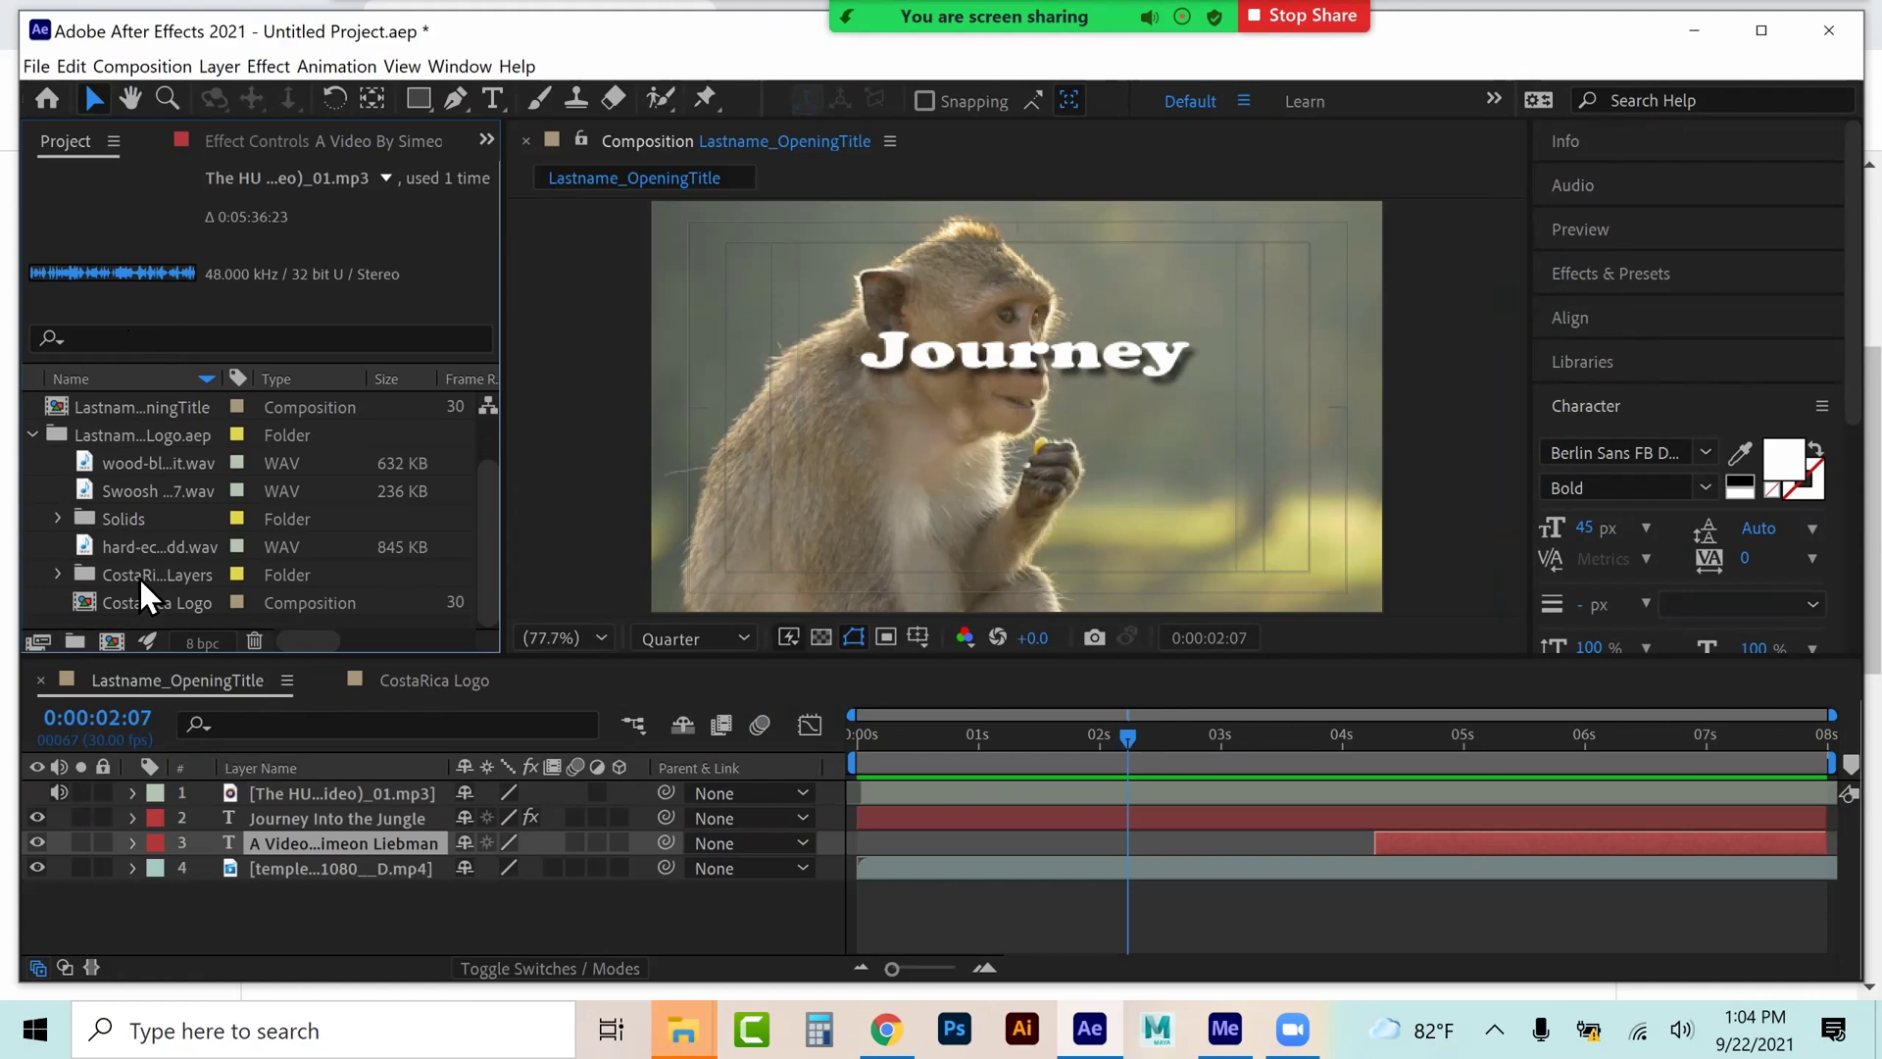
click(130, 604)
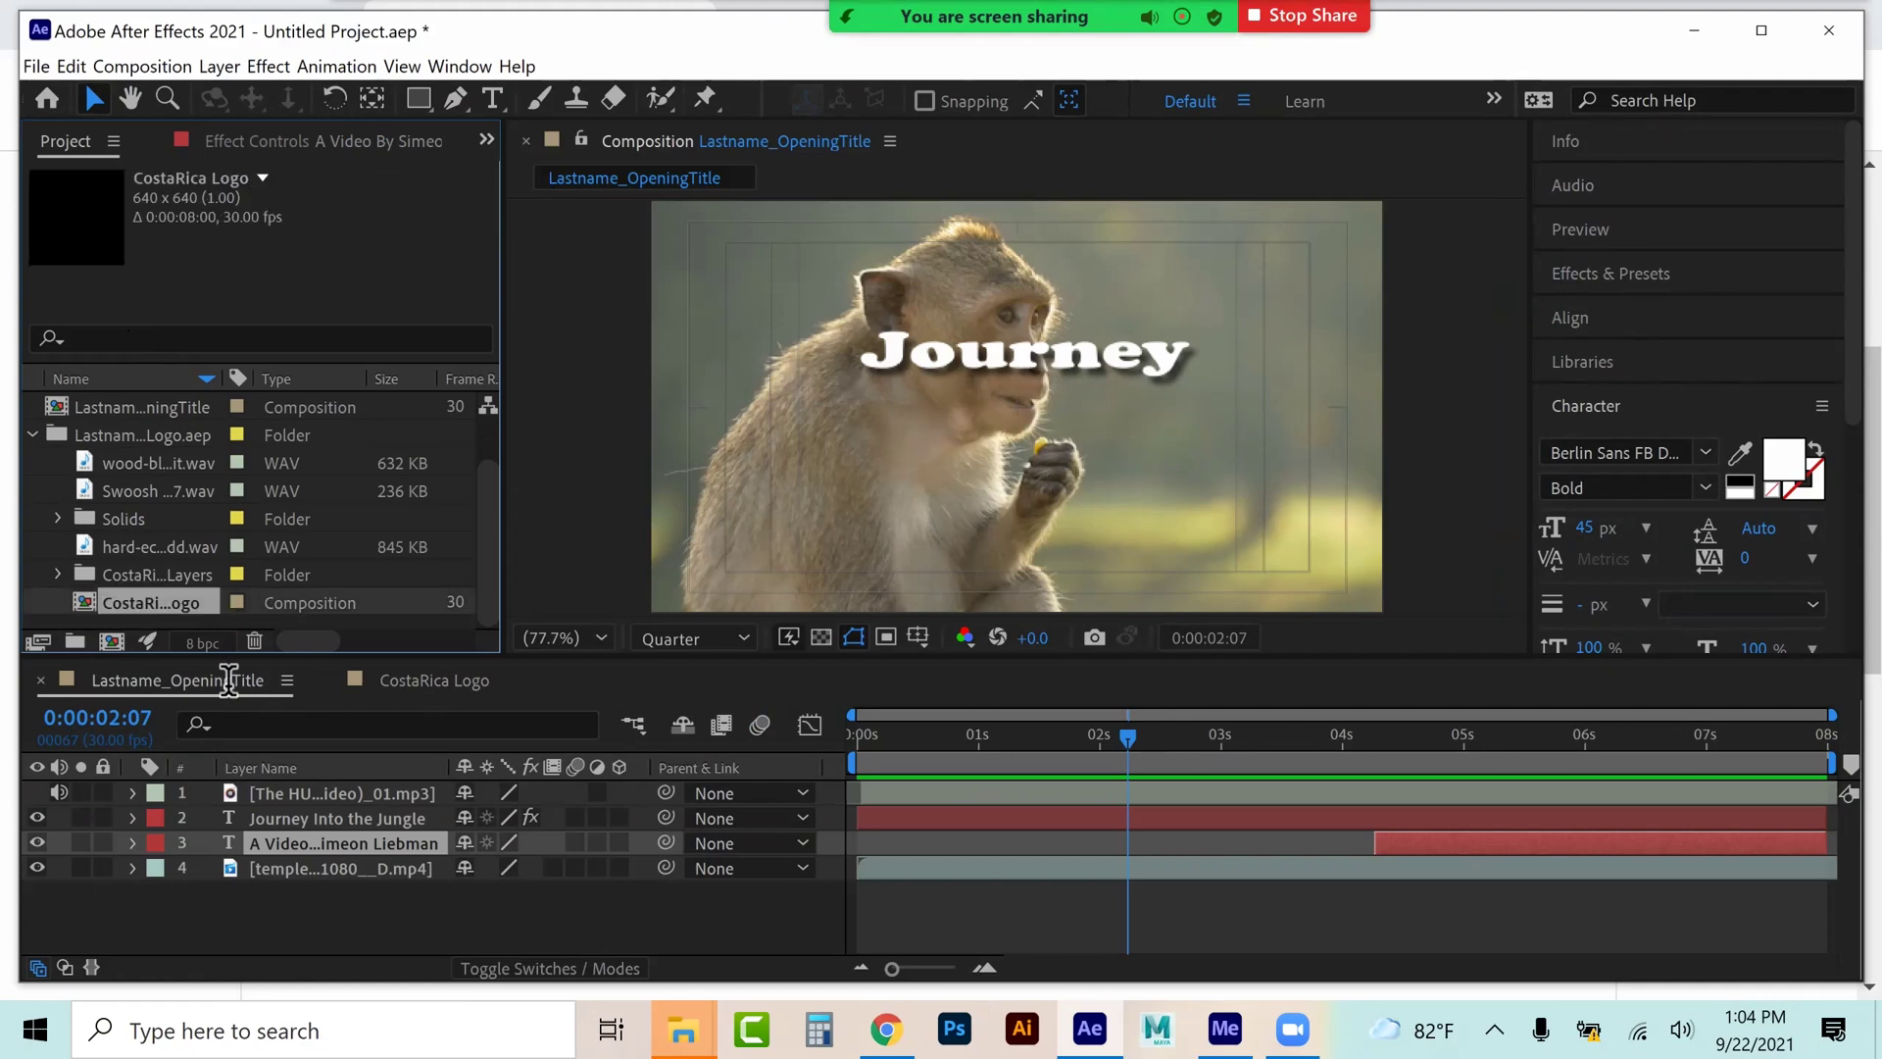
click(424, 678)
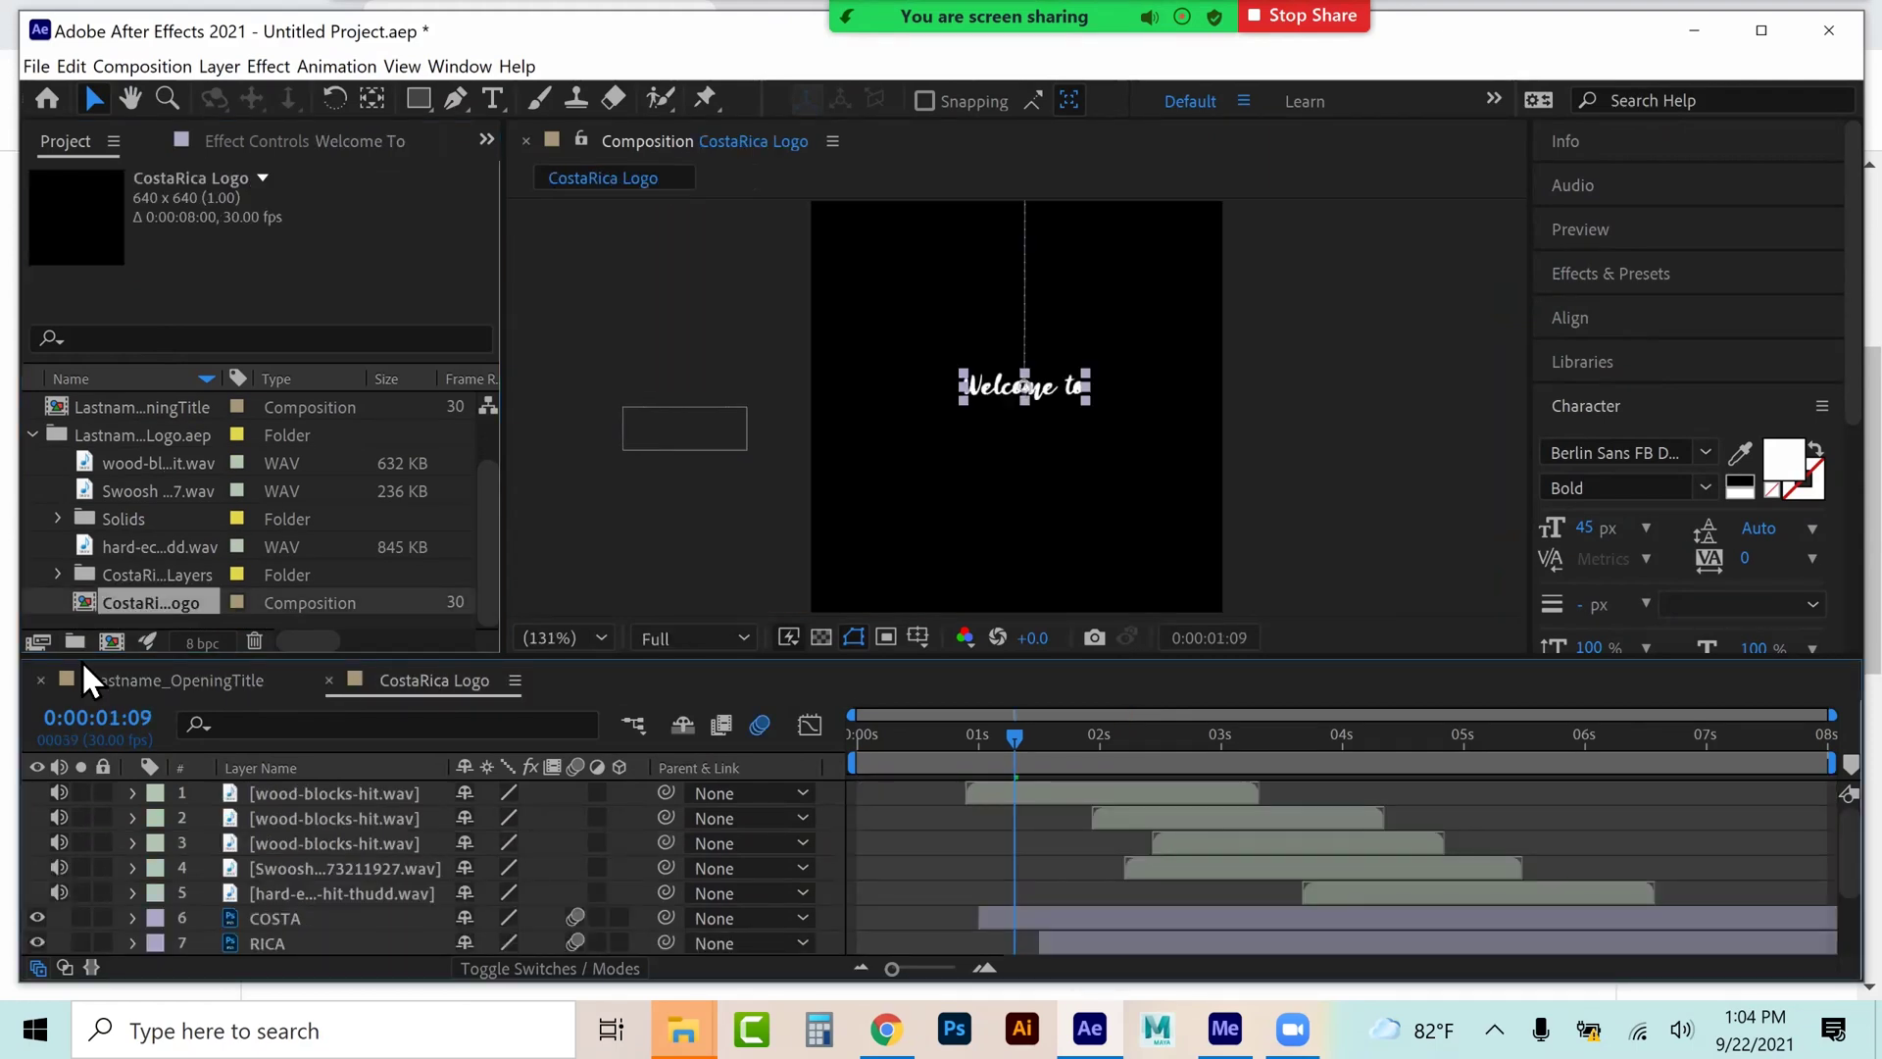
click(139, 668)
drag(114, 602, 1260, 490)
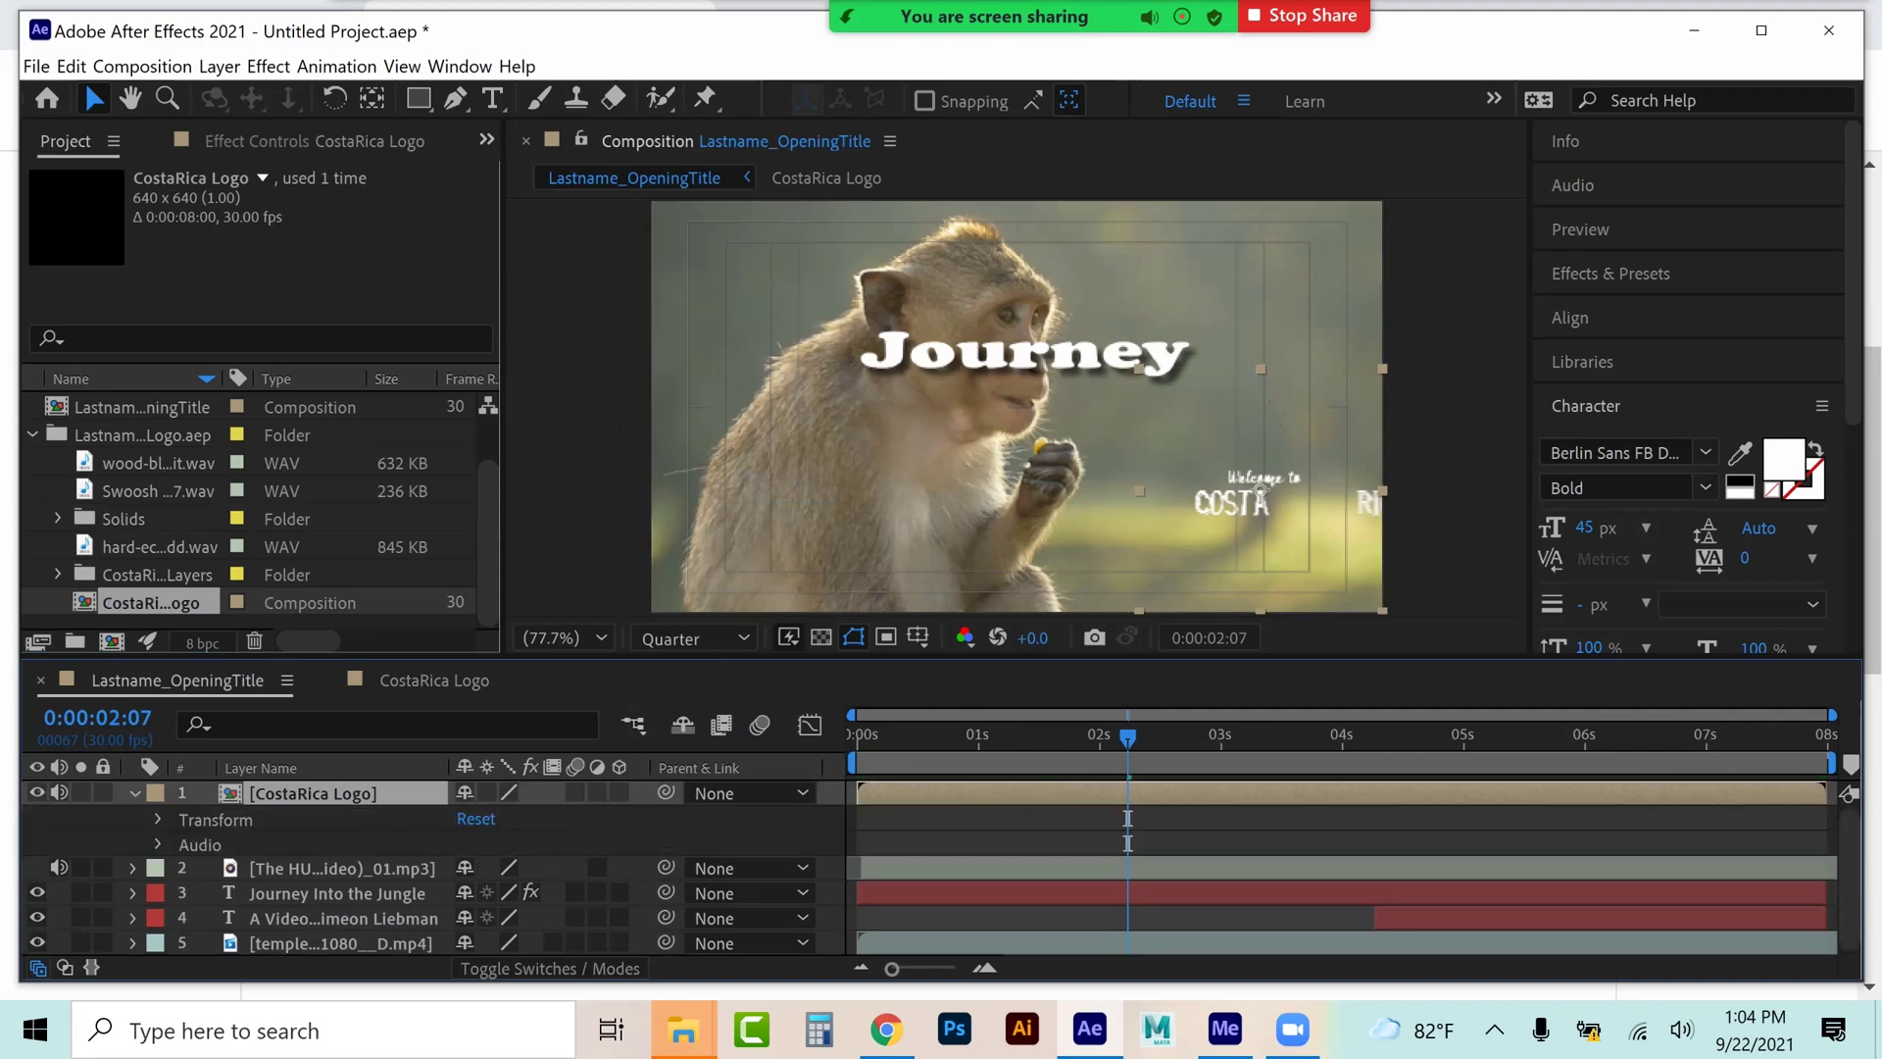
- Scale the CostaRica Logo layer to 53% and move it to position 1633.5, 843.7 in the frame's lower-right corner
click(158, 820)
drag(500, 891, 455, 891)
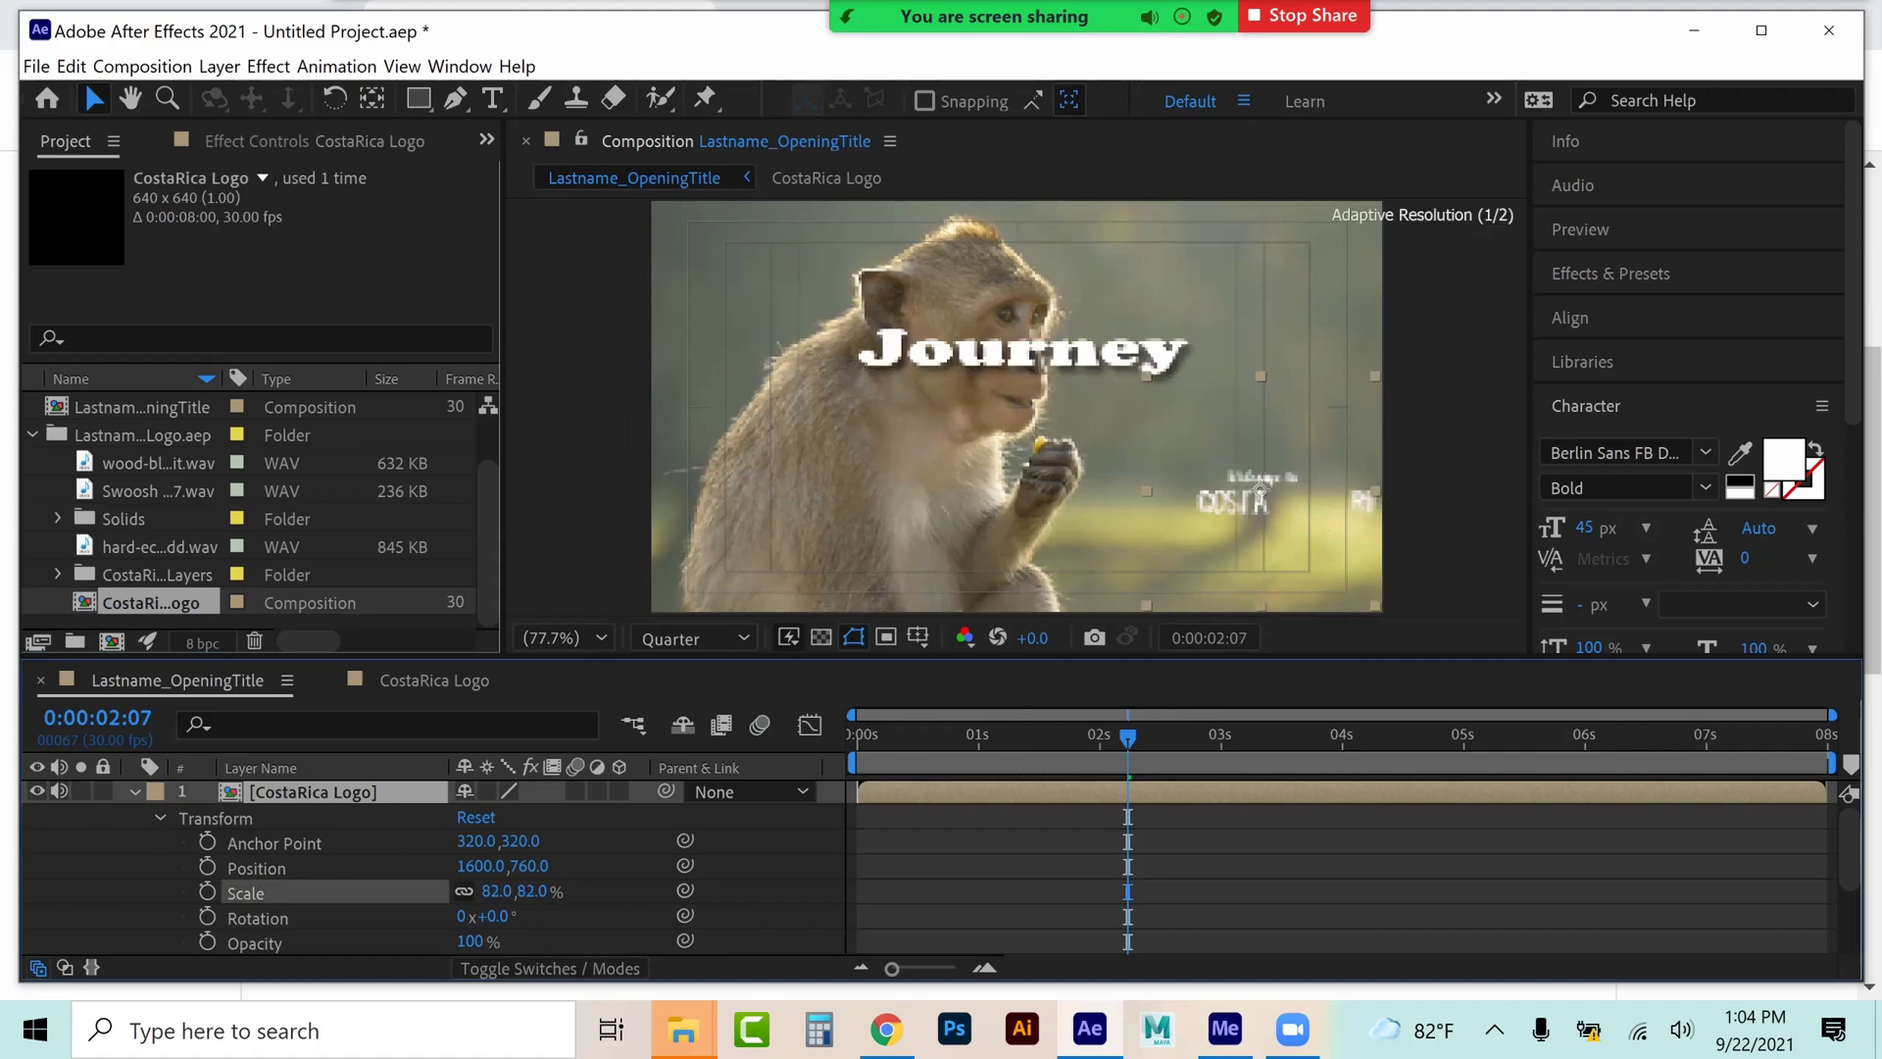
drag(1256, 494, 1270, 524)
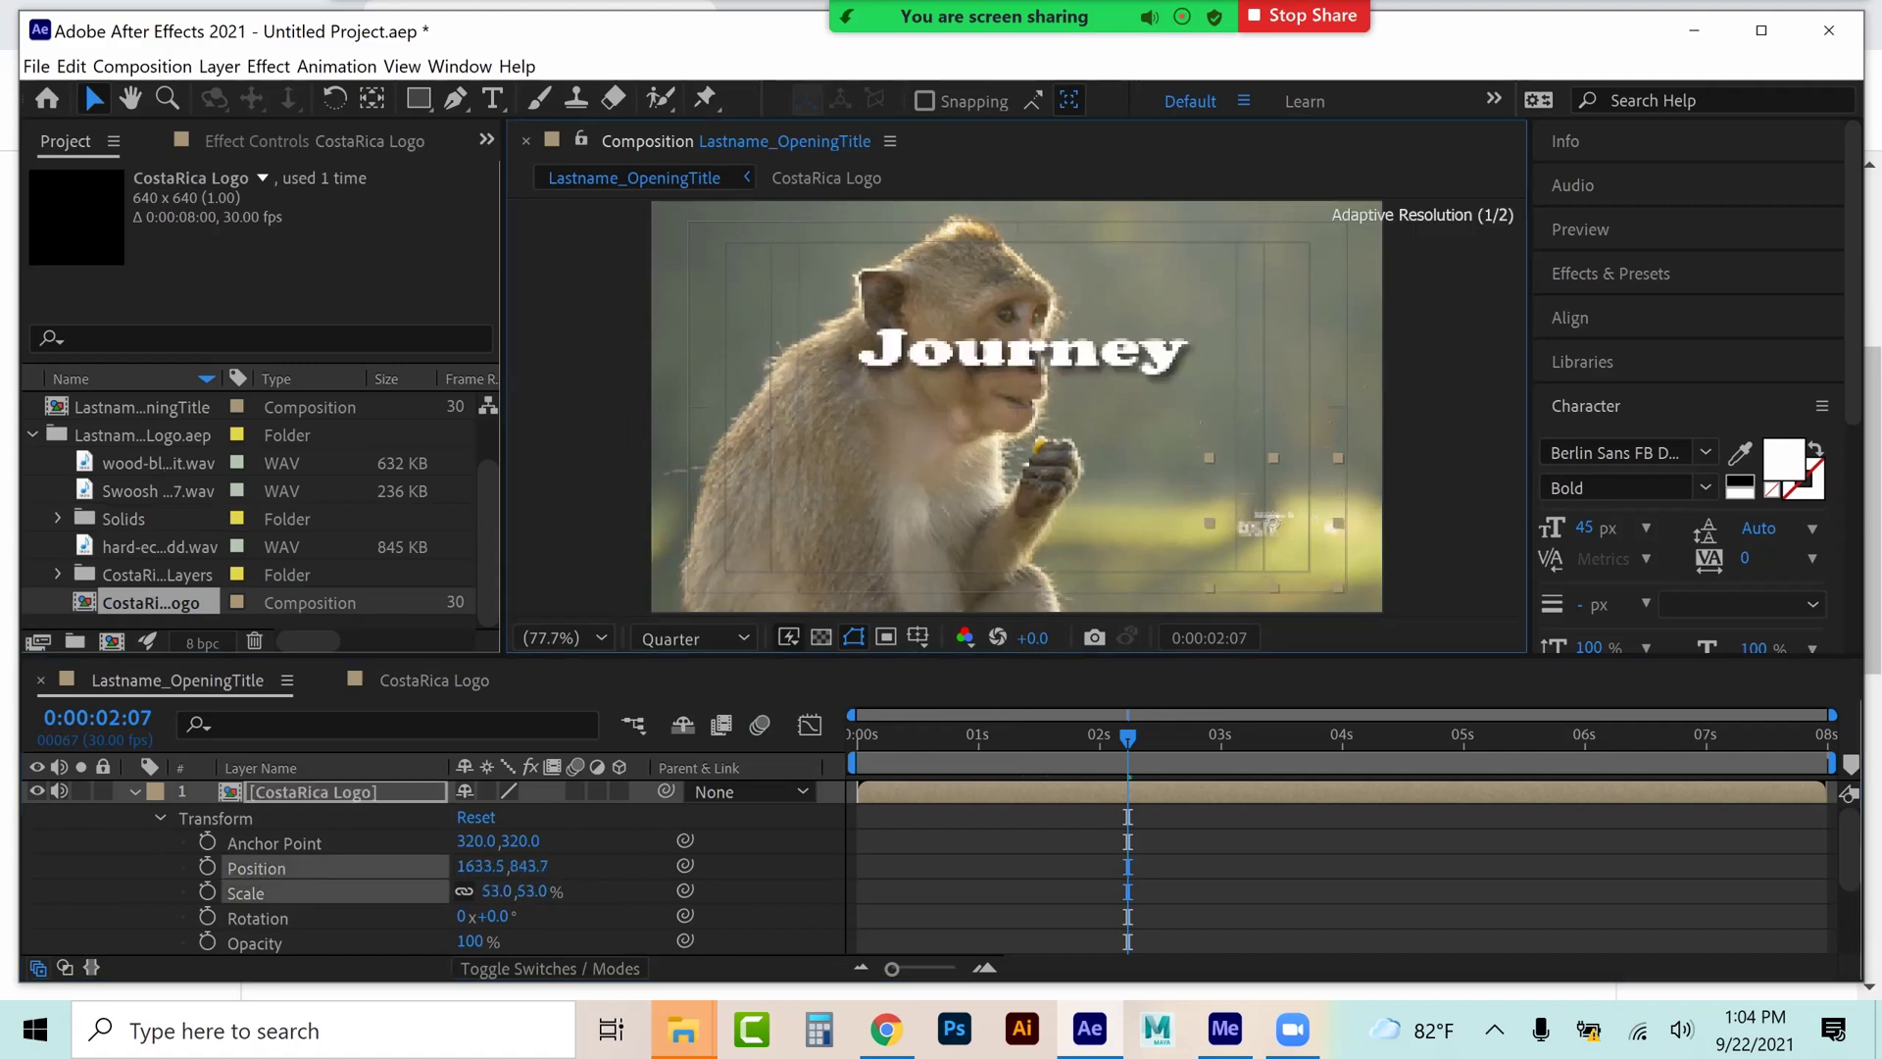
- Preview the opening title from the start to check the resized logo with its sound
click(998, 735)
key(Home)
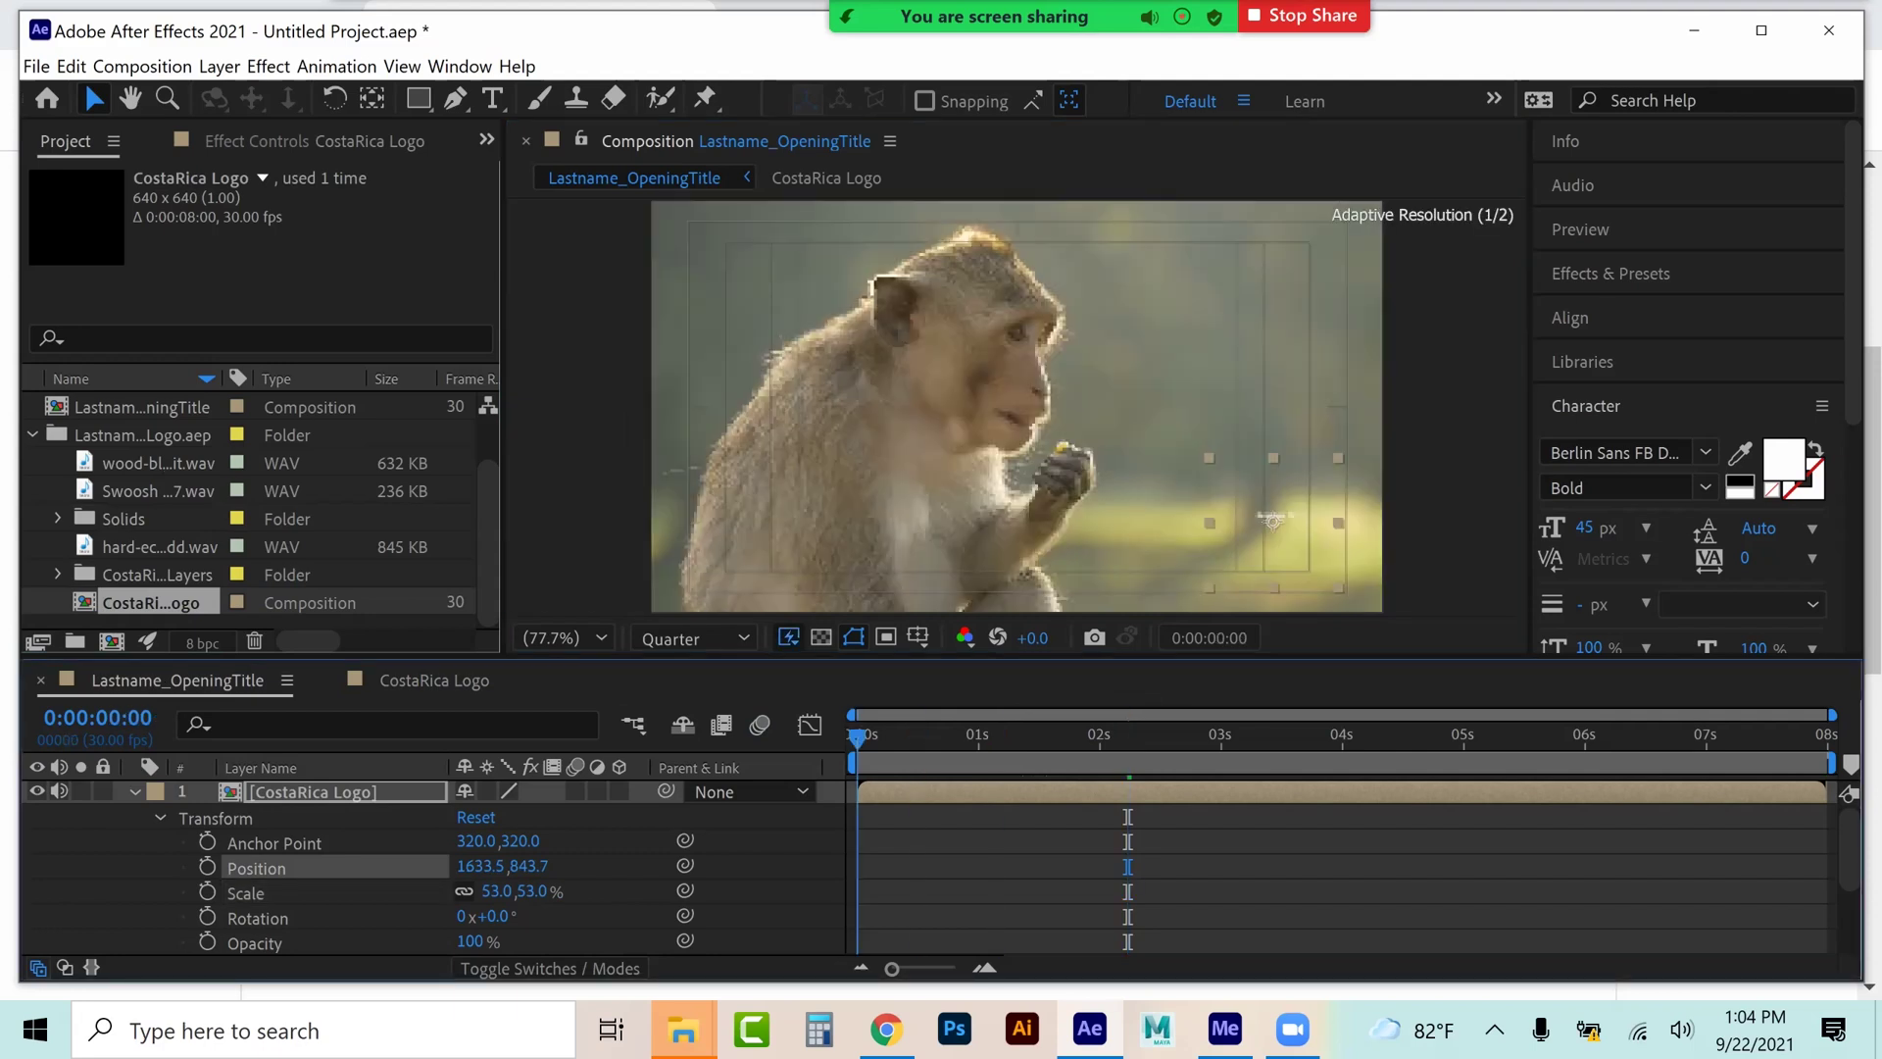
key(space)
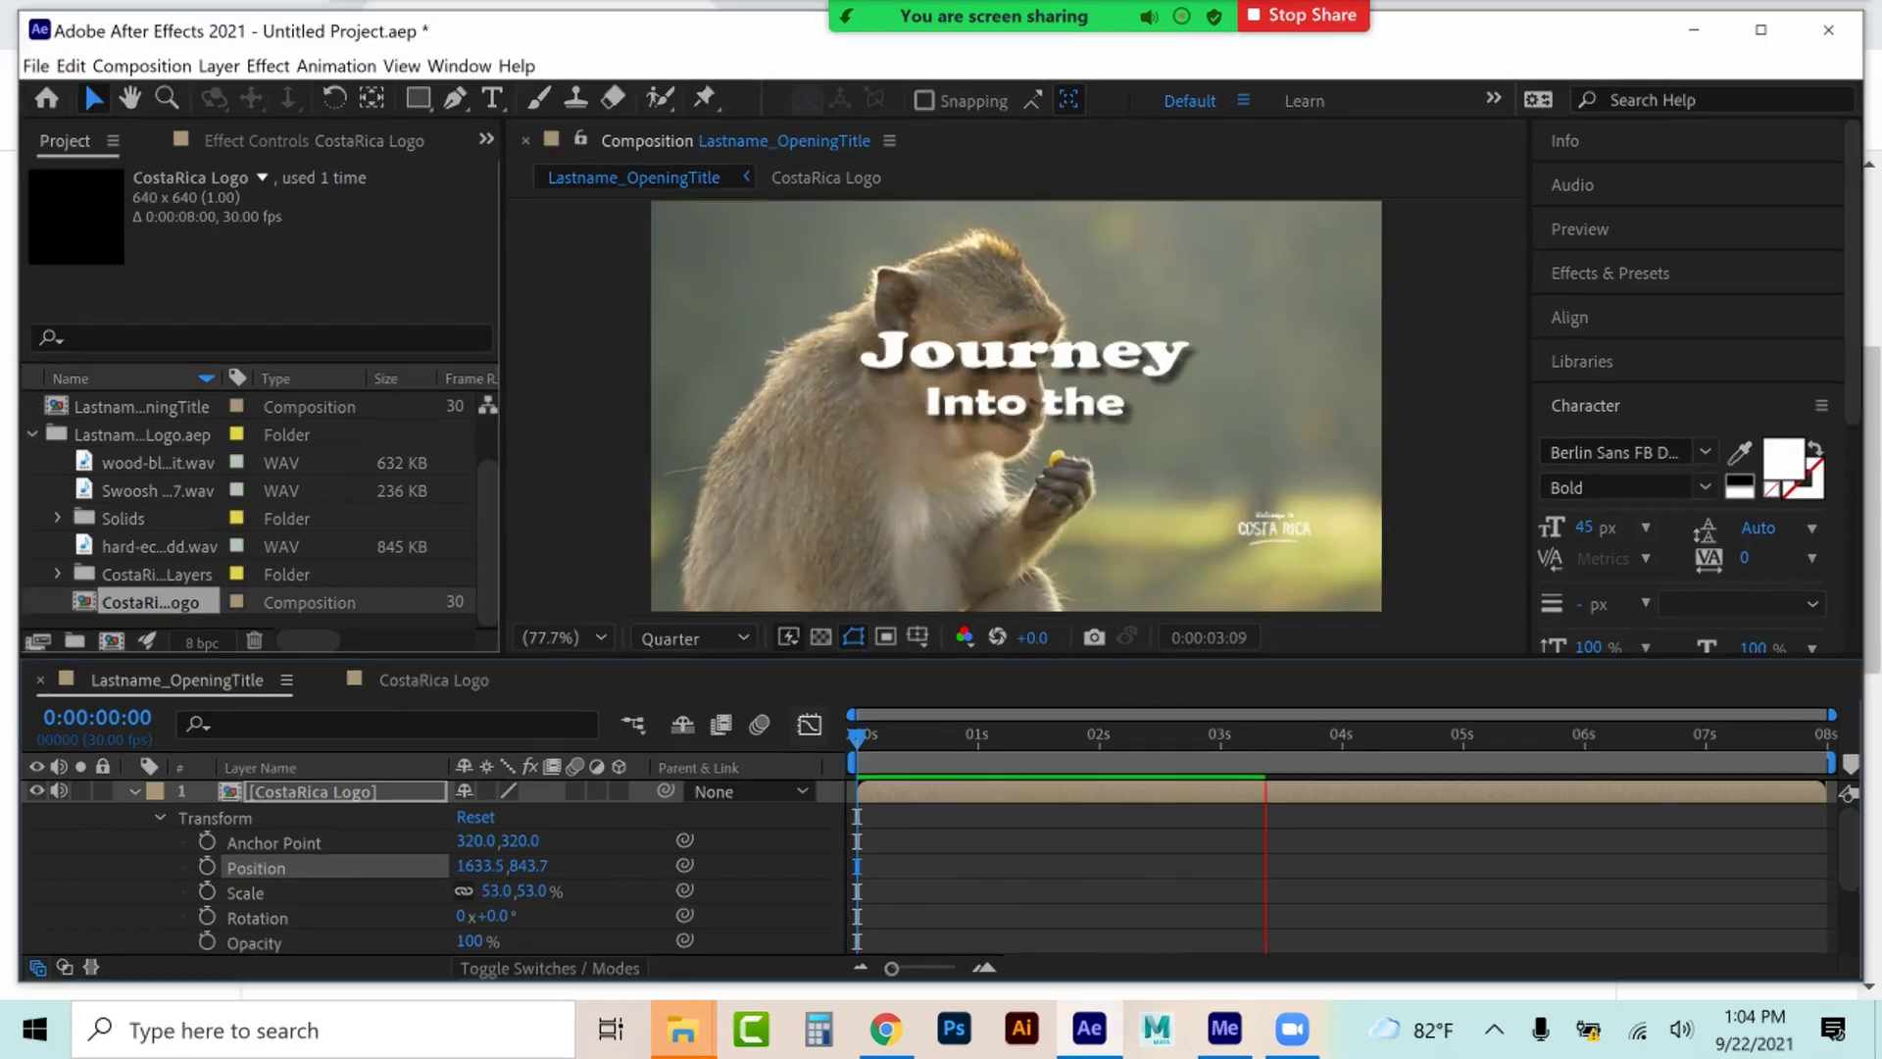
key(space)
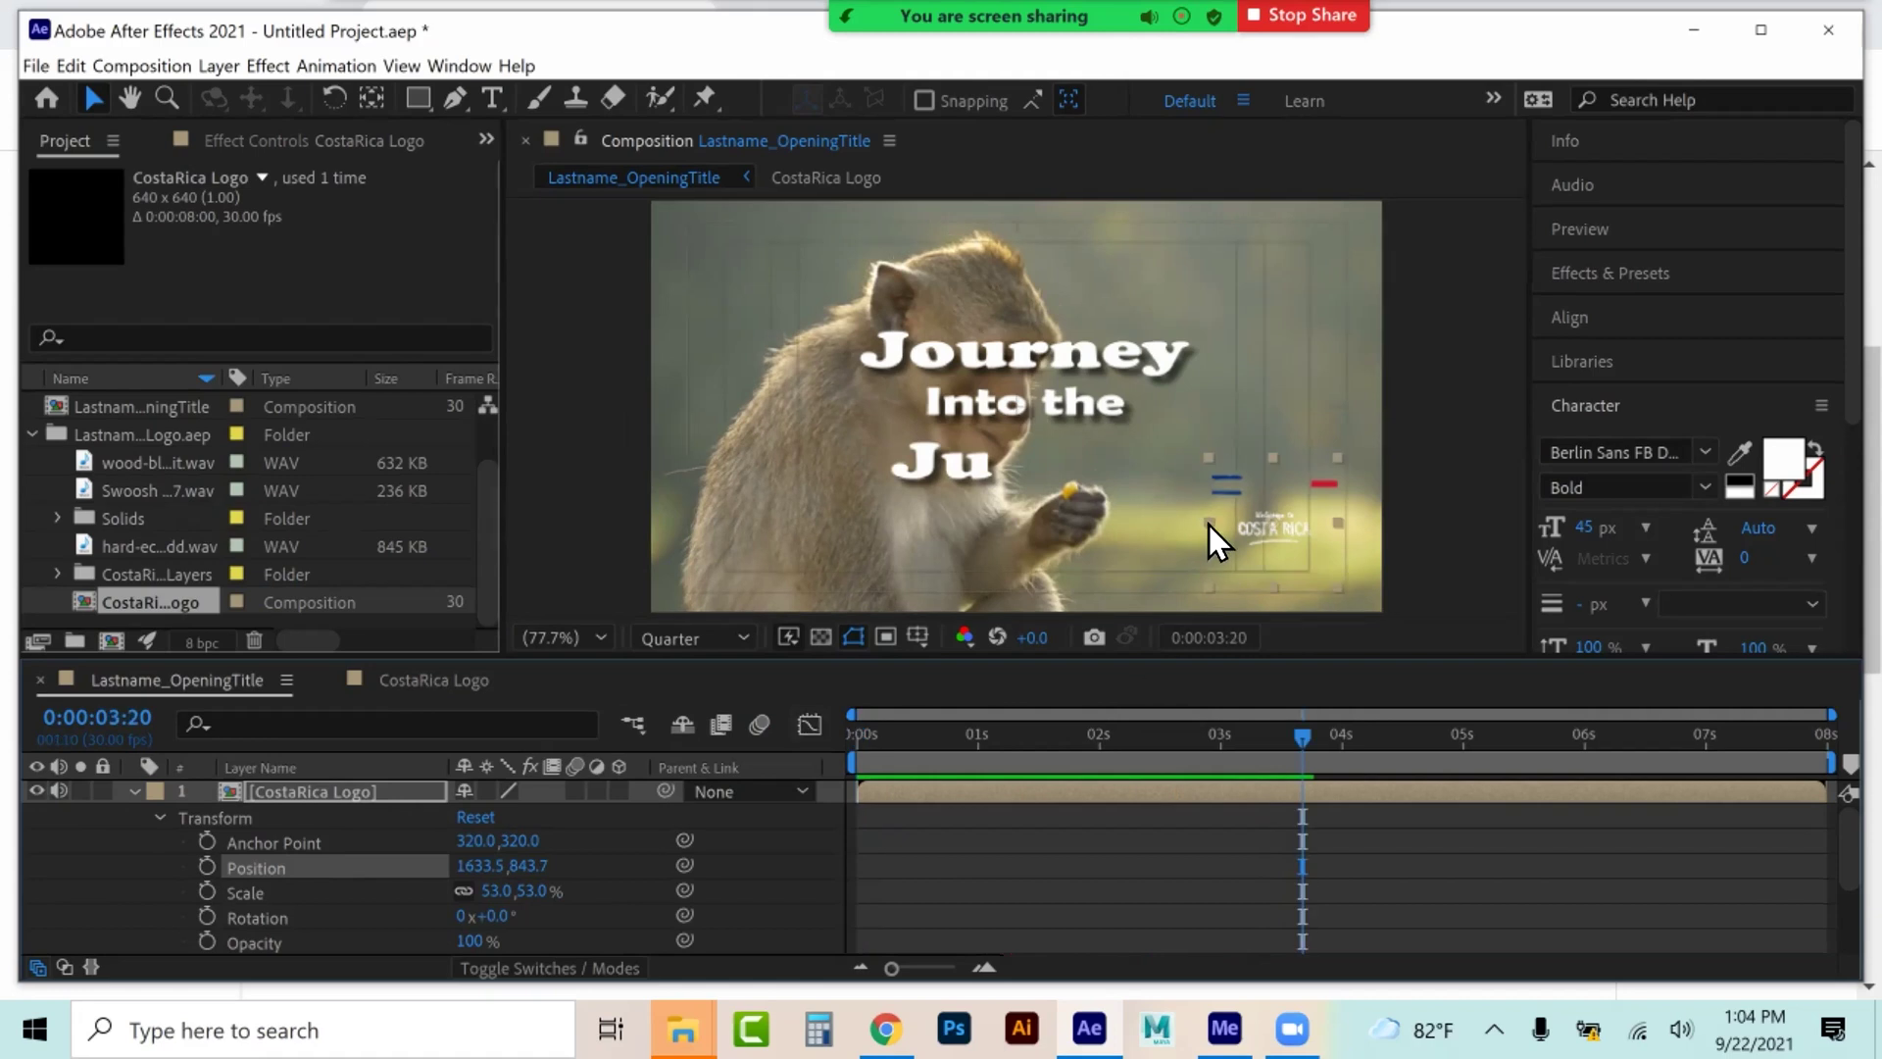
- Mute the CostaRica Logo layer's audio and preview the title again from the start
click(59, 791)
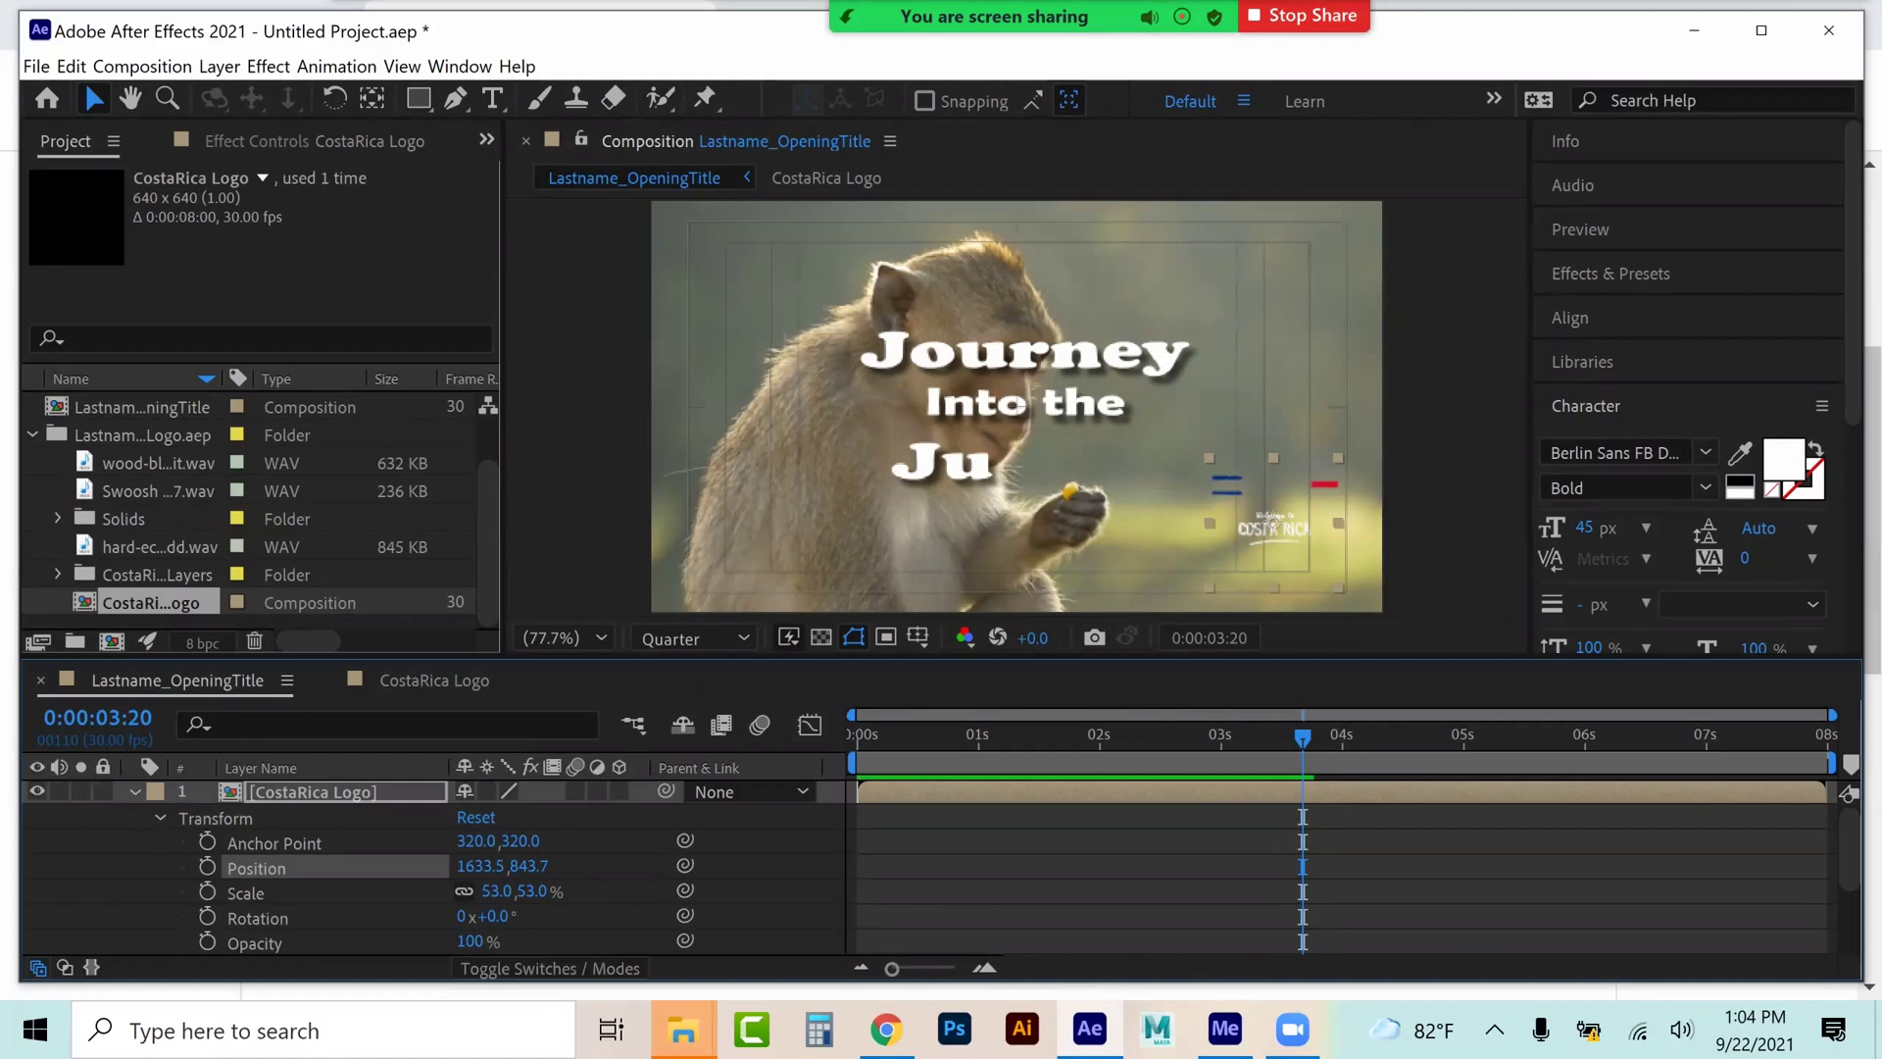
key(Home)
key(space)
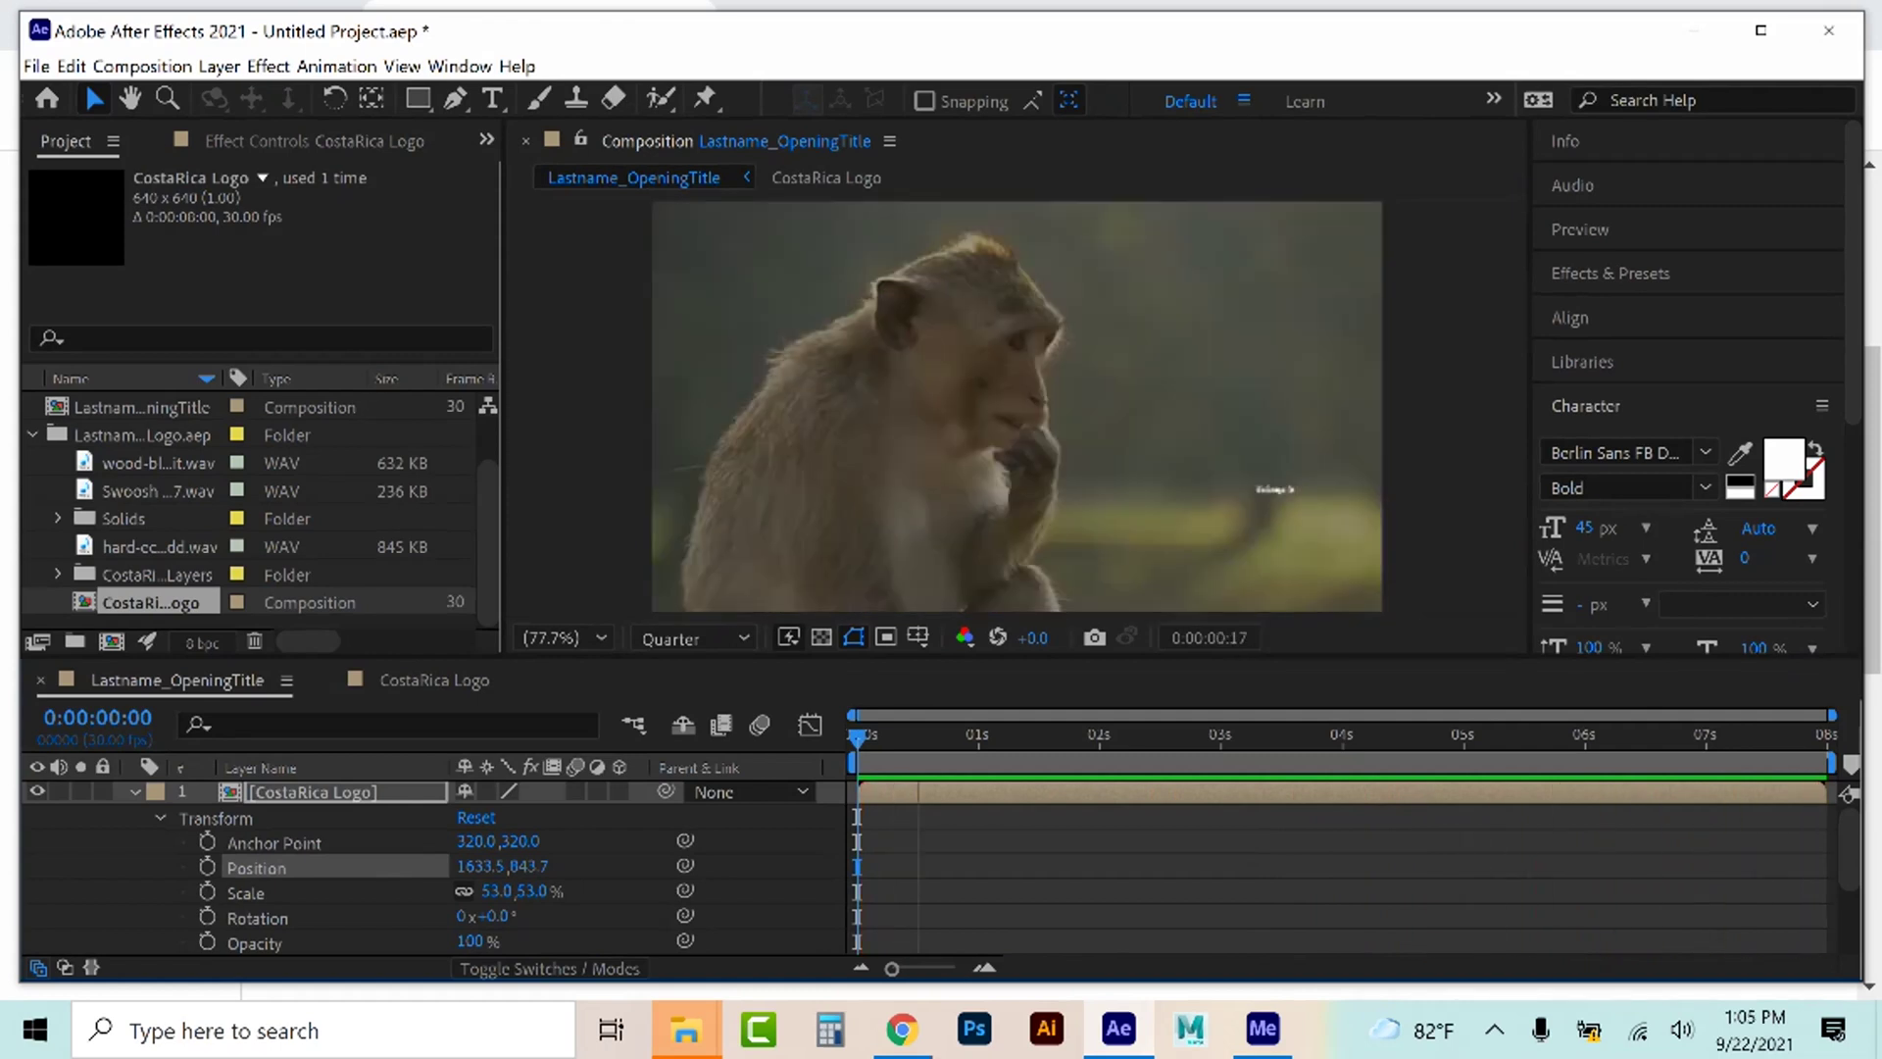
- Save the project as Lastname_OpeningTitle in Project Folder and fit the composition to the viewer
scroll(533, 294, up, 3)
click(70, 66)
mouse_move(35, 66)
mouse_move(68, 312)
click(584, 315)
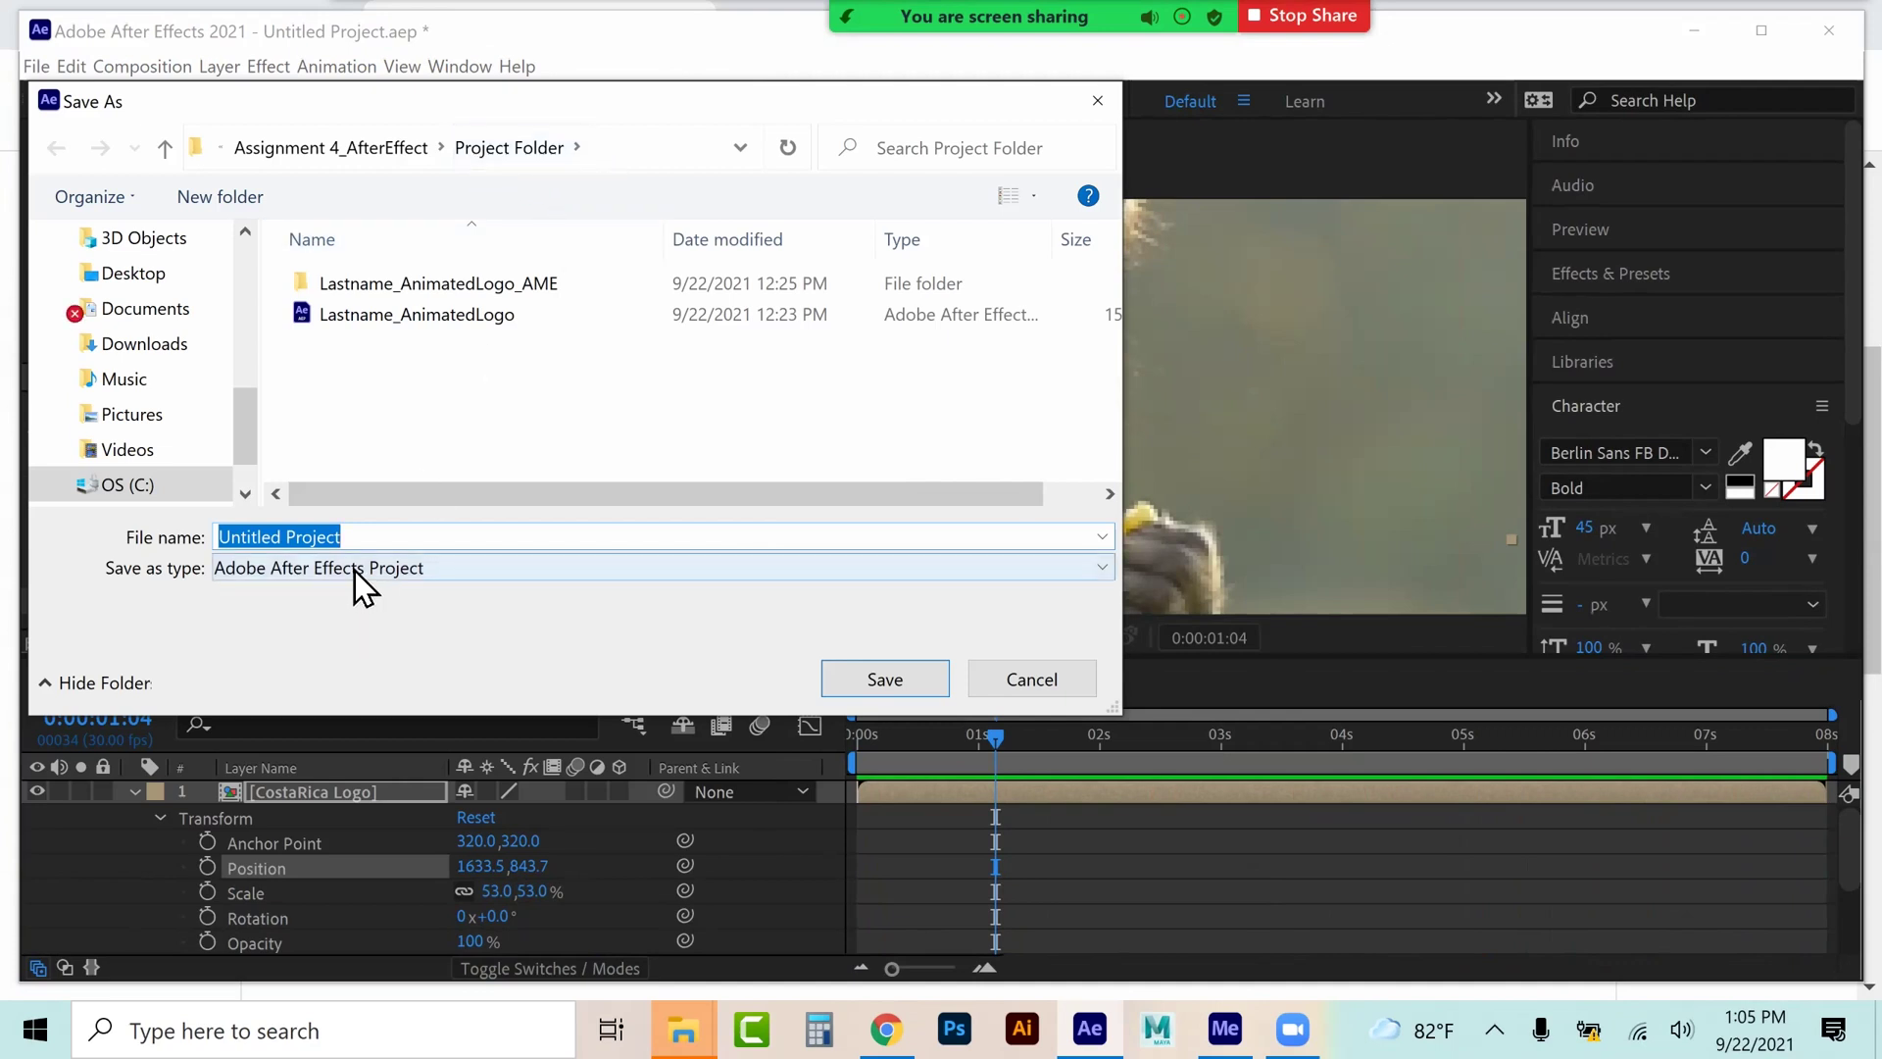
text(Lastname_OpeningTitle)
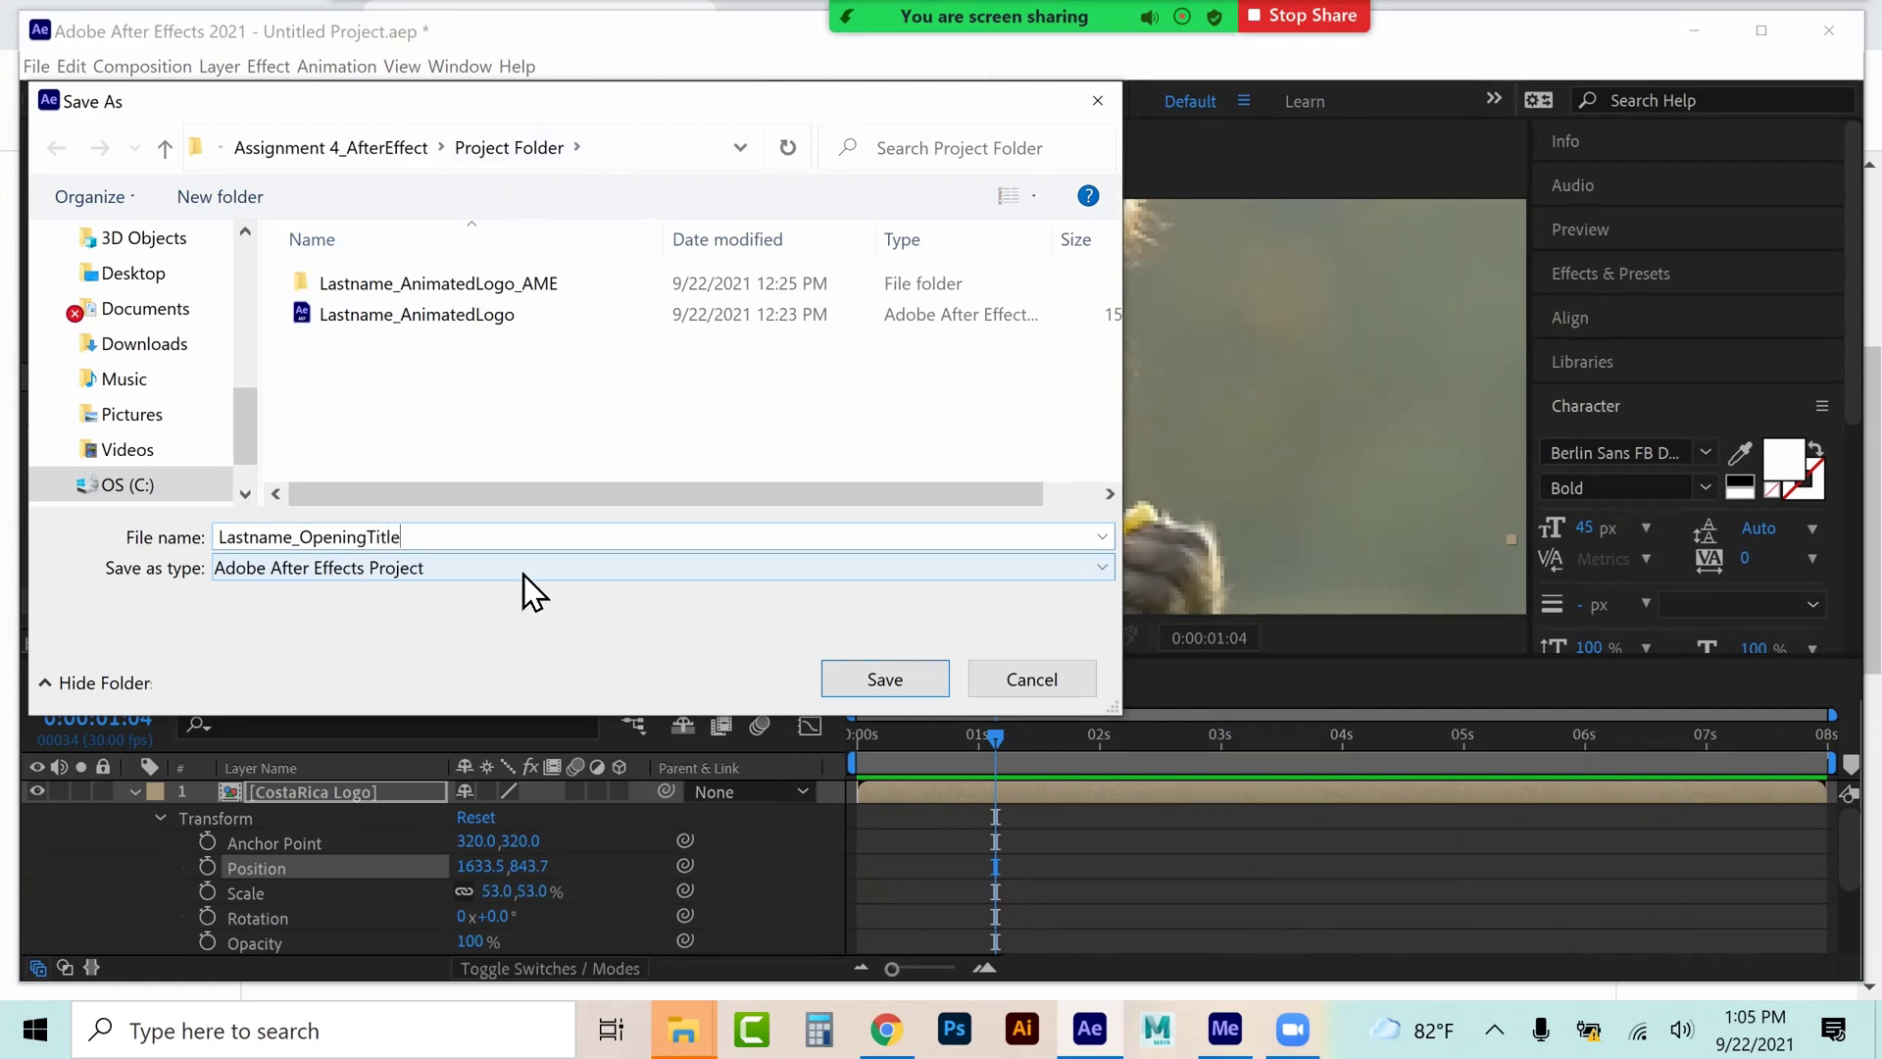
click(909, 676)
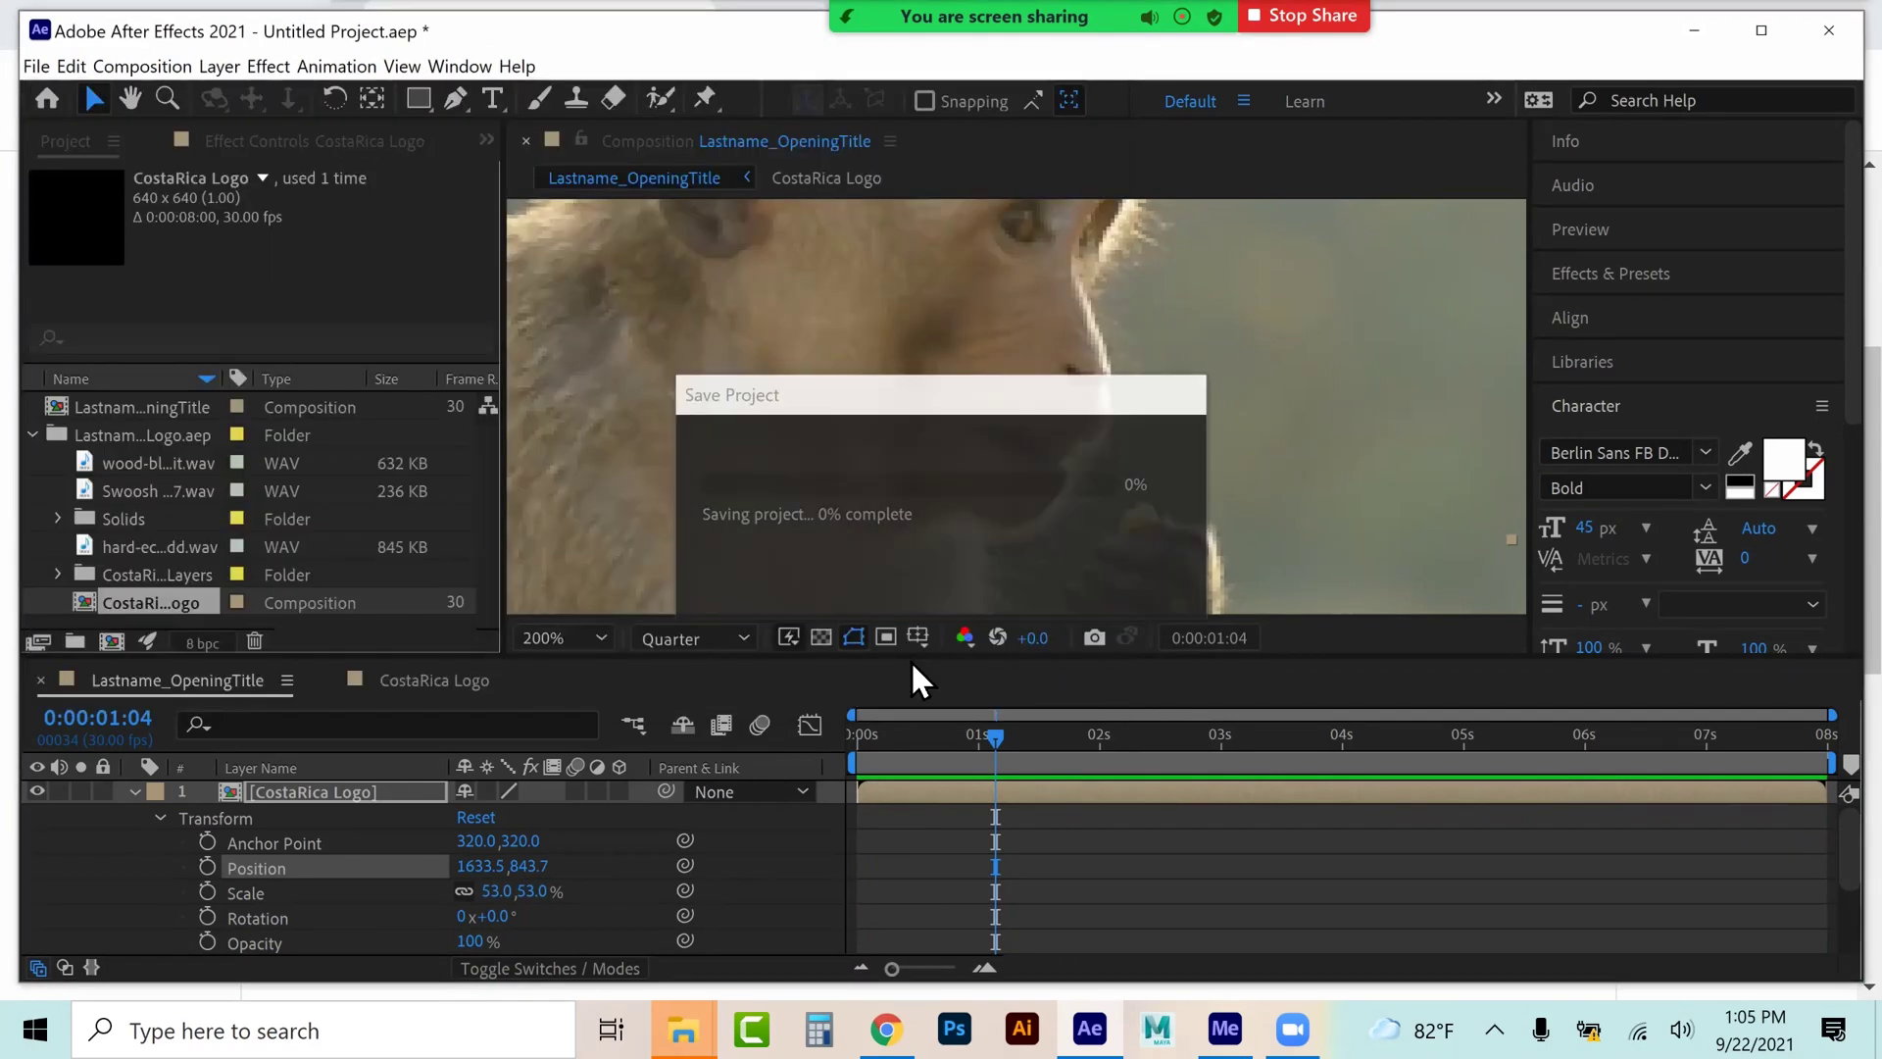
click(608, 635)
click(606, 136)
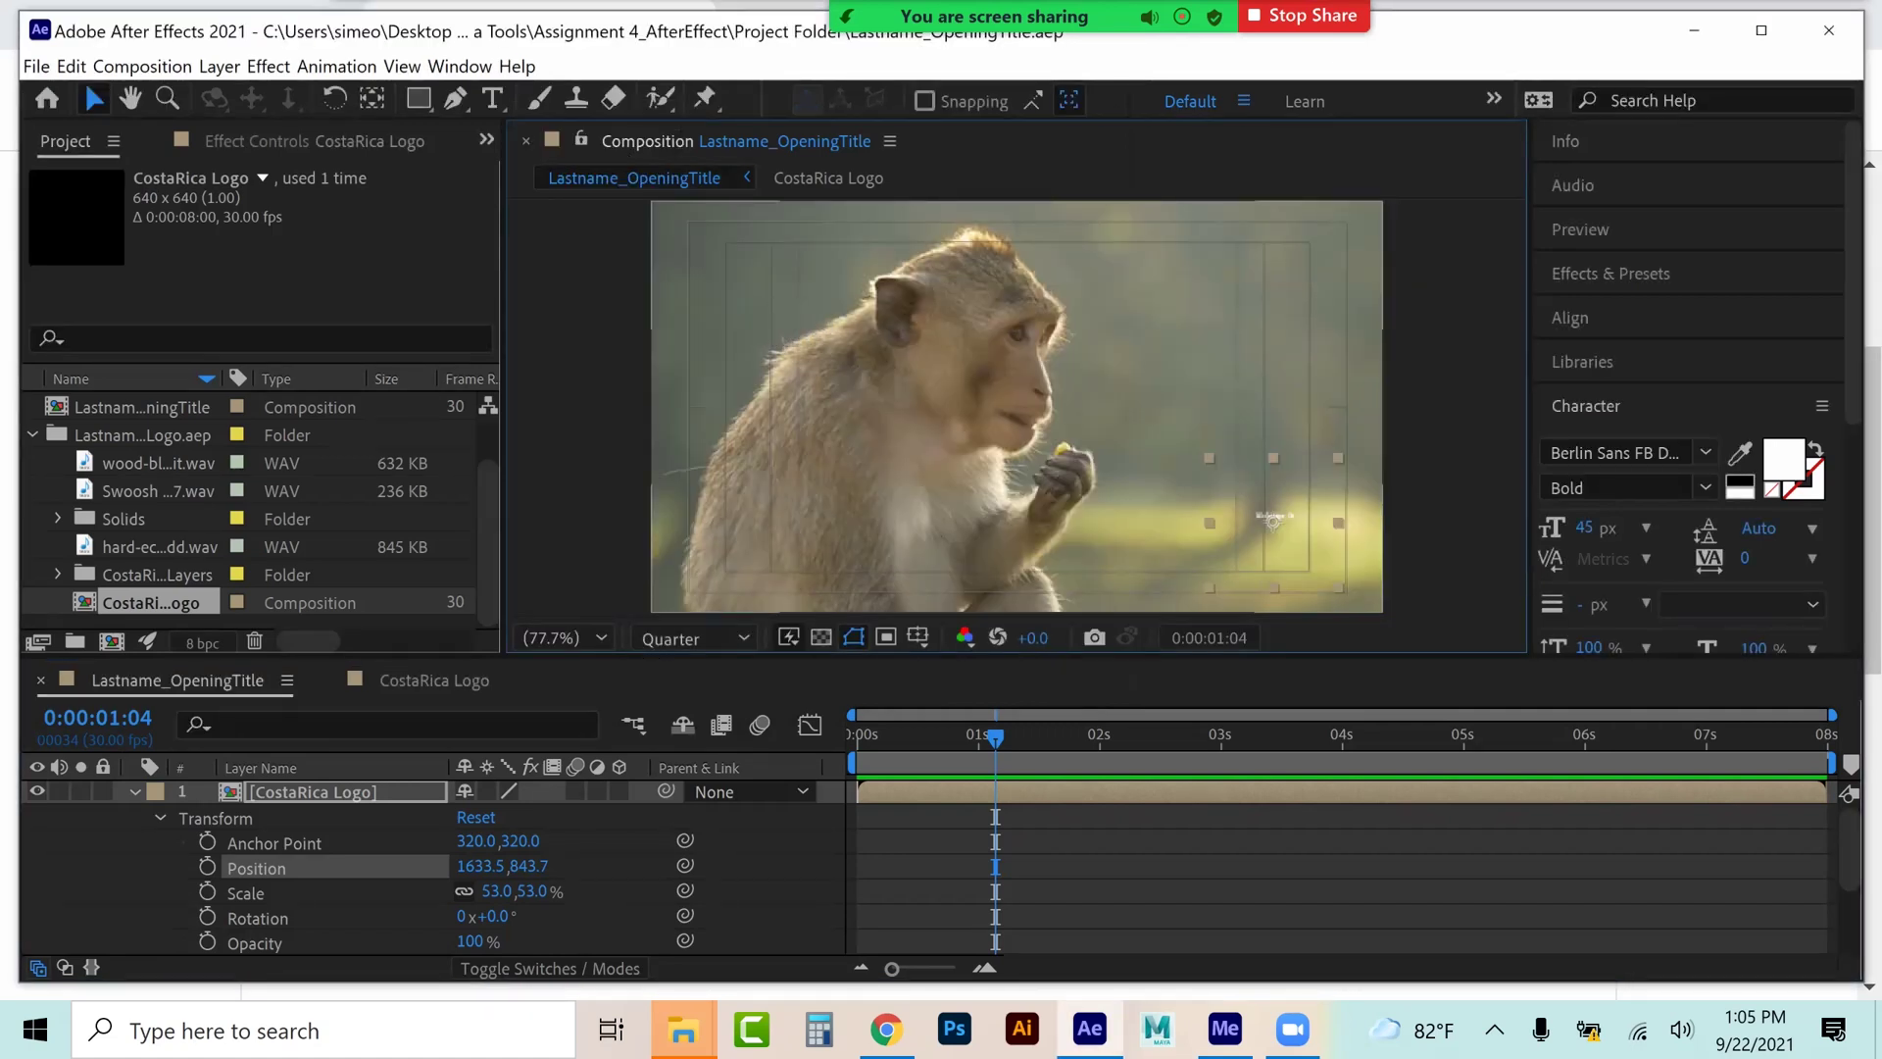
- Switch to Chrome to review the opening title's output requirements in the Assignment 4 instructions, and return to After Effects
click(886, 1029)
click(896, 655)
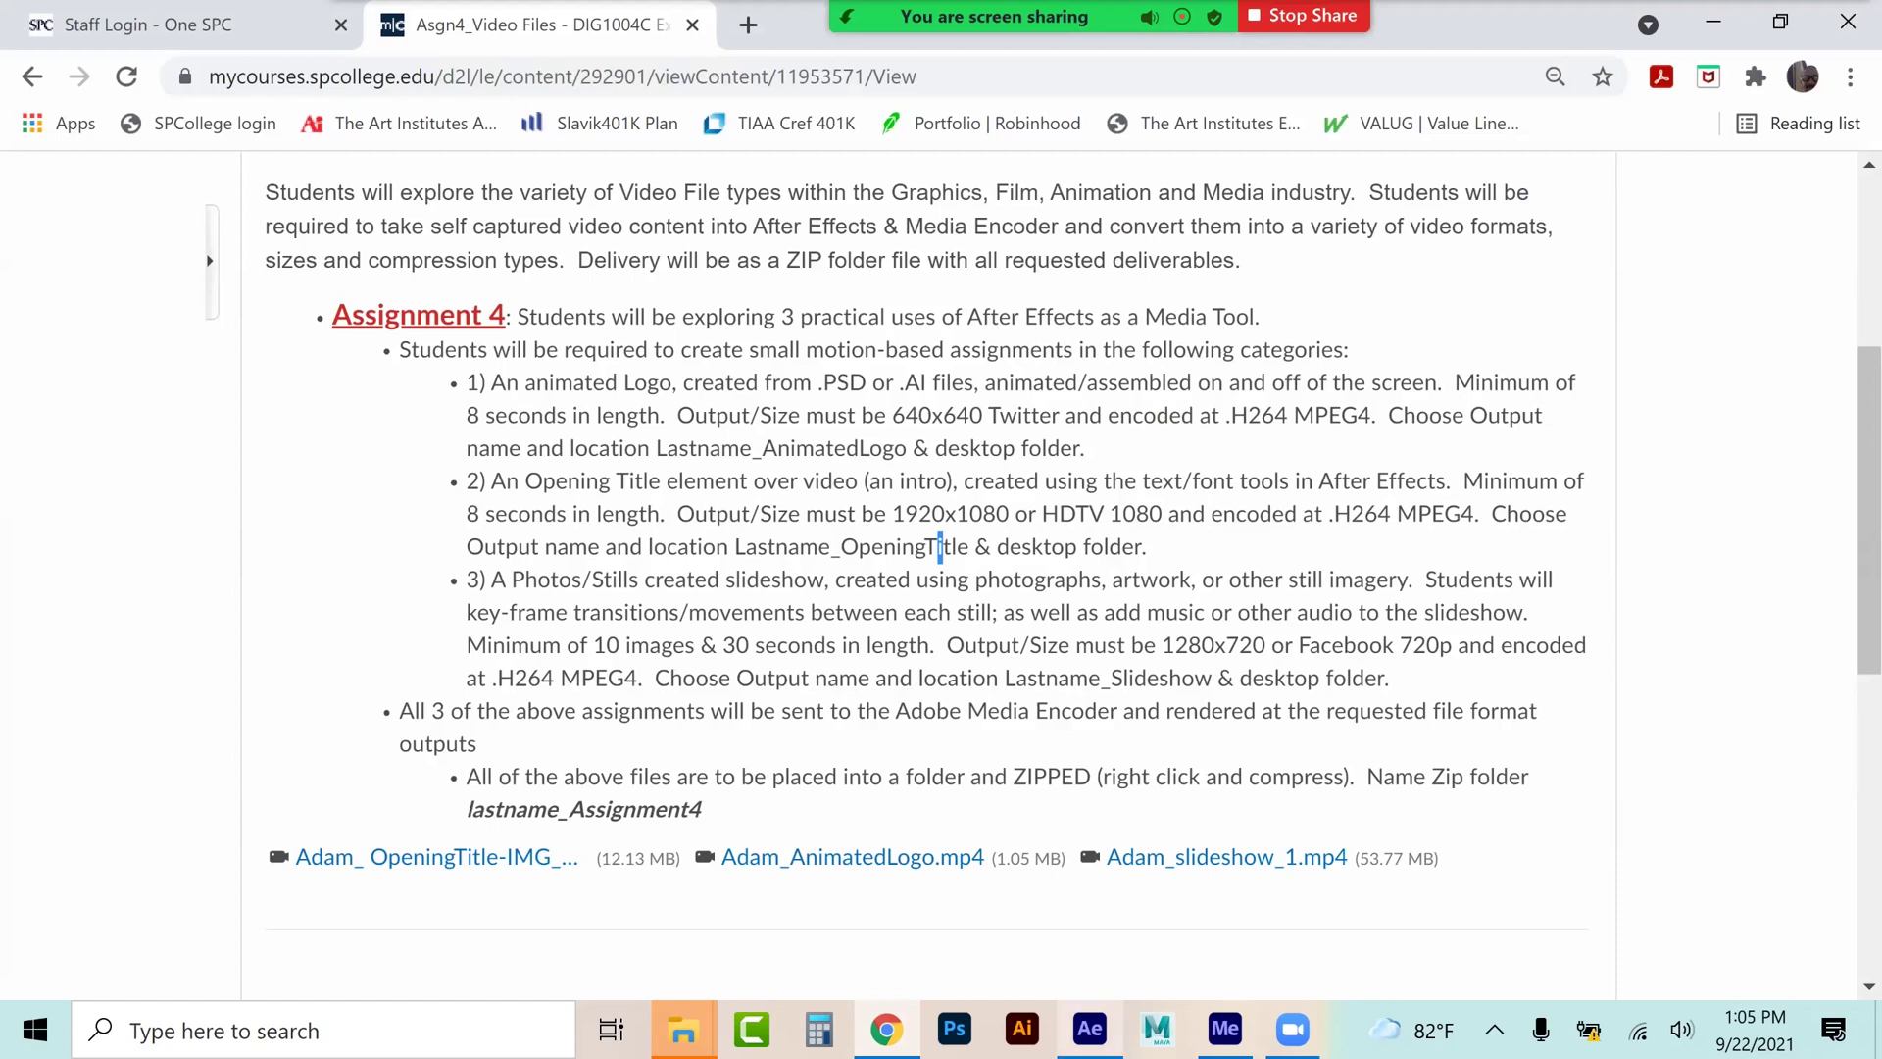
click(1089, 1028)
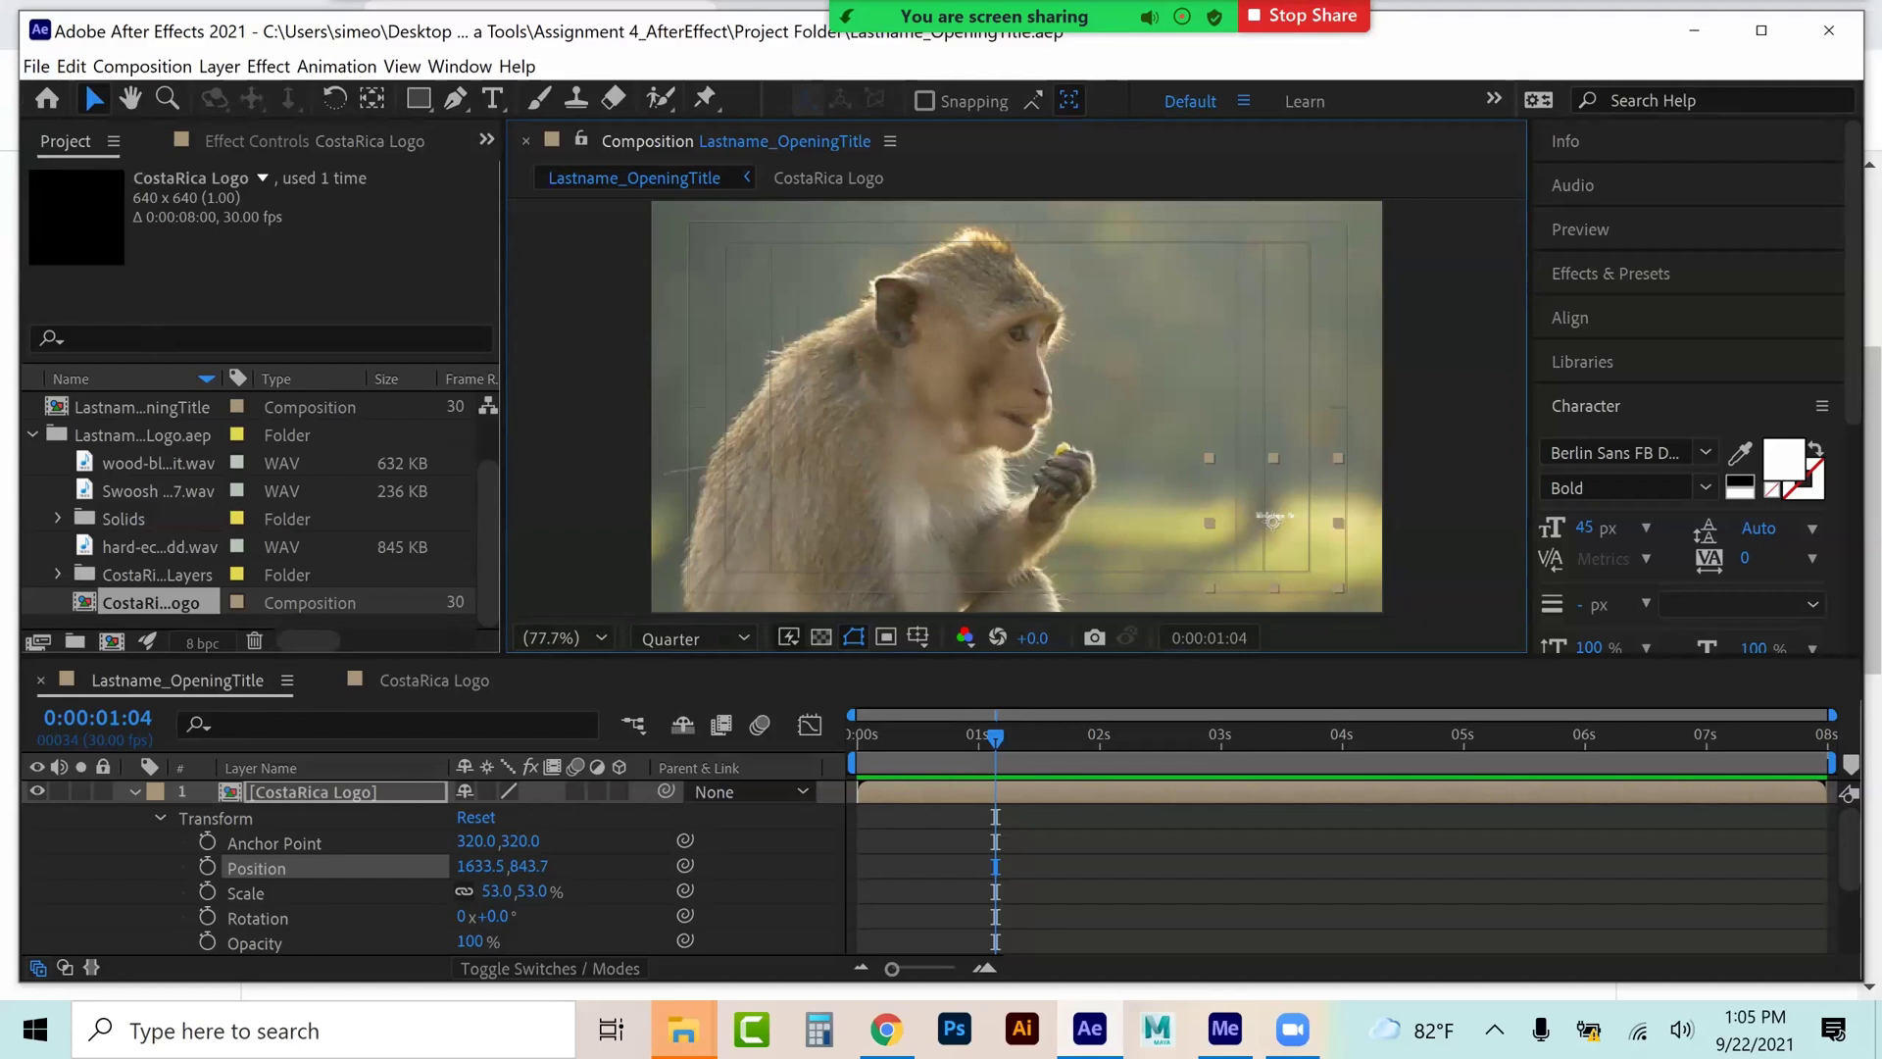
- Collapse and deselect the CostaRica Logo layer, look into its composition, and return to the Lastname_OpeningTitle timeline
click(312, 792)
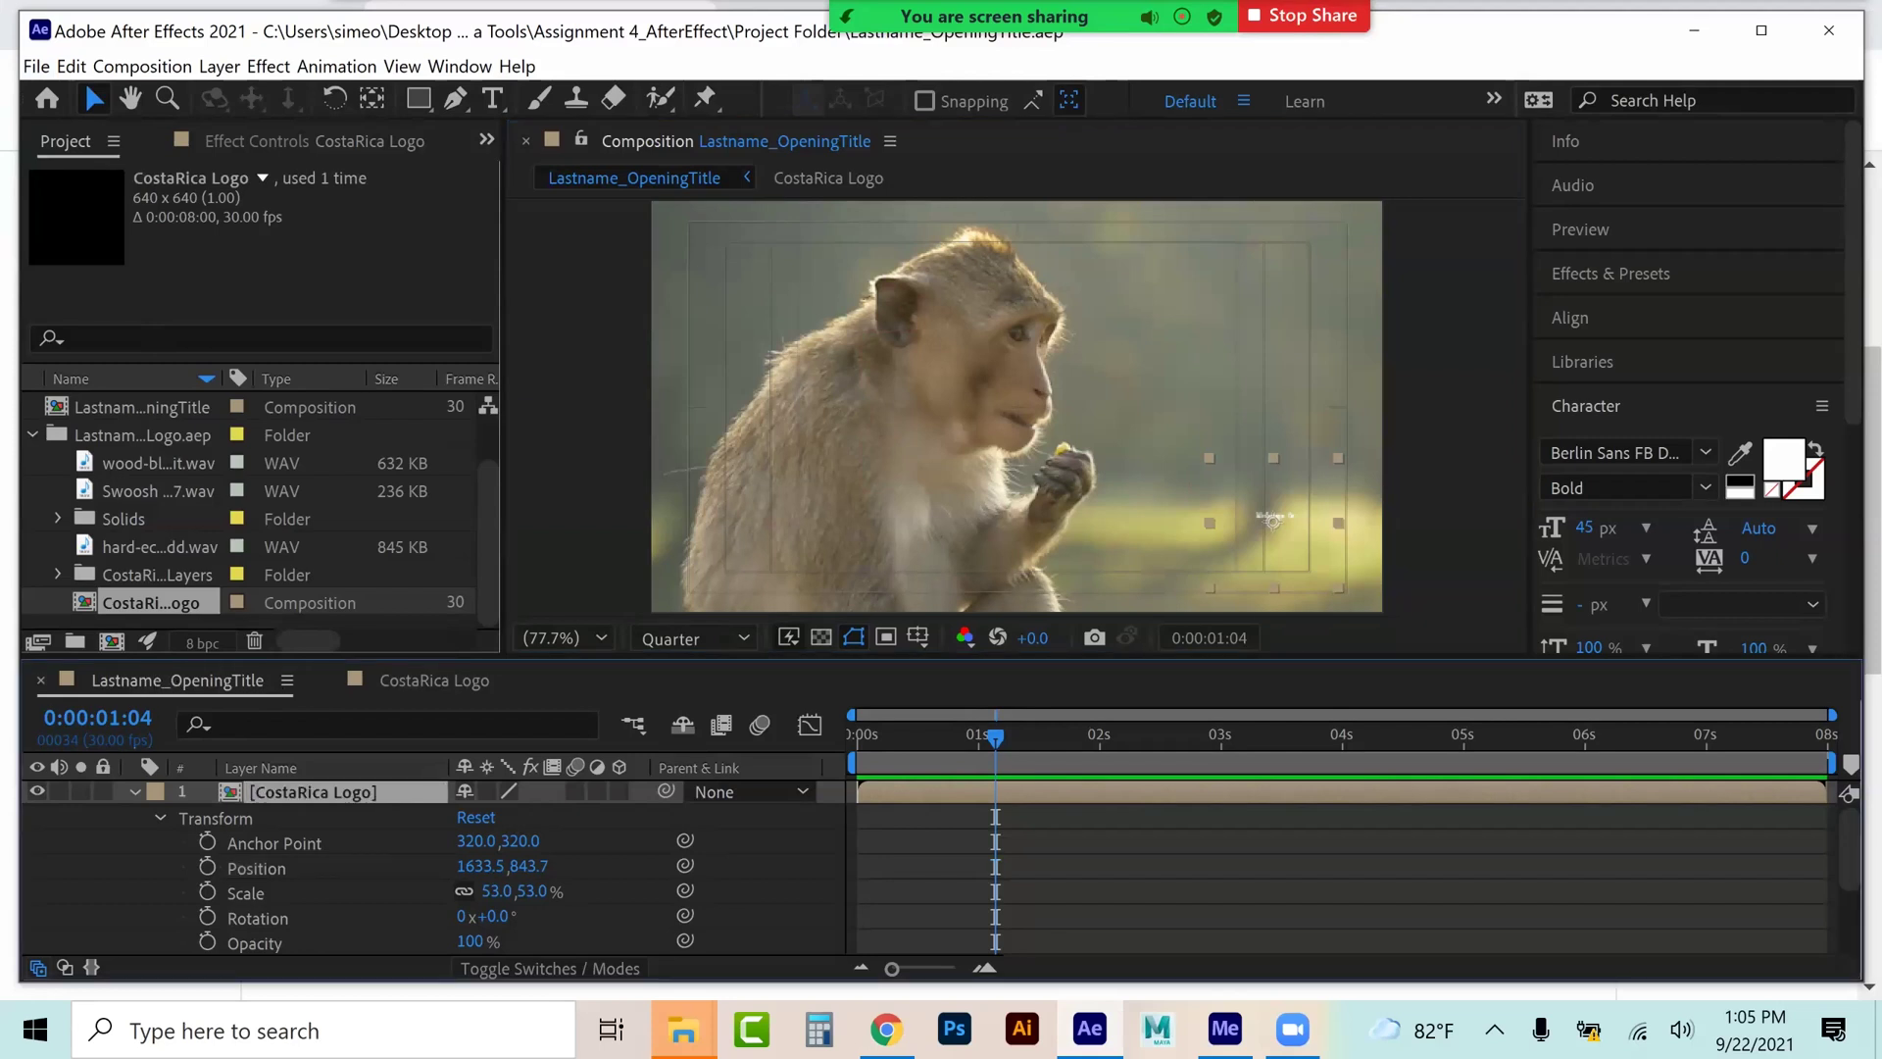
click(135, 792)
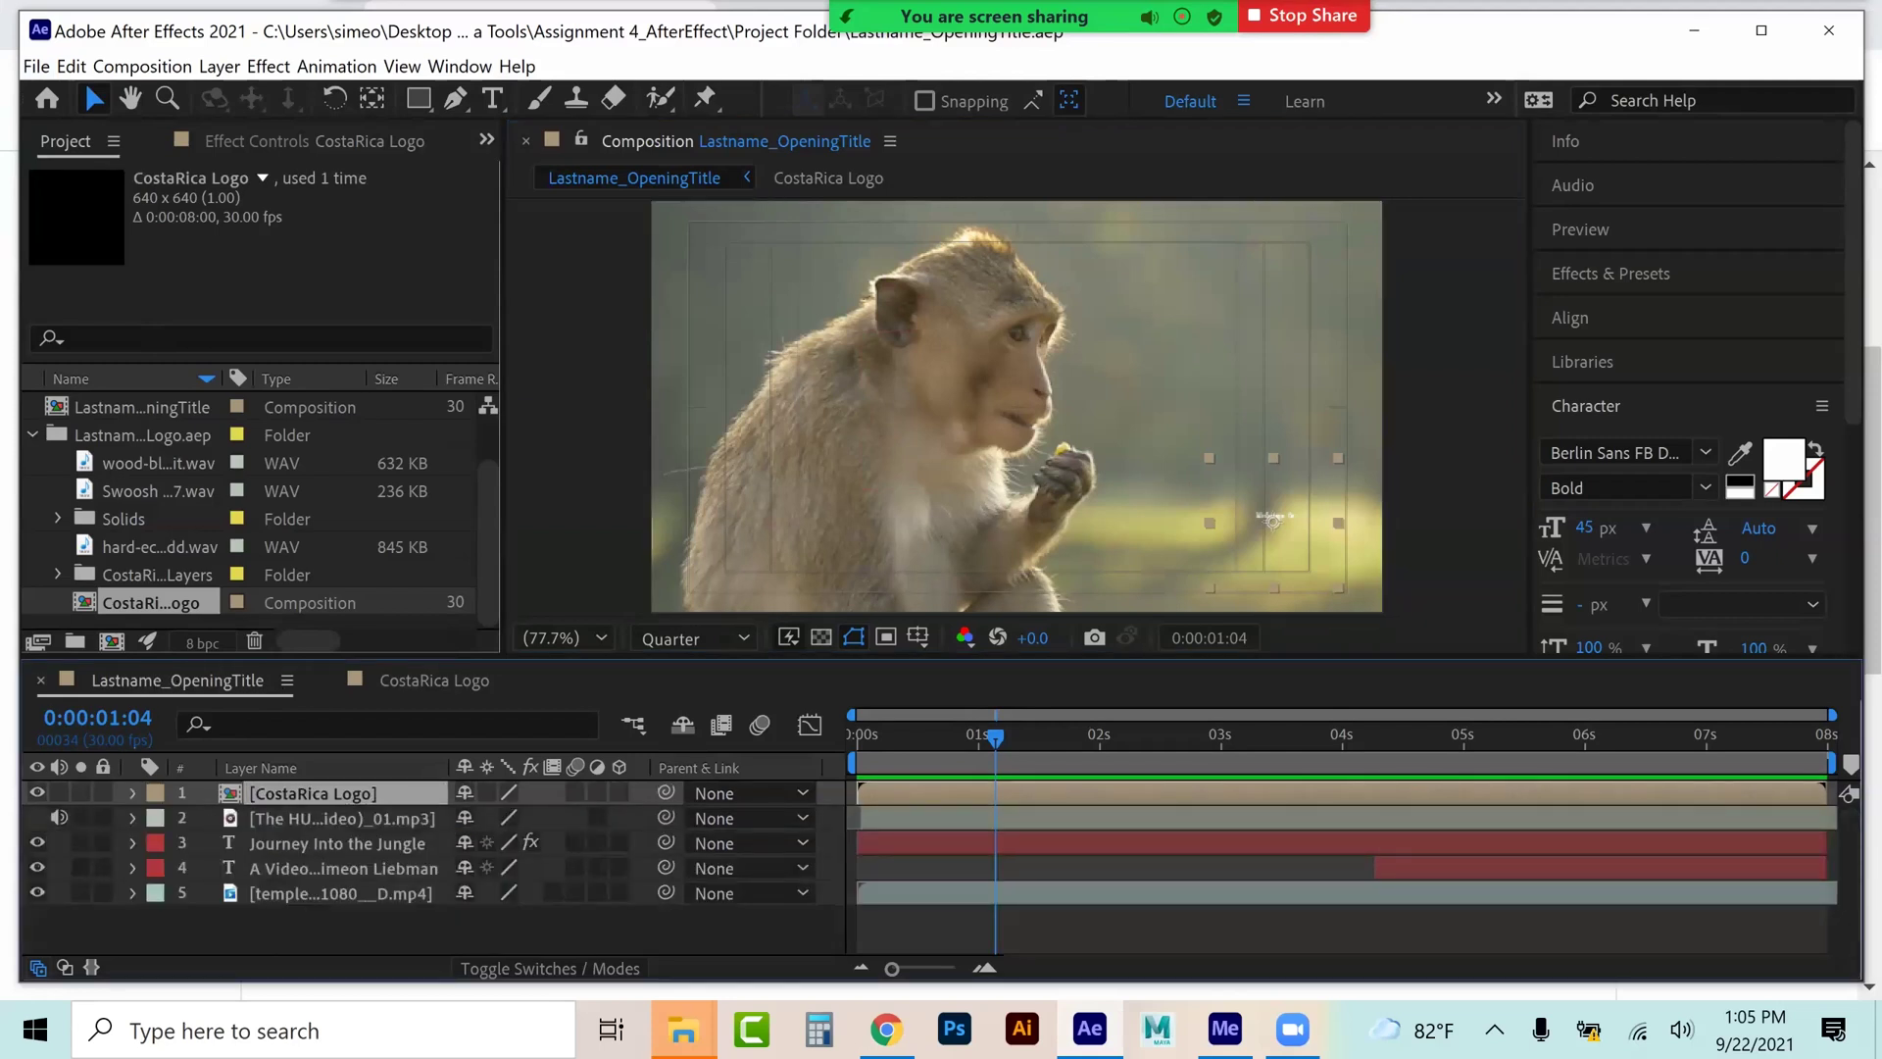
key(F2)
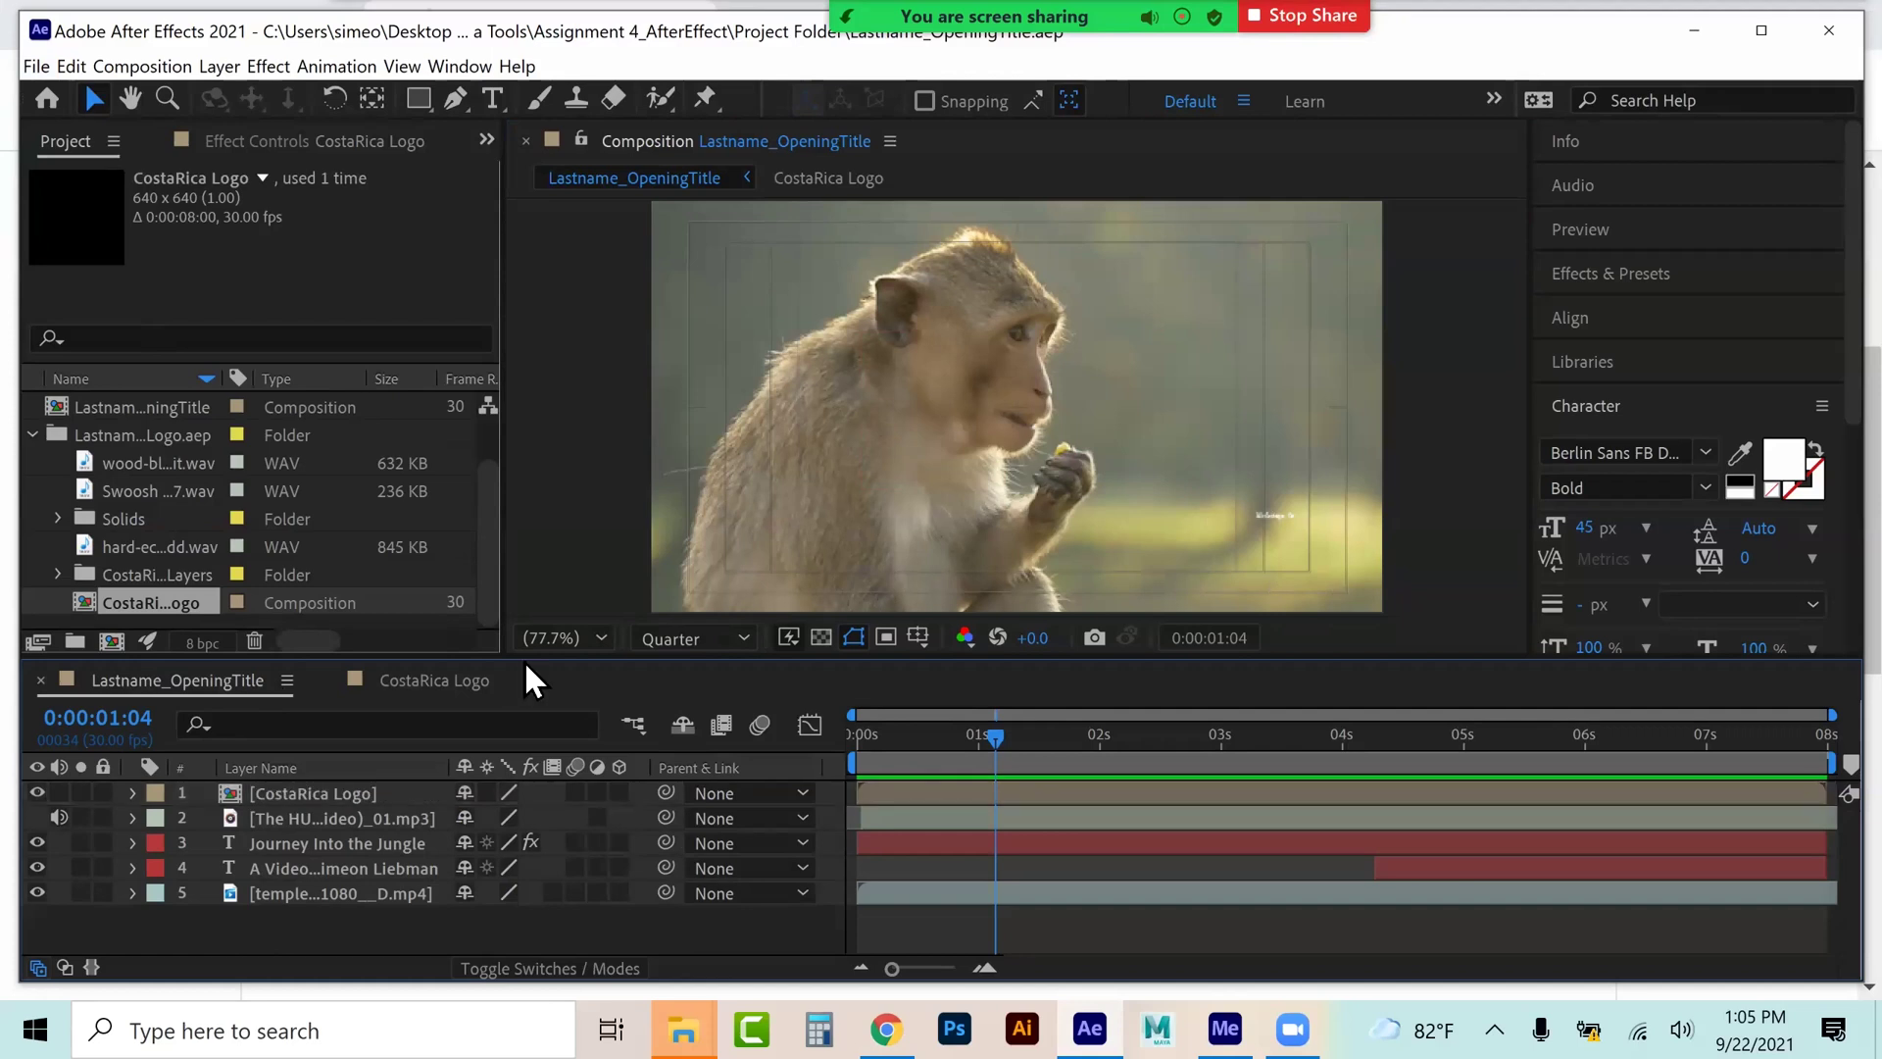
click(431, 676)
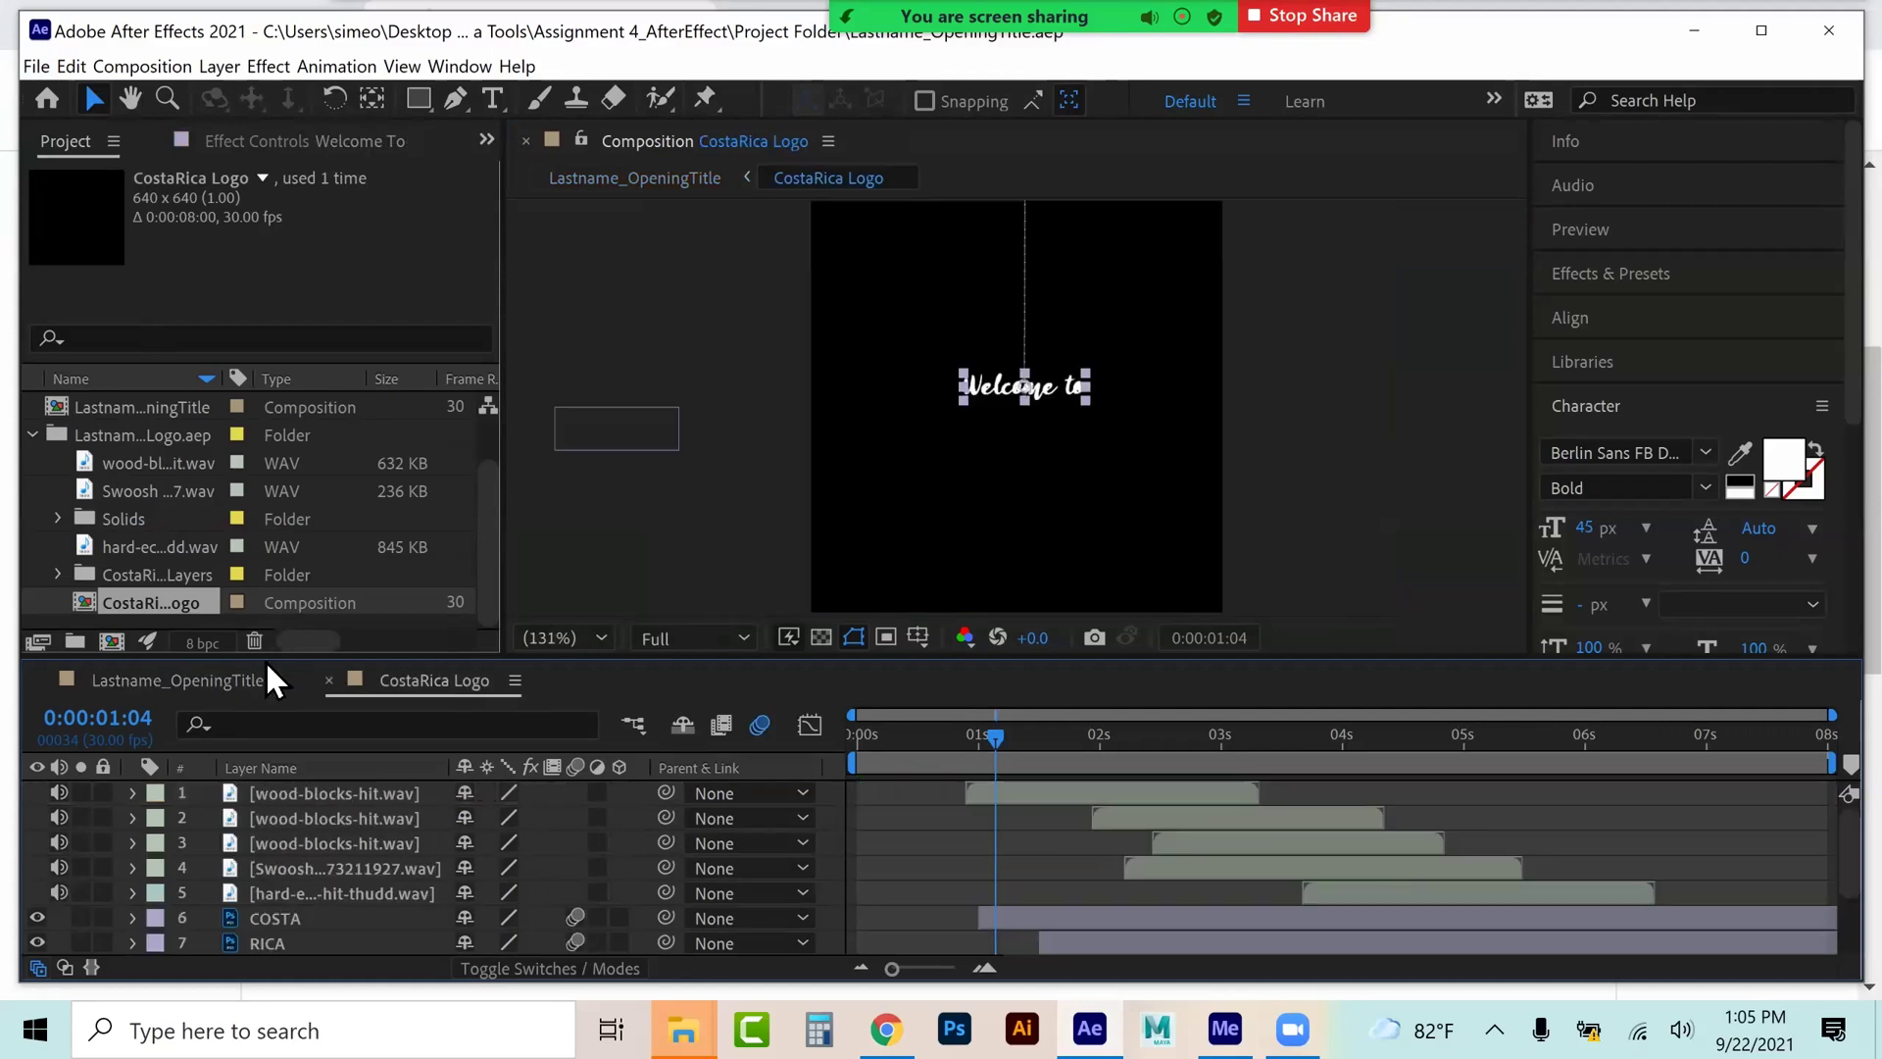
click(181, 678)
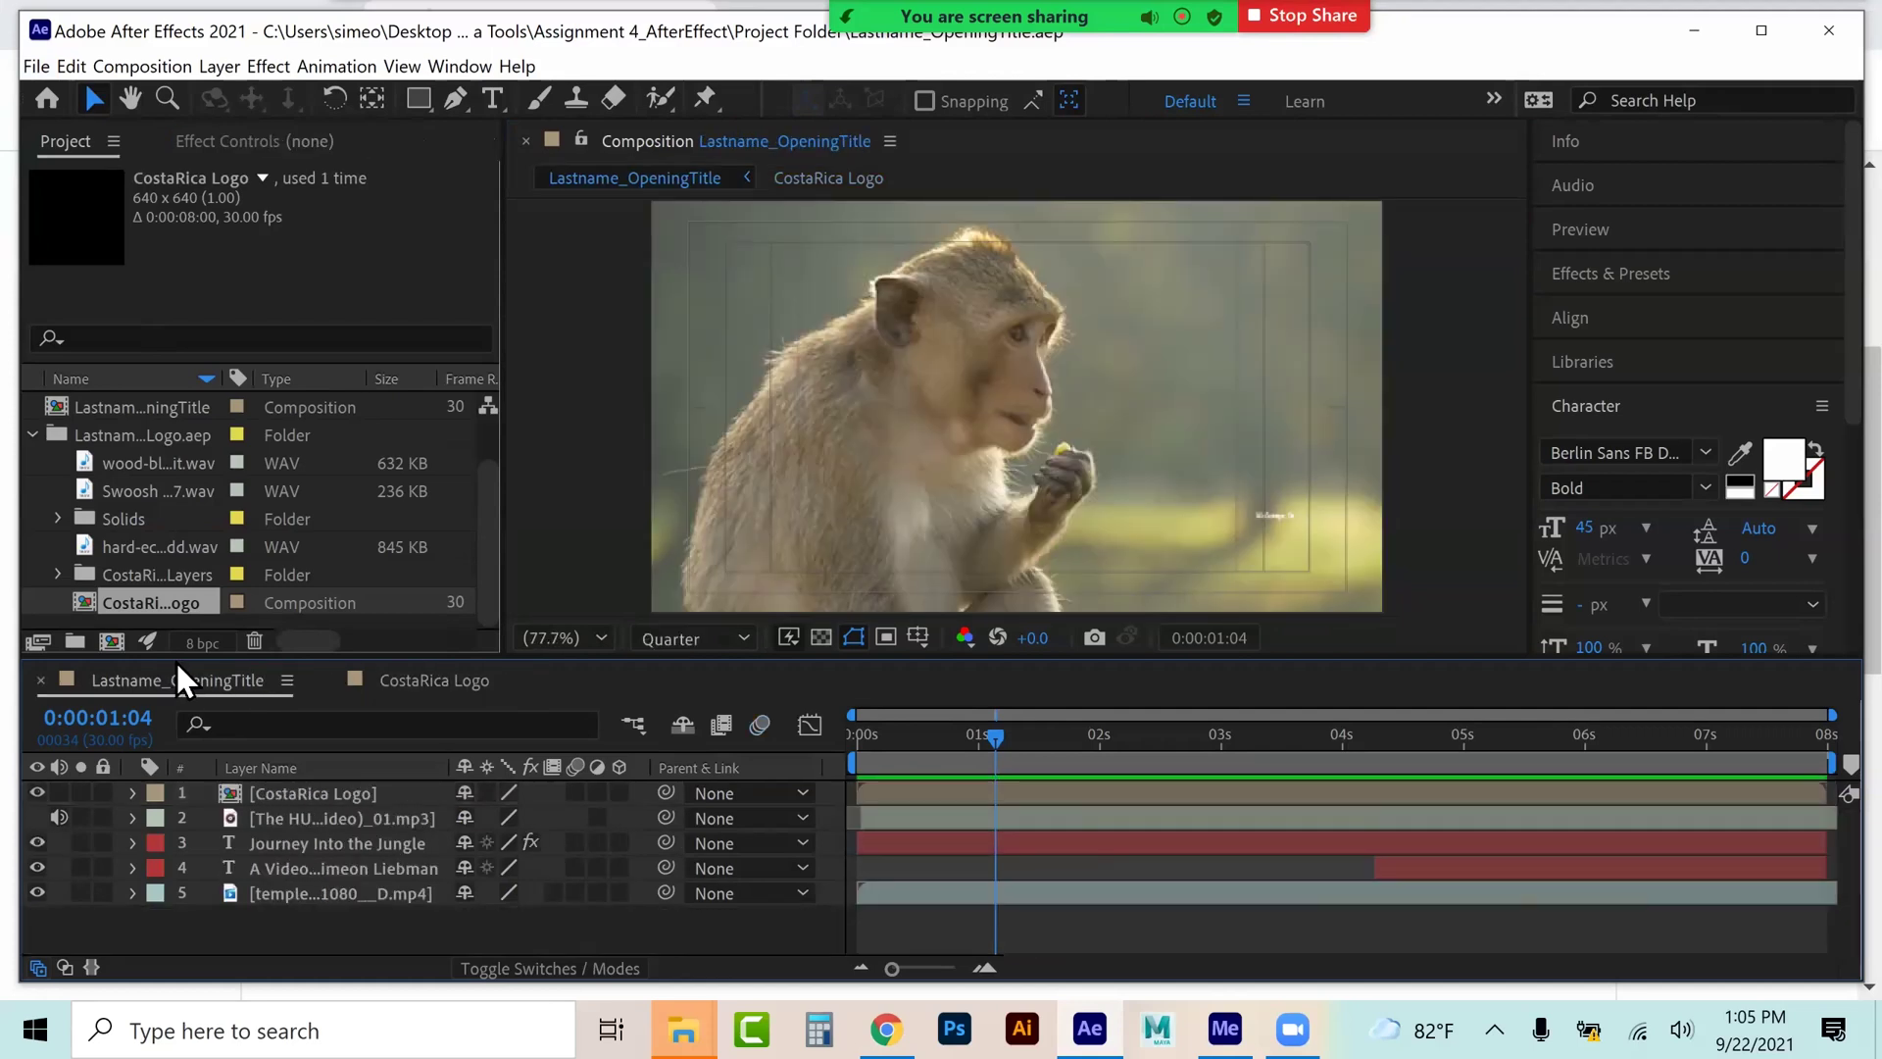
- Send the Lastname_OpeningTitle composition to the Adobe Media Encoder queue and switch to Media Encoder
click(35, 65)
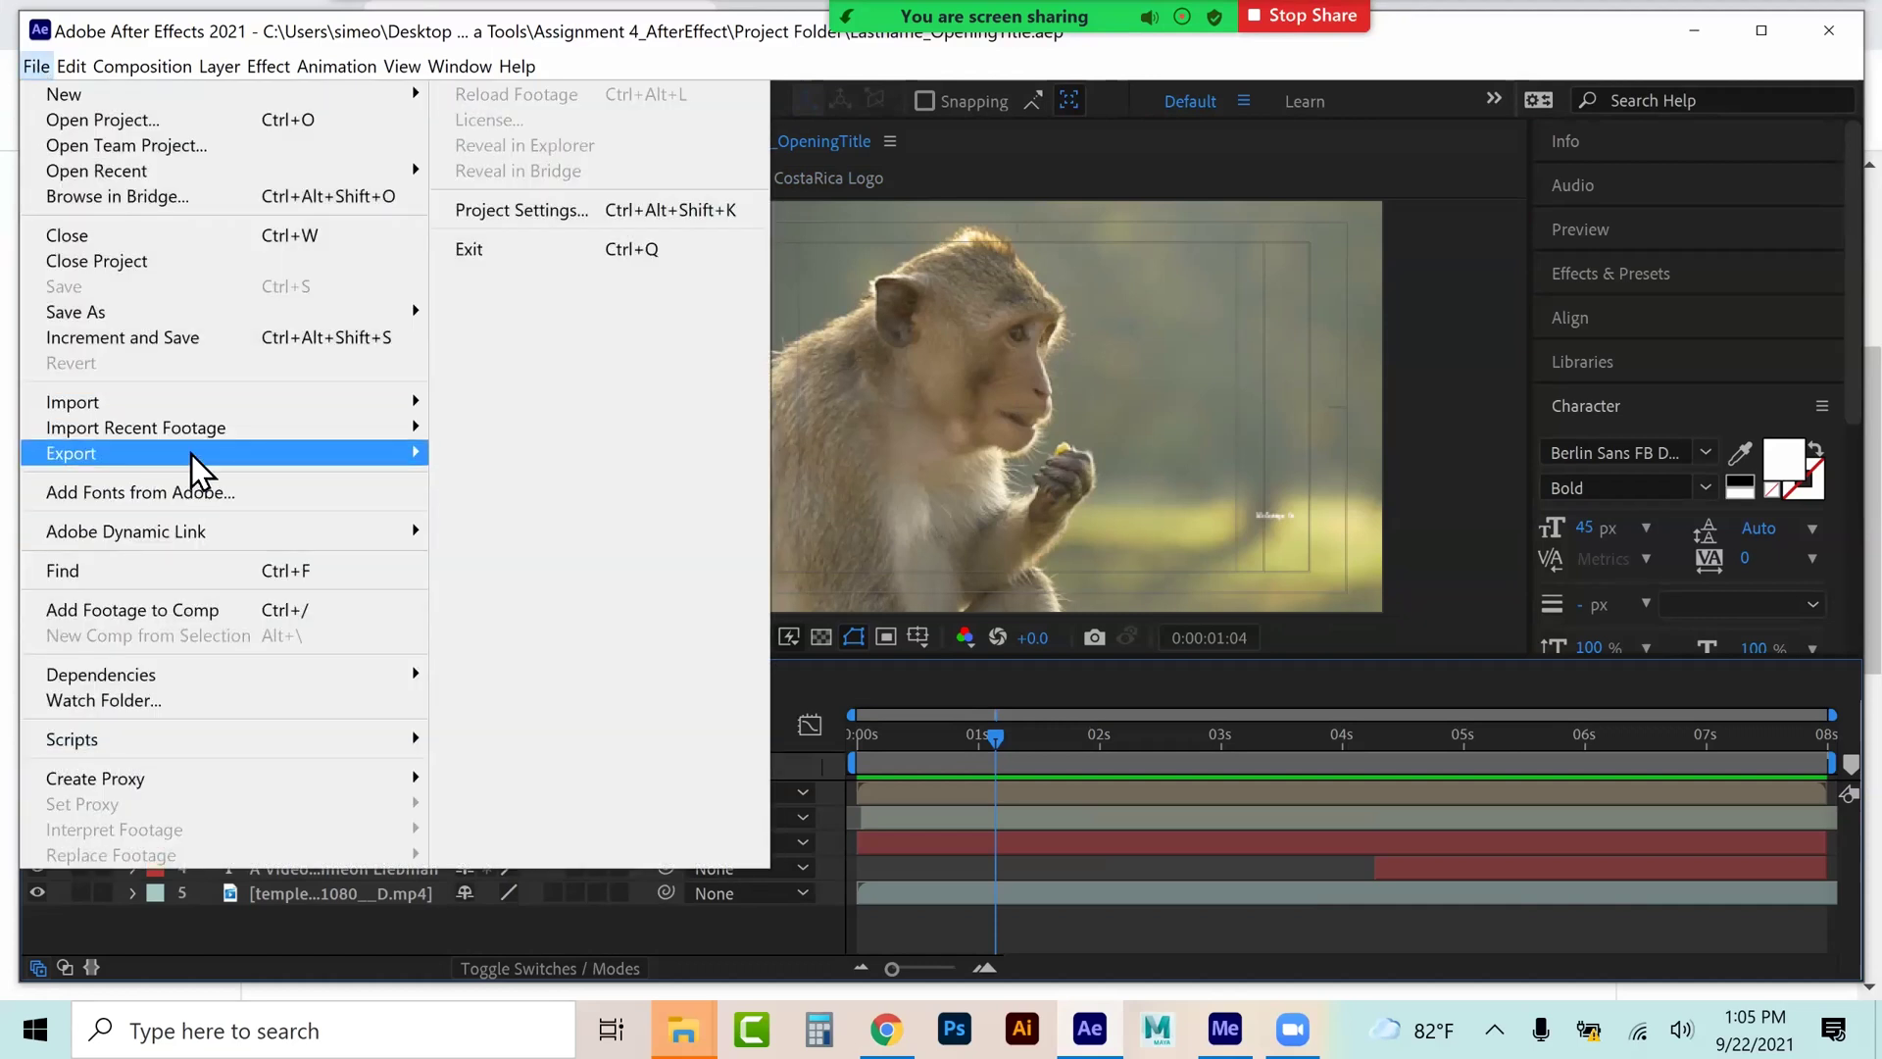
mouse_move(278, 453)
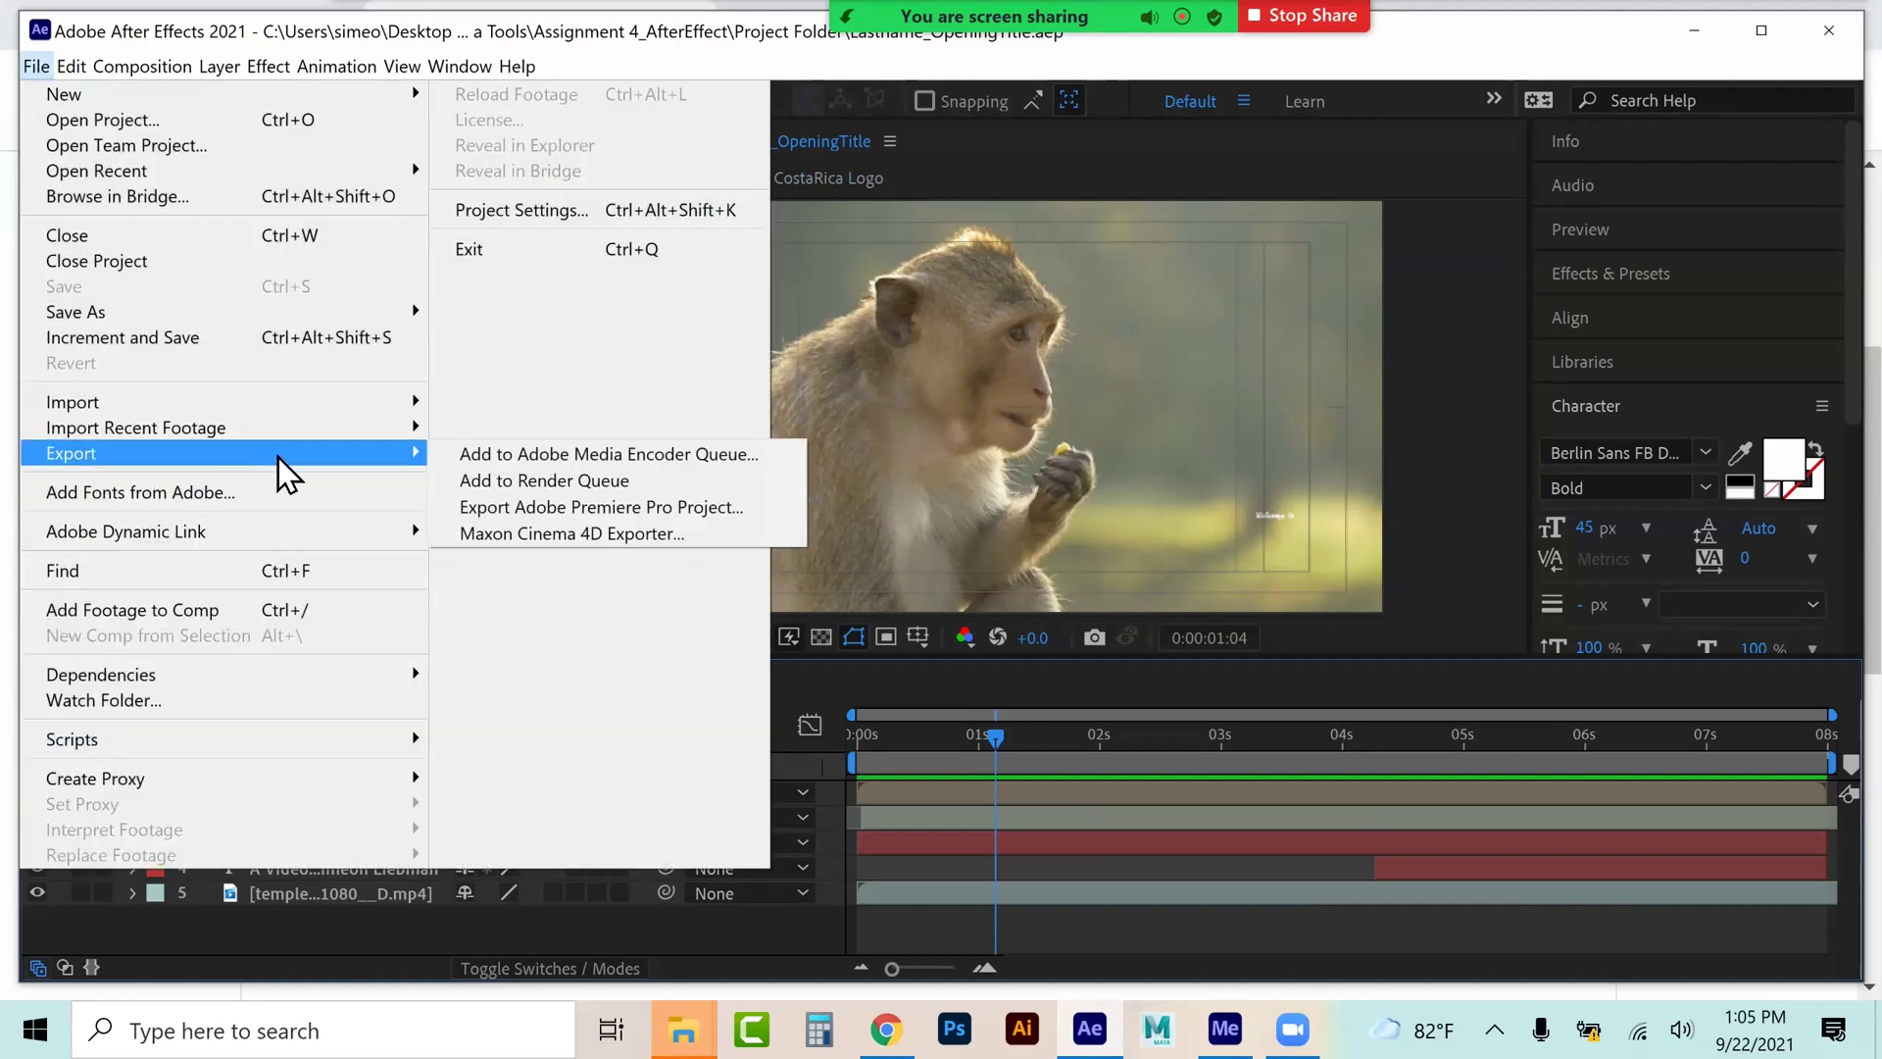
click(733, 458)
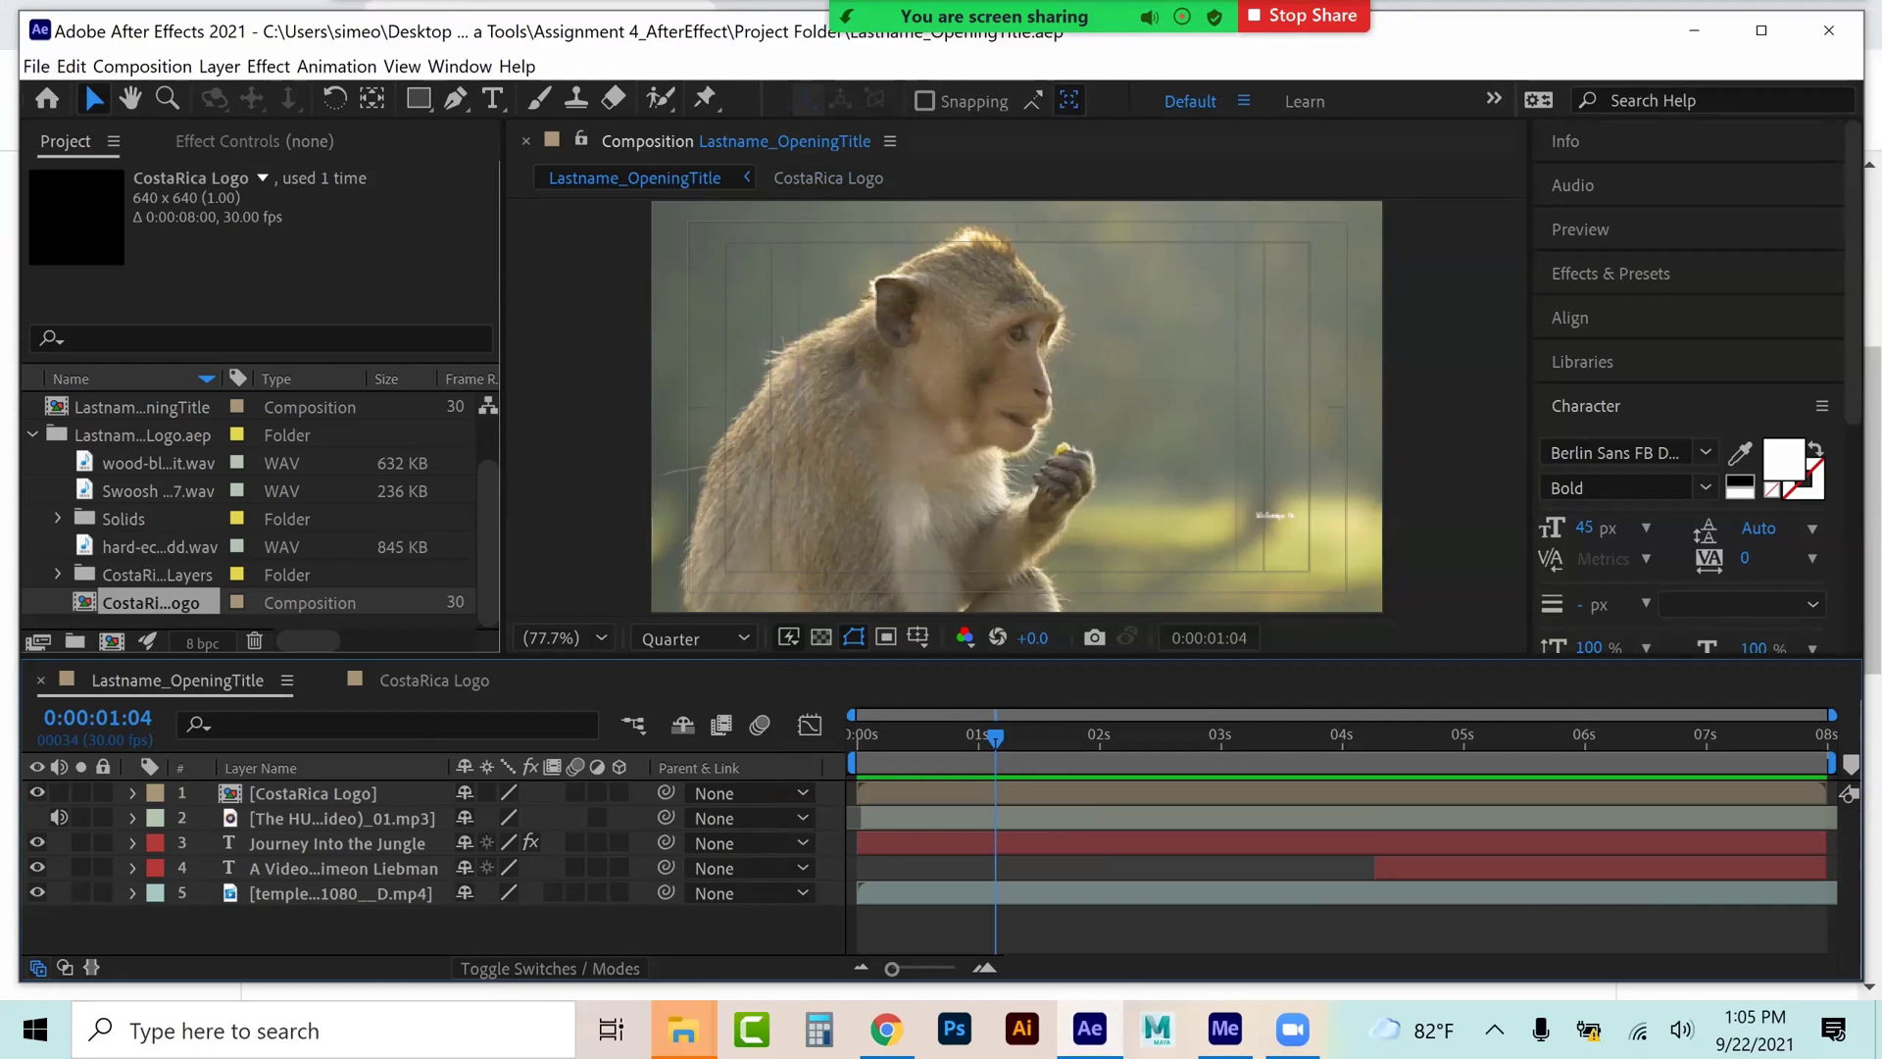
mouse_move(1224, 1028)
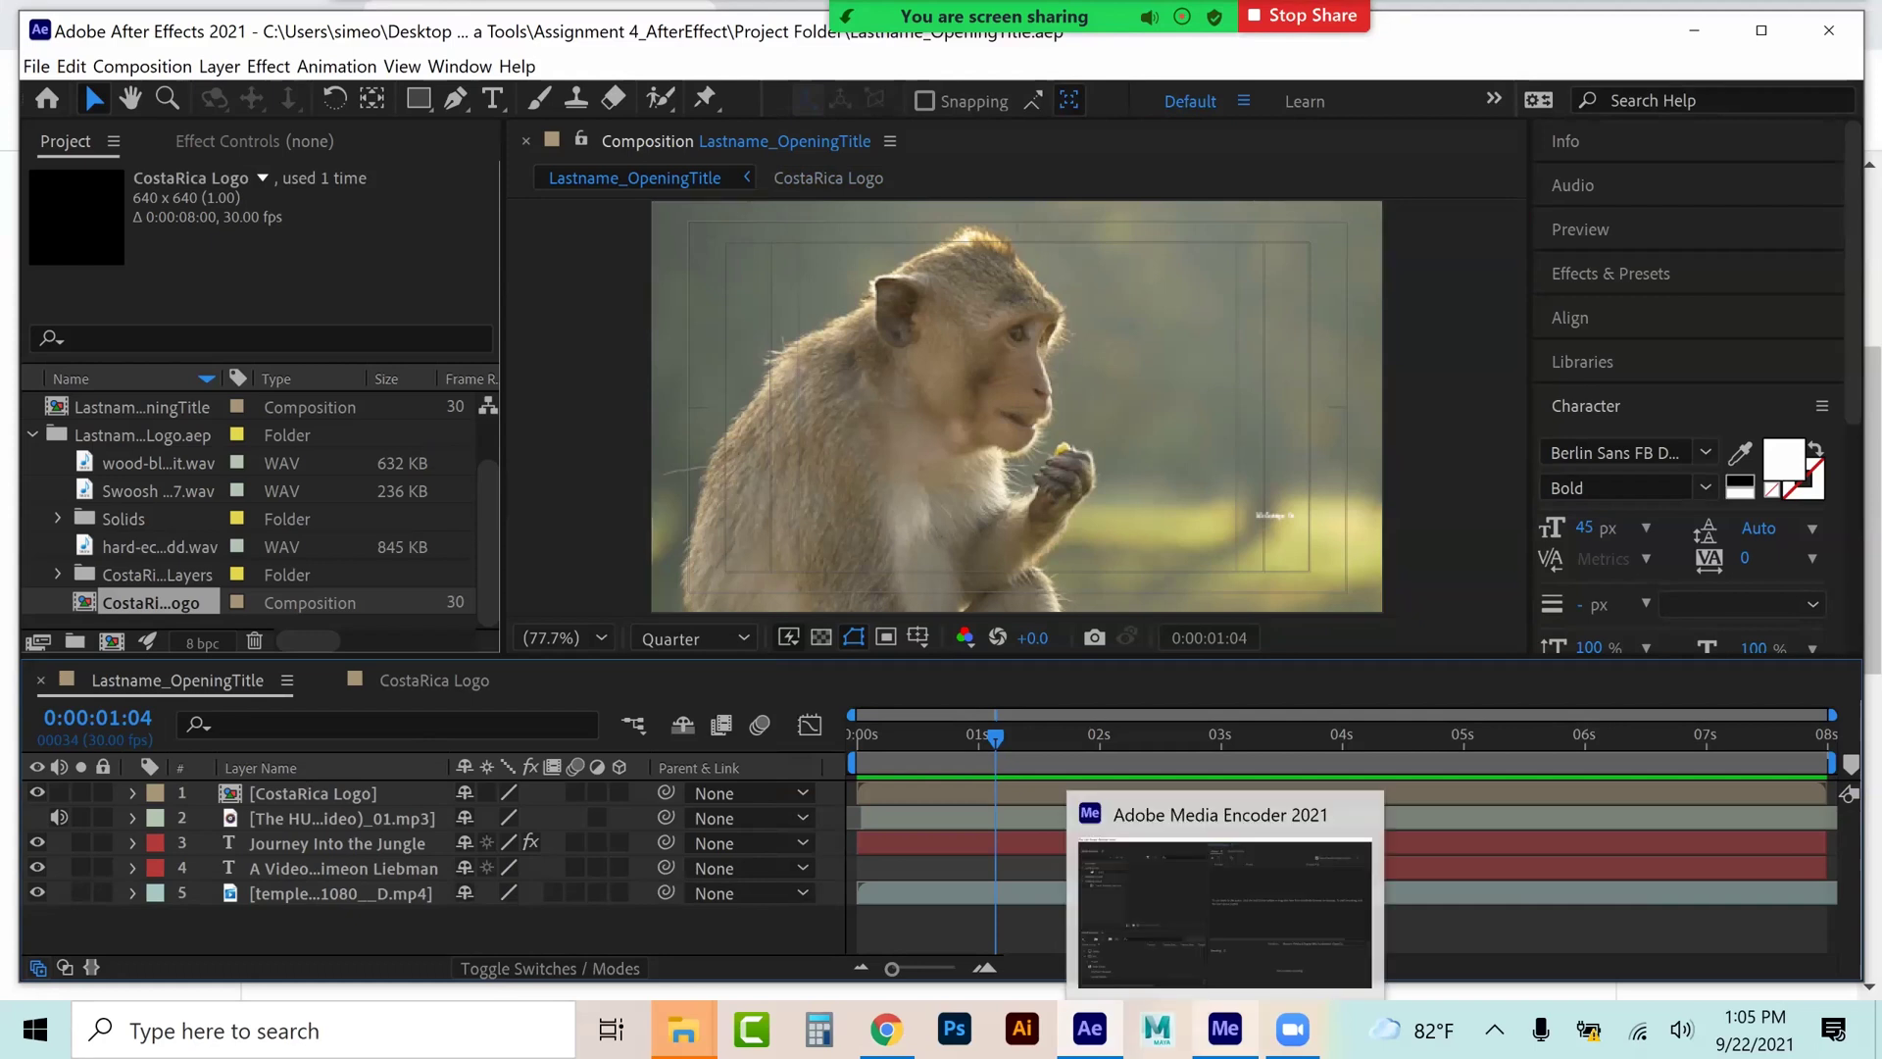
click(1224, 912)
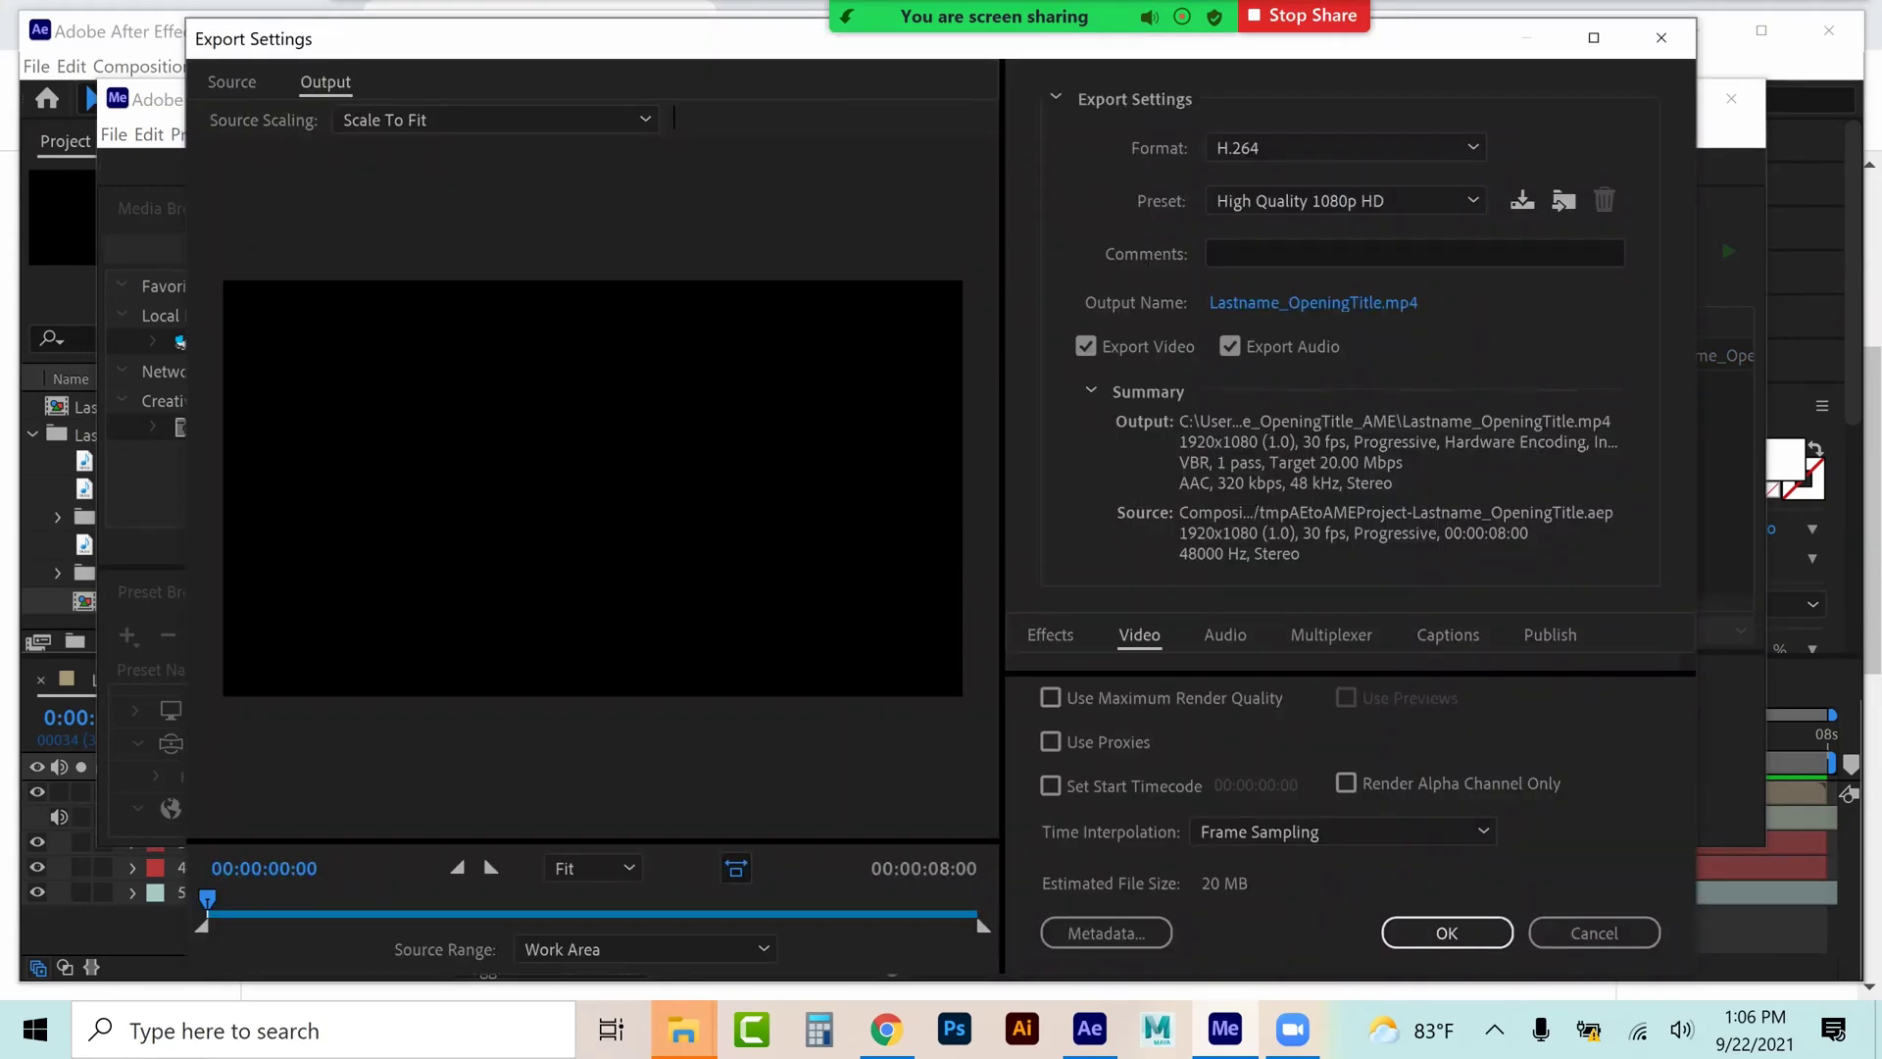
- Use the H.264 format with the High Quality 1080p HD preset for the opening title export
click(1345, 148)
click(1274, 366)
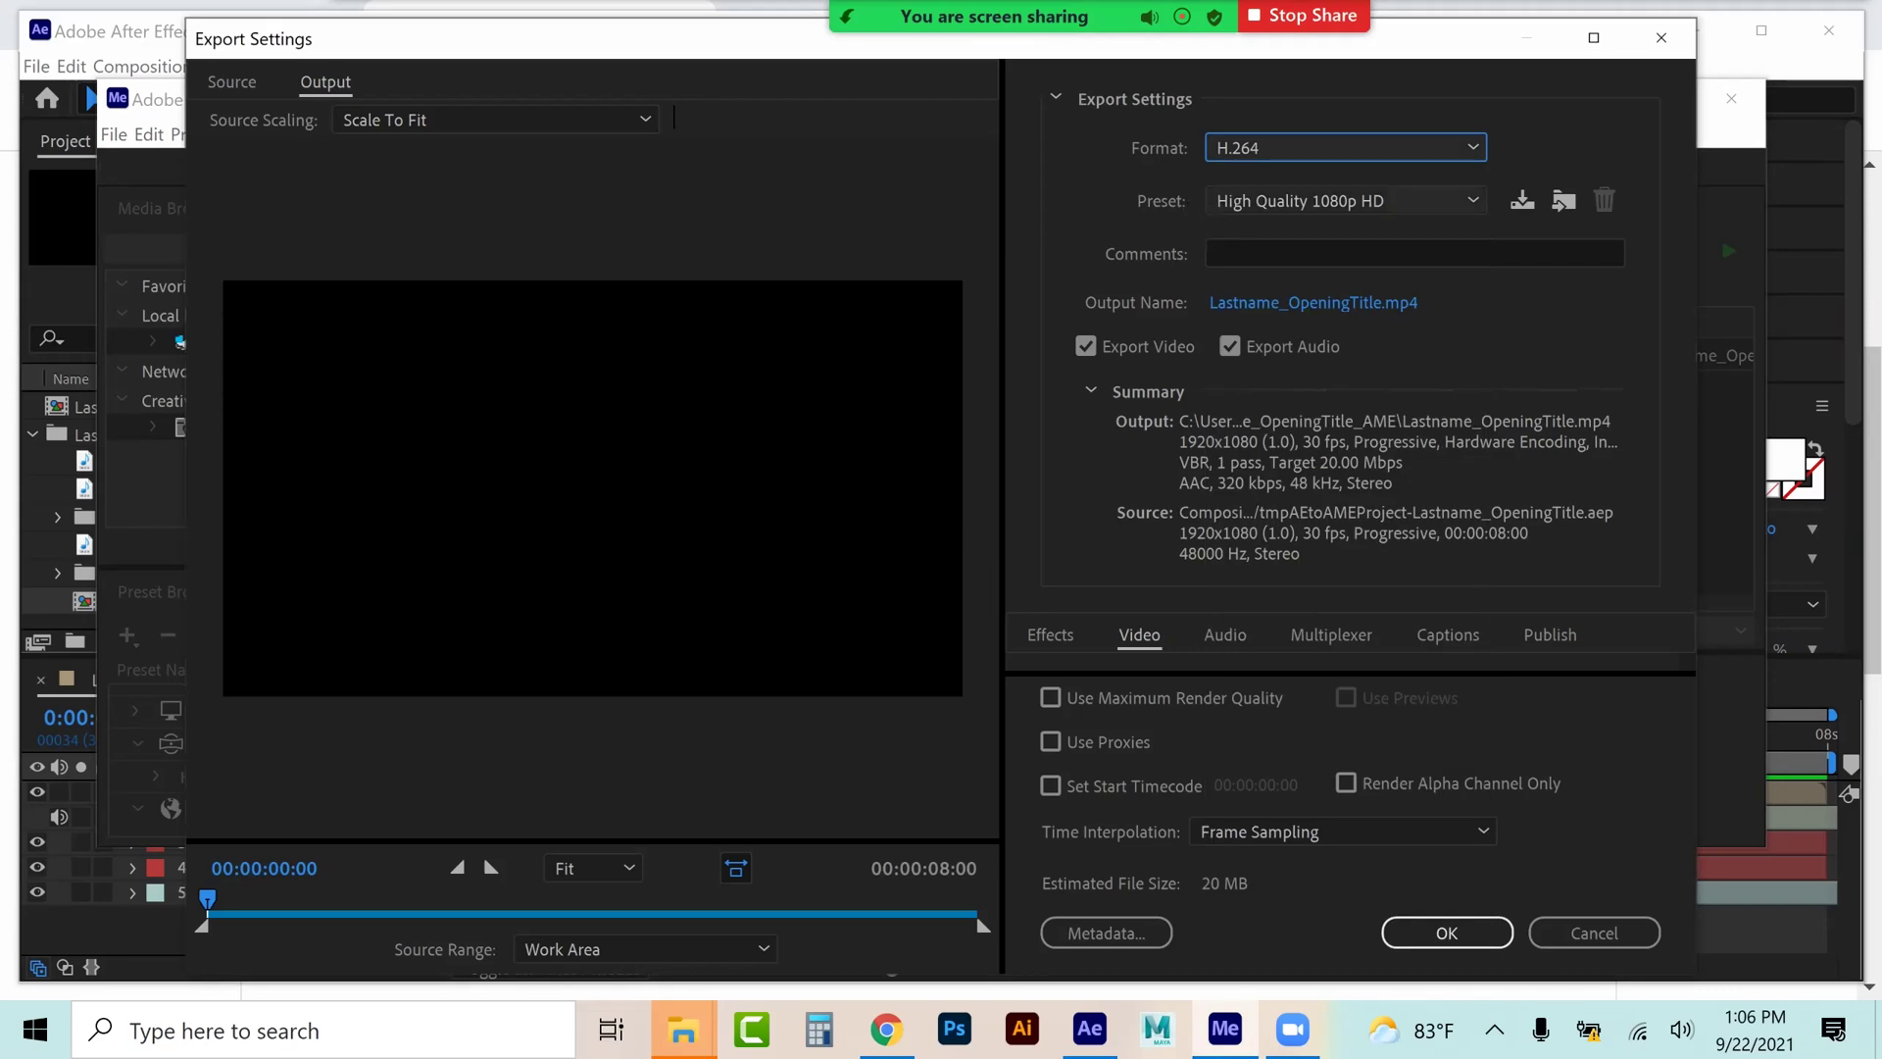
click(1215, 201)
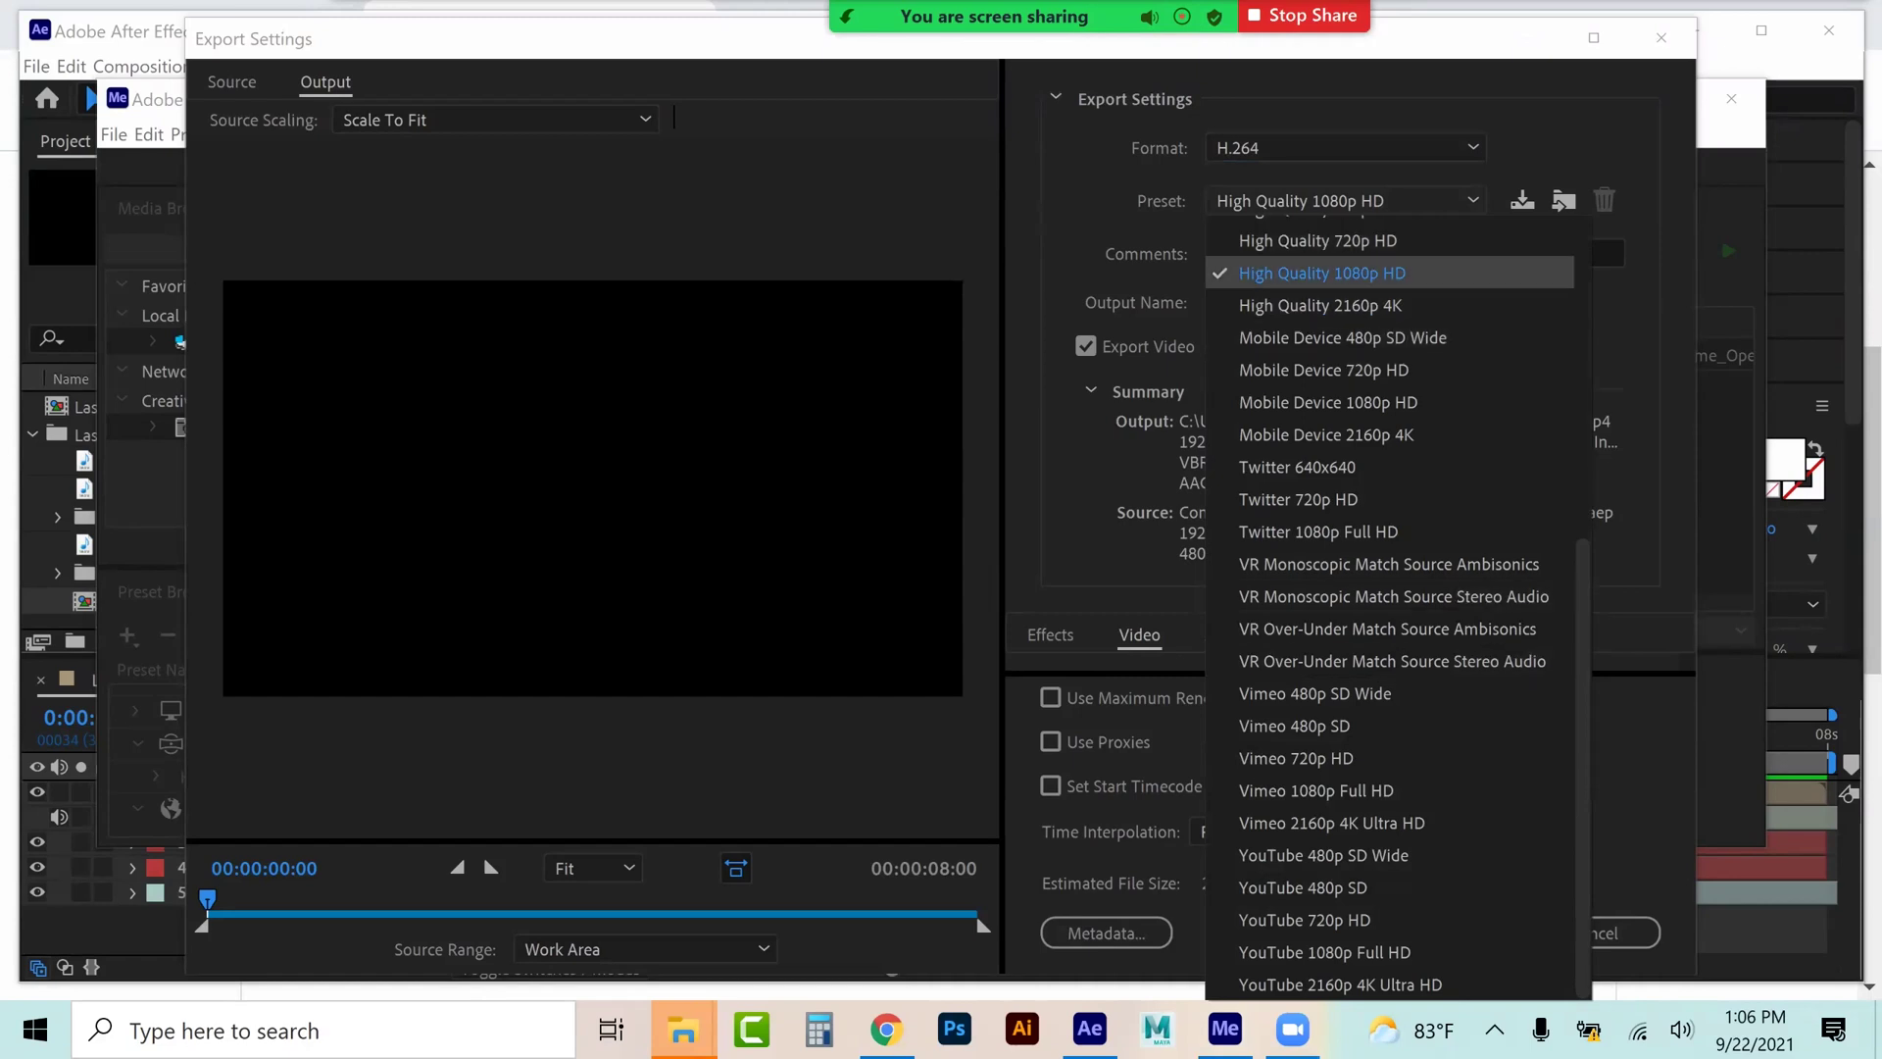
key(Escape)
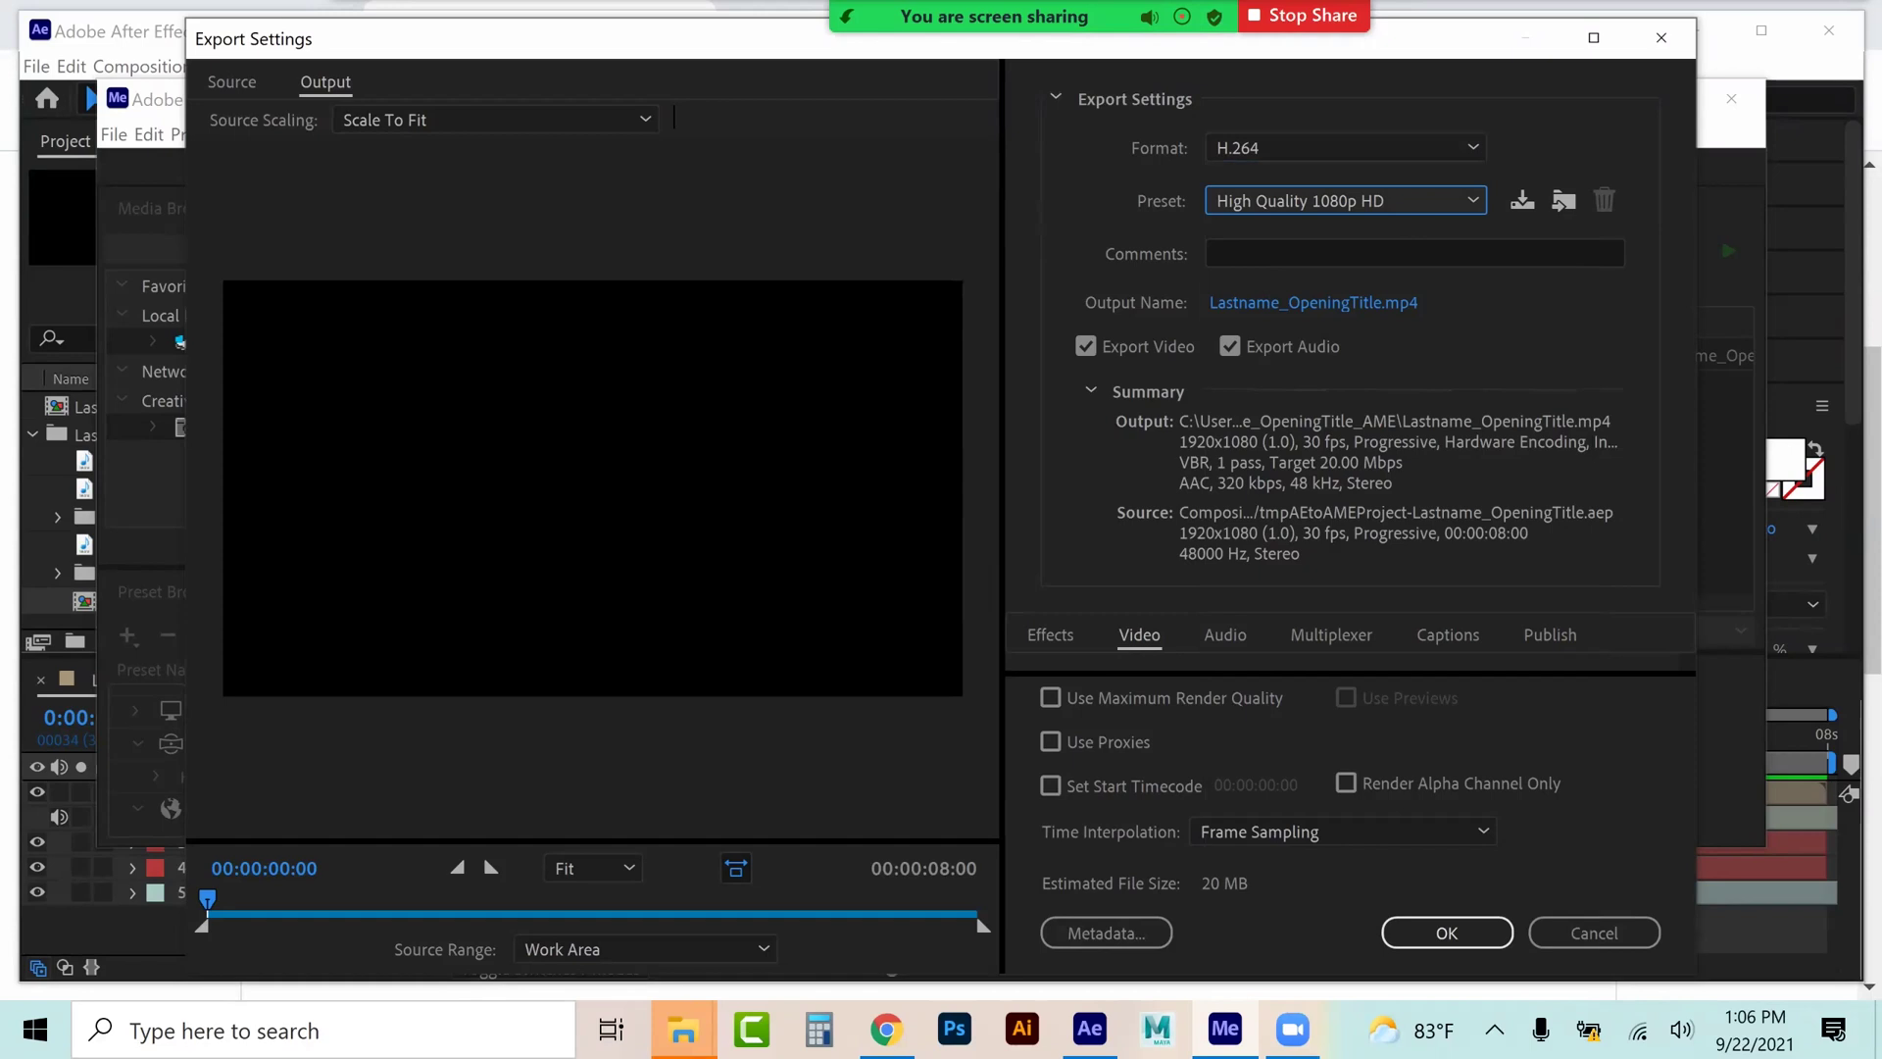
- Set the export's output file to Lastname_OpeningTitleb in the Lastname_Assignment4 folder, declining to replace the existing video
click(1314, 301)
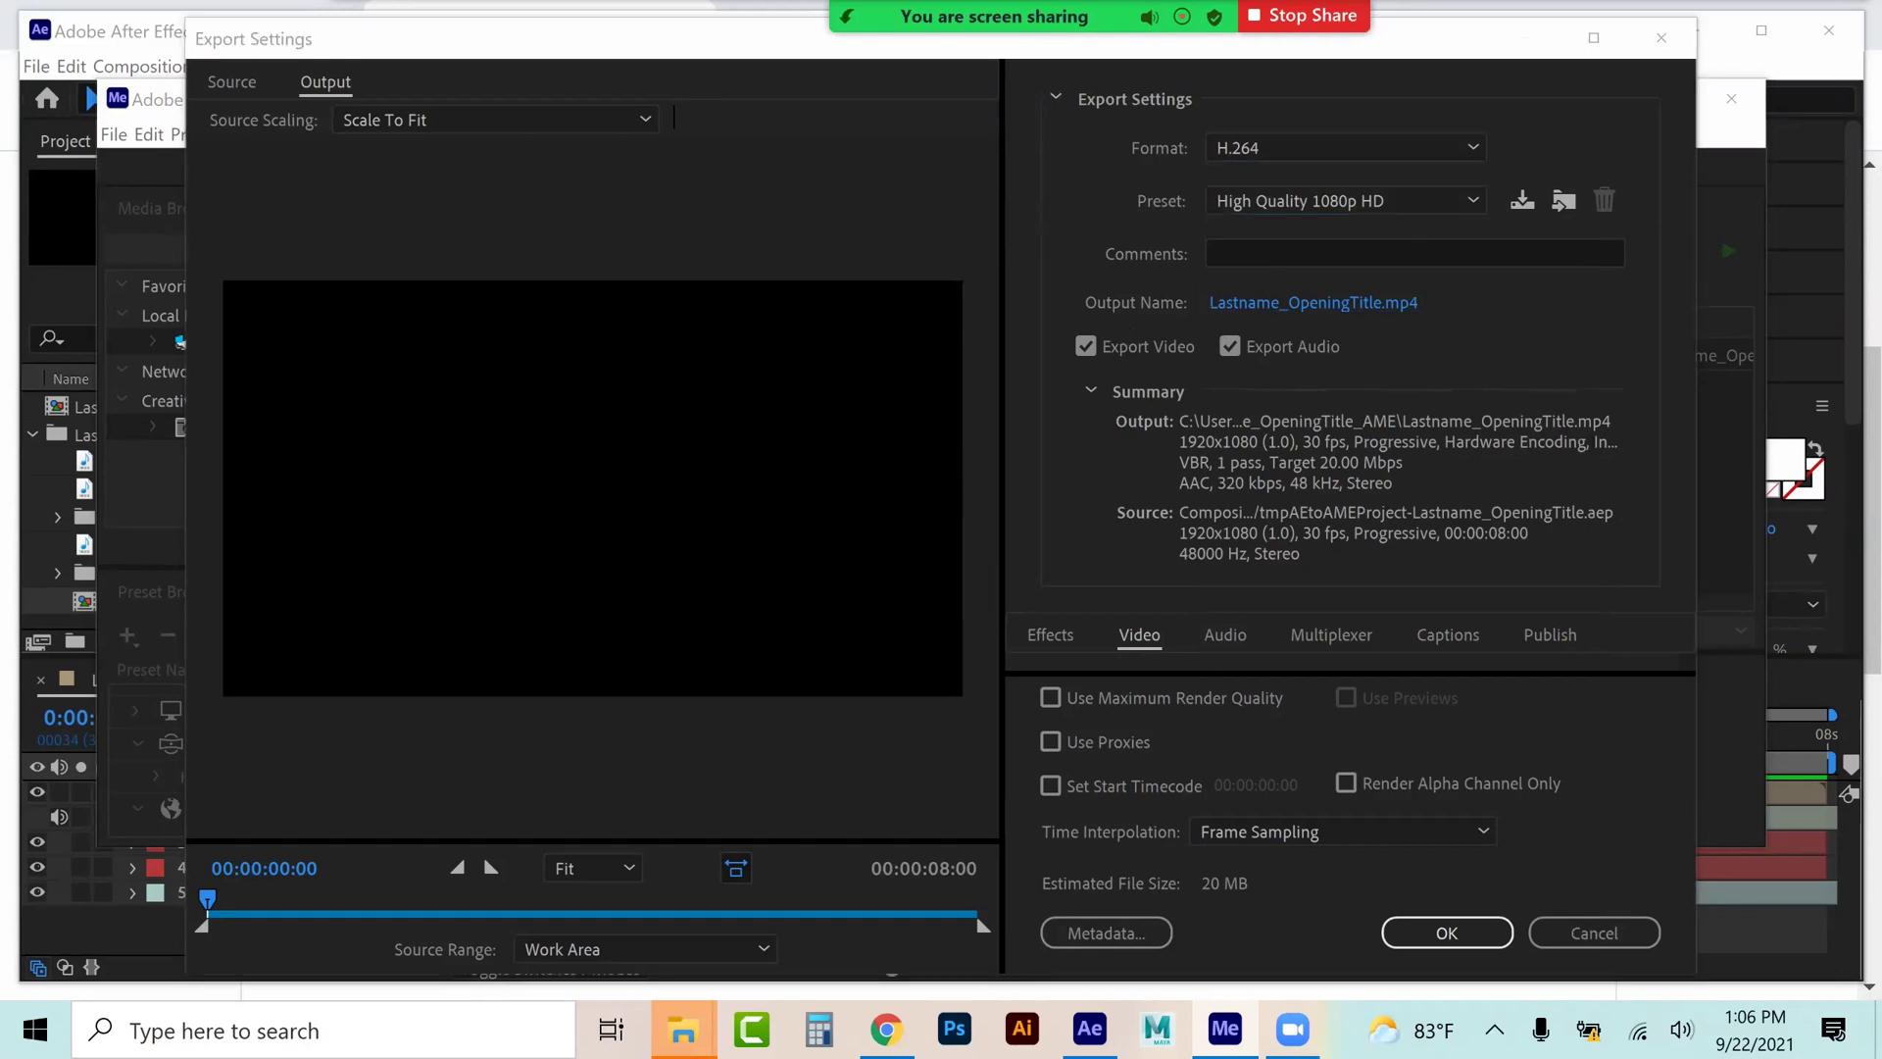
click(460, 137)
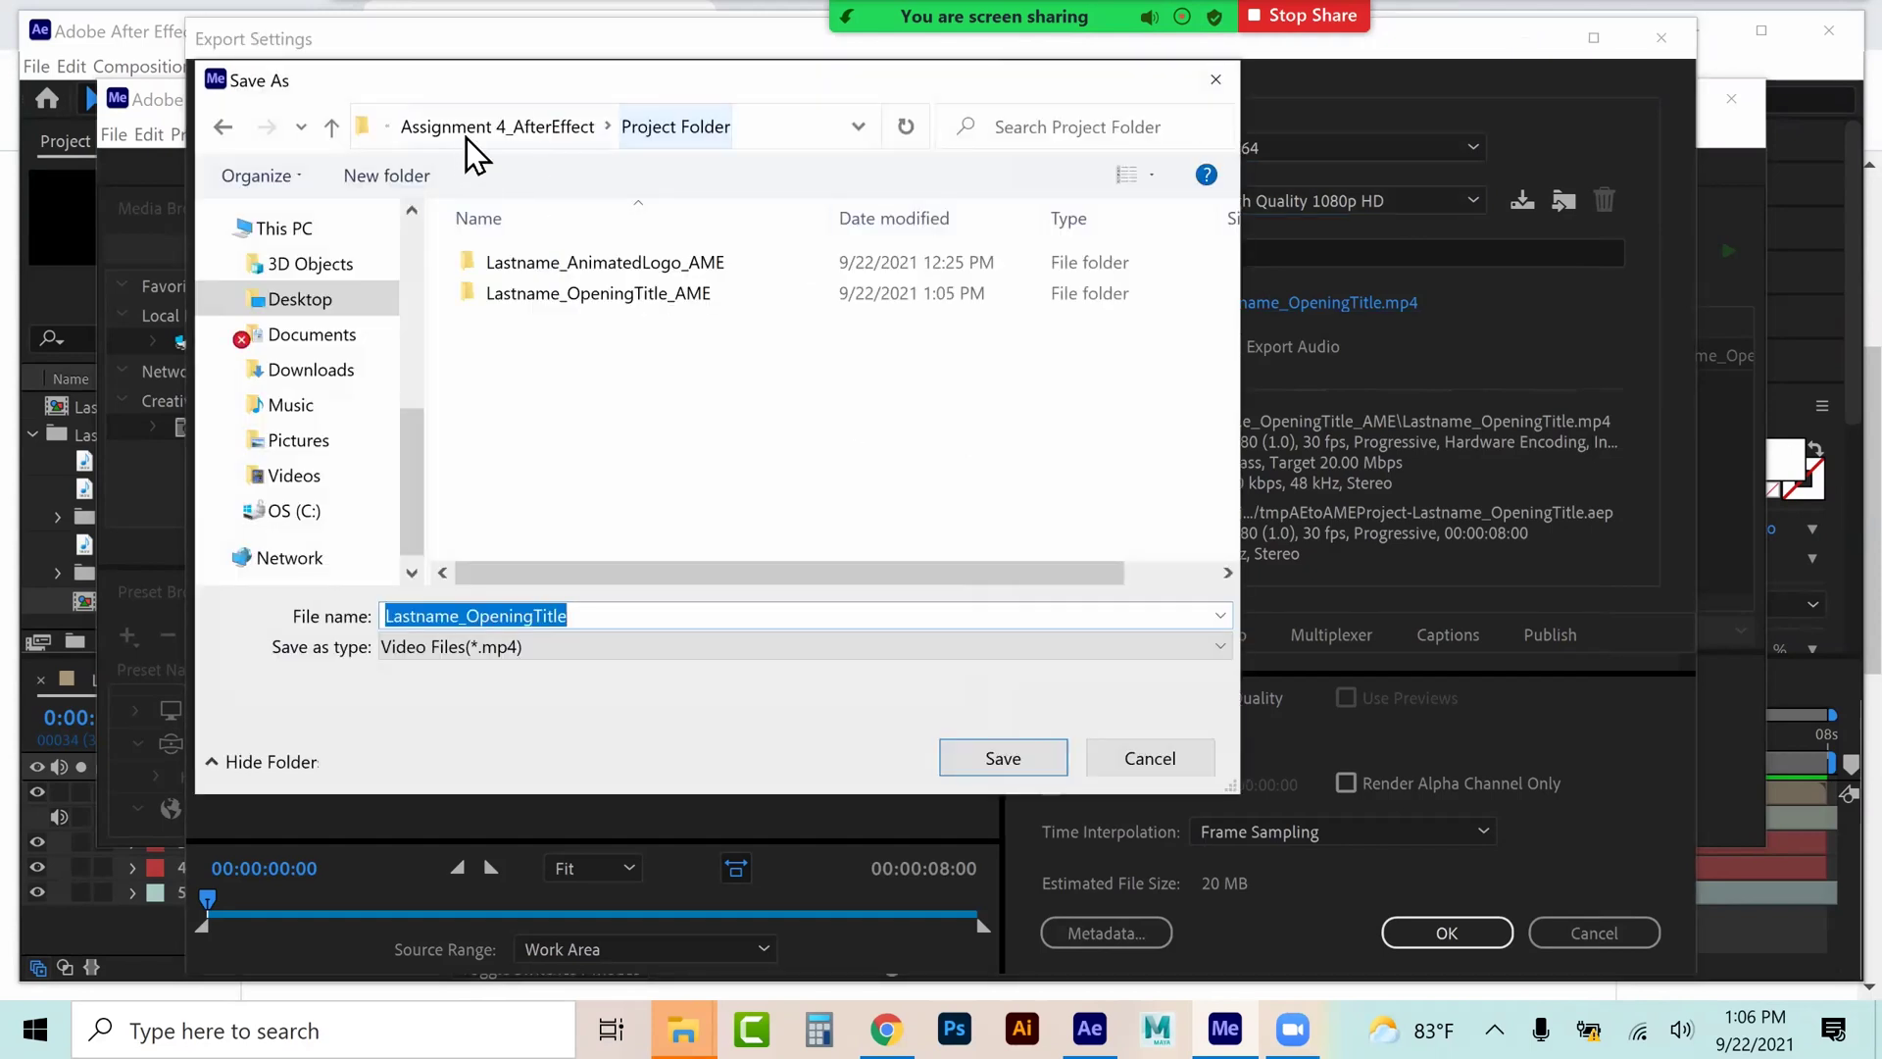
click(532, 137)
double_click(555, 292)
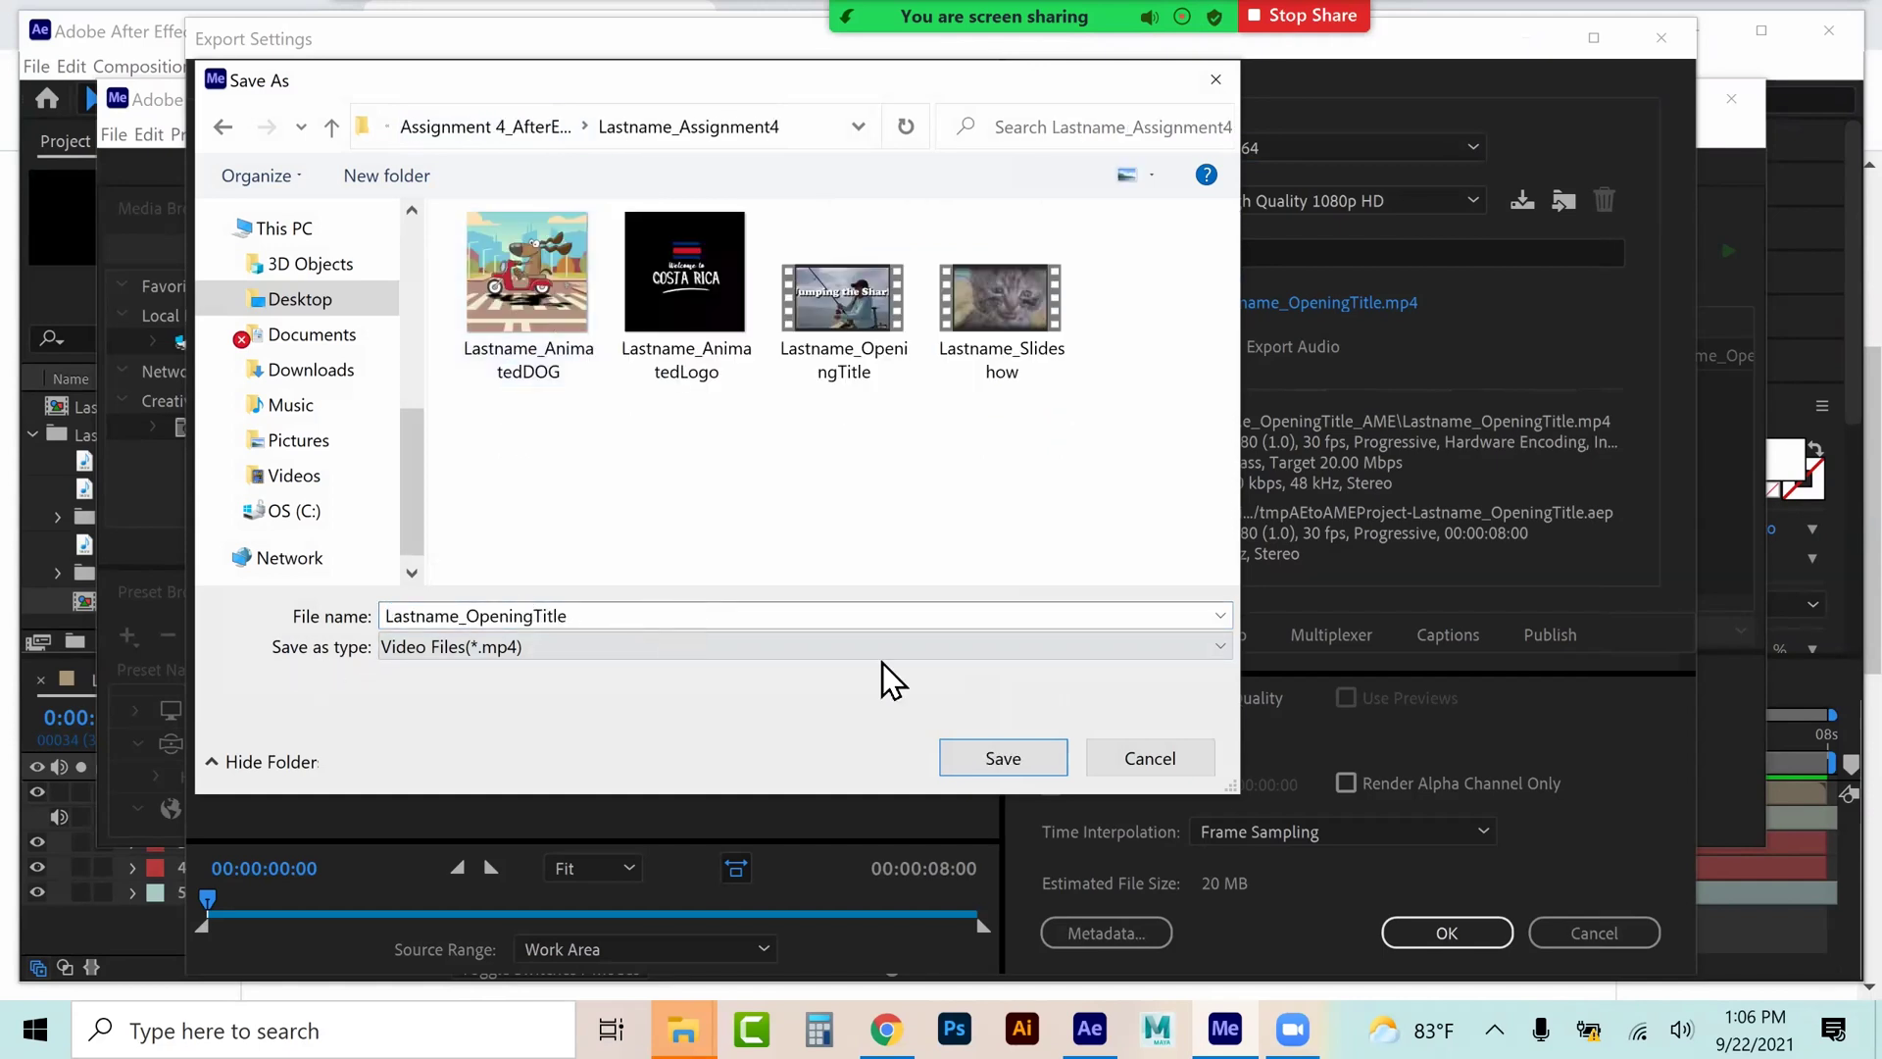
click(1003, 758)
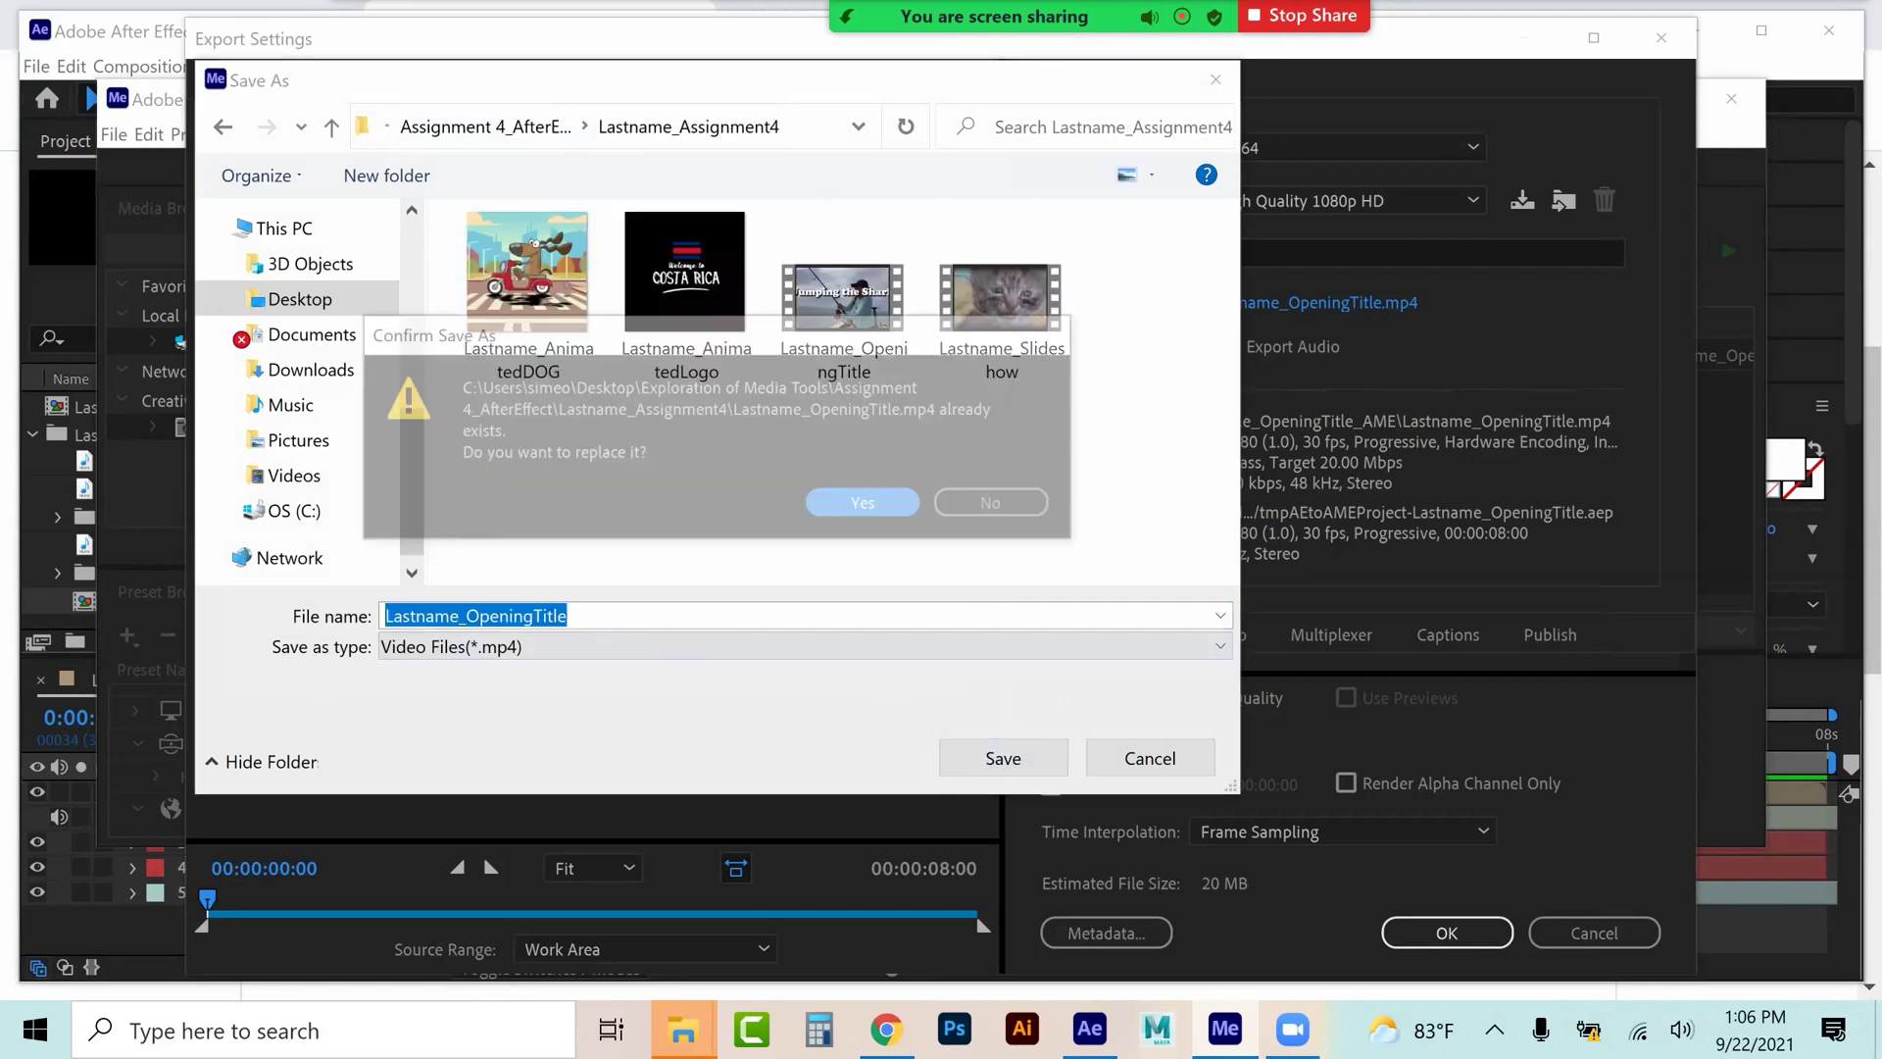
click(920, 505)
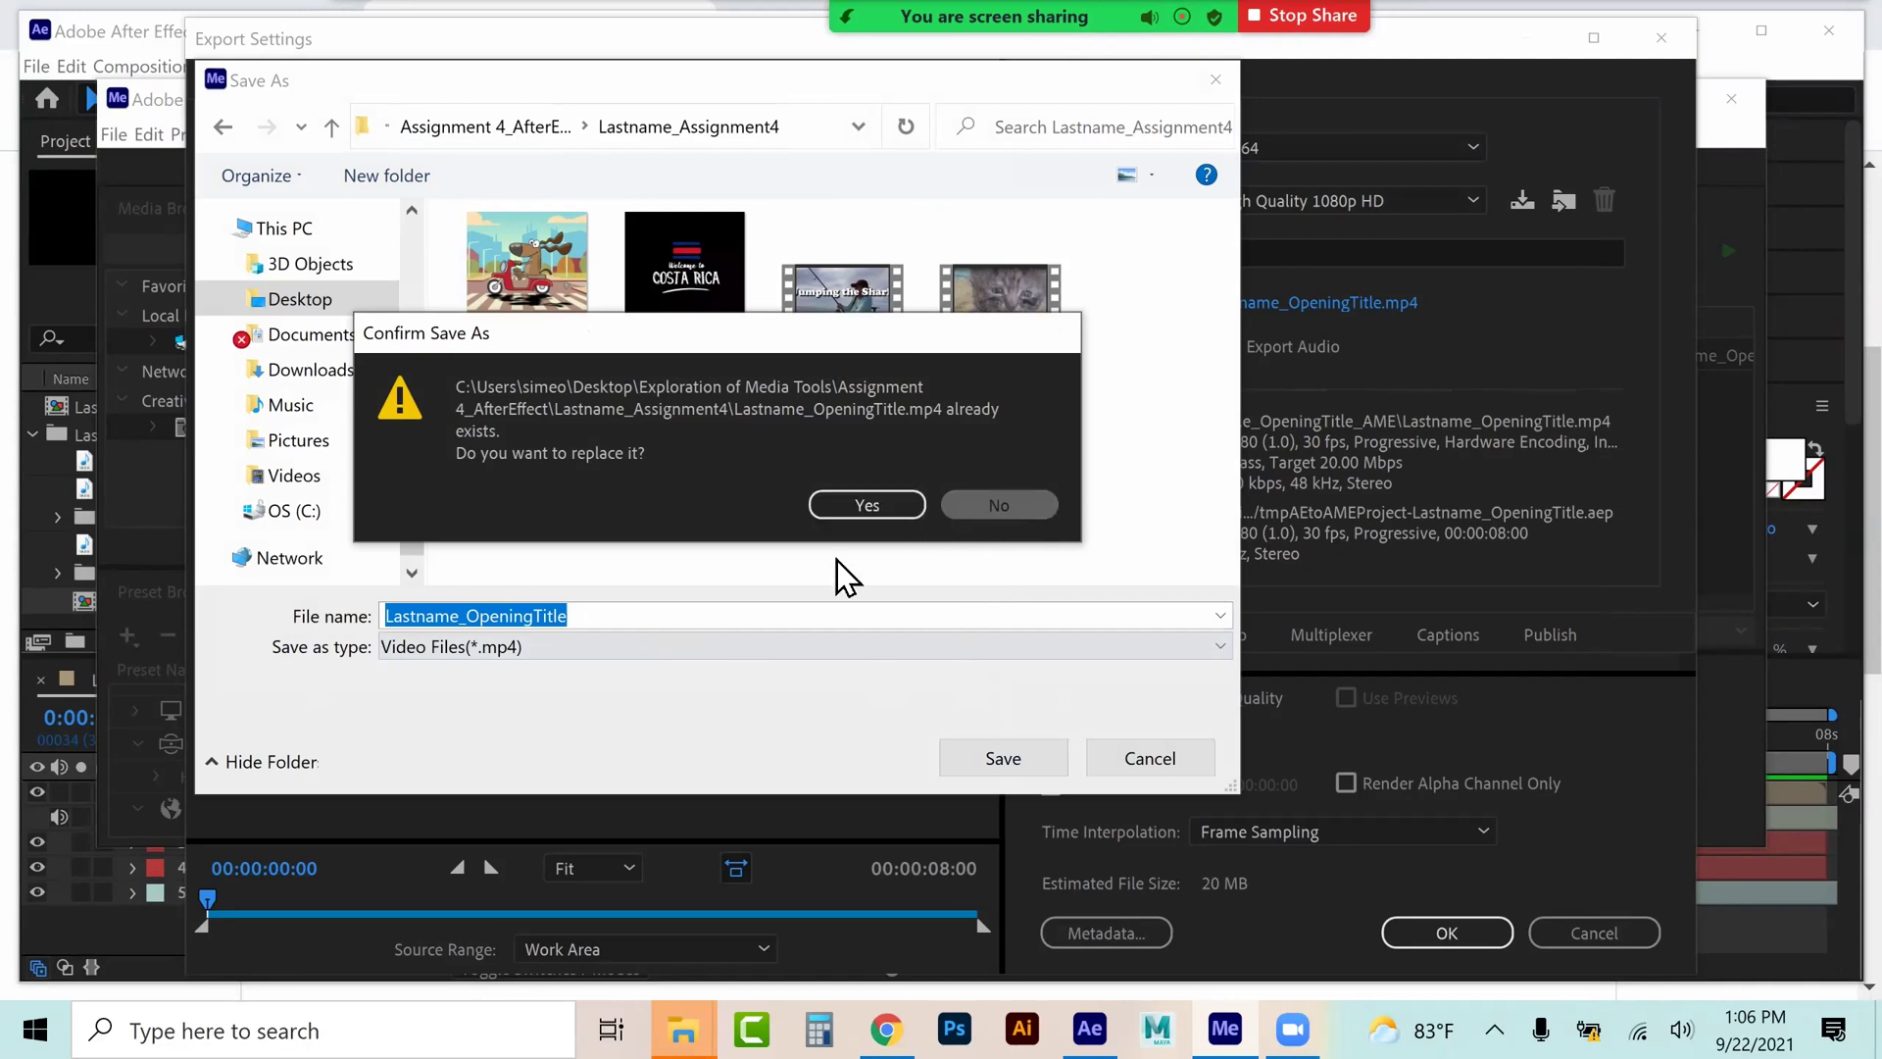
text(b)
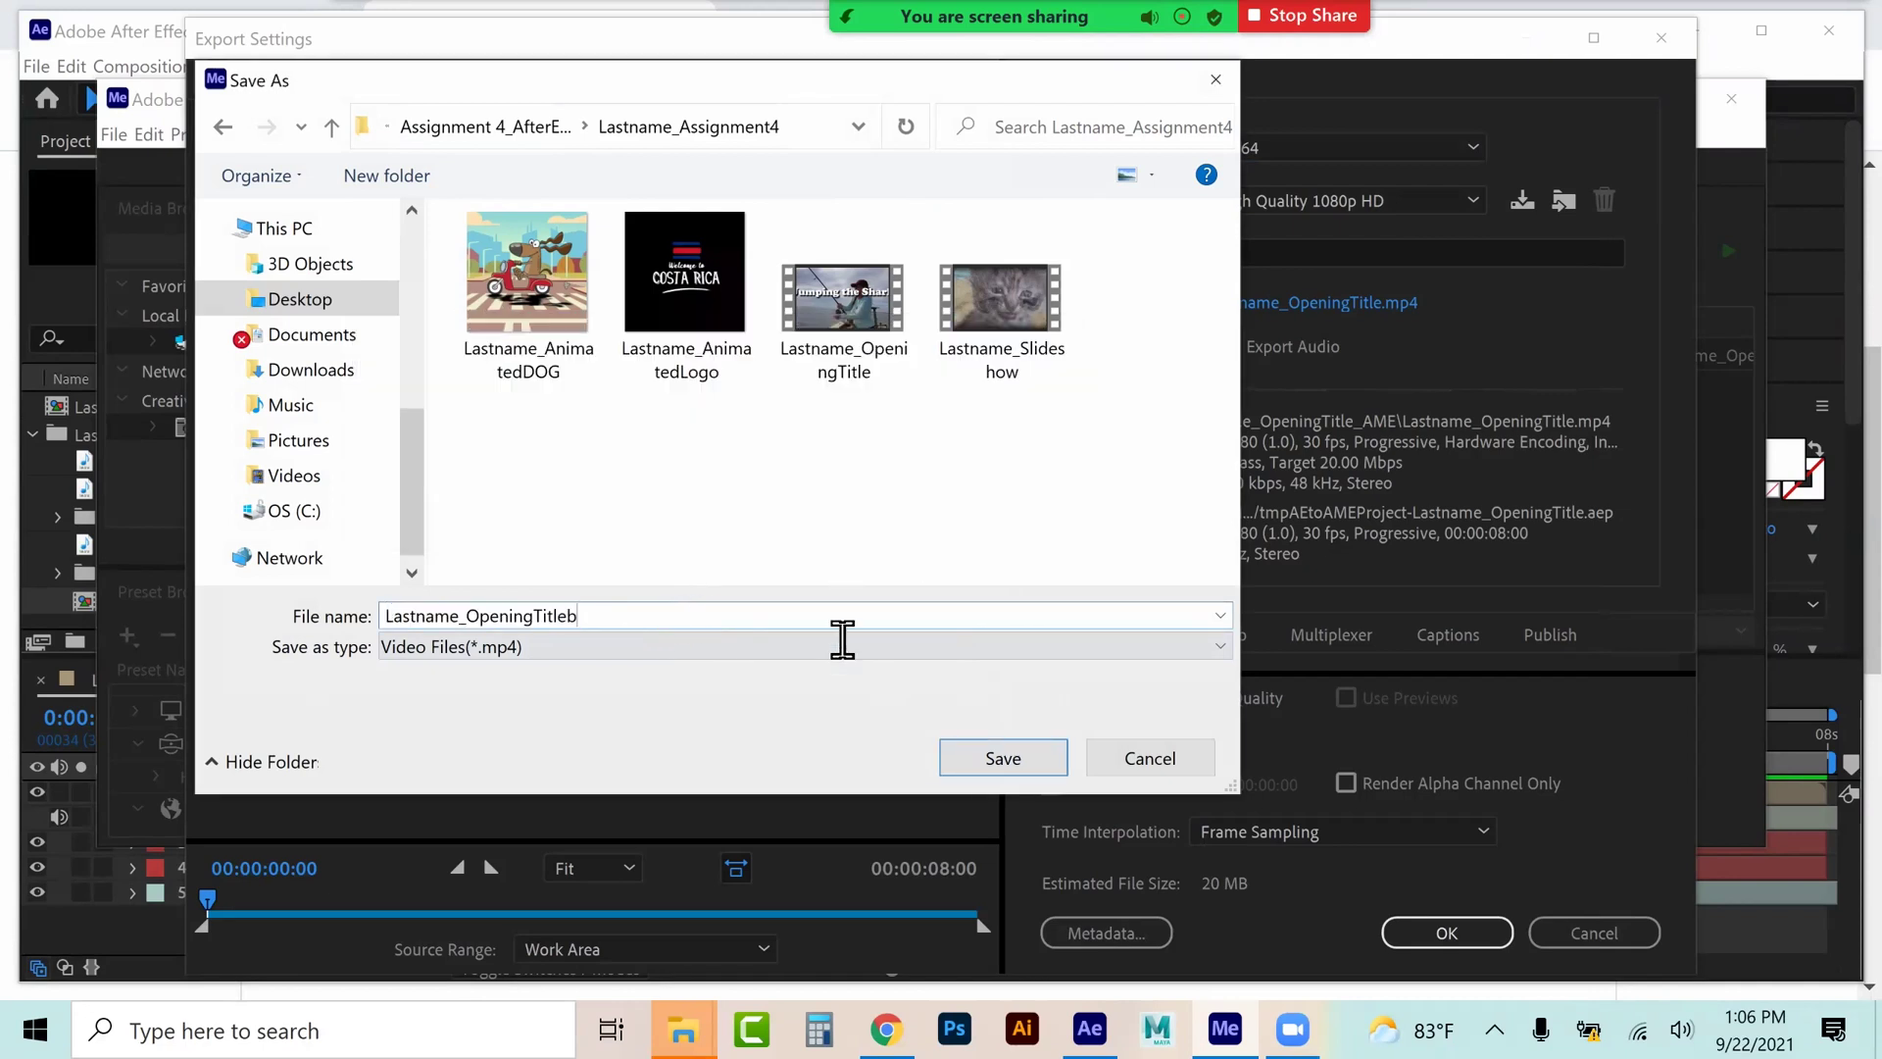
click(1003, 757)
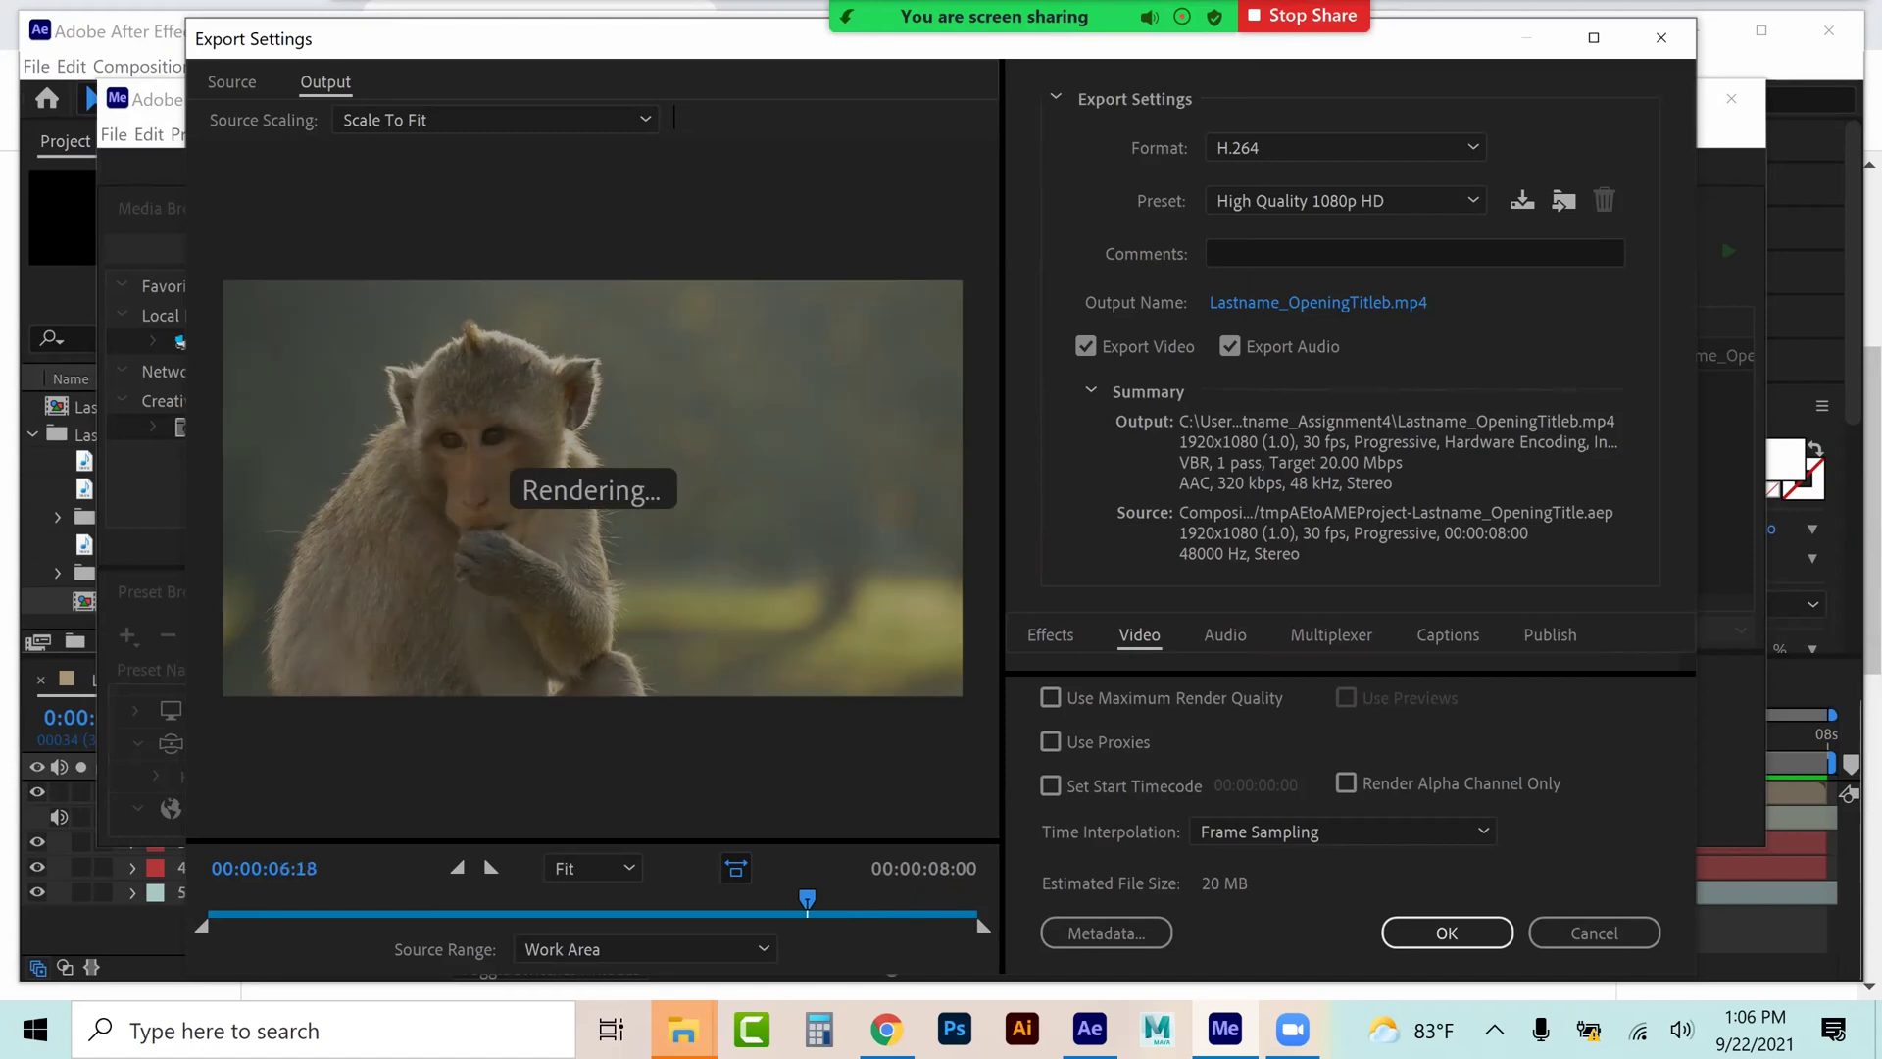
- Accept the export settings and start encoding the queued opening title
click(1447, 932)
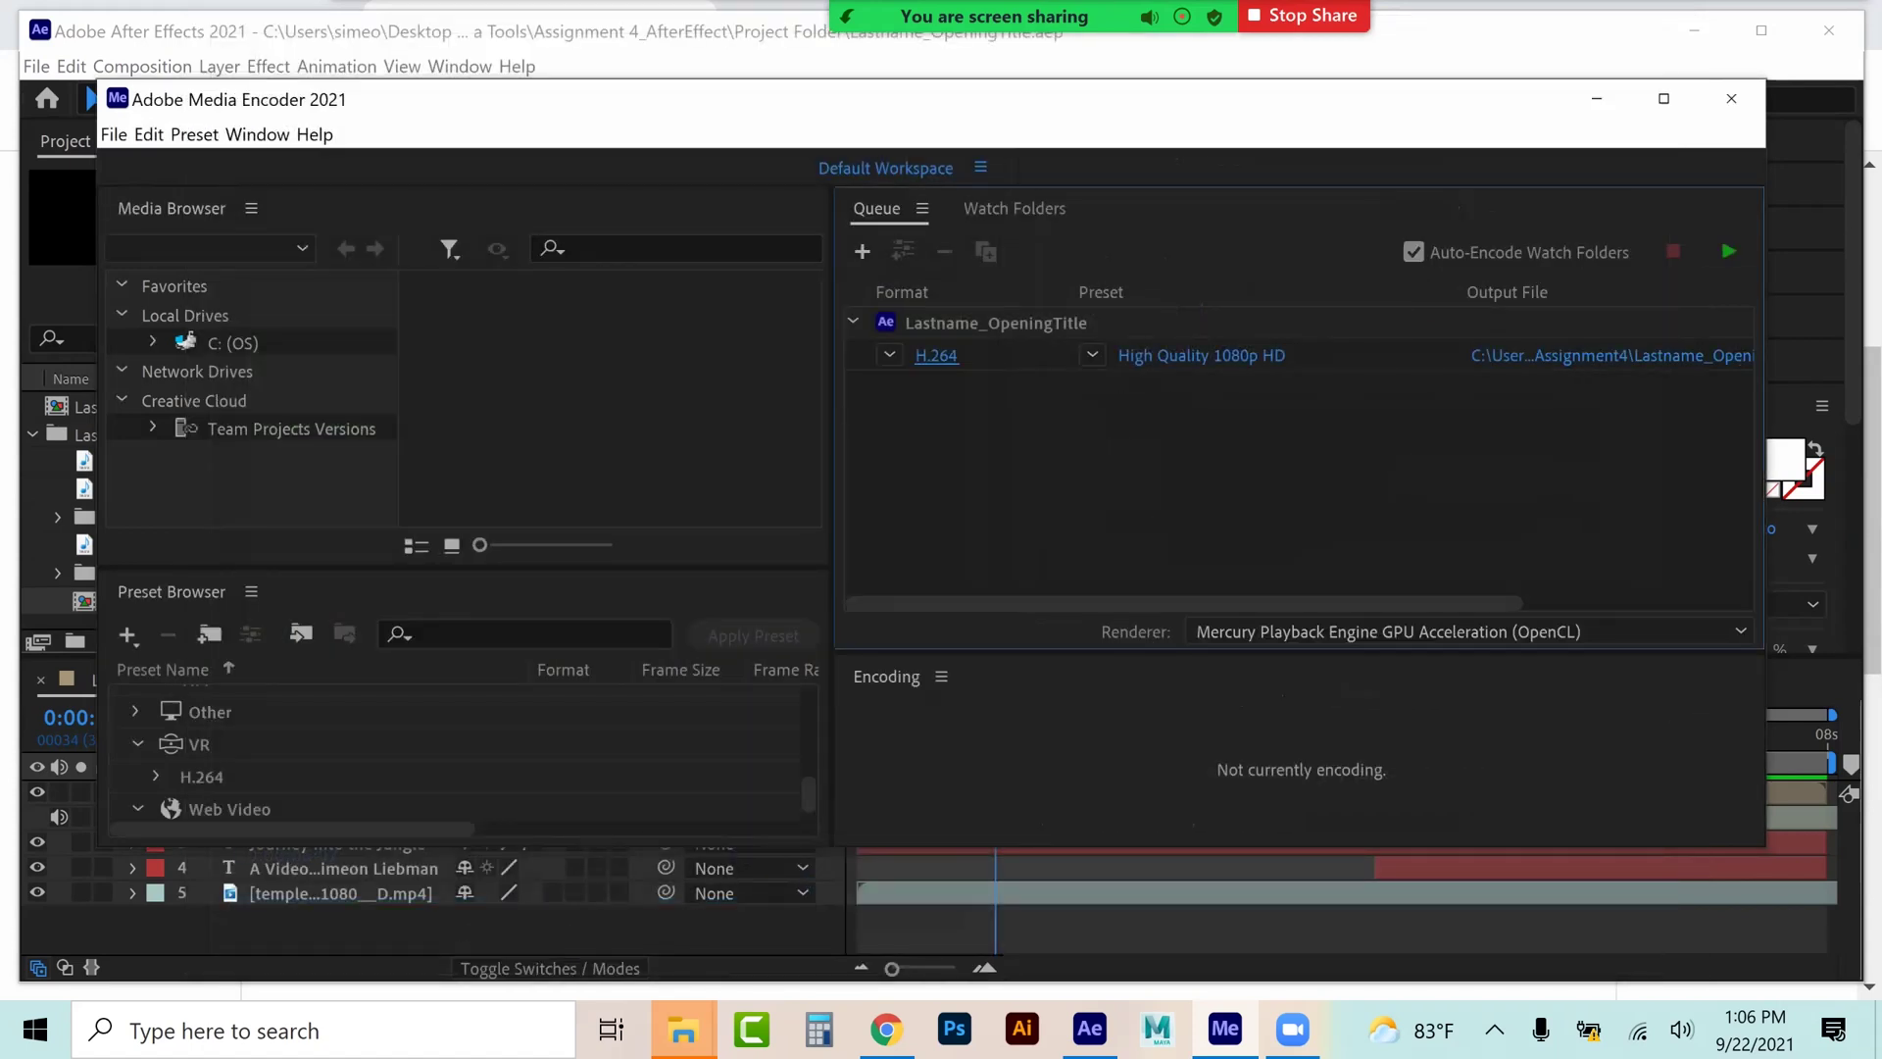
click(1728, 251)
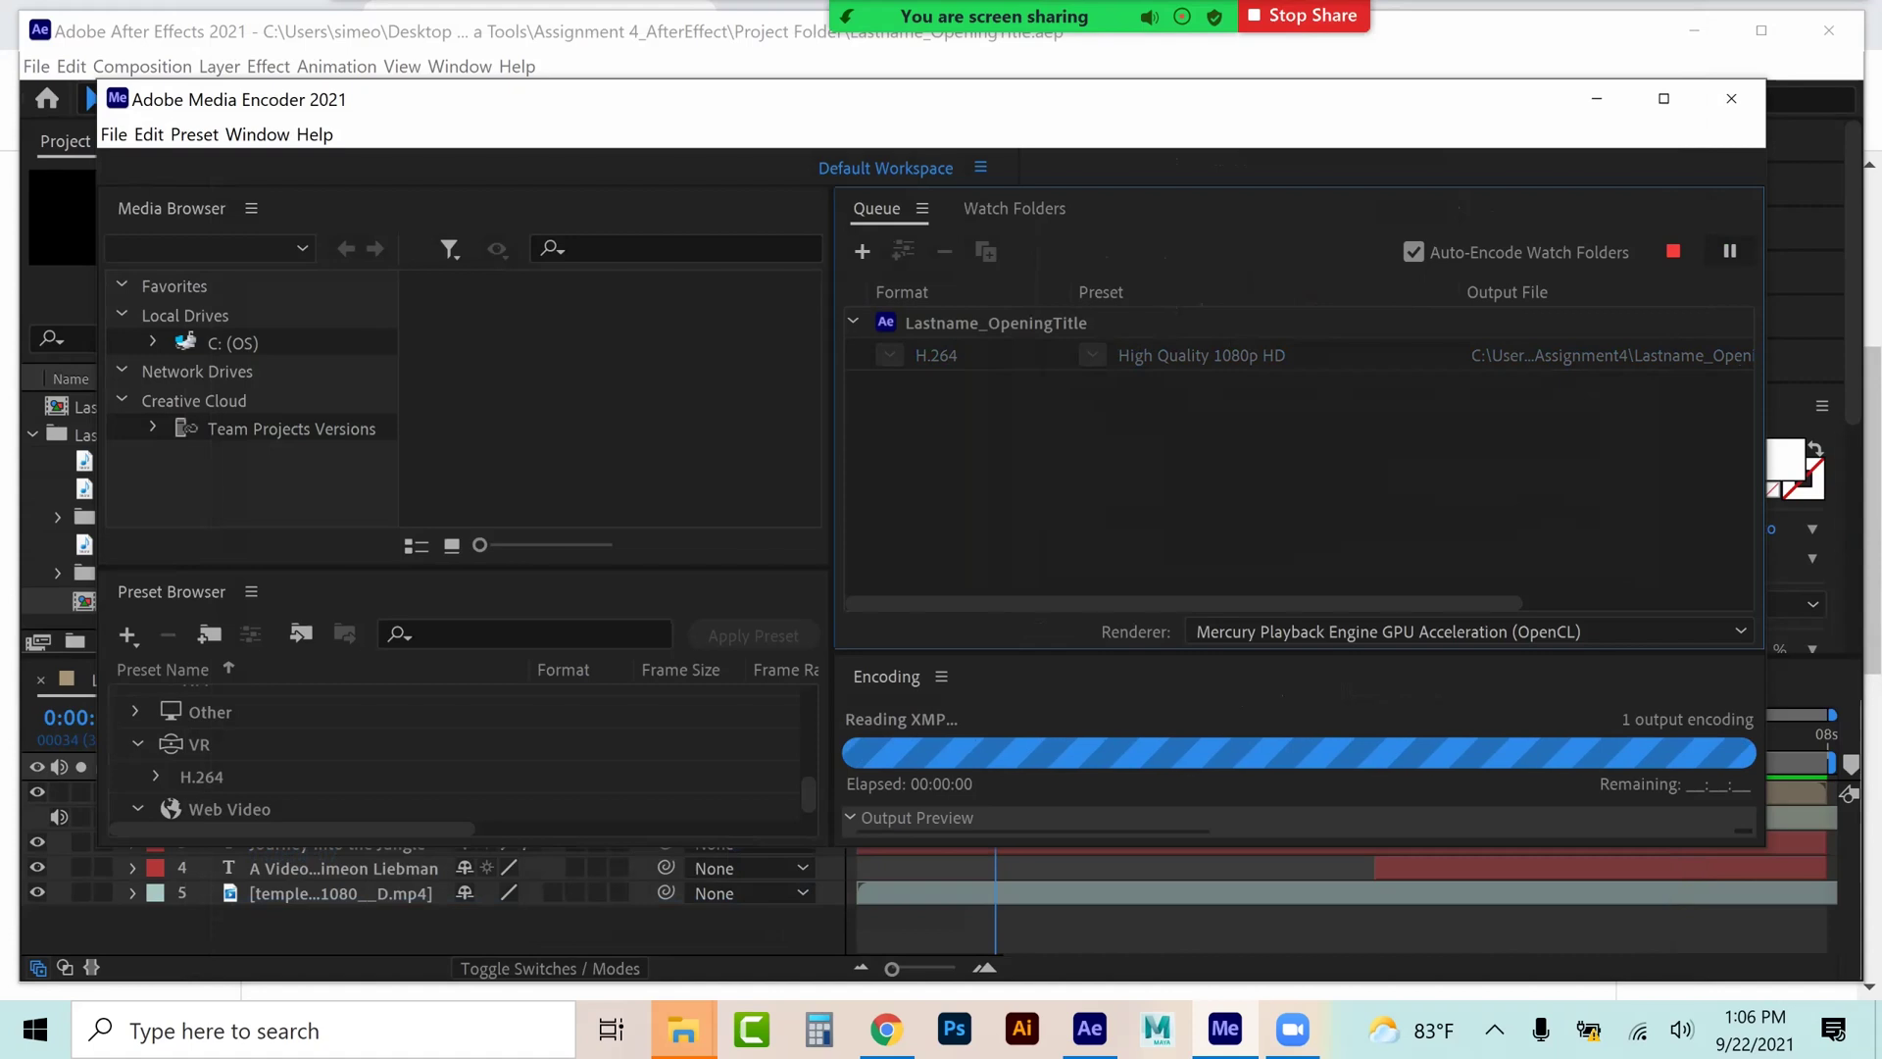
- Move and enlarge the Media Encoder window to watch the encoding progress and output preview of the opening title
drag(1372, 849, 1396, 944)
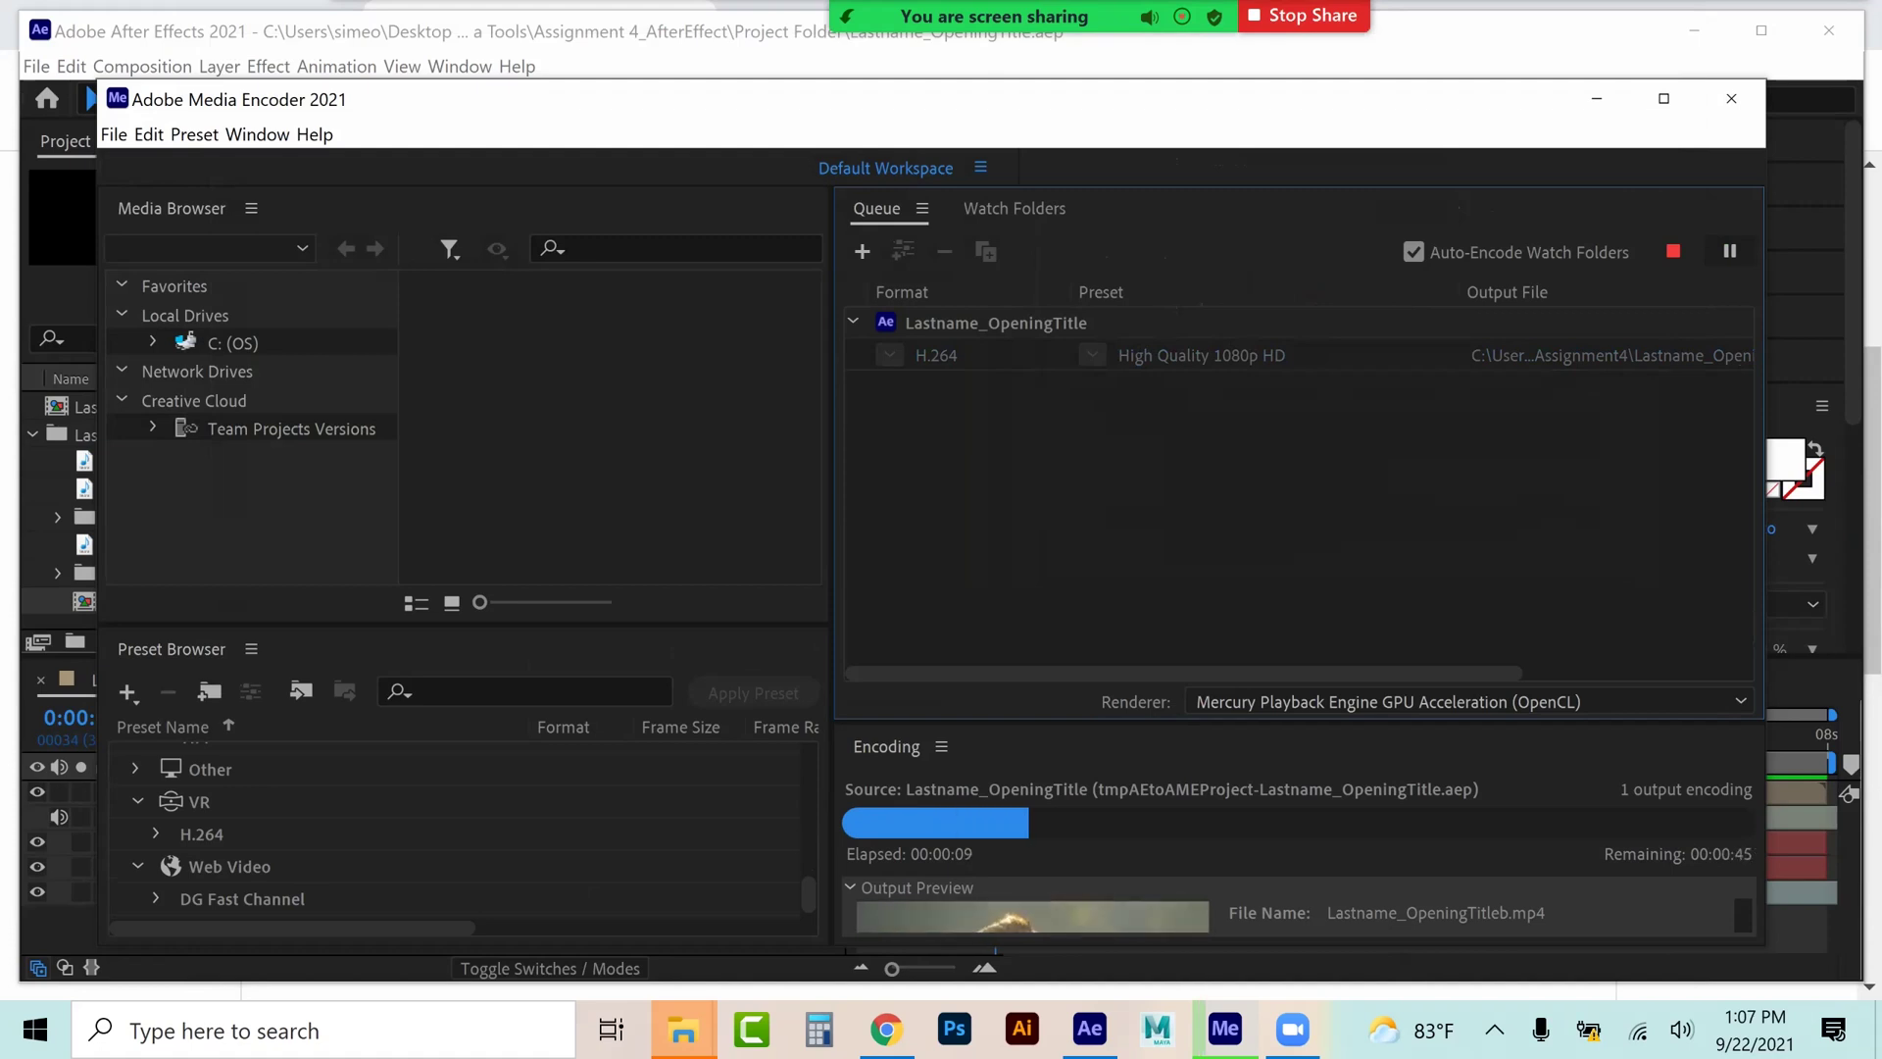
drag(938, 98, 953, 49)
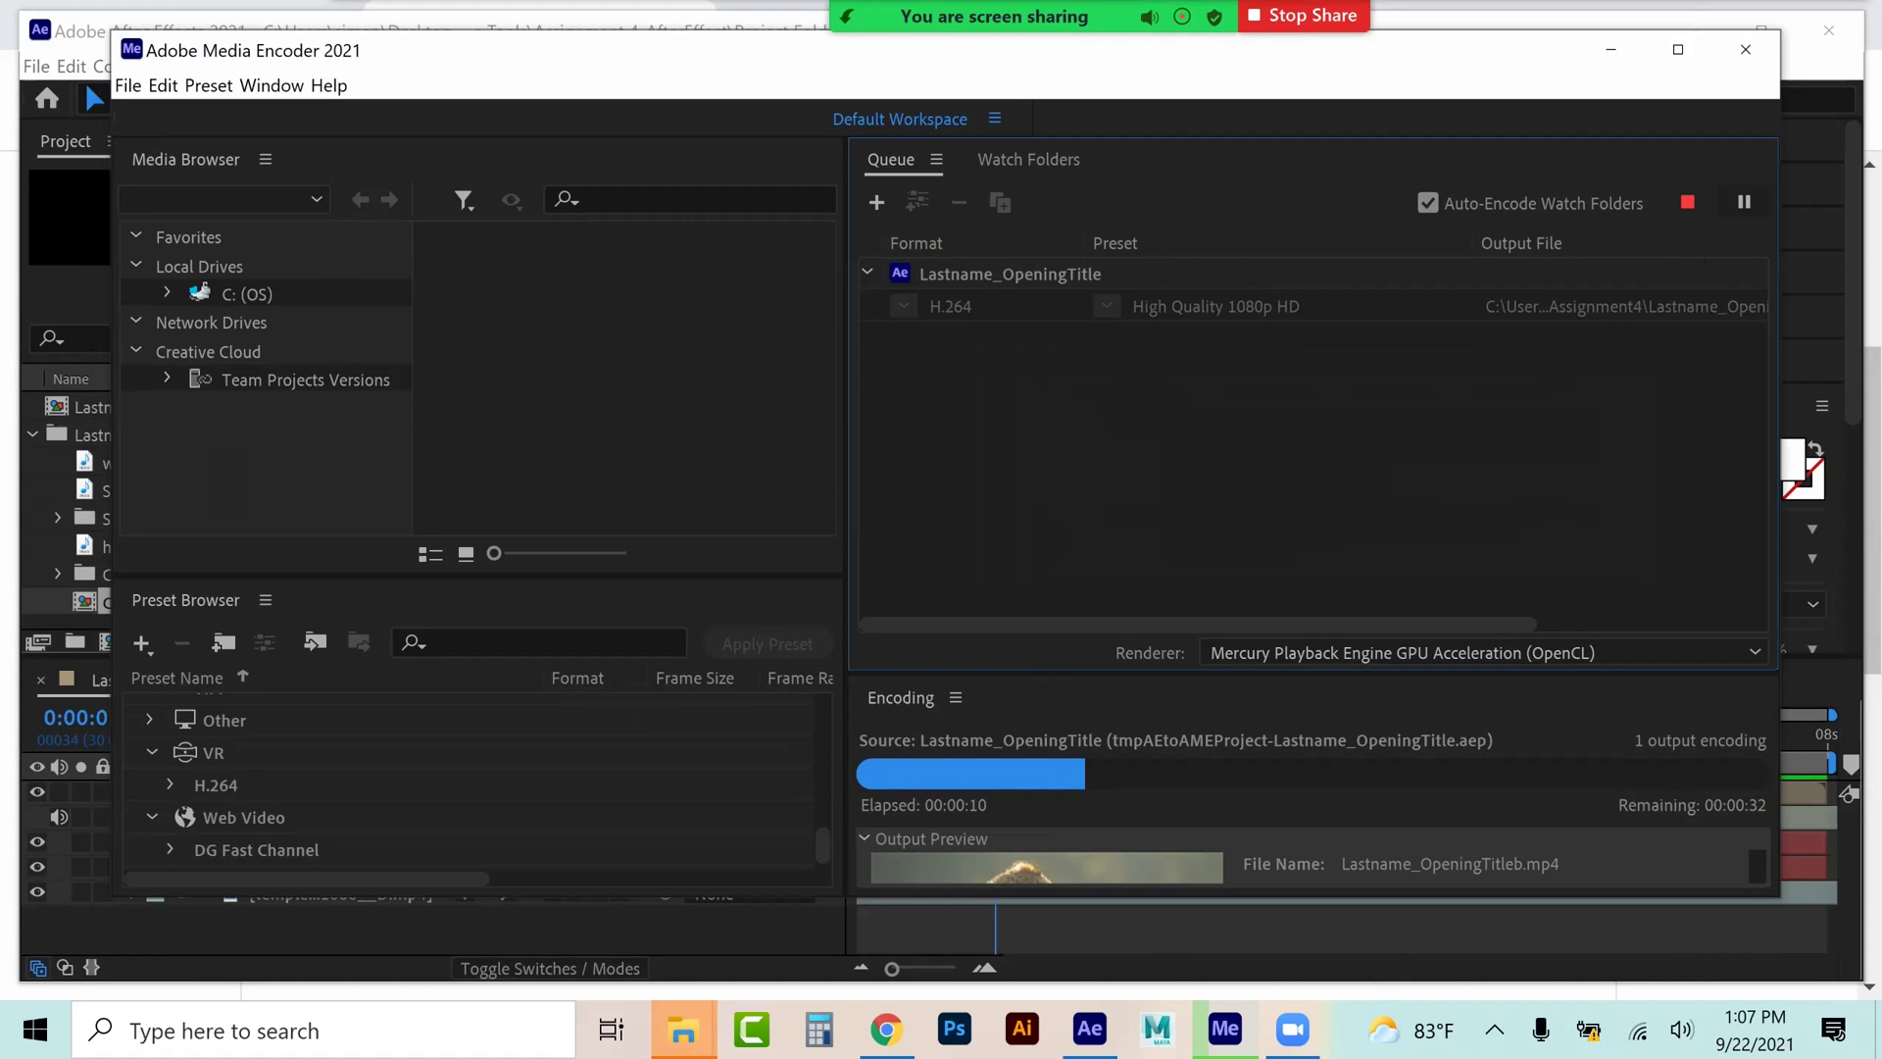
drag(1147, 894, 1143, 955)
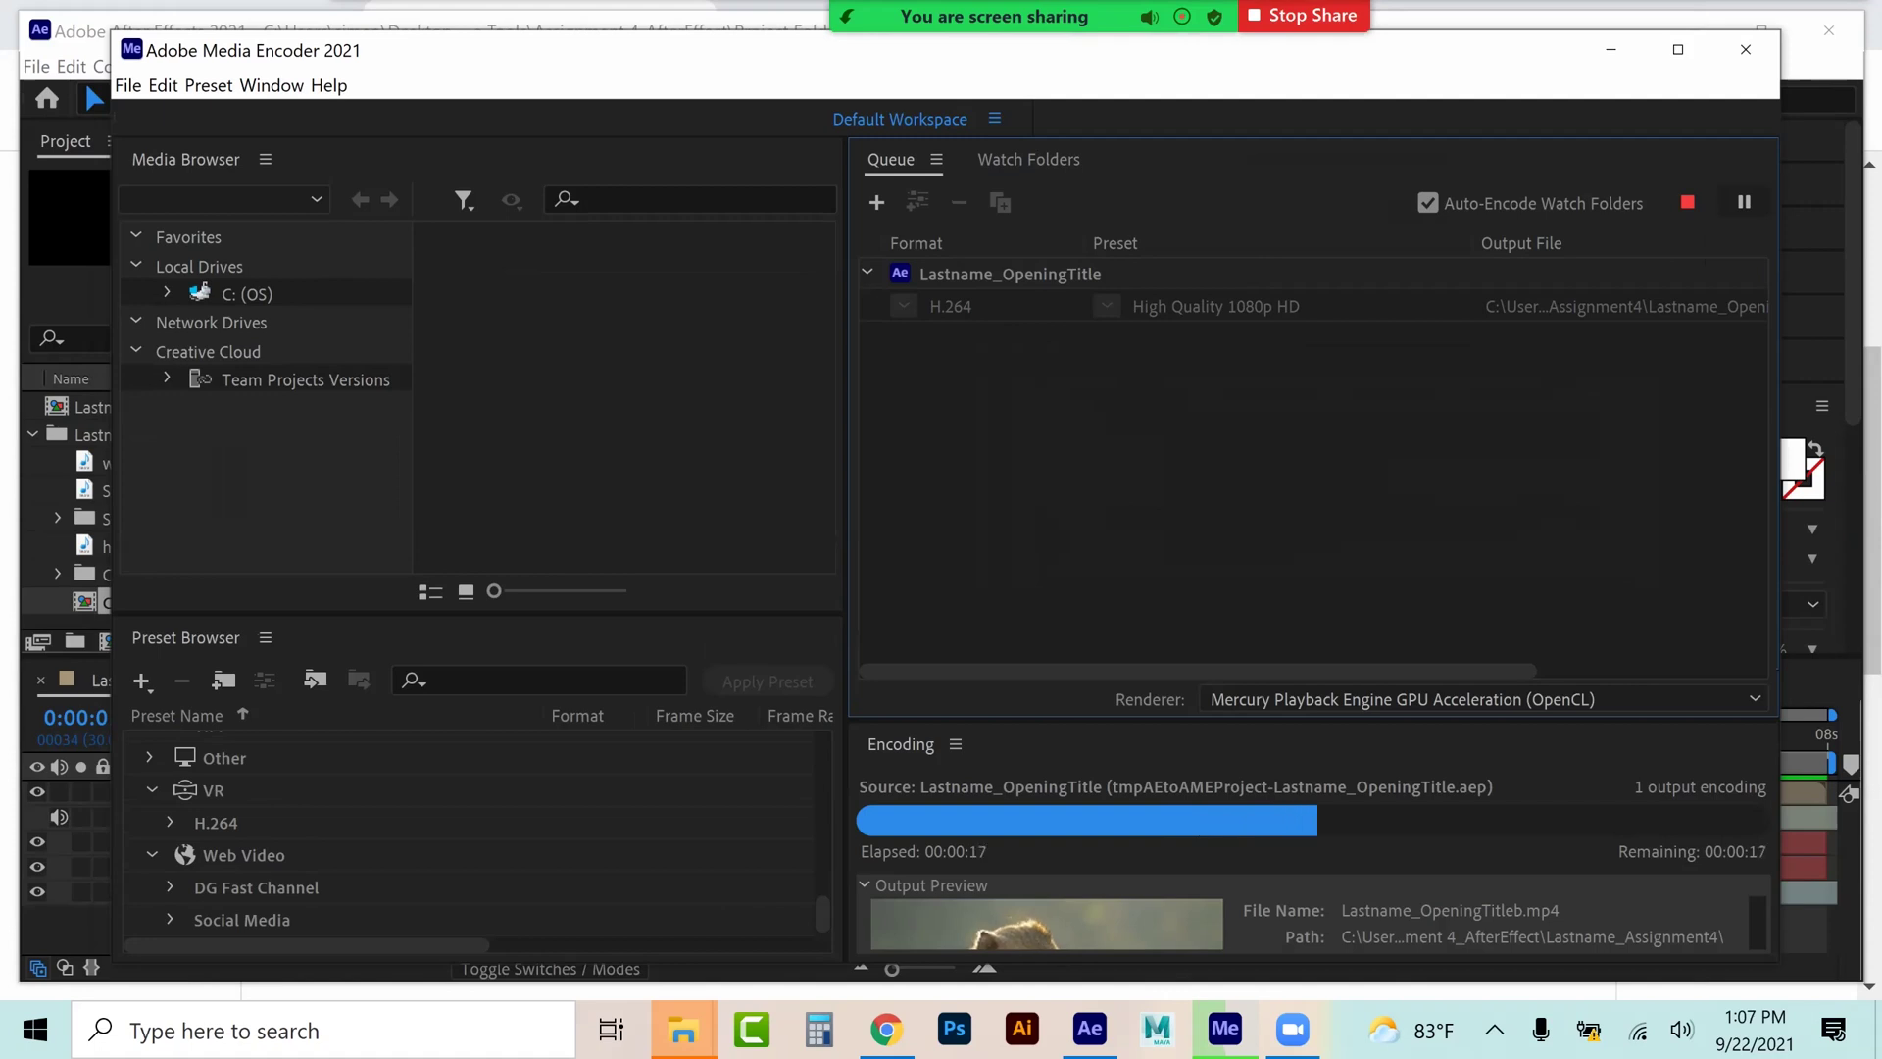
- Remove the finished Lastname_OpeningTitle item from the encoding queue and switch back to After Effects
click(1016, 277)
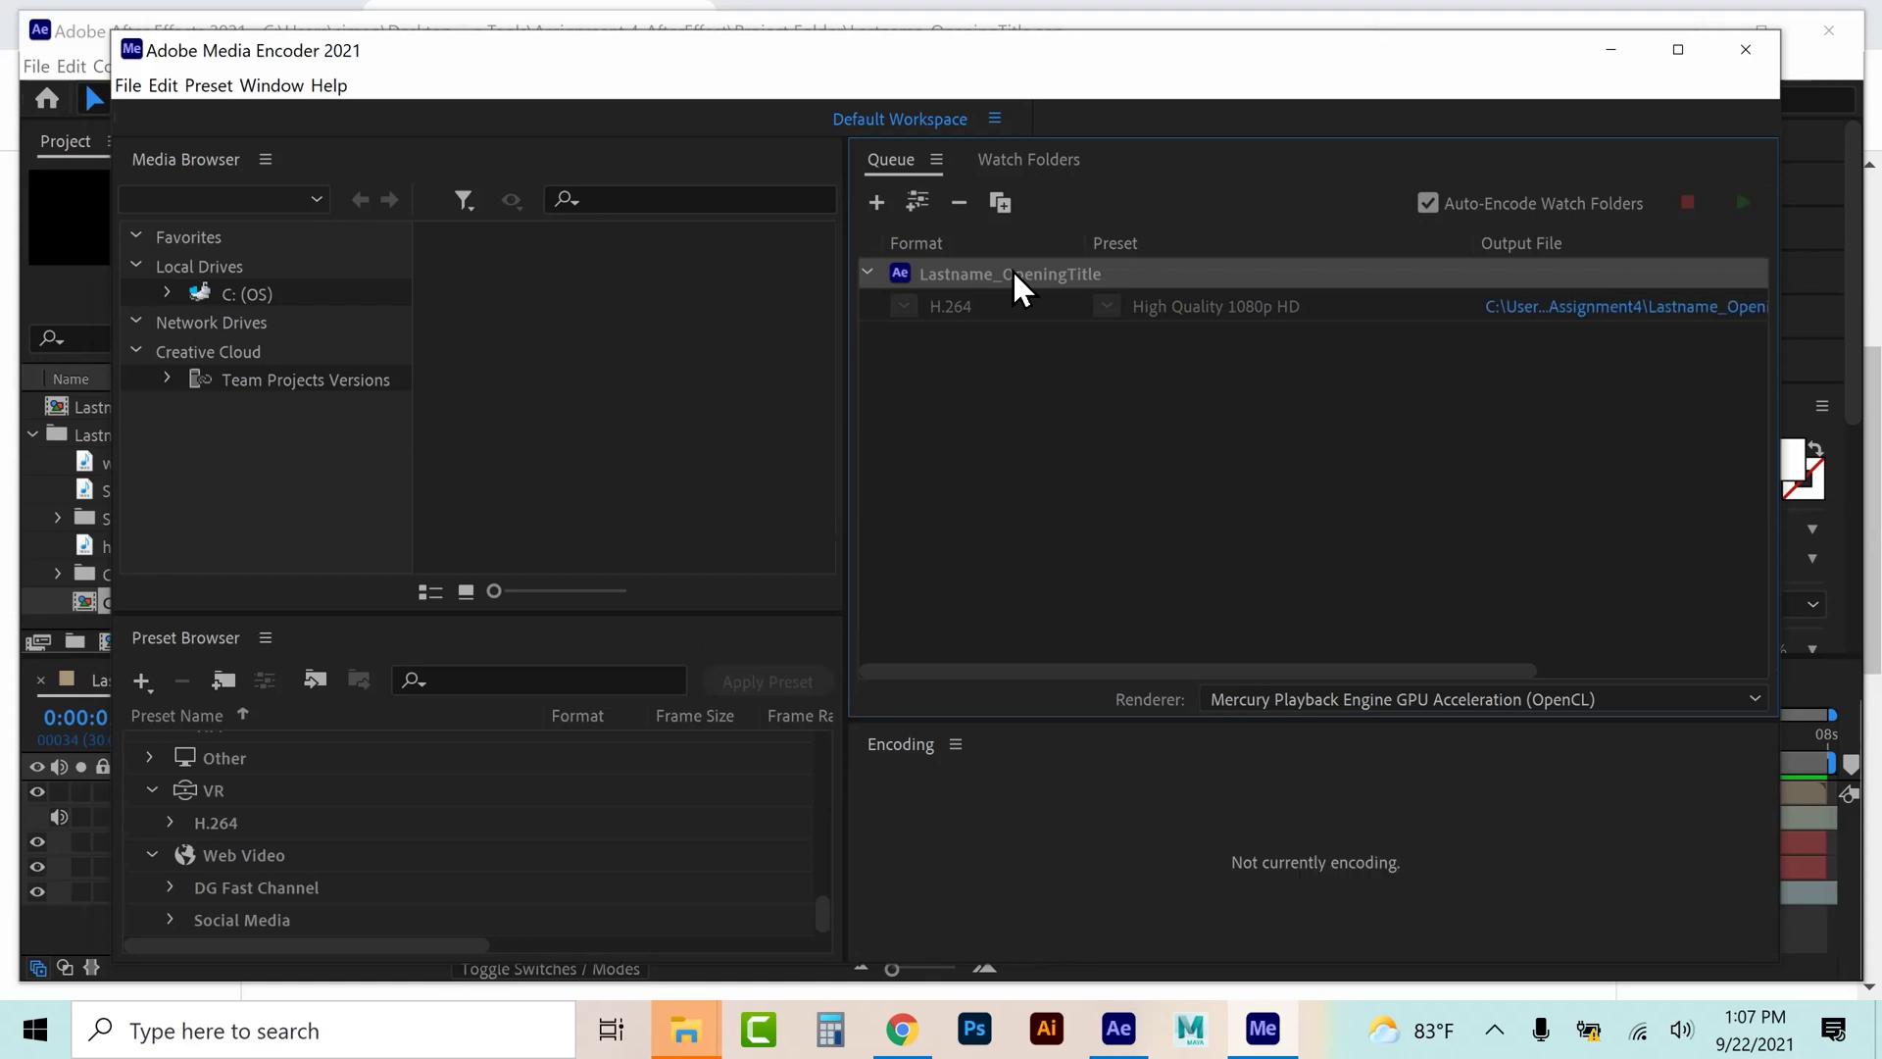
key(Delete)
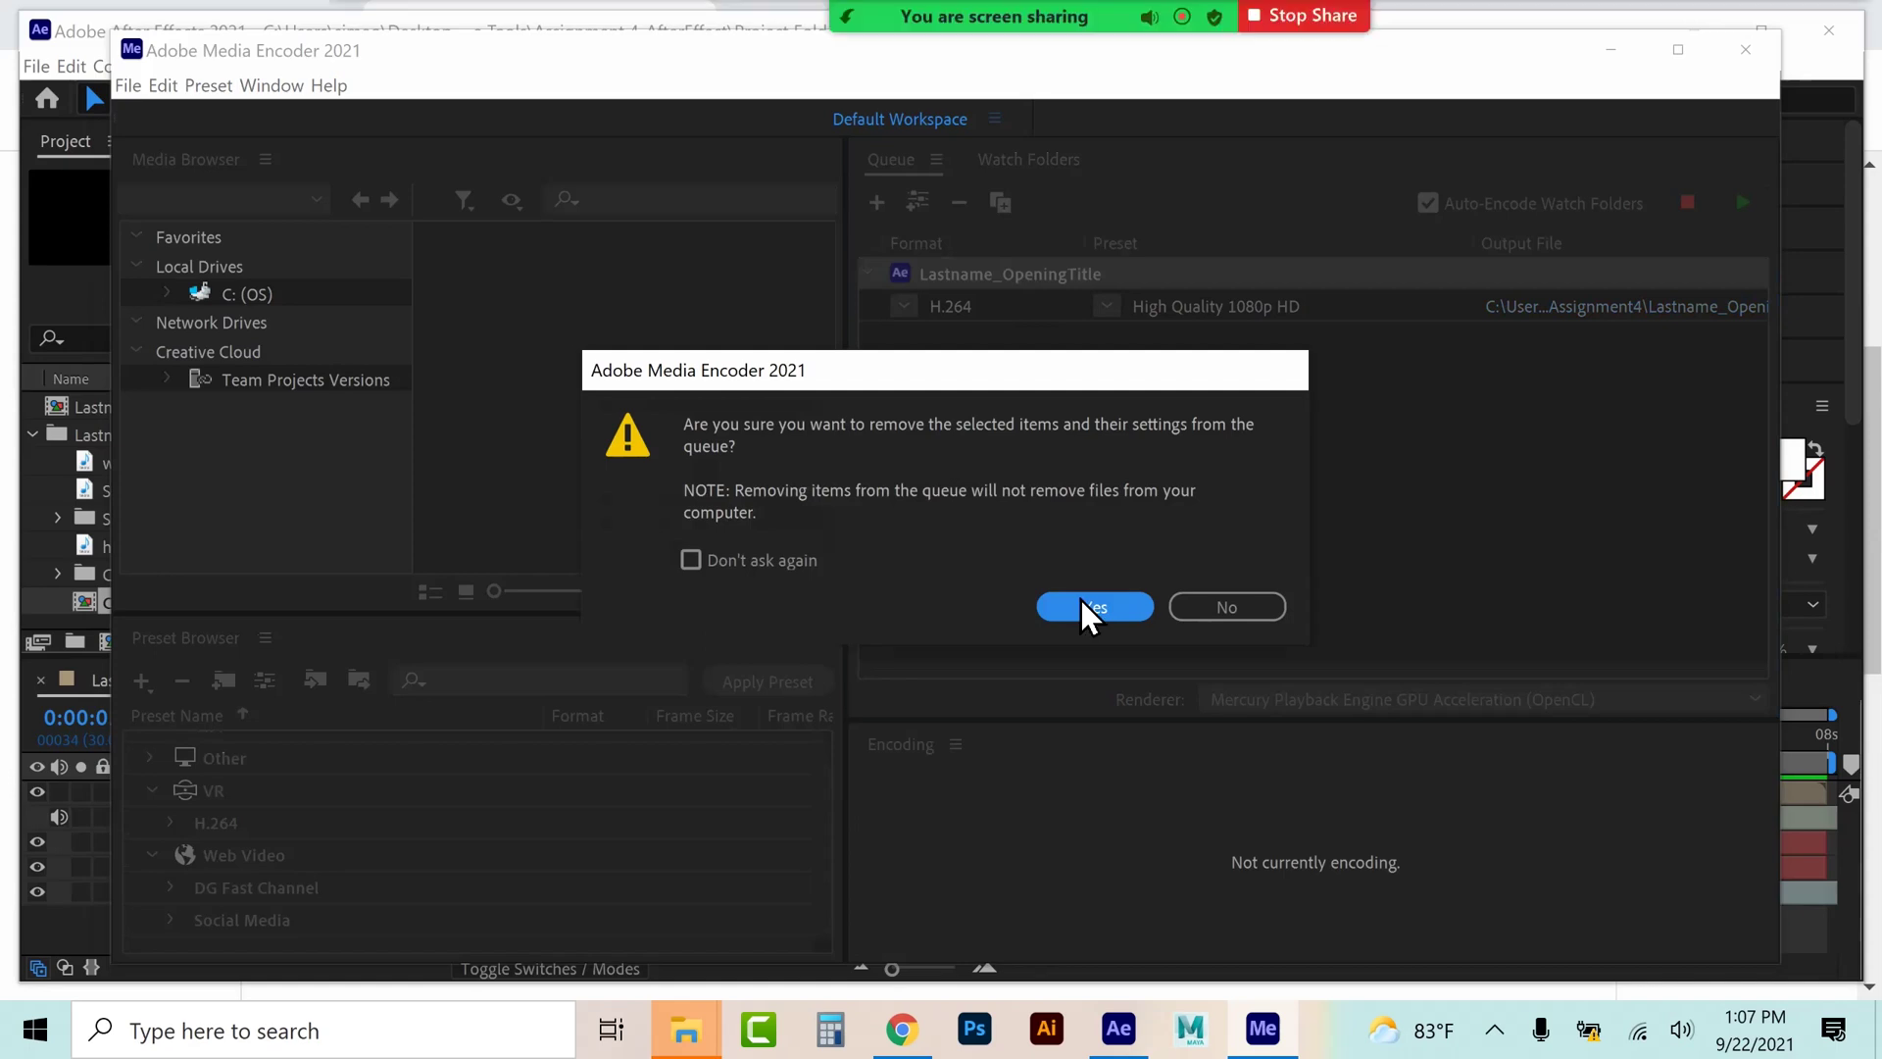
click(1092, 608)
click(86, 80)
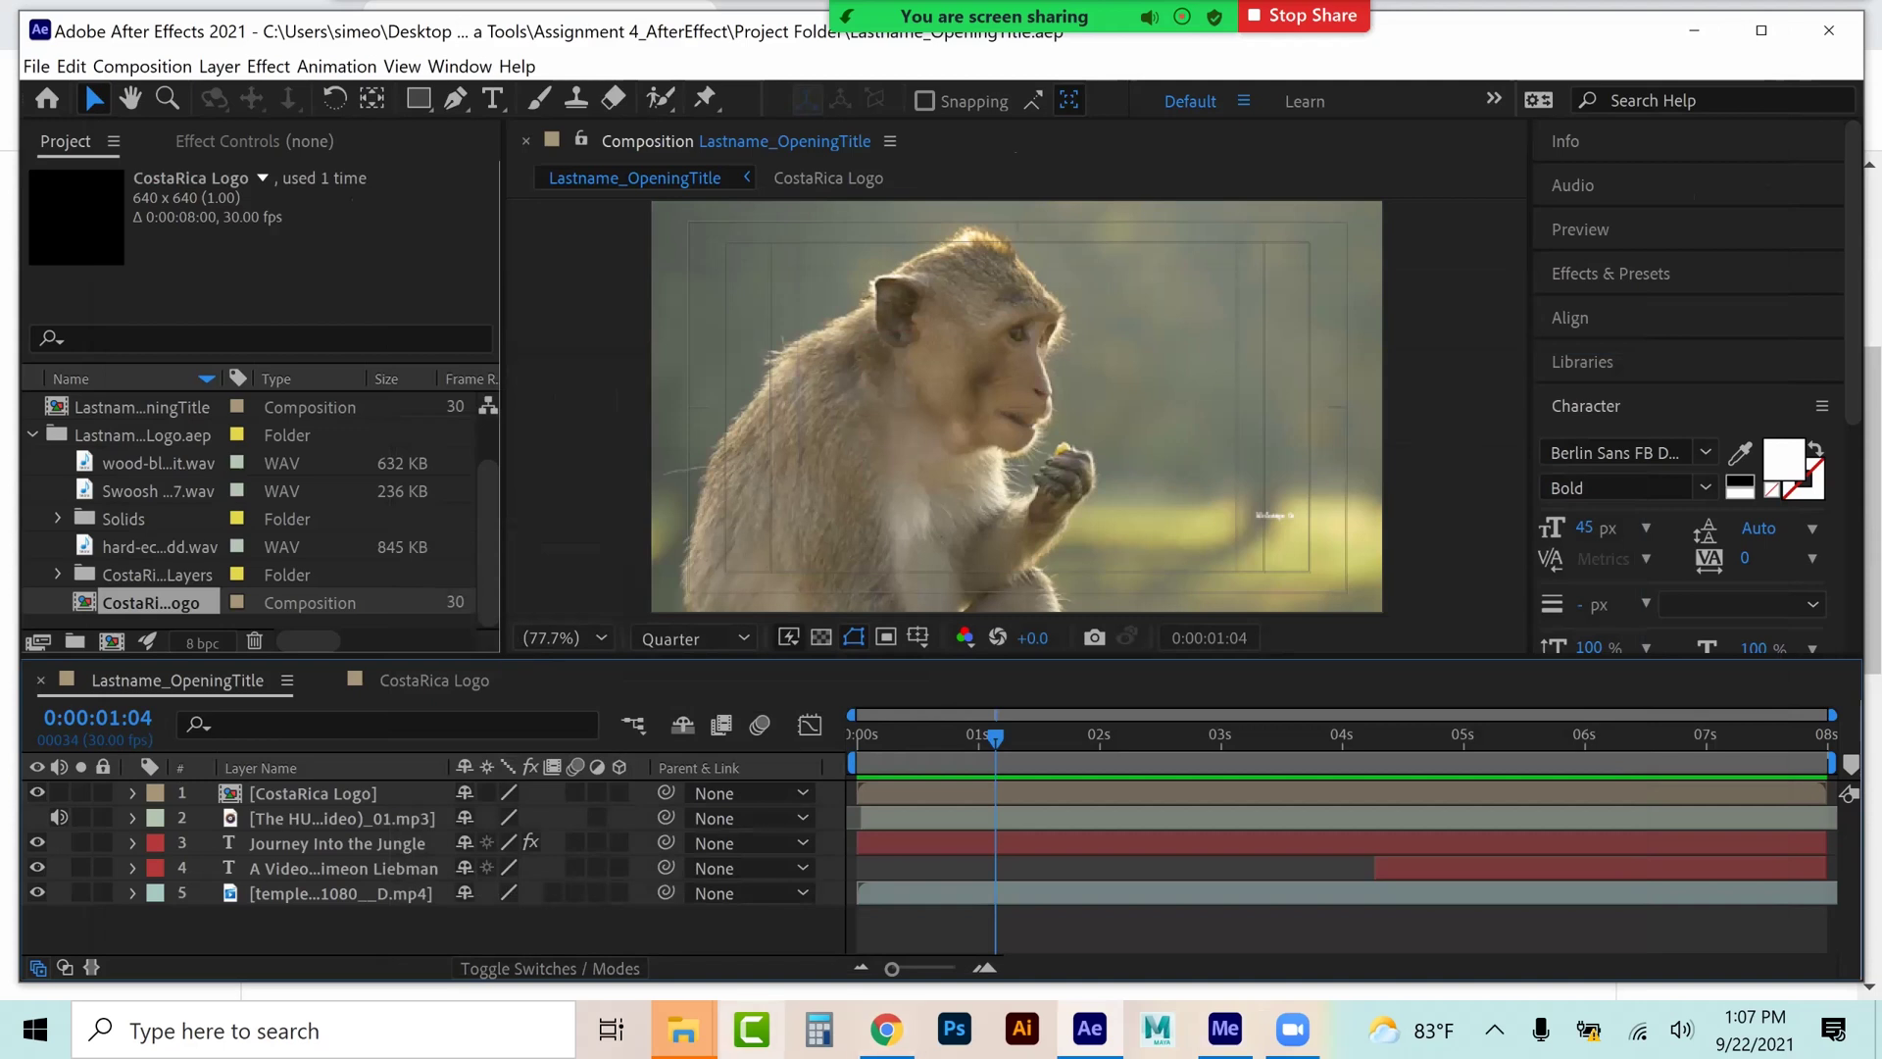
- Start a new, empty project for the slideshow
mouse_move(886, 1029)
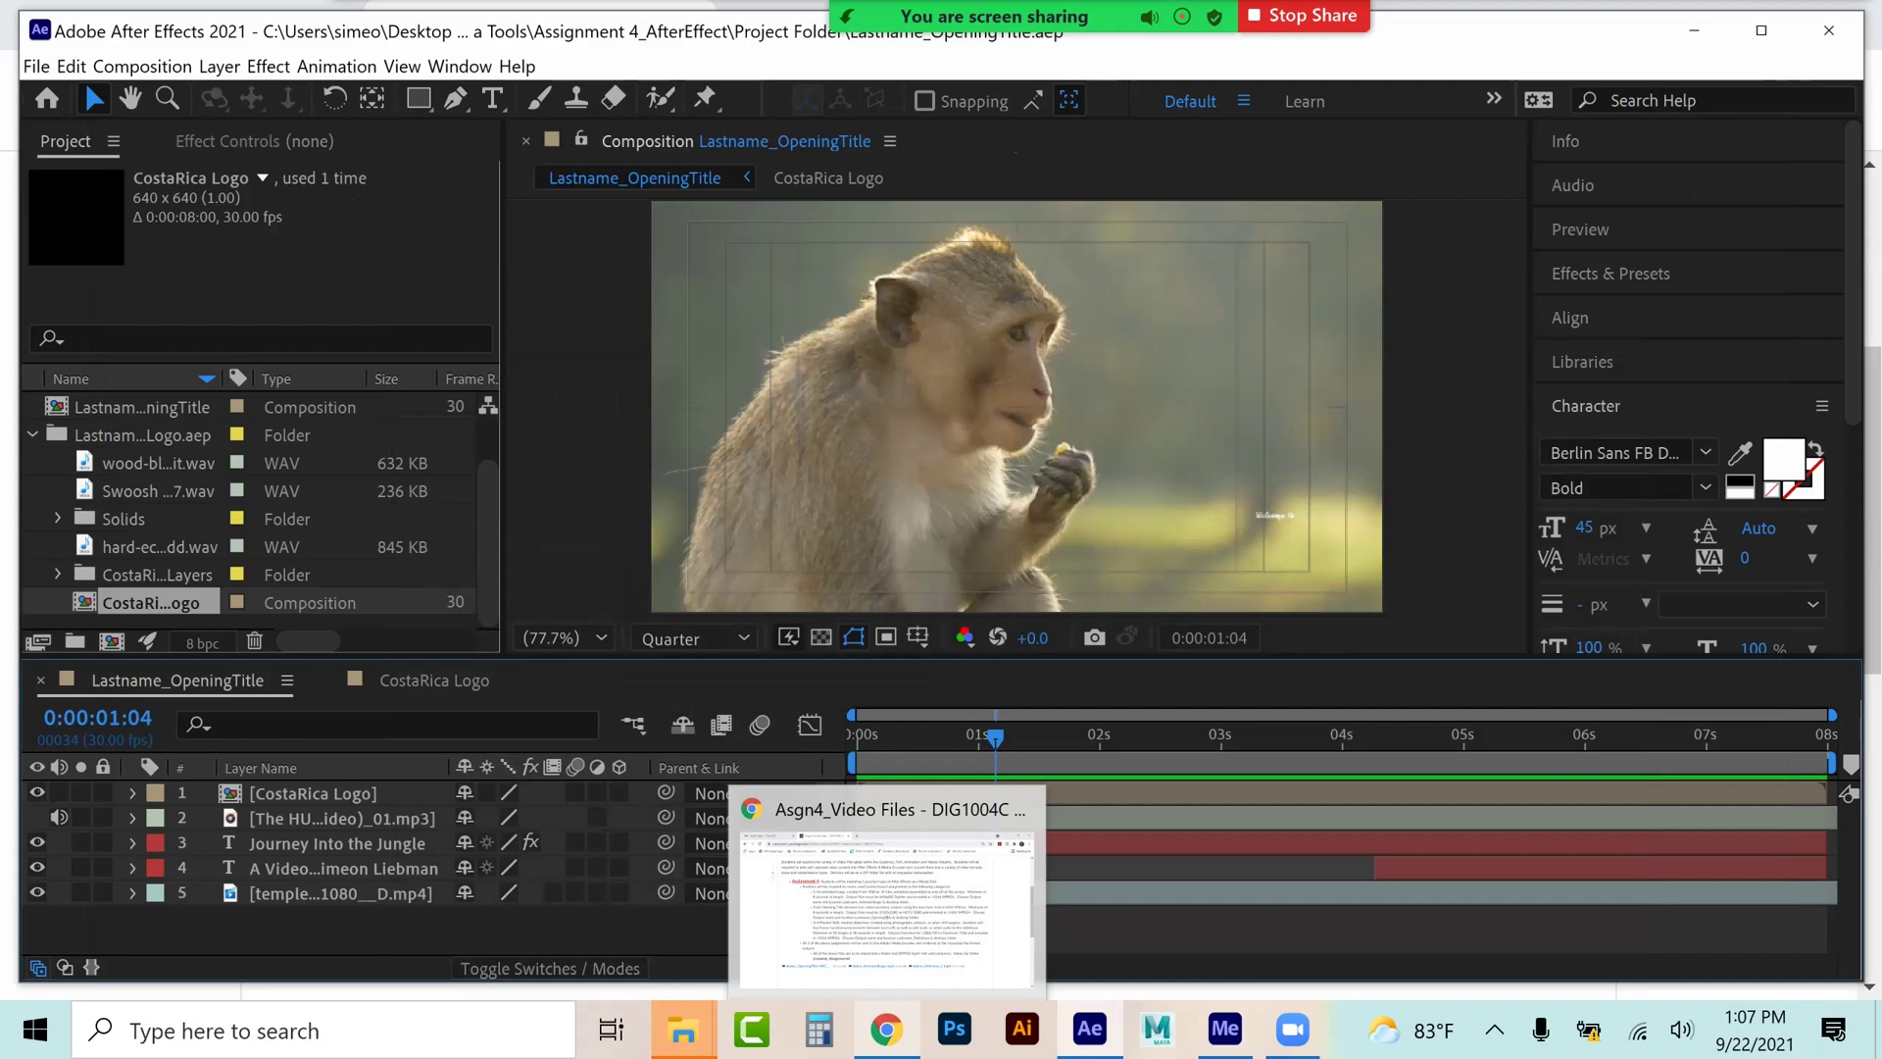
mouse_move(887, 882)
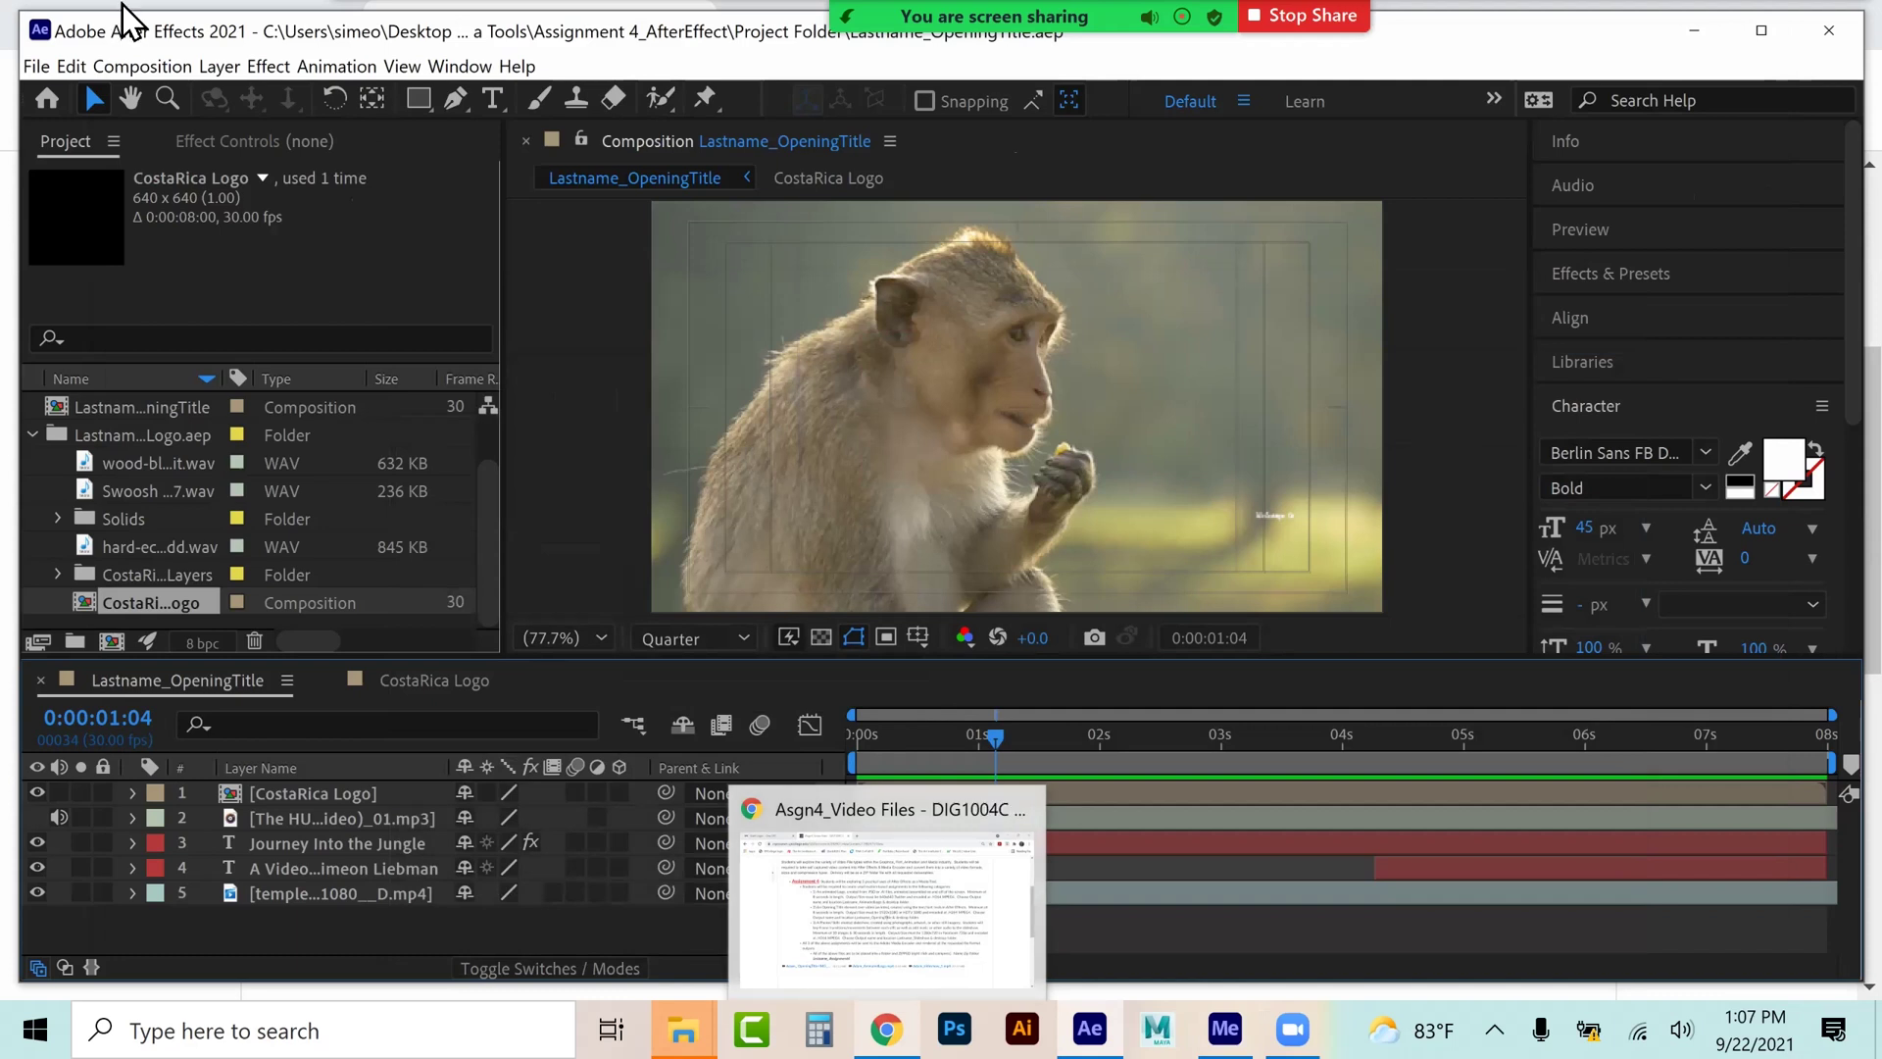
click(36, 66)
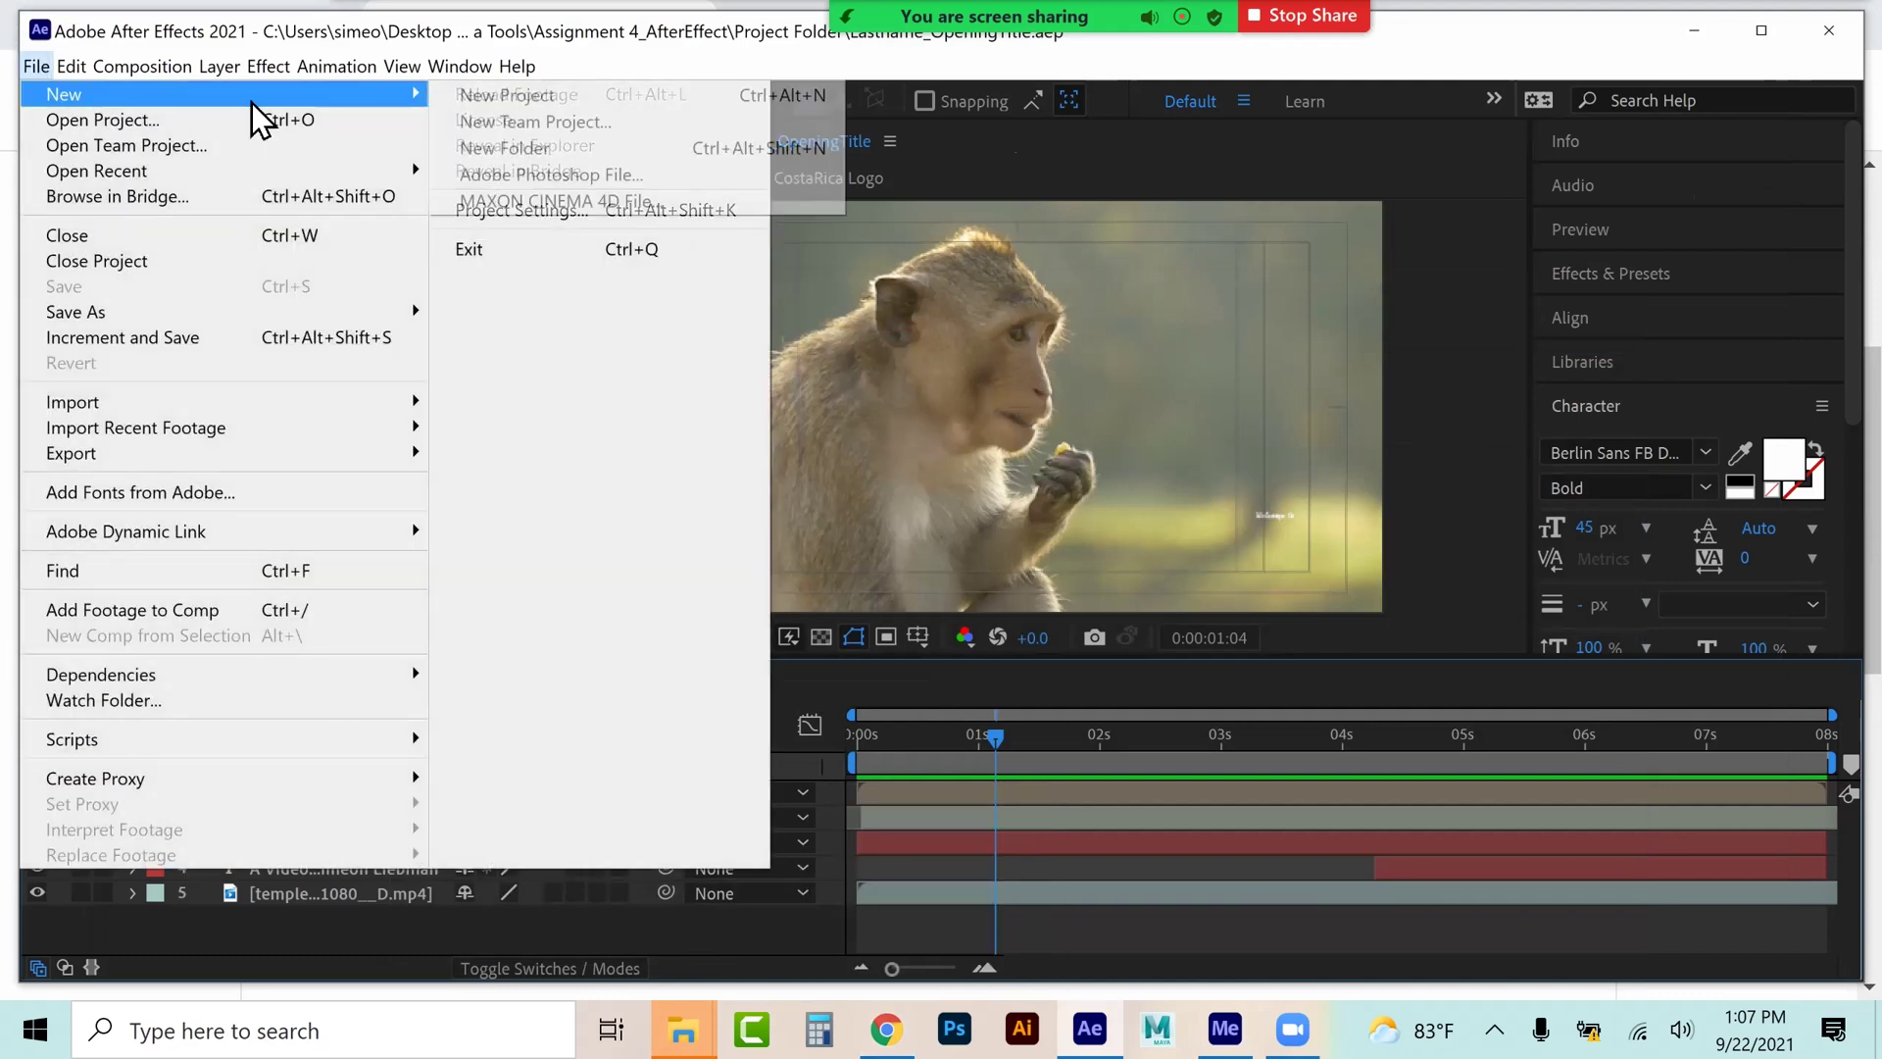
click(484, 100)
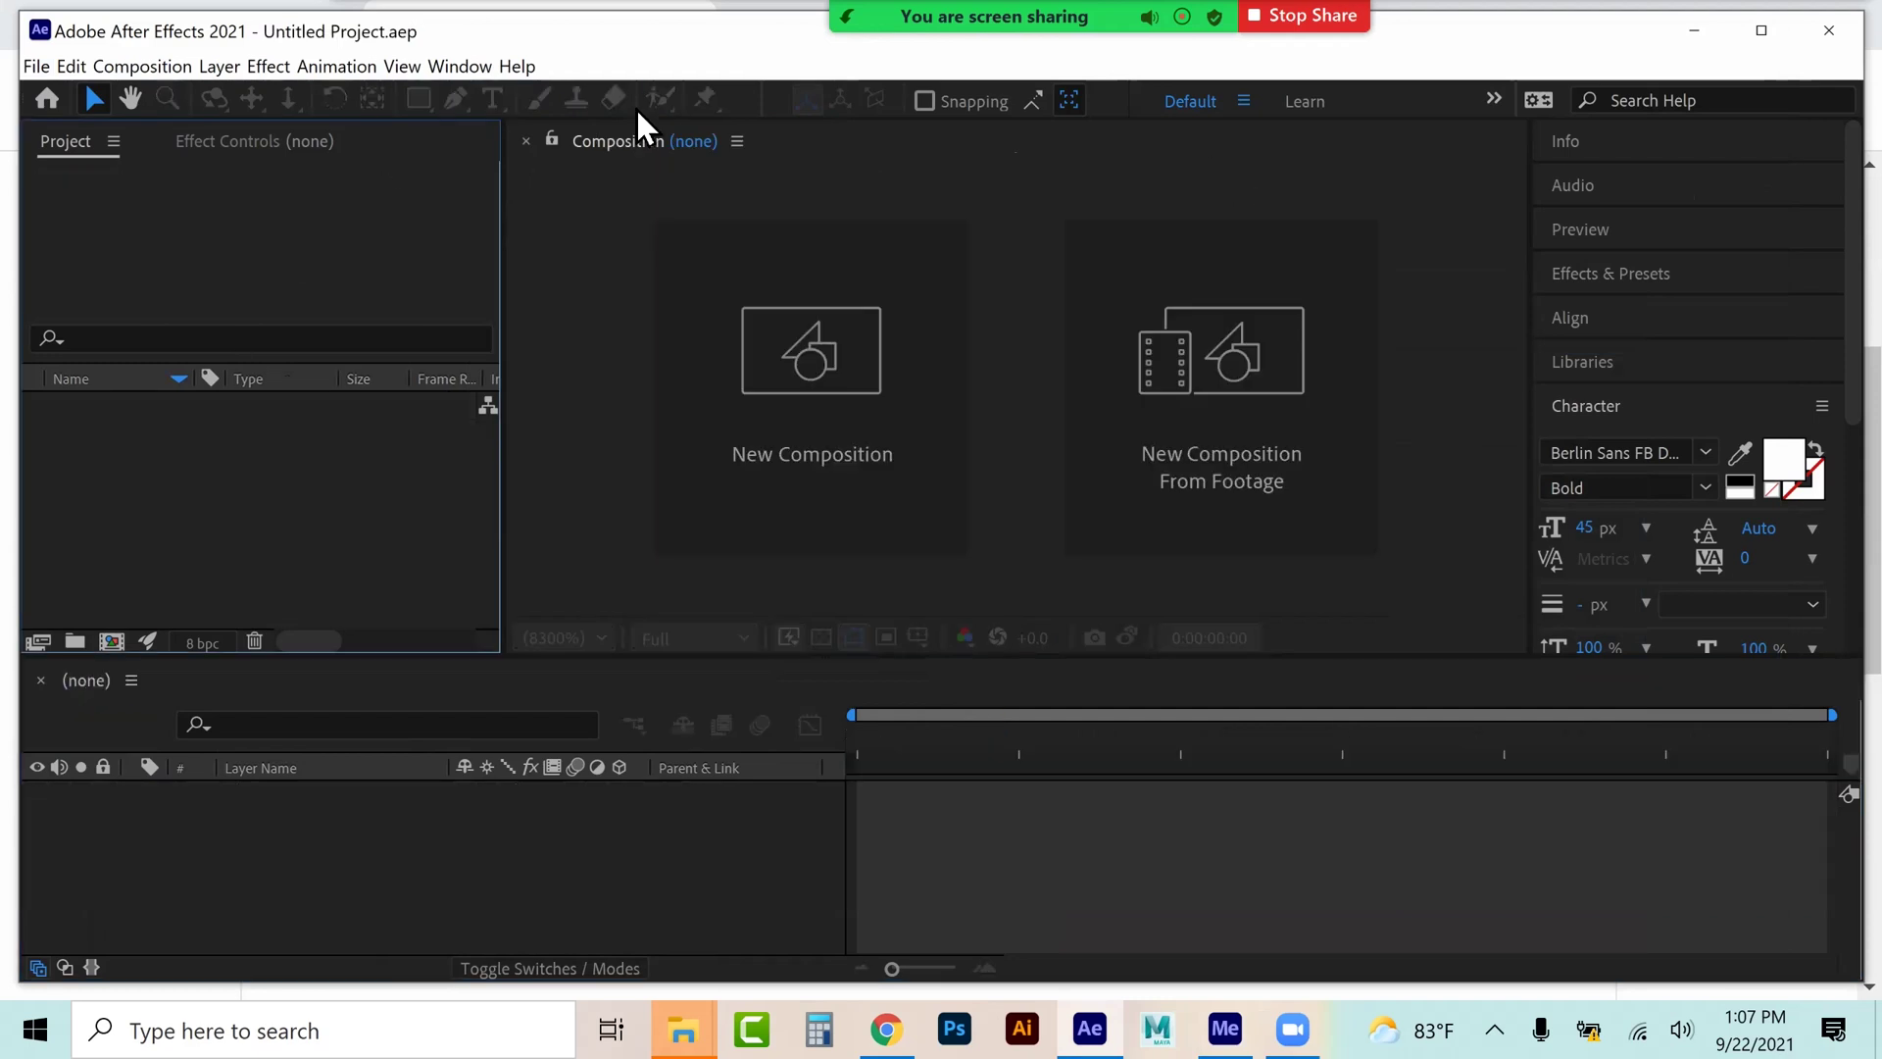
- Purge all memory and the disk cache, clearing the disk cache for all versions
click(70, 66)
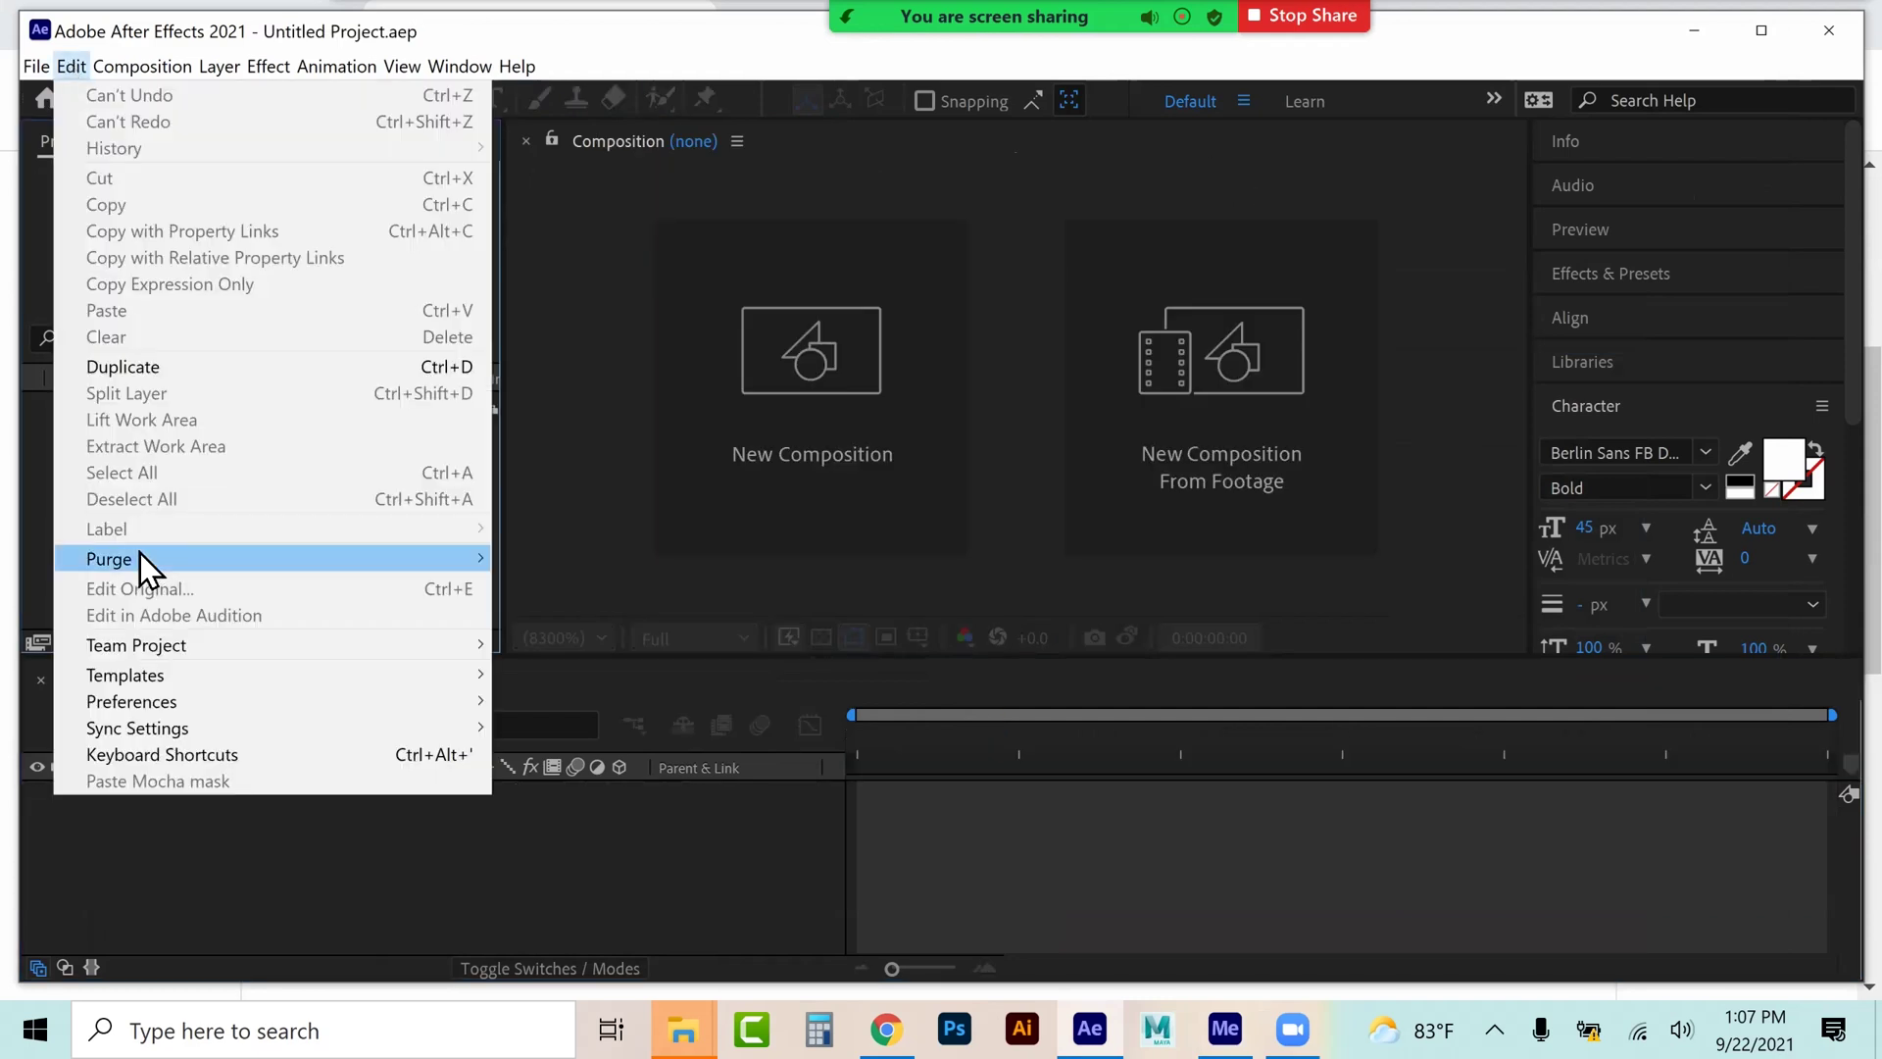
mouse_move(139, 551)
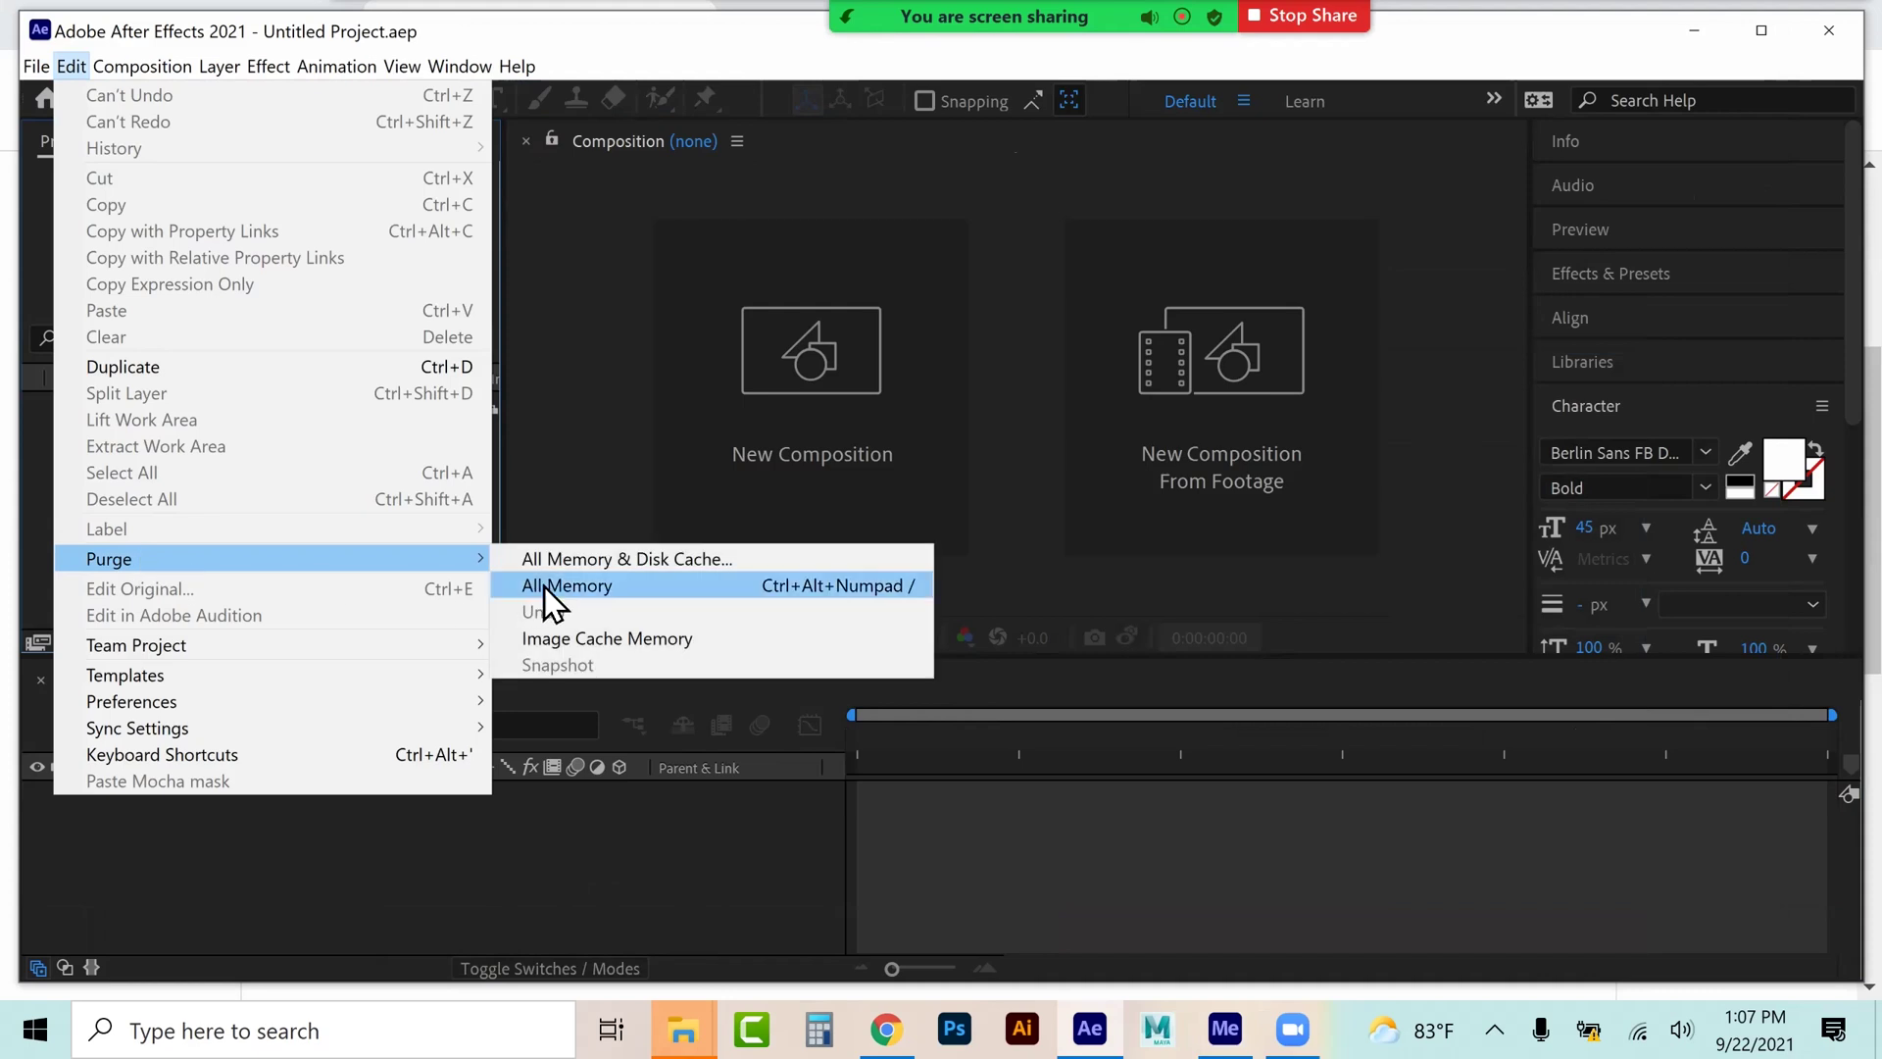
click(780, 558)
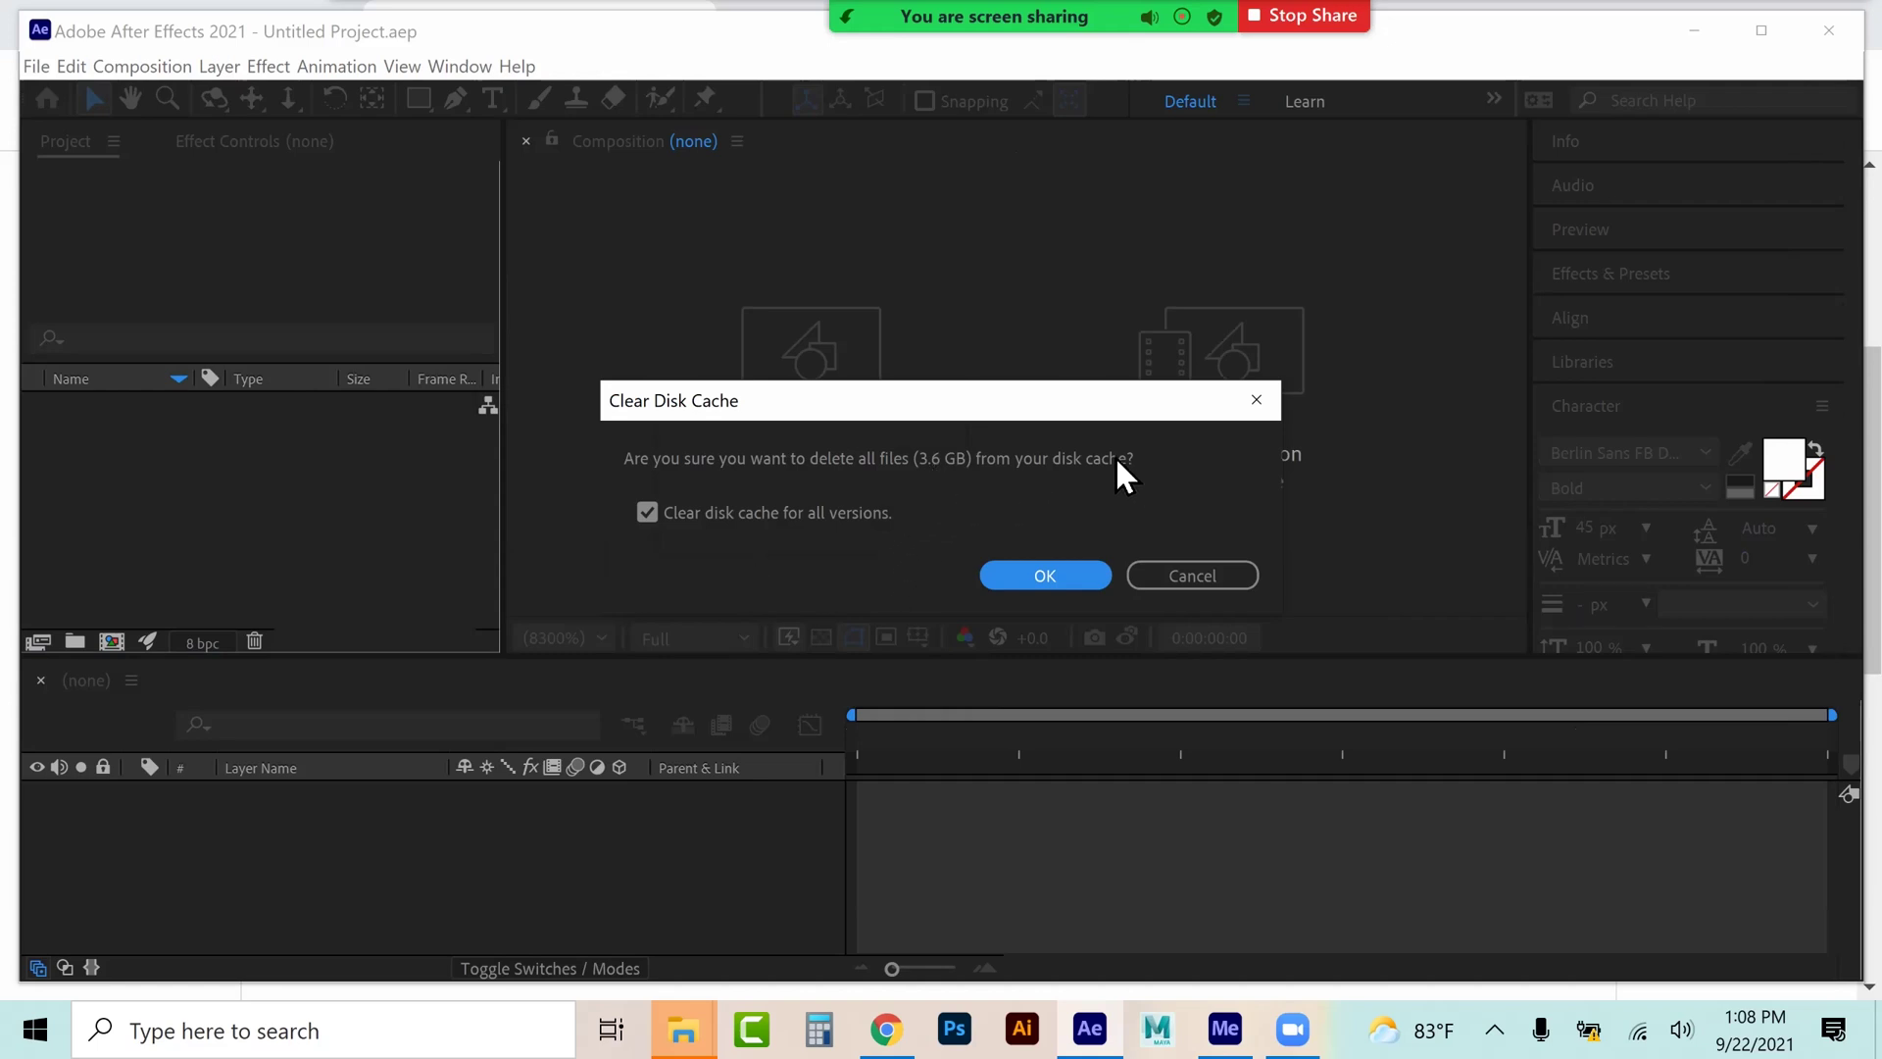
click(1033, 574)
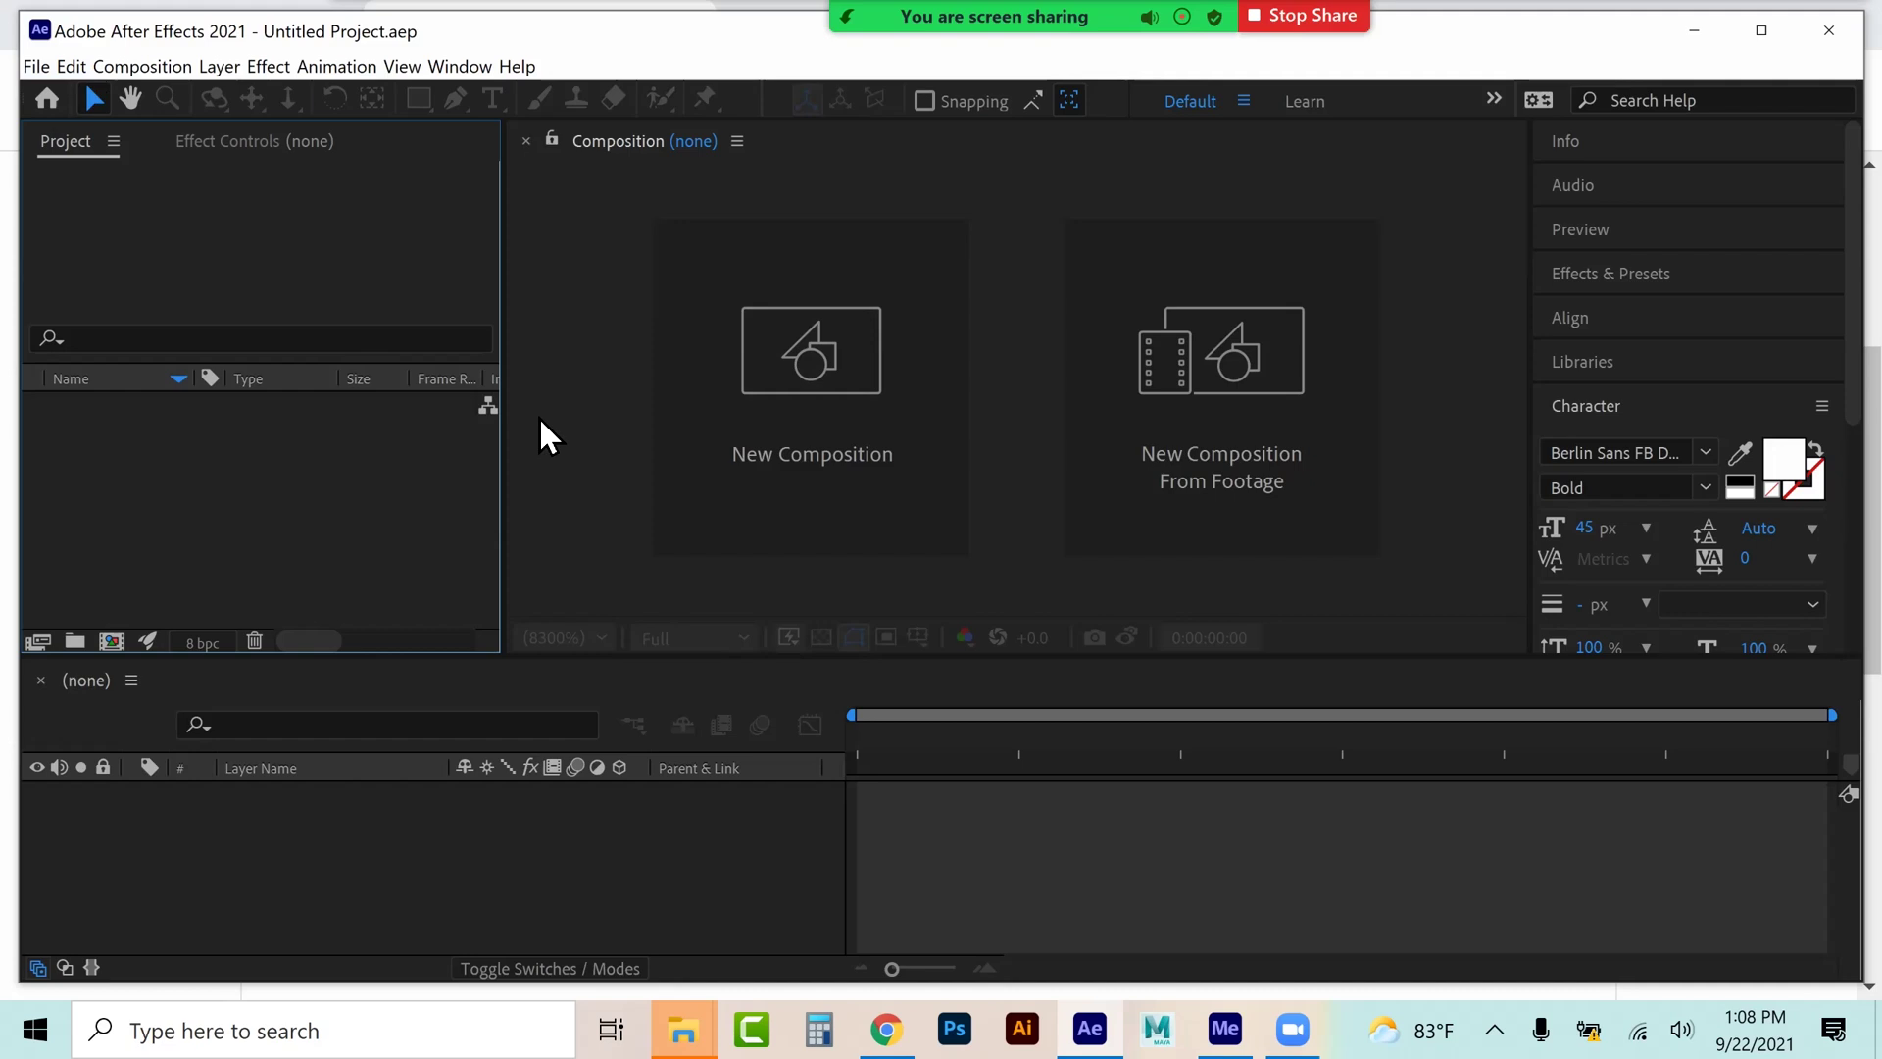
- Switch to Chrome and read the Assignment 4 slideshow requirements for images, length, audio and output size
click(885, 1029)
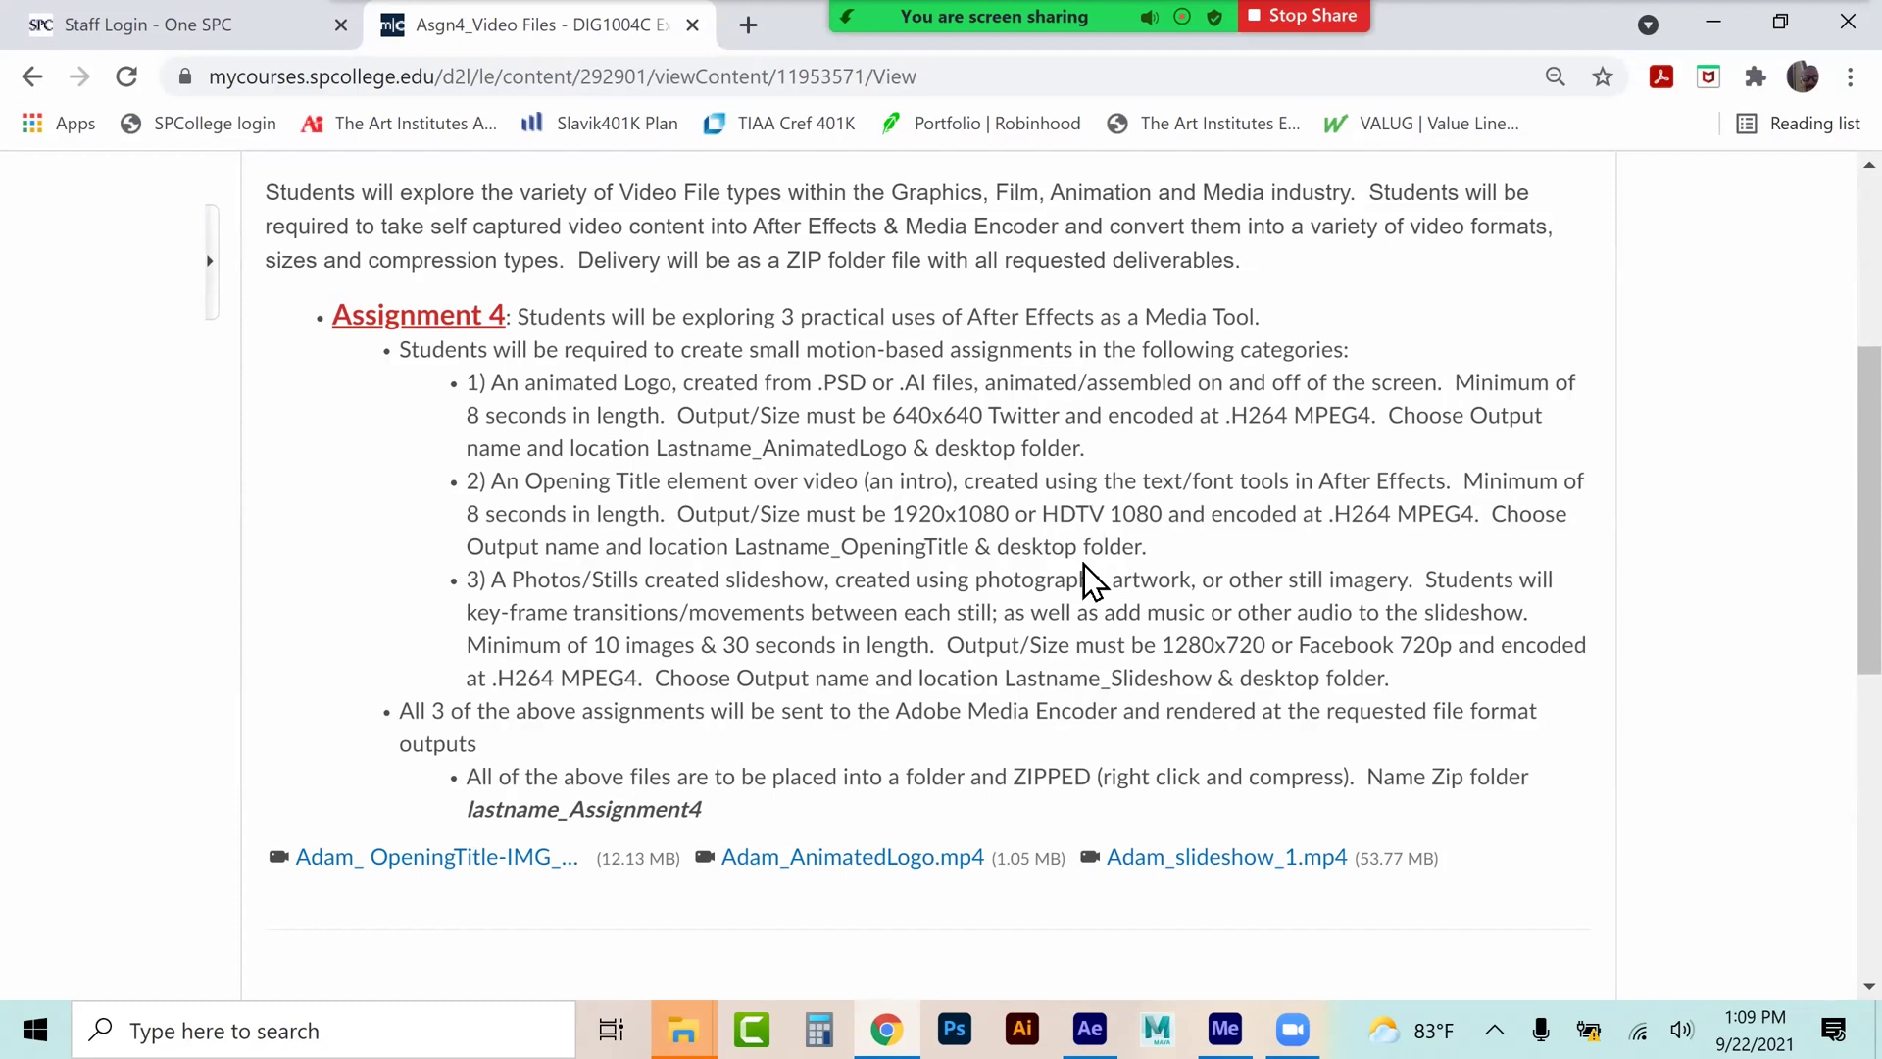
drag(491, 583, 931, 580)
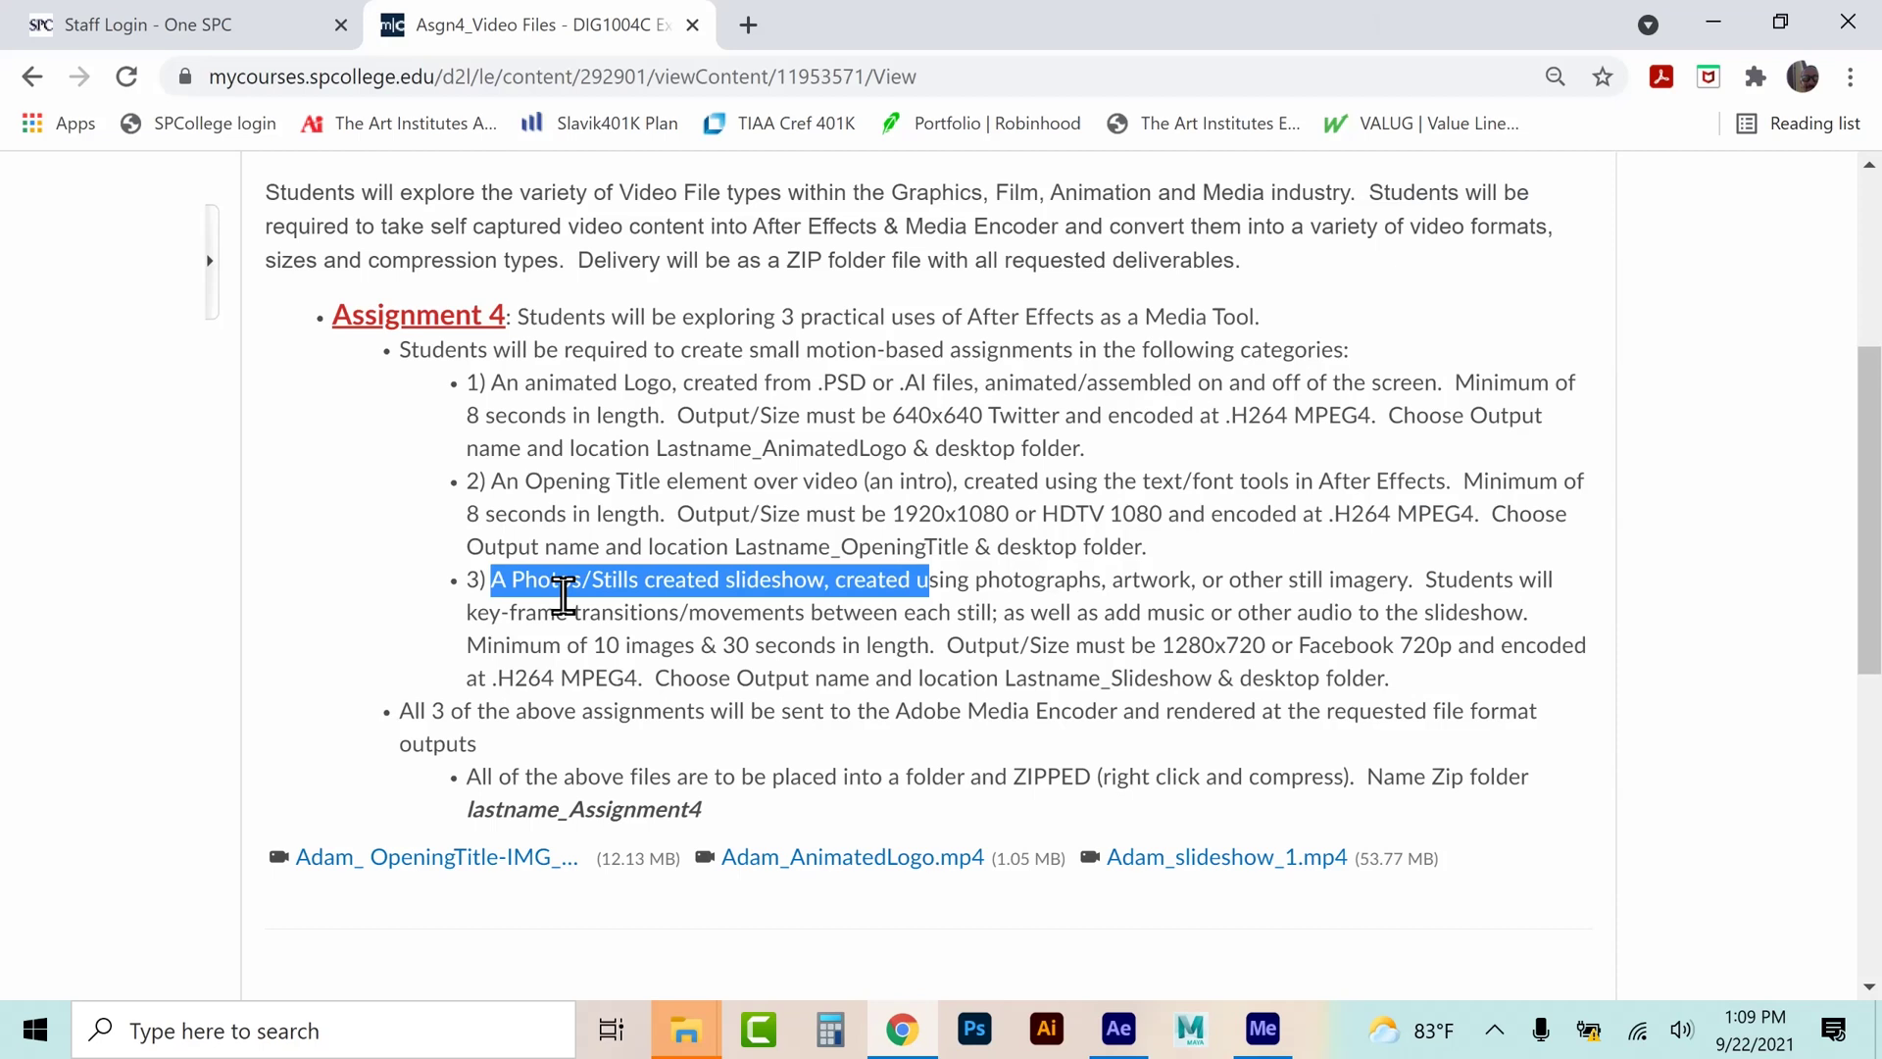
click(1008, 620)
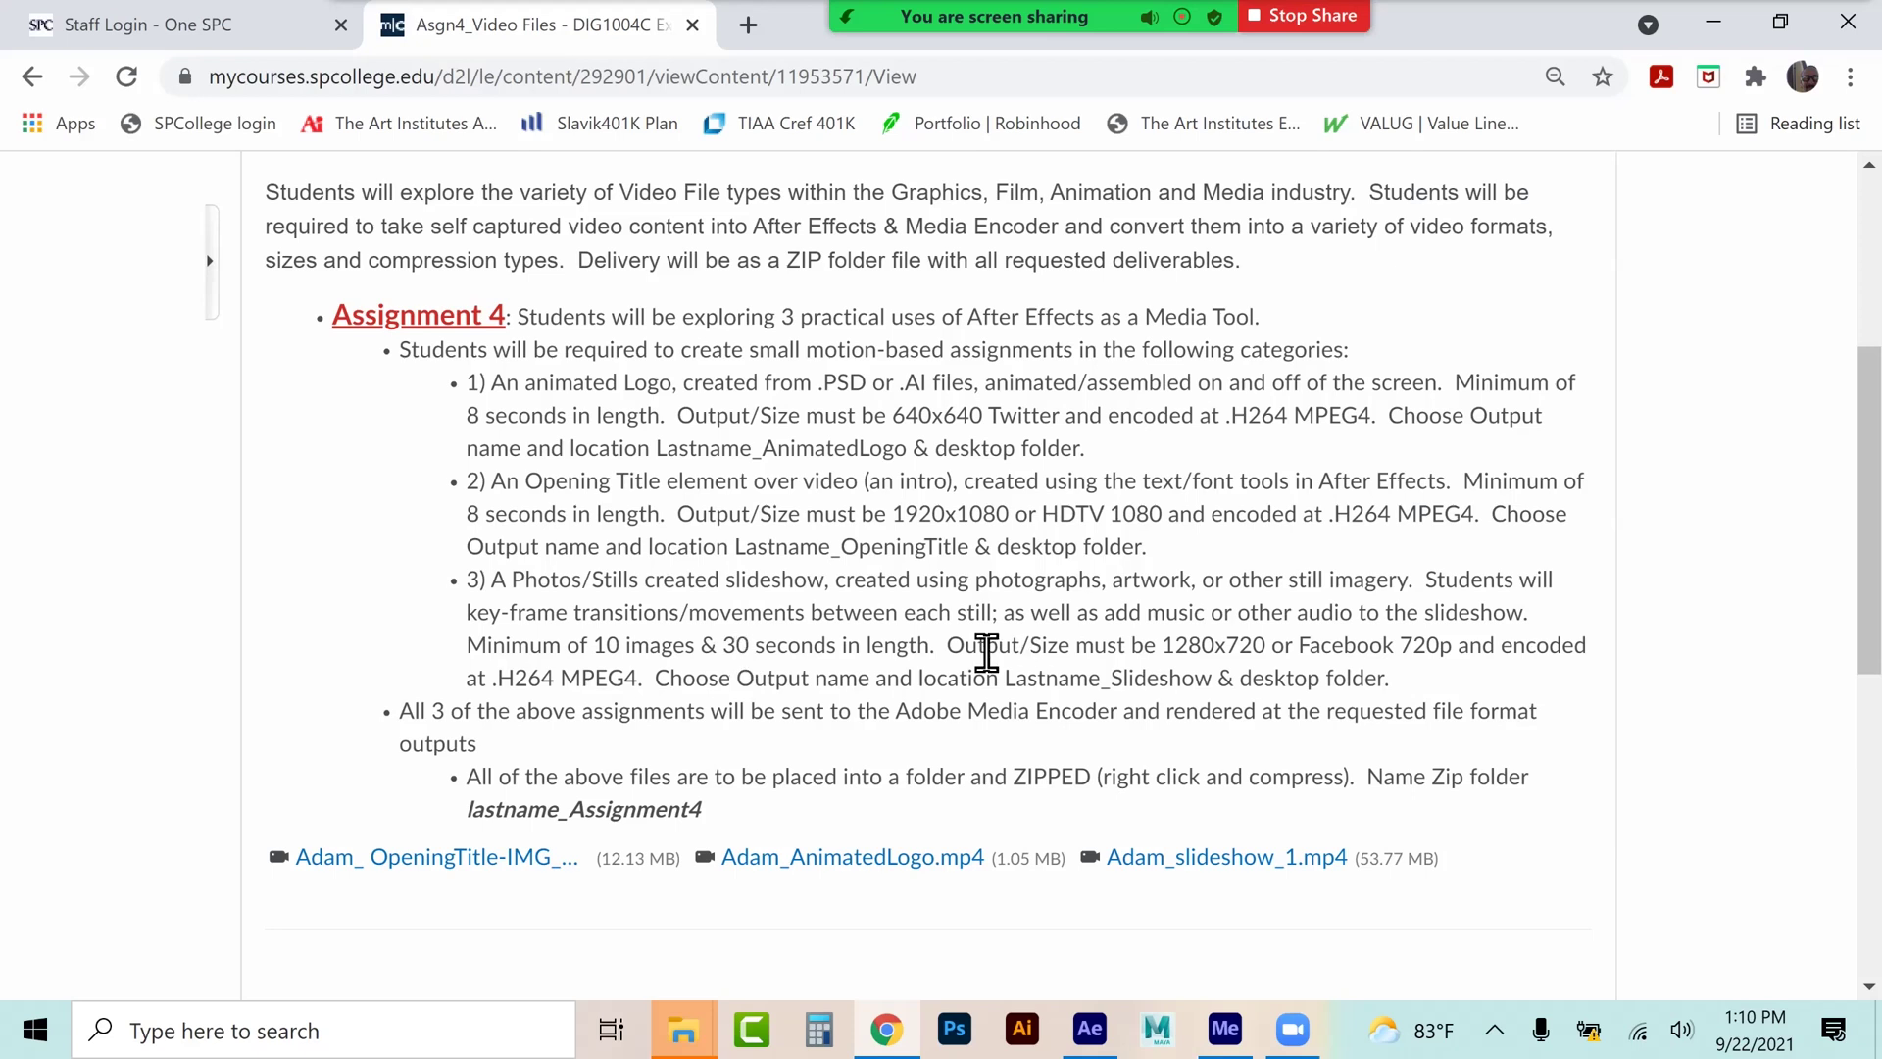
drag(1164, 647, 1241, 657)
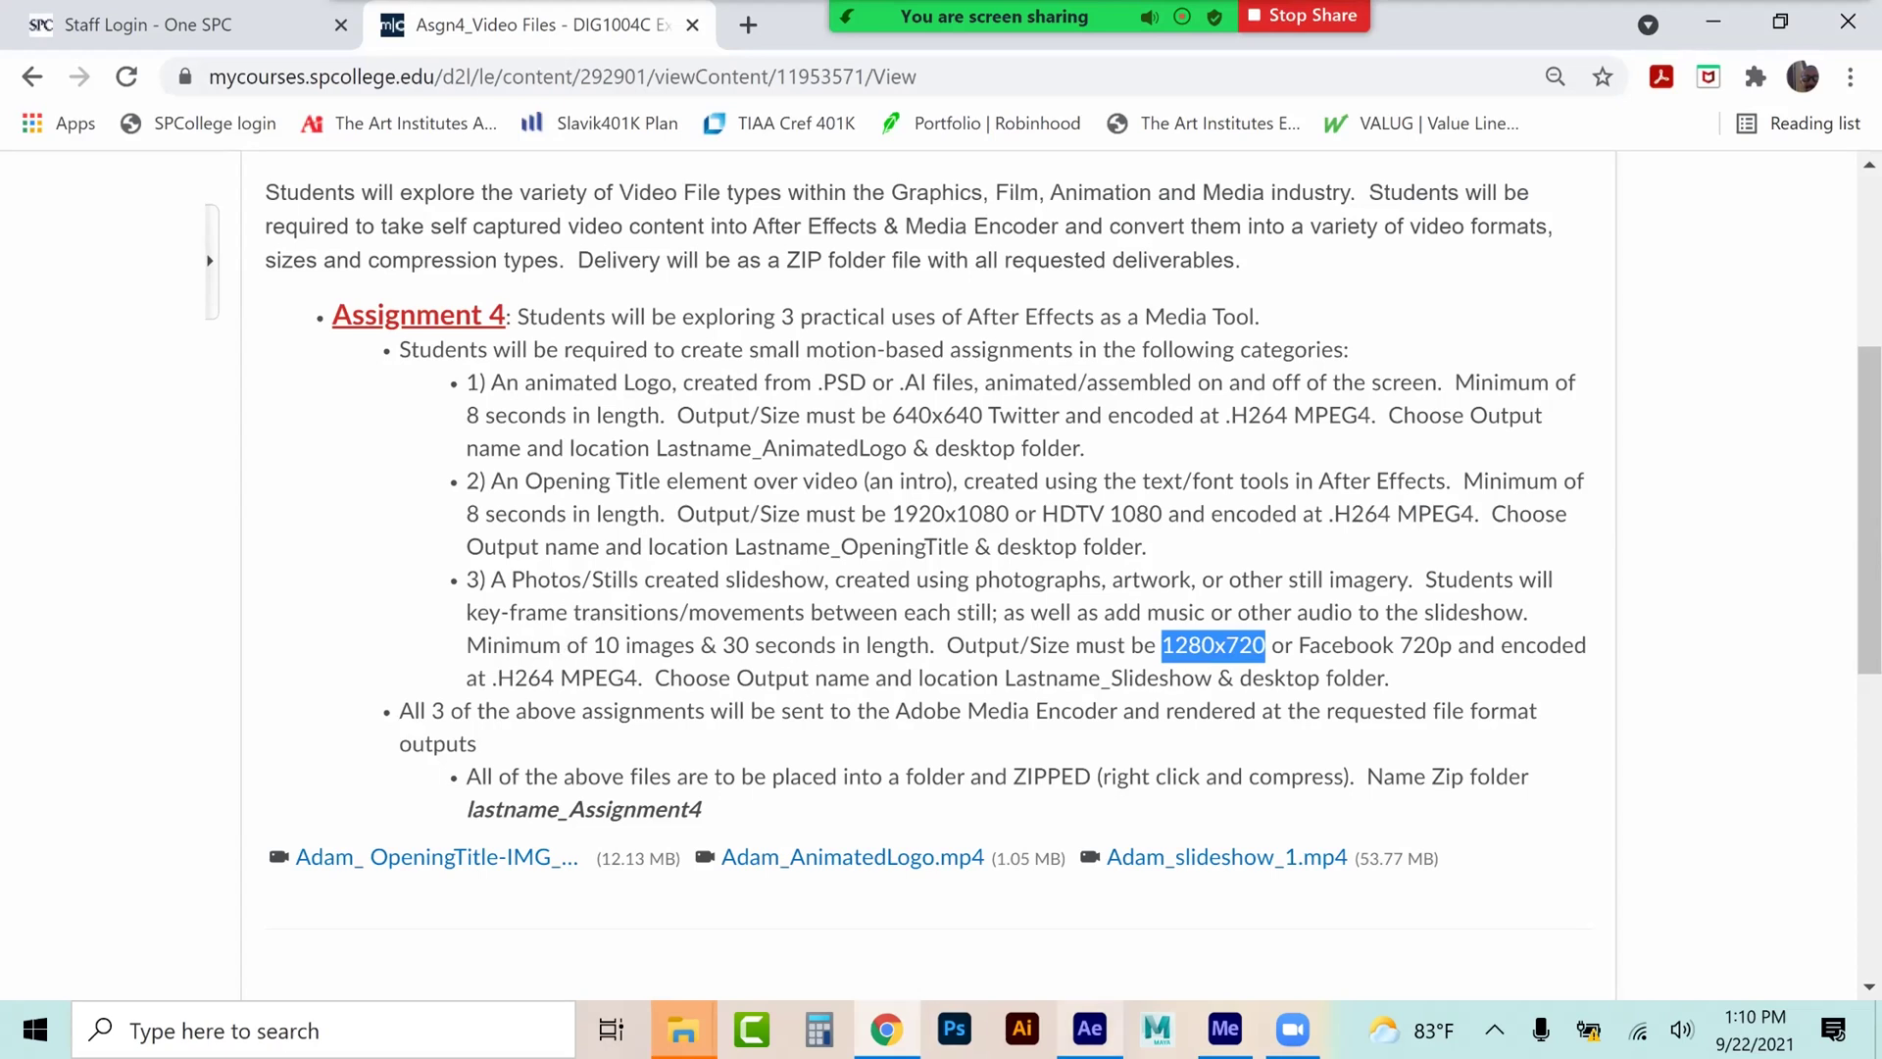
- Switch back to After Effects and open the Photos folder of Assignment 4_AfterEffect in File Explorer
click(1089, 1028)
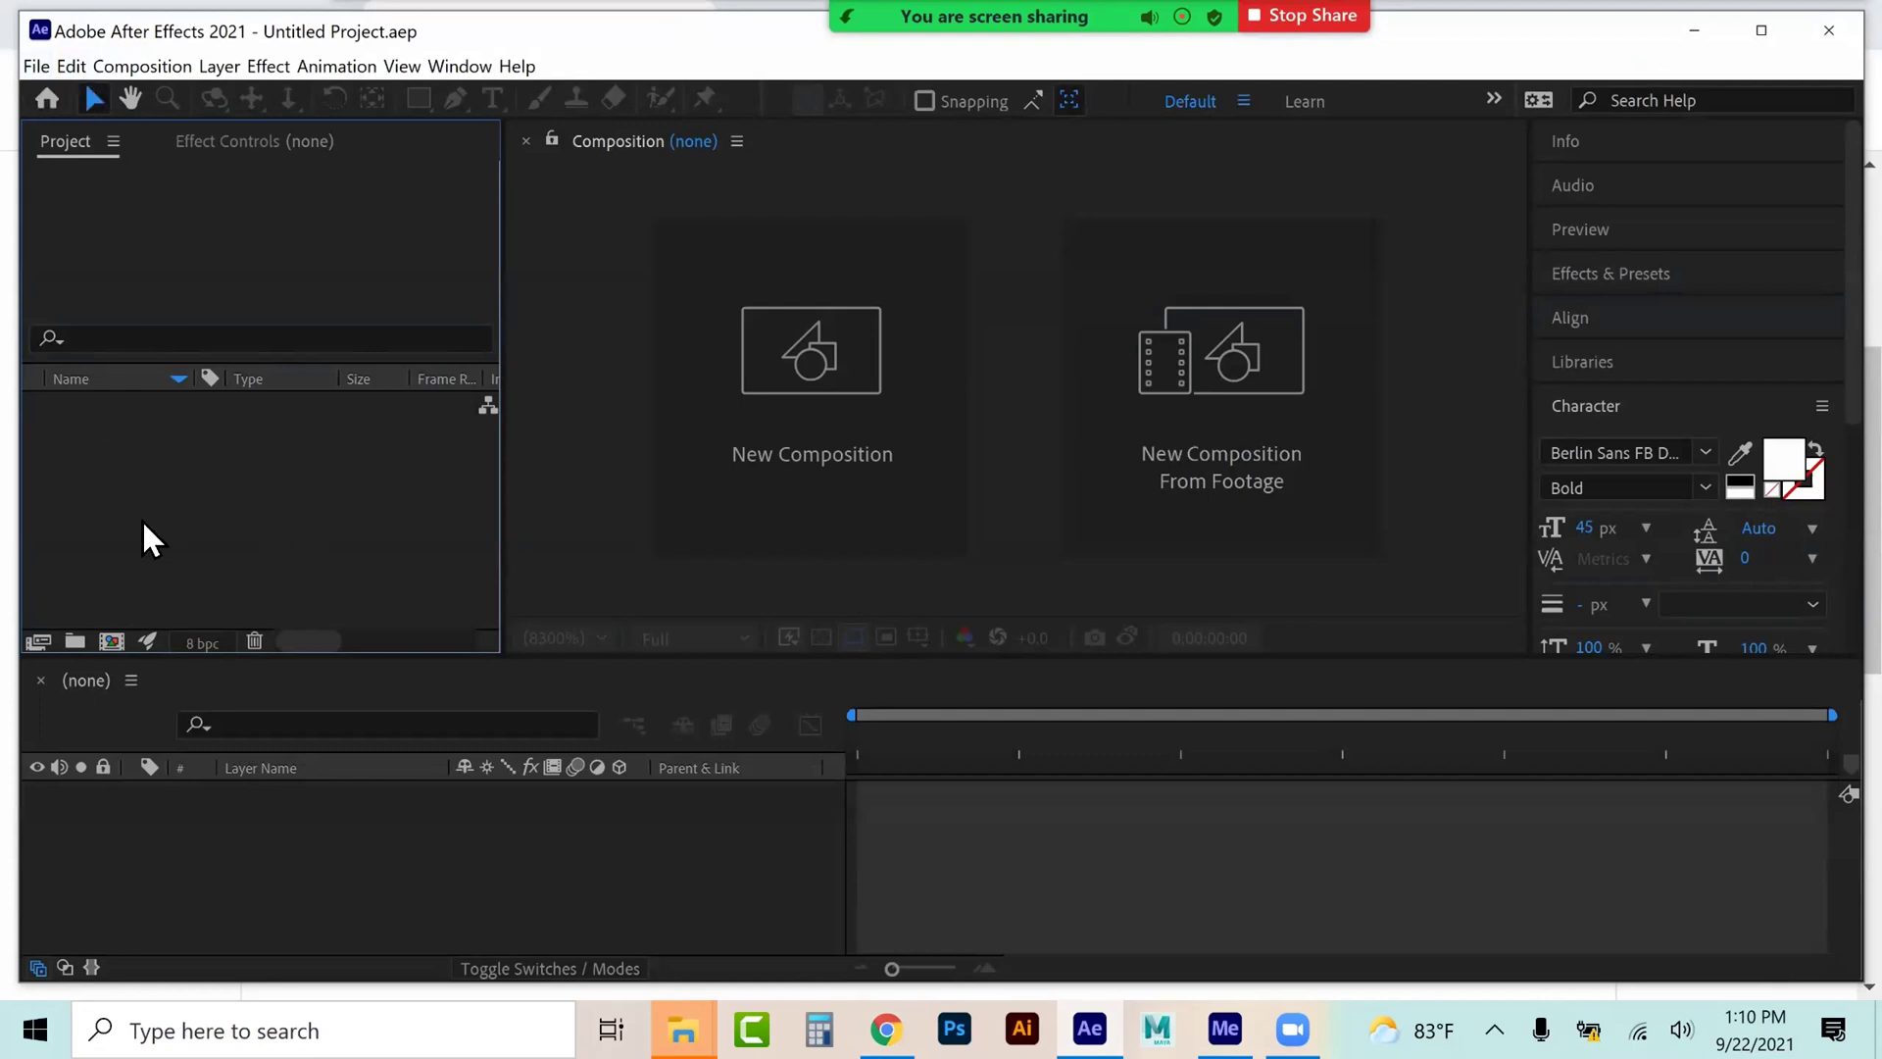
mouse_move(684, 1028)
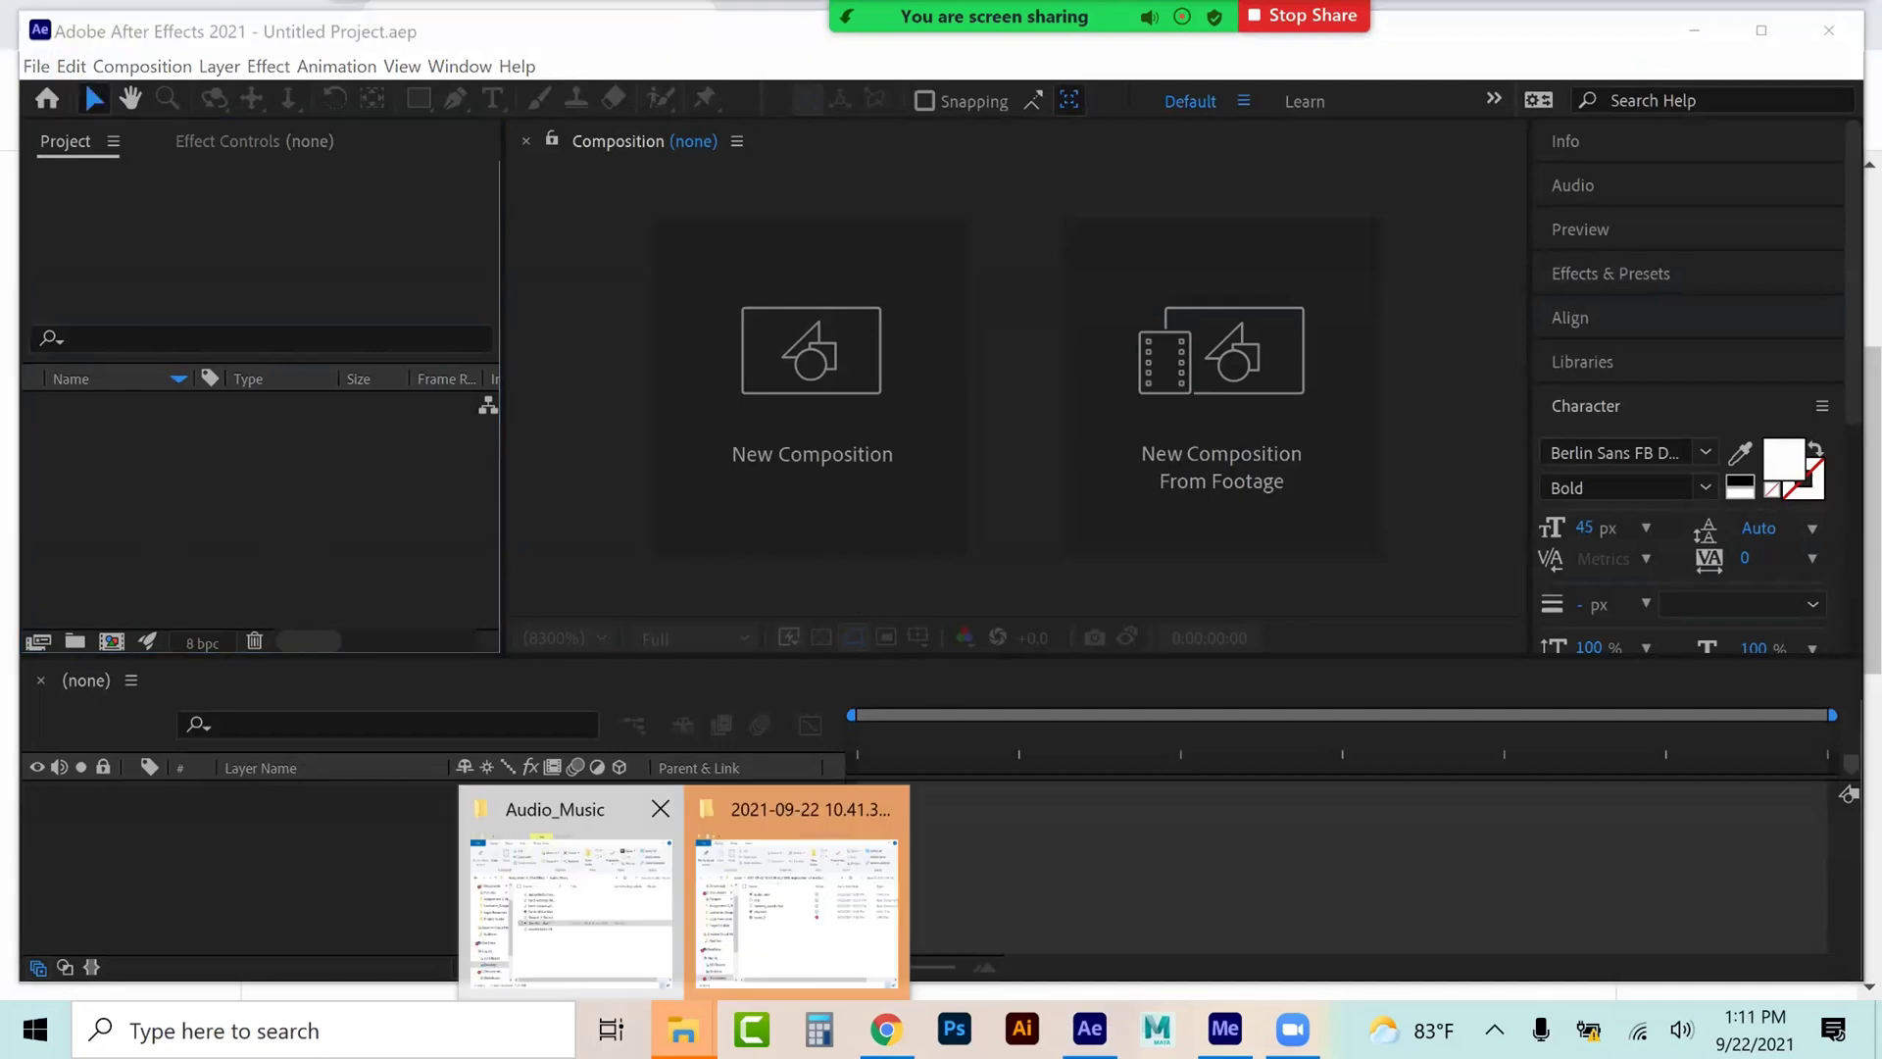
click(568, 897)
click(890, 343)
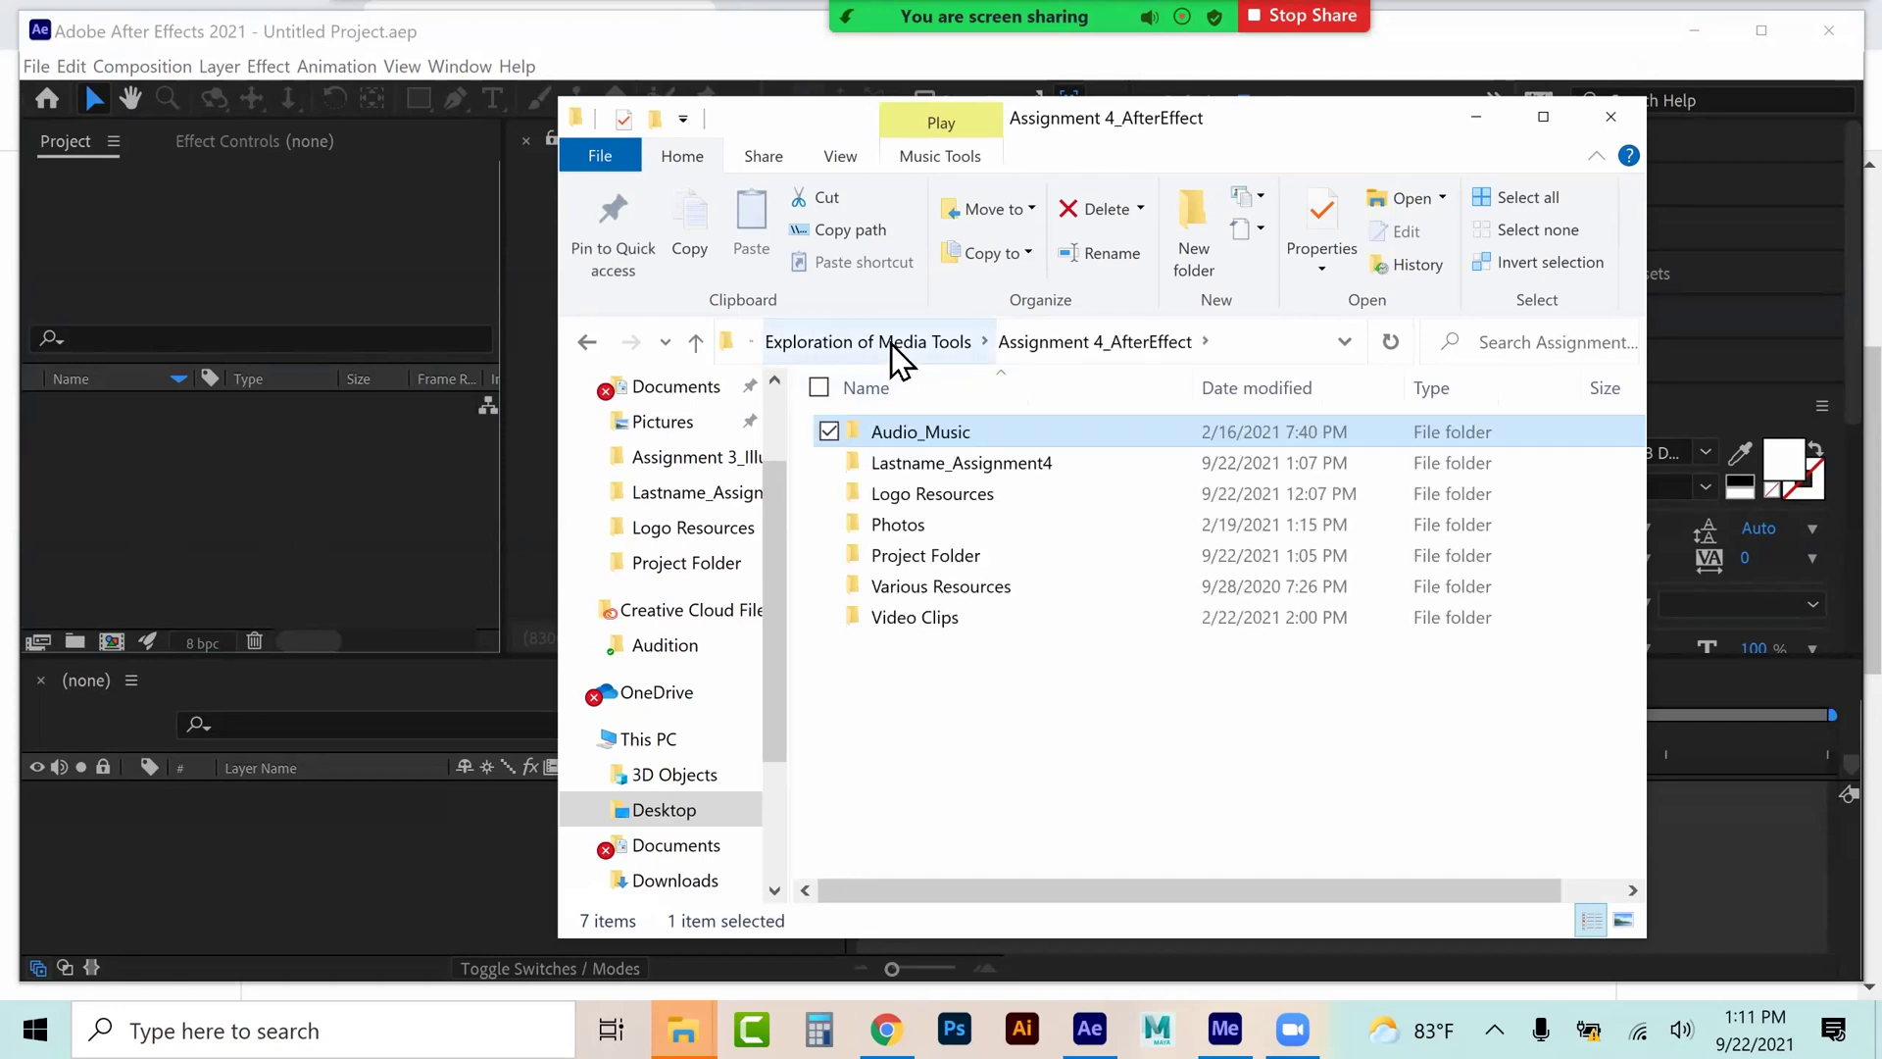
double_click(929, 529)
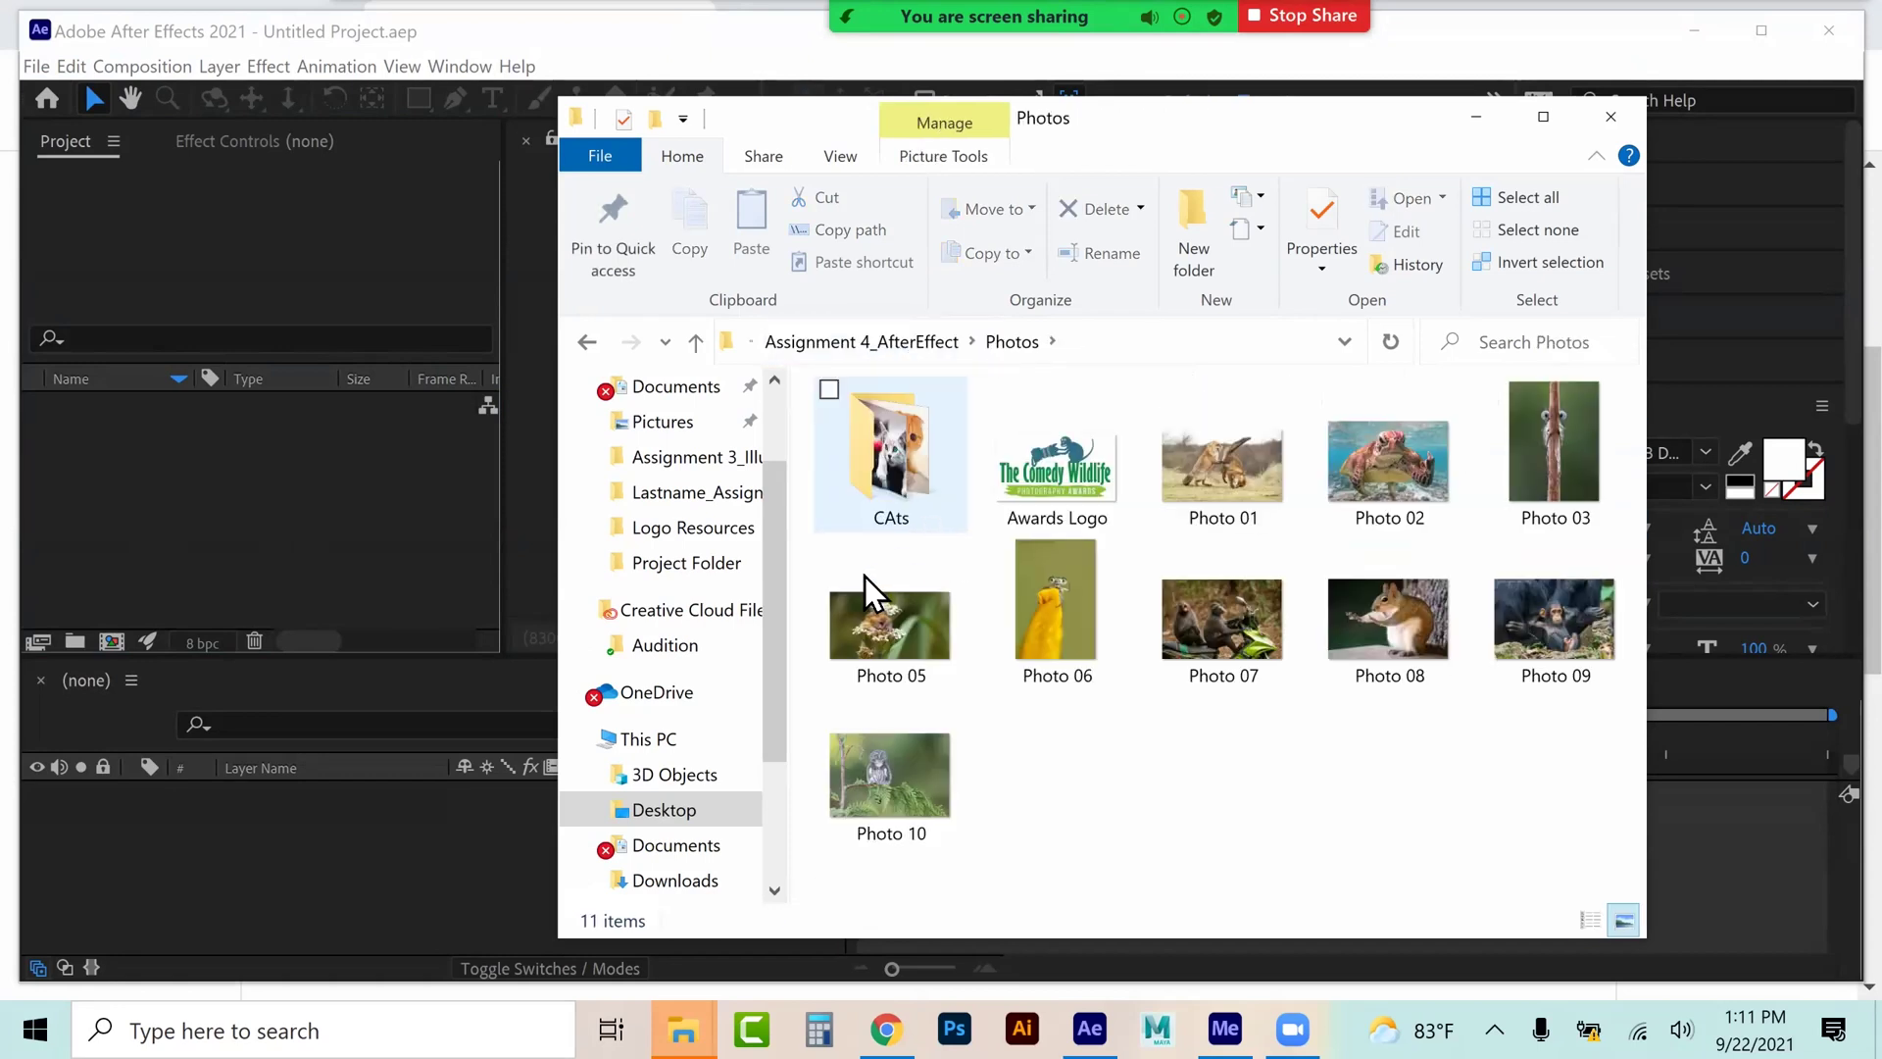
- Import the Awards Logo and all numbered photos into the After Effects project, leaving out the CAts folder
drag(1588, 853, 931, 503)
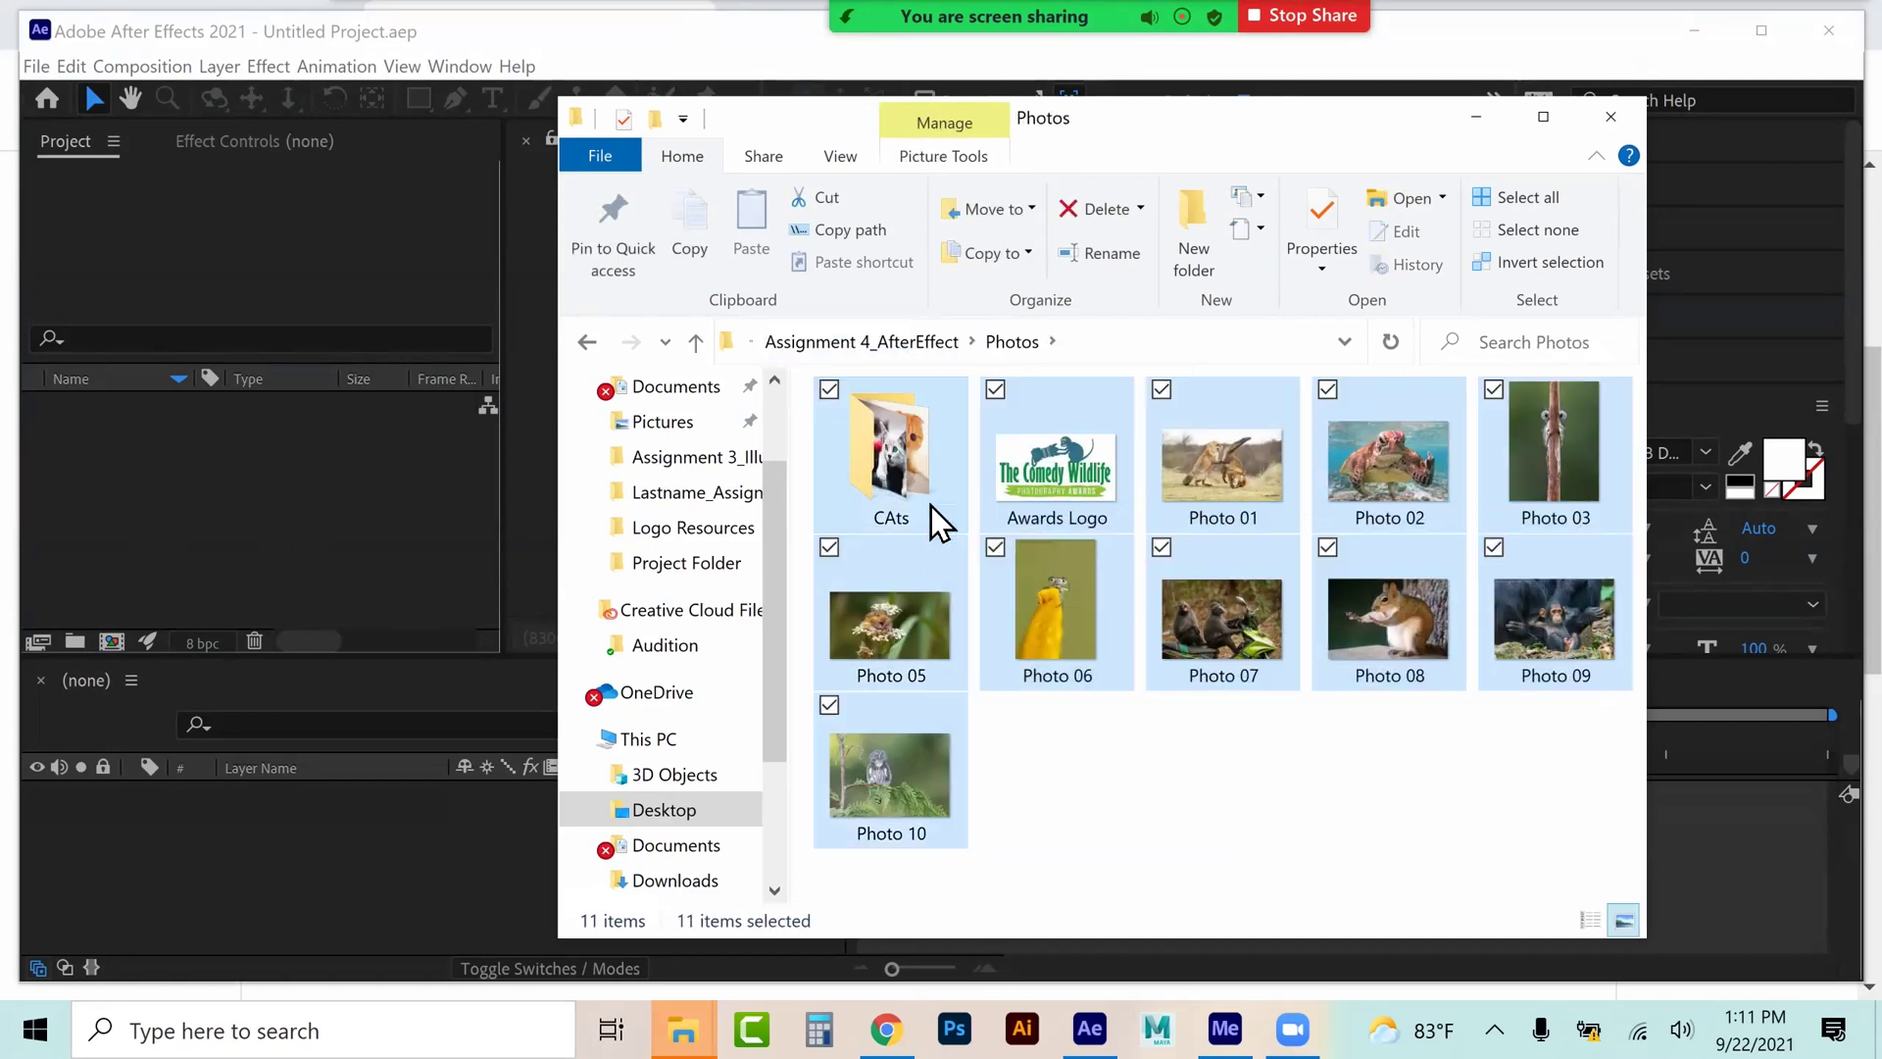
click(911, 491)
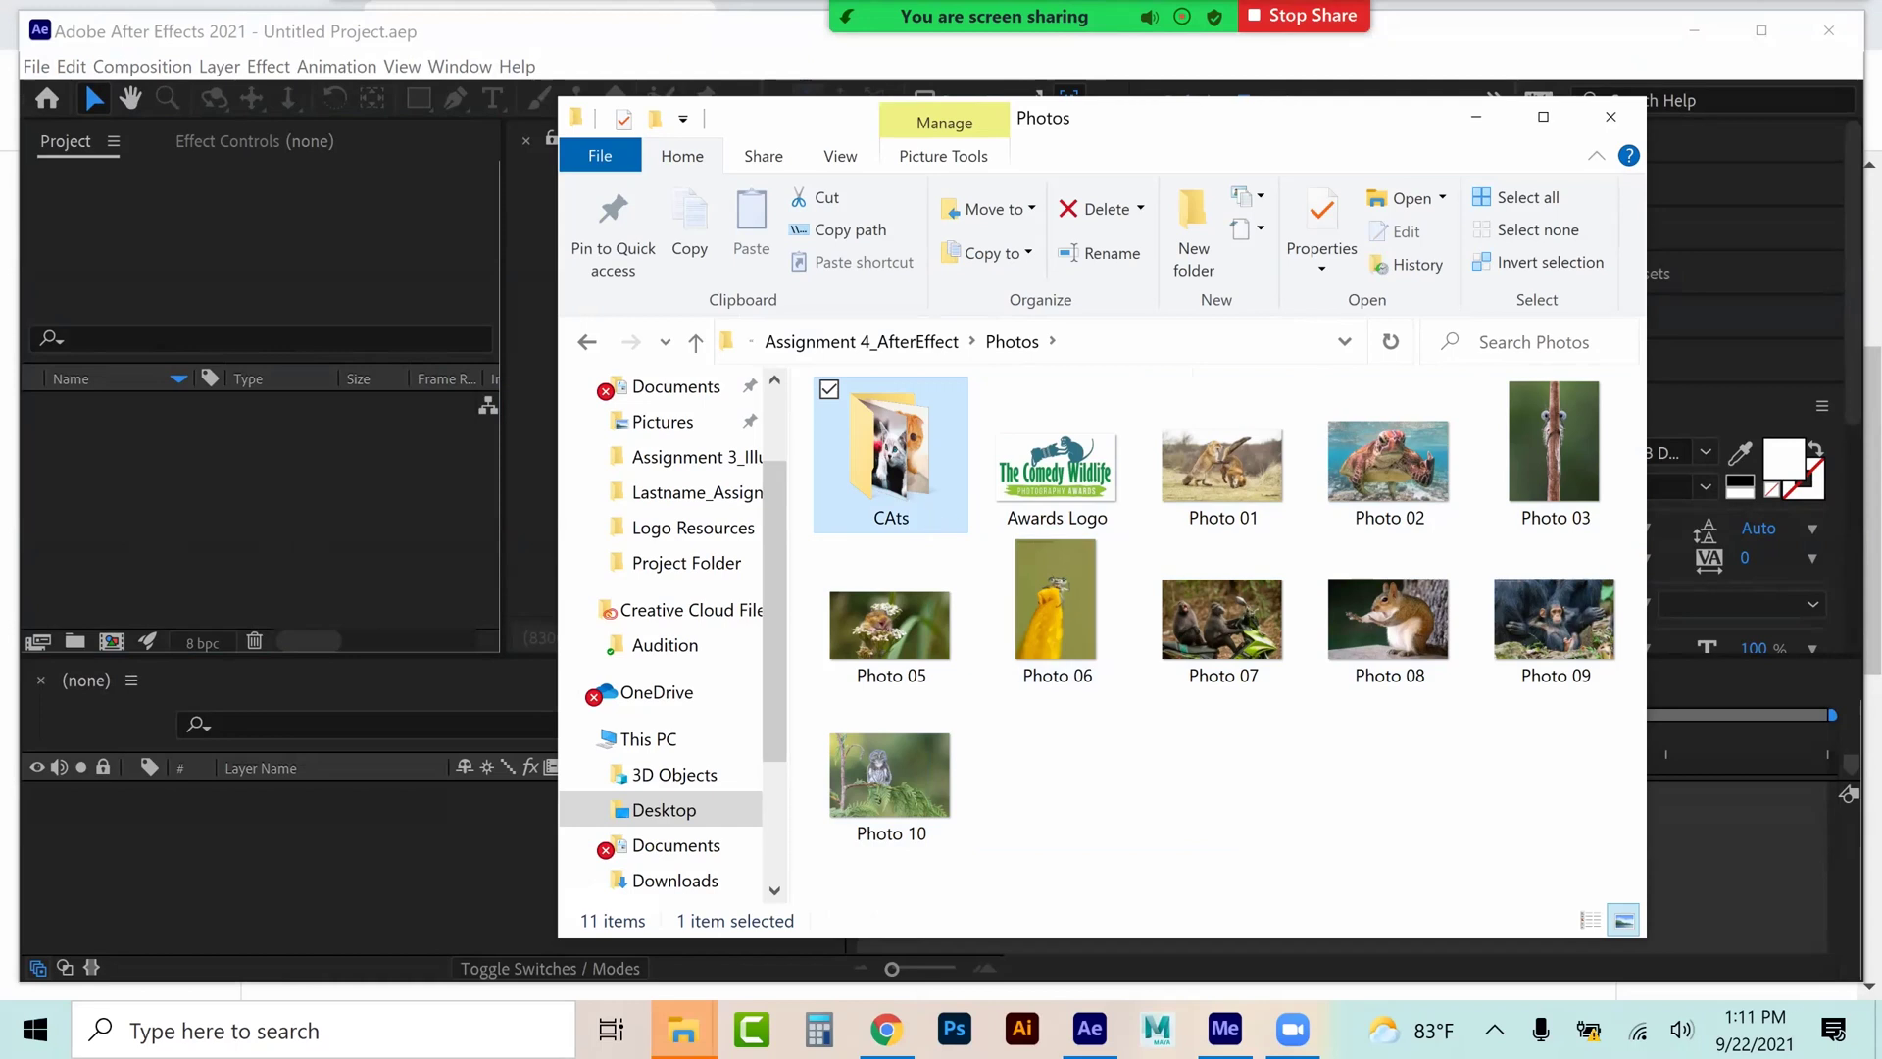
key(ctrl+a)
ctrl+click(938, 458)
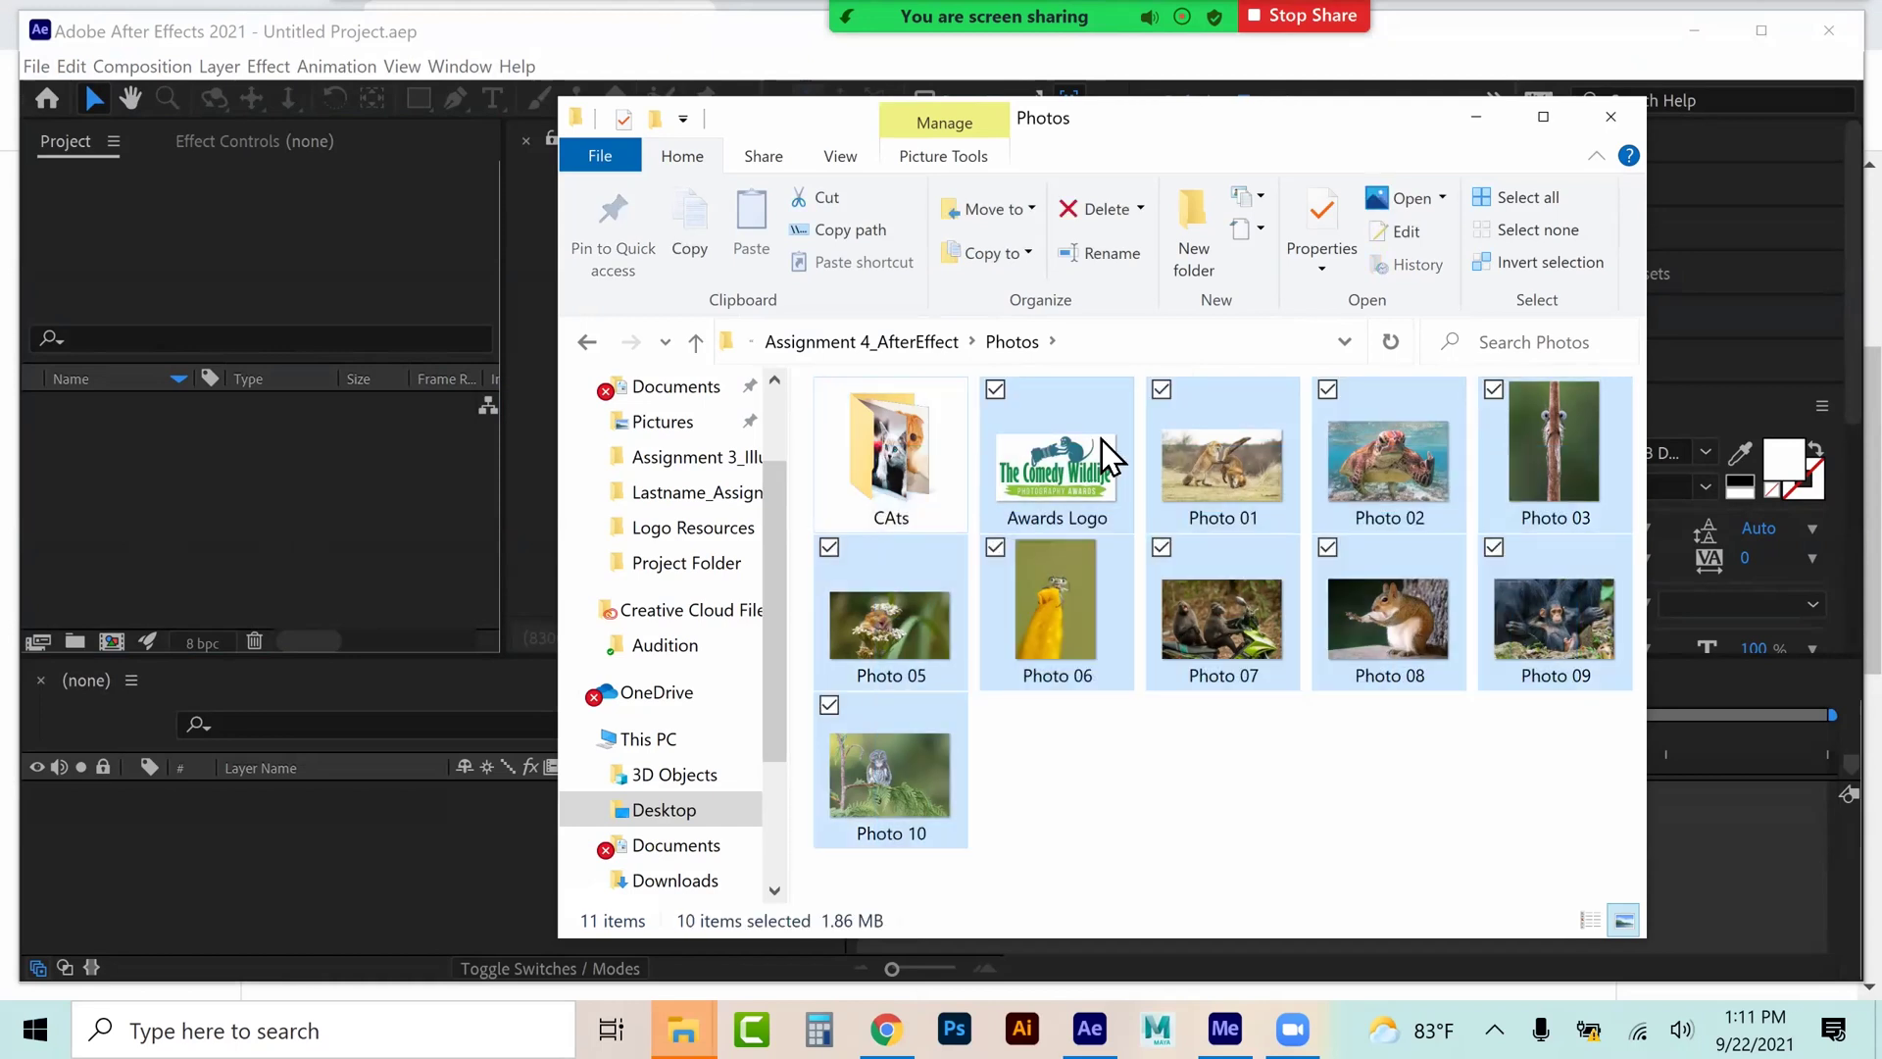
drag(1085, 450, 257, 559)
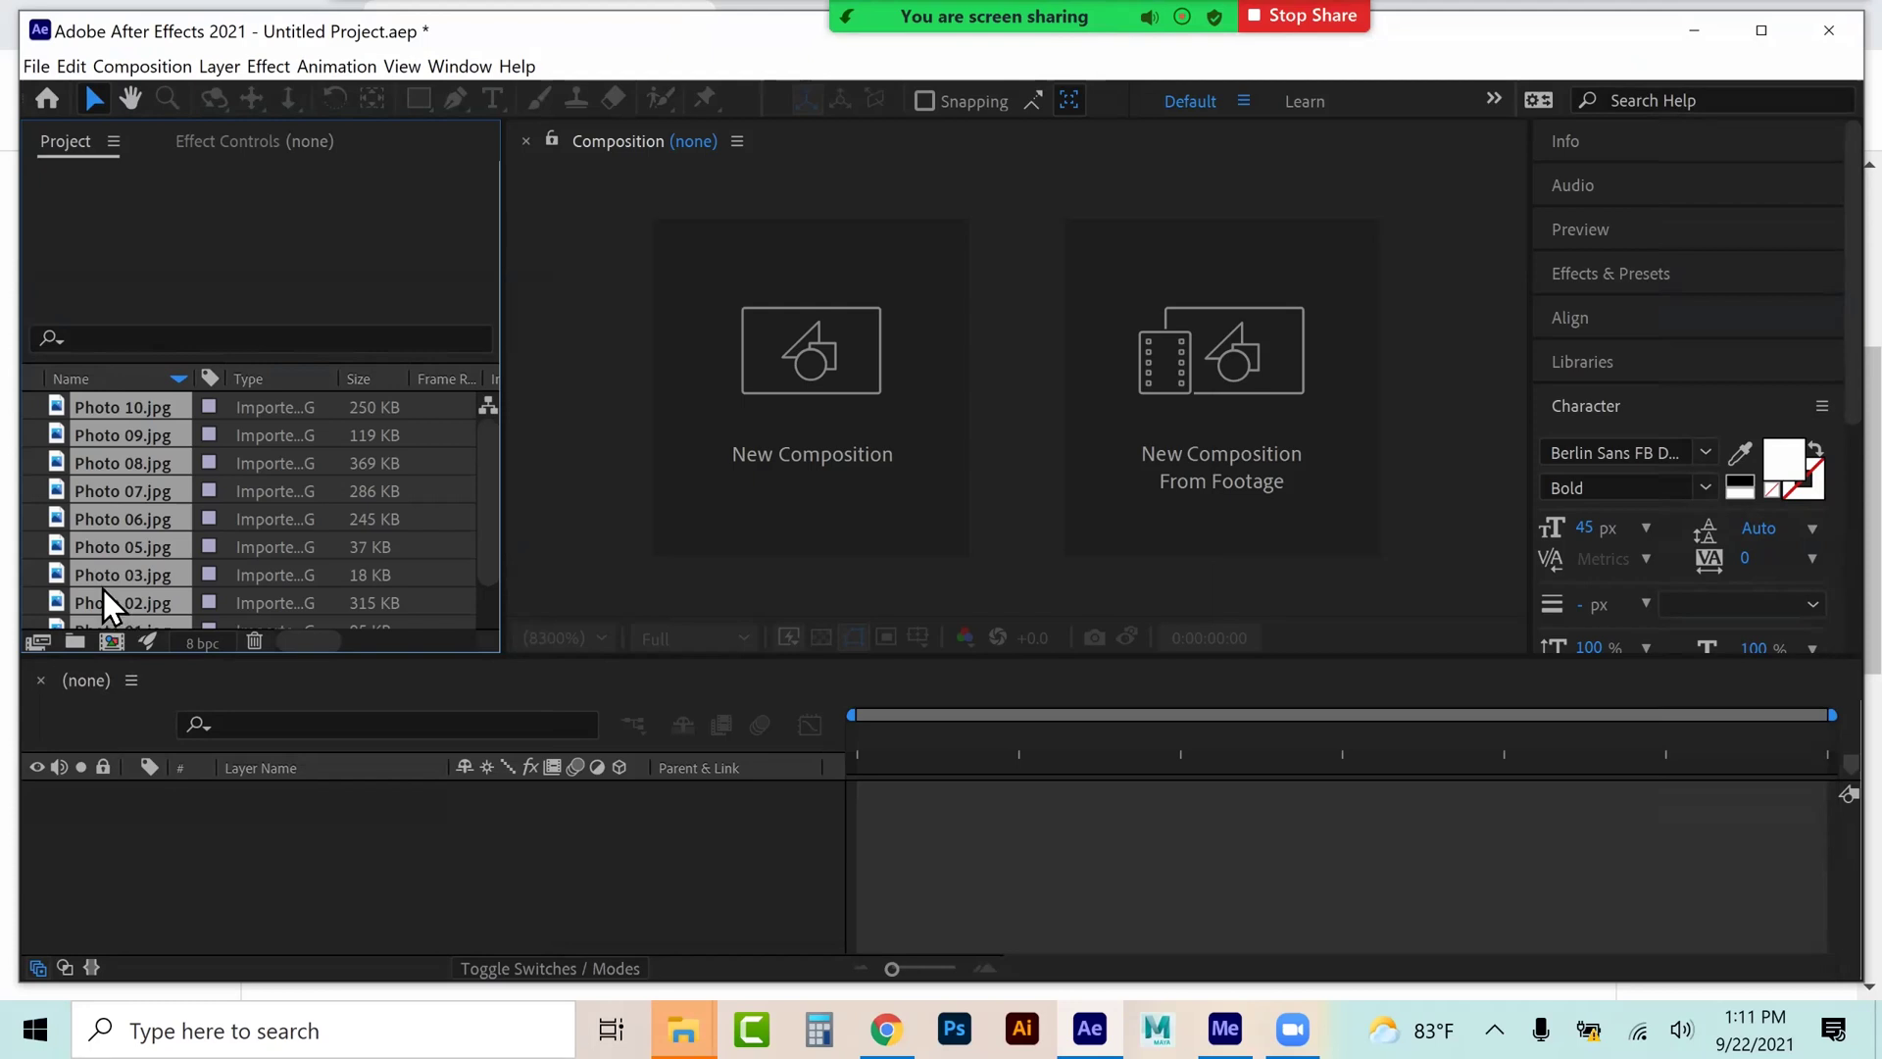
- Delete all the imported images from the project
key(Delete)
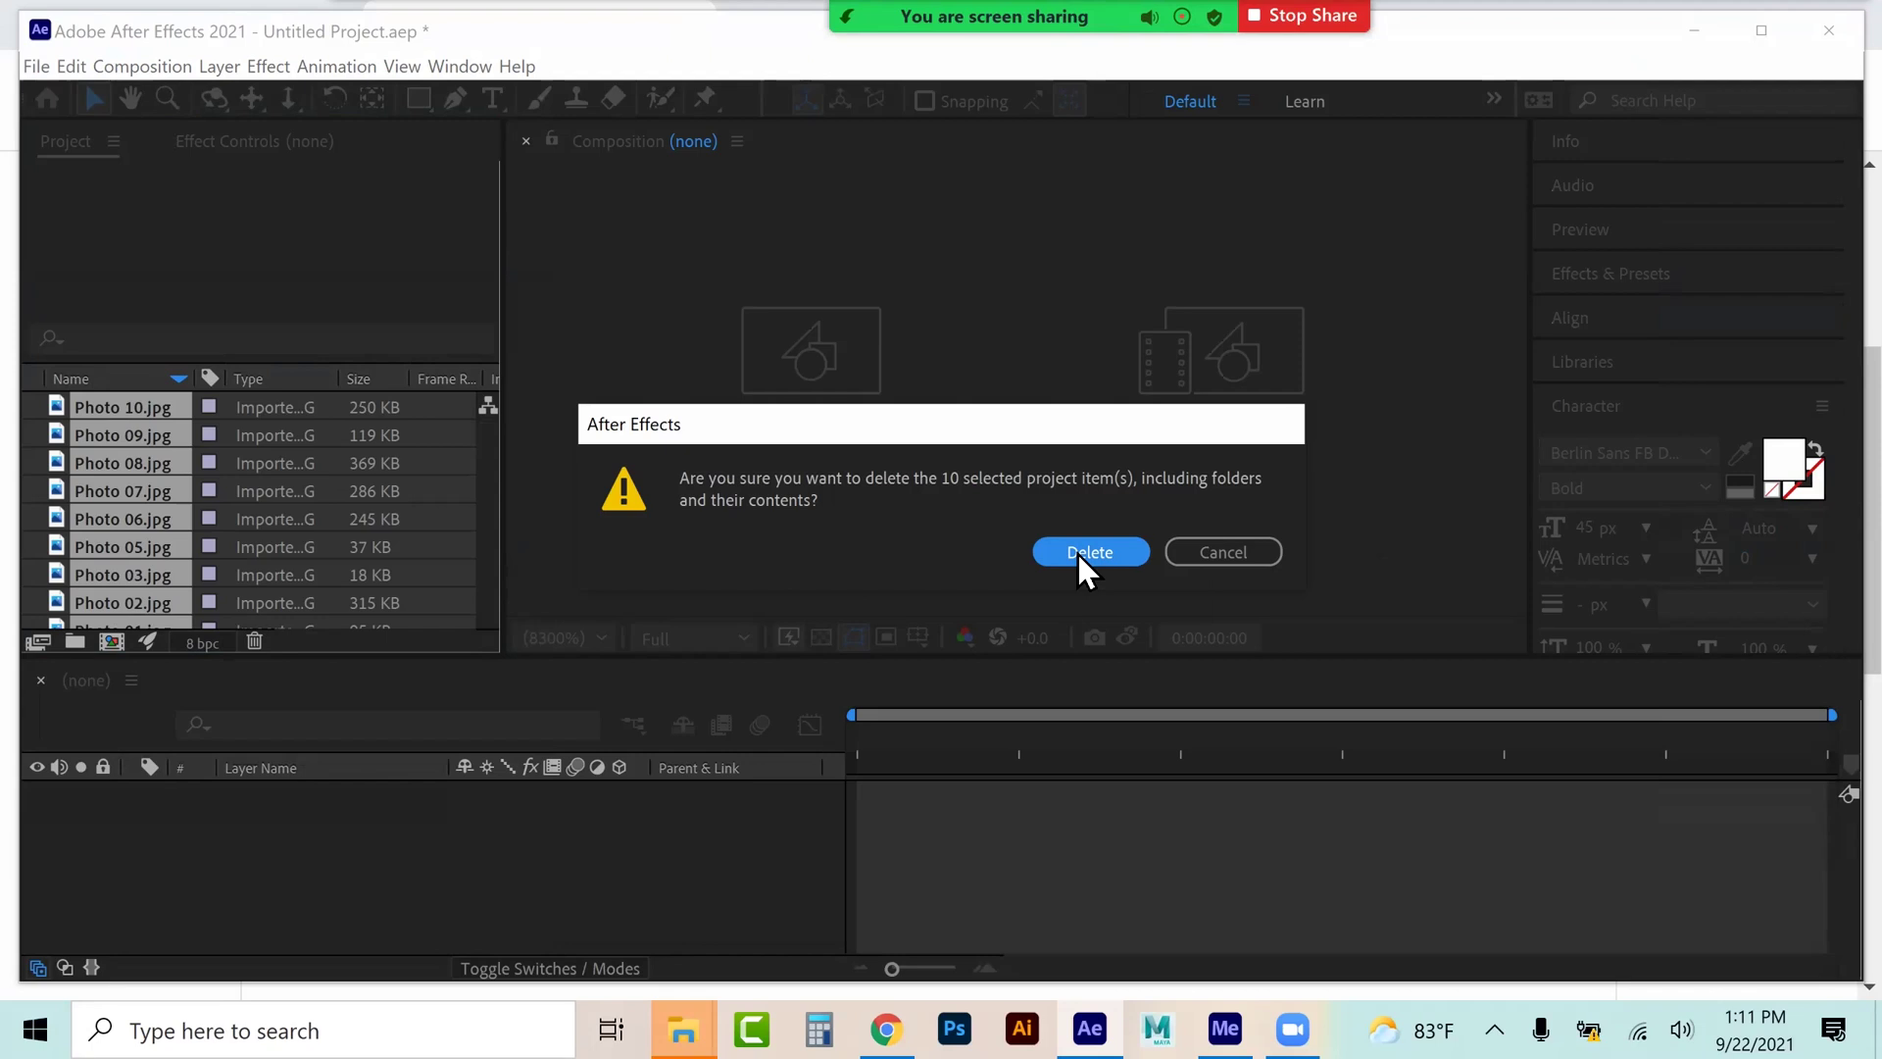
click(1080, 550)
right_click(245, 451)
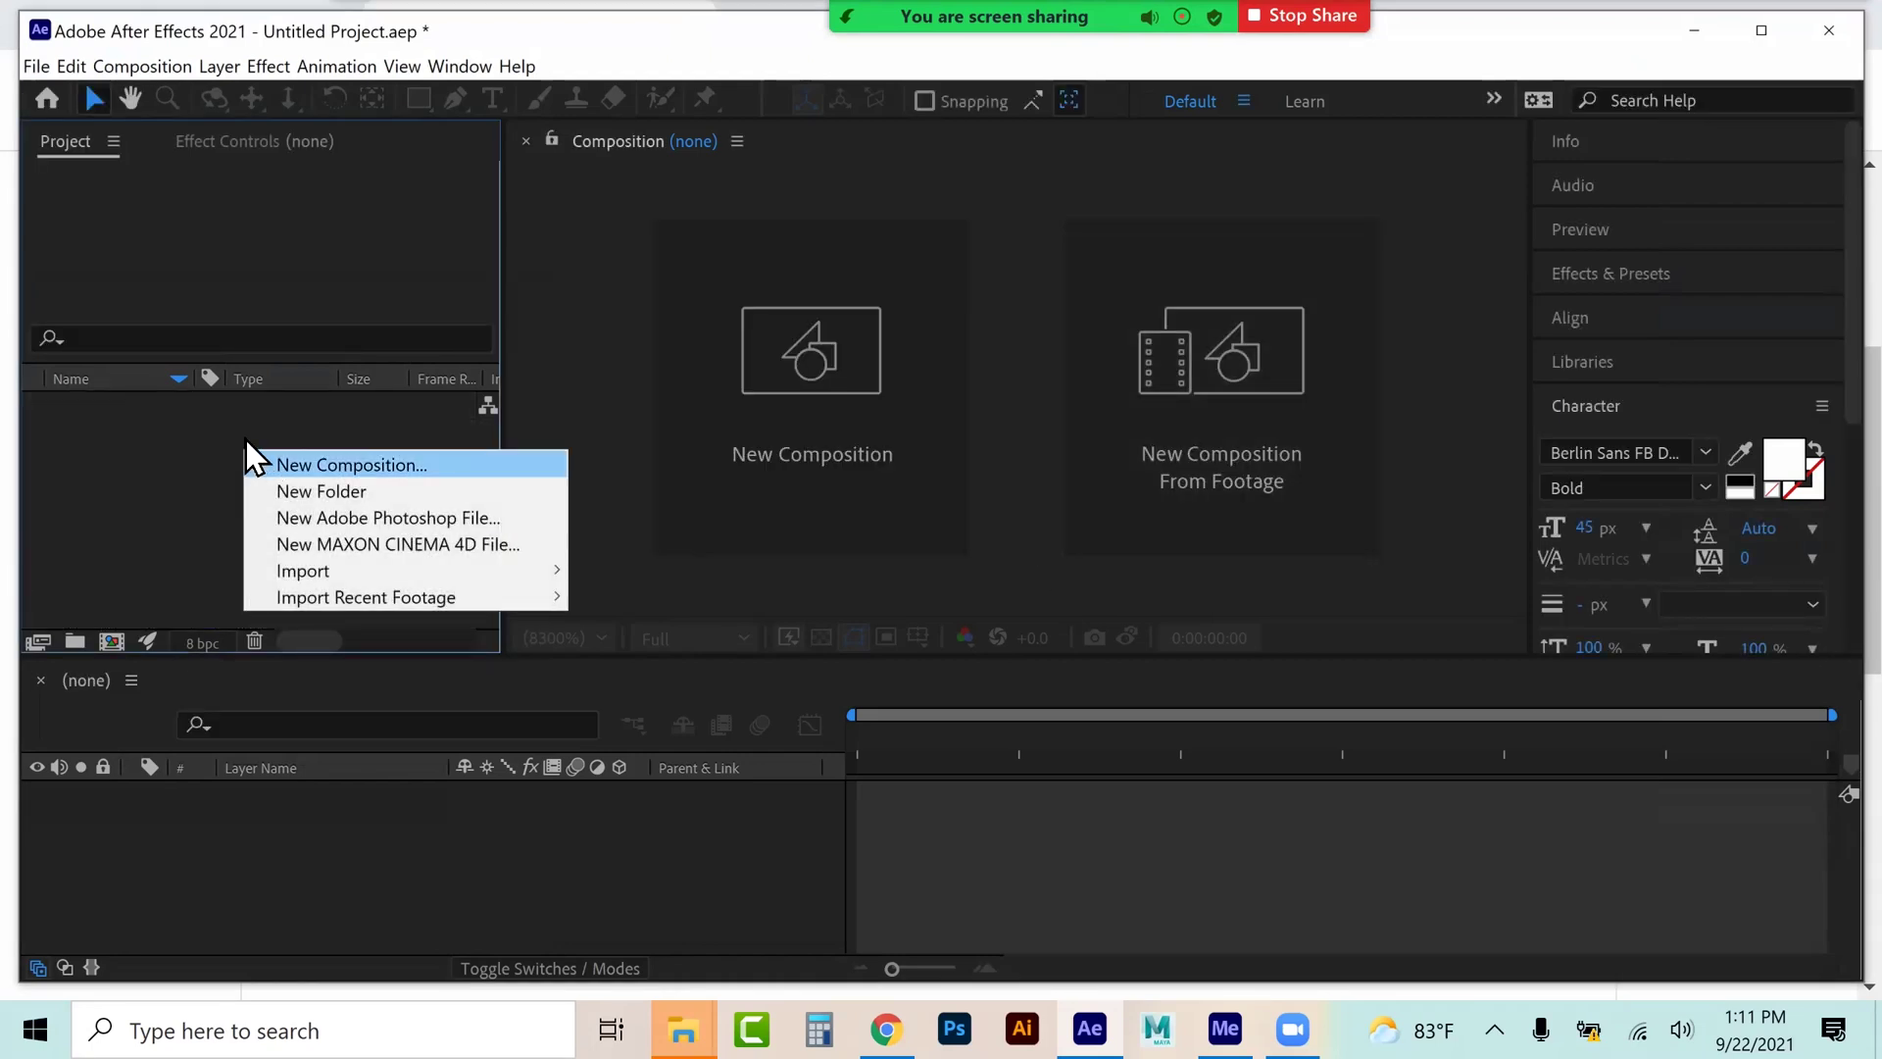
right_click(166, 480)
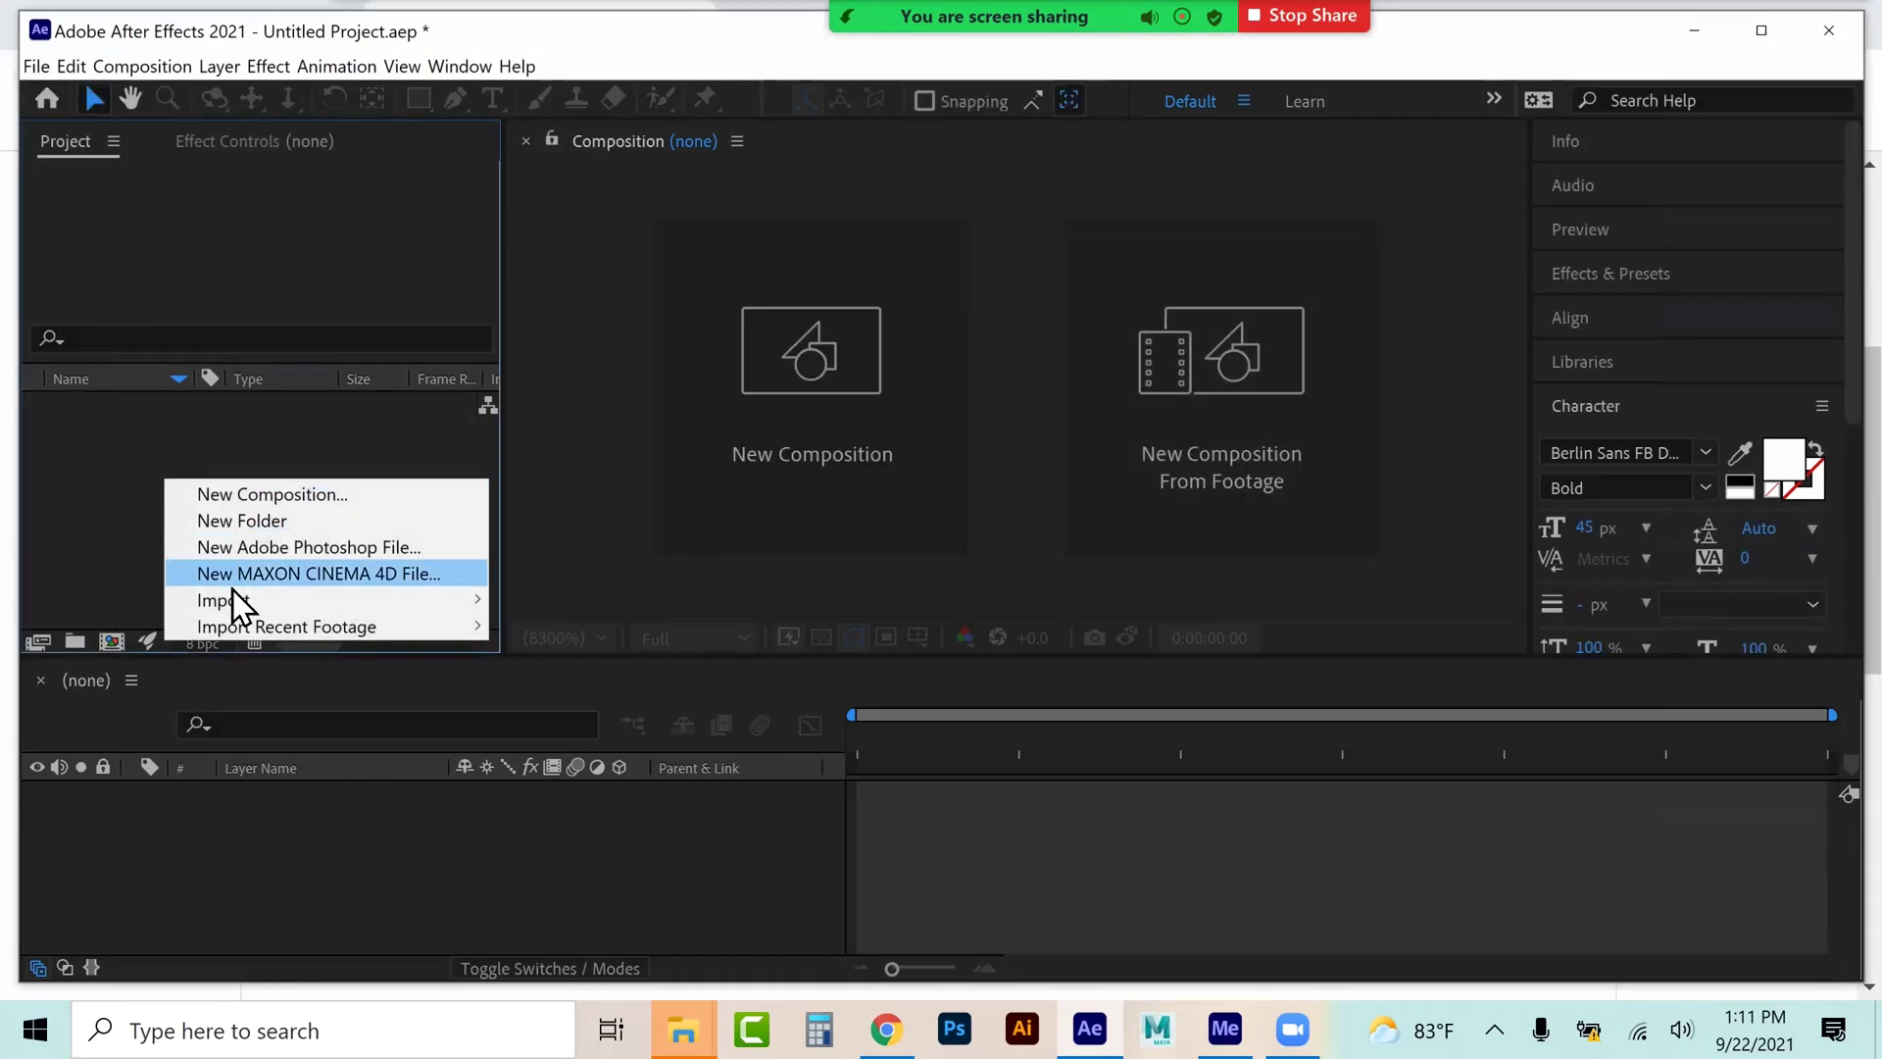
mouse_move(504, 606)
click(562, 610)
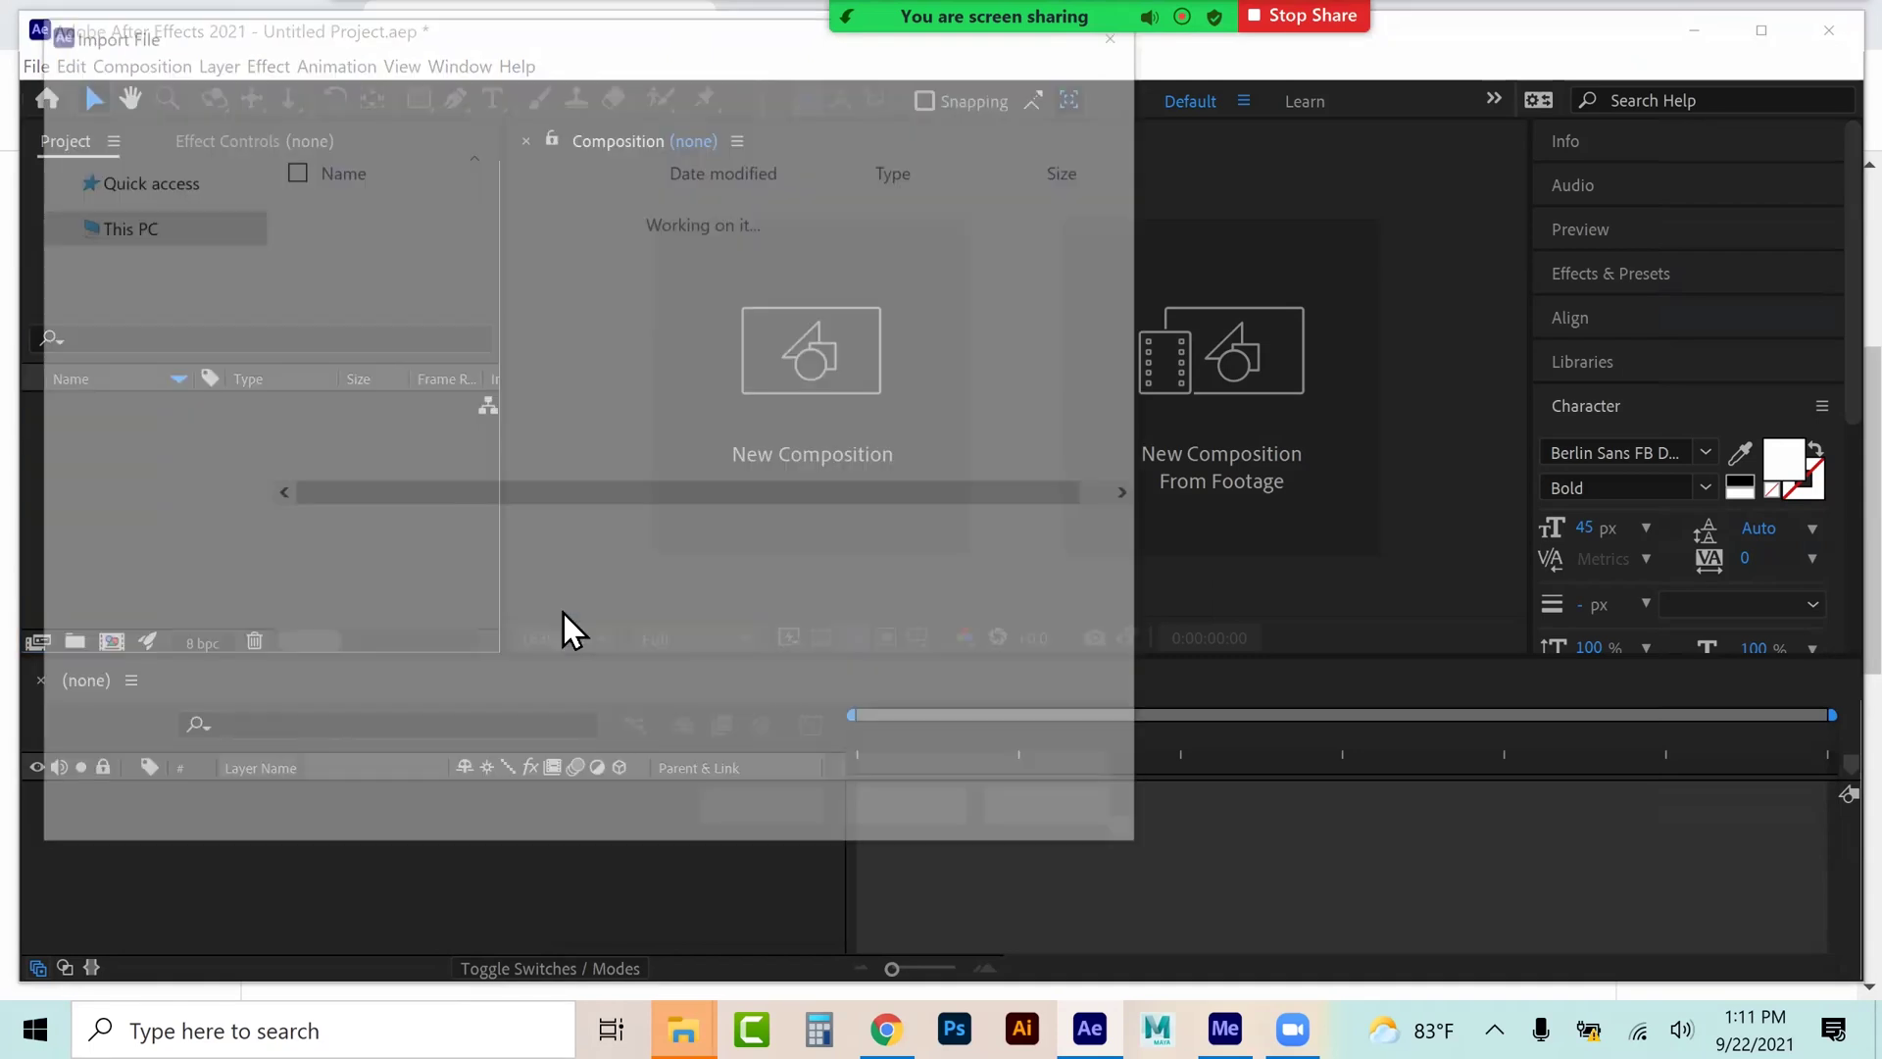
click(319, 75)
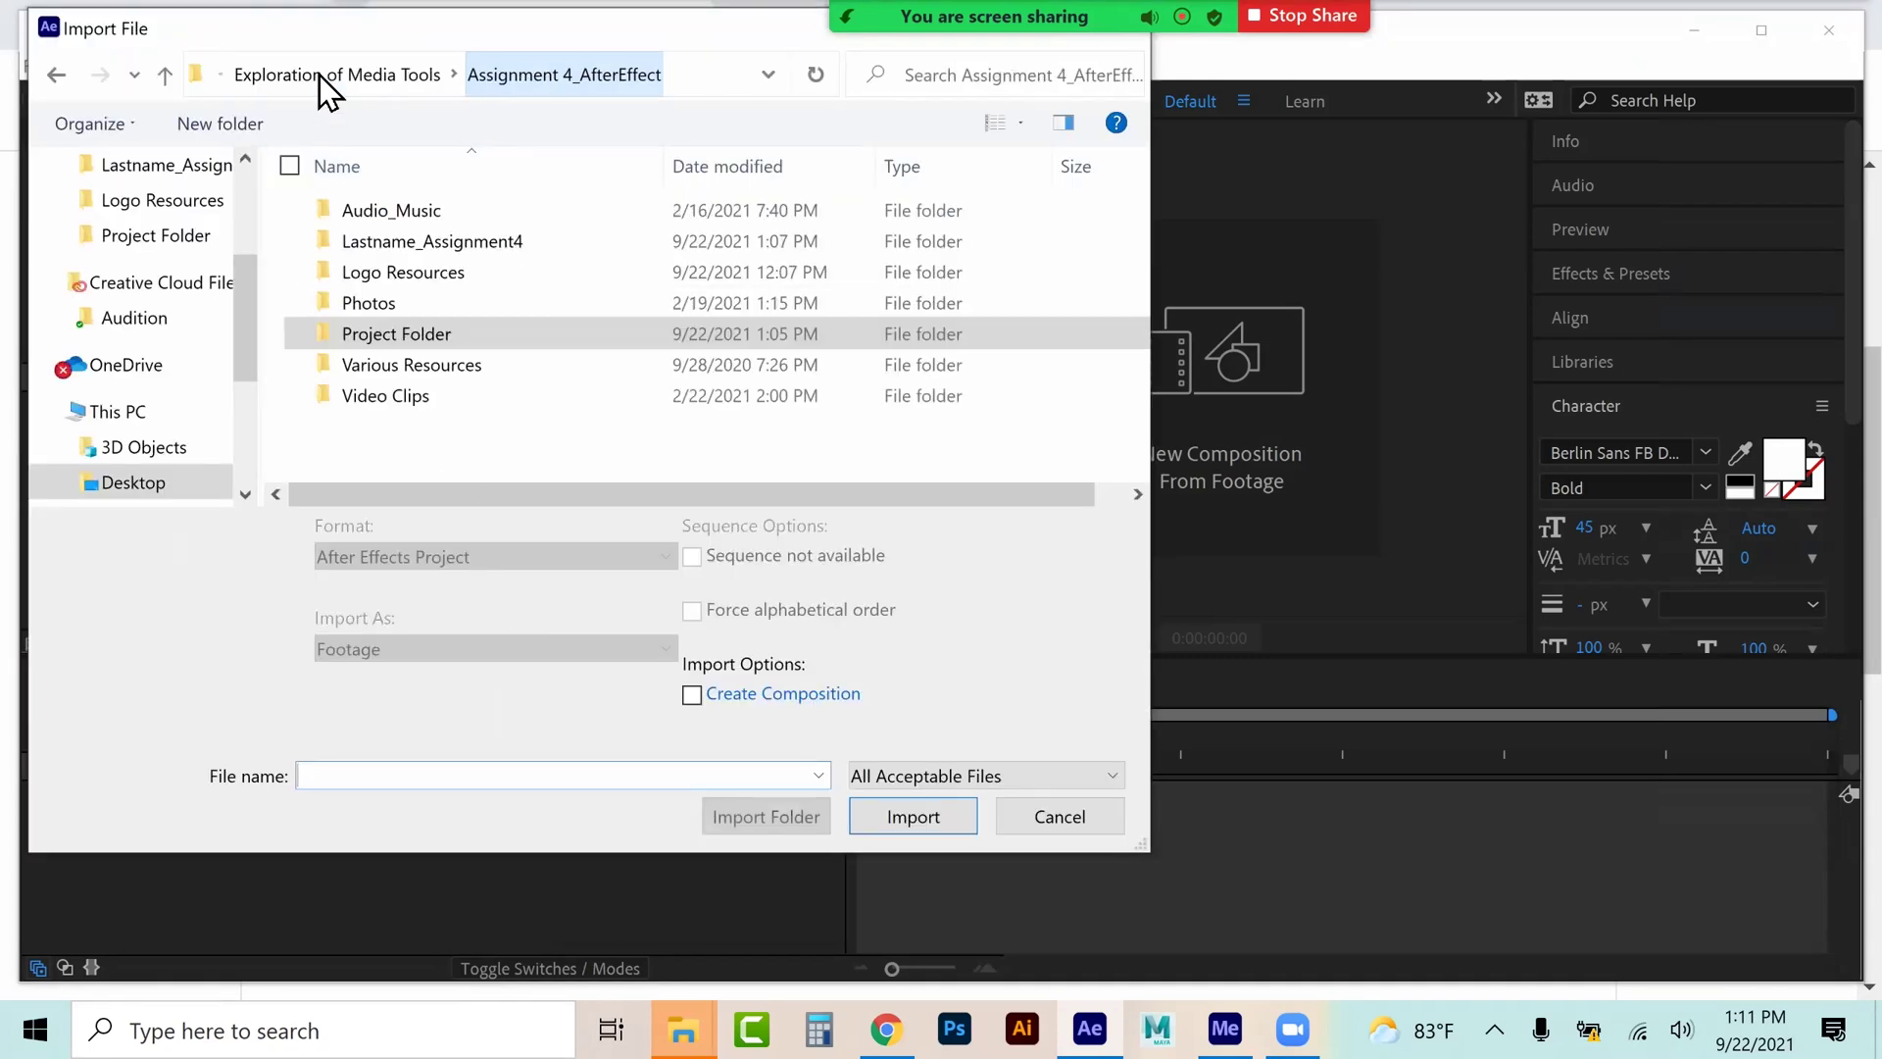
double_click(374, 304)
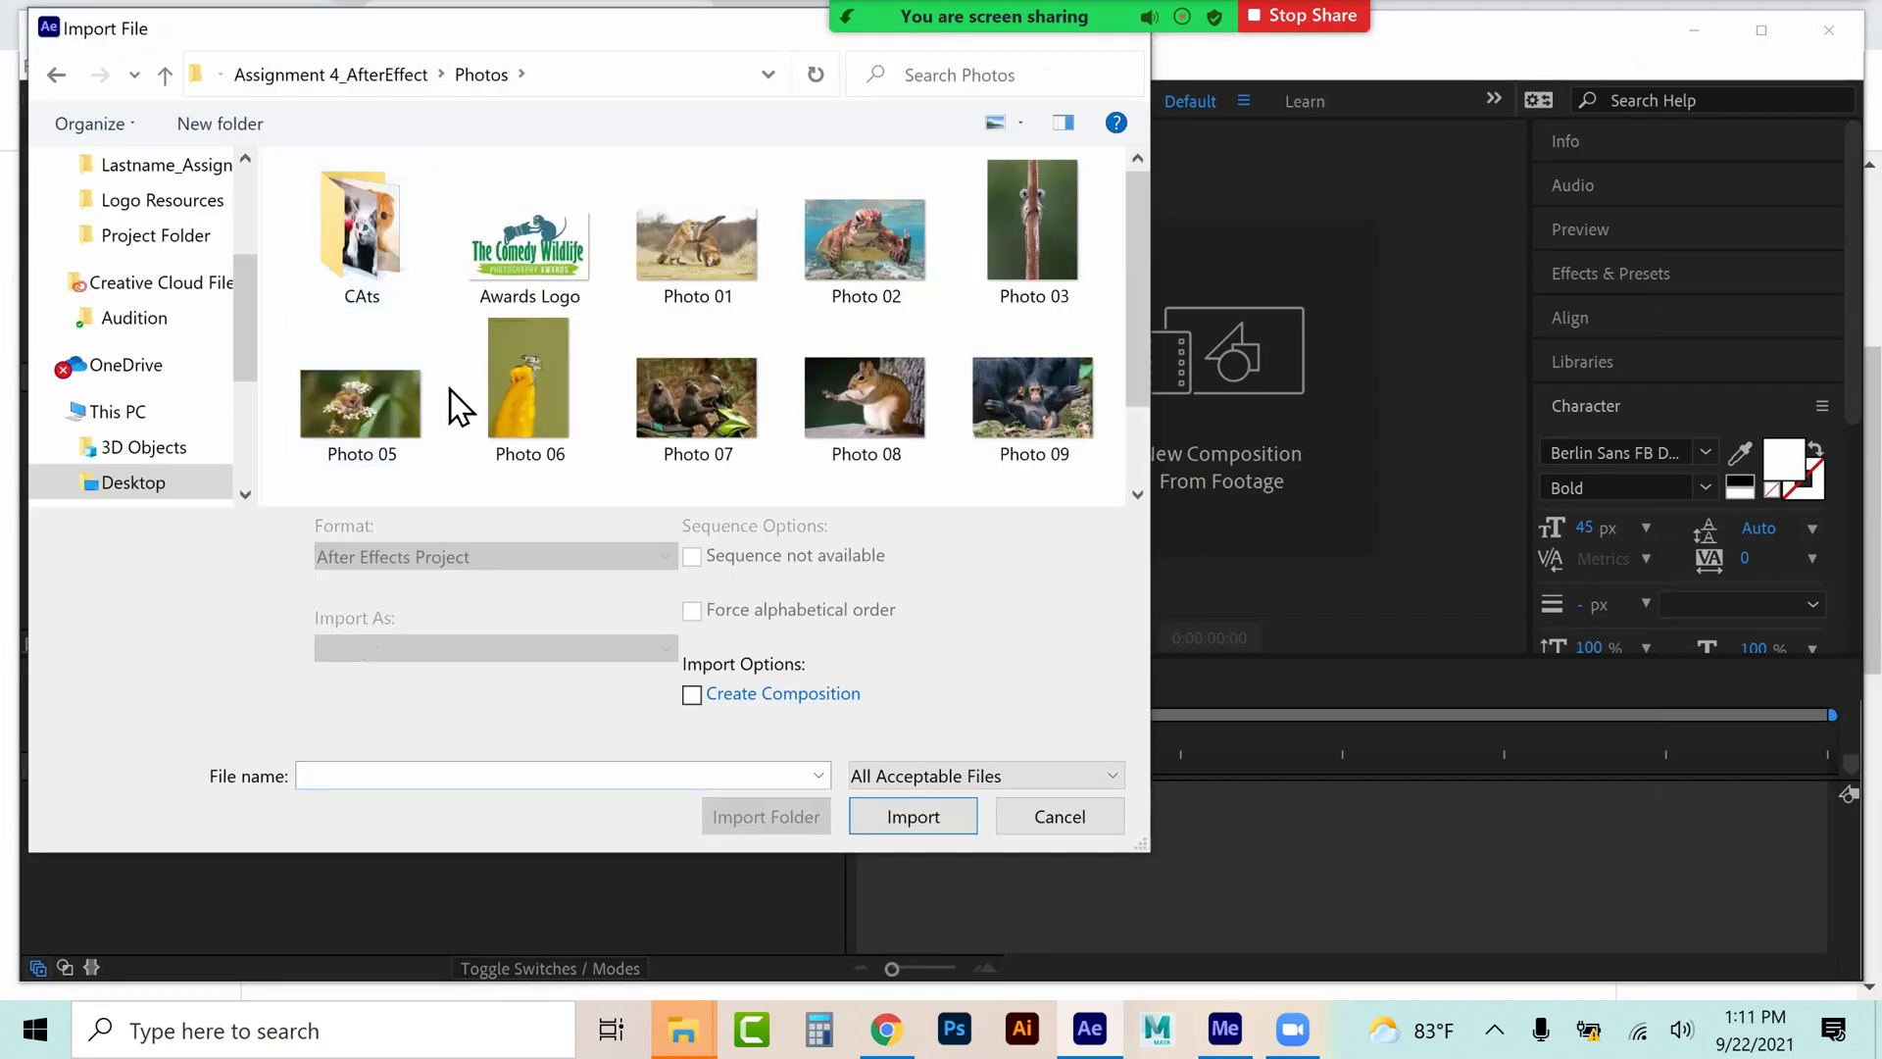
click(702, 274)
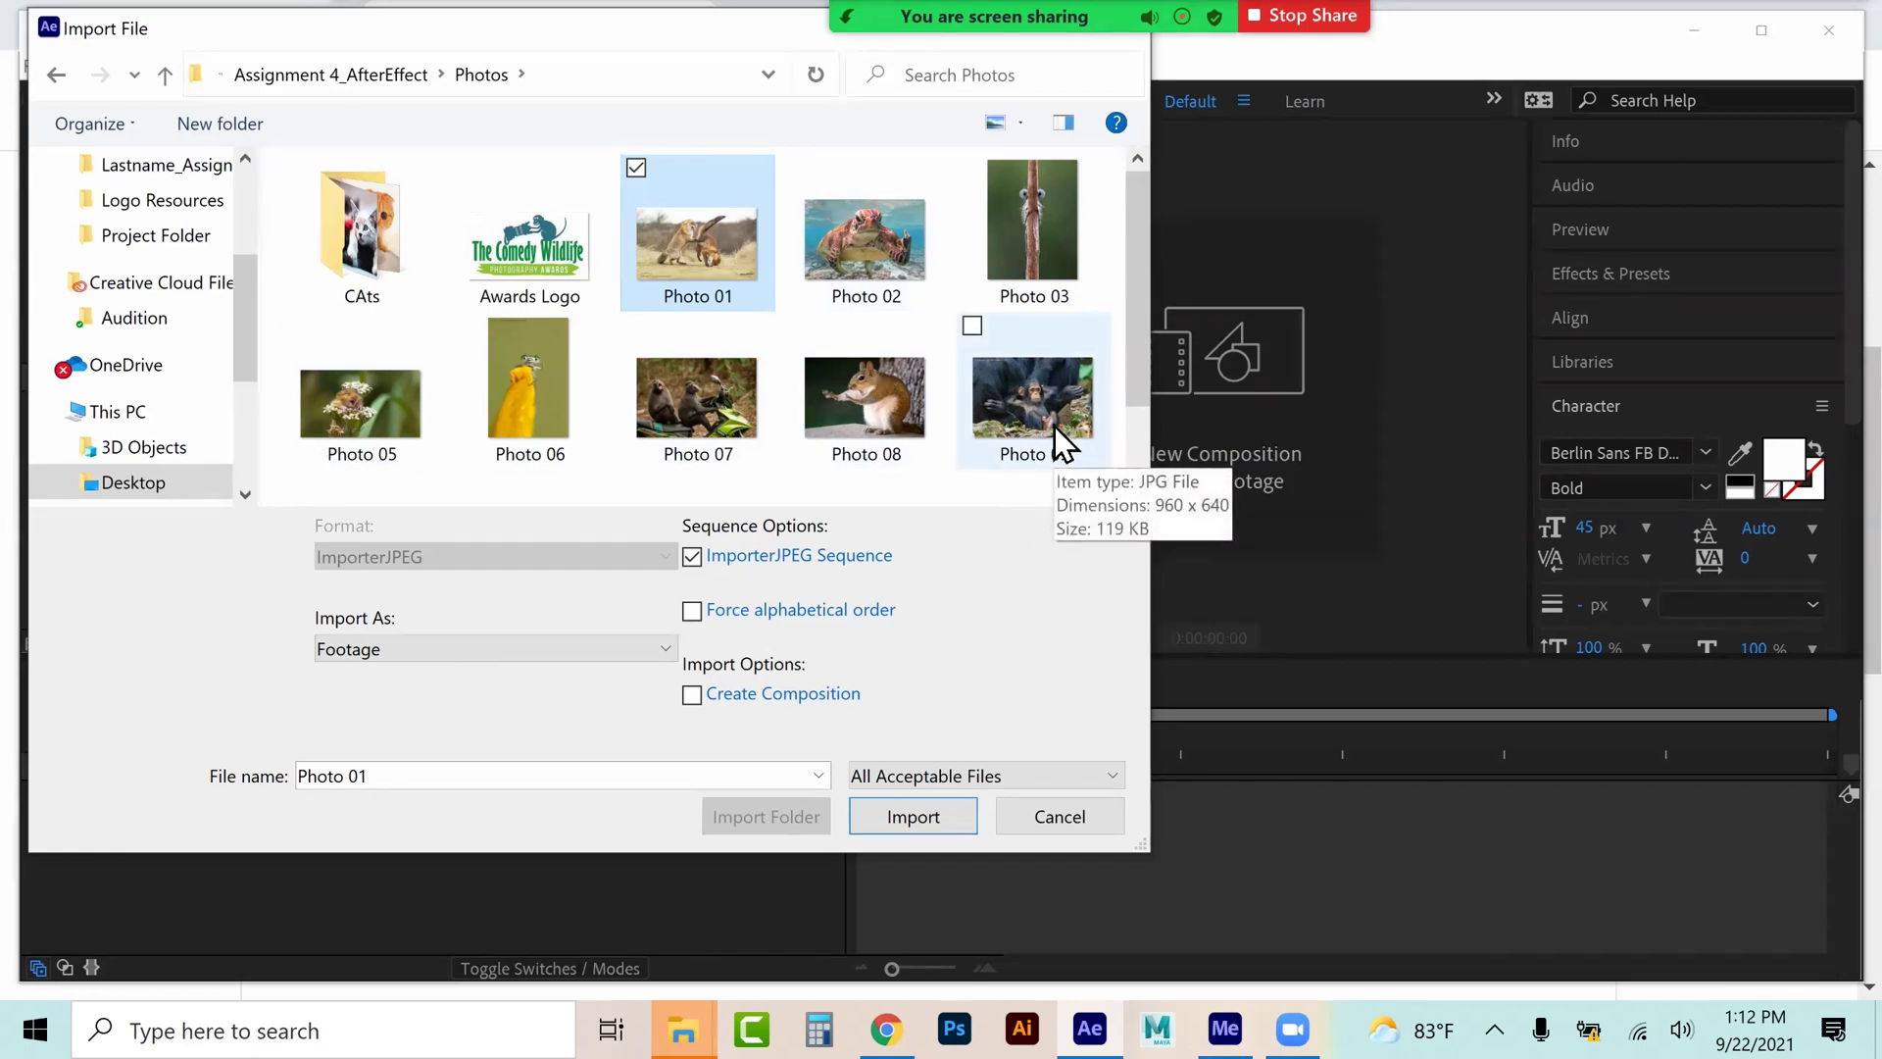
click(1059, 817)
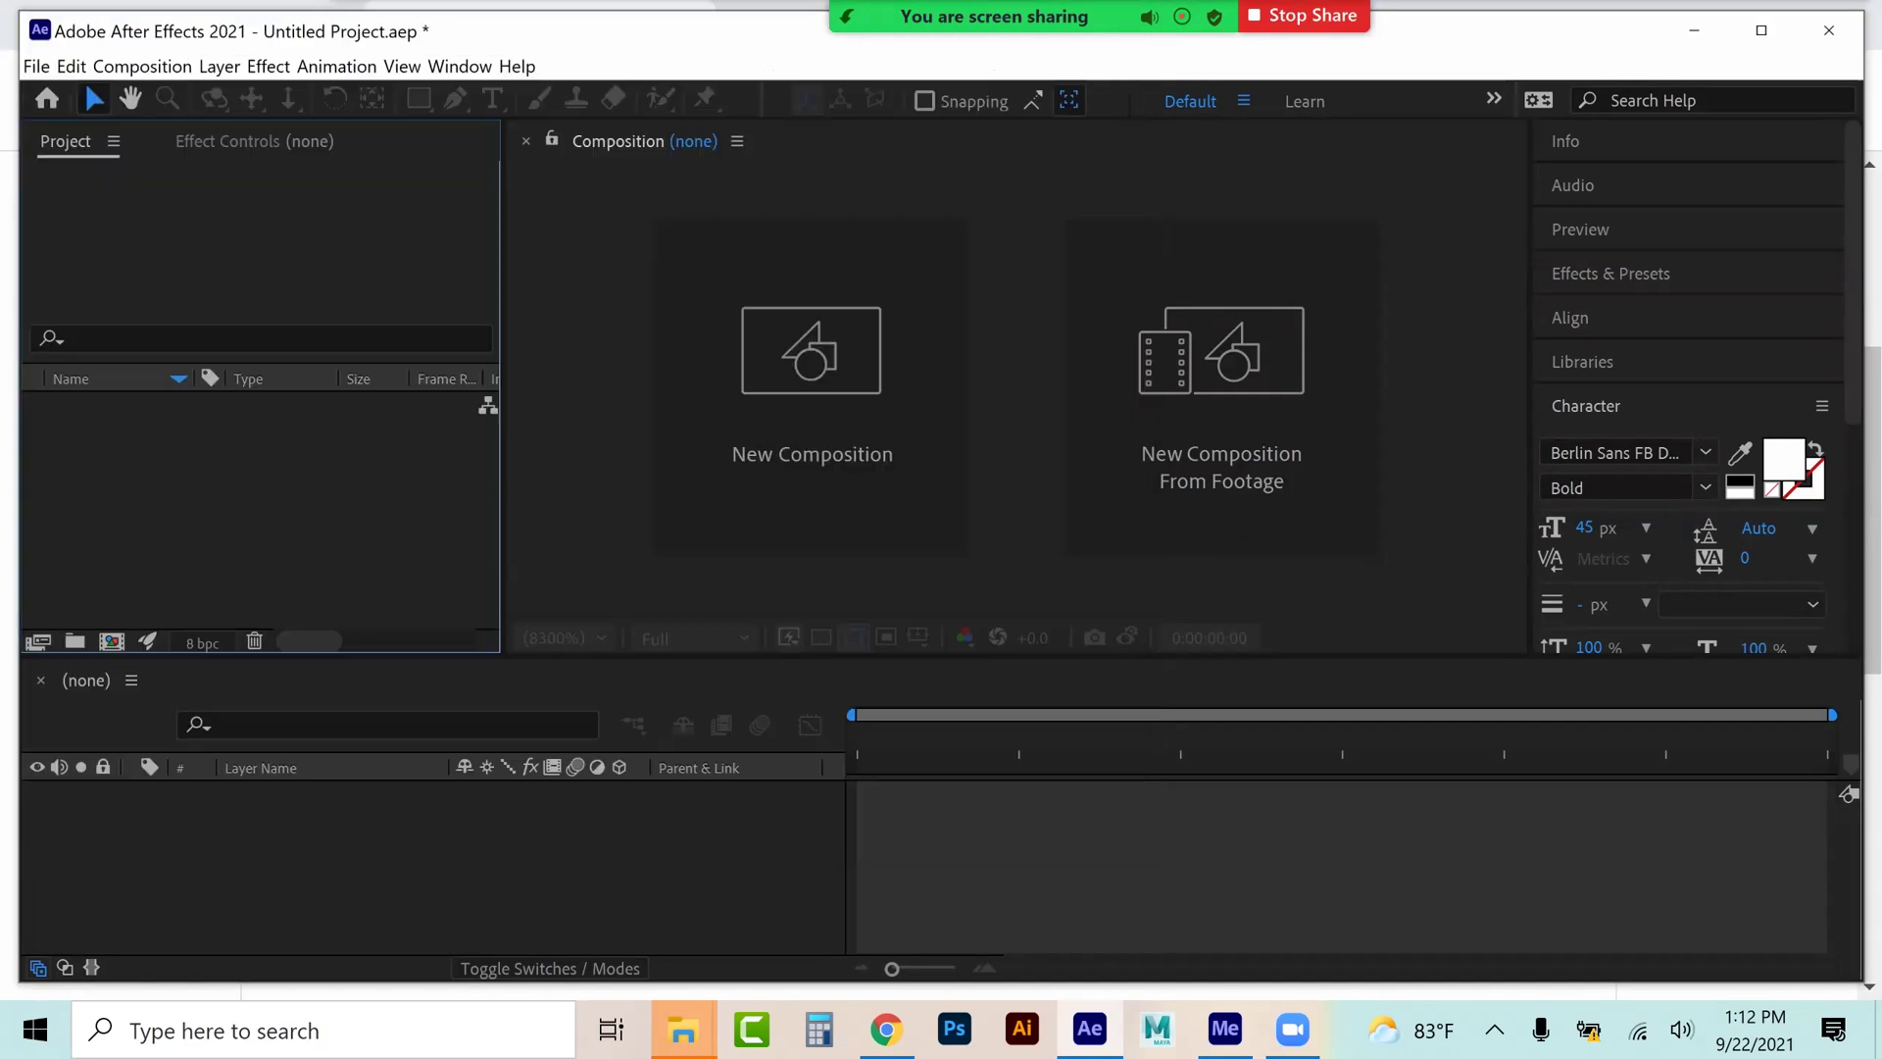
- Bring the Awards Logo and all numbered photos from the Photos folder in File Explorer back into the After Effects project
mouse_move(683, 1029)
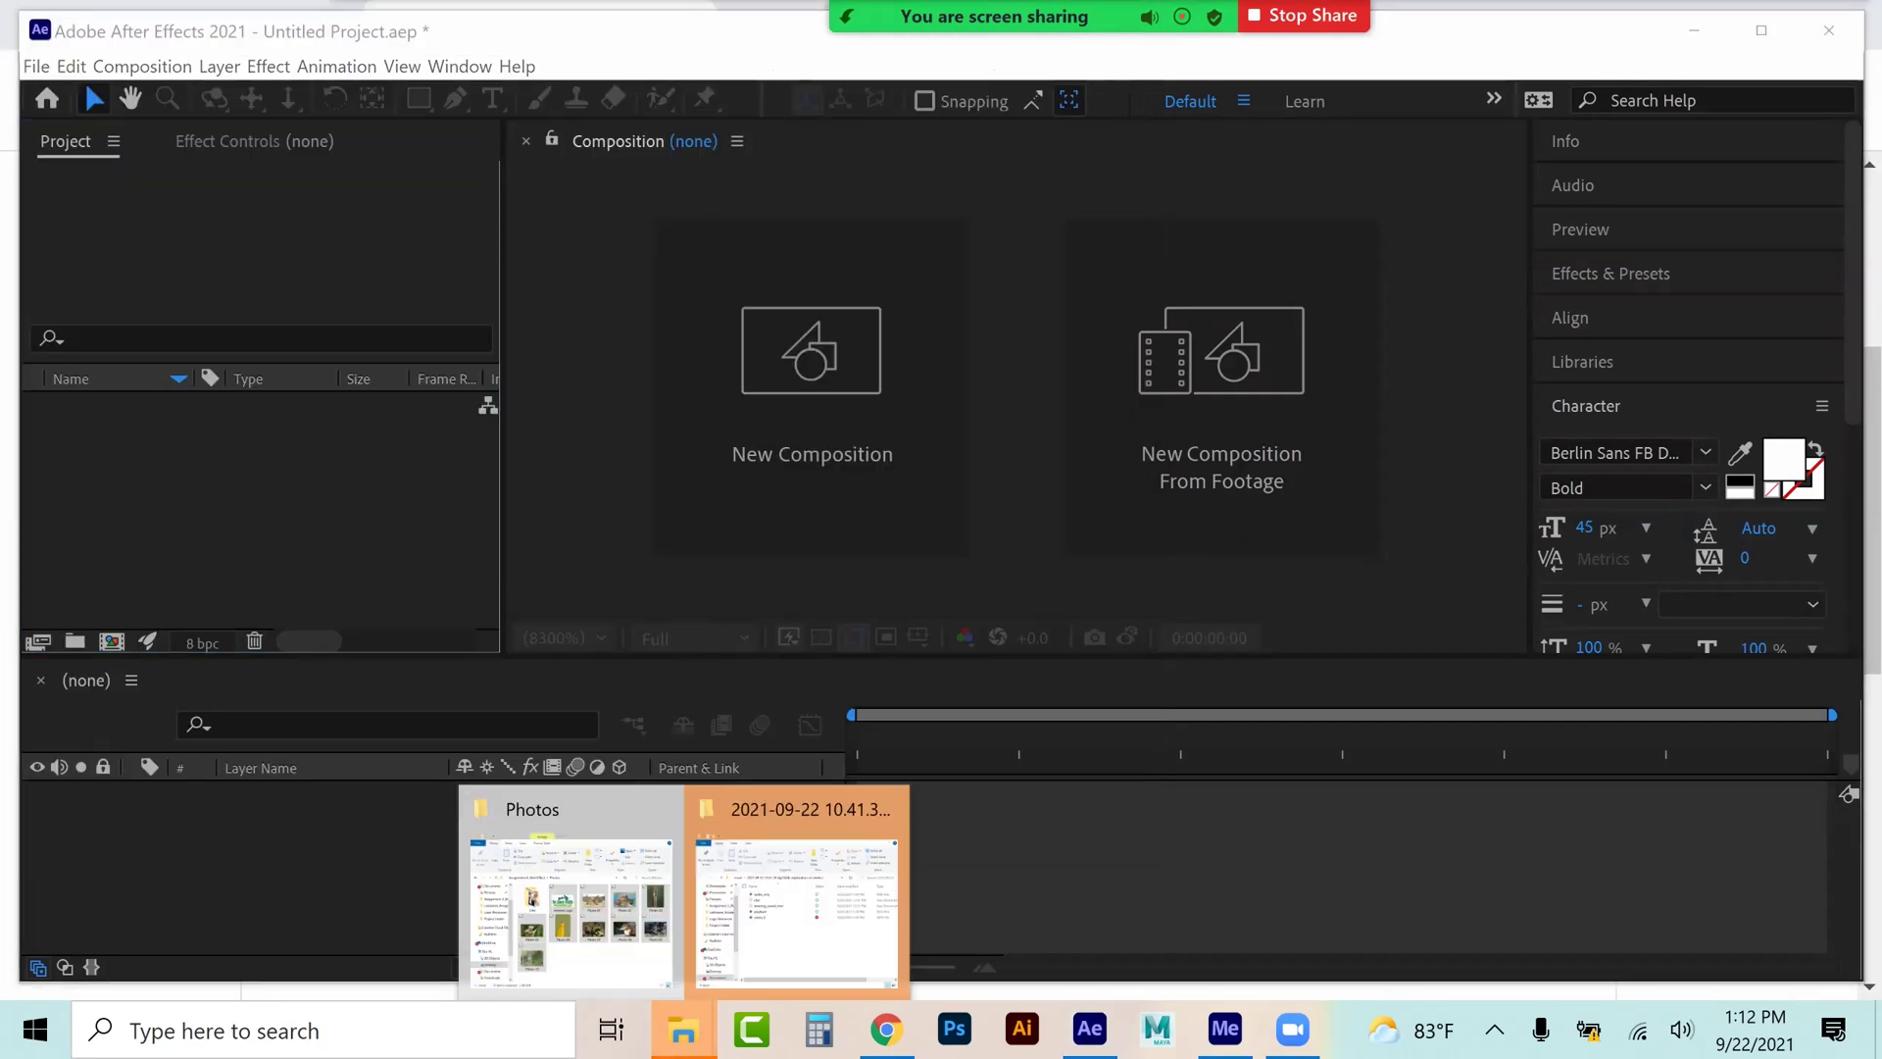
click(571, 887)
drag(1032, 449, 279, 505)
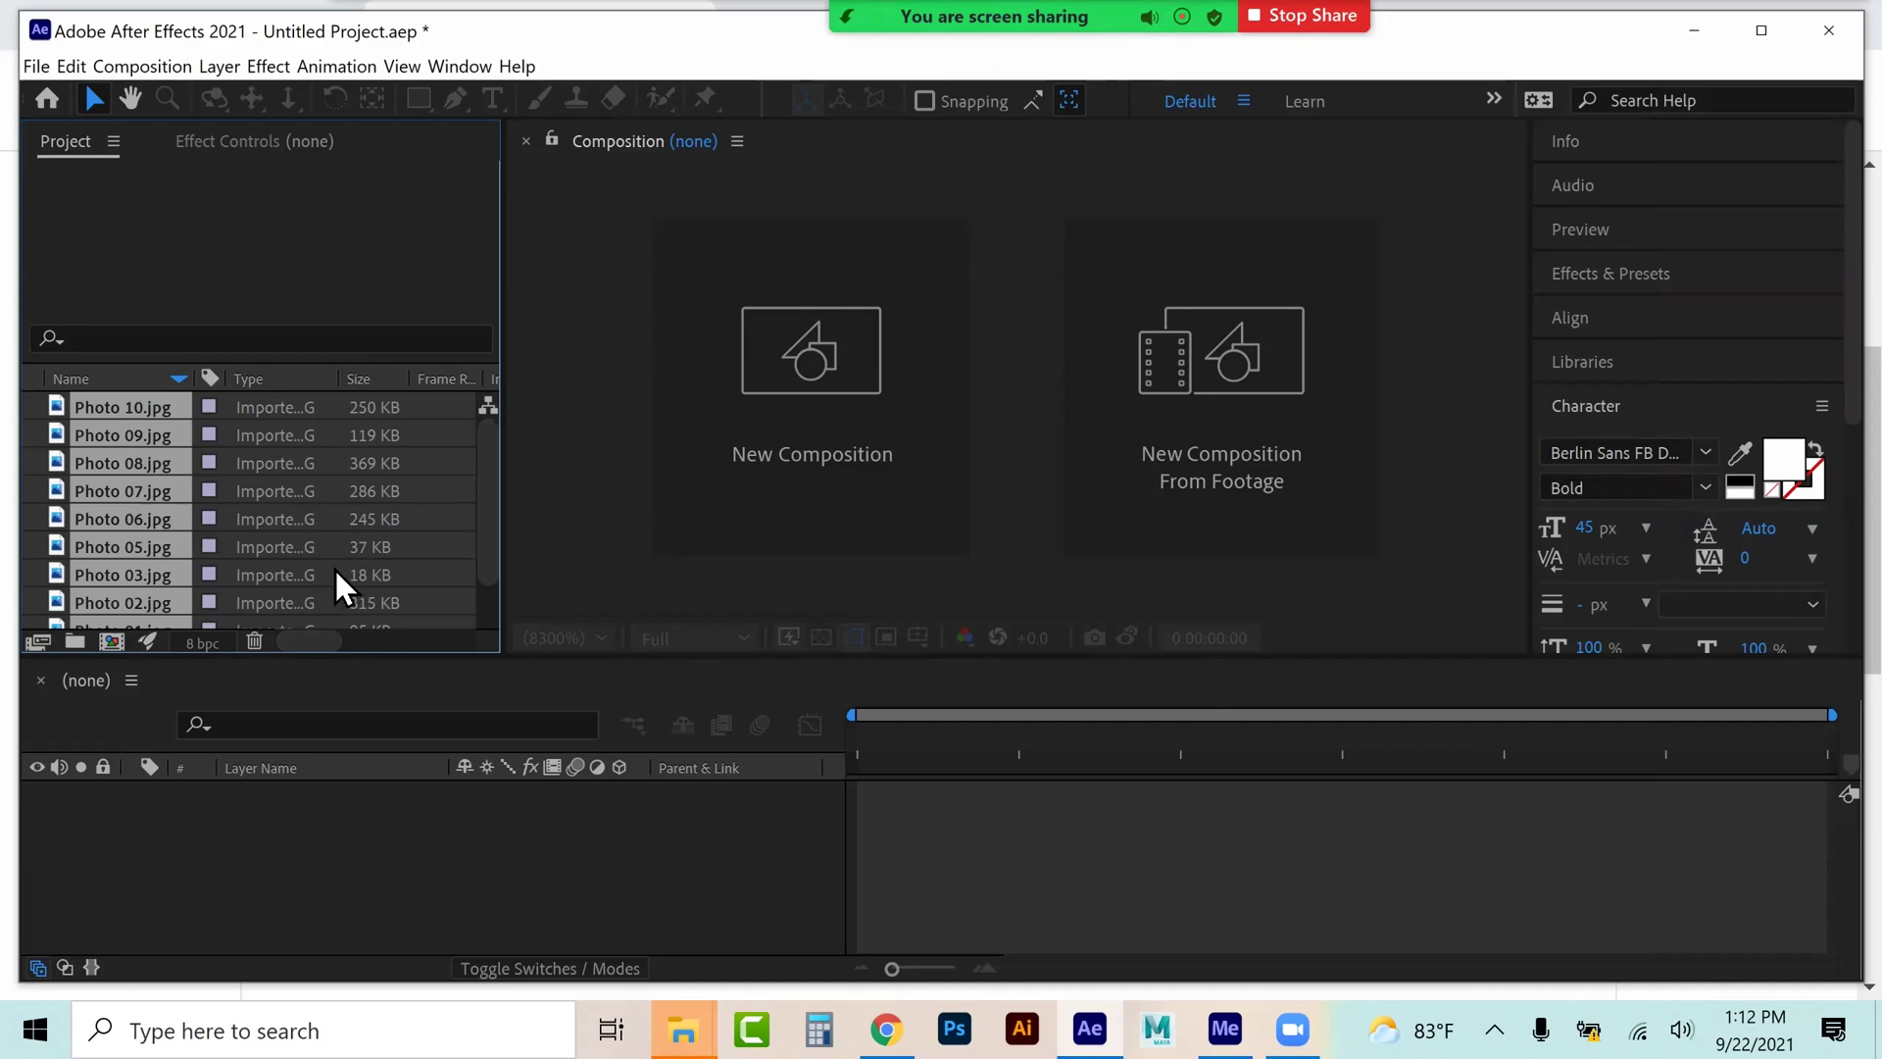
- Create a single composition from all imported images using Photo 02.jpg dimensions, 4-second stills, and sequenced layers overlapping 1 second with Cross Dissolve Front and Back Layers
drag(102, 406, 162, 843)
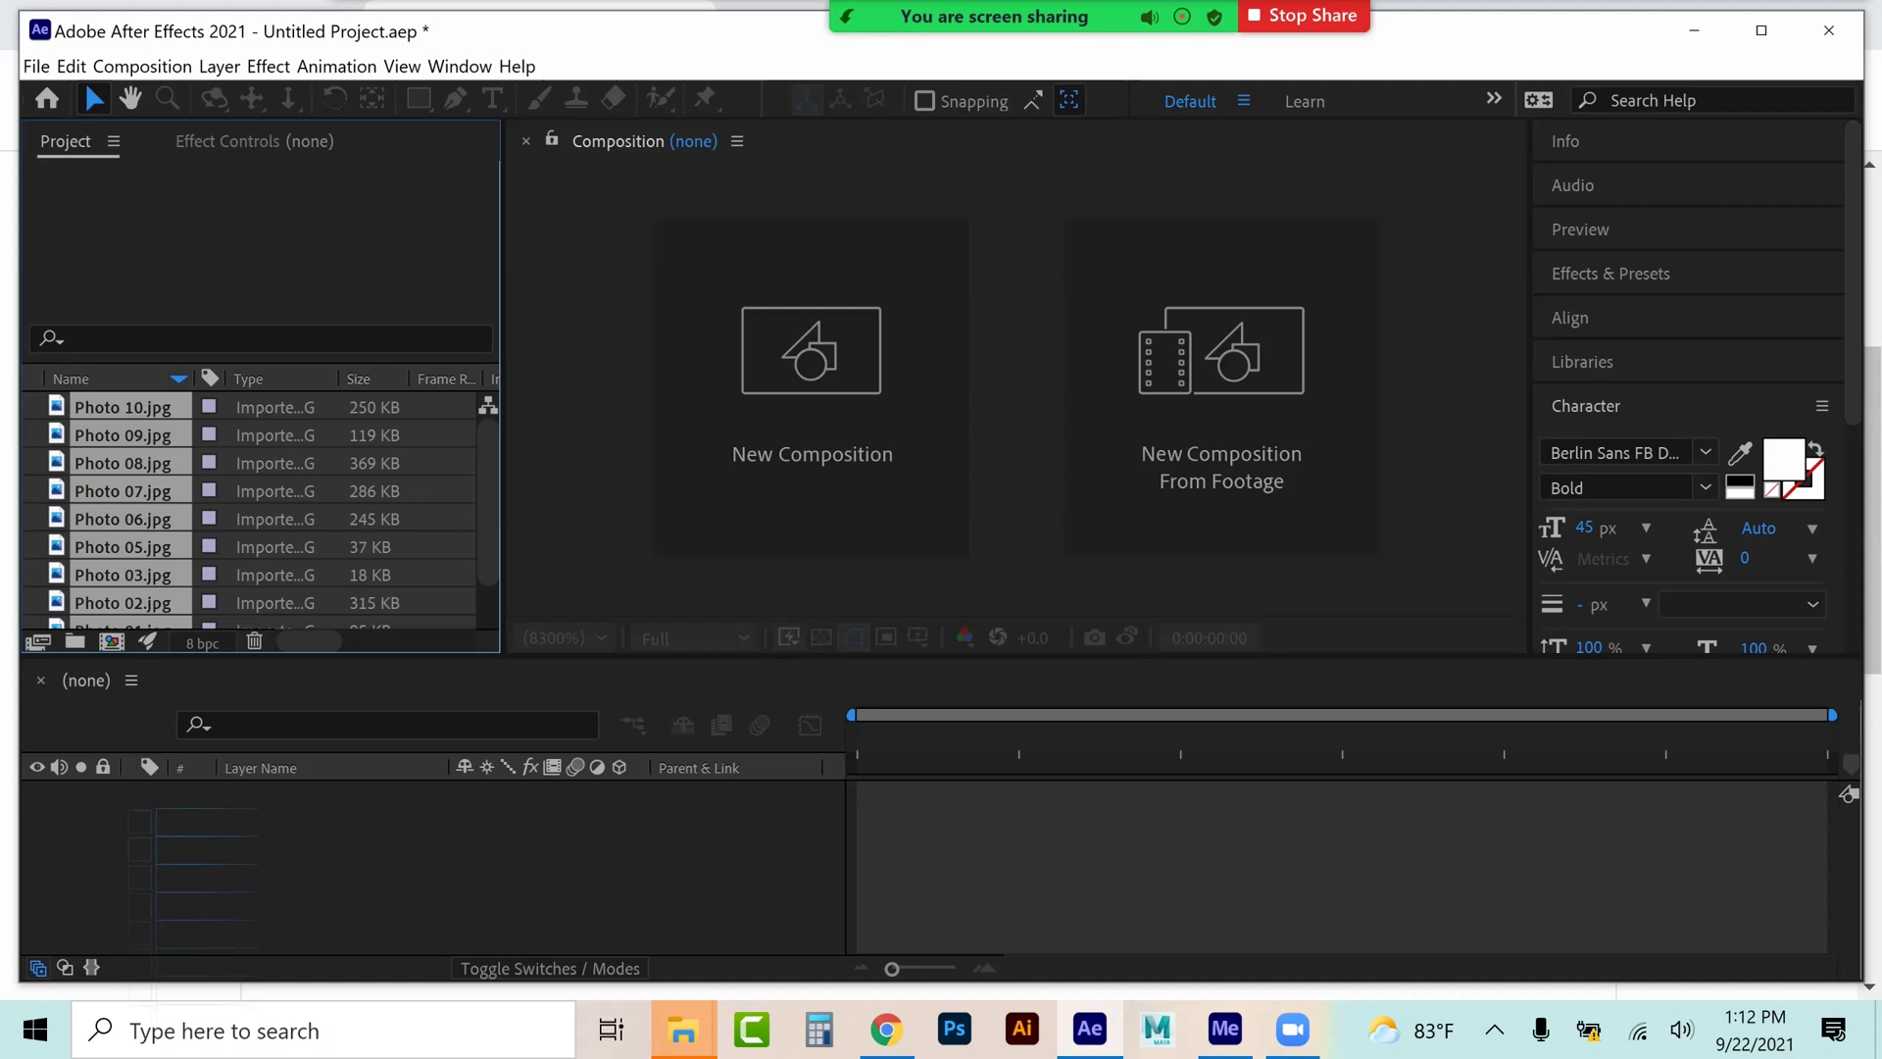
drag(162, 843, 208, 833)
drag(208, 833, 211, 833)
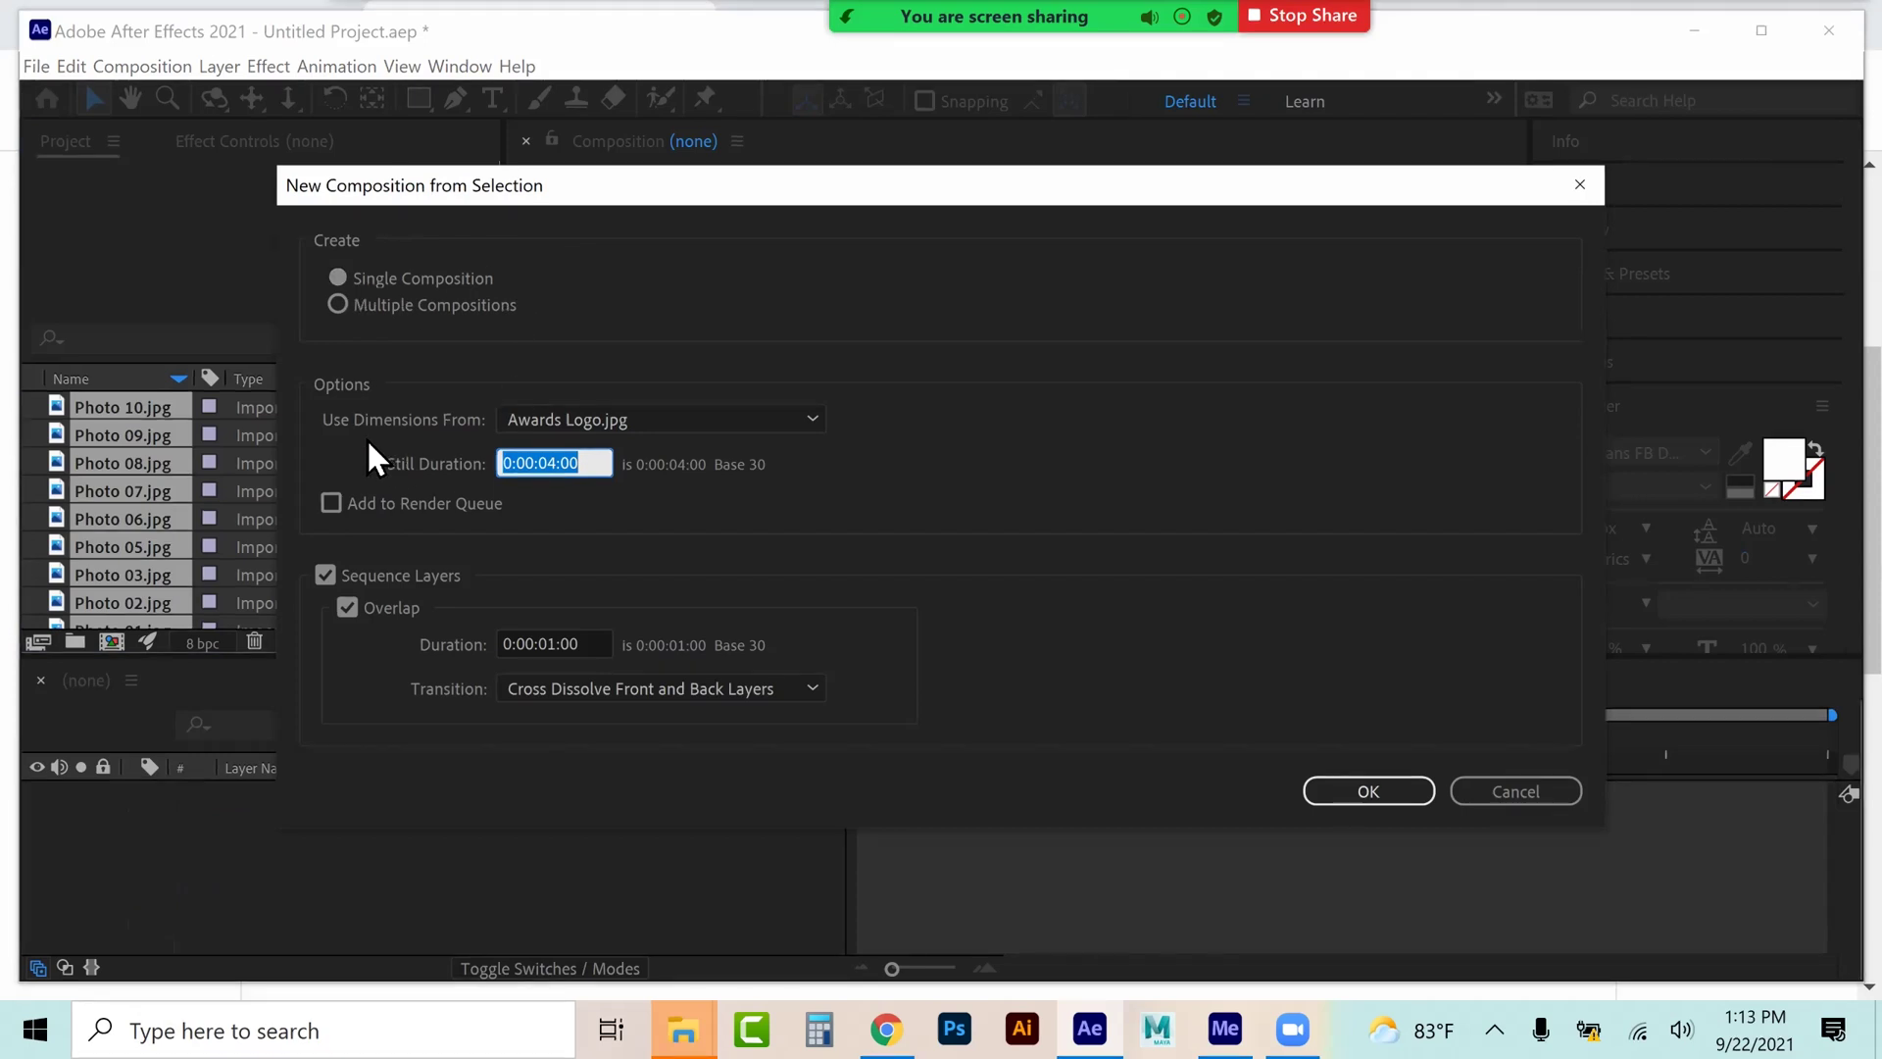
click(633, 420)
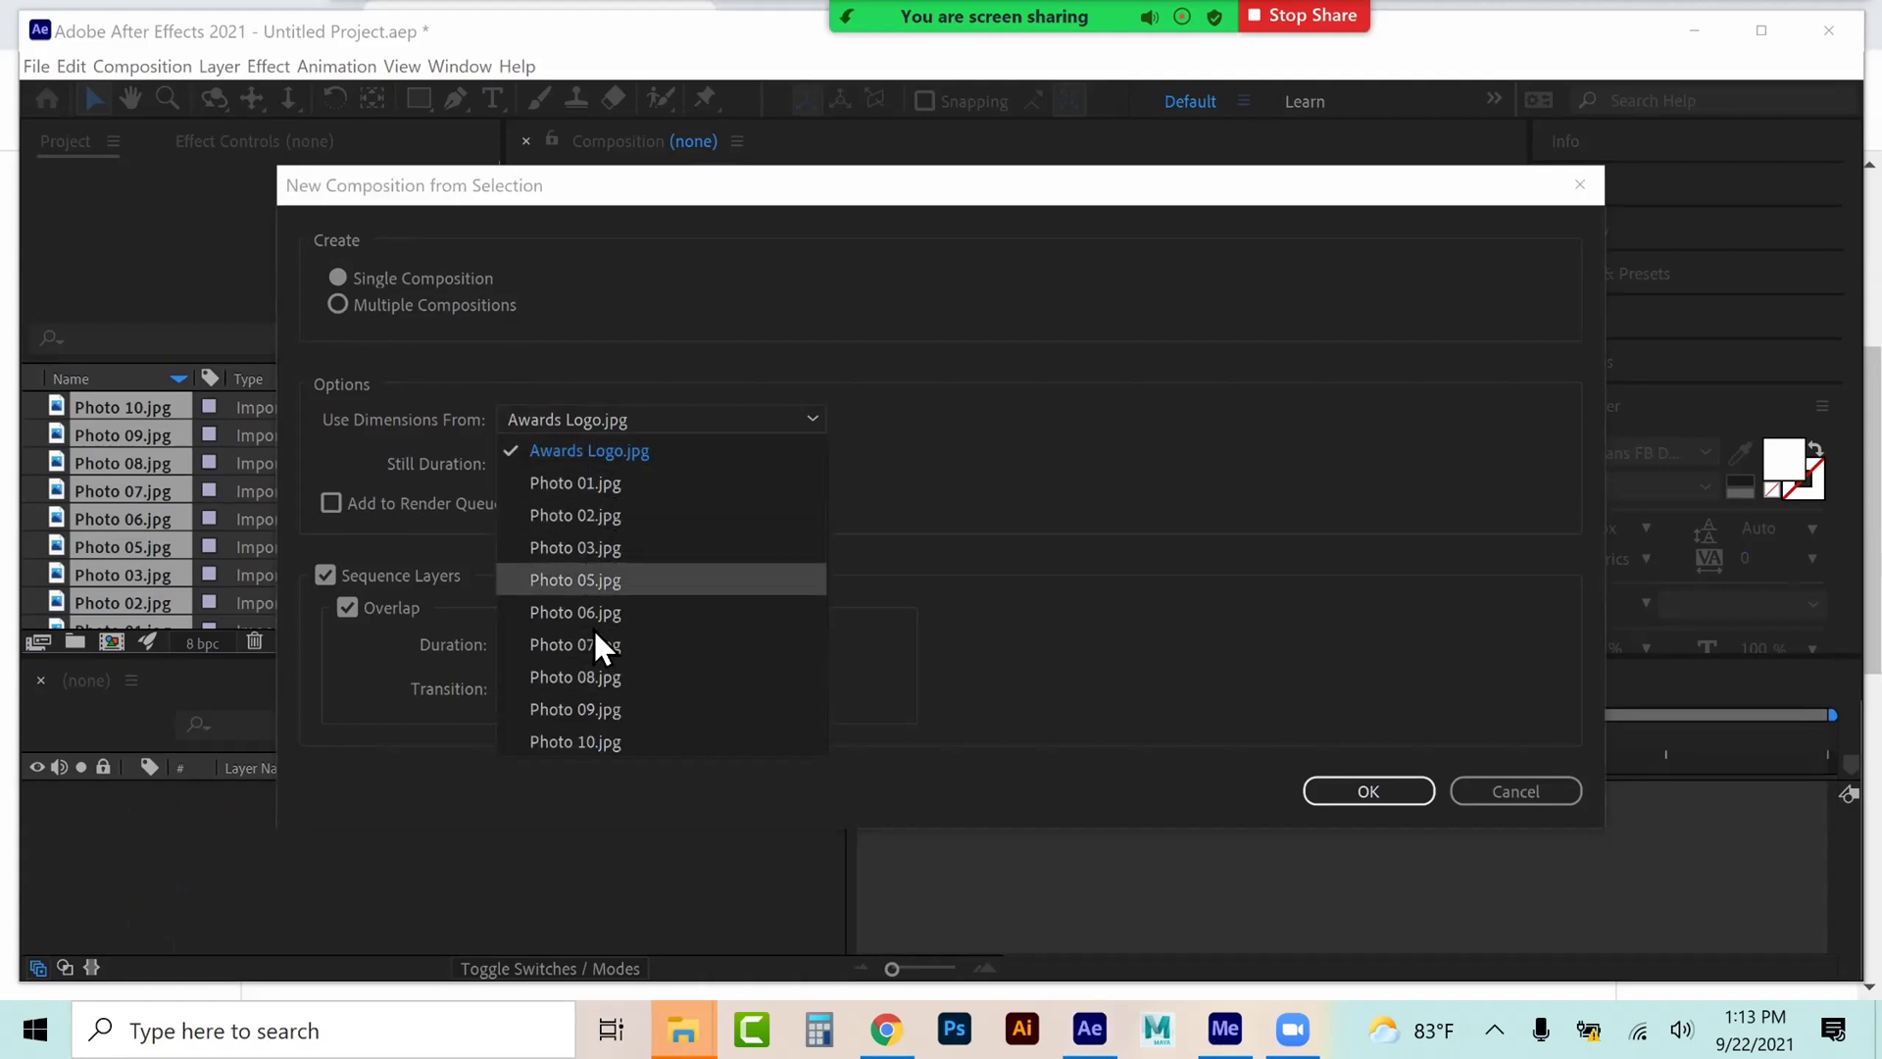
click(599, 520)
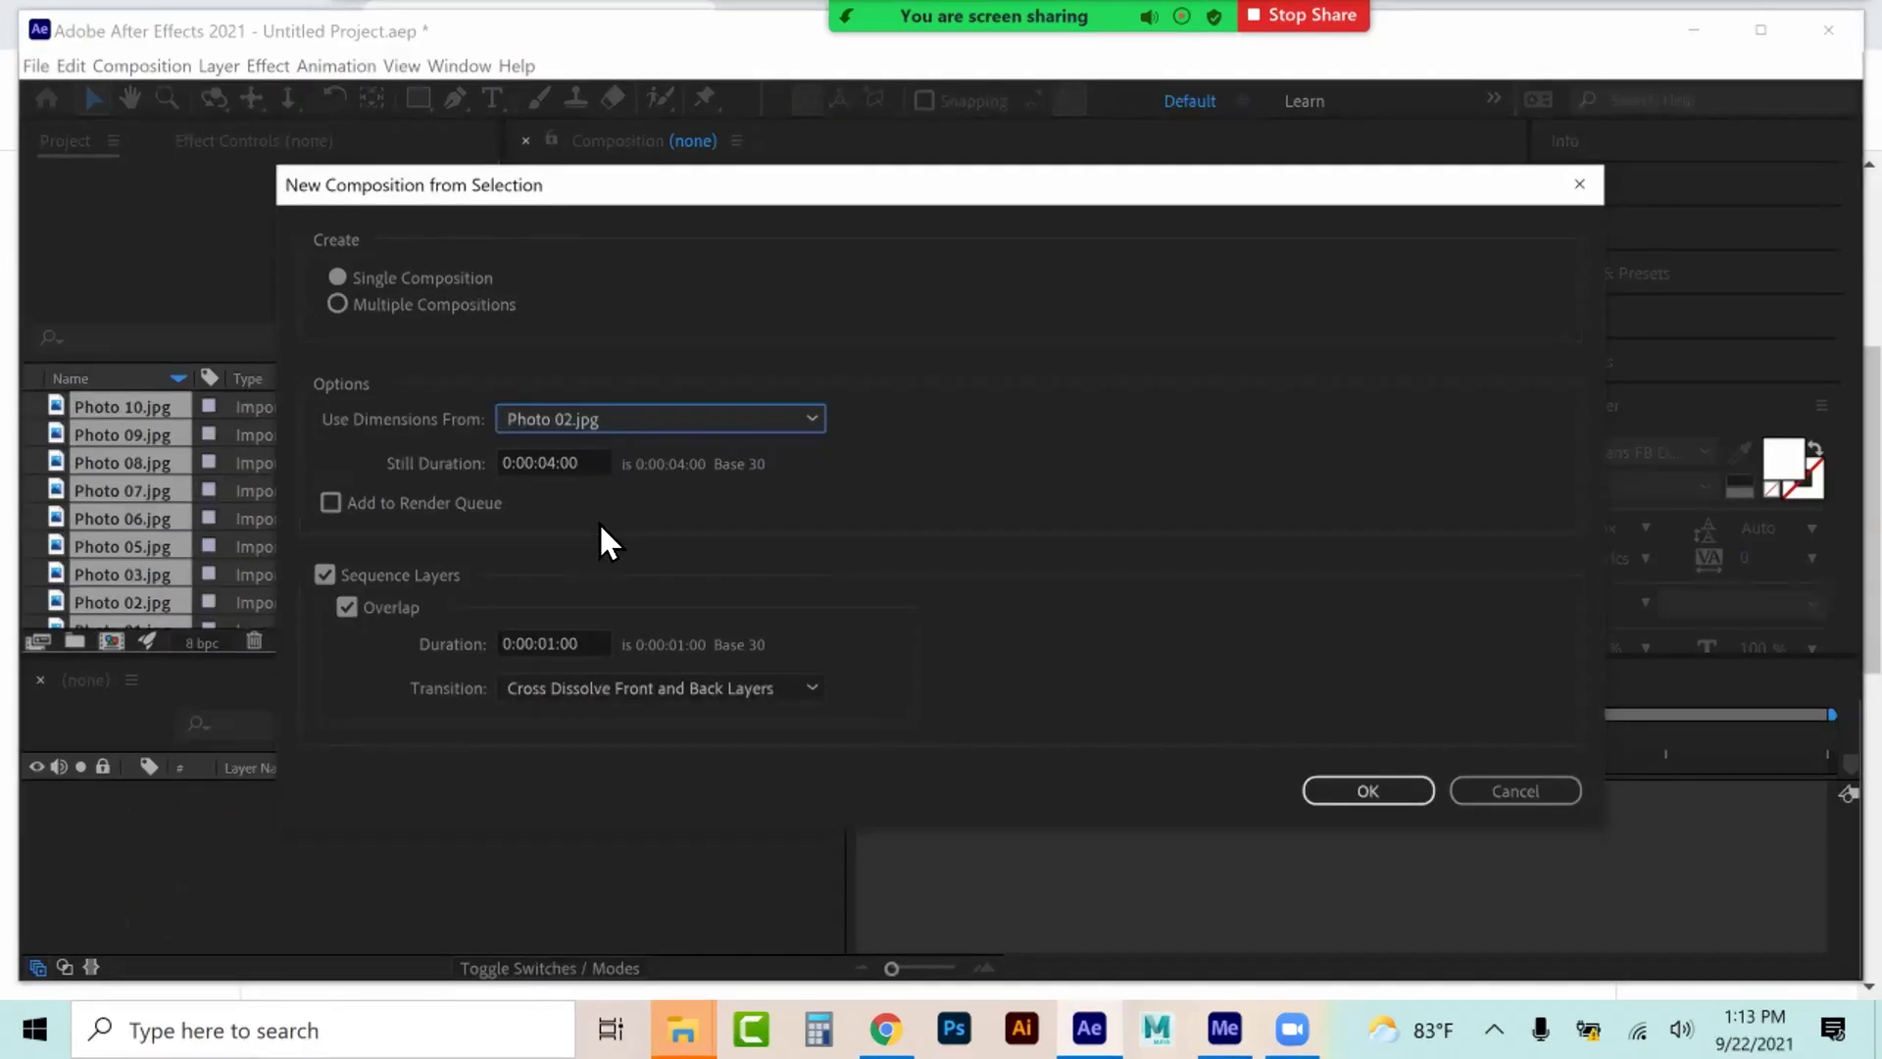
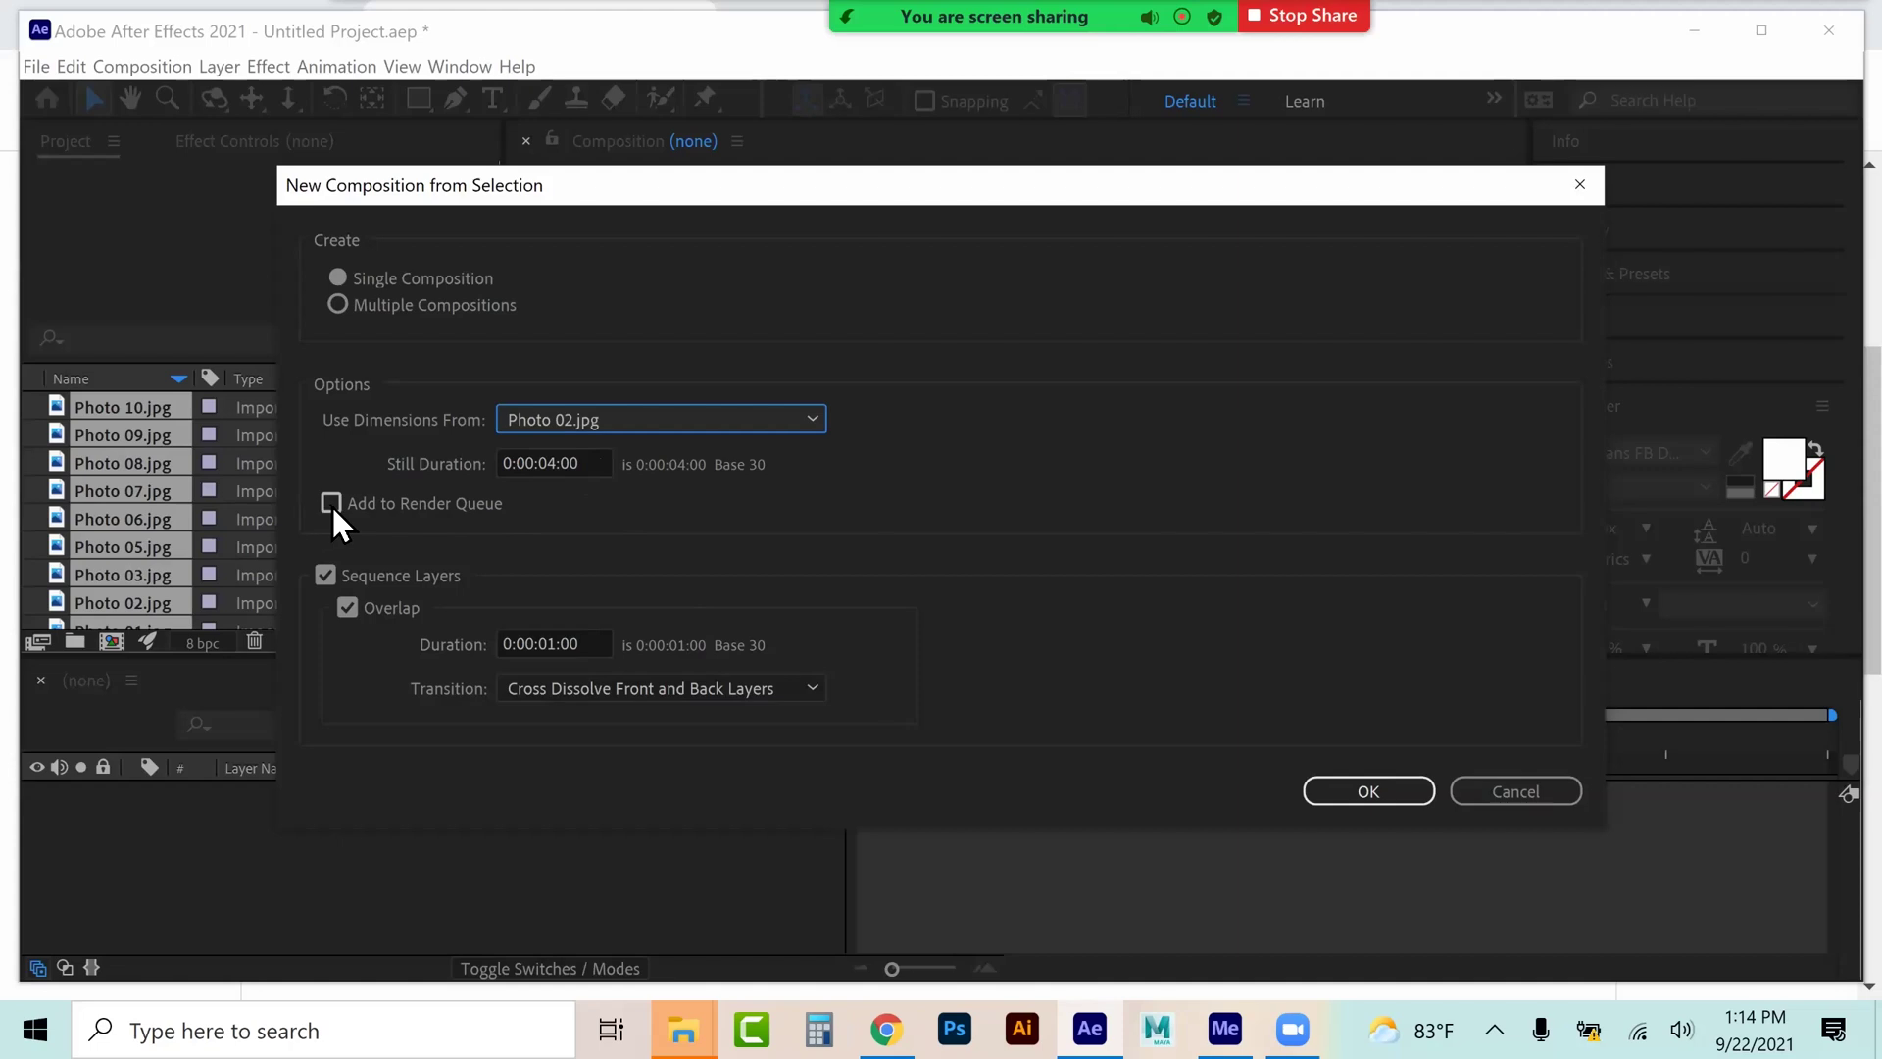
click(326, 575)
click(325, 575)
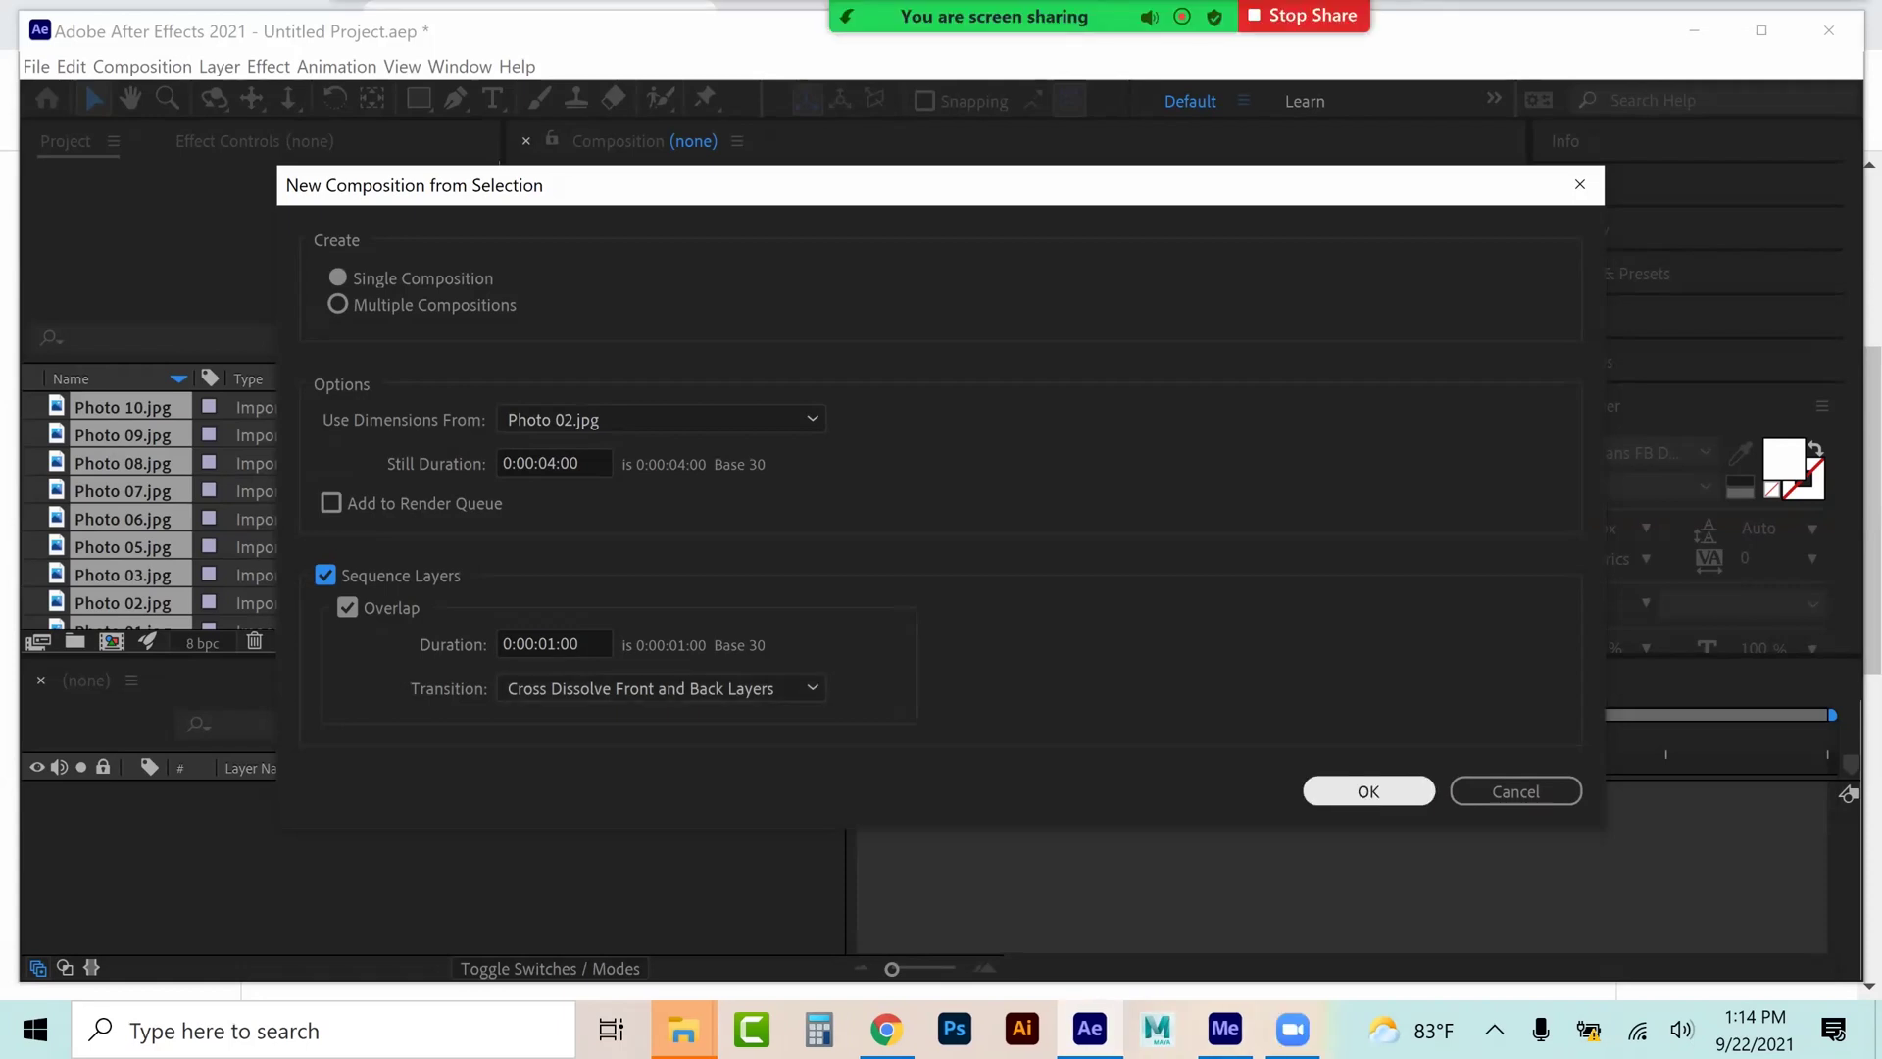
key(Return)
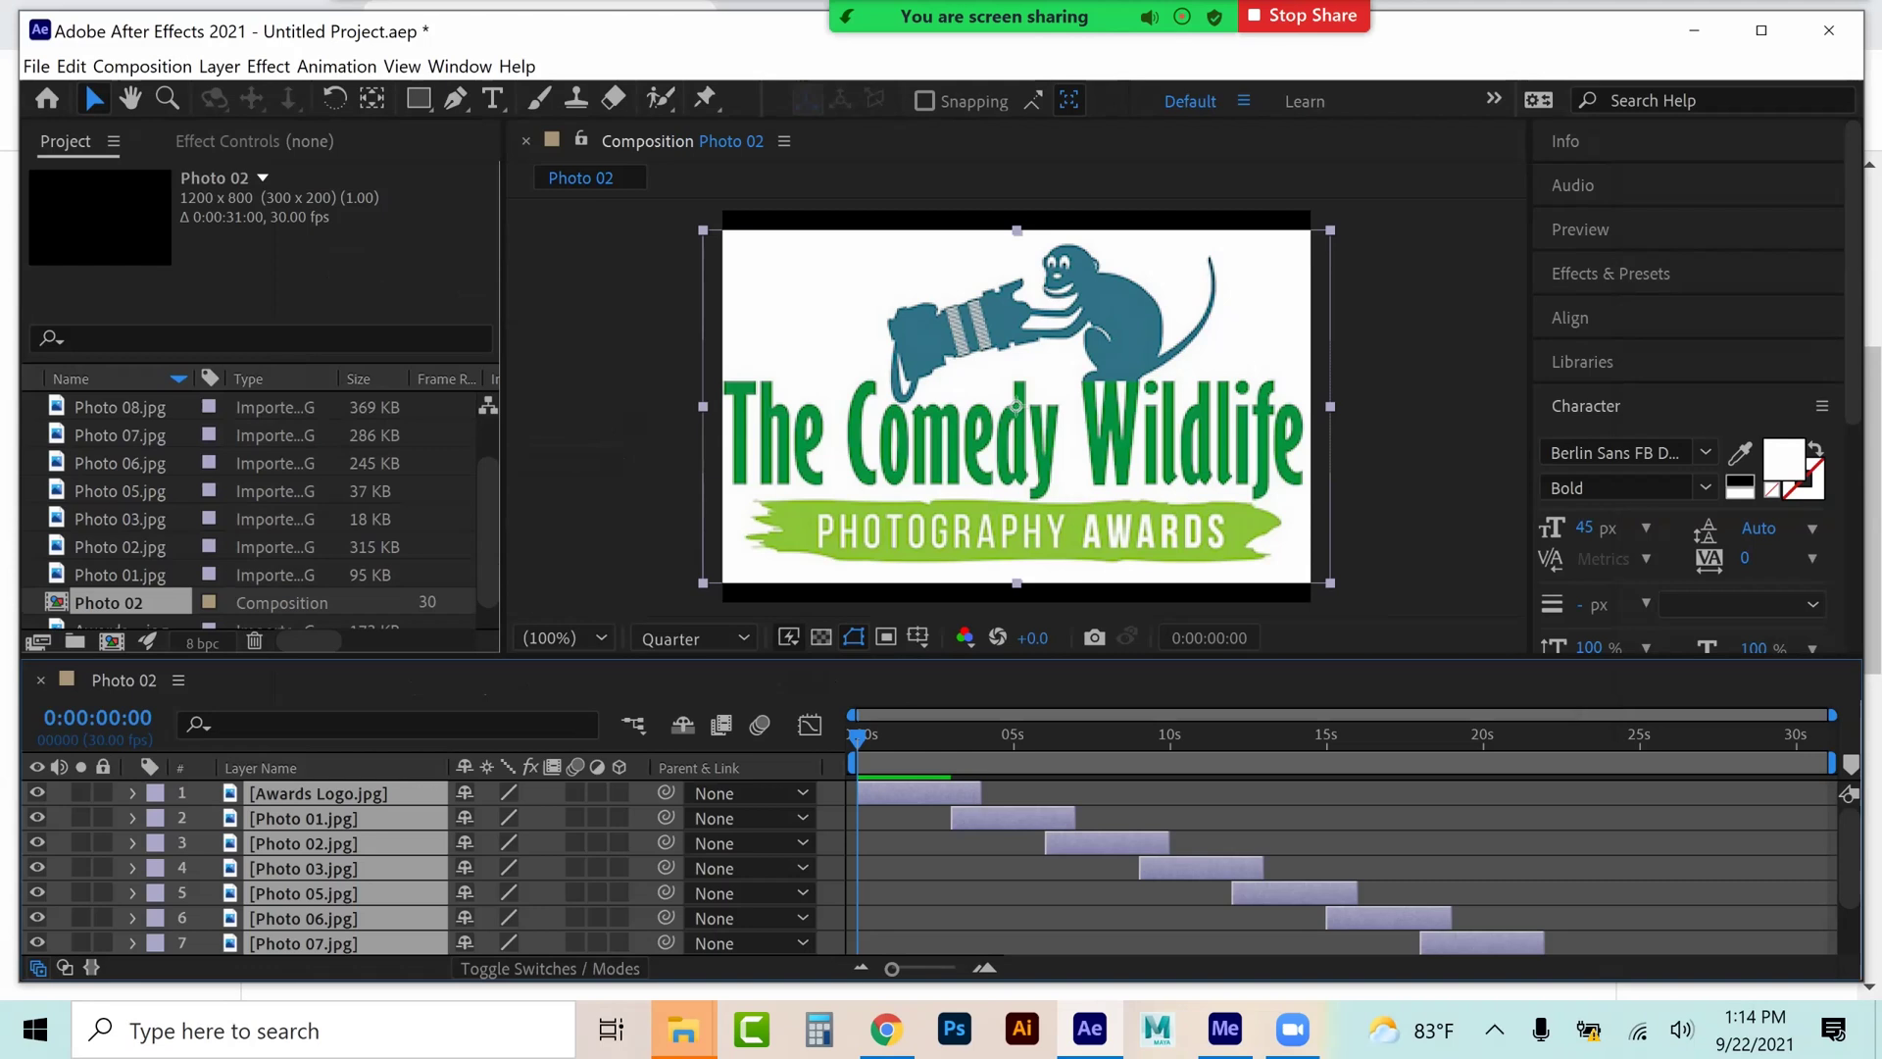
- Rename the Photo 02 composition as Lastname_Slideshow
right_click(104, 604)
click(137, 590)
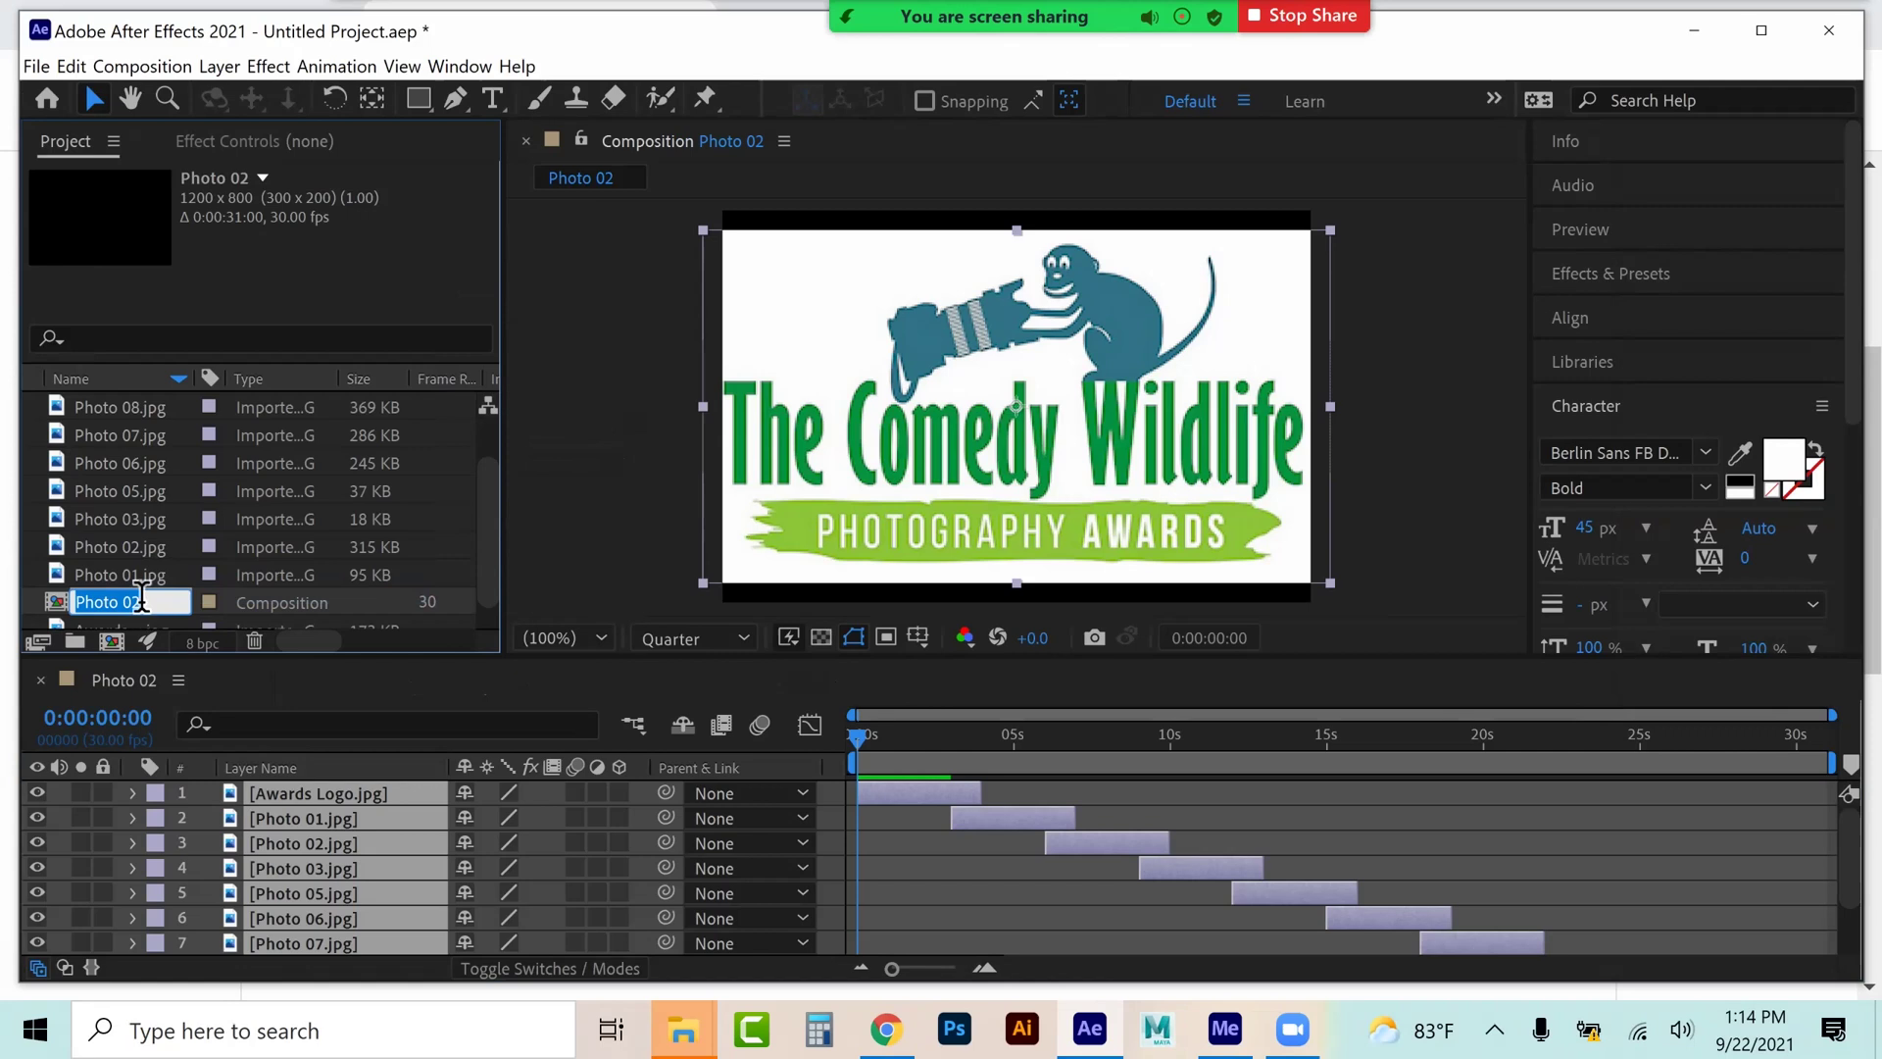
text(Lastname)
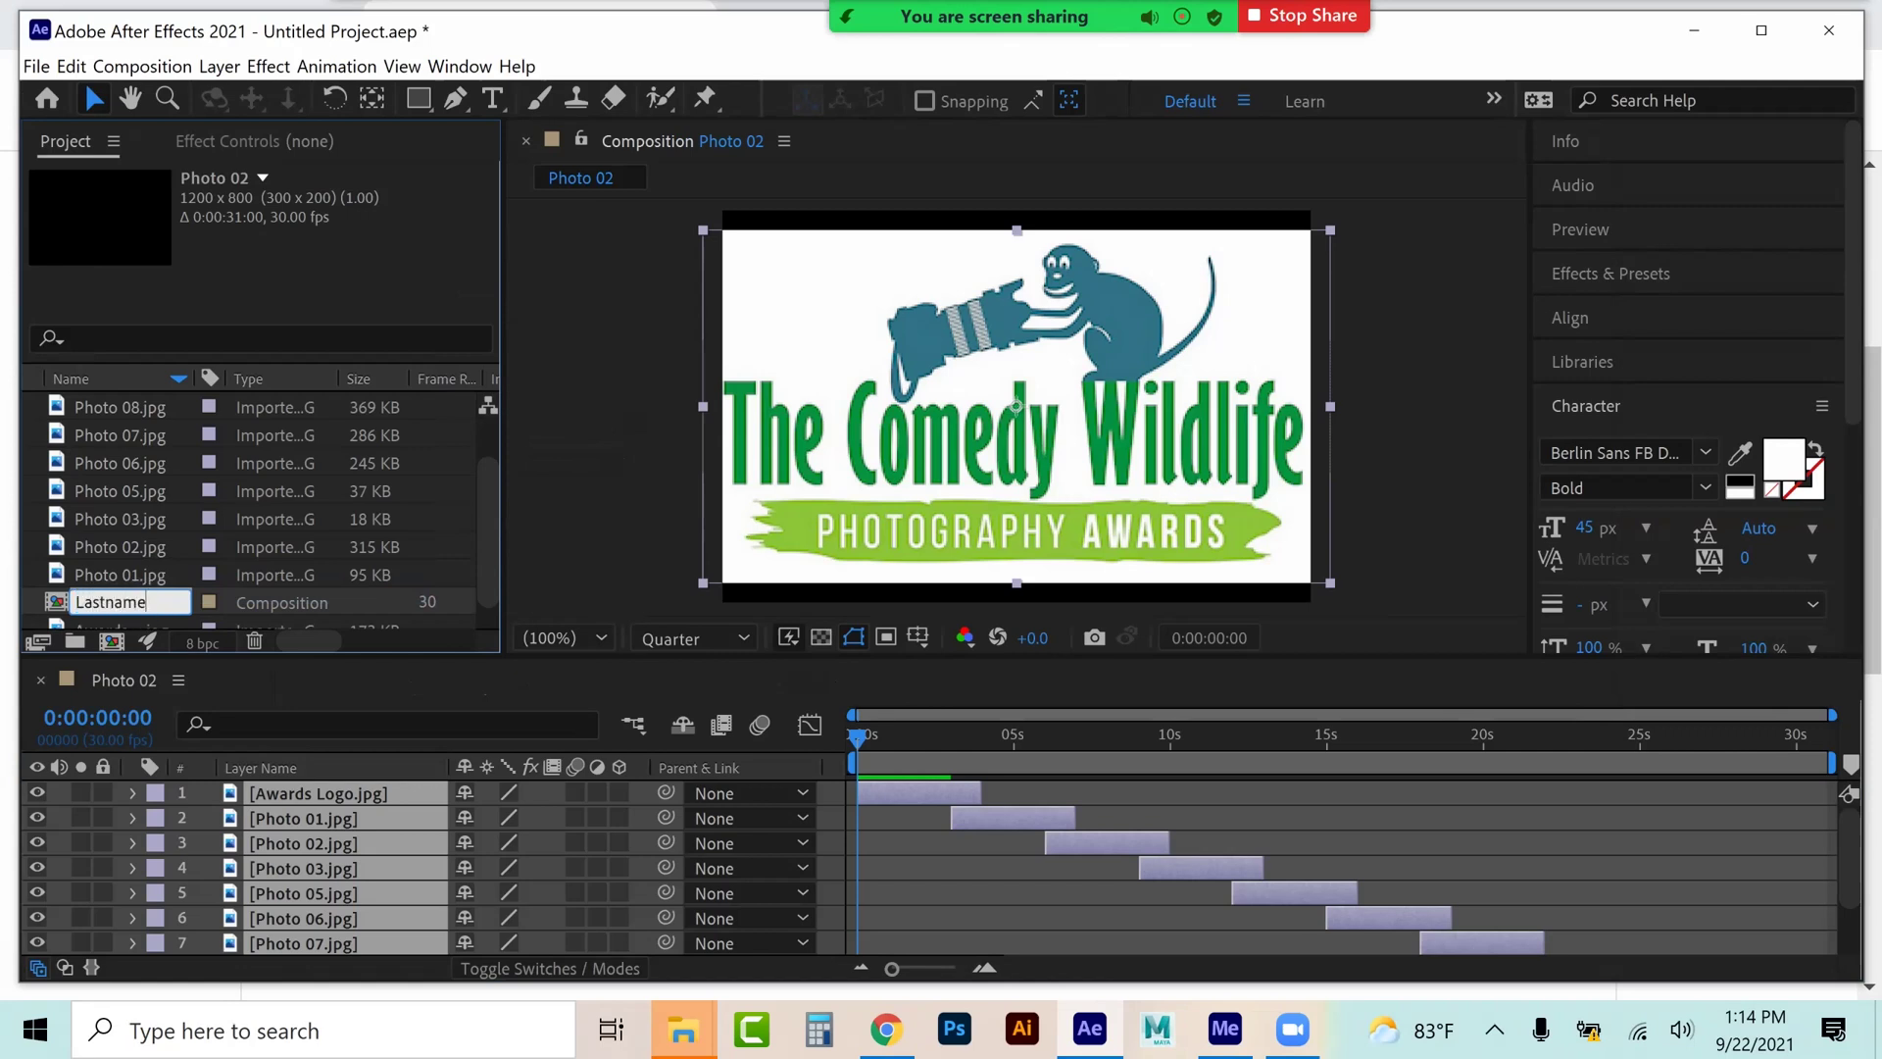
text(_Slideshow)
key(Return)
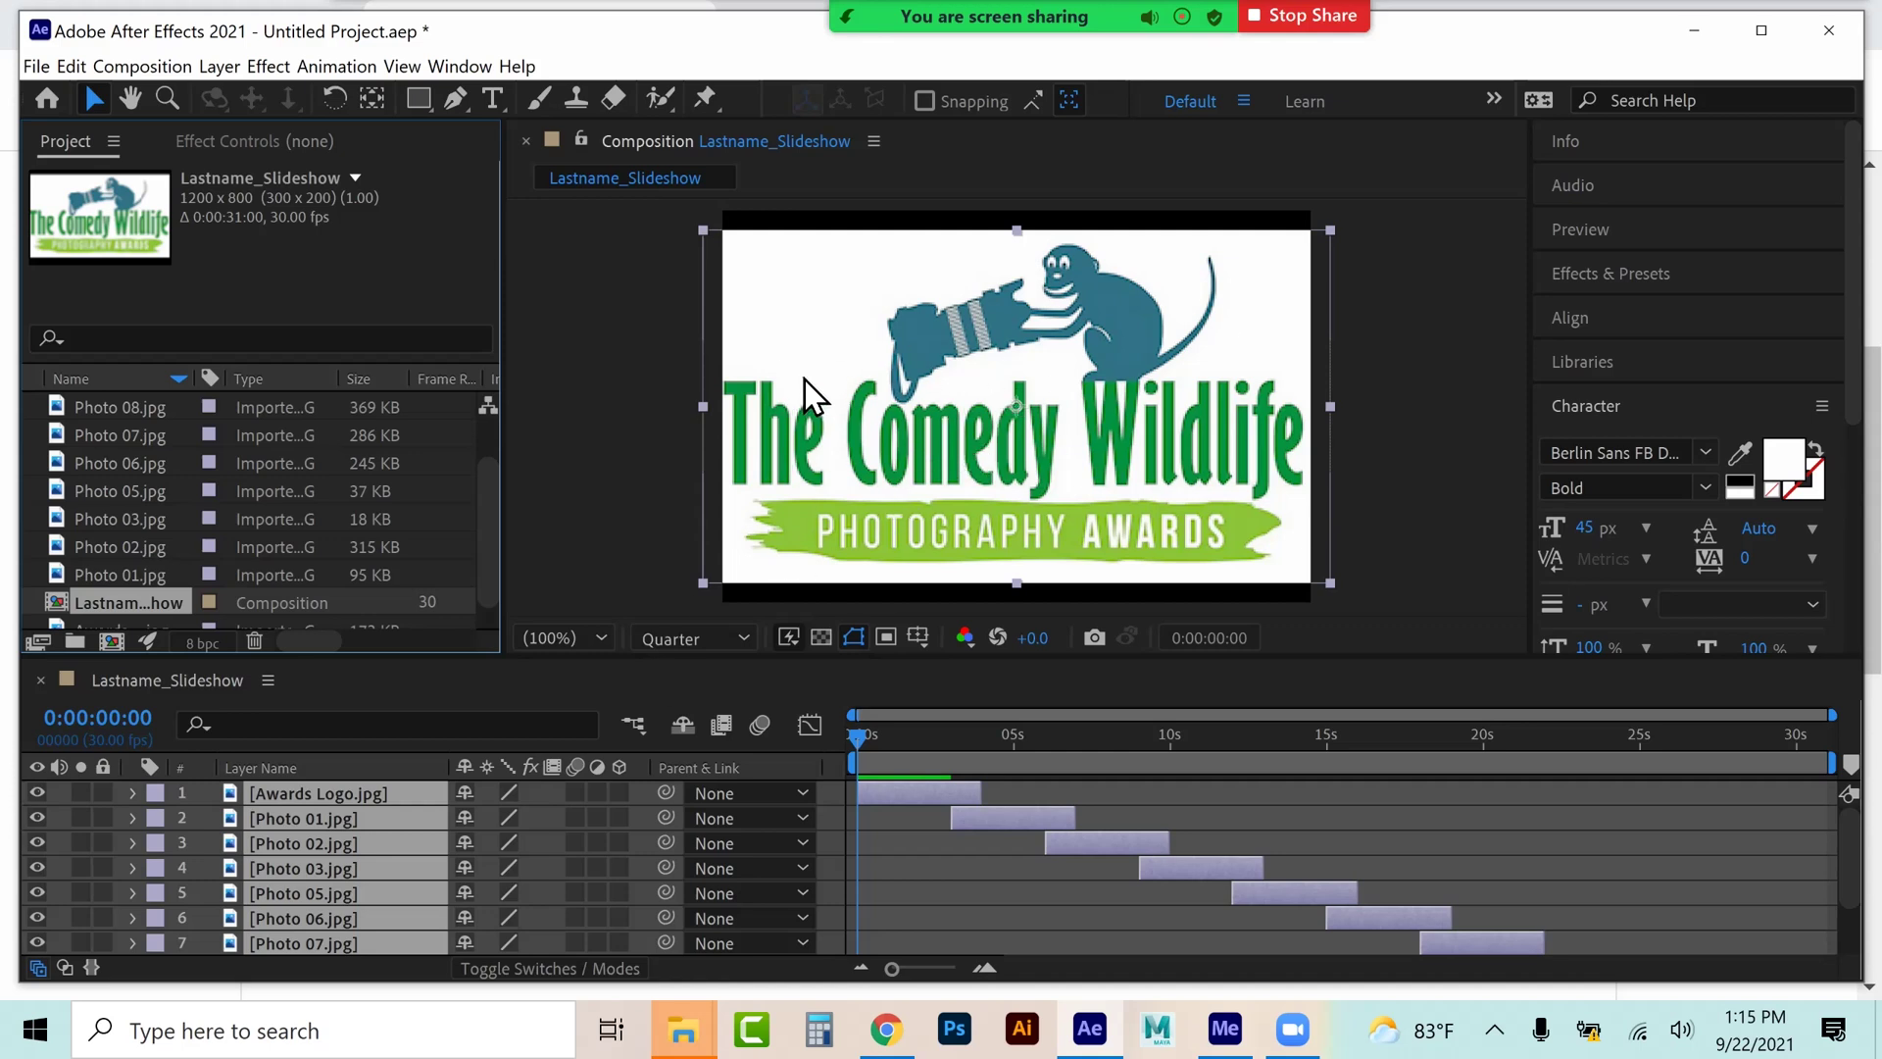
- Show the transparency grid and check how the slides fill the frame at 0:00:10:14 and 0:00:01:11
drag(945, 659, 849, 628)
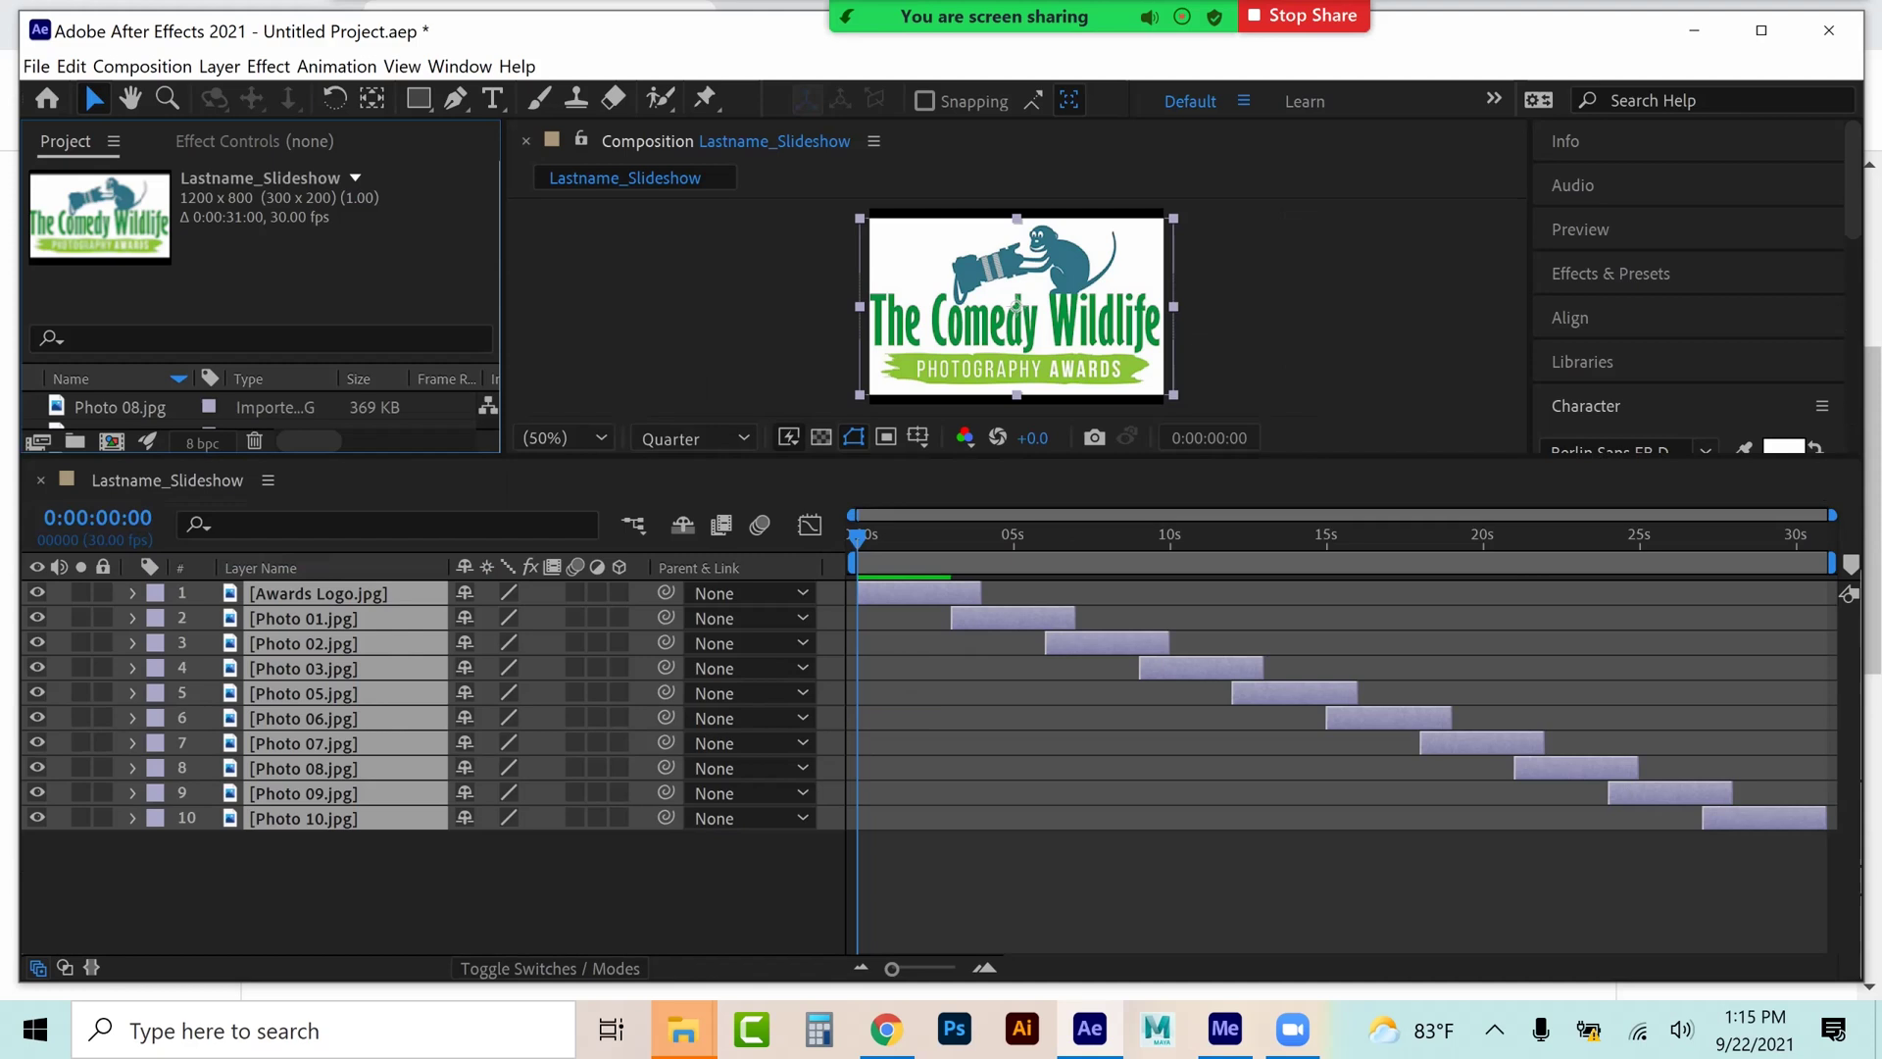
drag(860, 533, 1190, 598)
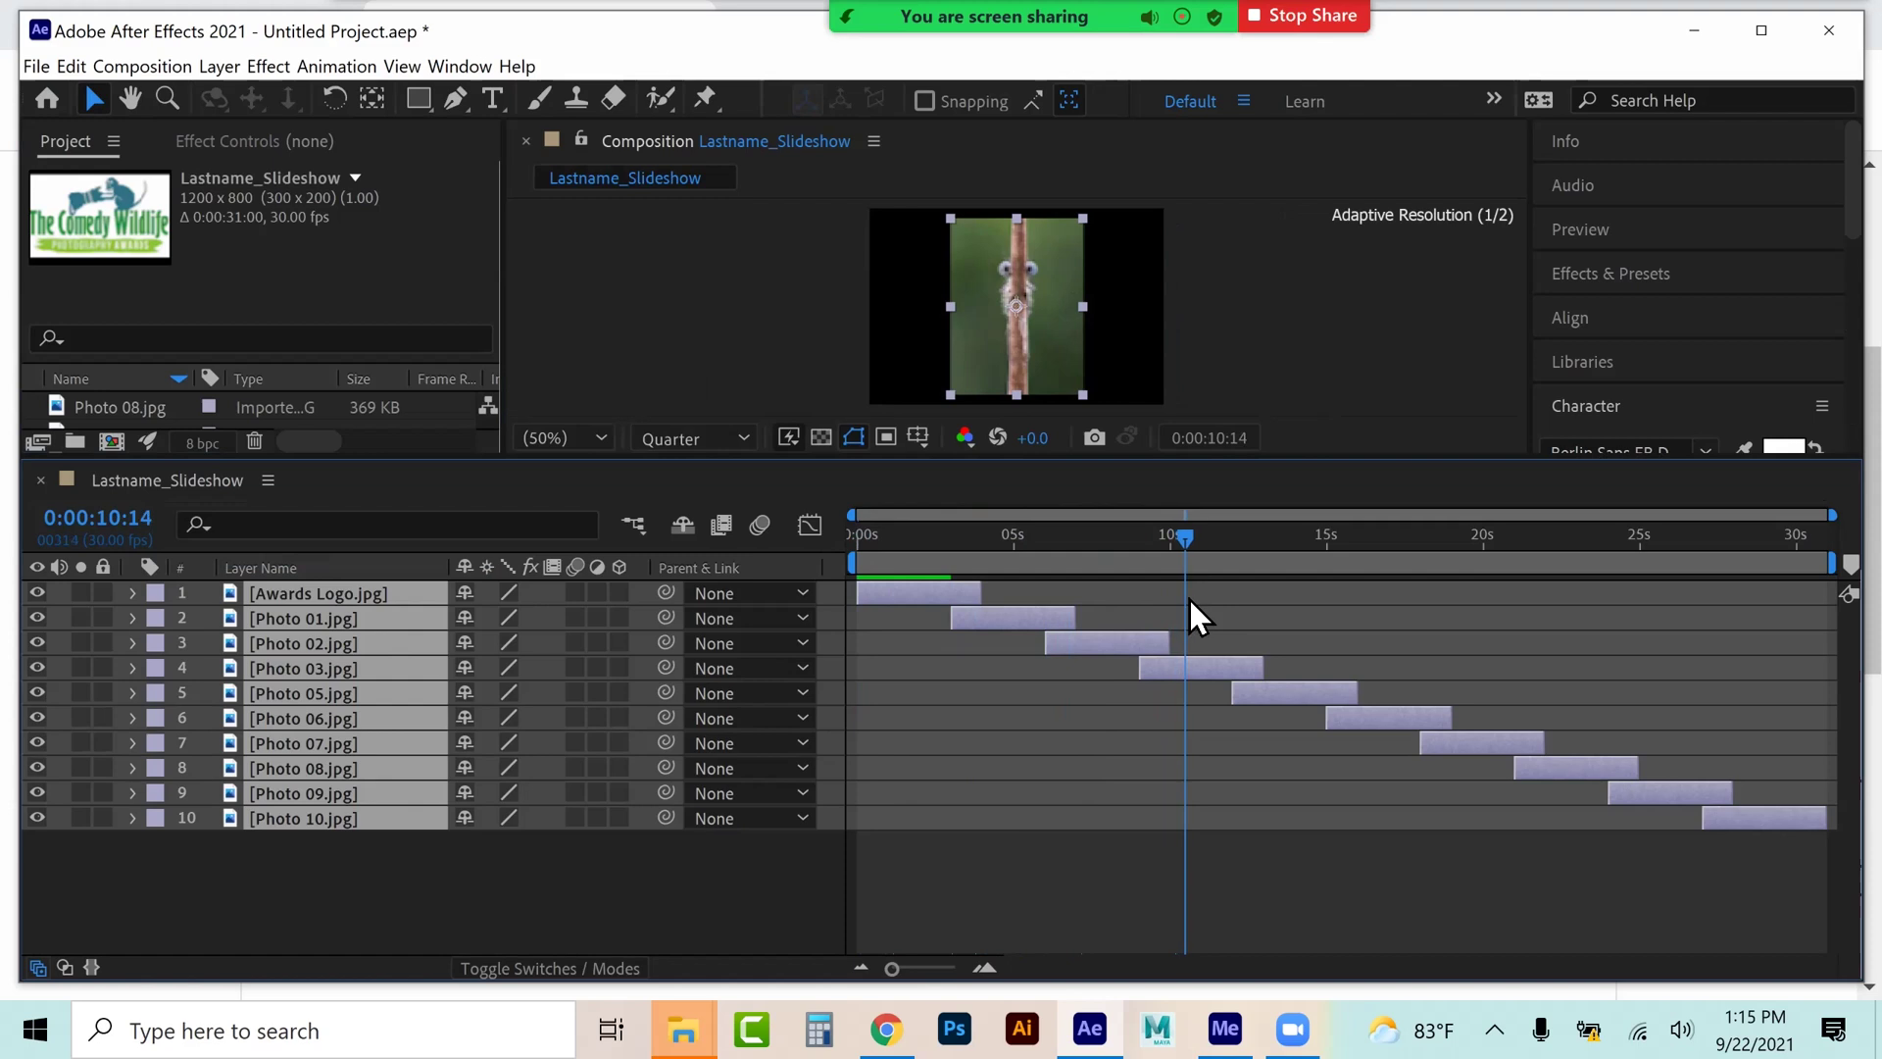
click(822, 439)
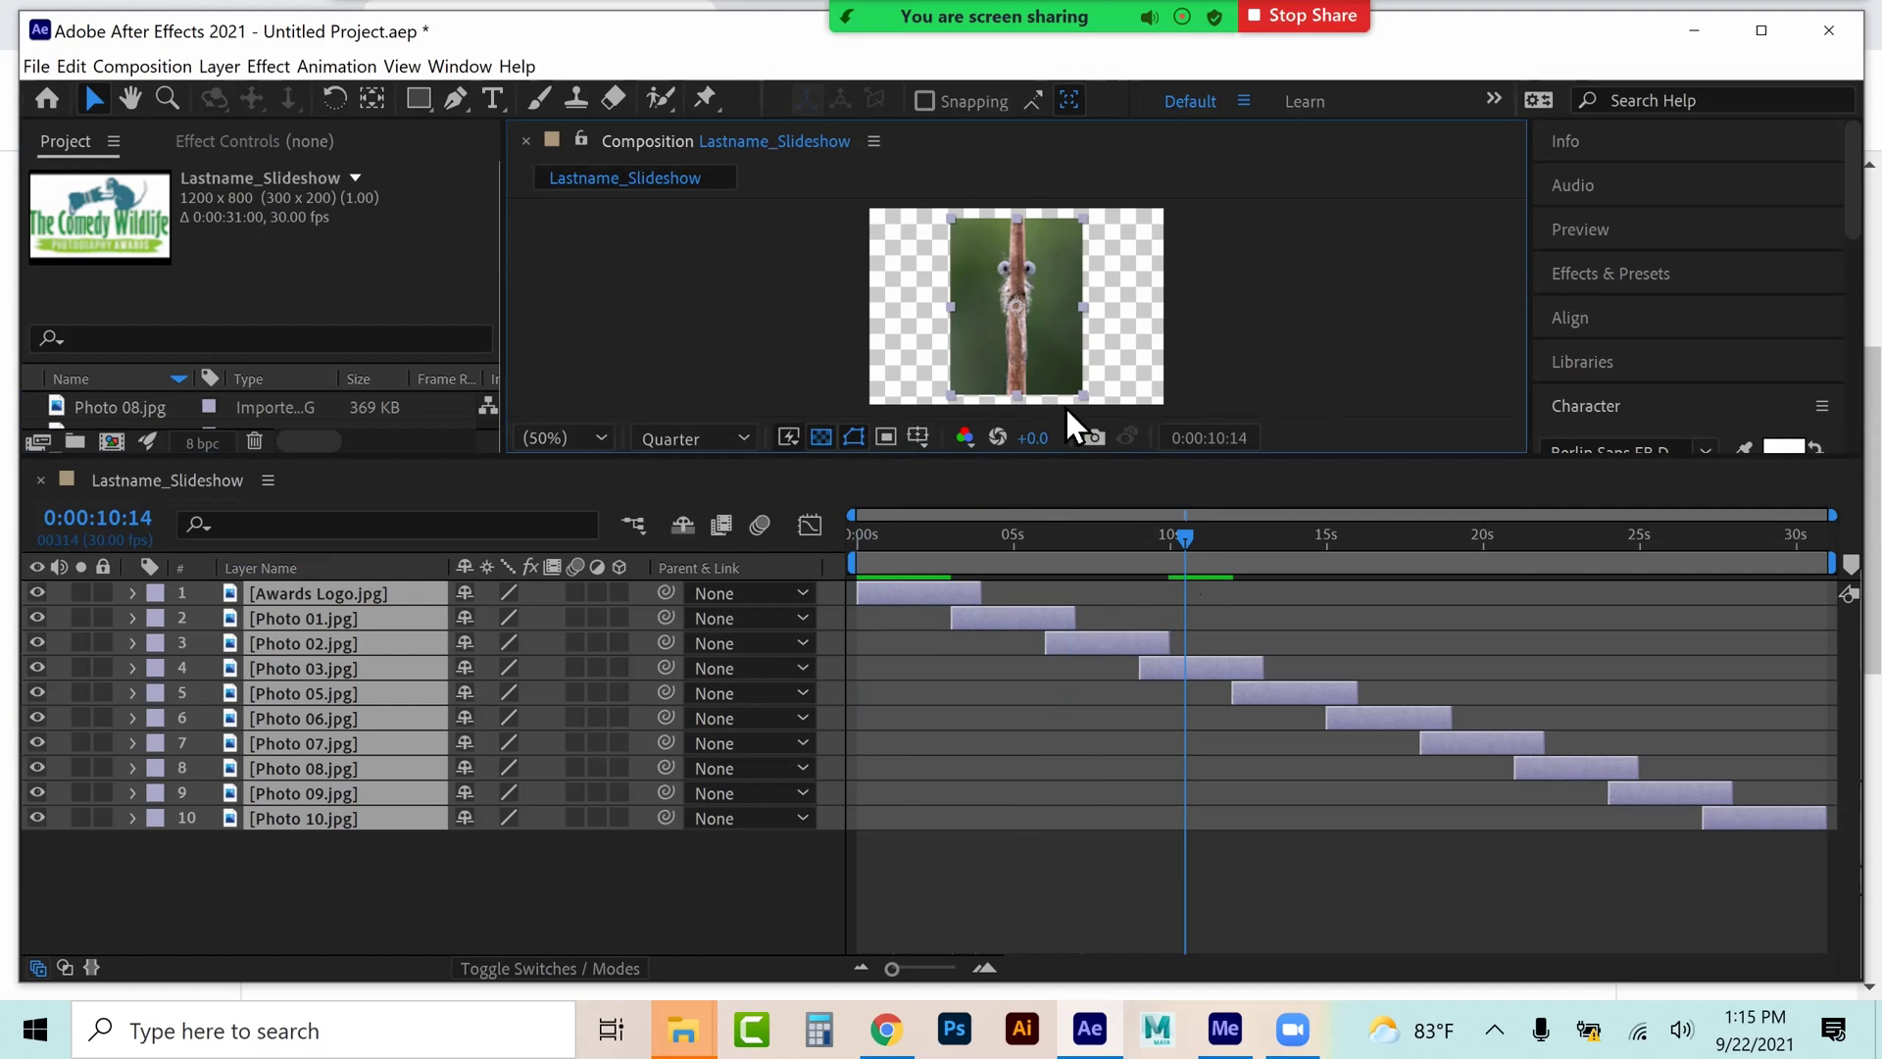
drag(850, 461, 807, 663)
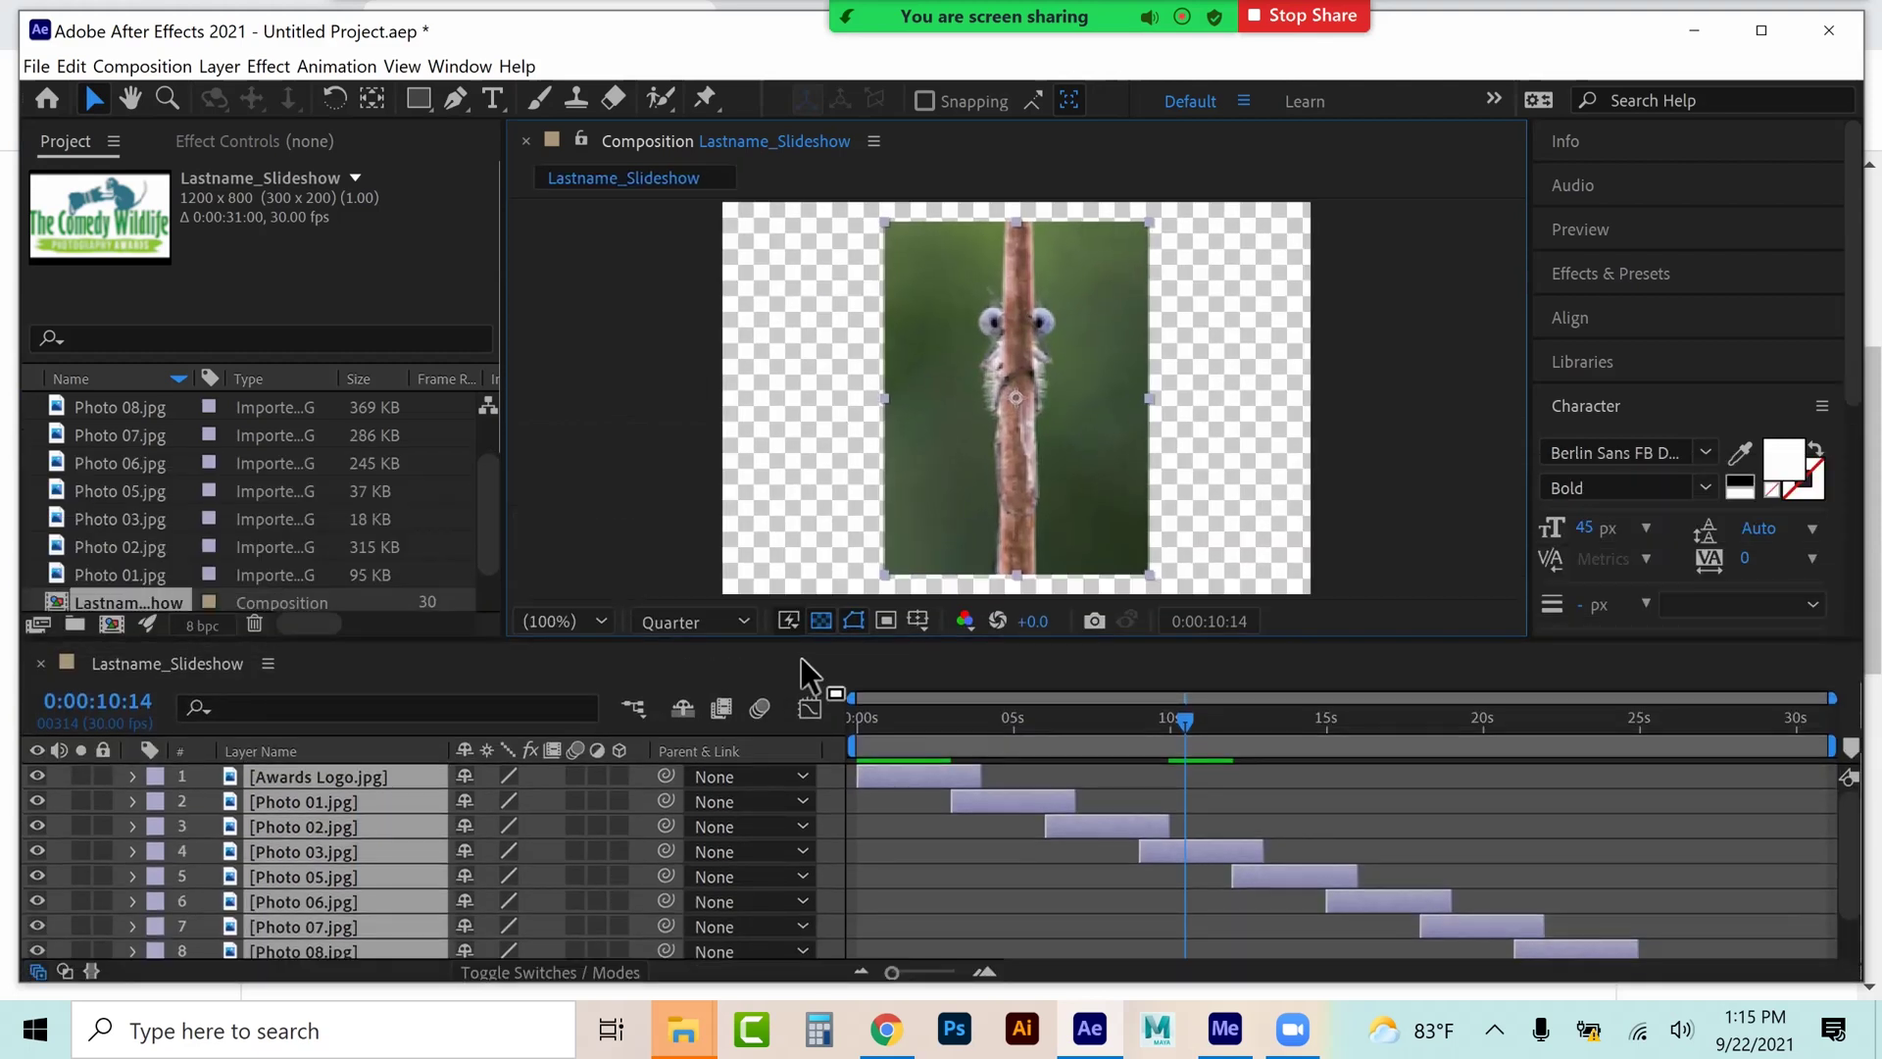
click(900, 717)
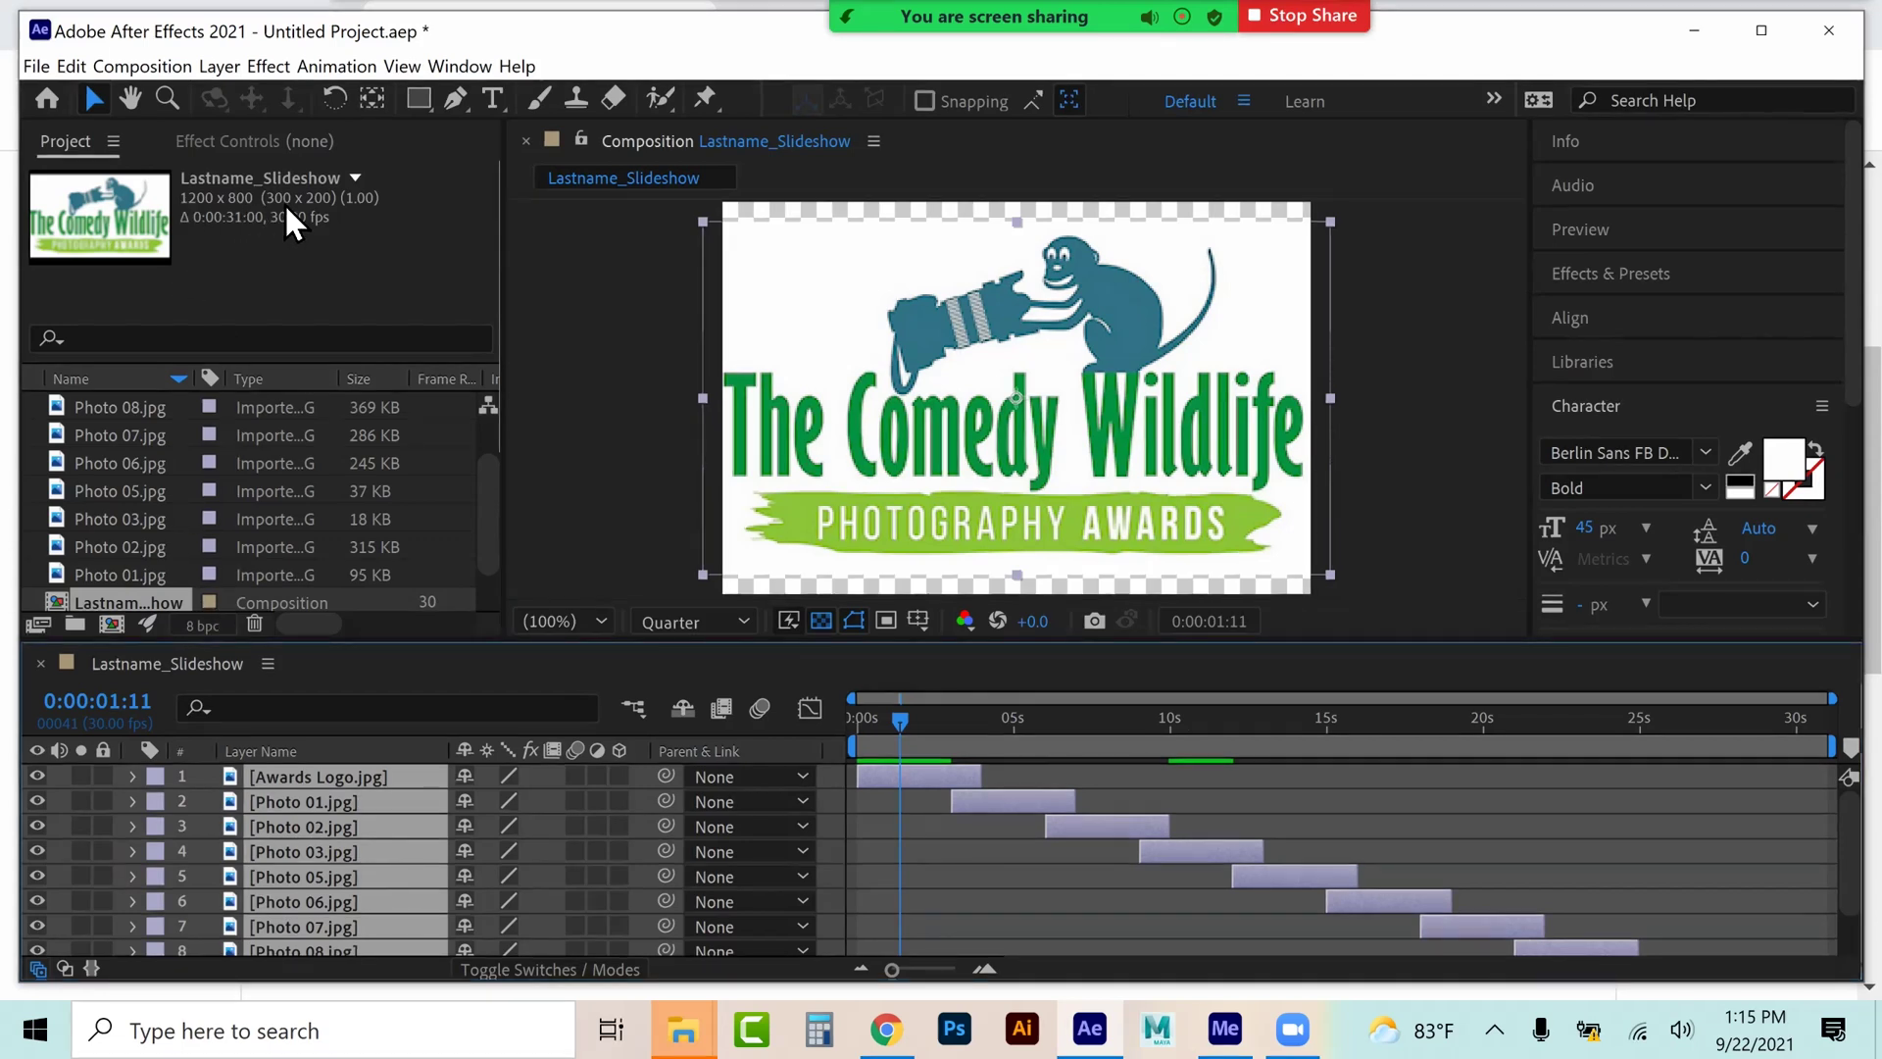
- Check the required slideshow size on the assignment page in Chrome, and set the composition in After Effects to 1280 × 720 px
click(138, 65)
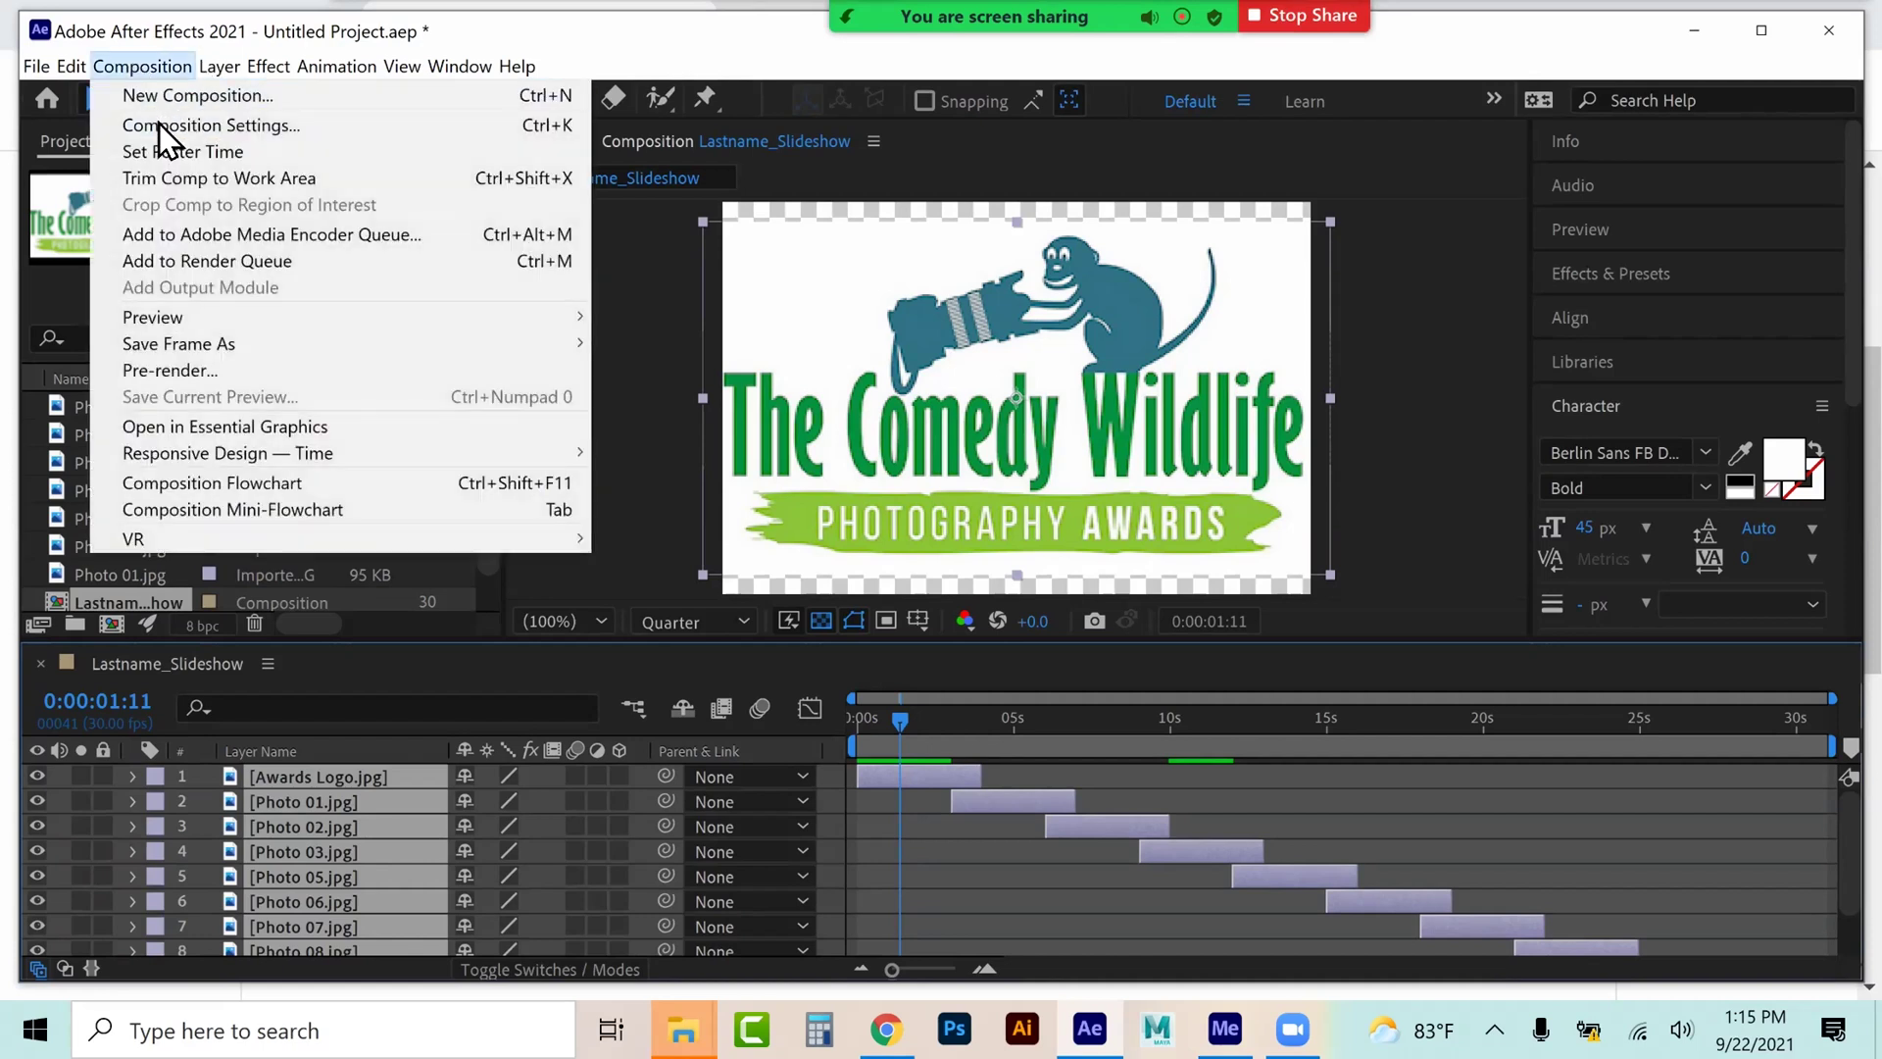
click(162, 124)
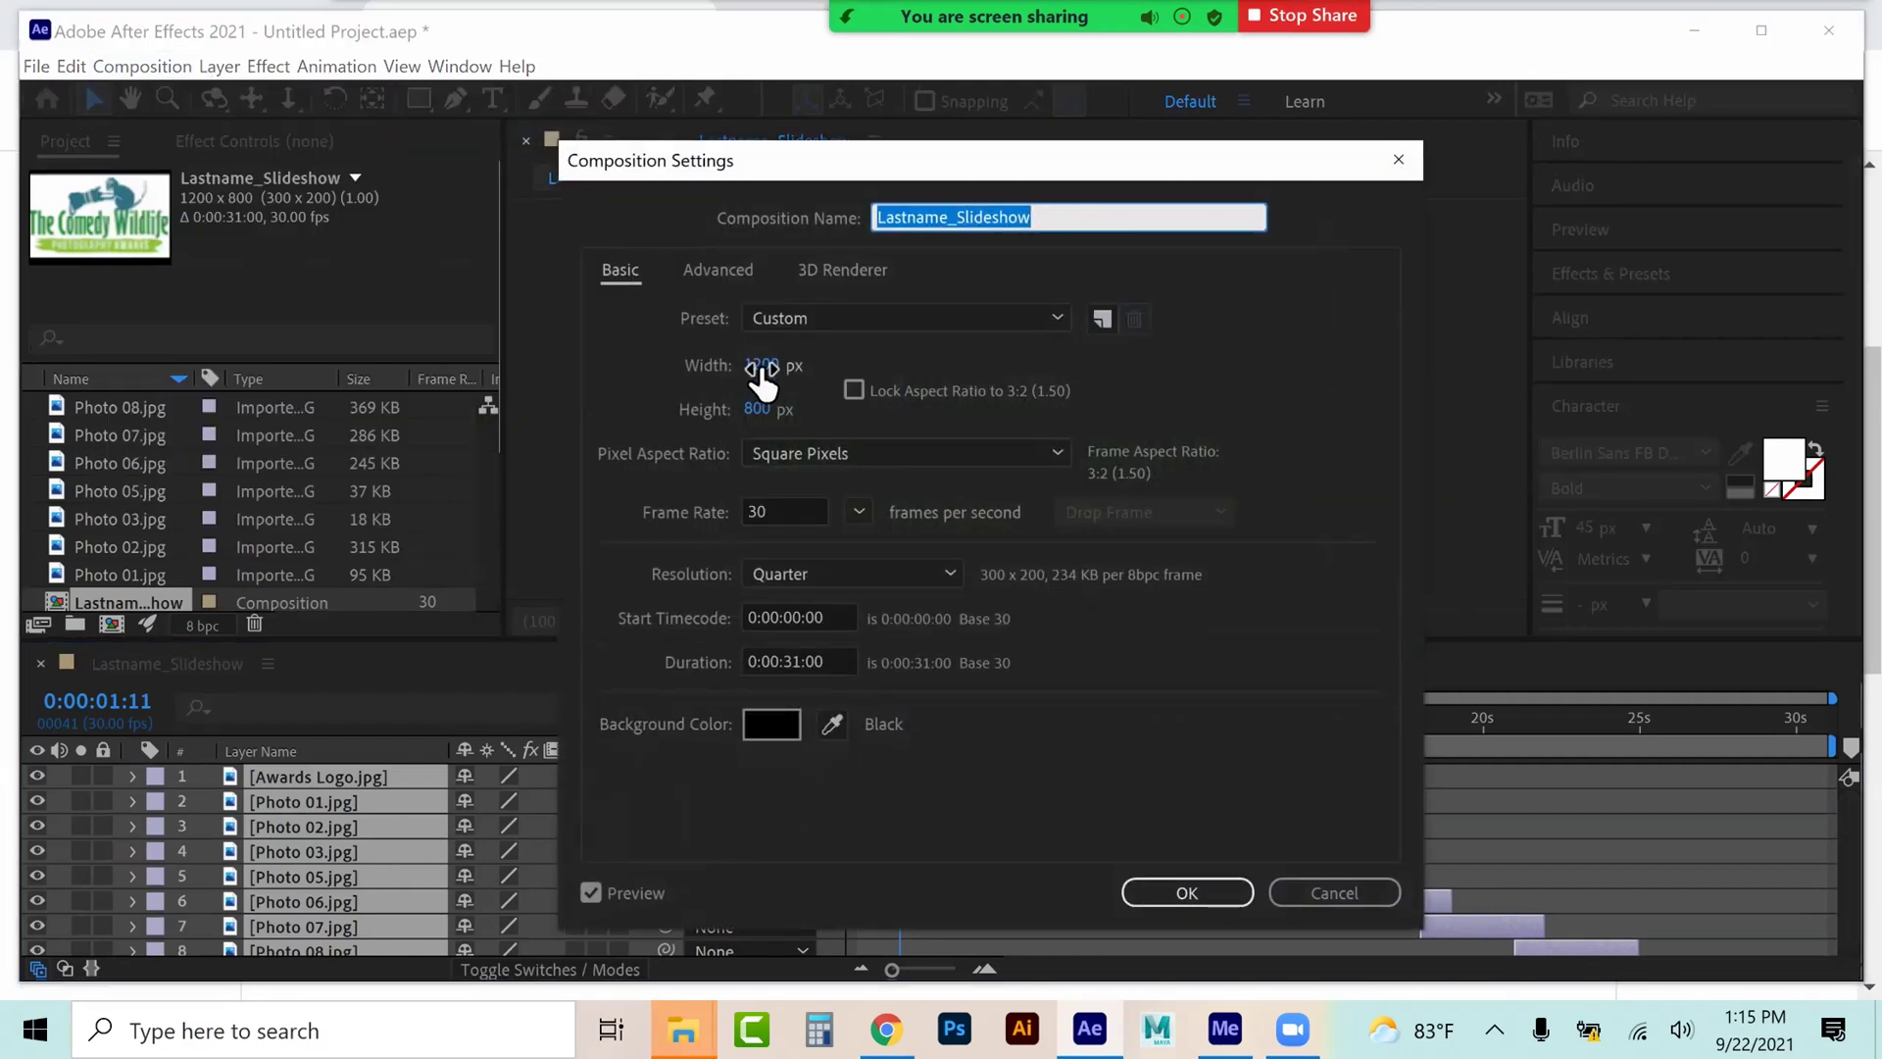
click(762, 364)
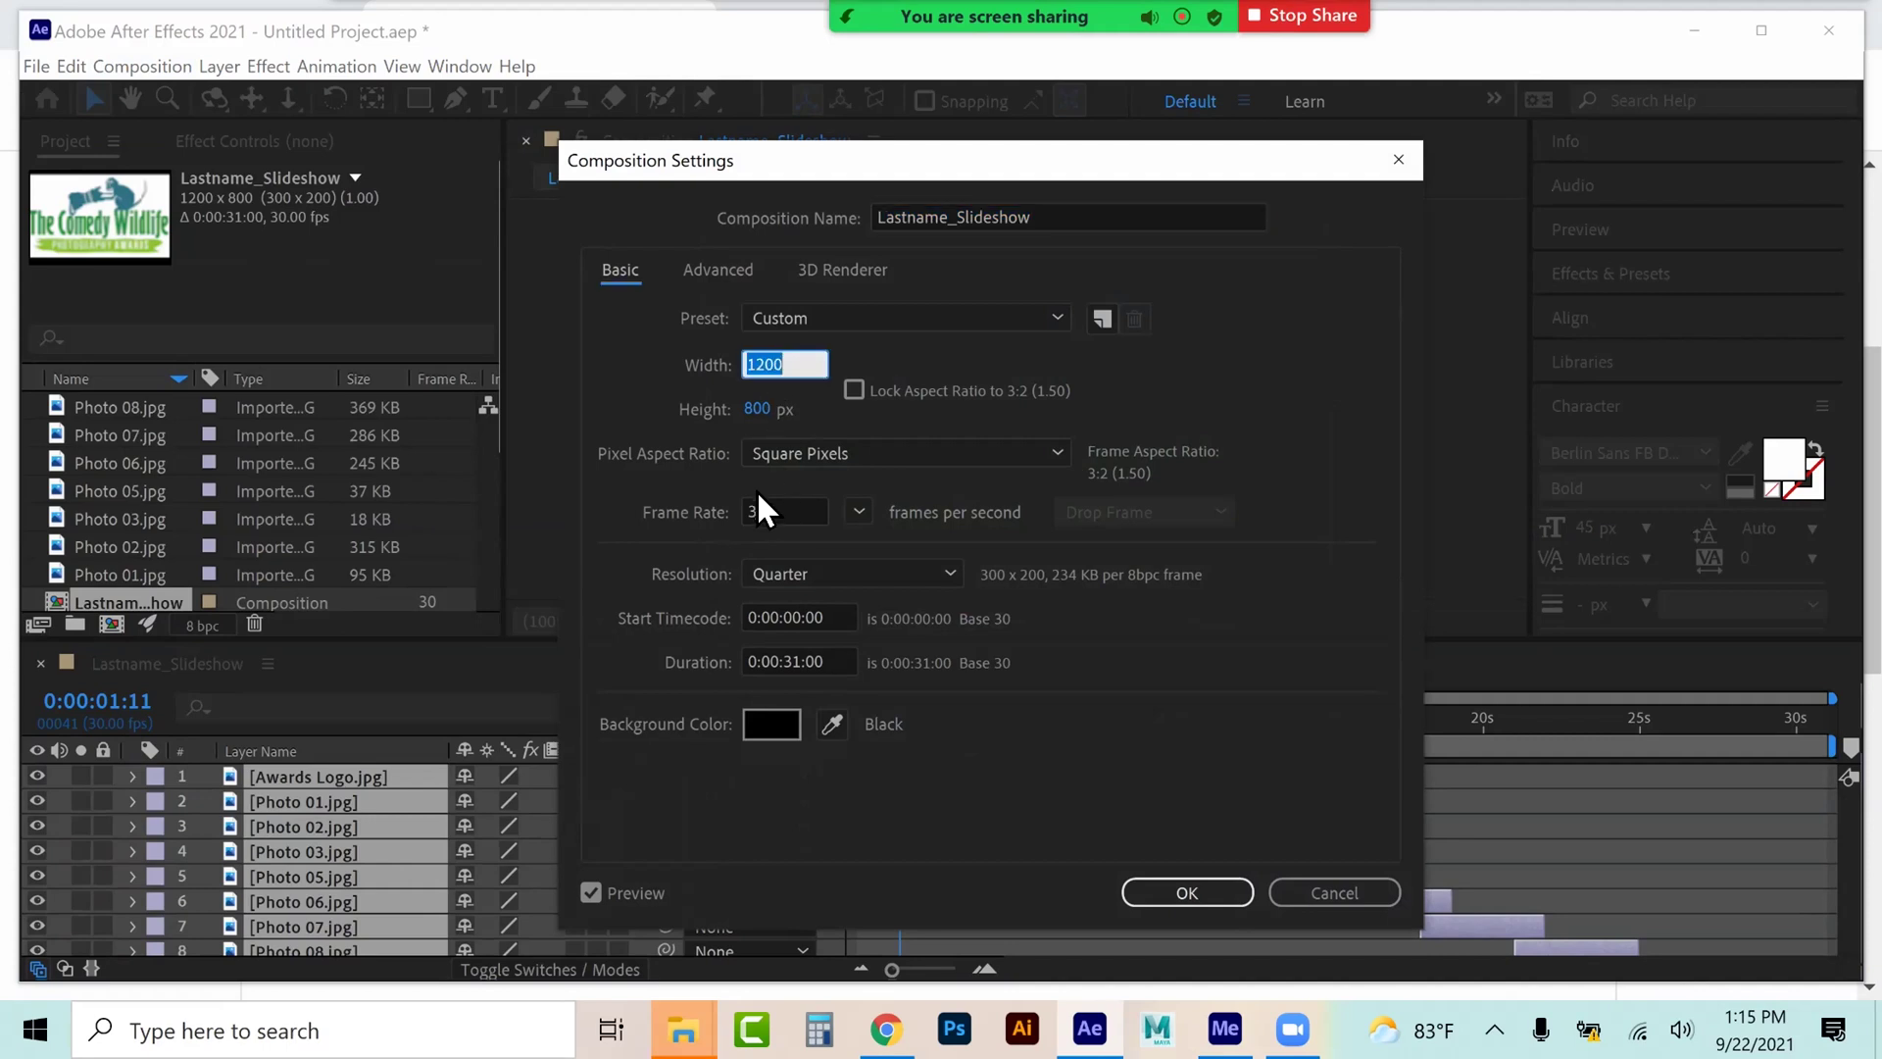
click(885, 1029)
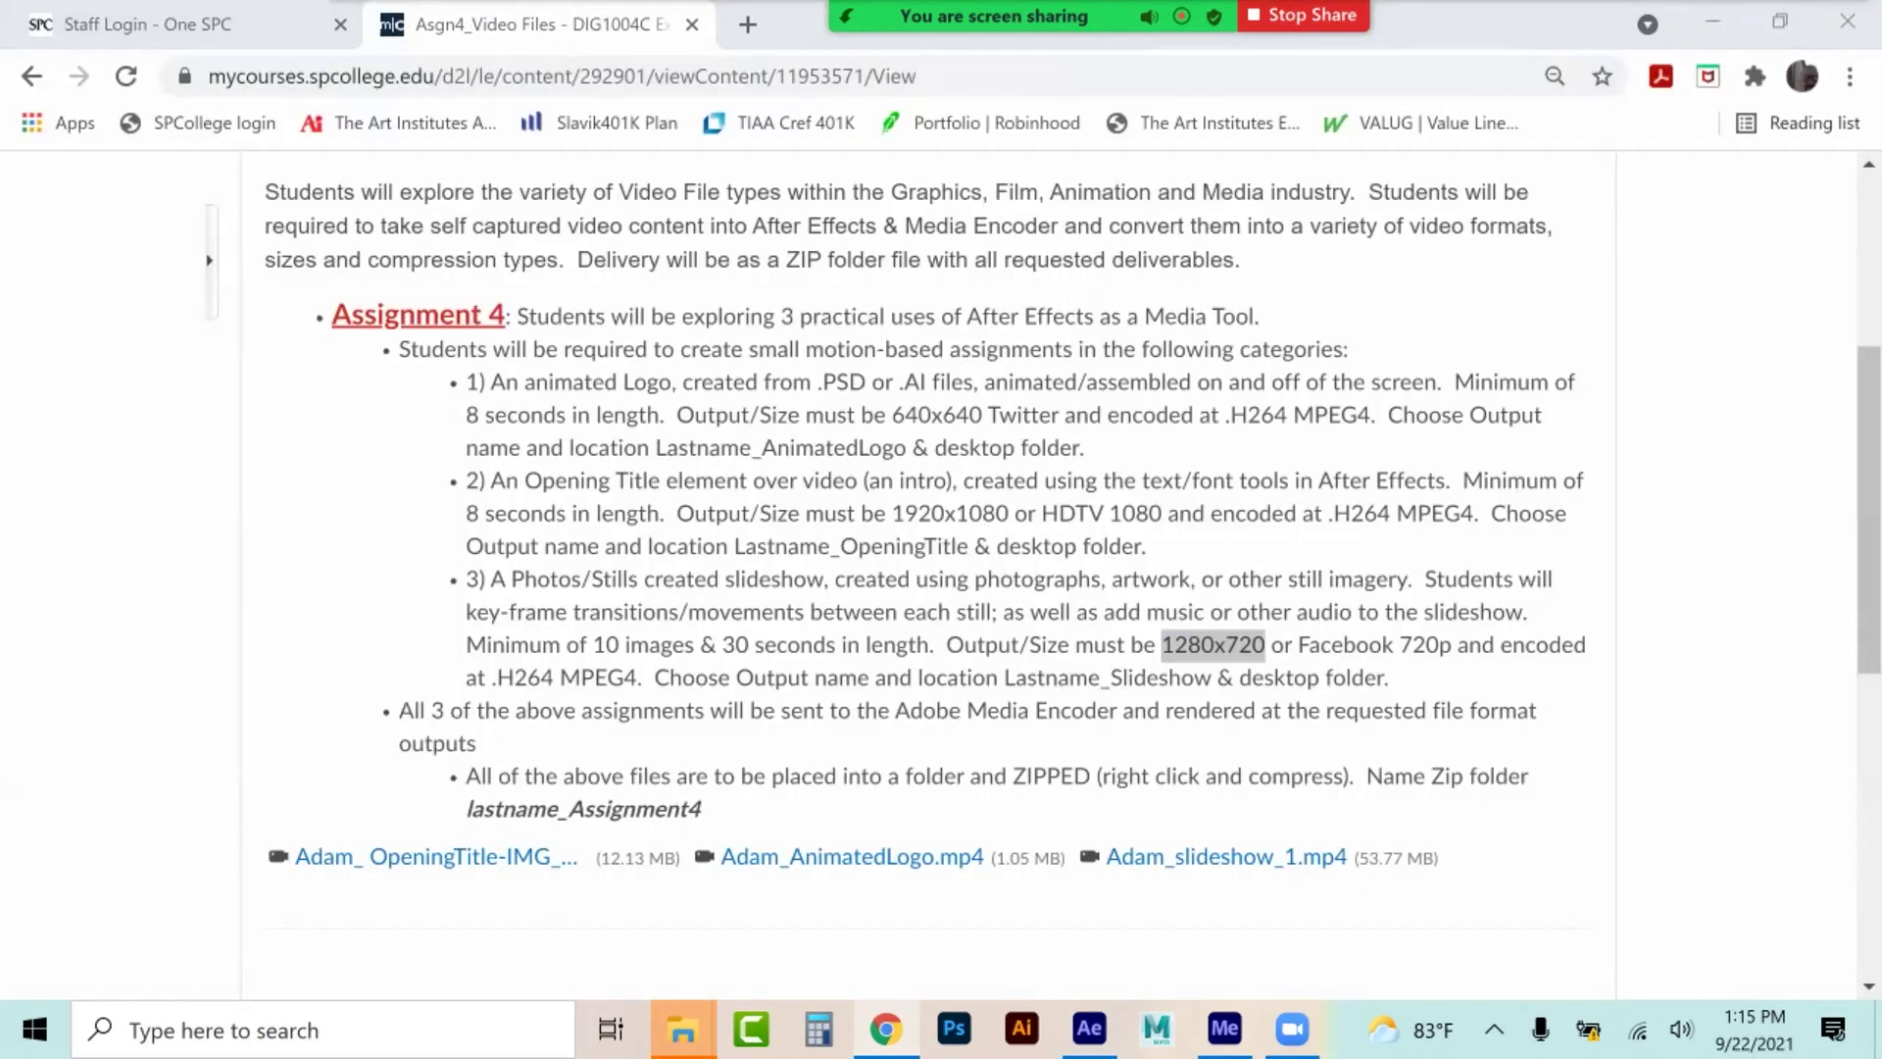
click(885, 1029)
click(773, 365)
text(1280)
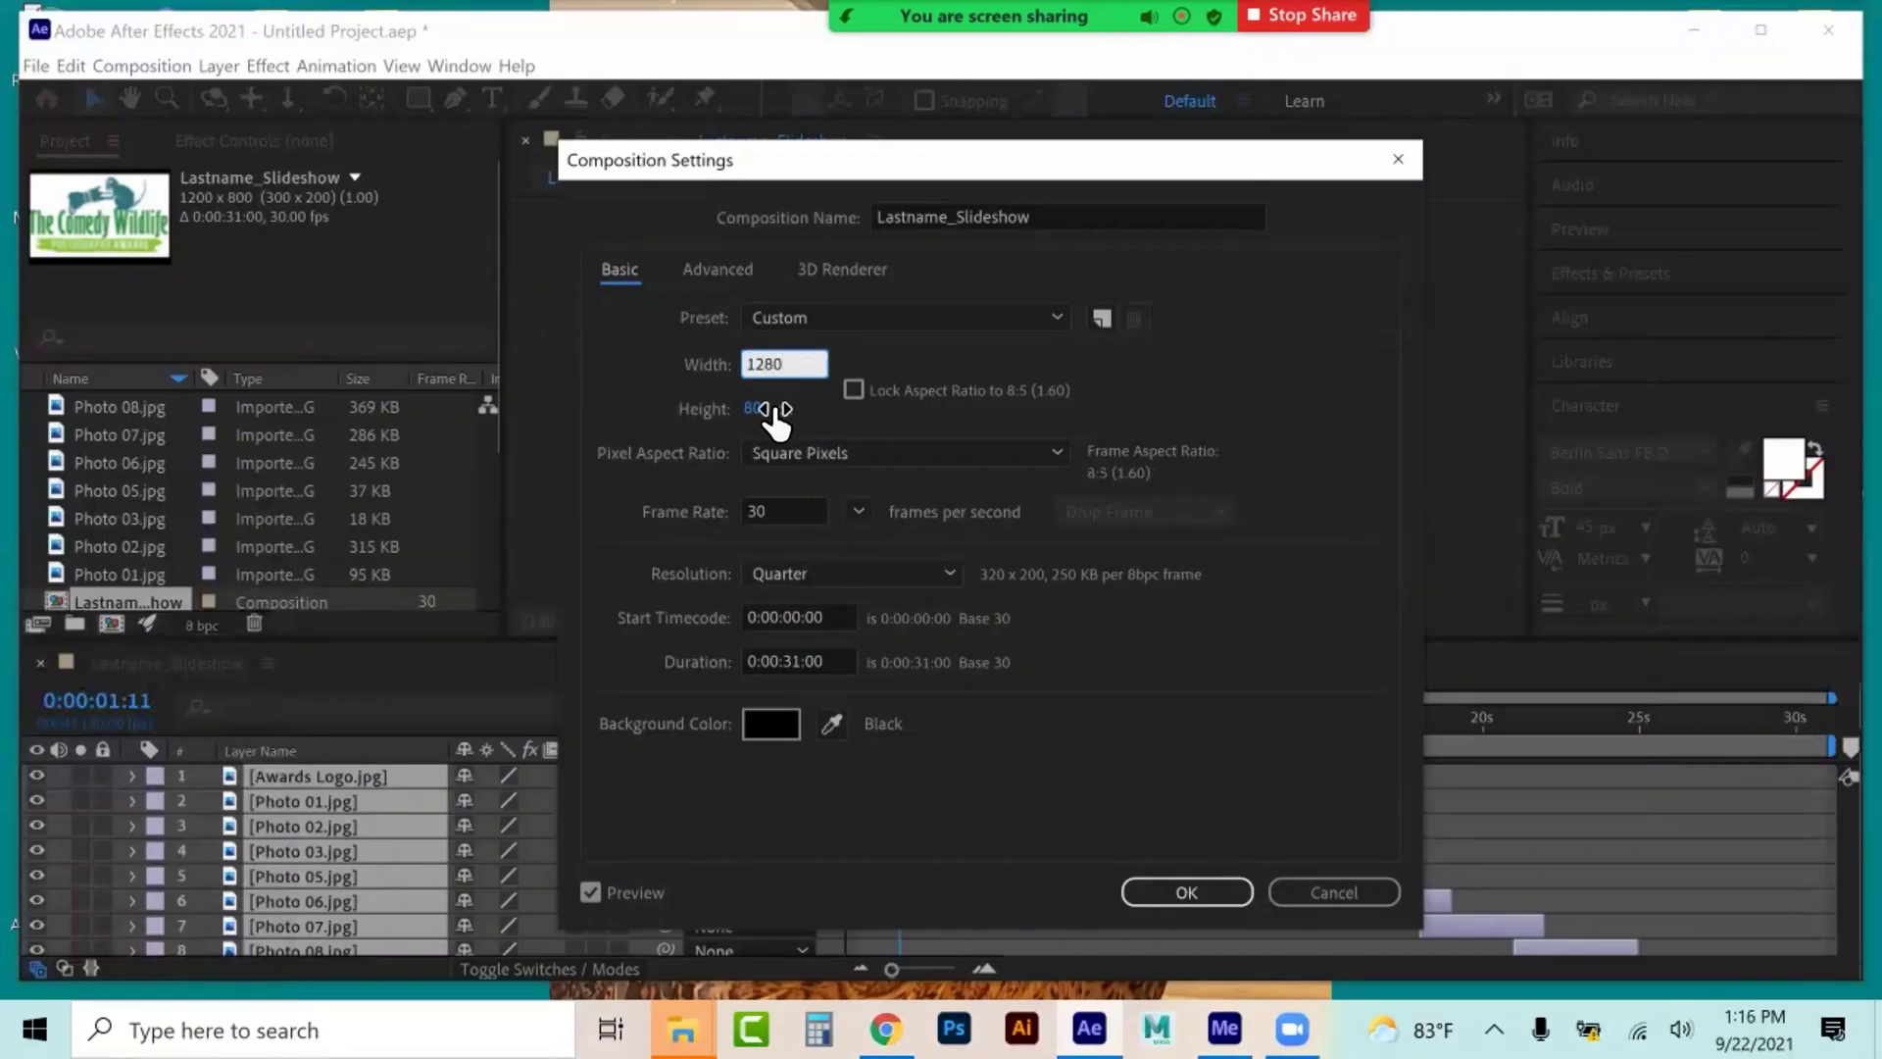
click(772, 411)
text(720)
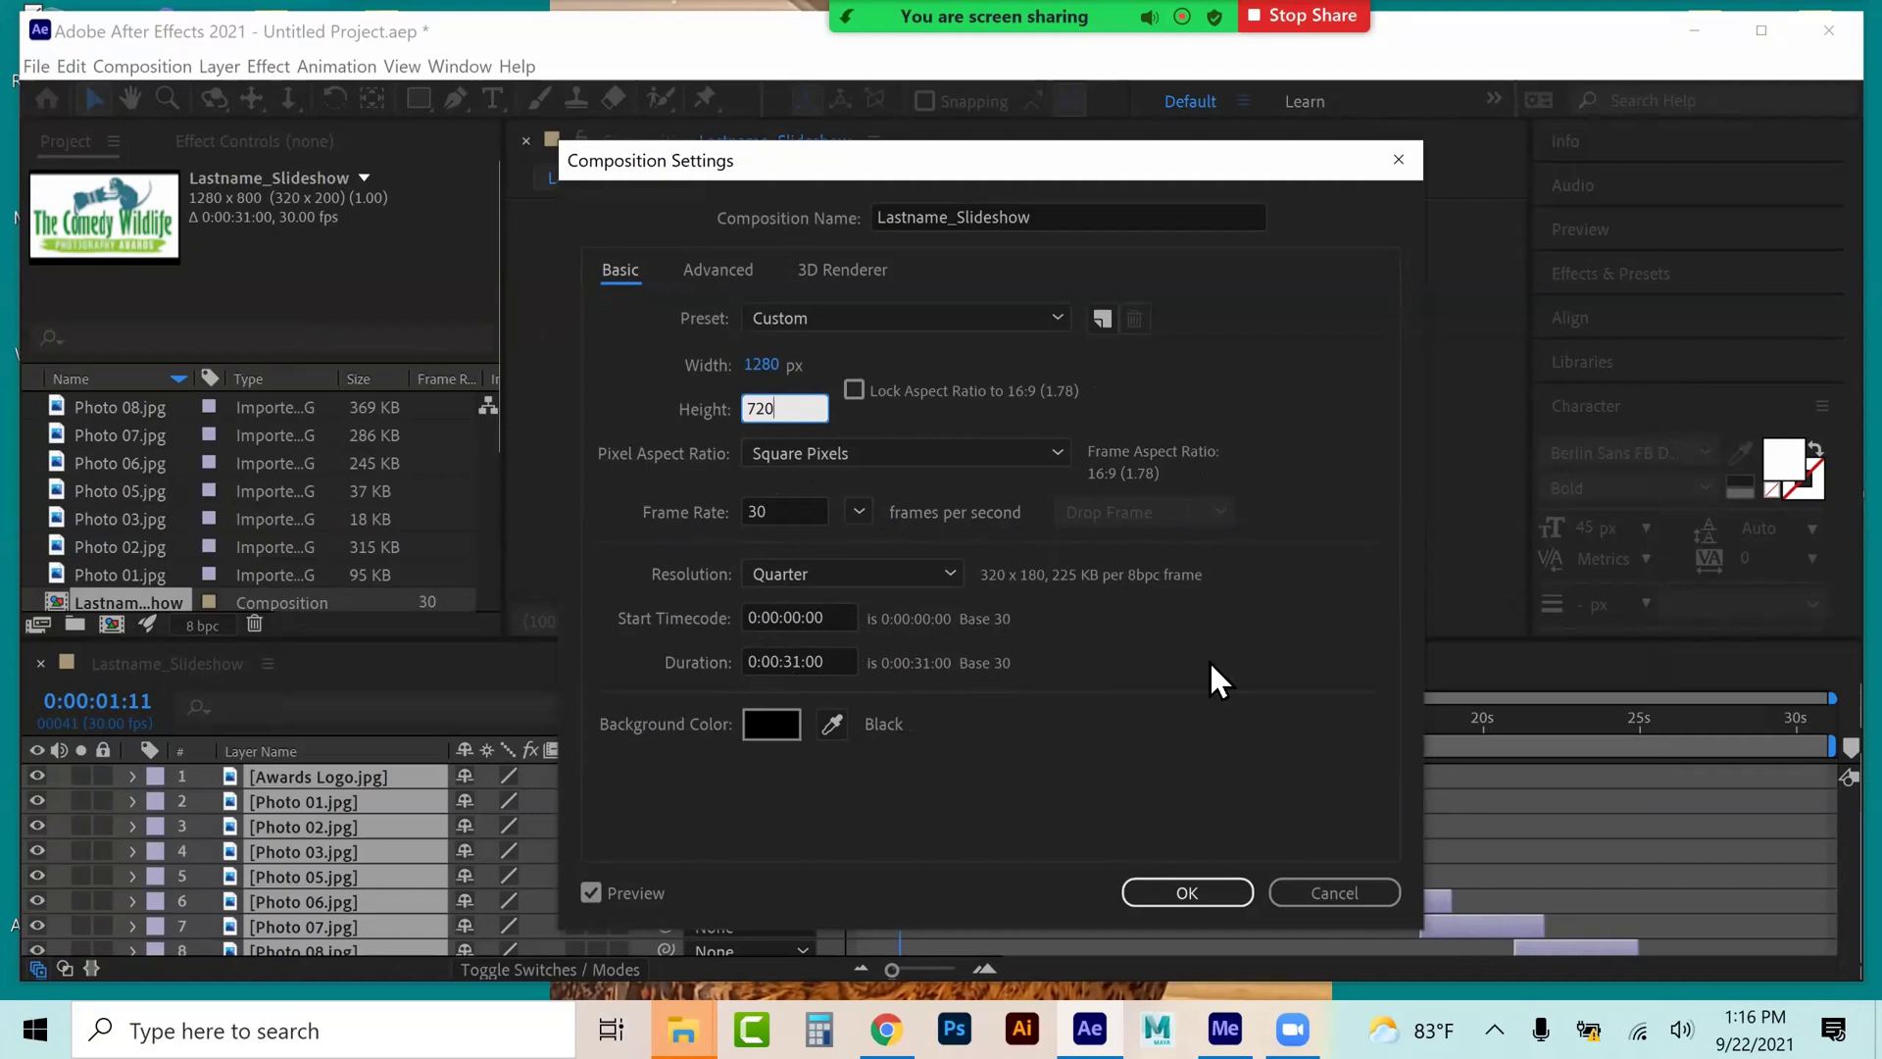
key(Return)
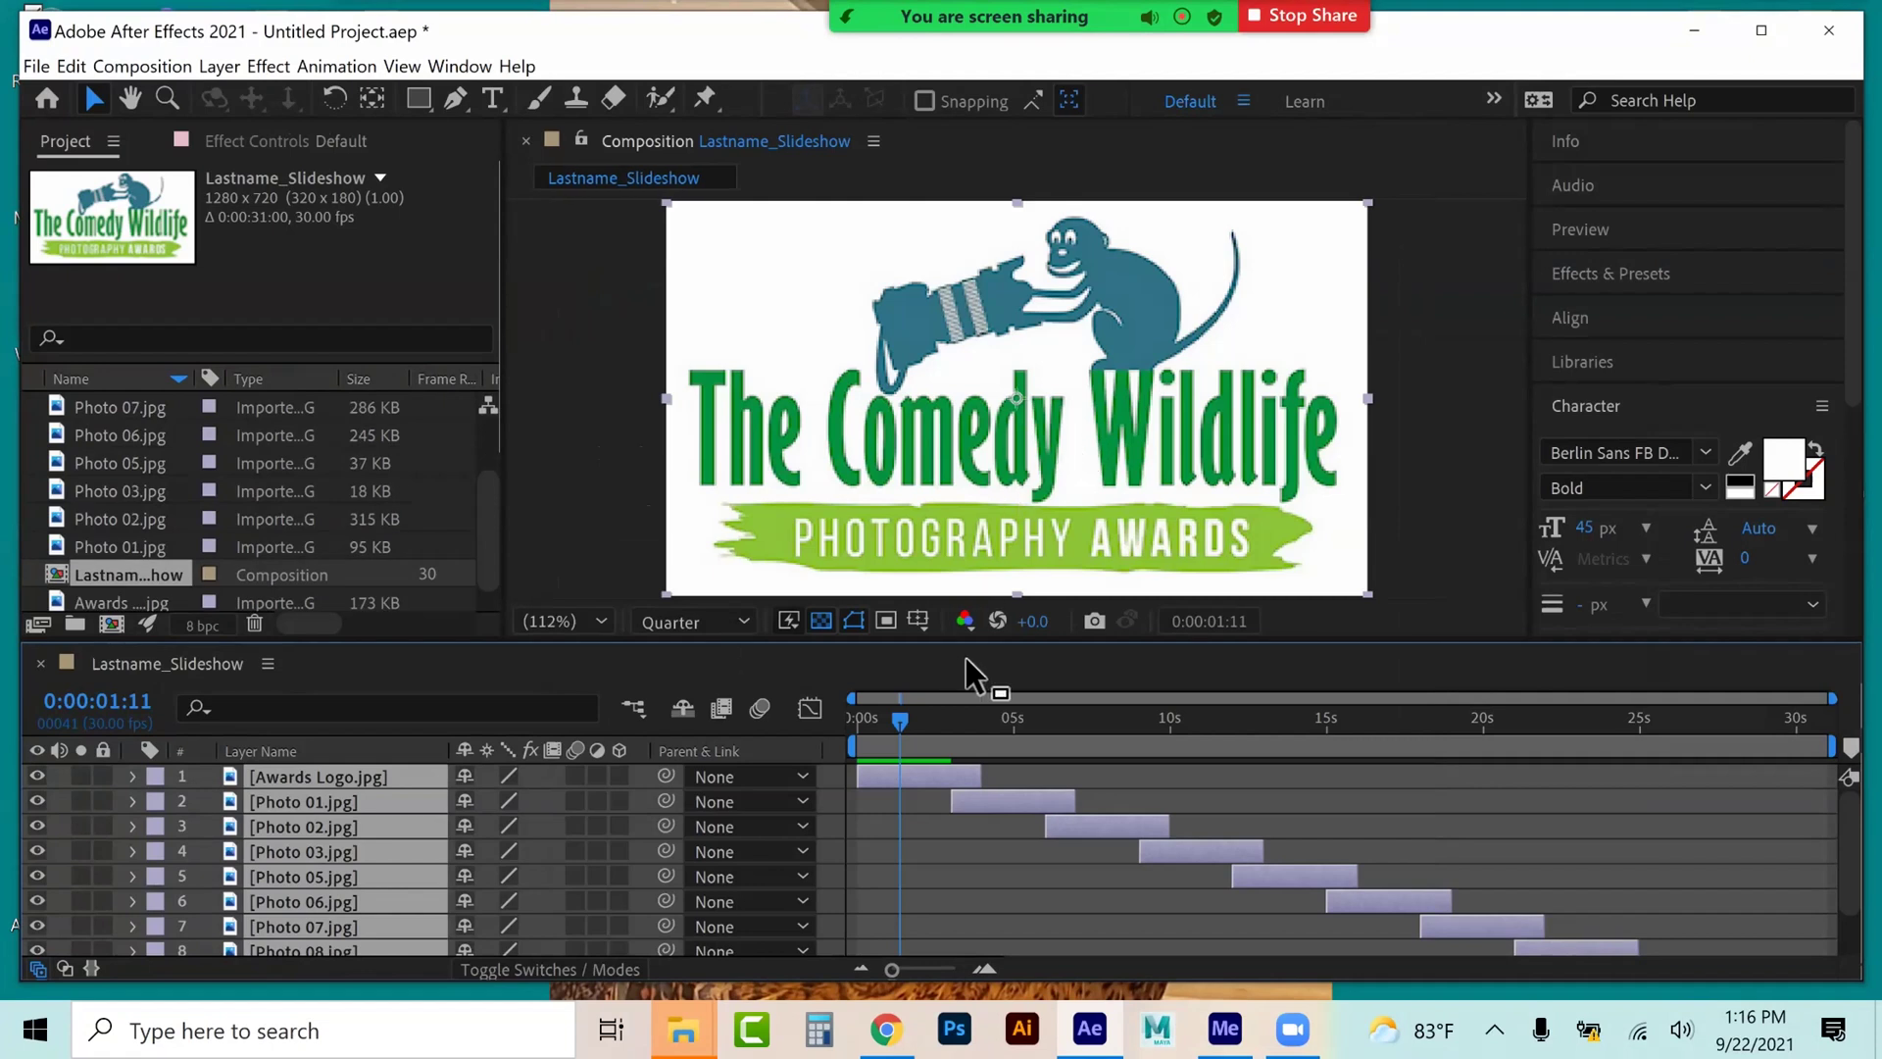
- Inspect how Photo 01 fits the resized frame at 0:00:04:21 and select its layer
click(1003, 719)
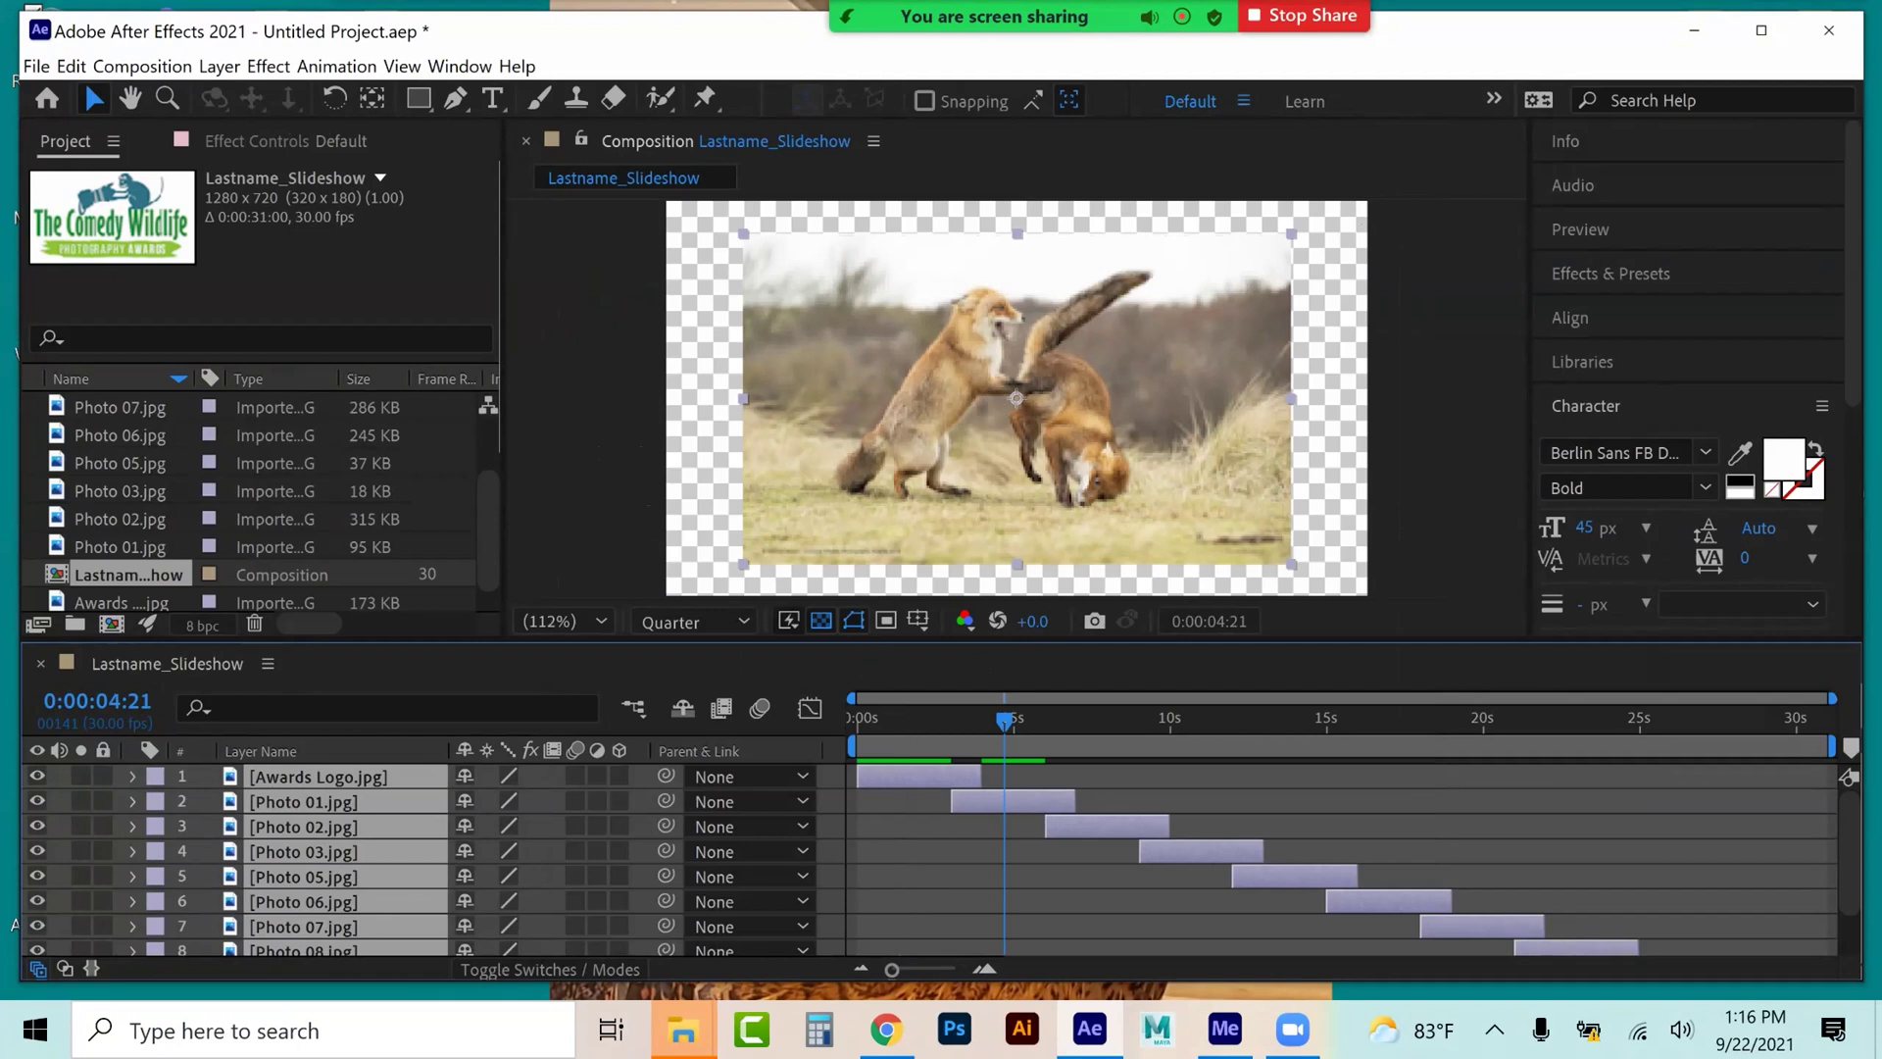
click(1108, 882)
click(1031, 802)
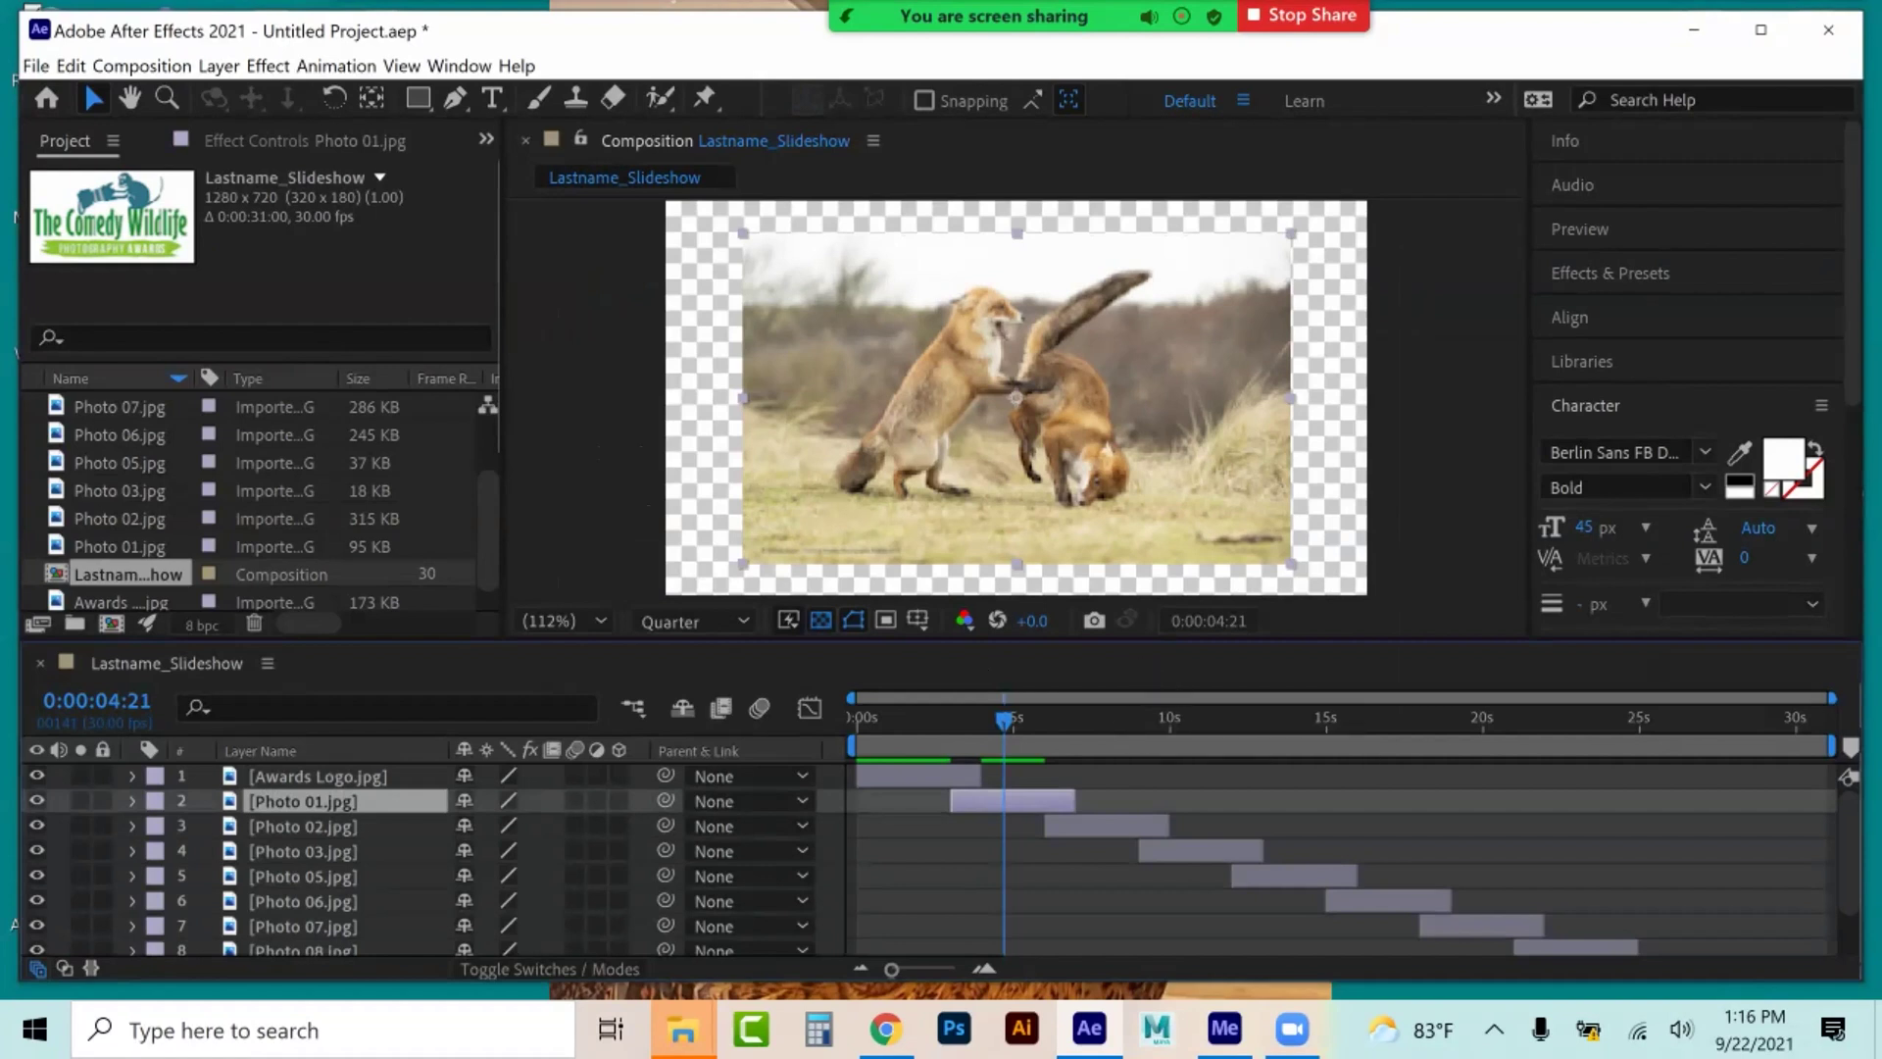
- Expand the Awards Logo layer's transform properties and add a 100% opacity keyframe at 0:00:00:20
drag(1004, 720, 857, 720)
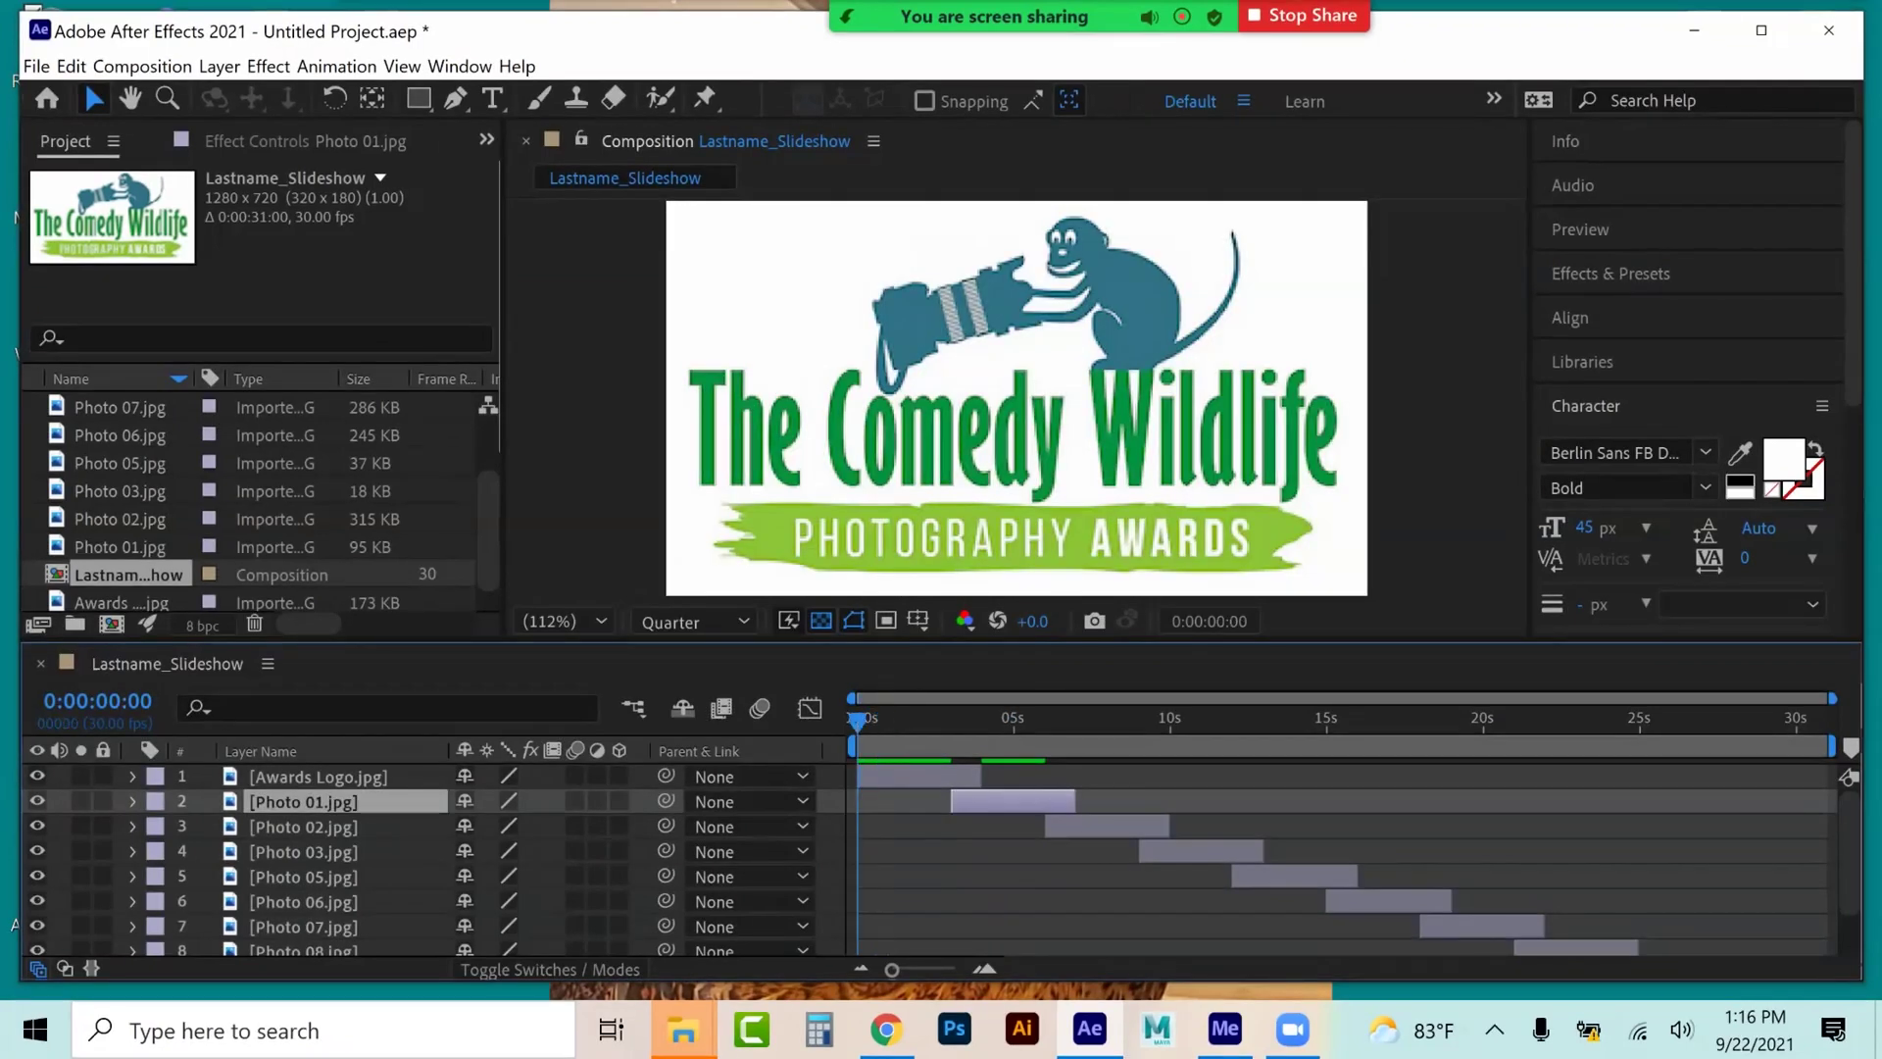
click(134, 776)
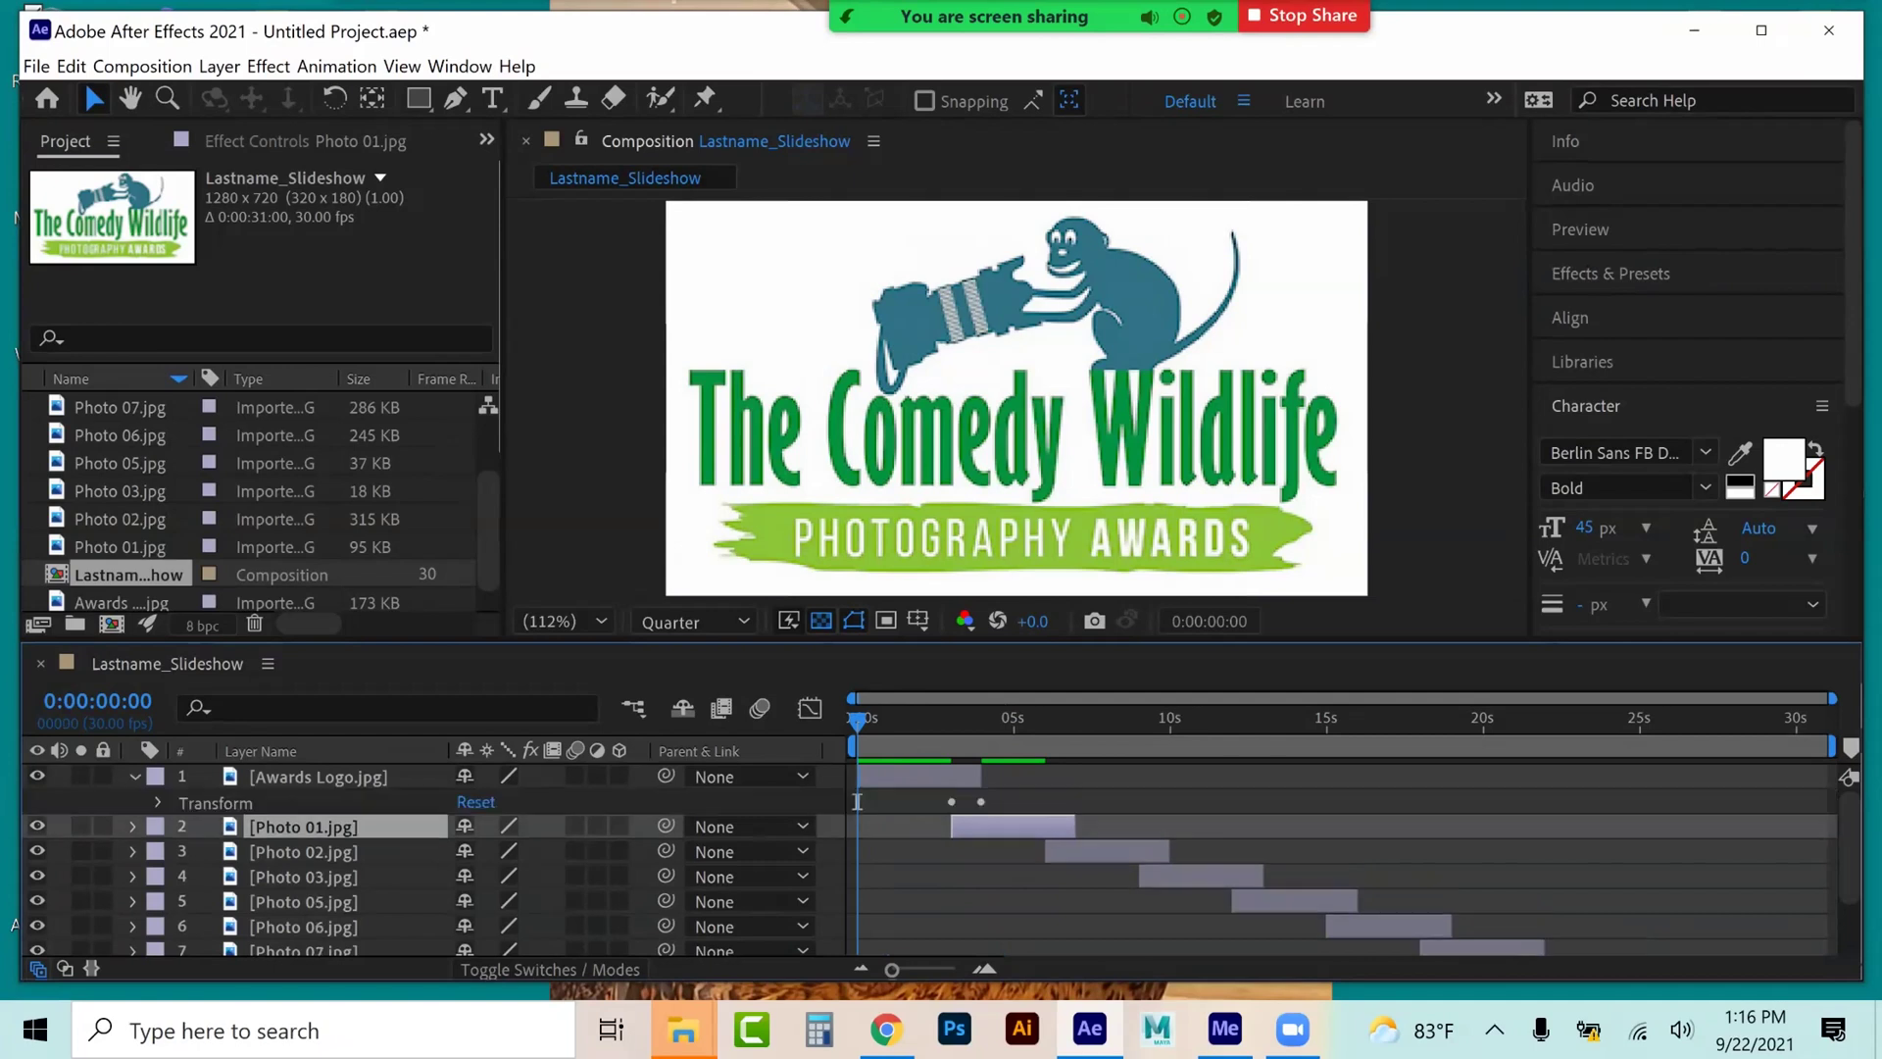
click(160, 803)
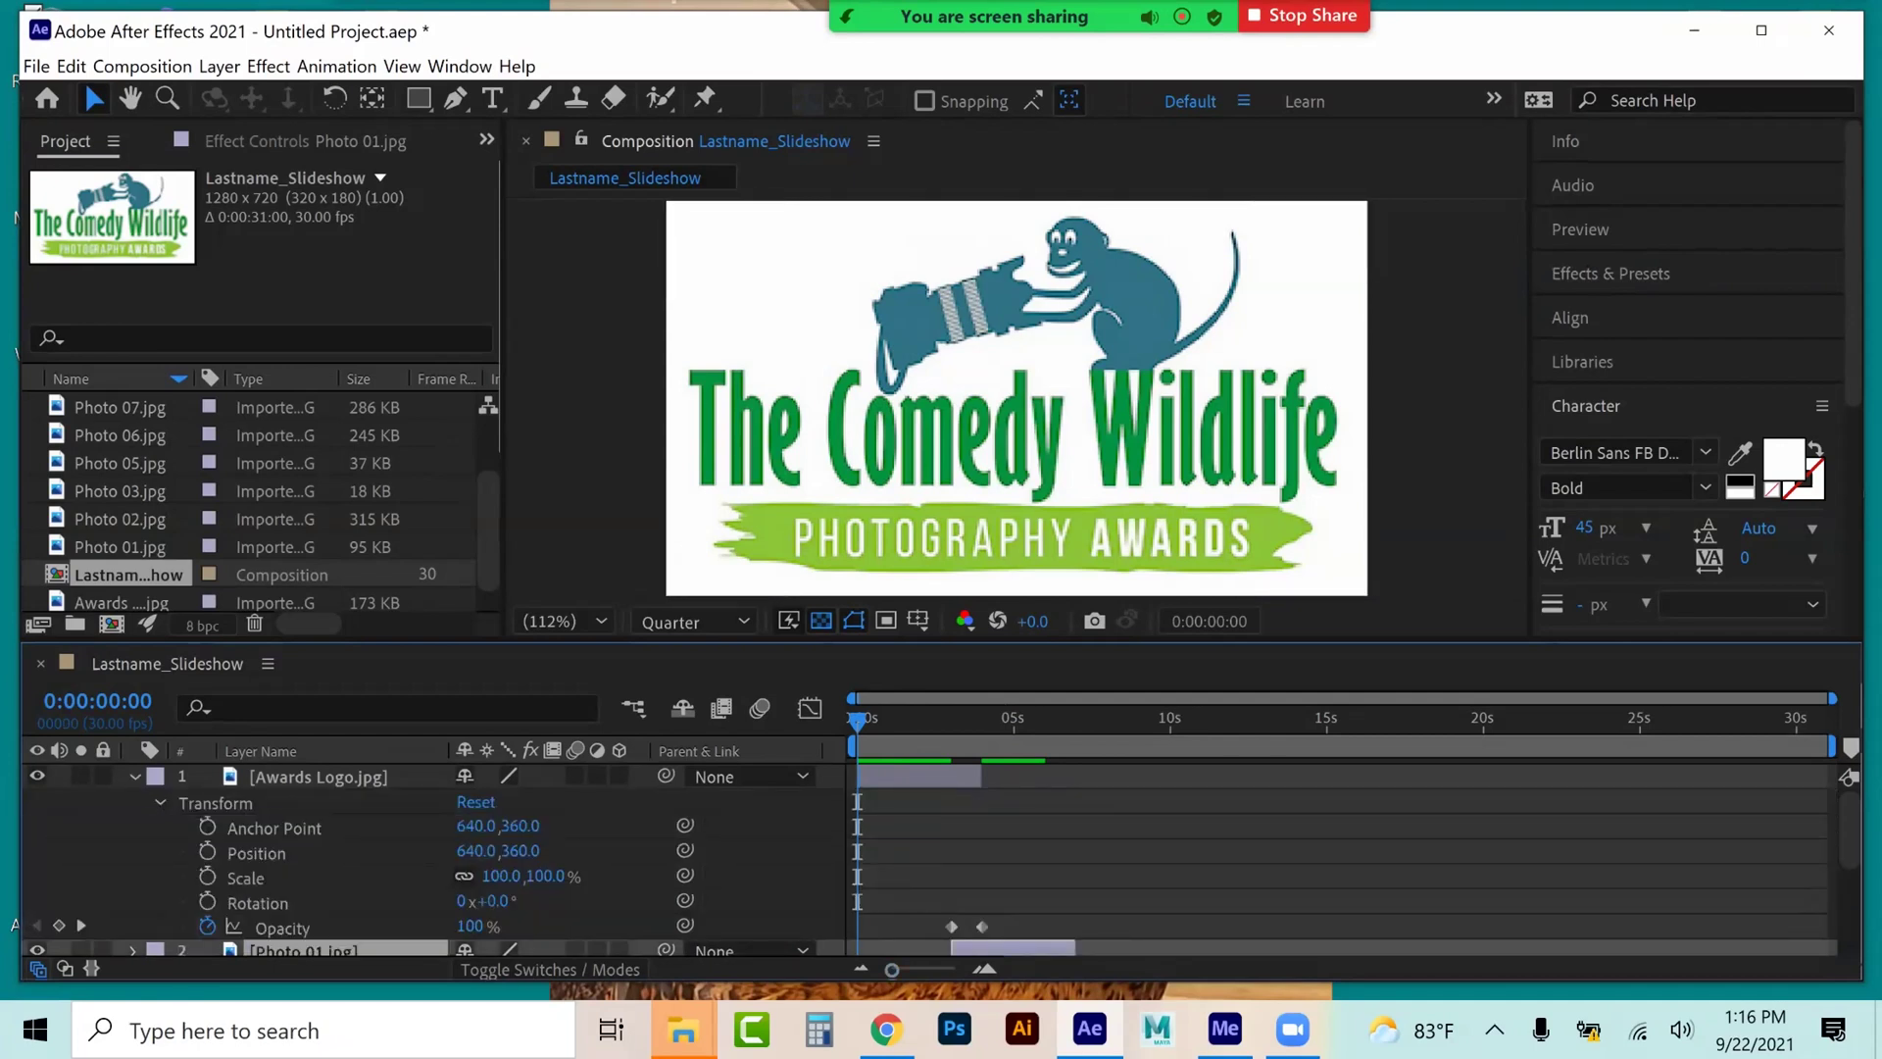
key(space)
key(space)
click(59, 925)
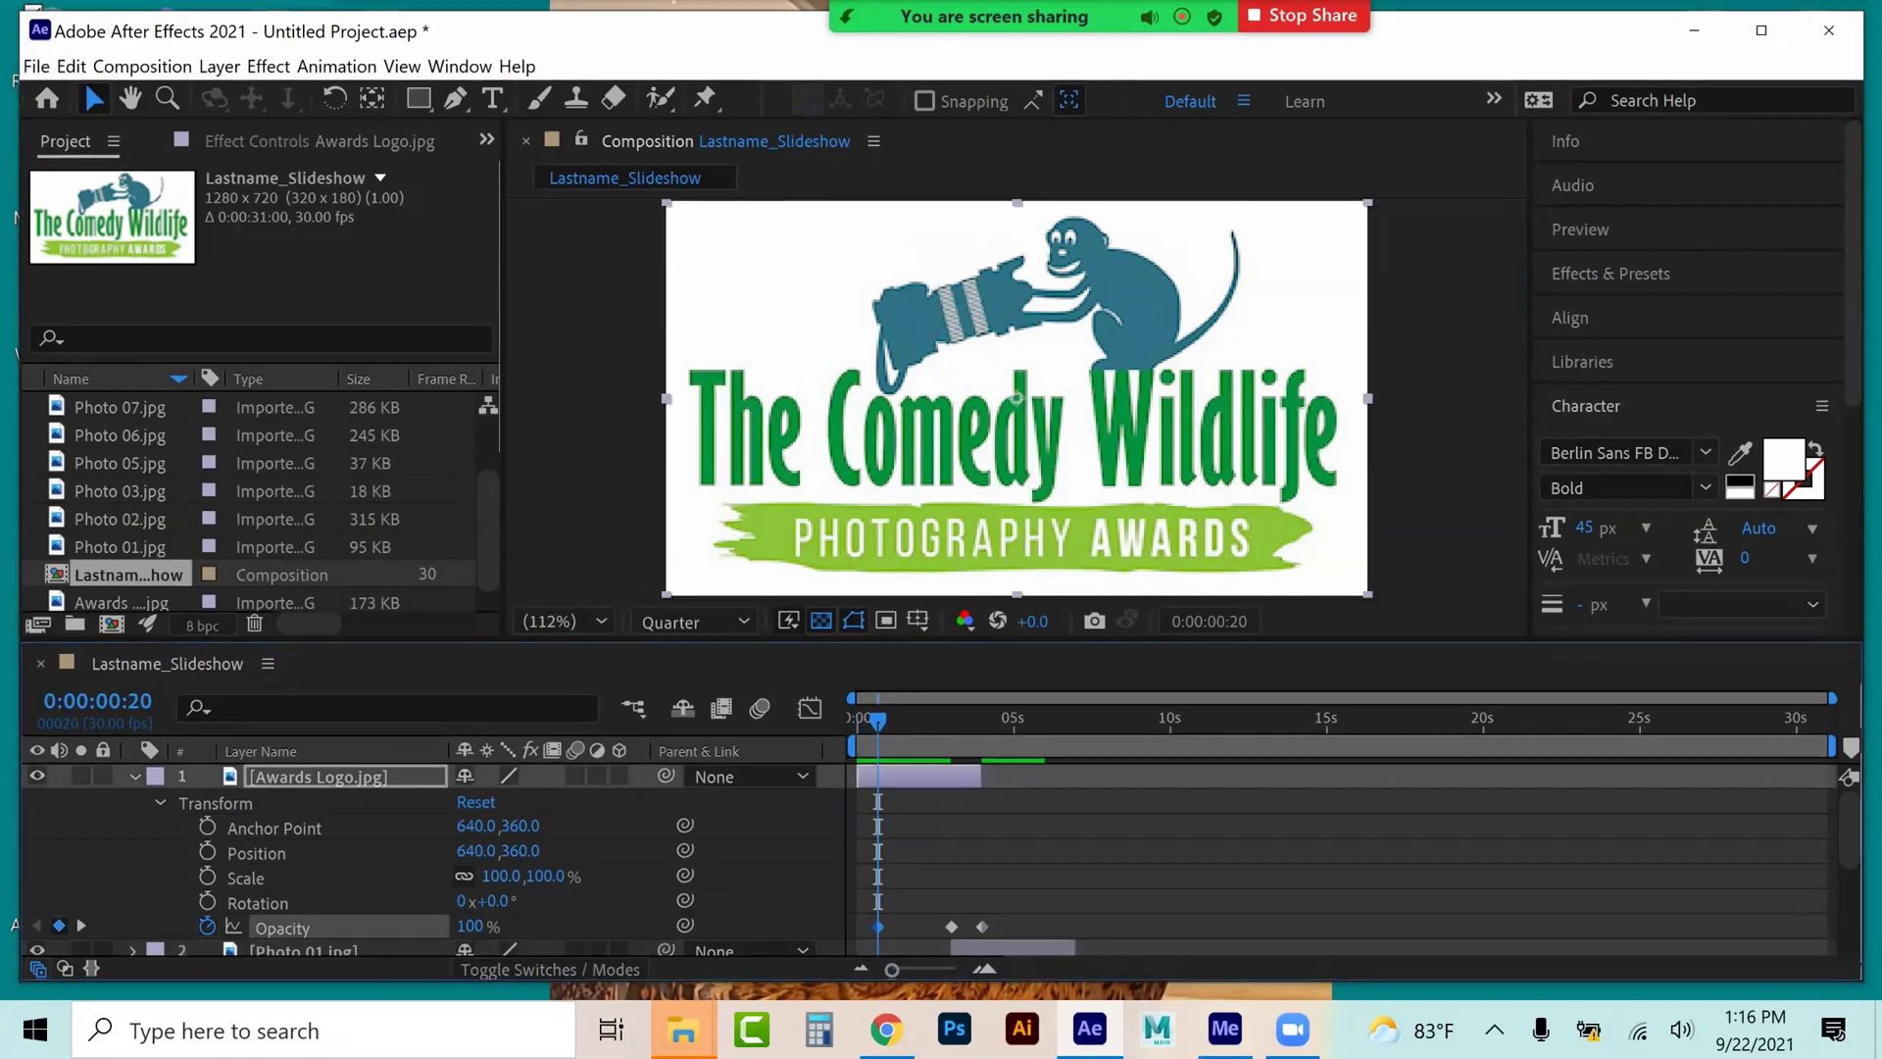
- Set the Awards Logo's opacity to 0% at the first frame and collapse the layer
key(Home)
click(471, 925)
text(0)
key(Return)
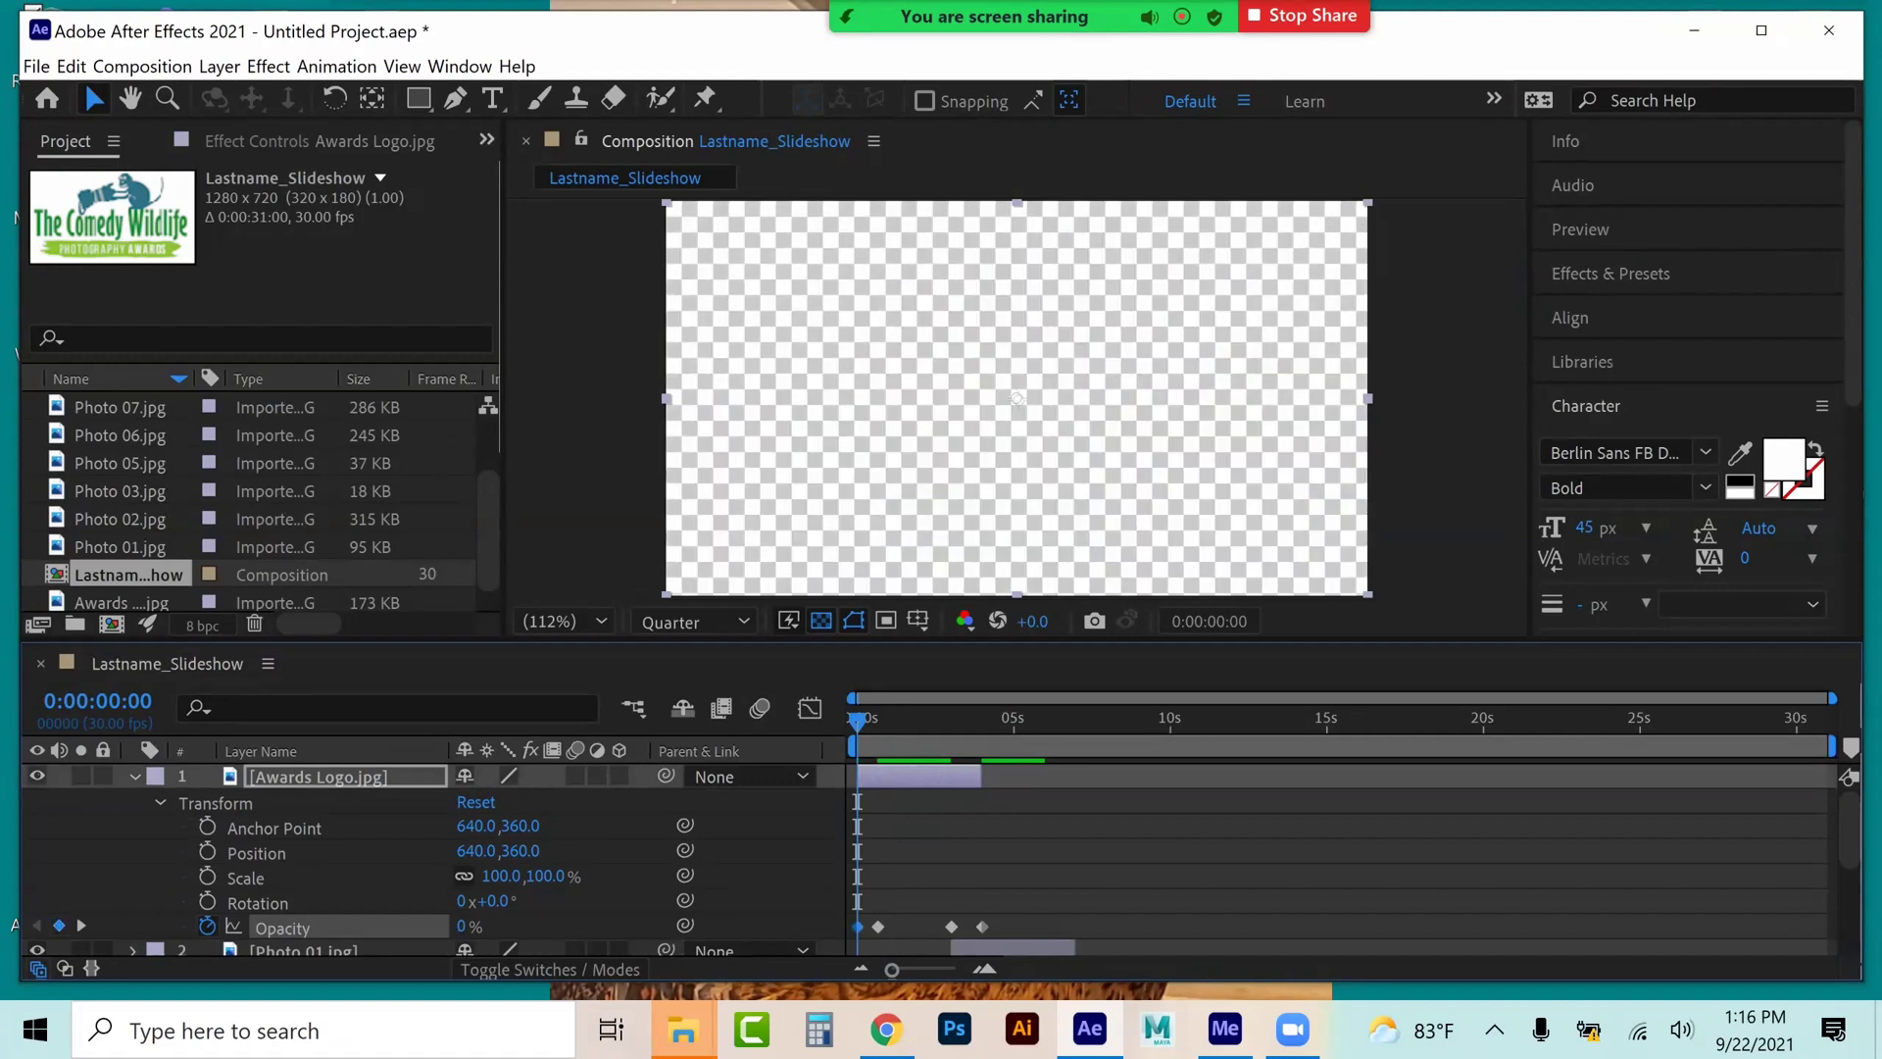
key(u)
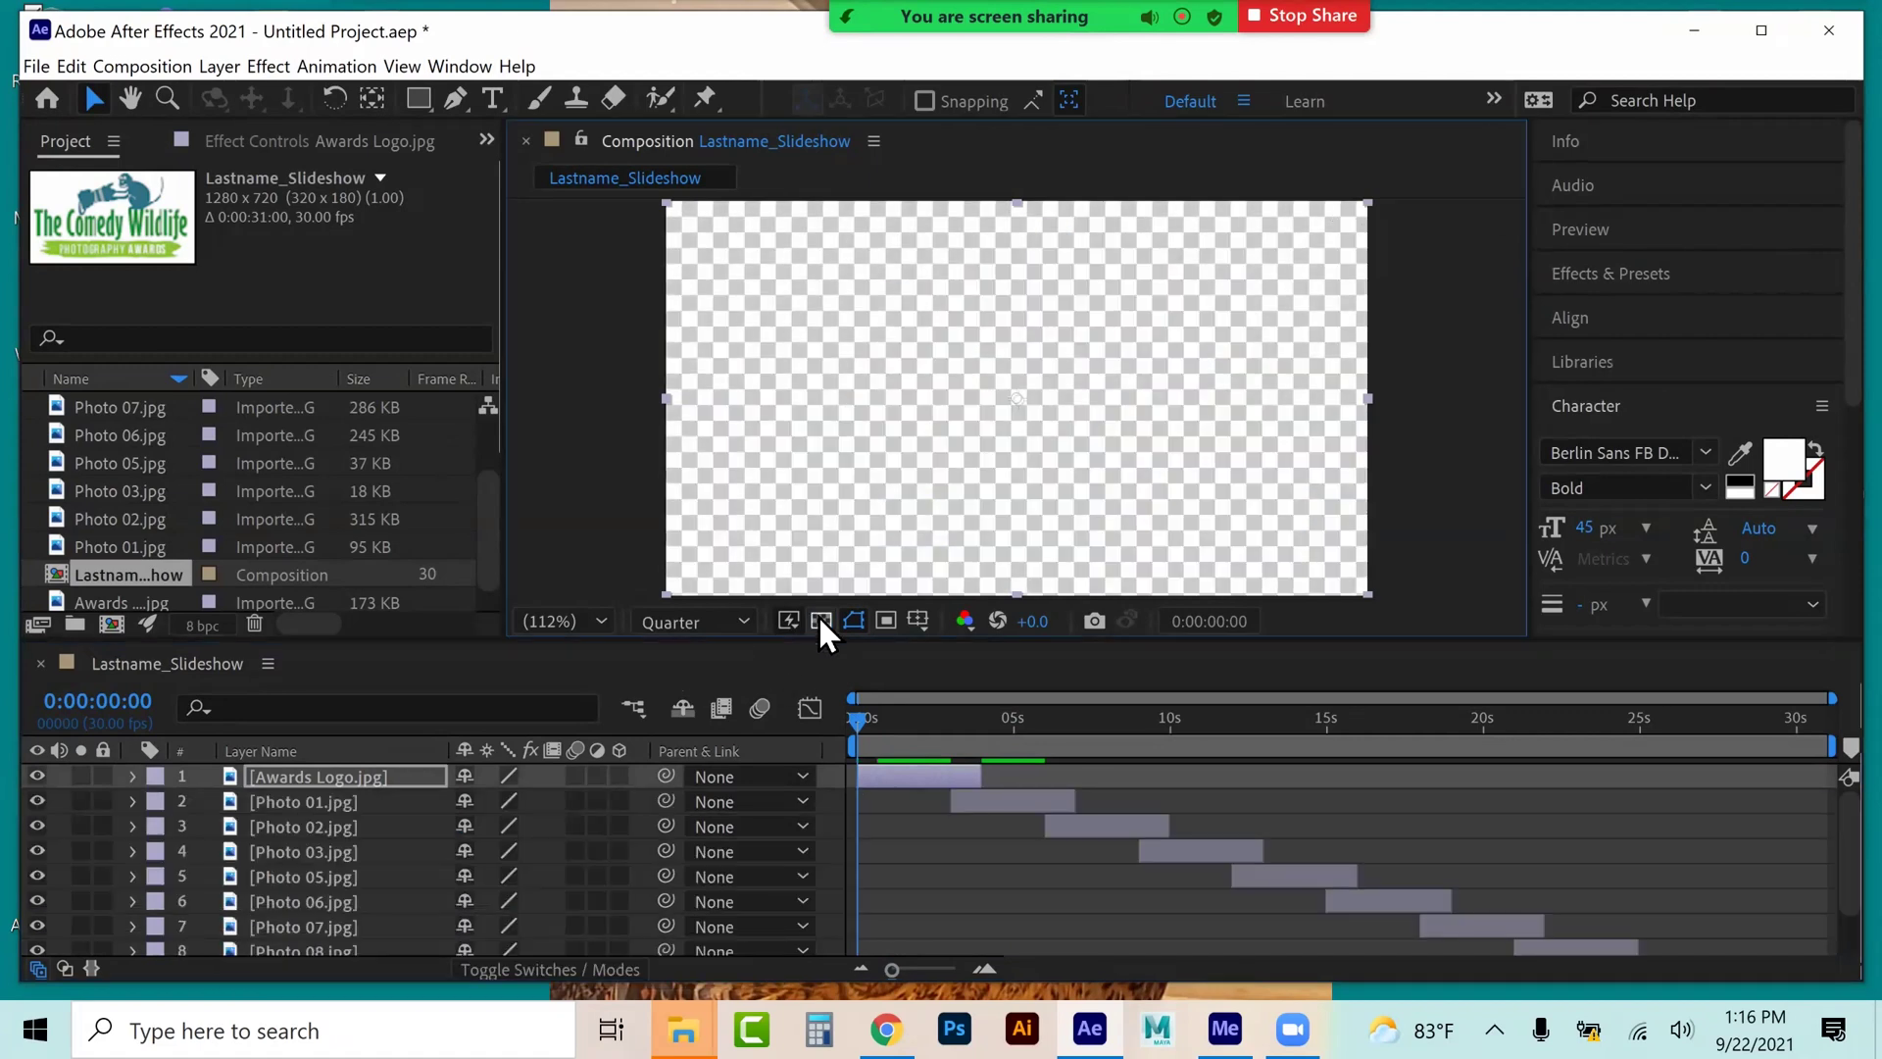
- Hide the transparency grid and add a 100% opacity keyframe to the Photo 10 layer at 0:00:30:10
click(821, 621)
key(space)
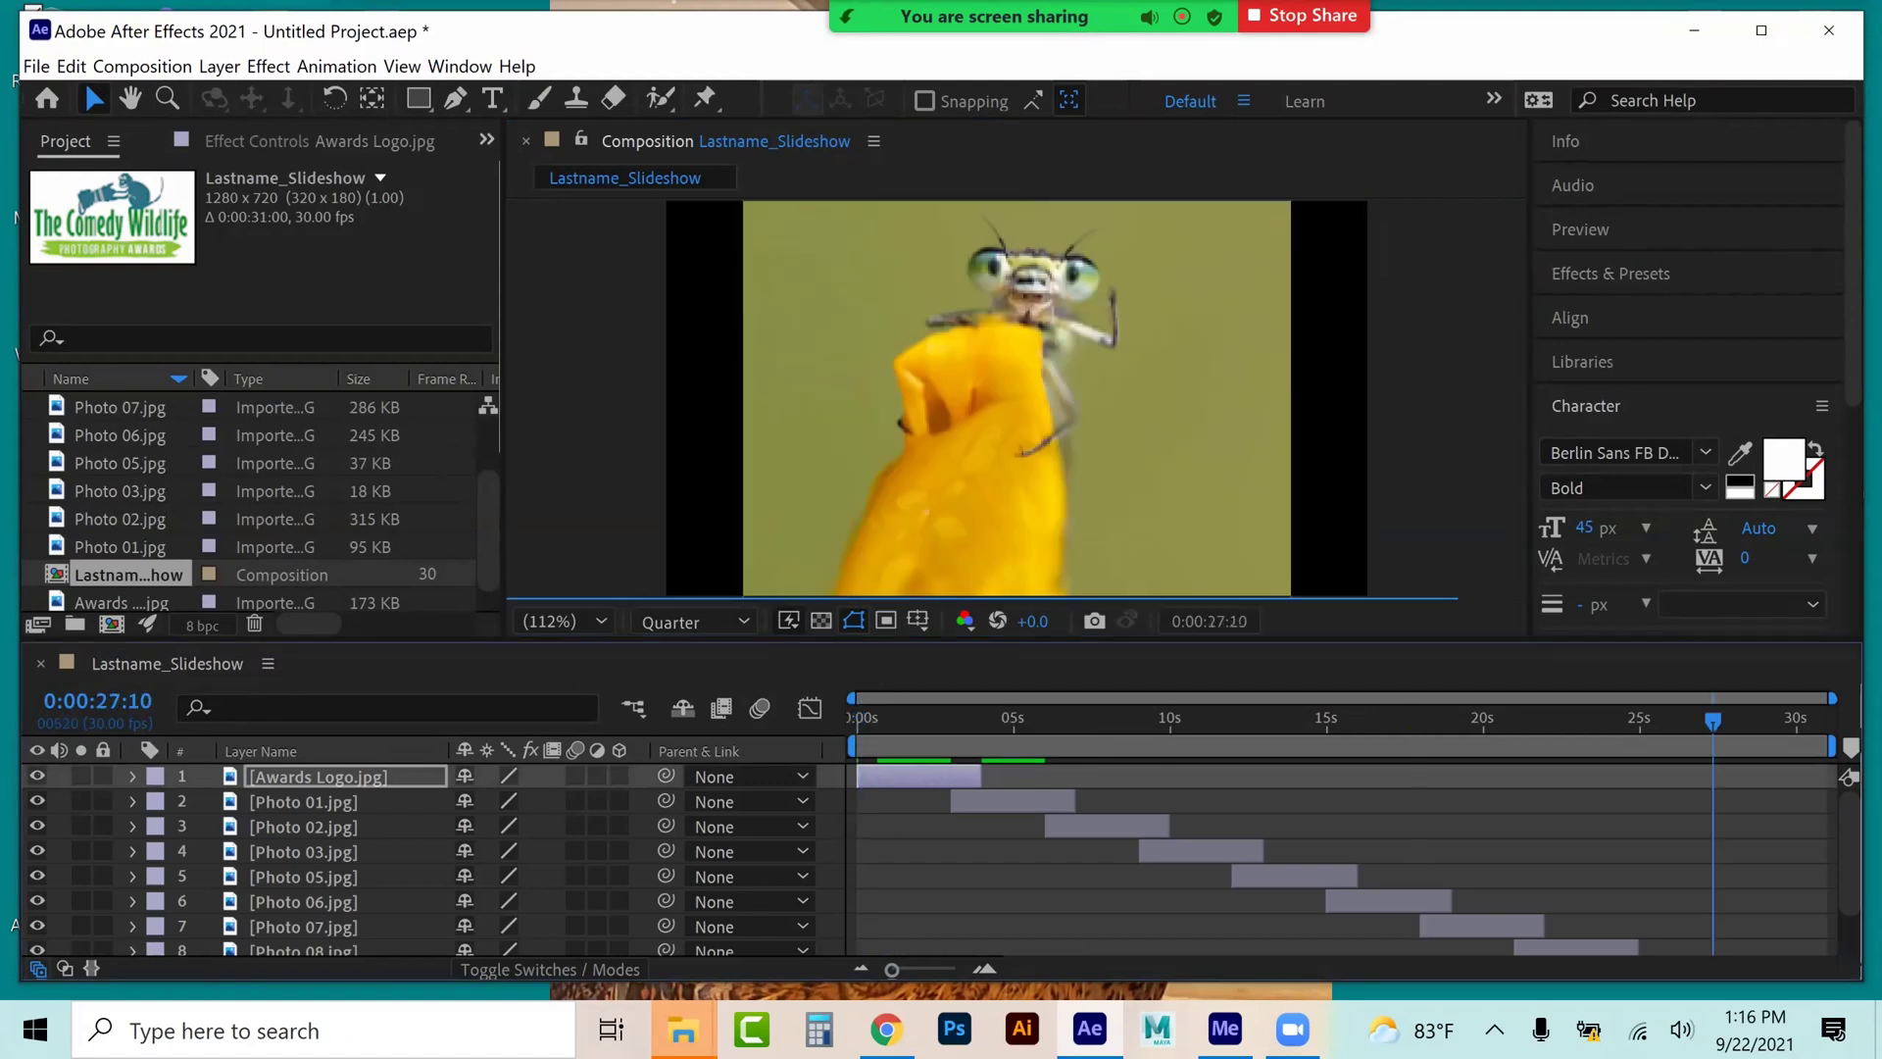
scroll(431, 859, down, 2)
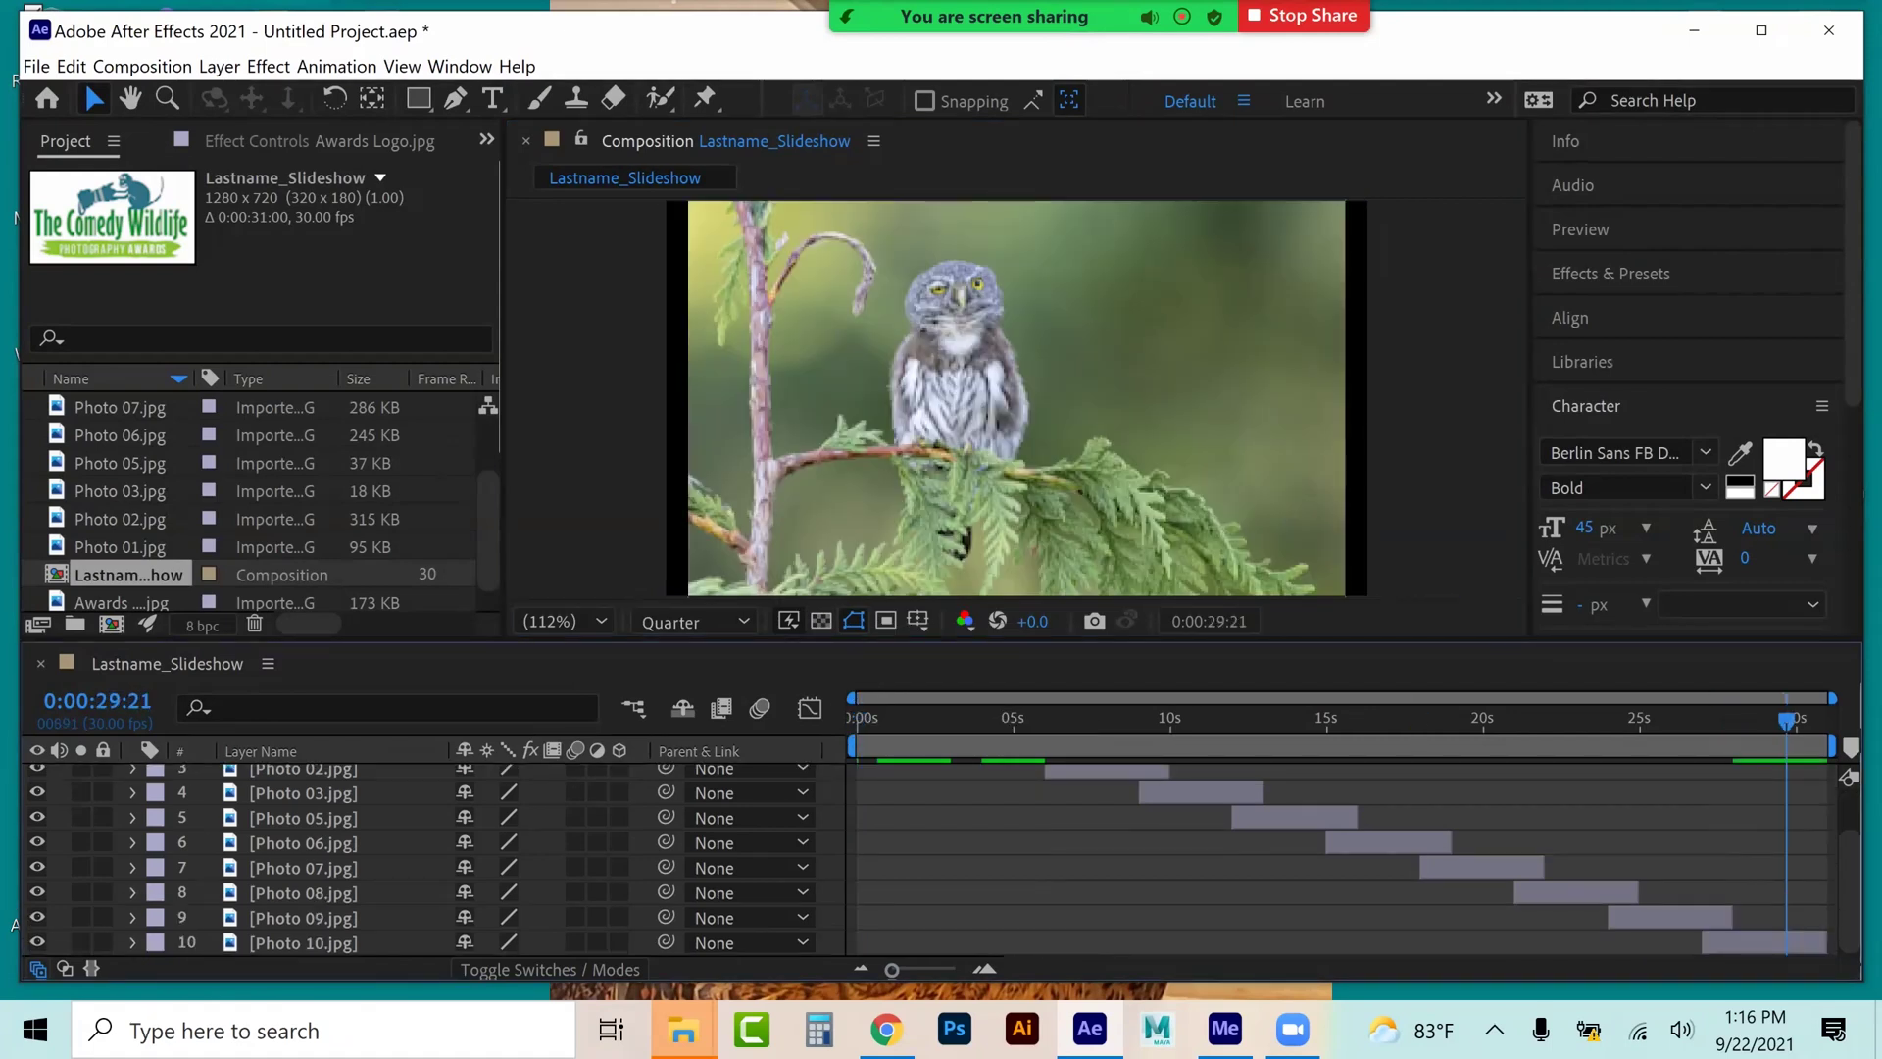
click(304, 942)
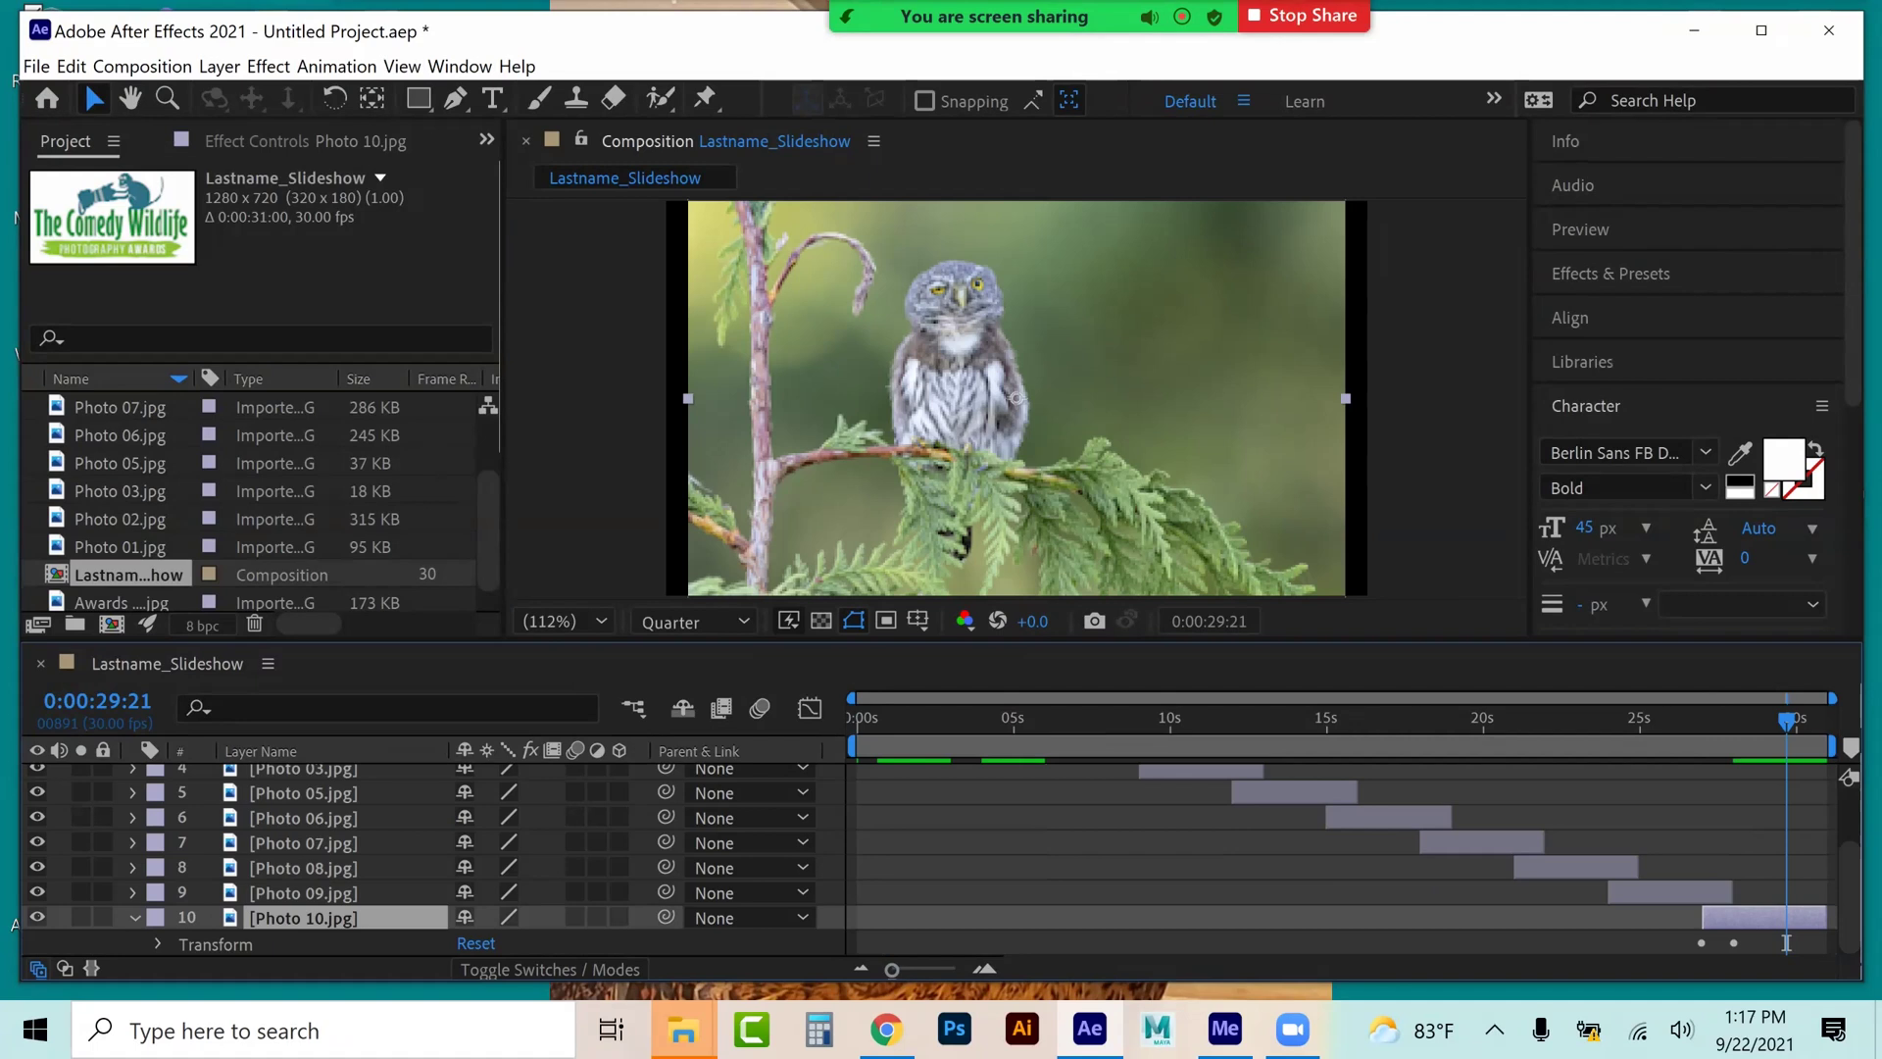
scroll(431, 858, down, 3)
drag(1786, 722, 1807, 722)
key(alt+shift+t)
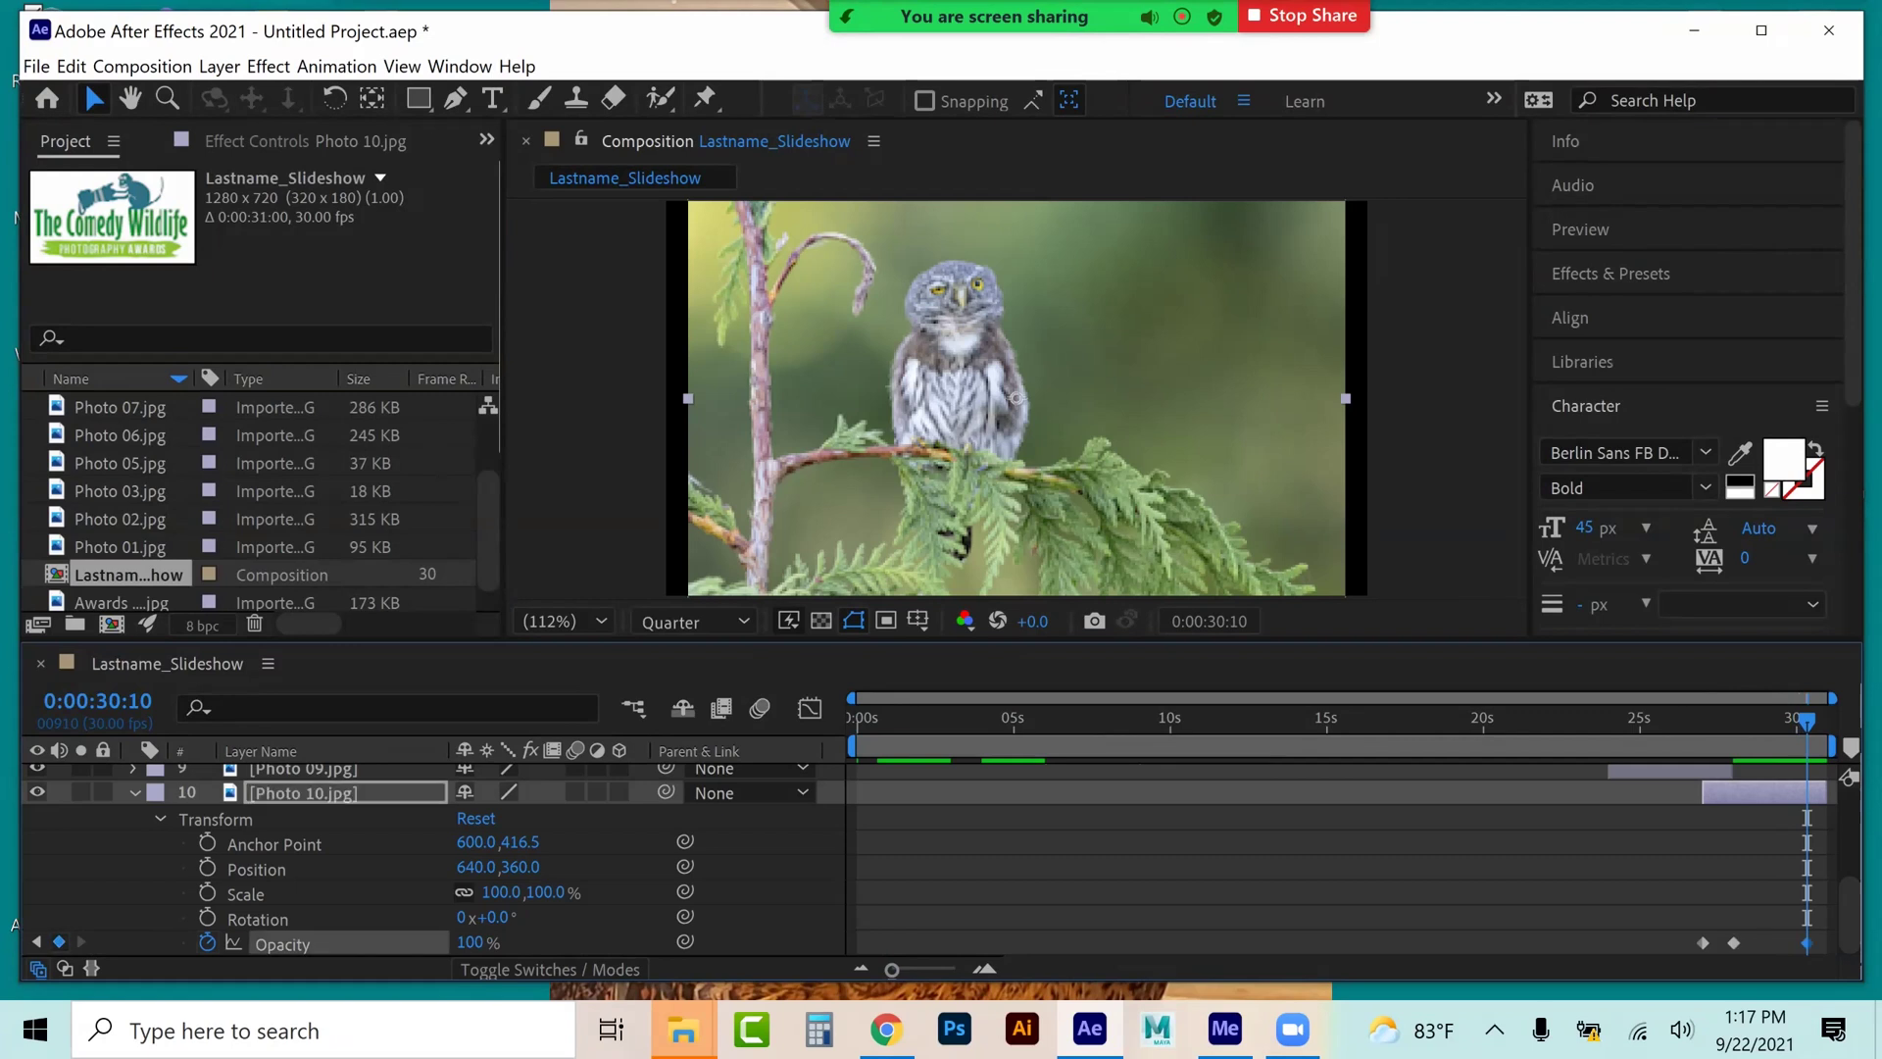
- Set Photo 10's opacity to 0% at the last frame, 0:00:30:29, and collapse the layer
key(End)
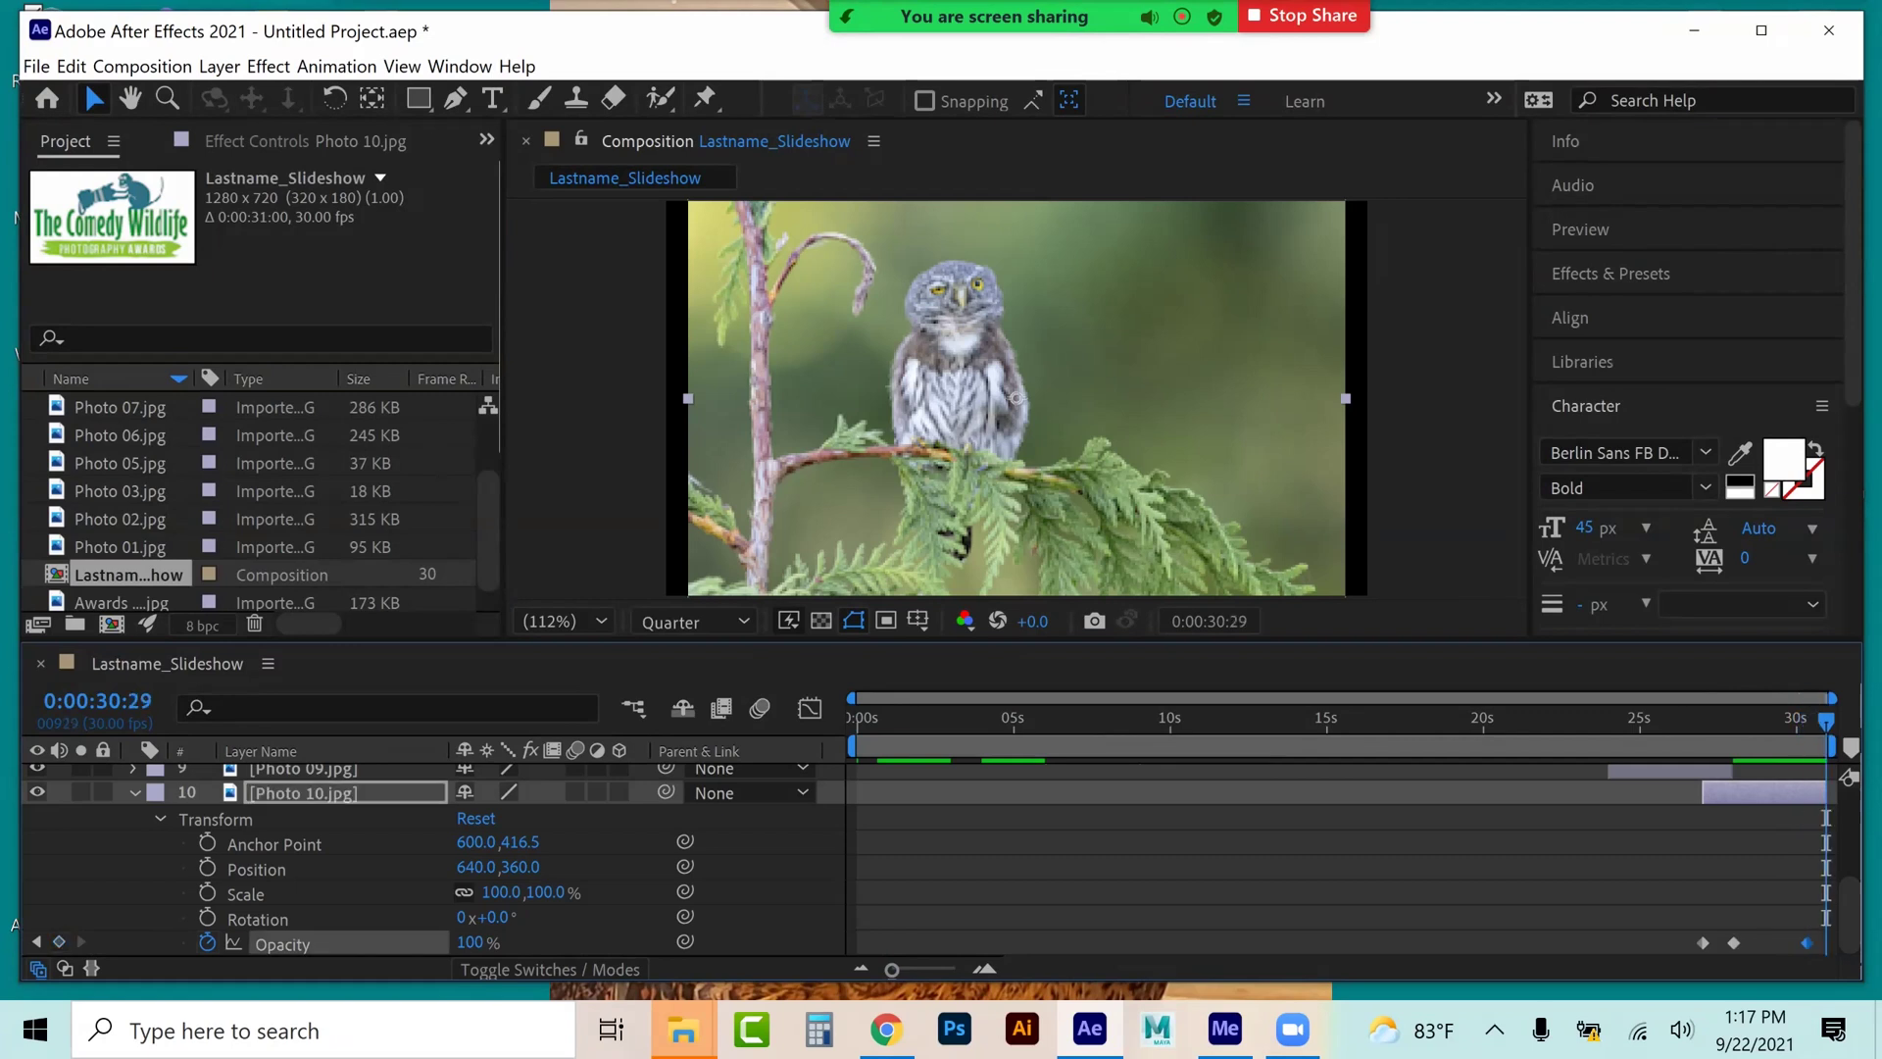
drag(469, 942, 368, 942)
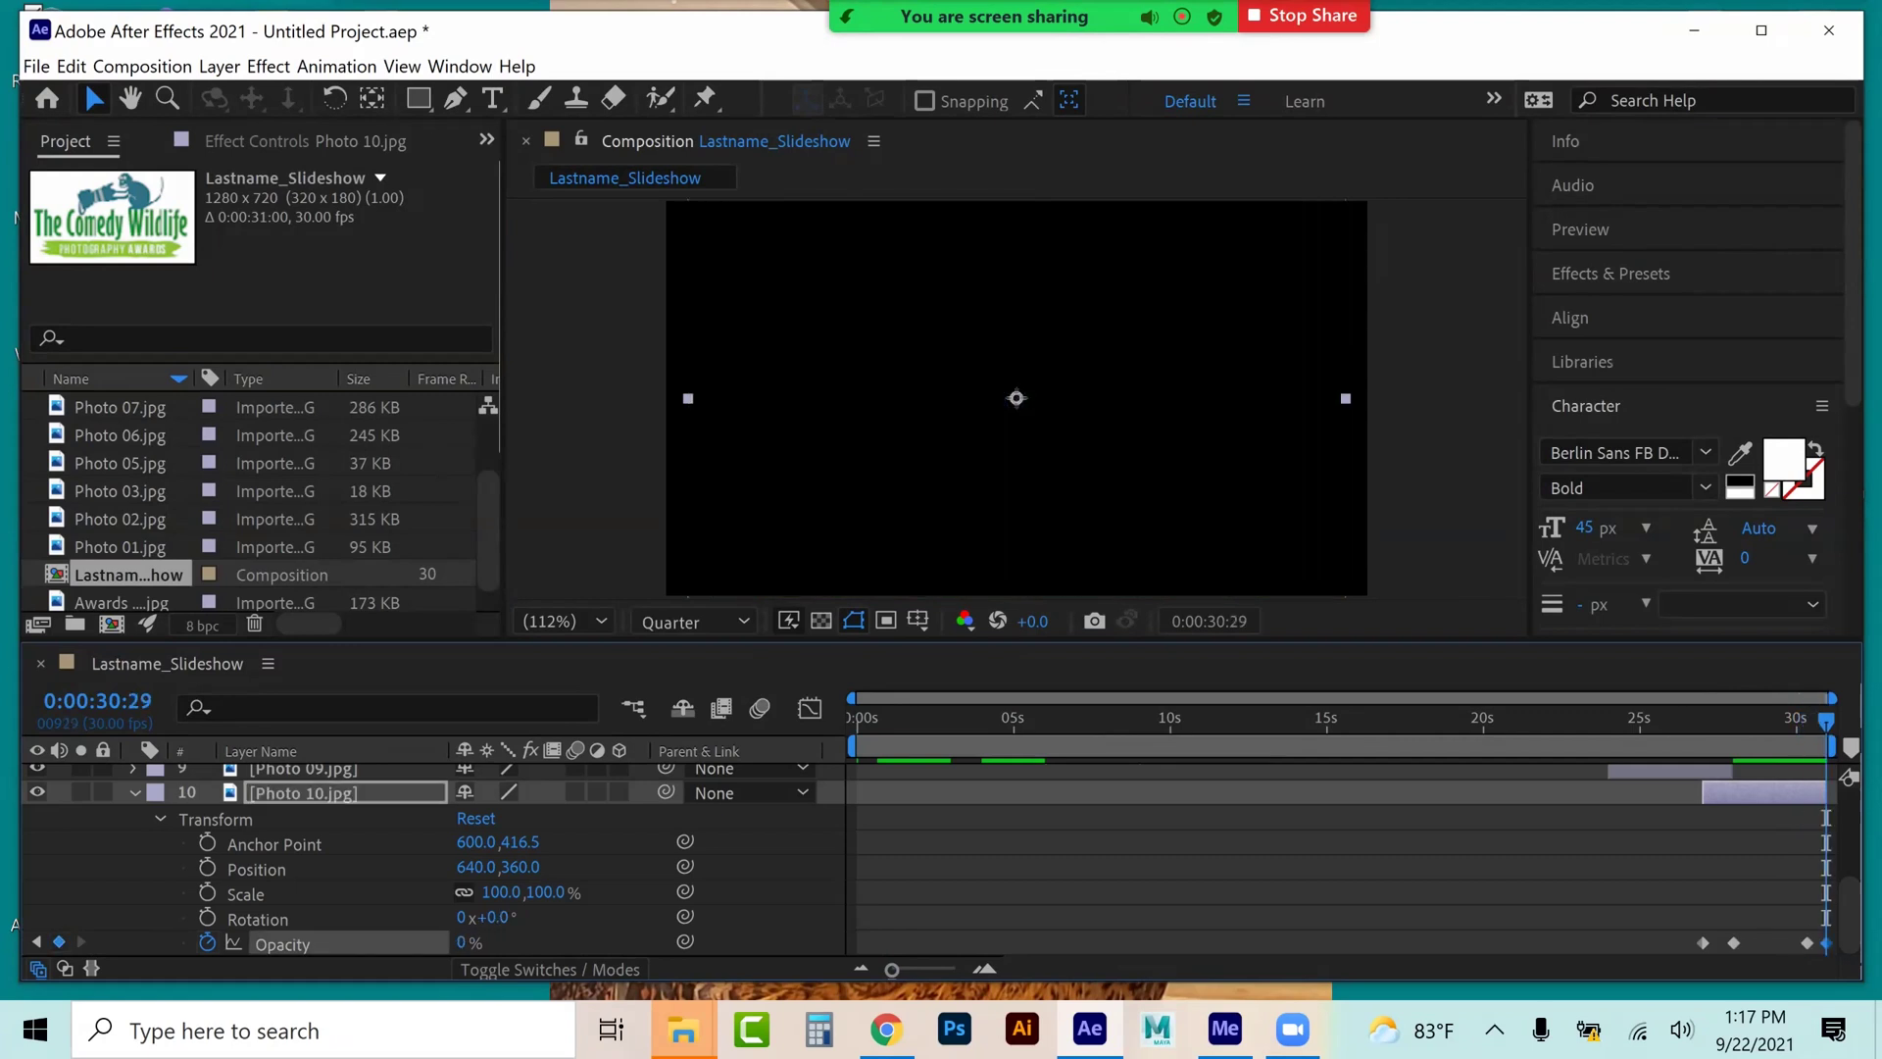
click(134, 793)
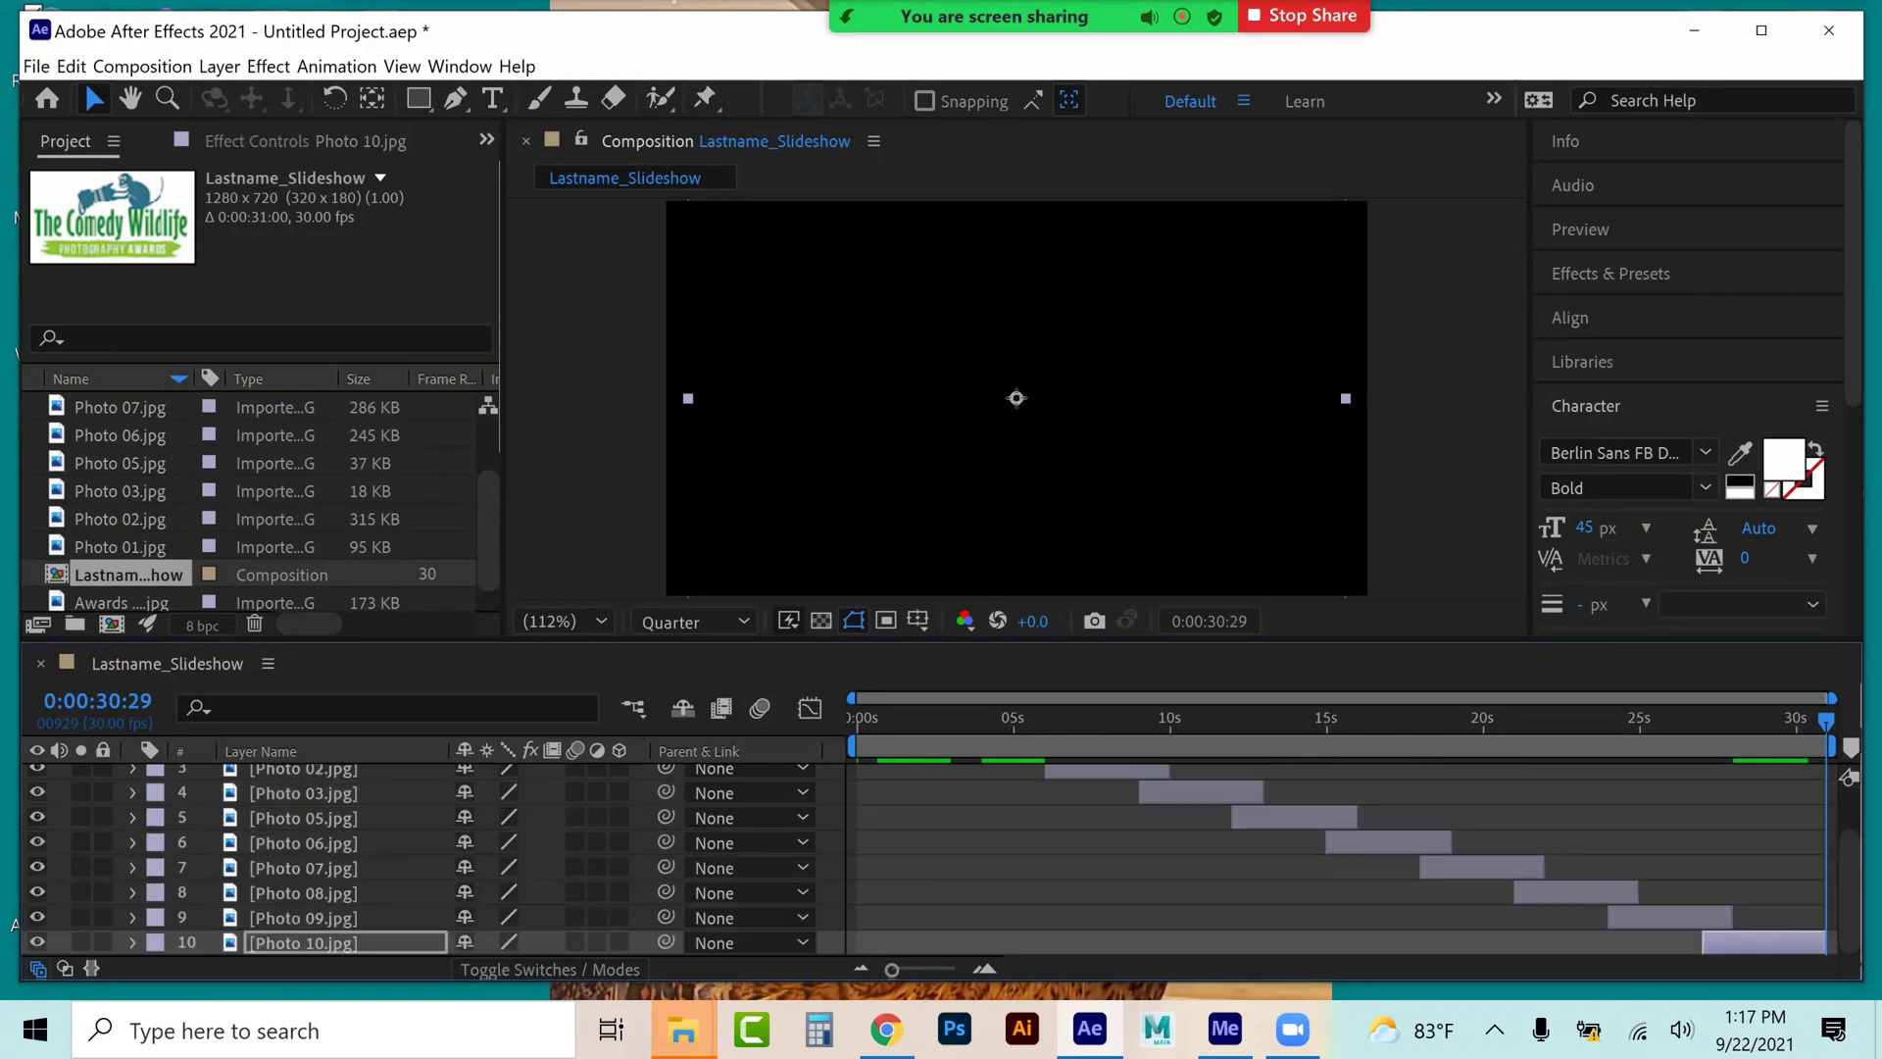
scroll(1078, 863, up, 3)
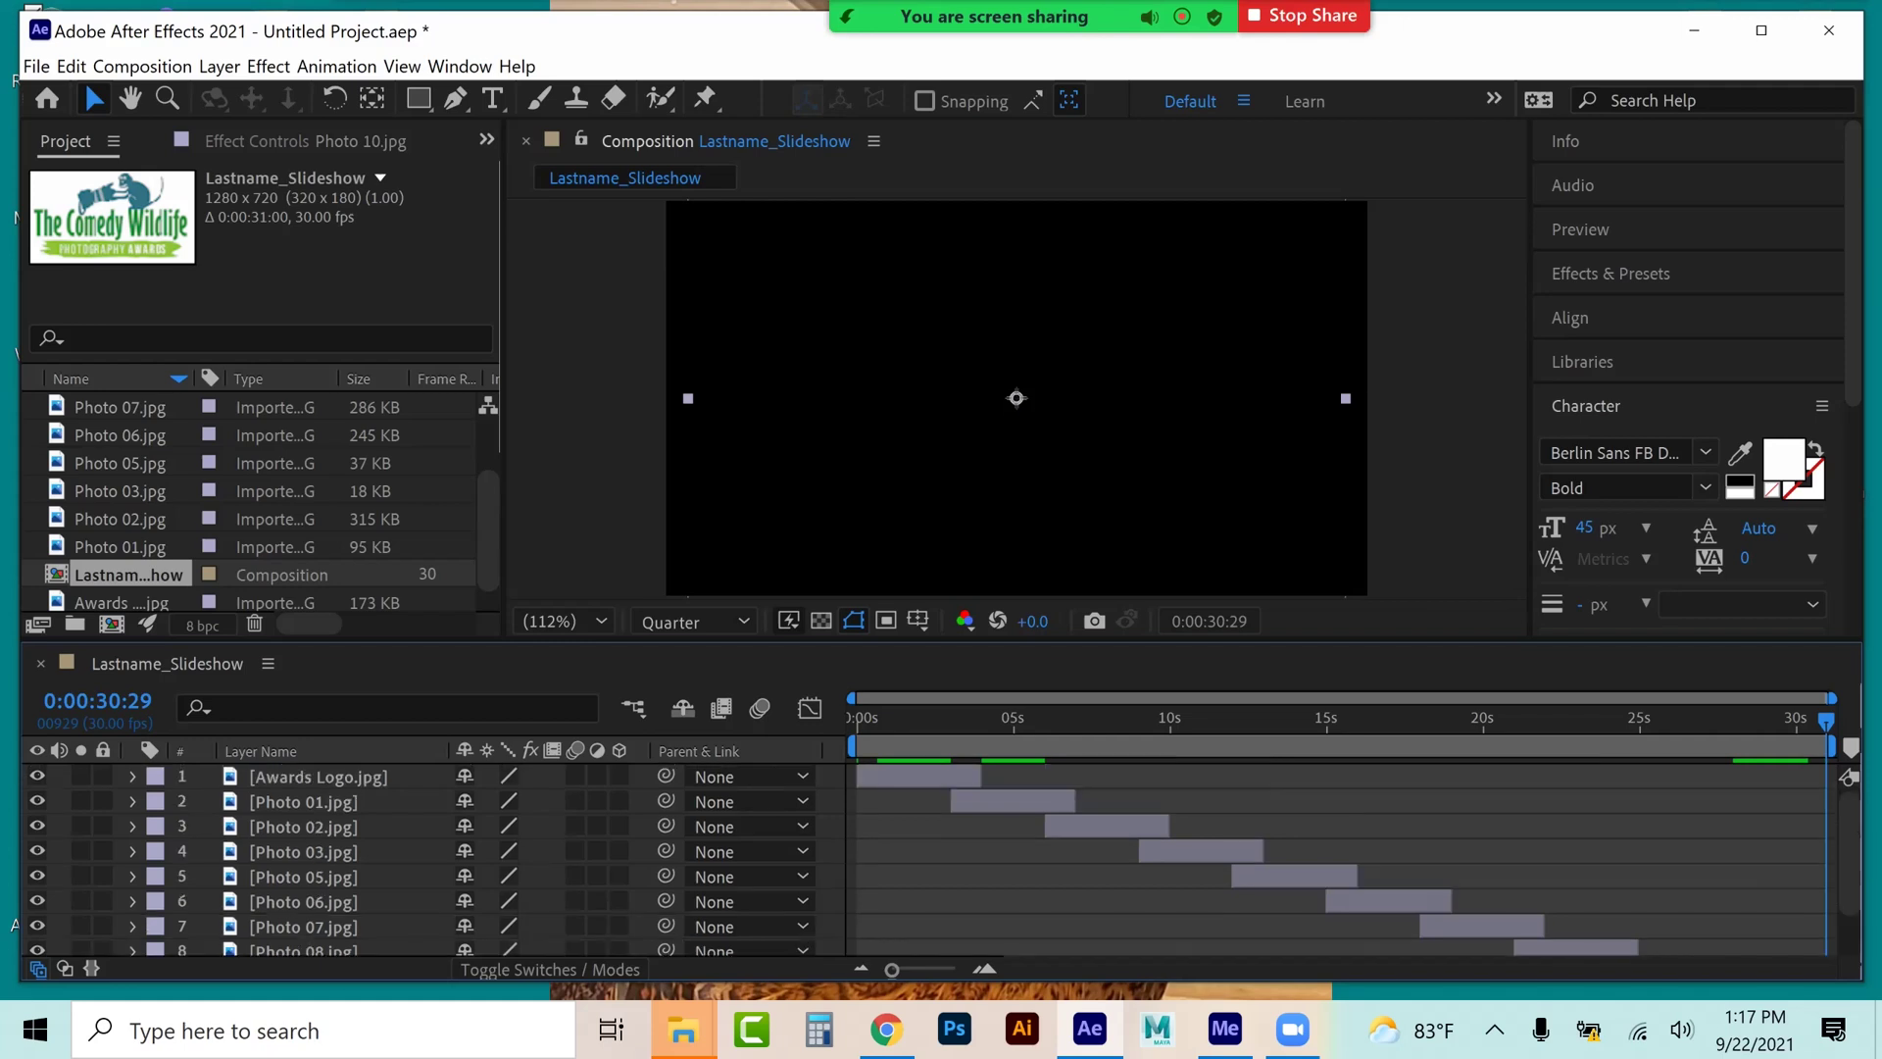
- Expand Photo 01's transform properties with the playhead on that photo and scale the layer to 129%
click(916, 719)
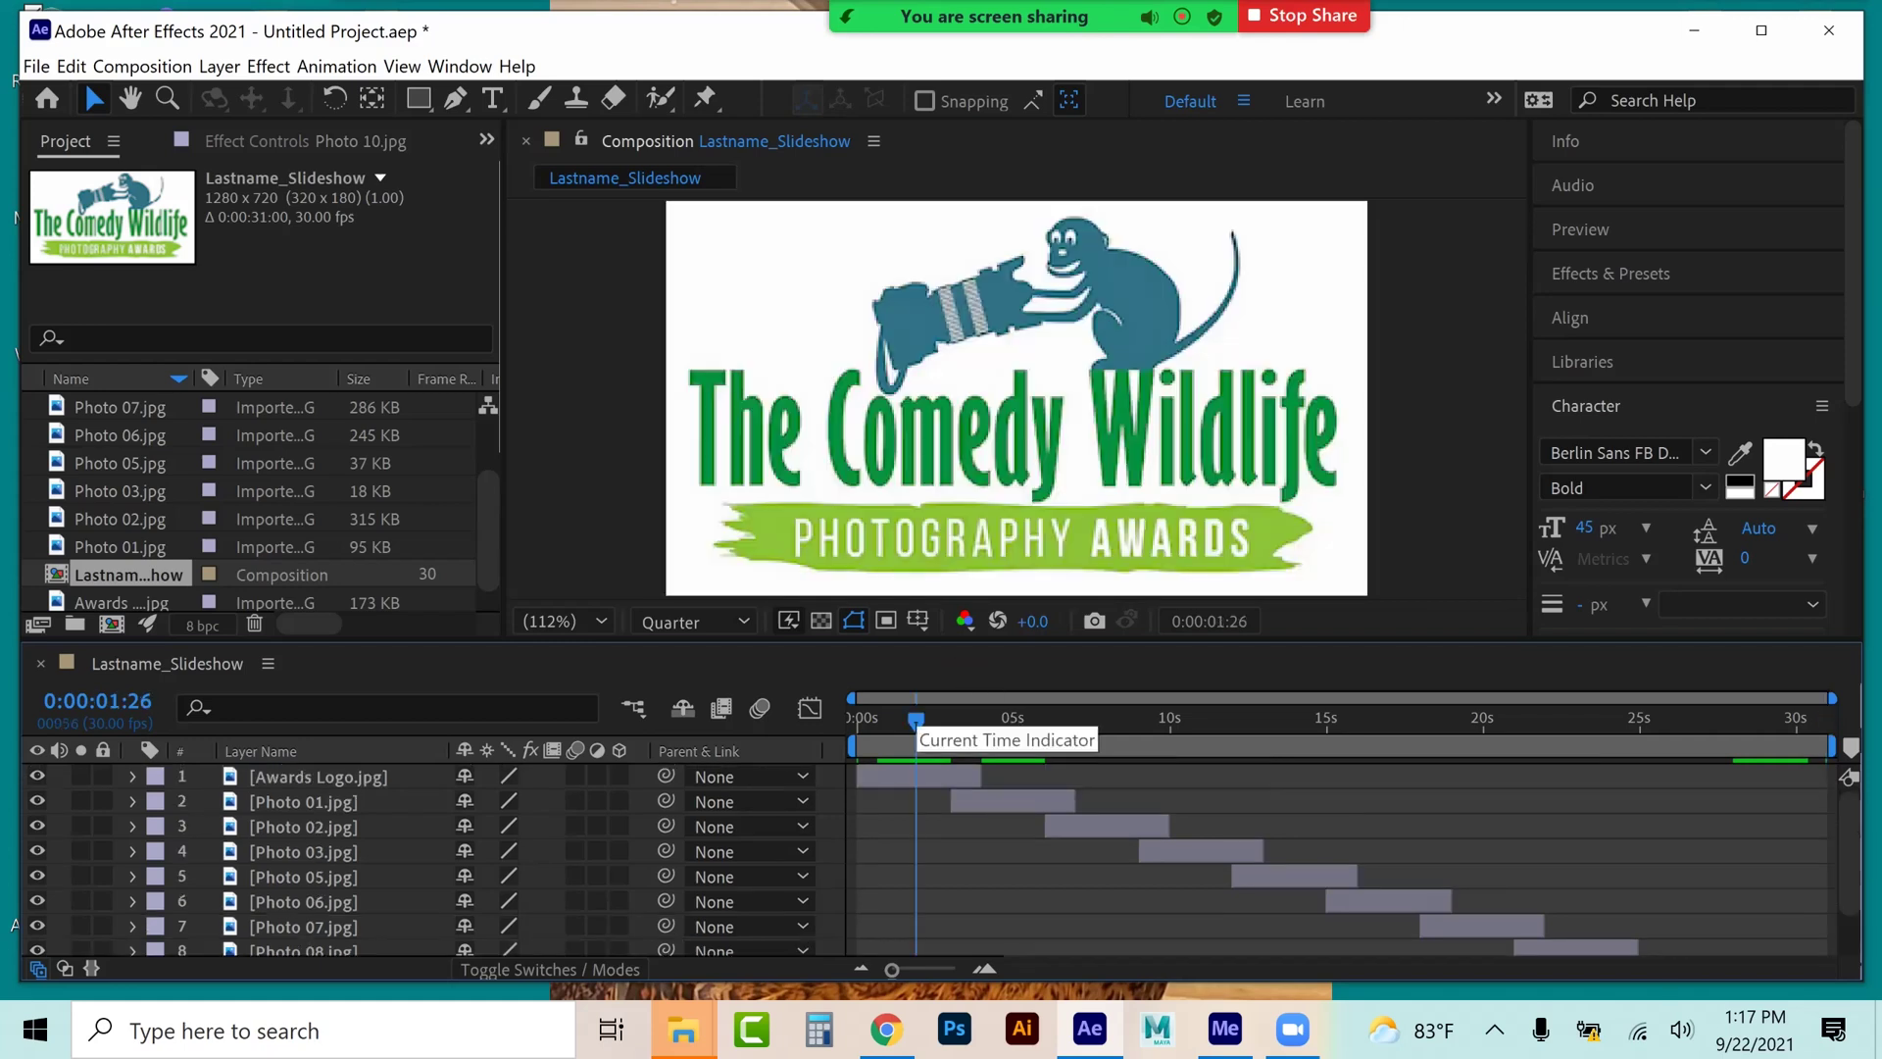
drag(867, 718, 1012, 719)
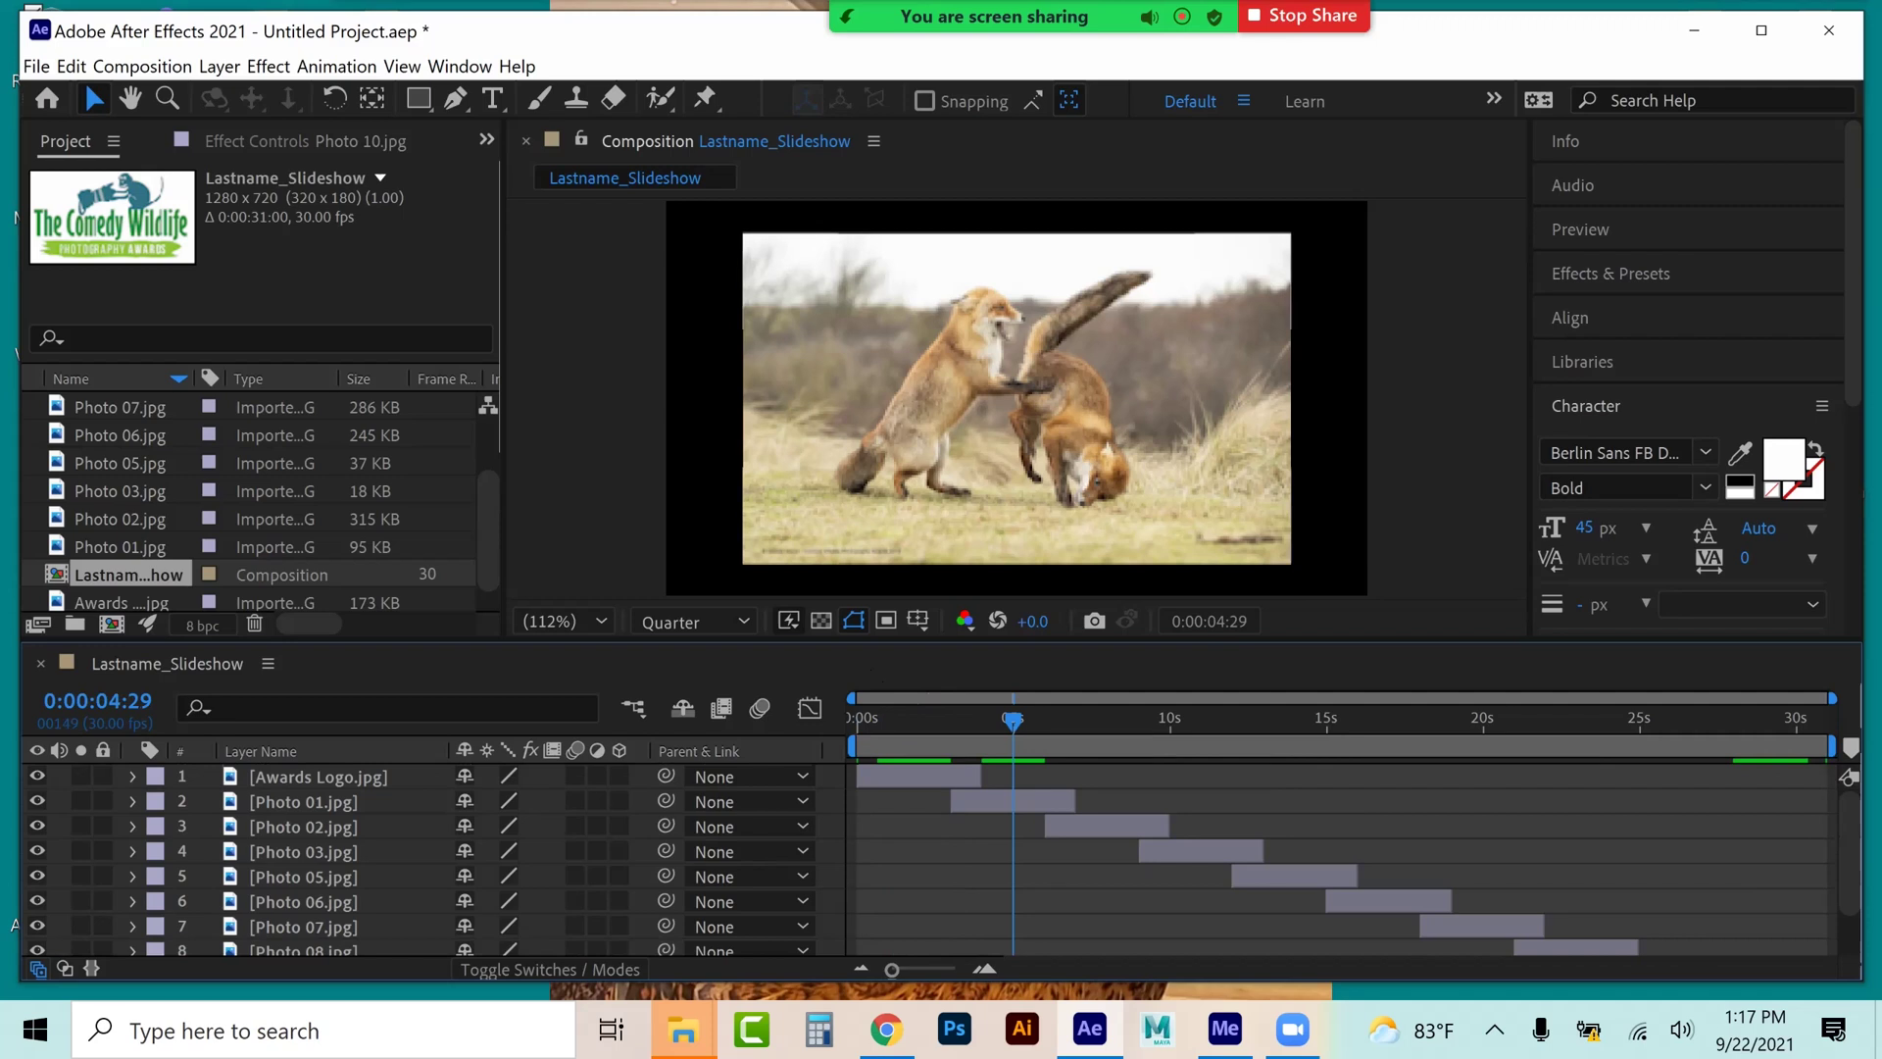
click(937, 266)
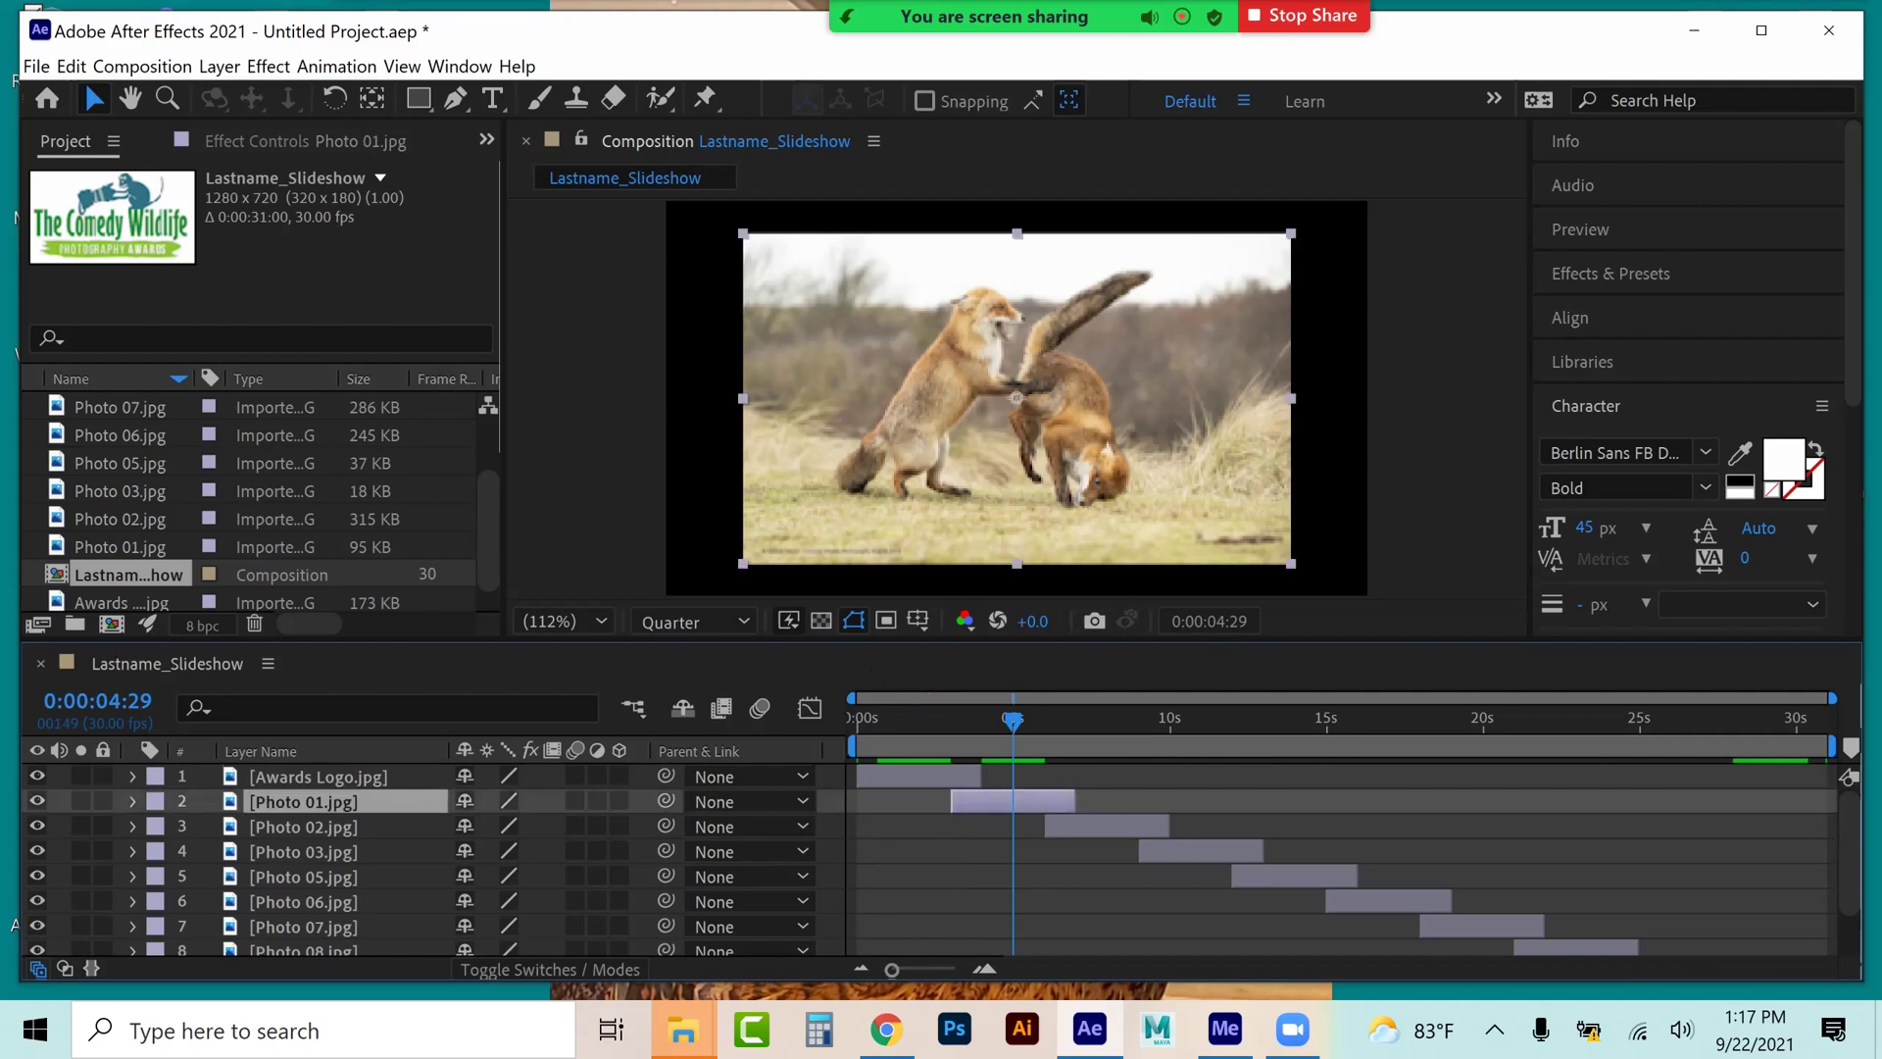
key(ctrl+Right)
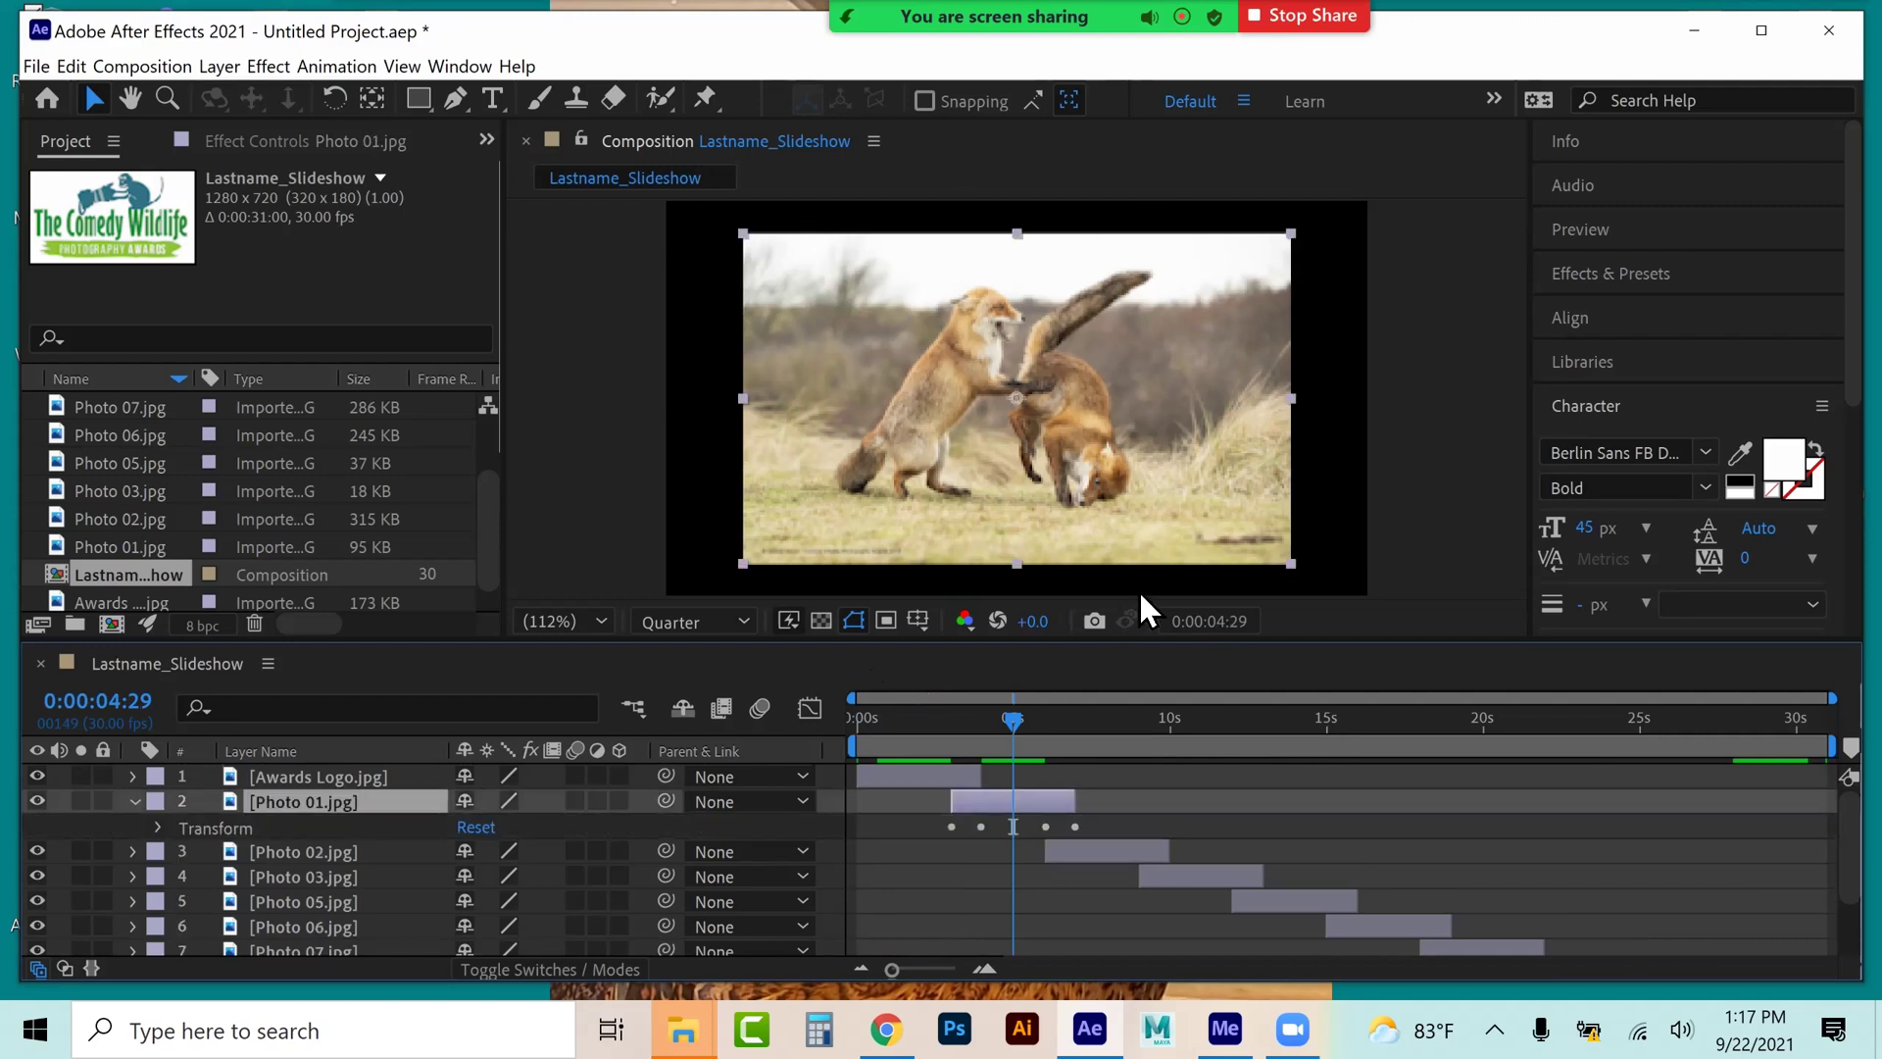
key(ctrl+Right)
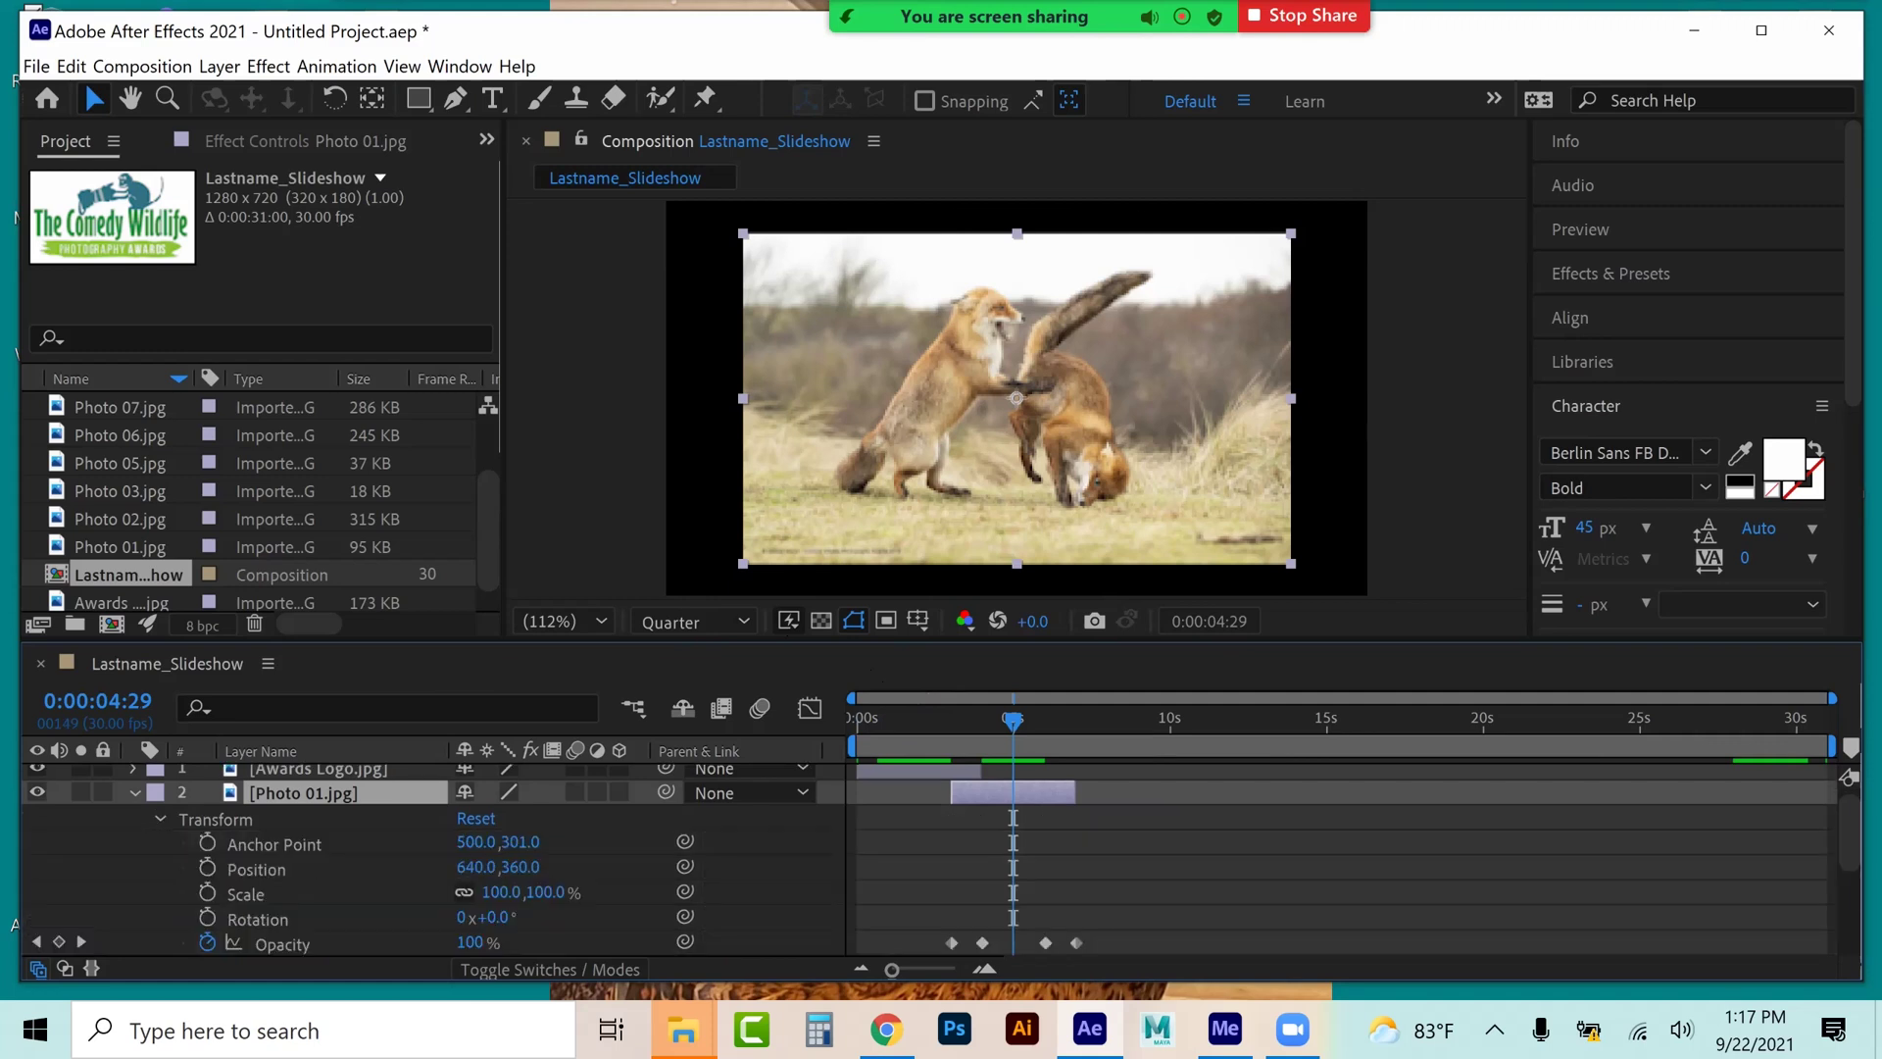
drag(502, 891, 542, 892)
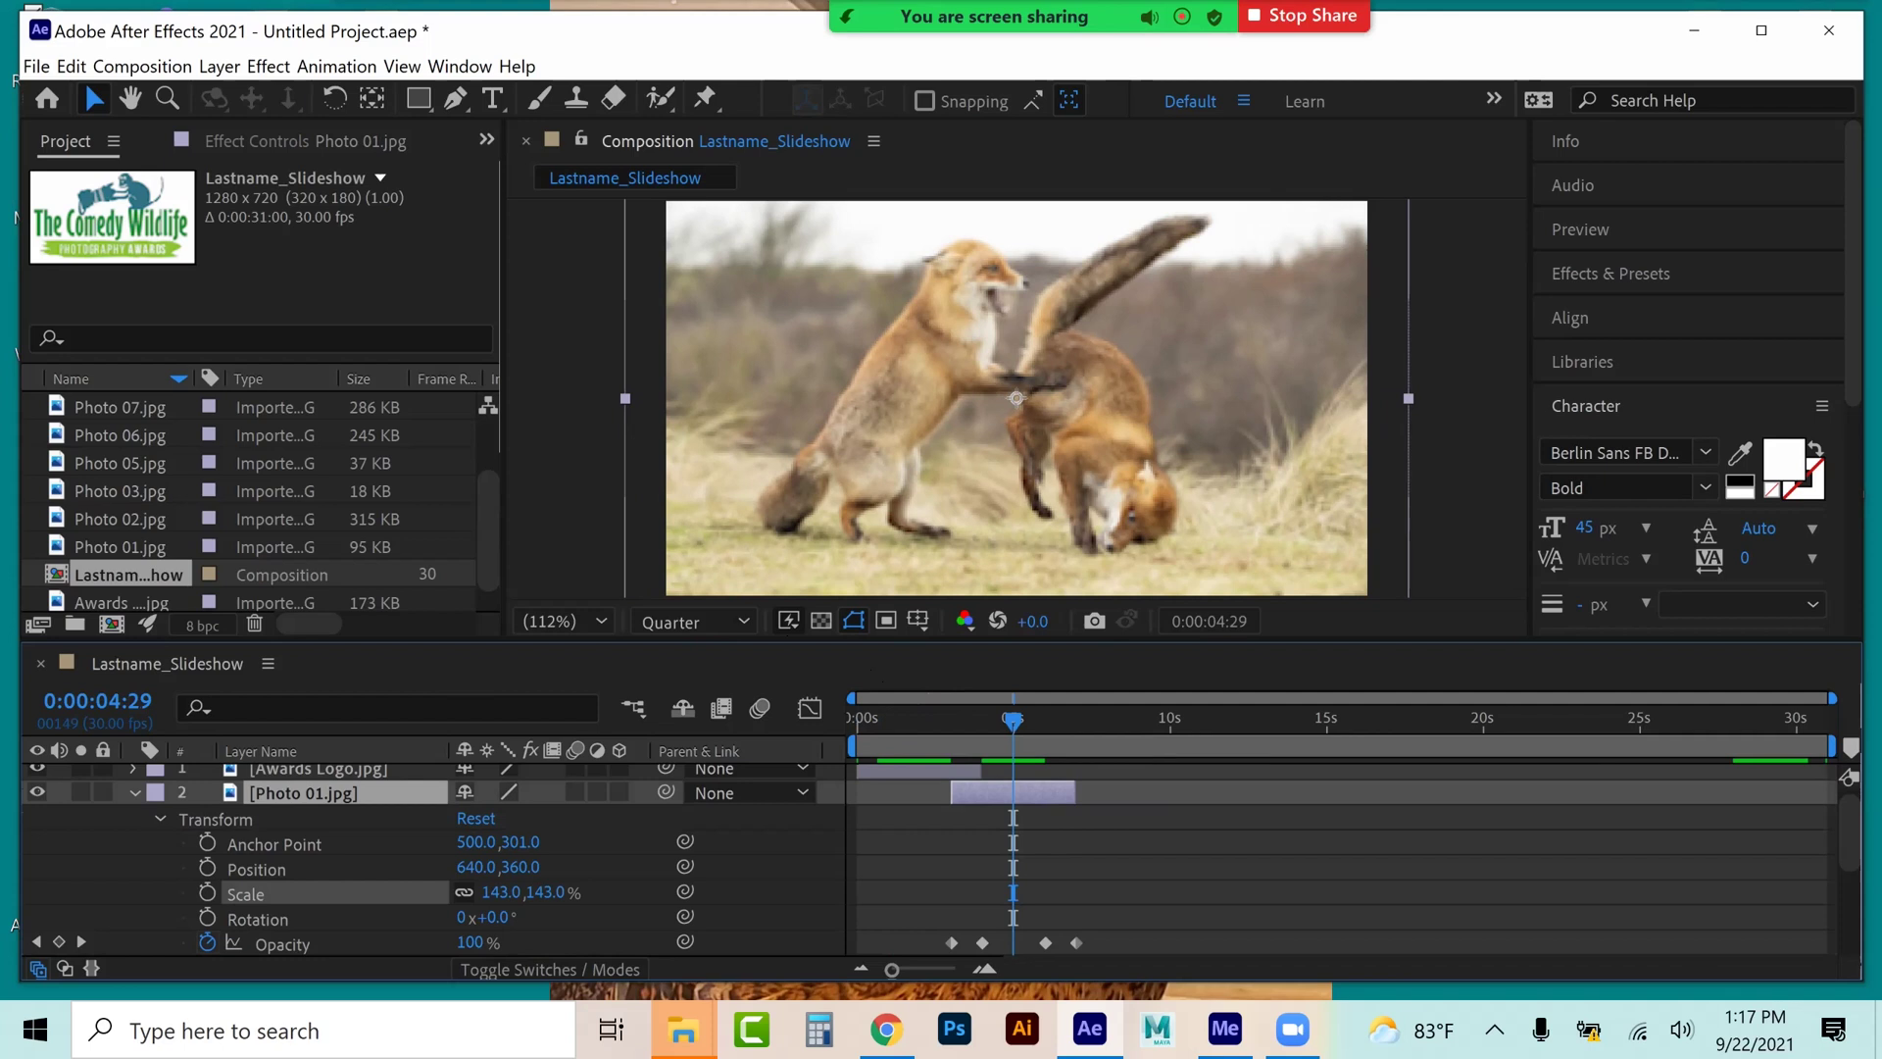
drag(542, 892, 528, 892)
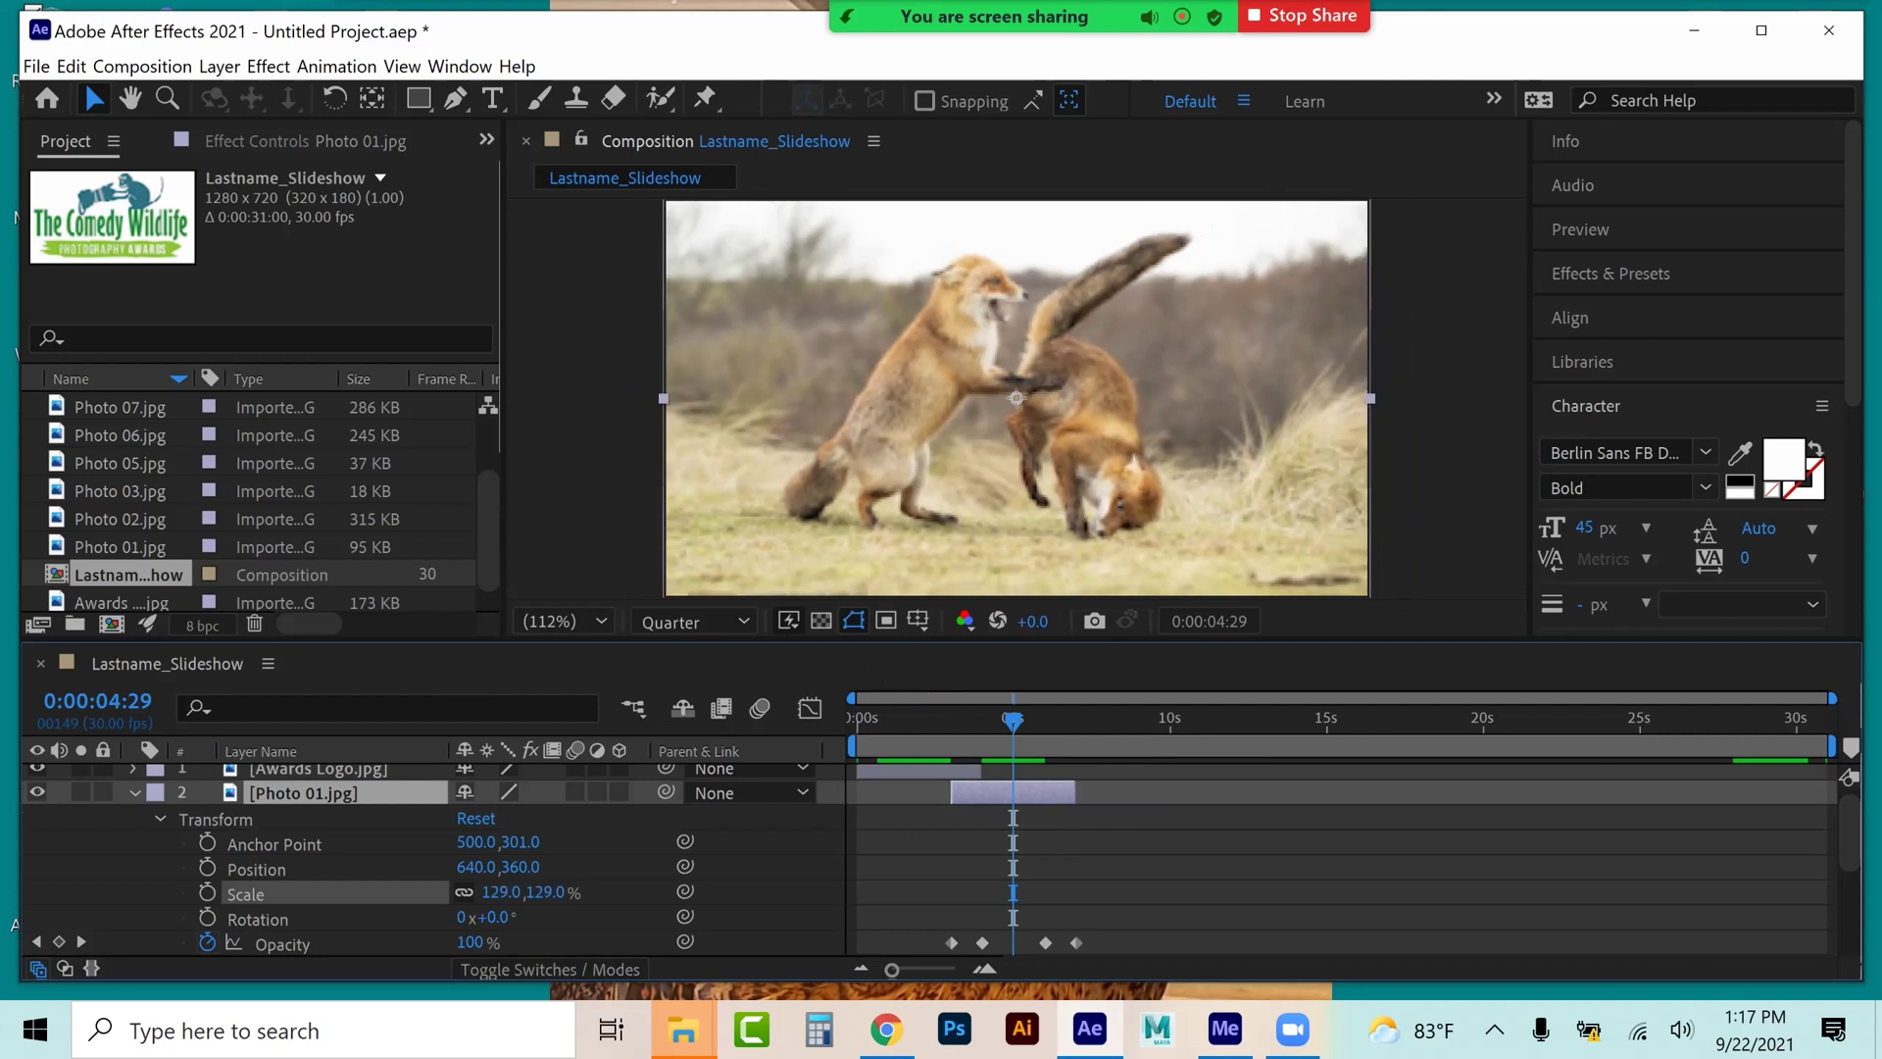
- Animate Photo 01 zooming in, with a 129% scale keyframe at the layer's start and a larger scale keyframe at its end
drag(1014, 722, 1006, 721)
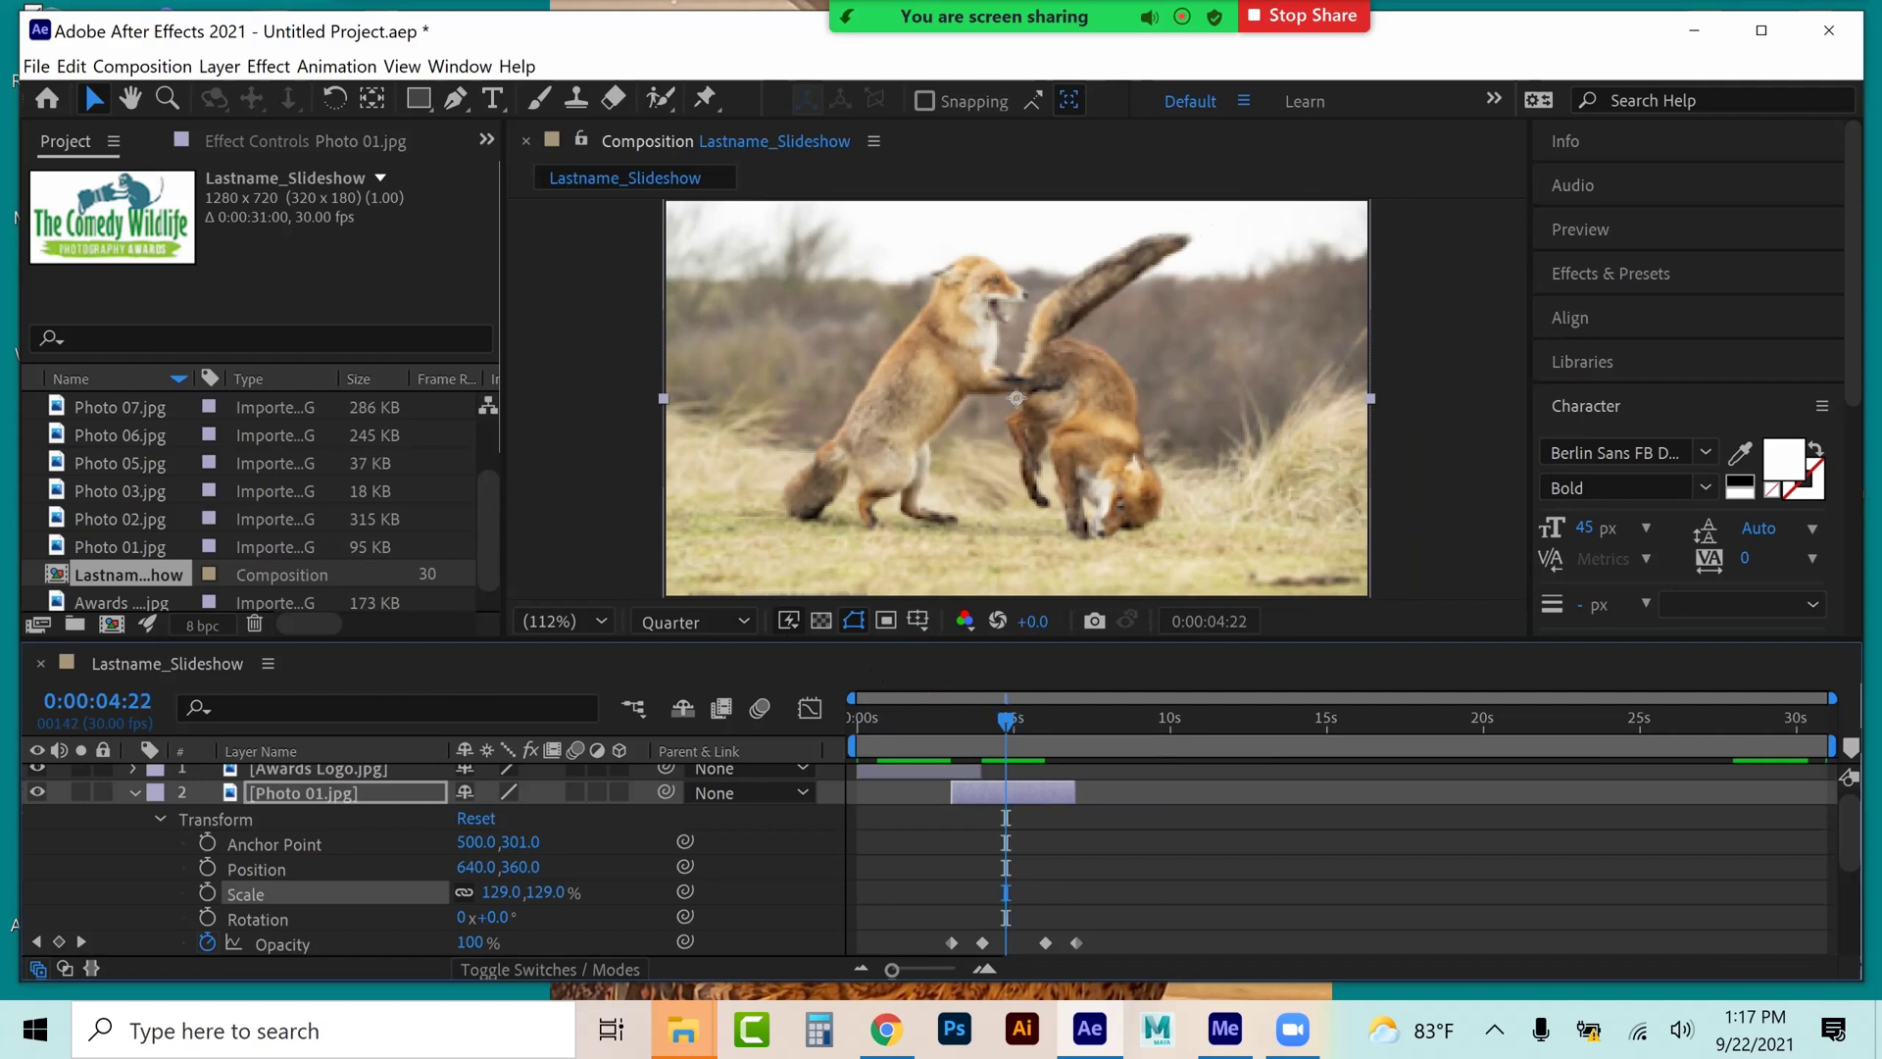
click(207, 892)
drag(979, 892, 948, 892)
drag(501, 892, 560, 892)
drag(1005, 892, 1073, 892)
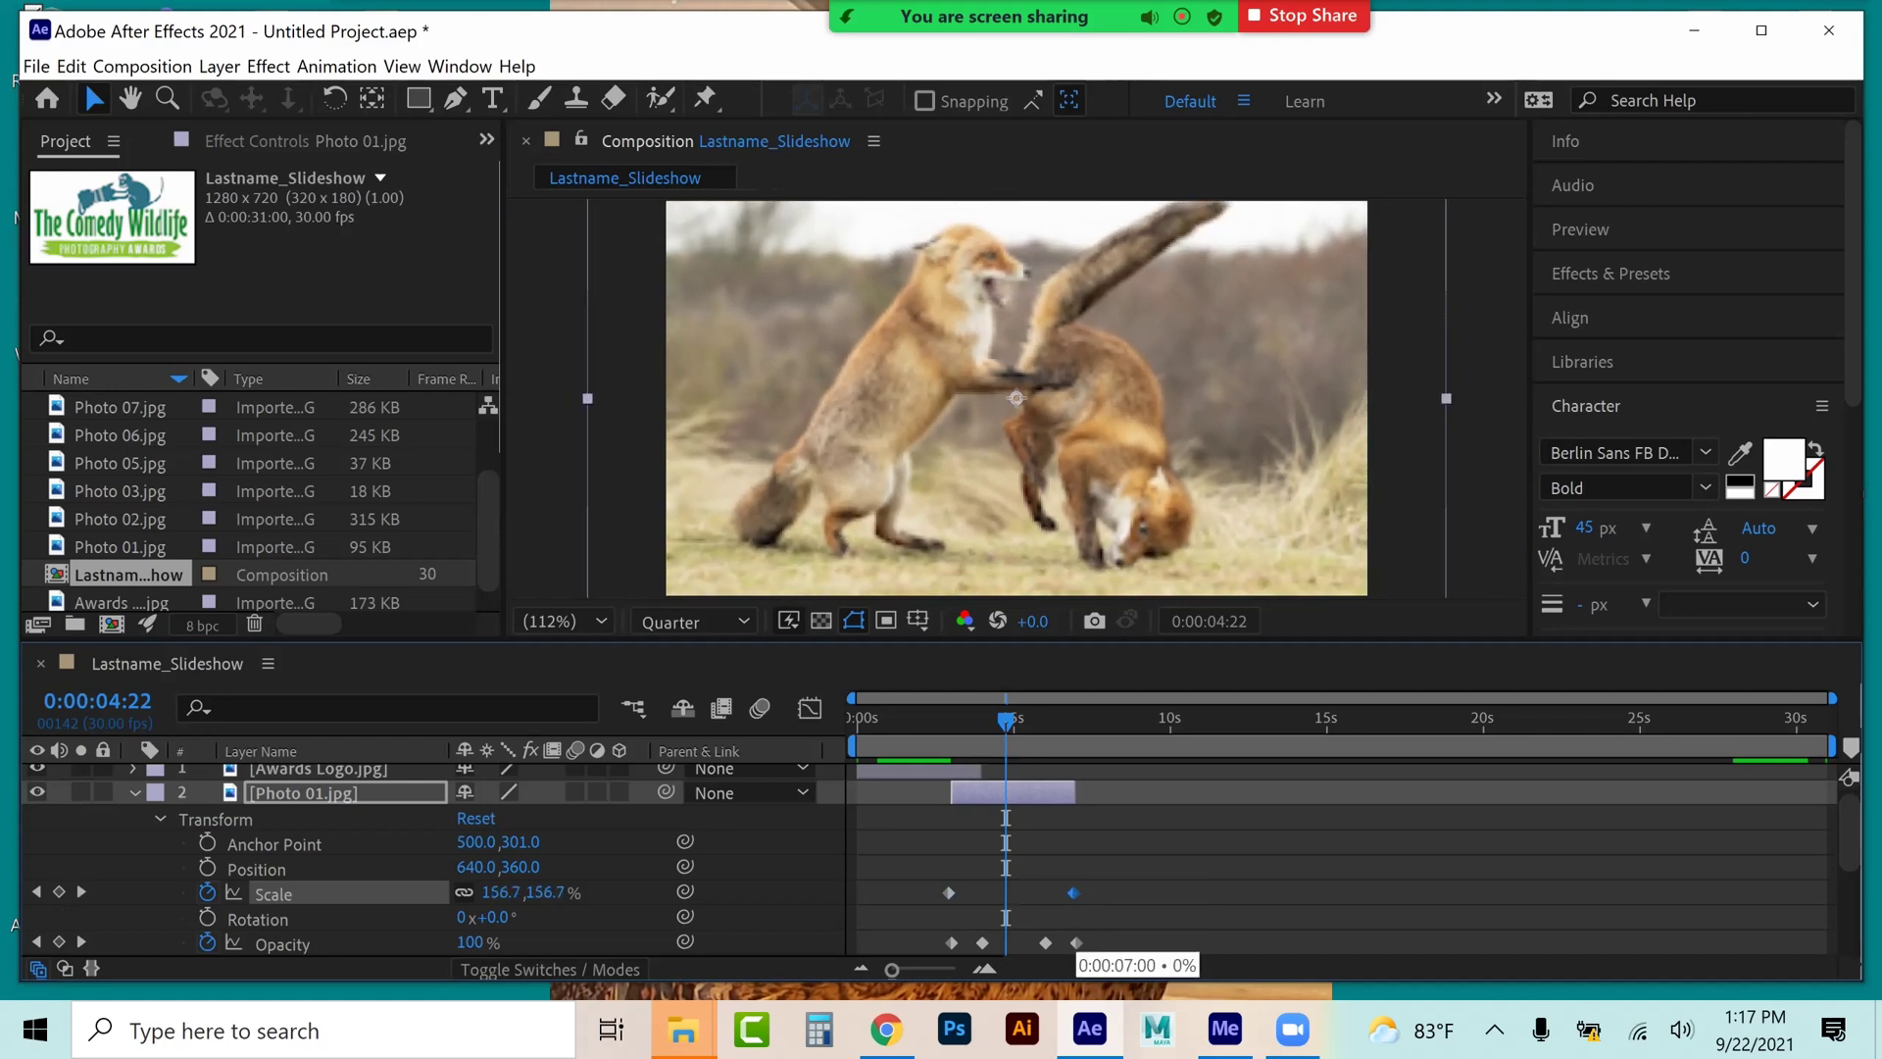
- Play back the Photo 01 zoom from just before the layer starts, then collapse the layer
click(941, 717)
key(space)
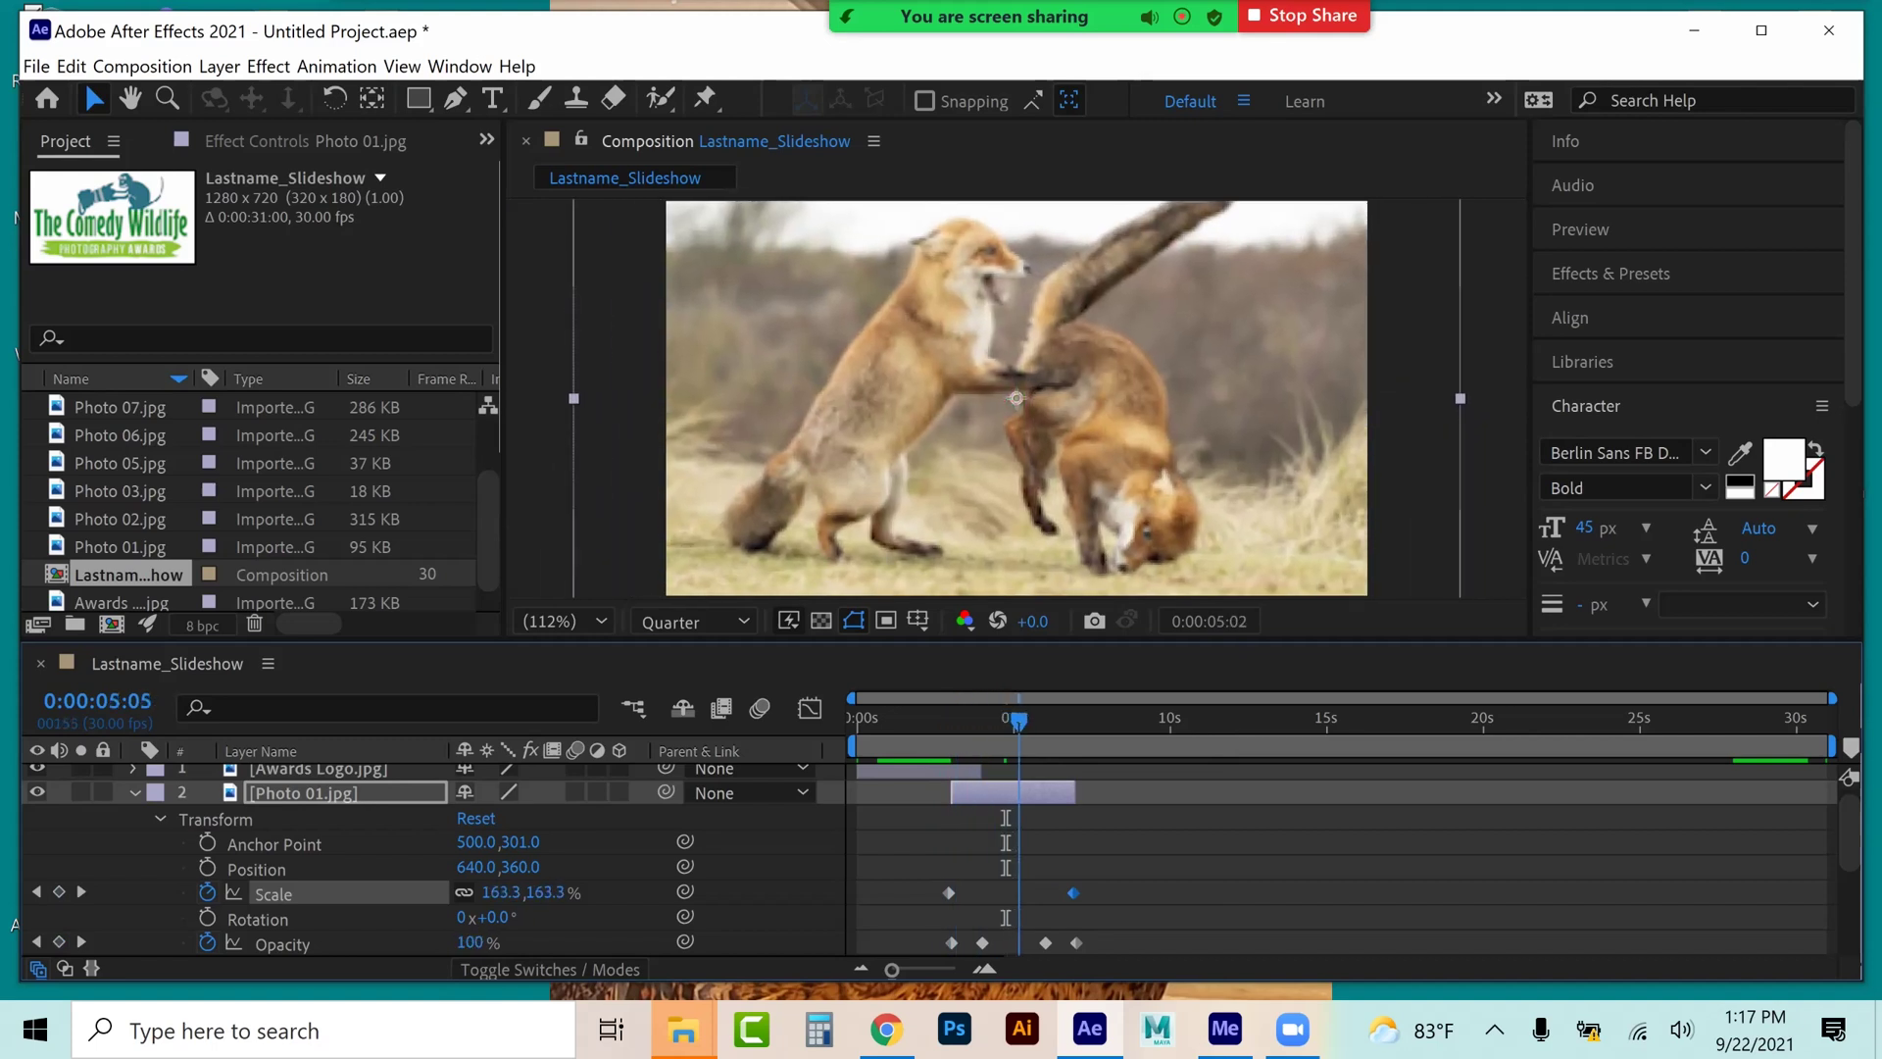
key(space)
click(134, 793)
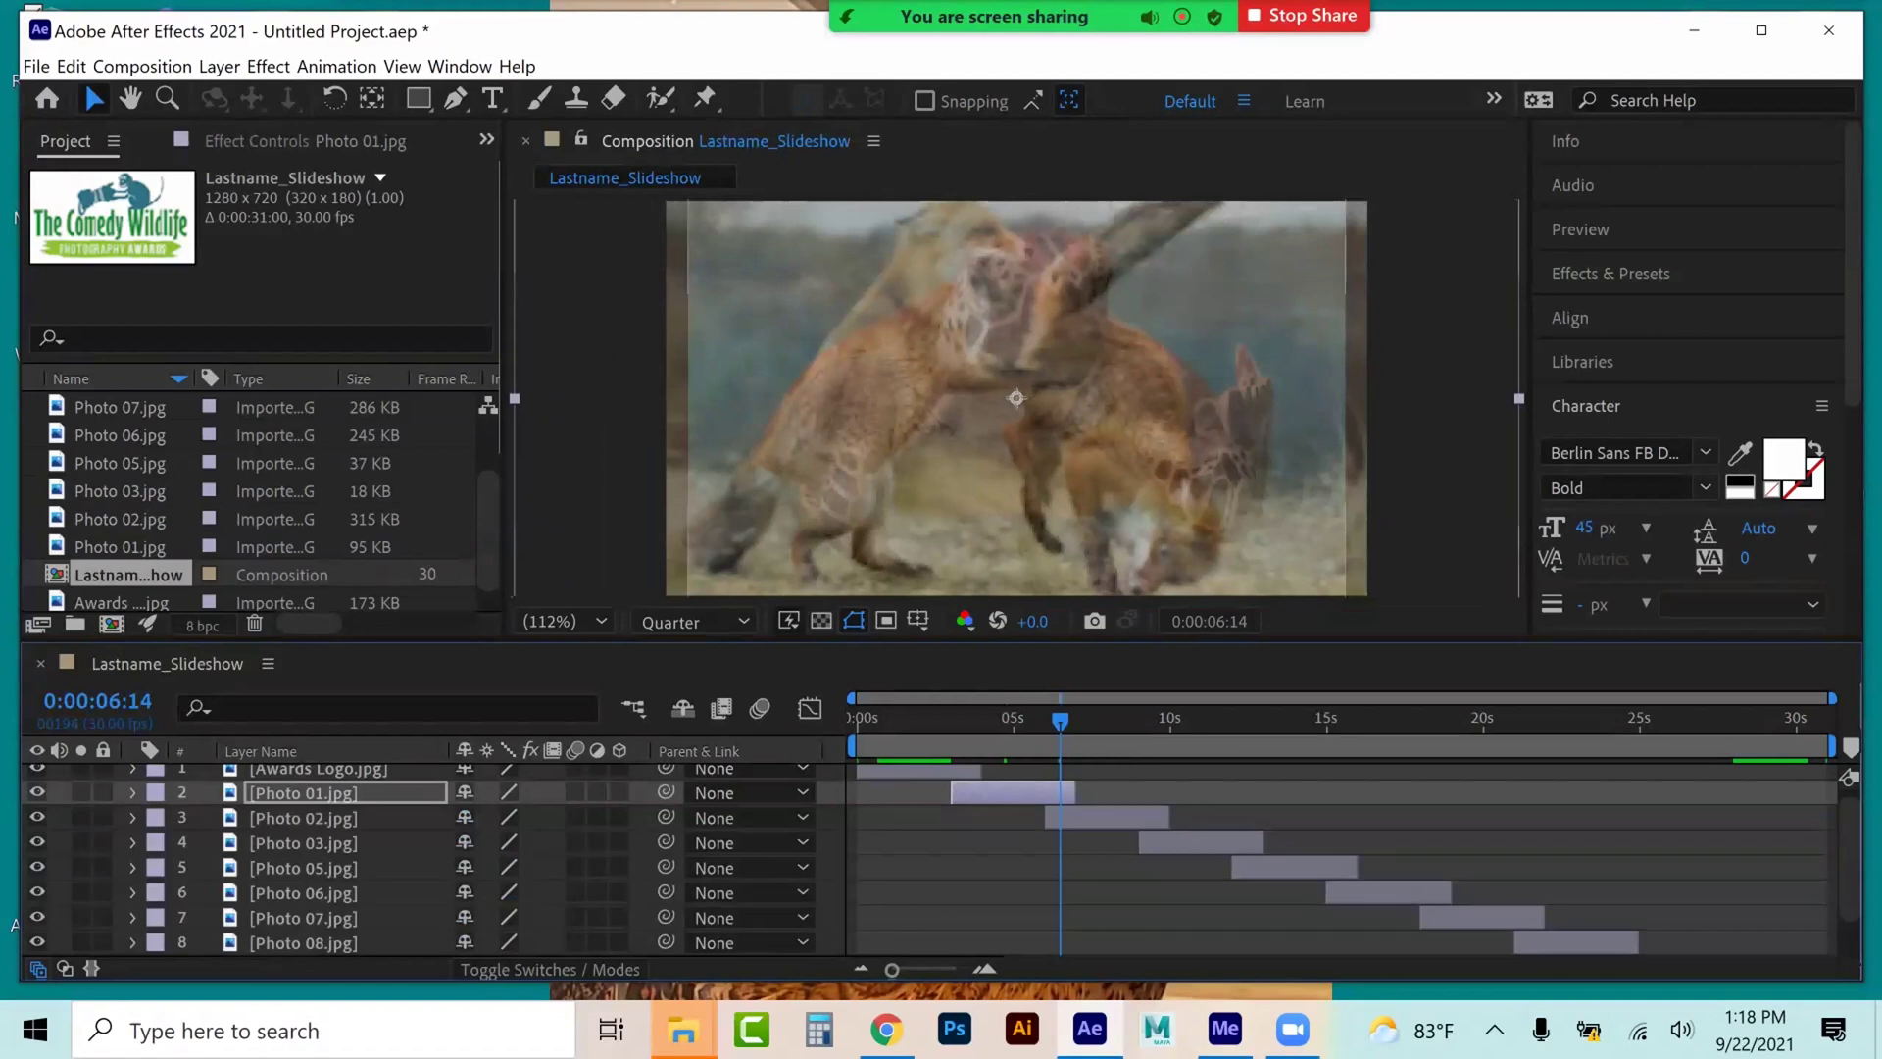
- Expand Photo 02's transform properties at 0:00:08:00 and scale the layer to 129%
click(1108, 721)
click(1108, 818)
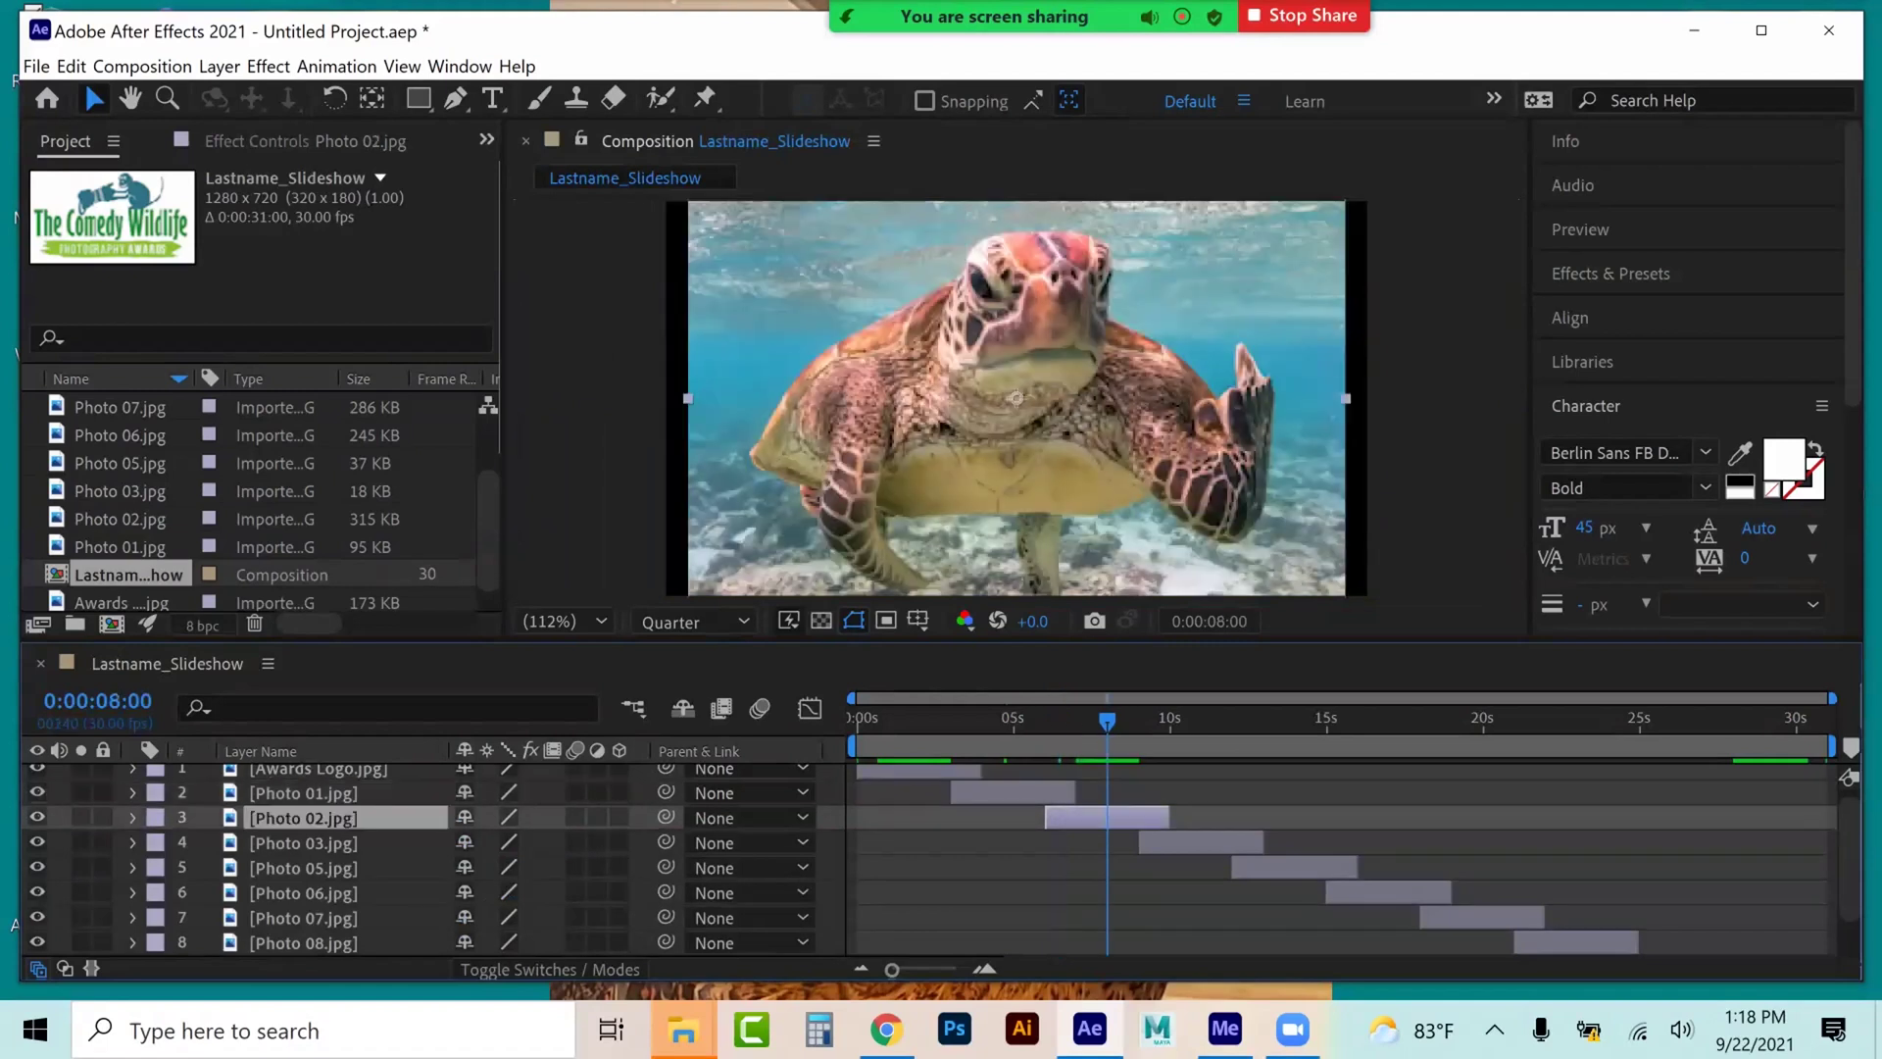
click(135, 817)
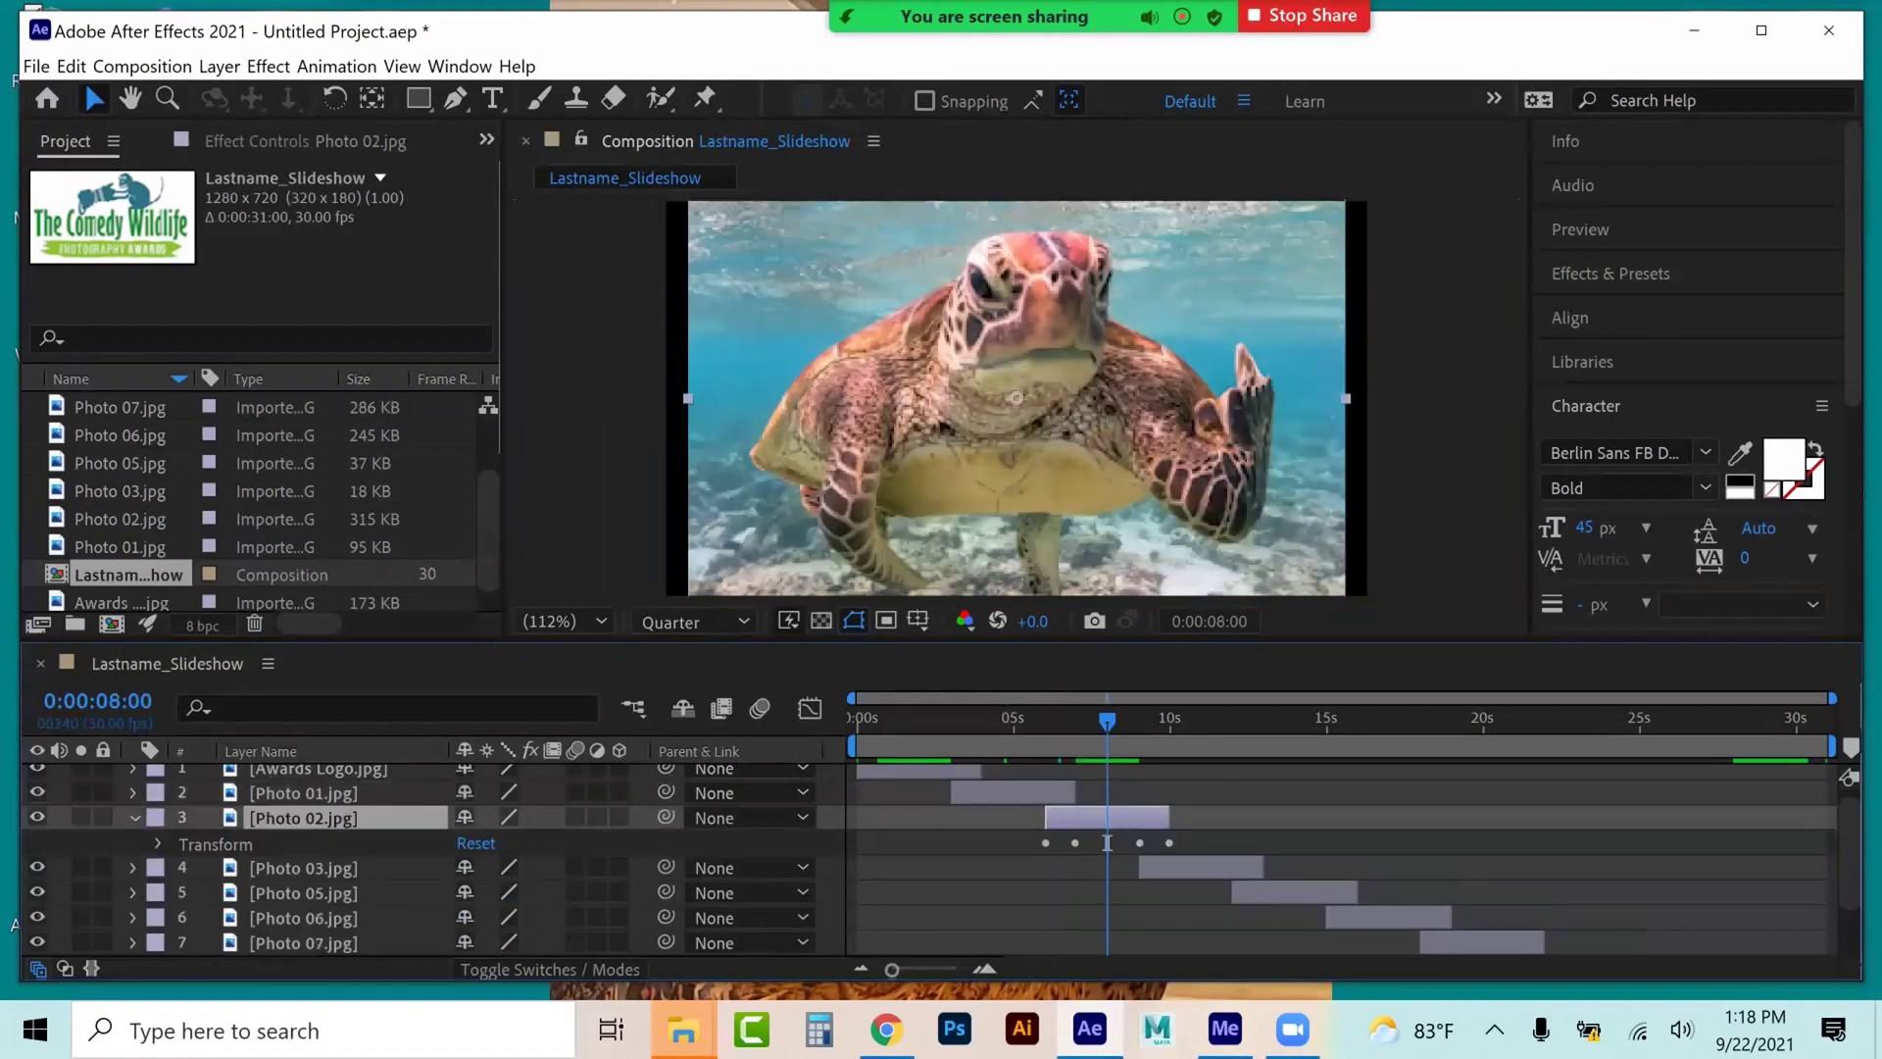
click(160, 843)
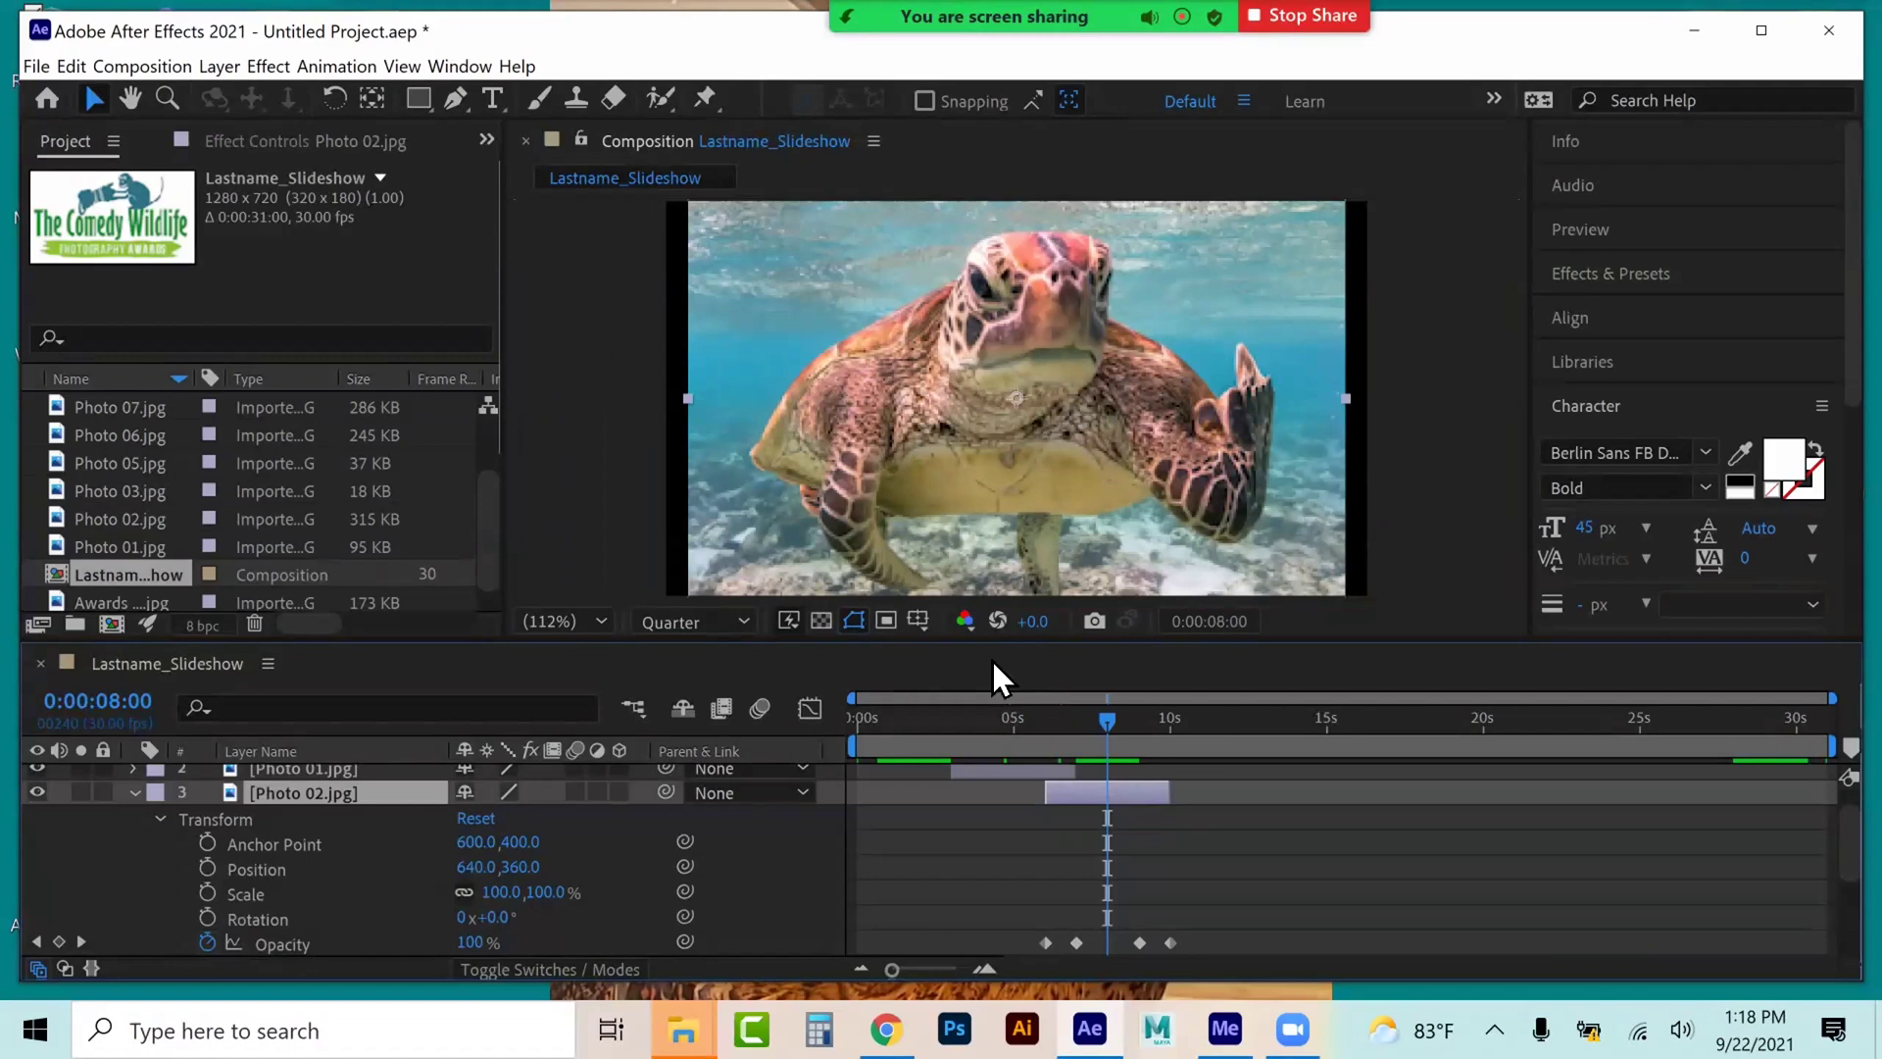
drag(501, 892, 529, 892)
scroll(816, 508, down, 1)
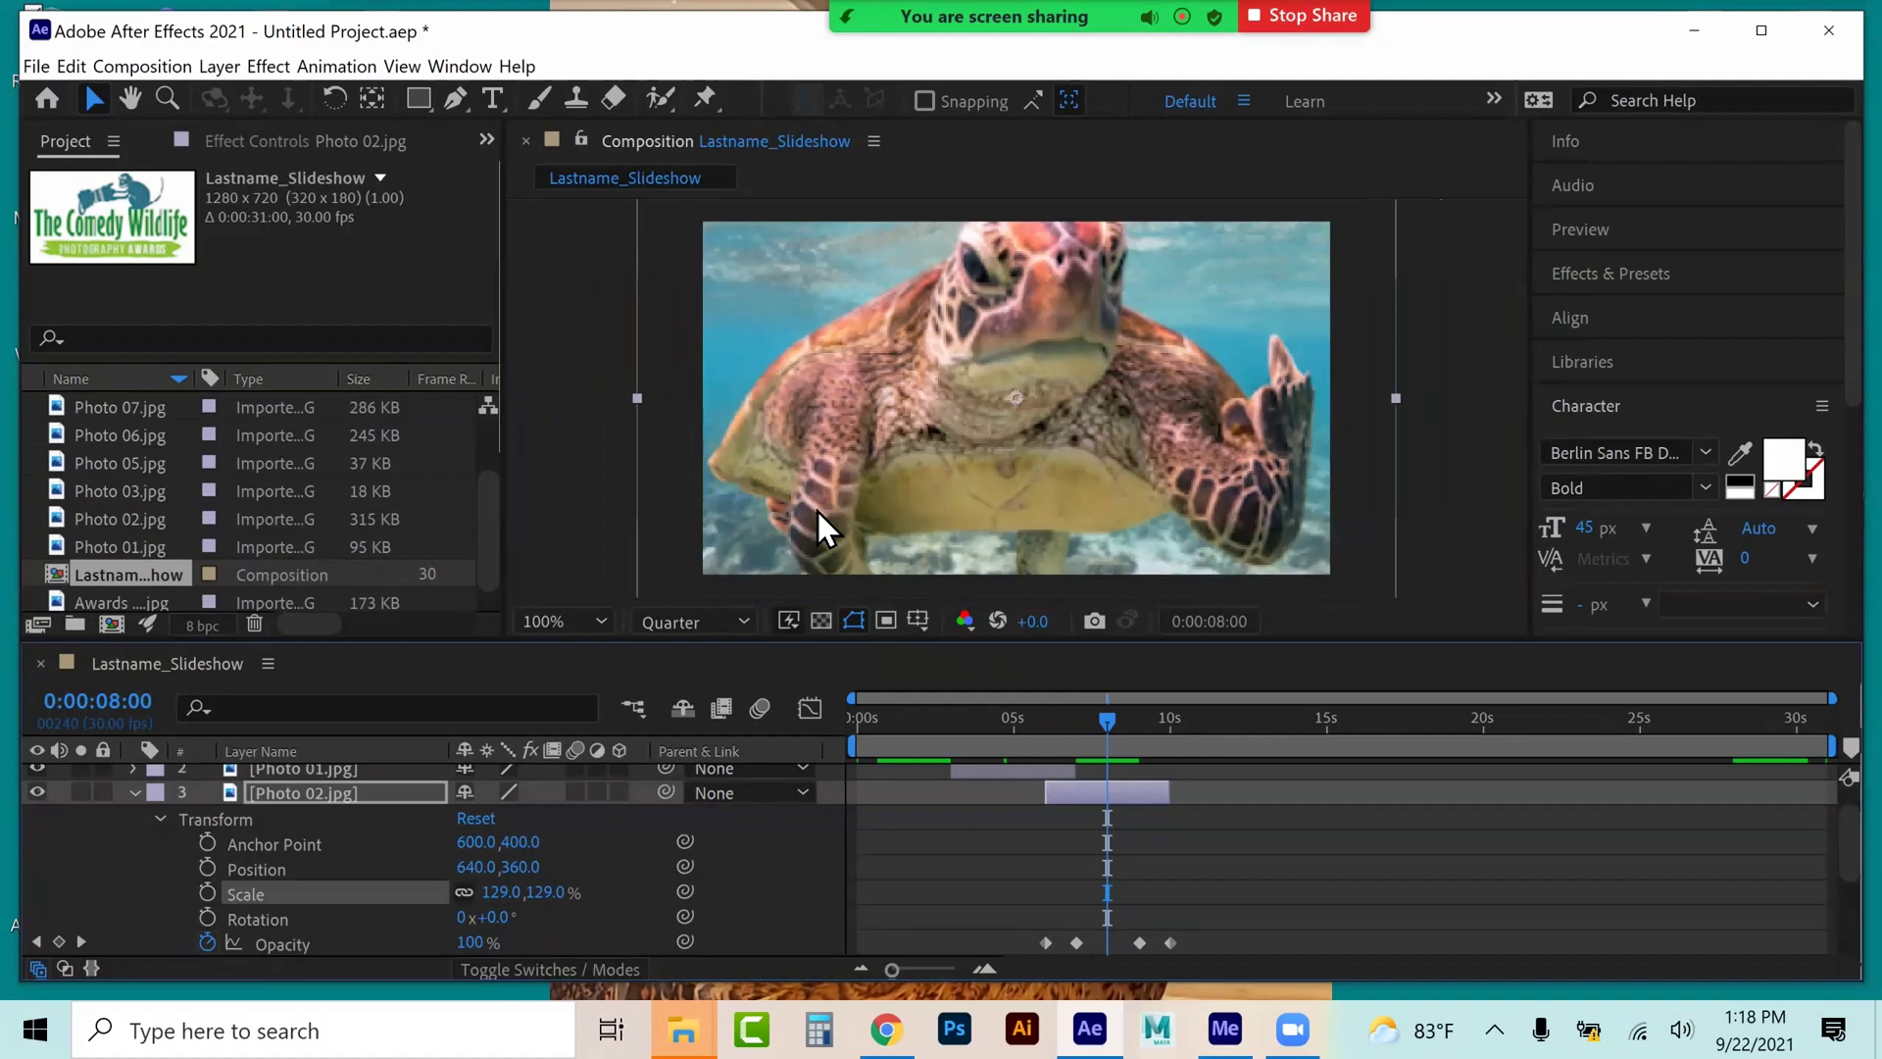
- Rotate Photo 02 to 10° and reposition it in the frame to about 666, 358
drag(931, 421, 933, 445)
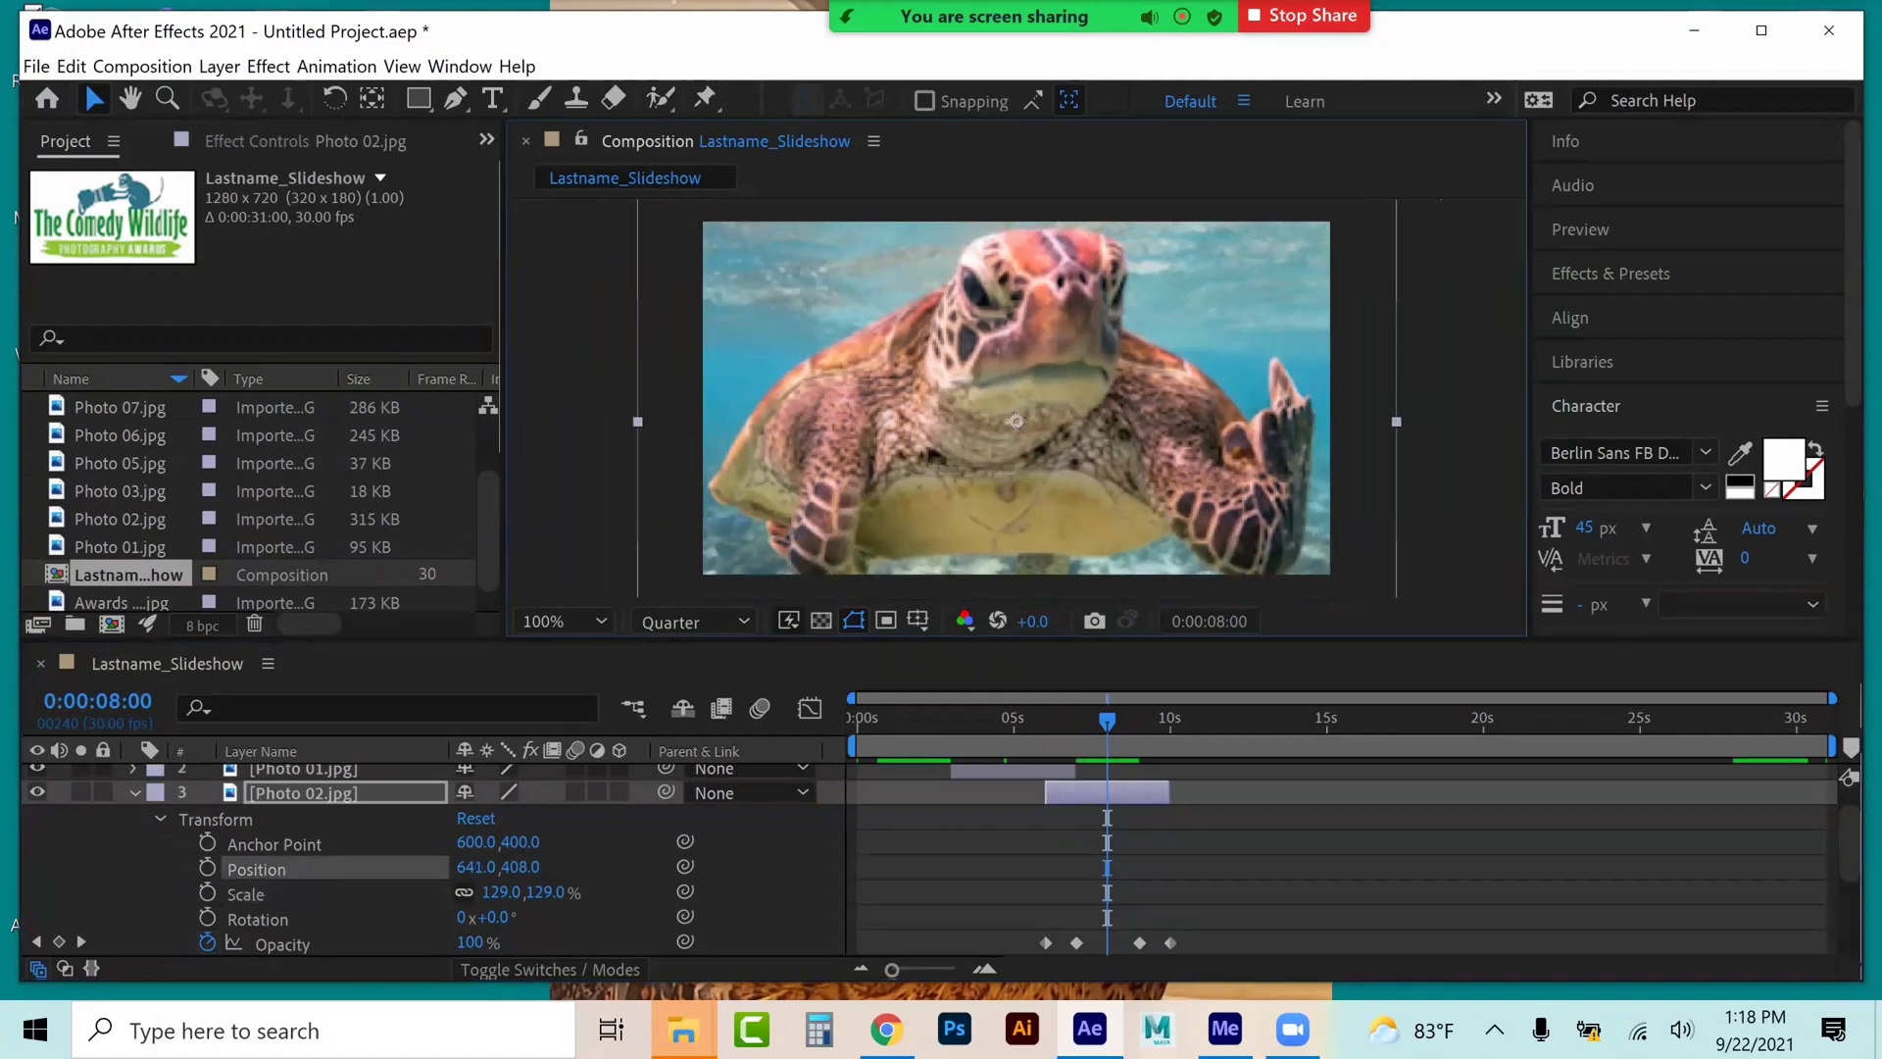
click(258, 918)
drag(499, 917, 509, 917)
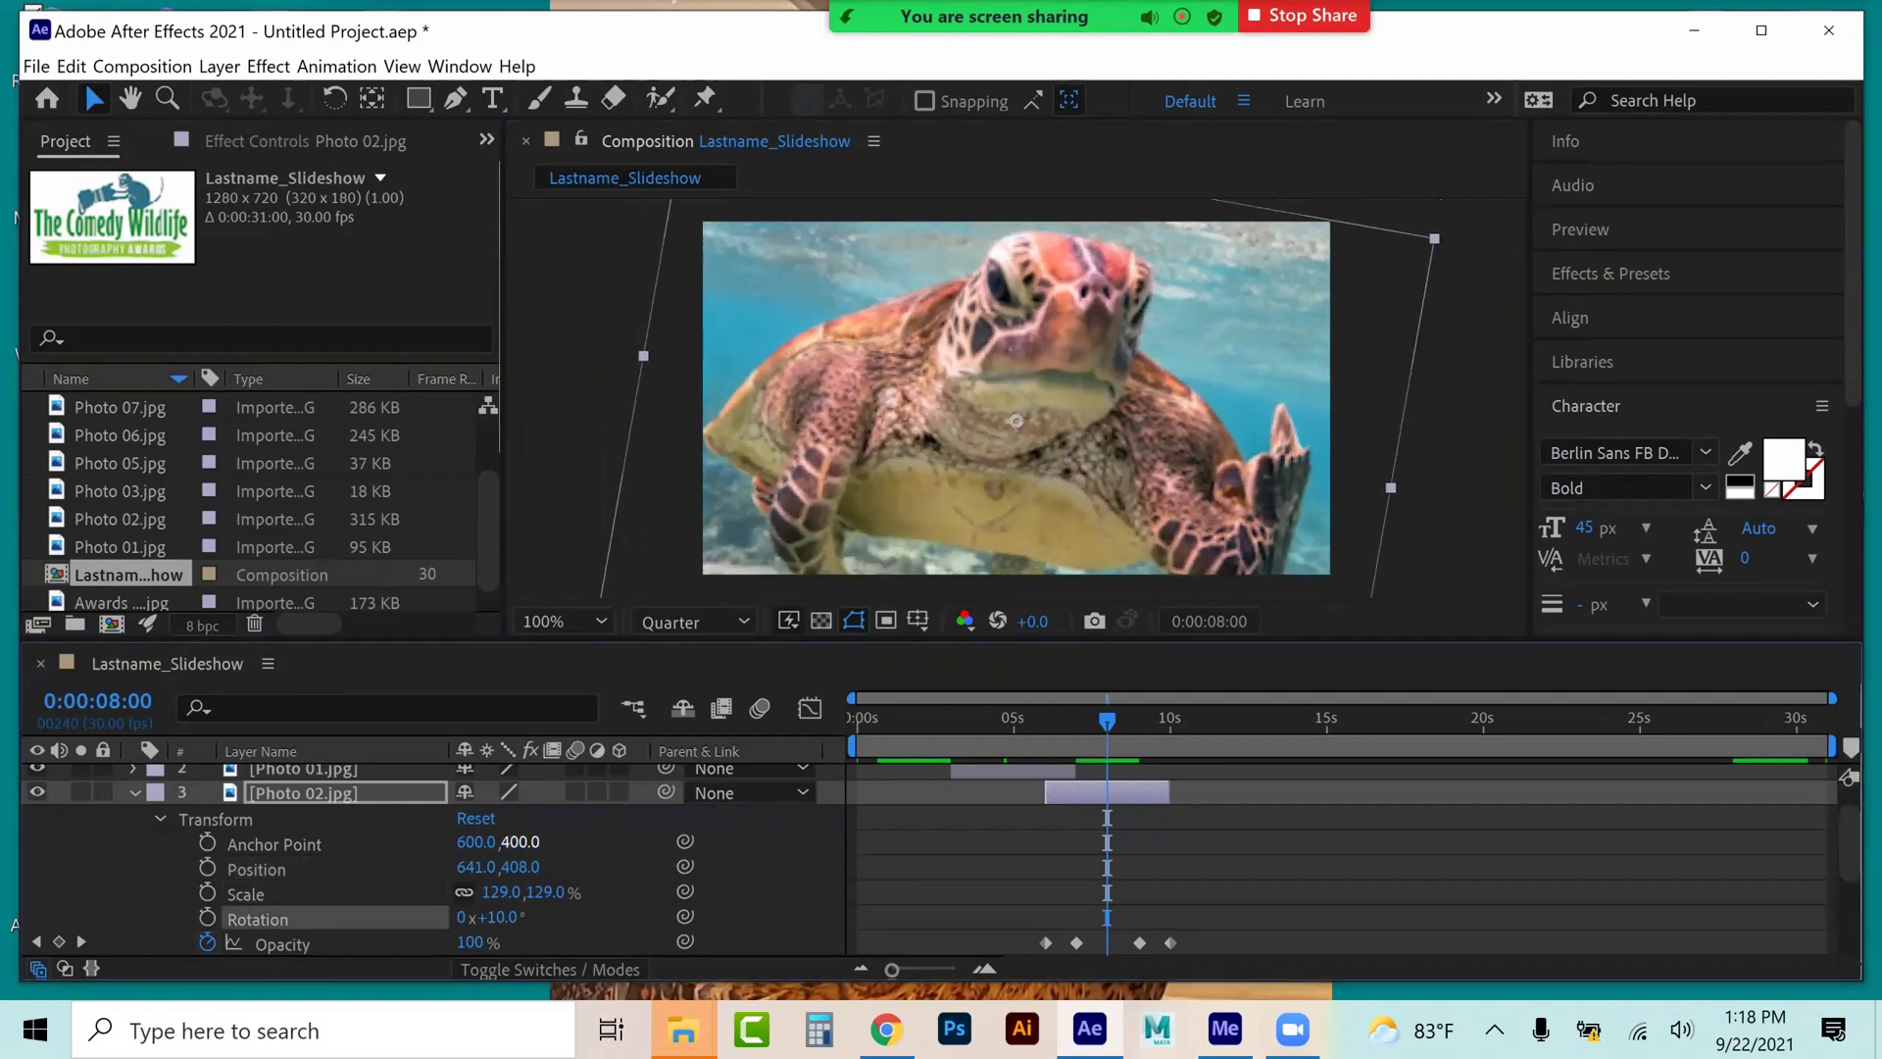
drag(745, 522, 753, 492)
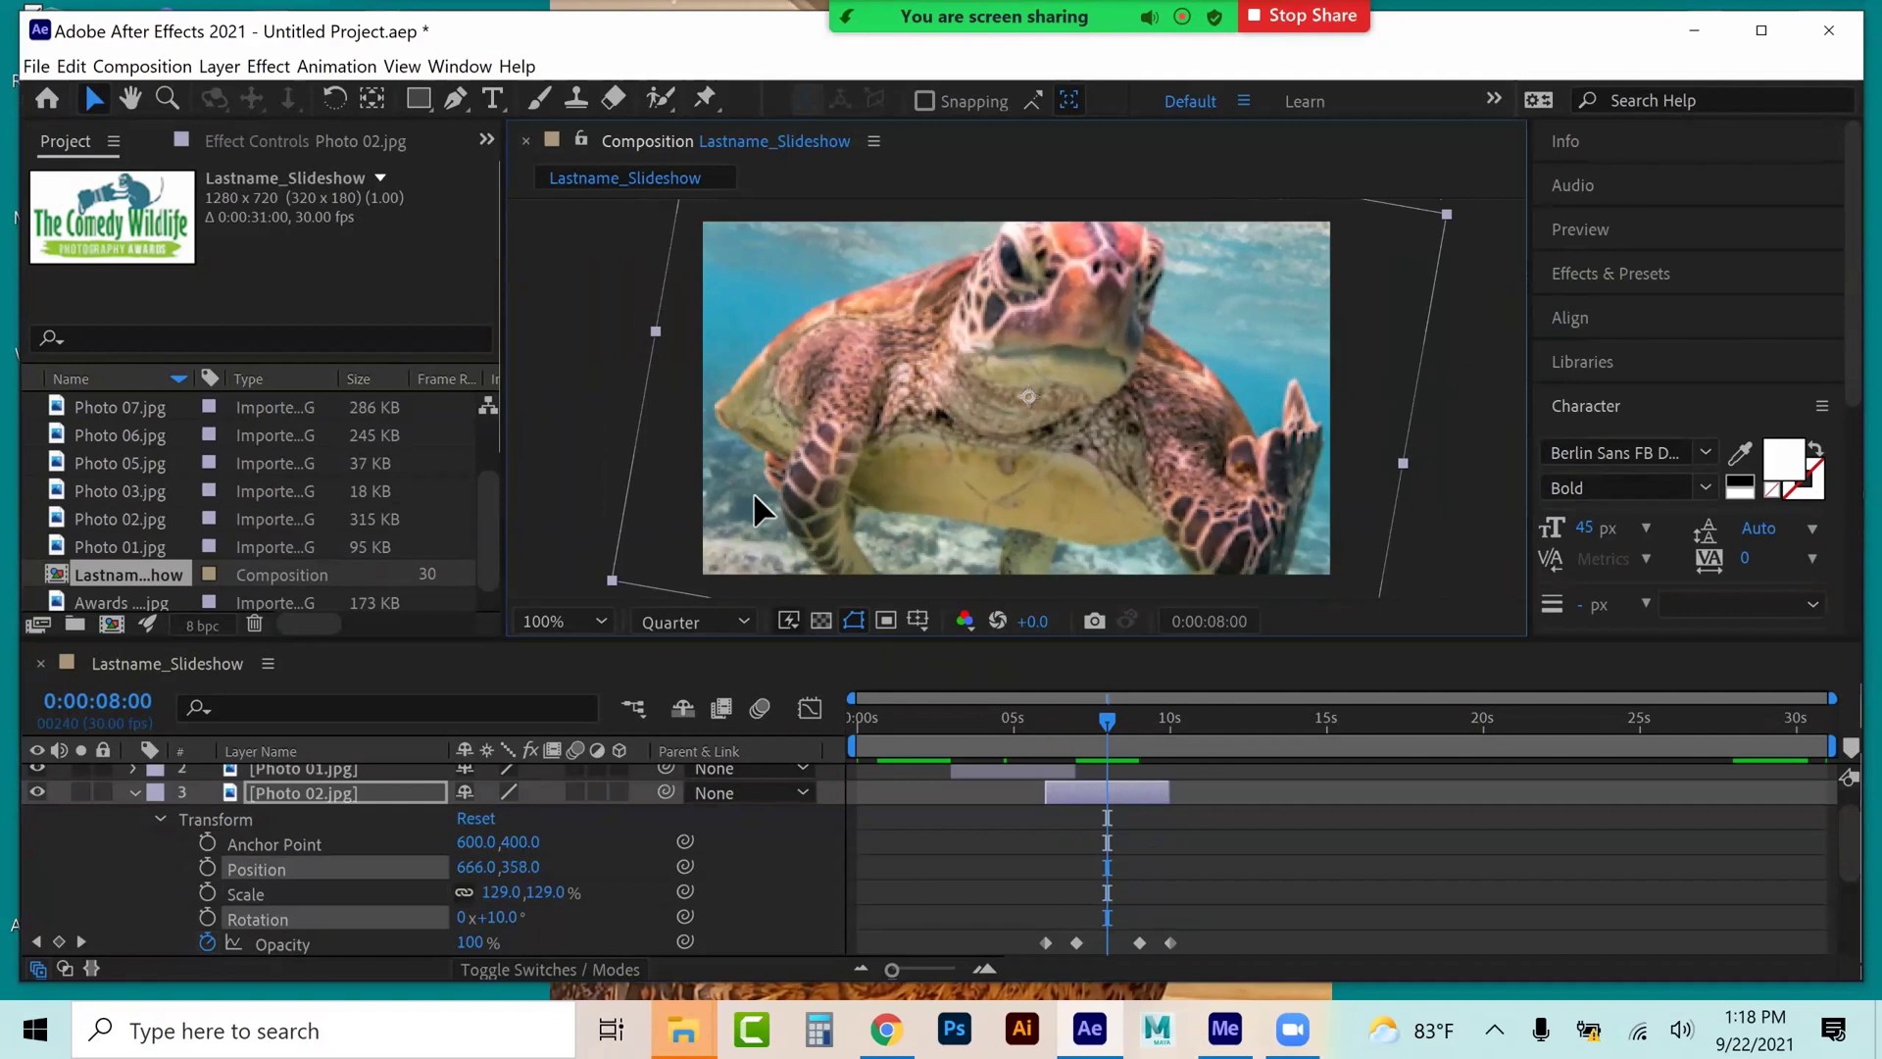
- Add position and rotation keyframes to Photo 02 and move both to the layer's start
click(207, 868)
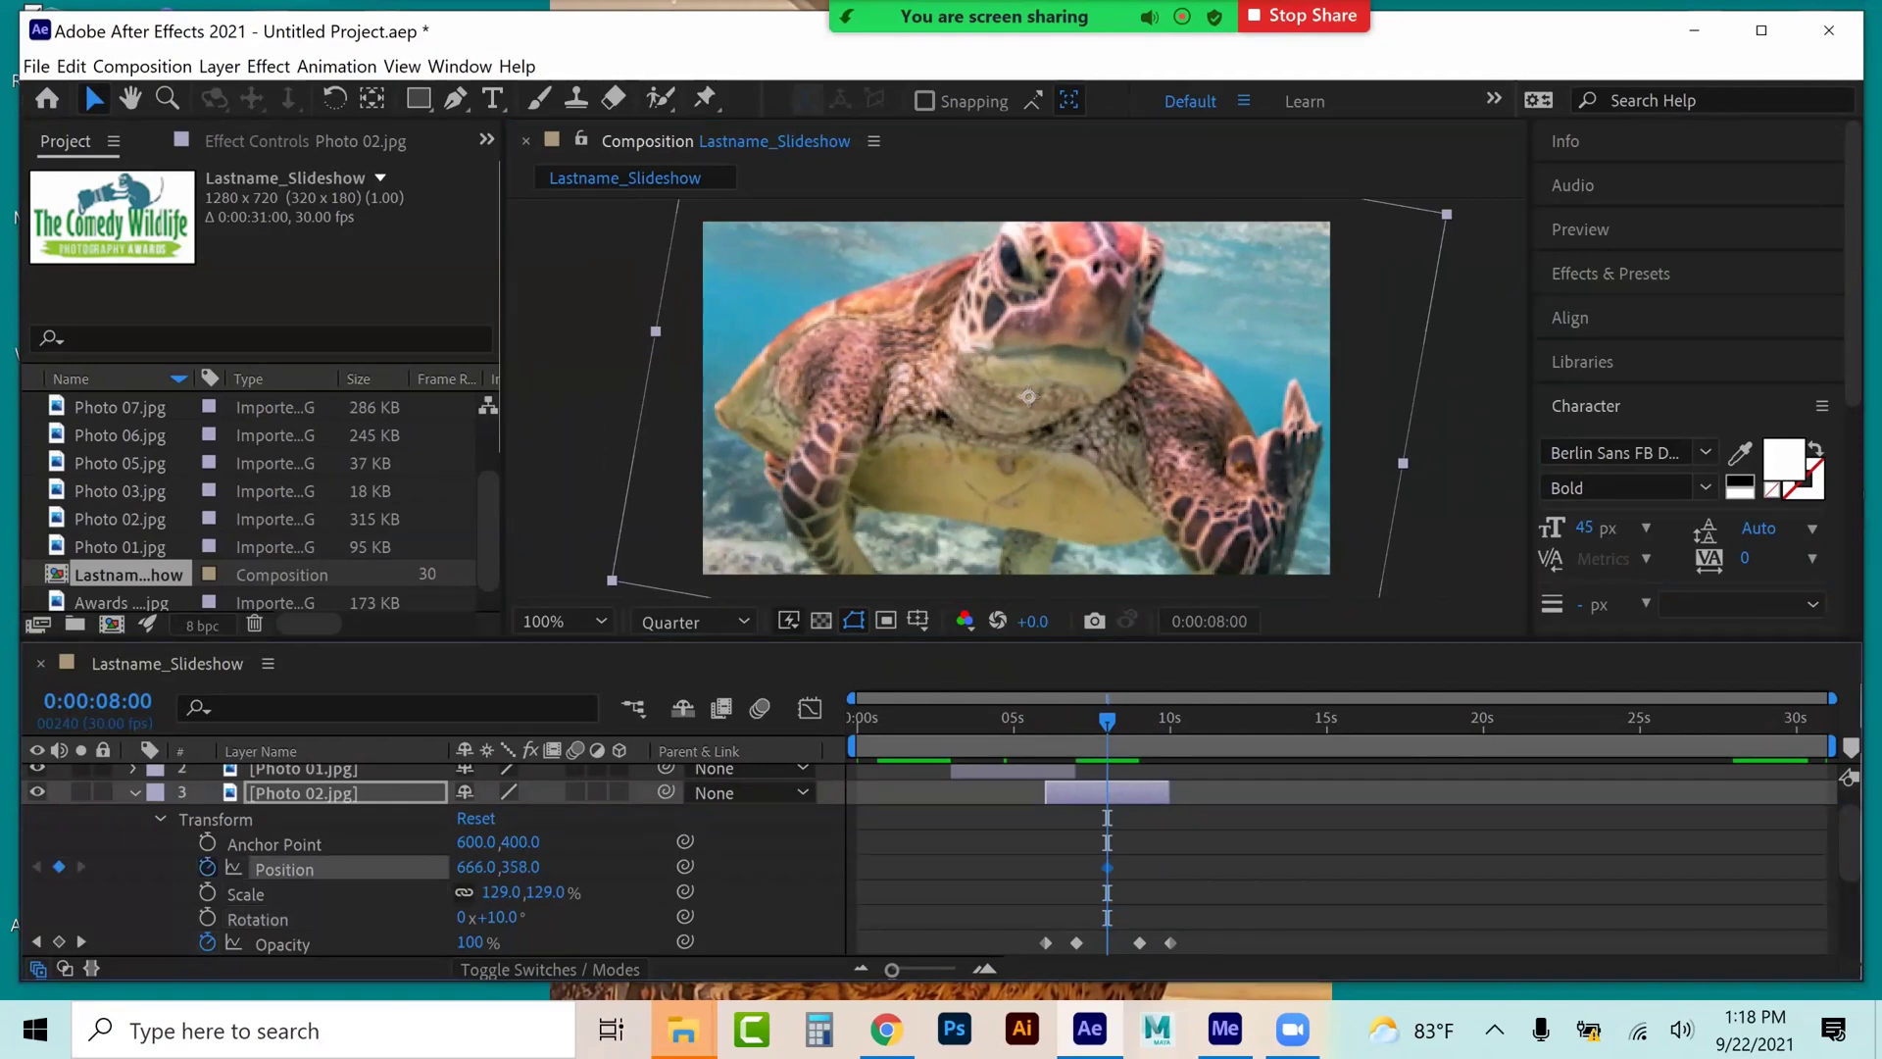
click(207, 919)
click(1084, 866)
drag(1084, 865, 1043, 917)
- Keyframe Photo 02 at -10° rotation and position about 613, 405 at the layer's end, then collapse the layer
drag(500, 916, 480, 917)
drag(901, 433, 868, 451)
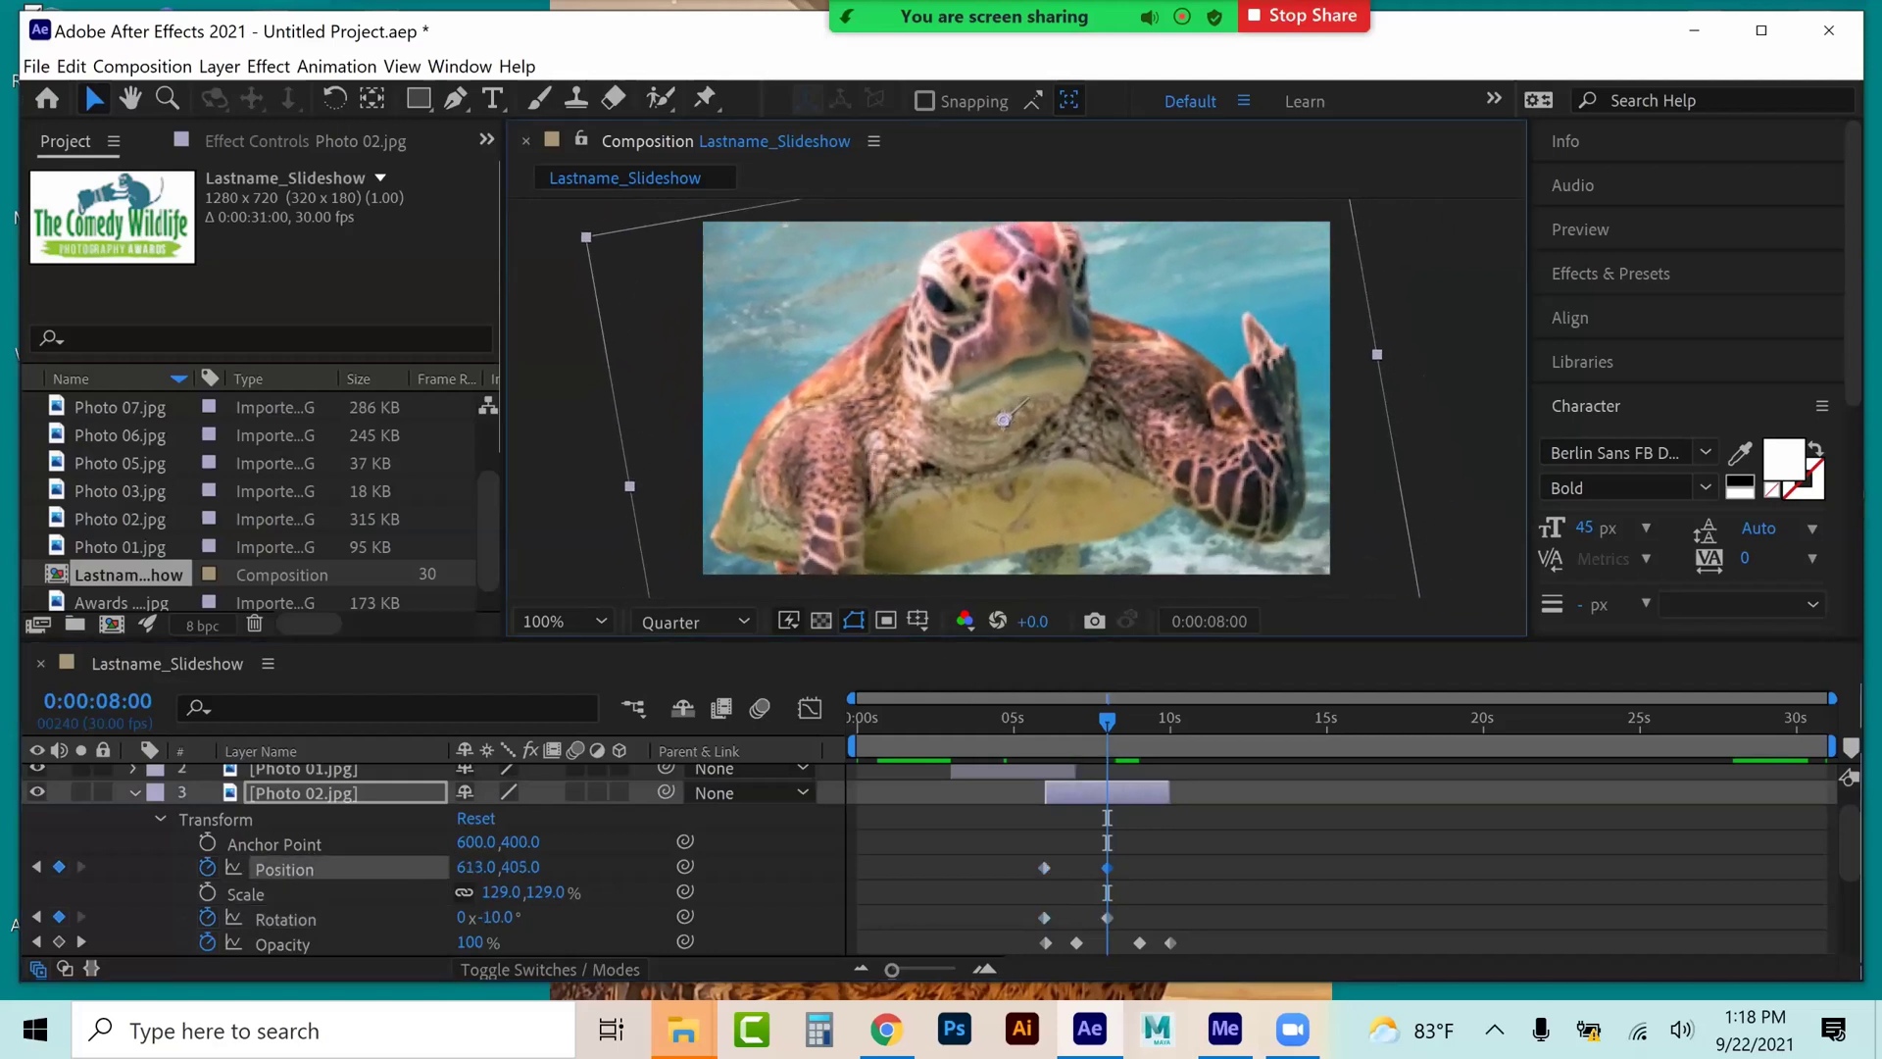
drag(1083, 839, 1164, 918)
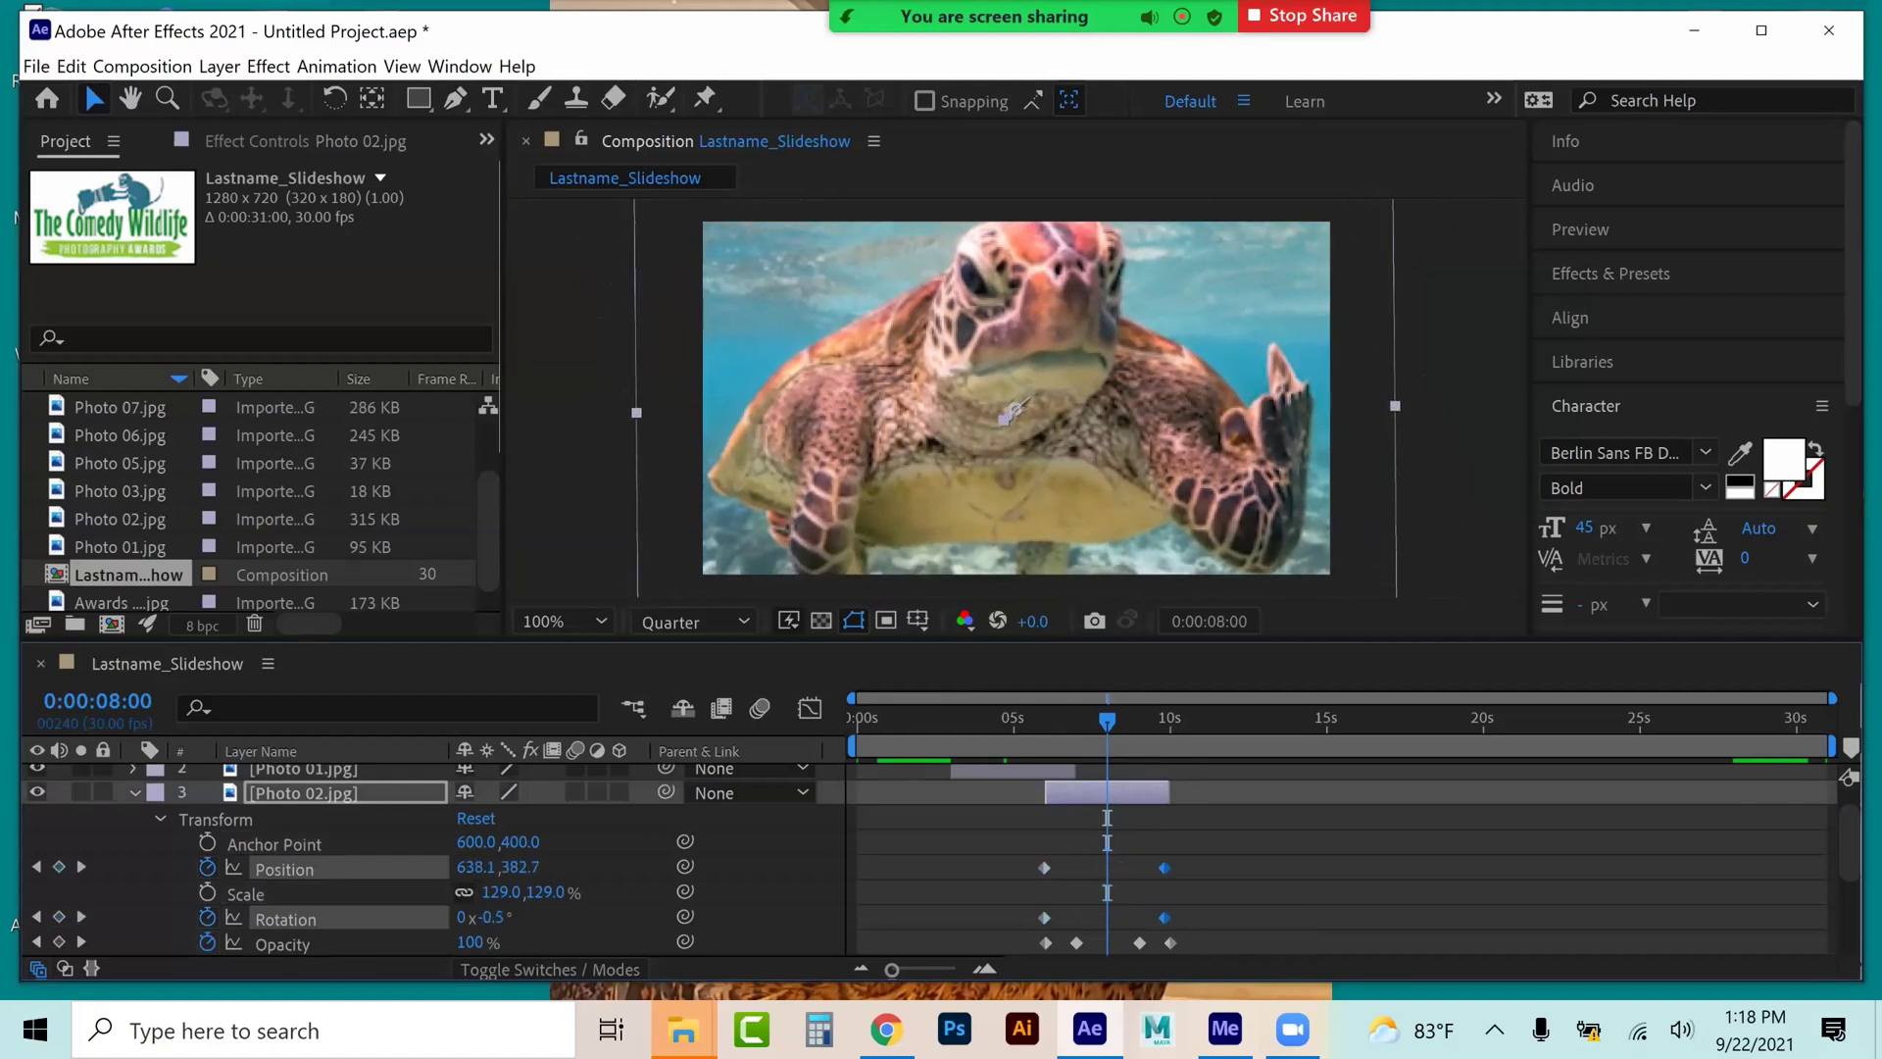
key(u)
- Scale Photo 03 to 245% at 0:00:11:01 and move it up in the frame to about 641, 27
click(1203, 718)
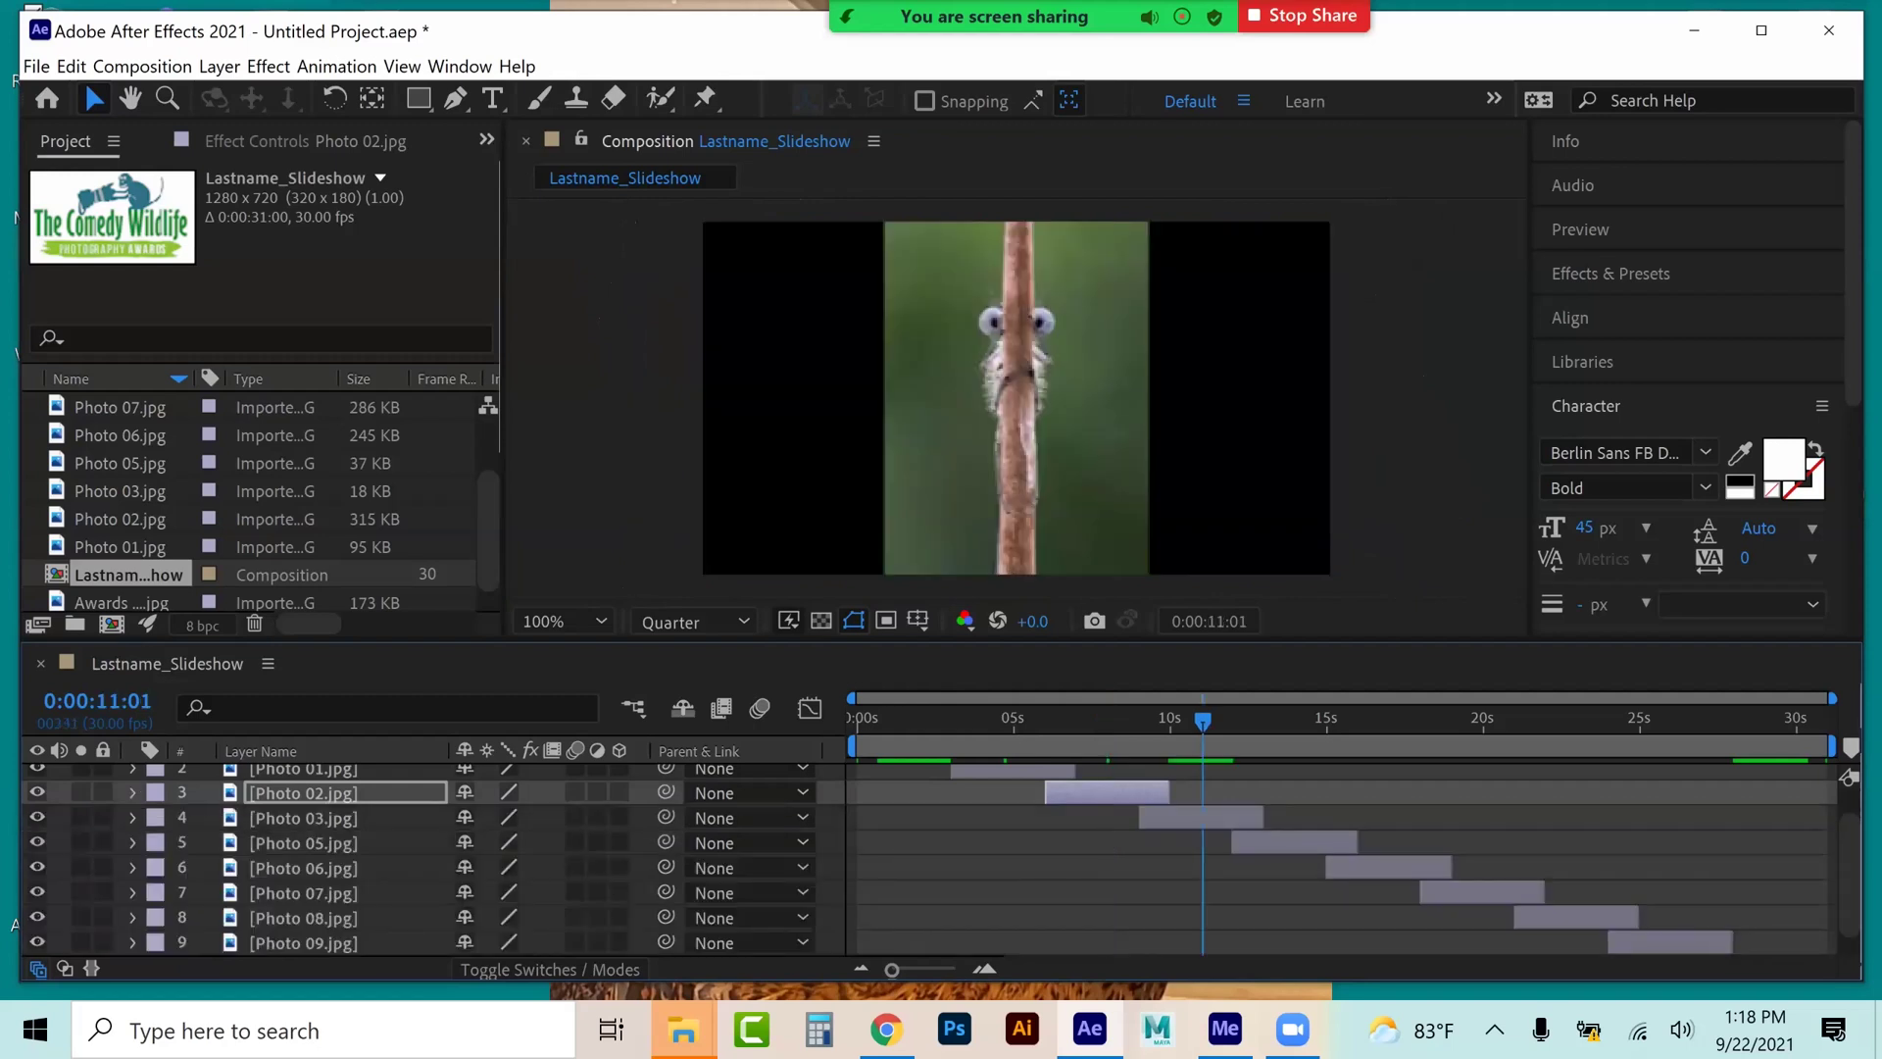
click(1128, 364)
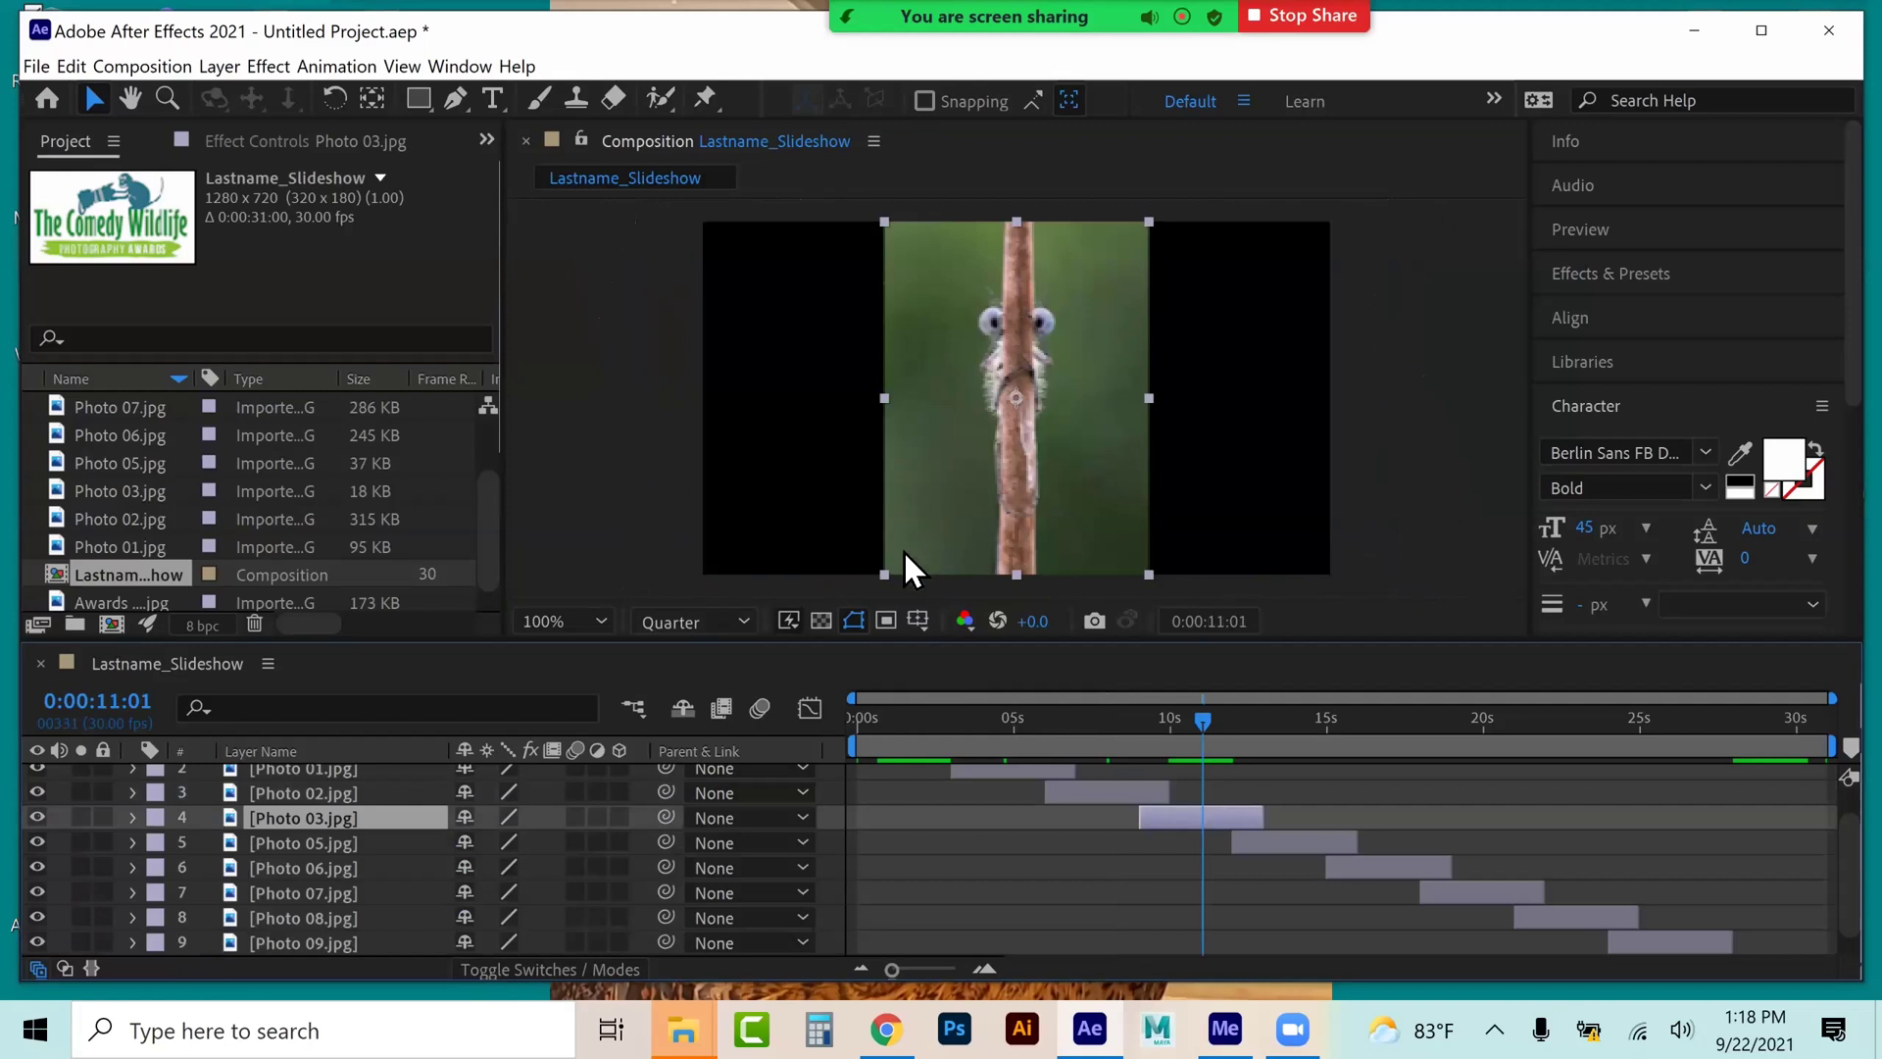
drag(886, 572, 931, 604)
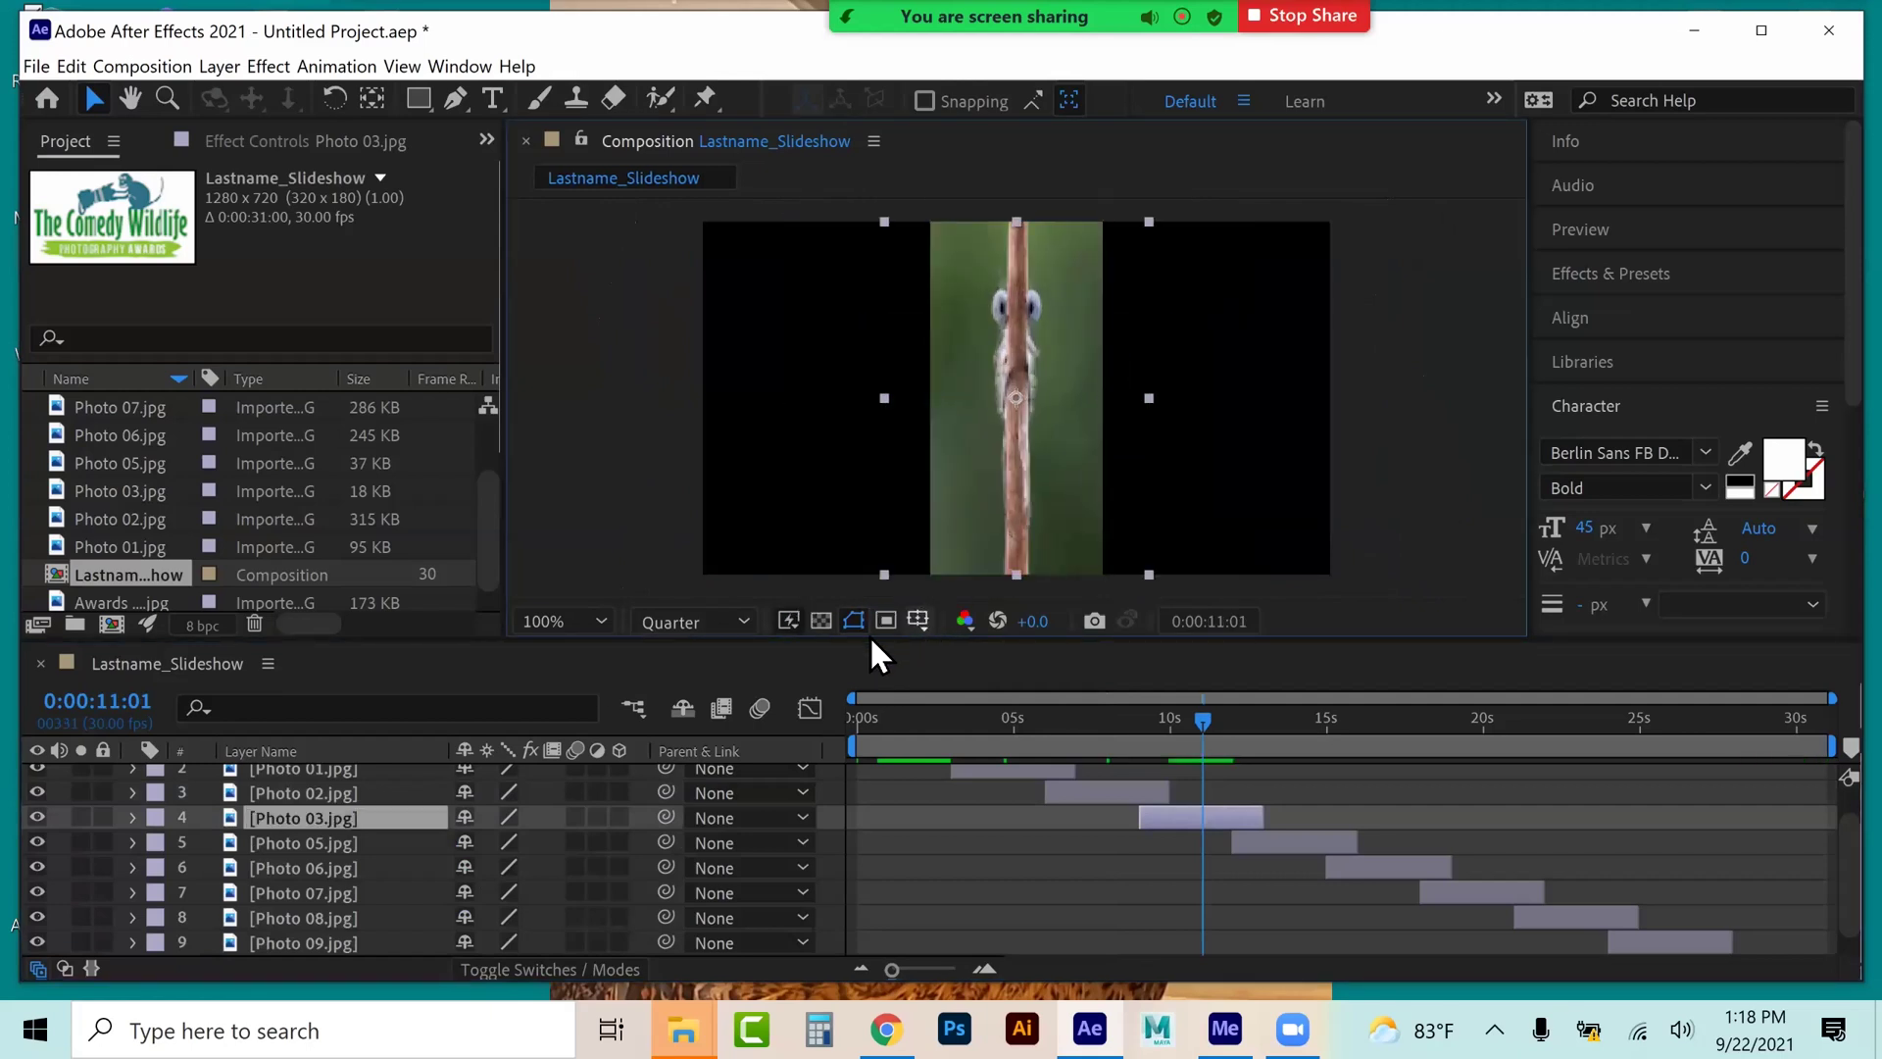
click(133, 816)
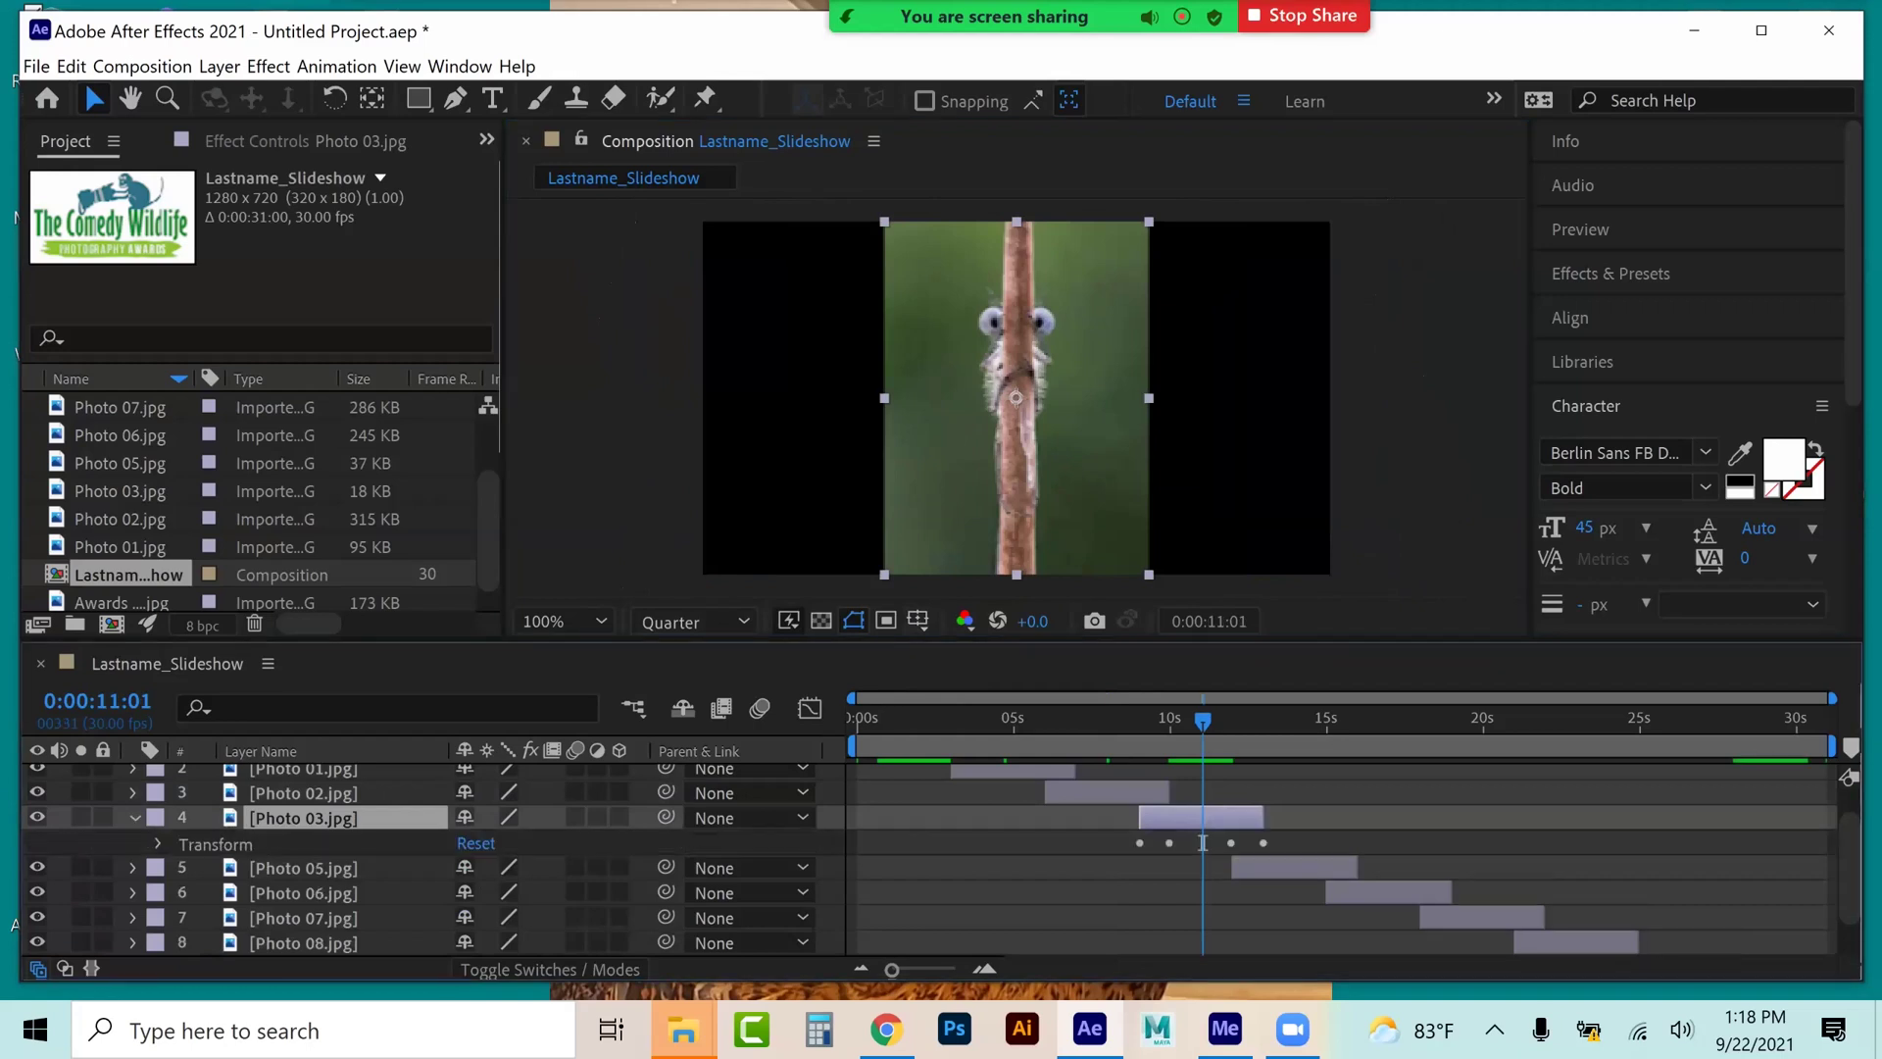
click(161, 844)
drag(501, 891, 636, 892)
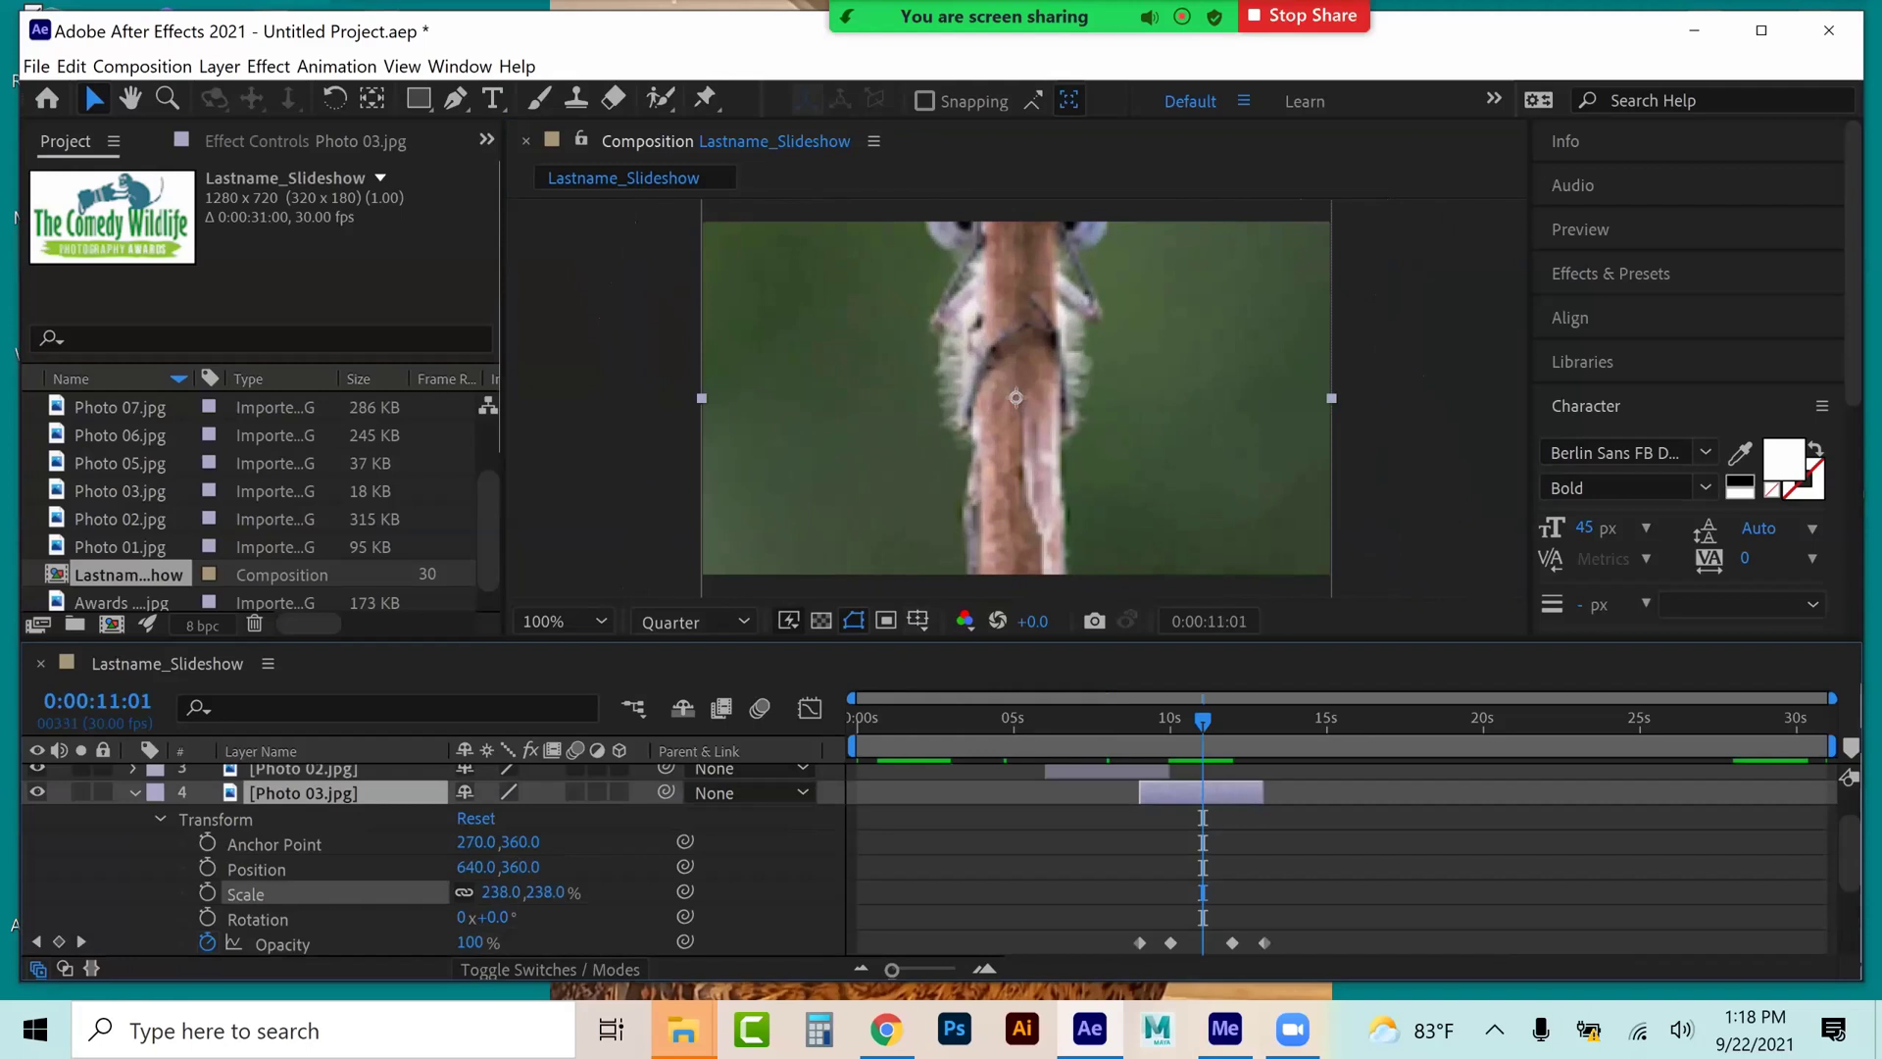
drag(1115, 450, 1114, 286)
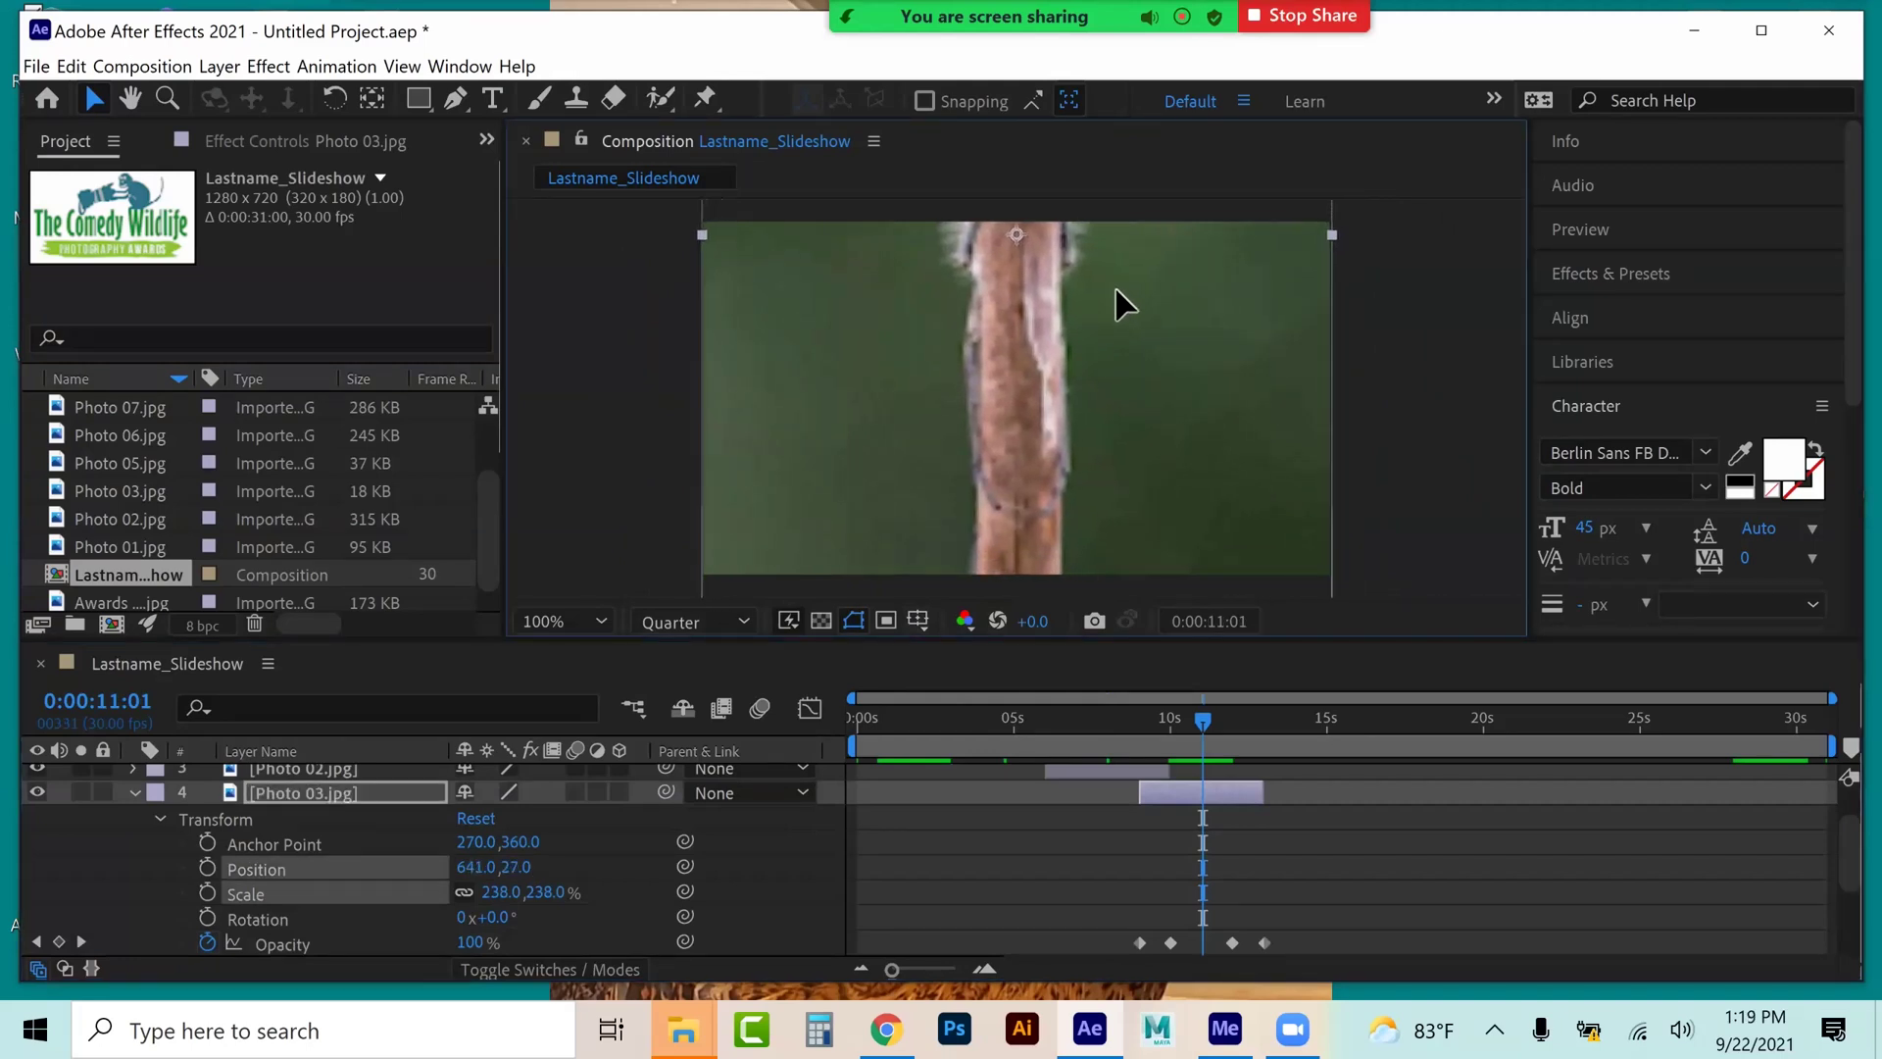
drag(501, 891, 501, 892)
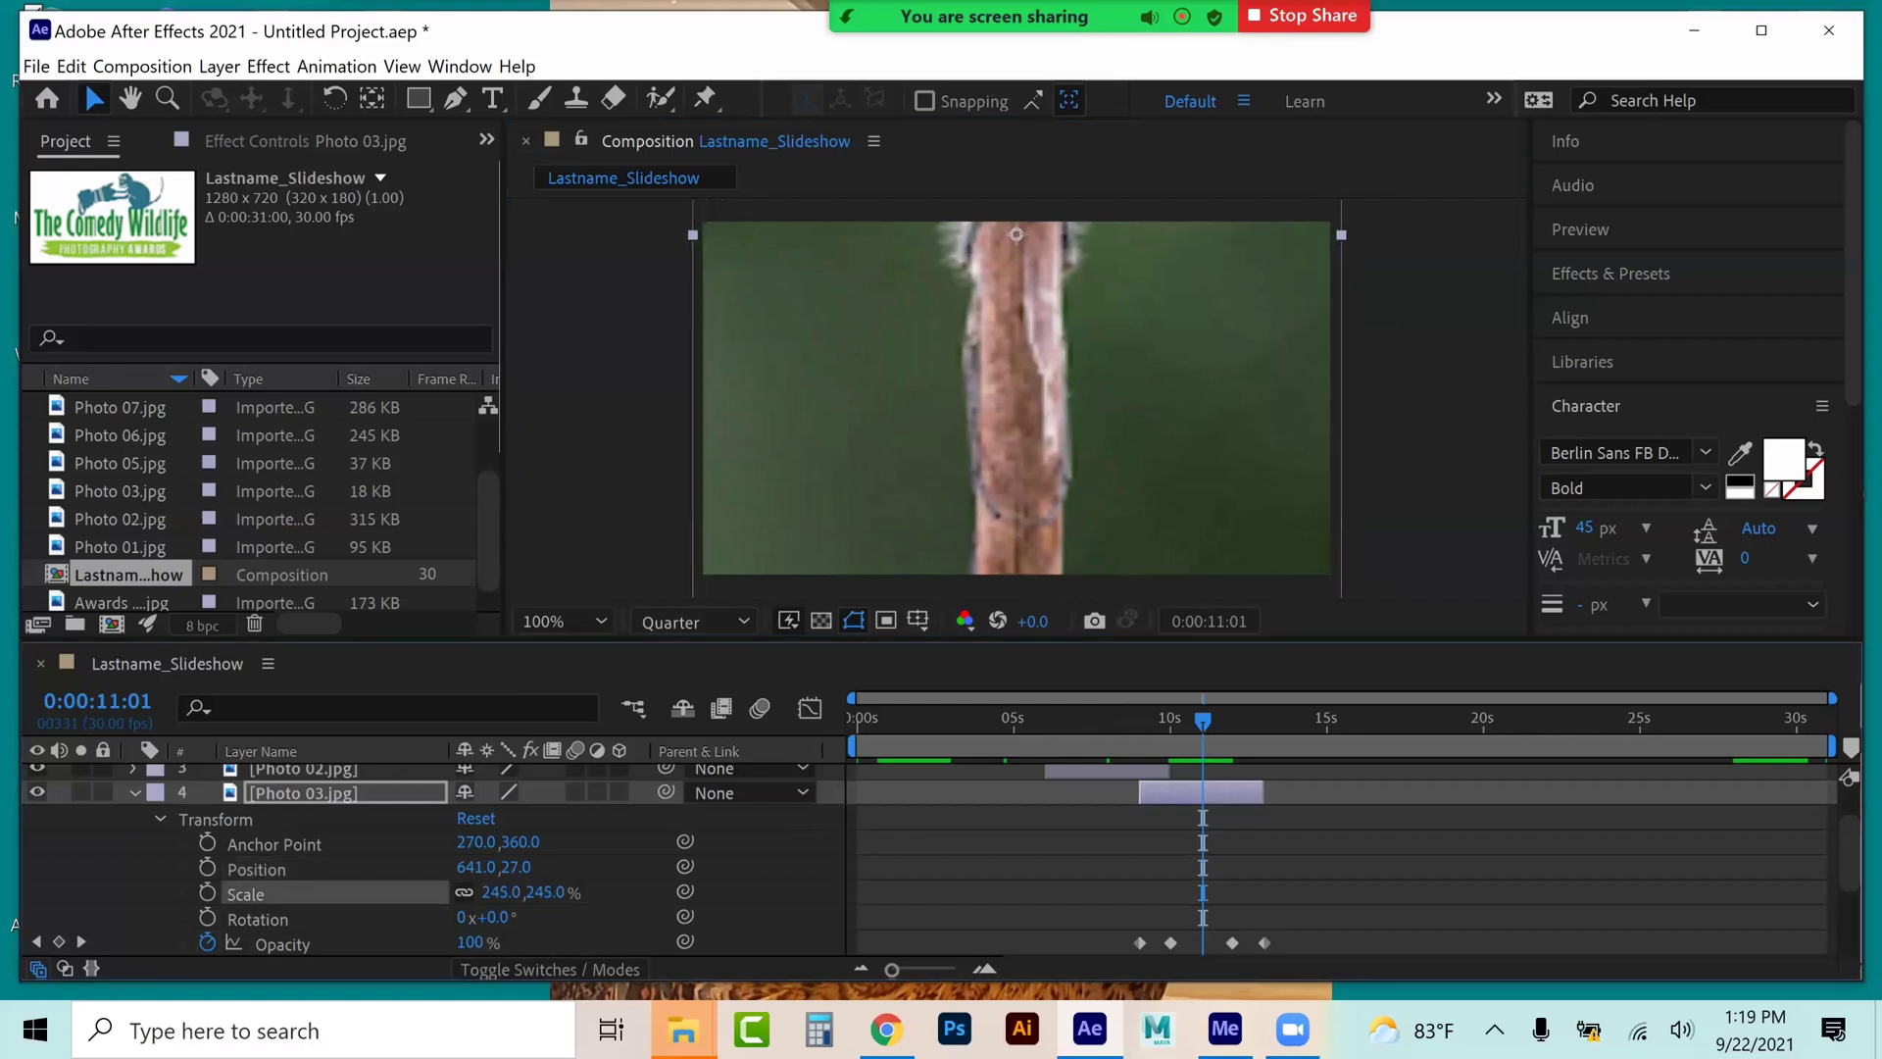
- Animate Photo 03 moving downward with position keyframes at the layer's start and end, then collapse the layer
click(206, 868)
drag(1155, 867, 1134, 868)
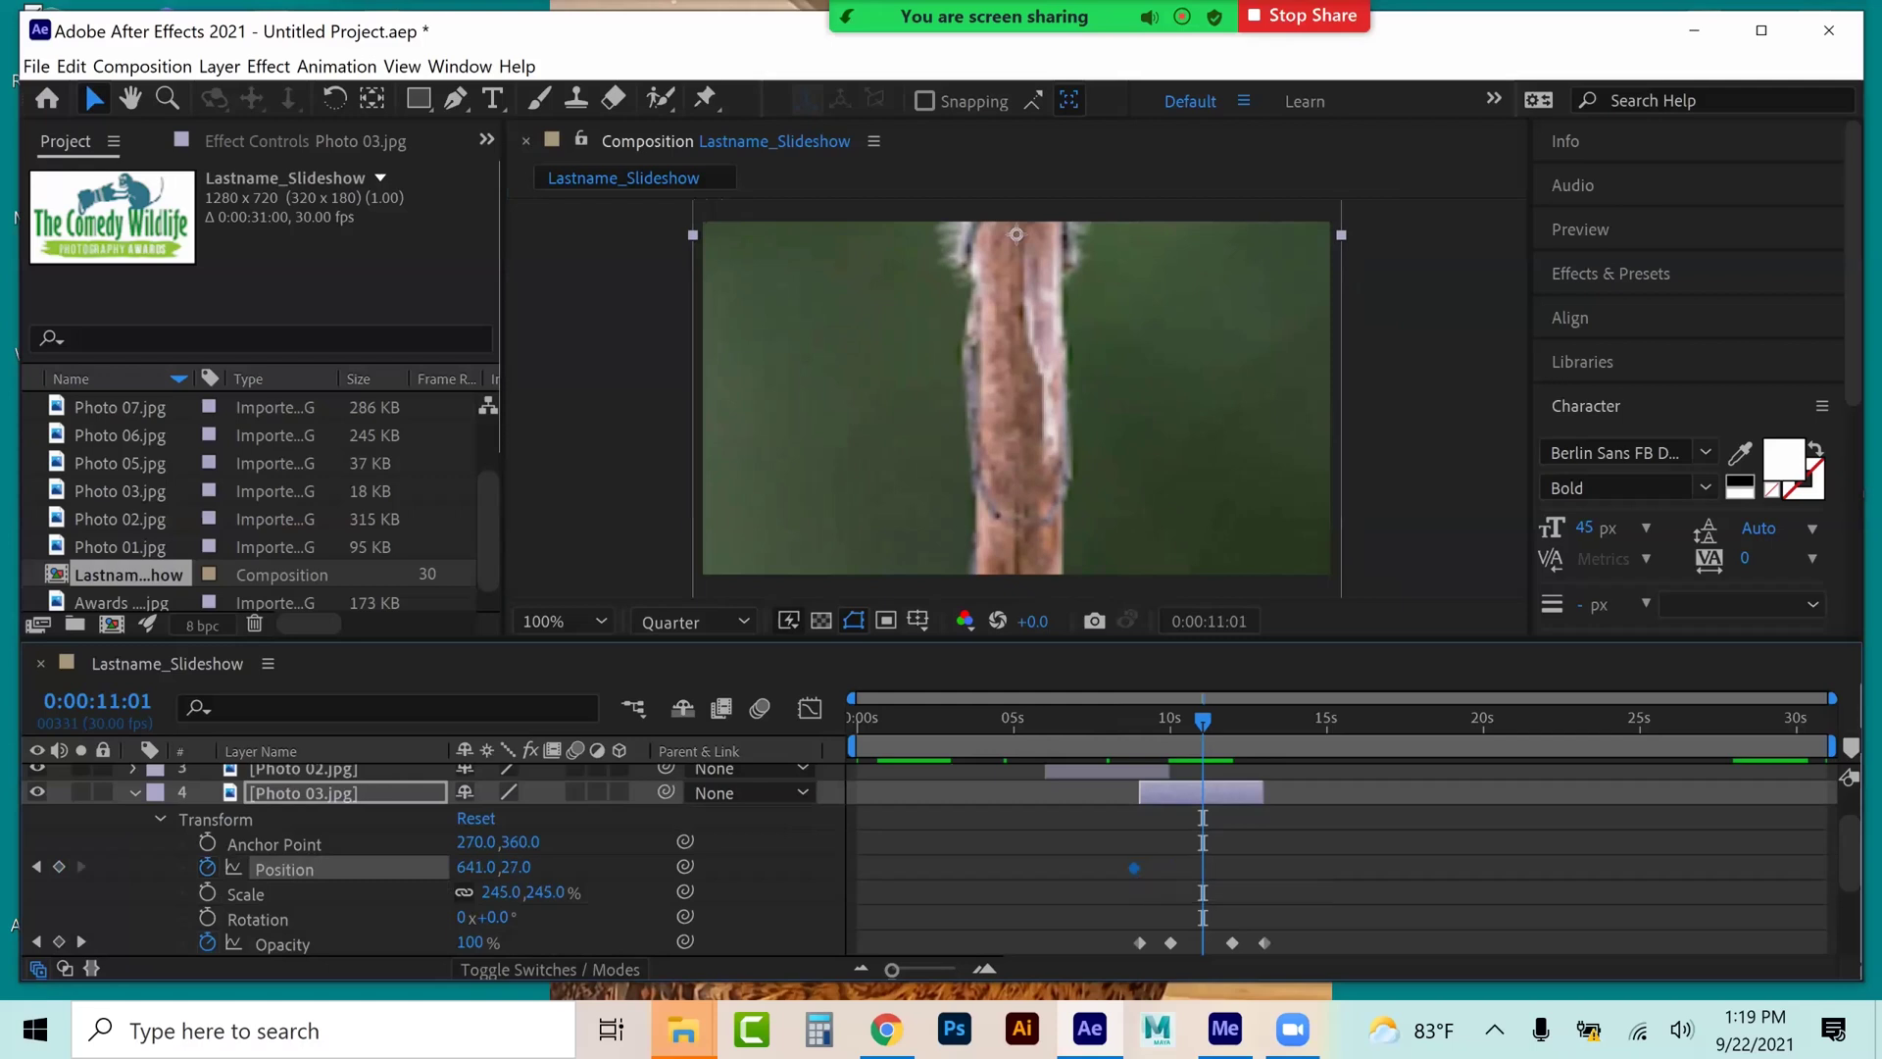
drag(1110, 300, 1119, 670)
drag(1202, 867, 1263, 867)
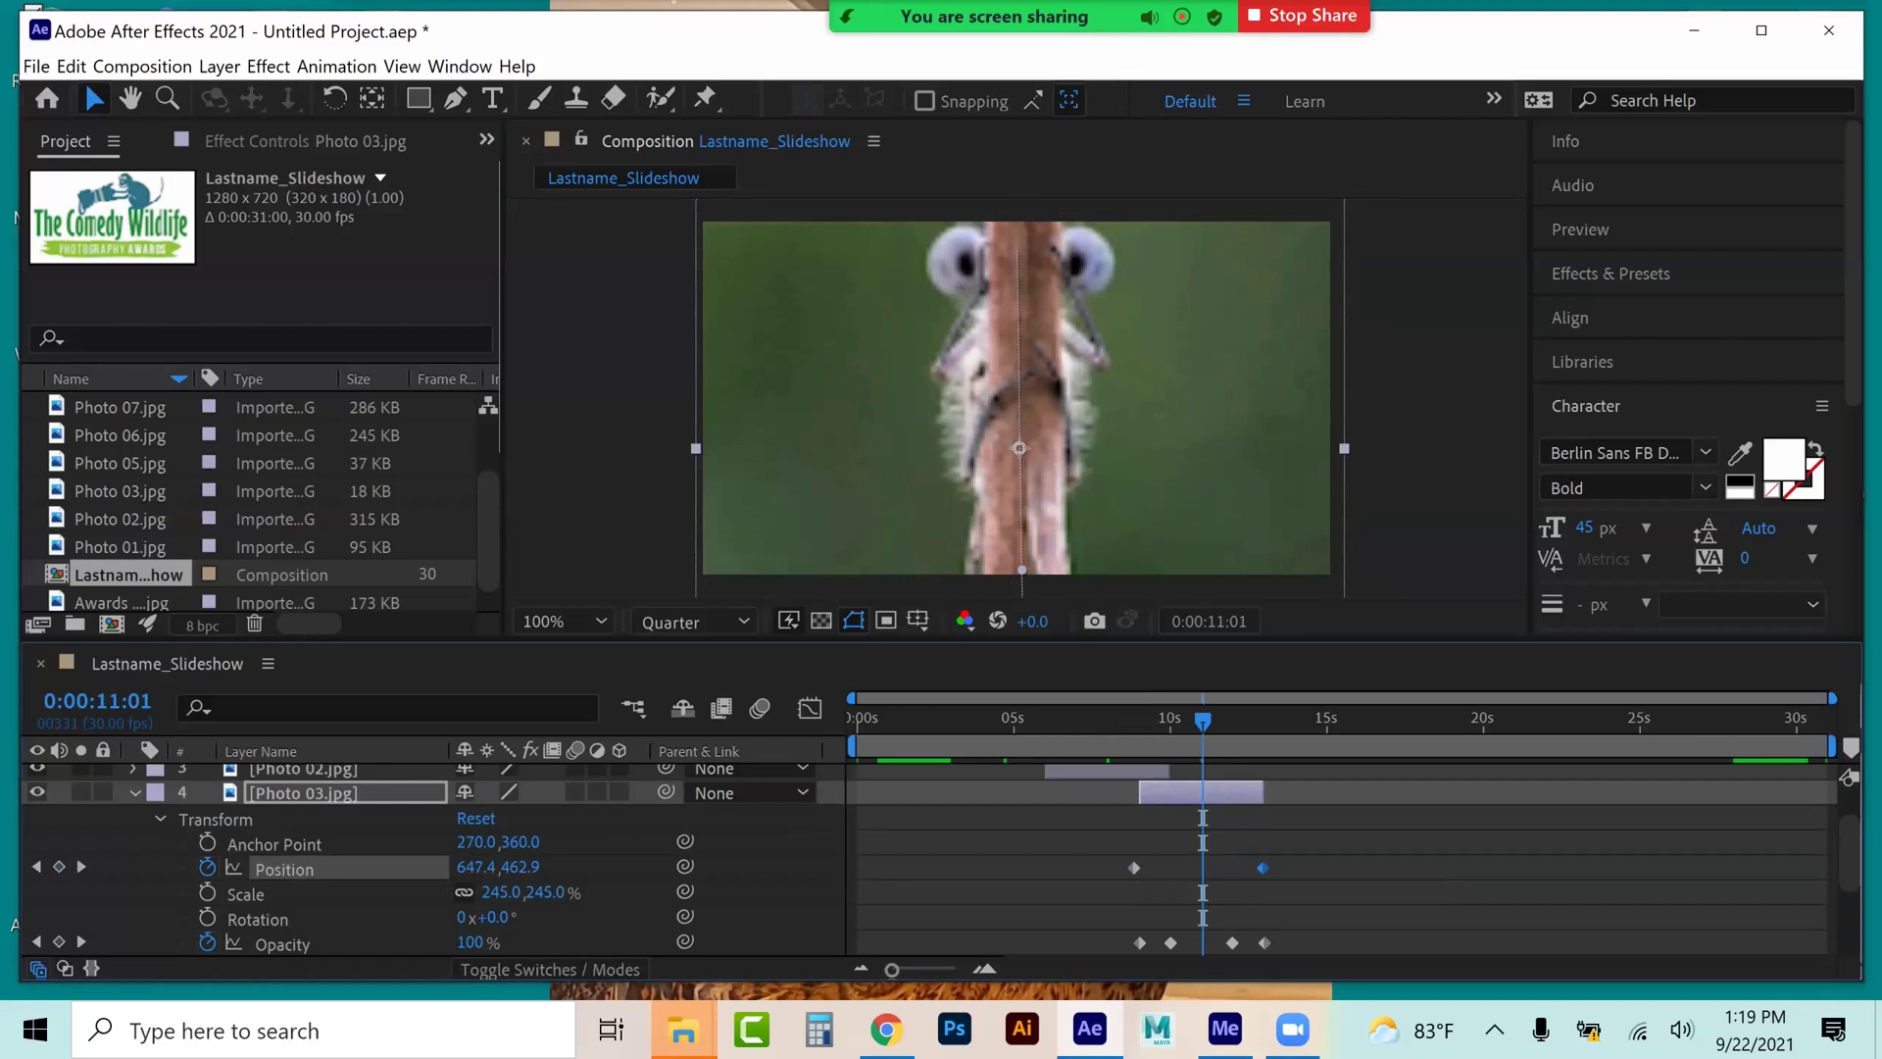
key(u)
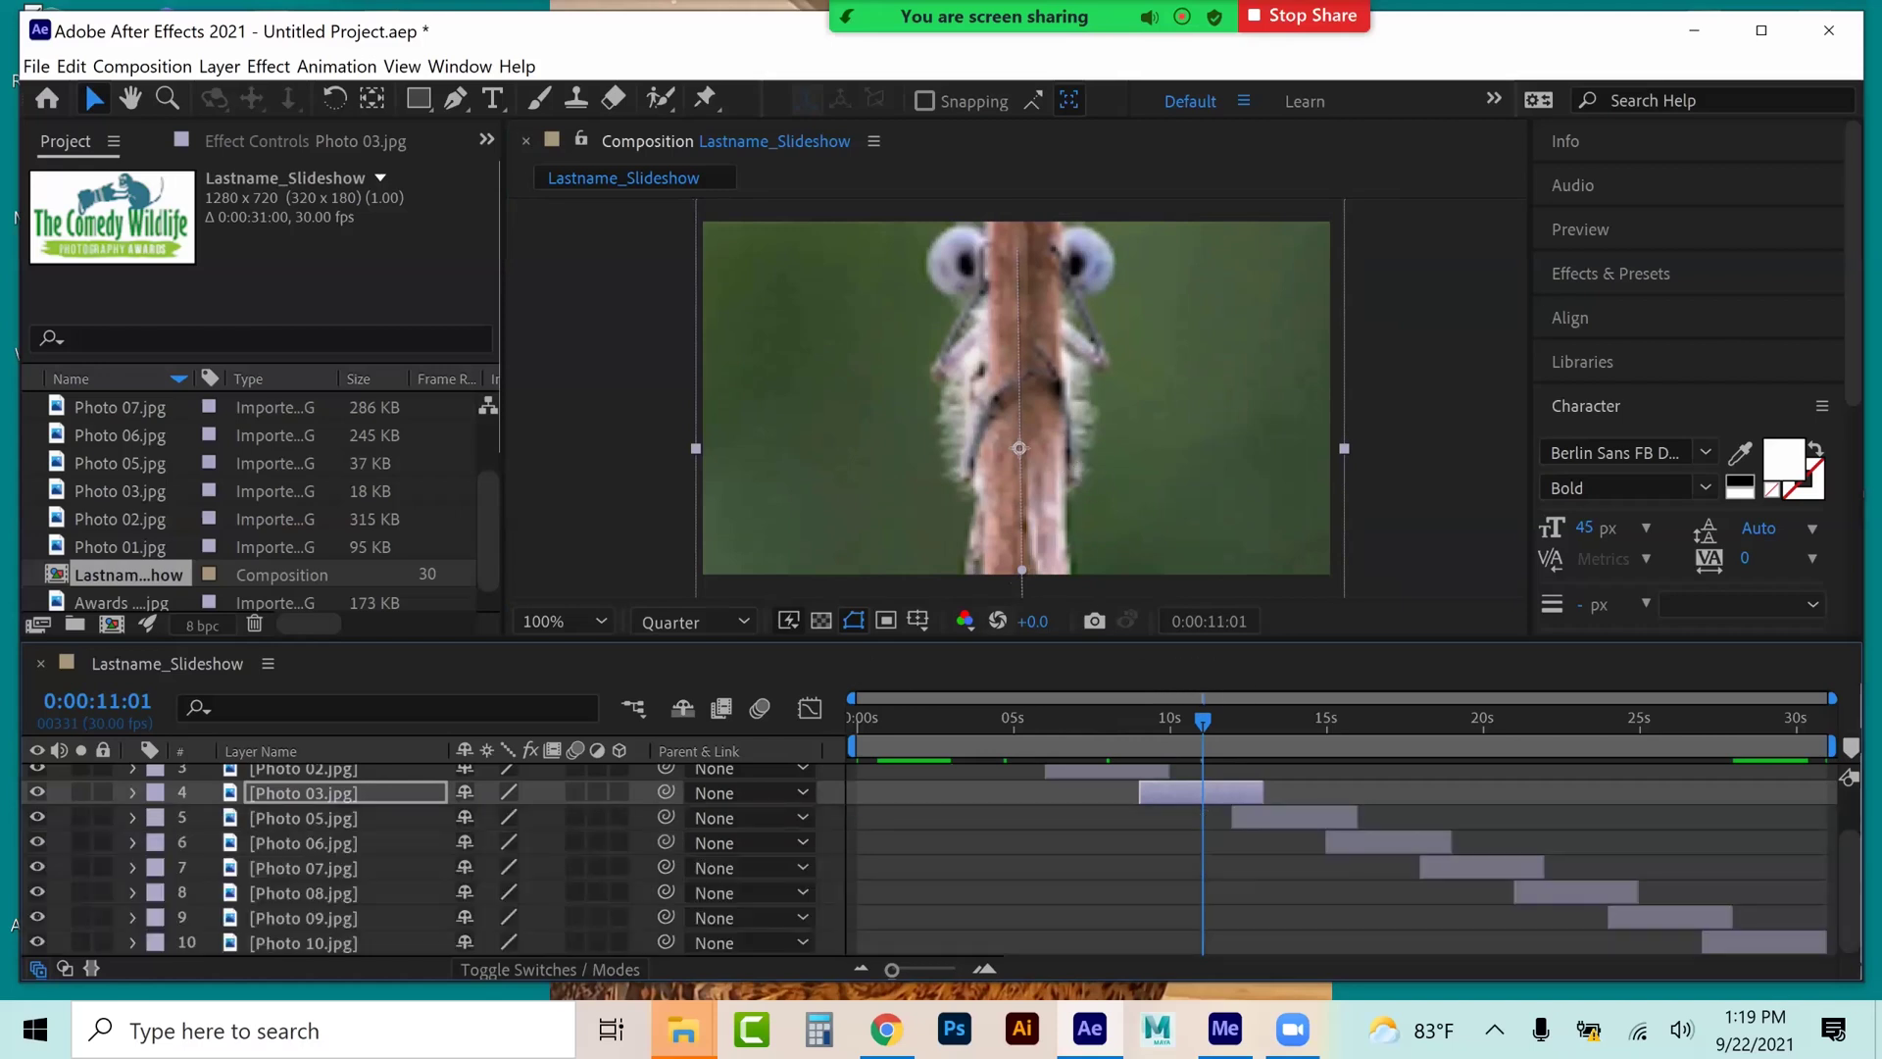
- Scale Photo 05 to 158% at 0:00:13:27 and shift it in the frame to about 498, 365
click(1291, 721)
click(1102, 529)
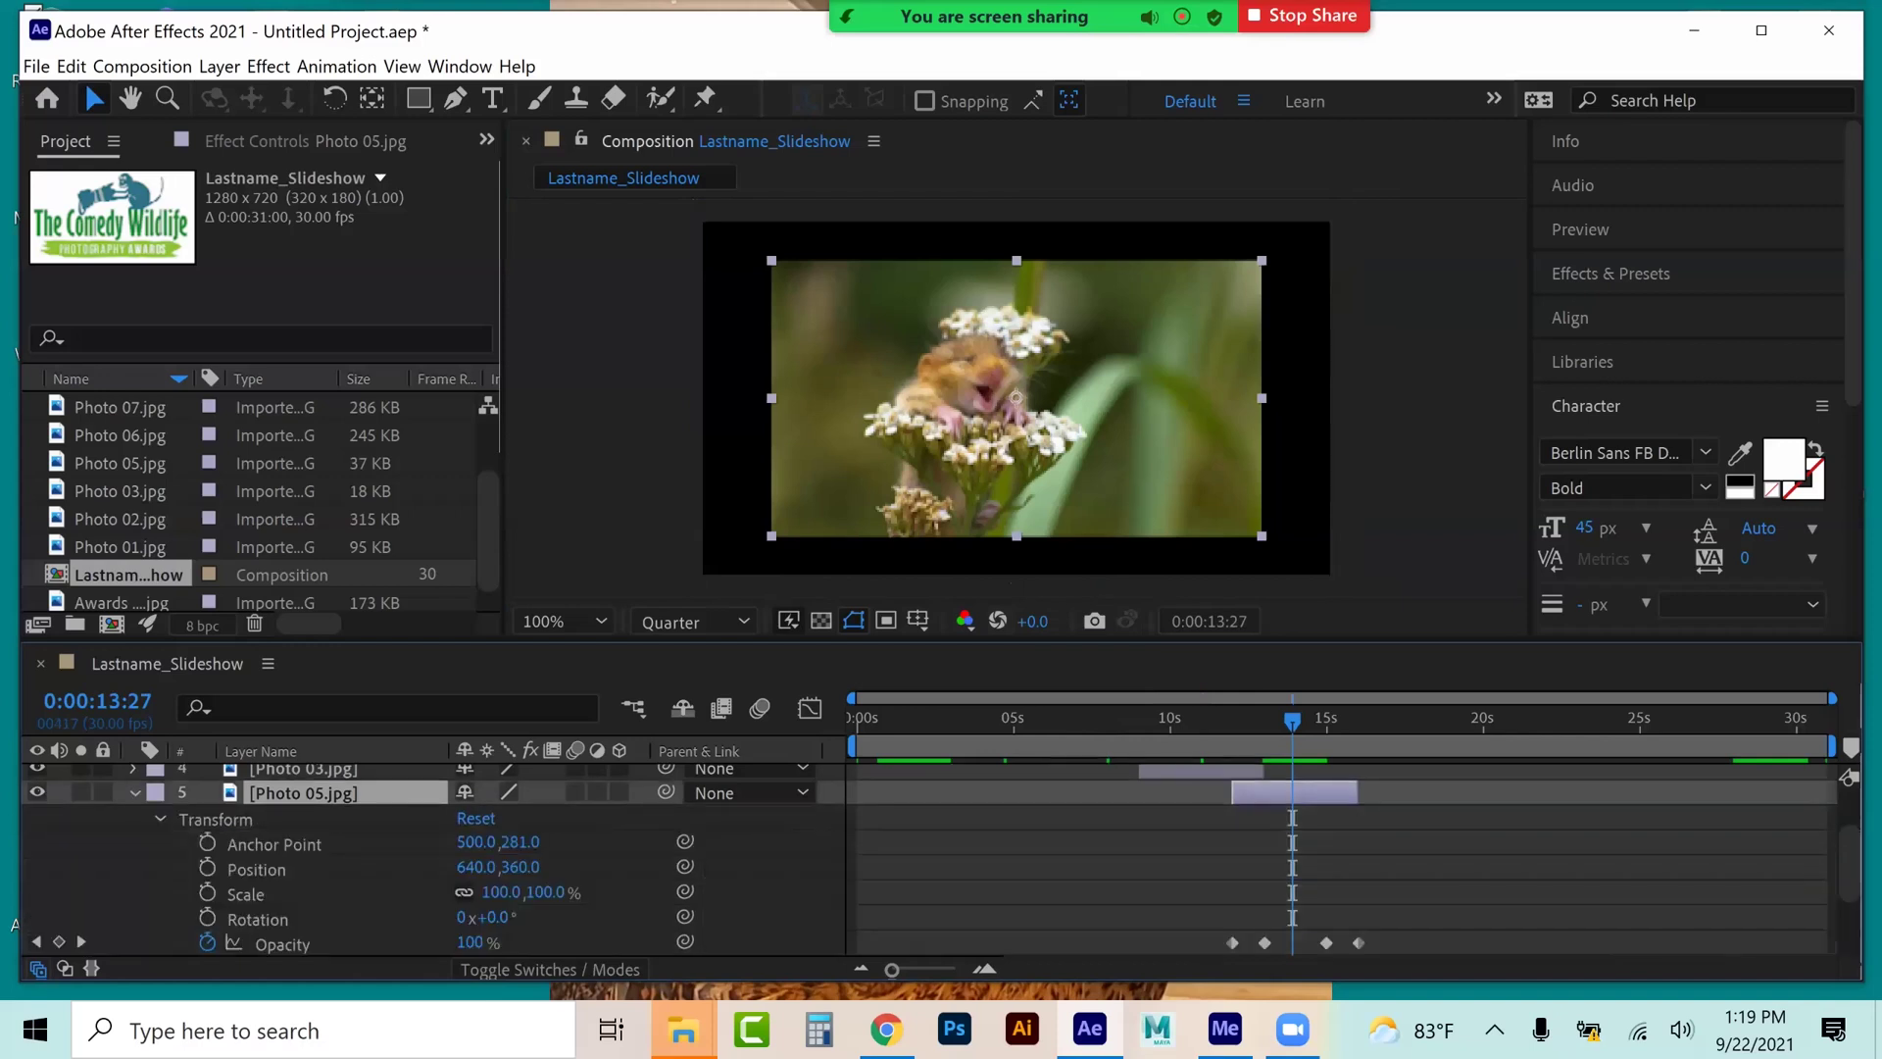
drag(501, 892, 558, 892)
drag(1069, 508, 1027, 508)
- Animate Photo 05 sliding rightward with position keyframes at the layer's start and end, then collapse the layer
key(alt+shift+p)
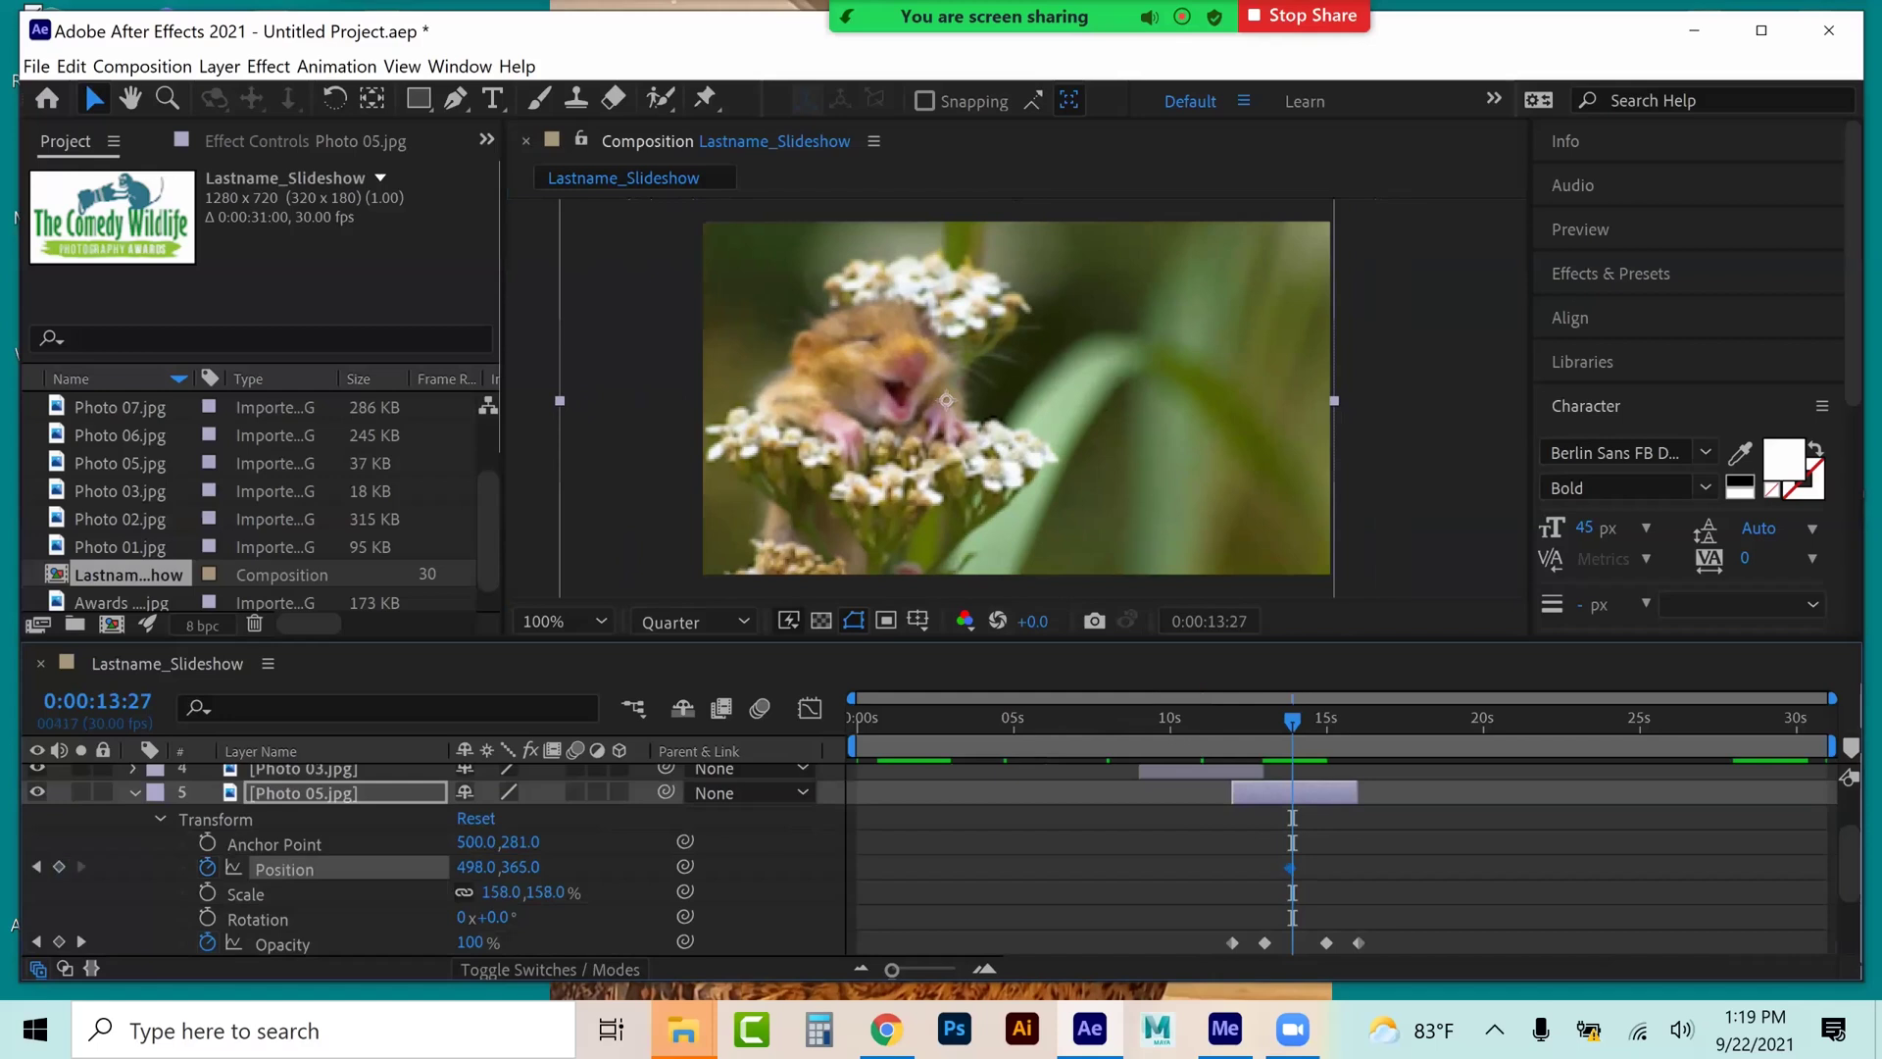
drag(903, 481, 1027, 477)
drag(1291, 867, 1355, 867)
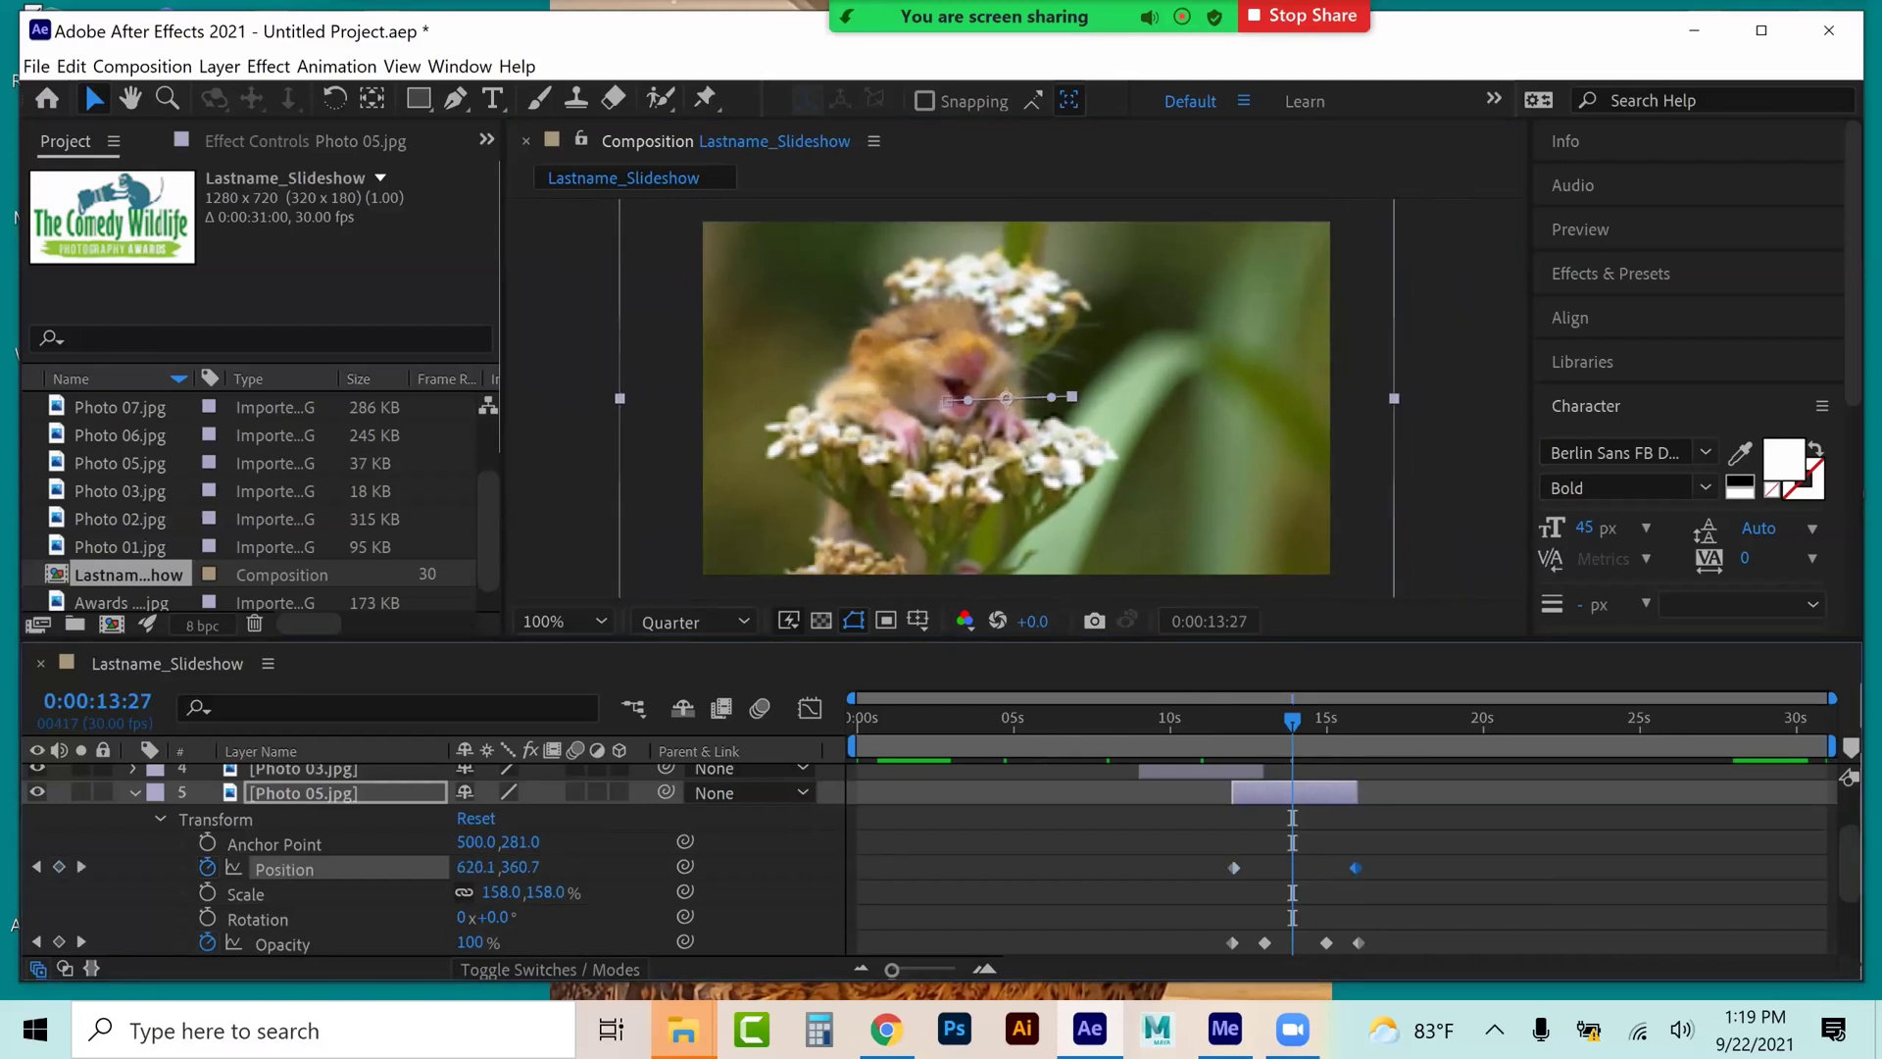
click(134, 792)
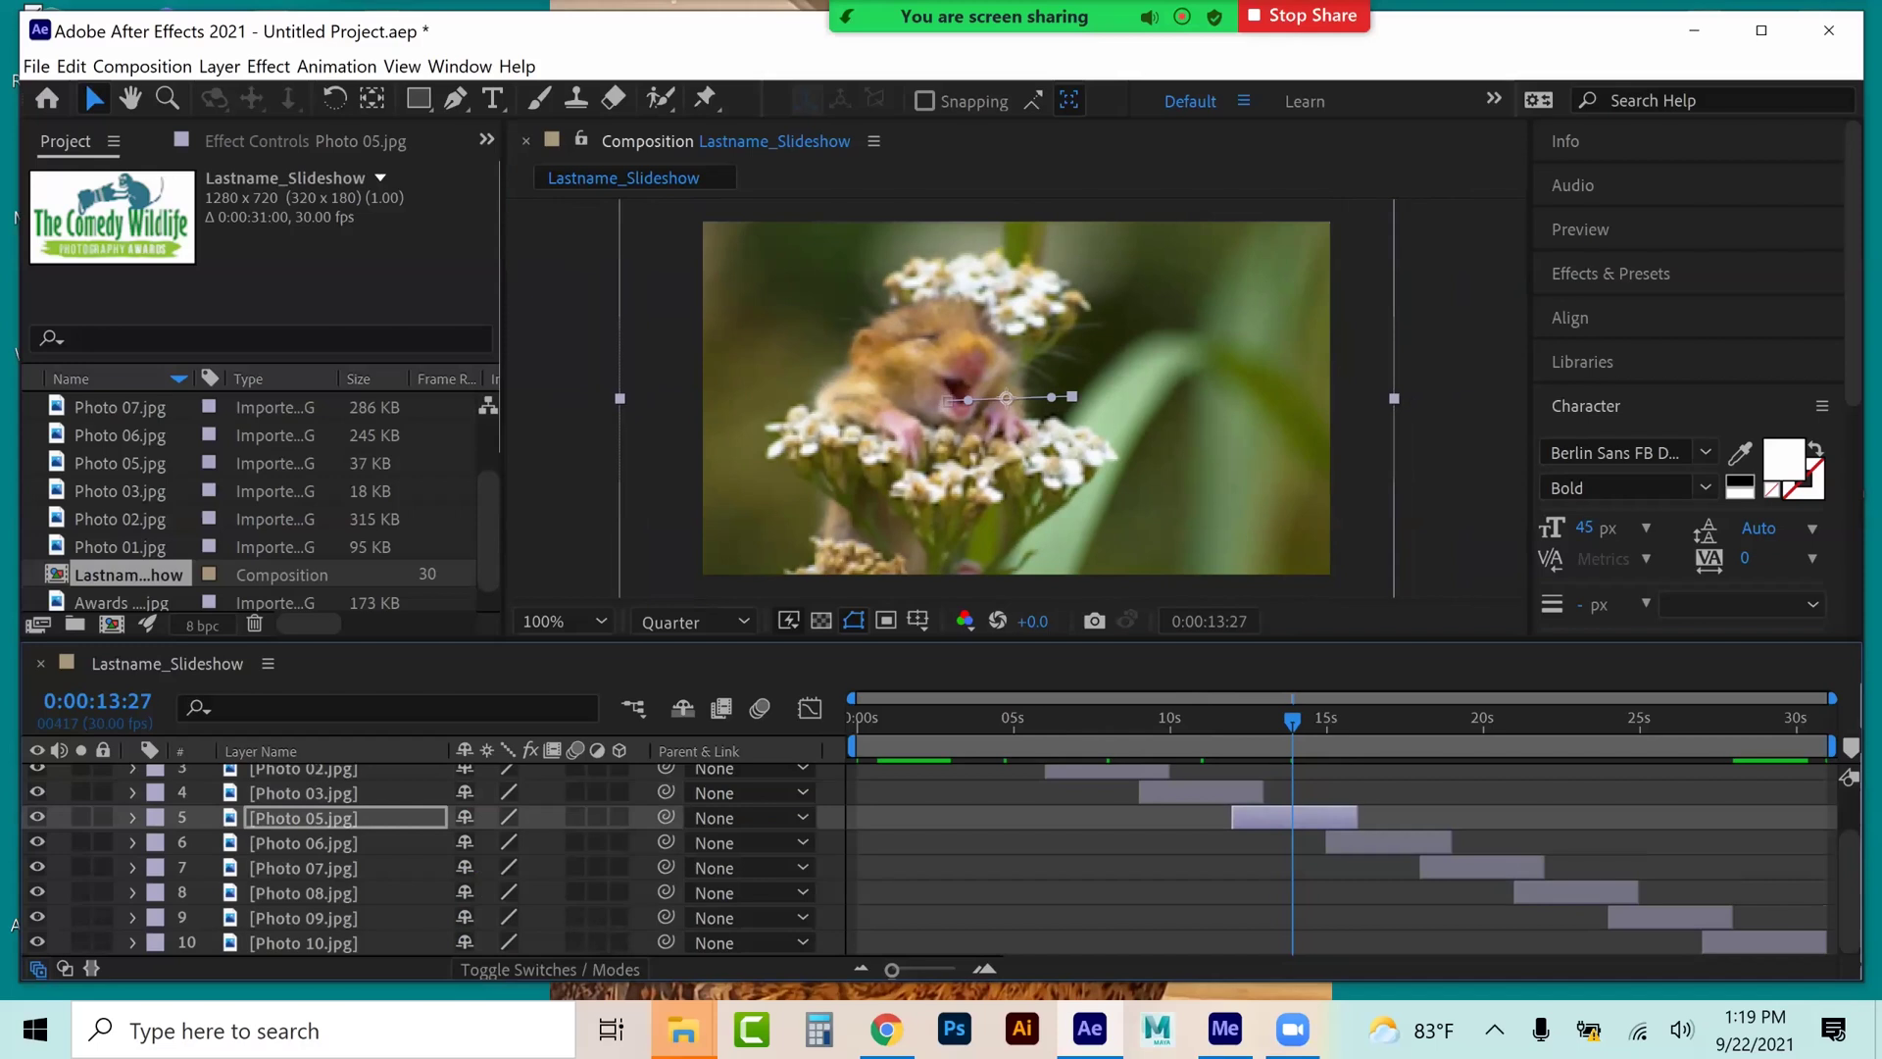
- Scale Photo 06 to 149% at 0:00:17:03 and move it up in the frame to about 656, 159
click(303, 843)
click(134, 842)
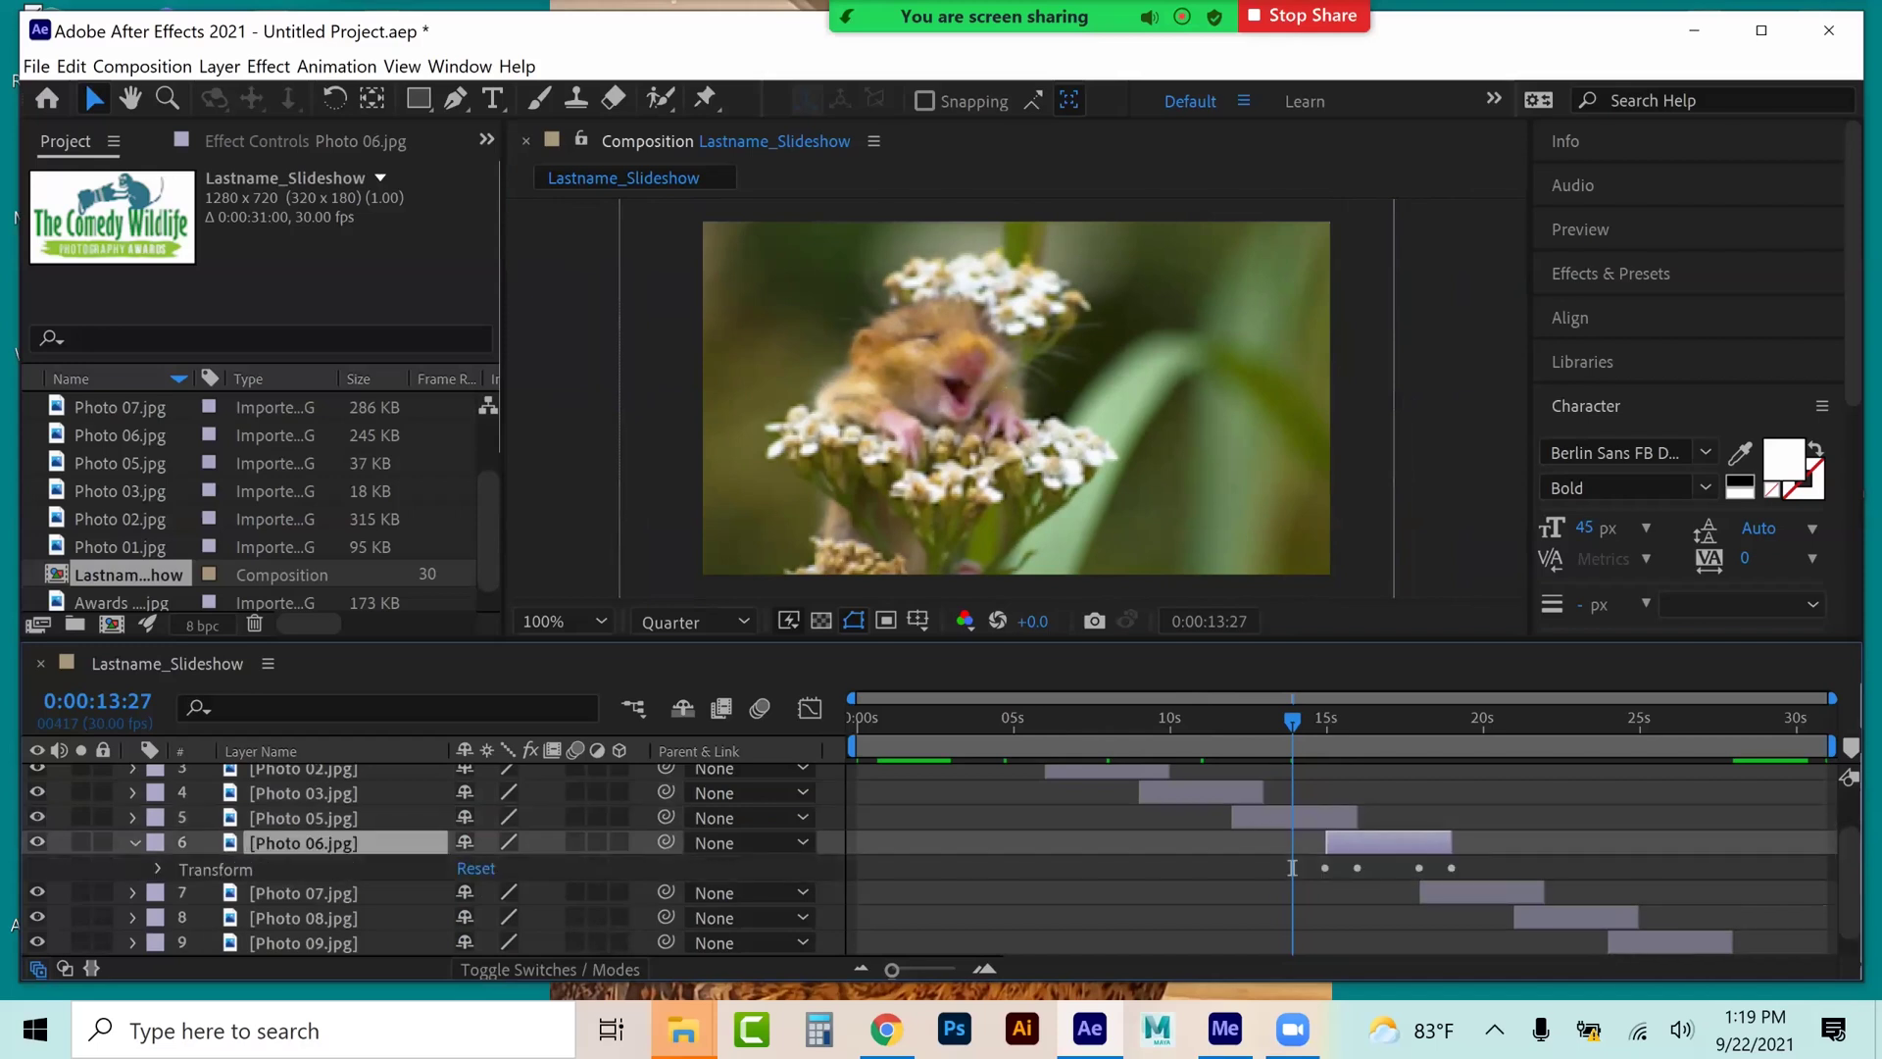
click(157, 868)
click(1391, 718)
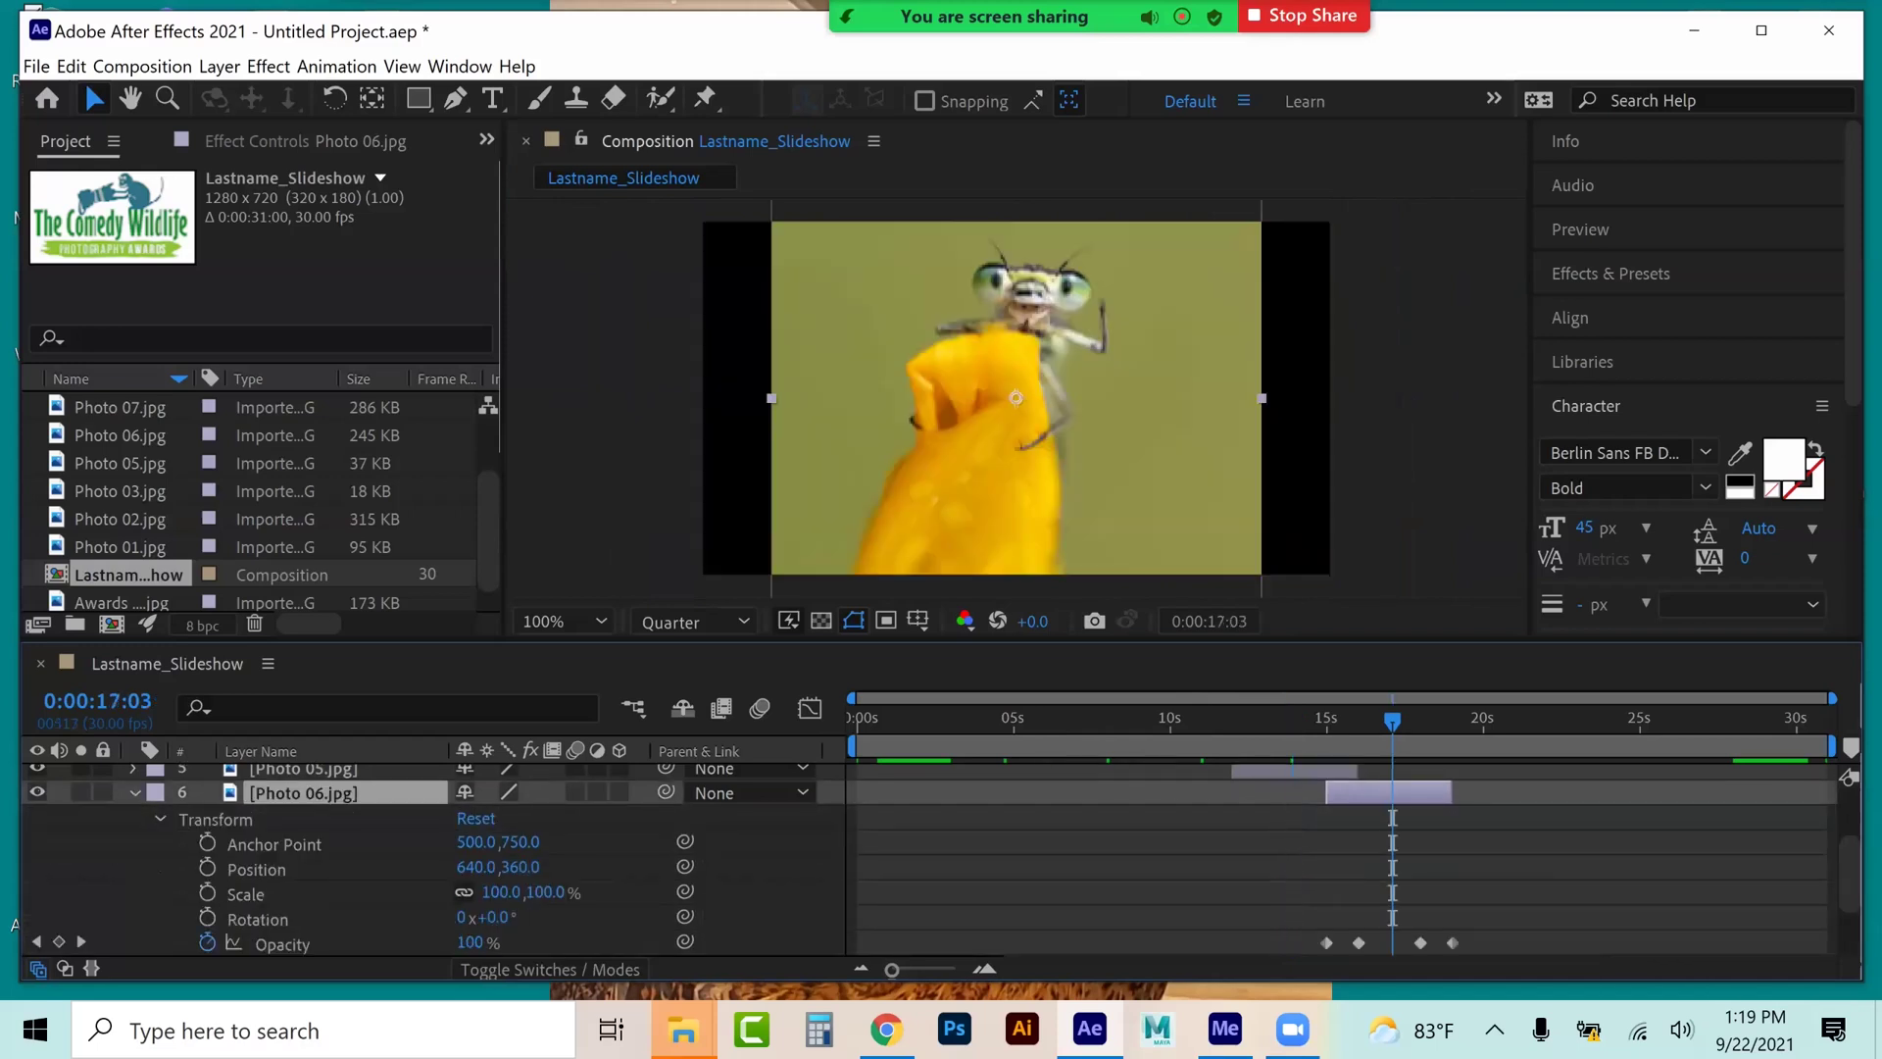
drag(501, 892, 549, 891)
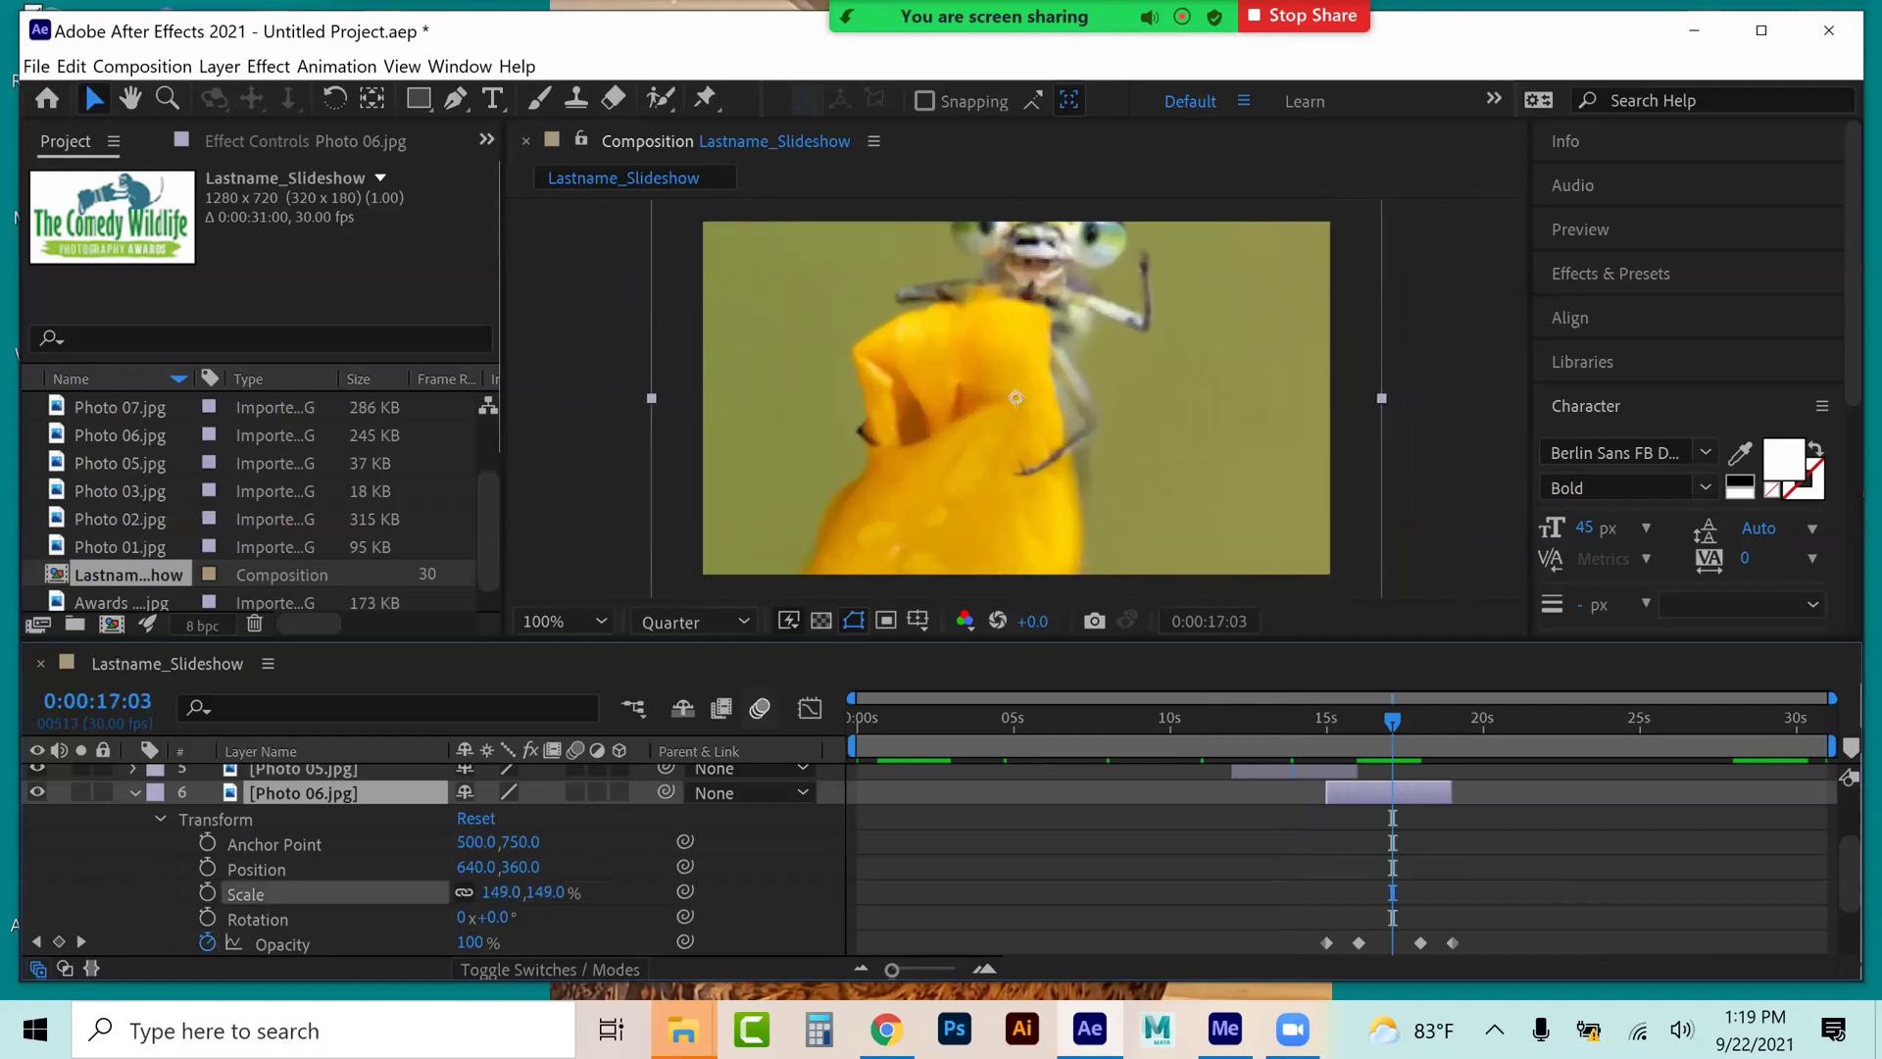
drag(810, 527, 820, 441)
- Animate Photo 06 moving down to about 705, 661 with position keyframes at the layer's start and end, then collapse the layer
key(alt+shift+p)
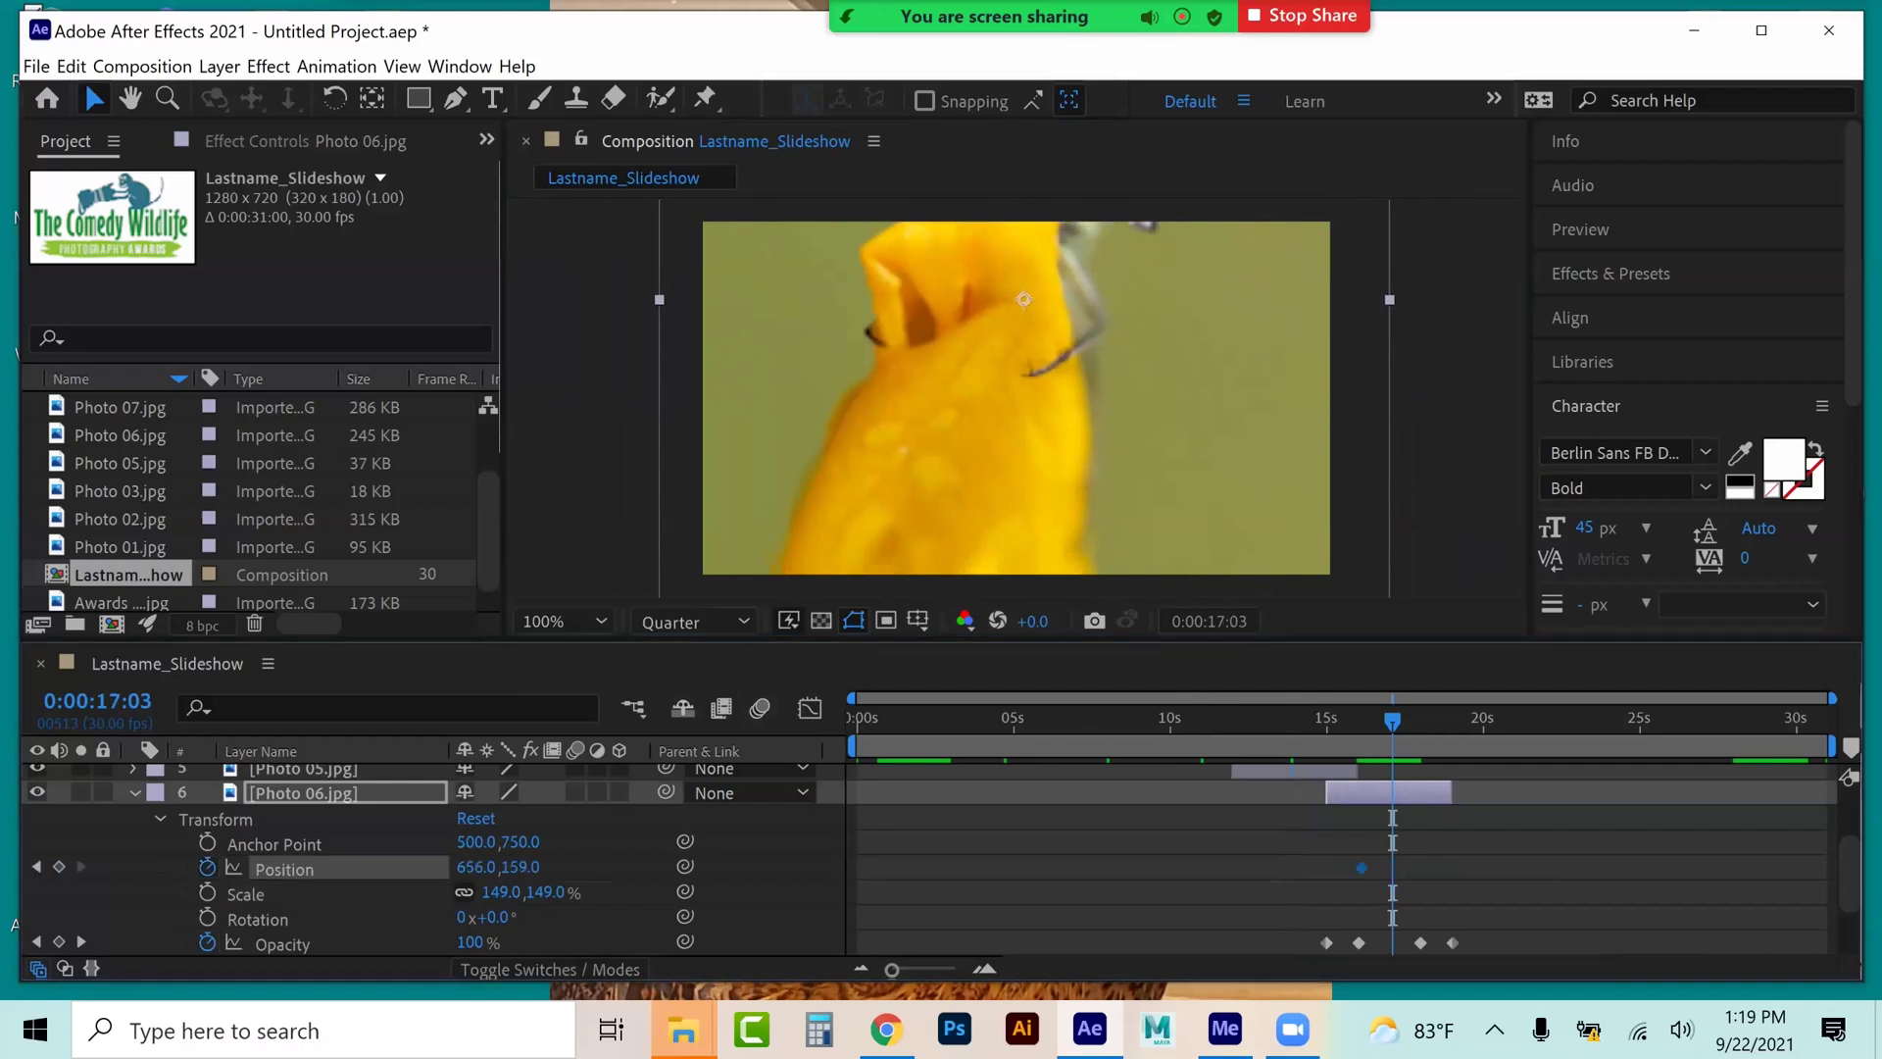
drag(1113, 296, 1129, 514)
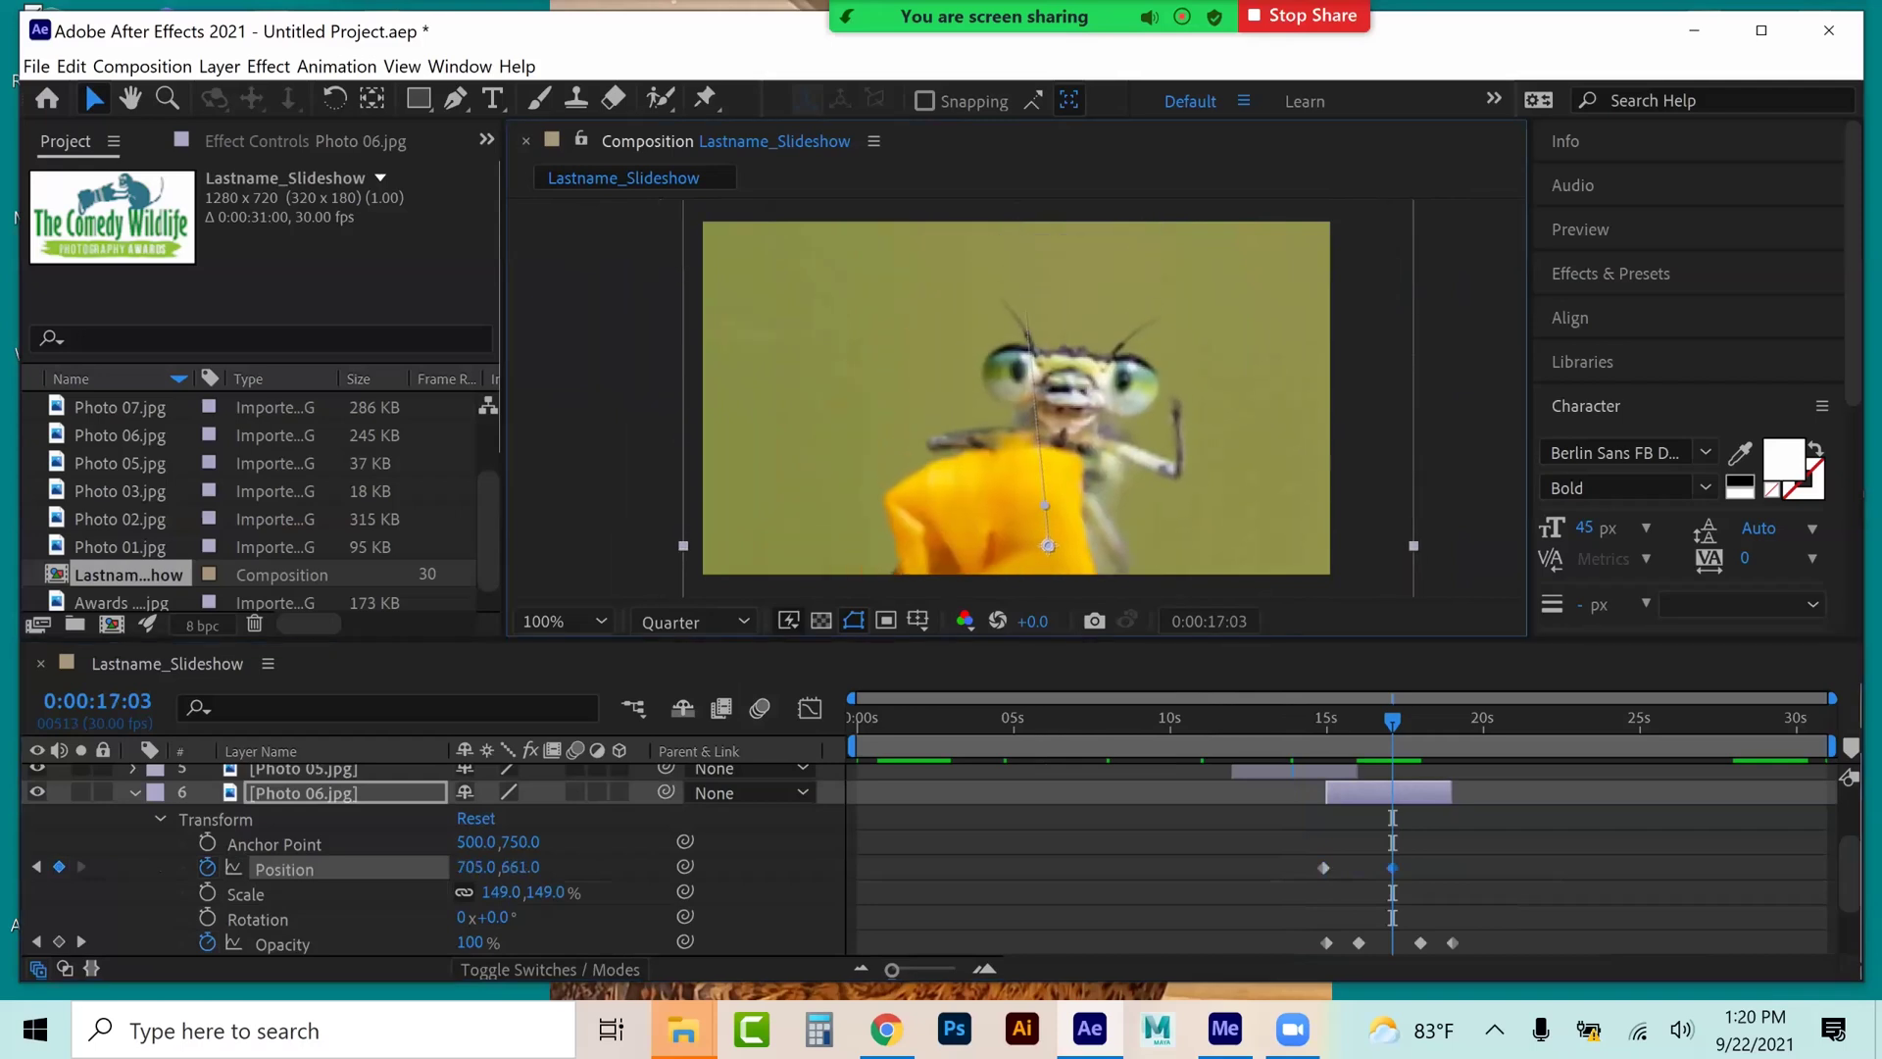
drag(1392, 868, 1445, 867)
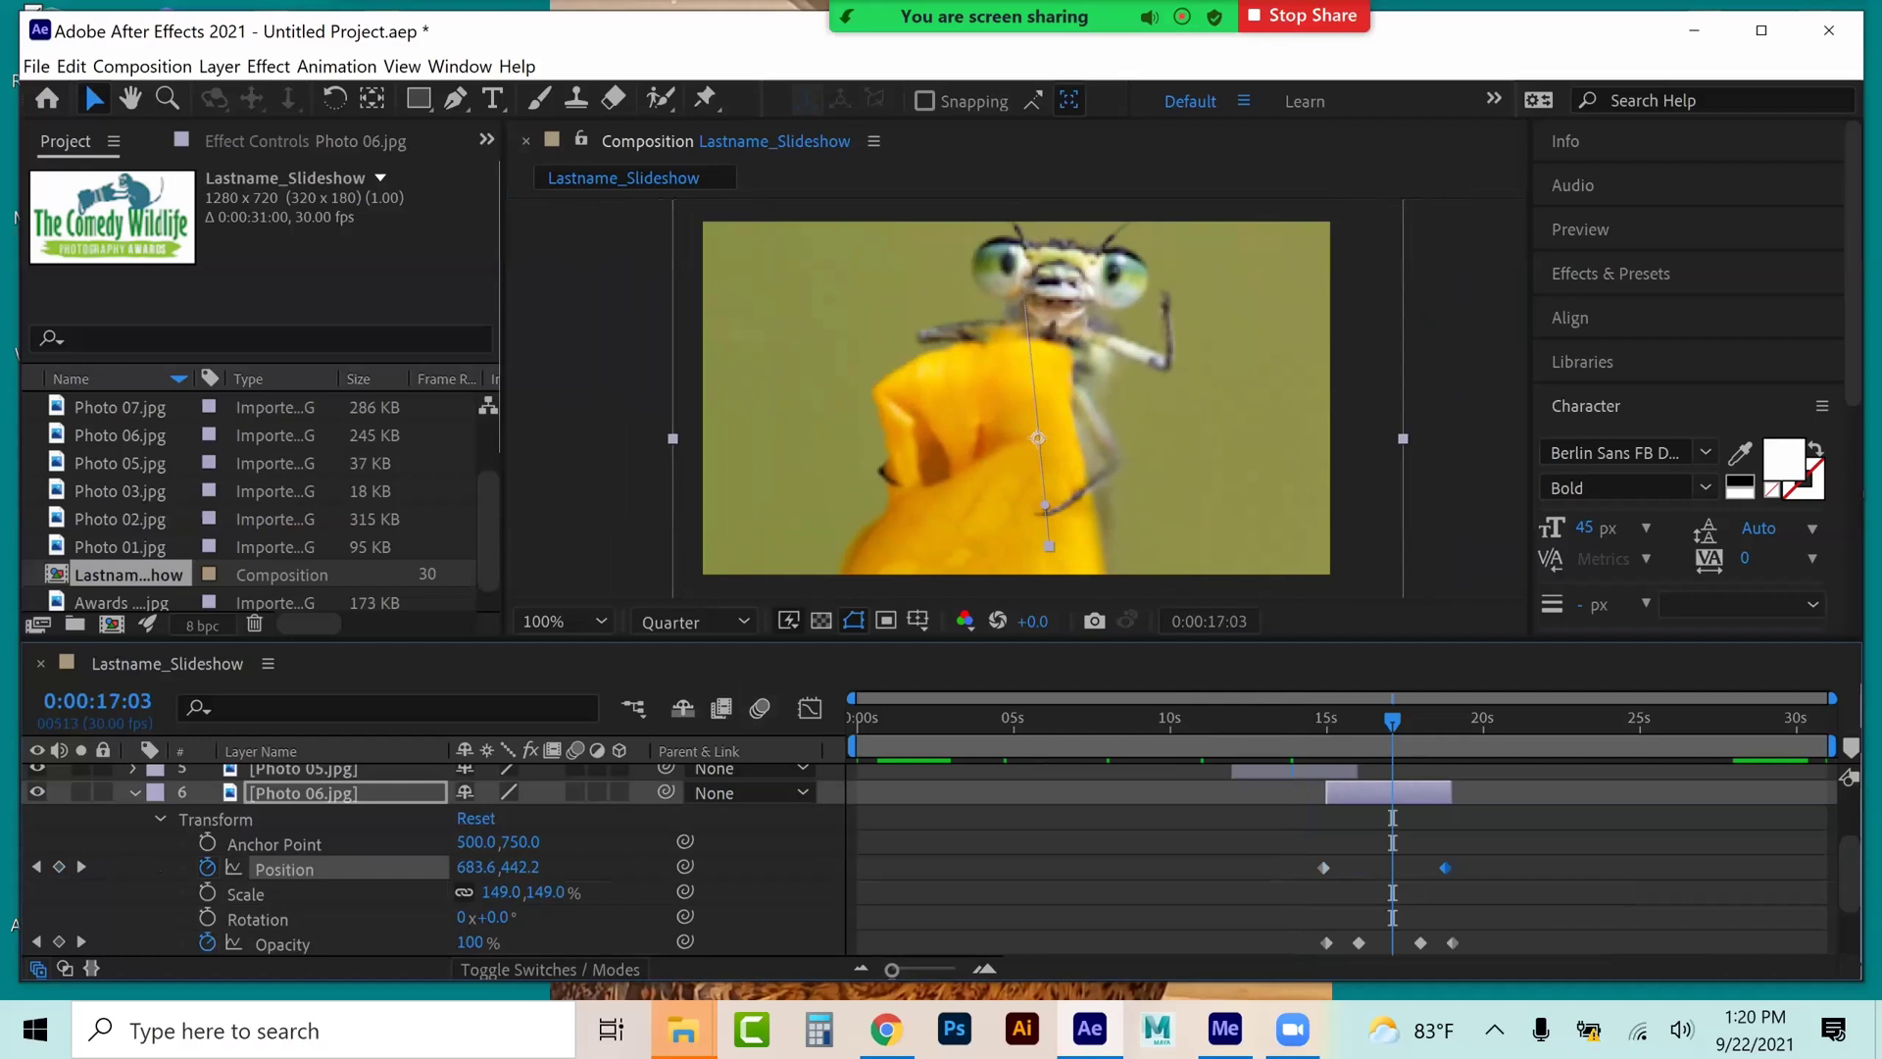
click(136, 792)
- Scale Photo 07 to 166% at 0:00:19:23 and shift it in the frame to about 949, 467
click(304, 868)
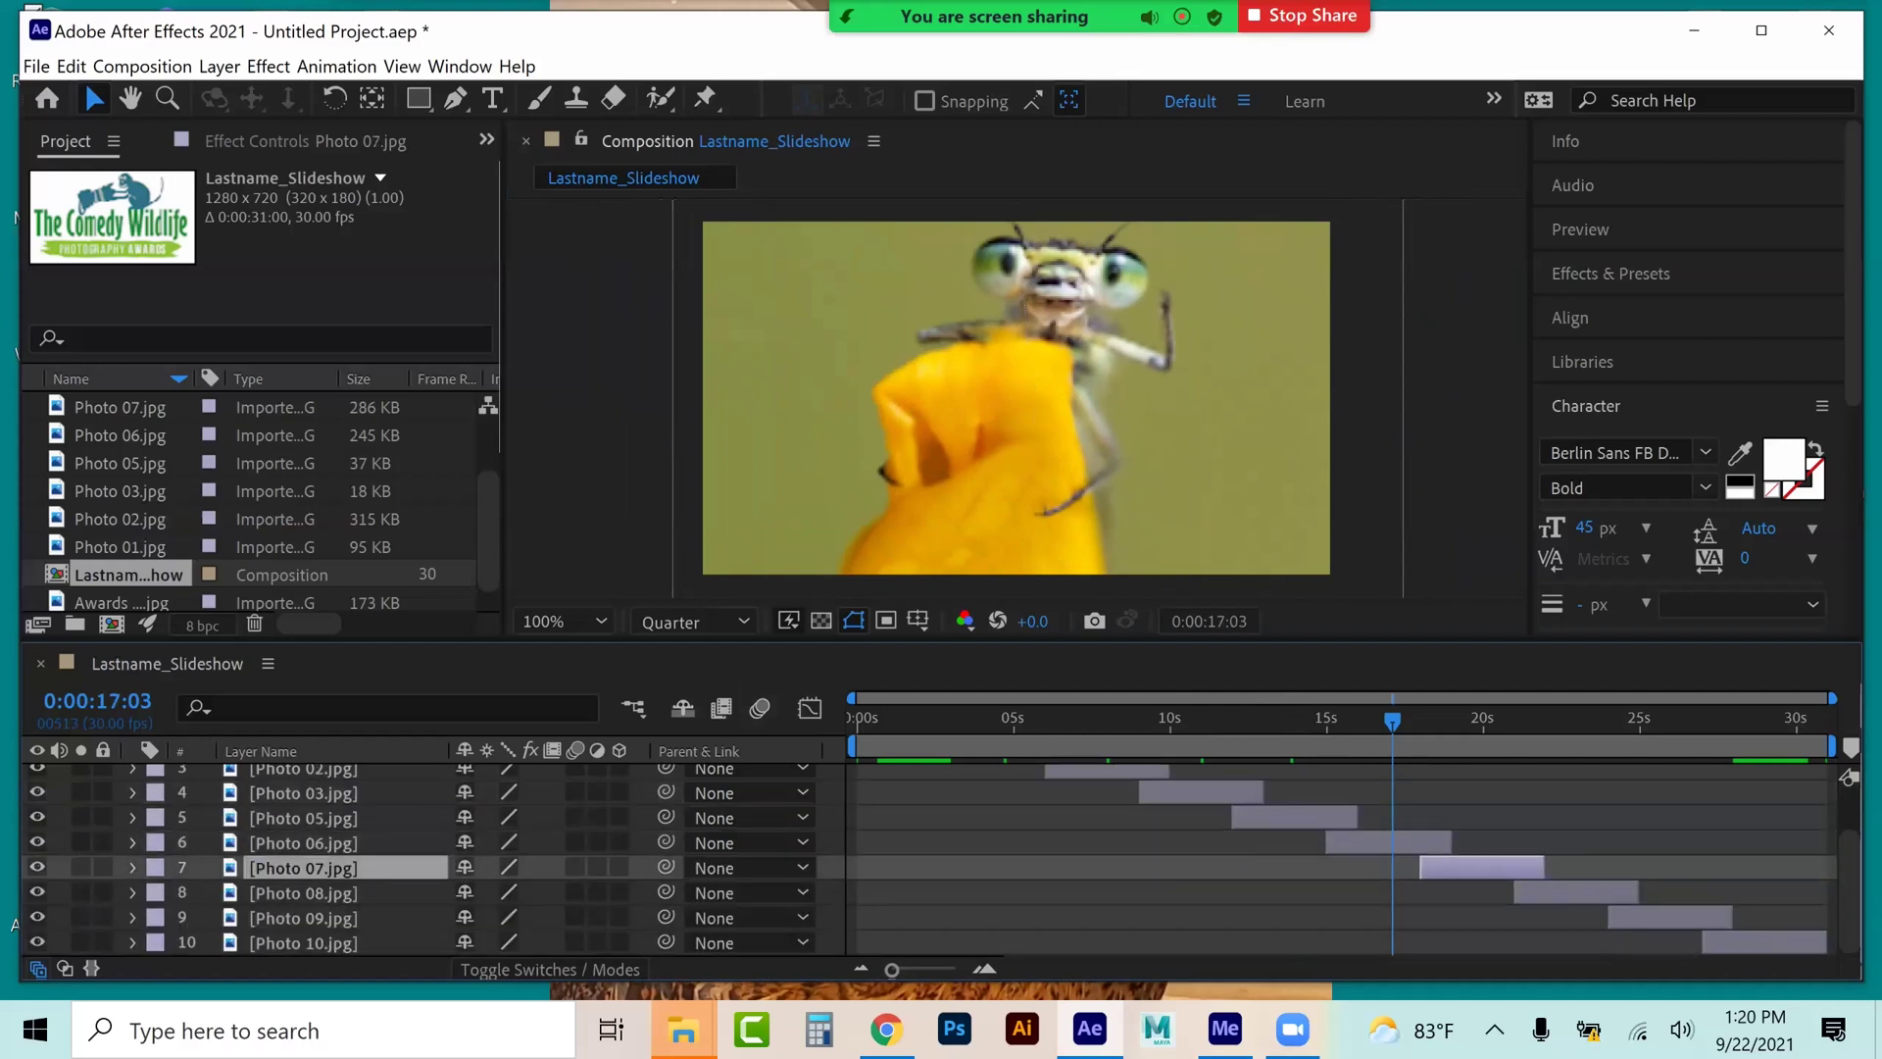
click(133, 867)
click(157, 893)
click(1476, 718)
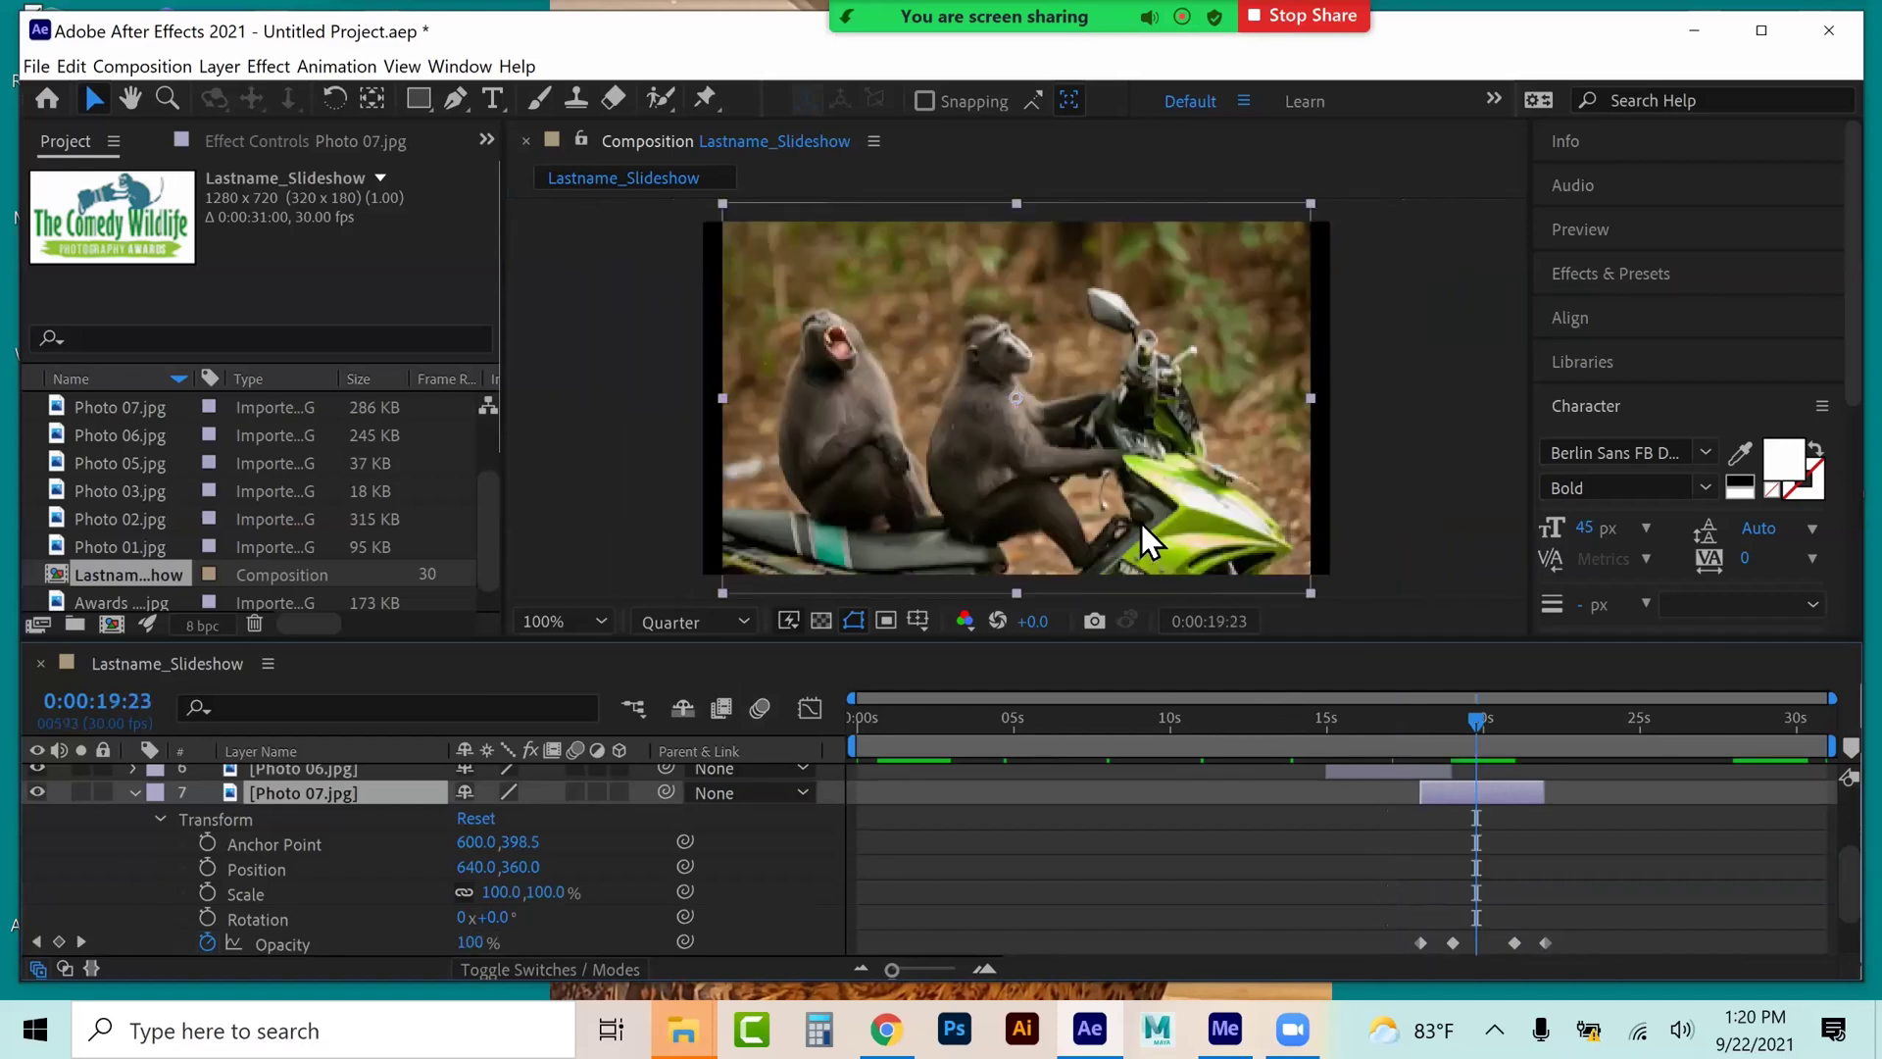
drag(476, 866, 545, 891)
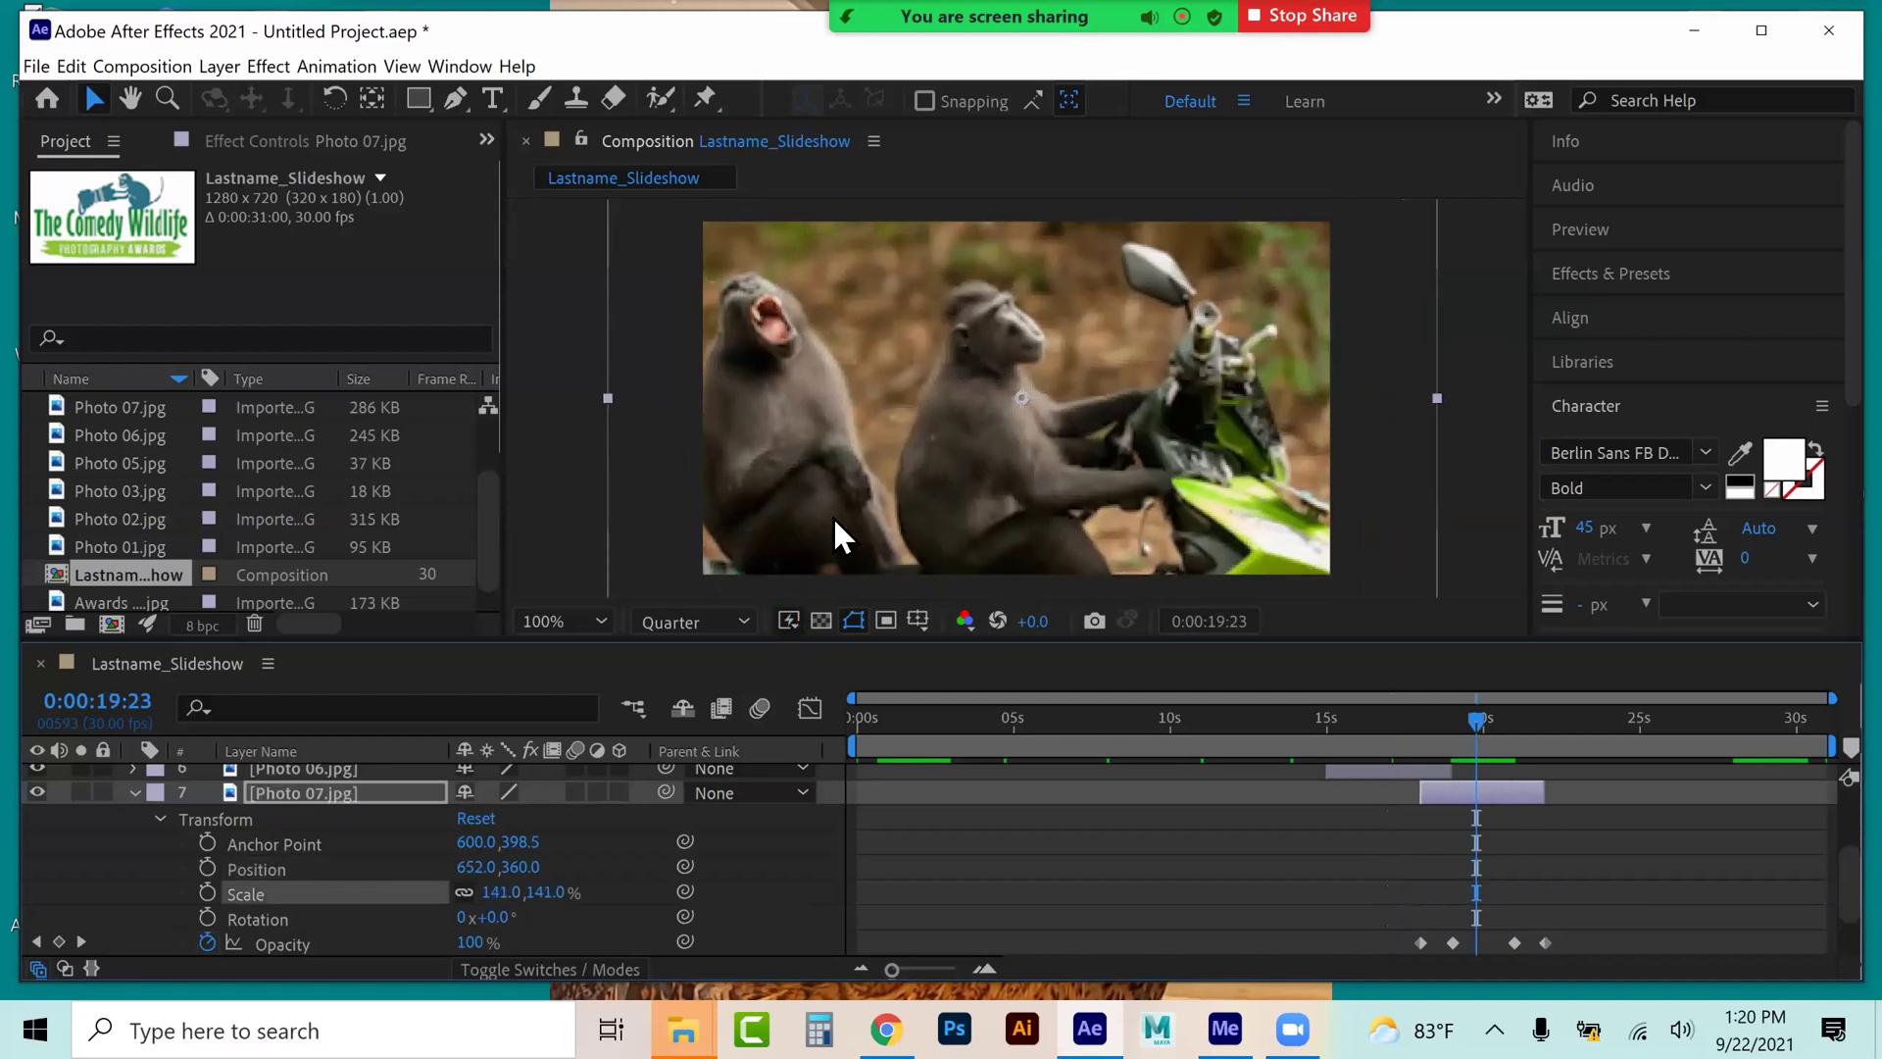
drag(835, 521, 934, 553)
drag(500, 891, 525, 891)
drag(868, 497, 954, 486)
- Add position and scale keyframes to Photo 07 and place both at the layer's start
key(alt+shift+p)
key(alt+shift+s)
shift+click(285, 869)
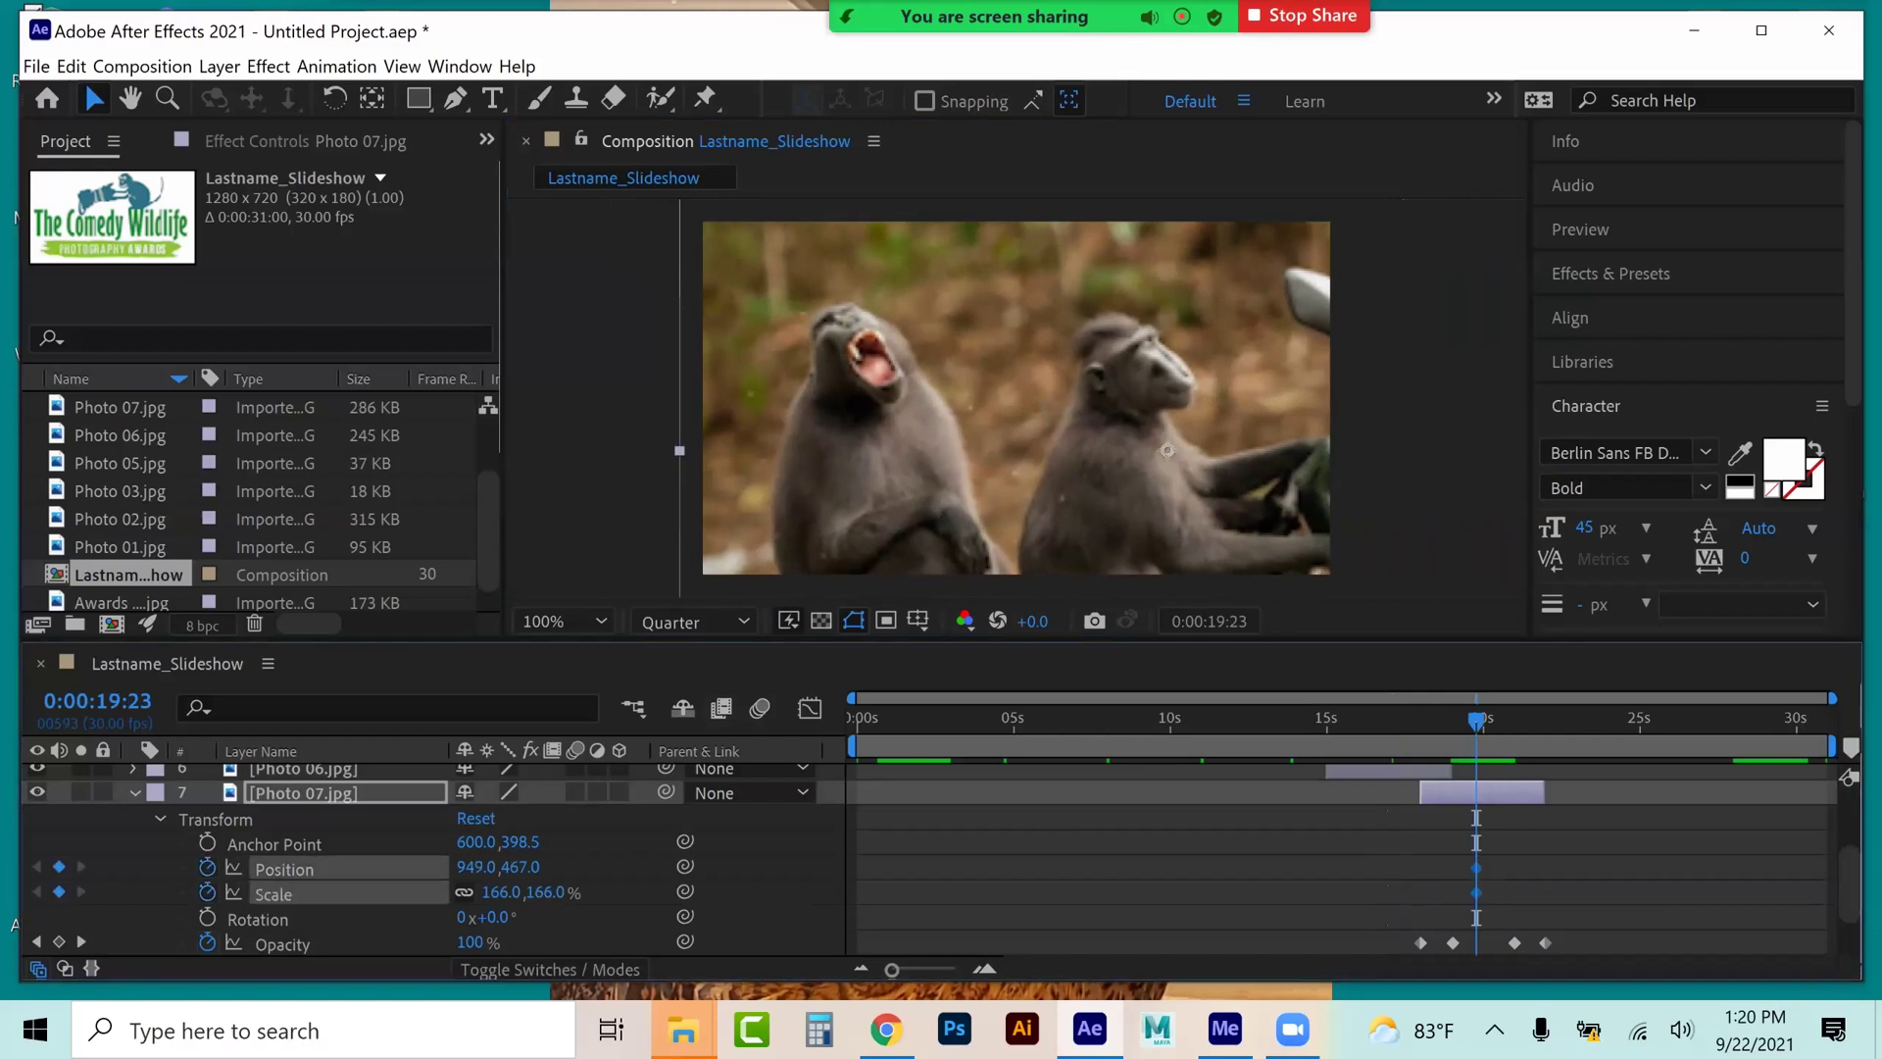
drag(1441, 892, 1414, 892)
- Keyframe Photo 07 at 116% scale and about 647, 310, place both keyframes at the layer's end, then collapse the layer
text(106)
key(Return)
drag(1044, 474, 1006, 453)
drag(501, 892, 511, 892)
drag(931, 554, 933, 511)
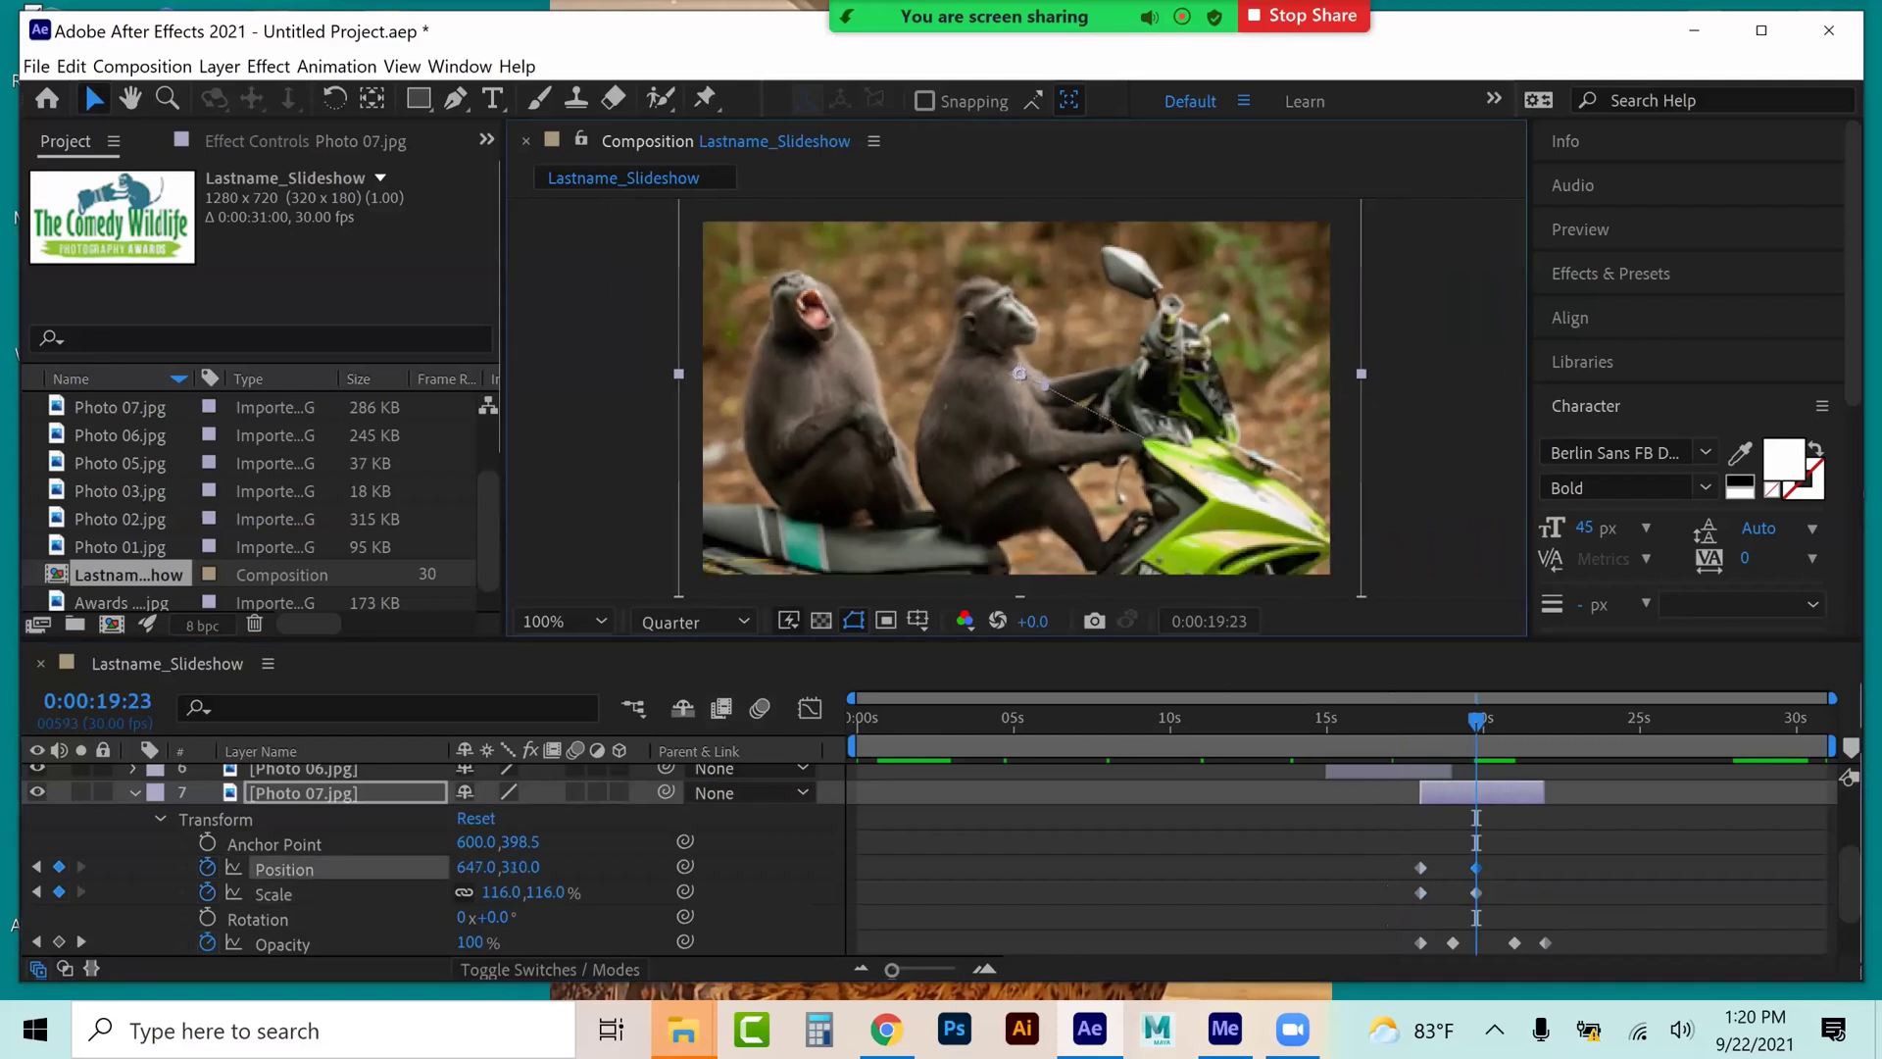
drag(1476, 892, 1538, 892)
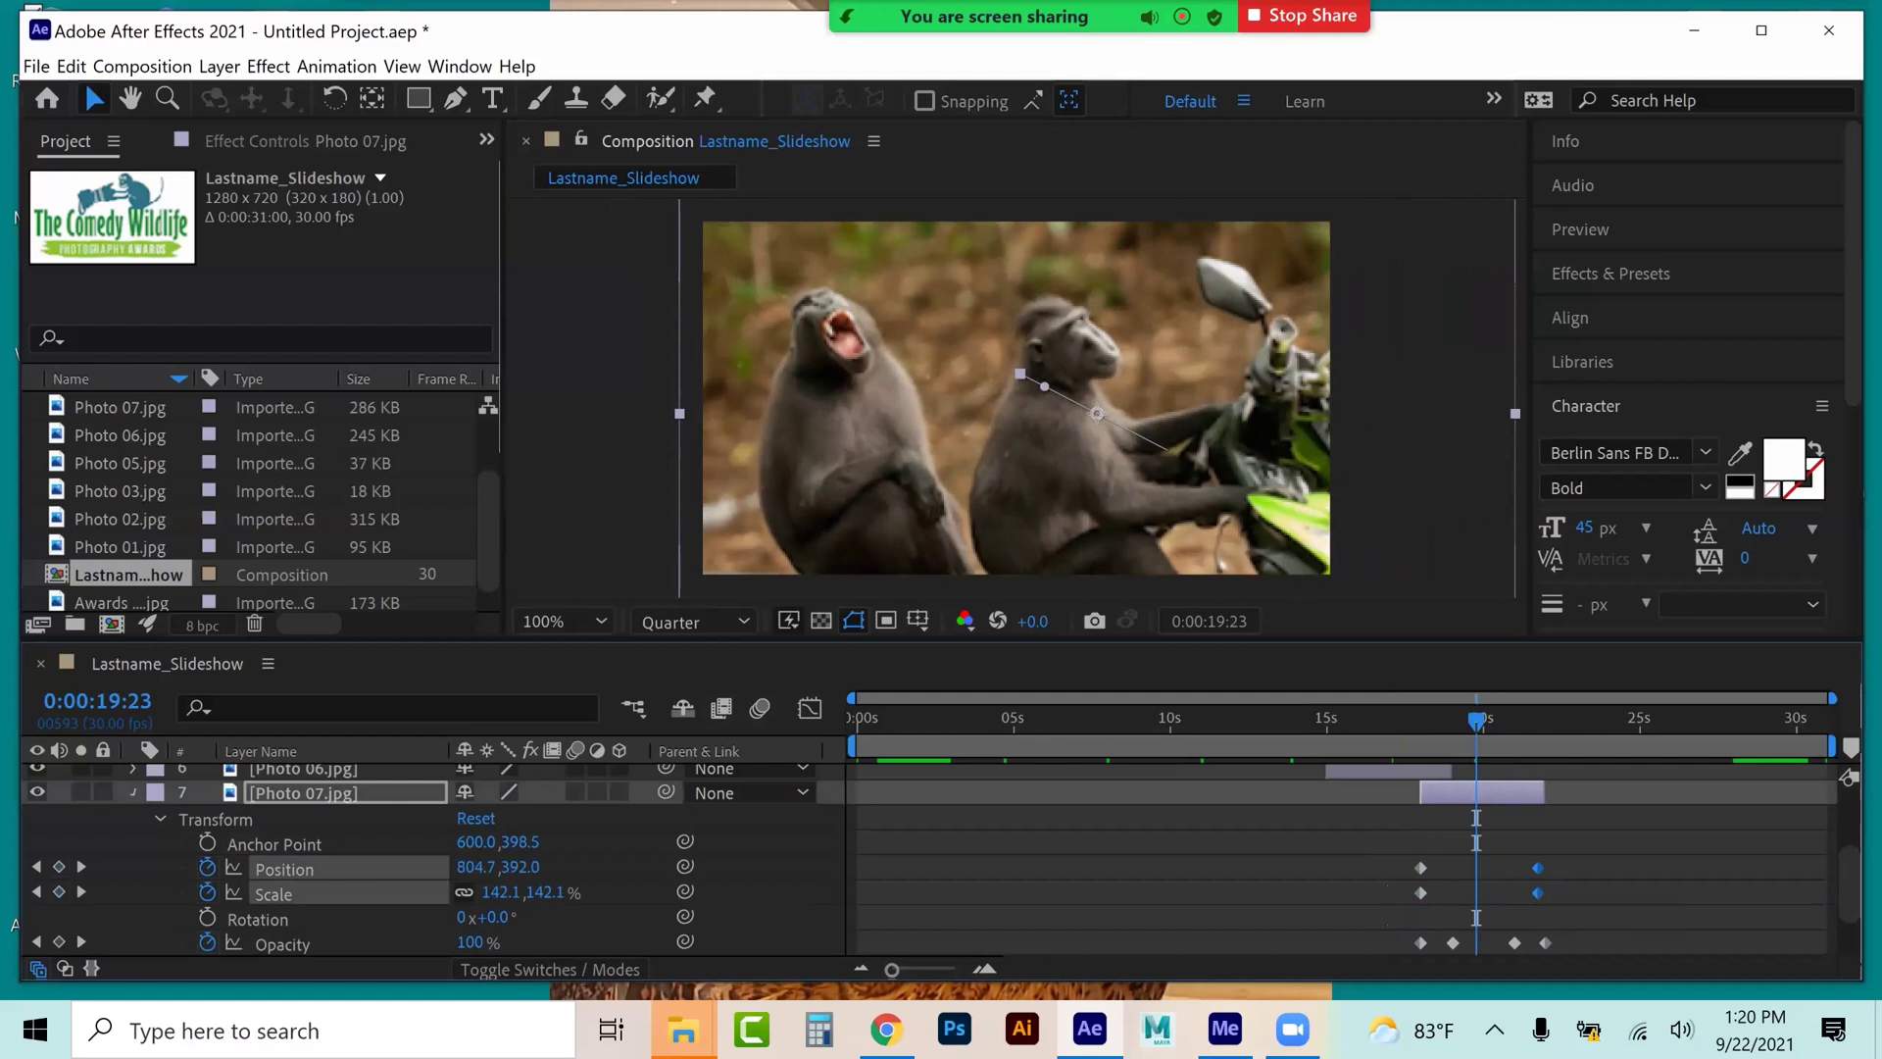
key(u)
- Shift Photo 08 to about 777, 579 at 0:00:22:25 and place its position and scale keyframes at the layer's end
click(1571, 718)
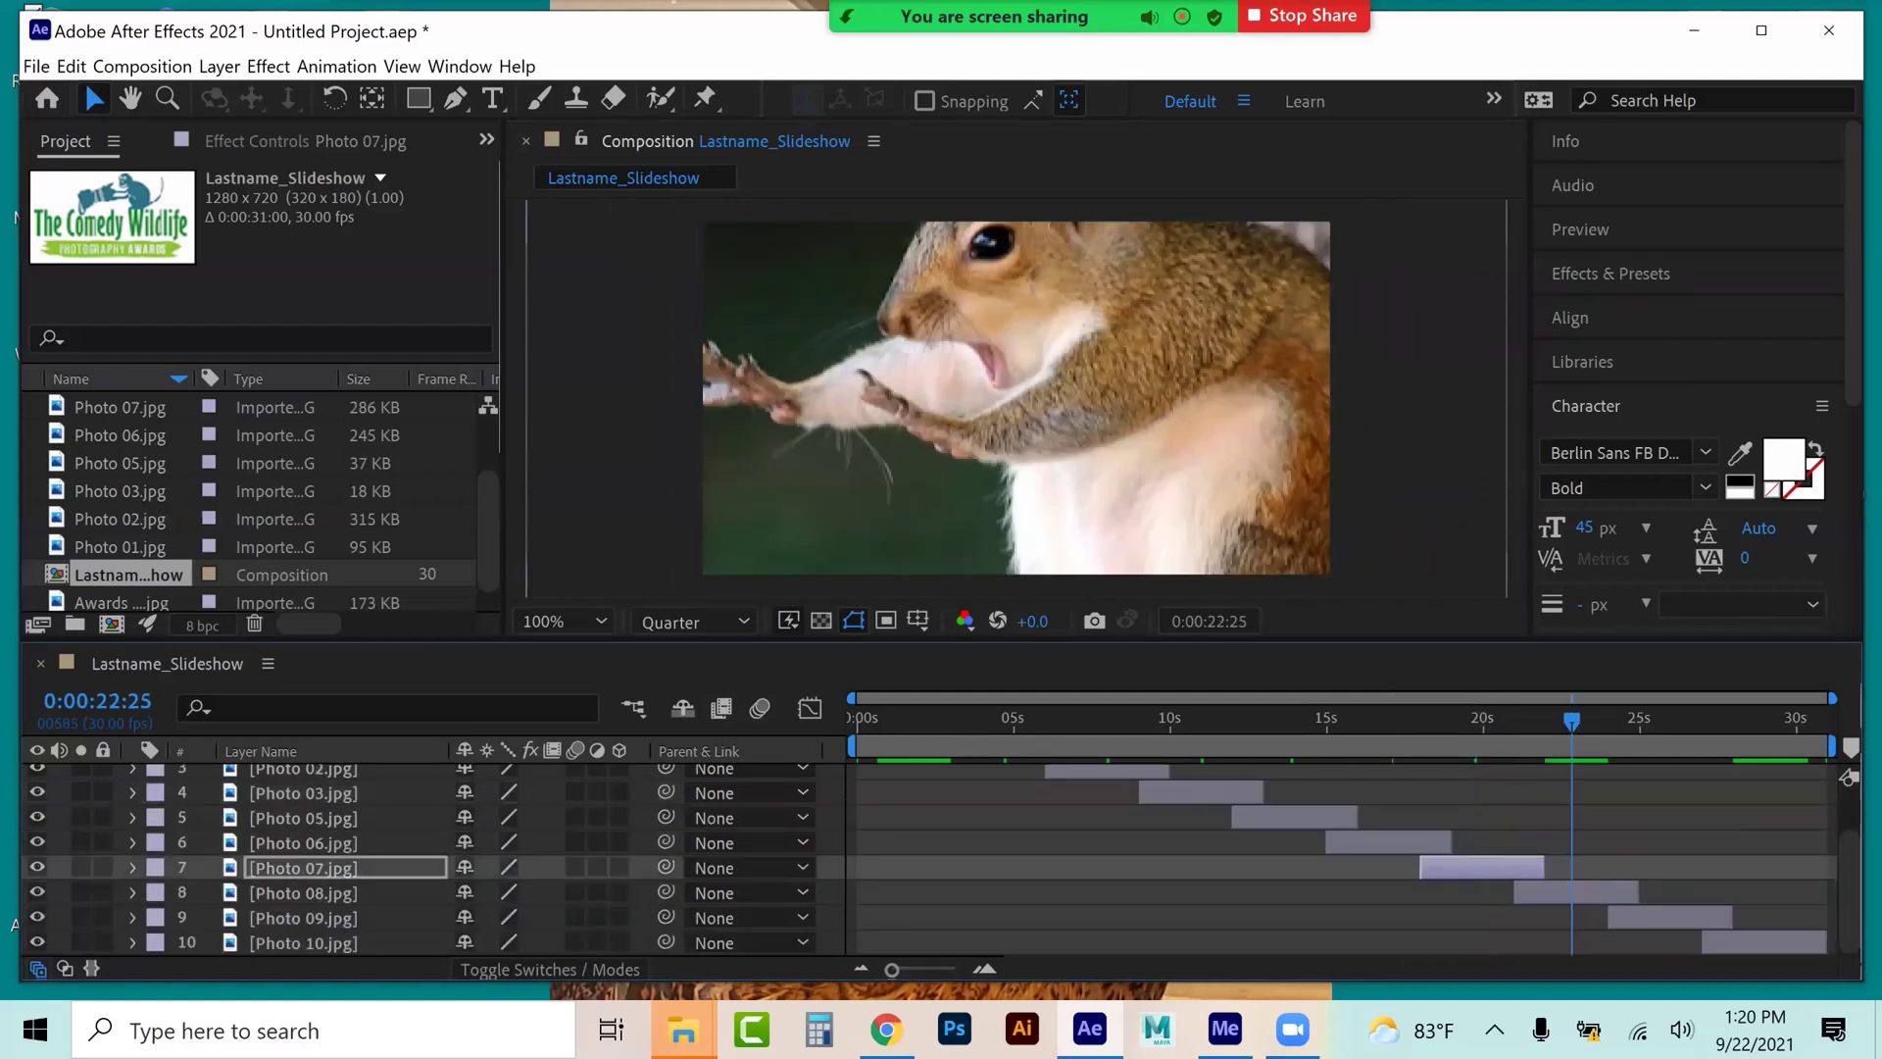
click(1209, 537)
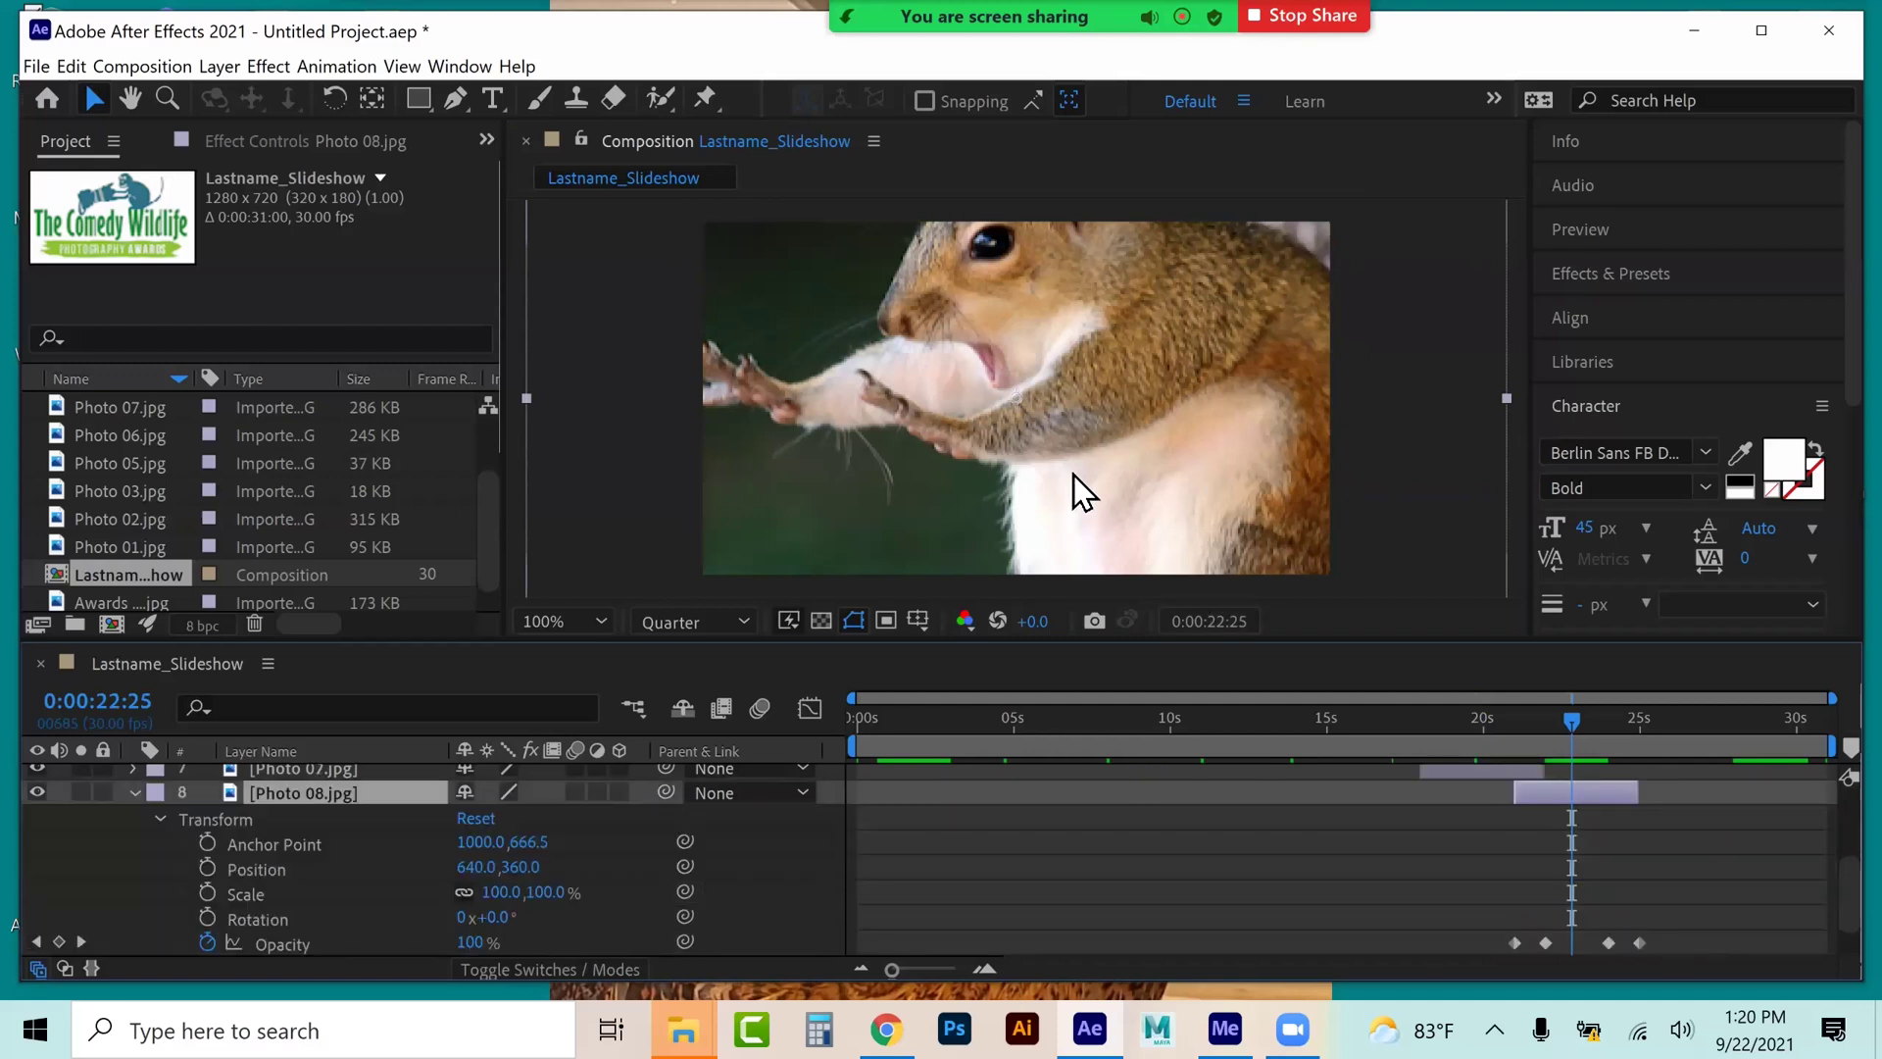
drag(1039, 355, 1105, 477)
key(Return)
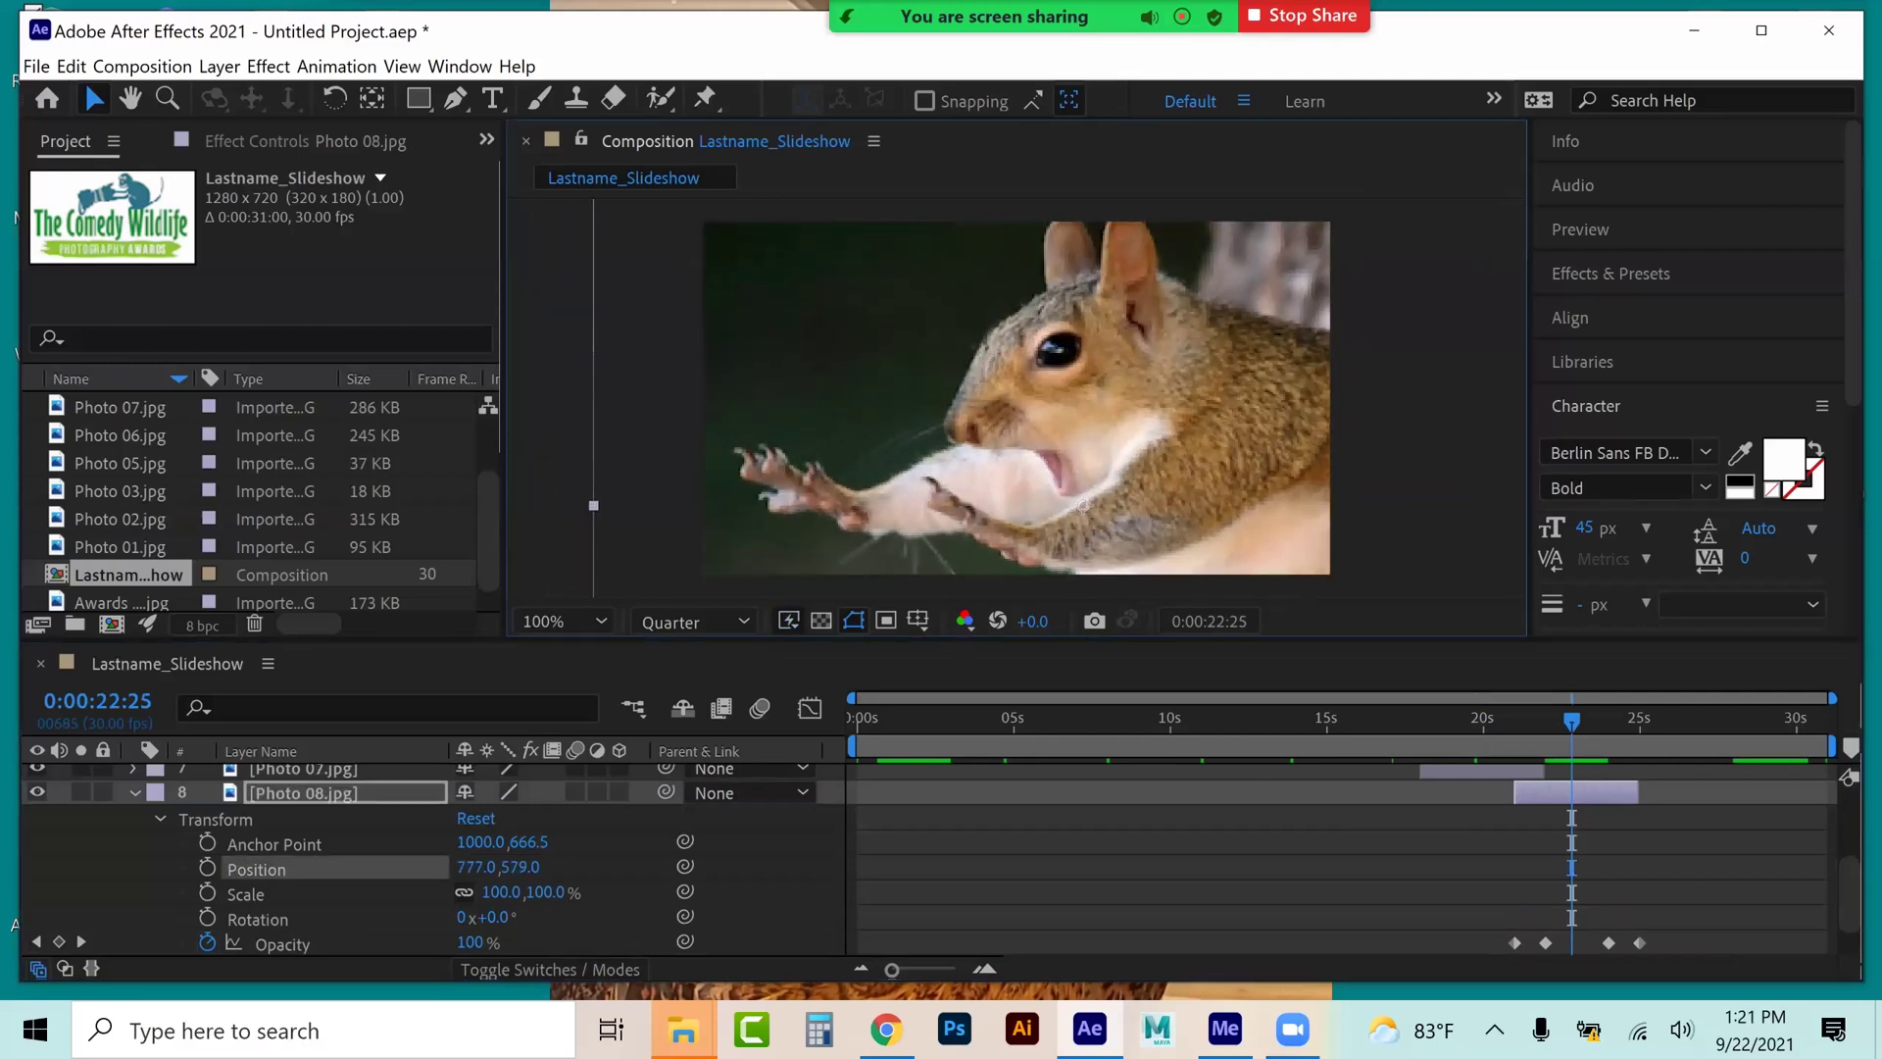
key(alt+shift+p)
key(alt+shift+s)
drag(1552, 856, 1633, 892)
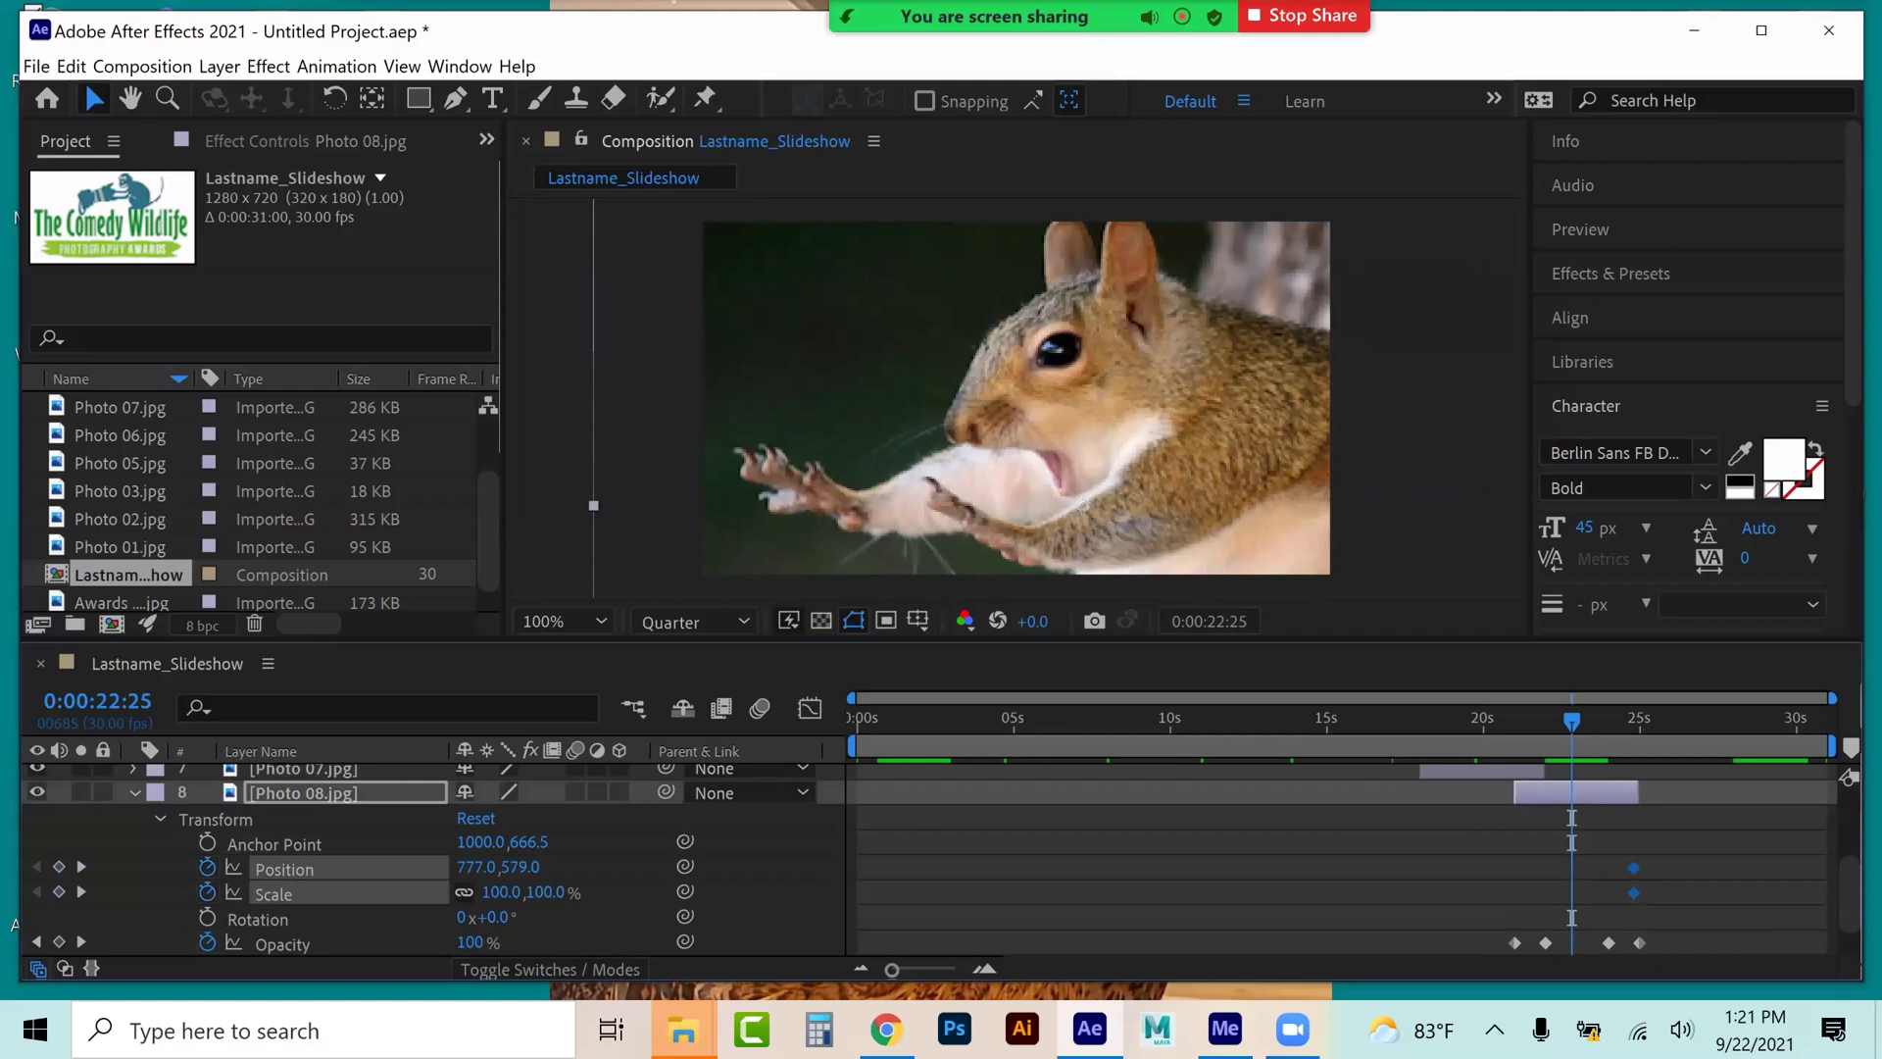
- Keyframe Photo 08 at 71.5% scale and about 604, 449, place both keyframes at the layer's start, then collapse the layer
drag(501, 893, 464, 893)
drag(938, 502, 878, 401)
drag(497, 893, 520, 893)
drag(882, 545, 880, 545)
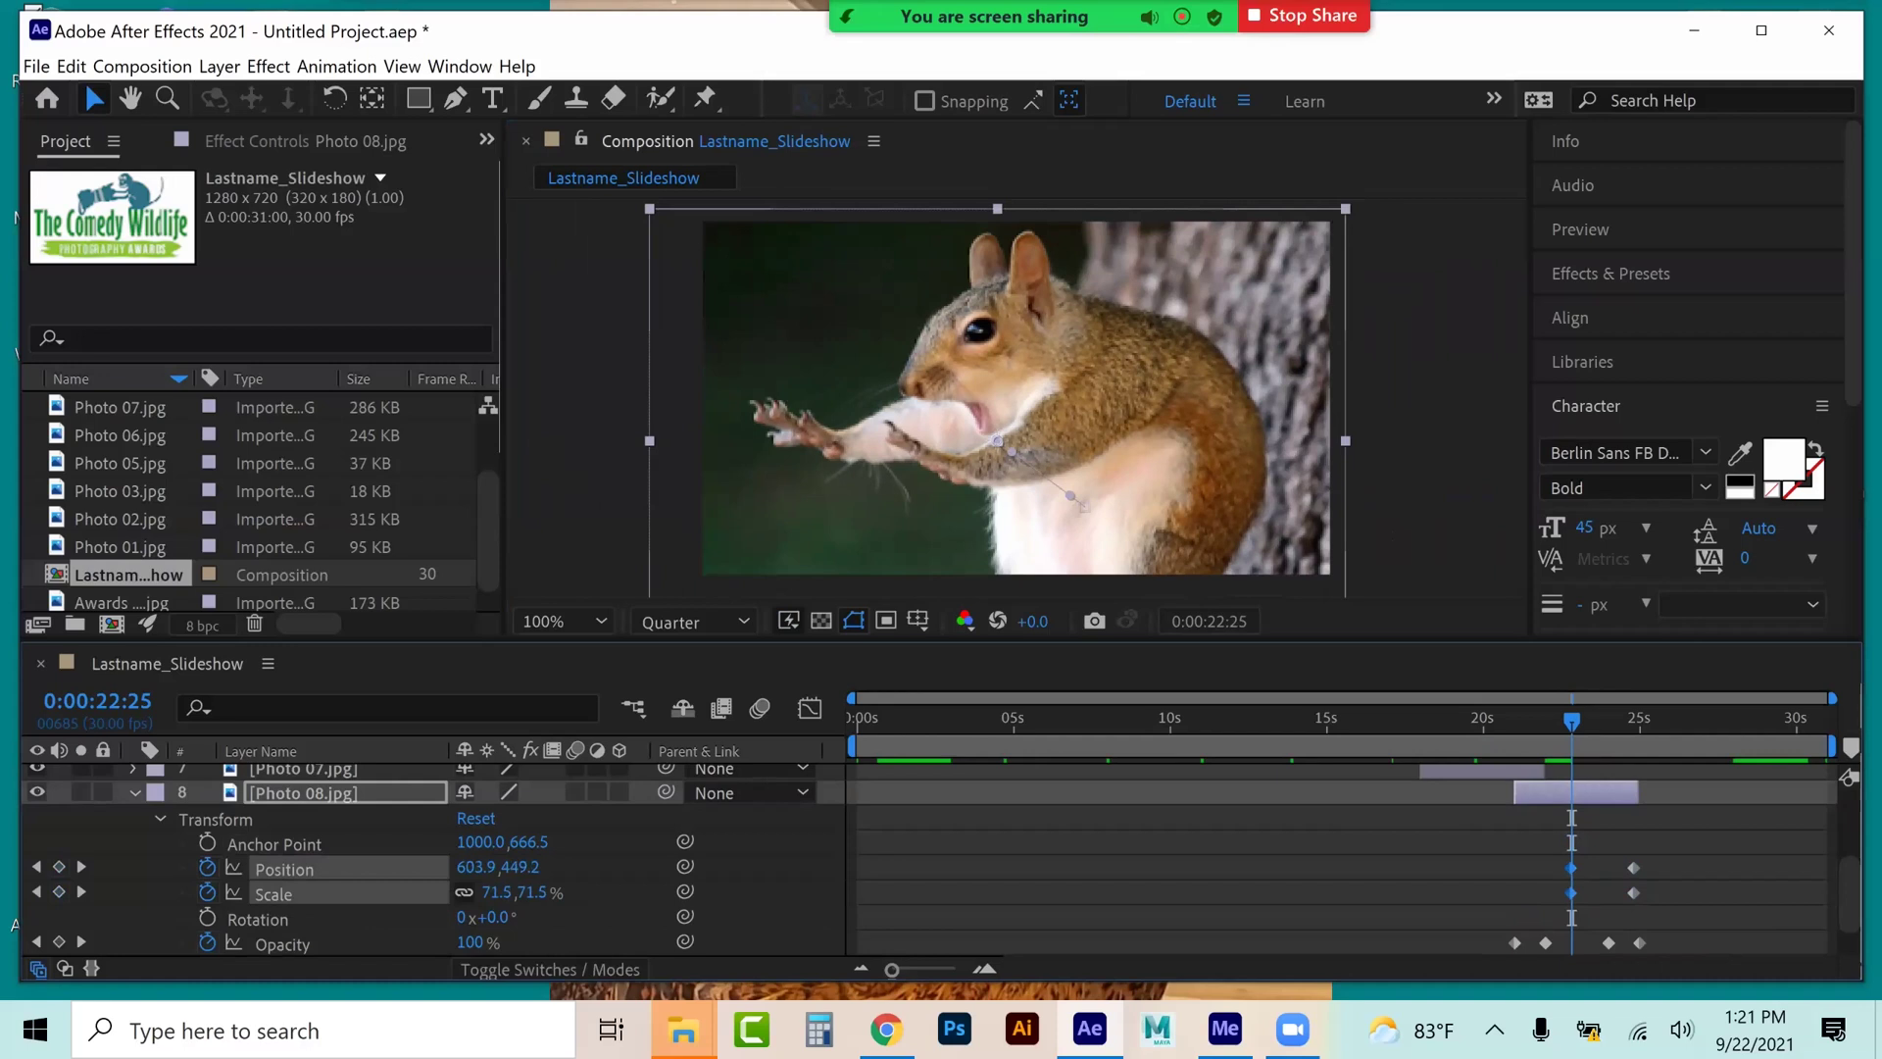
drag(1572, 868, 1514, 867)
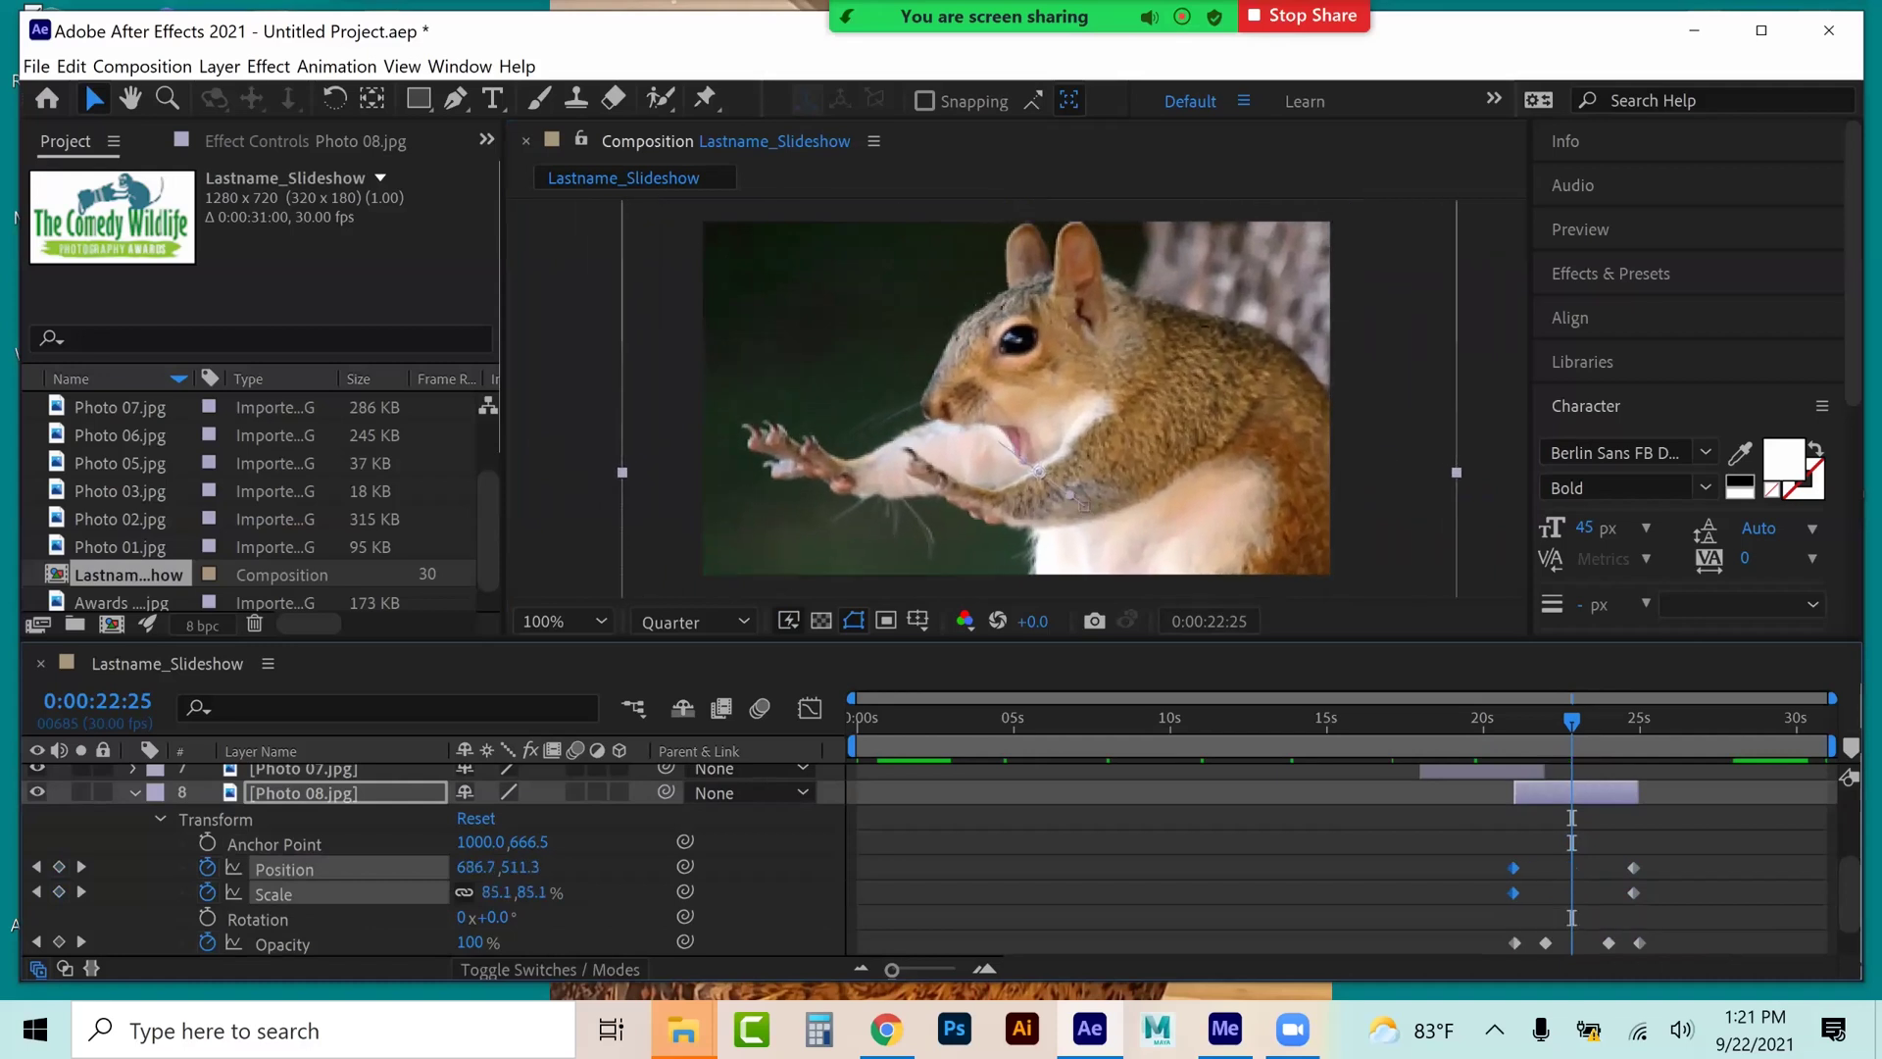
click(134, 793)
- Animate Photo 09's scale from 137% at the layer's start to 254% at its end
click(1676, 720)
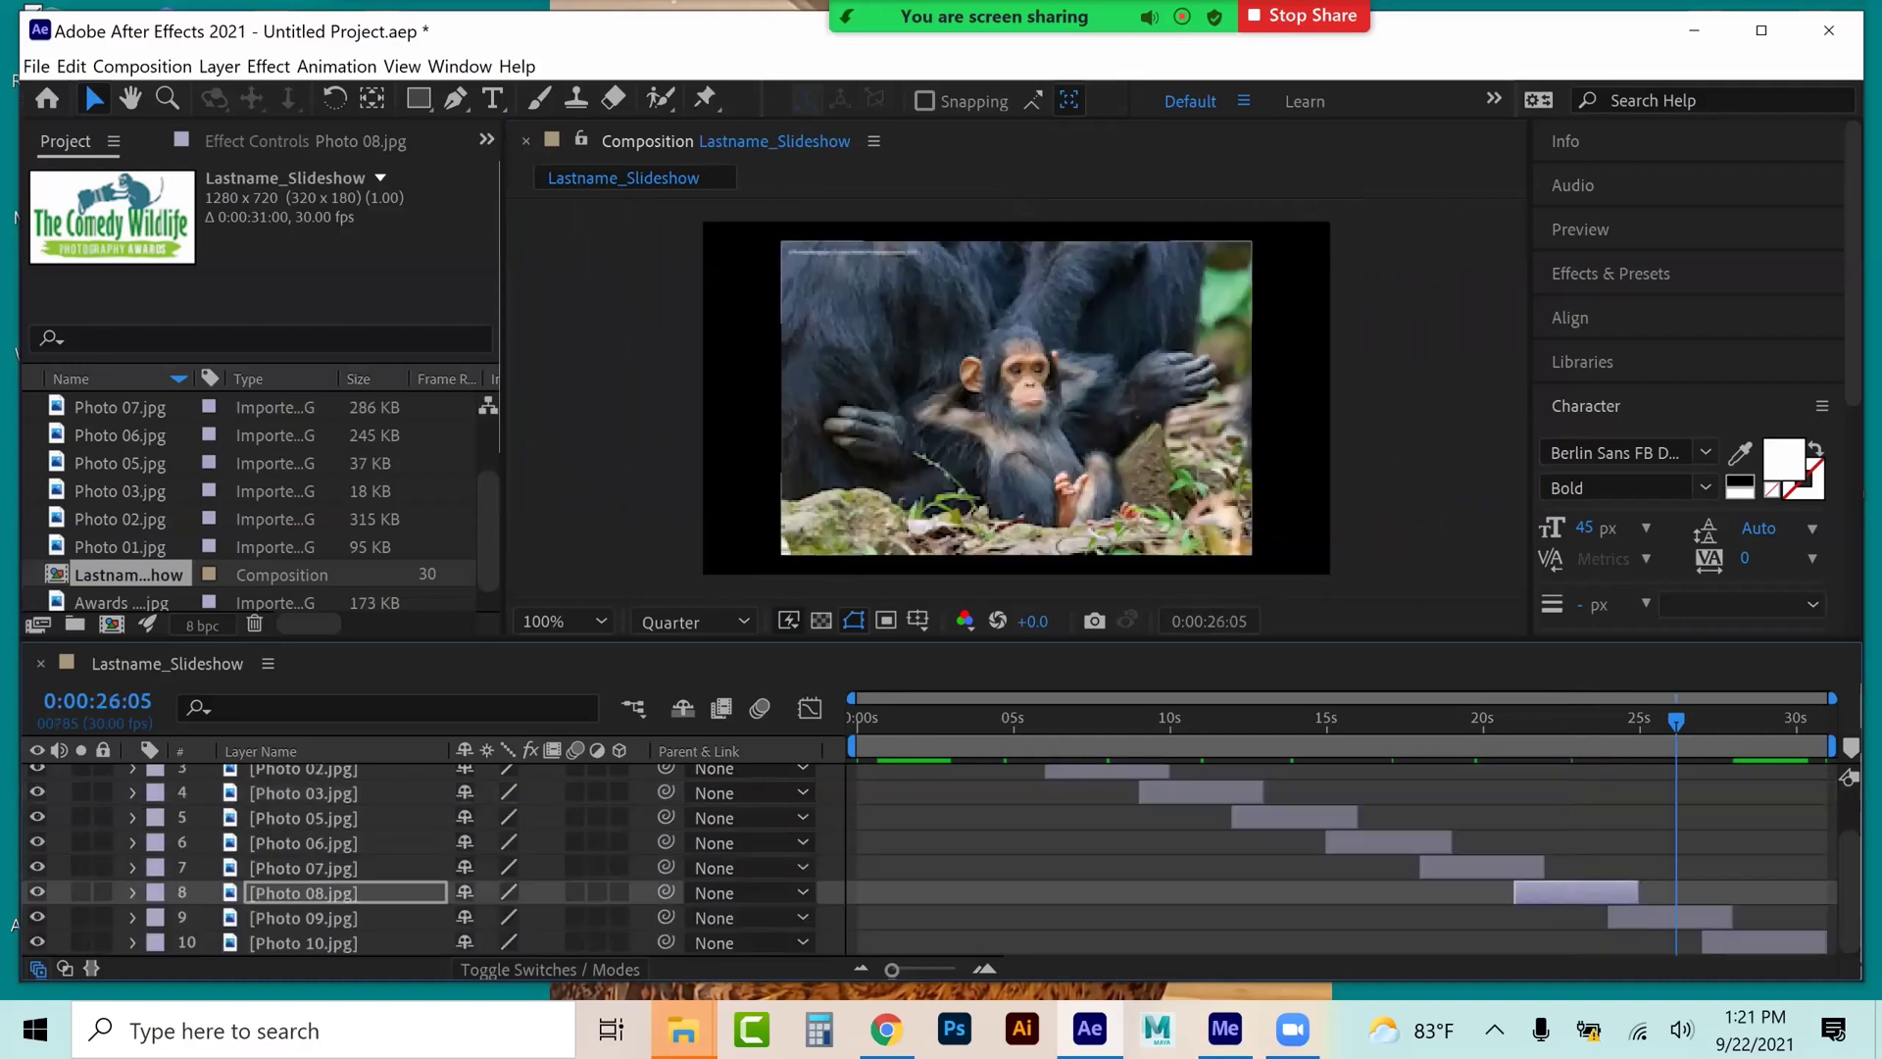
click(303, 918)
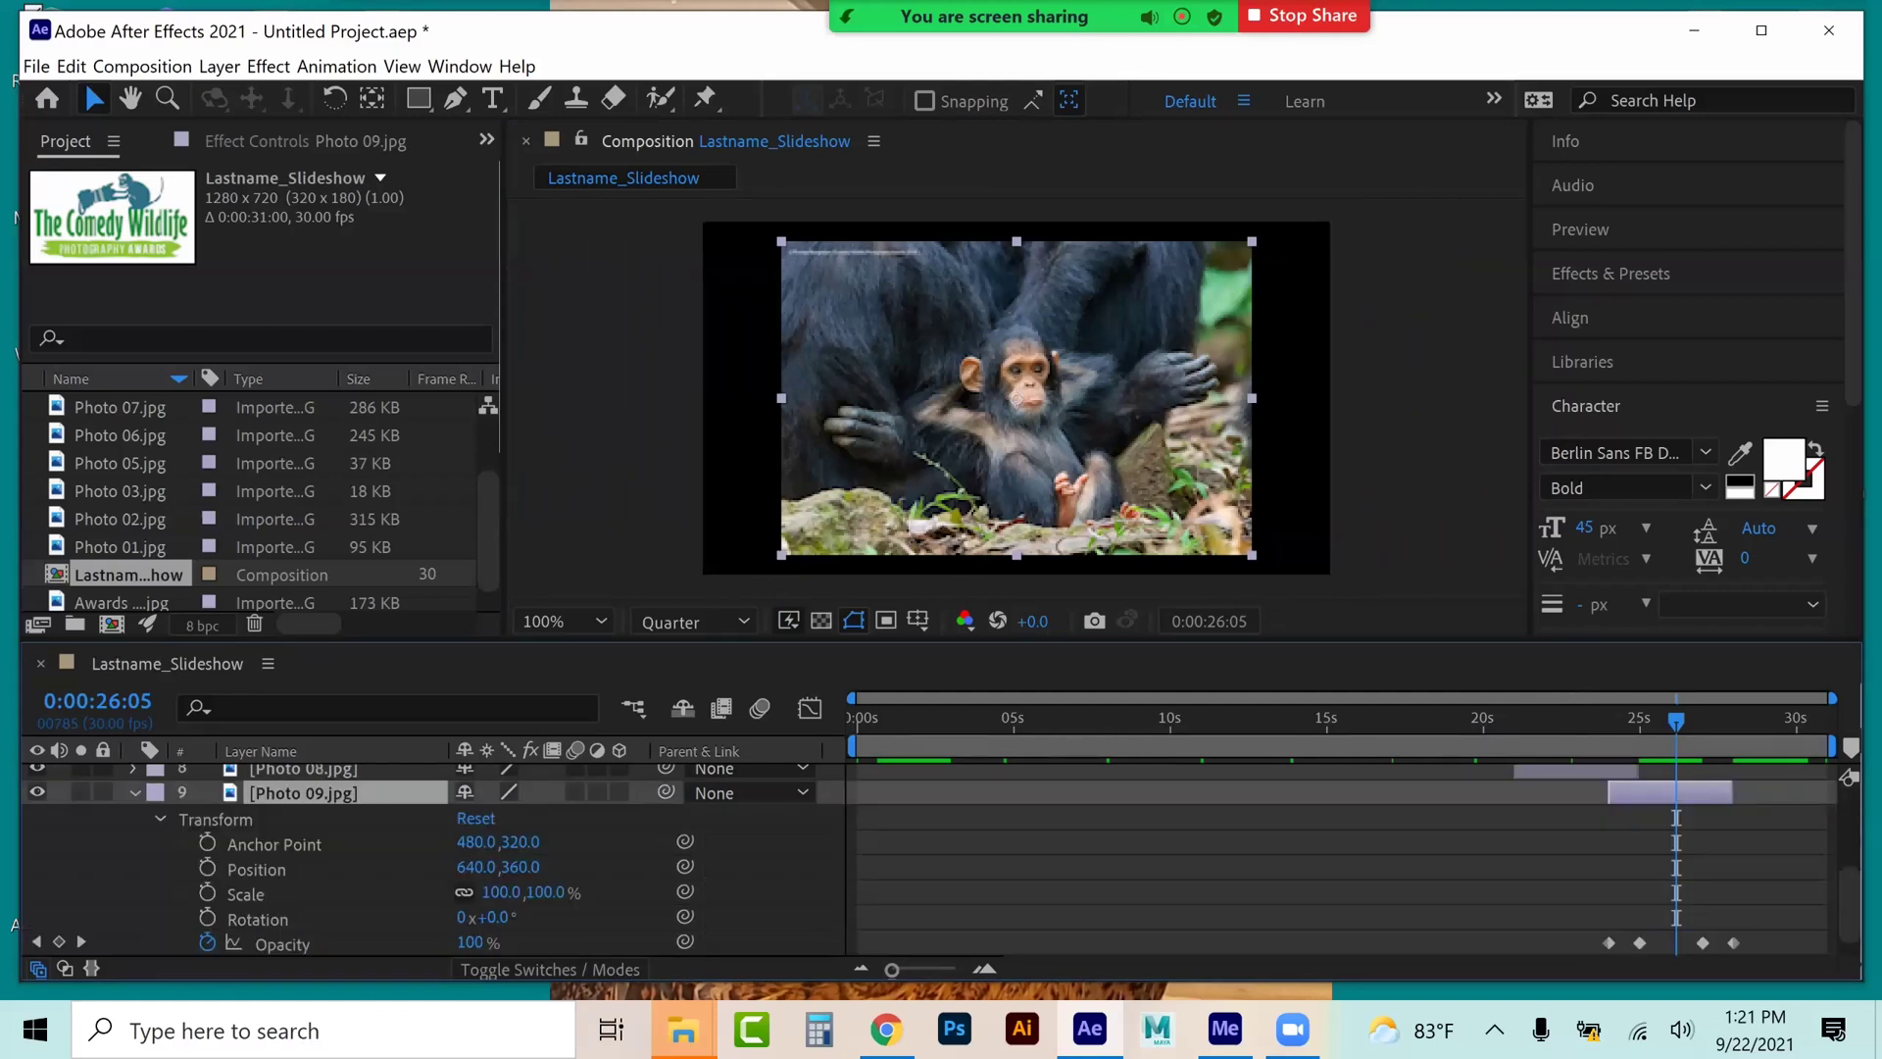
drag(501, 892, 537, 892)
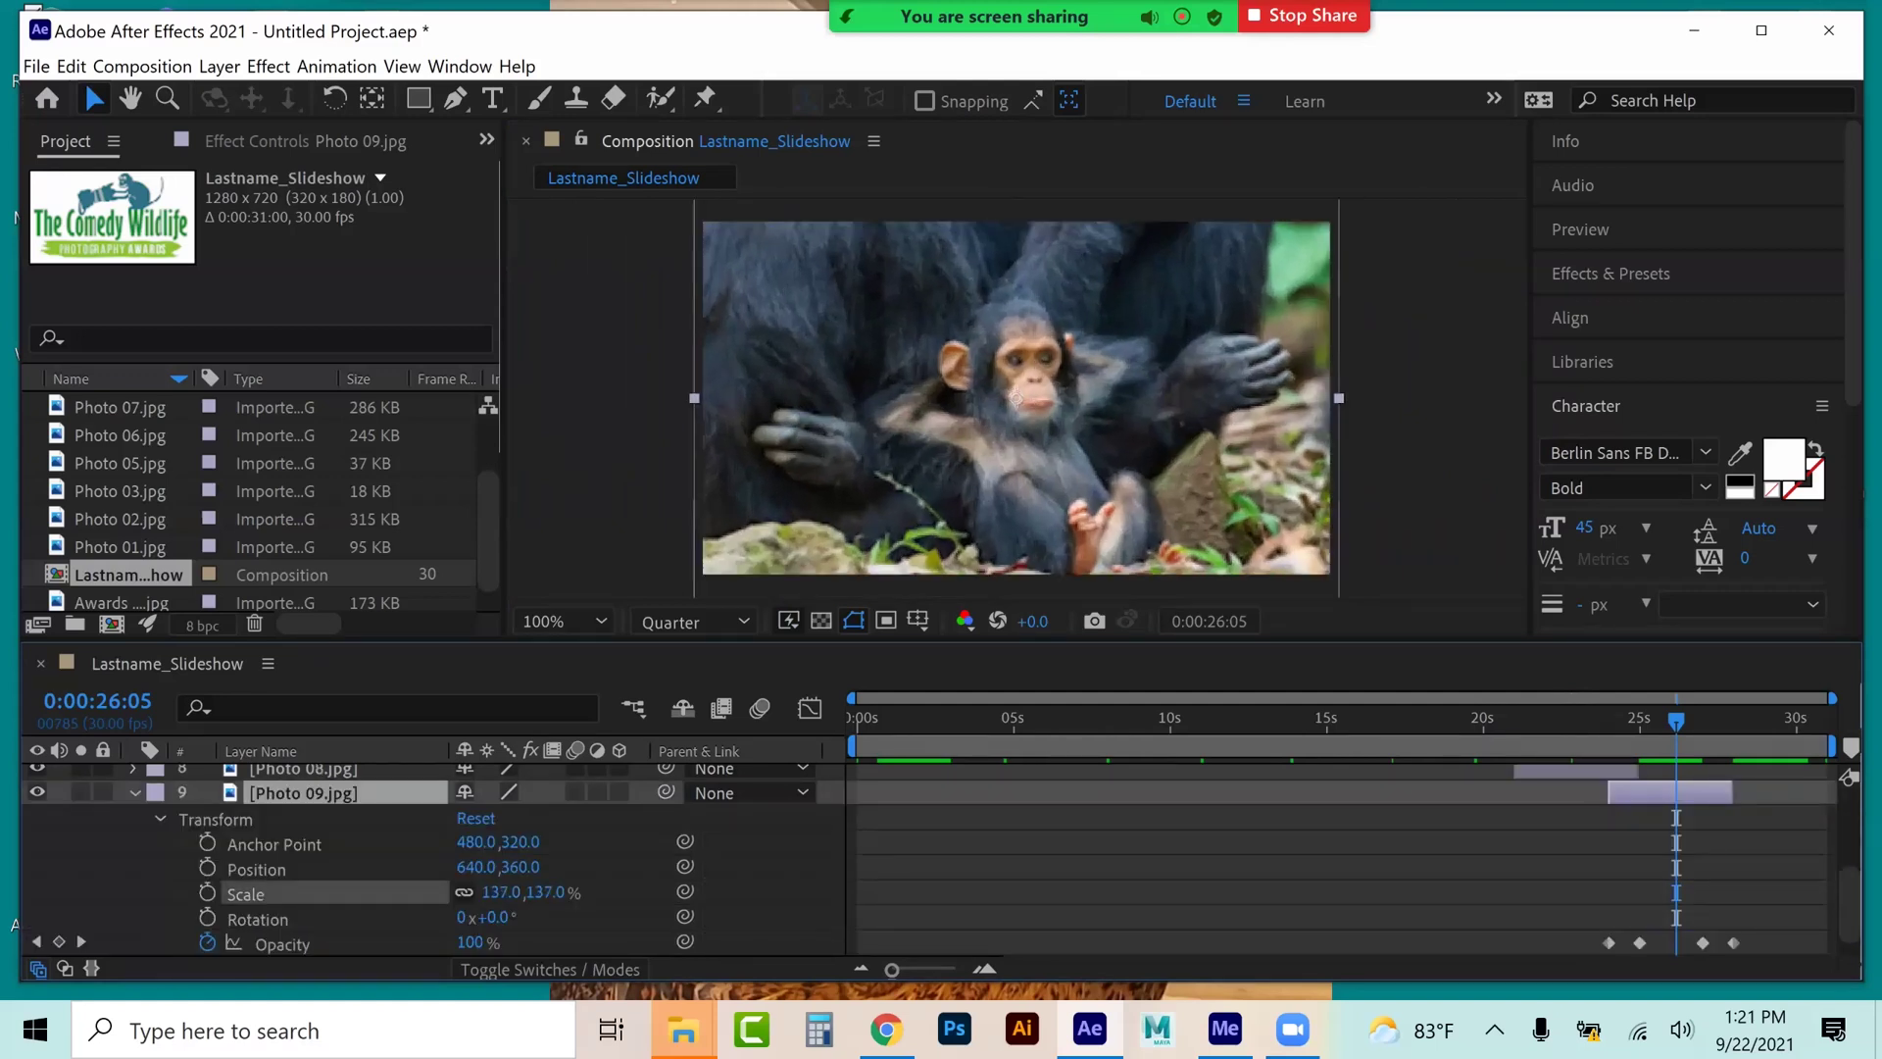
key(alt+shift+s)
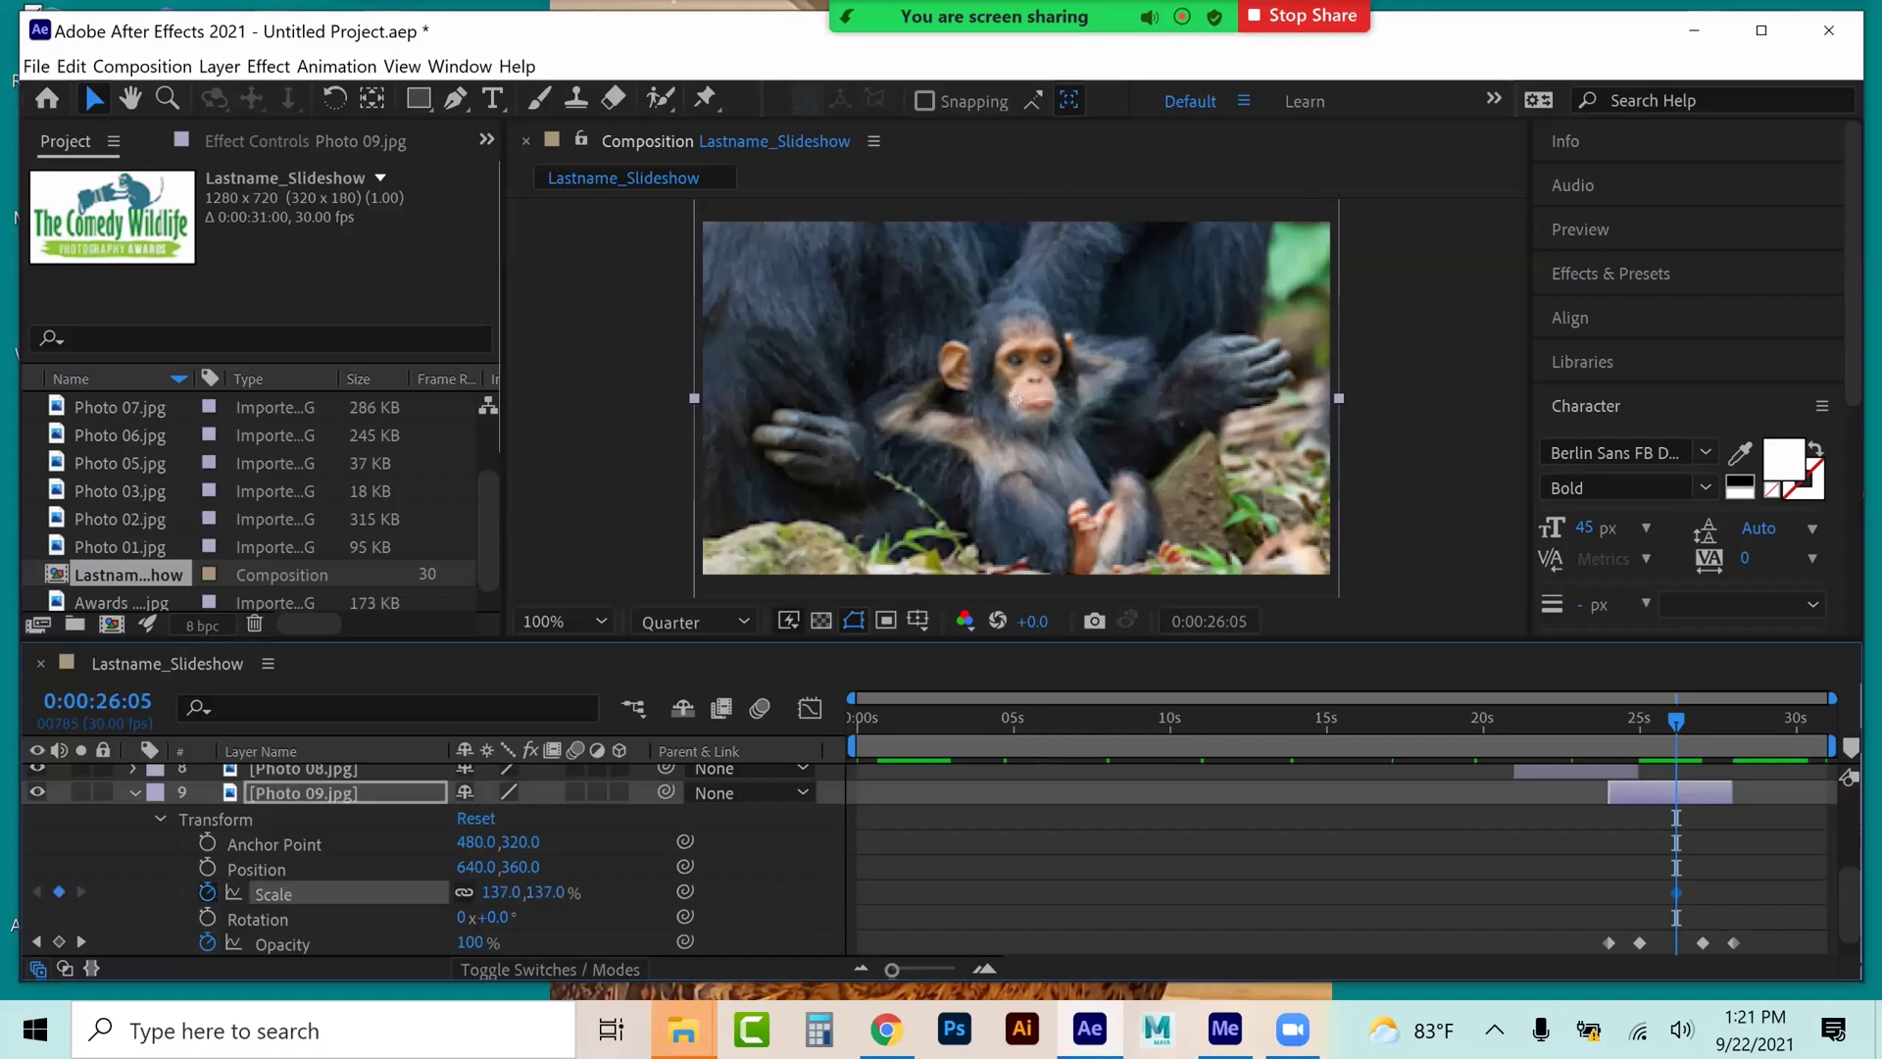
drag(1602, 893, 1607, 892)
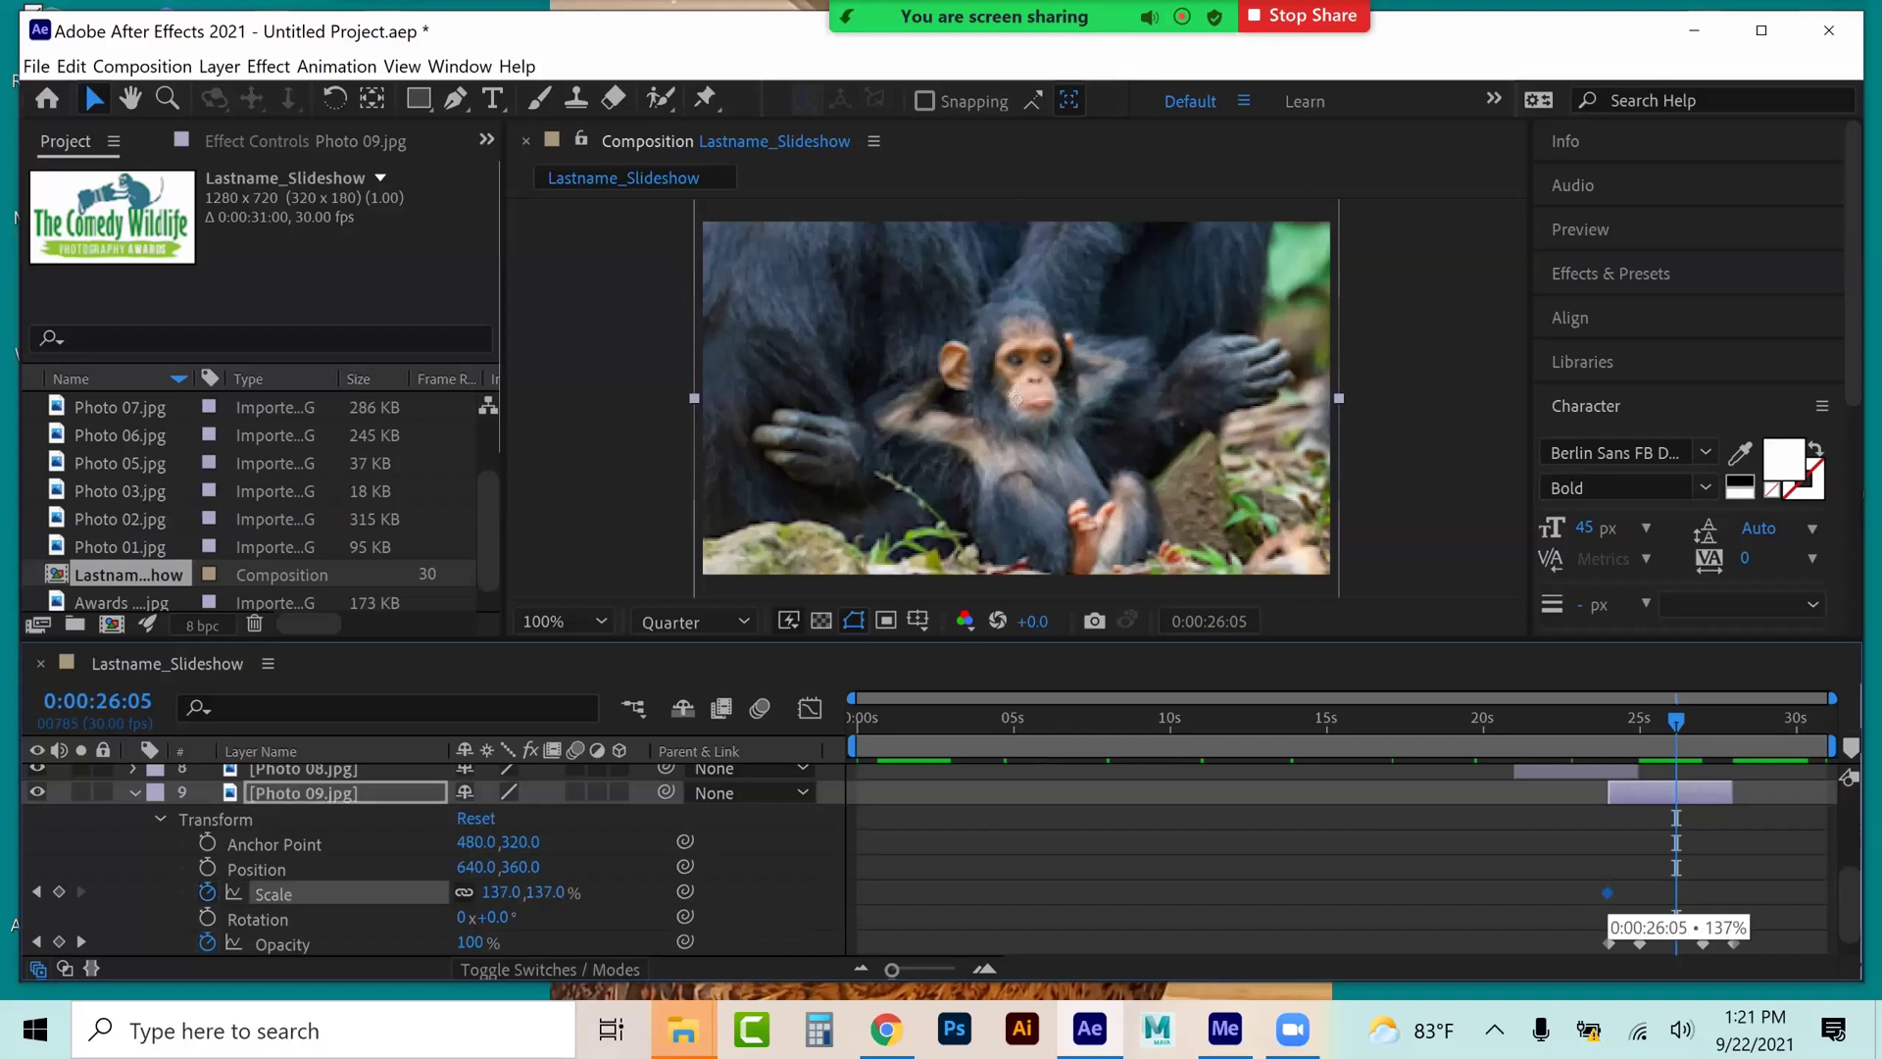
drag(501, 892, 588, 892)
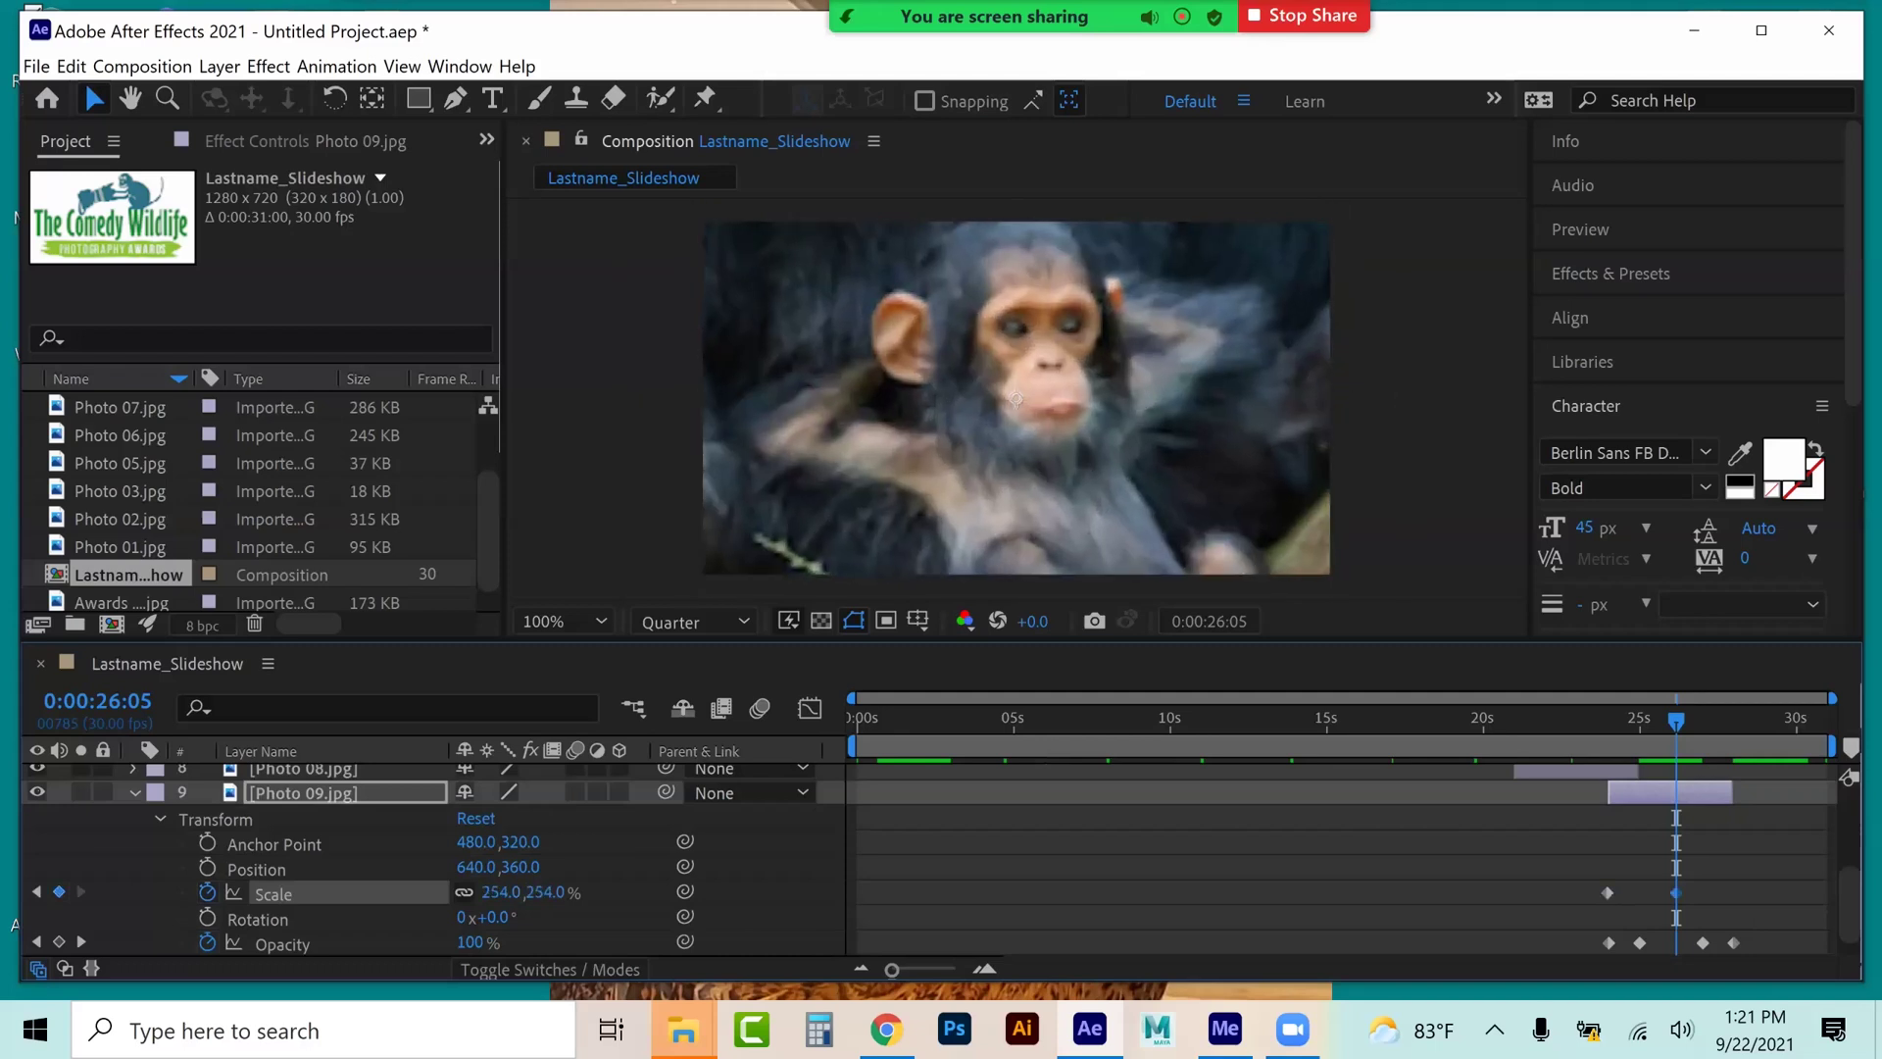
drag(1676, 893, 1726, 893)
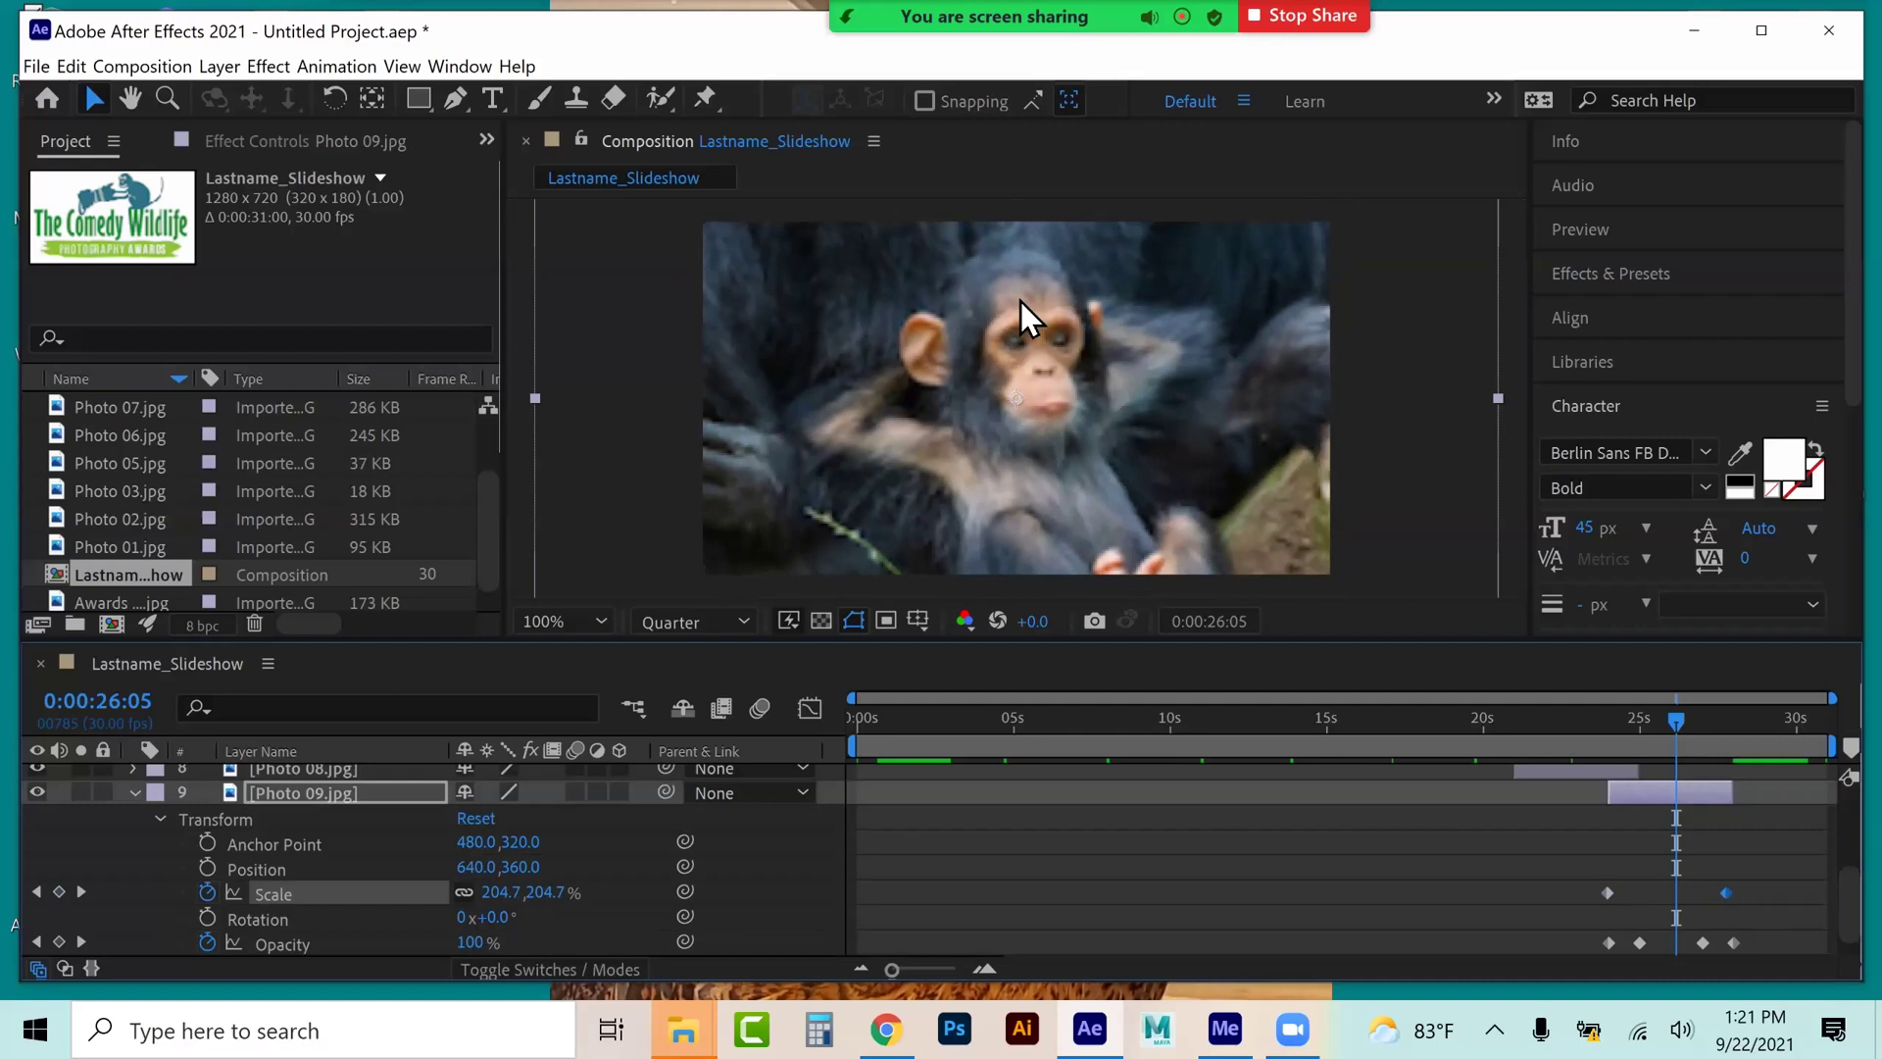
- Set the composition preview resolution to Full and collapse the Photo 09 layer
click(708, 623)
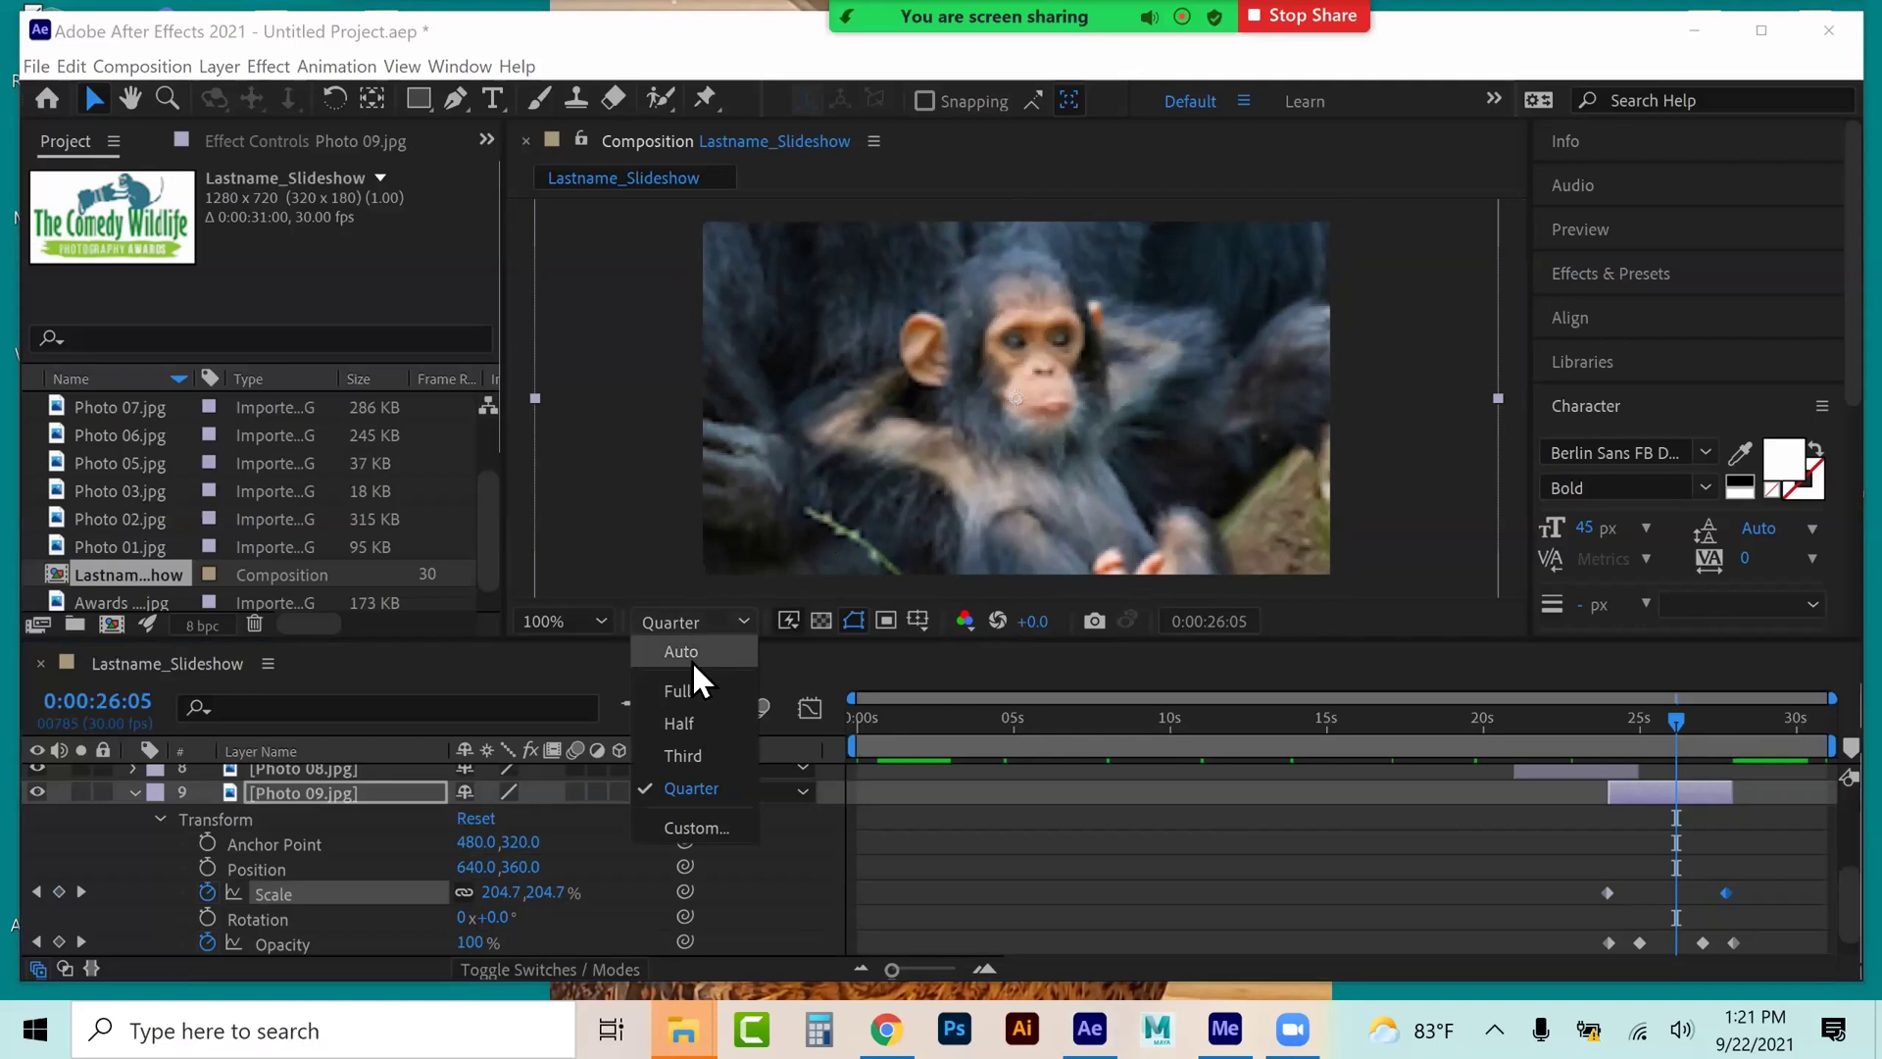
click(691, 661)
click(135, 793)
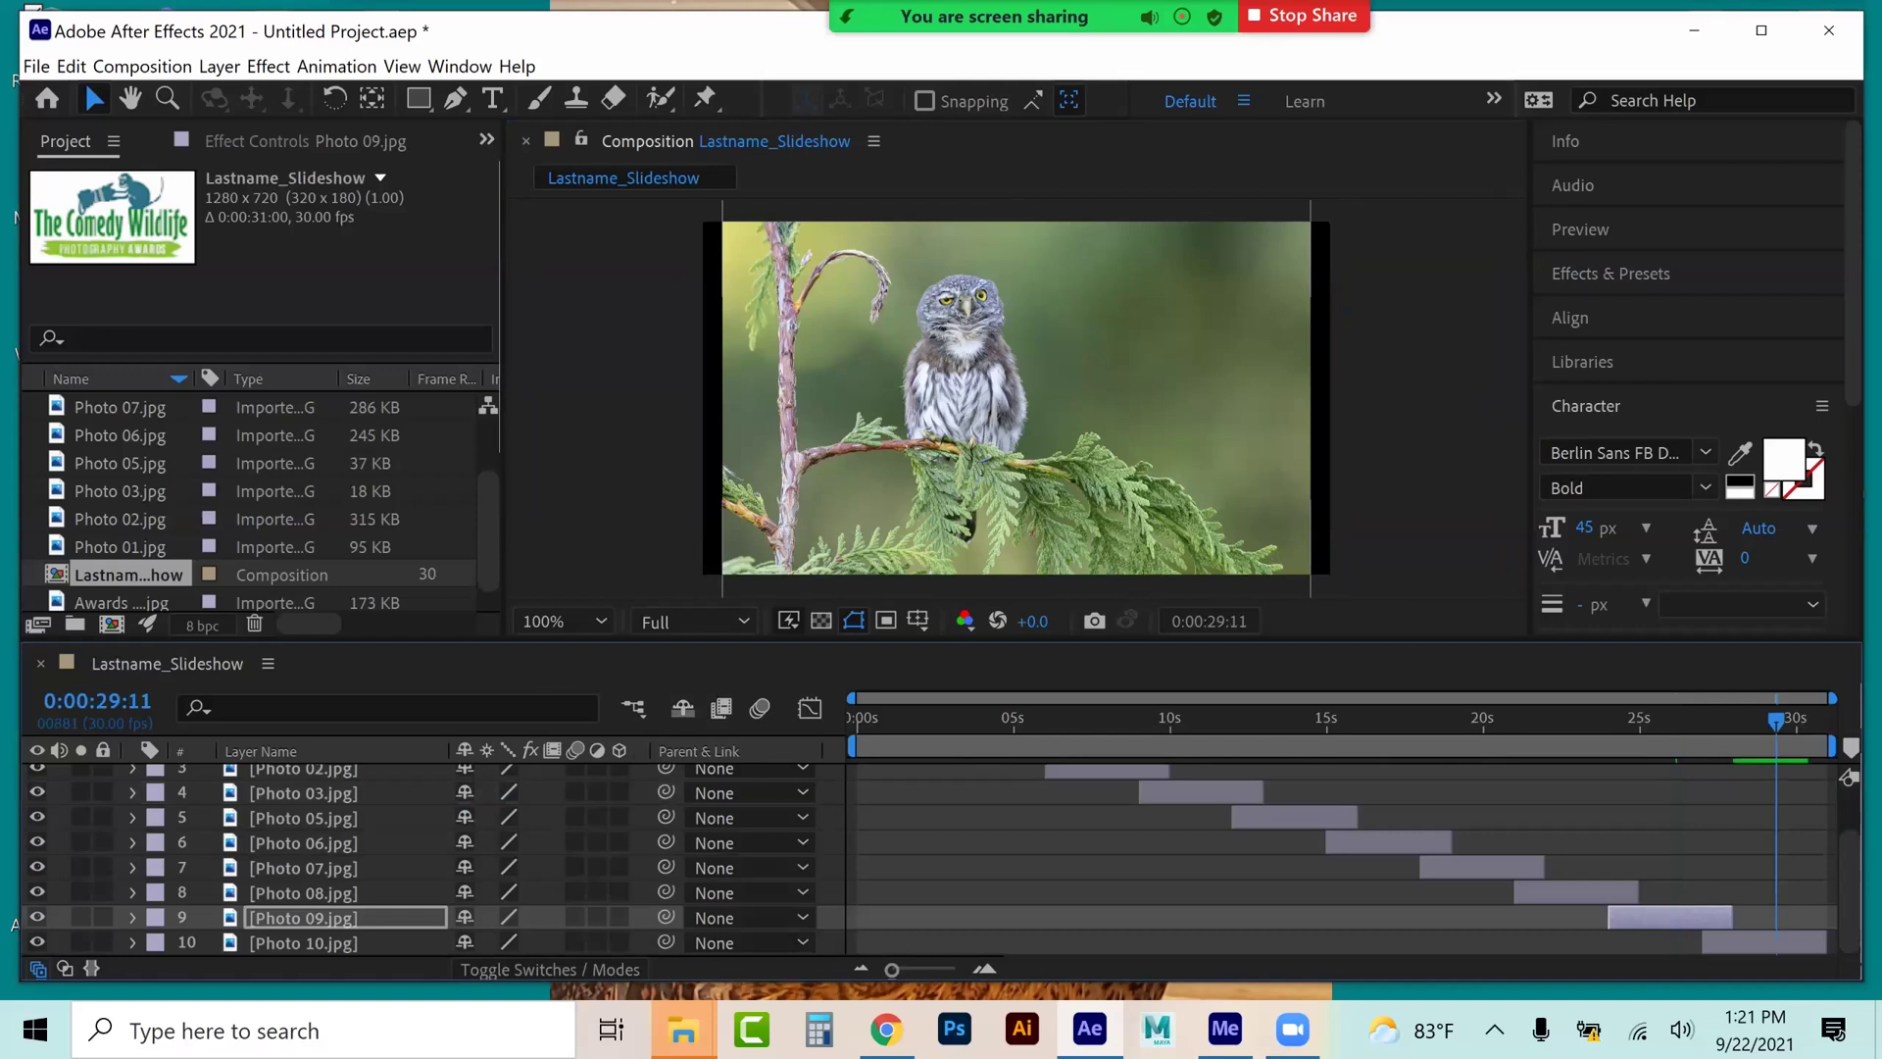
- Scale Photo 10 to 135% at 0:00:29:11 and shift it in the frame to about 802, 521
click(755, 563)
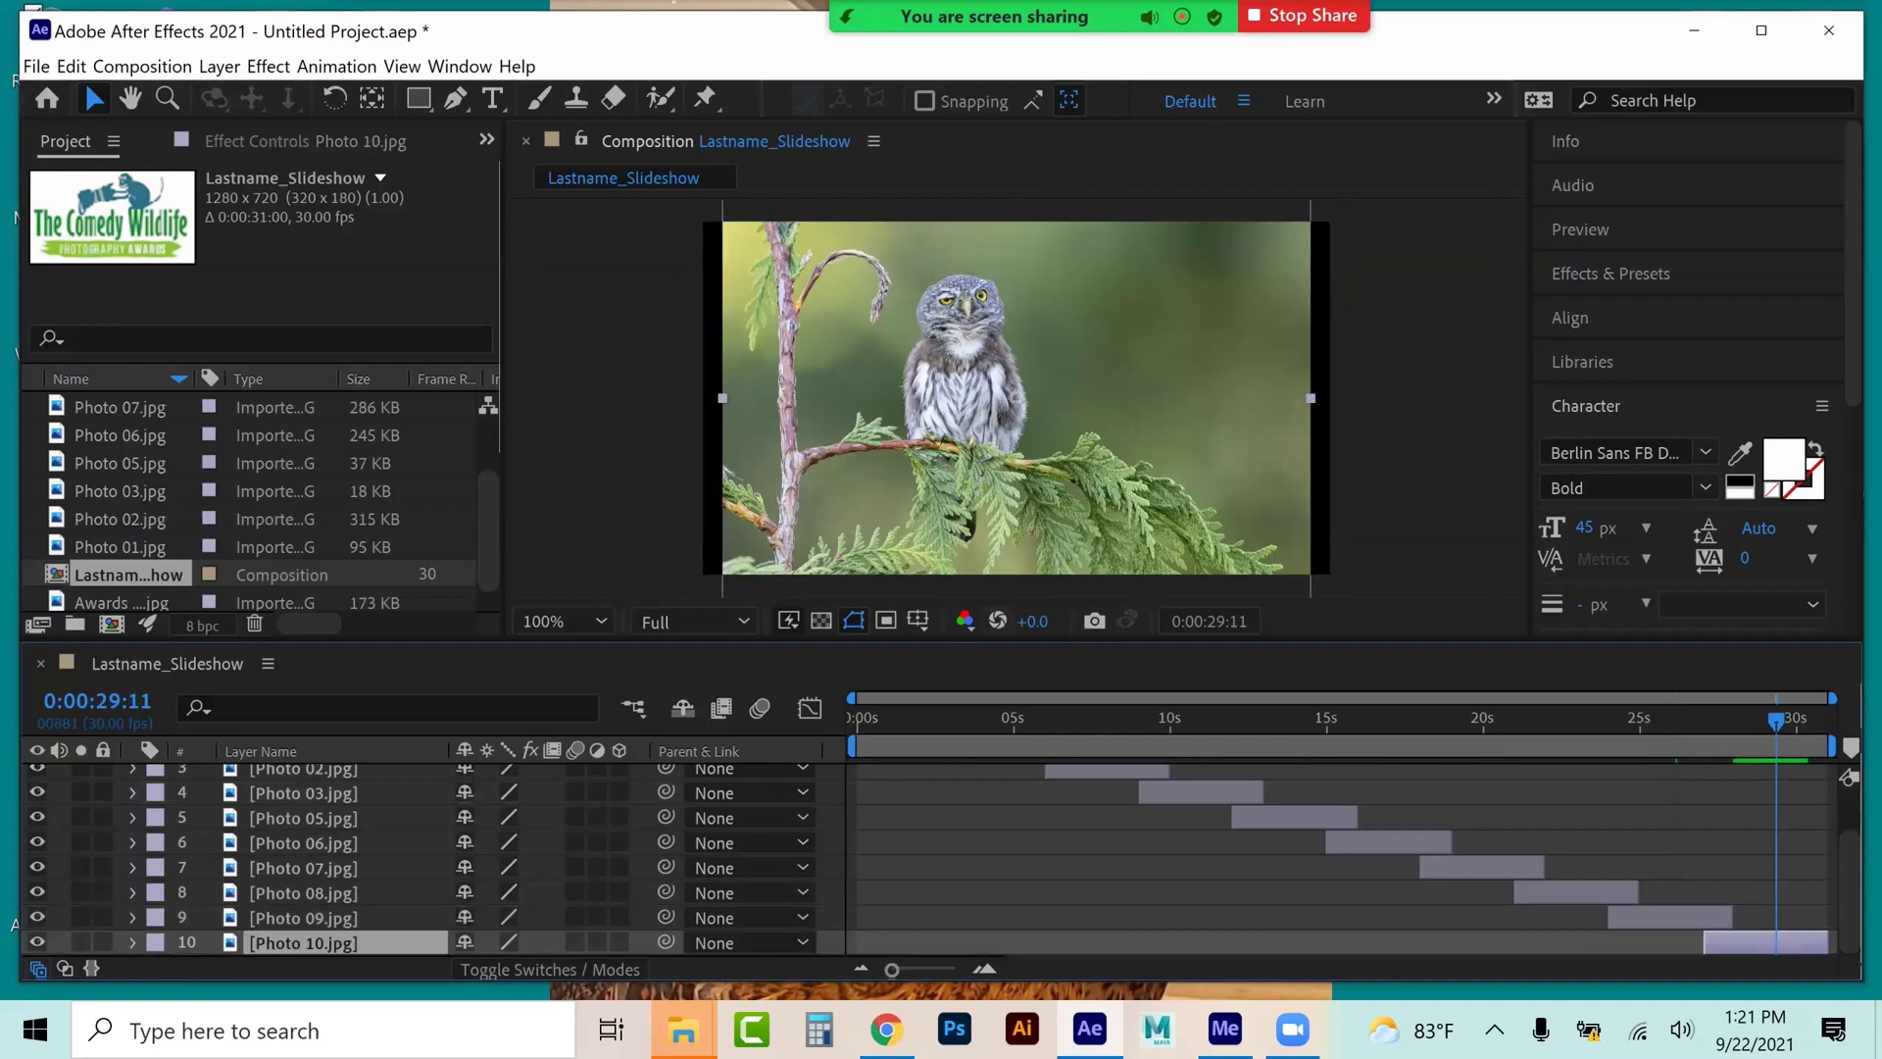
click(132, 942)
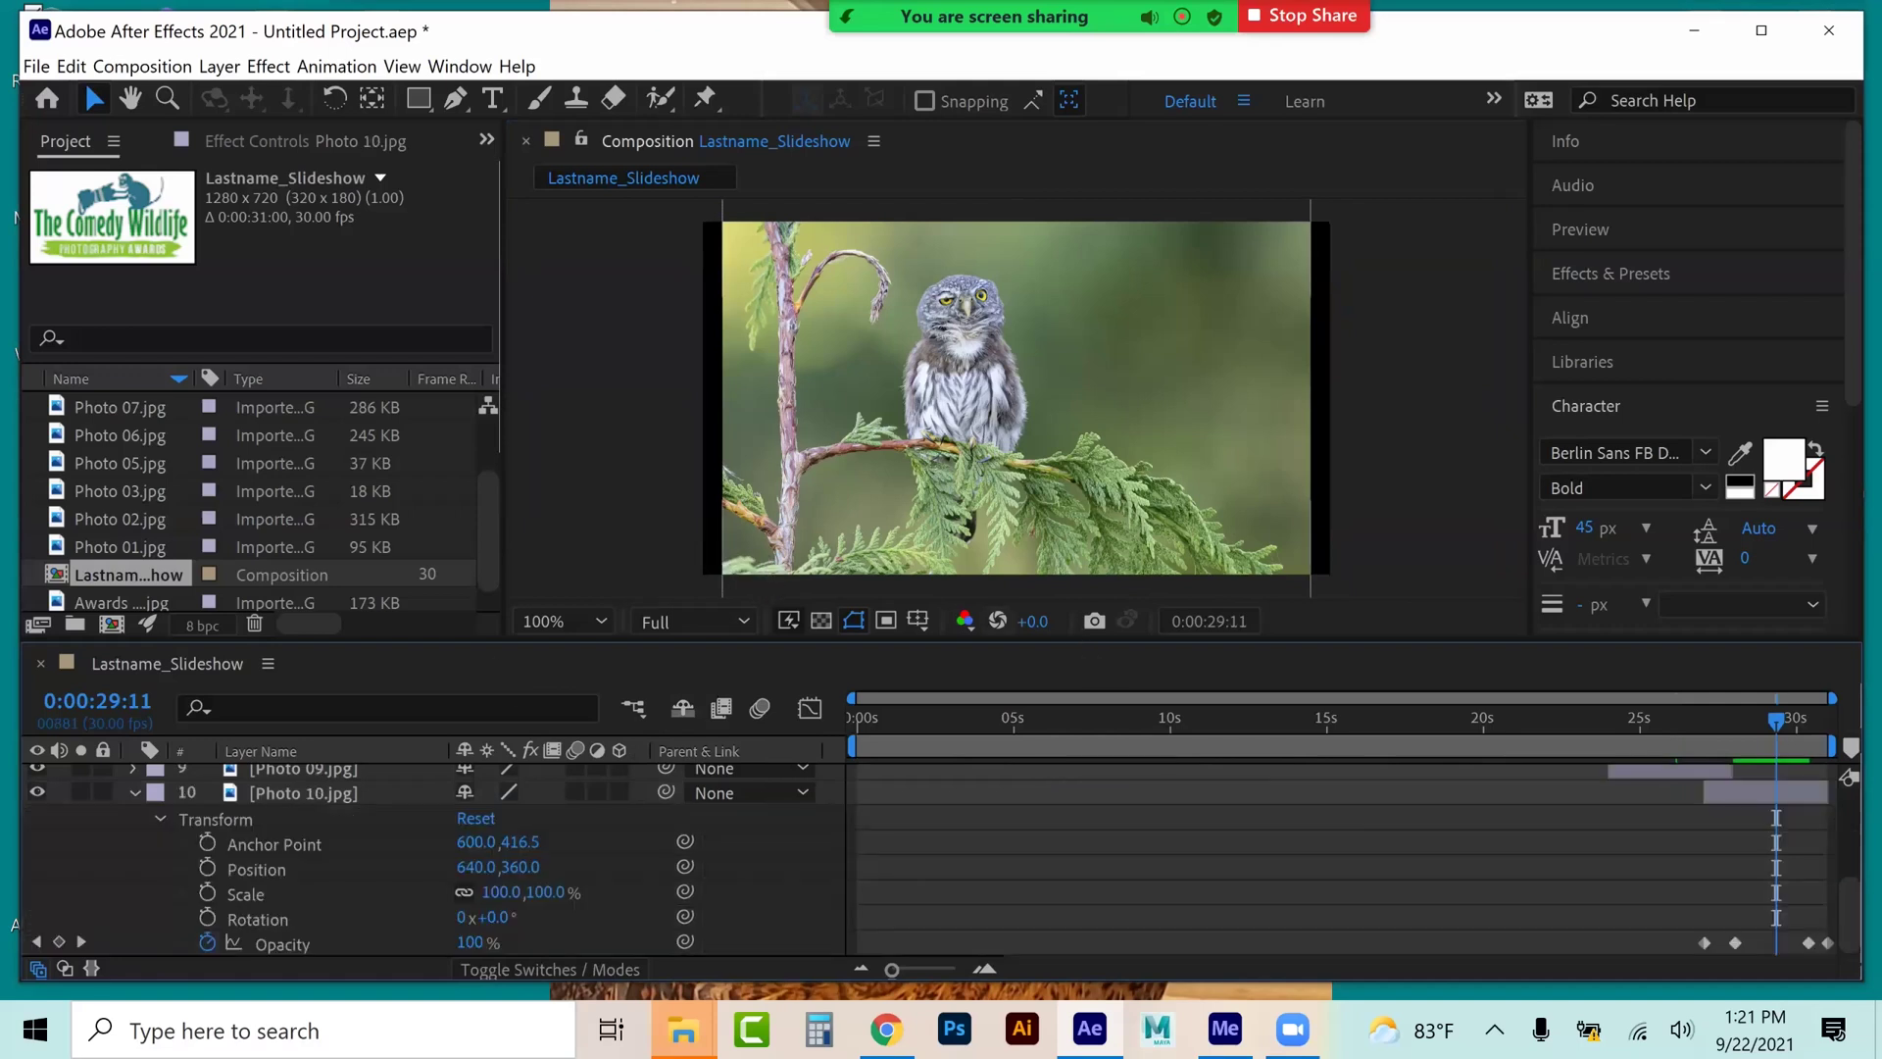
drag(500, 892, 534, 892)
drag(1037, 488, 1095, 536)
- Add scale and position keyframes to Photo 10 and place both at the layer's start
key(alt+shift+s)
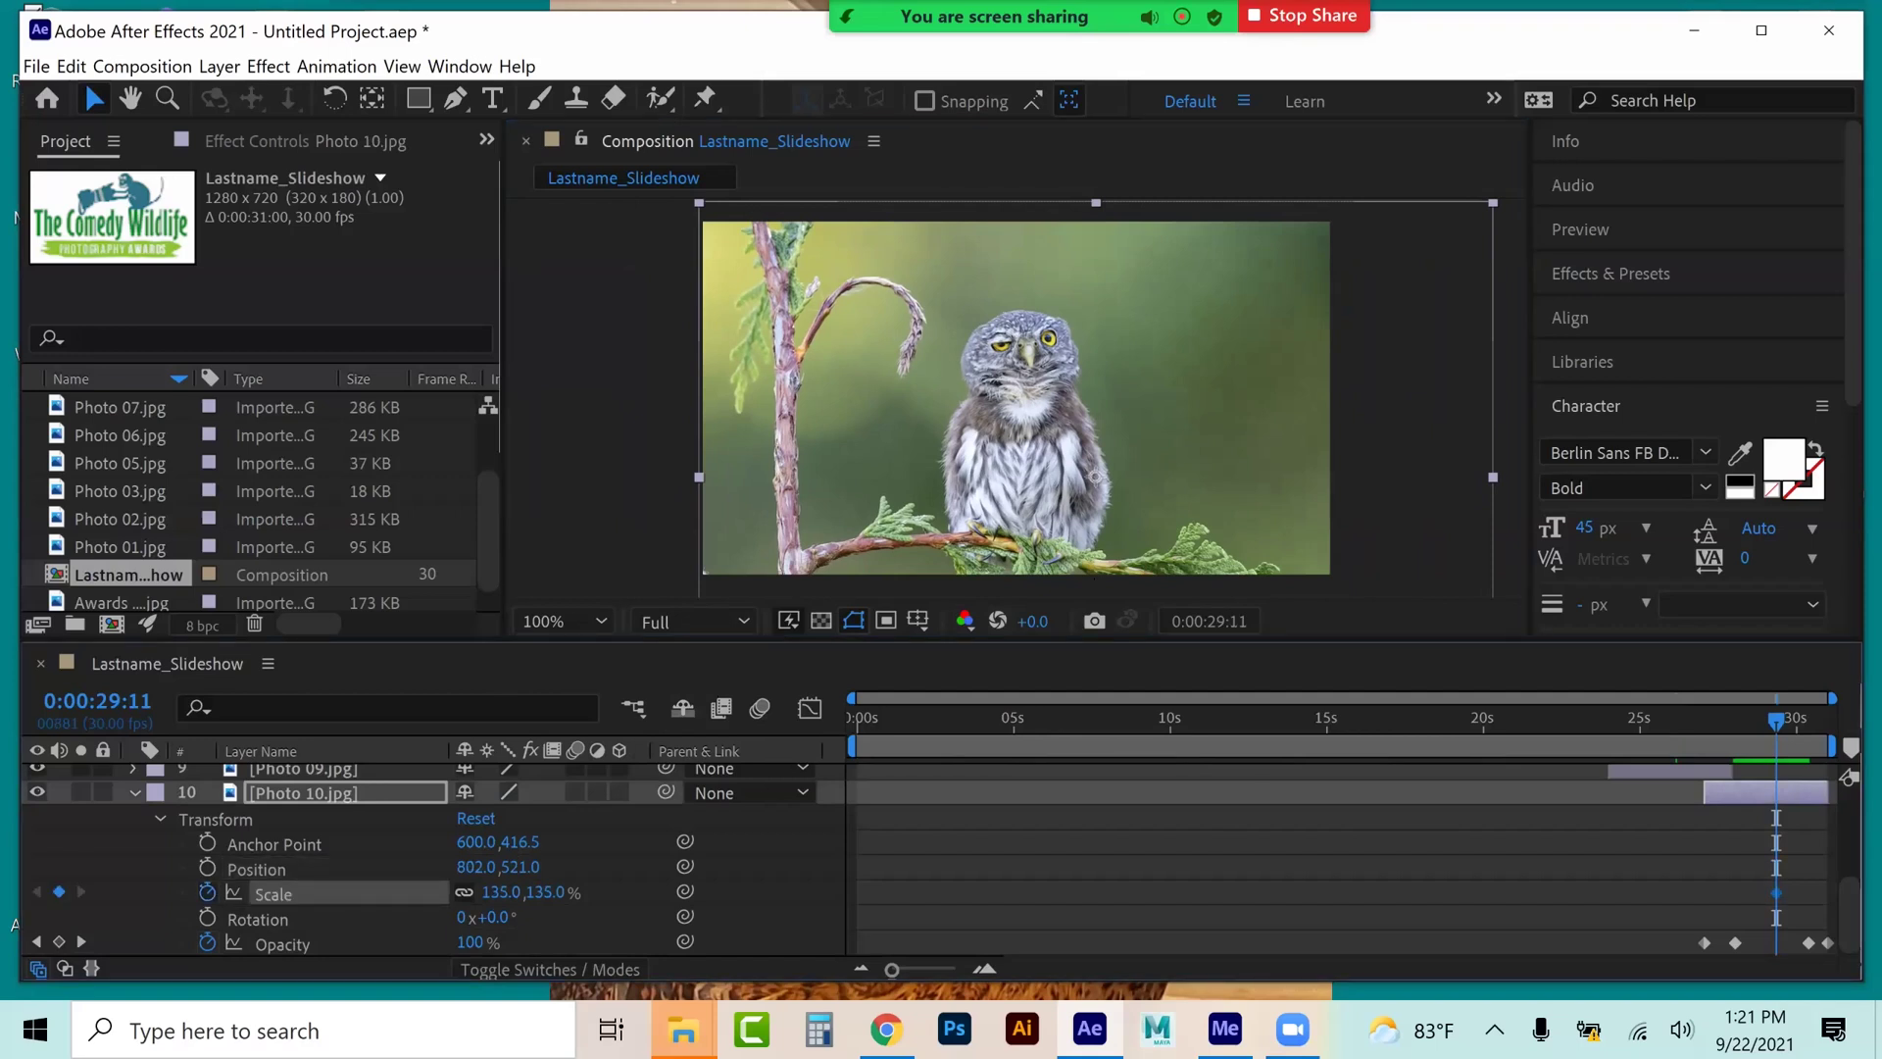
drag(1774, 892, 1701, 893)
key(alt+shift+p)
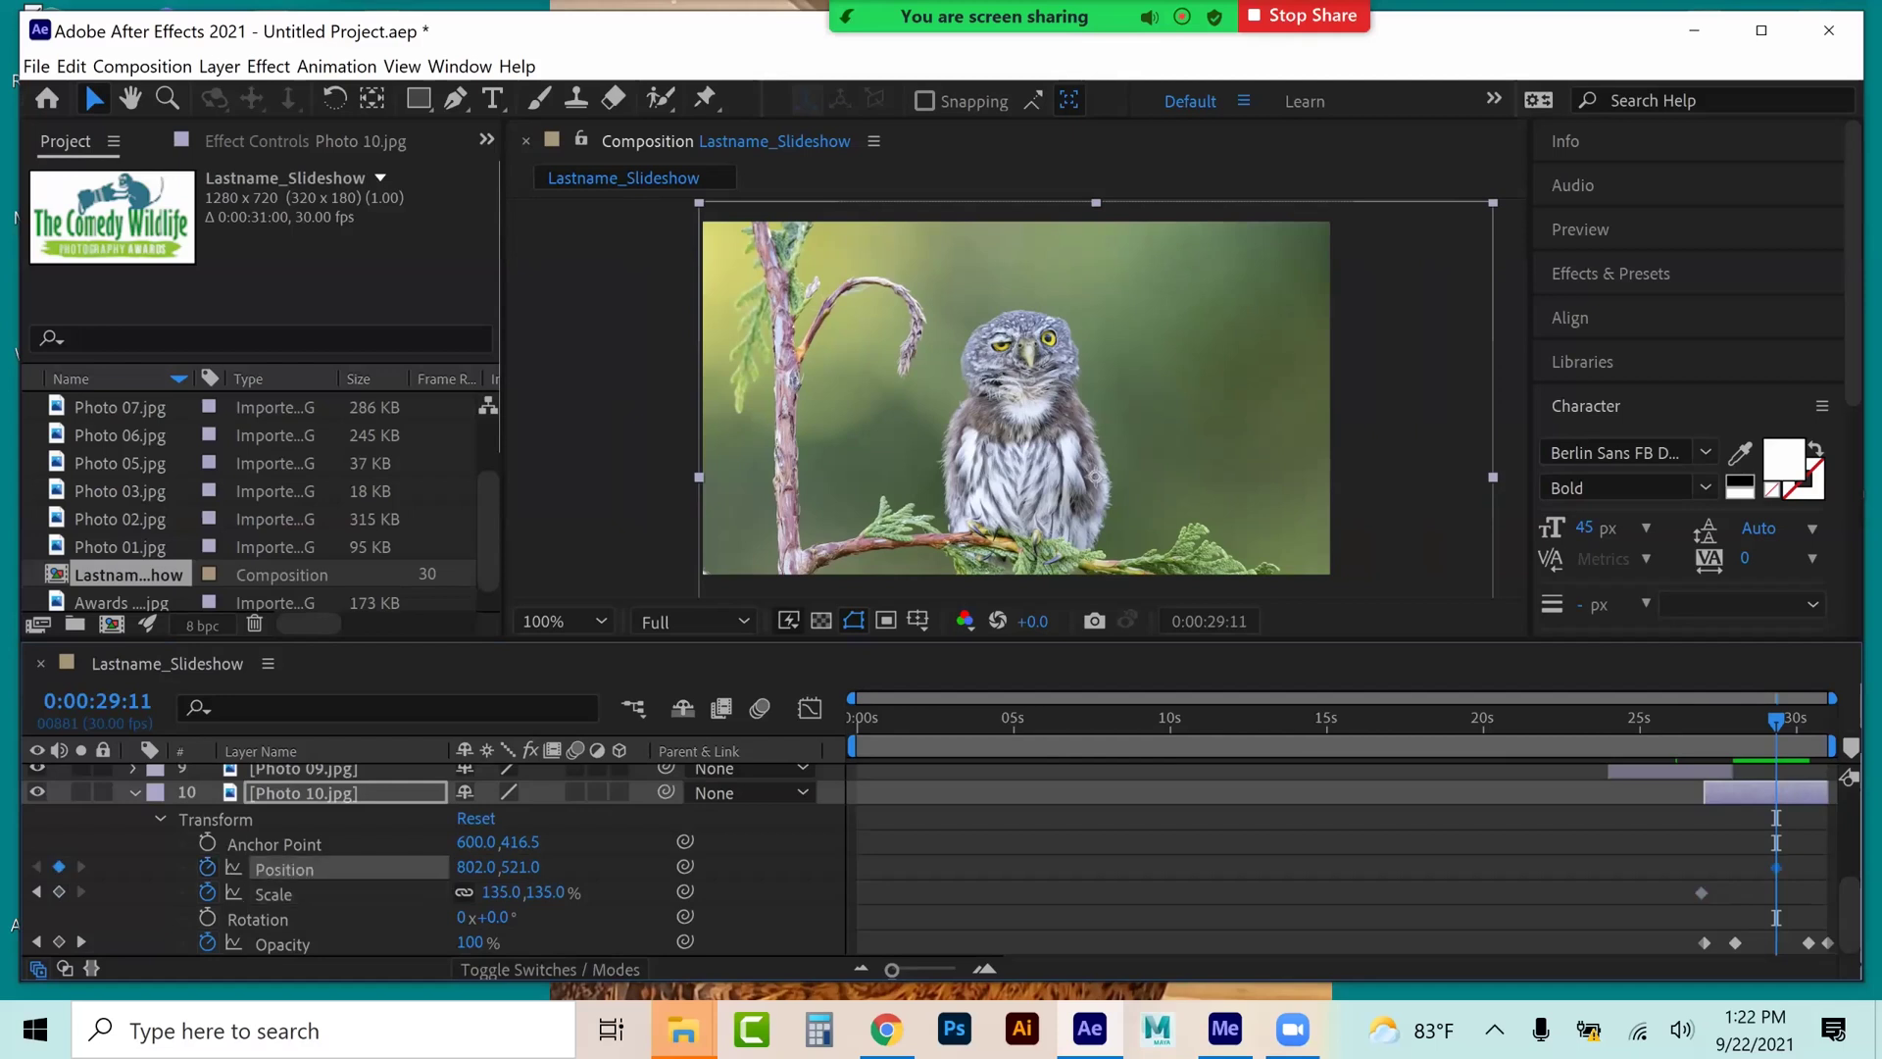
drag(1714, 867, 1697, 867)
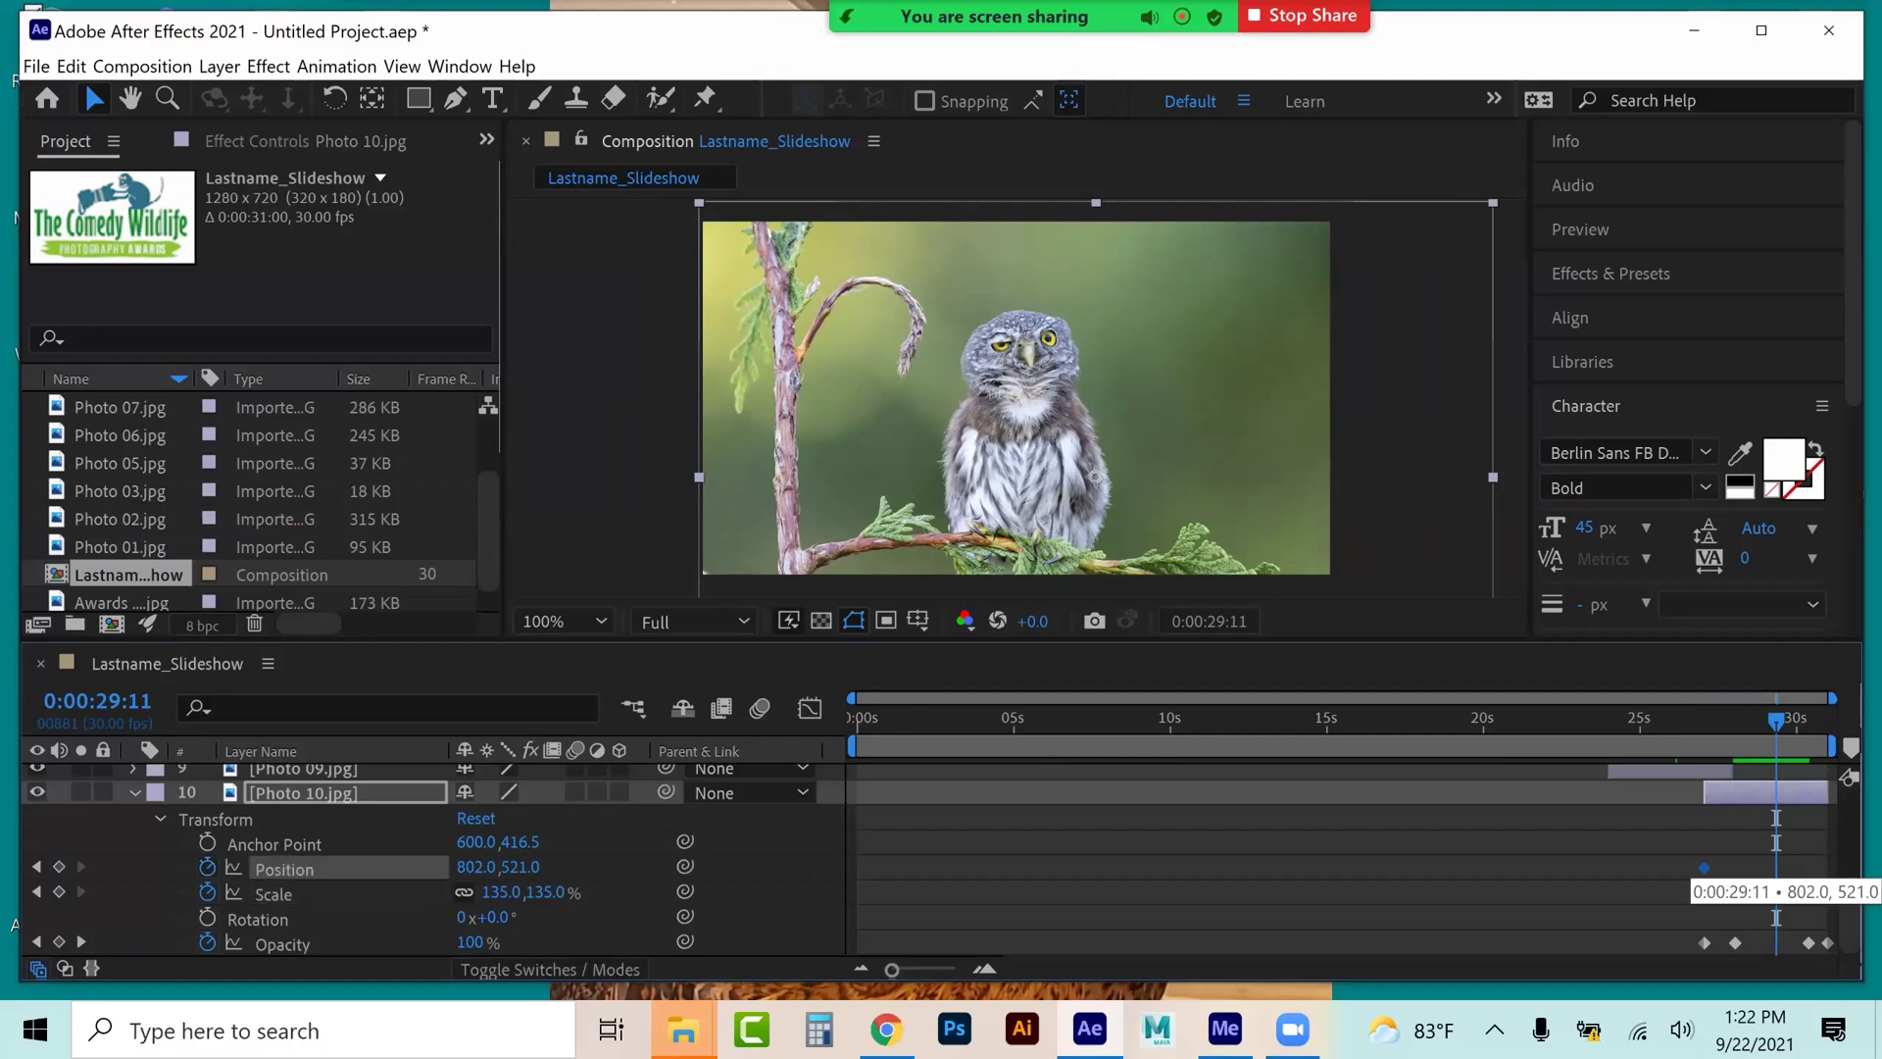
- Keyframe Photo 10 at 175% scale and shifted leftward, place both keyframes at the layer's end, then collapse the layer
drag(502, 892, 541, 892)
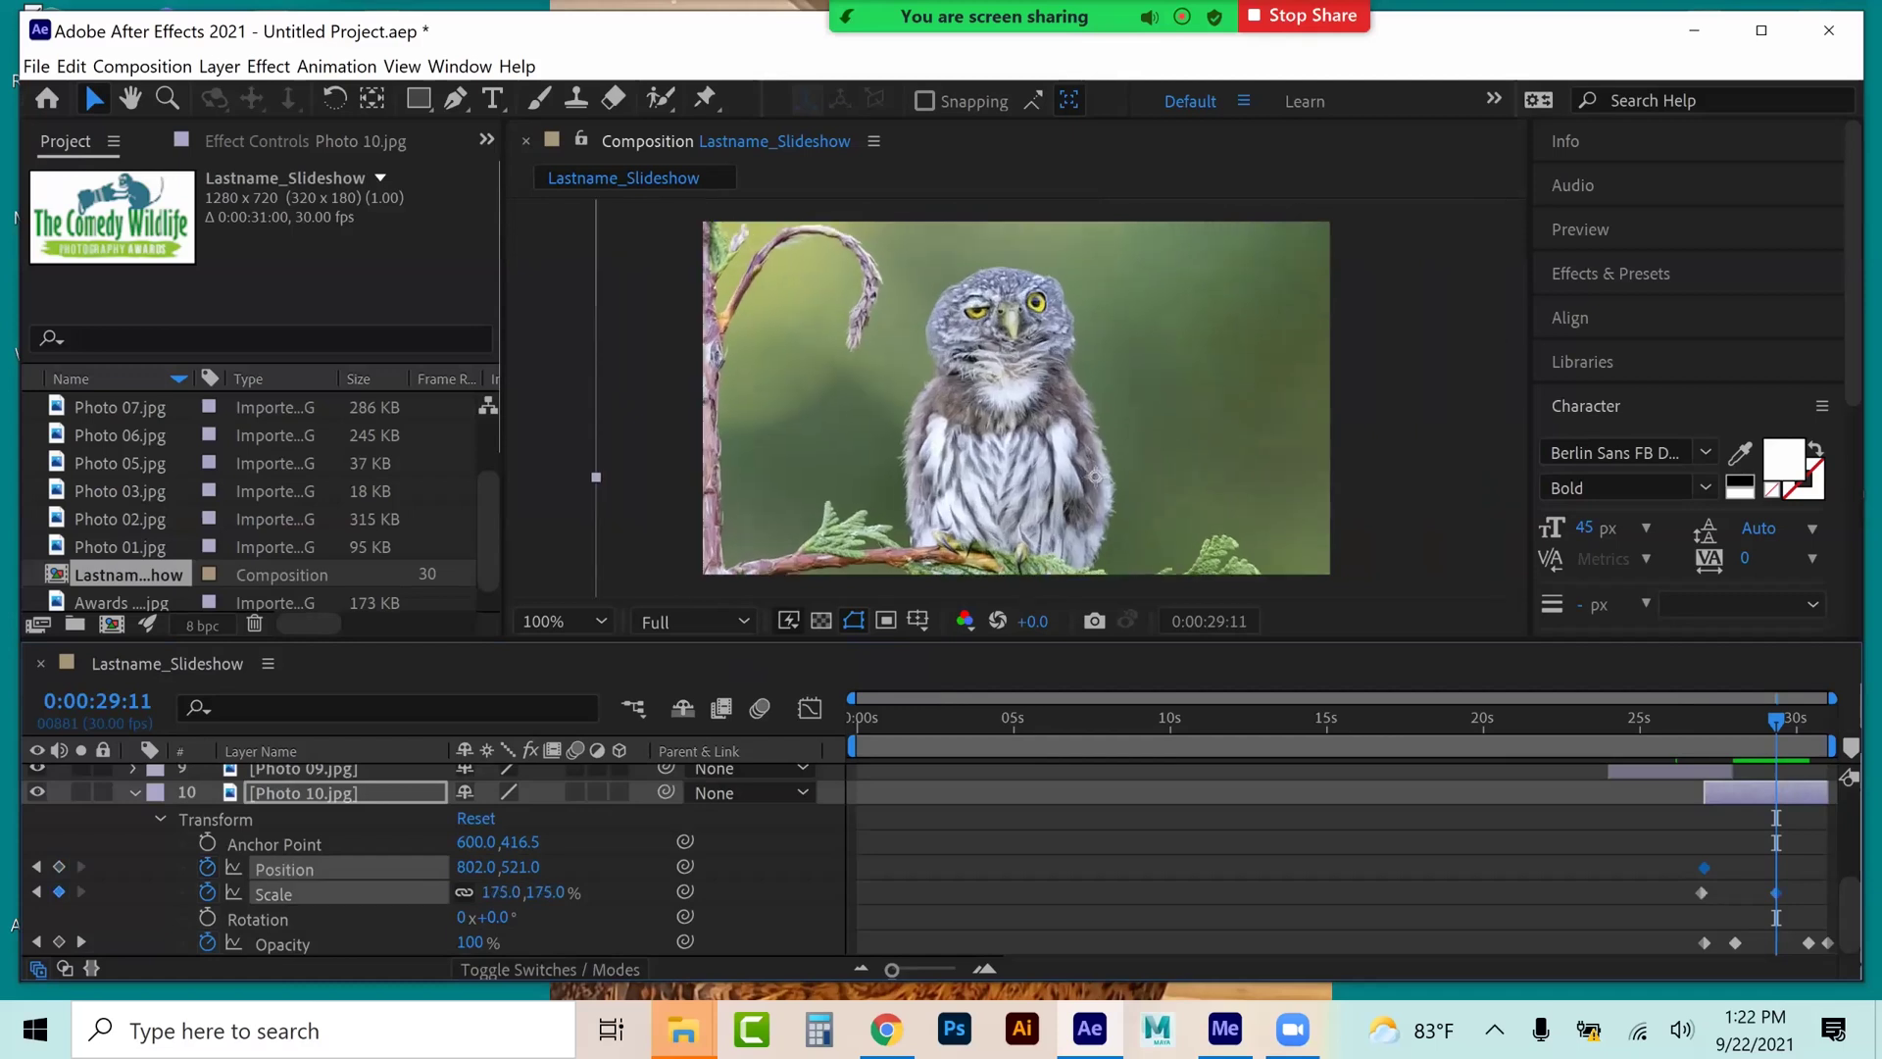
drag(1096, 480, 1018, 481)
drag(1754, 856, 1821, 867)
click(135, 793)
- Preview the whole slideshow from 0:00:00:00
drag(891, 721, 857, 721)
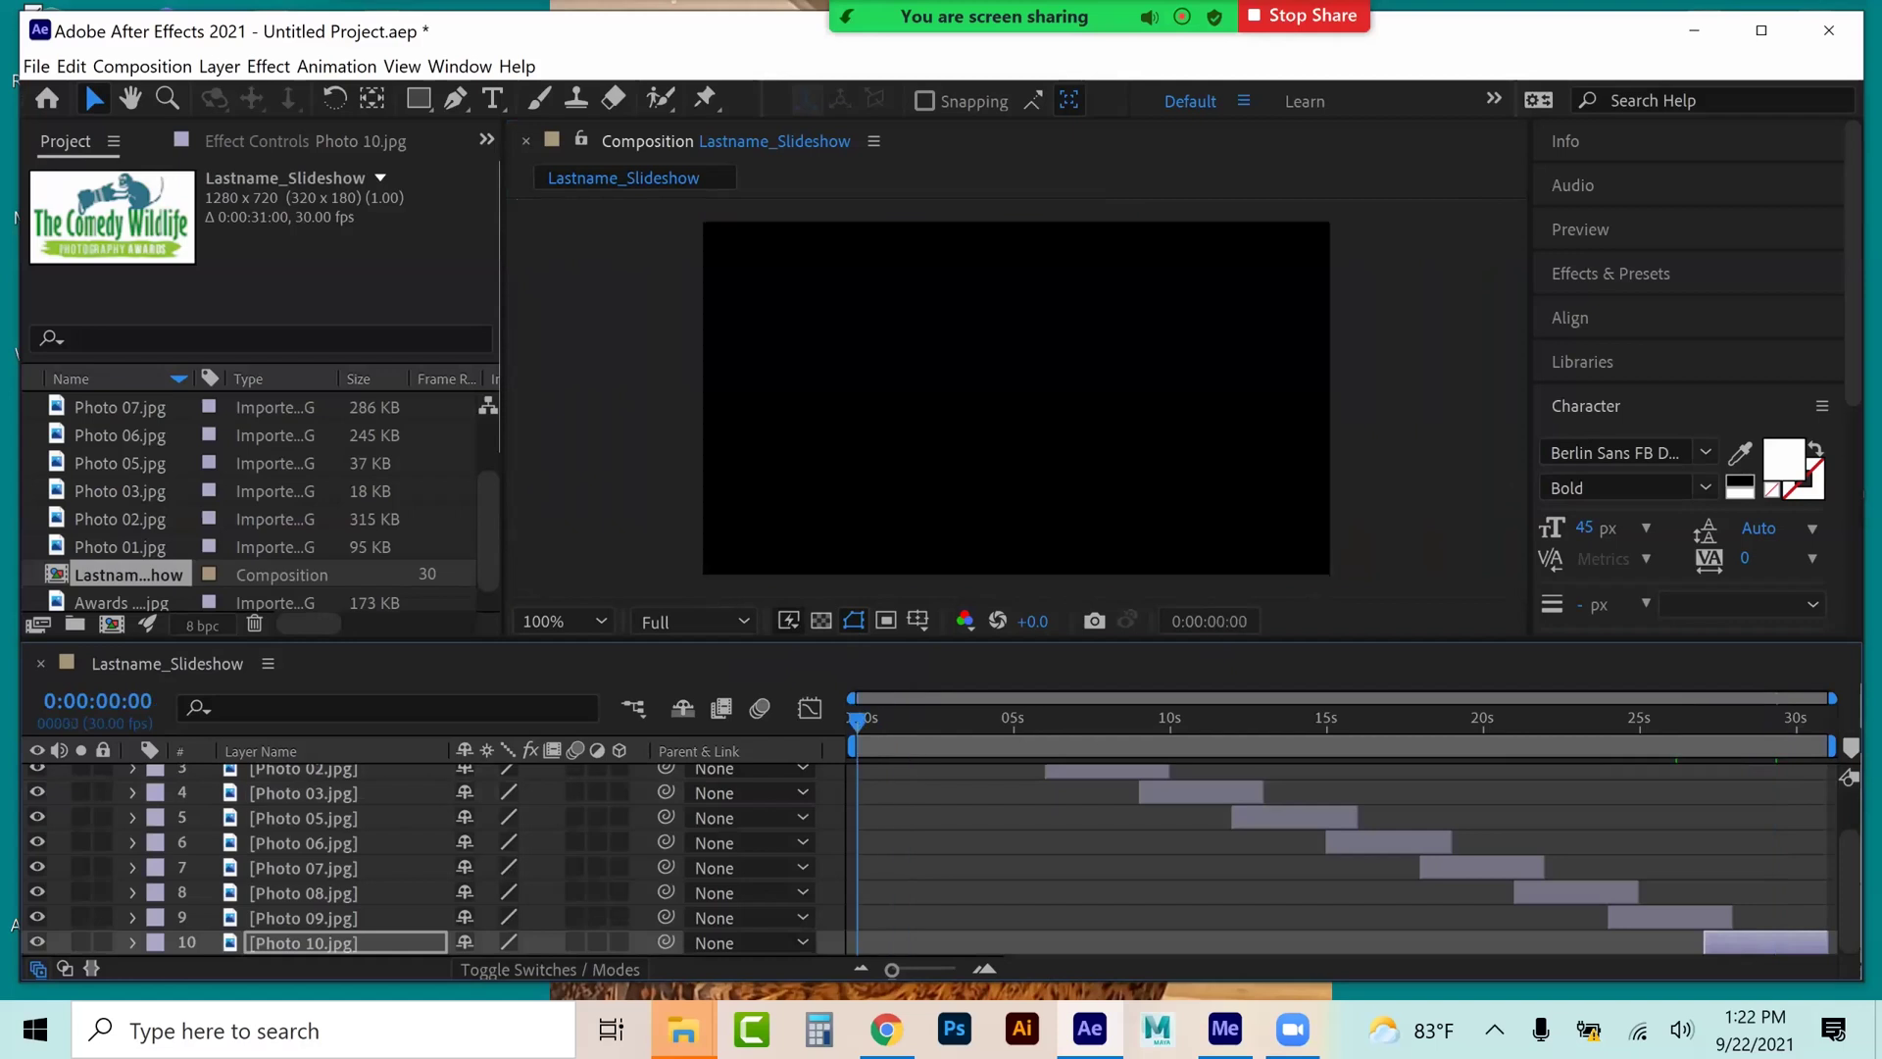
key(space)
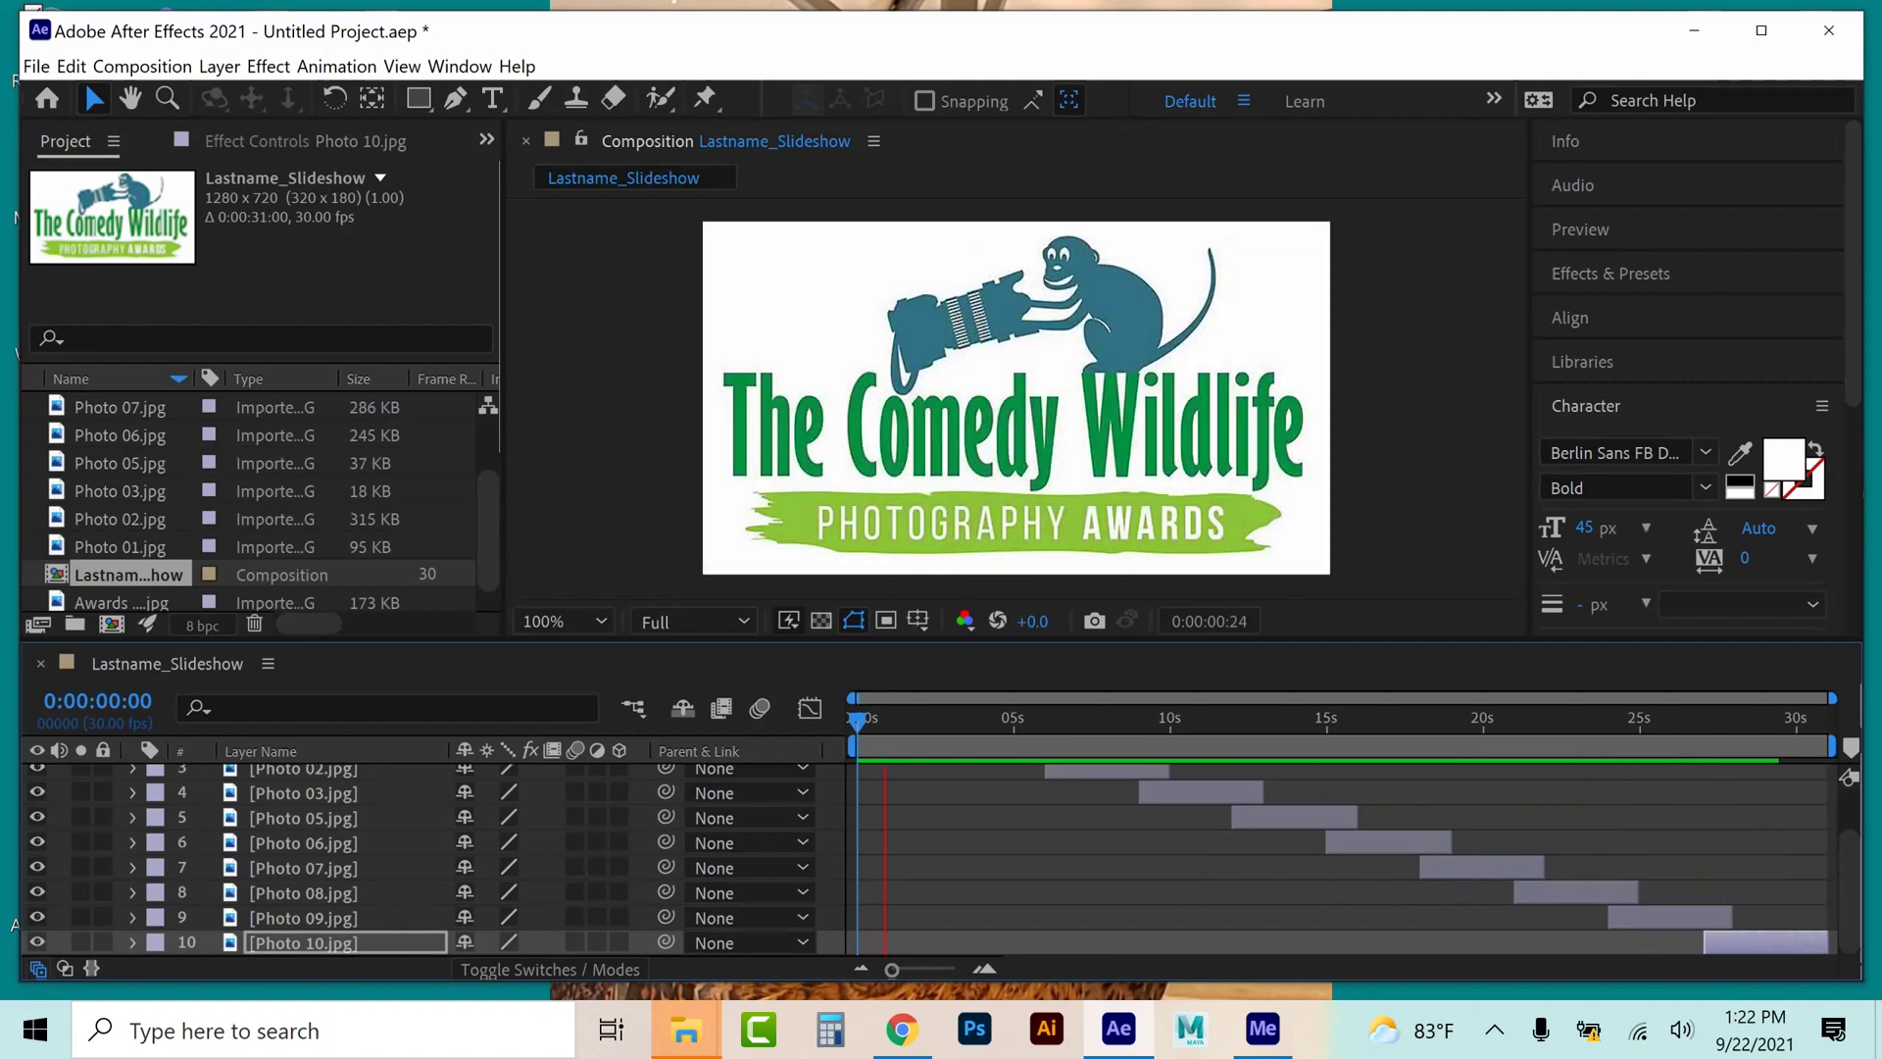
- Stop the running preview and replay the slideshow from near the start of Photo 02
key(Escape)
click(1062, 721)
key(space)
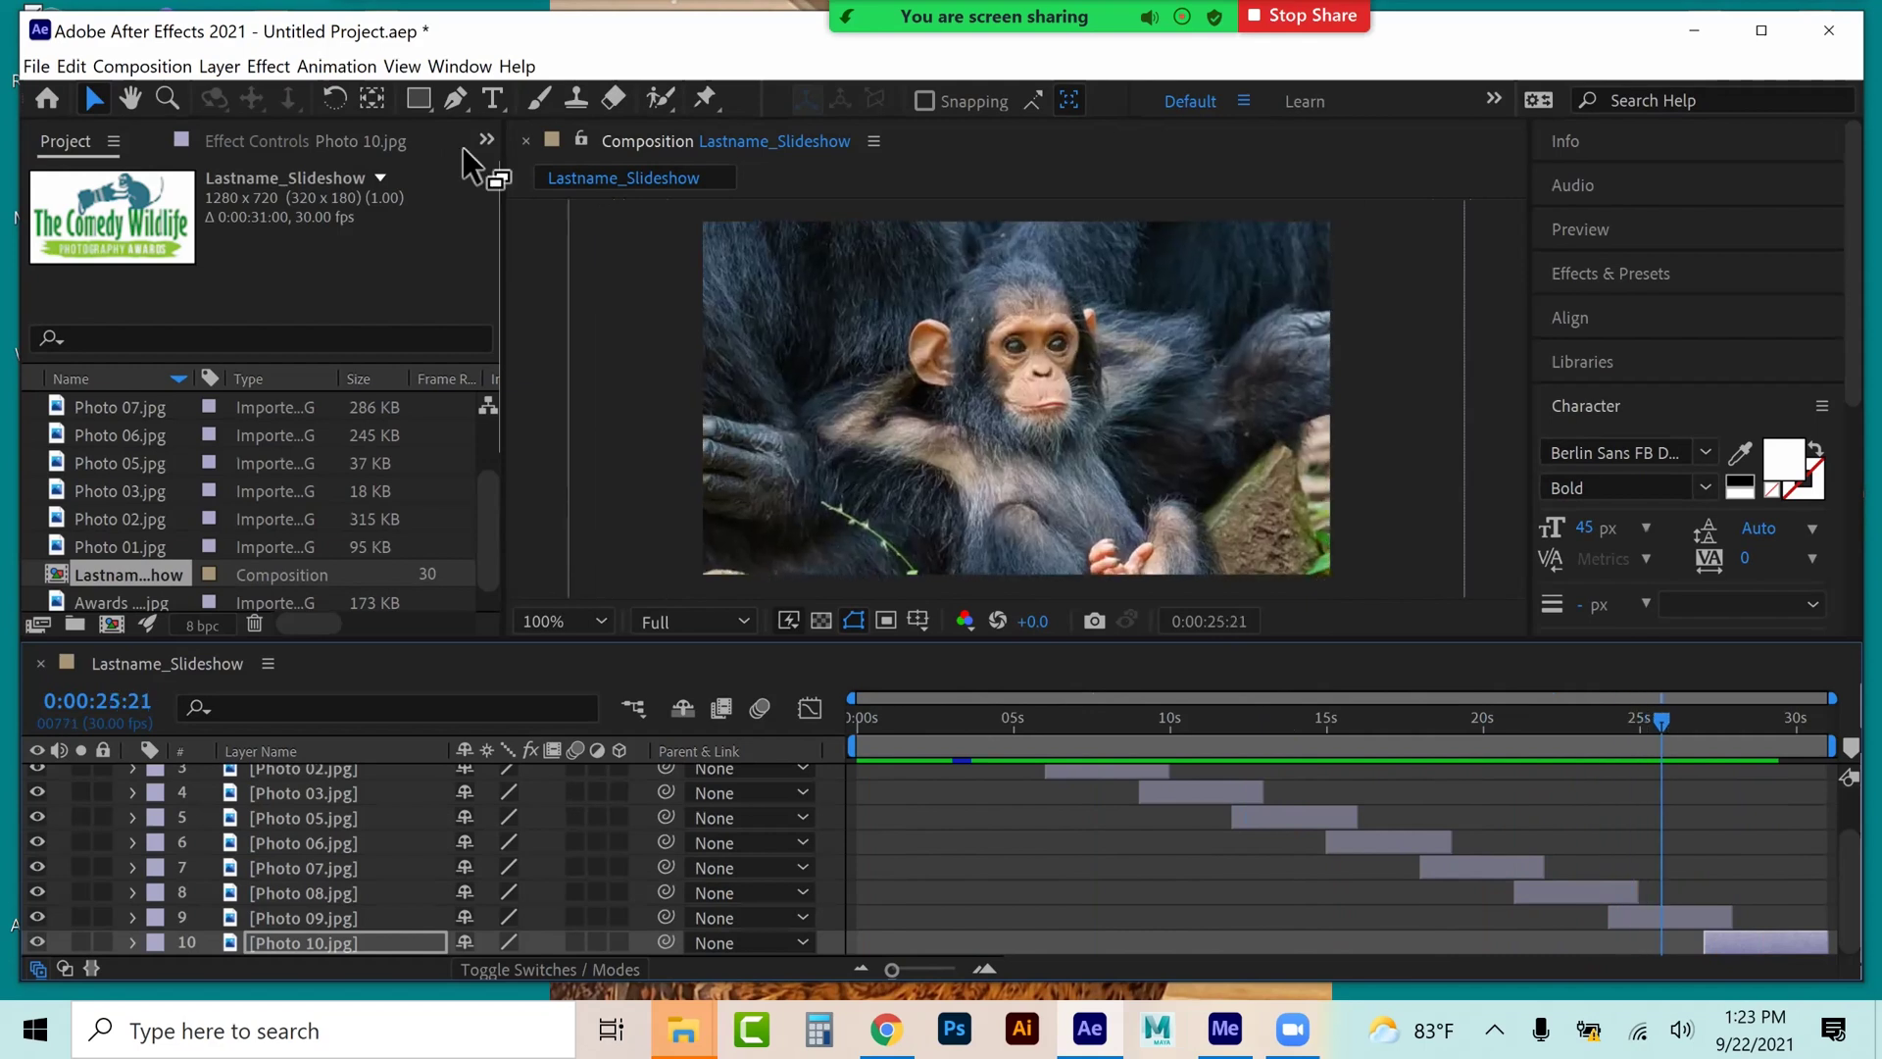
click(275, 67)
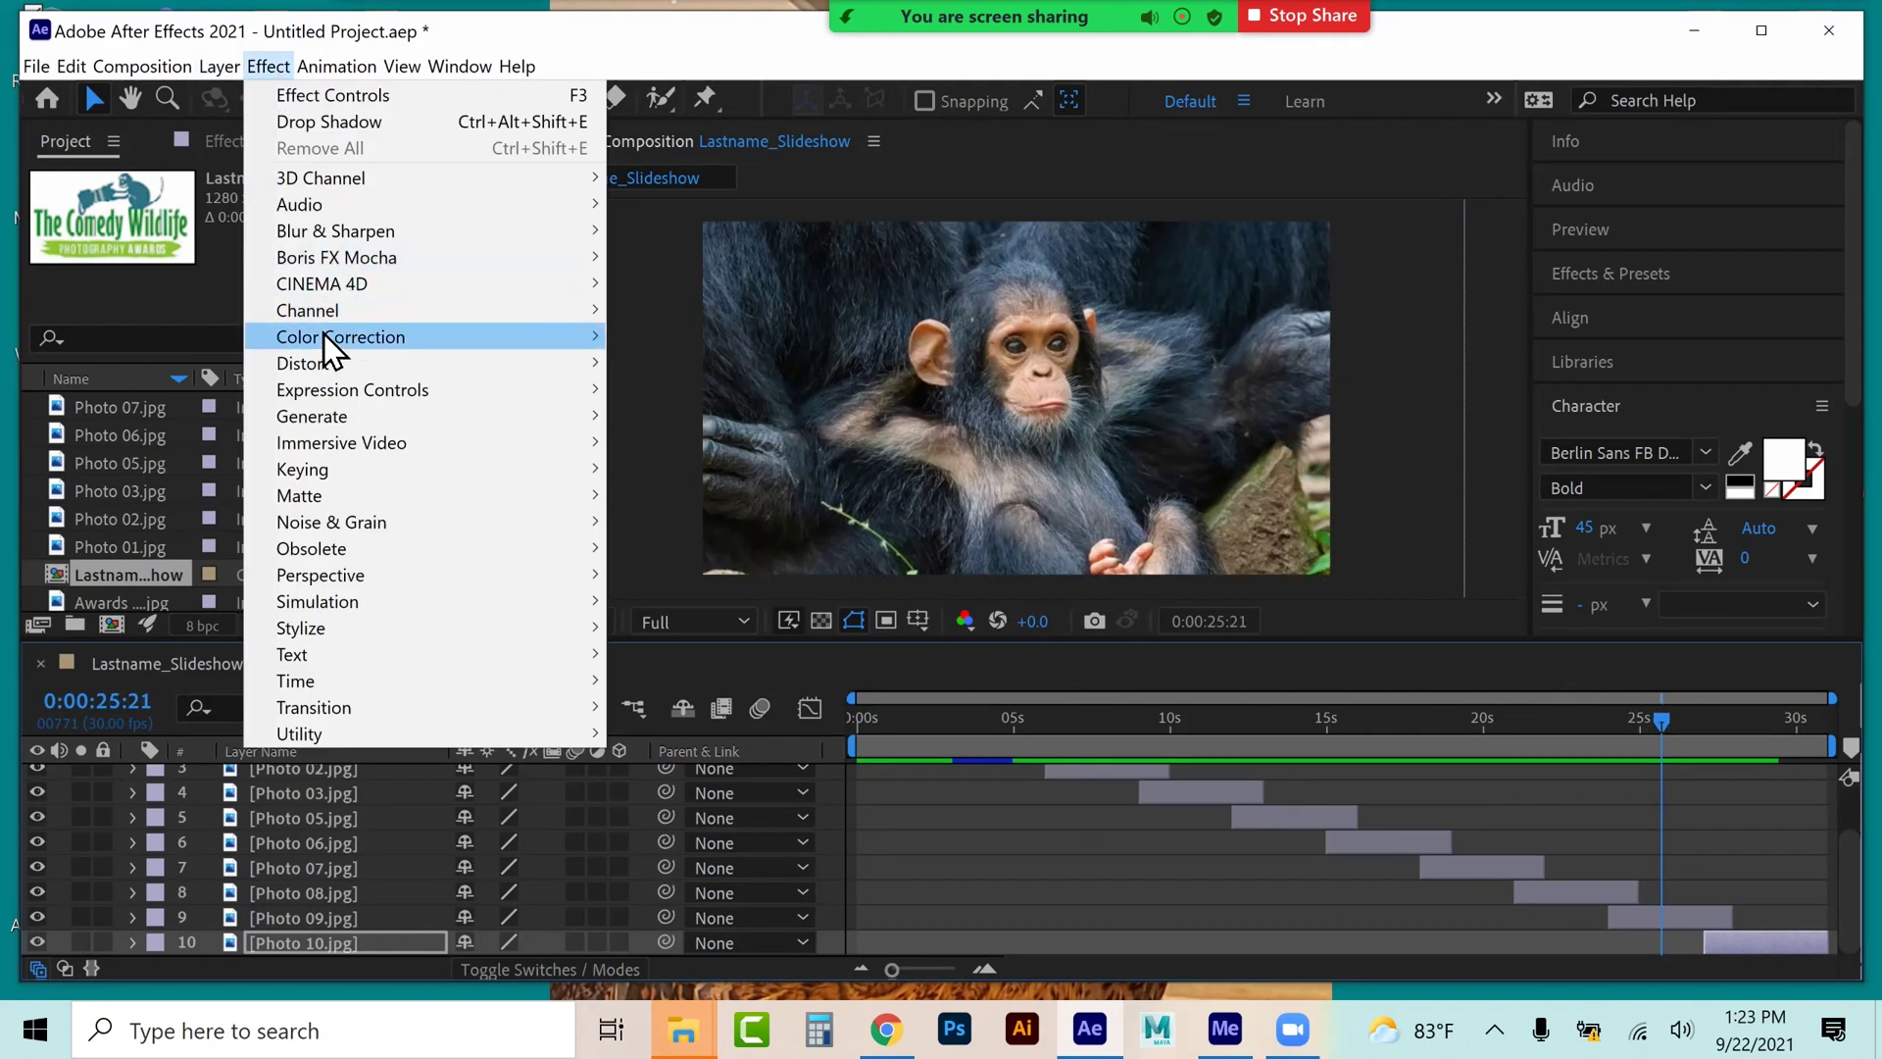
mouse_move(323, 336)
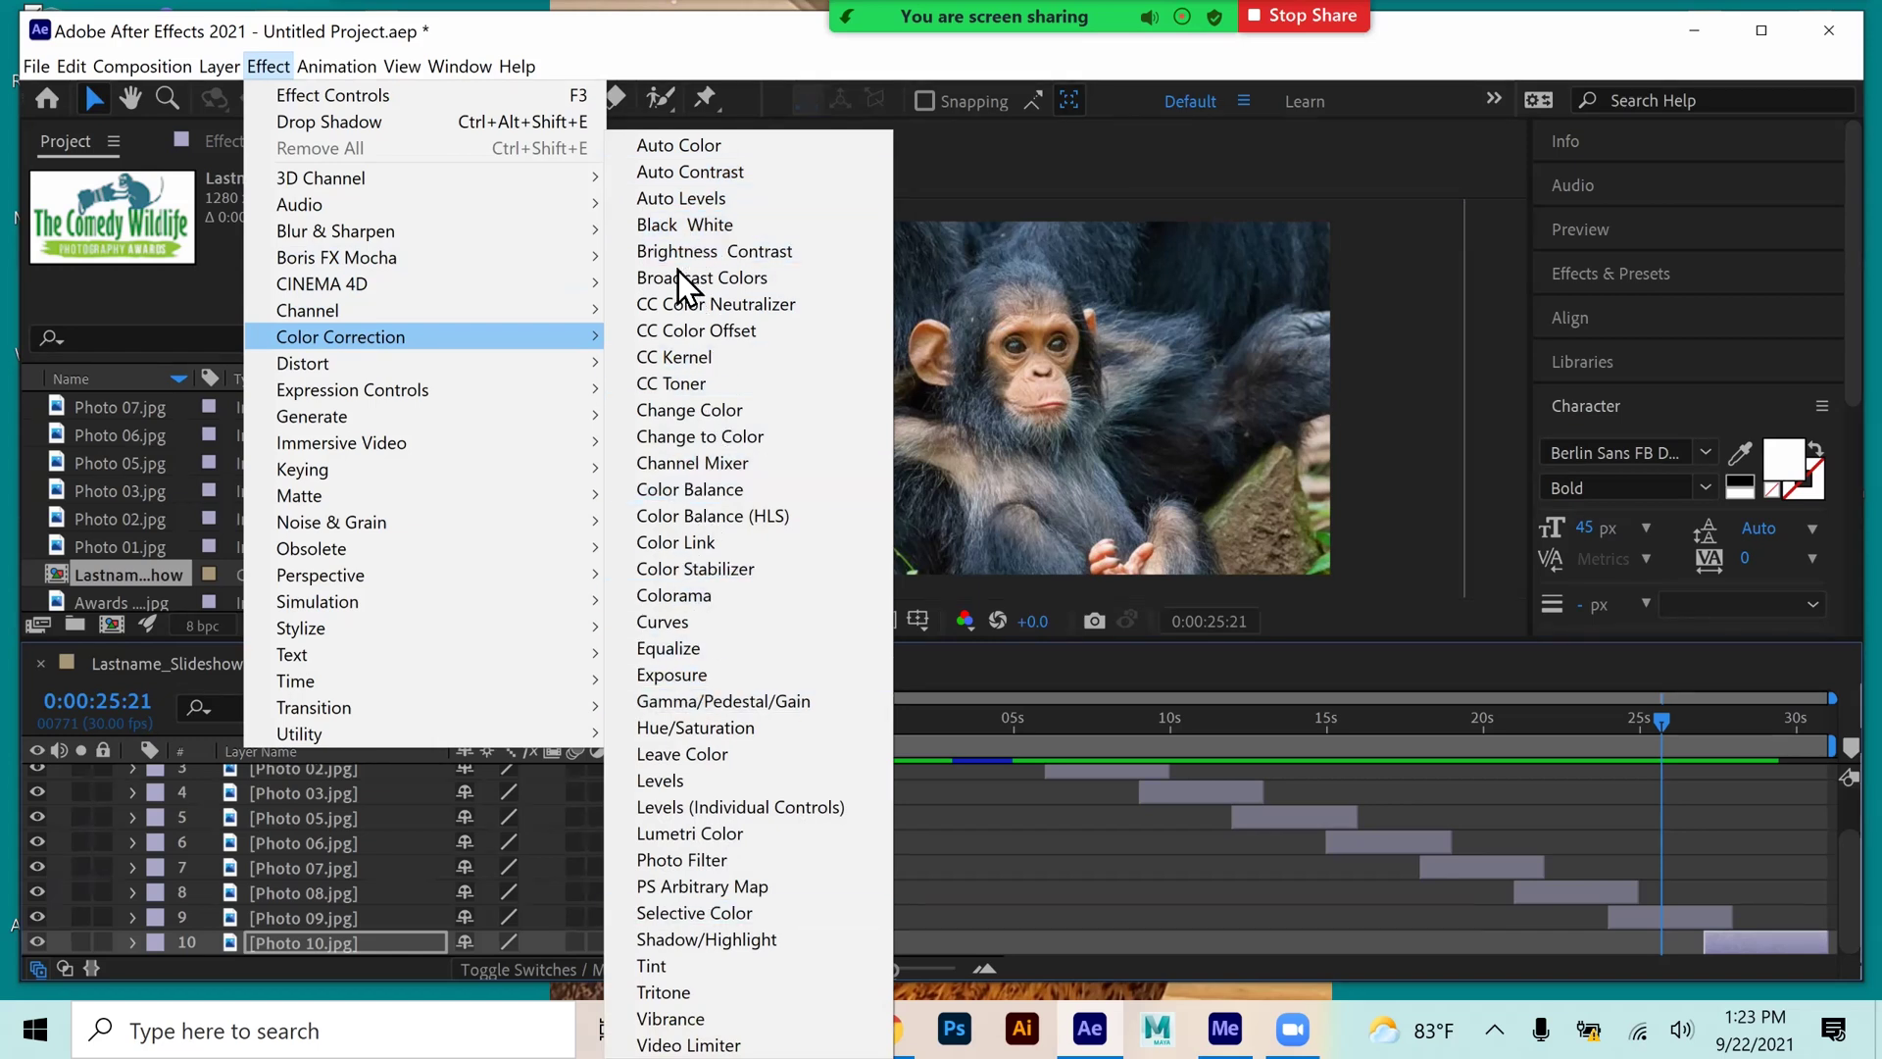
mouse_move(420, 370)
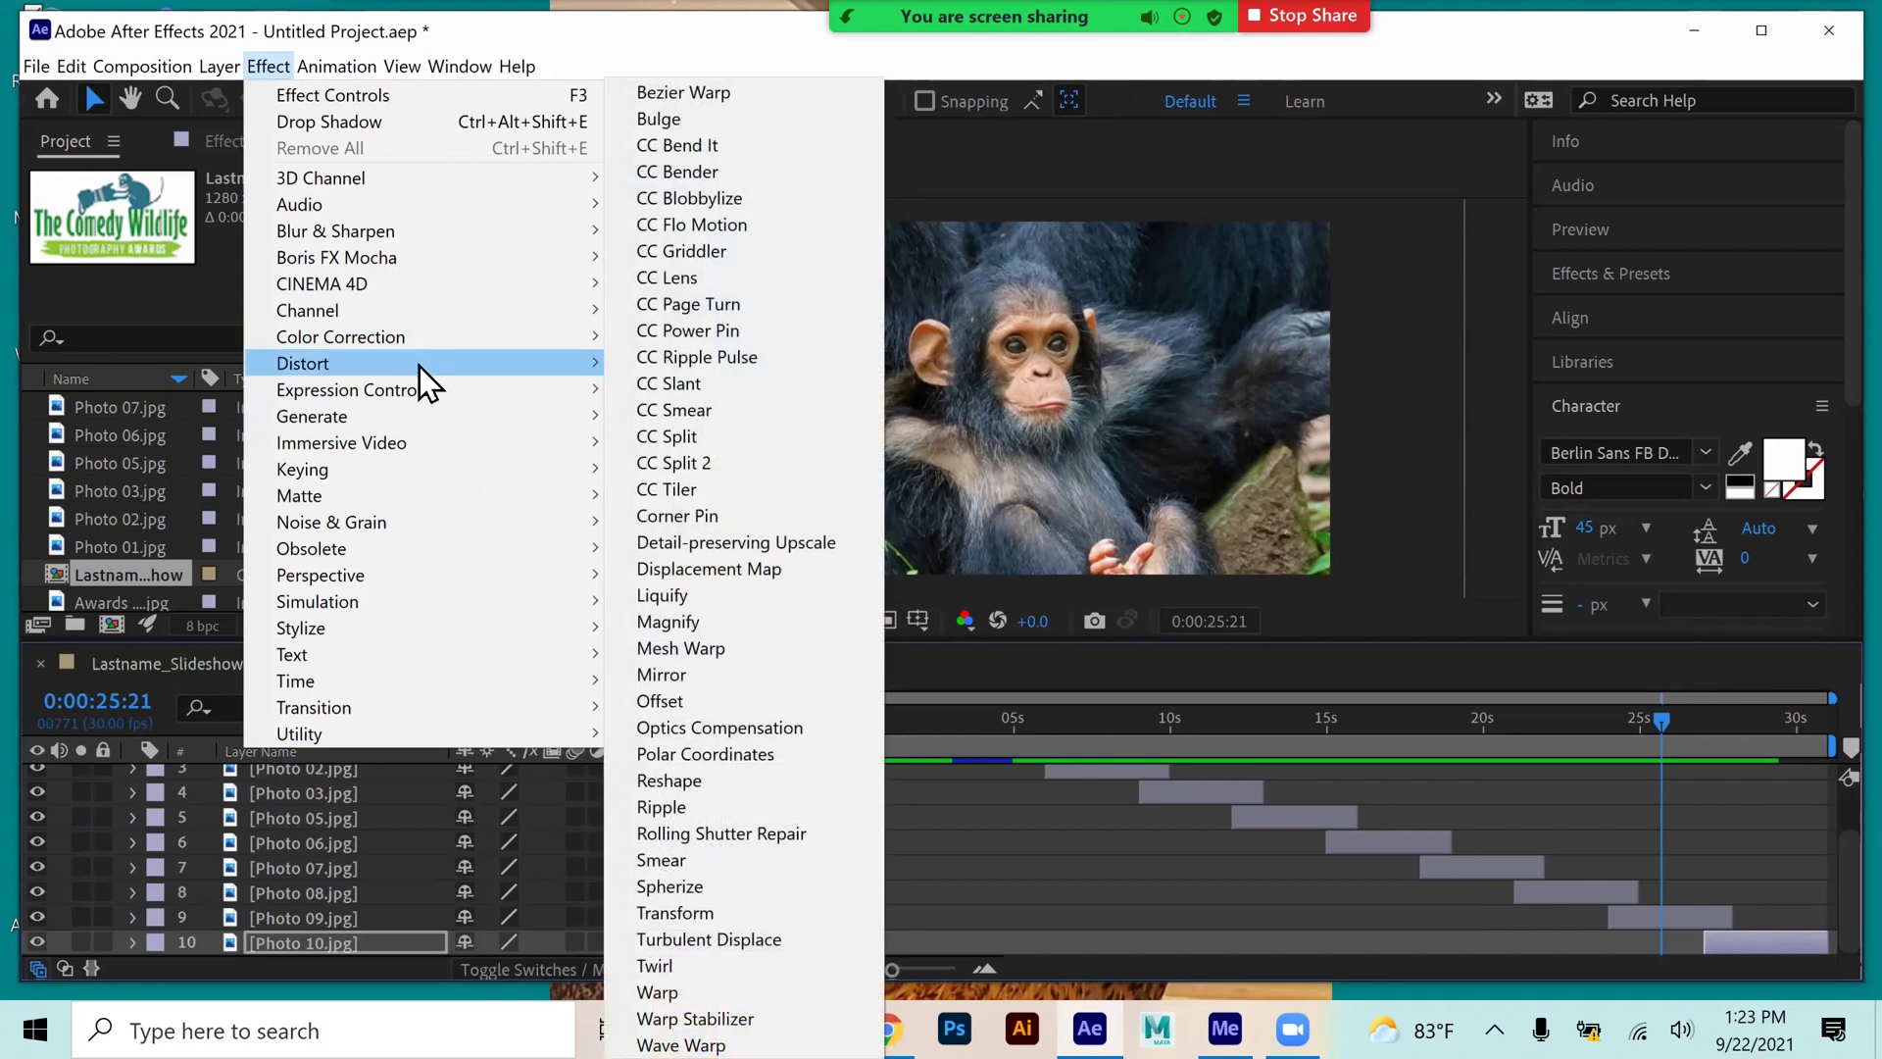
mouse_move(427, 627)
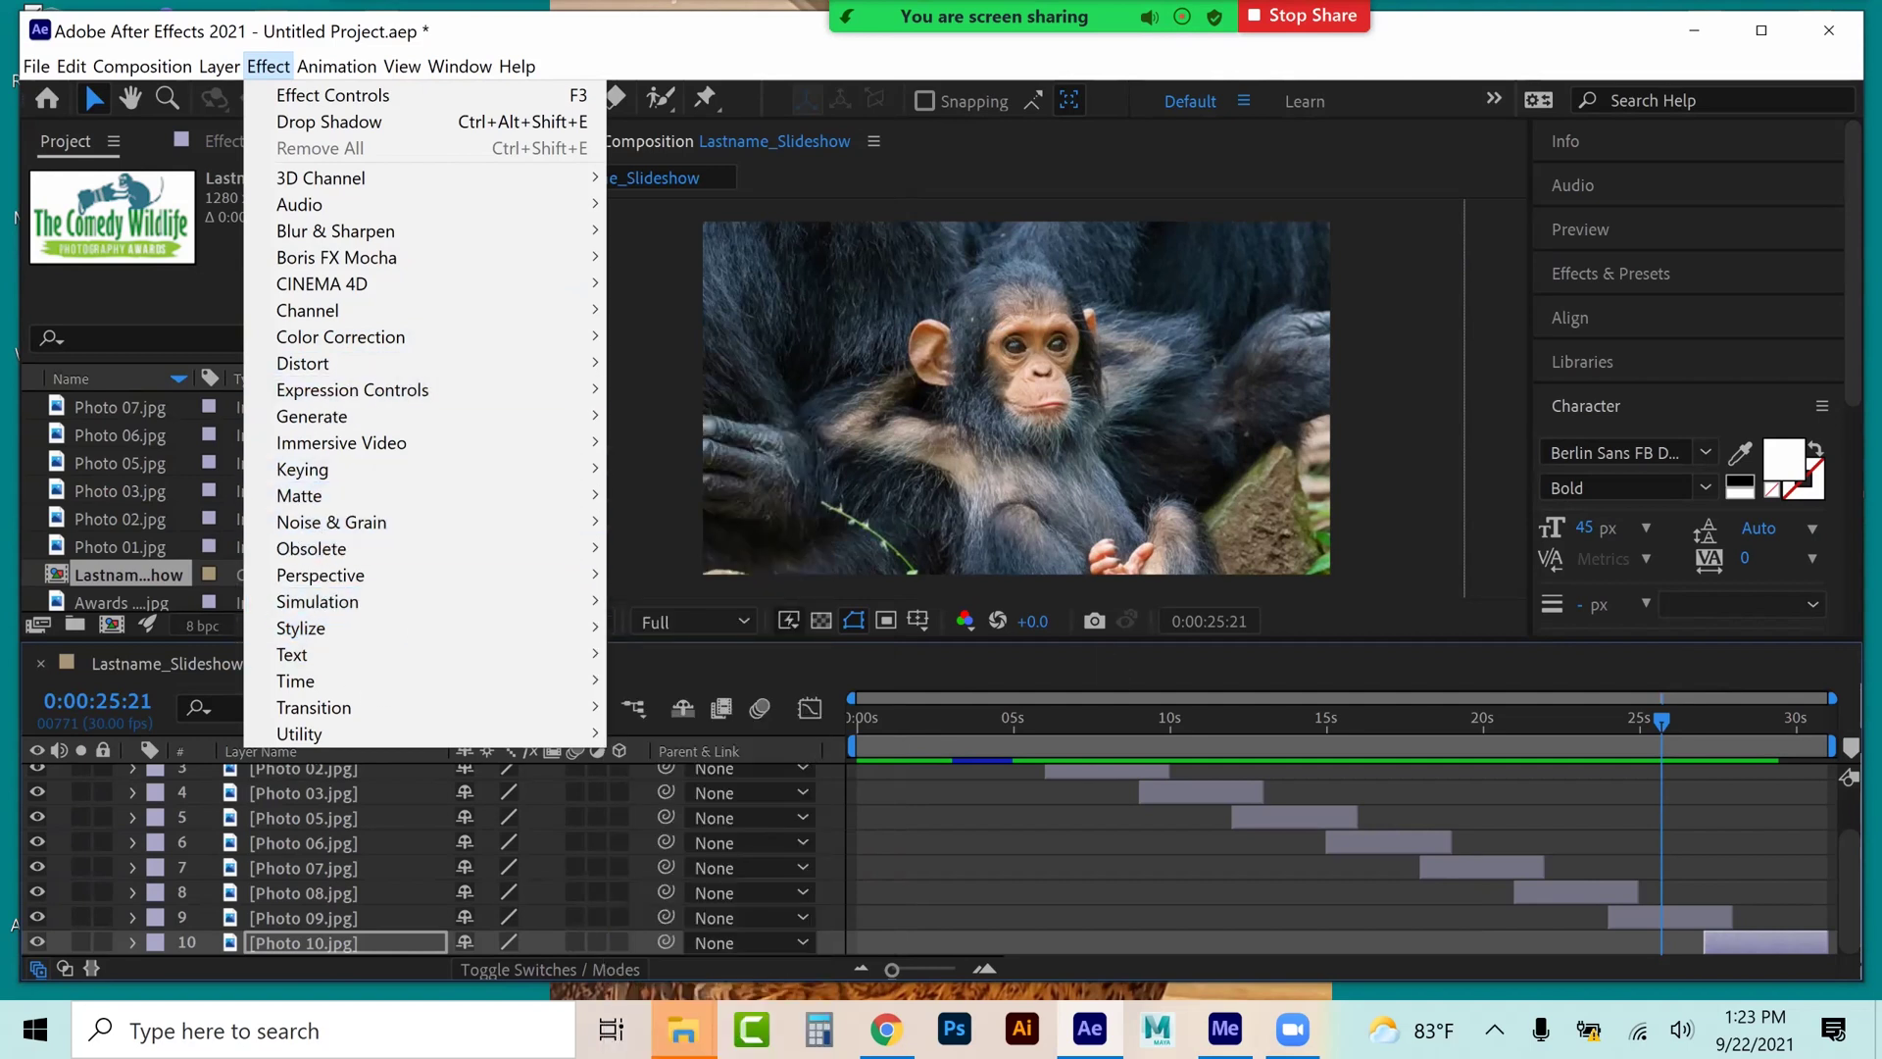
key(Escape)
- At 0:00:00:00, add a text layer in the lower part of the frame reading "(c) 2021" followed by the author's full name
drag(1661, 721, 1392, 721)
drag(1210, 663, 774, 661)
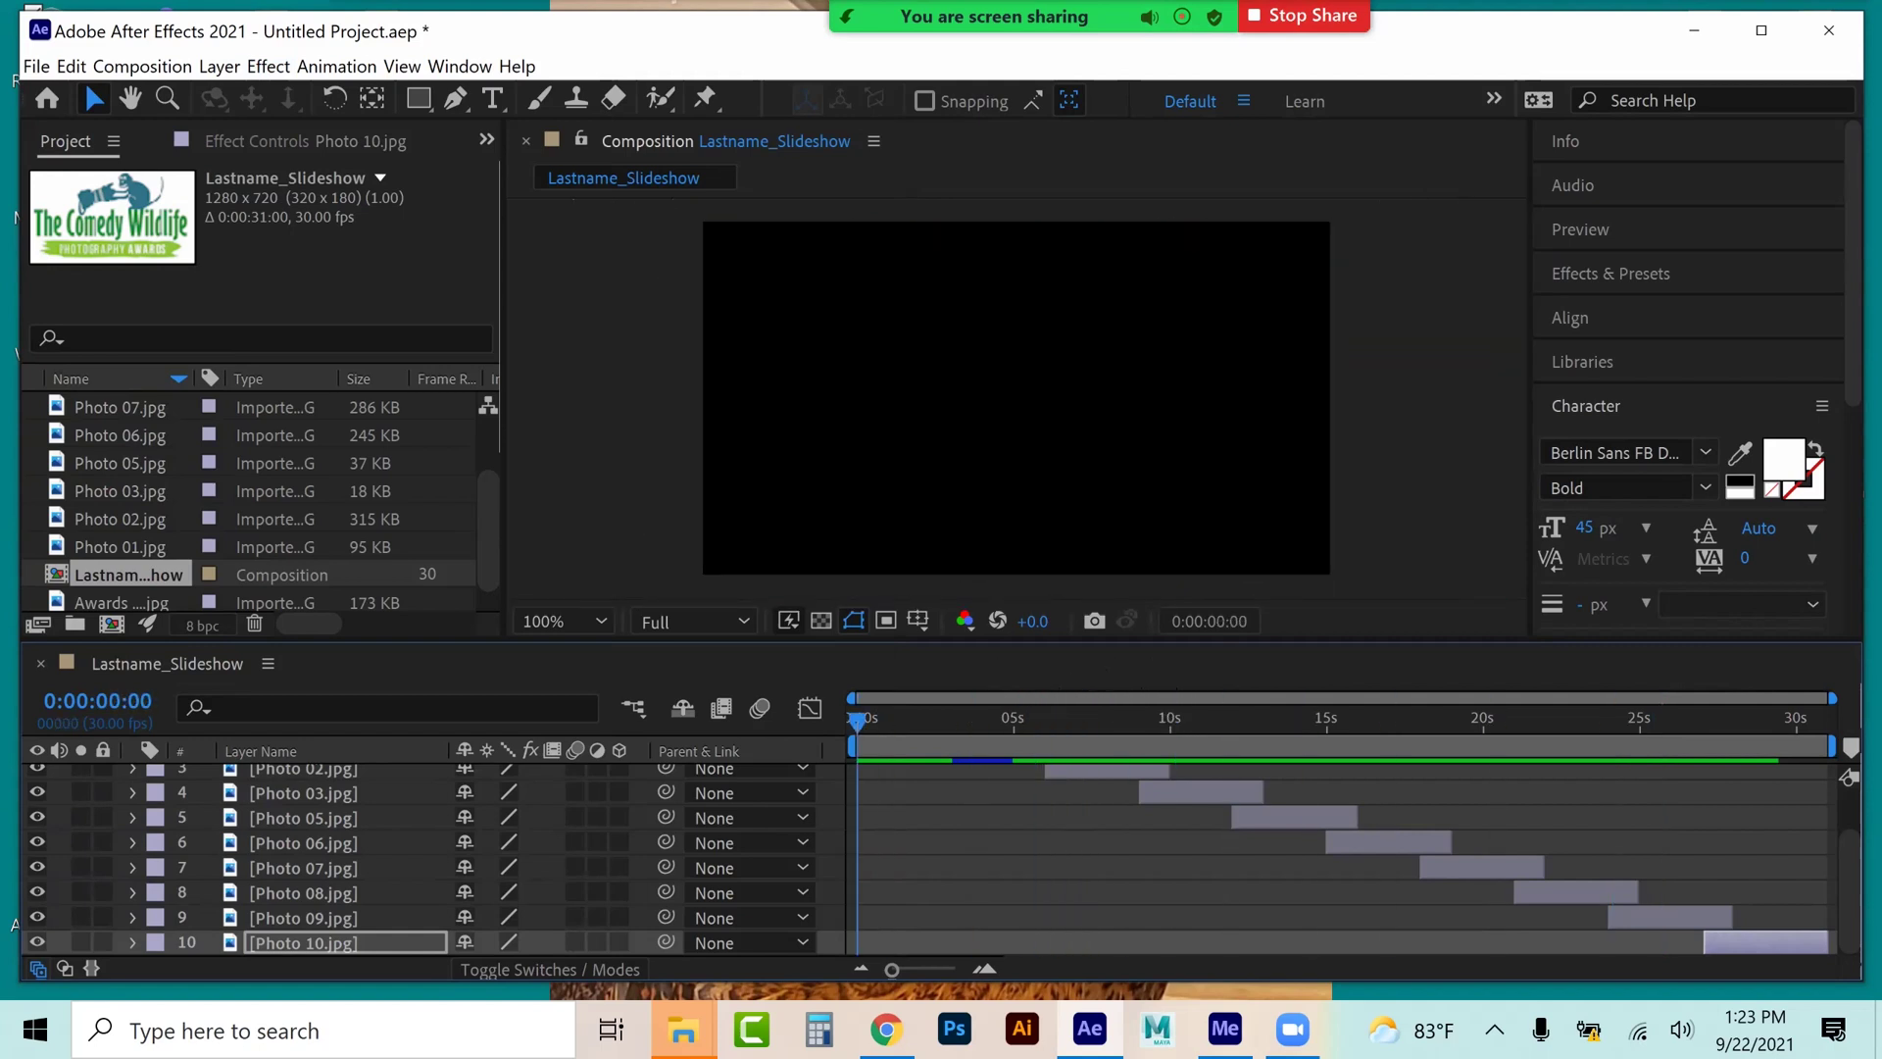
click(492, 99)
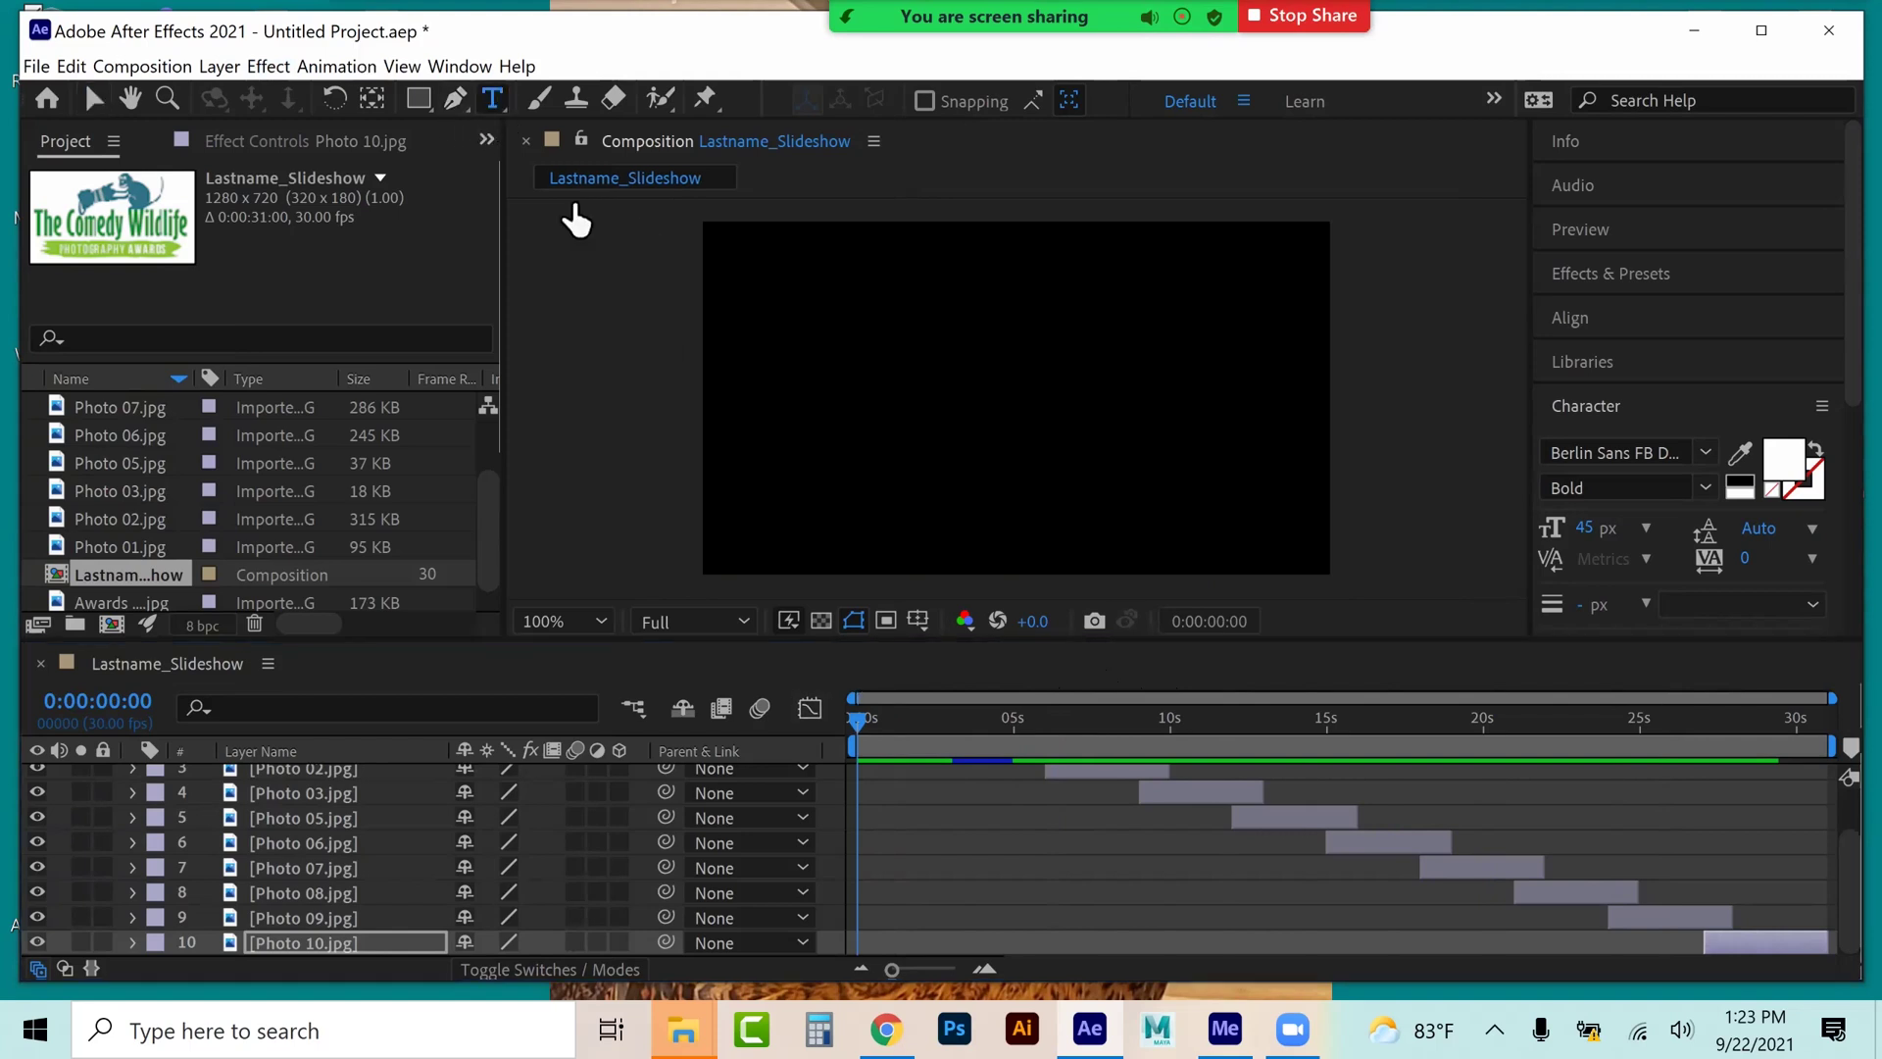
click(776, 517)
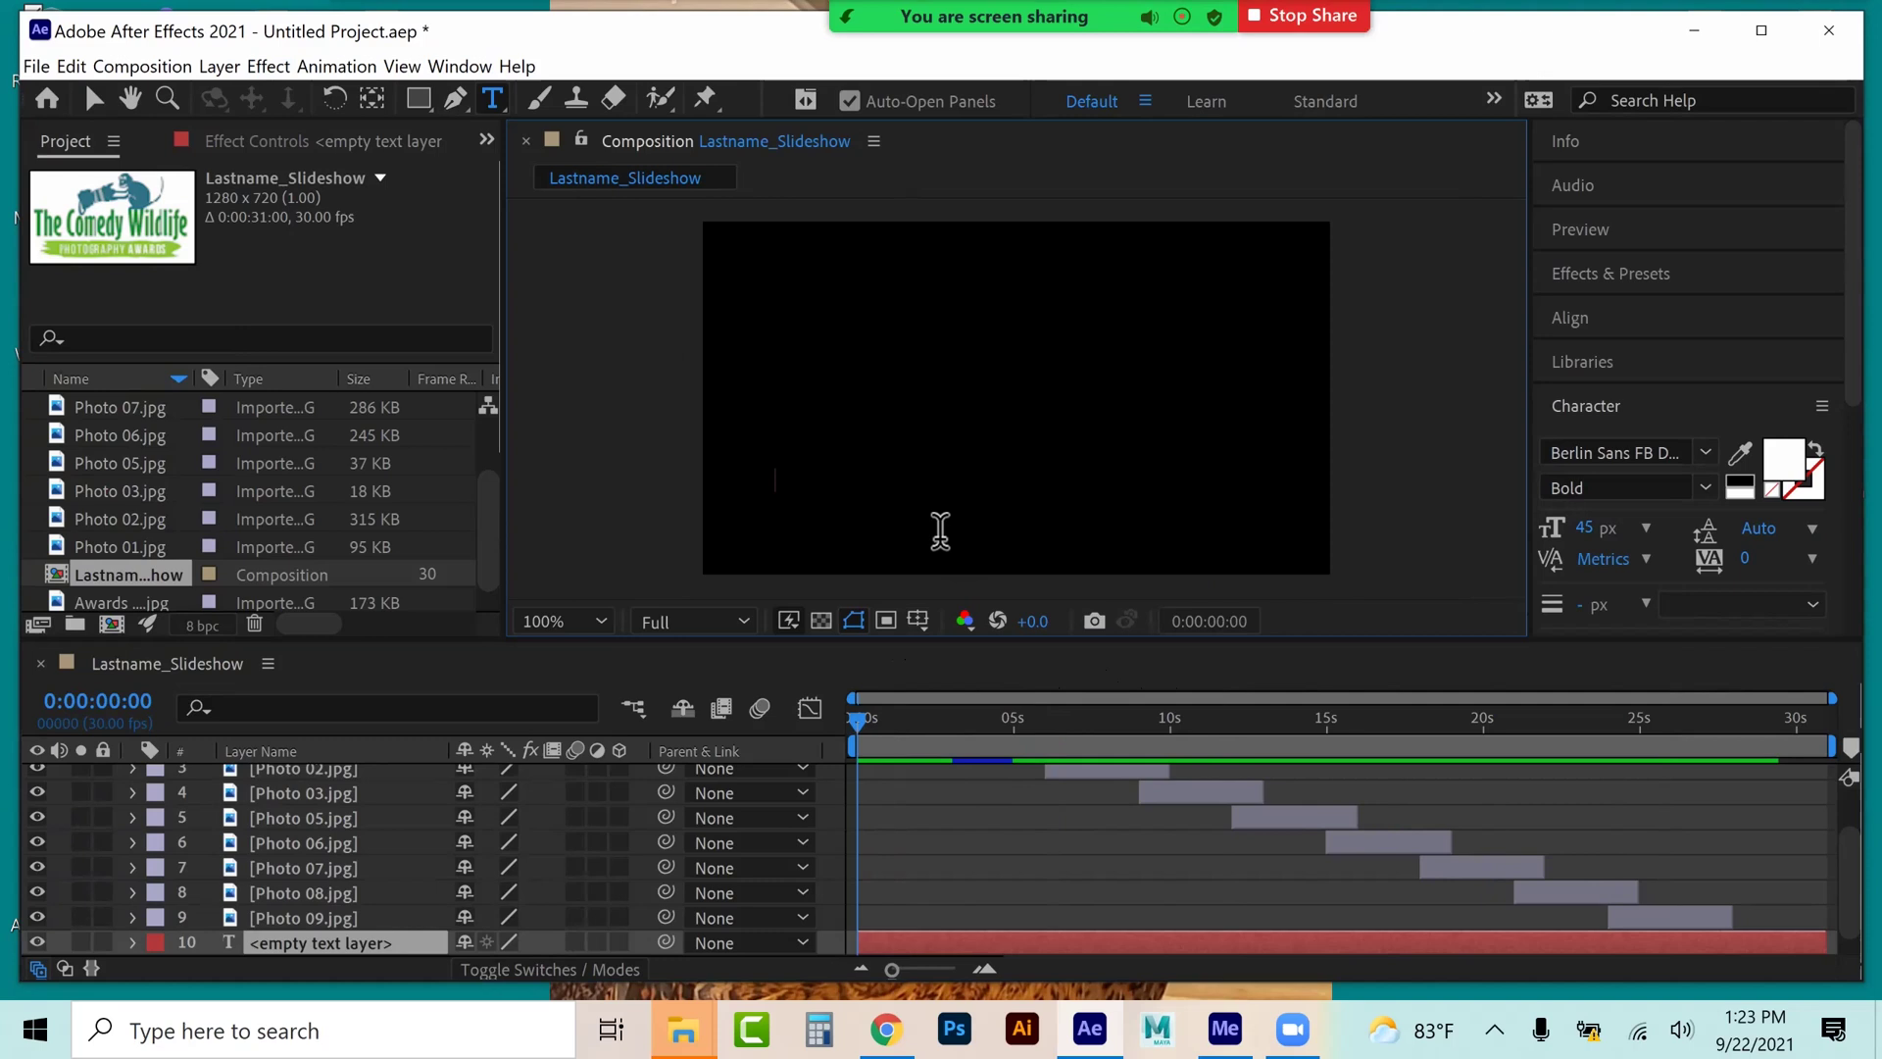
text((c) 20)
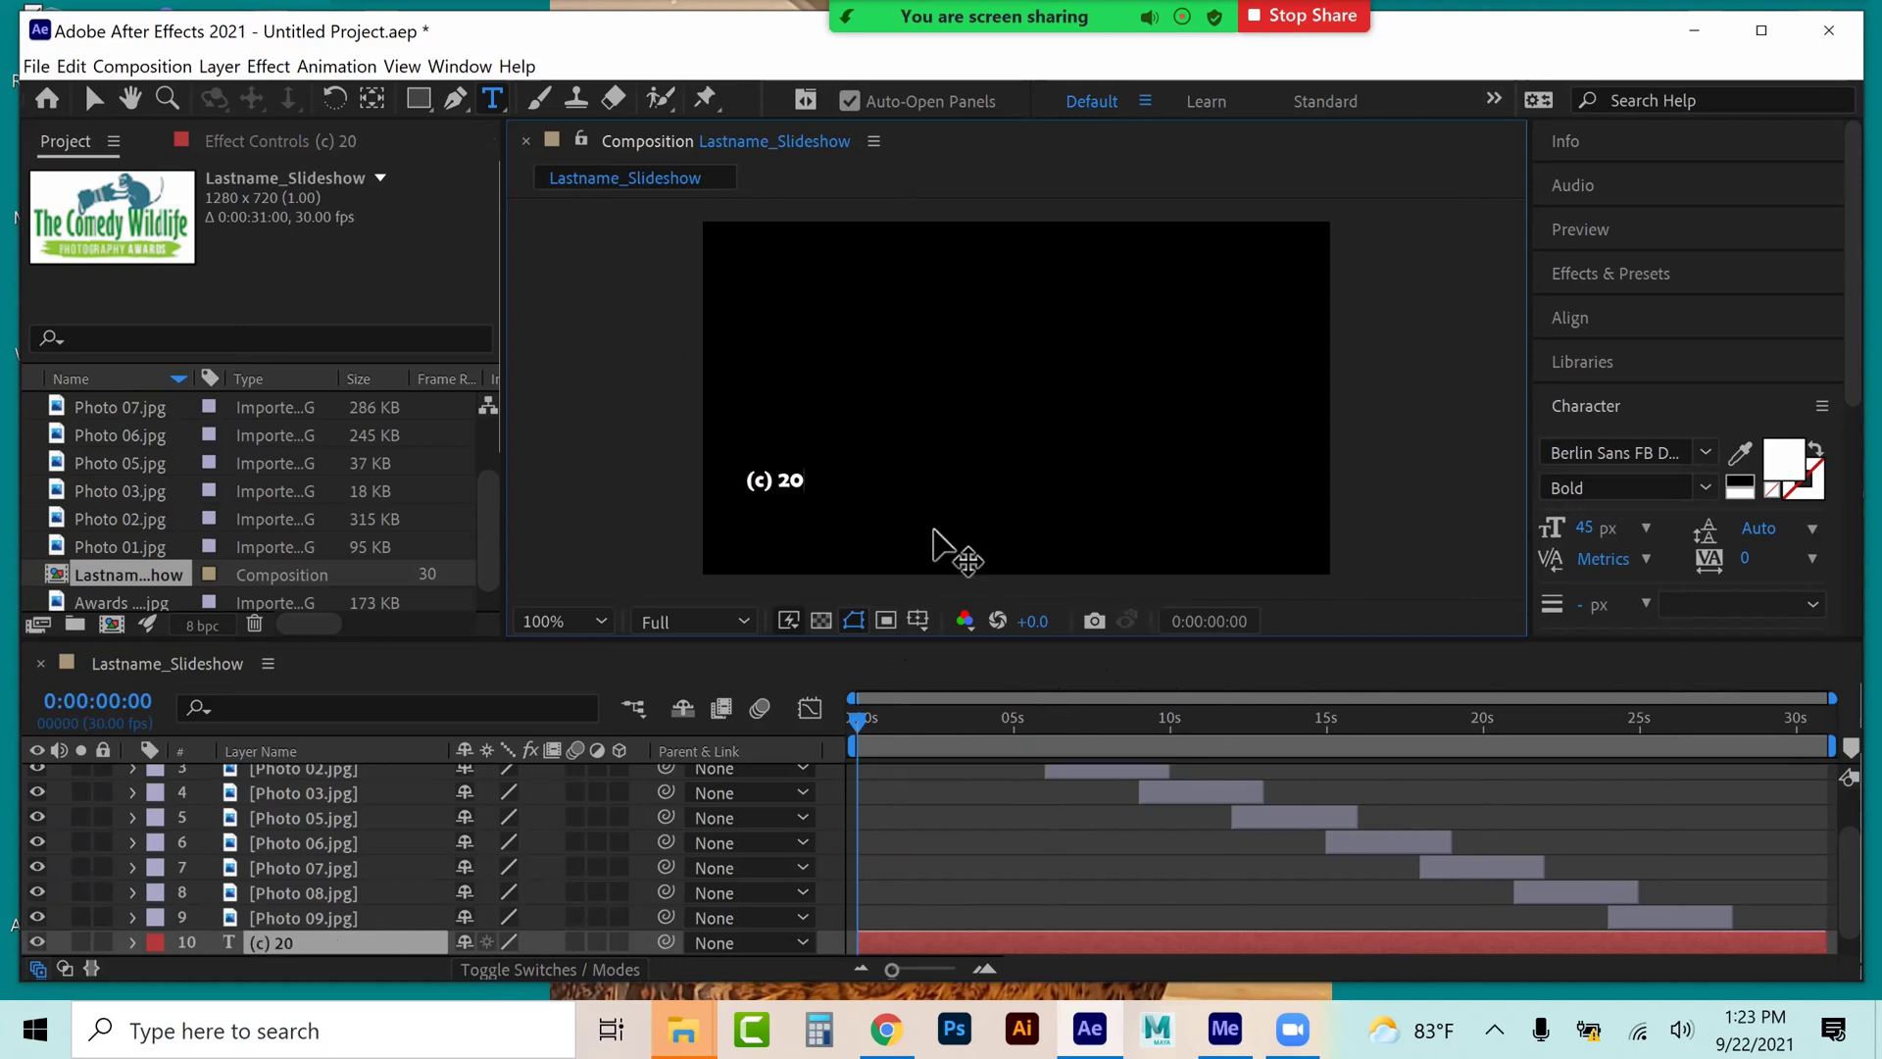
text(21 Simeo)
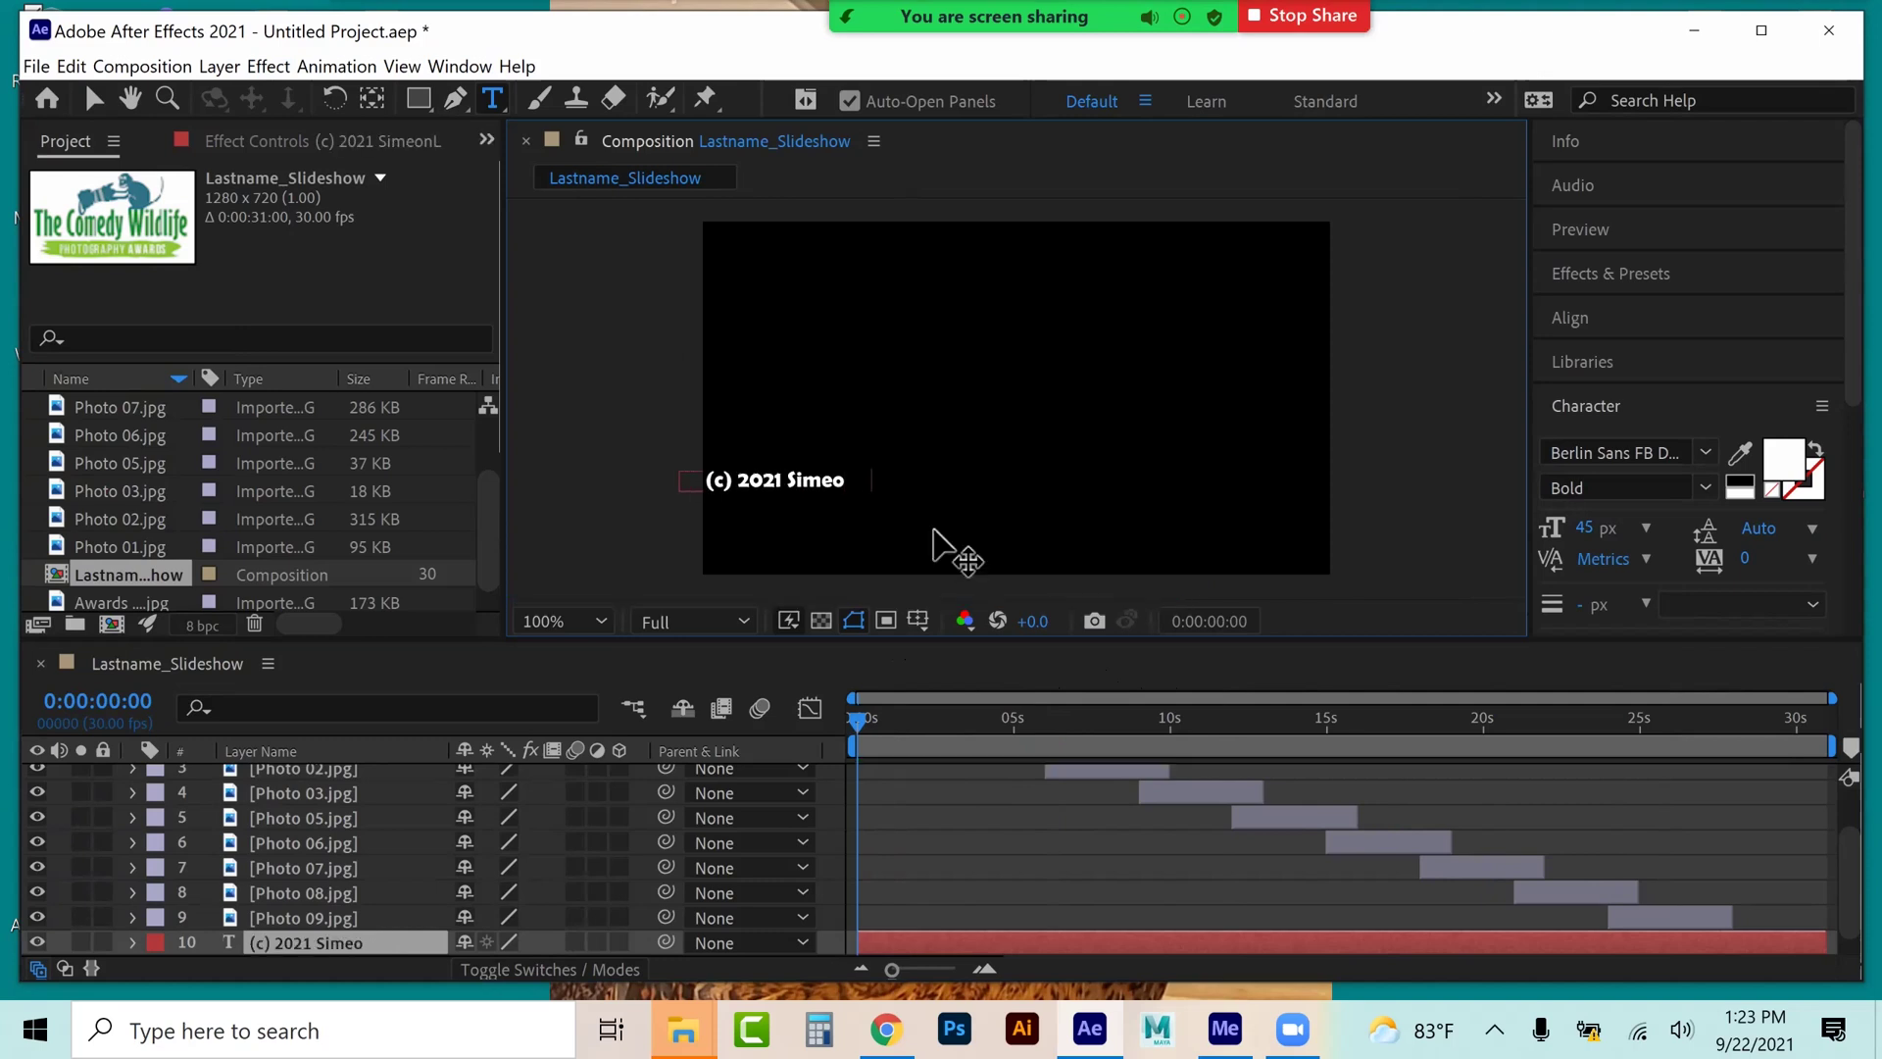
text(nLiebman)
key(Left)
key(Left)
key(Left)
key(Left)
key(Left)
key(Left)
key(Left)
- Show the title/action safe guides and move the copyright text to the lower-left corner of the title-safe area, about 384, 706
click(88, 103)
drag(883, 511, 1009, 526)
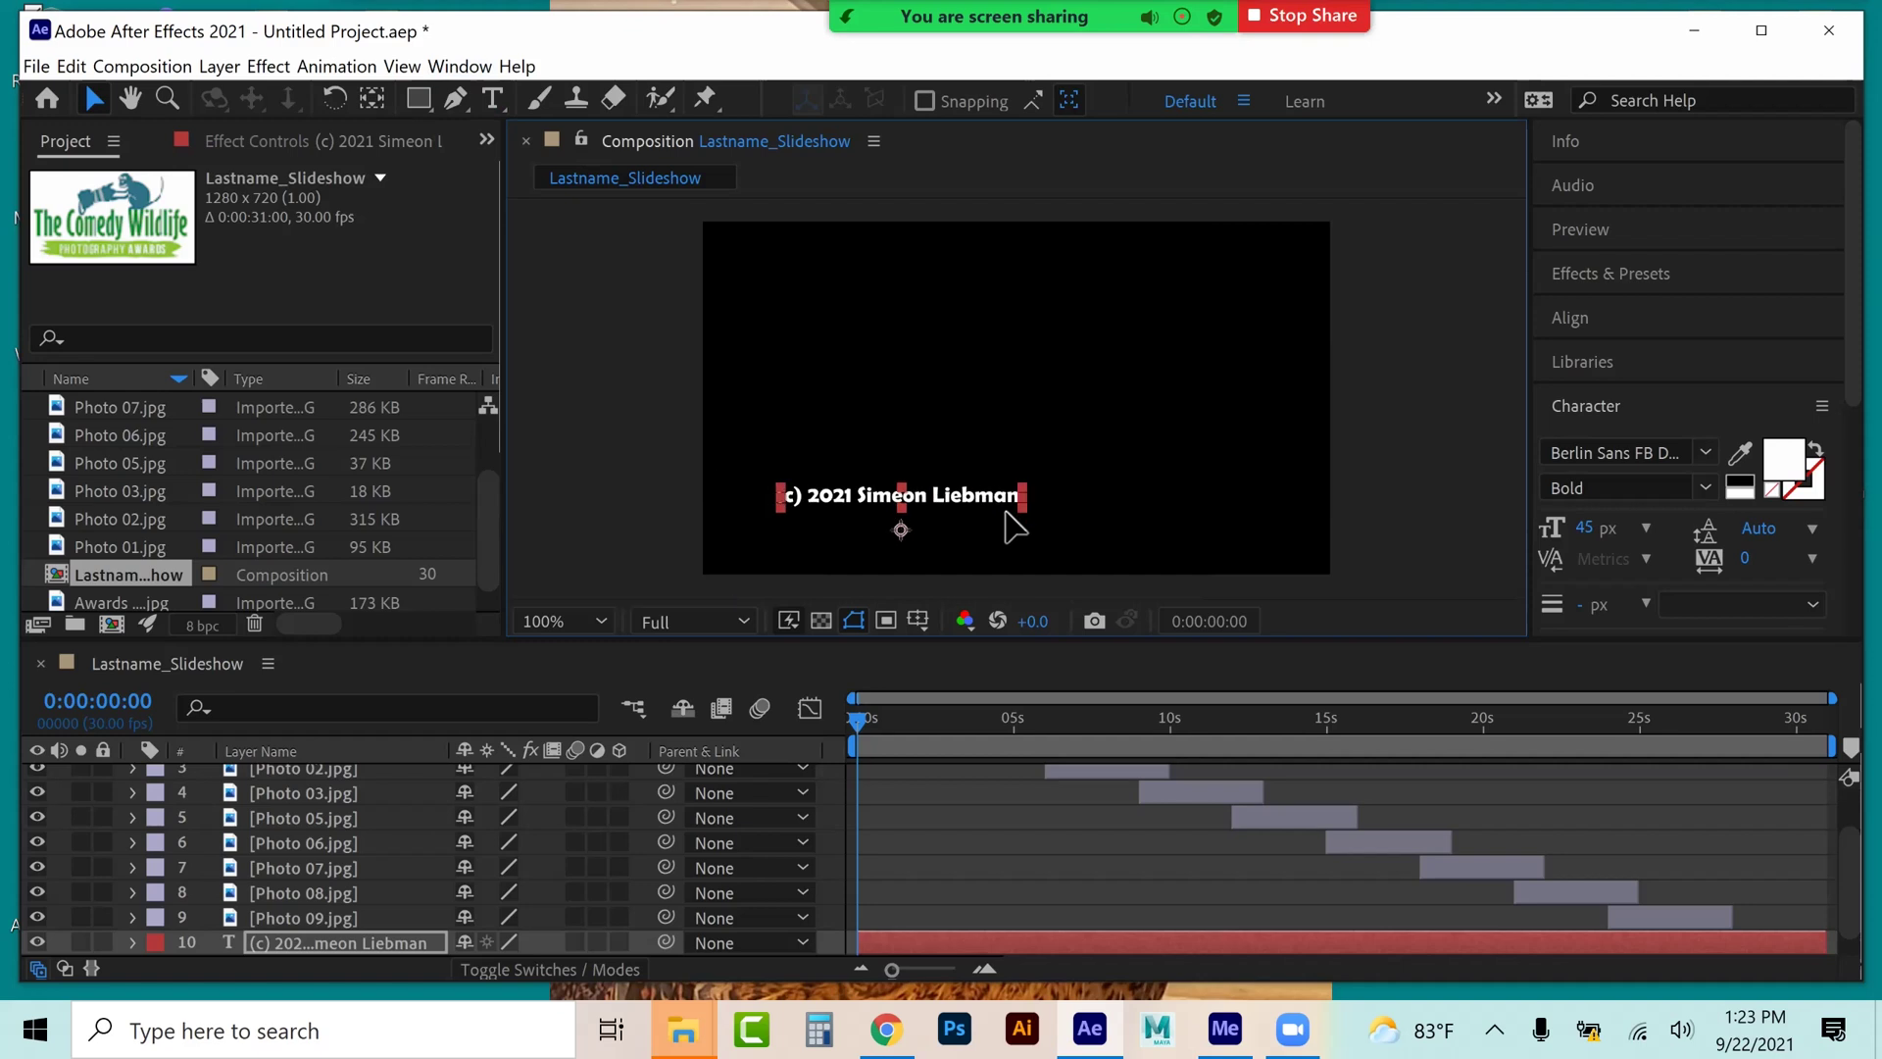
click(925, 620)
click(945, 649)
drag(1042, 517, 1192, 549)
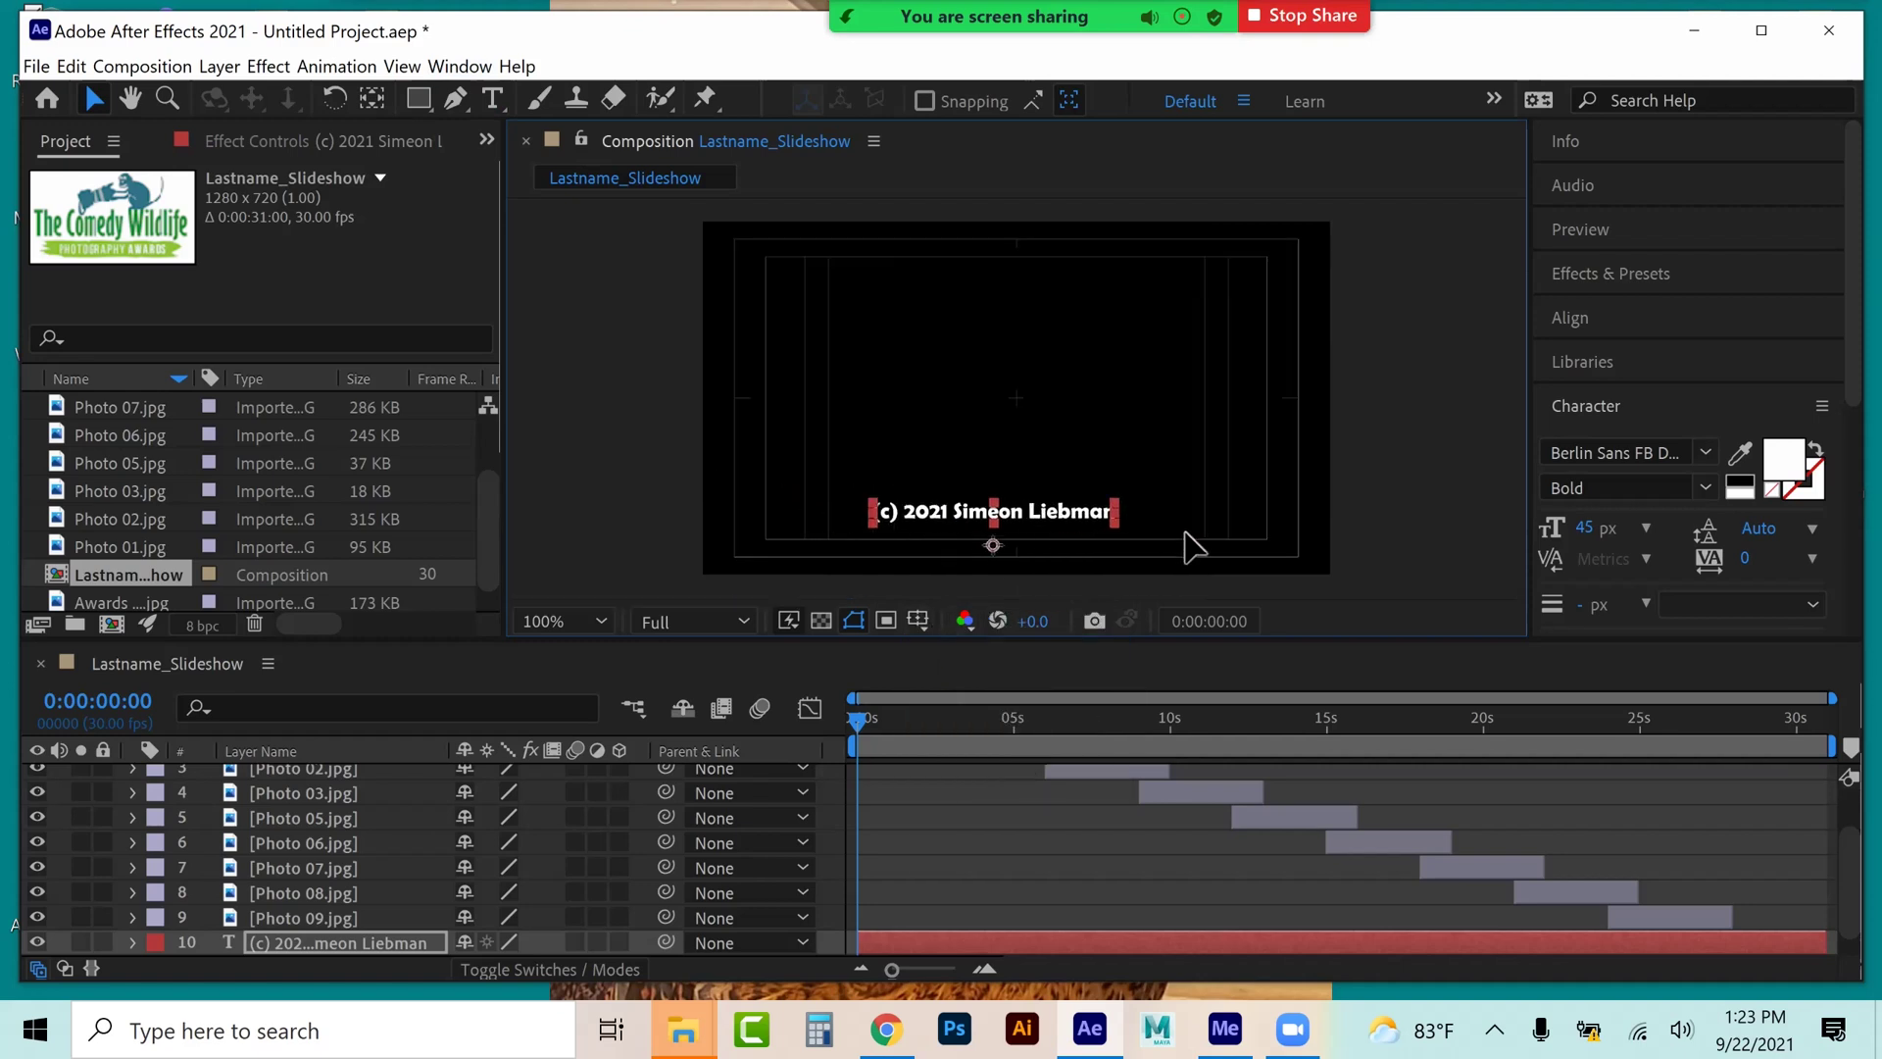
mouse_move(960, 505)
mouse_down()
mouse_move(916, 538)
mouse_move(963, 539)
mouse_up()
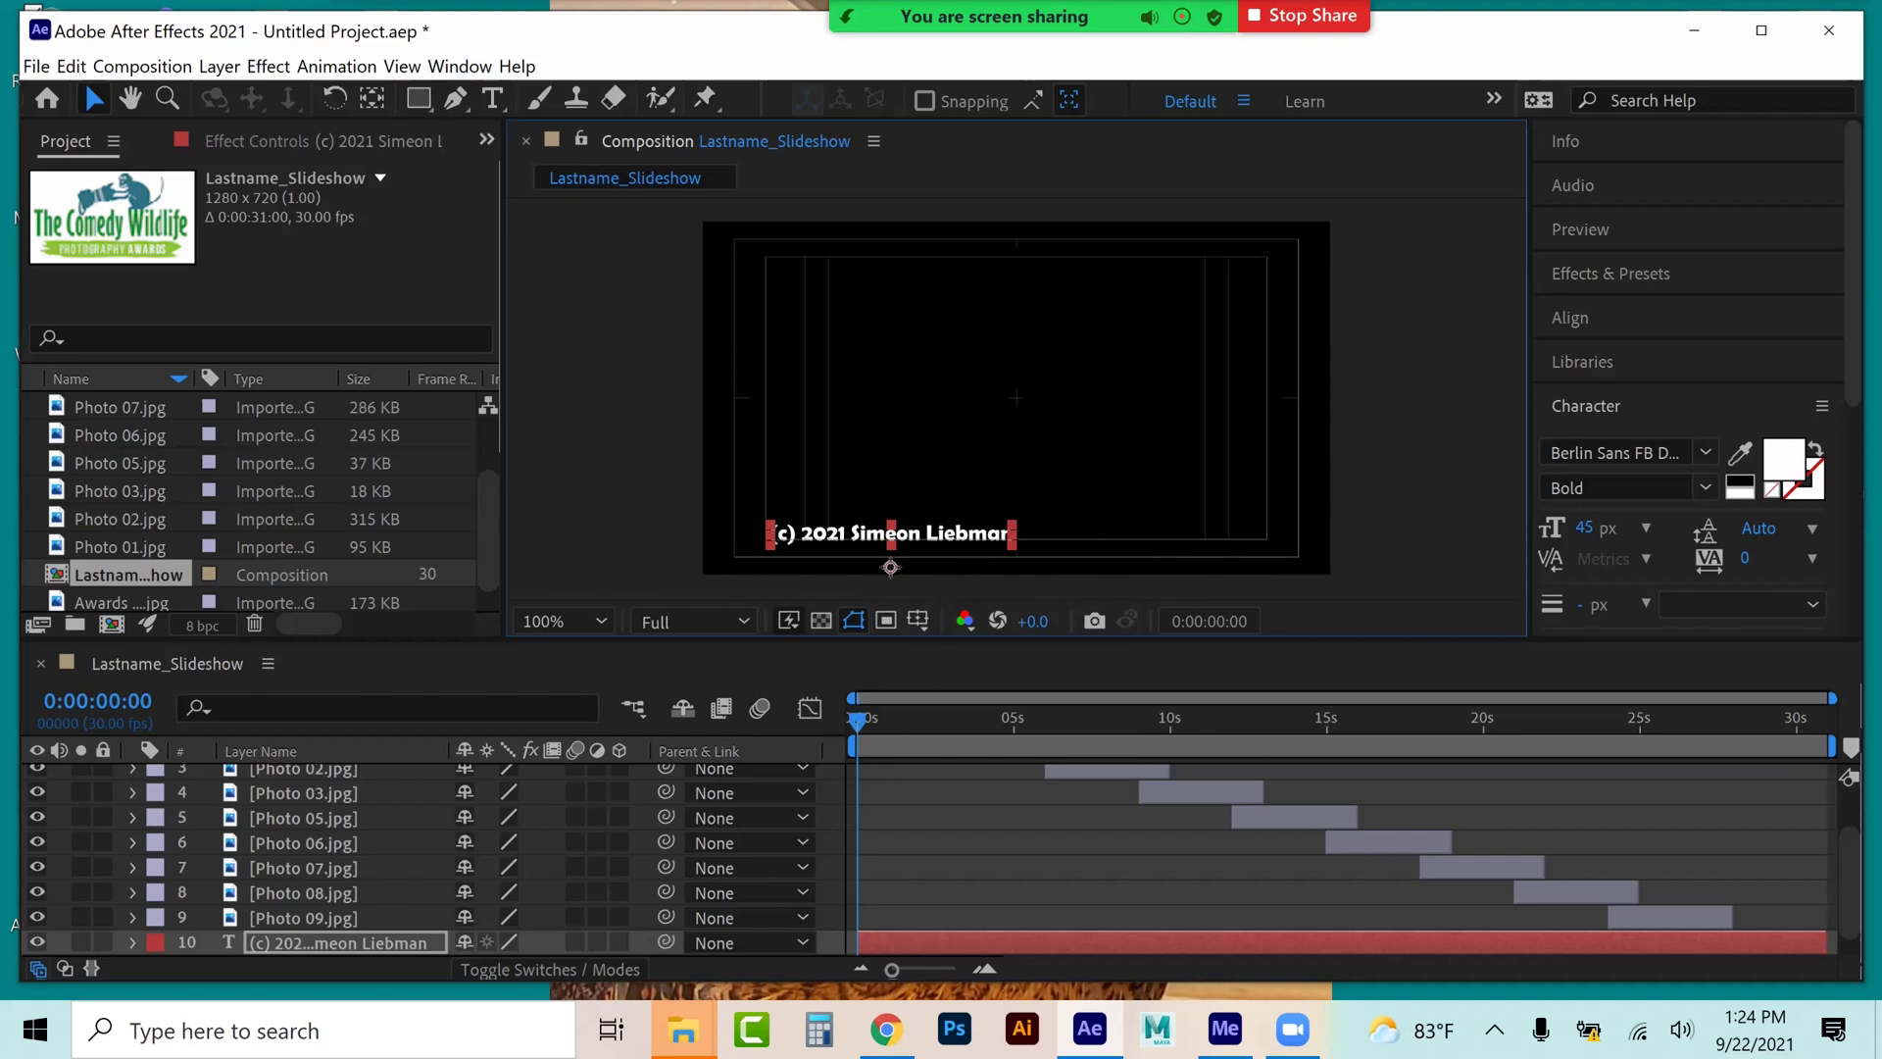
- Fade the copyright text in with opacity keyframes at 0:00:00:00 and 0:00:00:27, reaching 100% at the second one
key(ctrl+Right)
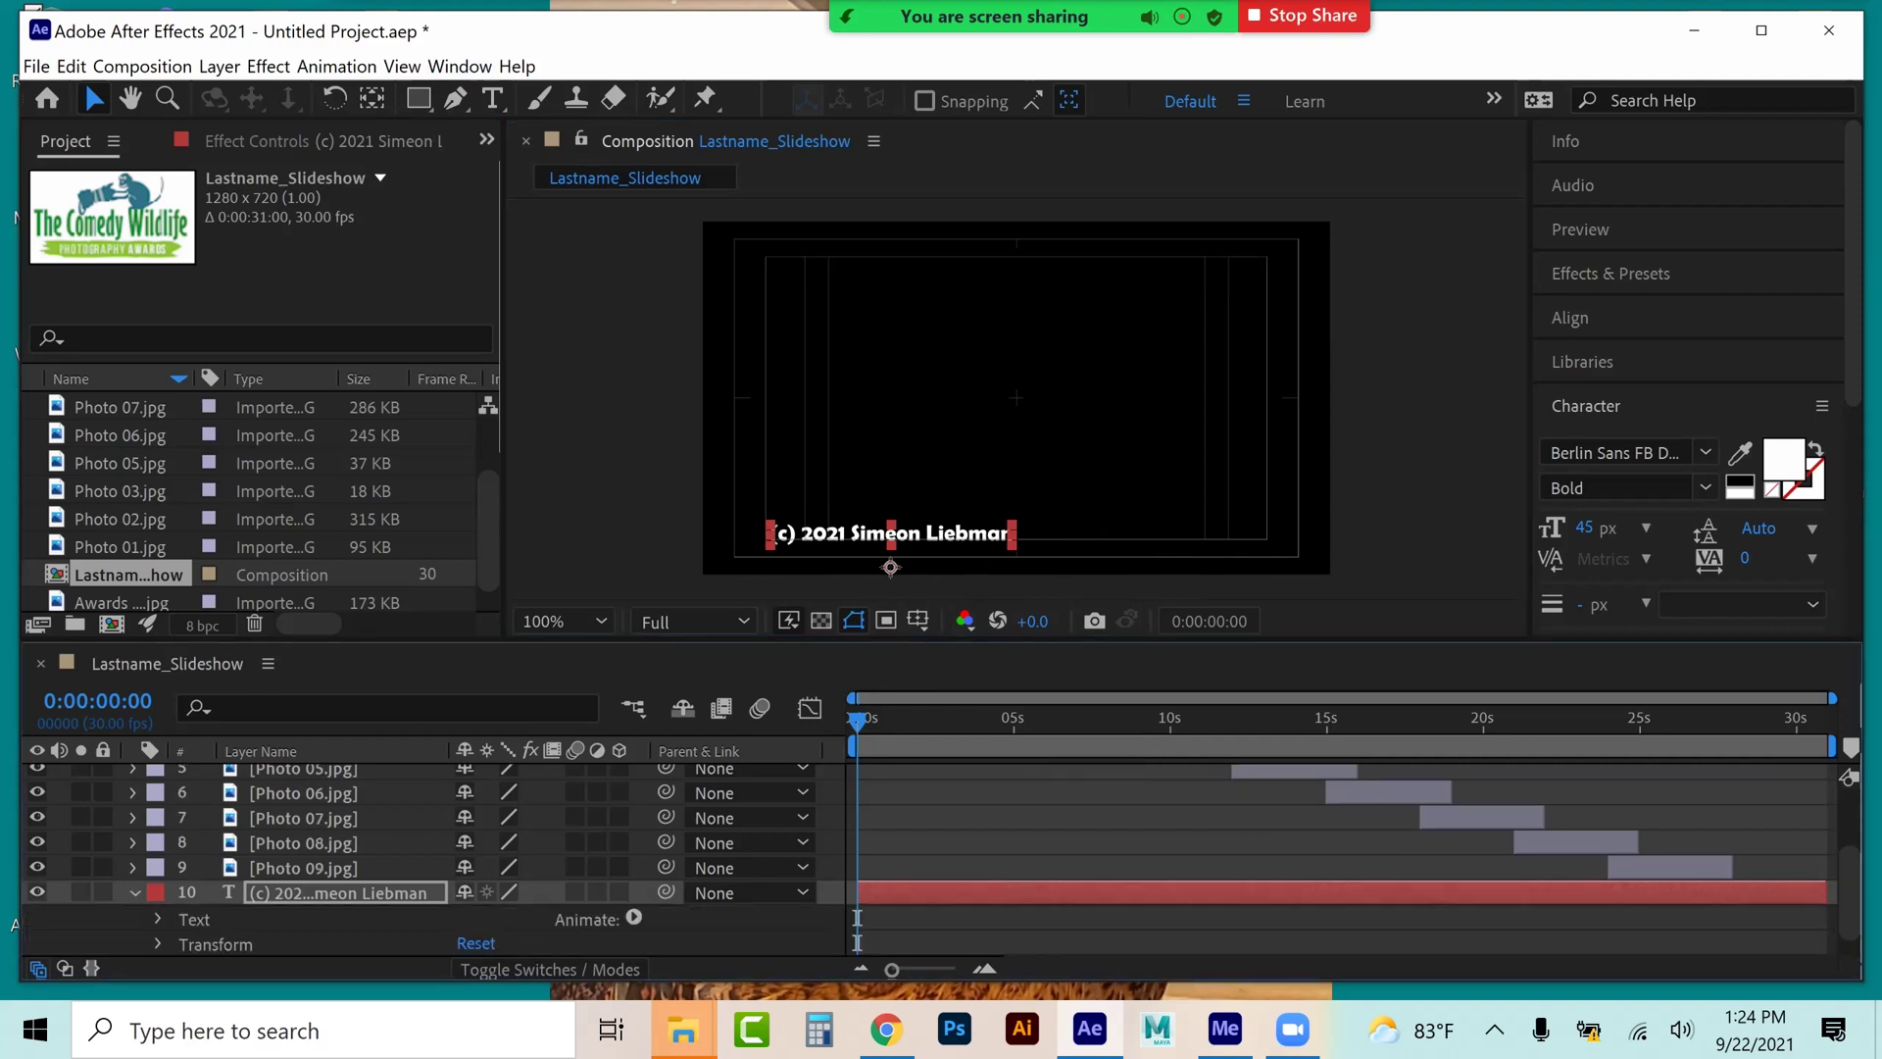
key(space)
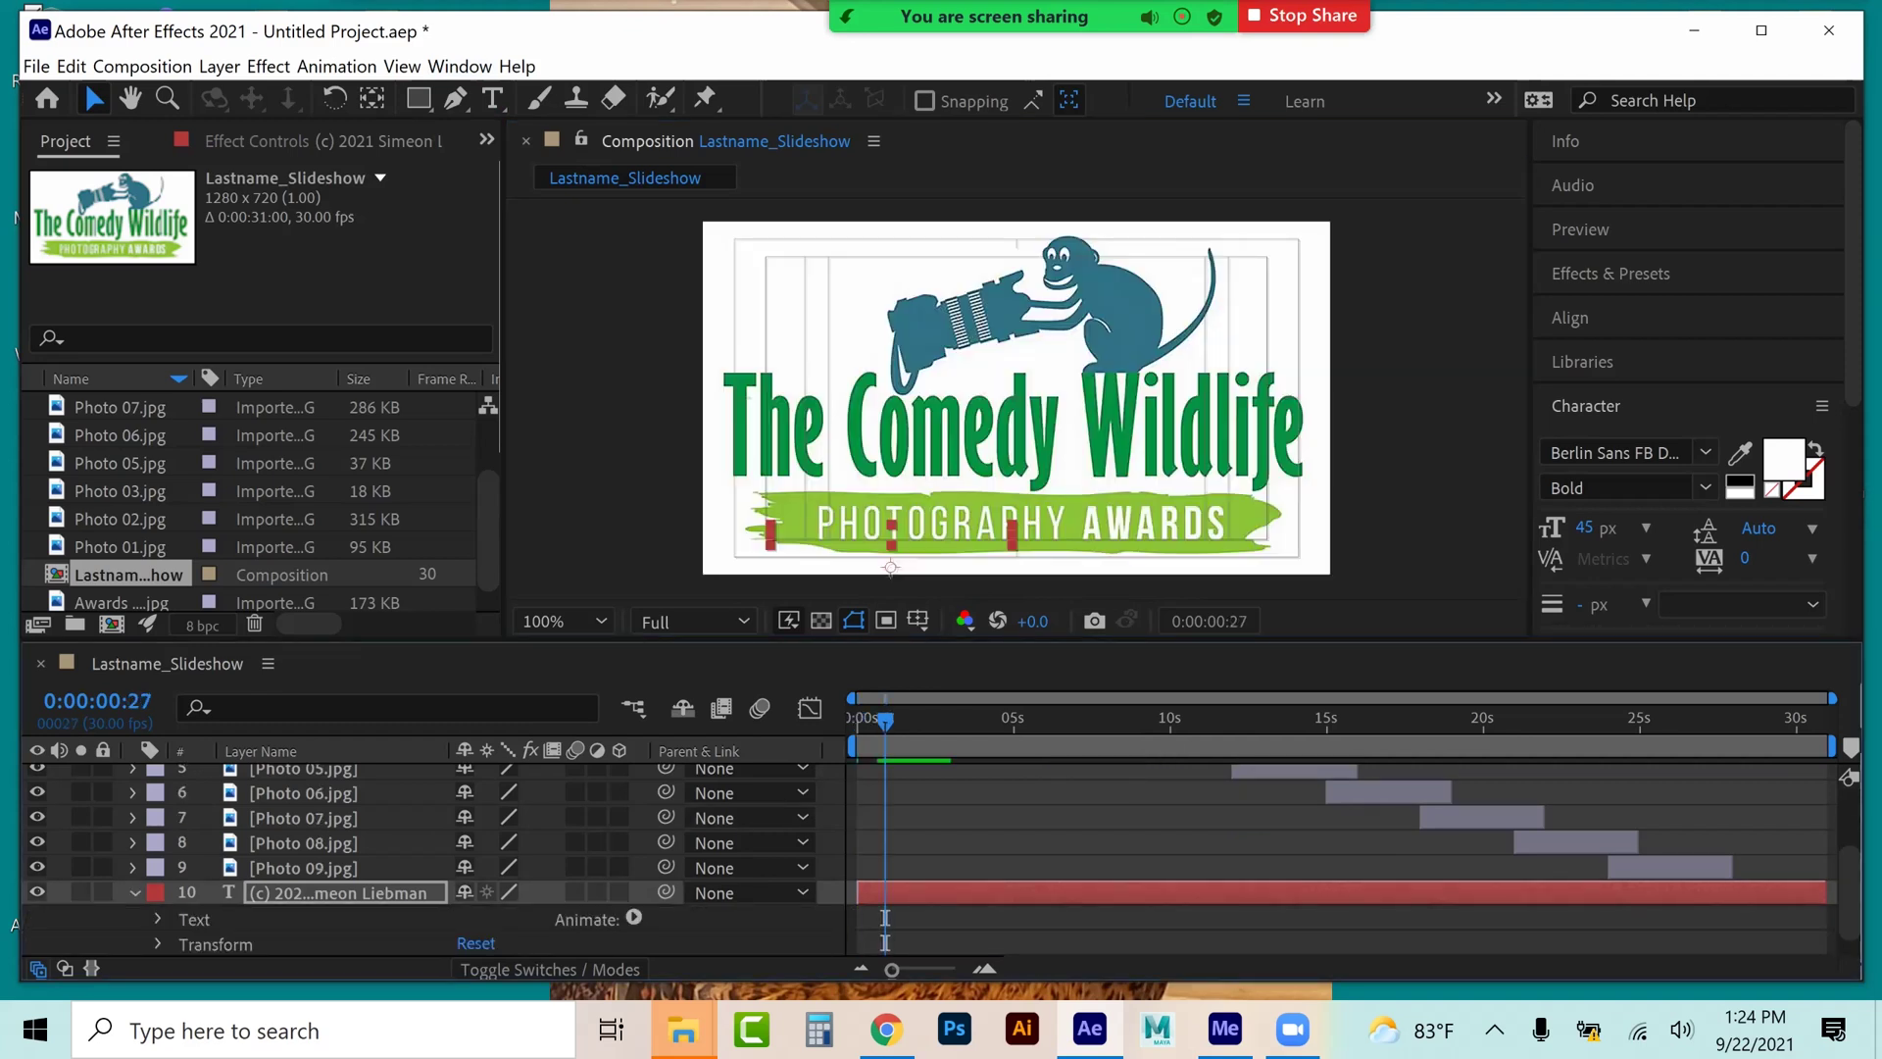
key(ctrl+Right)
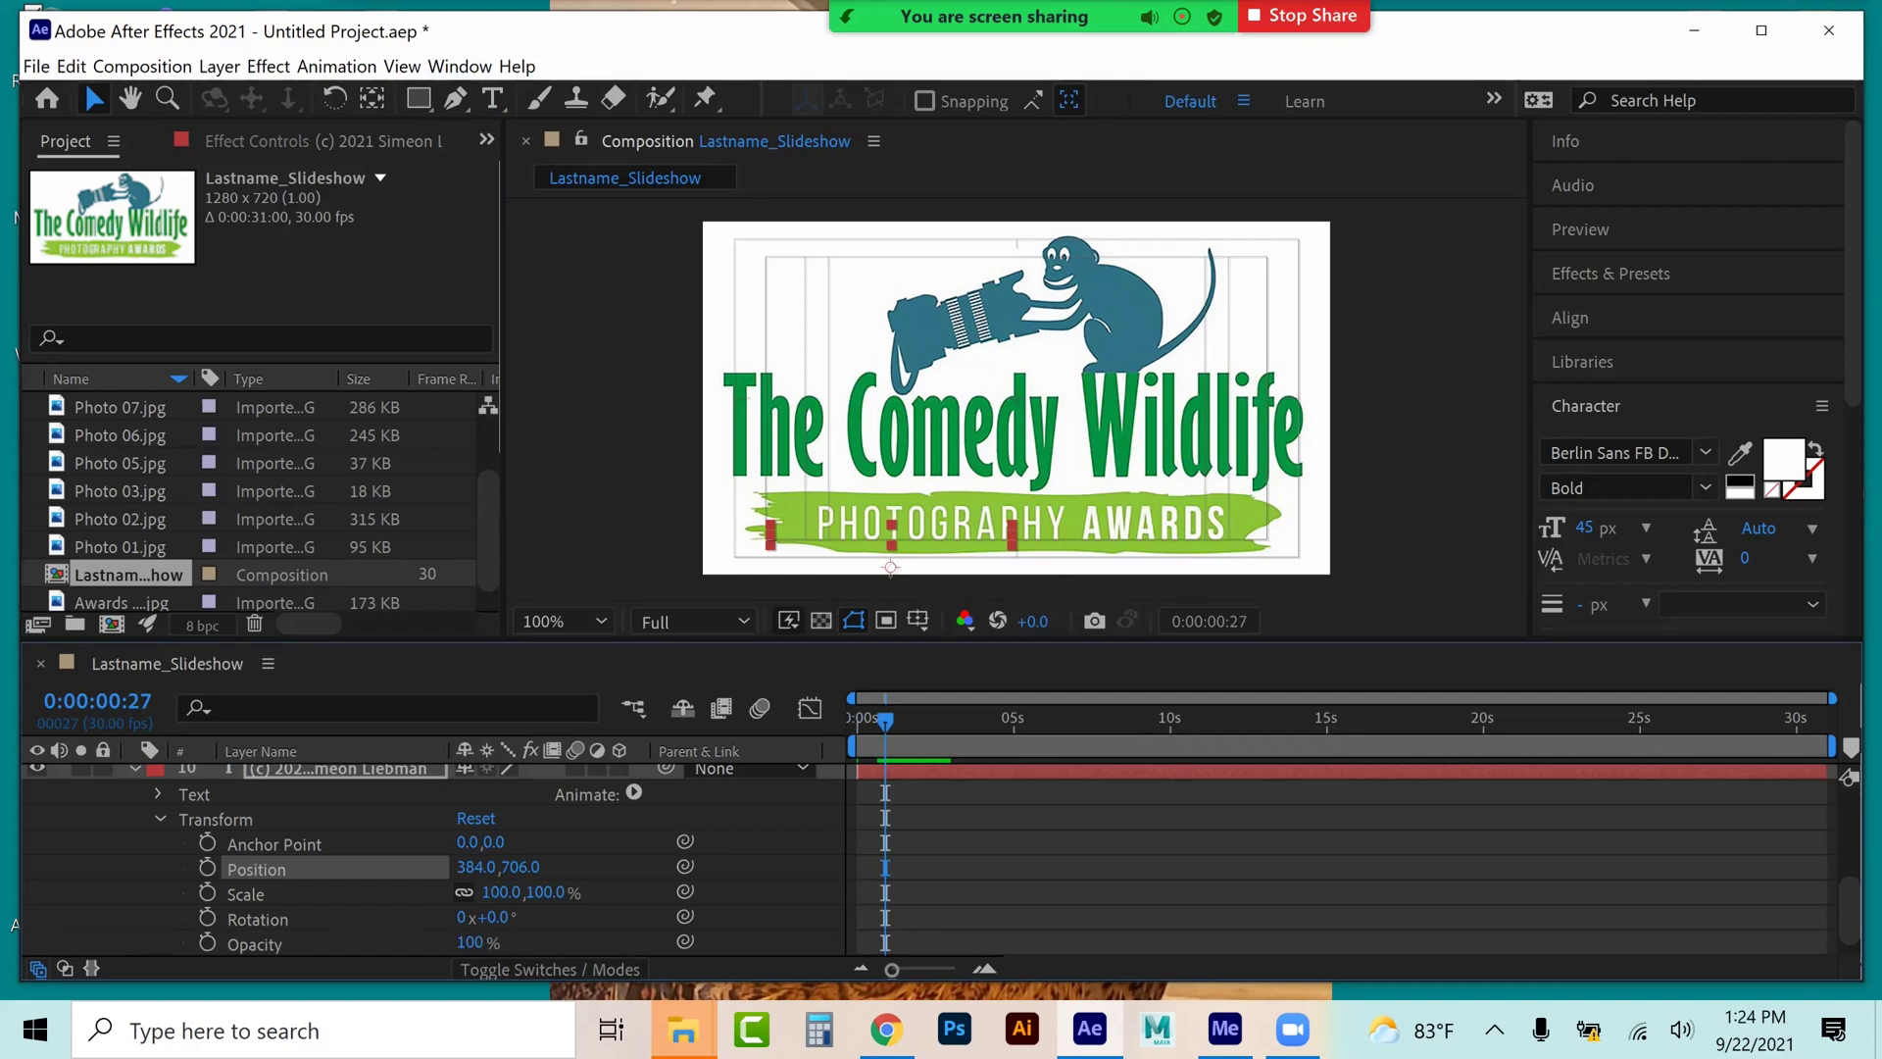
key(alt+shift+t)
key(Home)
drag(468, 942, 432, 942)
- Fade the copyright text out from 100% opacity at 0:00:30:03 to 0% at 0:00:30:29, and collapse the layer
click(1800, 720)
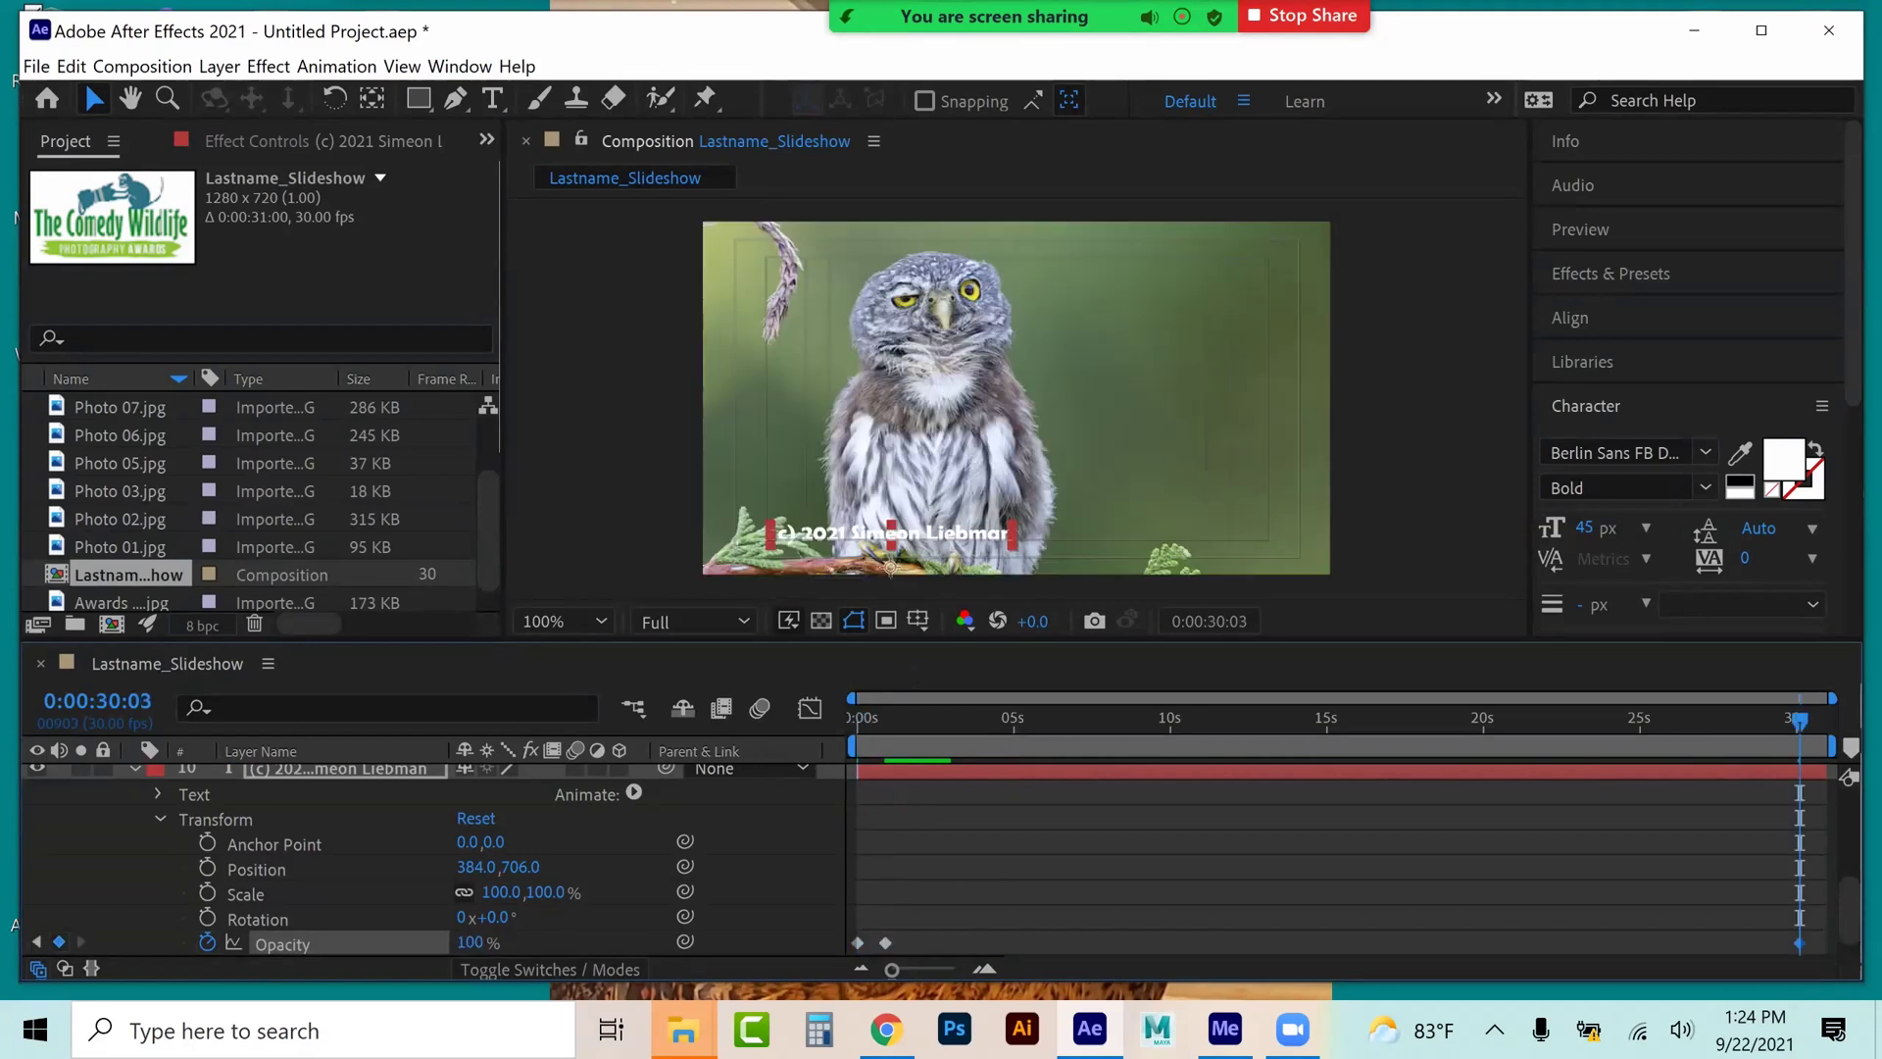
text(0)
key(Return)
click(158, 818)
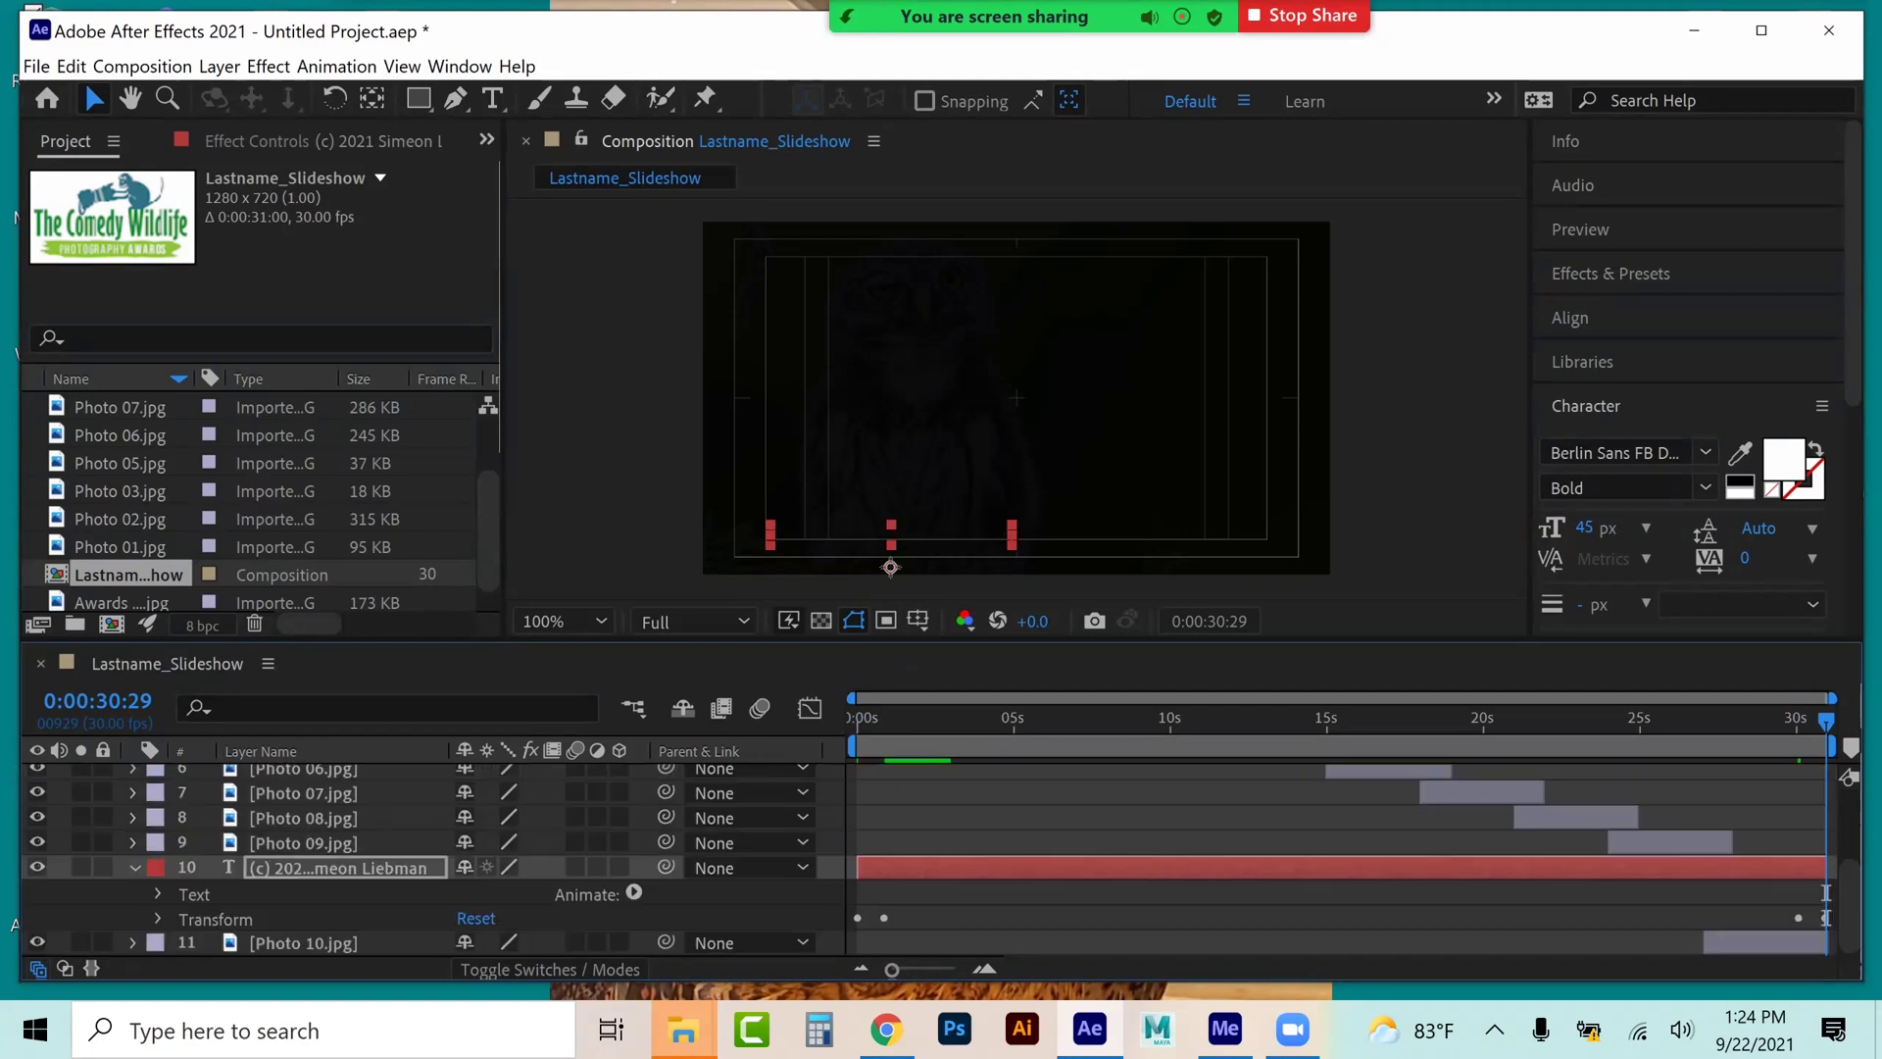
click(135, 868)
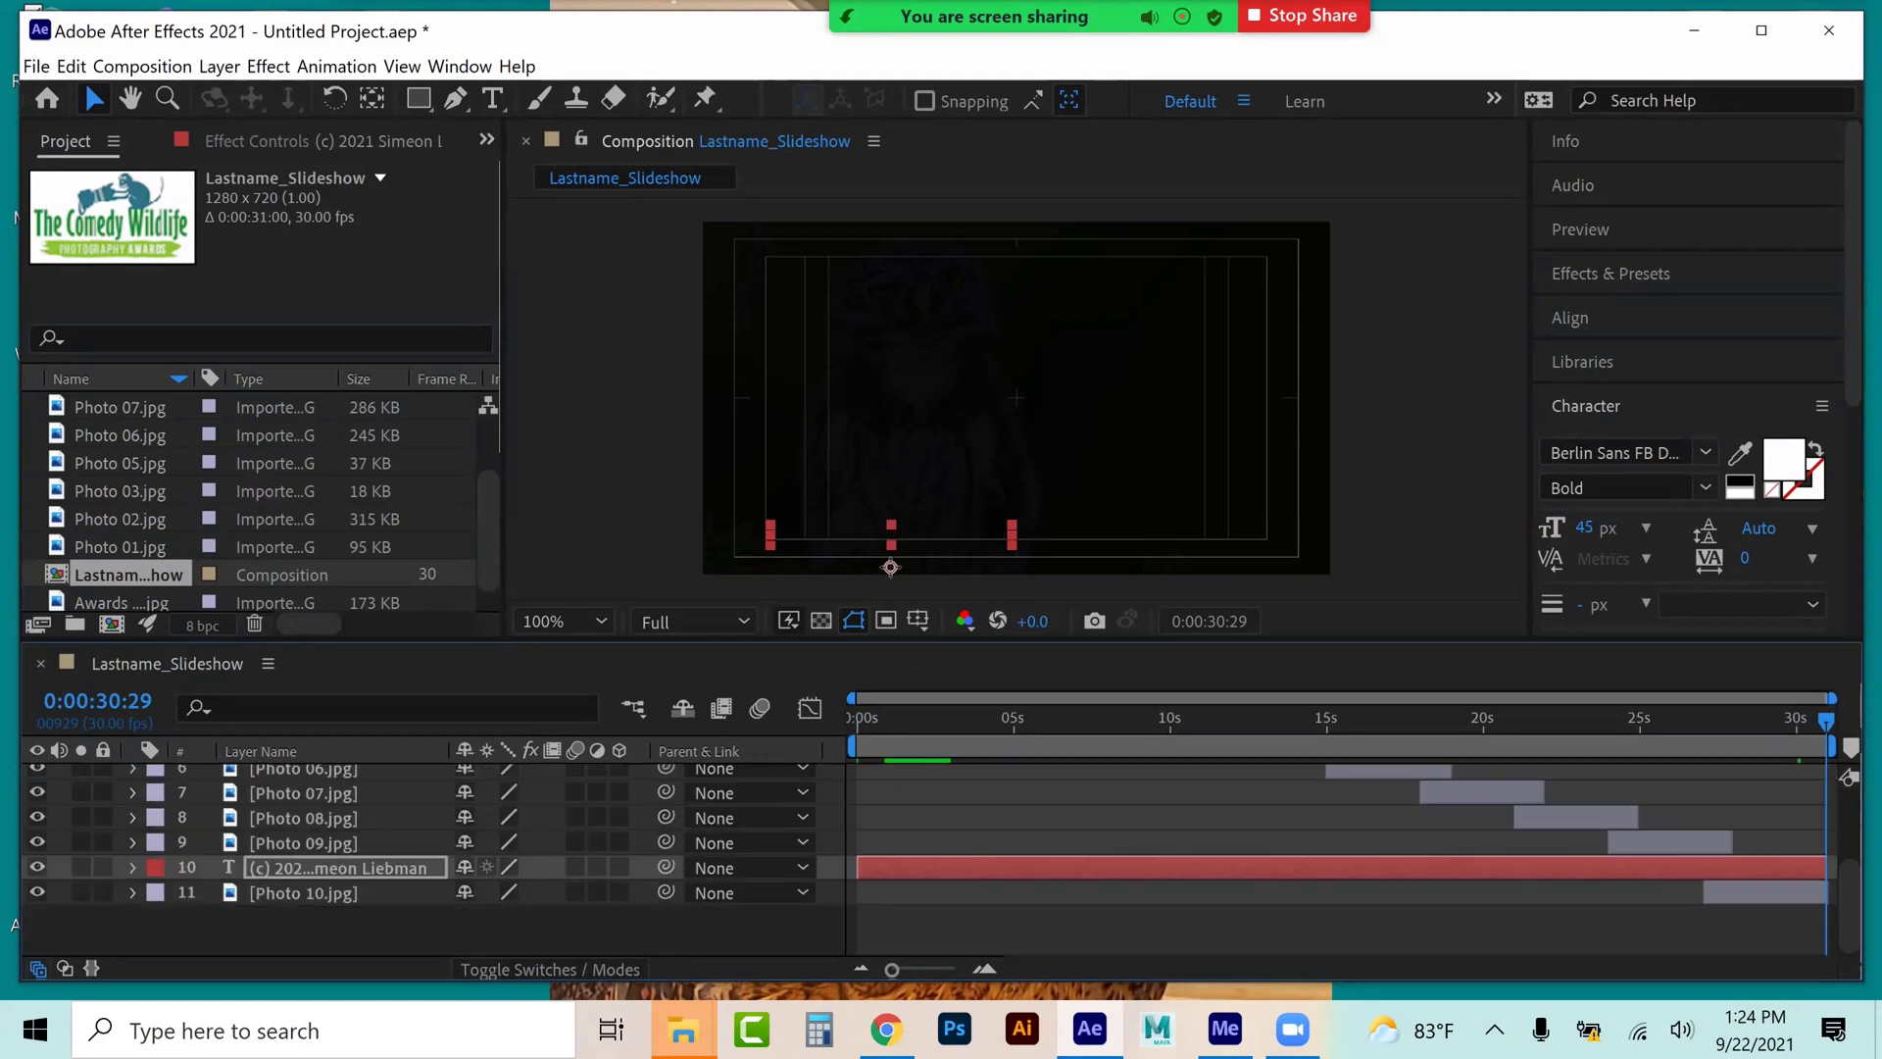
- Bring the copyright text layer to the top of the layer stack and shift the text straight up to the title-safe area's upper edge
drag(338, 919, 285, 773)
click(917, 721)
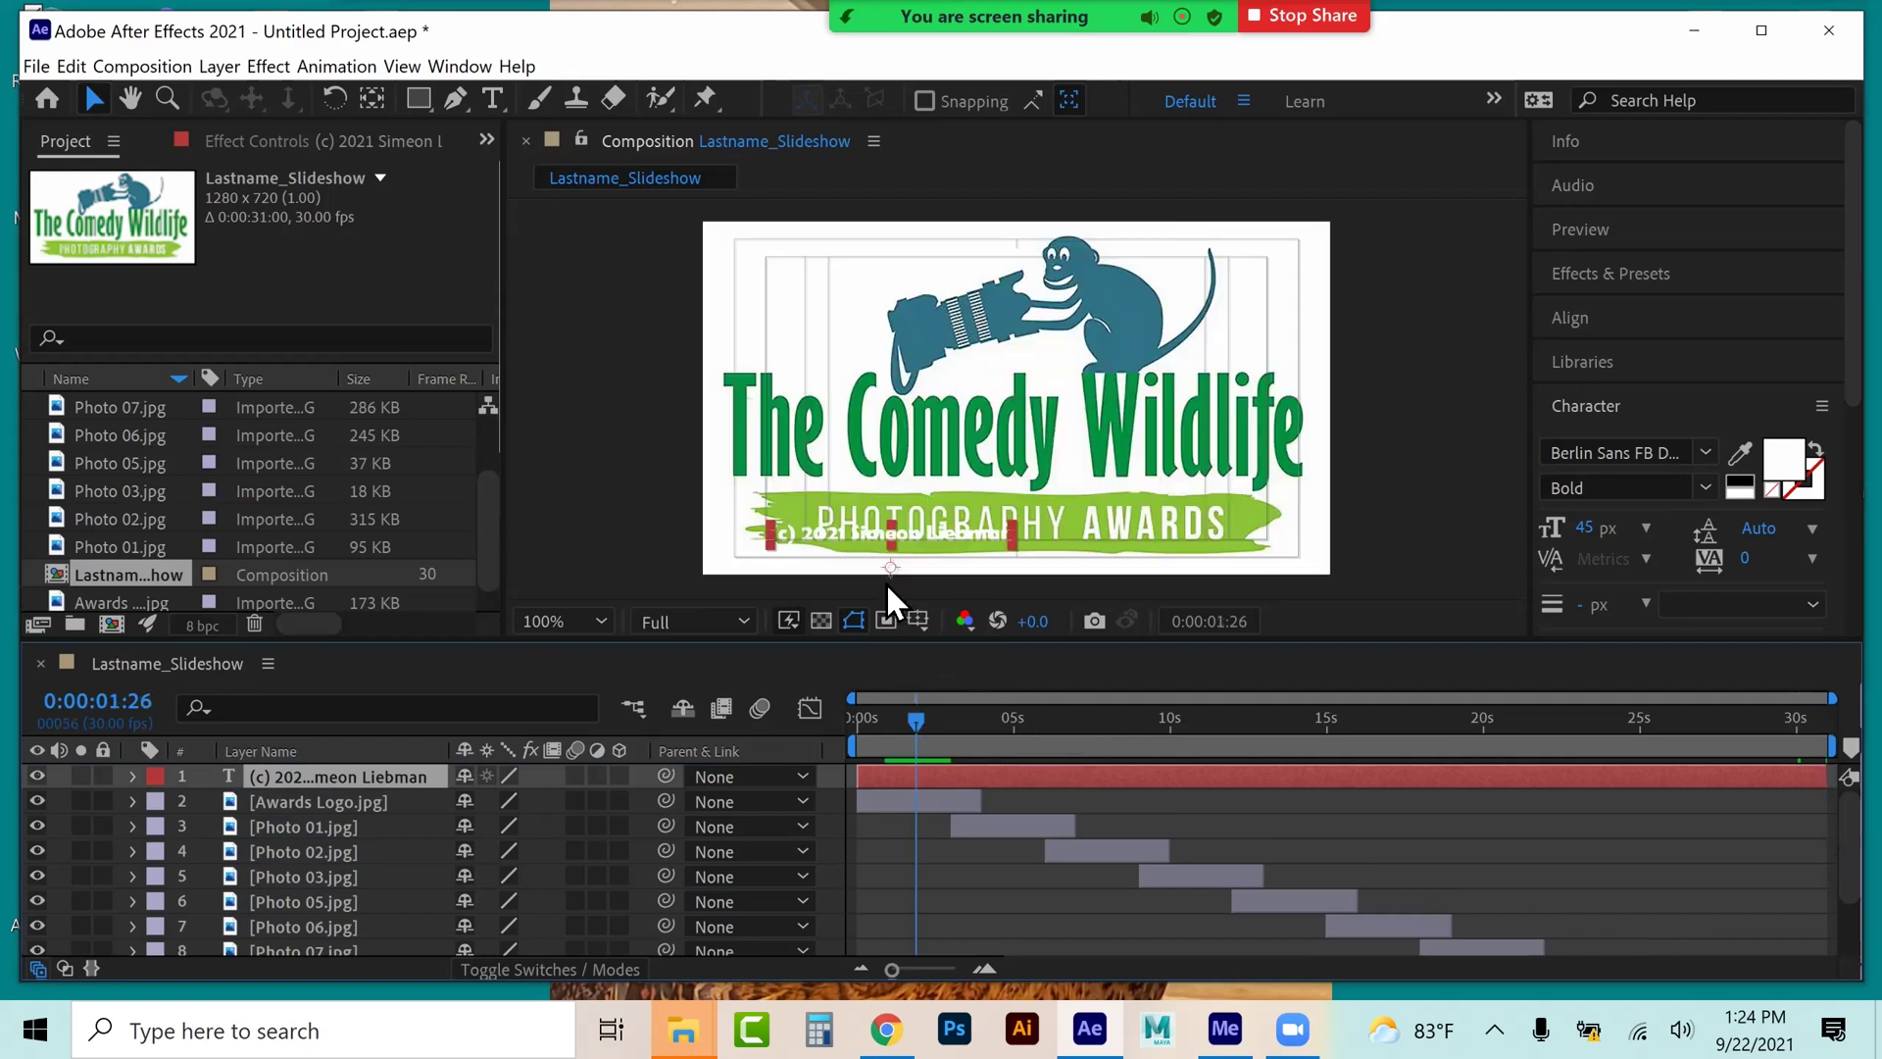
drag(856, 538, 857, 268)
drag(916, 721, 1075, 721)
key(space)
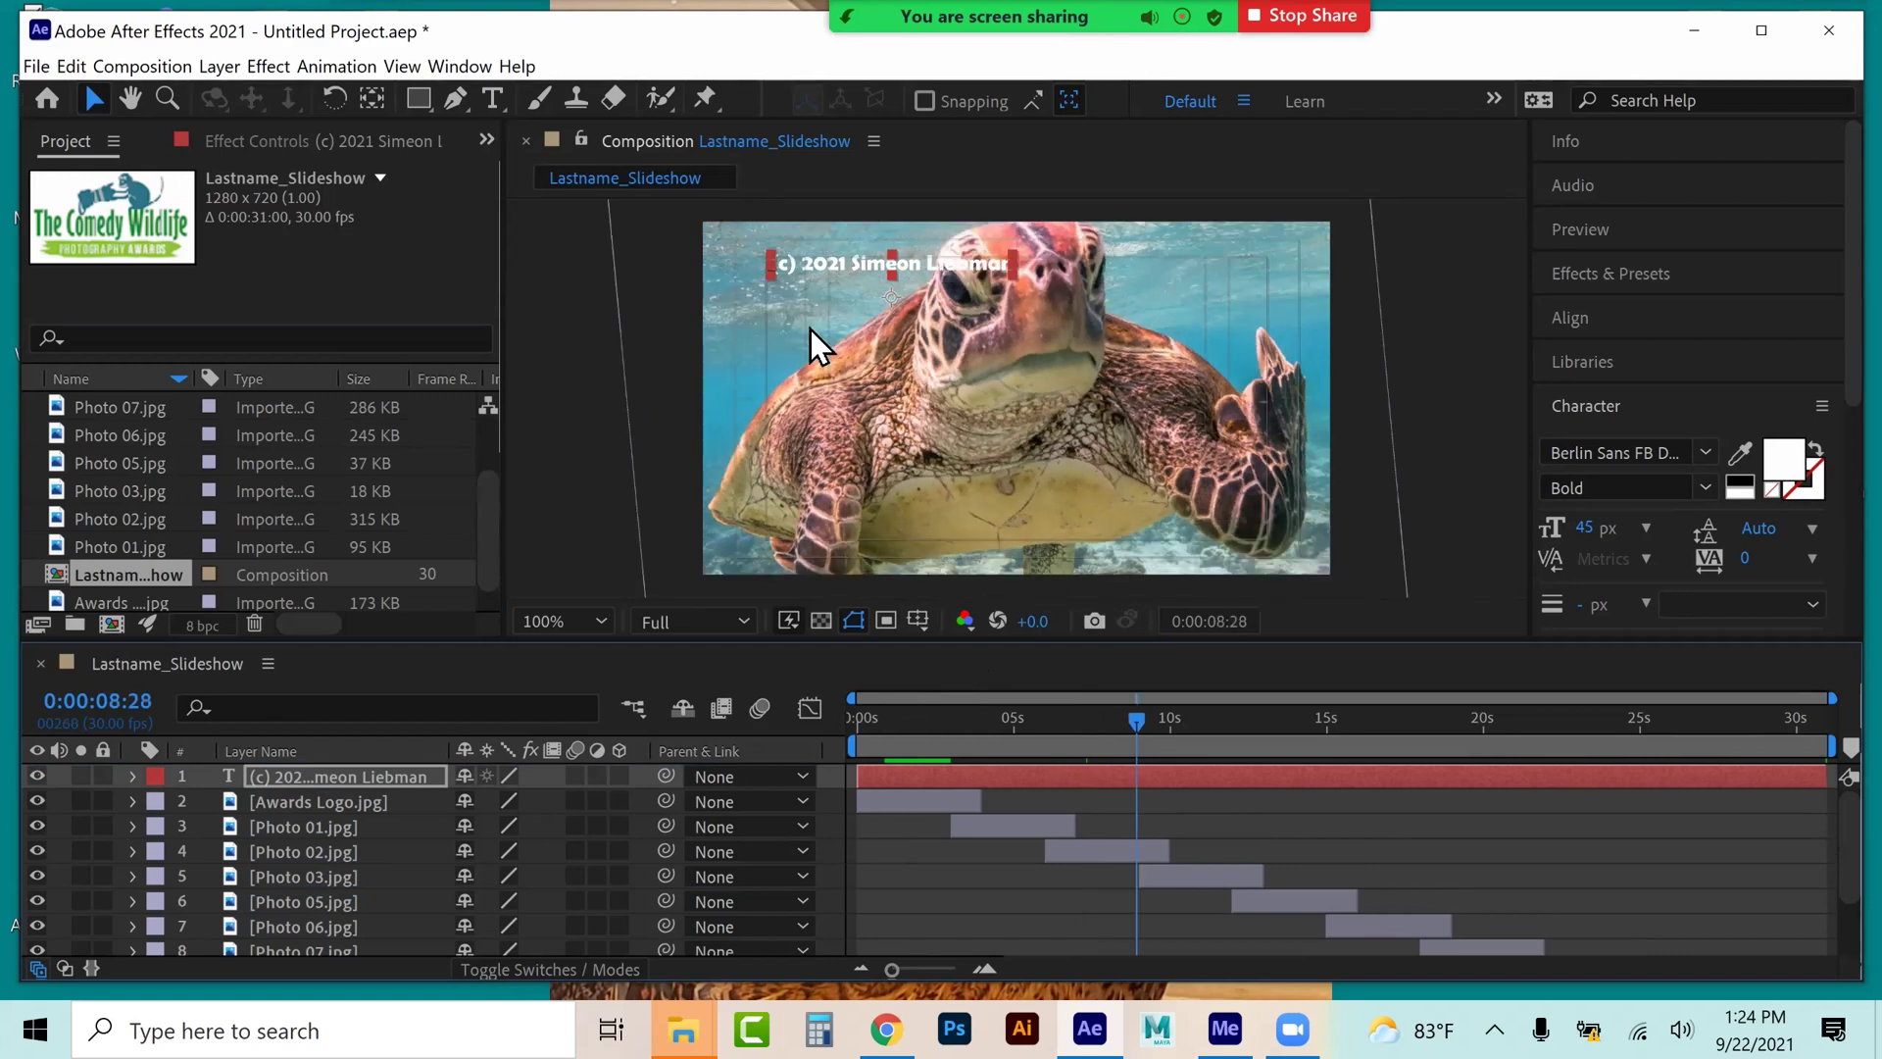
- Try different blending modes on the copyright text over the turtle photo, ending with Multiply
click(262, 67)
mouse_move(220, 66)
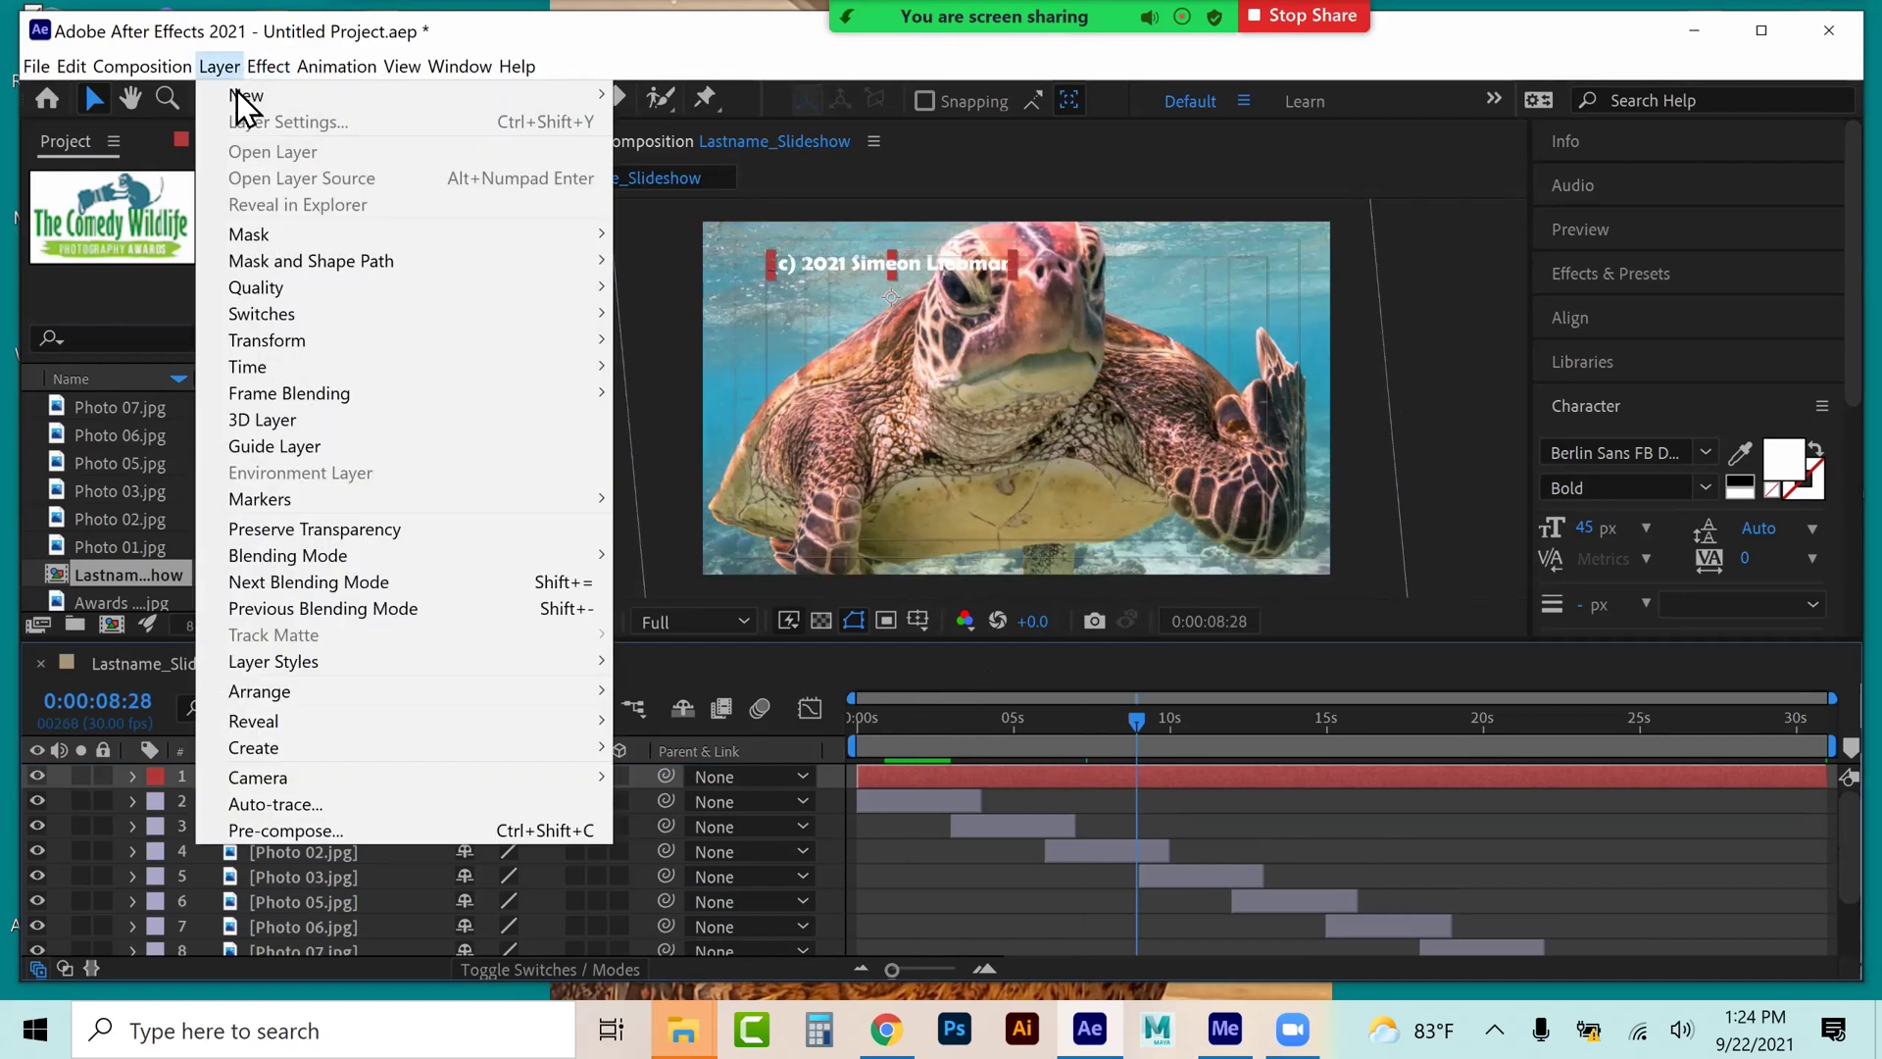
mouse_move(283, 391)
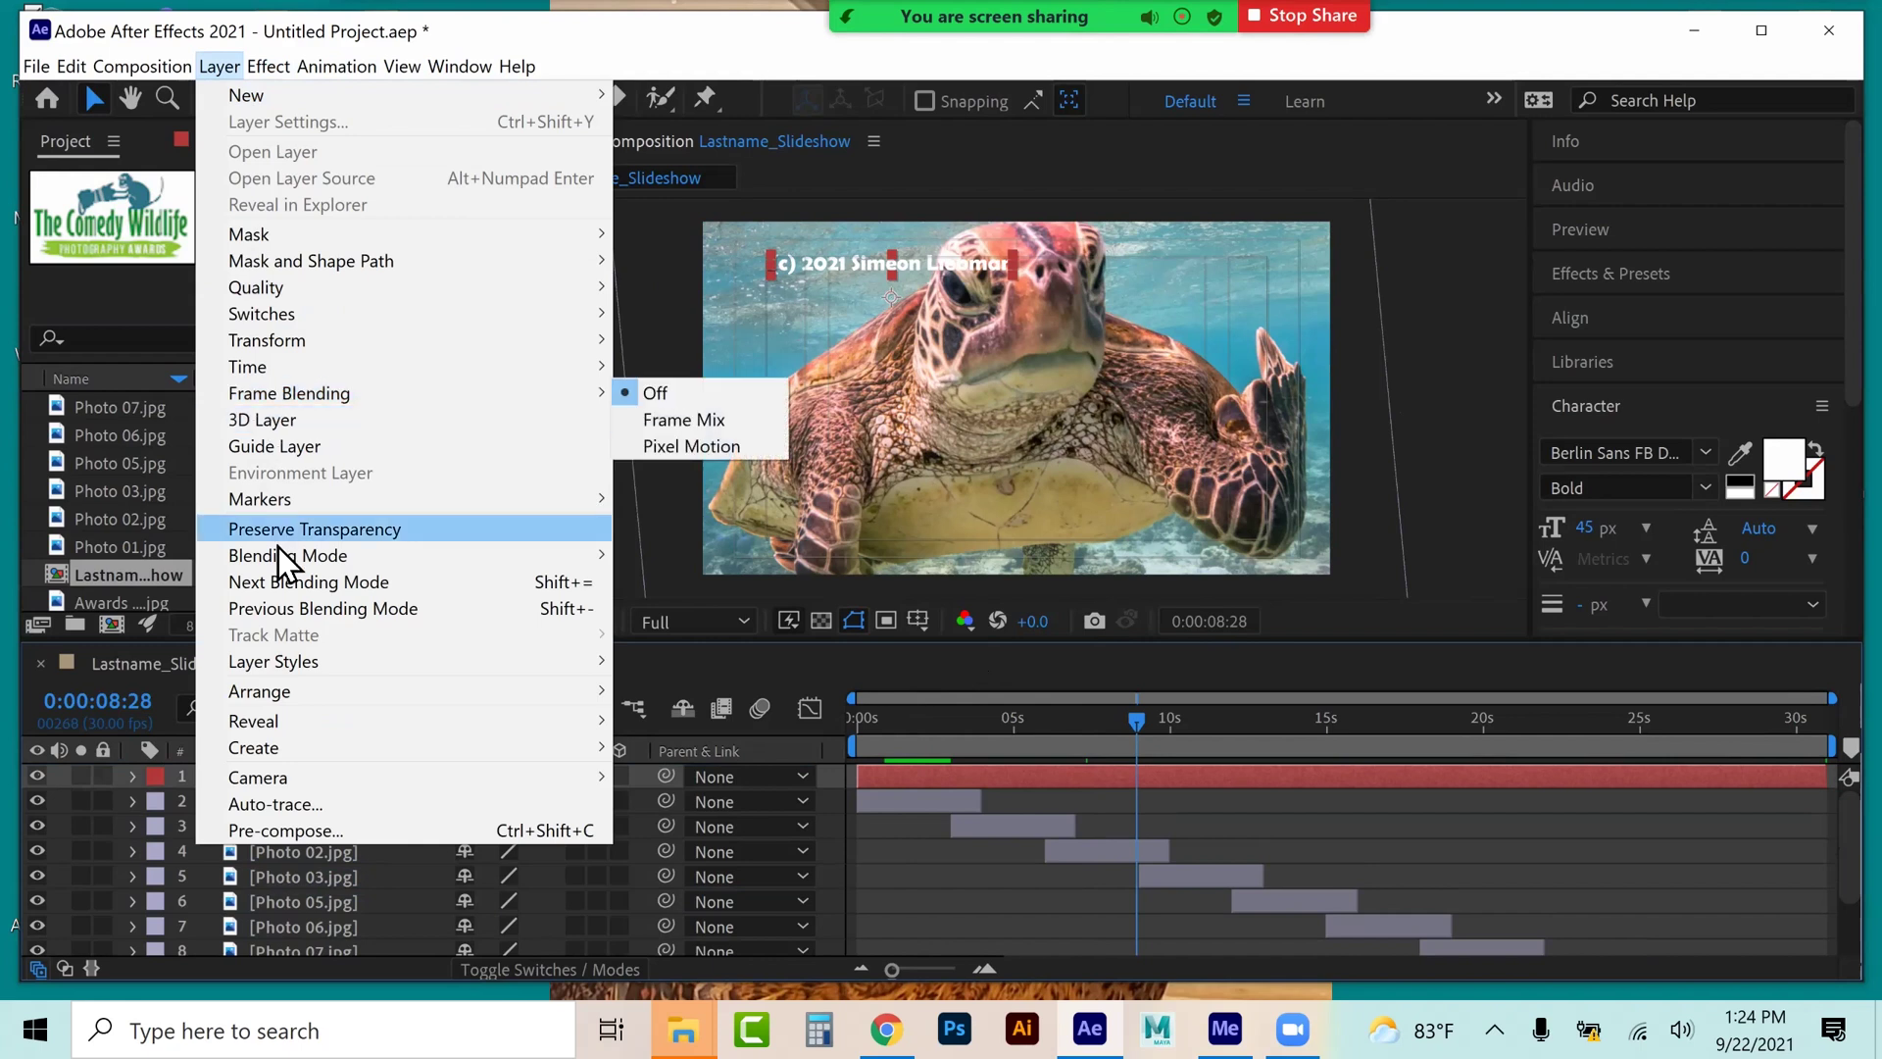
mouse_move(282, 553)
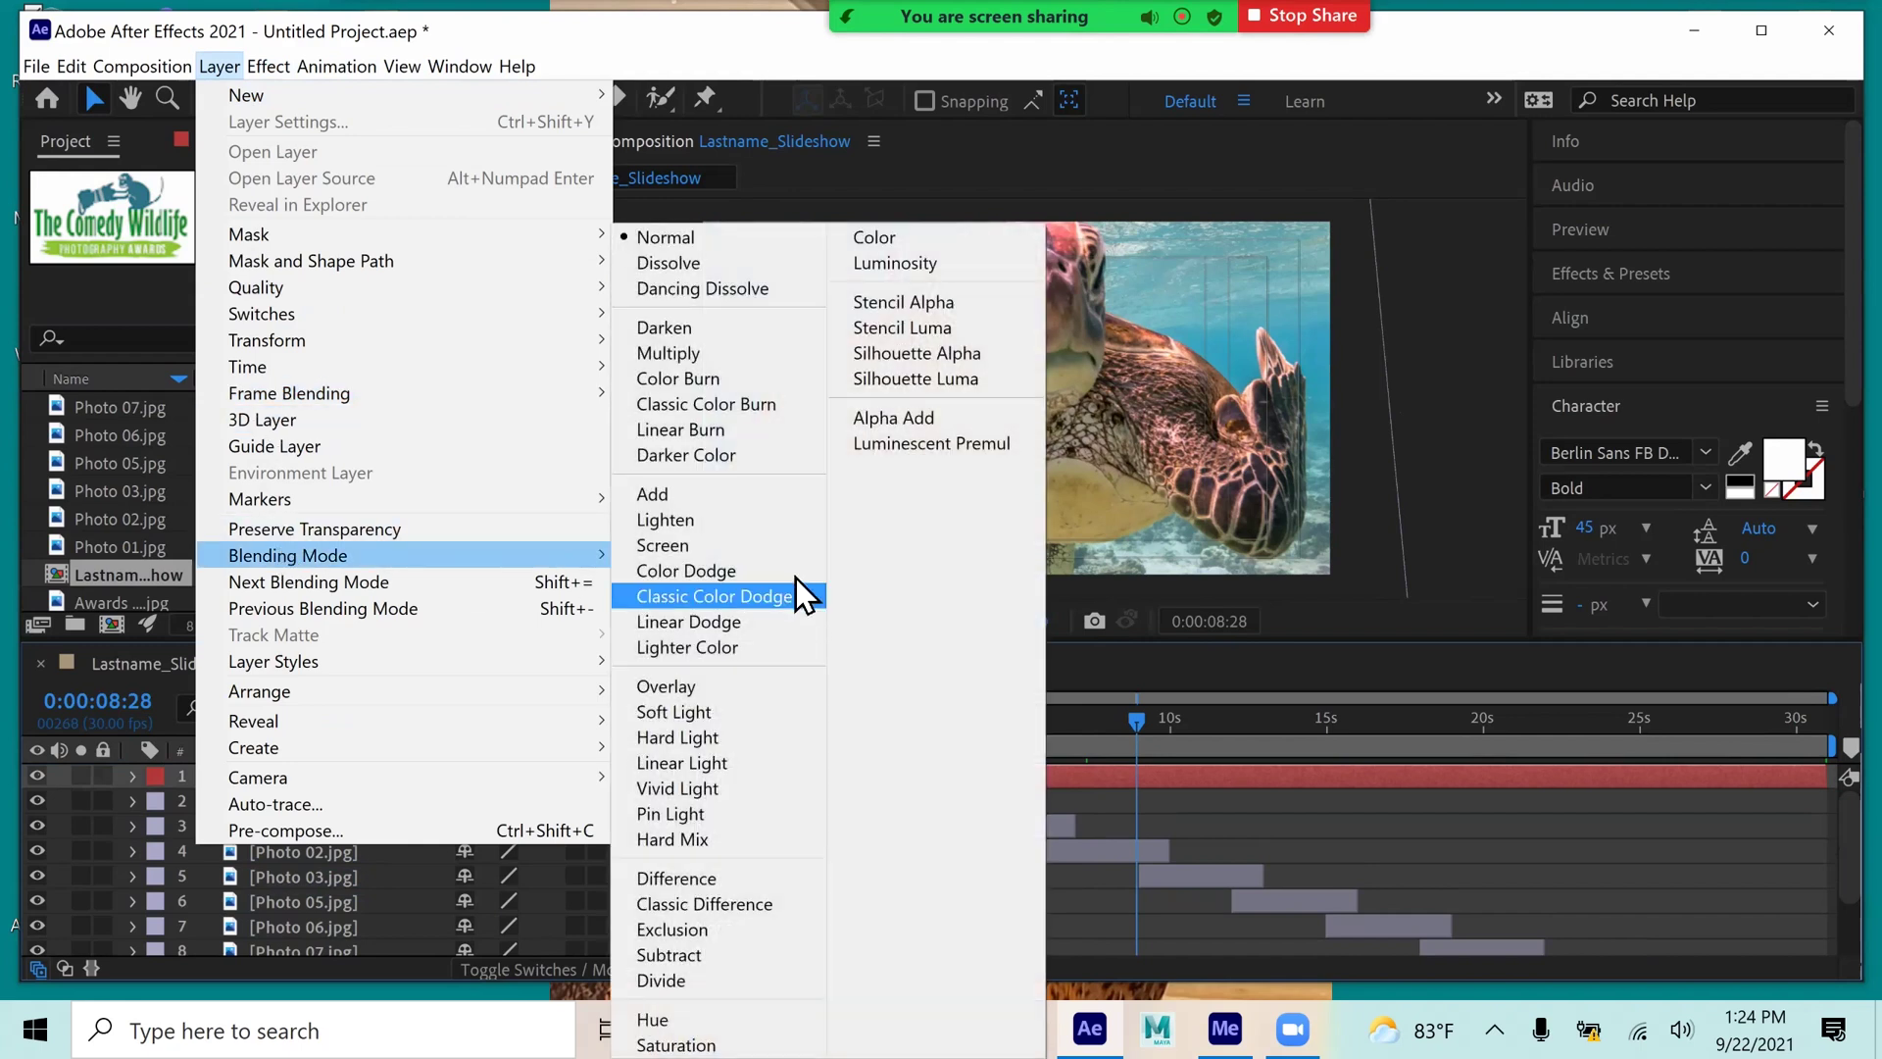
click(700, 663)
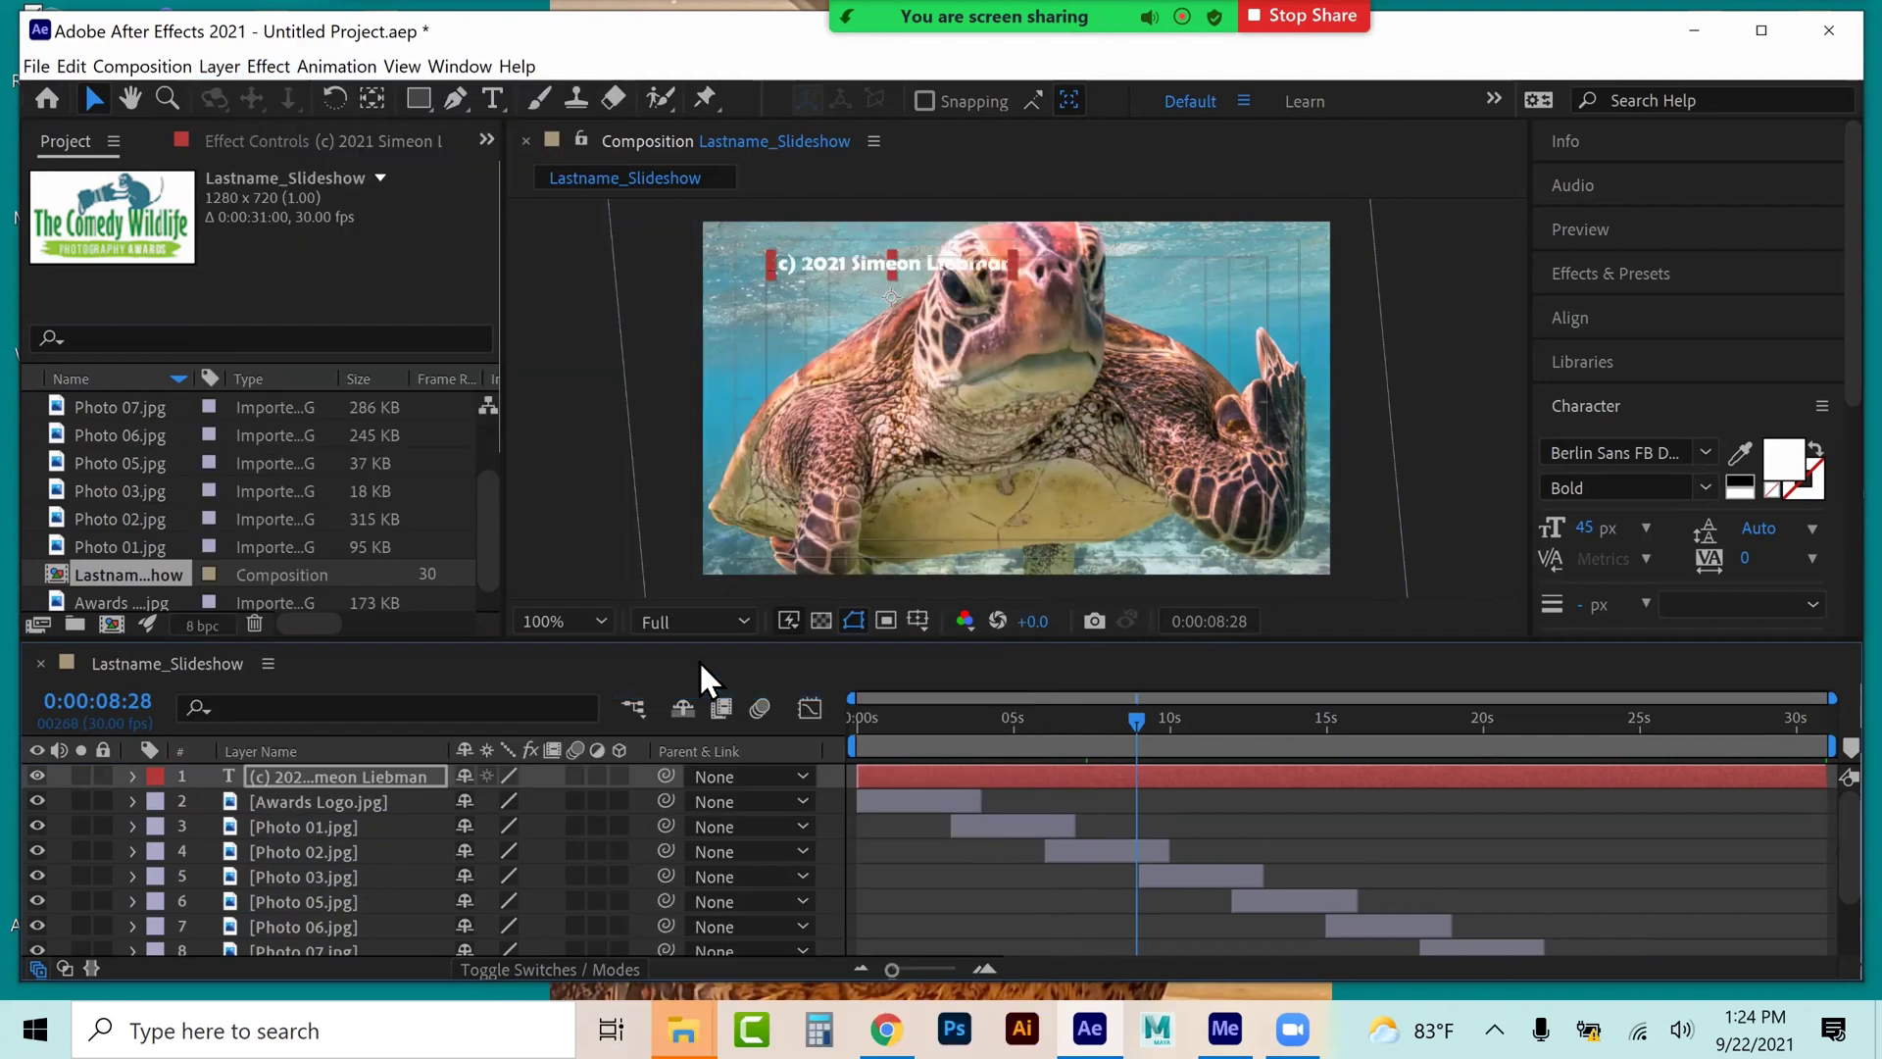
click(225, 67)
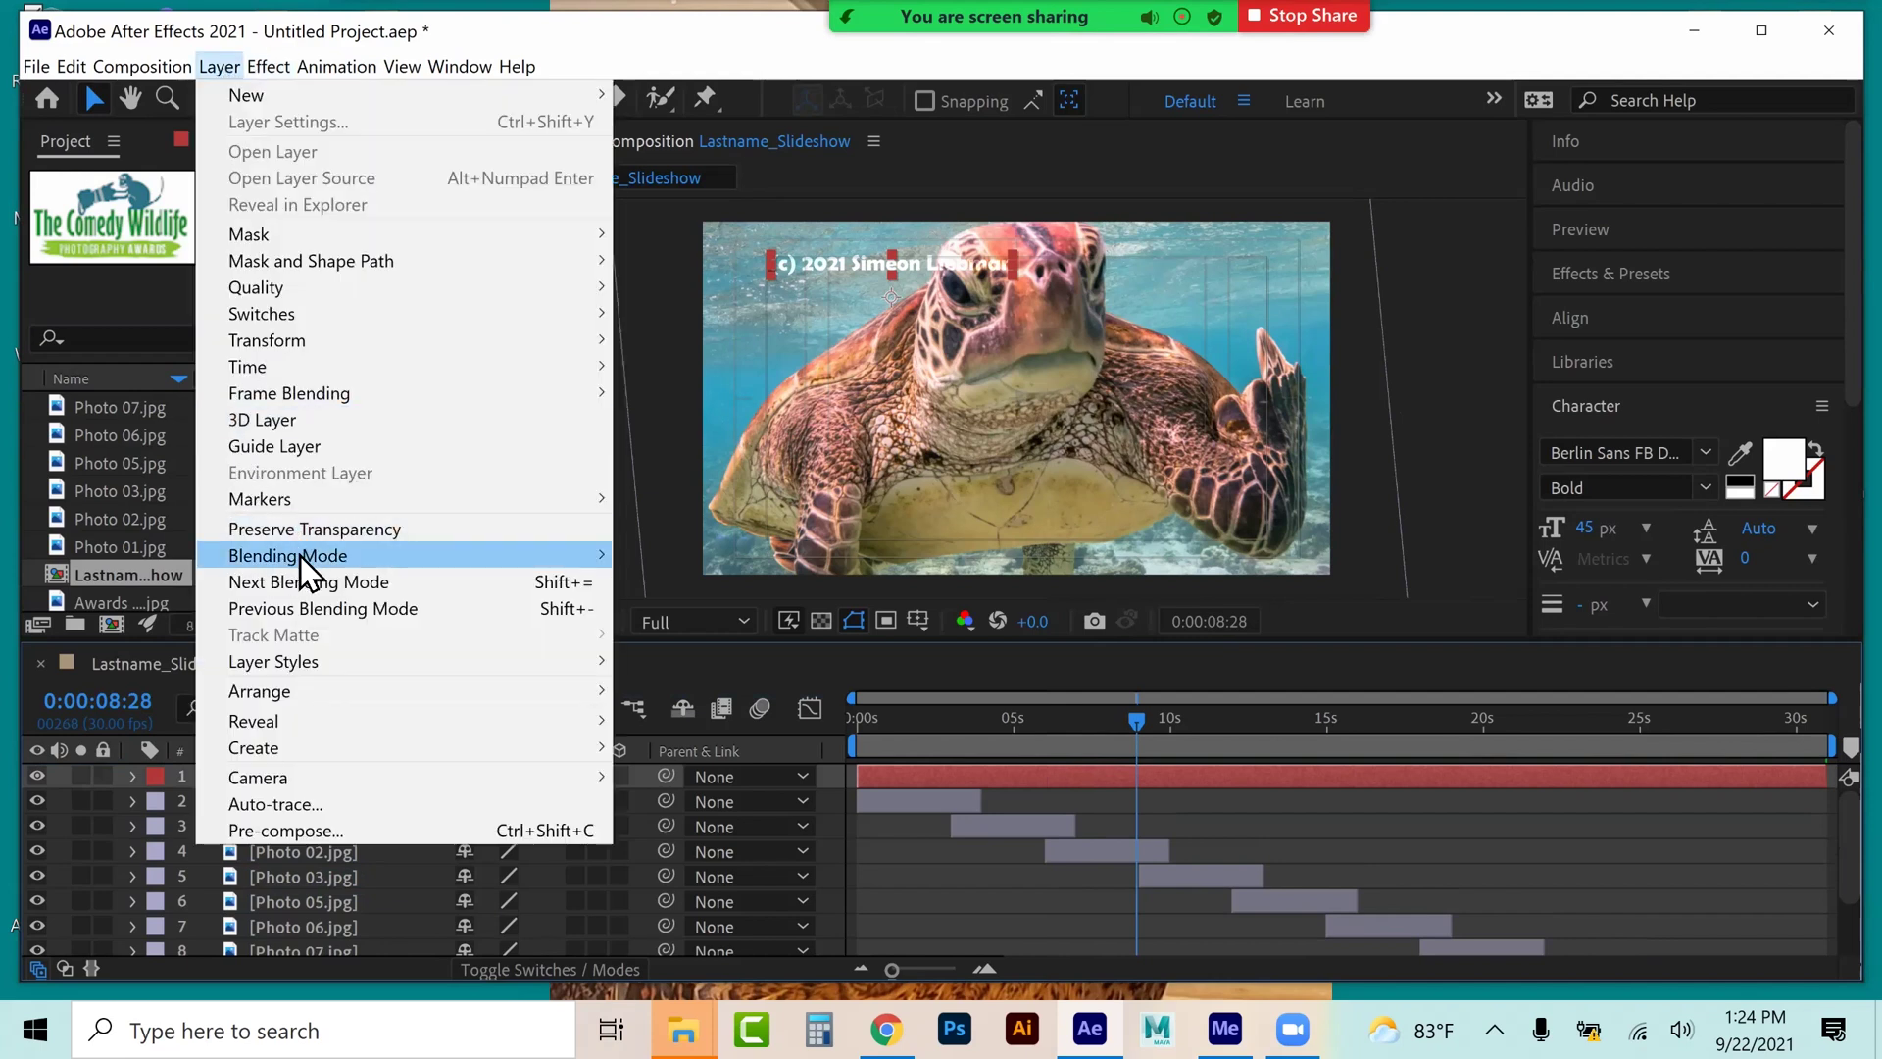
mouse_move(300, 556)
click(701, 358)
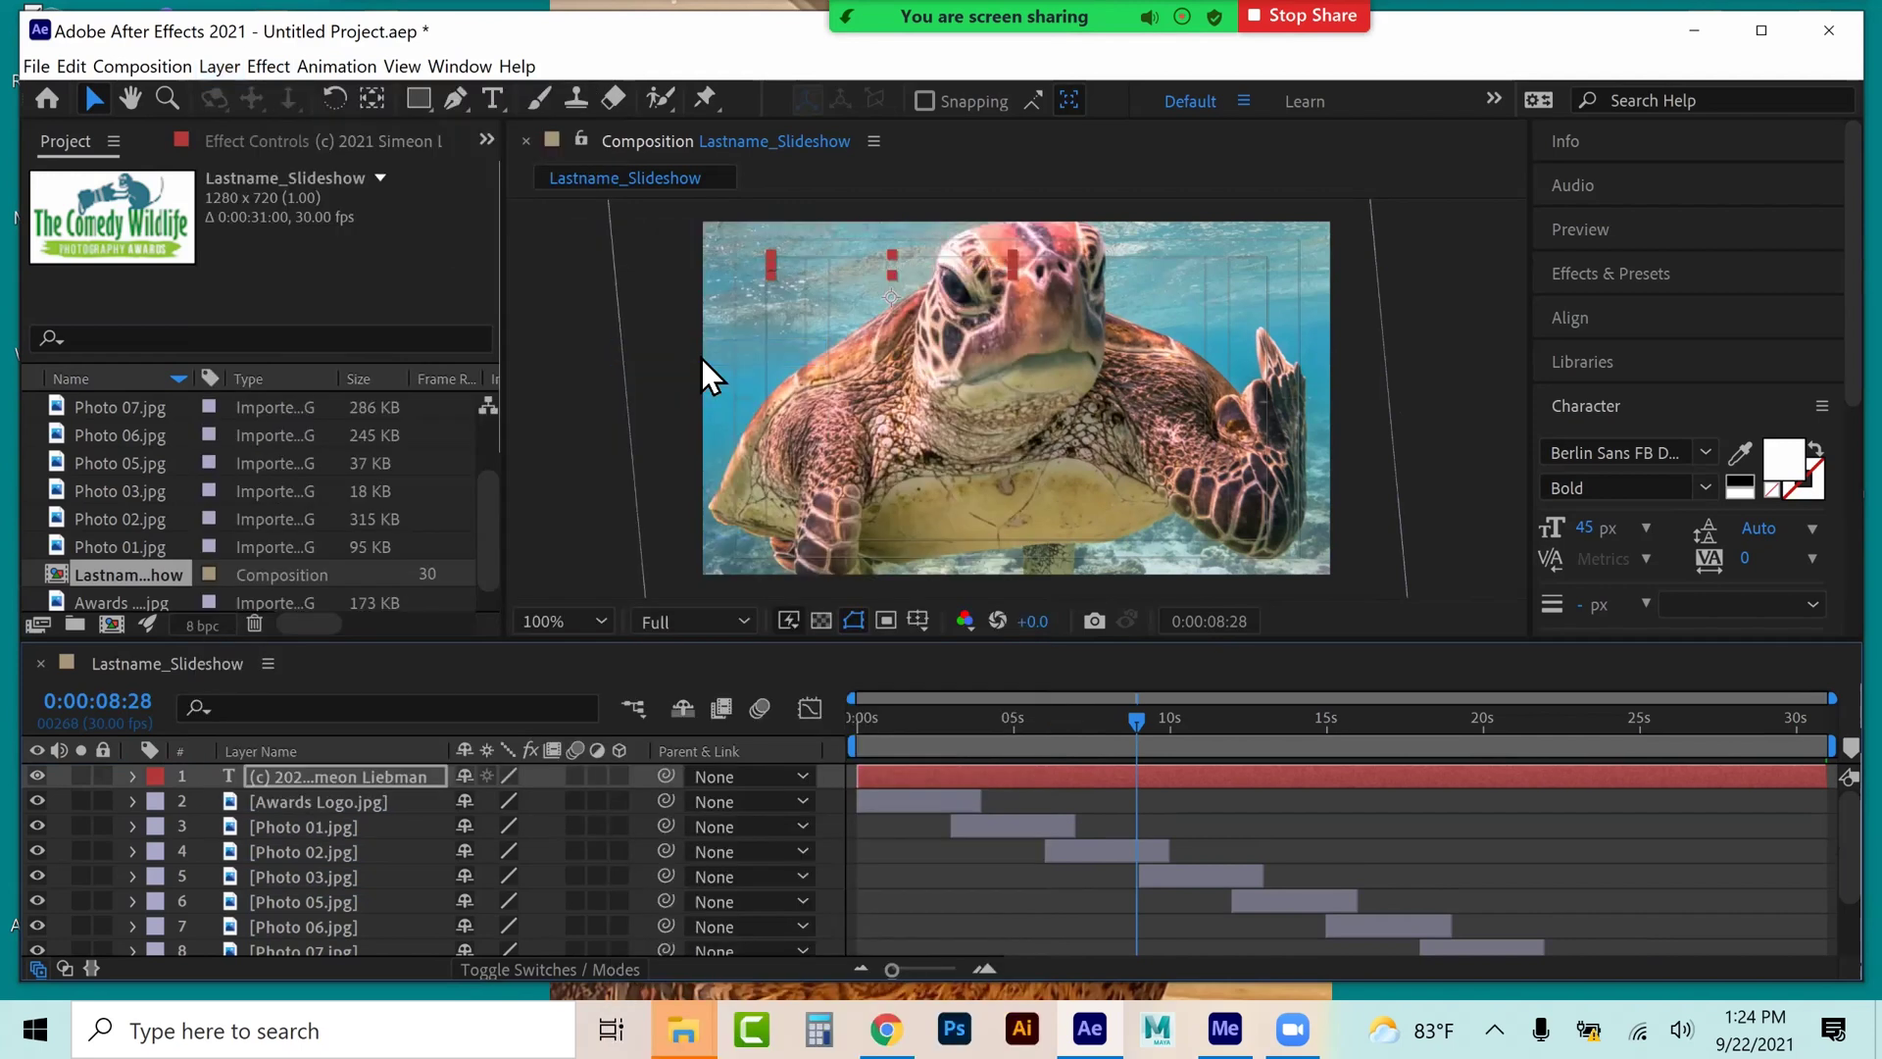
- Try the Screen blending mode on the copyright text and check it over other photos
click(218, 67)
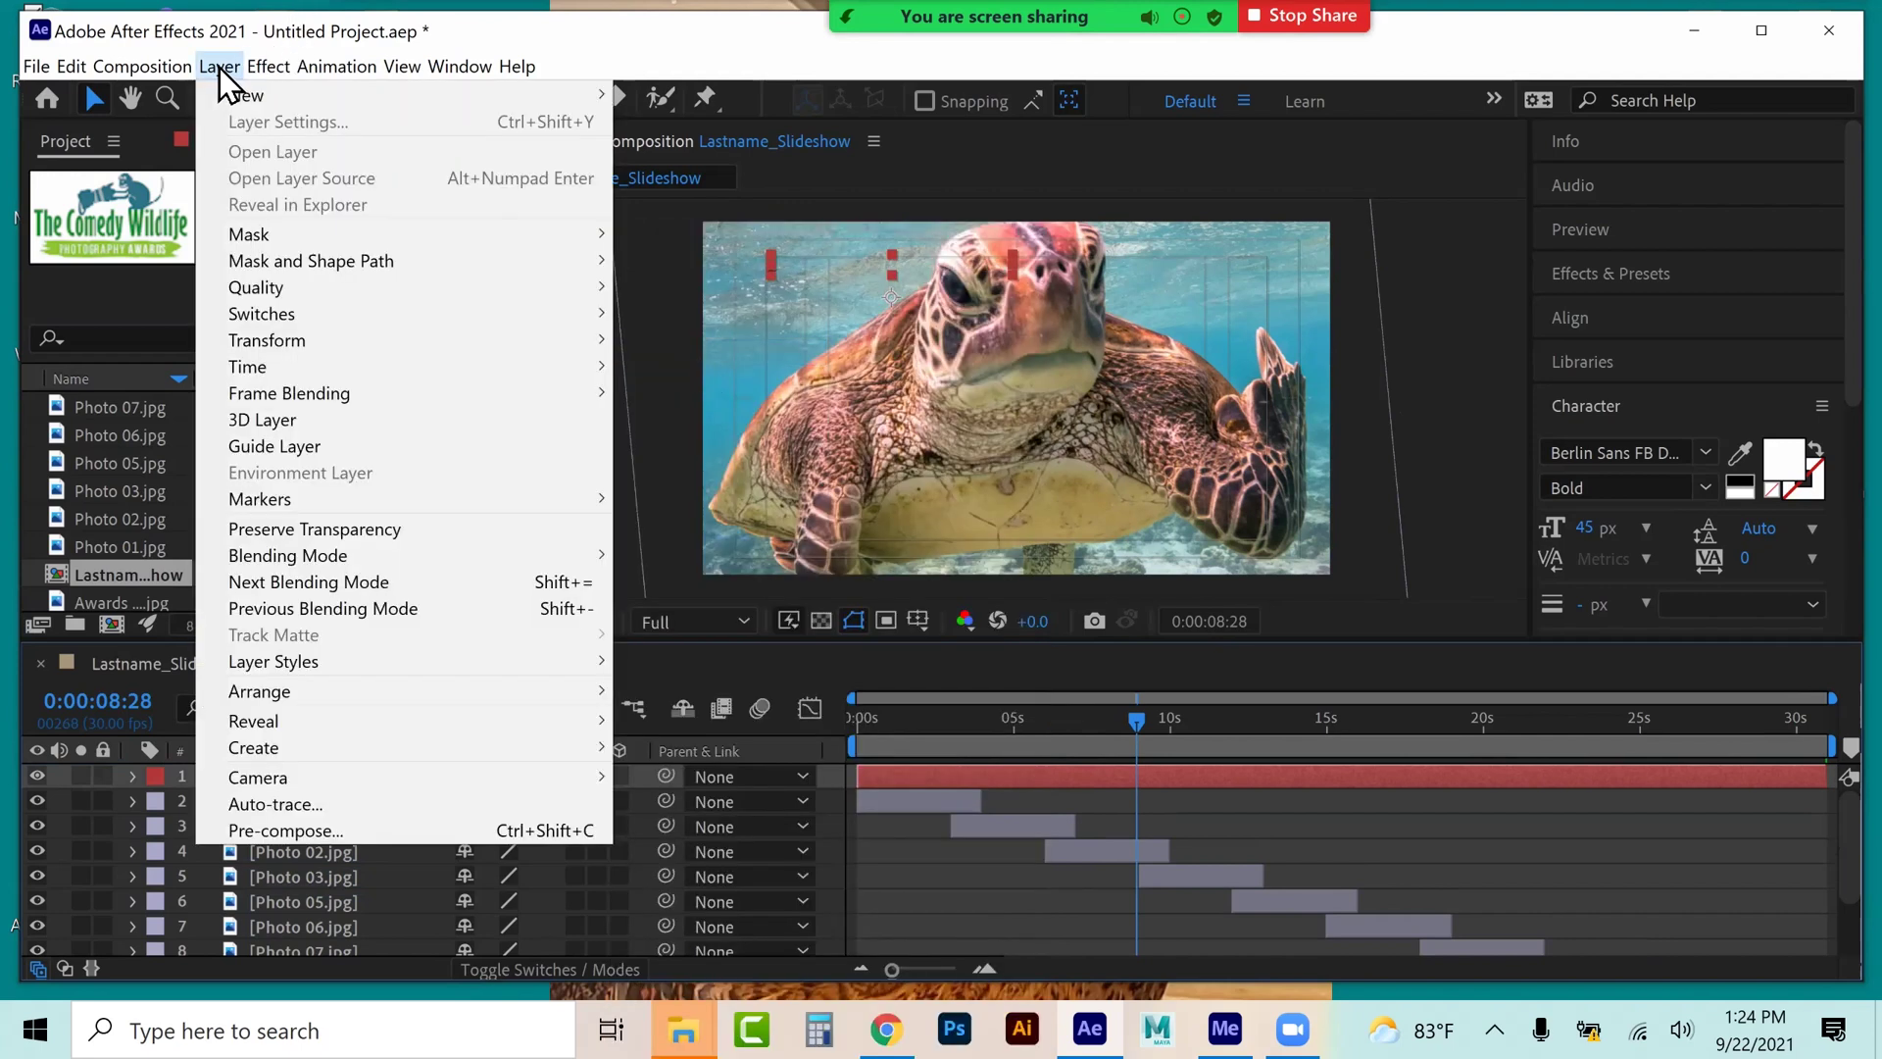
mouse_move(259, 562)
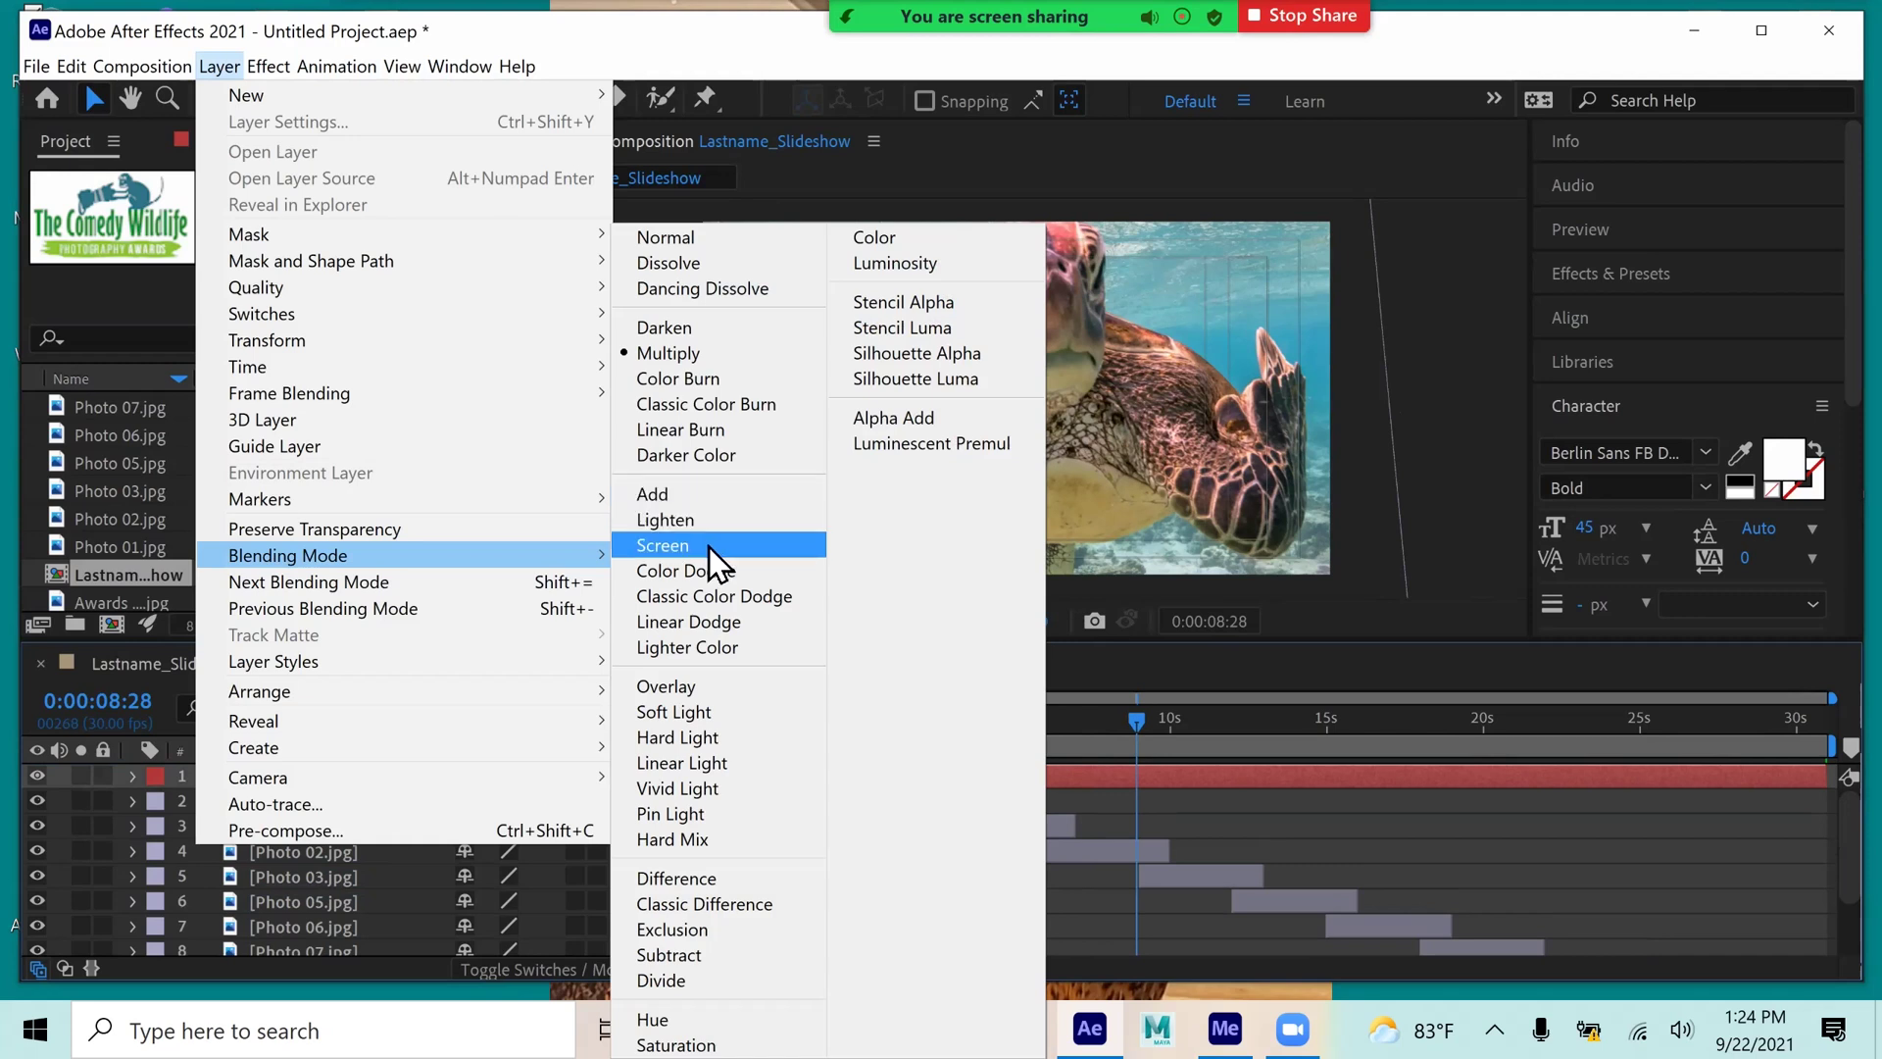
click(709, 547)
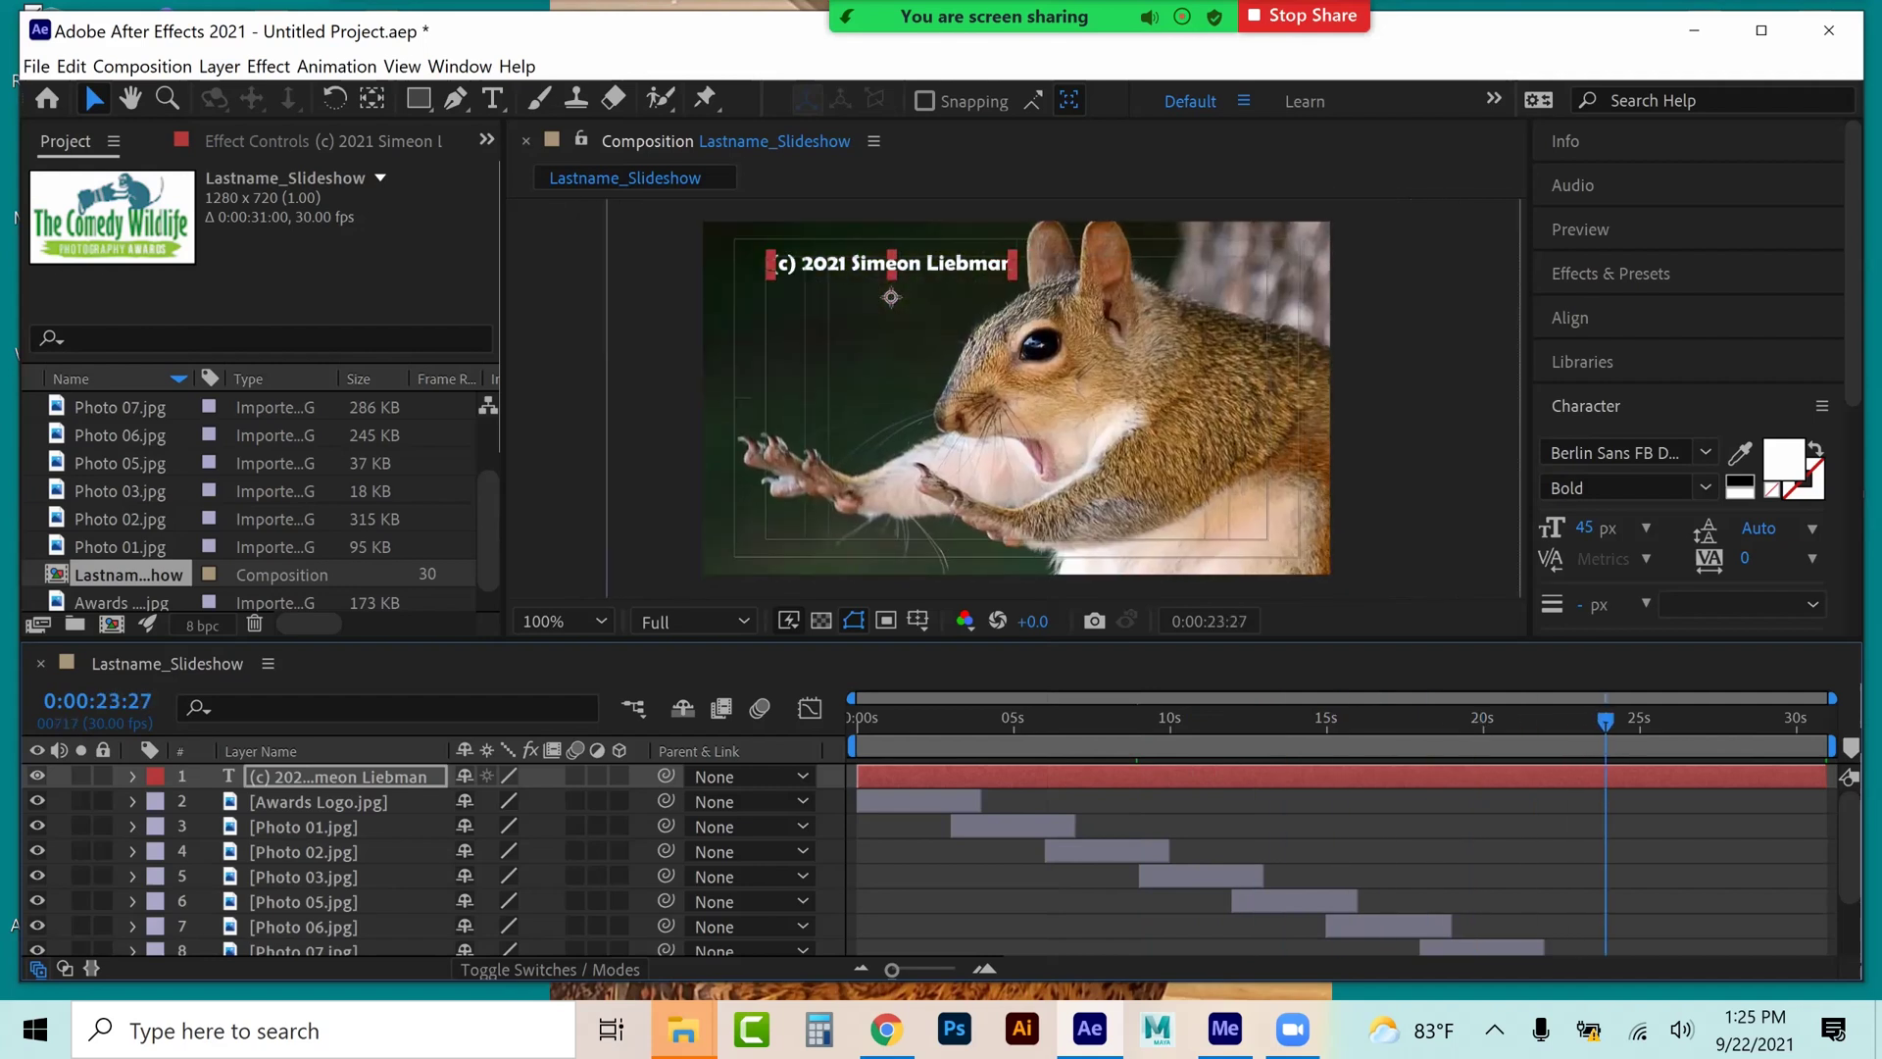
key(space)
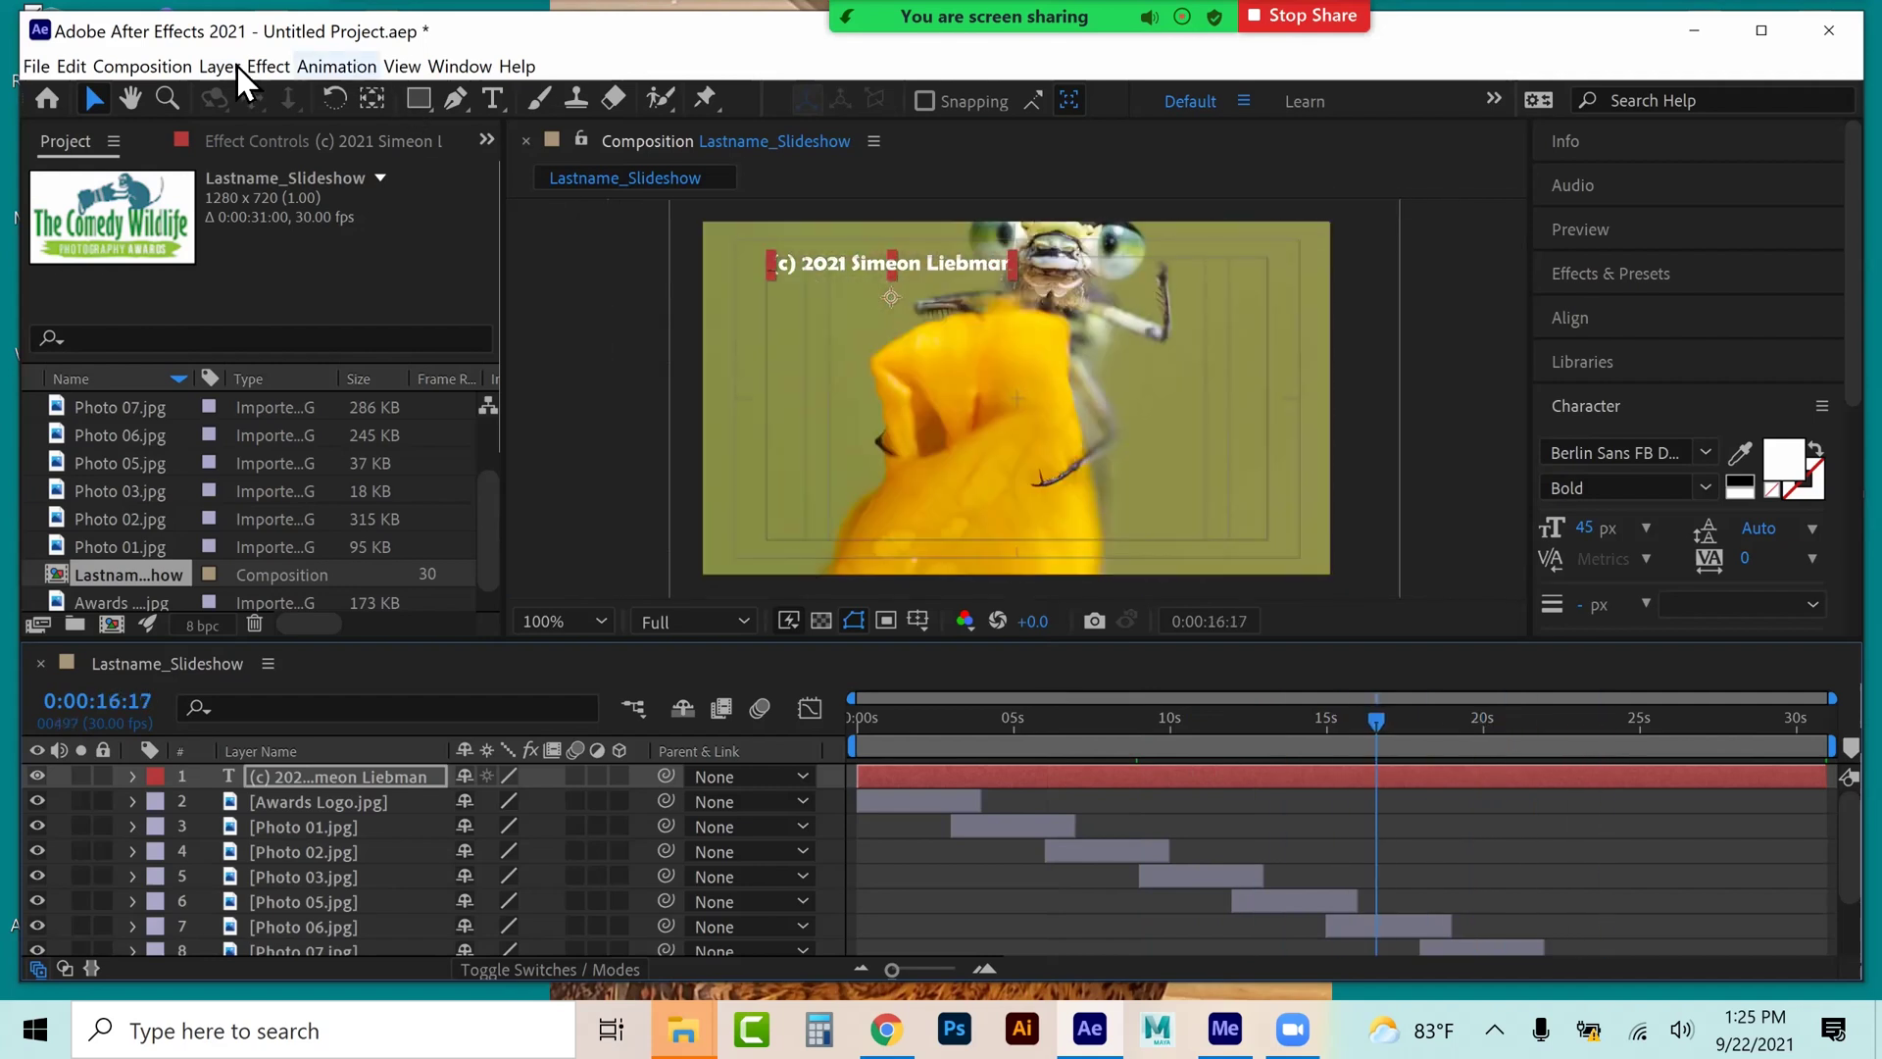
- Set the copyright text's blending mode to Darken and change its fill color to black
click(235, 65)
mouse_move(266, 561)
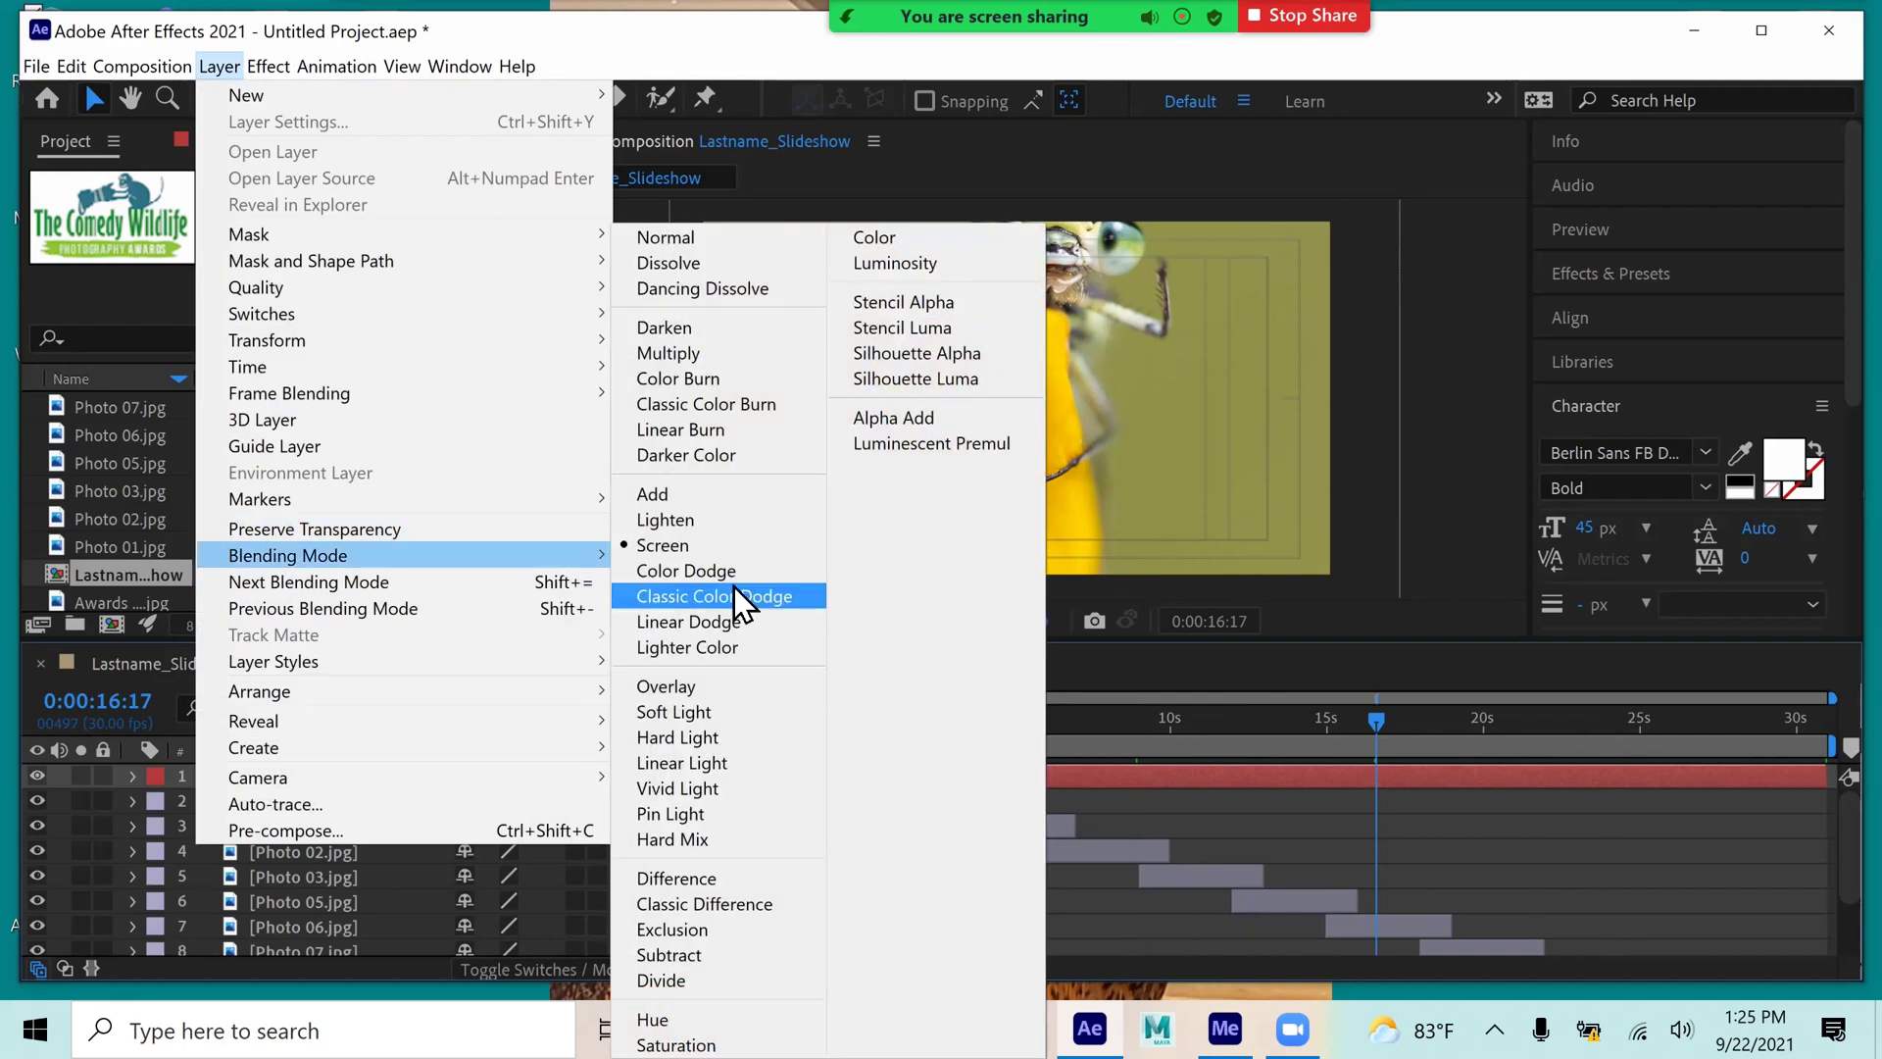
click(690, 325)
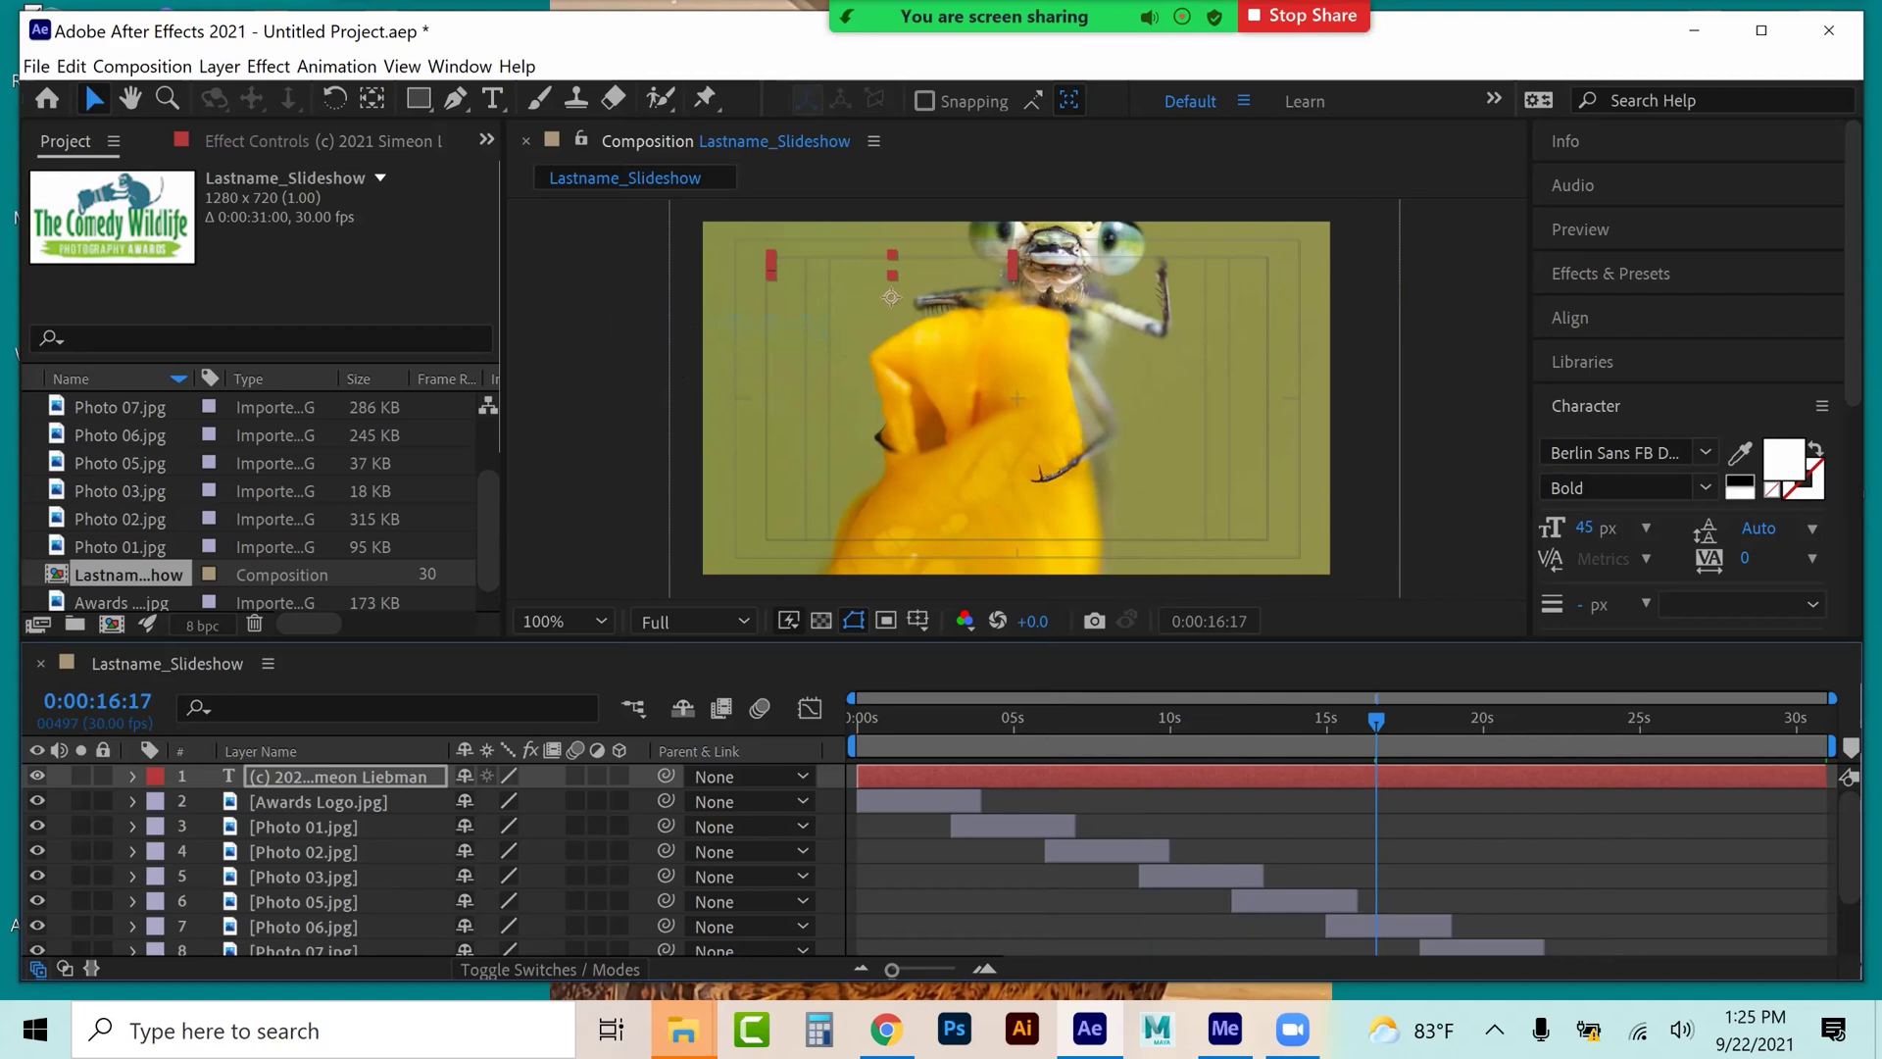
double_click(339, 776)
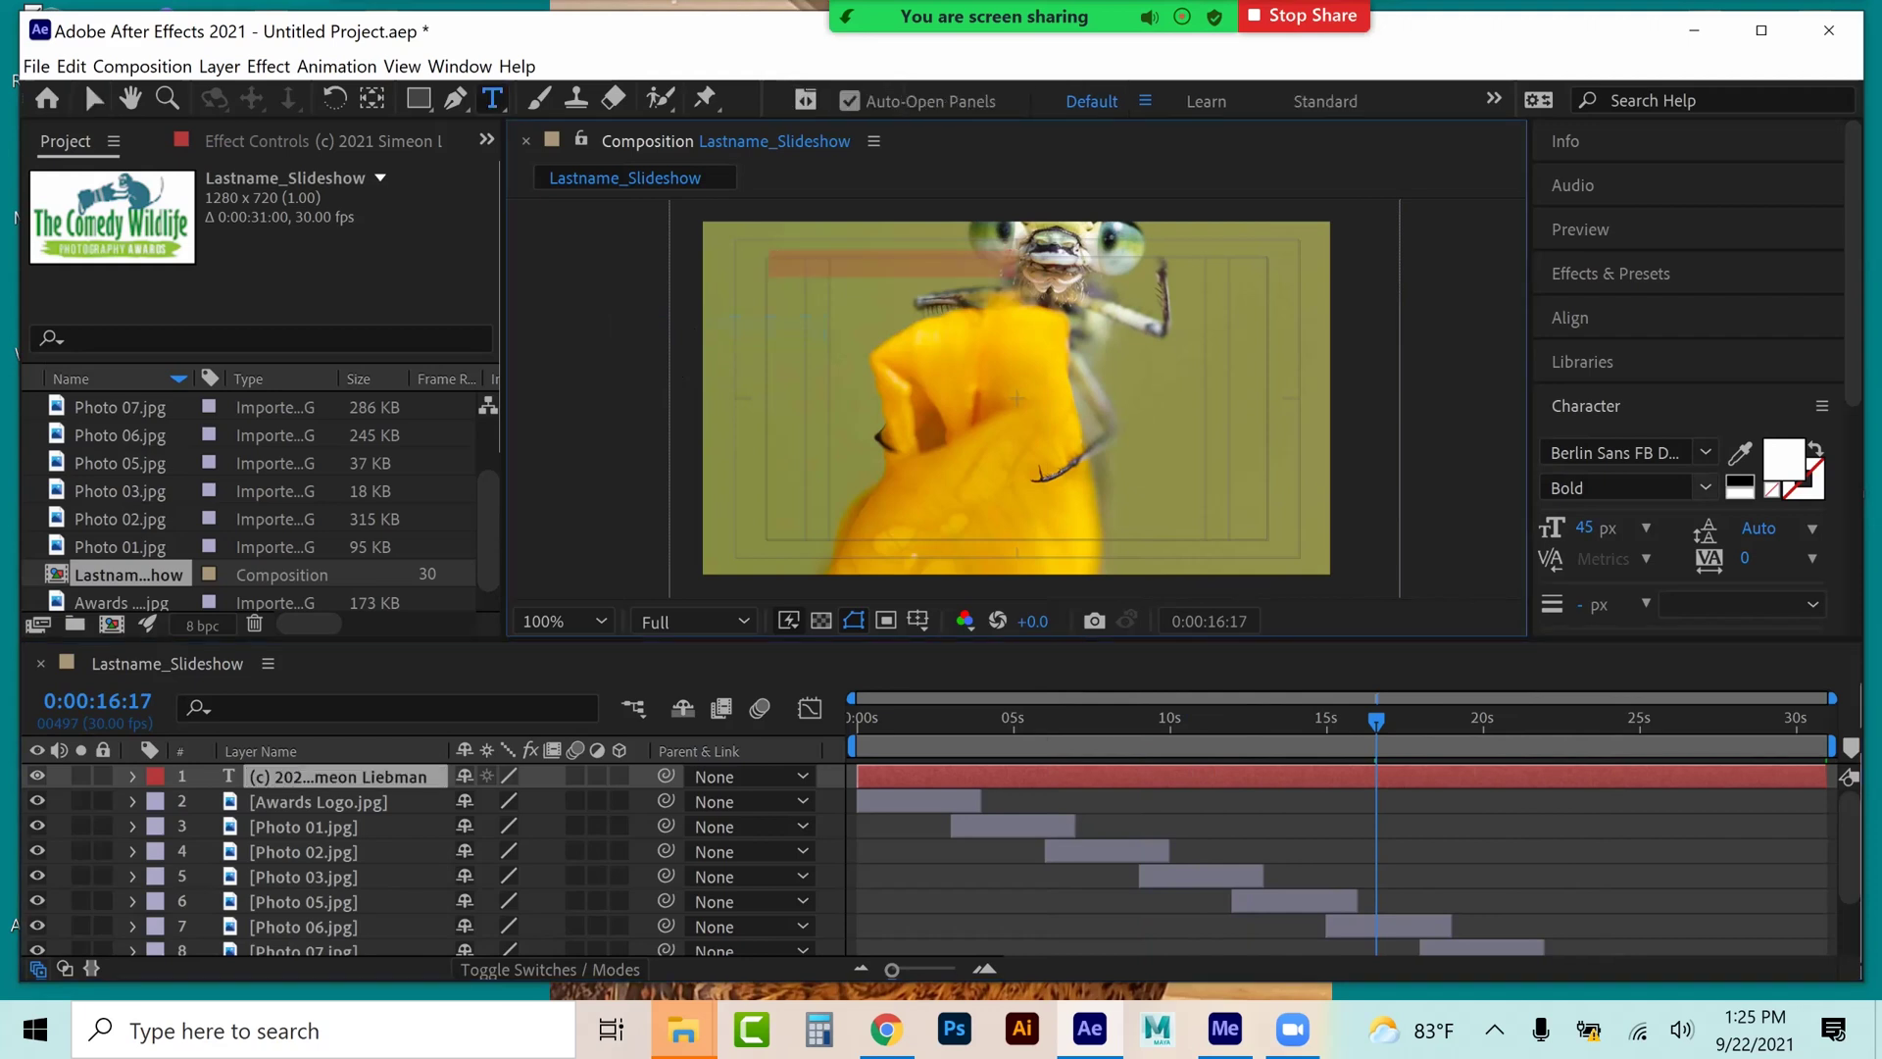
click(1740, 480)
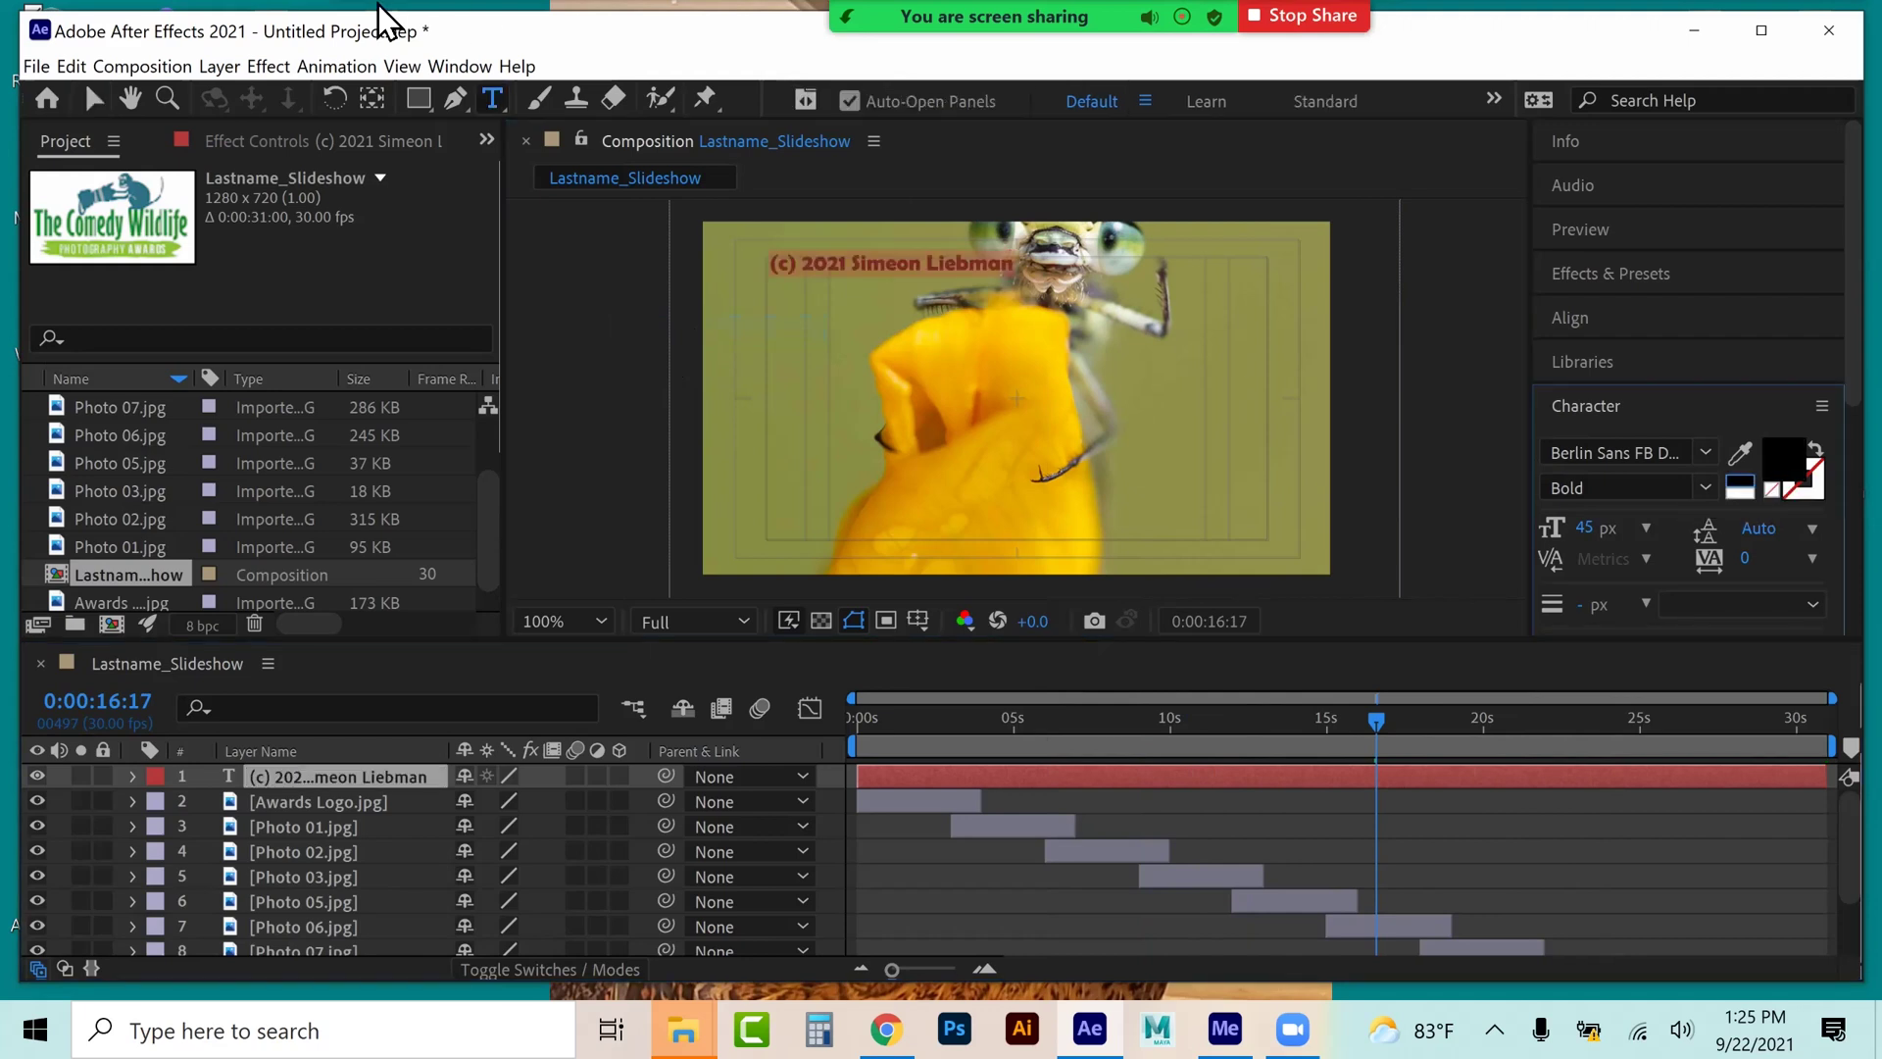
- Try another blending mode on the black copyright text and check it over the turtle photo
click(215, 67)
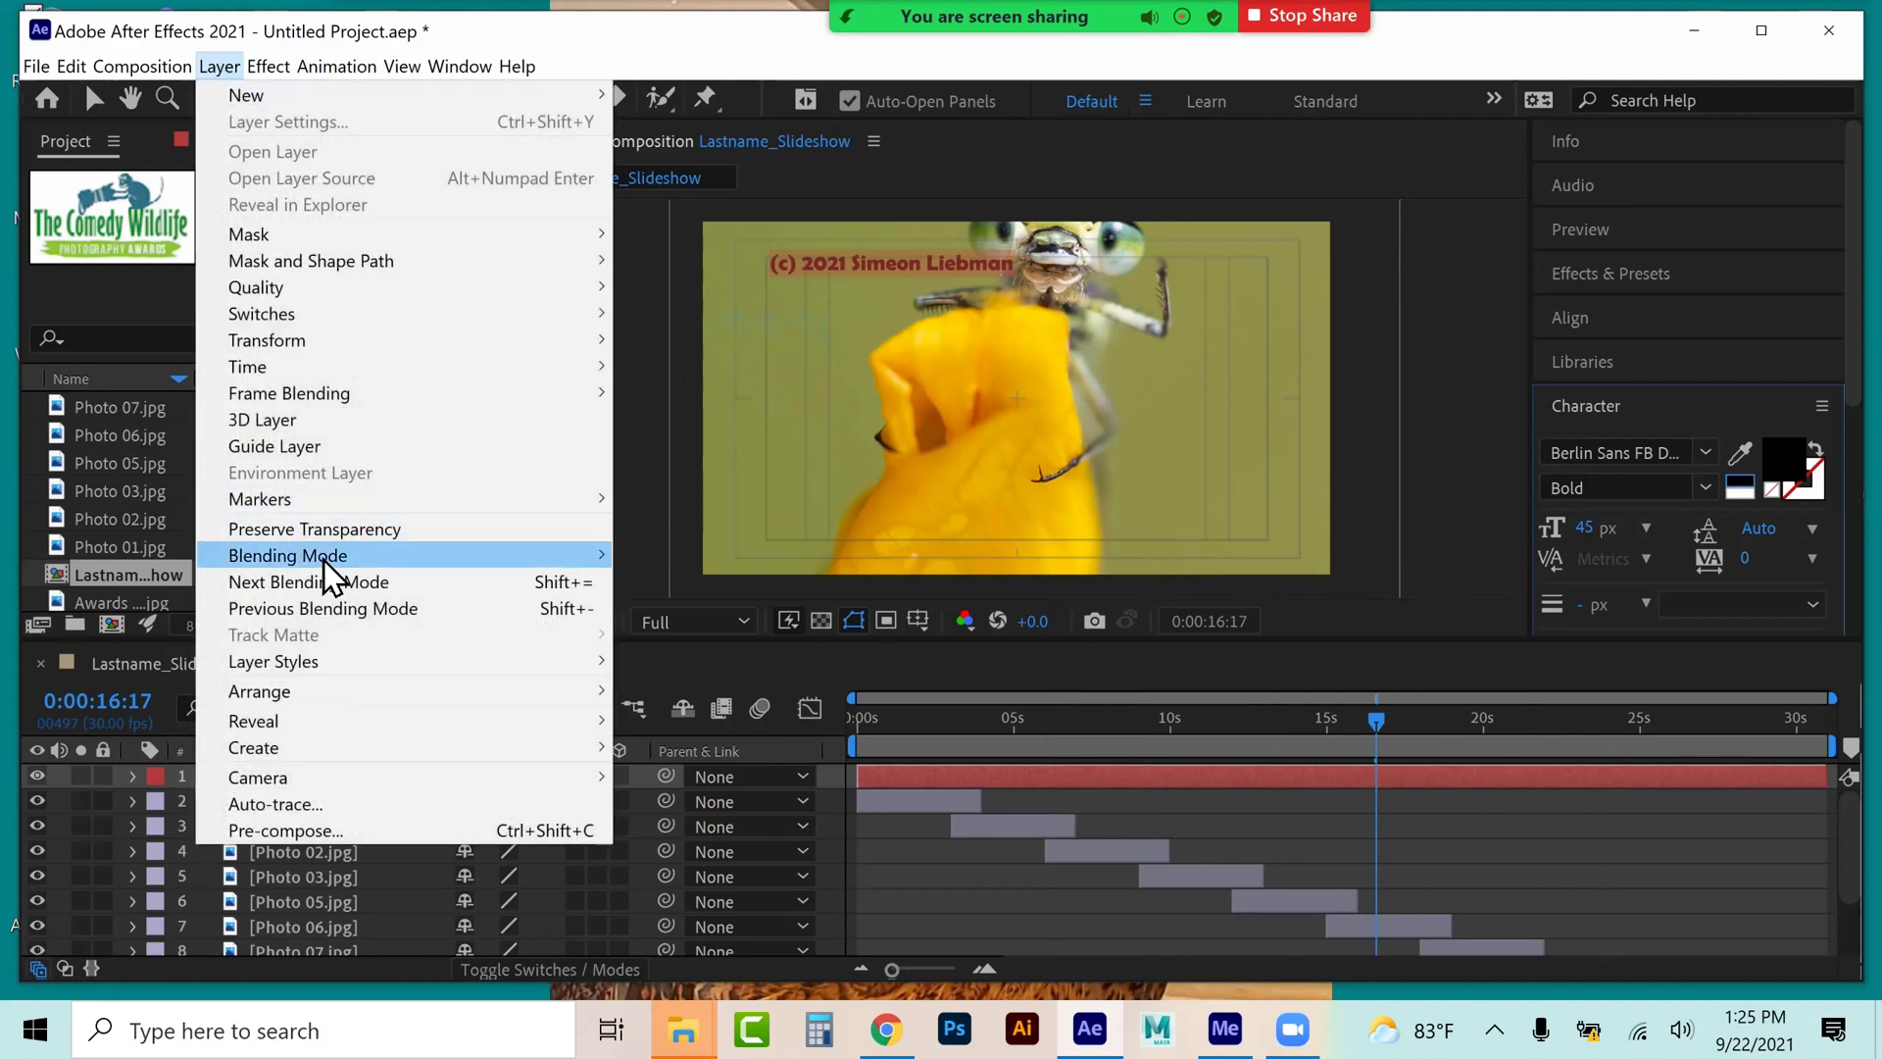
mouse_move(323, 554)
click(737, 657)
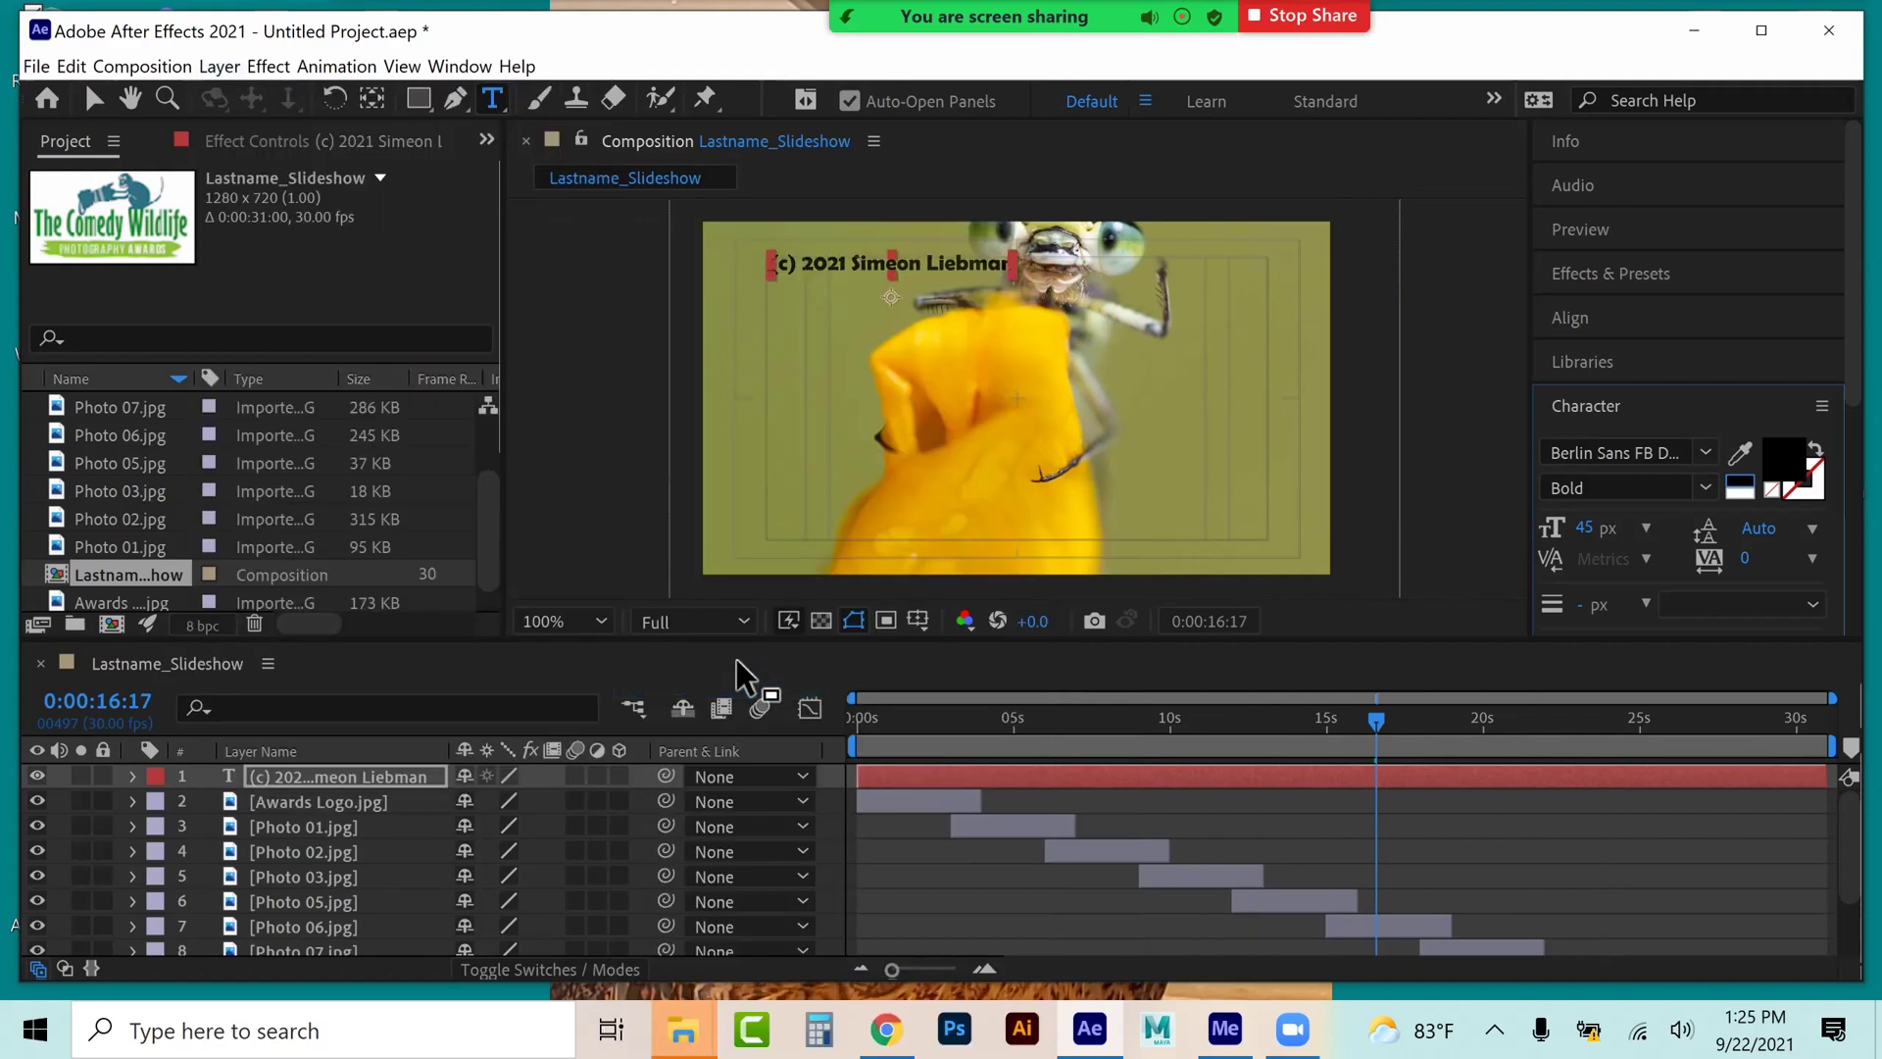
click(1125, 720)
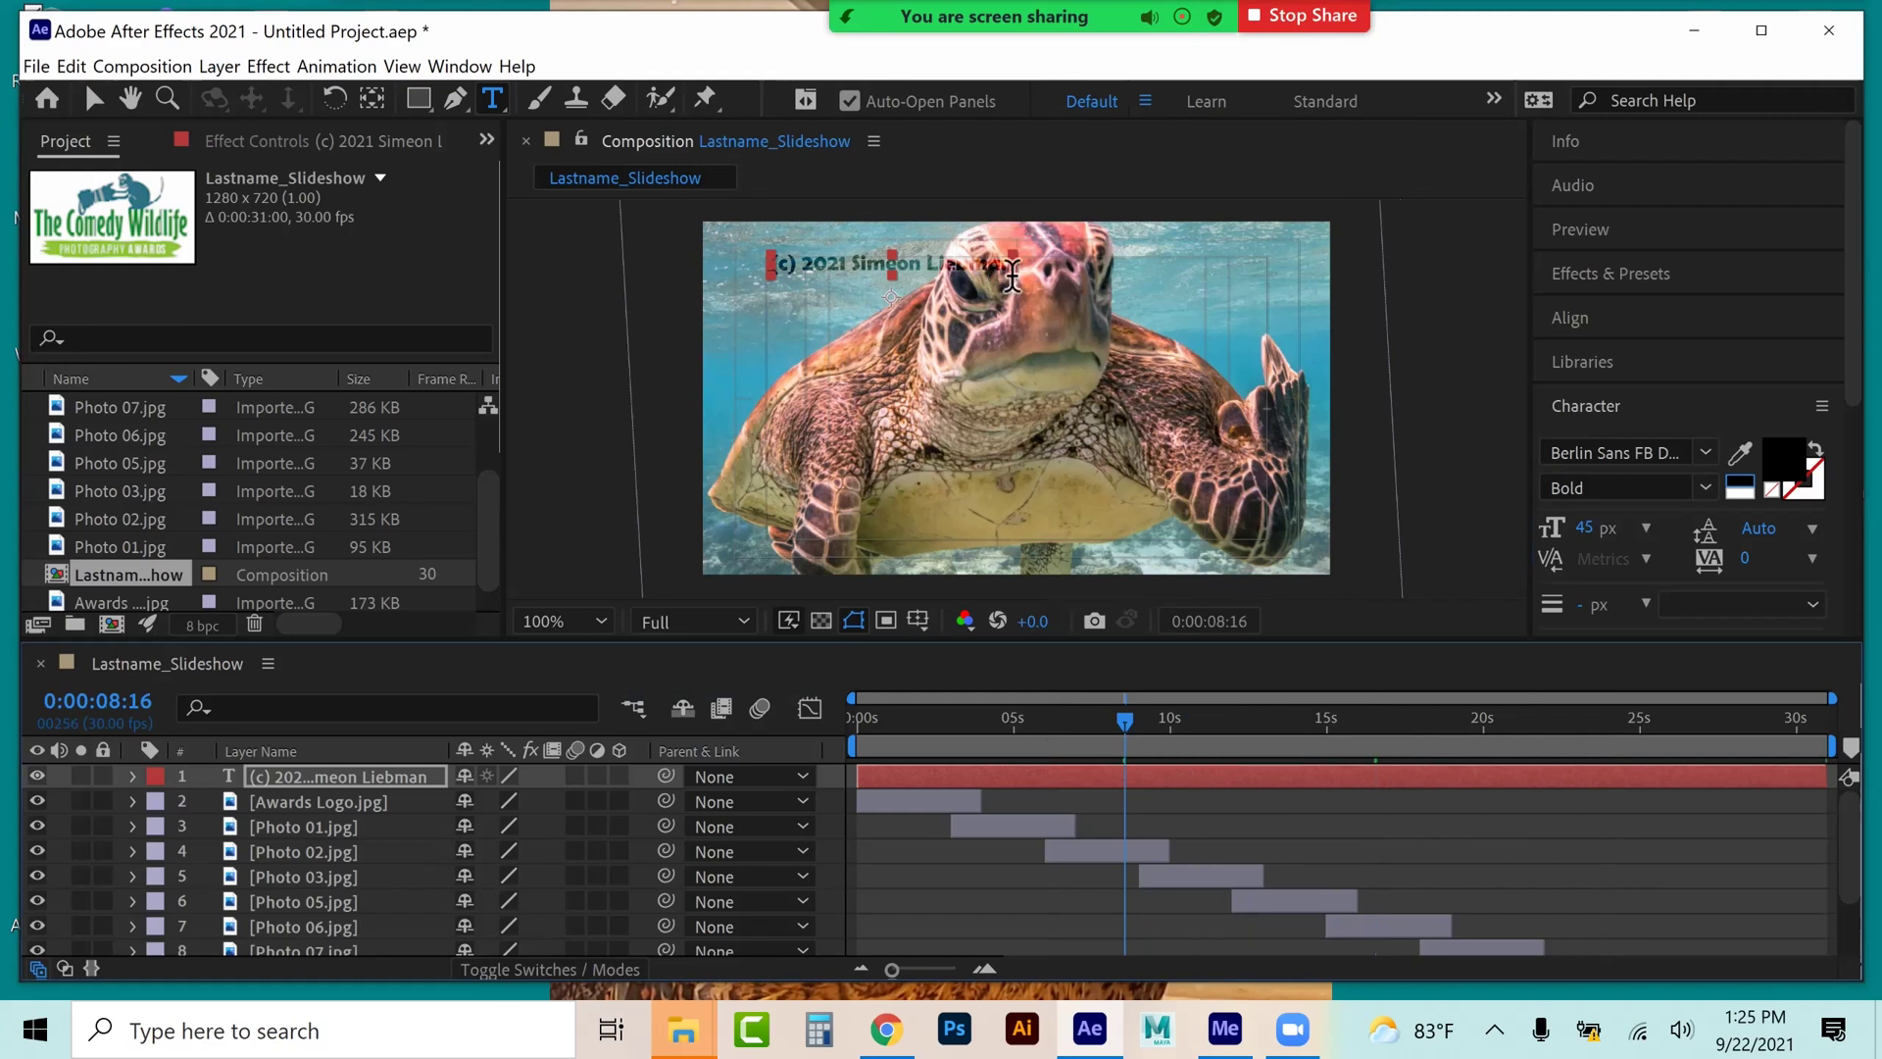
click(94, 98)
key(F2)
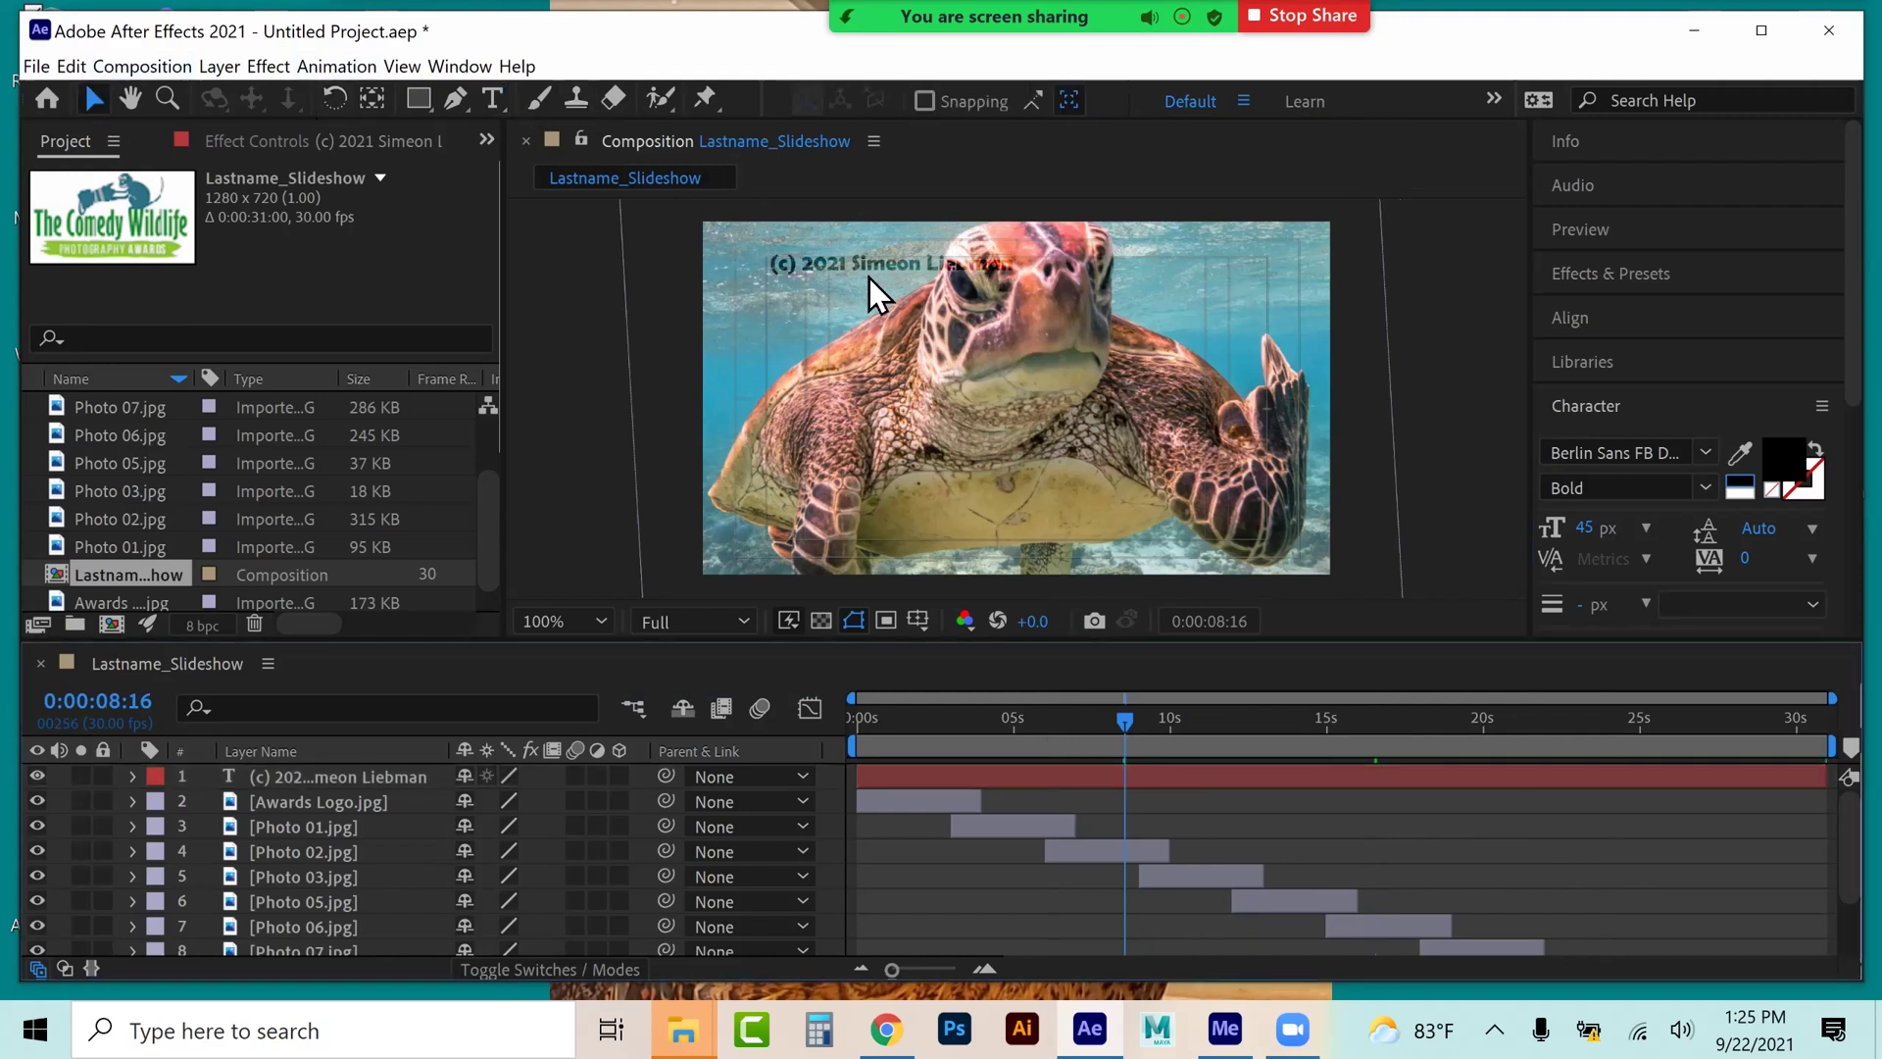
- Check the legibility of the black copyright text over the other slideshow photos, ending on the fox photo
click(1332, 720)
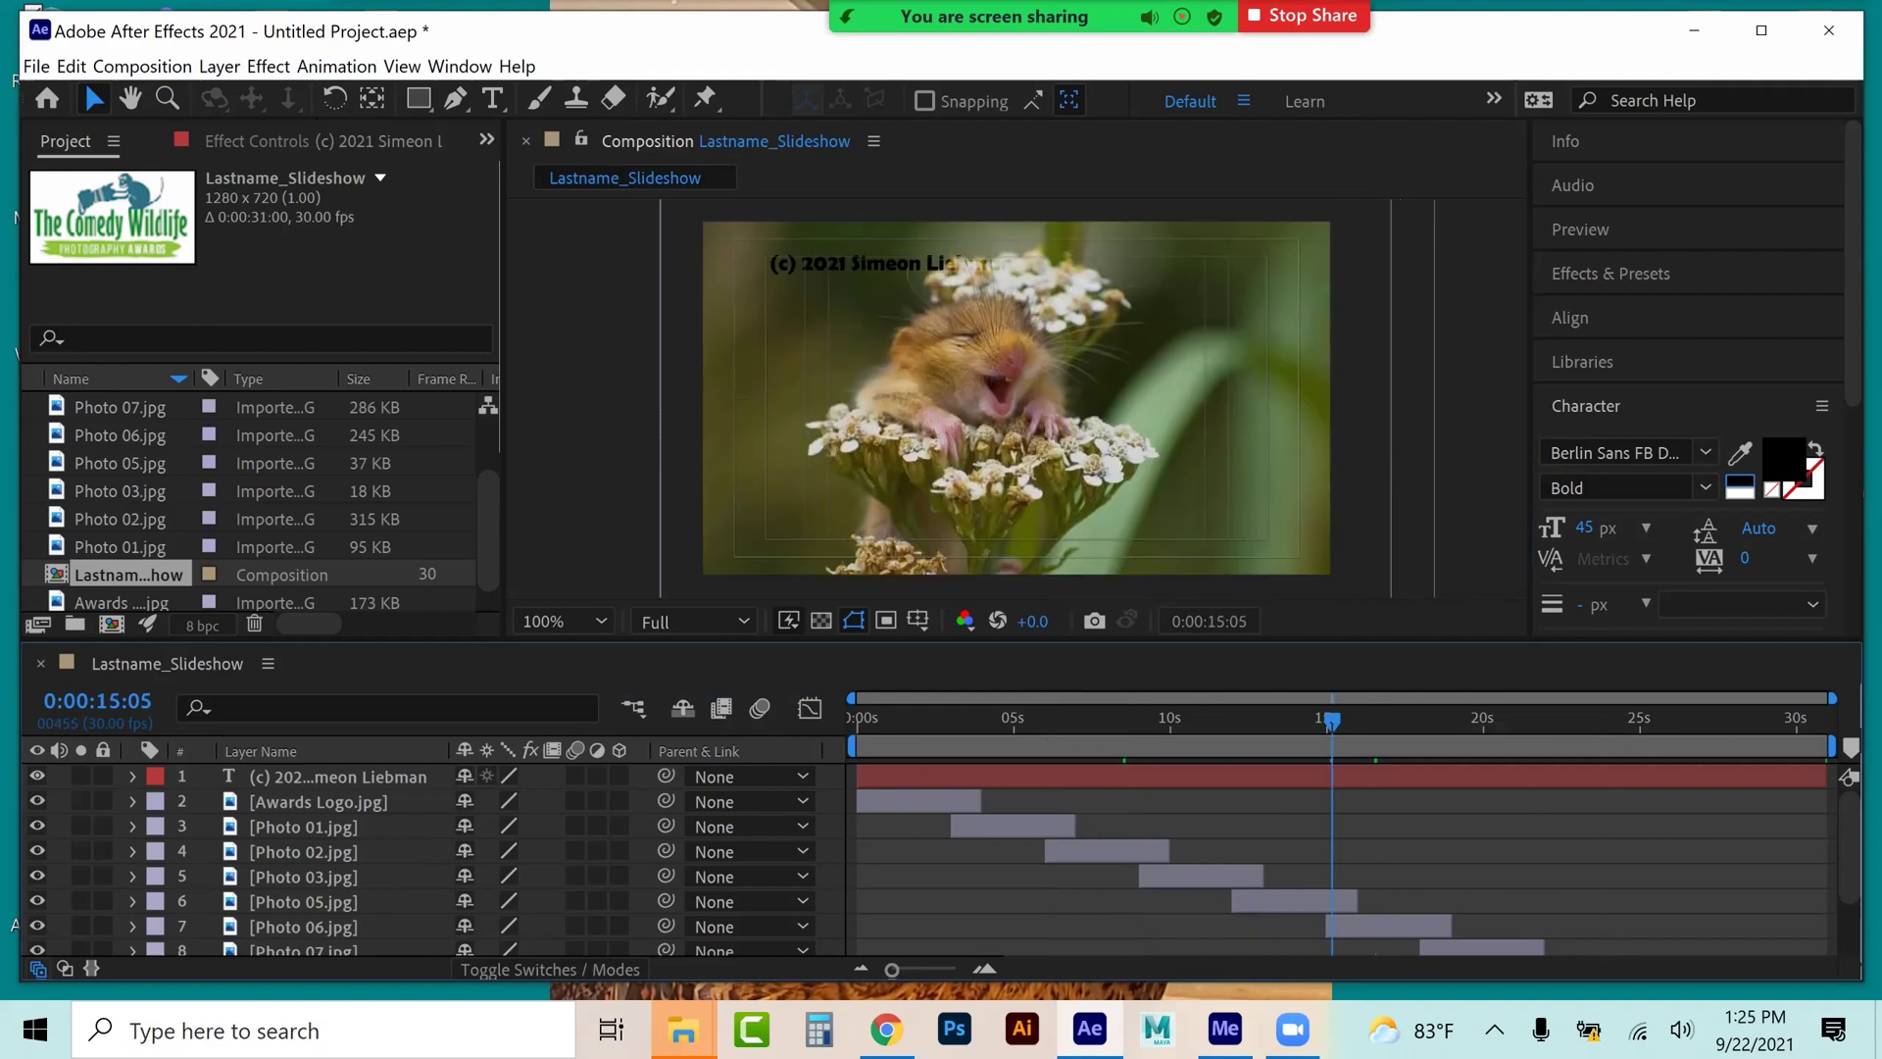
click(1502, 721)
click(1563, 720)
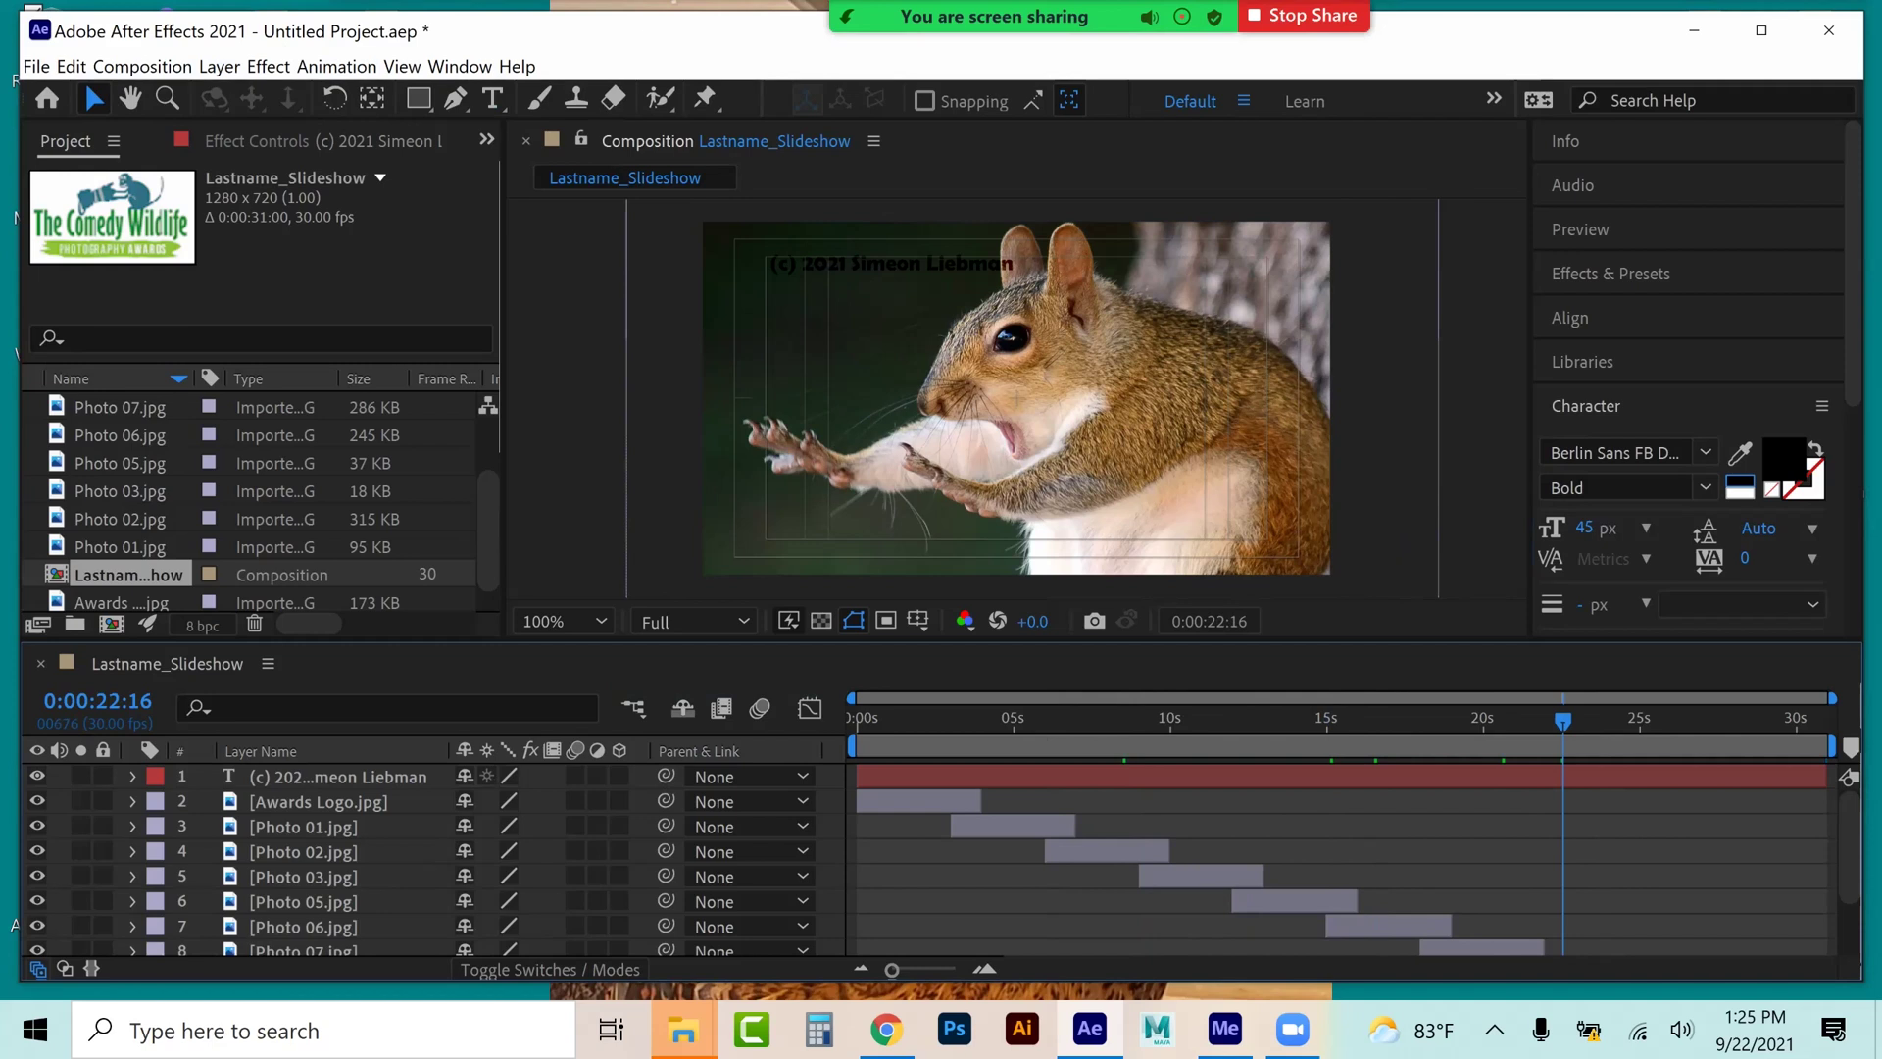
click(1671, 720)
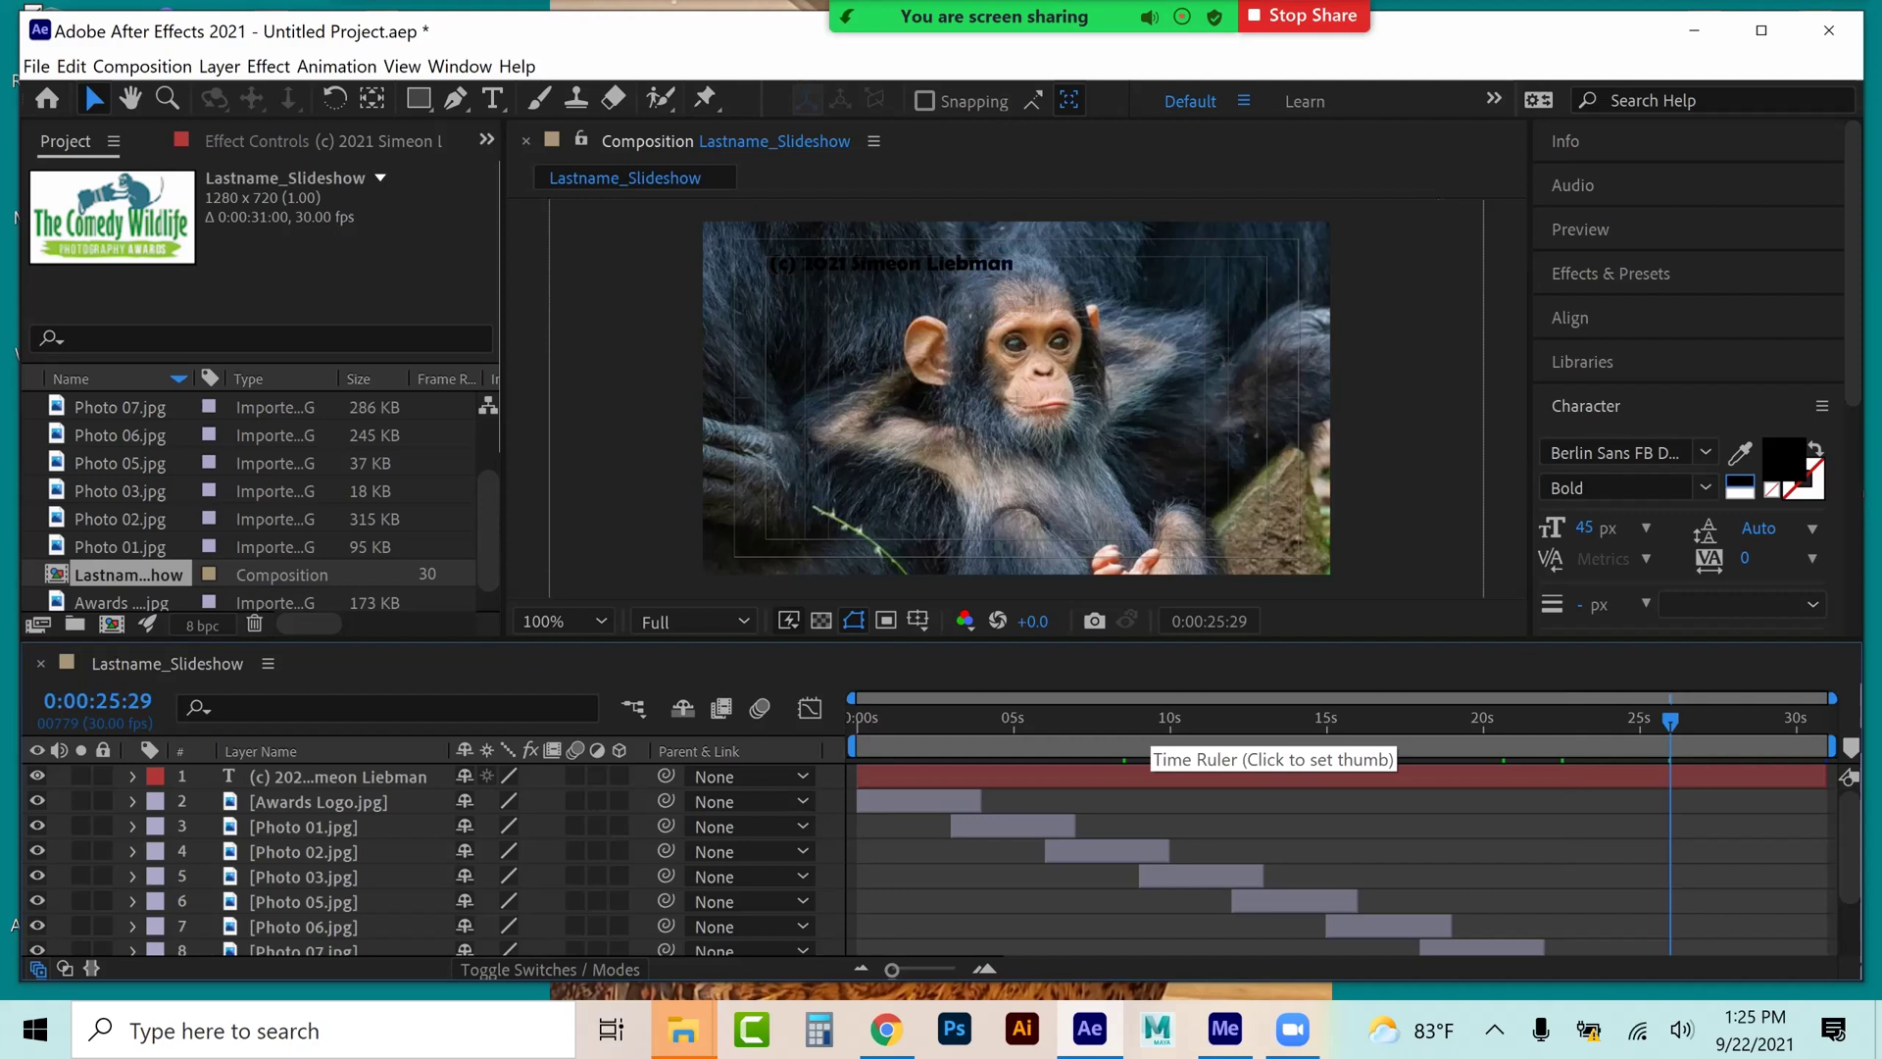
click(1041, 720)
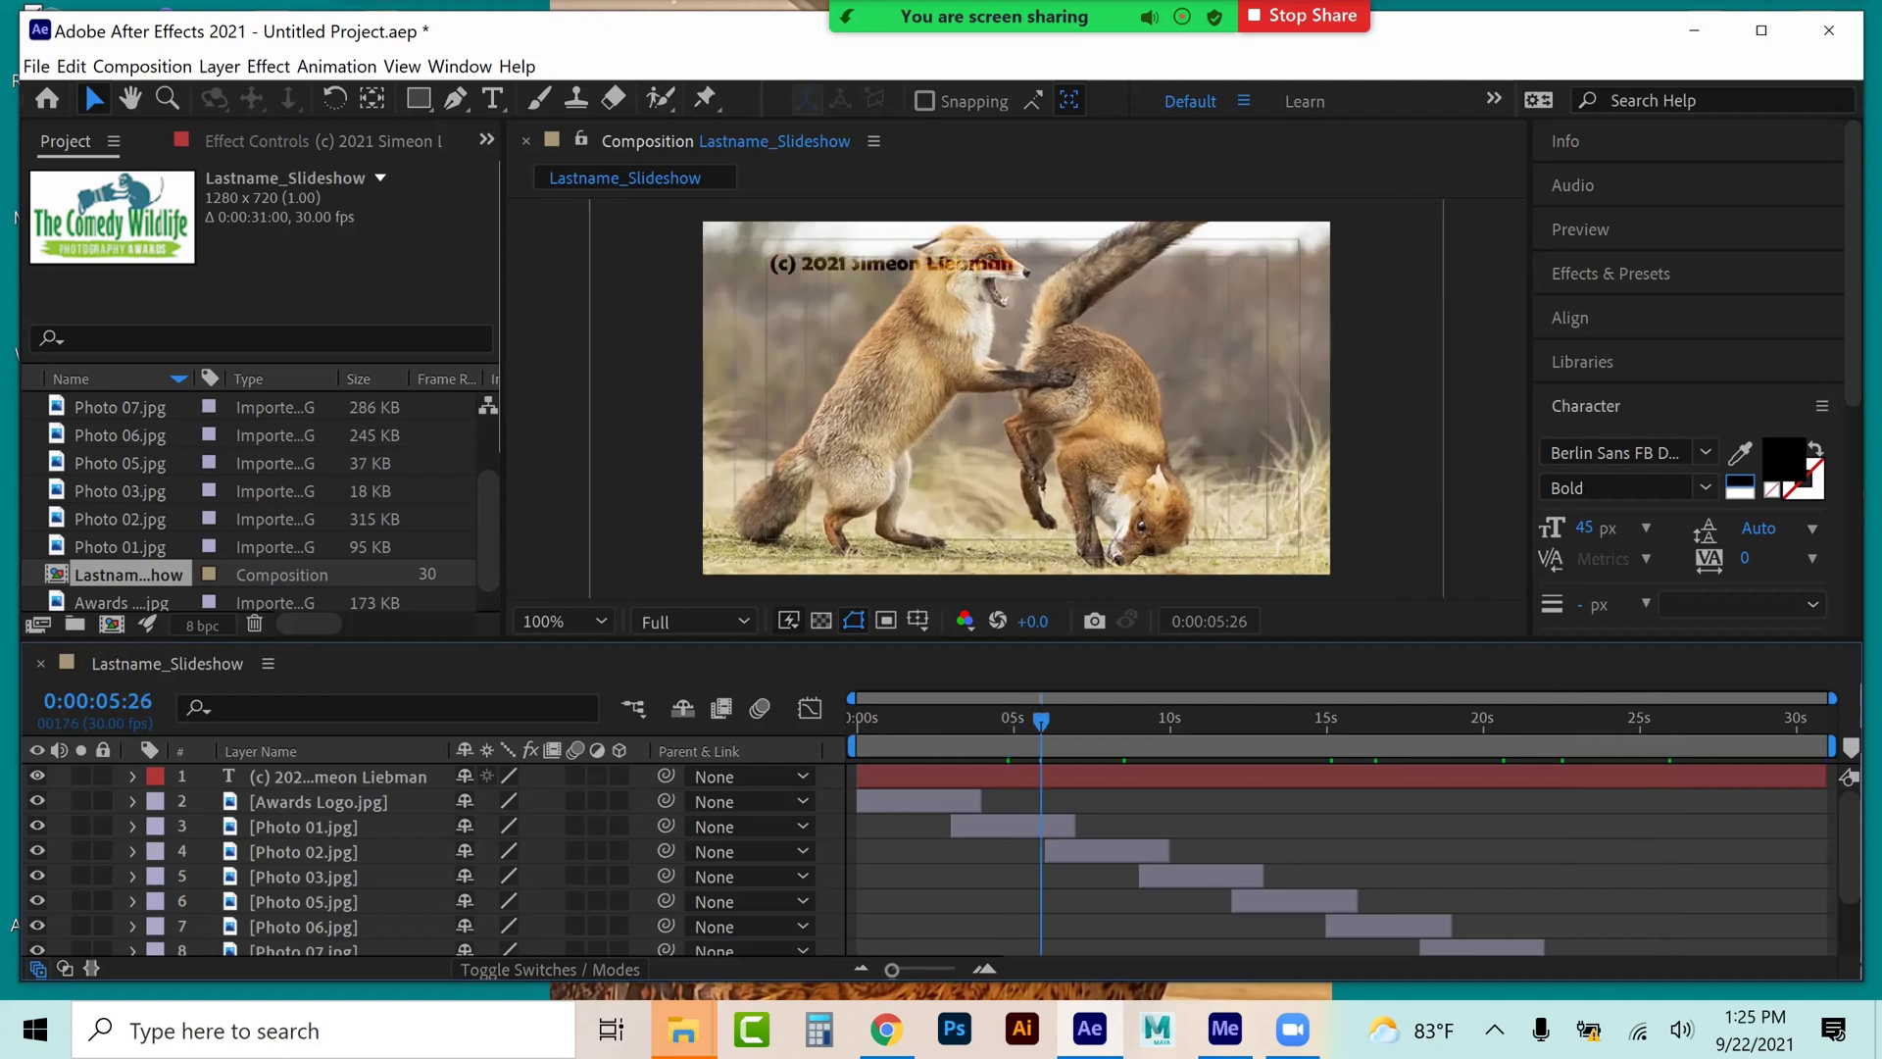
- Give the copyright text a white stroke, leaving its stroke color at FFFFFF
click(1801, 480)
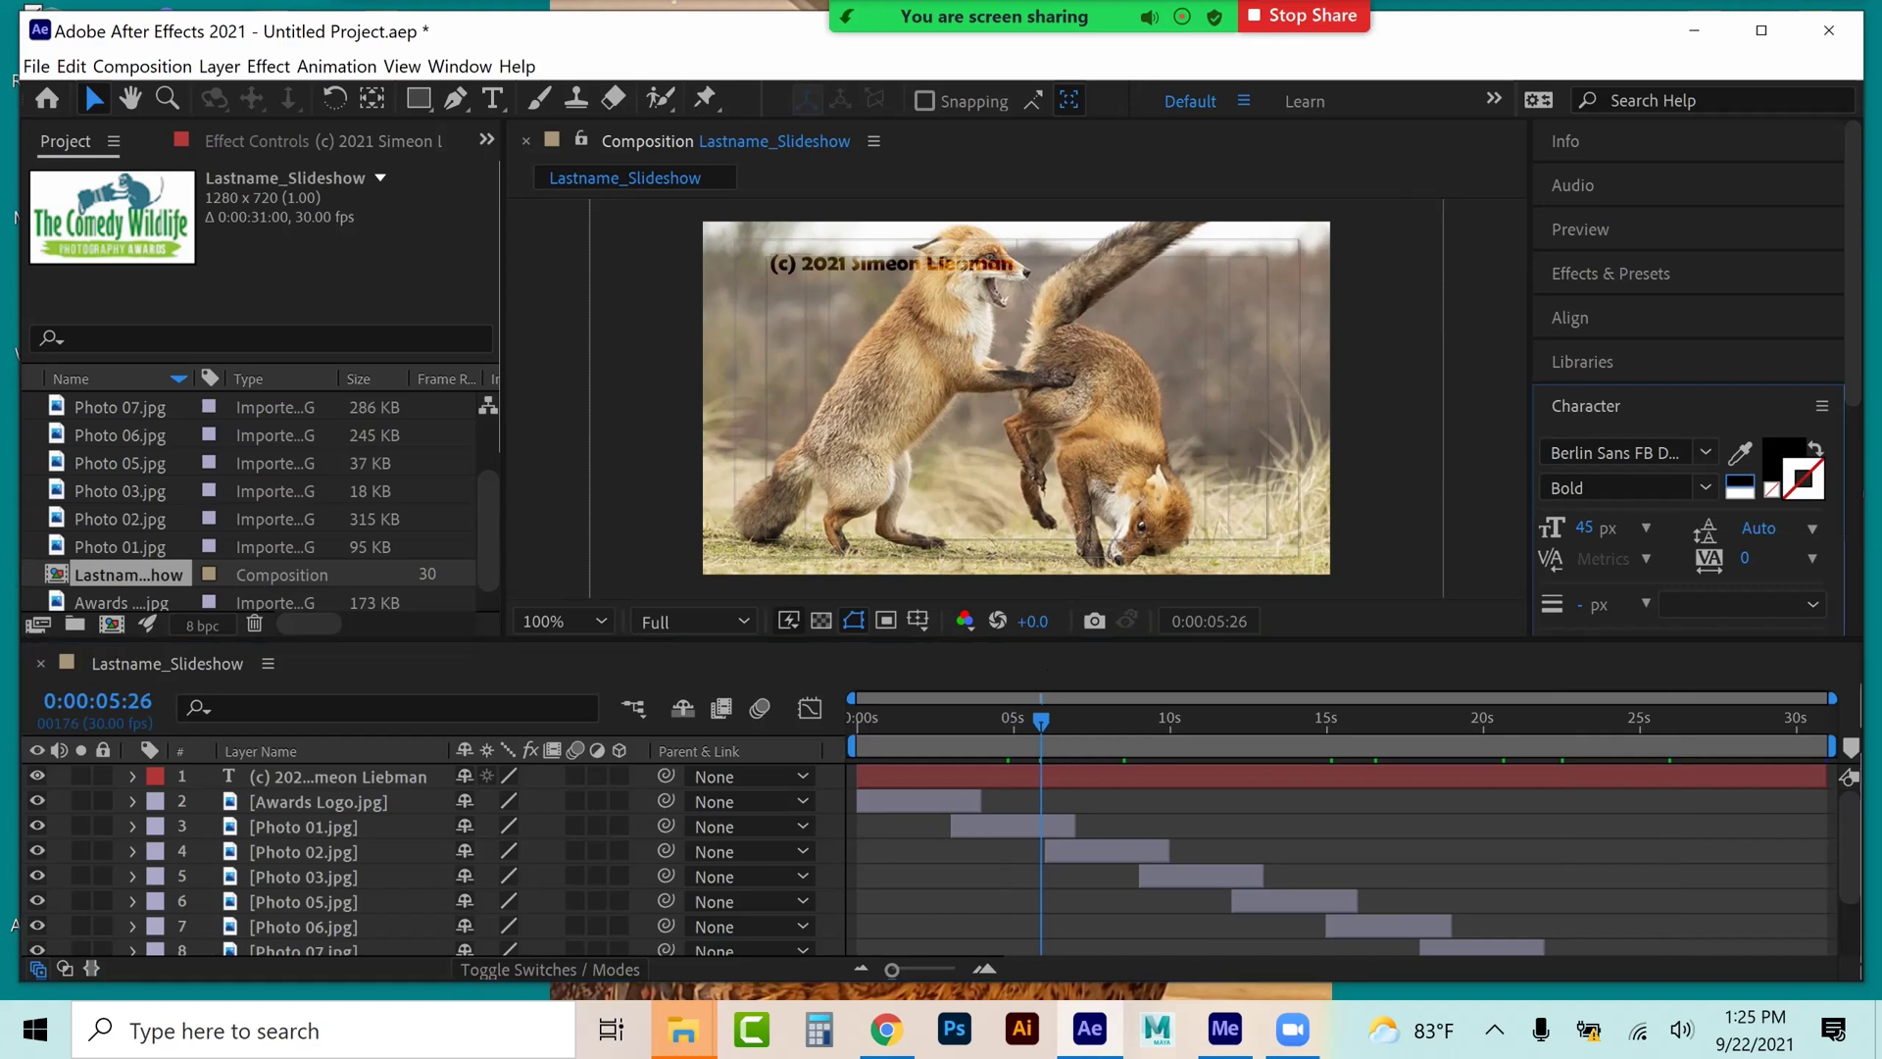
double_click(338, 776)
click(1740, 493)
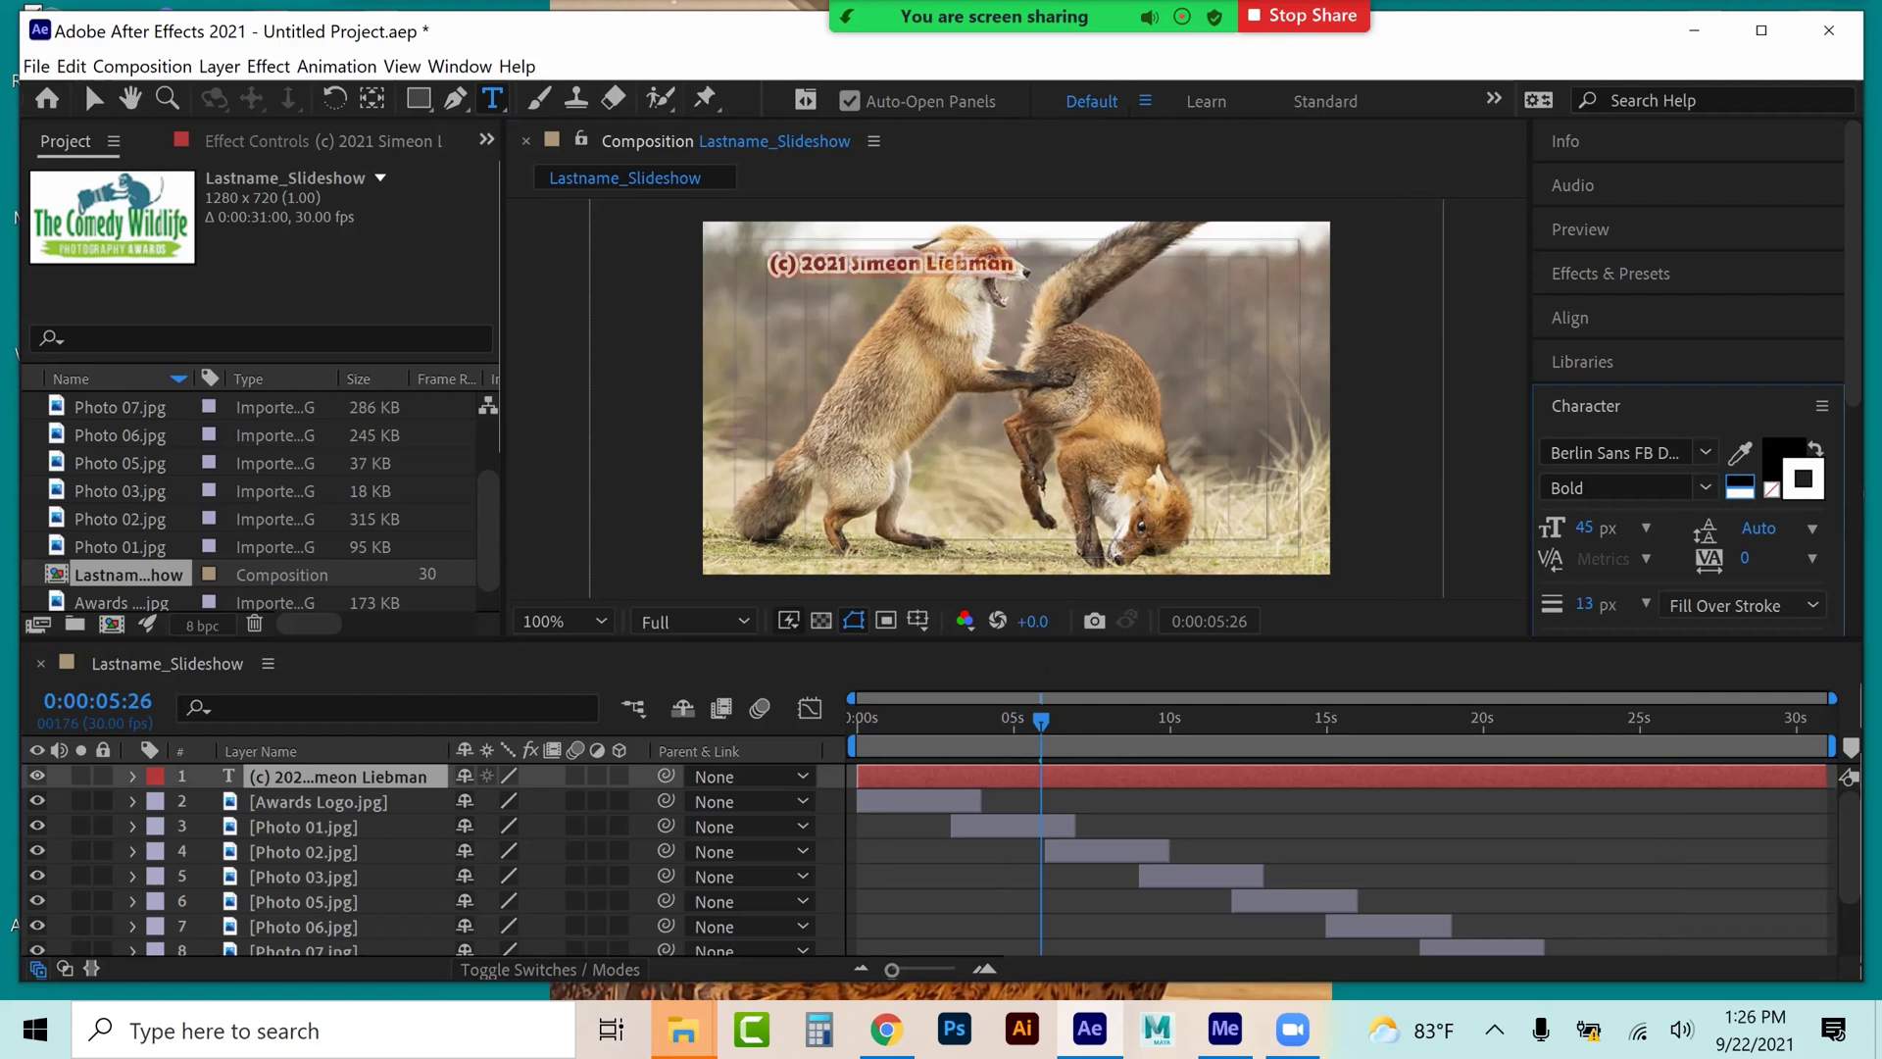
click(1784, 453)
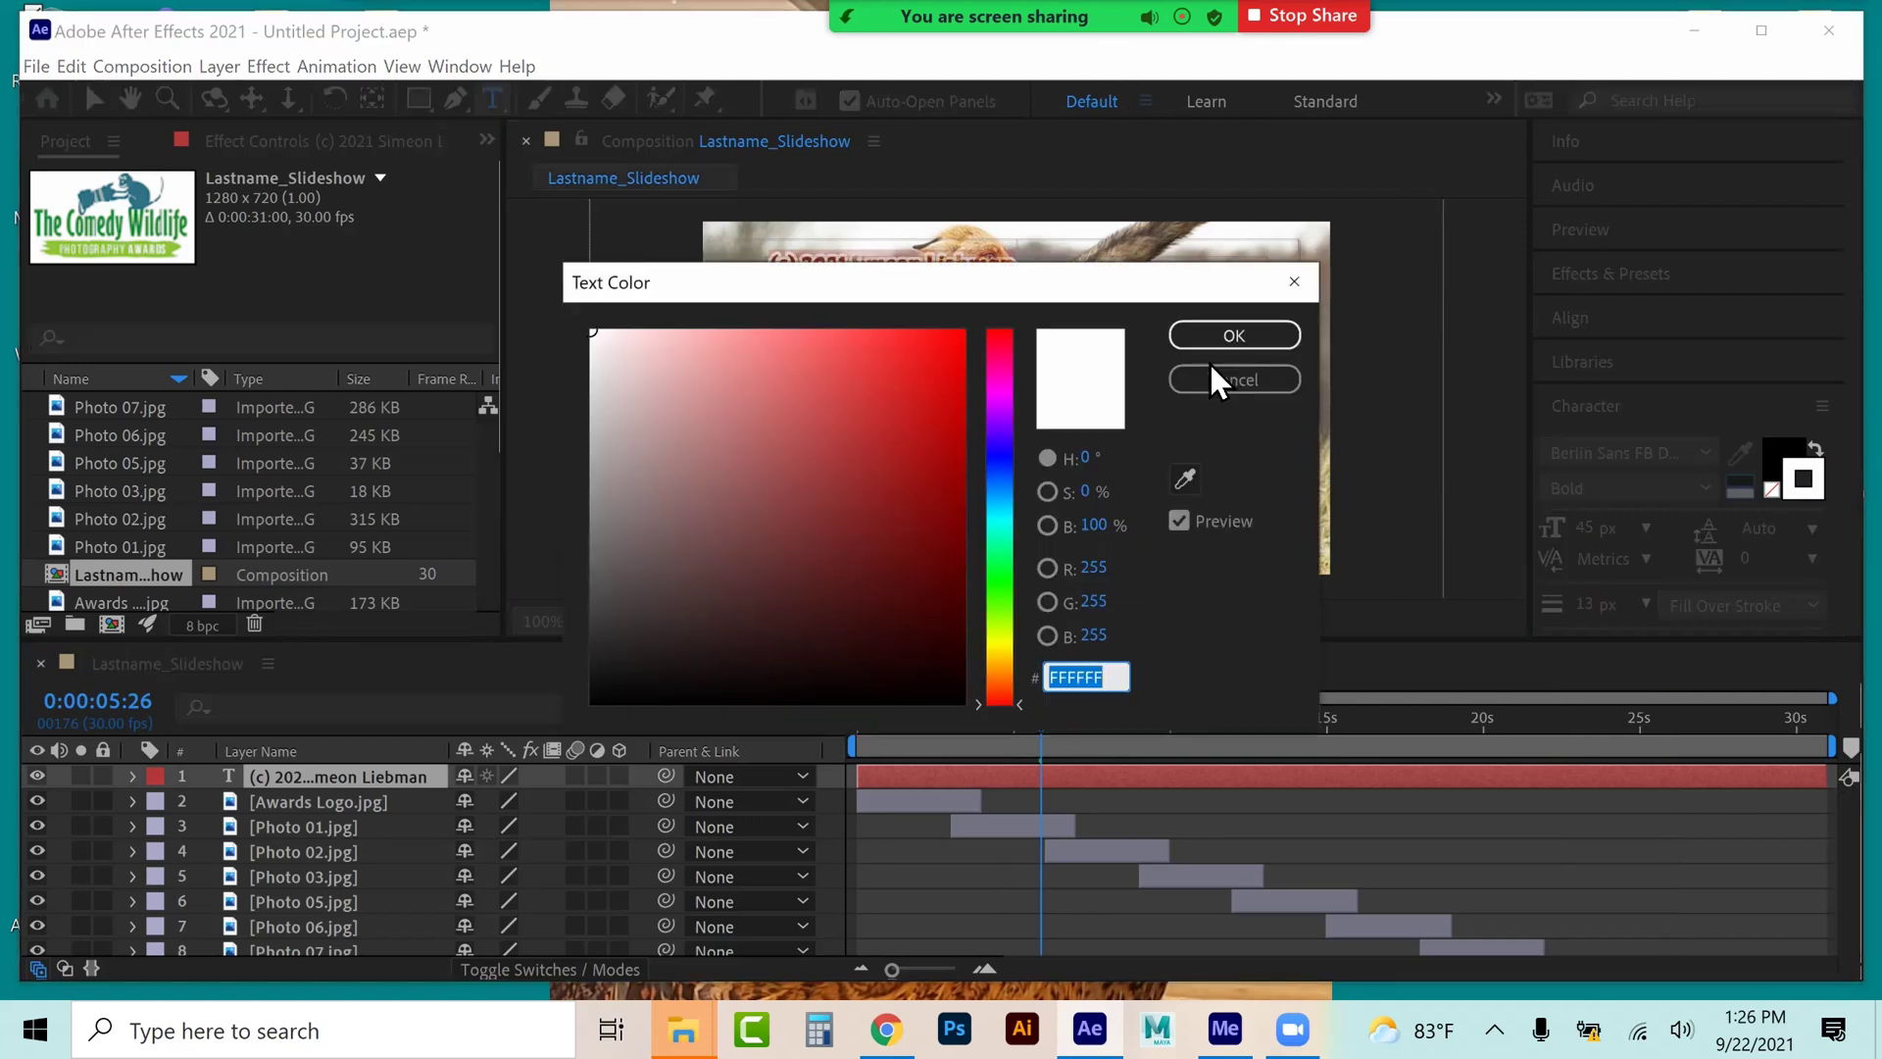
click(1215, 379)
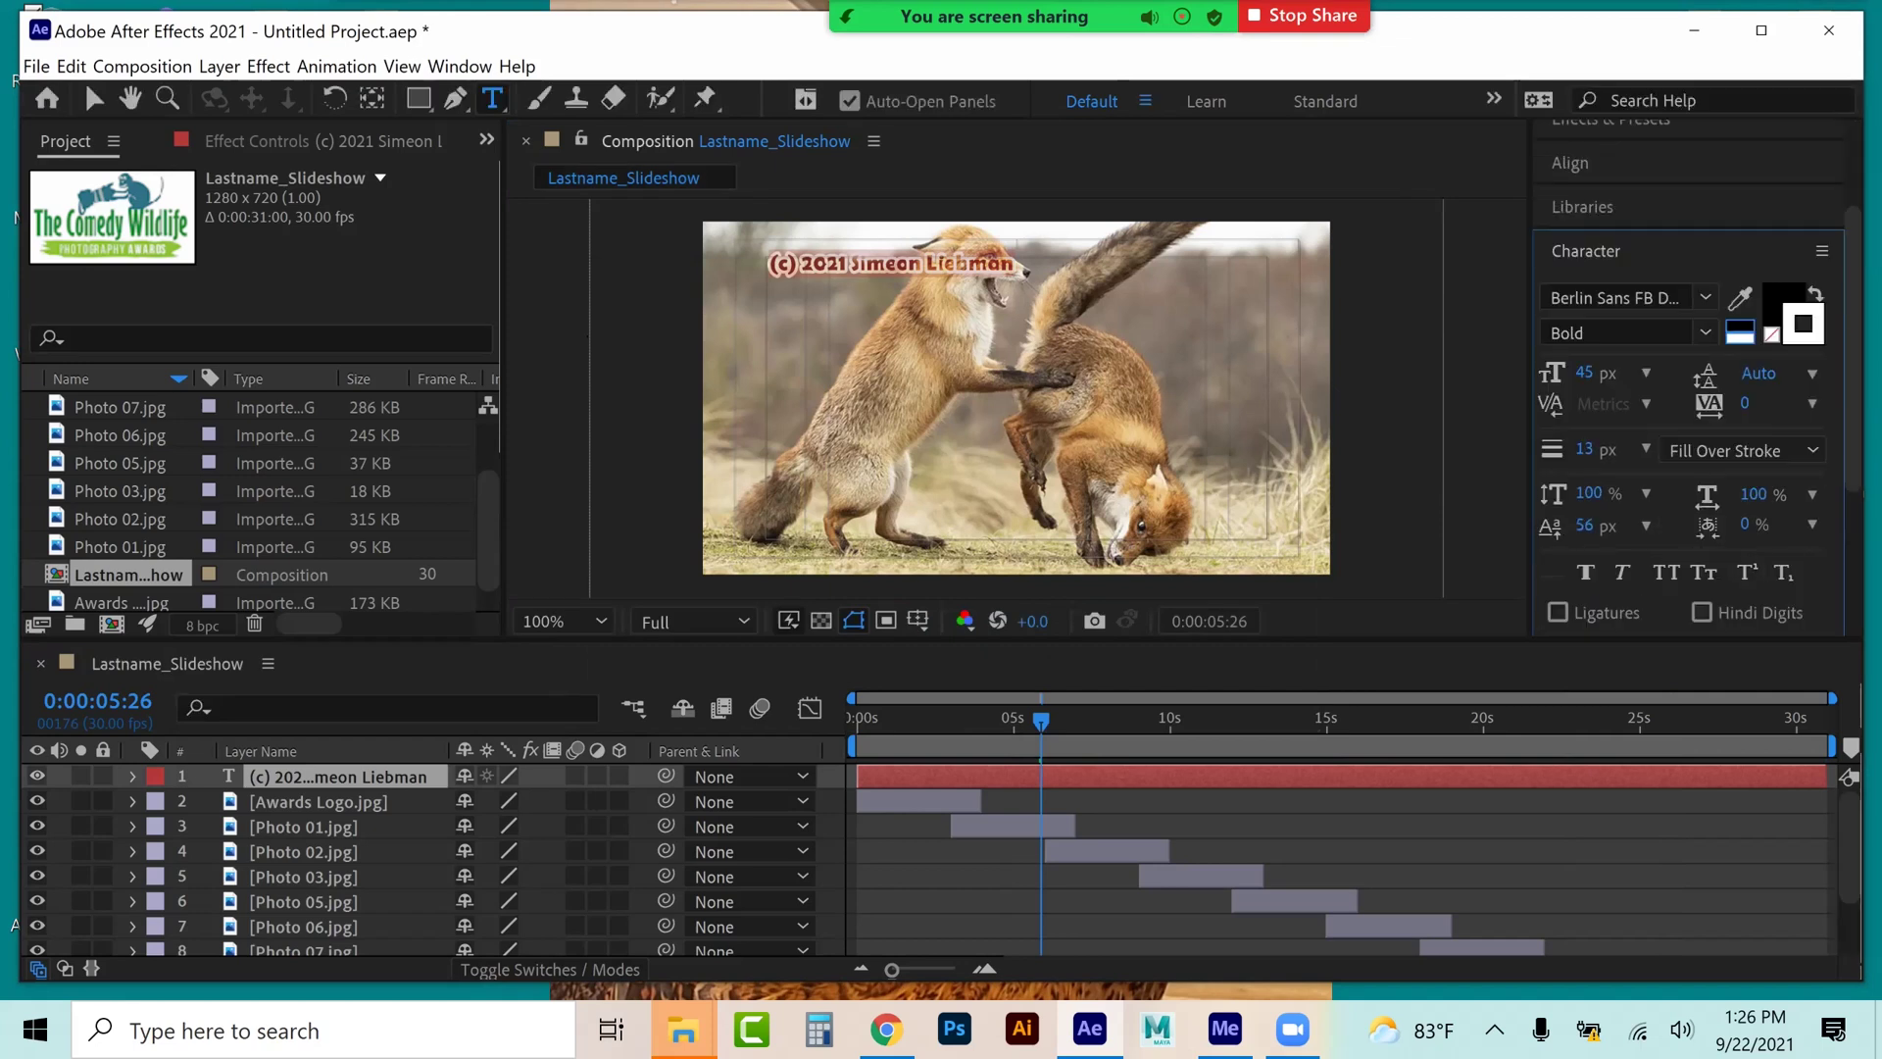
- Set the copyright text's outline to Fill Over Stroke and reduce the stroke width to 3 px
click(1740, 450)
click(1741, 476)
drag(1583, 449, 1563, 449)
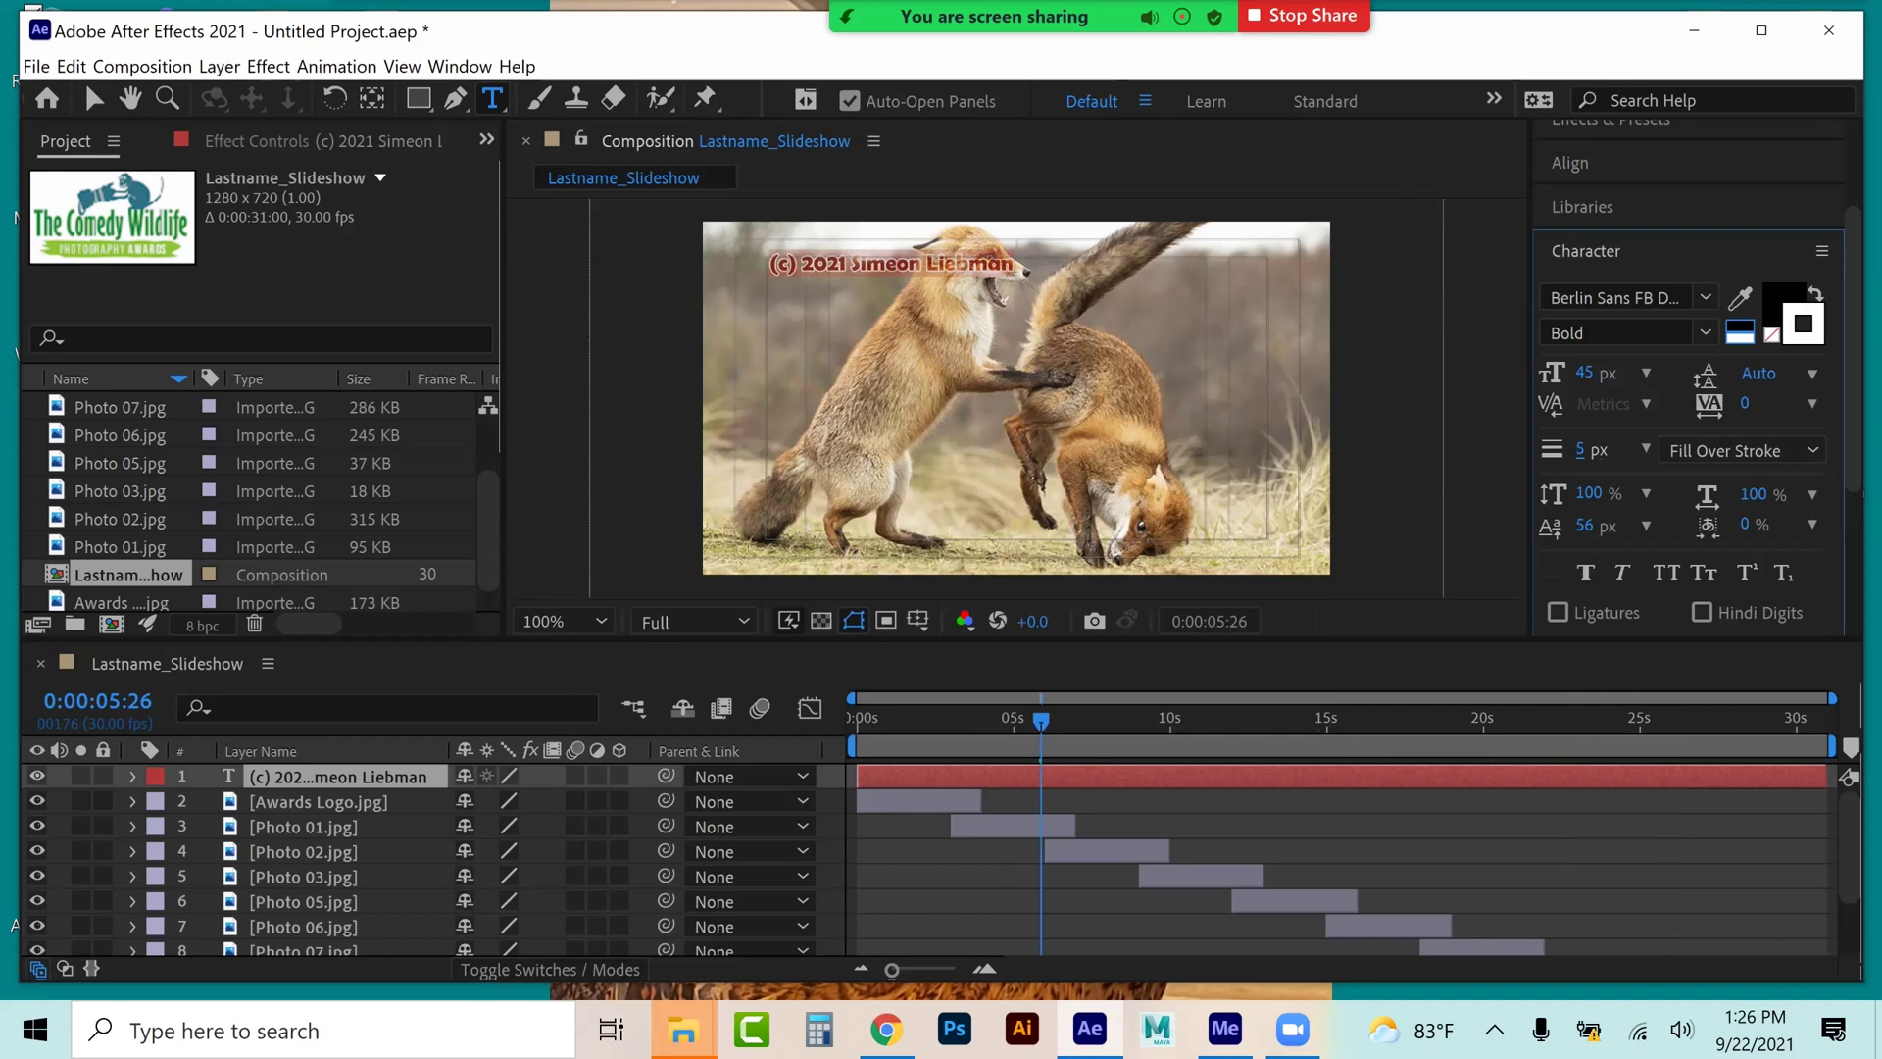
key(F2)
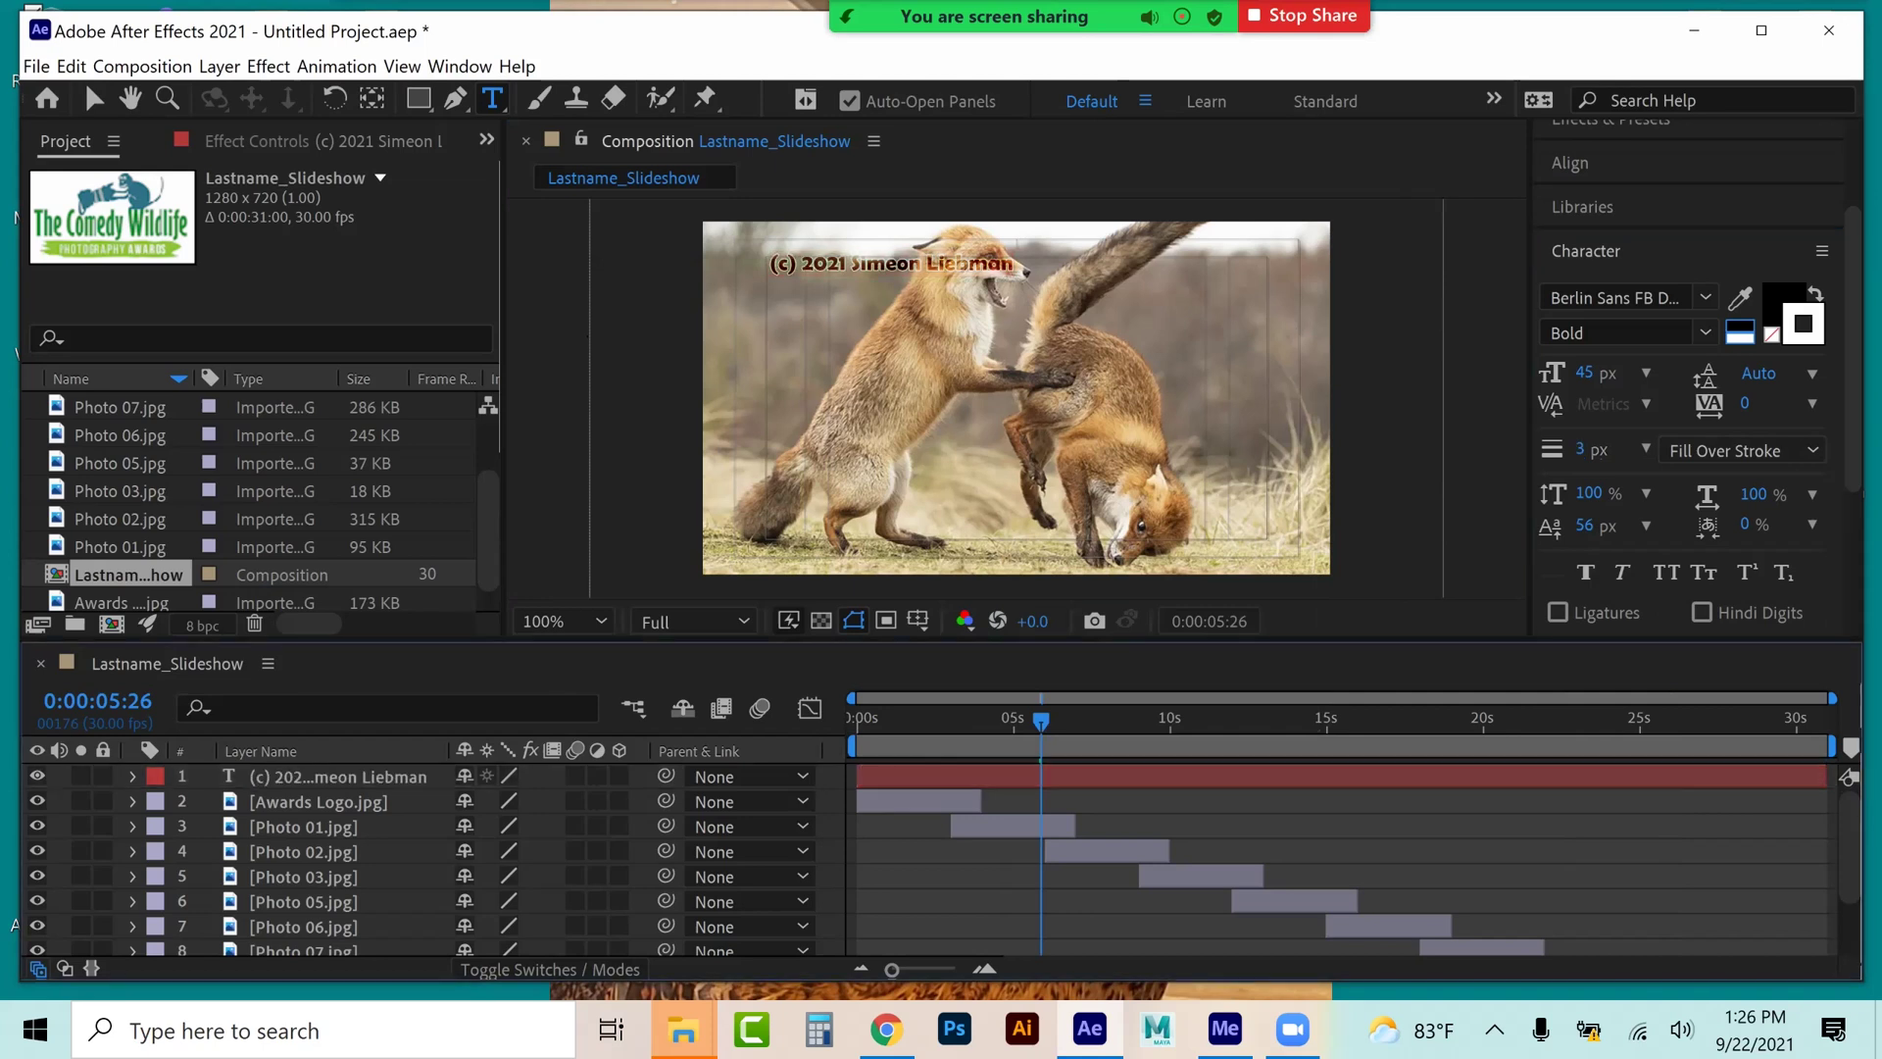
- Preview the slideshow from the turtle photo onward to check the outlined copyright text
click(1127, 720)
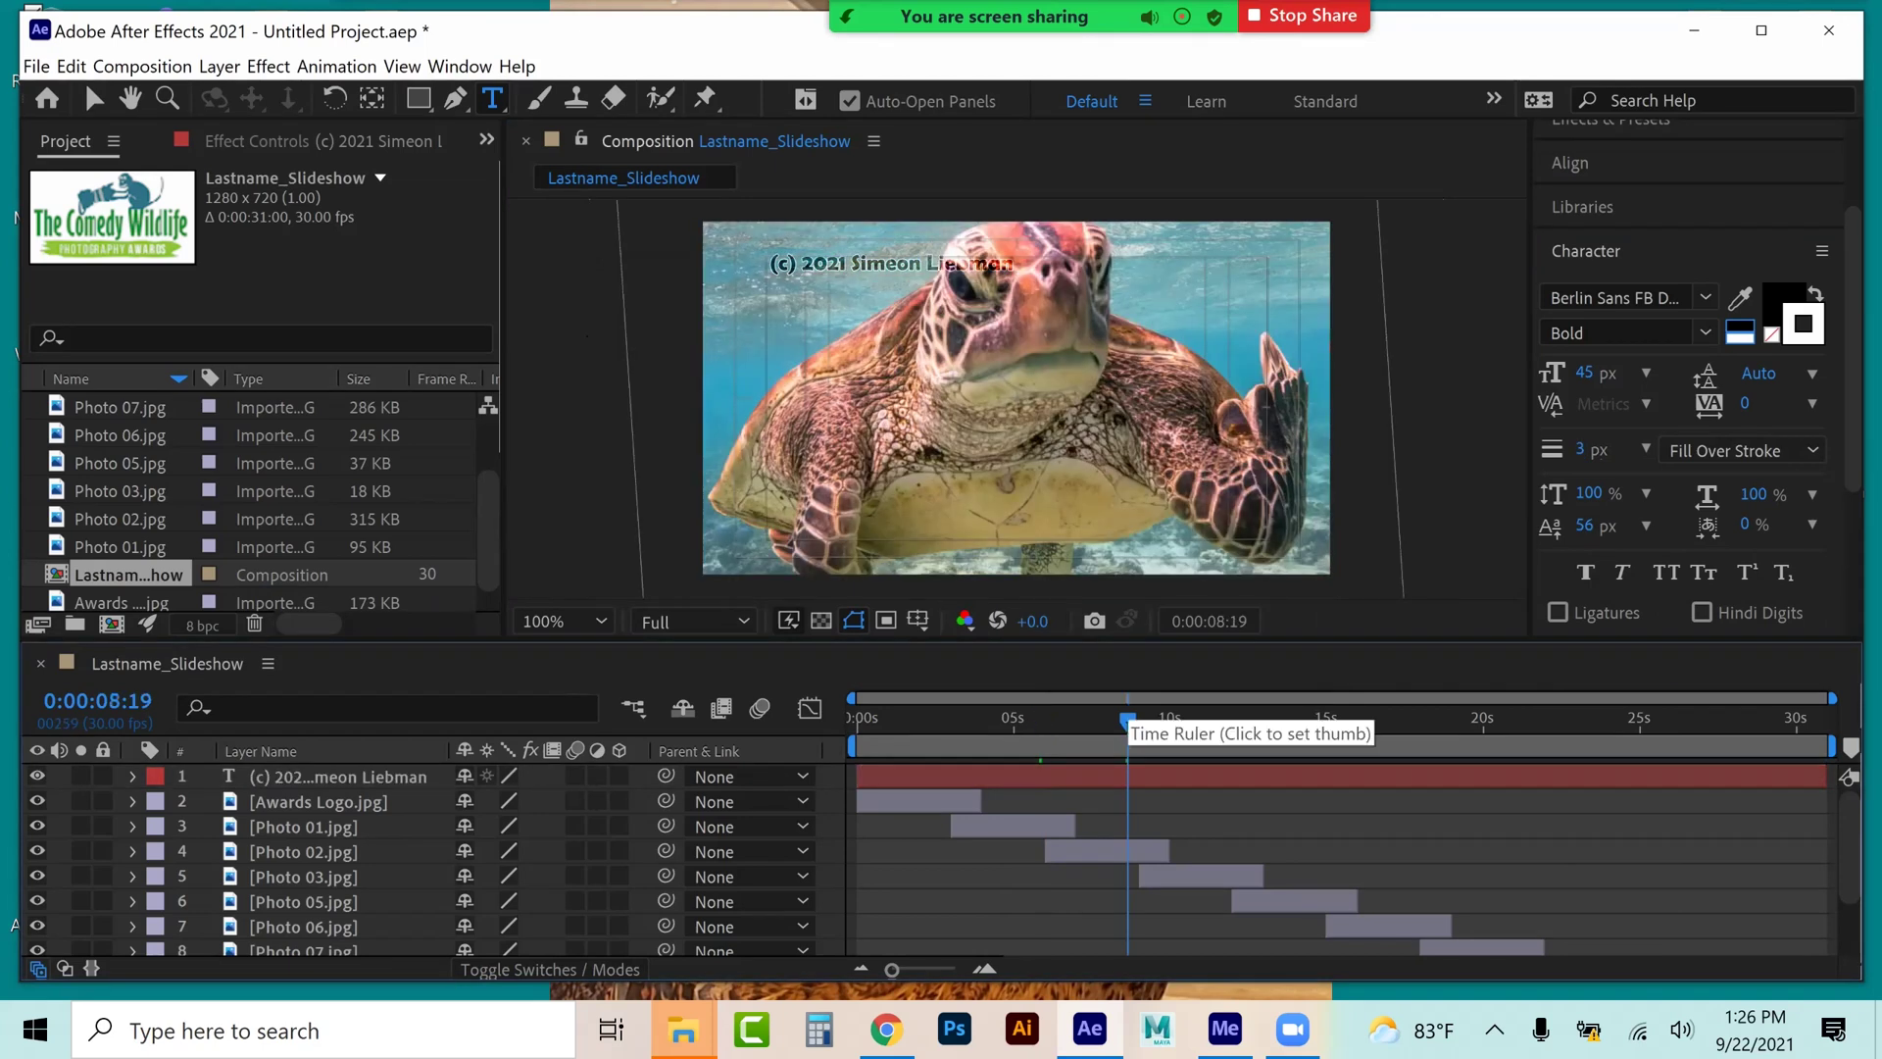
key(space)
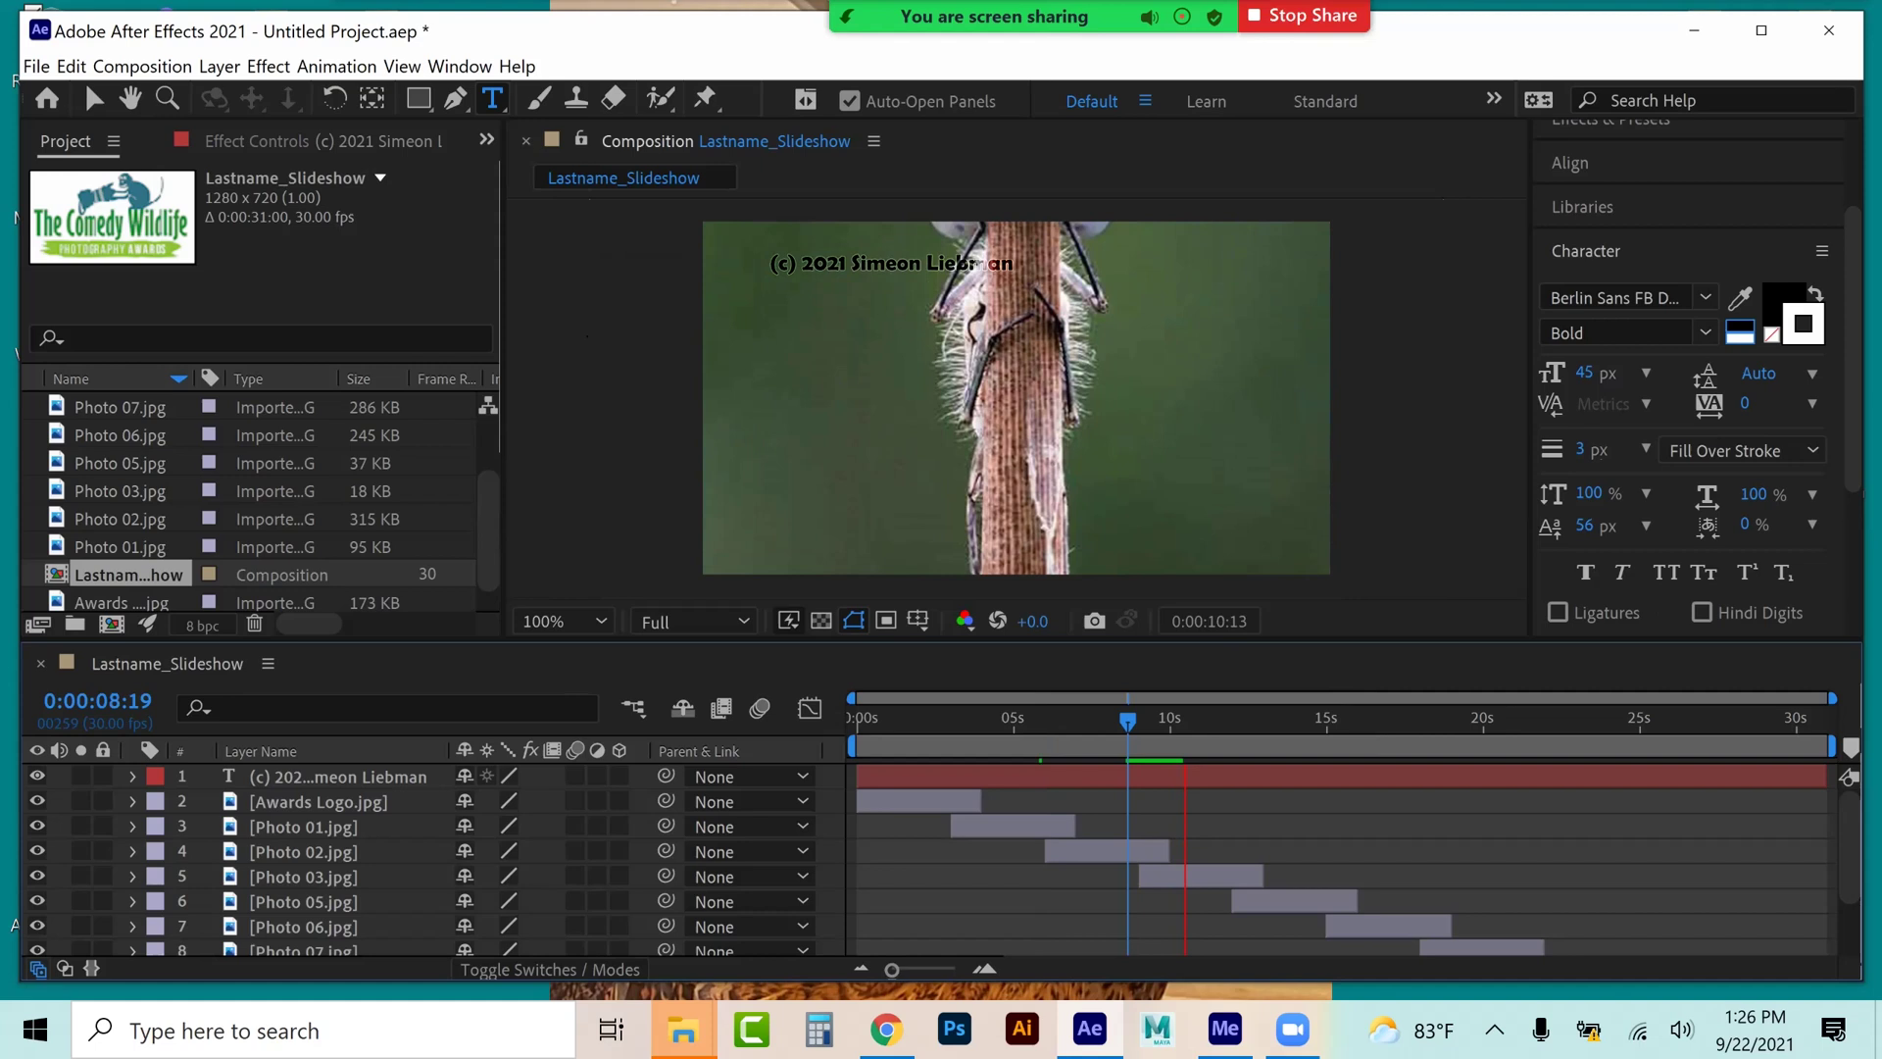
key(space)
- Turn the copyright text vertical with its Rotation property, trying 90° and settling on 270°
click(93, 99)
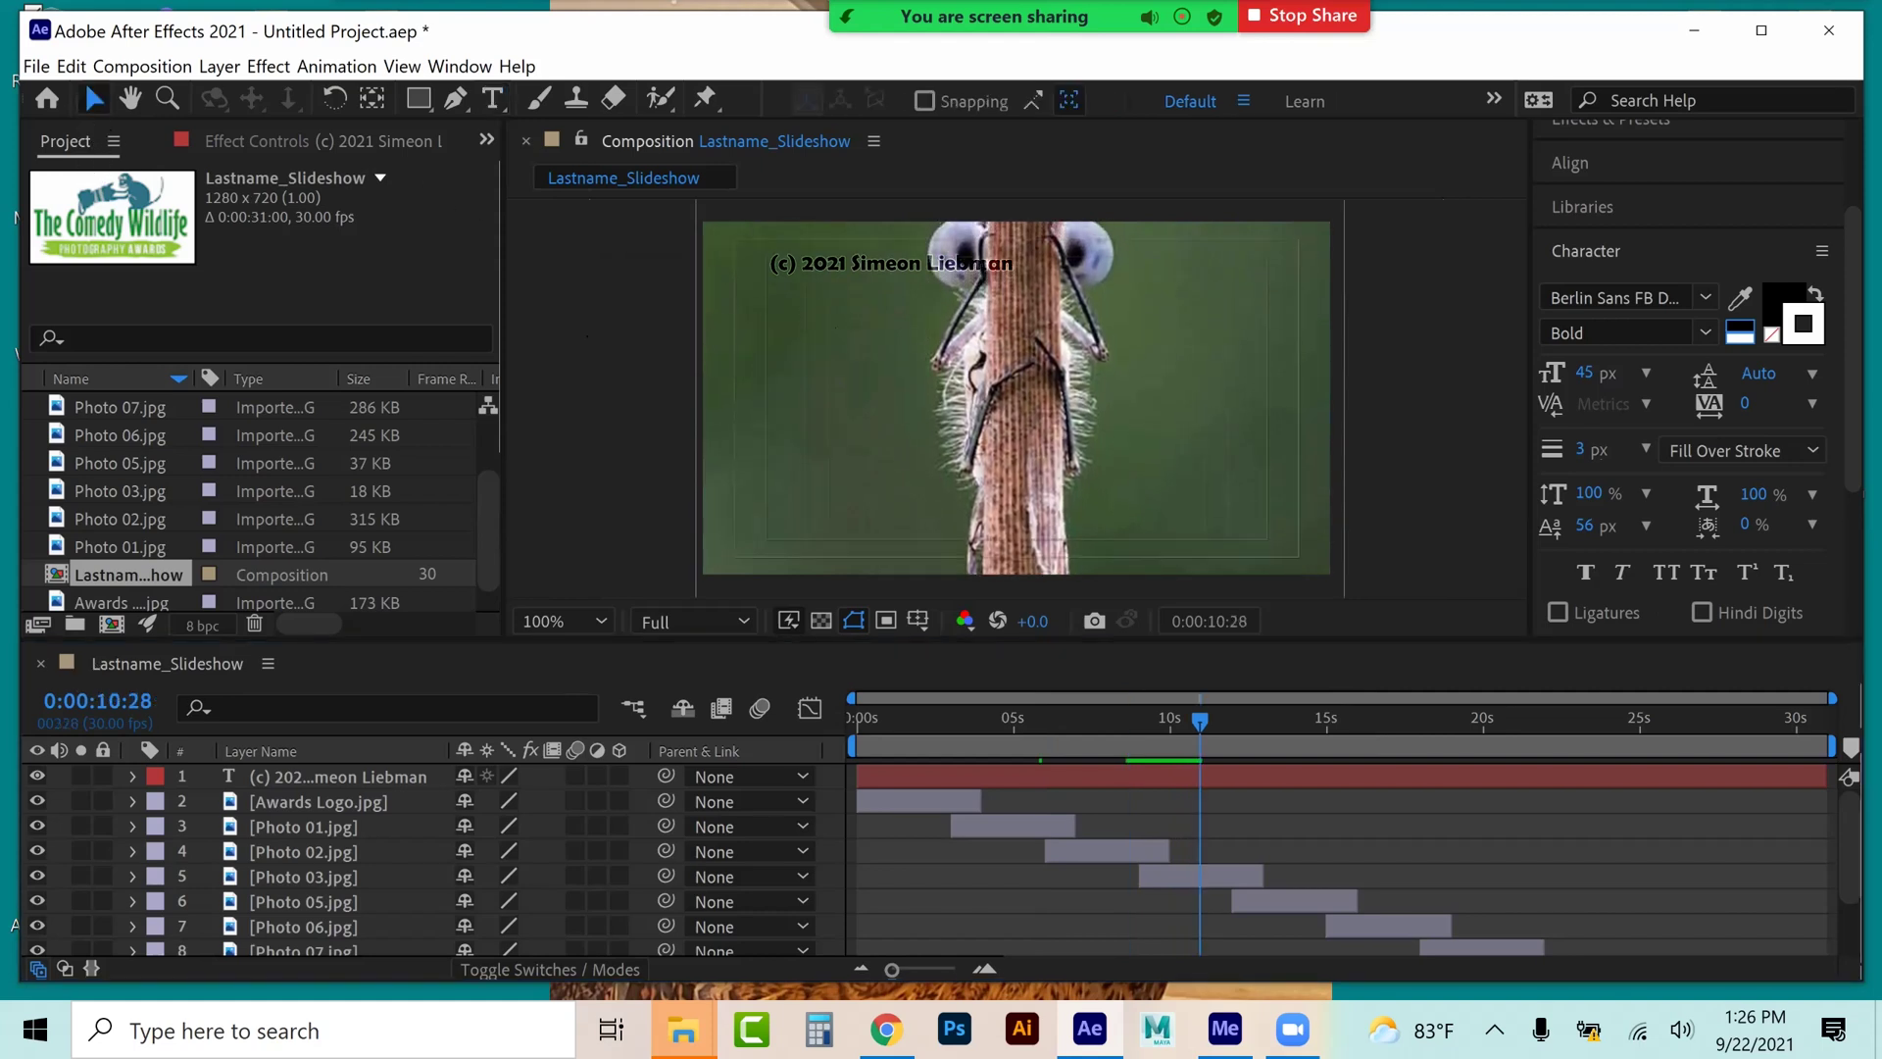
click(133, 777)
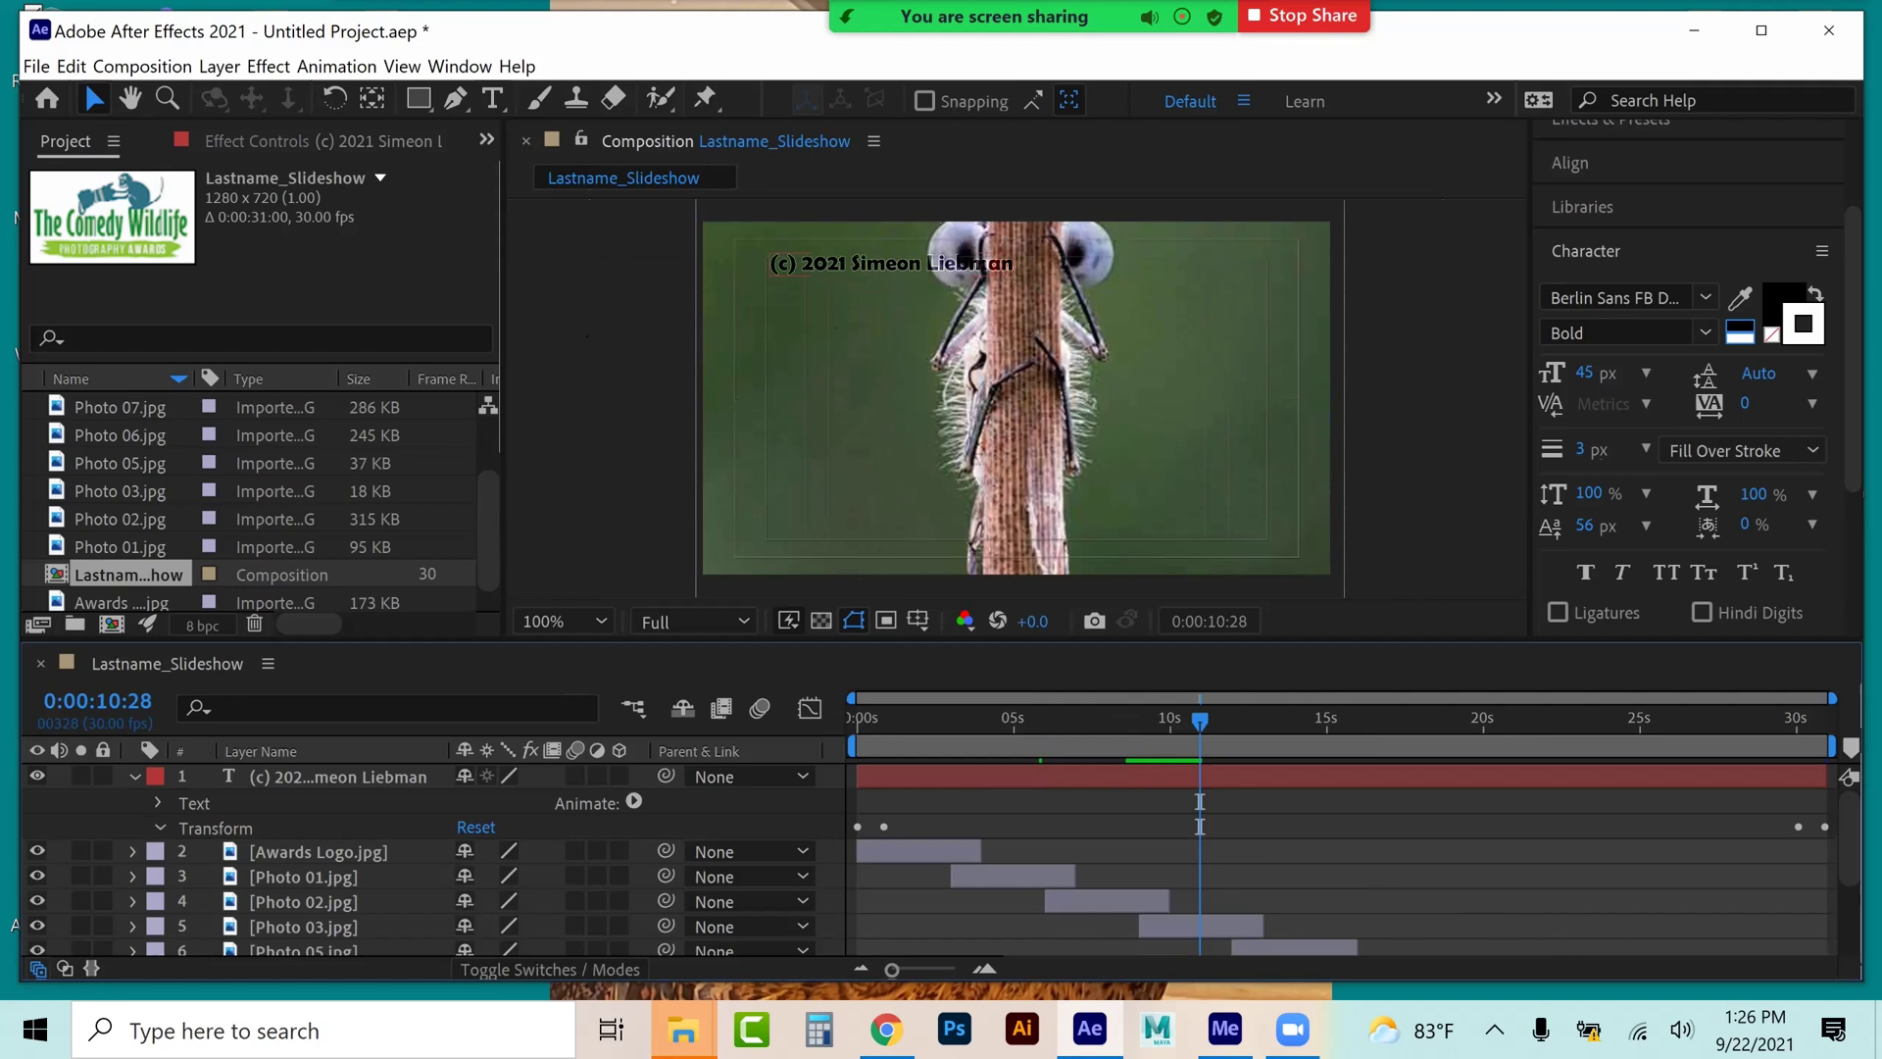
drag(493, 916, 529, 917)
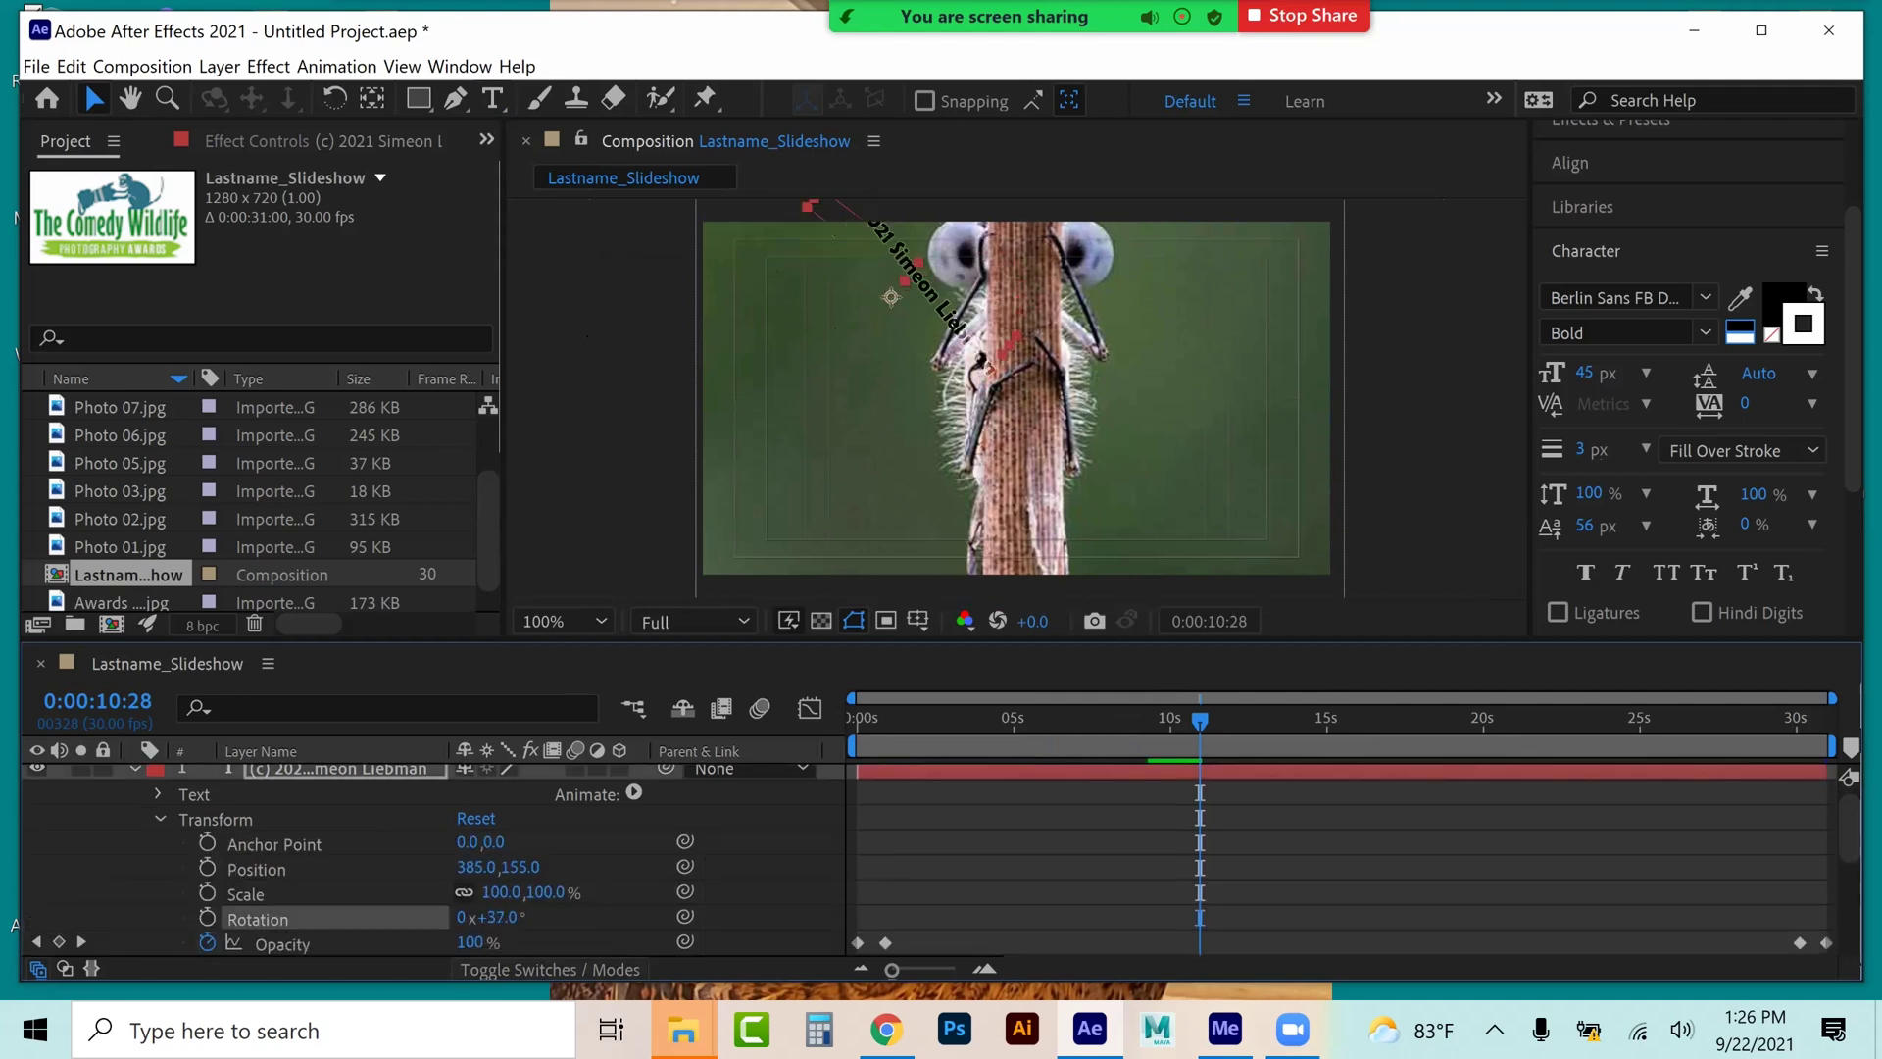
click(493, 917)
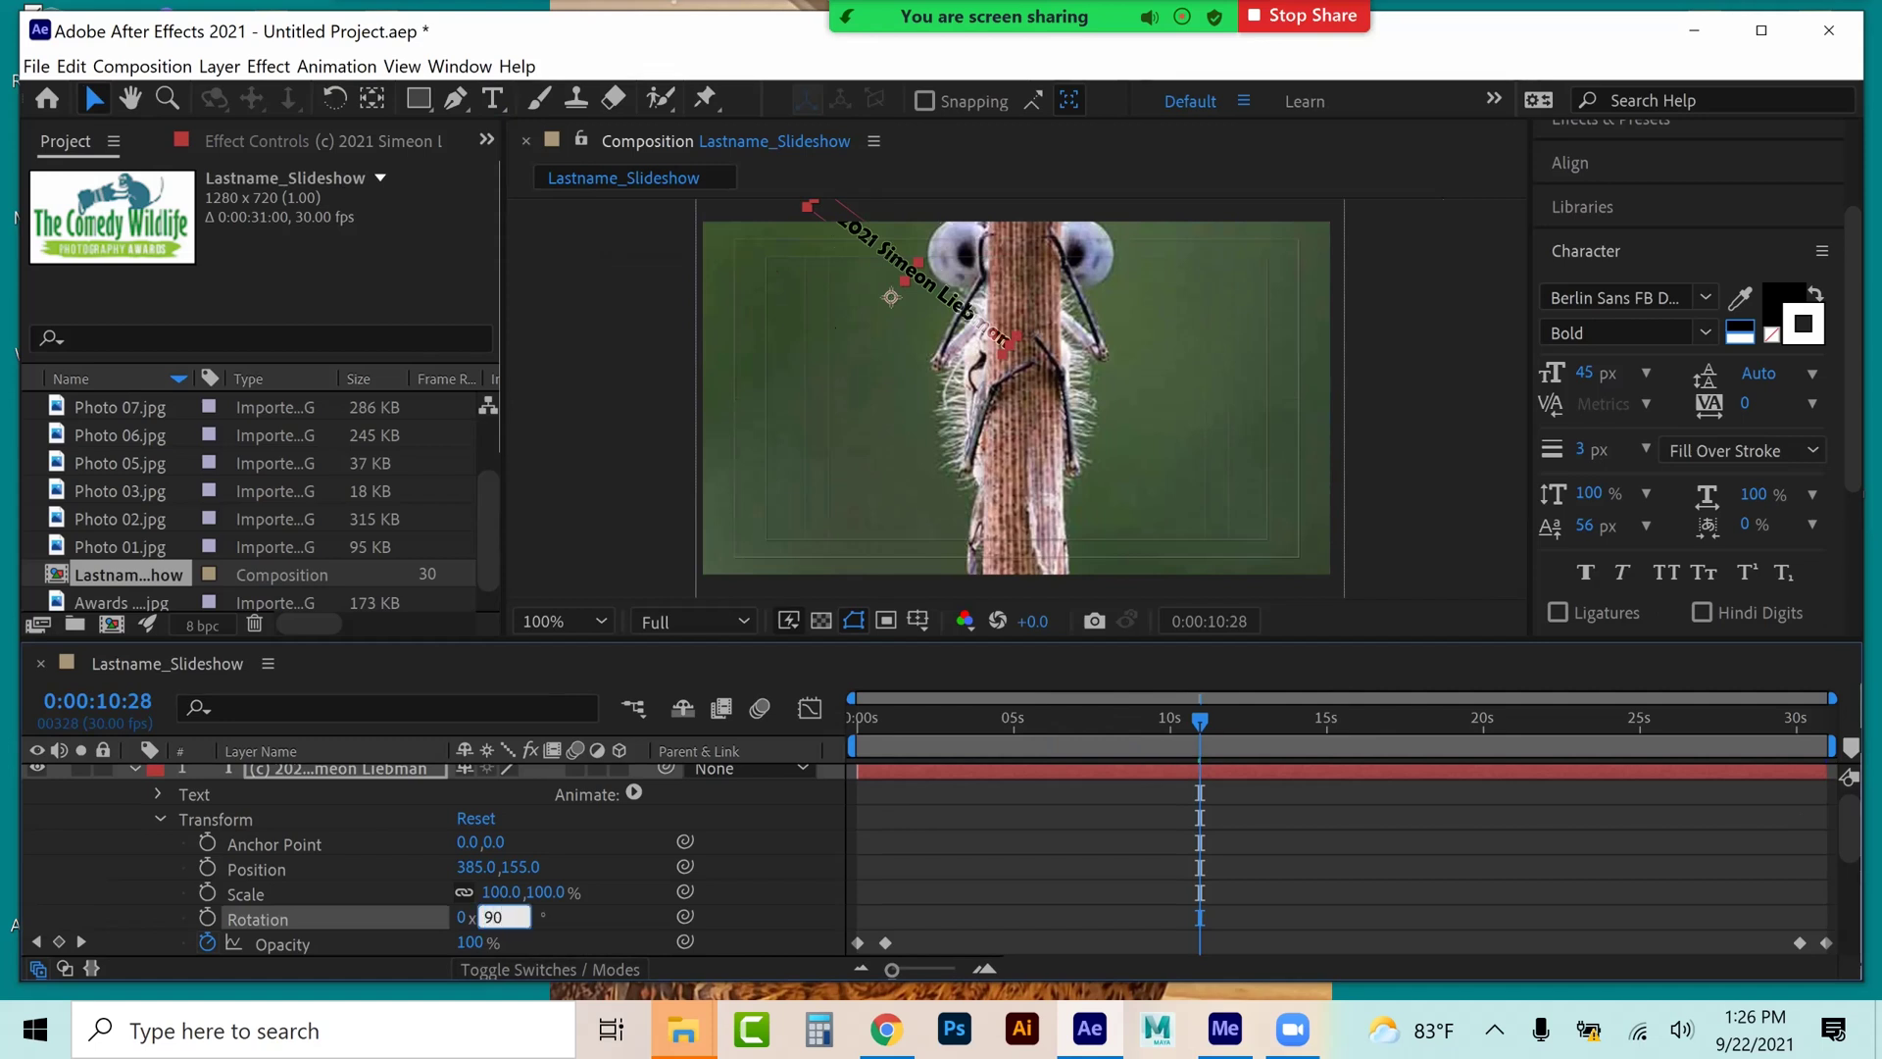
key(Return)
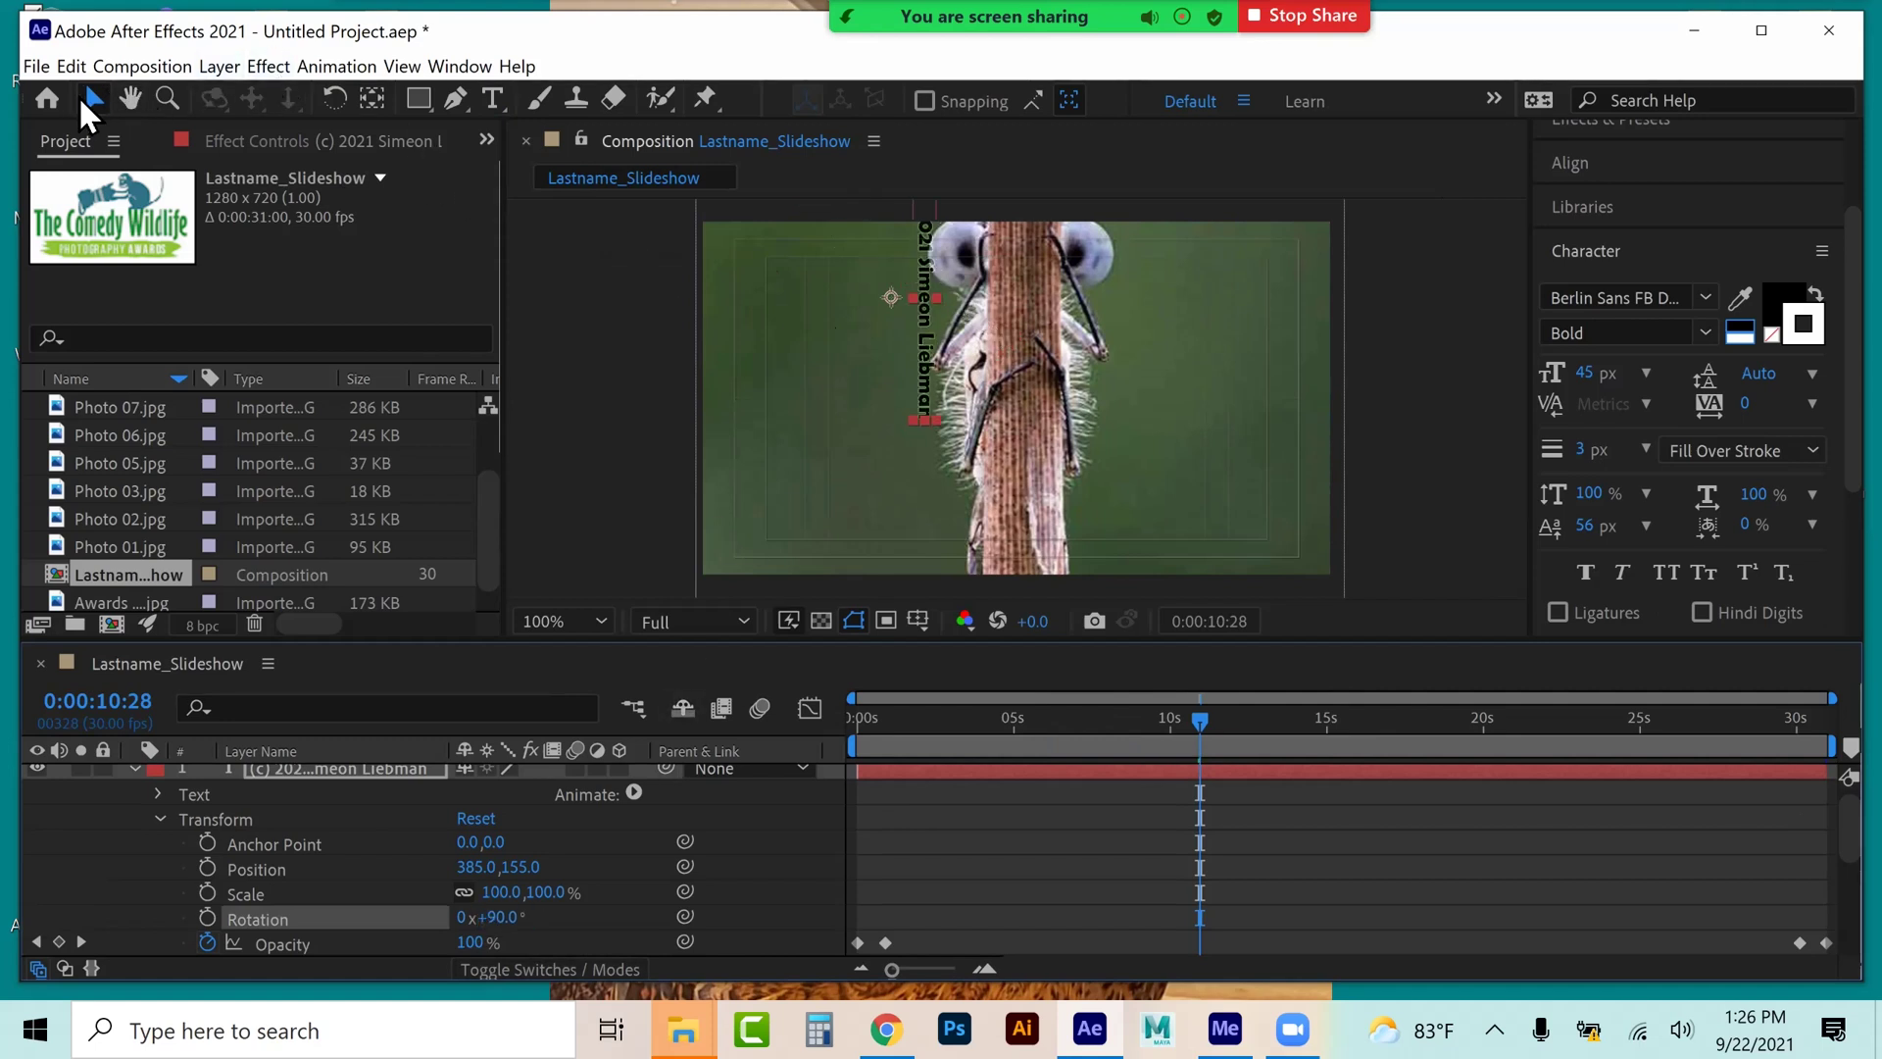
click(498, 918)
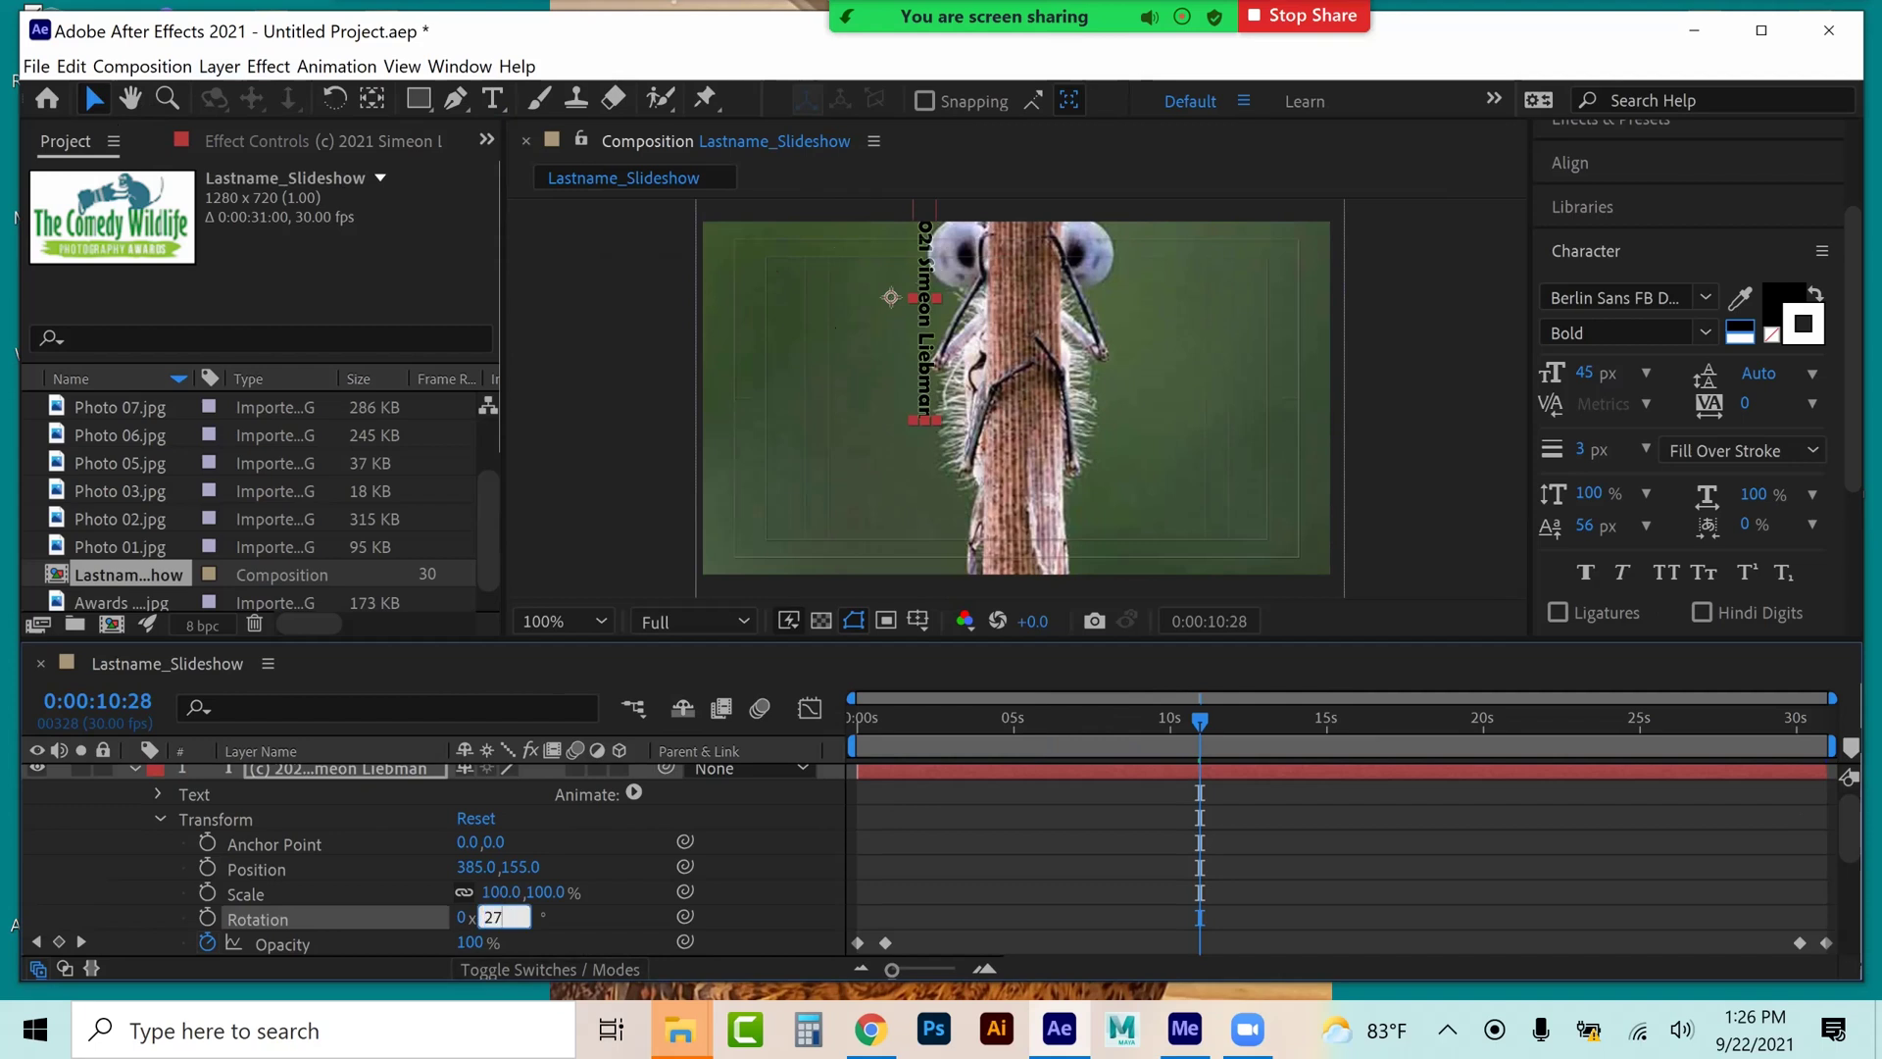
key(Return)
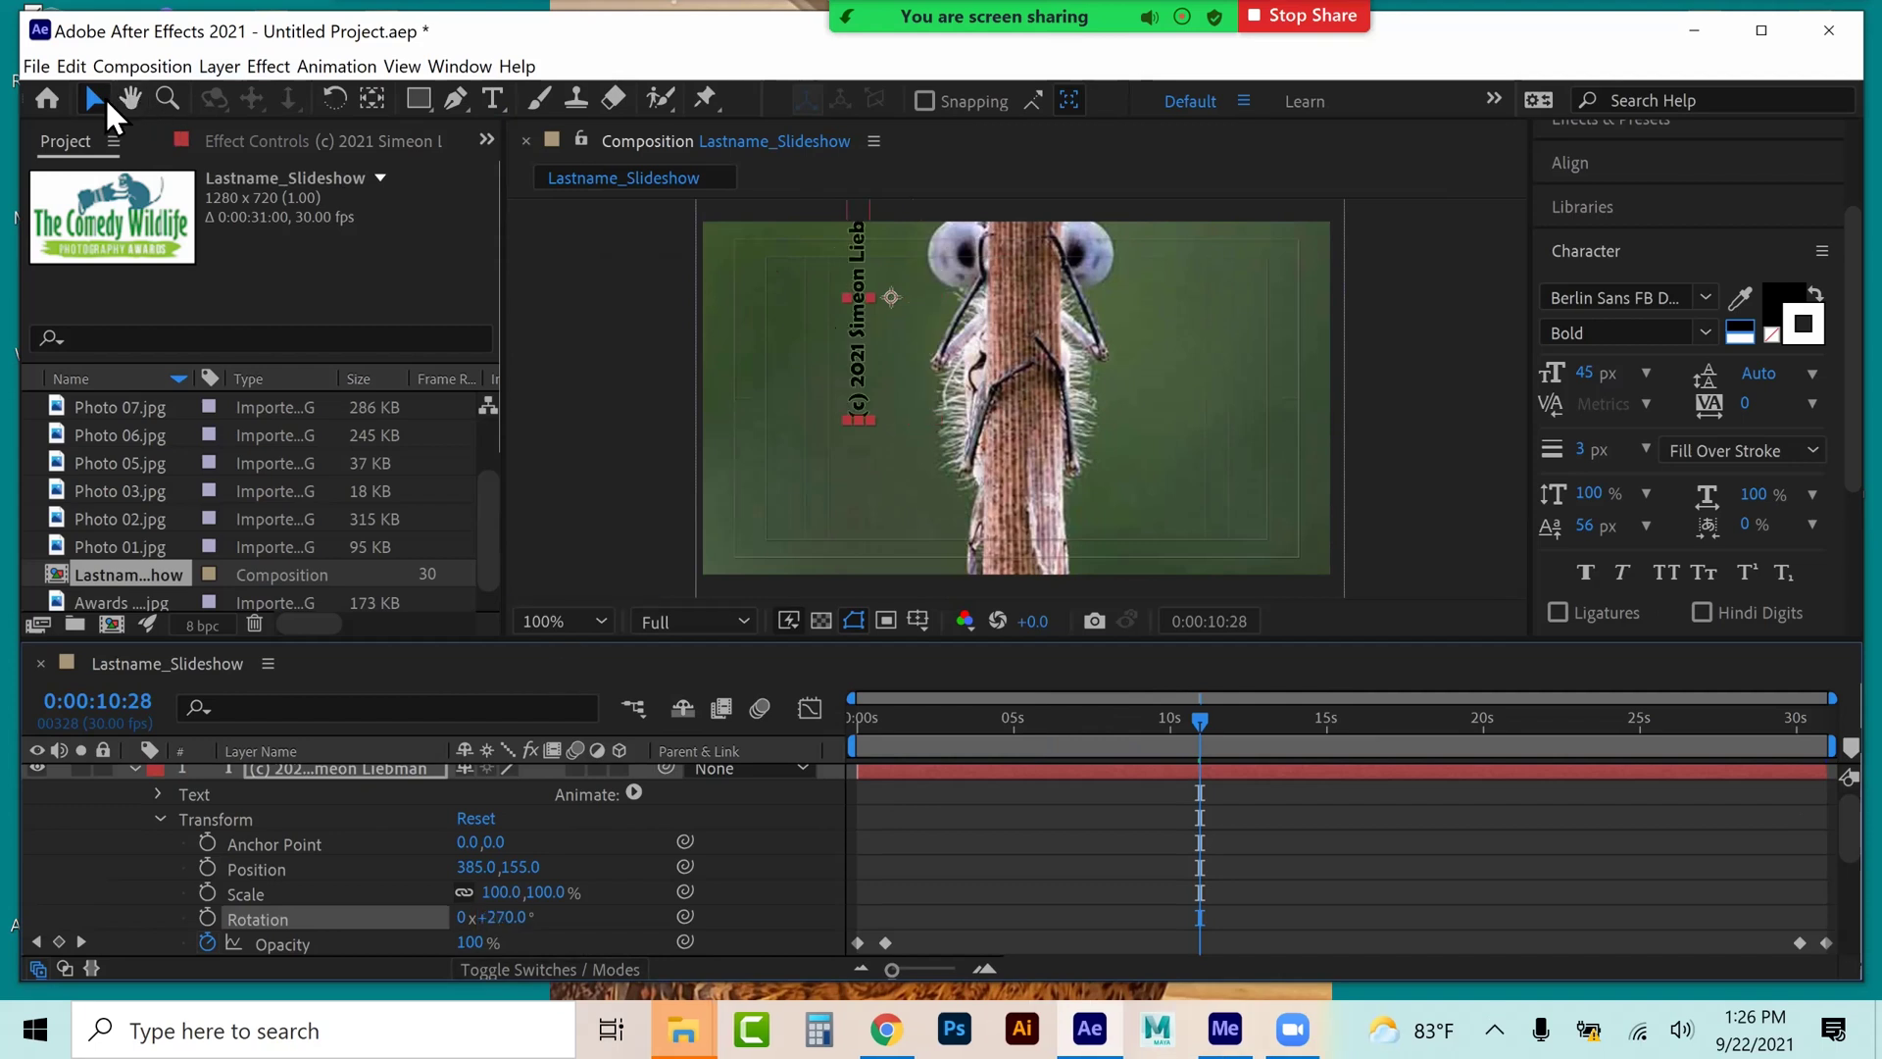
- Move the vertical copyright text to the photo's right edge, at about 1221, 406, and check it over other photos
drag(855, 283, 1265, 405)
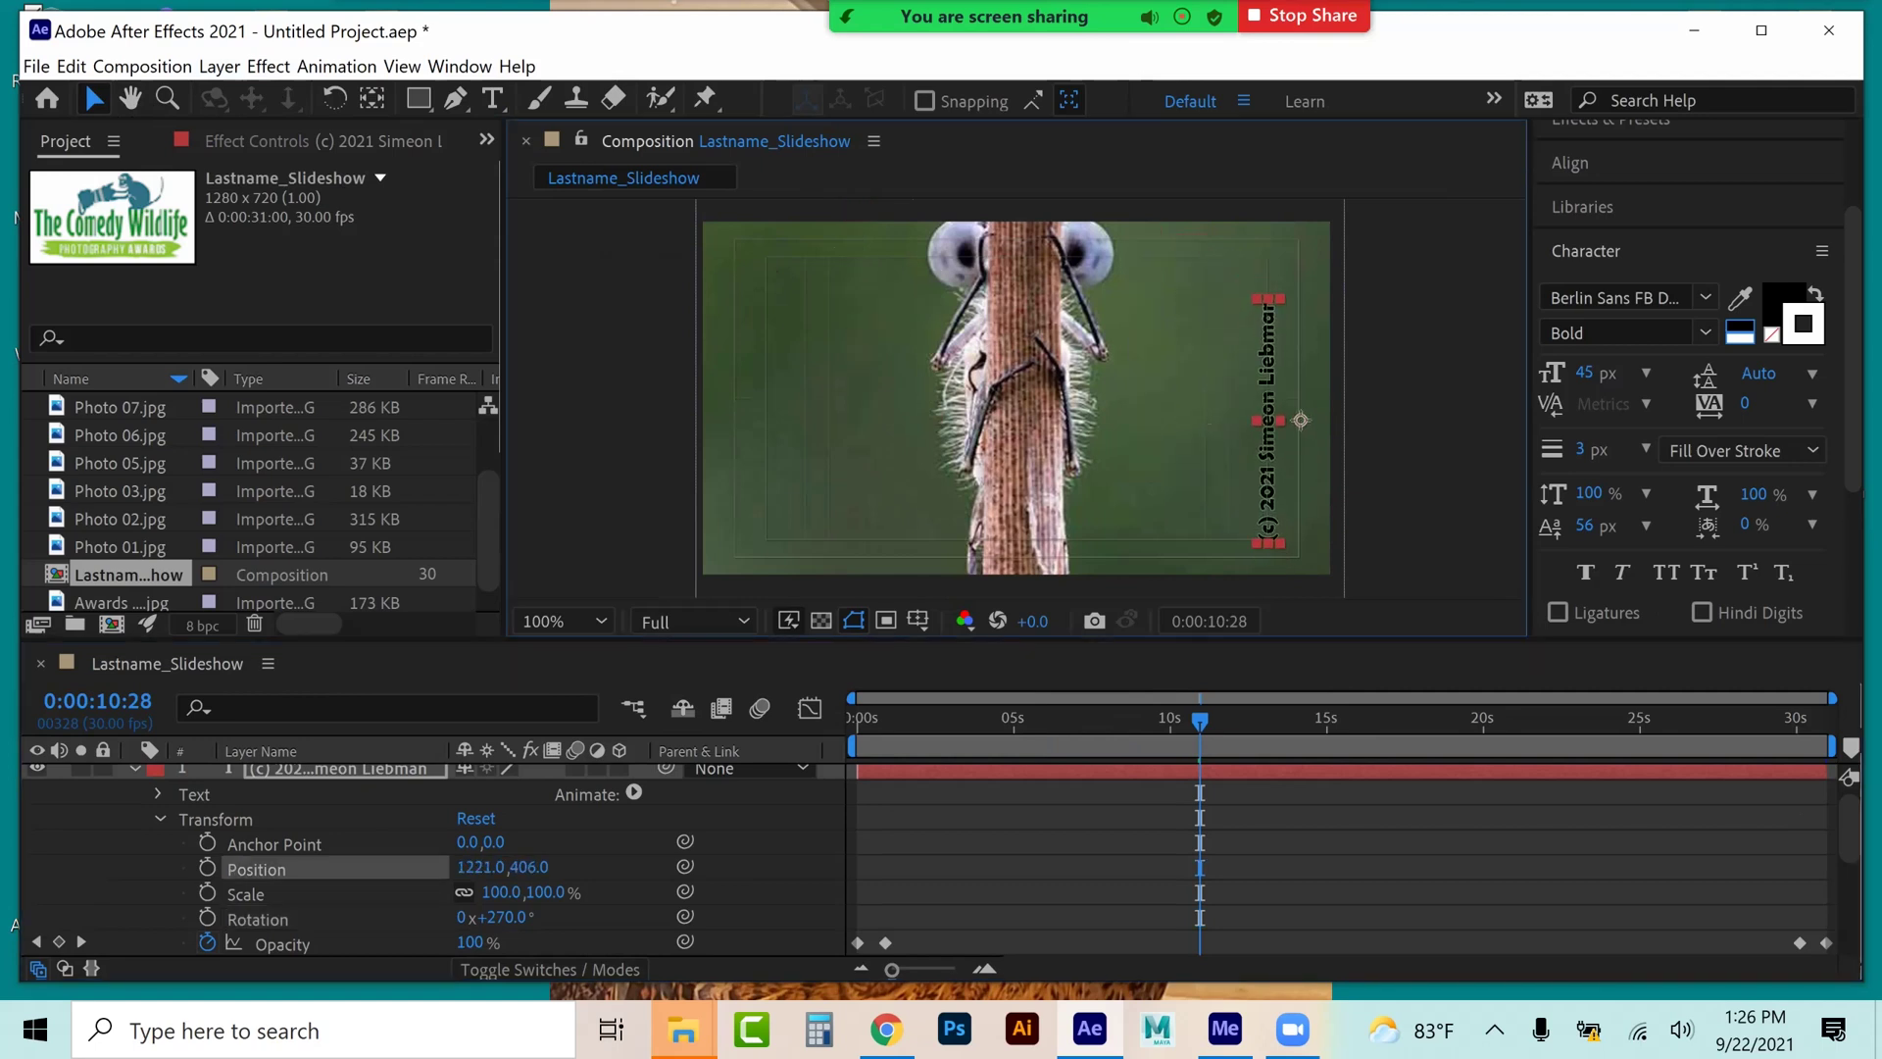
click(1060, 719)
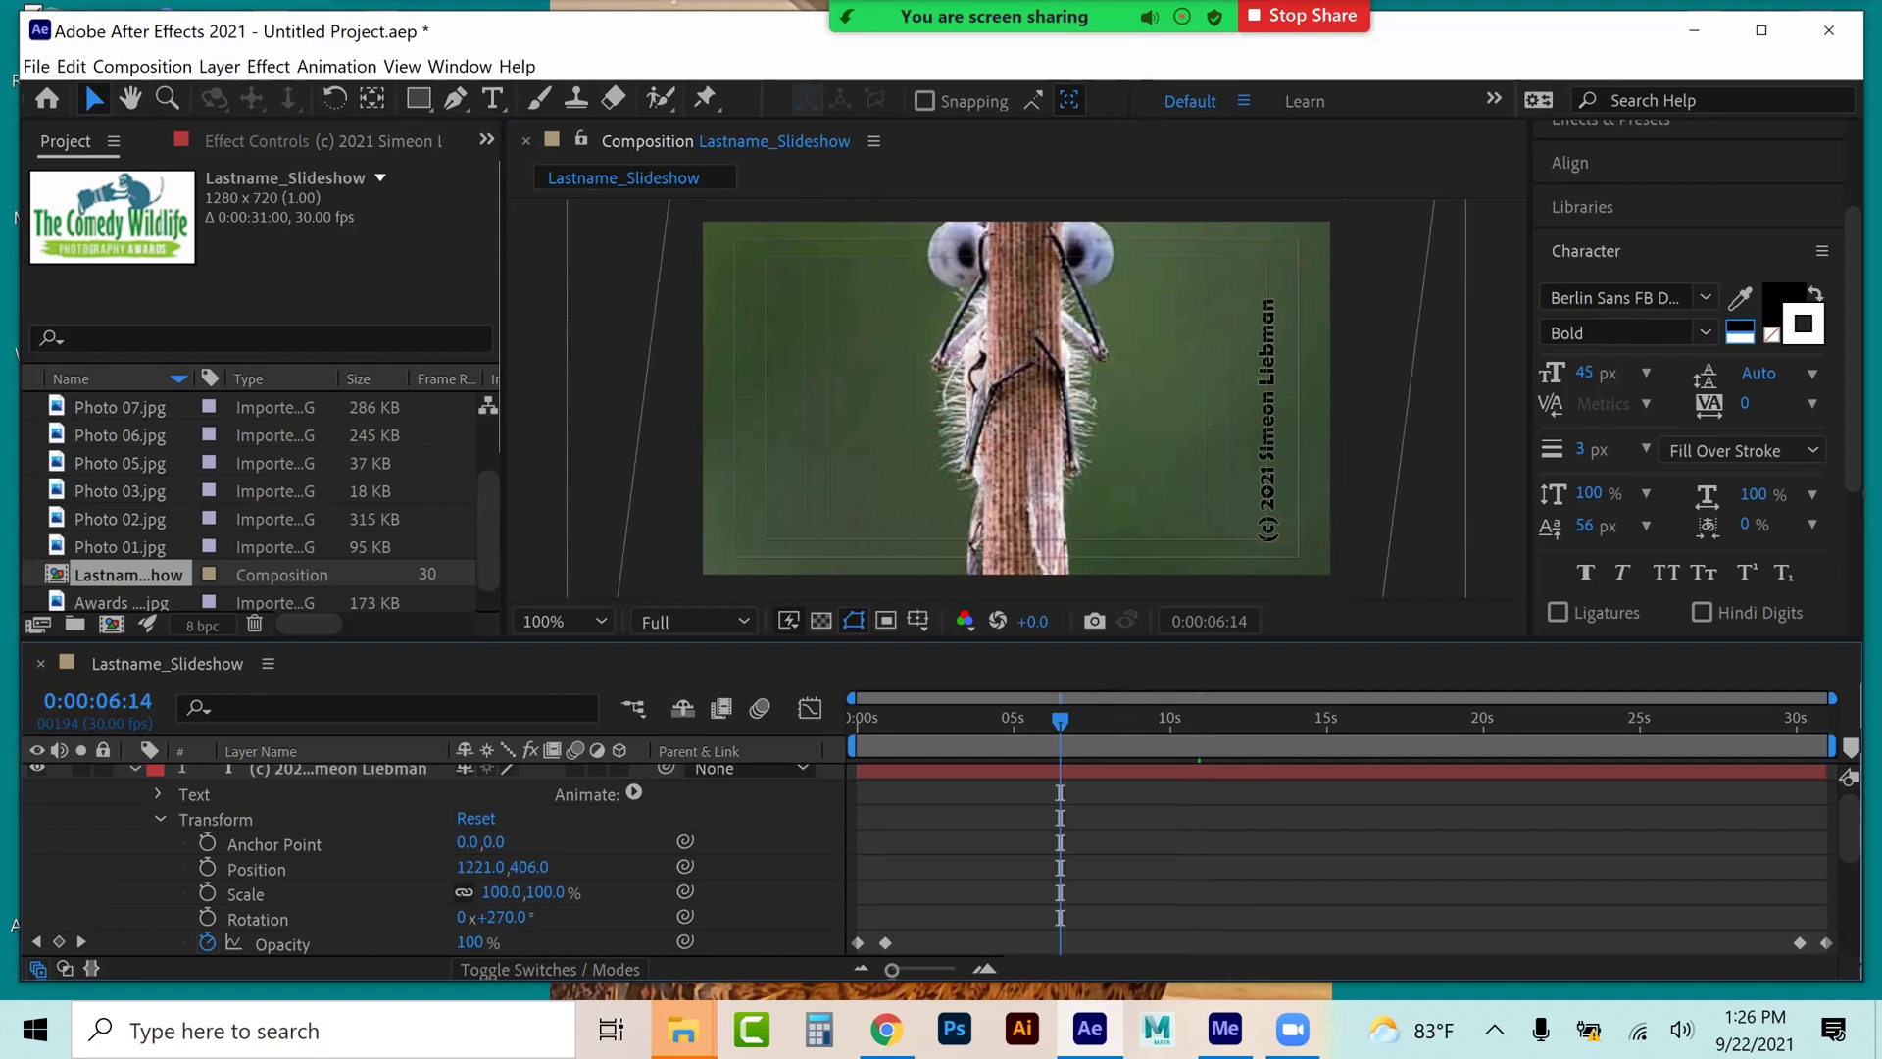
drag(1060, 718, 1373, 718)
- Save the project as Lastname_Slideshow in the Project Folder of Assignment 4_AfterEffect
click(37, 67)
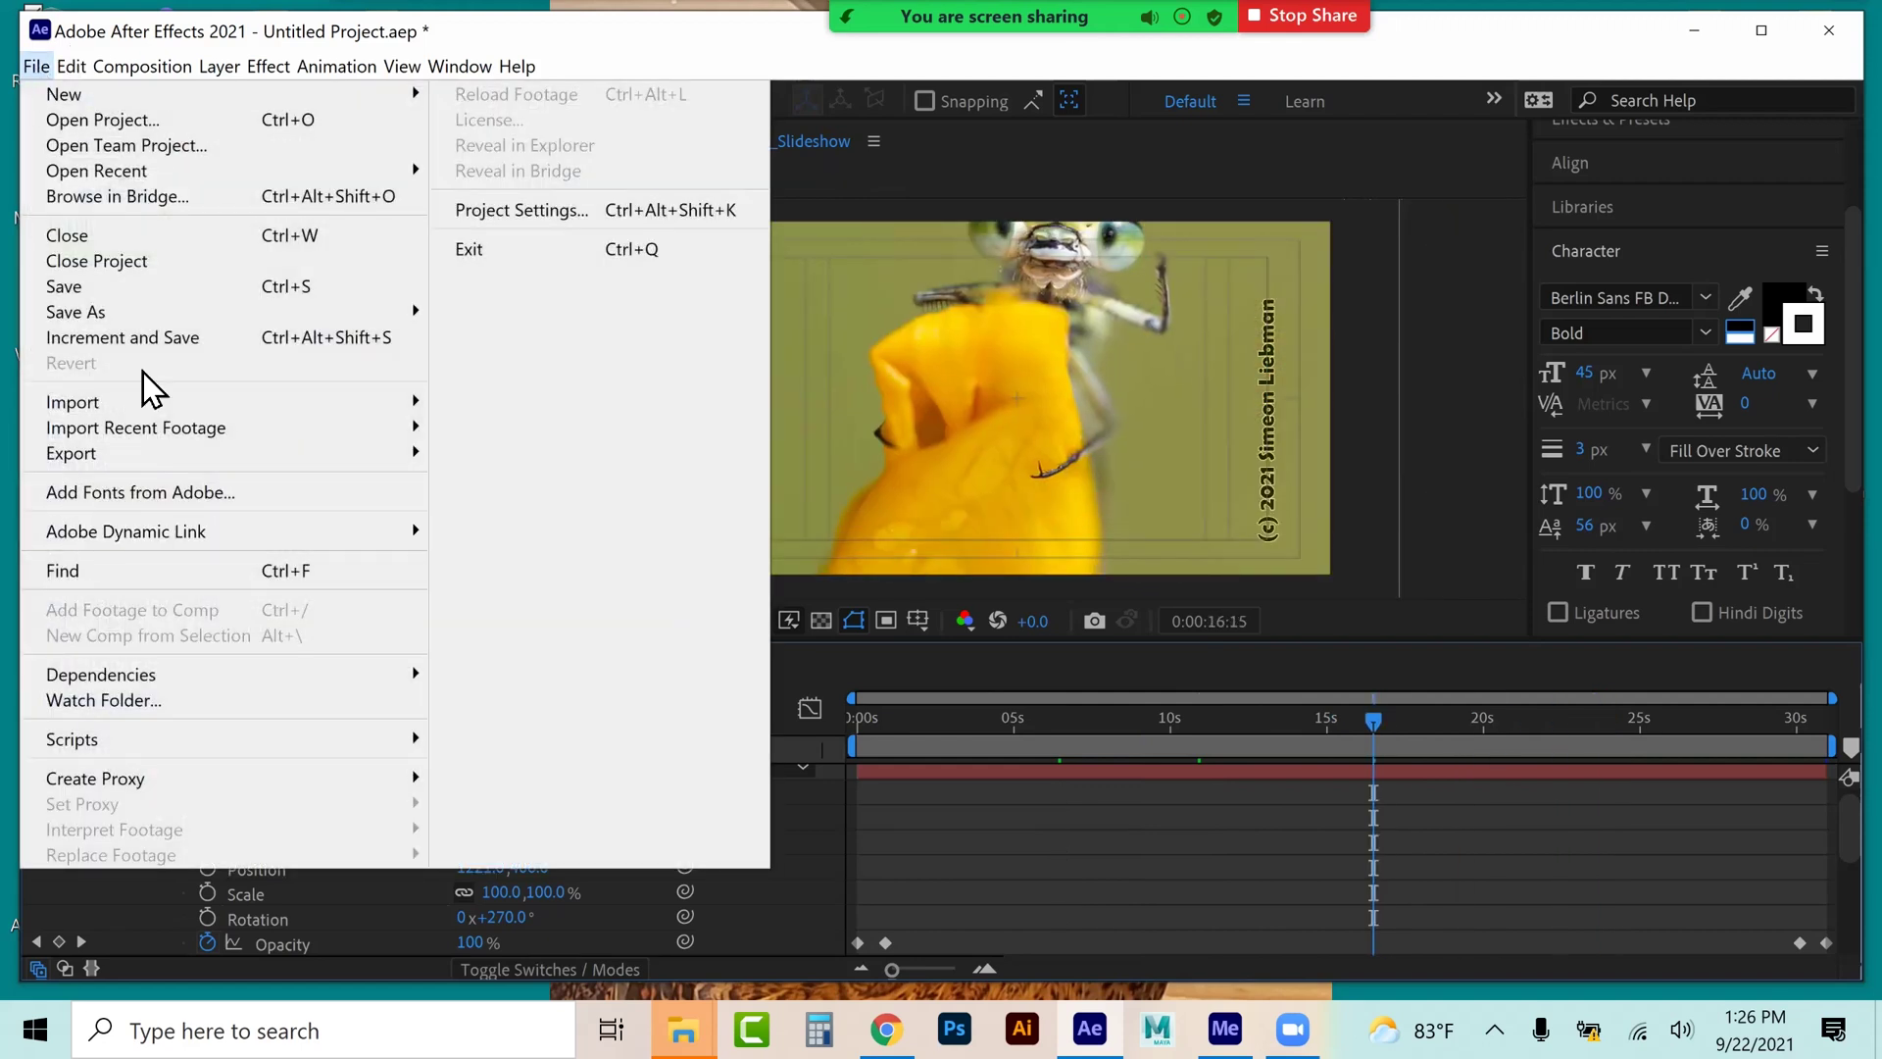
mouse_move(137, 312)
click(651, 312)
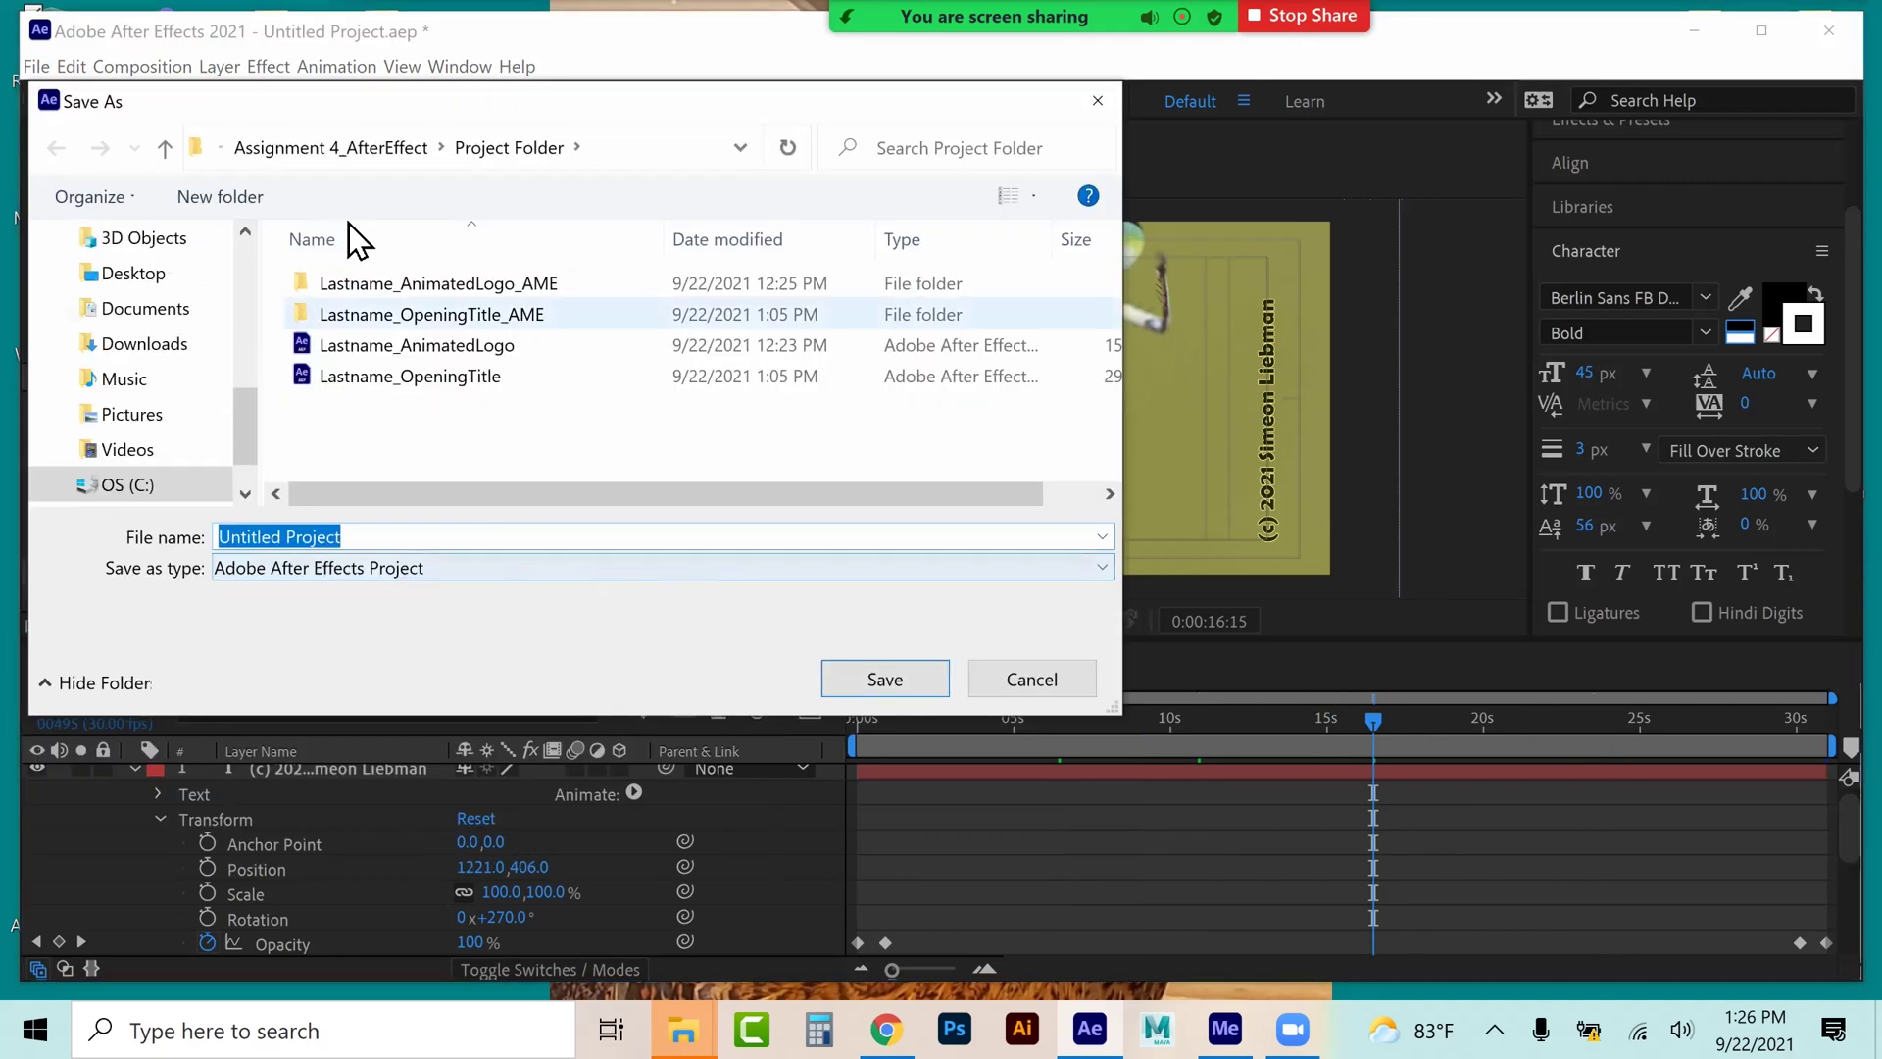
click(374, 377)
click(328, 539)
click(311, 539)
drag(312, 539, 584, 550)
text(Slideshow)
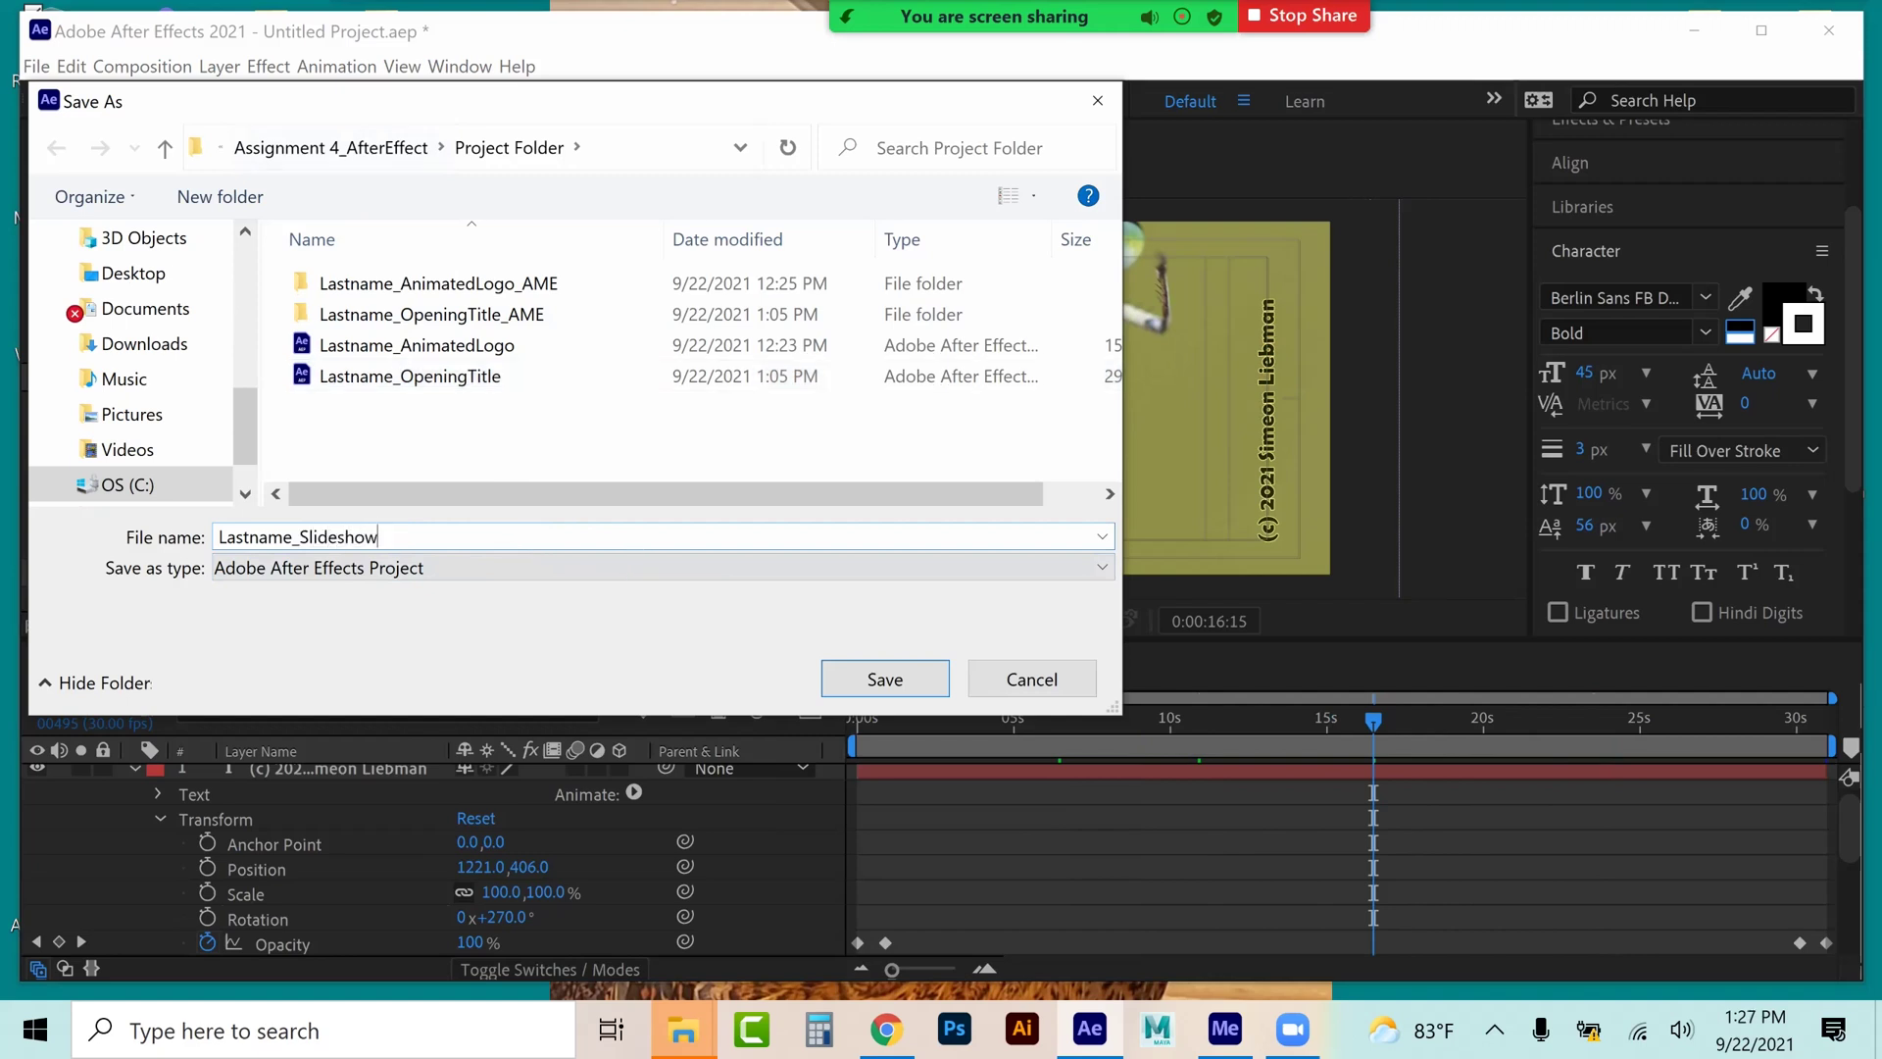
key(Return)
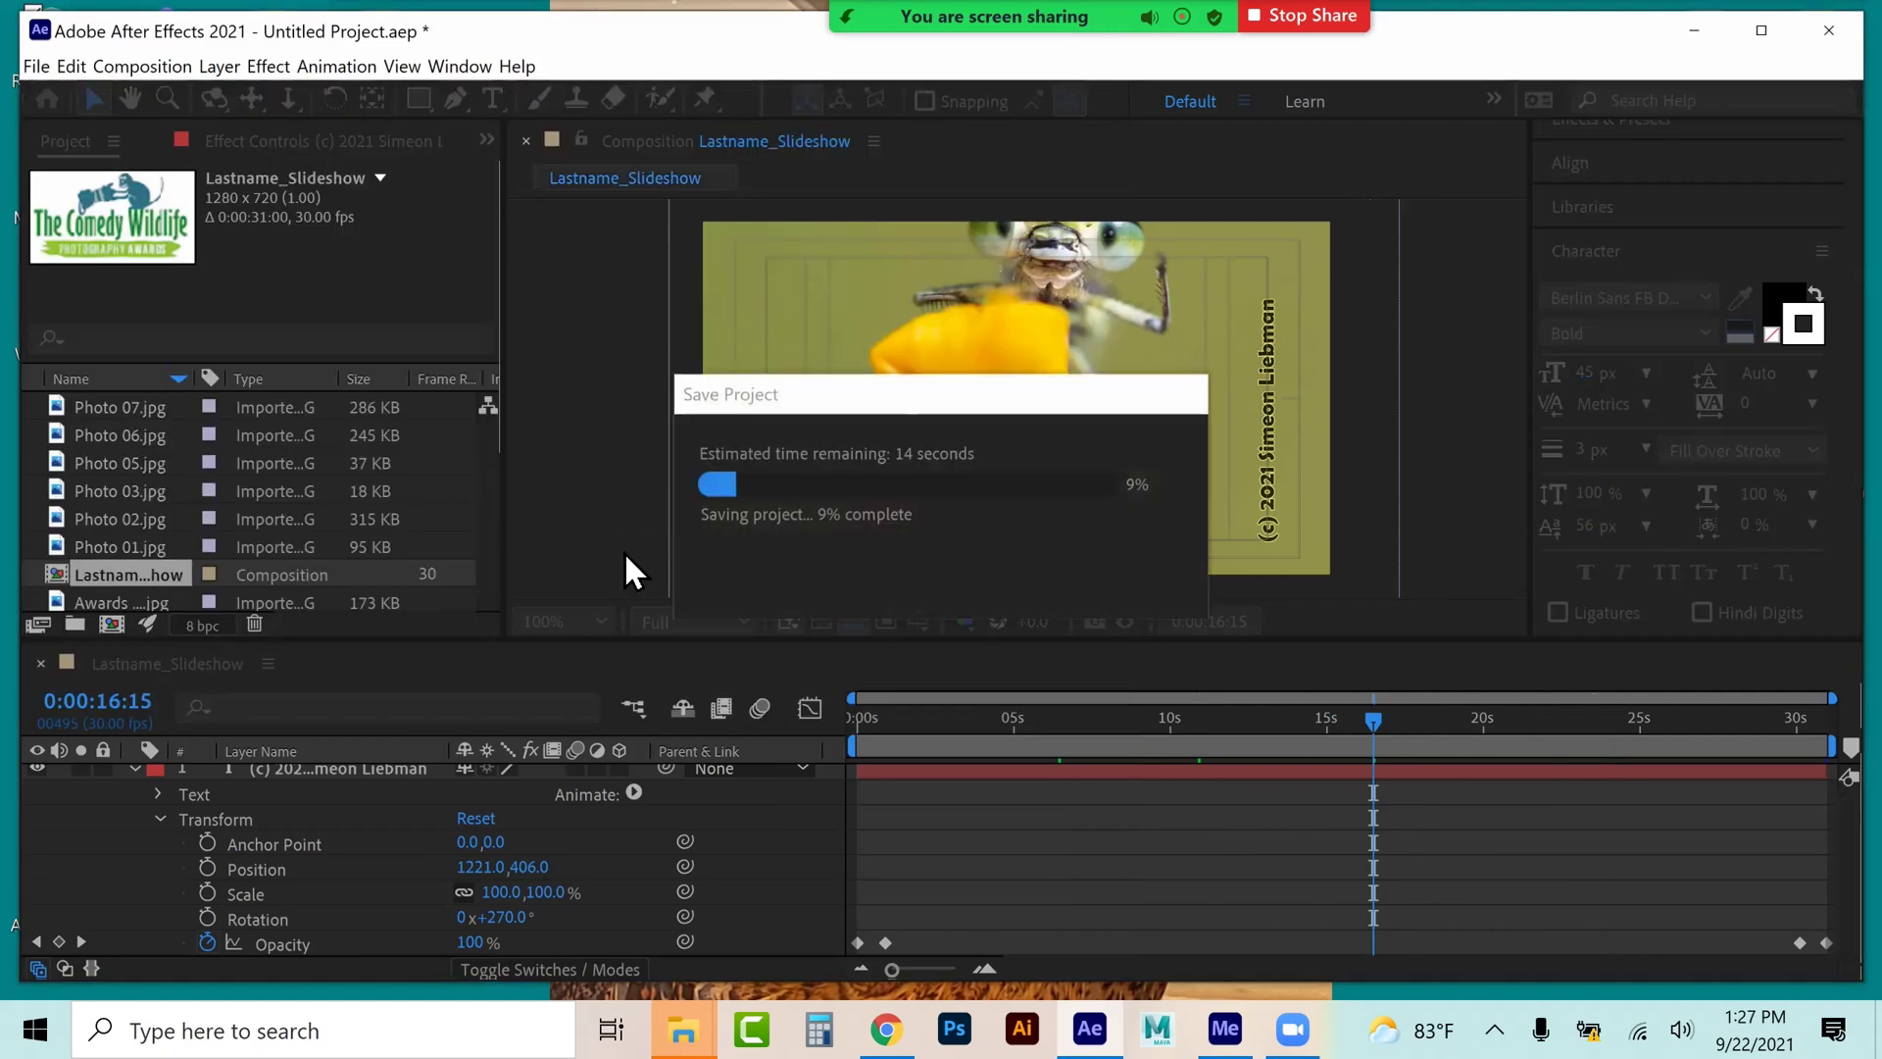
- Collapse the text layer and add The HU MP3 from the Audio_Music folder as the composition's top layer
click(135, 769)
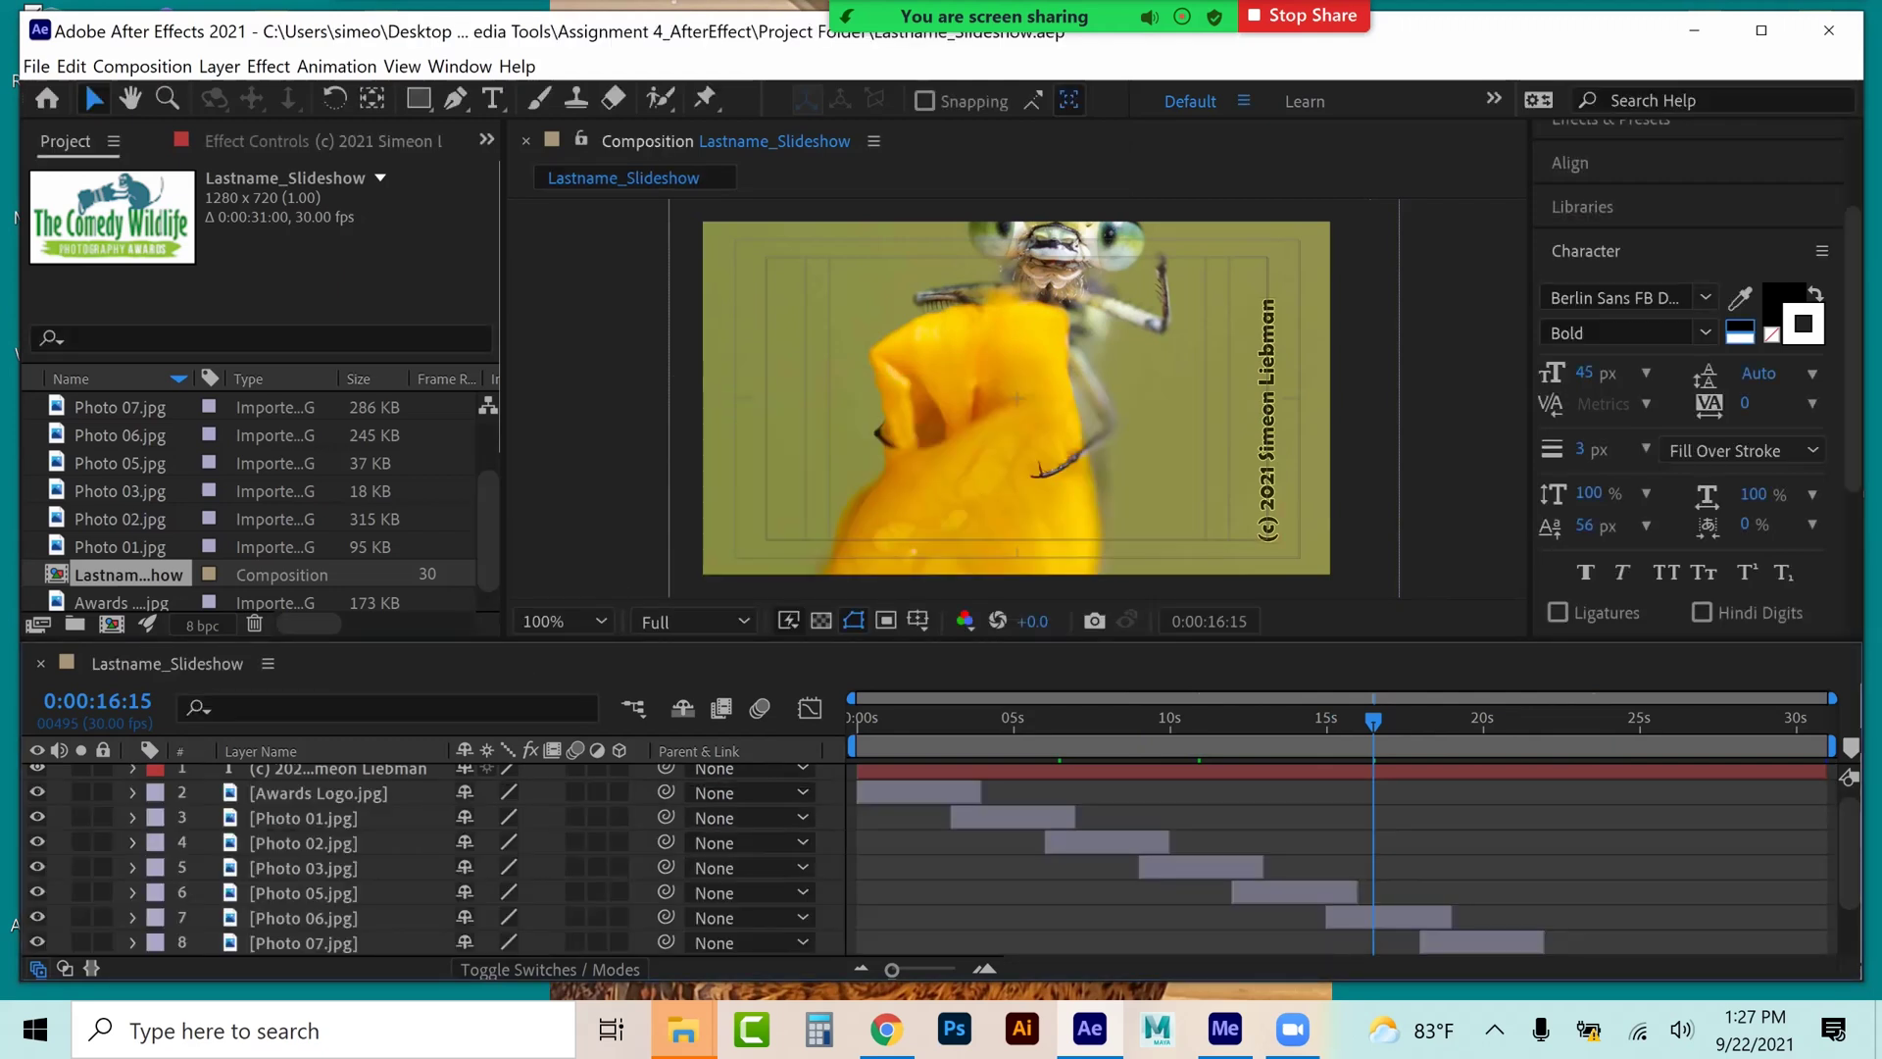
click(683, 1029)
click(571, 912)
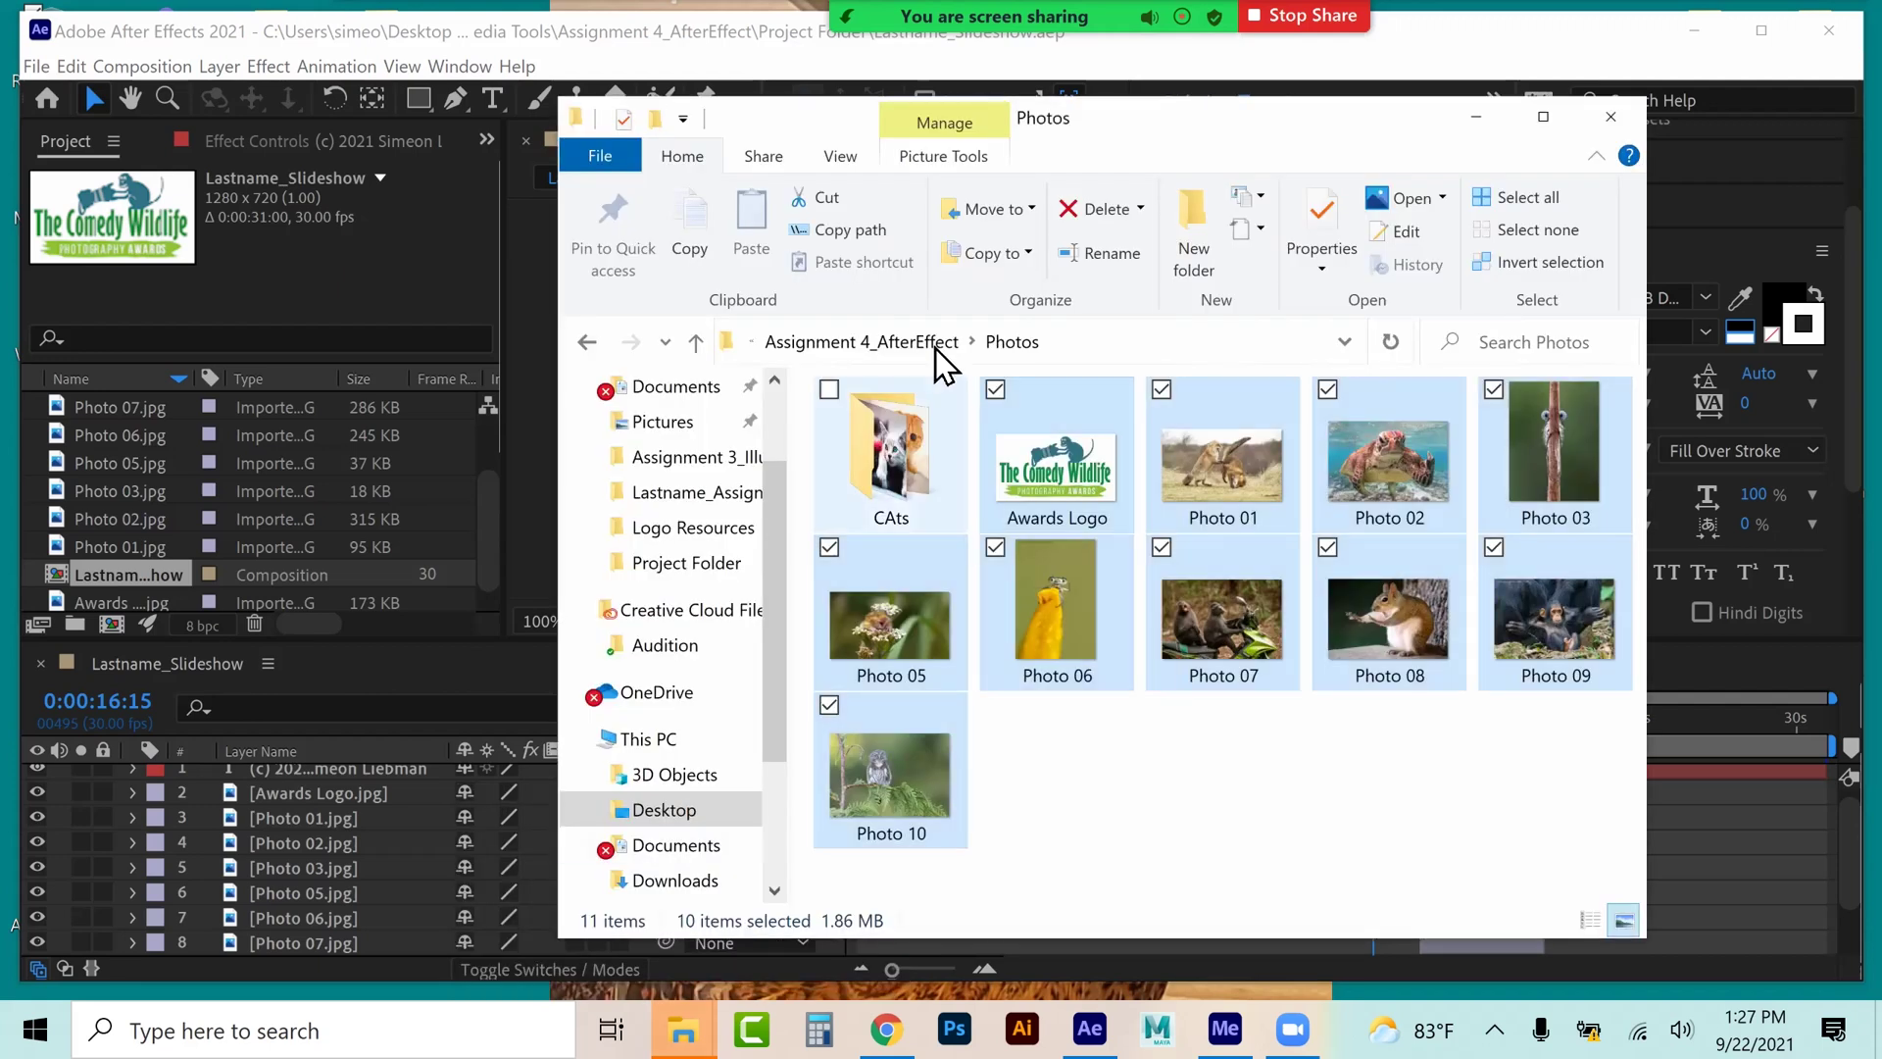
click(817, 343)
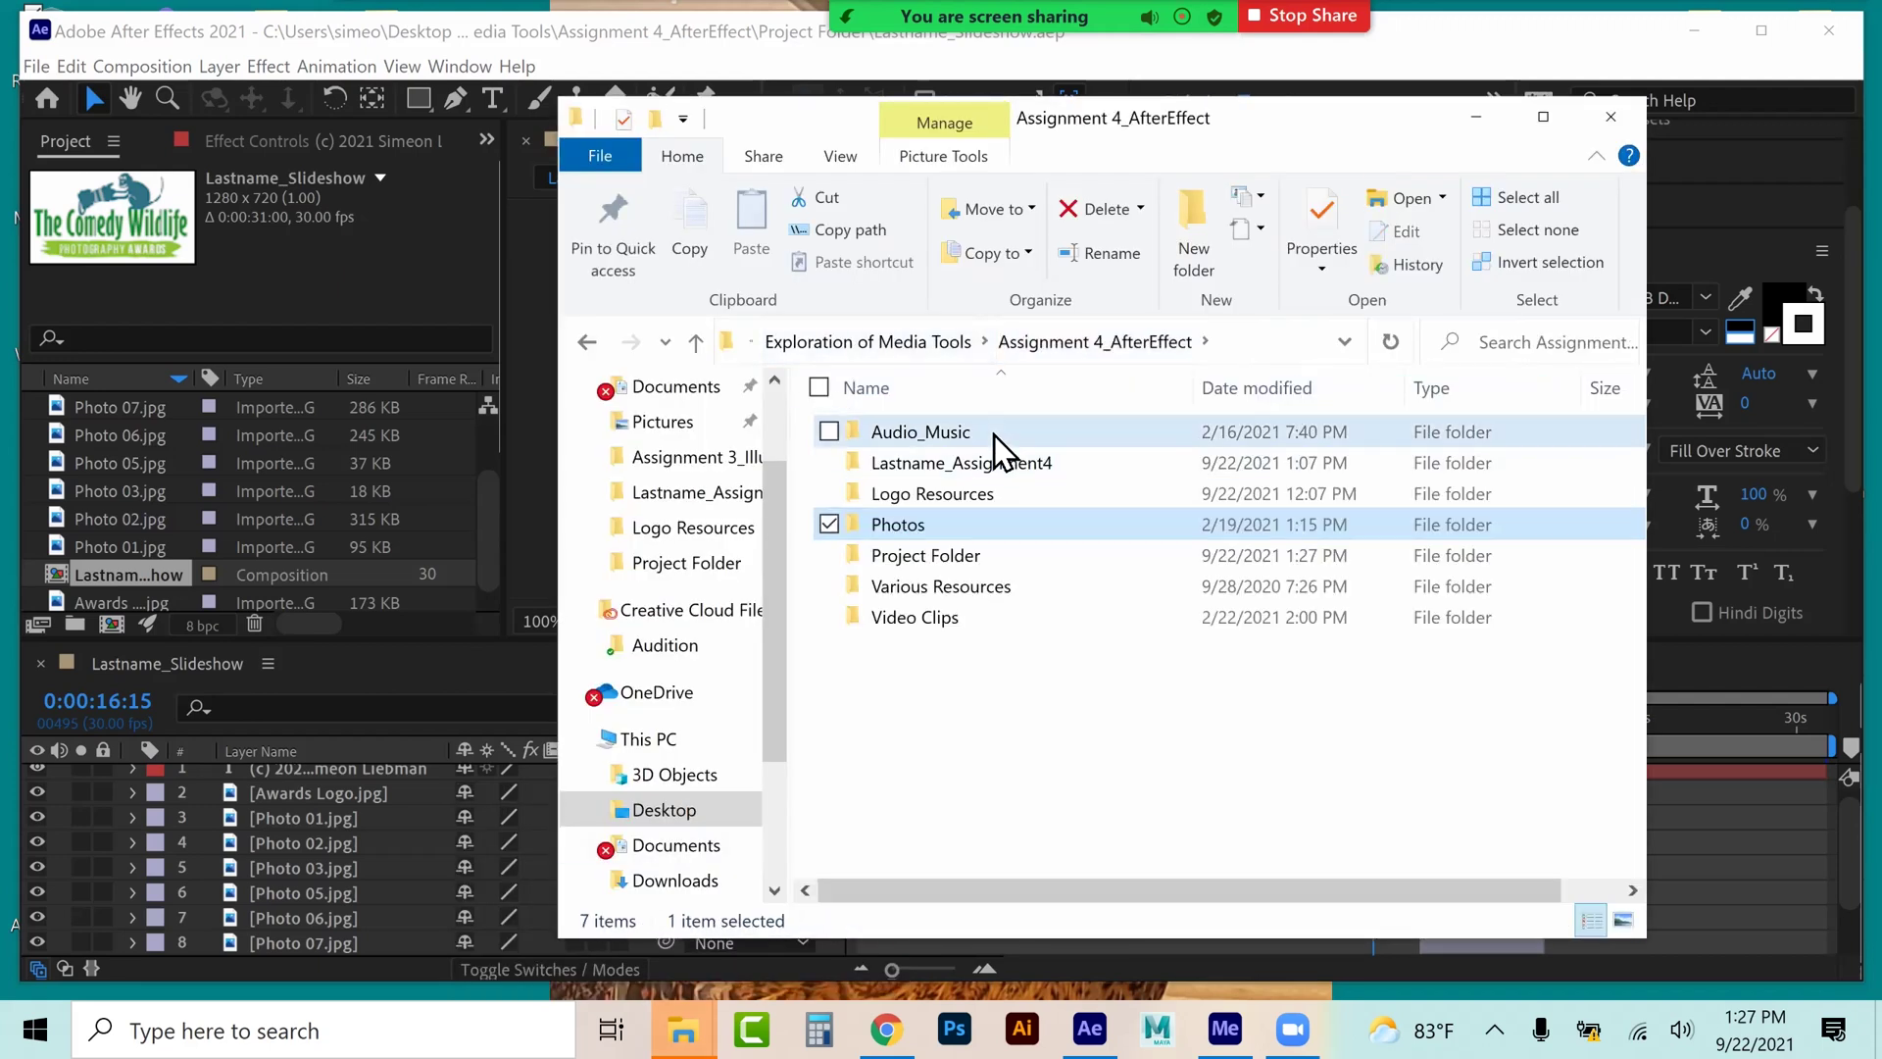
double_click(996, 431)
drag(936, 586, 331, 738)
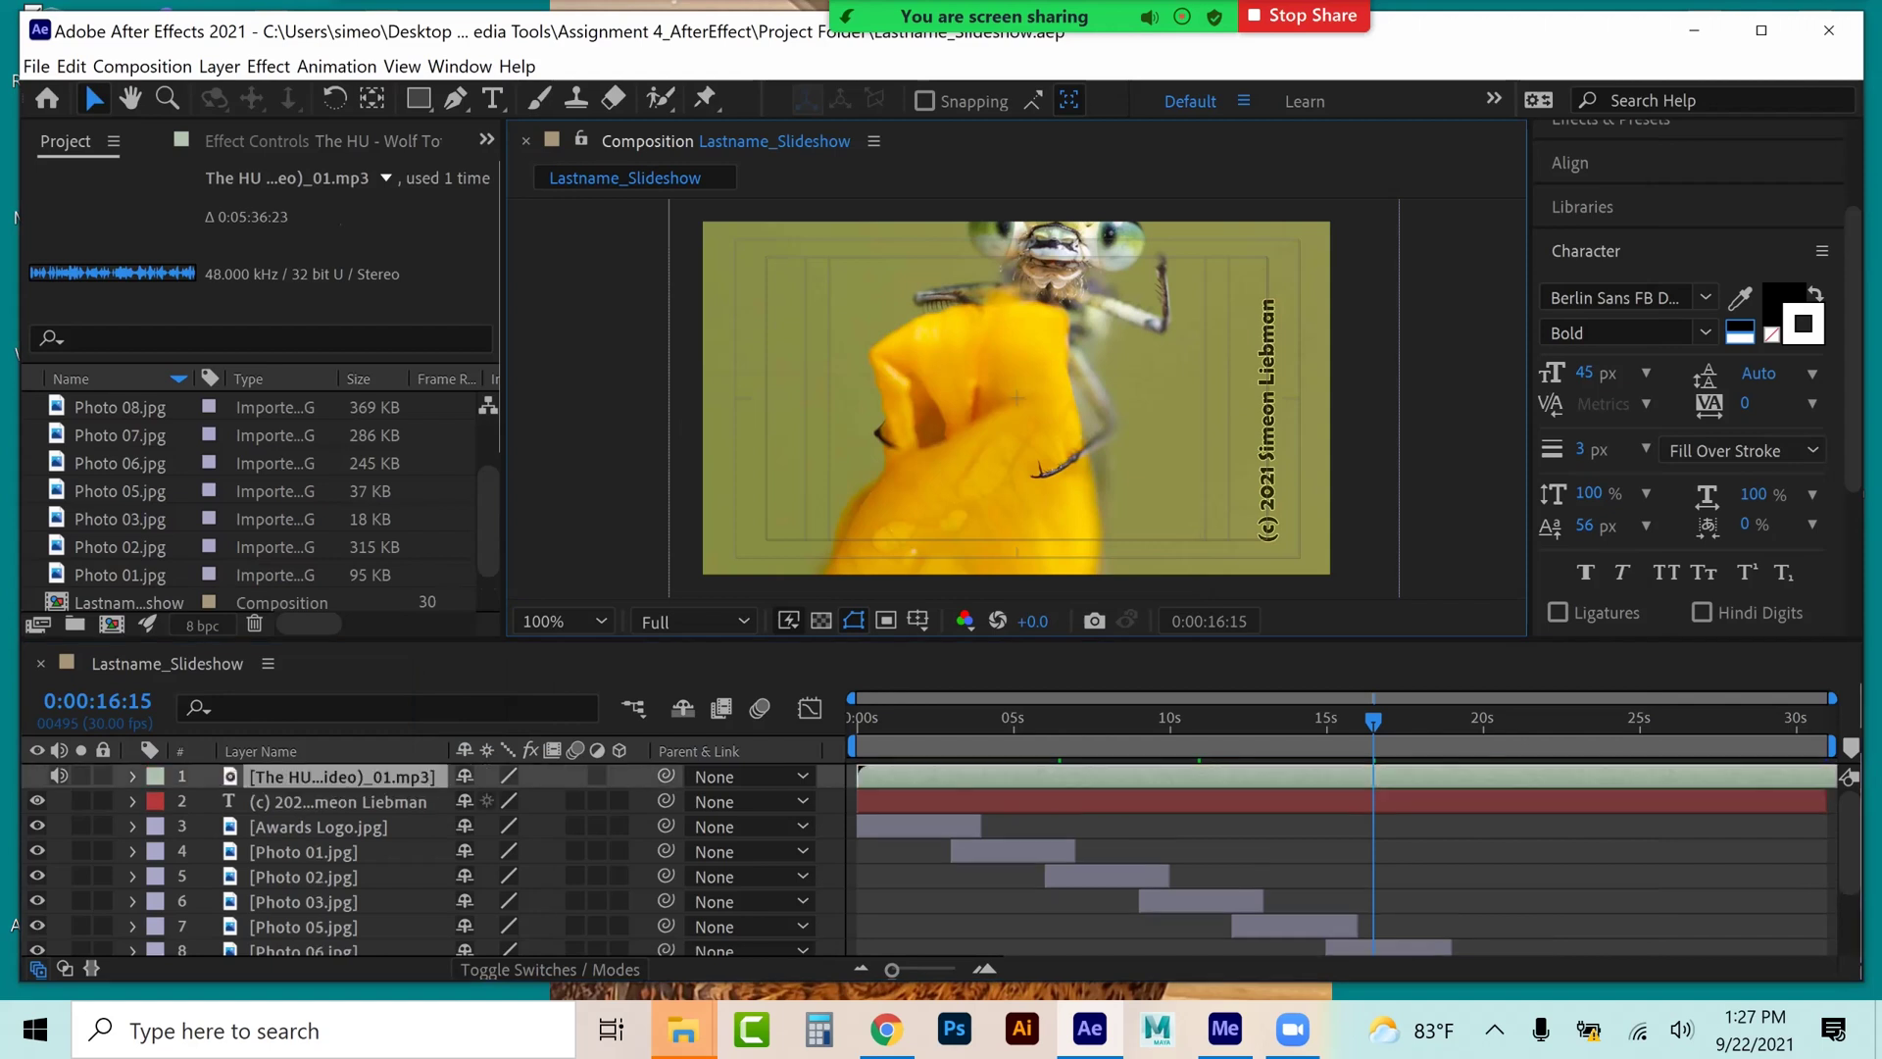
- Expand the music layer to show its audio levels and waveform
click(132, 776)
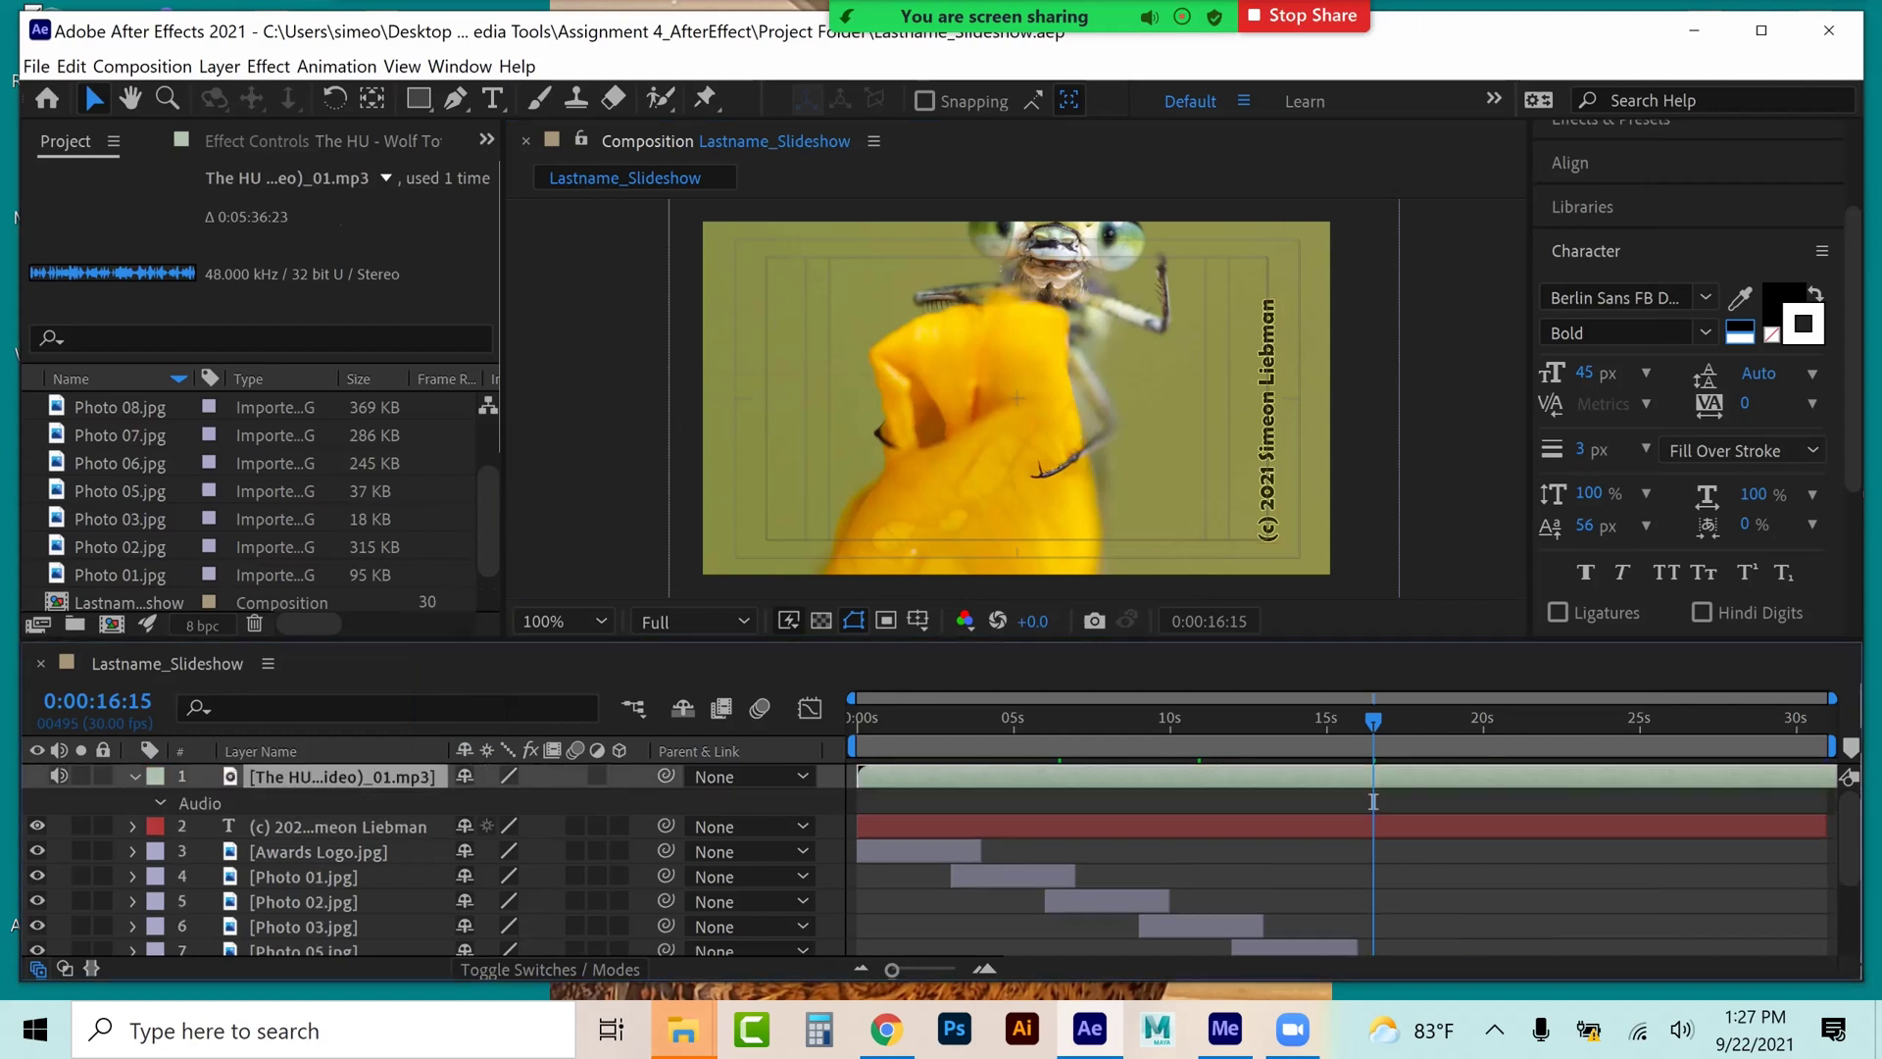
key(l)
key(l)
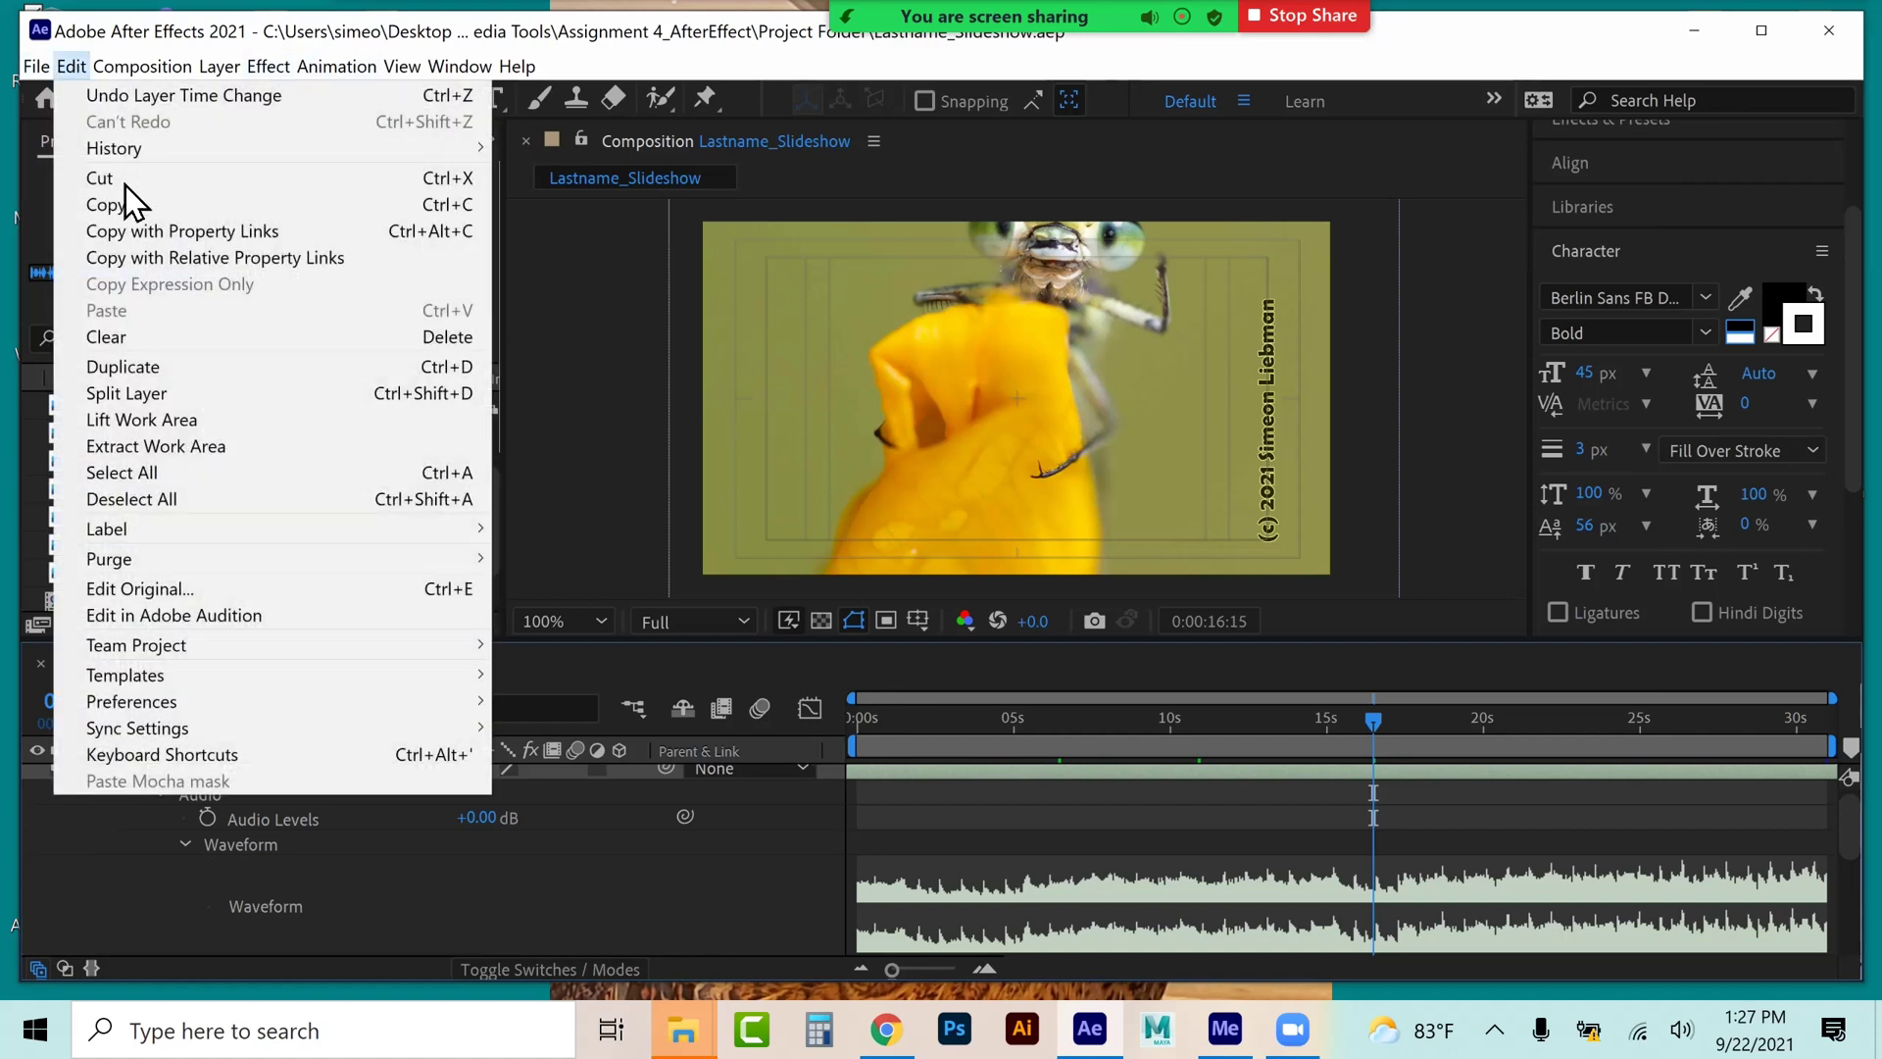
- Split the music layer at 0:00:16:15, delete the earlier part and move the remaining part to the composition's start
click(141, 392)
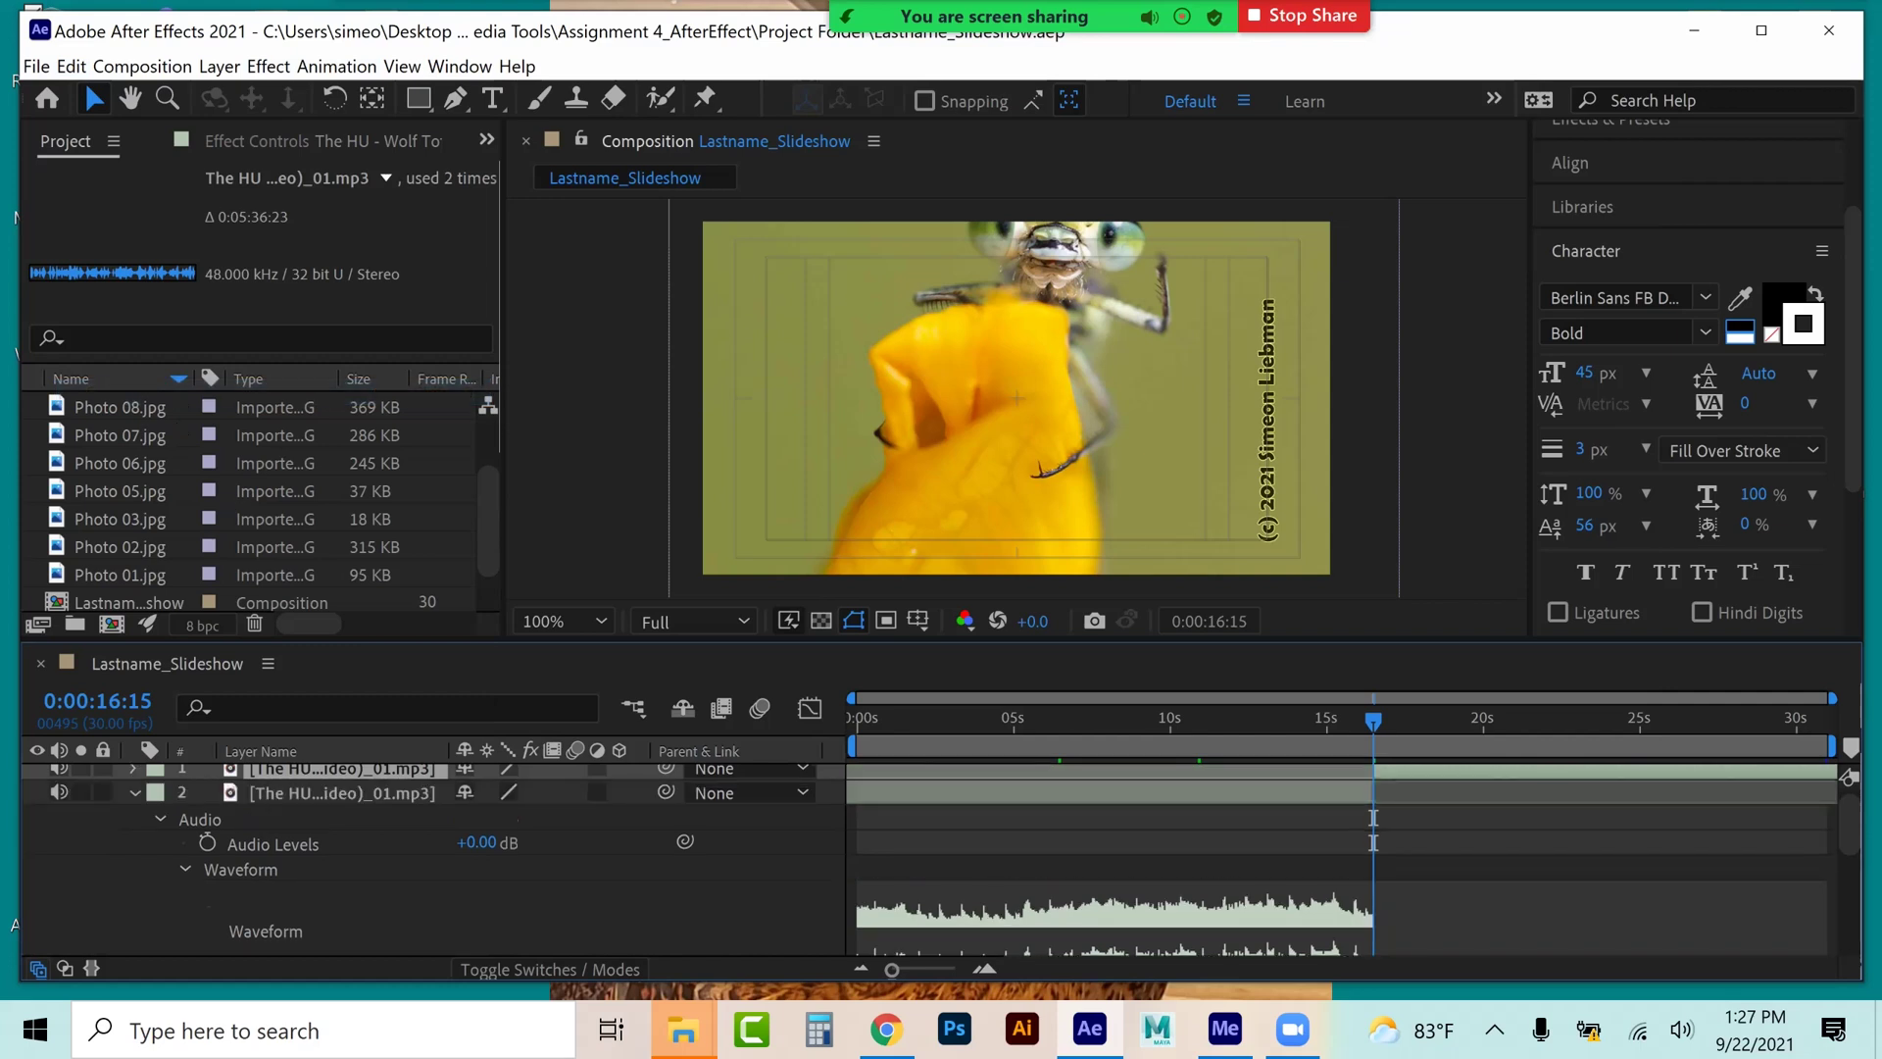
click(341, 793)
key(Delete)
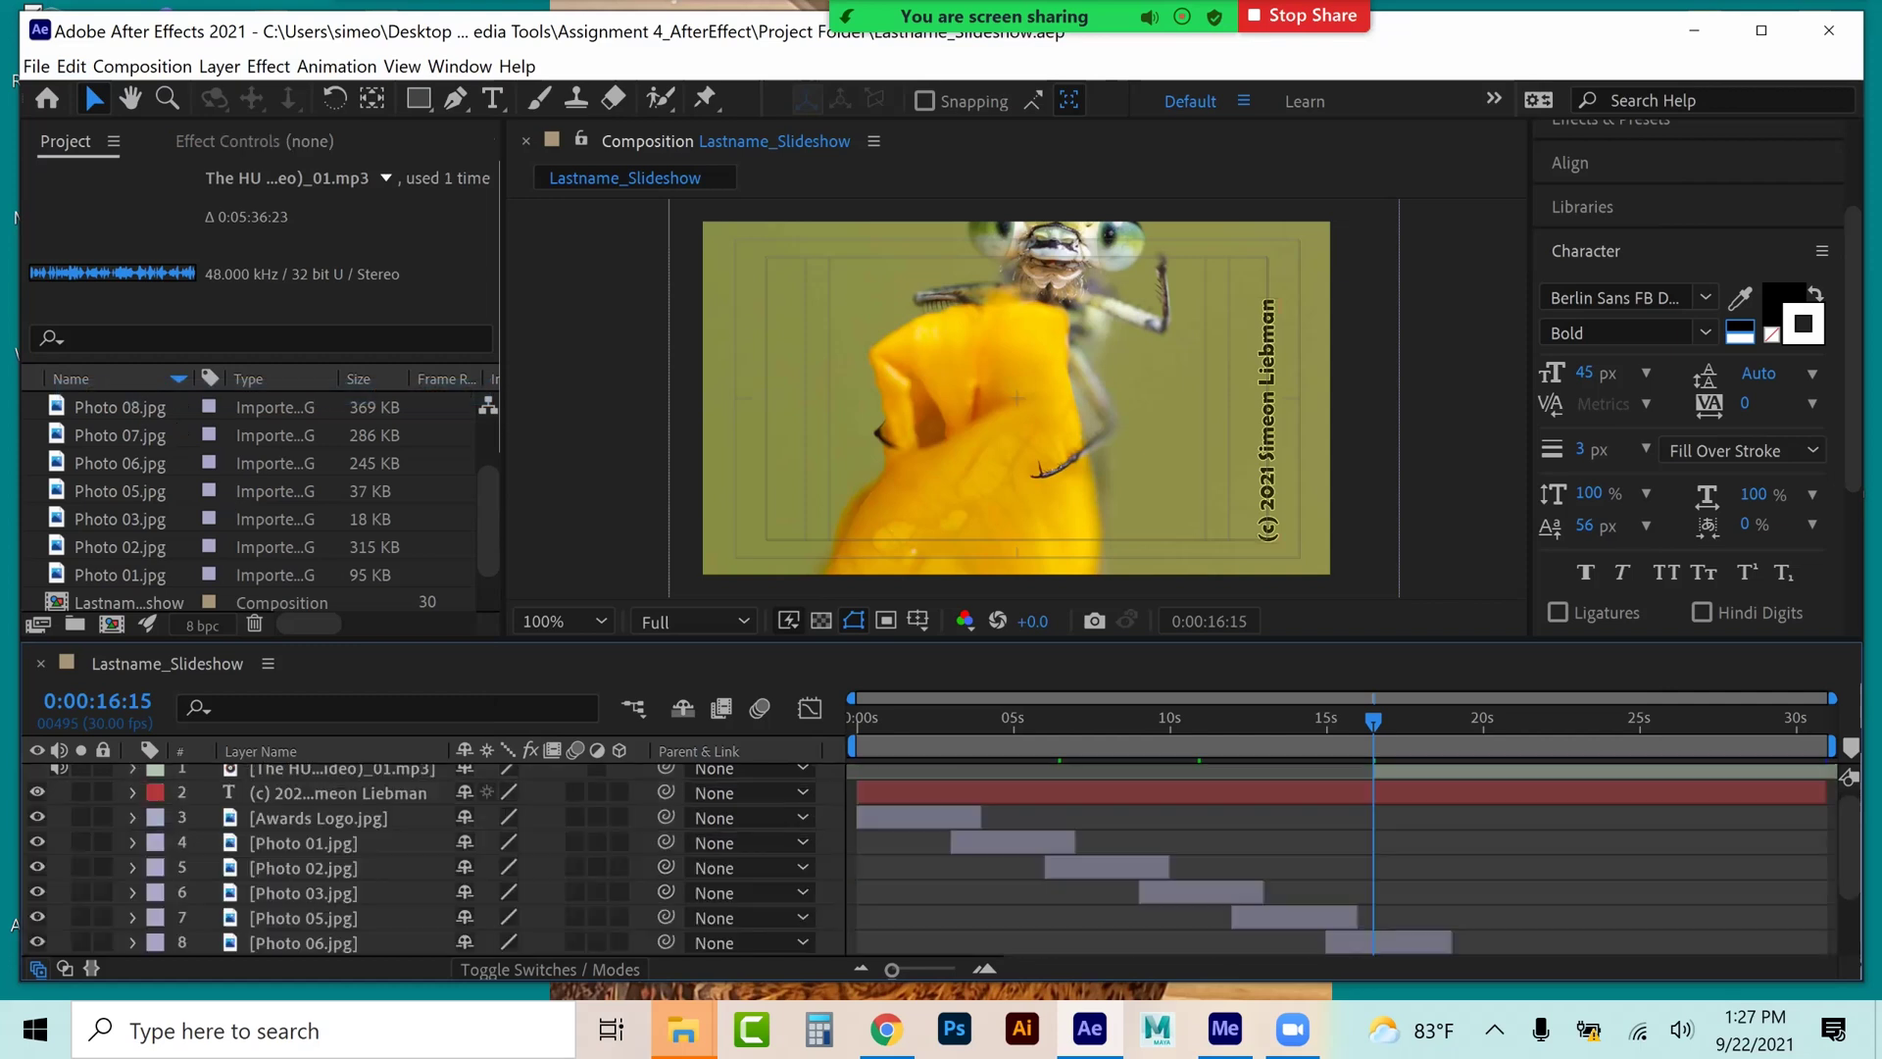
drag(1411, 771, 897, 770)
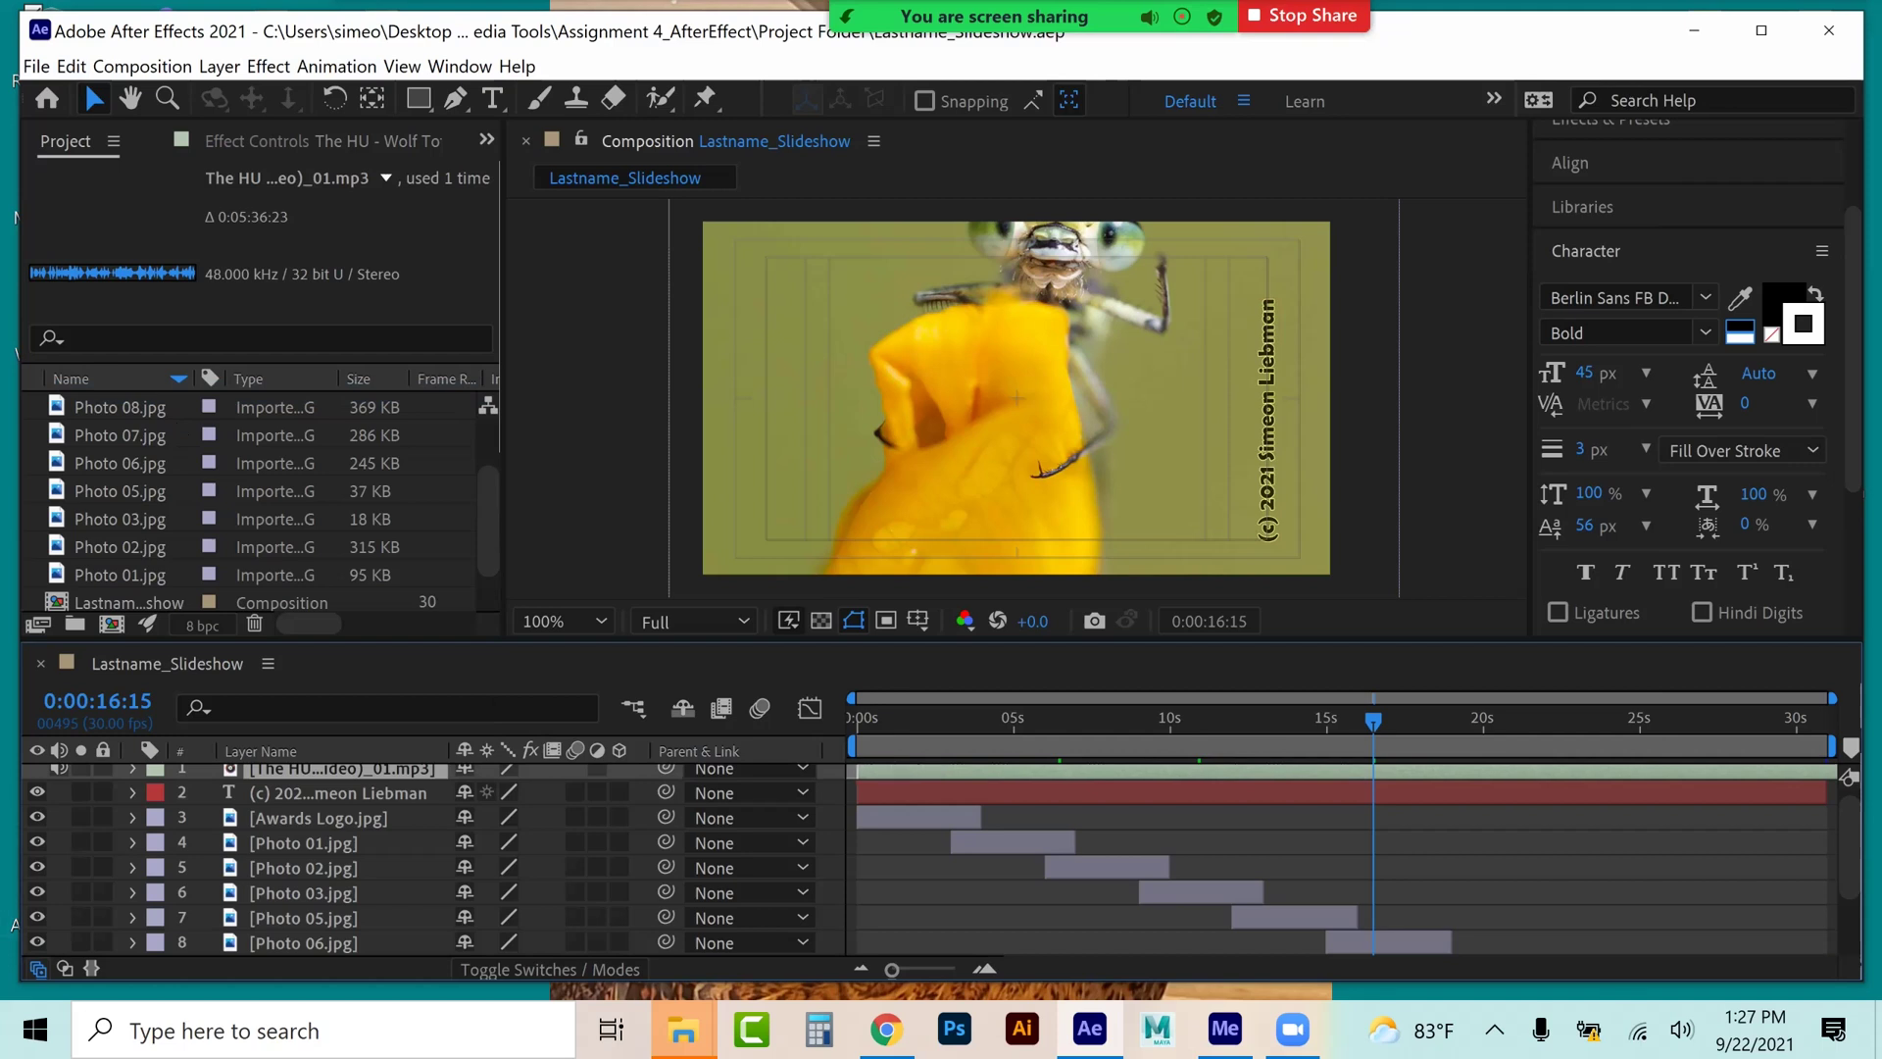
- Reveal the music layer's waveform and add an audio levels keyframe at 0:00:00:27
key(ctrl+grave)
key(ctrl+grave)
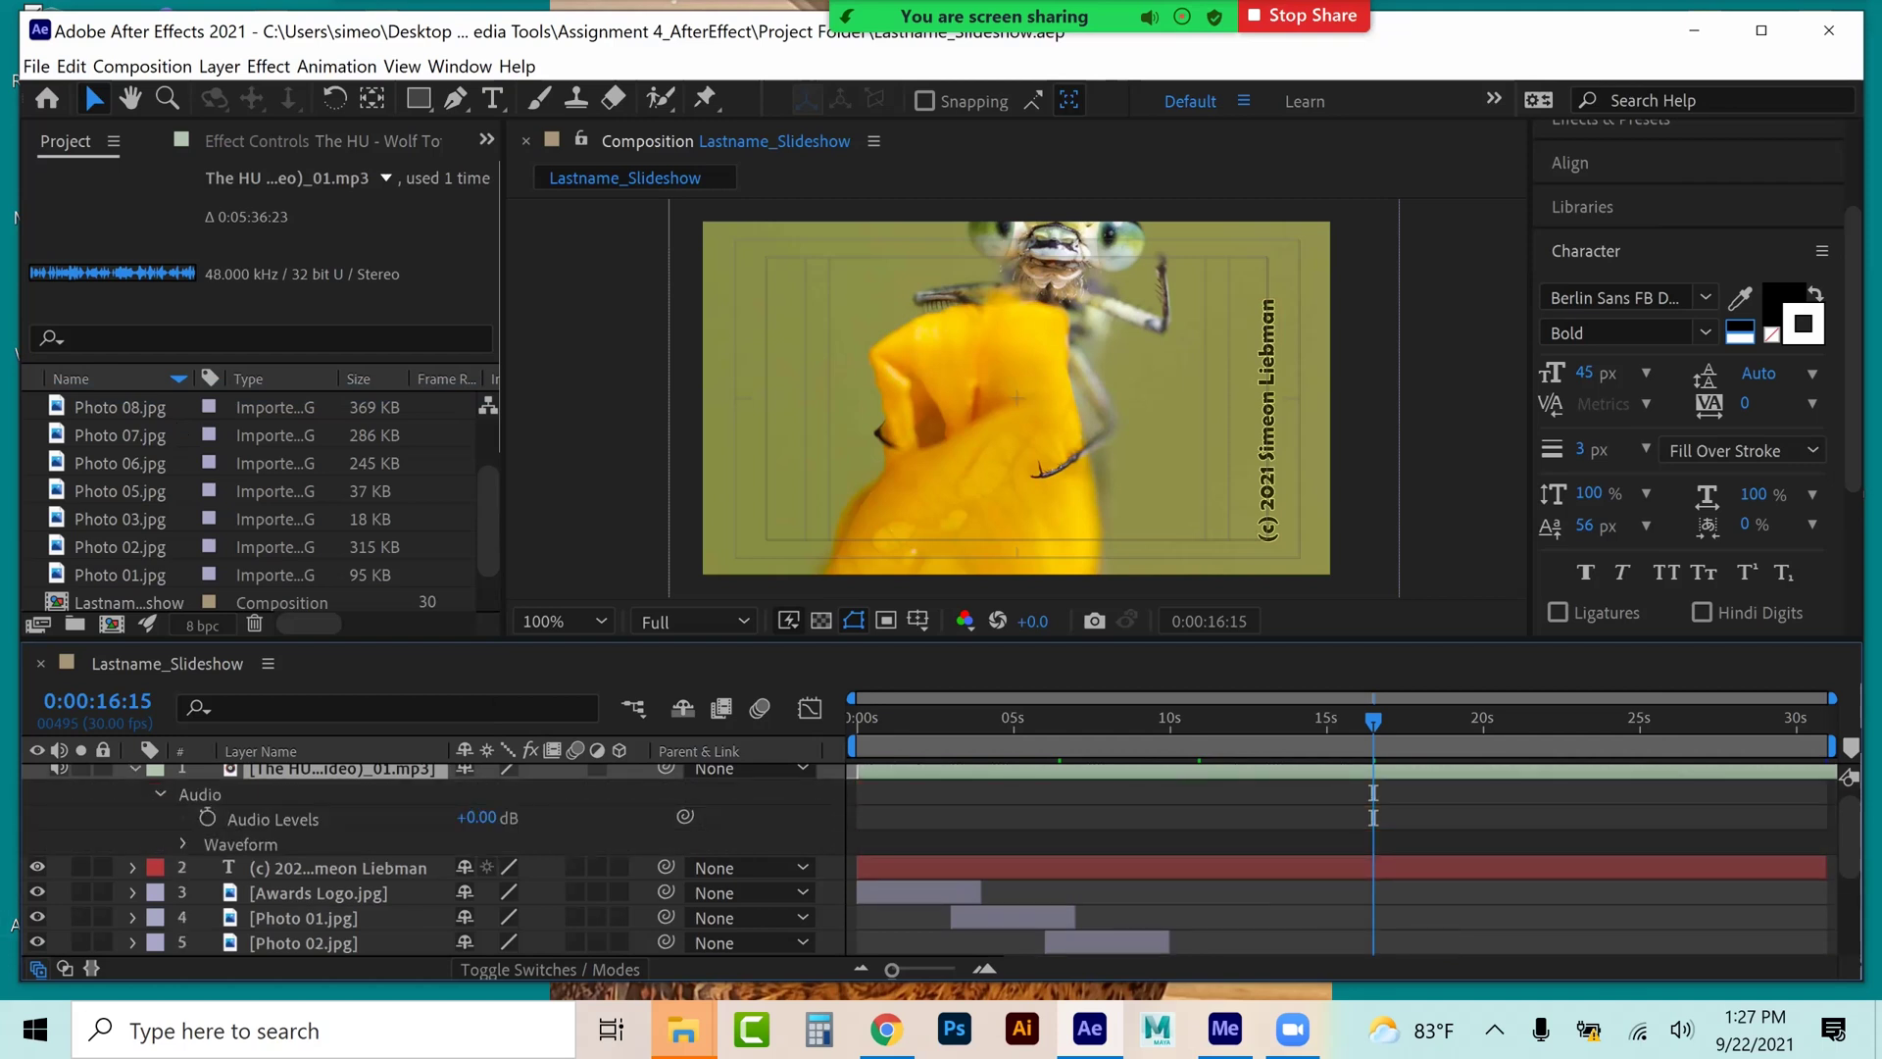
key(ctrl+grave)
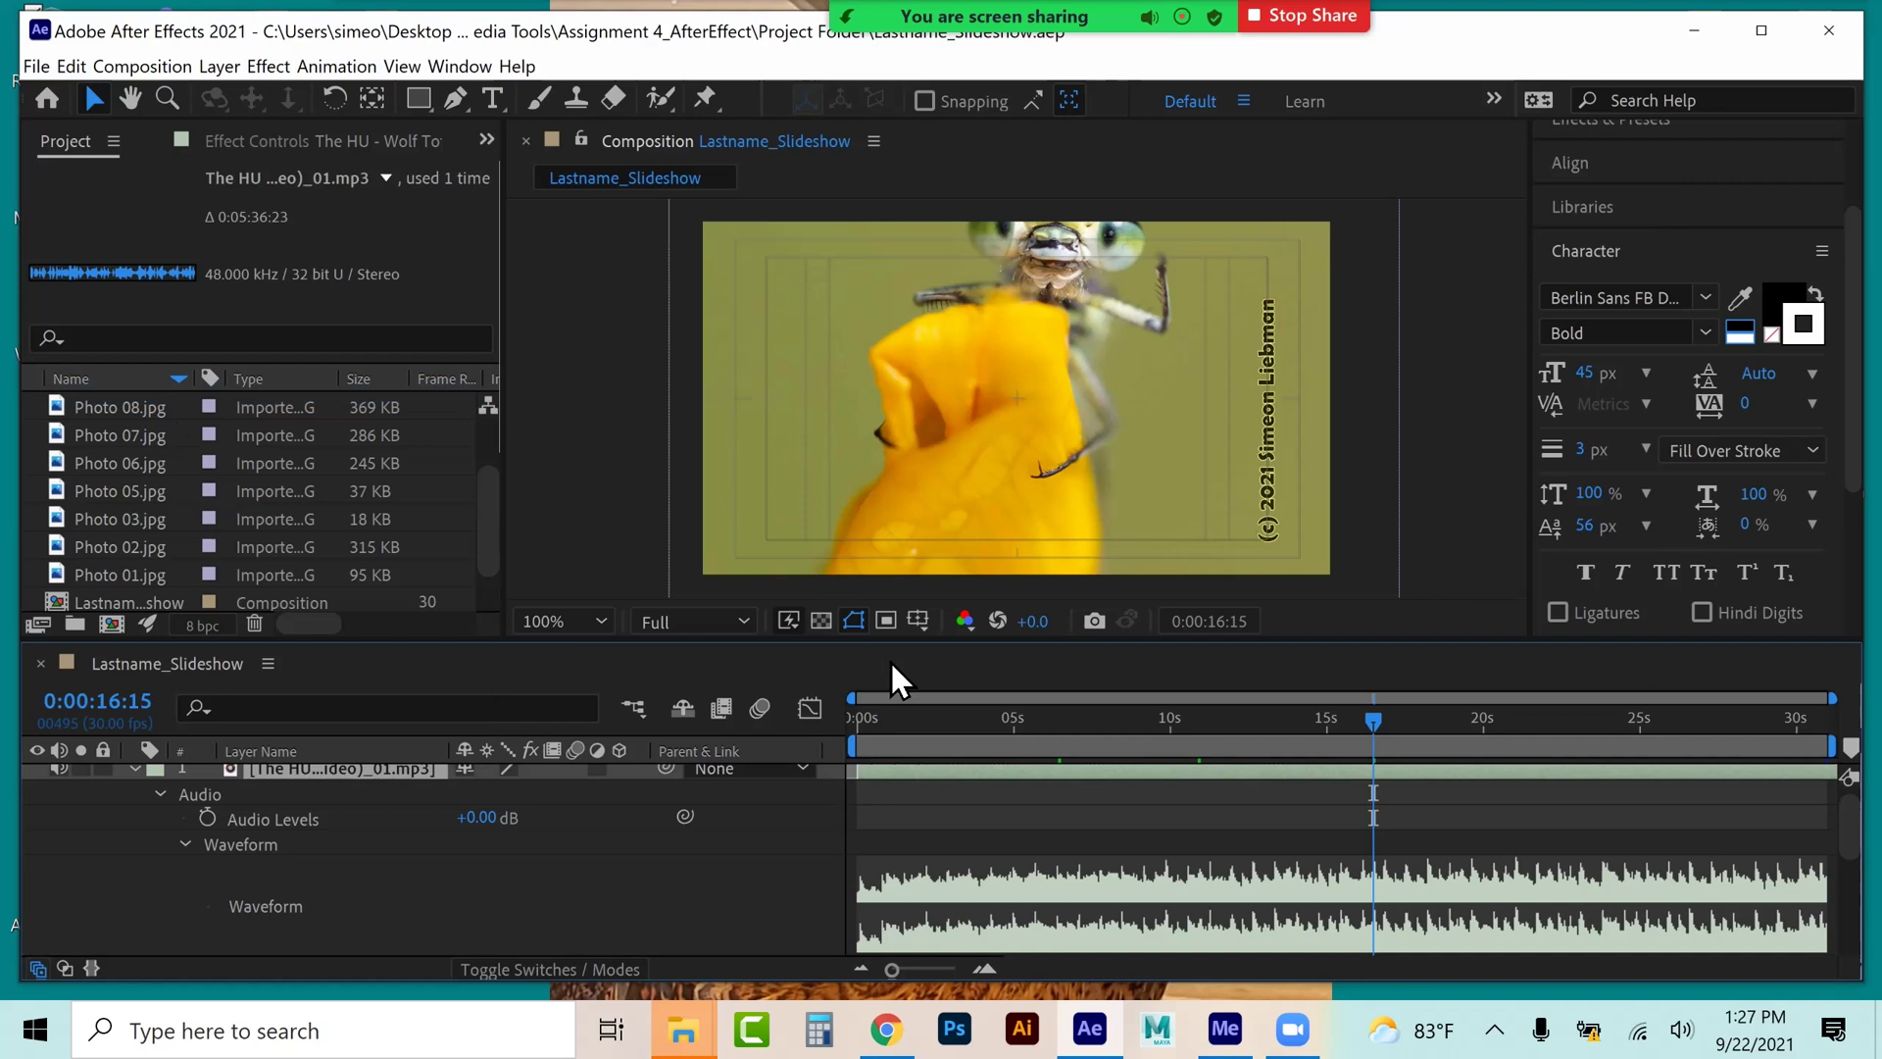
click(885, 720)
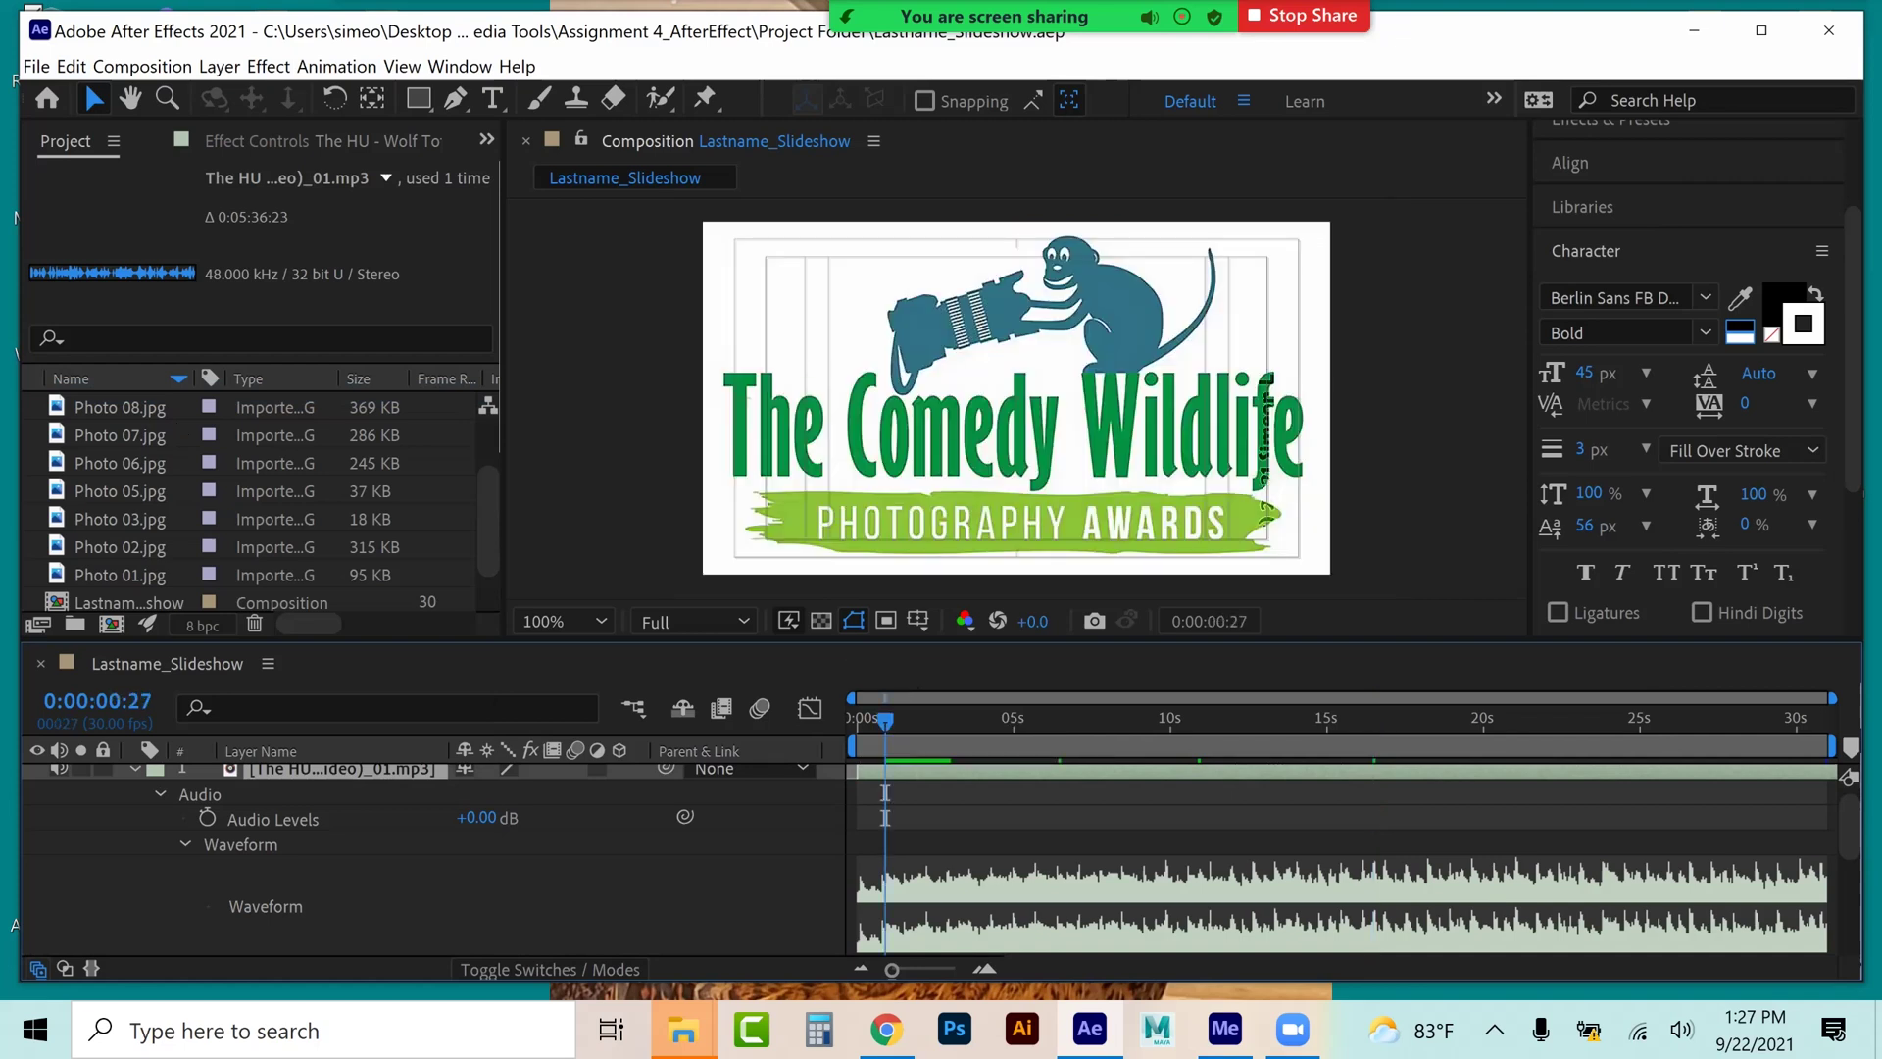
key(alt+shift+l)
- Fade in the music by setting its audio levels to -125 dB at 0:00:00:00
key(Home)
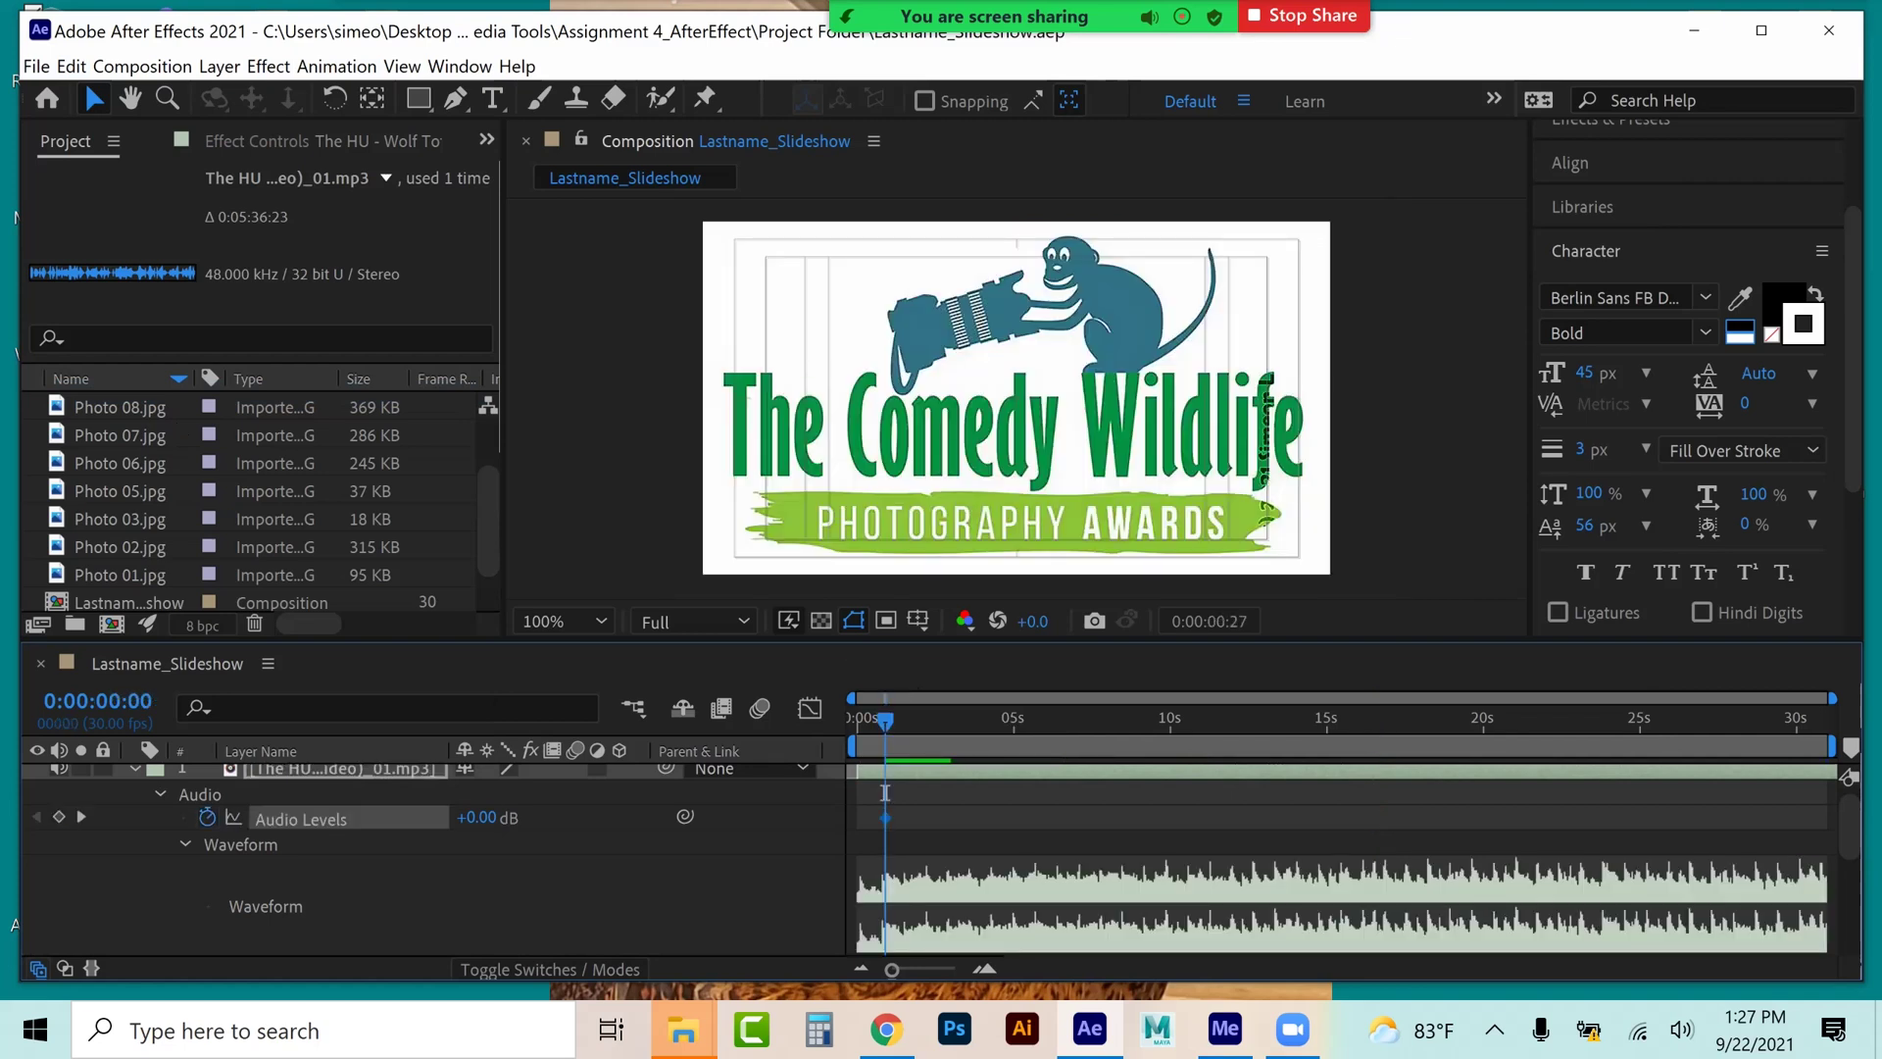
click(487, 816)
text(-148)
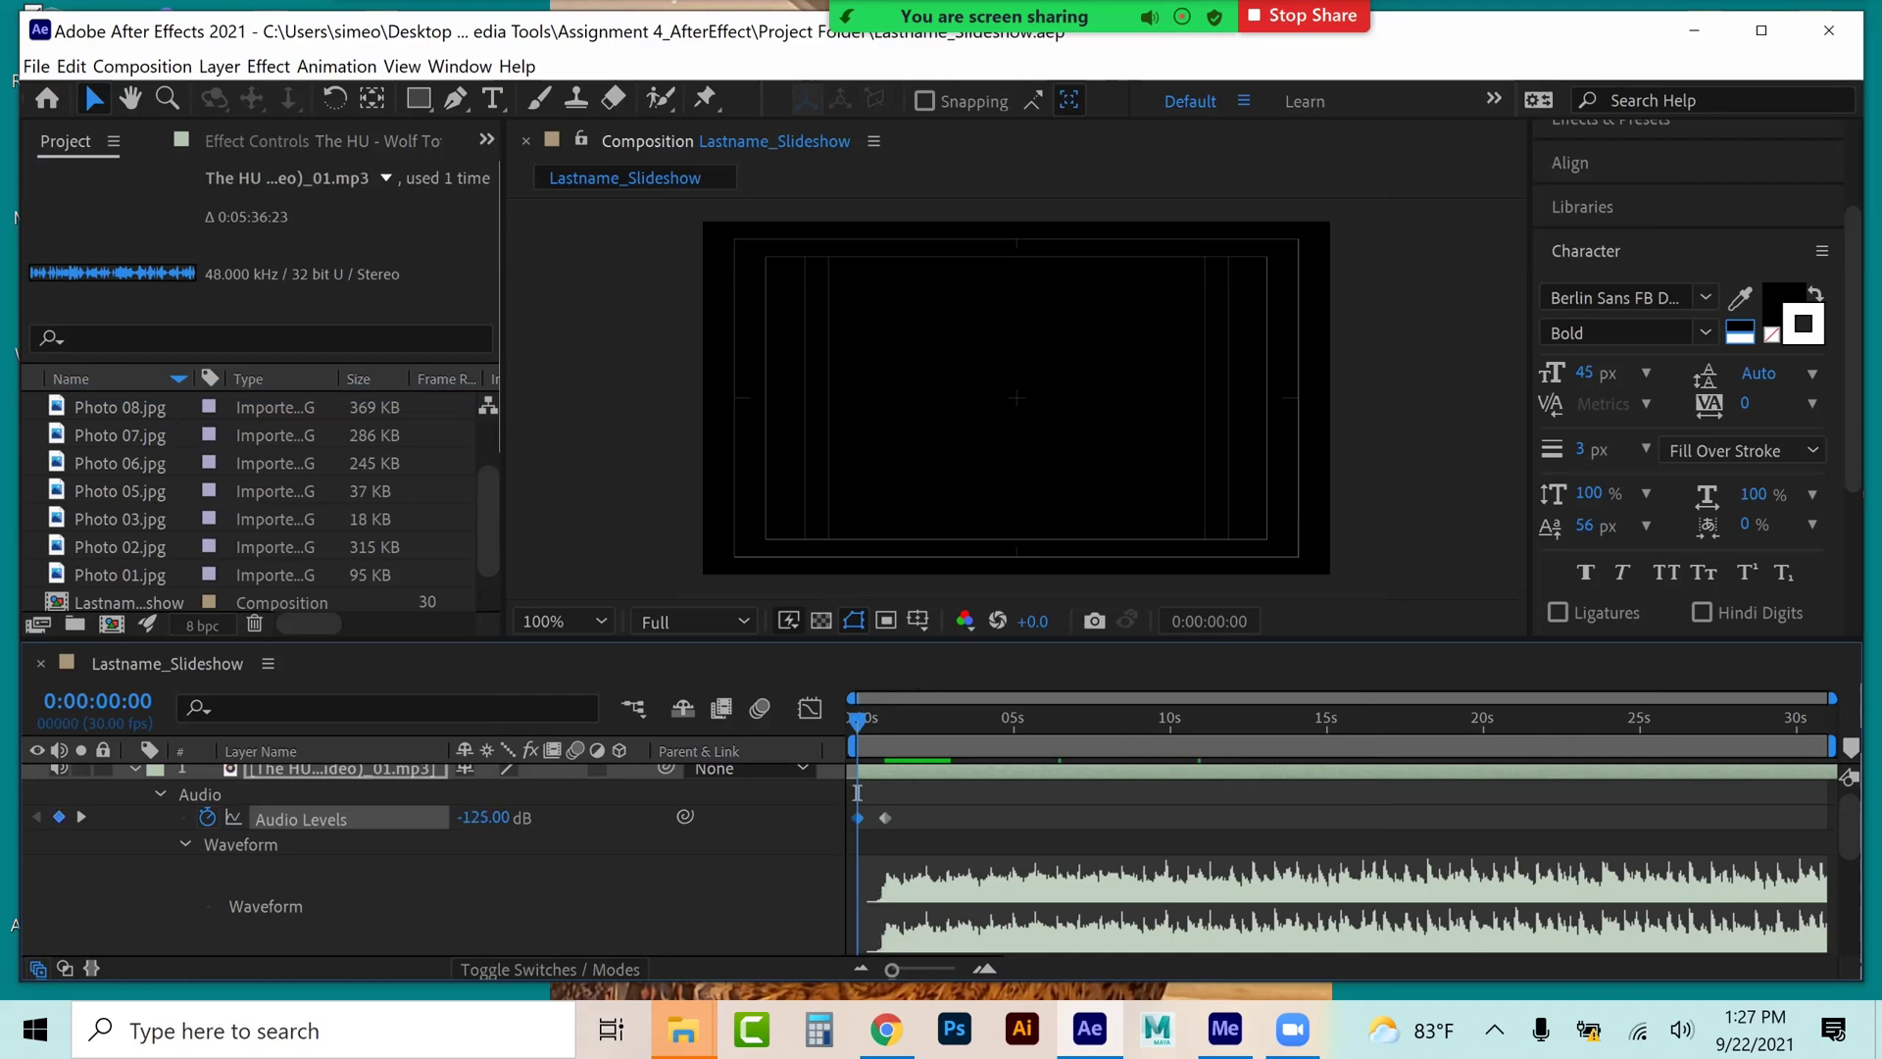
key(Return)
click(487, 816)
text(-125)
key(Return)
drag(519, 817, 568, 817)
- Fade out the music with audio levels keyframes of 0 dB at 0:00:30:12 and -124 dB at 0:00:30:29, and collapse the layer
drag(858, 792, 1809, 792)
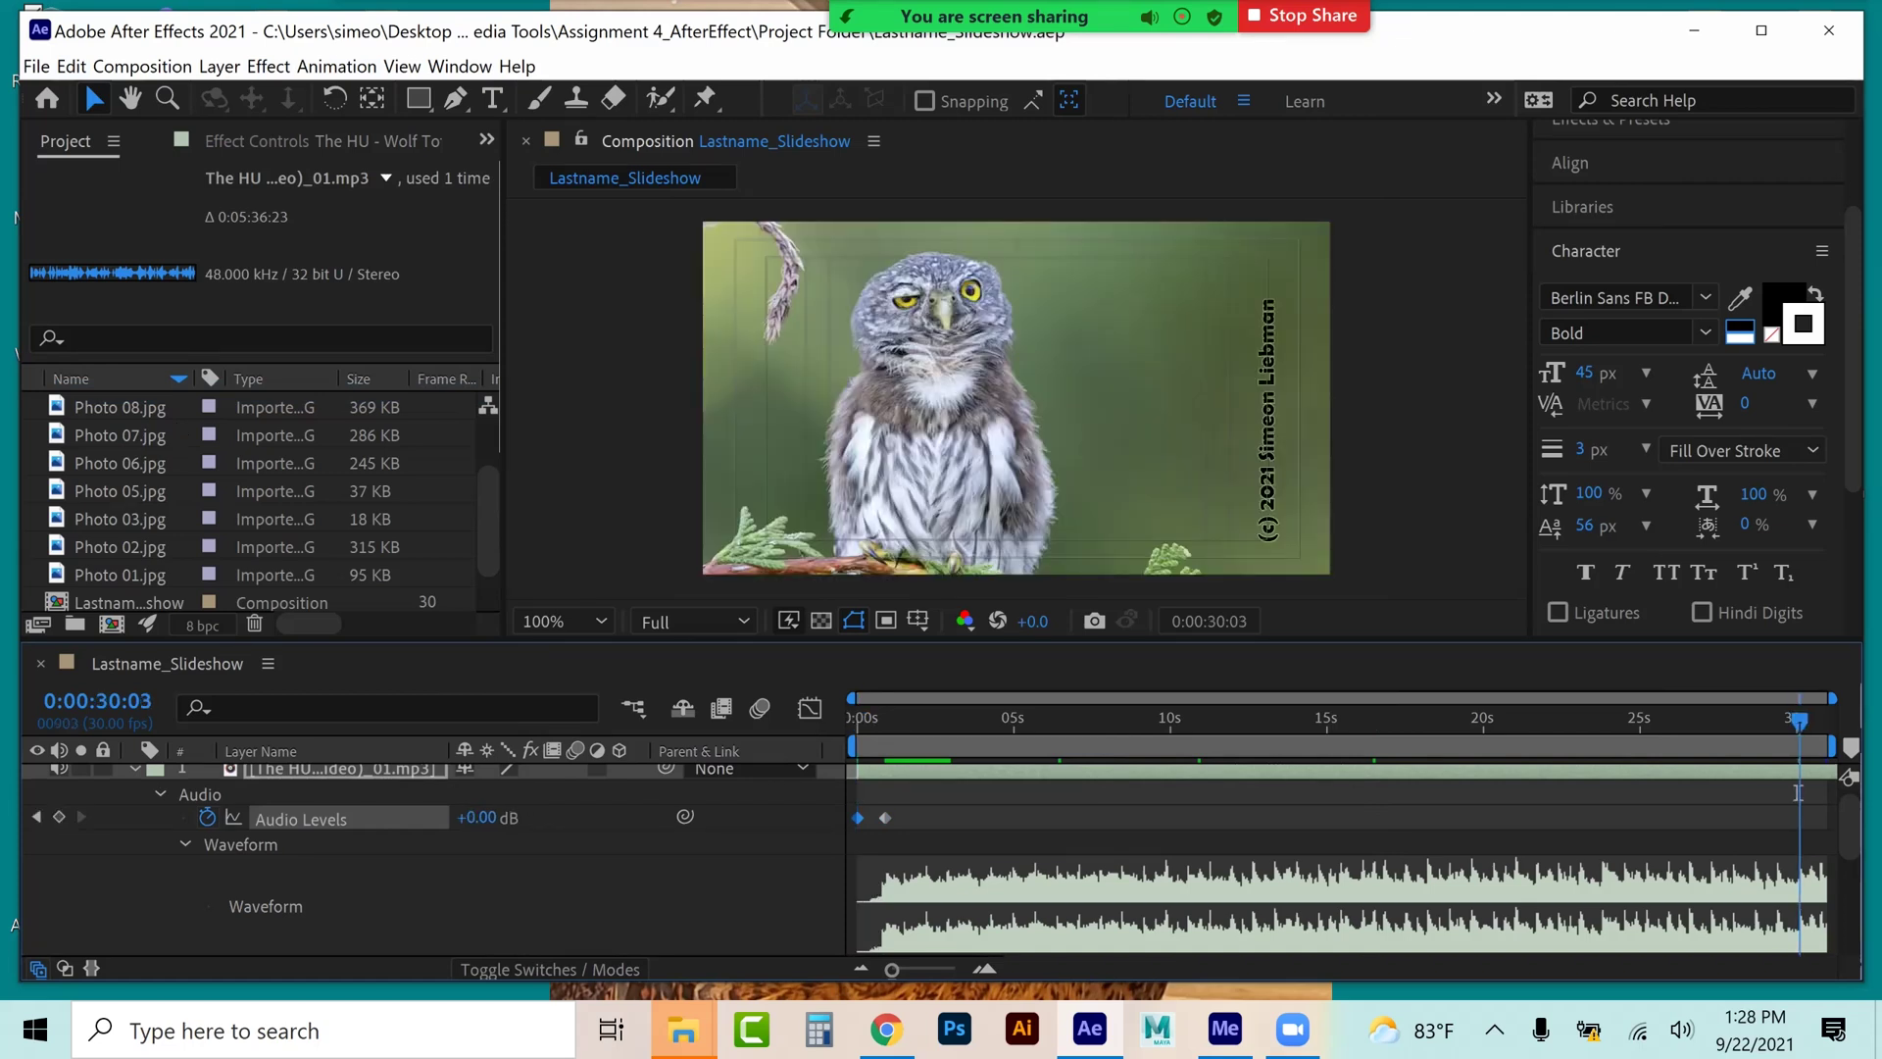
key(End)
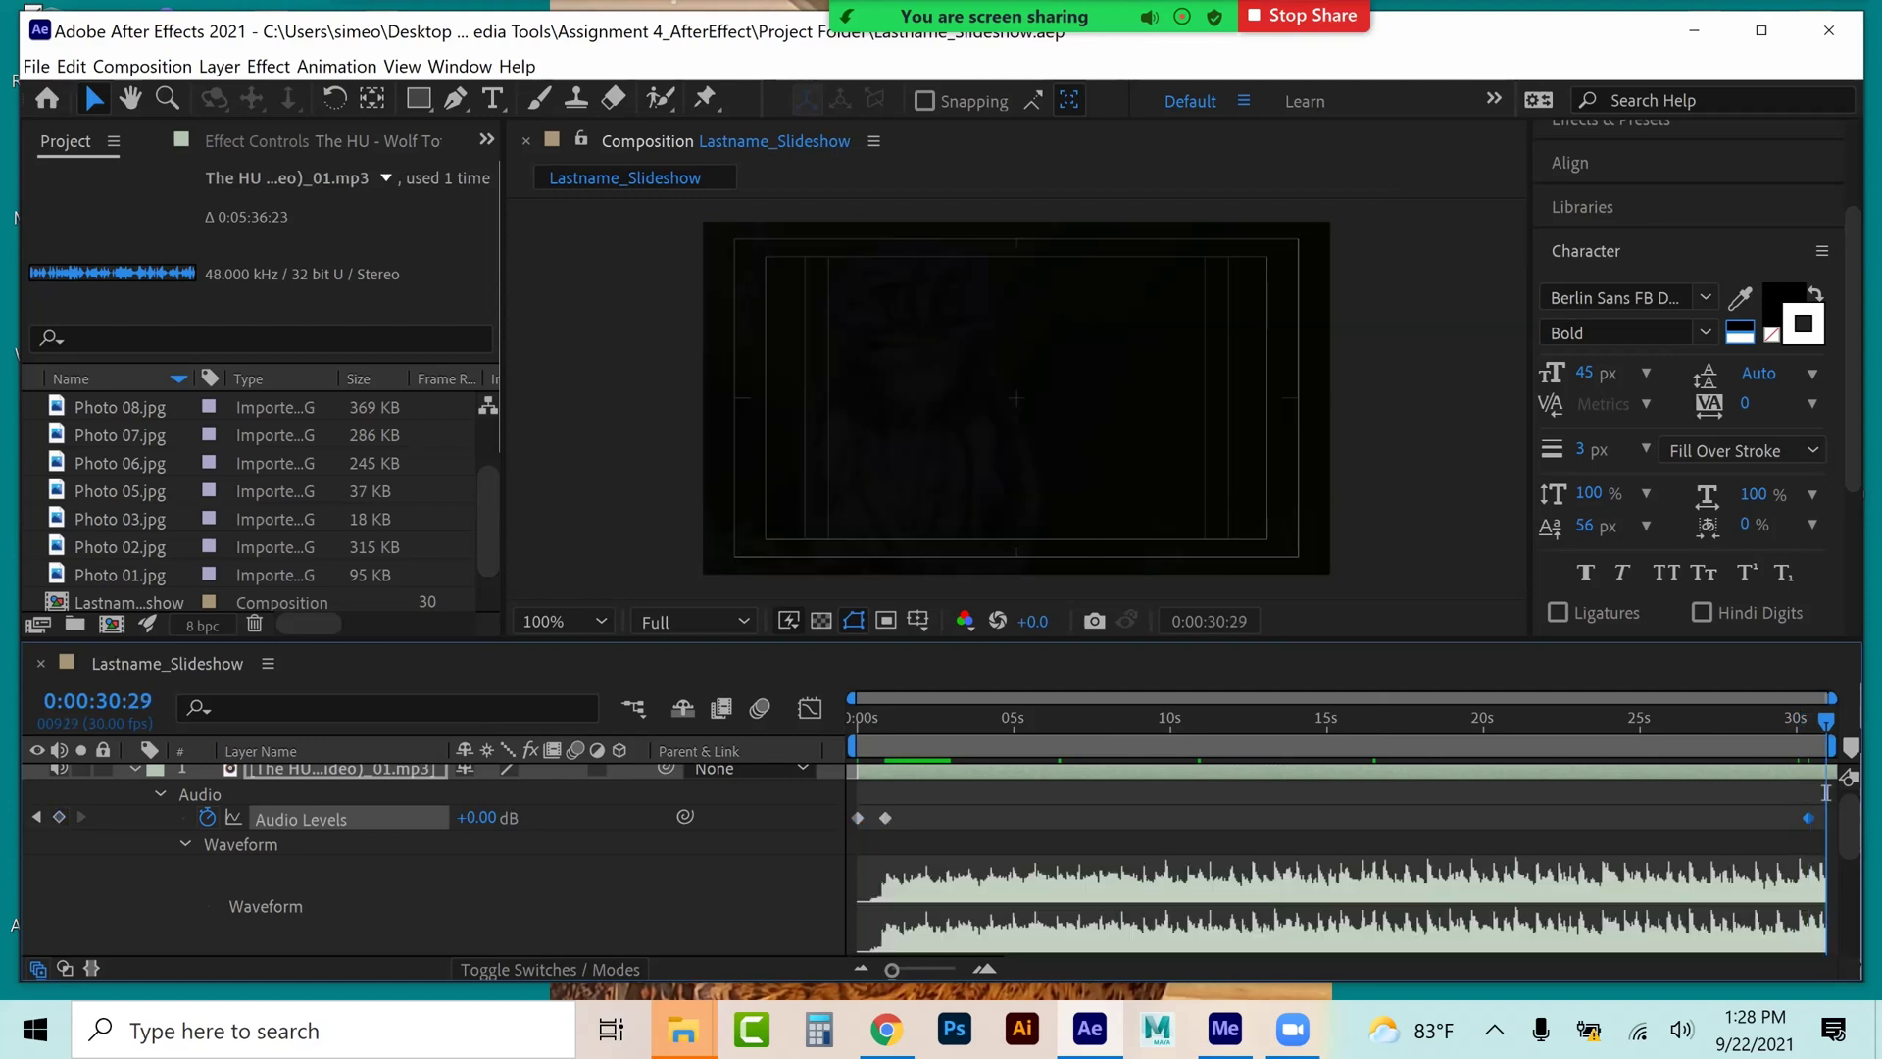
key(ctrl+v)
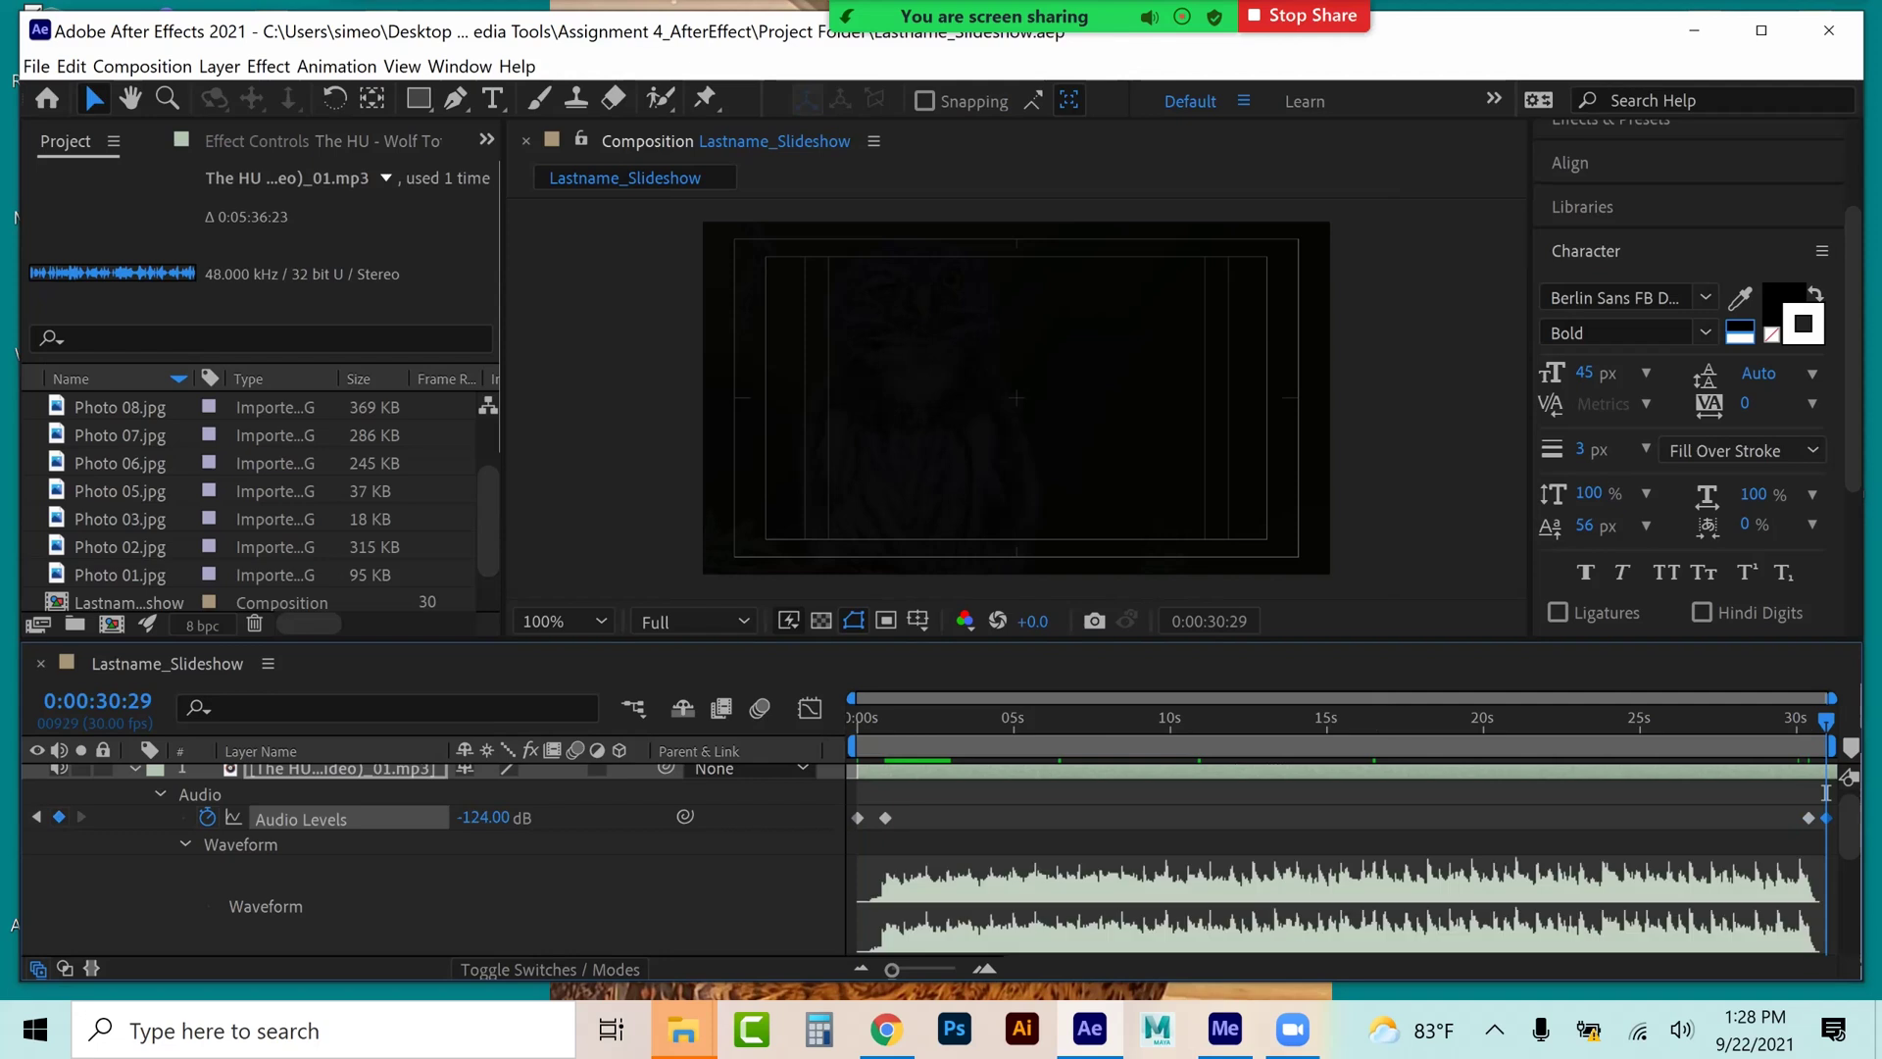
key(u)
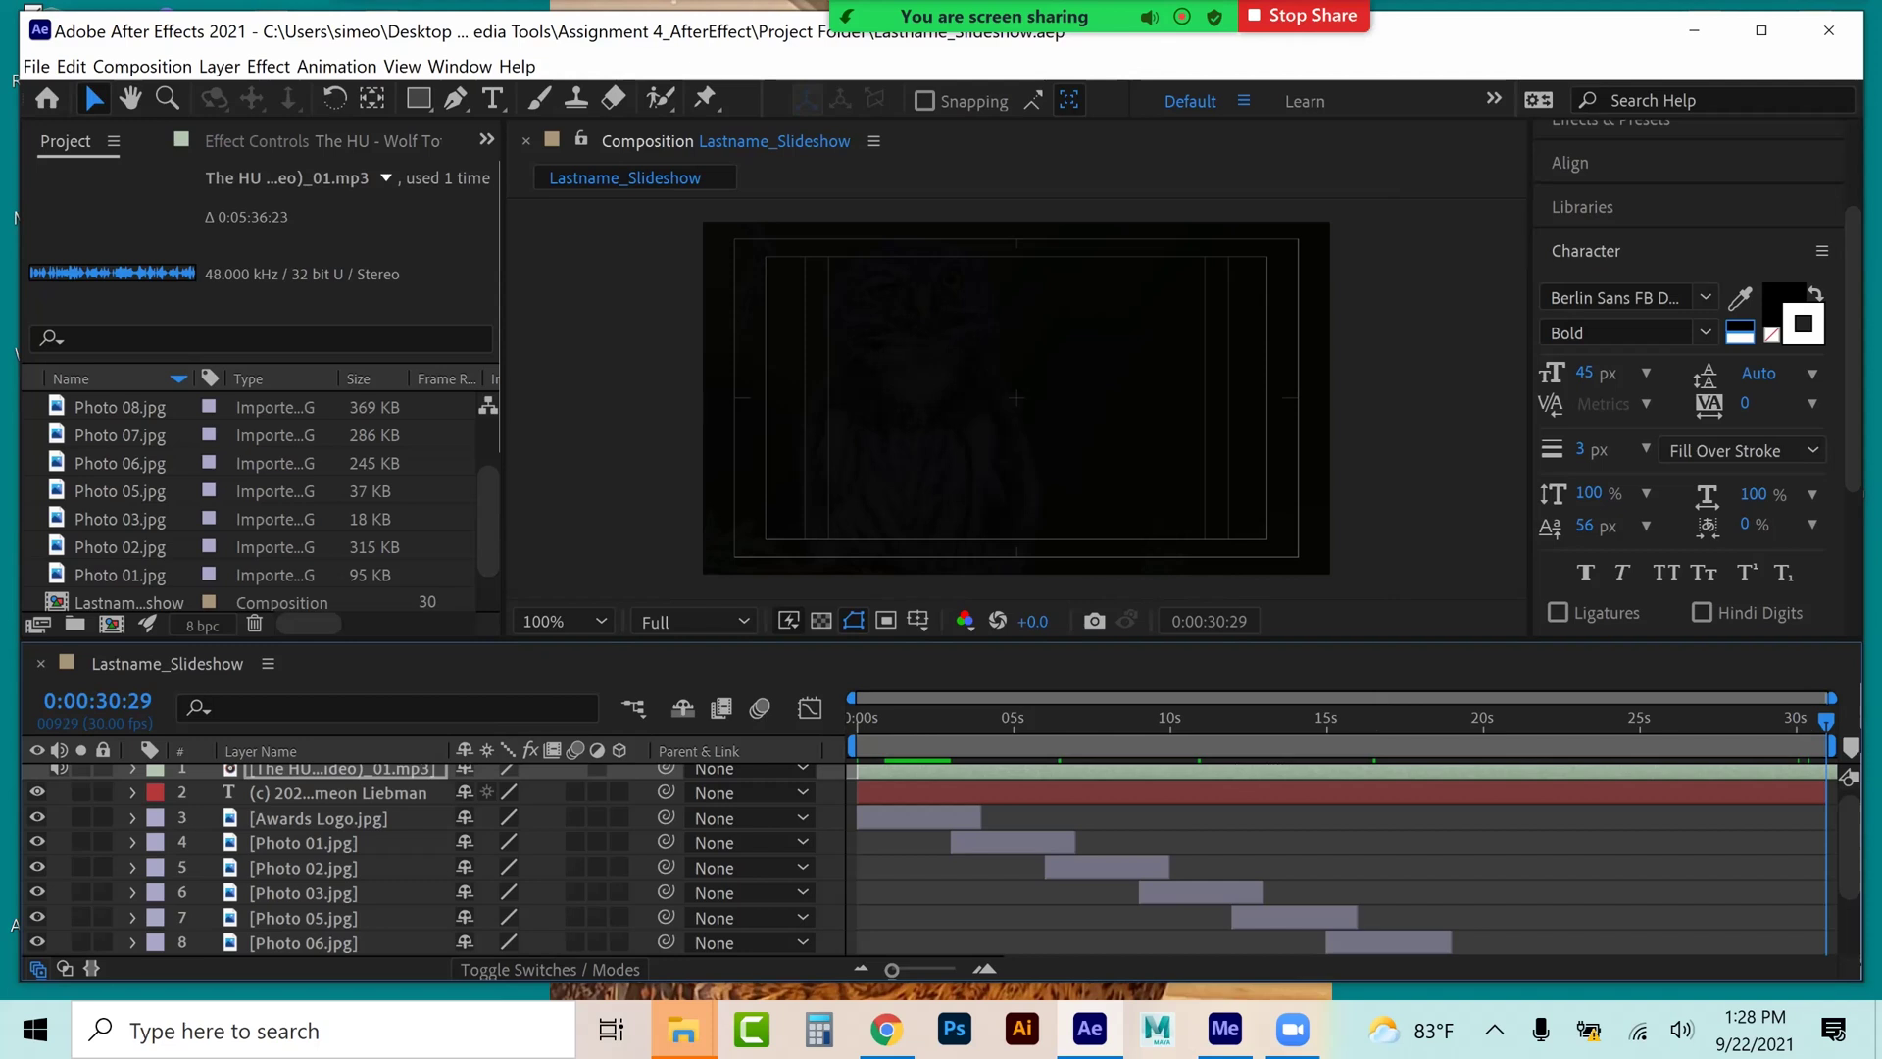
- Preview the slideshow with its music from the start
key(Home)
key(apostrophe)
key(space)
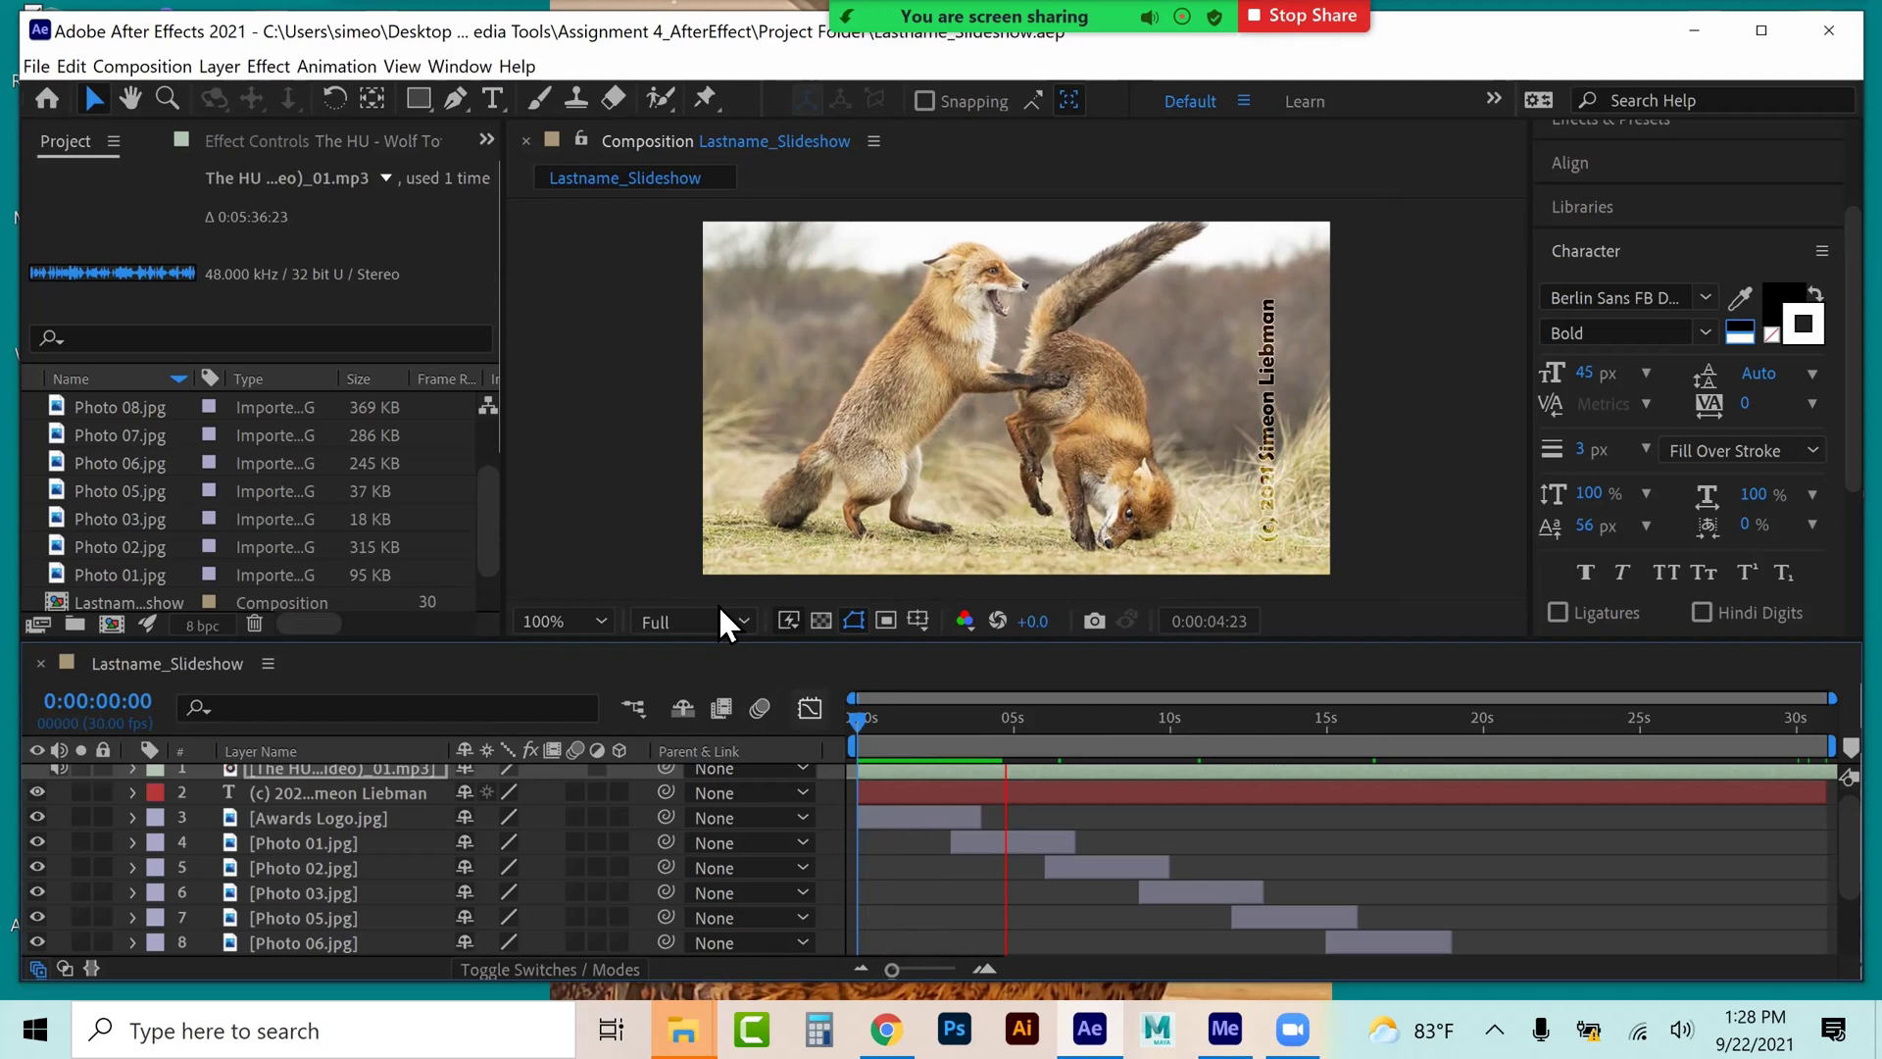
key(space)
- Set the composition preview to Quarter resolution and 50% magnification
click(709, 620)
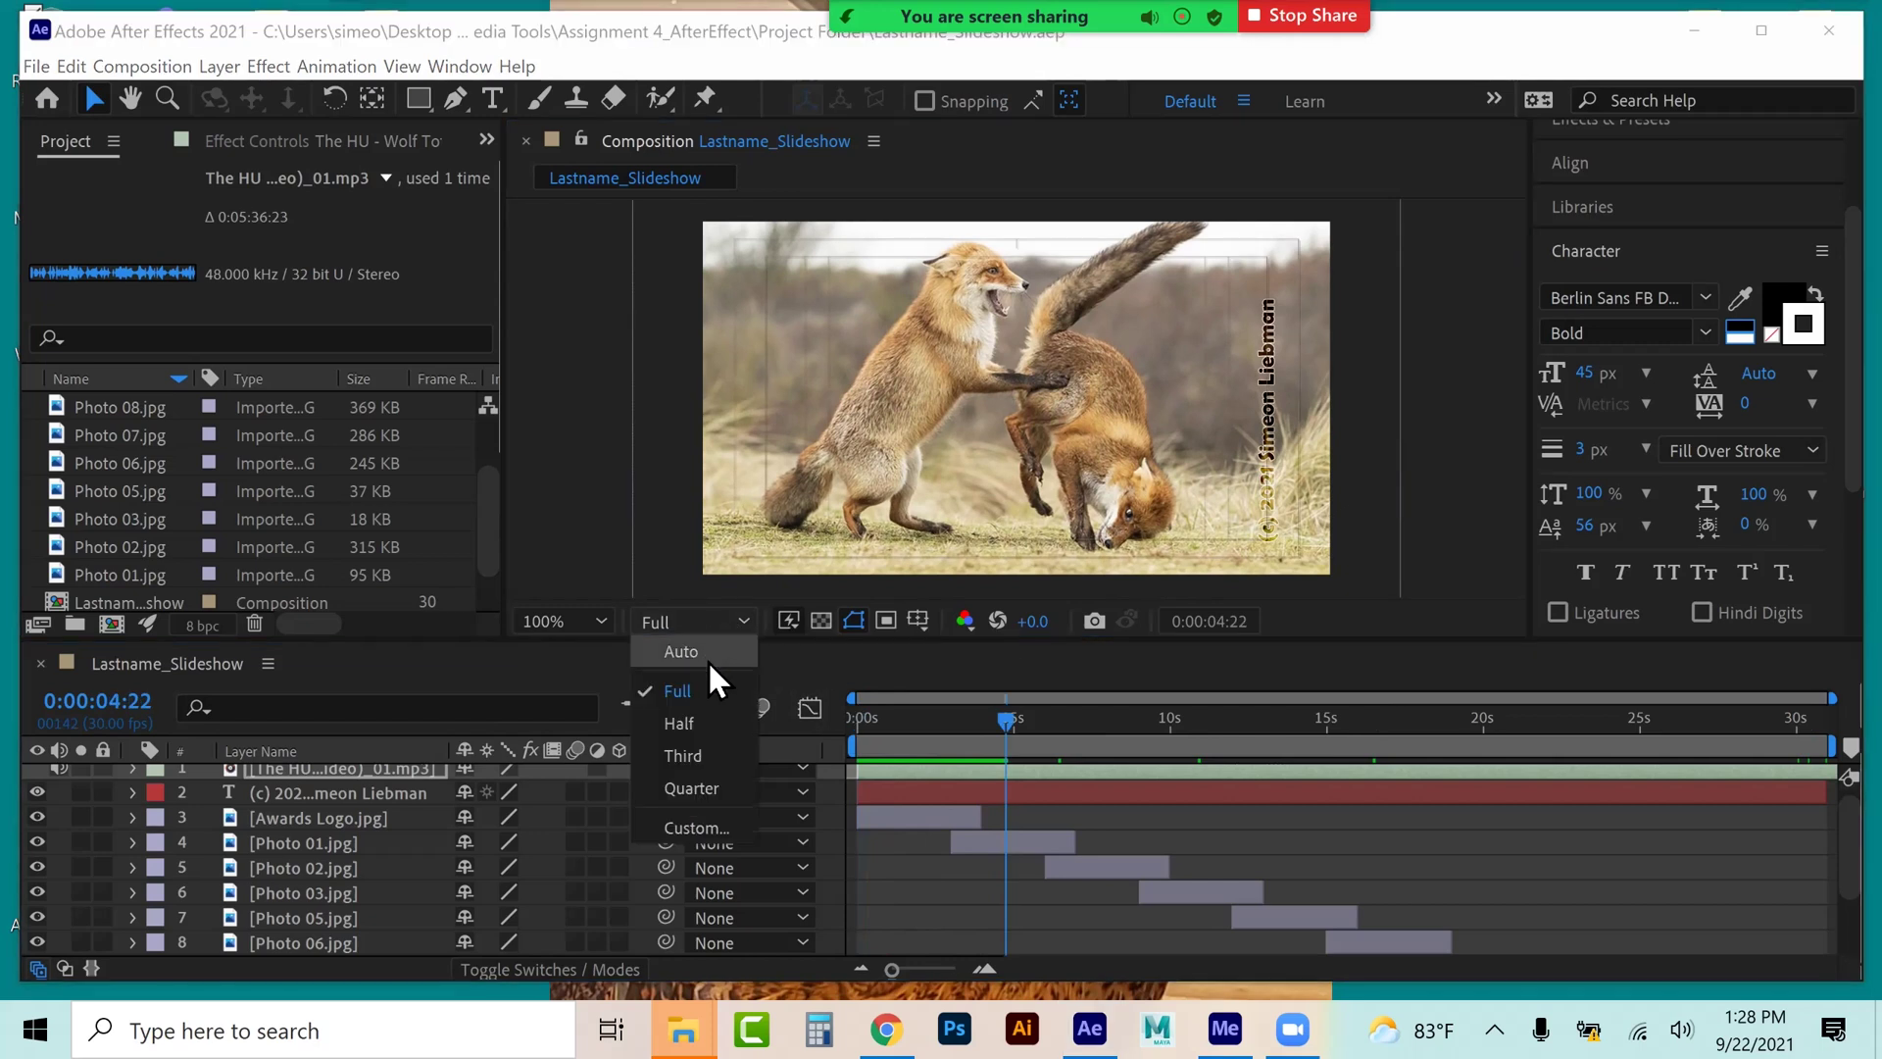
click(691, 788)
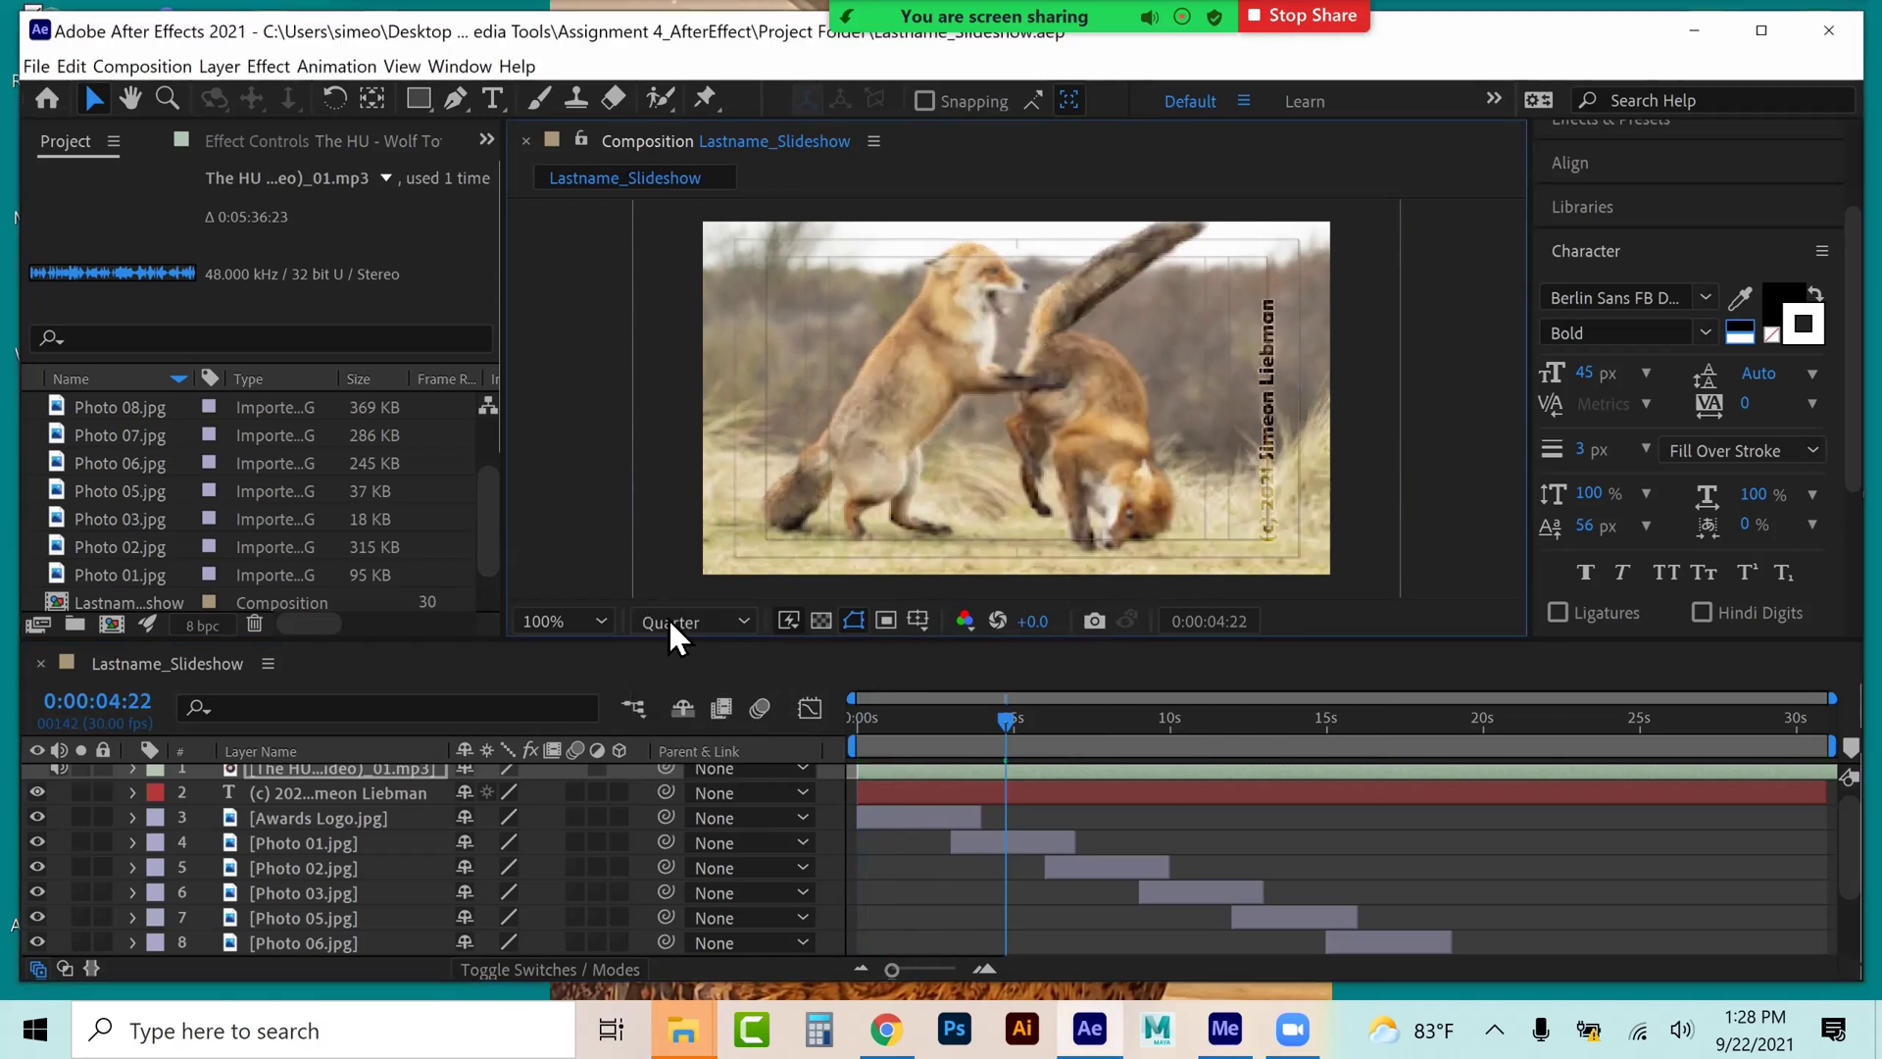
click(596, 615)
click(608, 364)
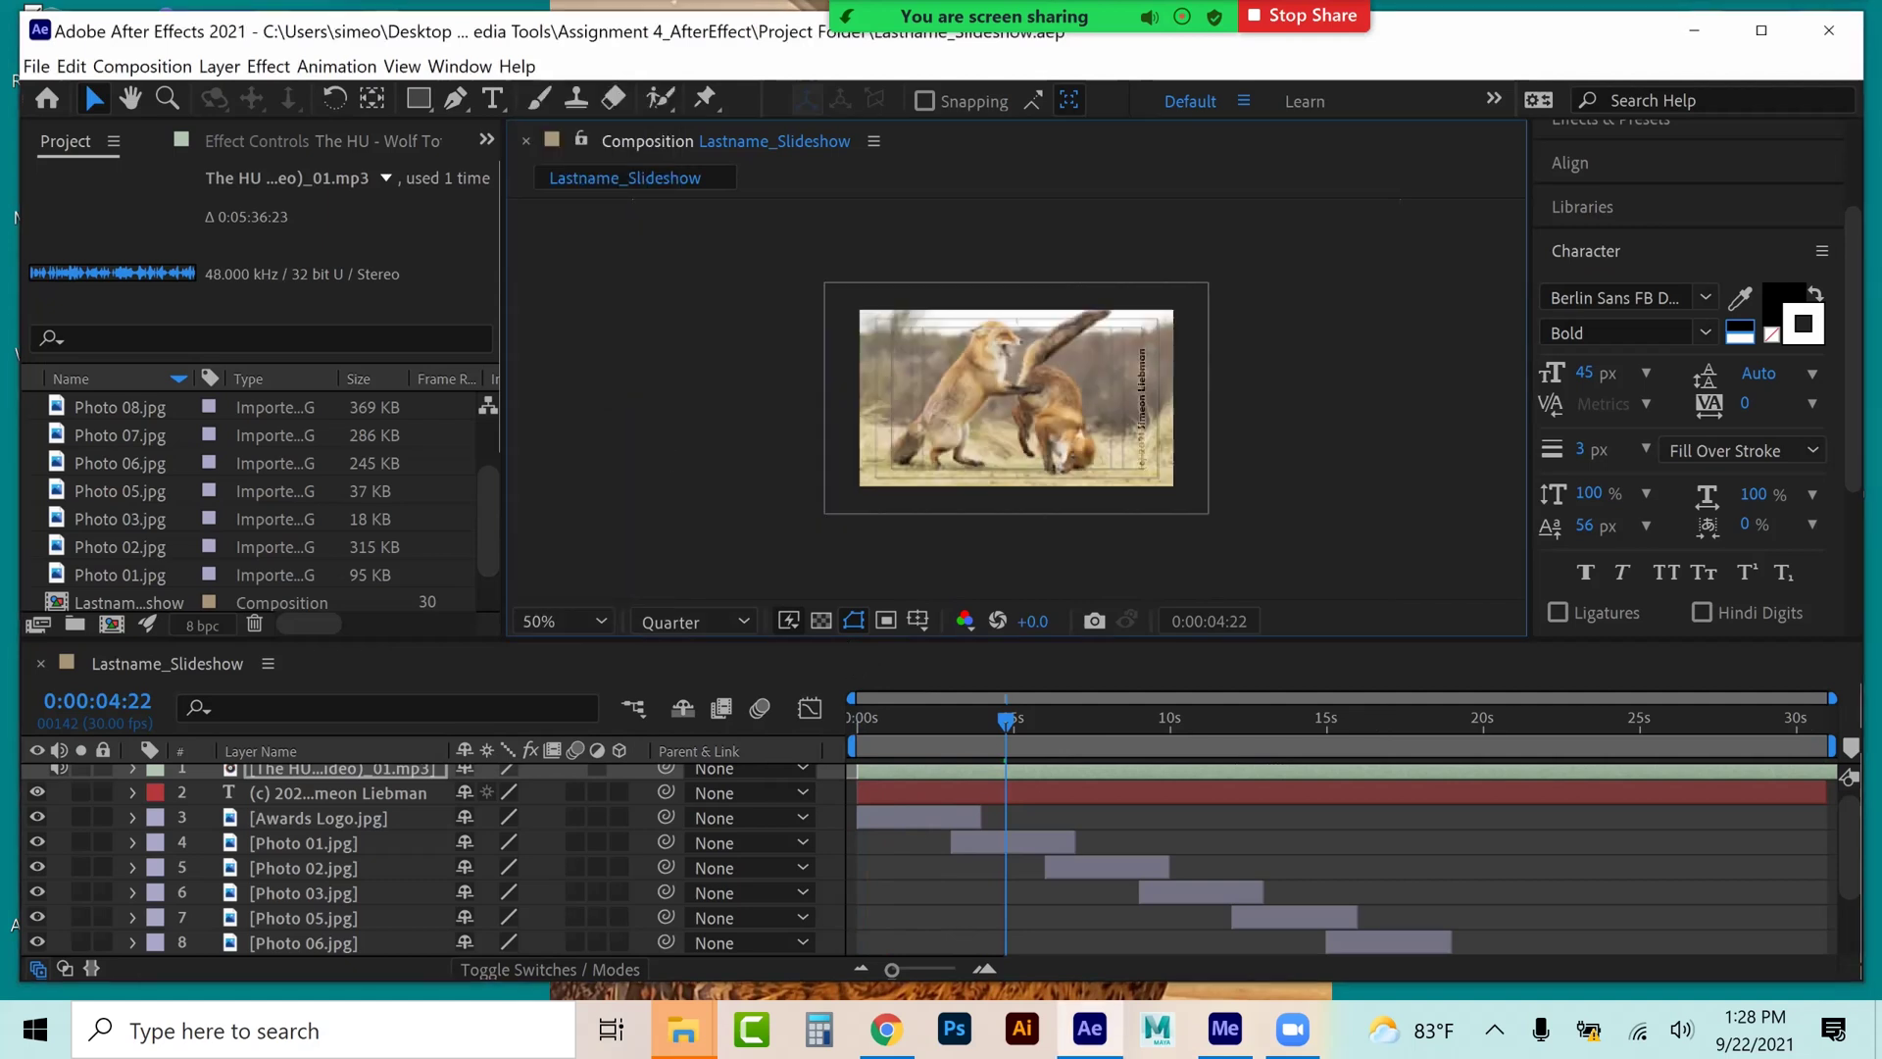
- Replay the slideshow from the start at the reduced resolution to check the music against the photos
key(Home)
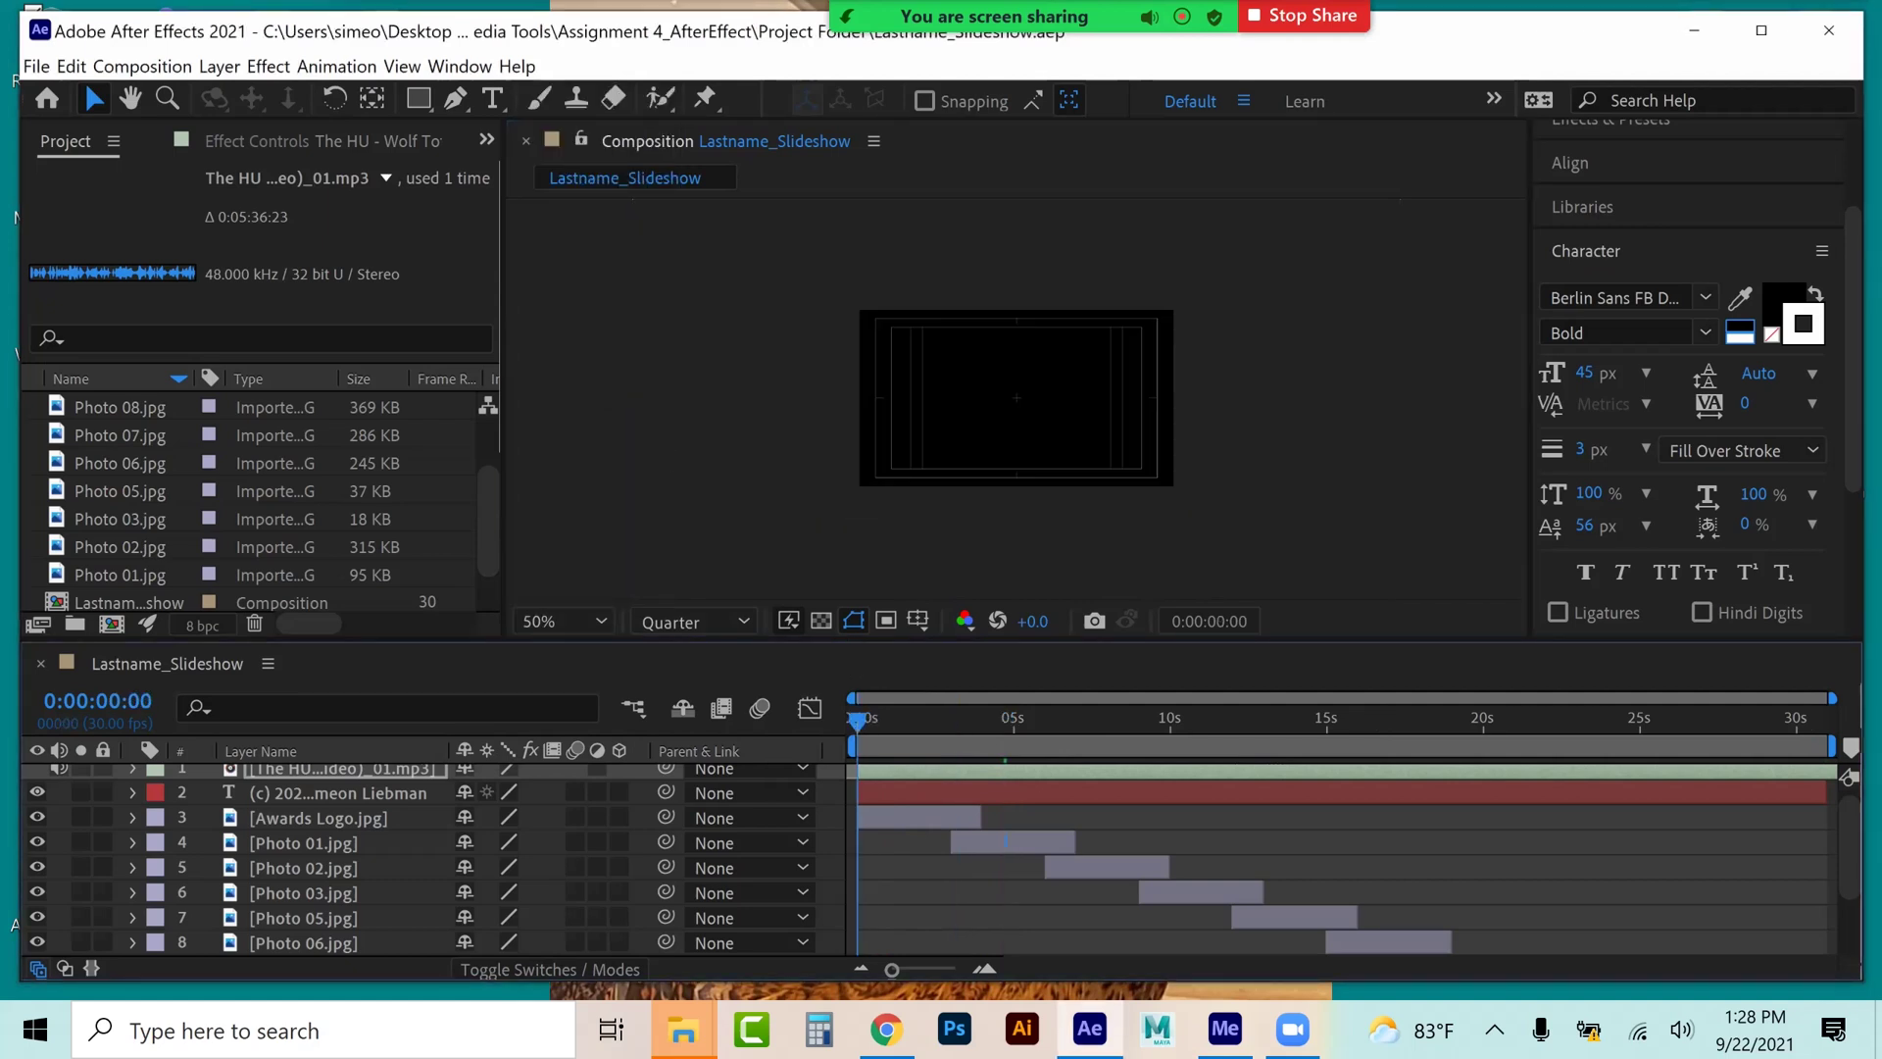
key(space)
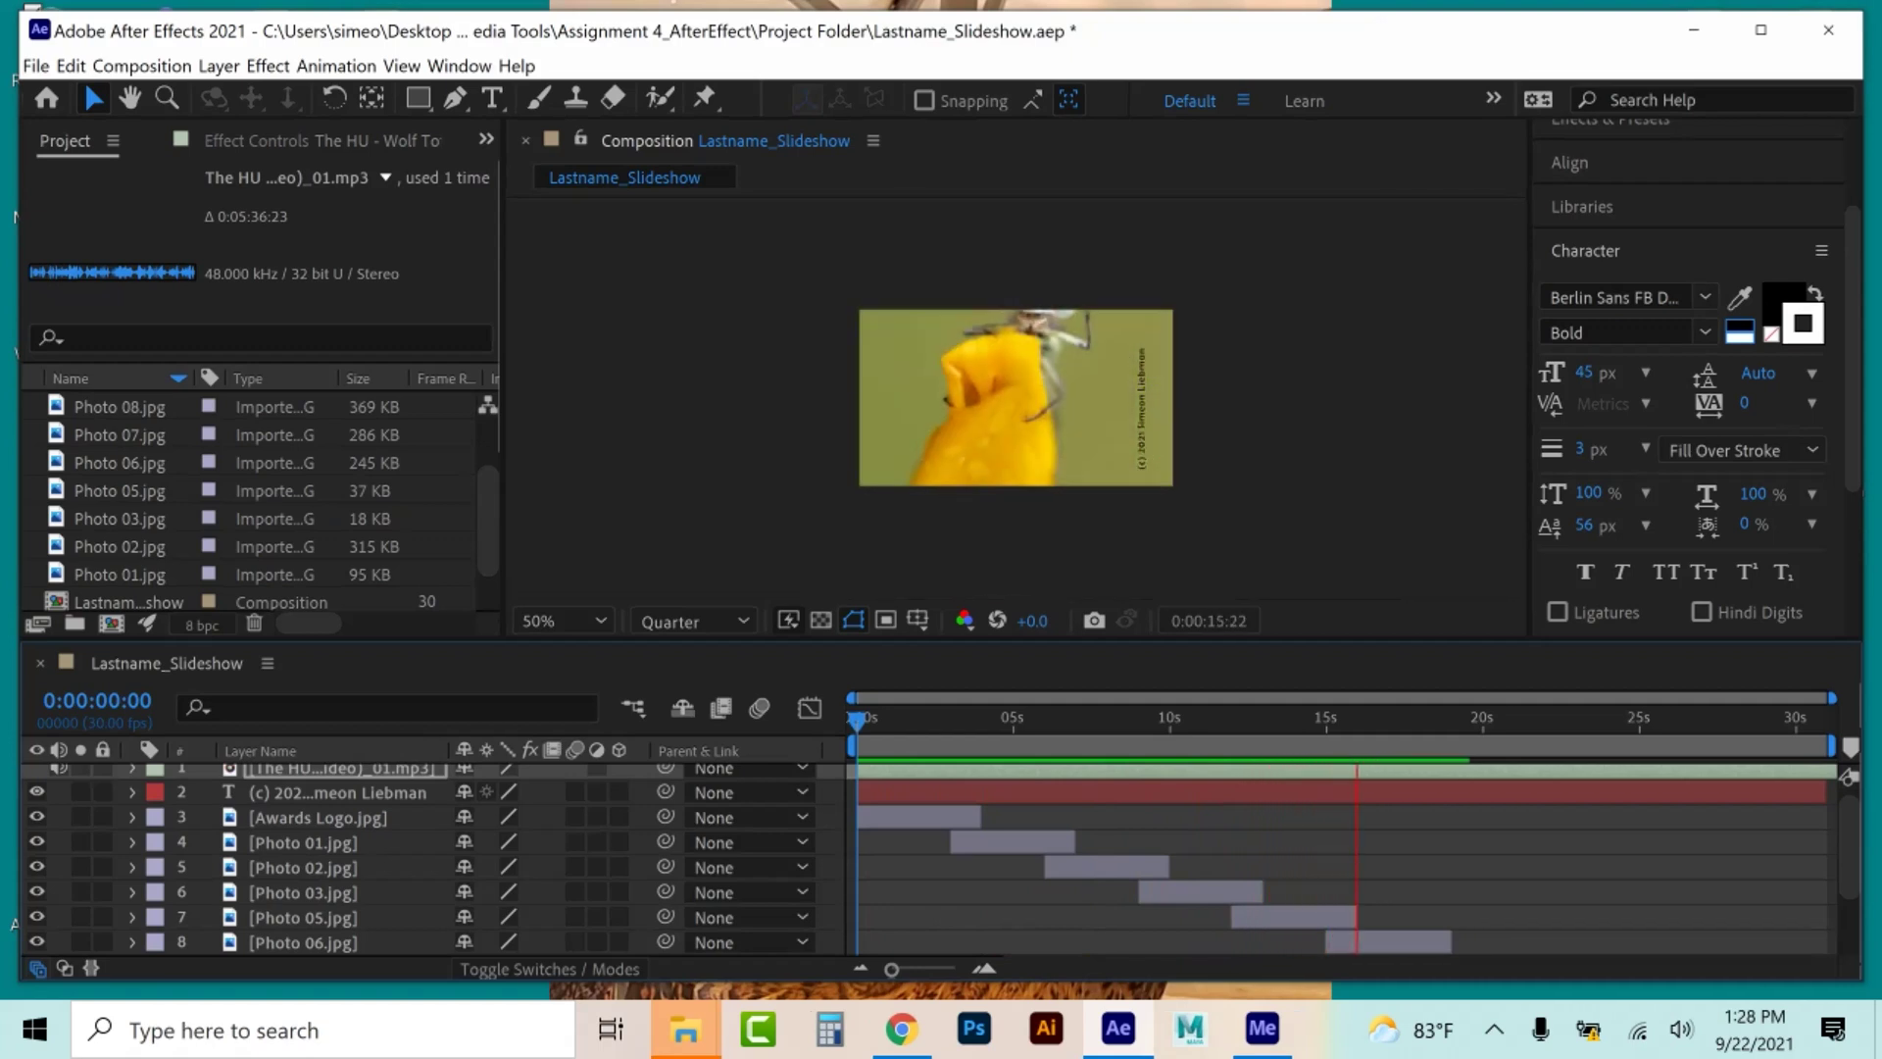
key(space)
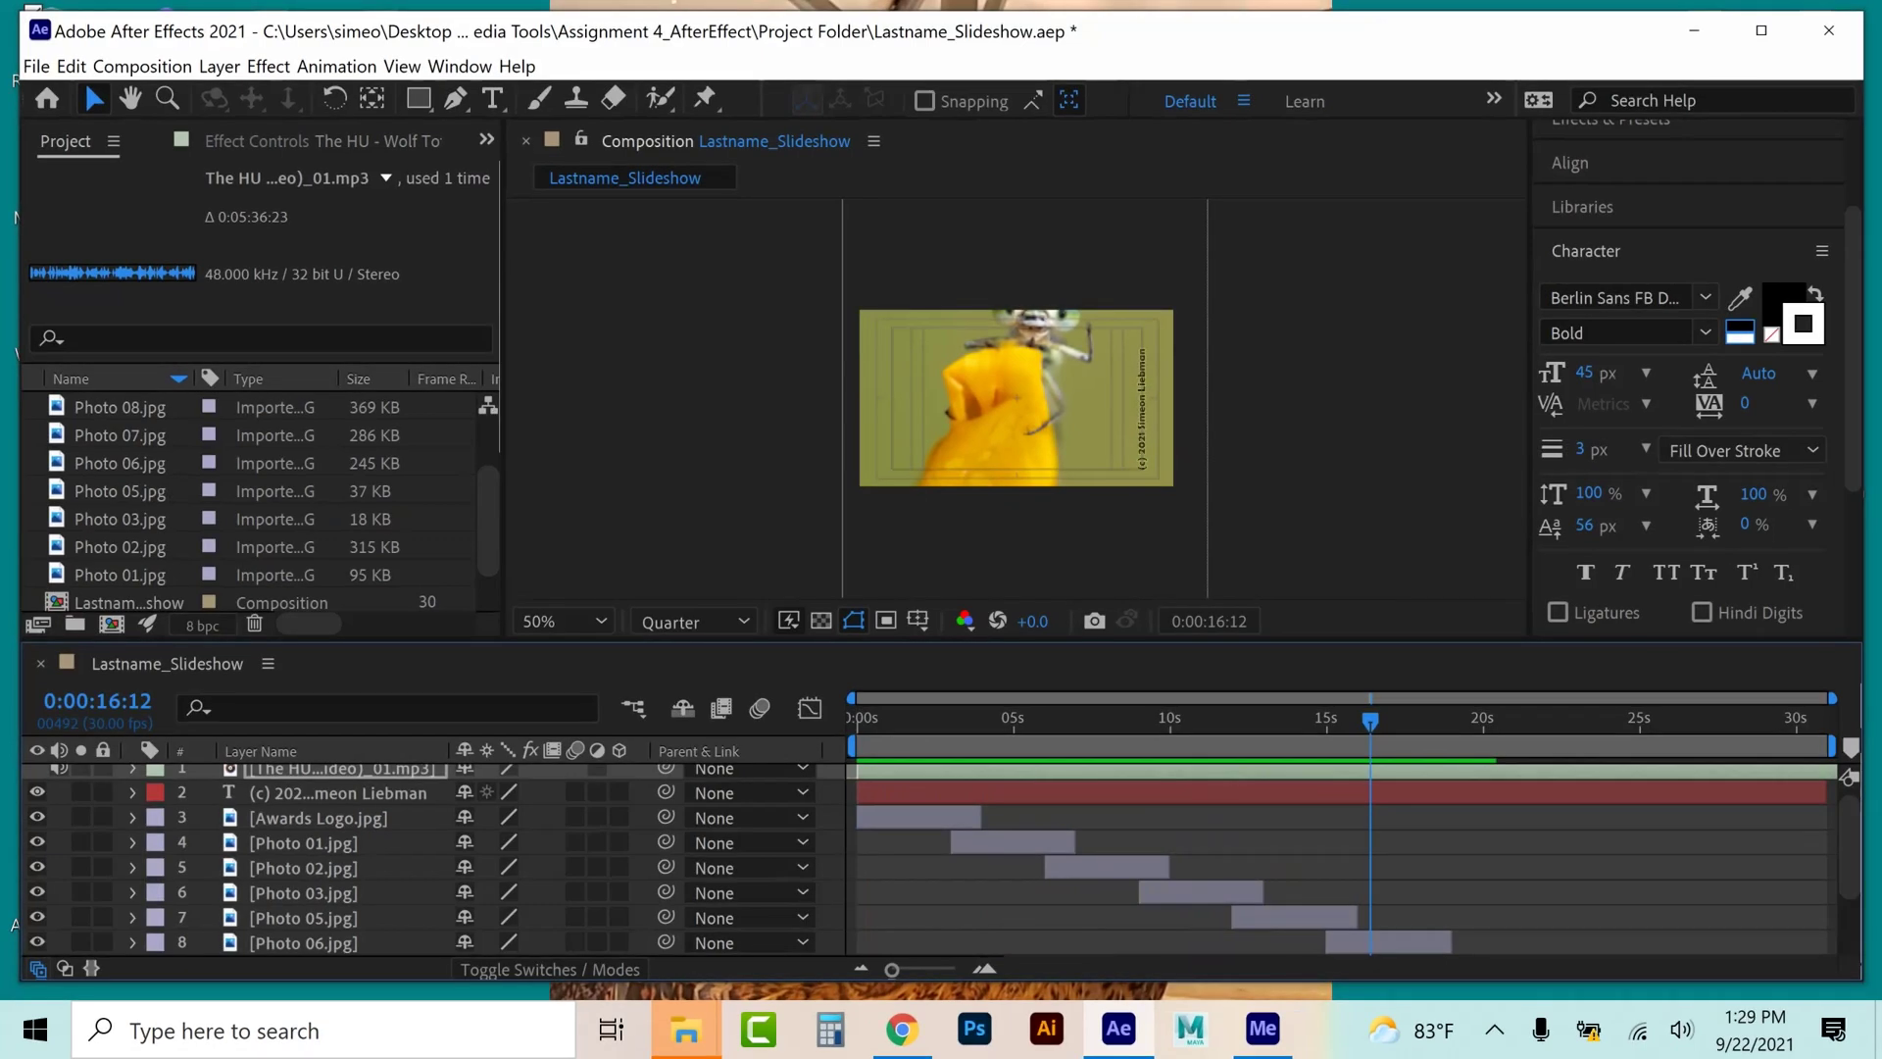
key(space)
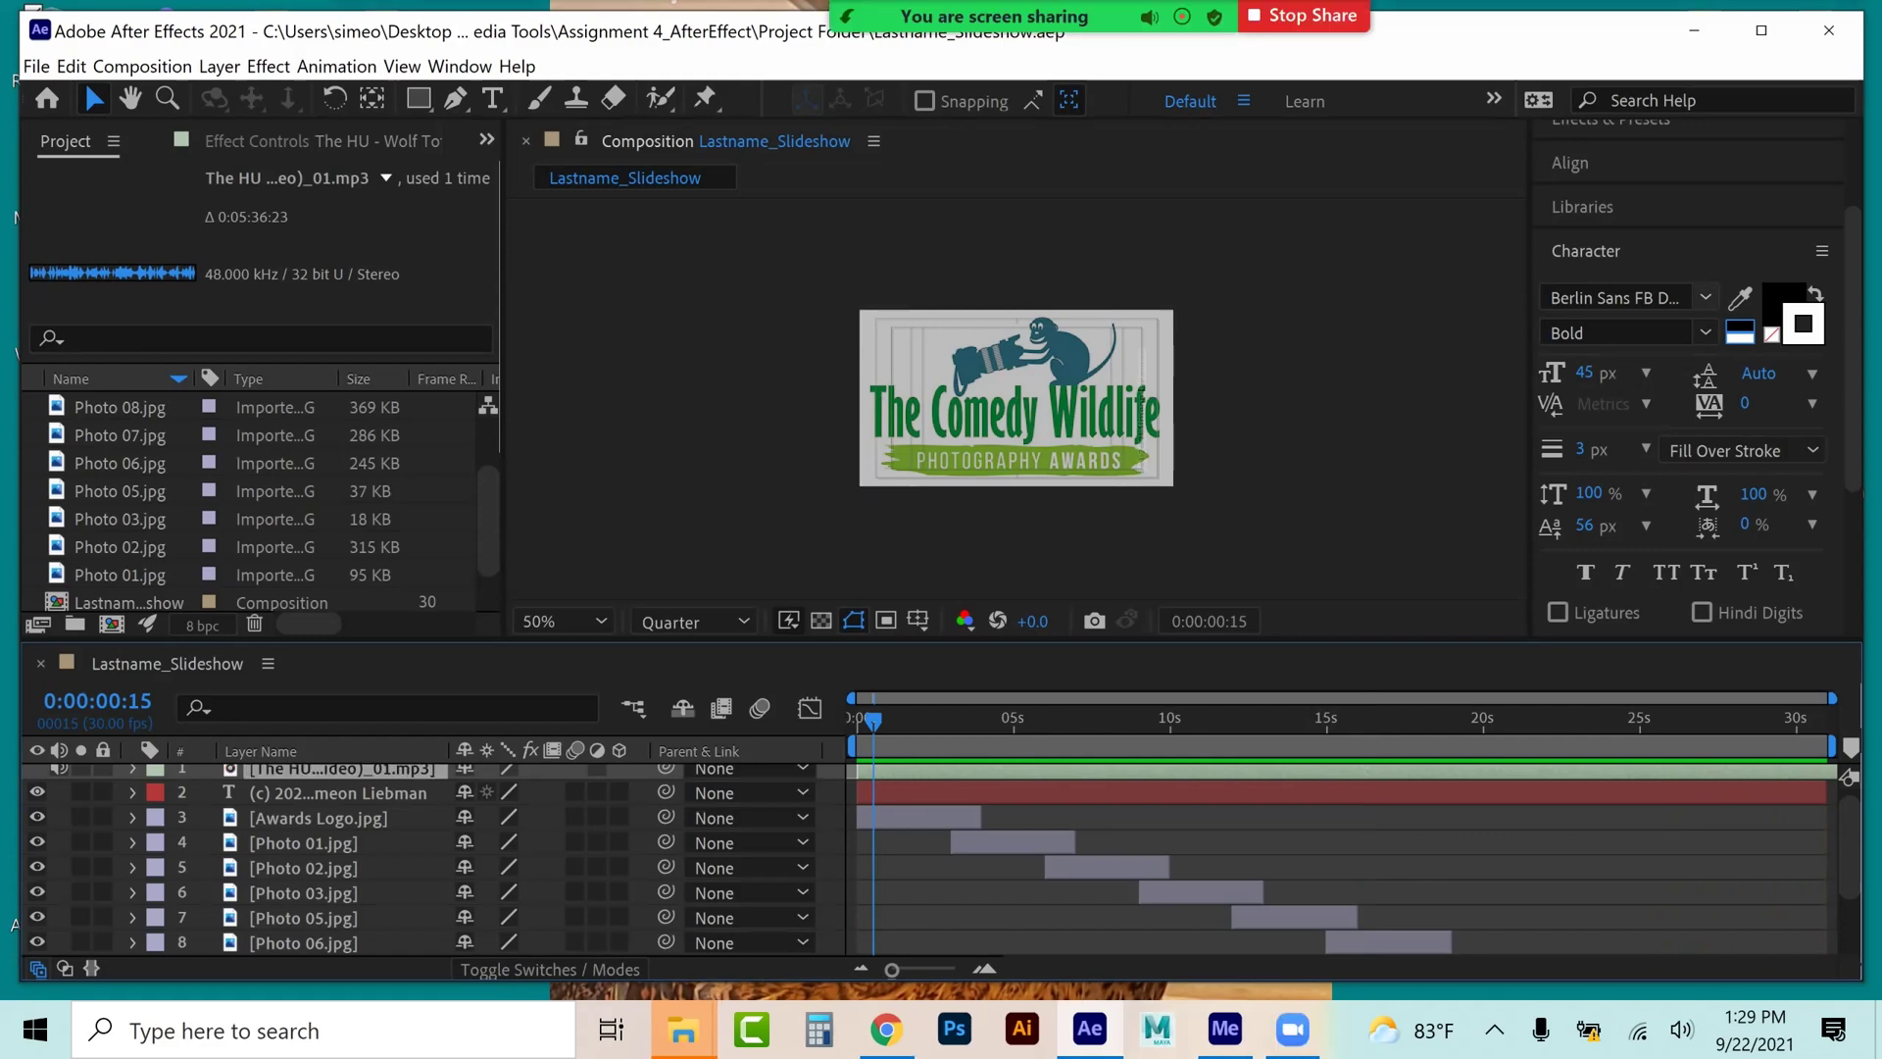
- Show the audio meters and play the slideshow to check the music's volume
scroll(1706, 297, up, 3)
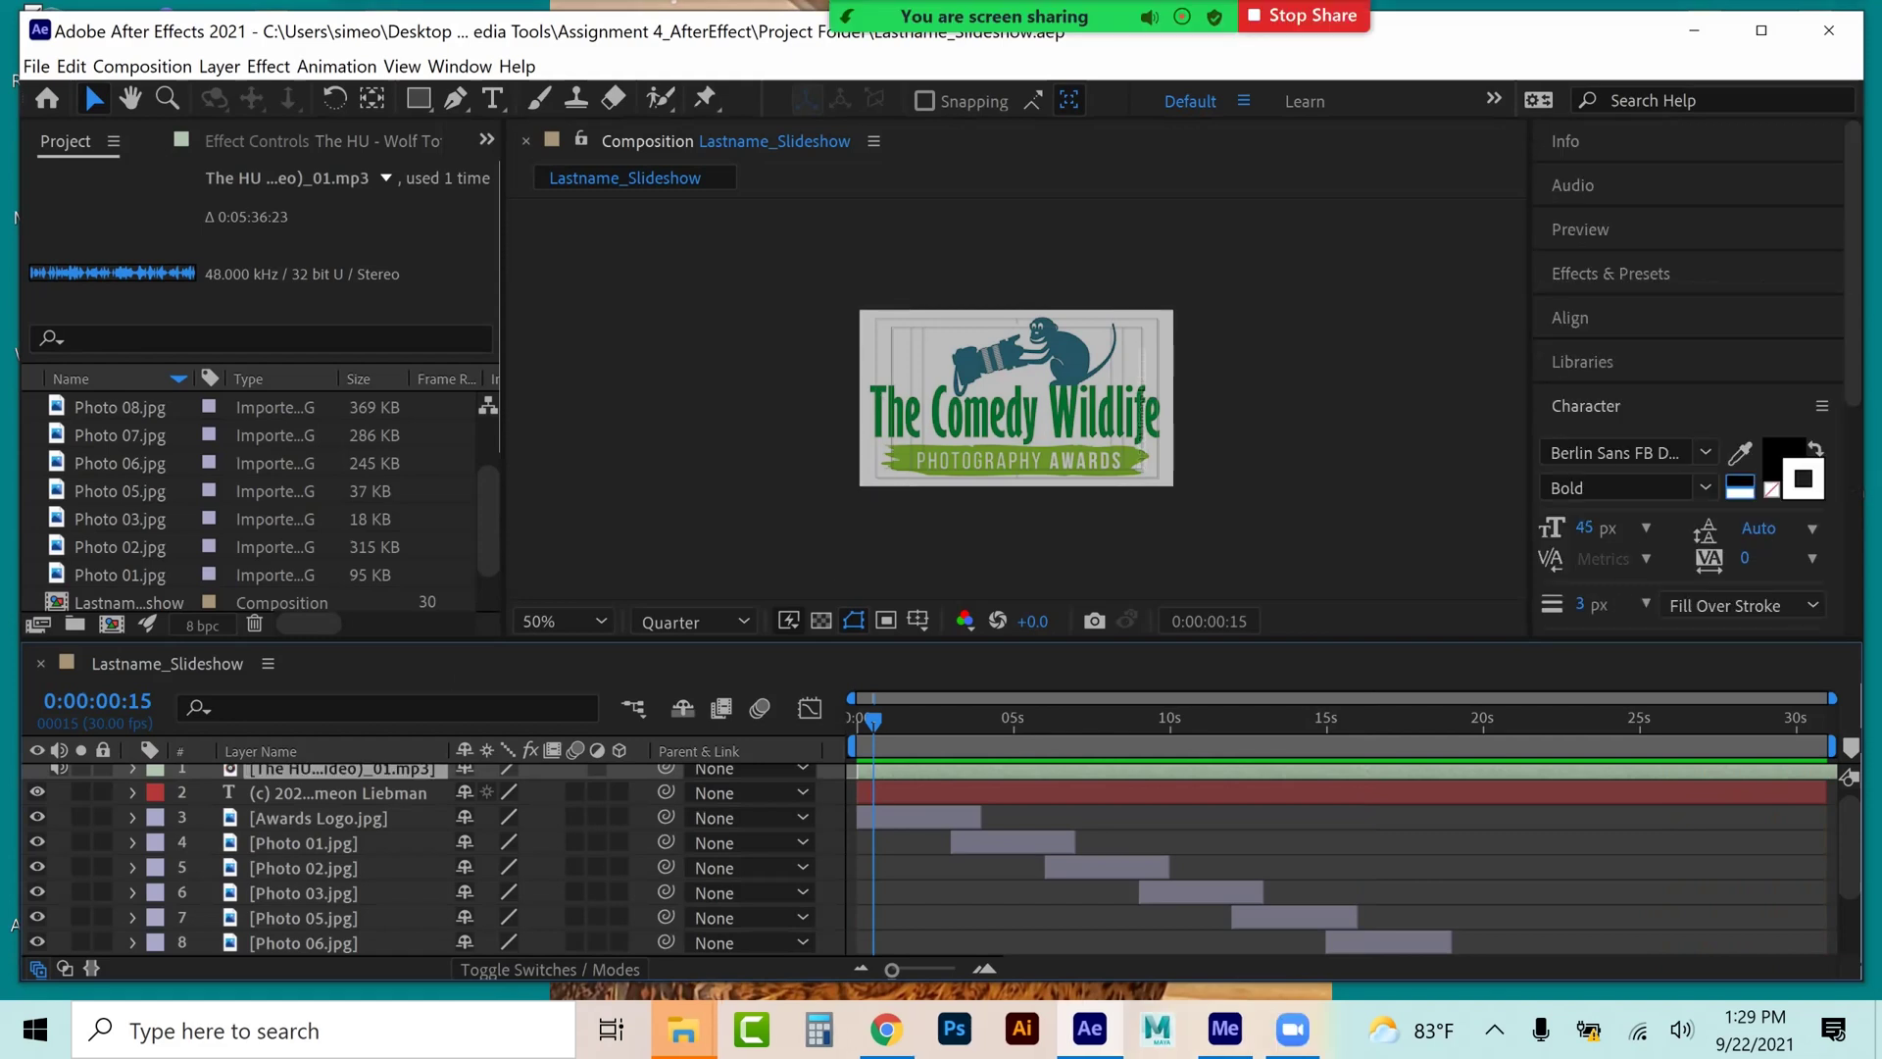
key(ctrl+4)
key(space)
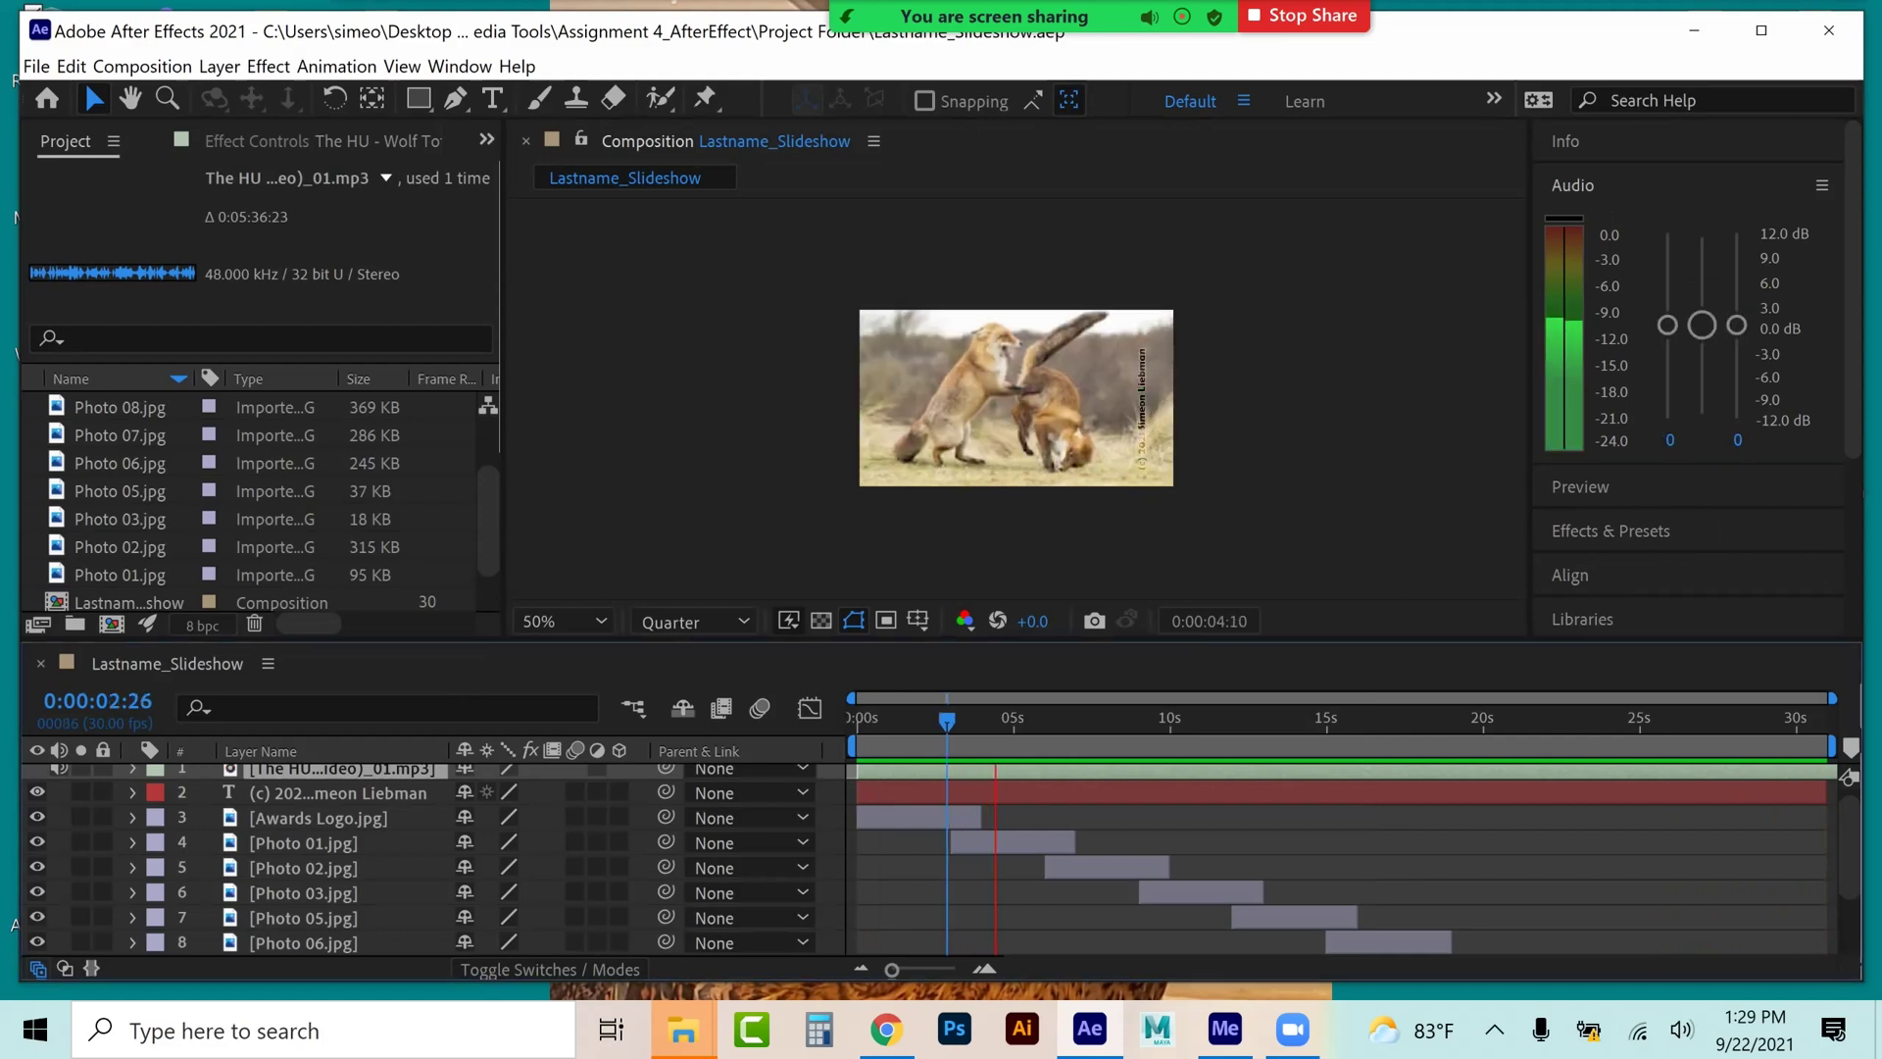
key(space)
key(space)
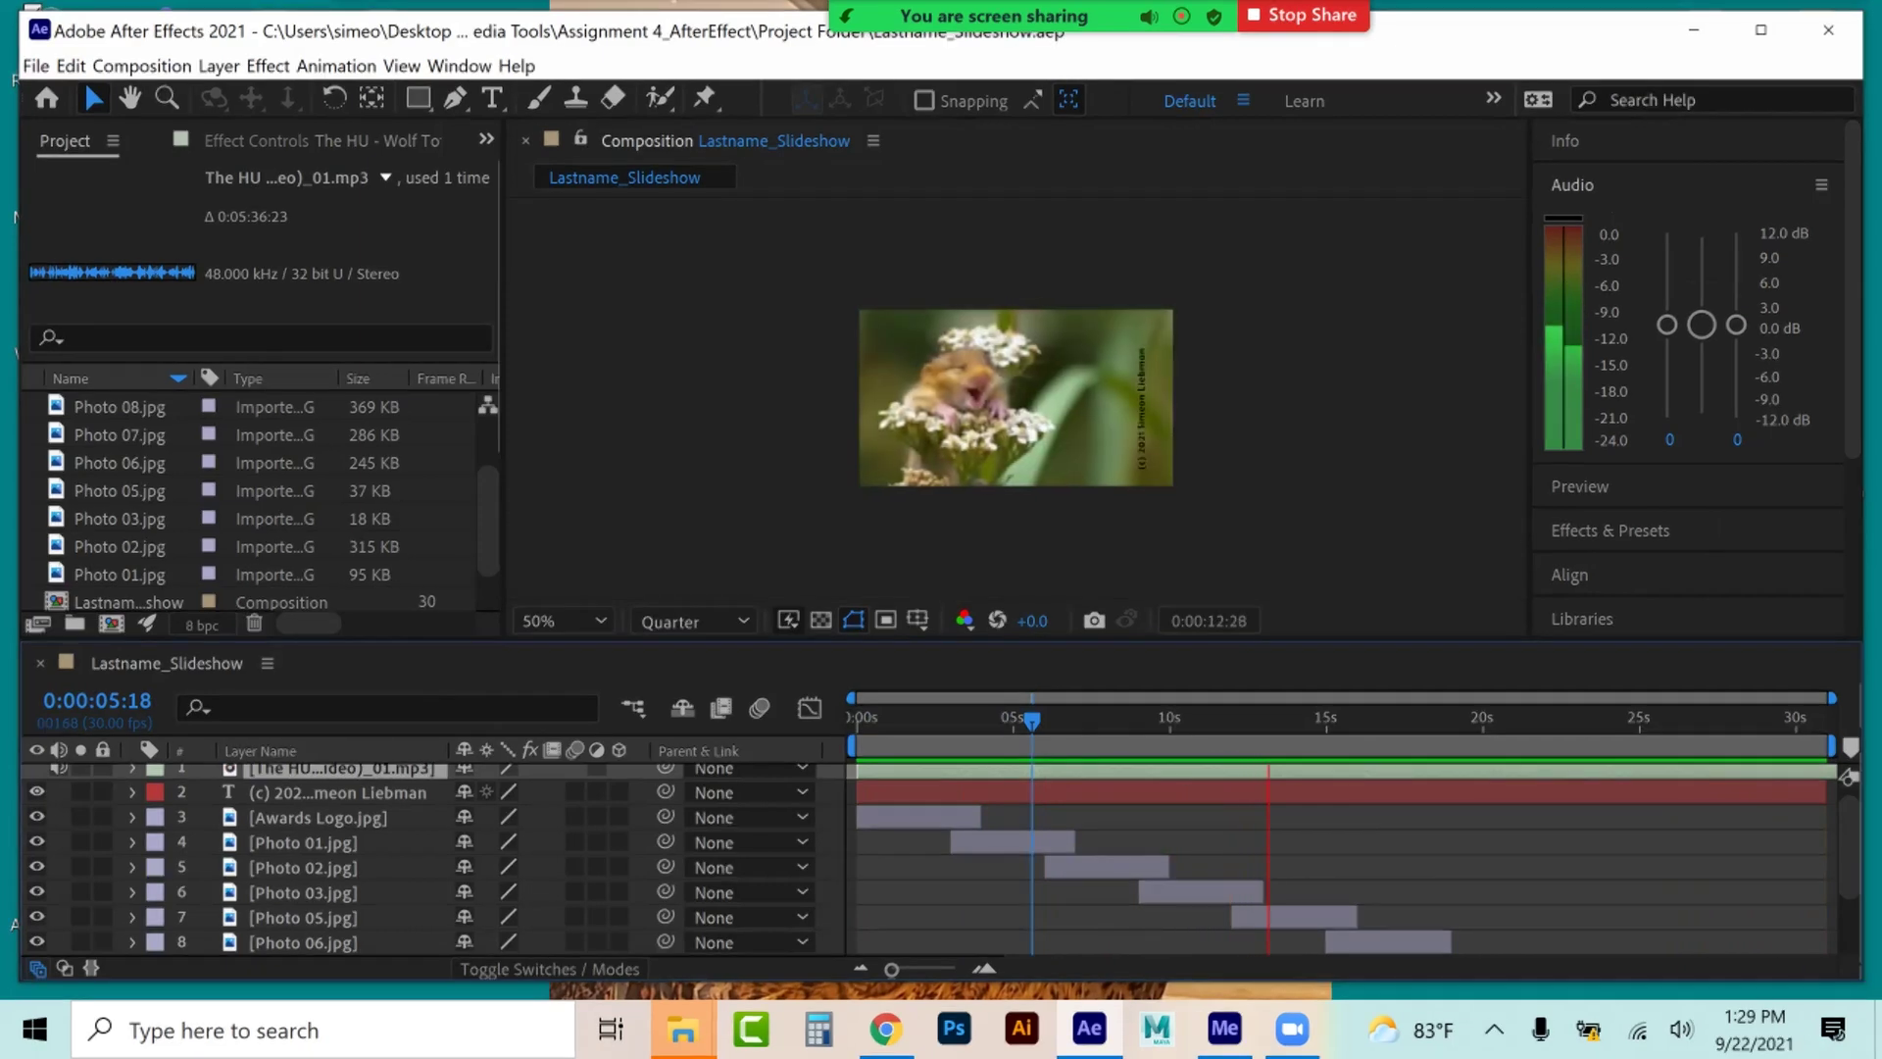
key(space)
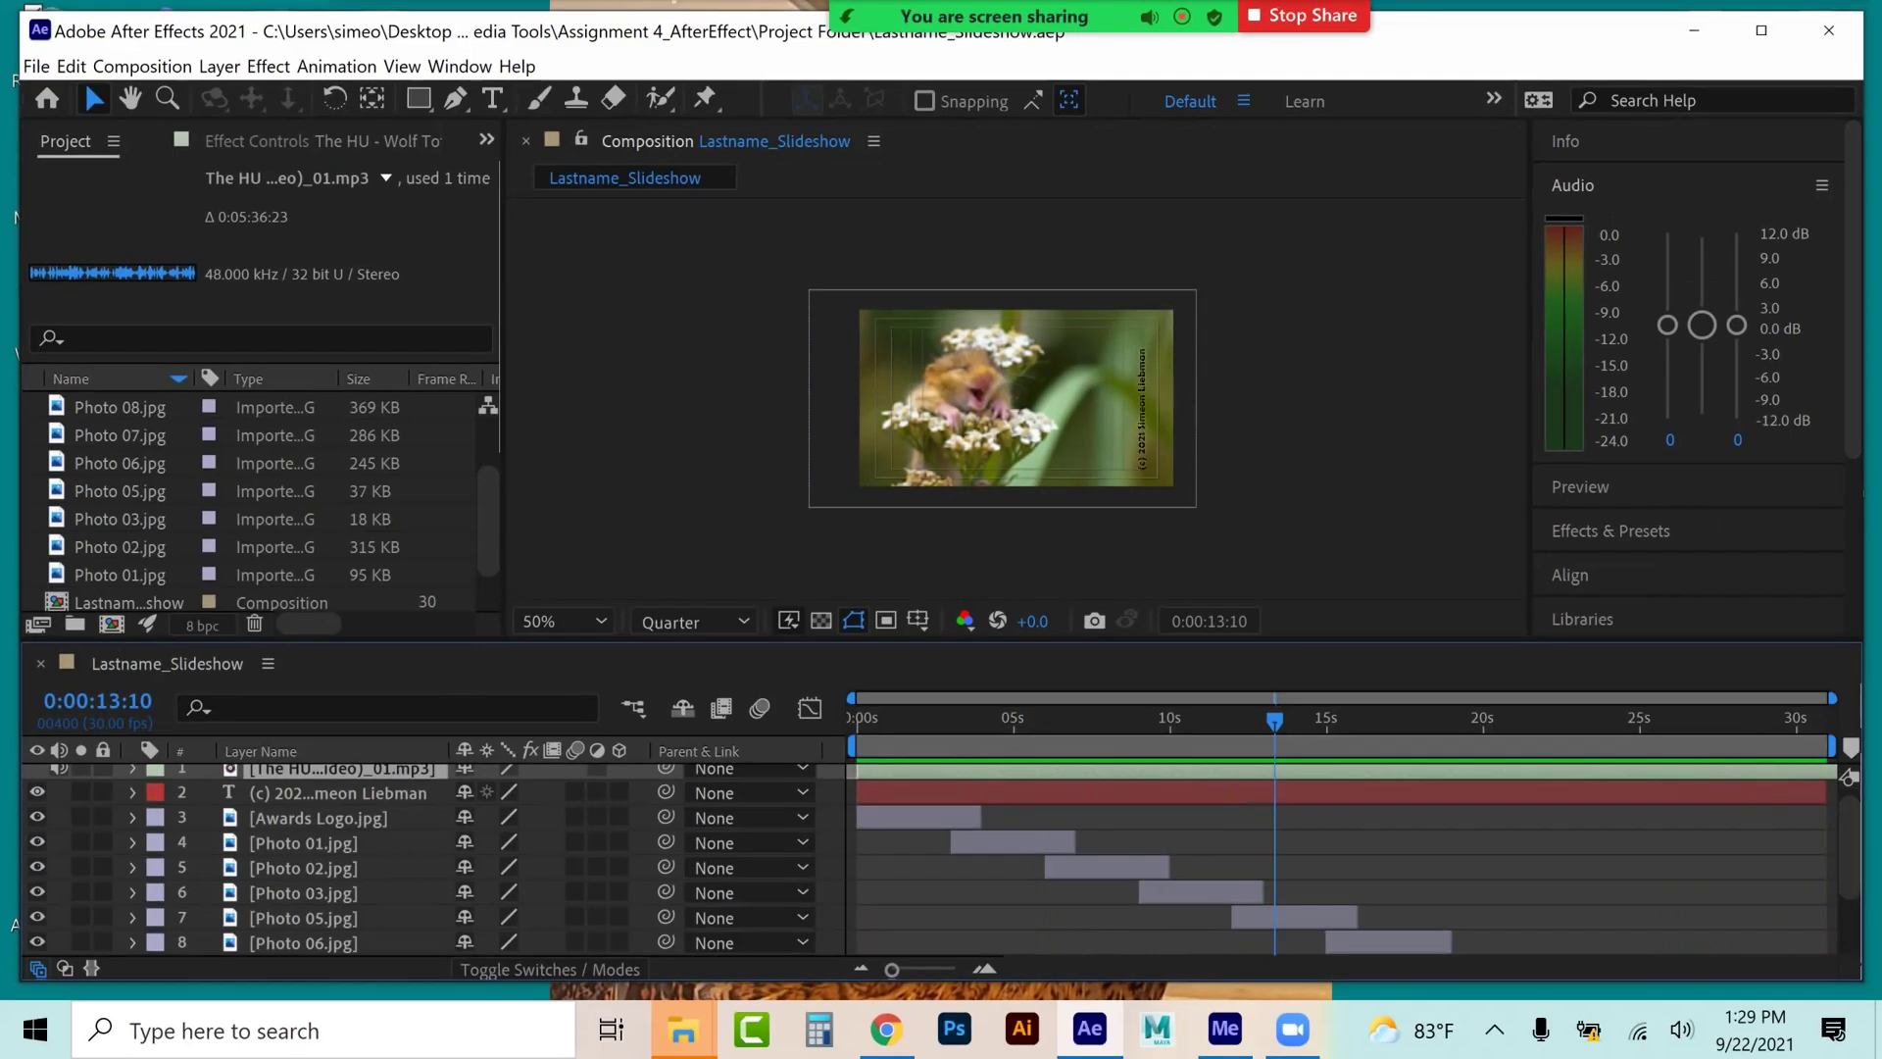
- Reveal the music layer's waveform again and set the audio levels keyframe at 0:00:00:27 to -6 dB
key(l)
key(l)
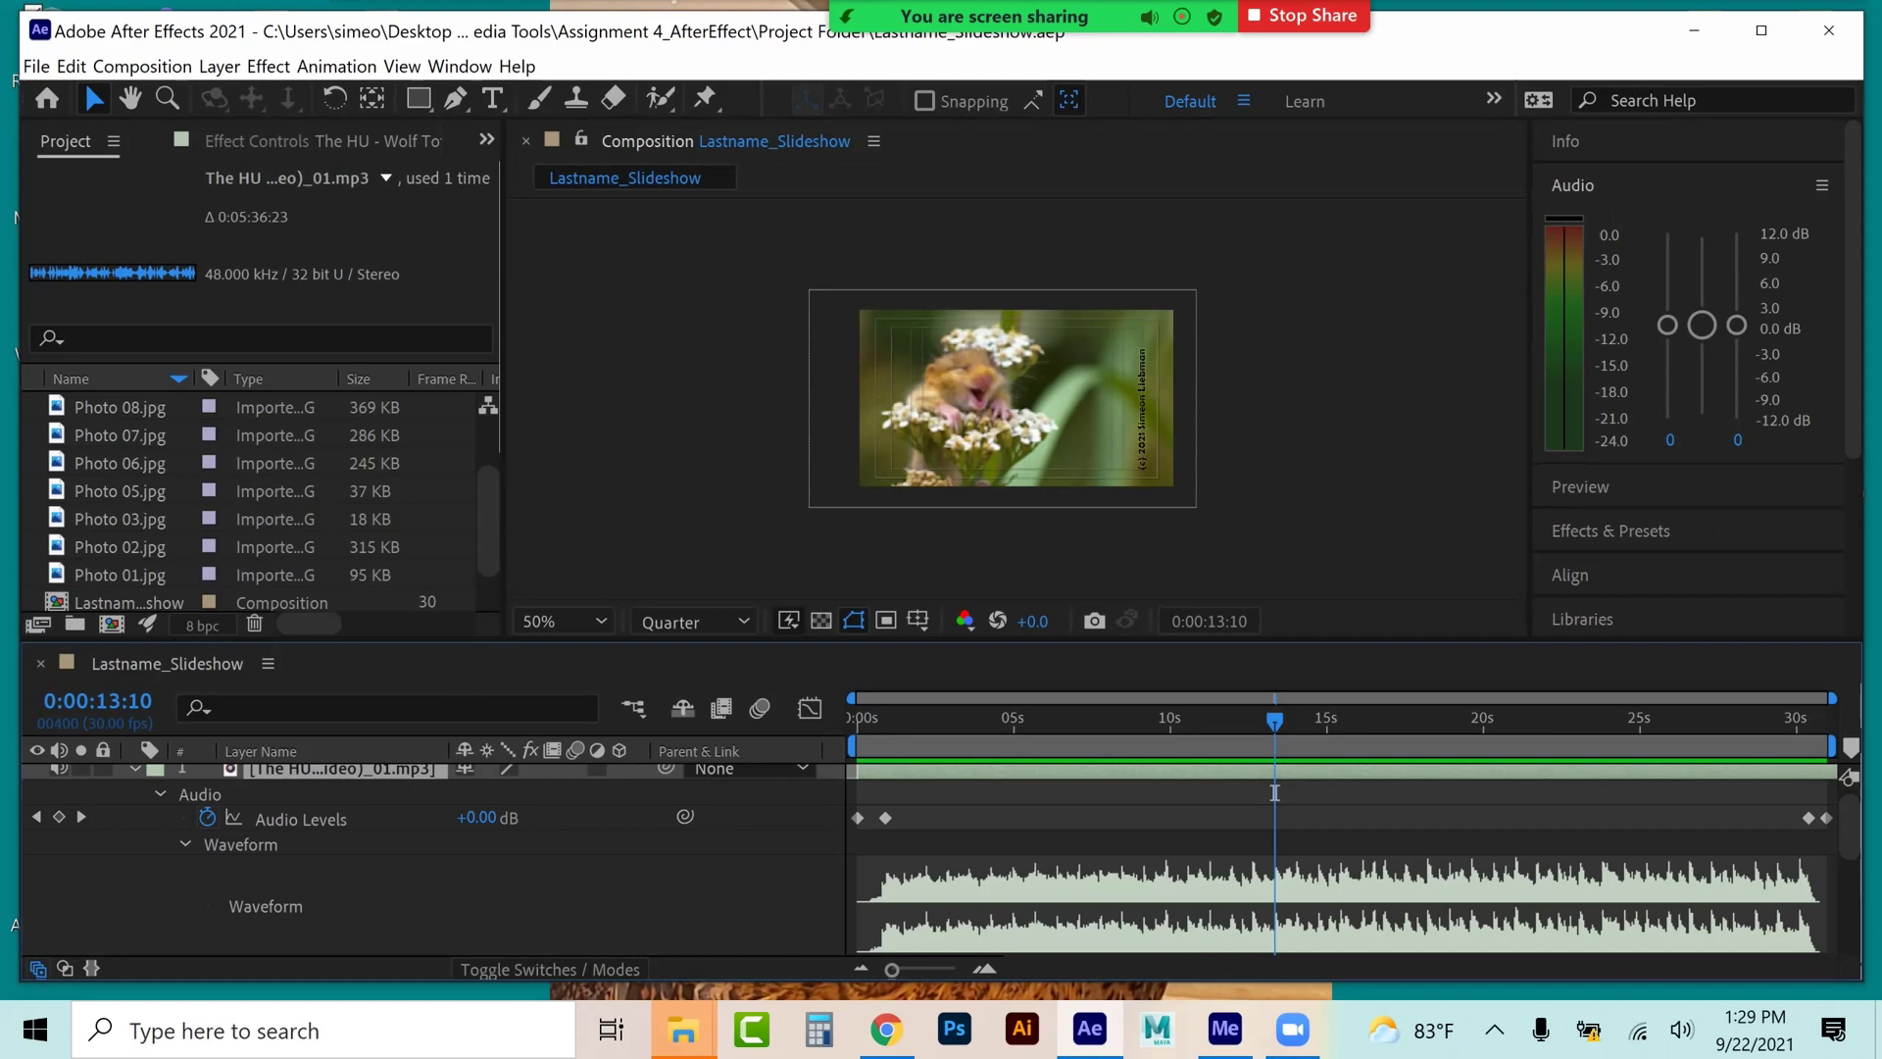
drag(1274, 791, 885, 792)
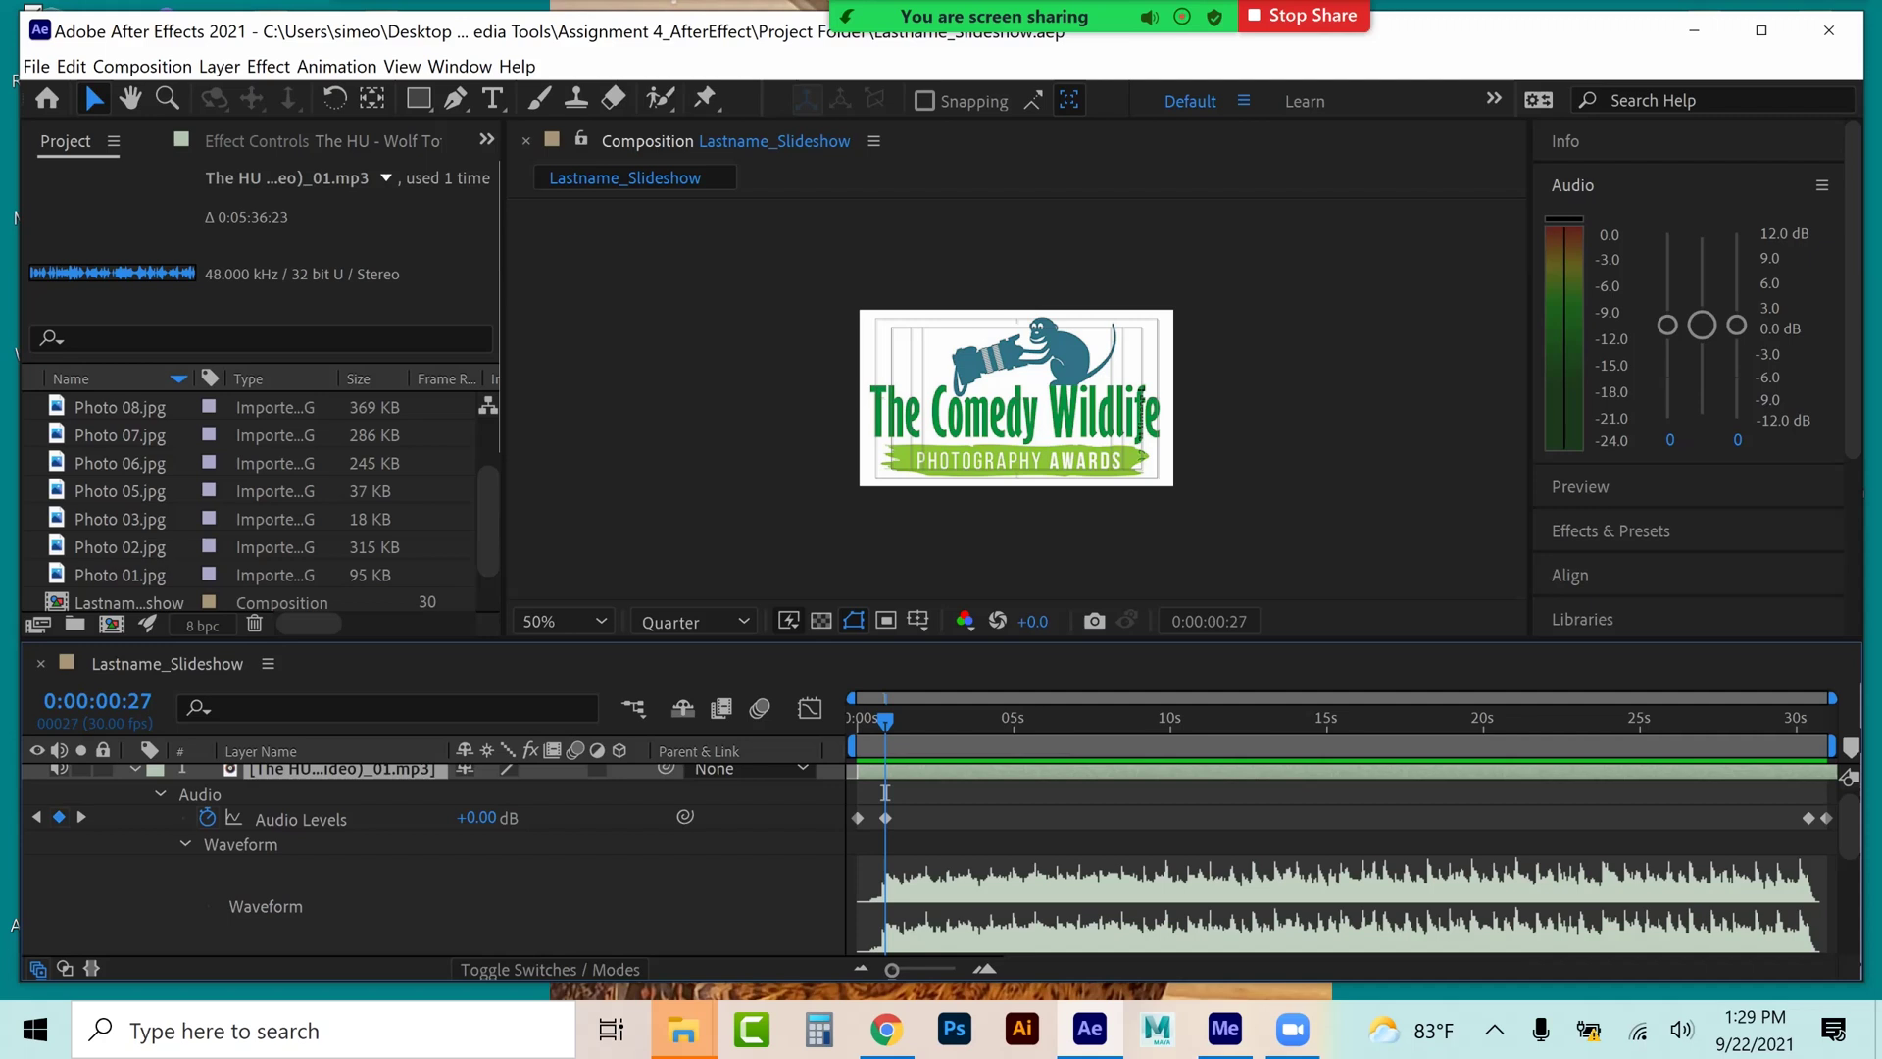
click(885, 817)
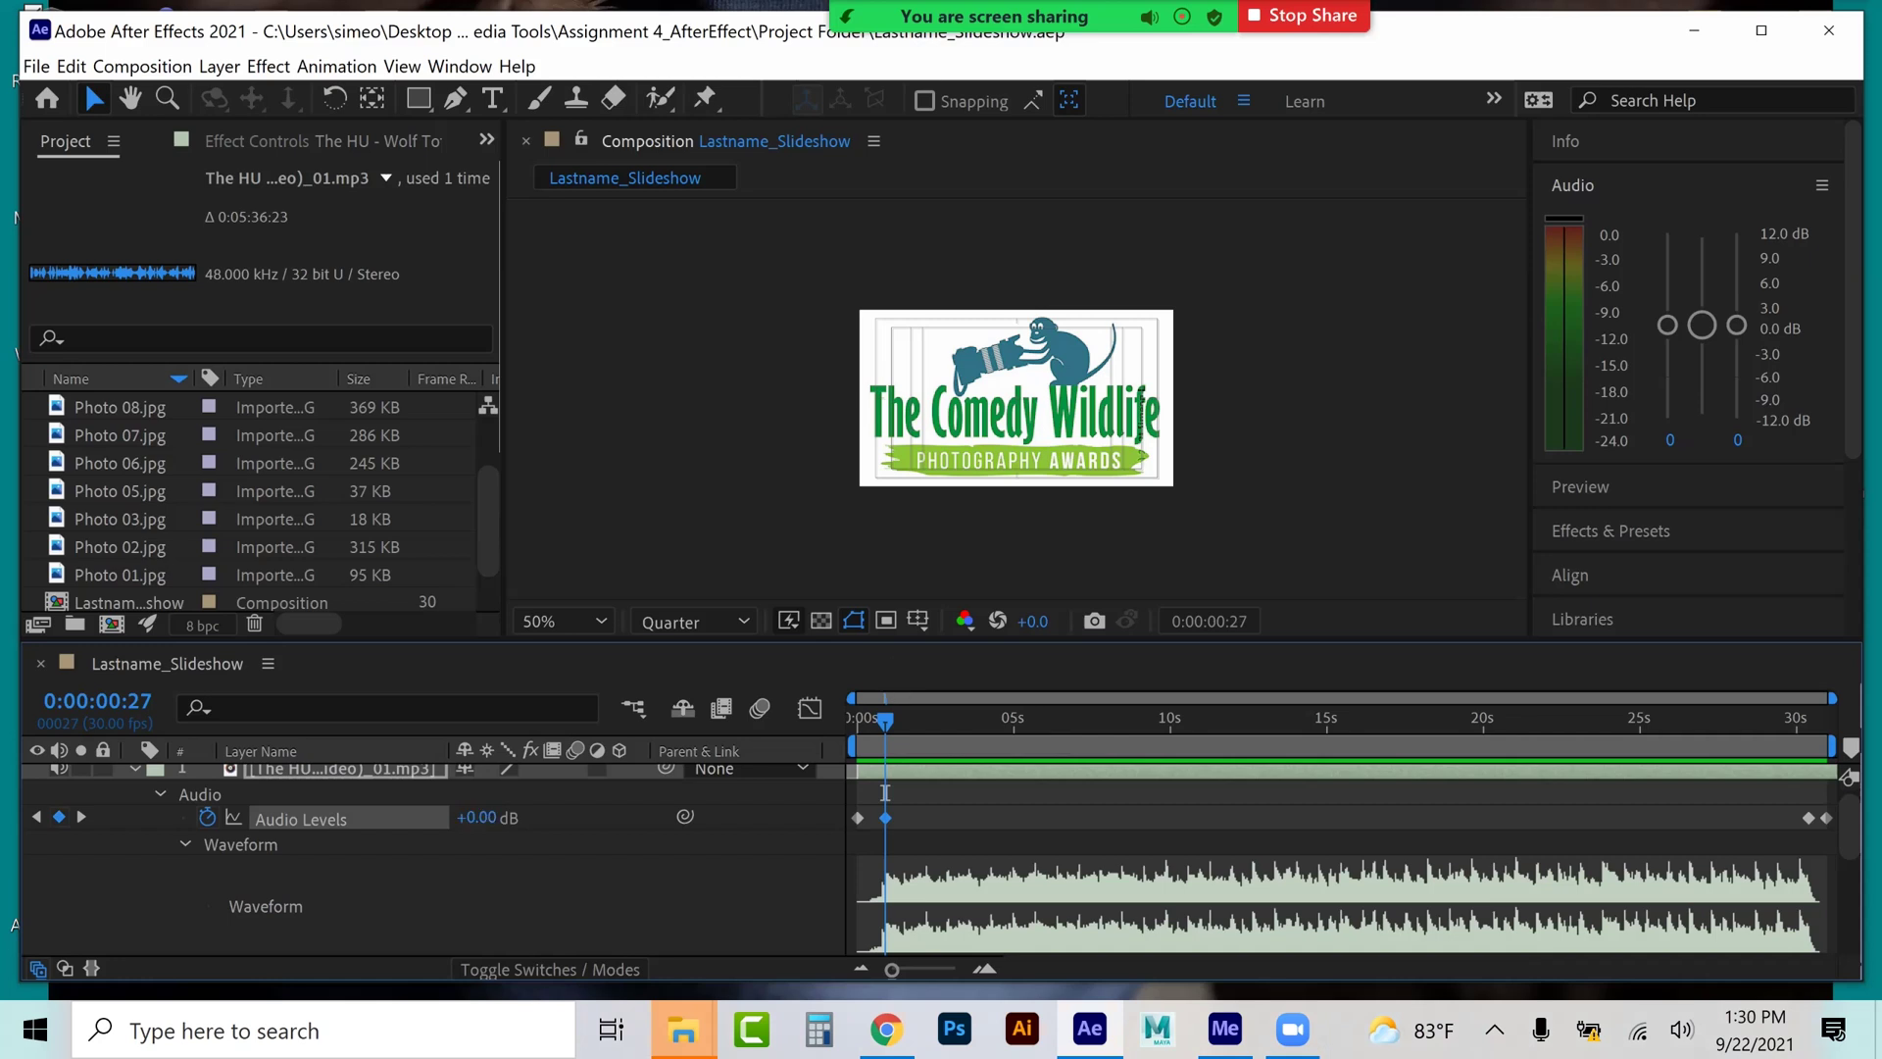
mouse_move(885, 792)
click(478, 817)
text(-6)
key(Return)
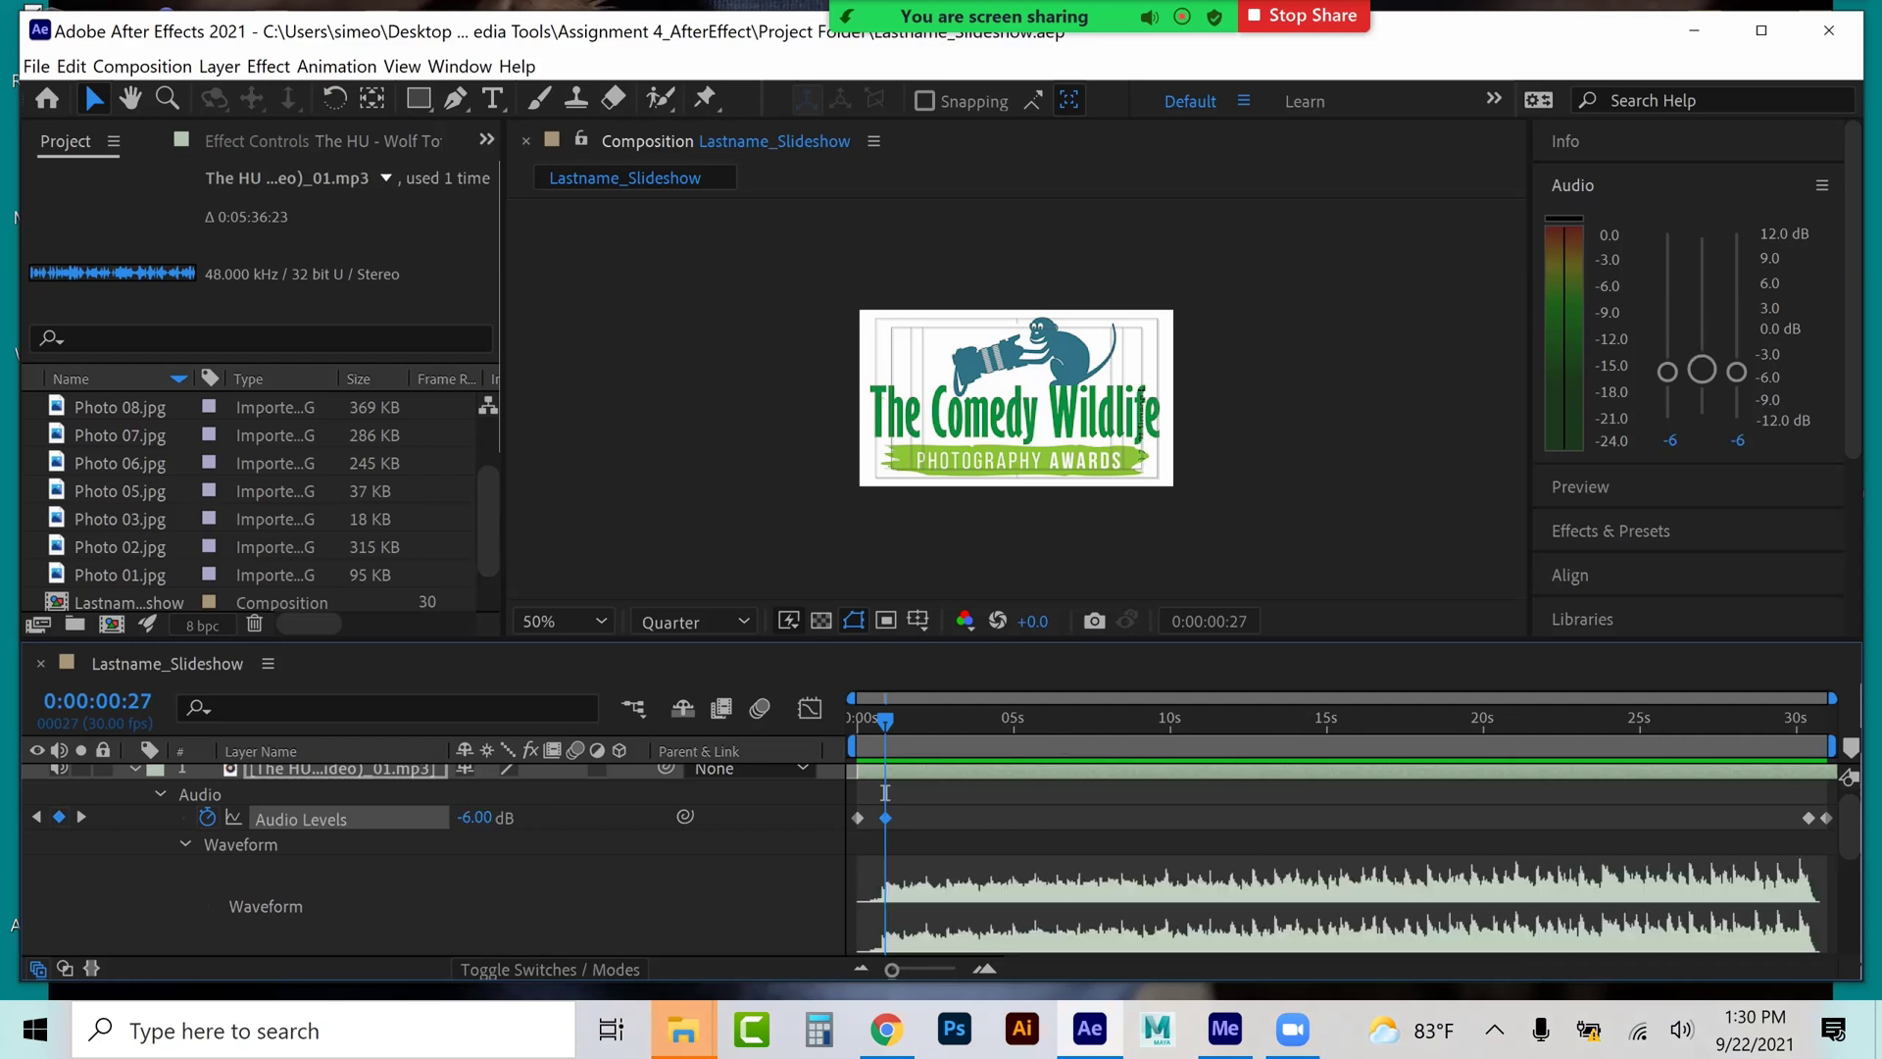
- Set the music's audio levels keyframe at 0:00:30:12 to -6 dB
key(k)
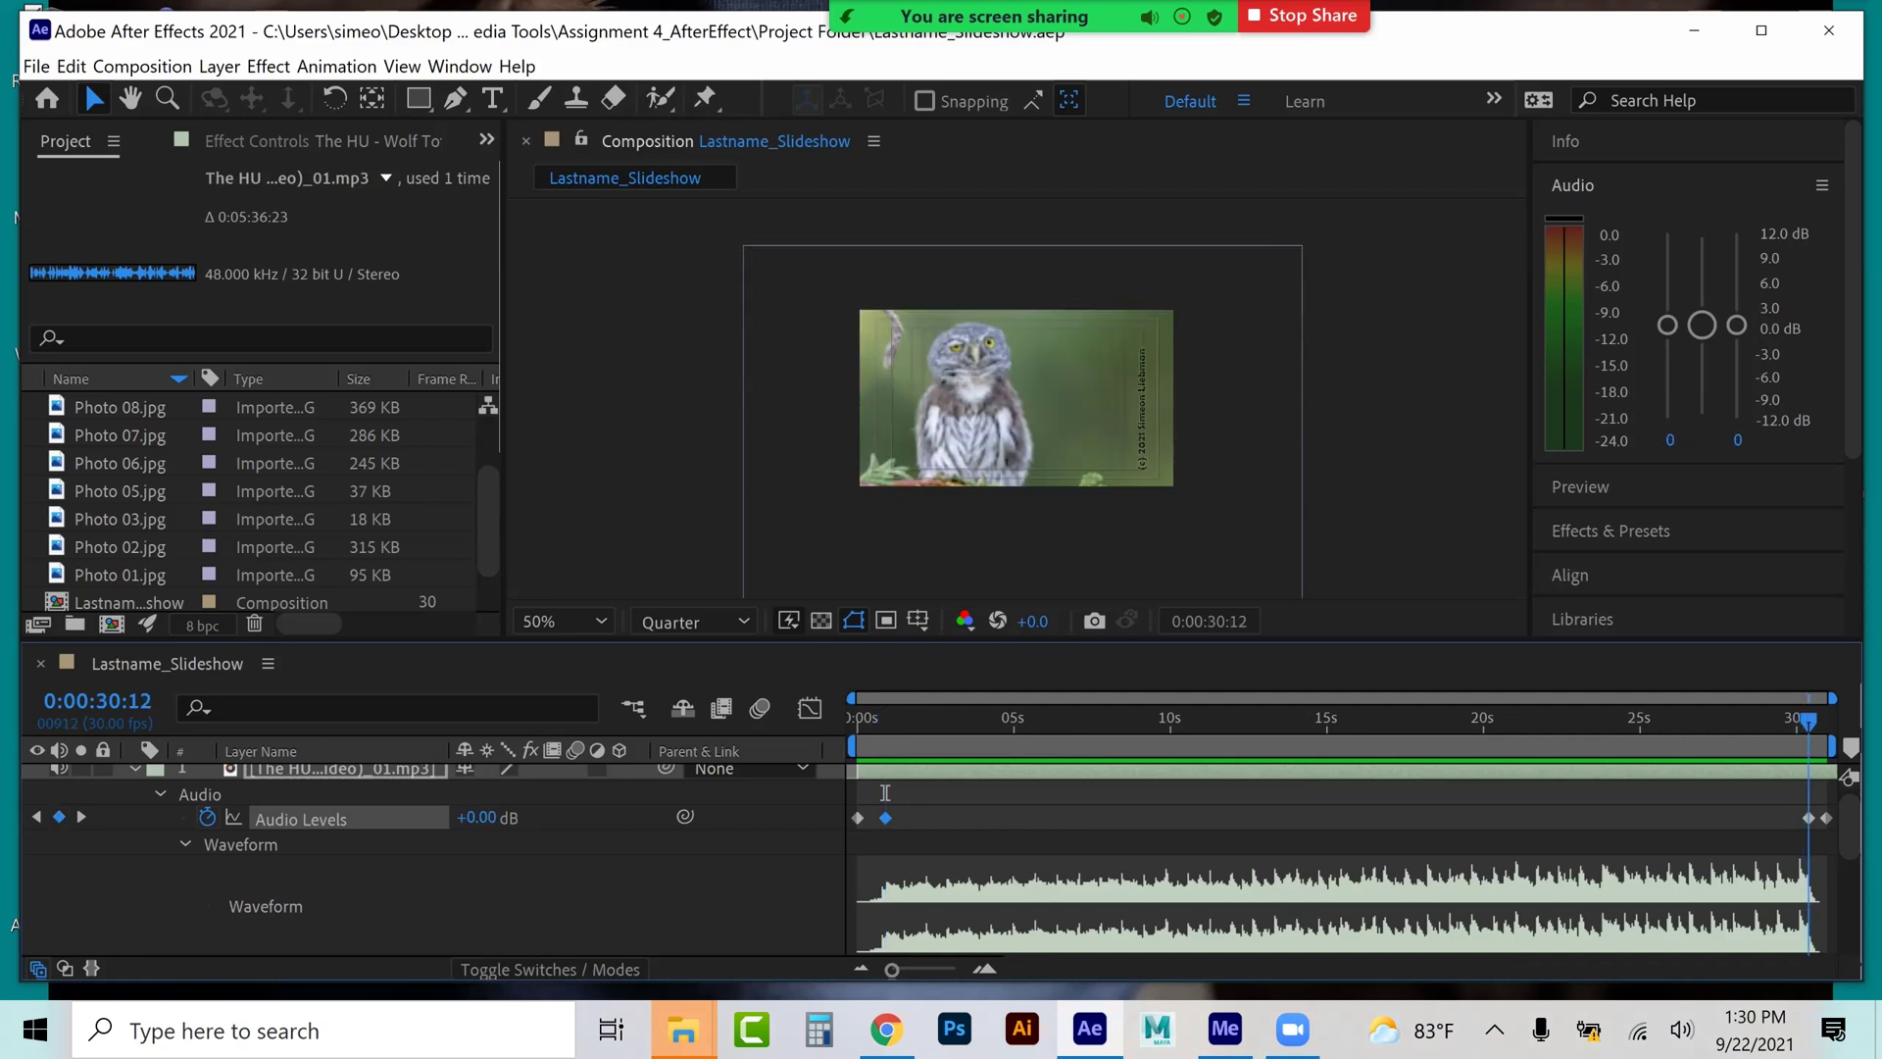
click(481, 817)
text(-6)
key(Return)
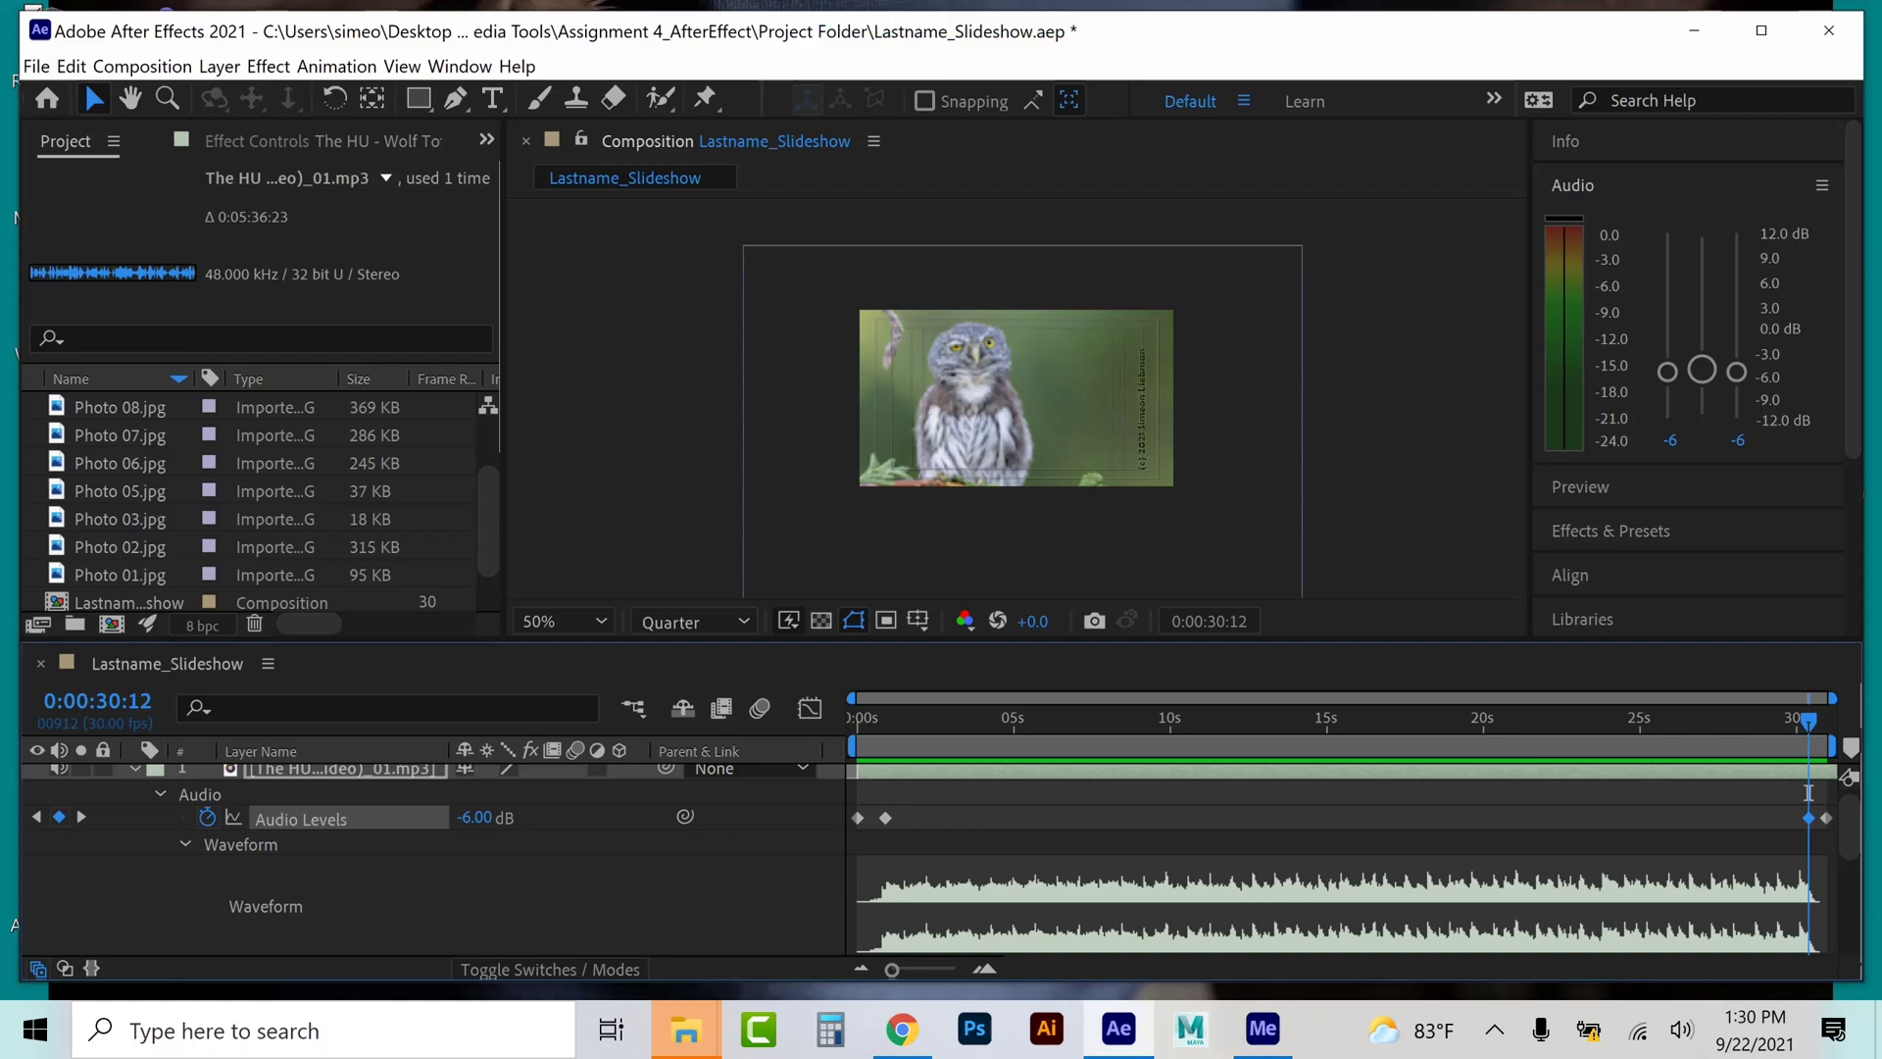
- Switch to Chrome and search Google in a new tab for "camera shutter sound effect"
click(891, 1029)
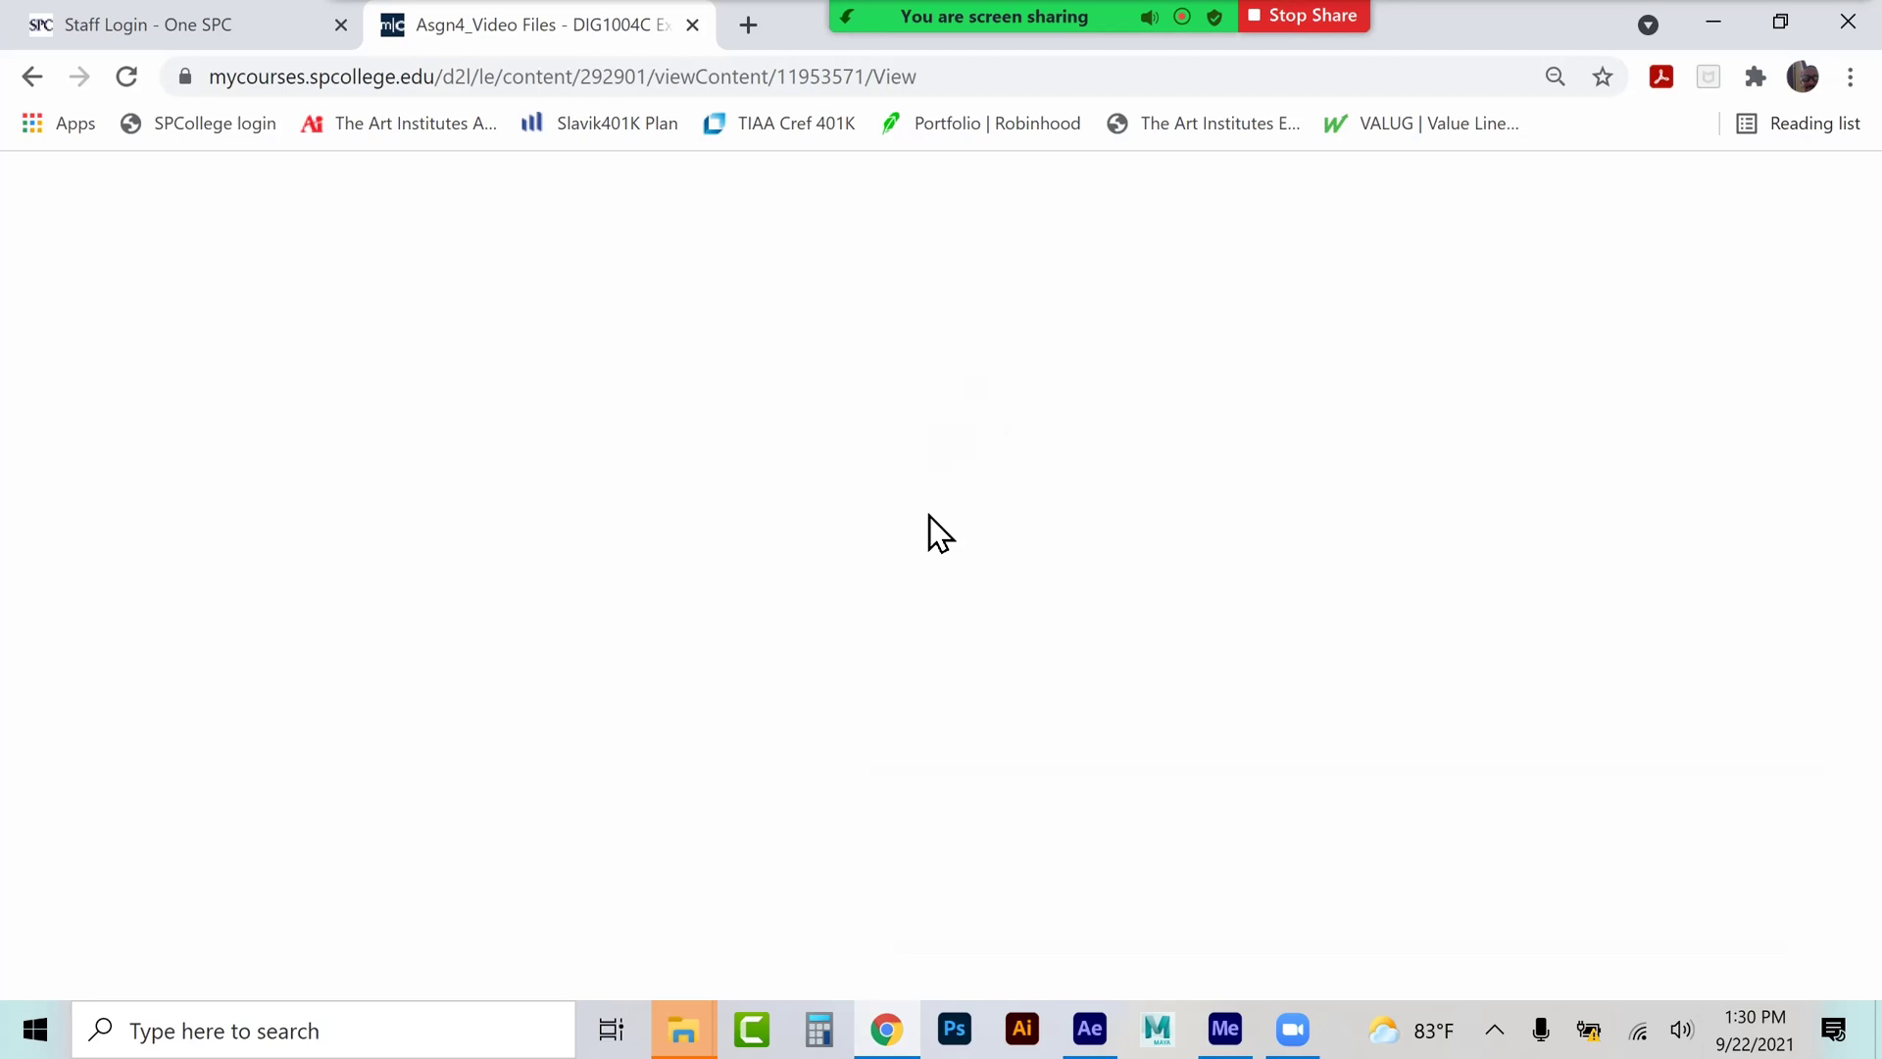
click(751, 27)
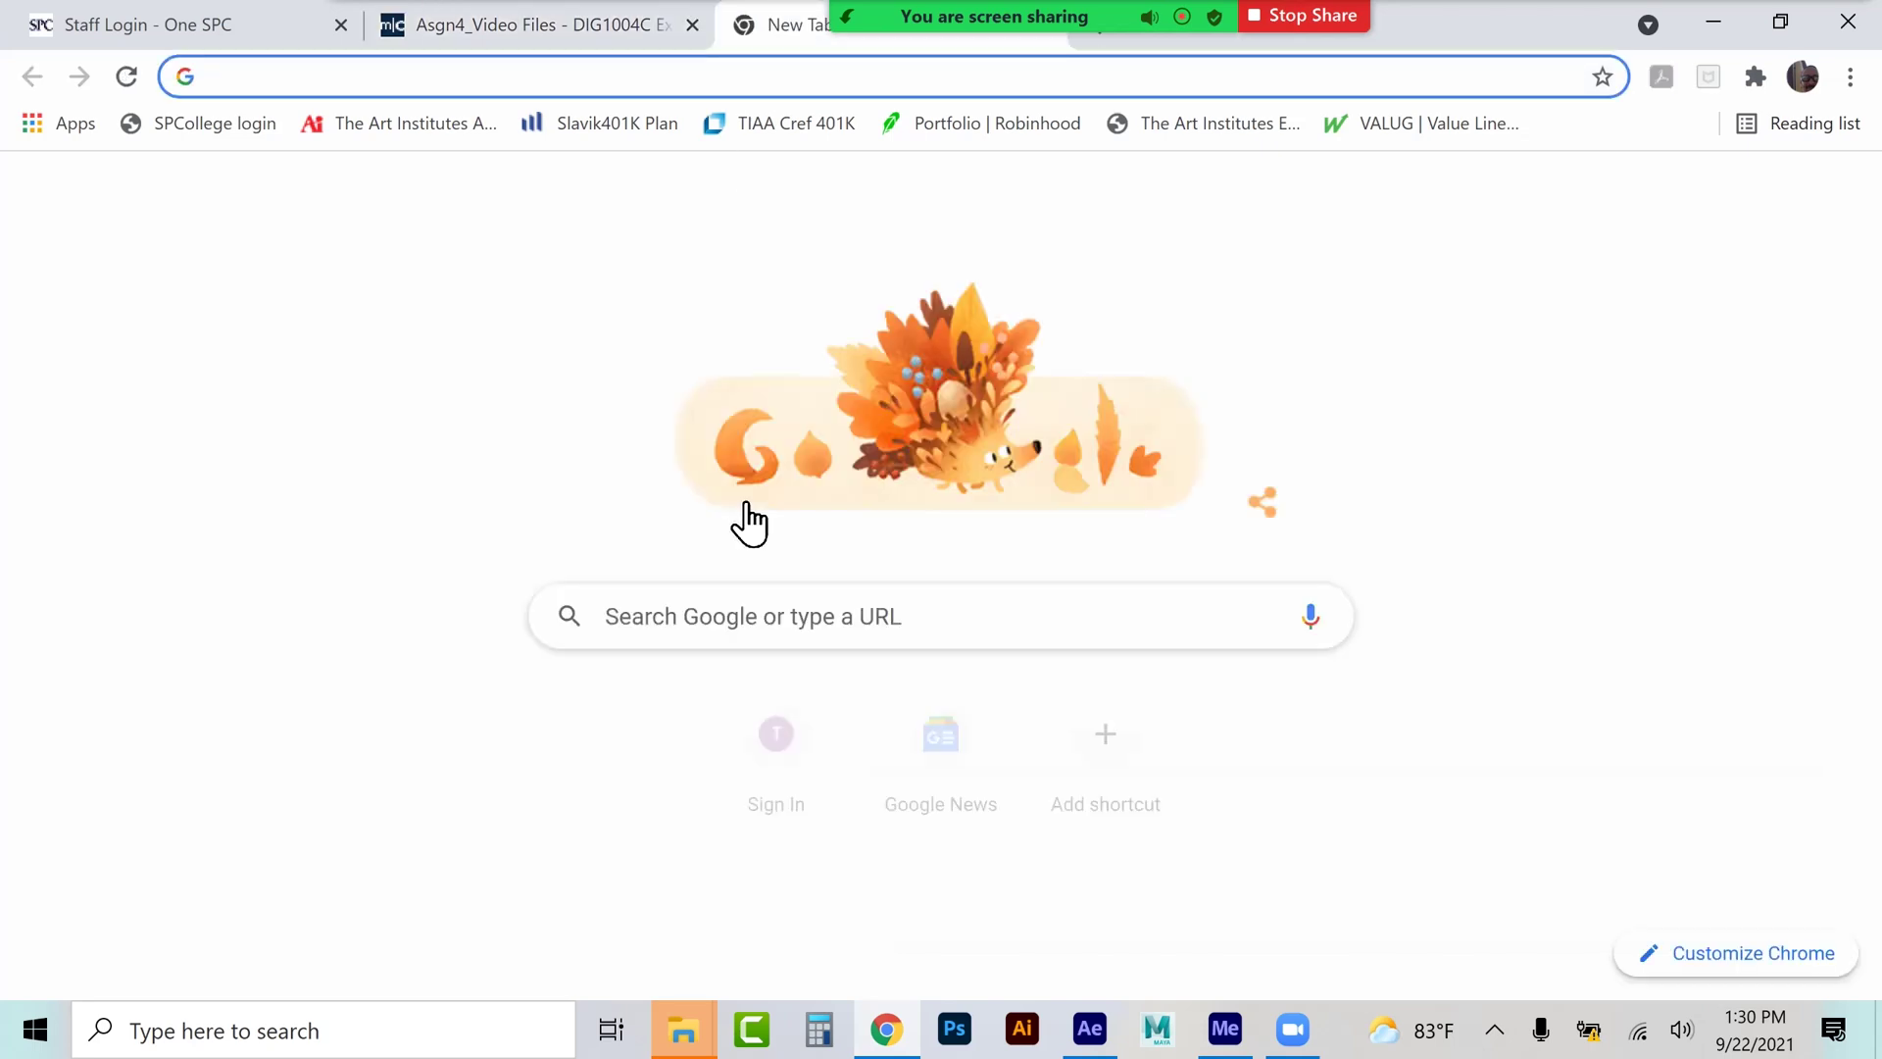
click(677, 623)
text(camera)
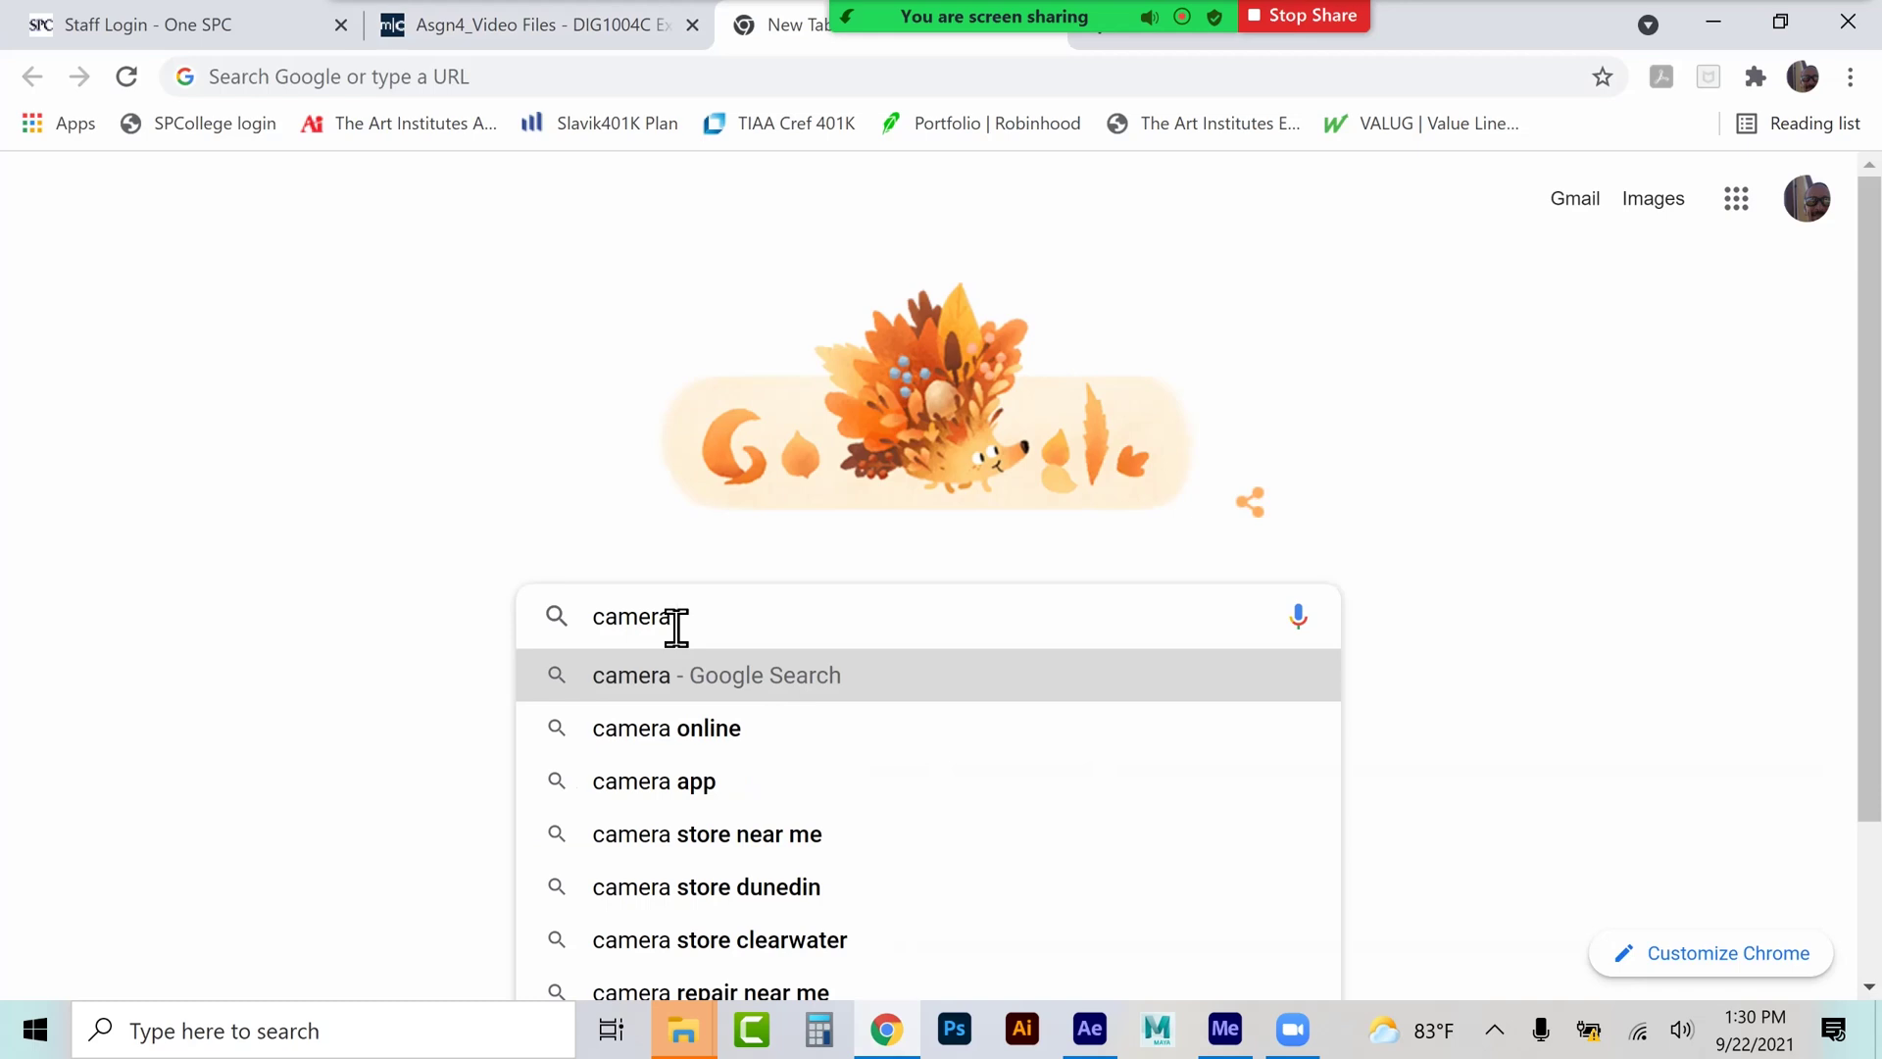
text( shutter sound effect)
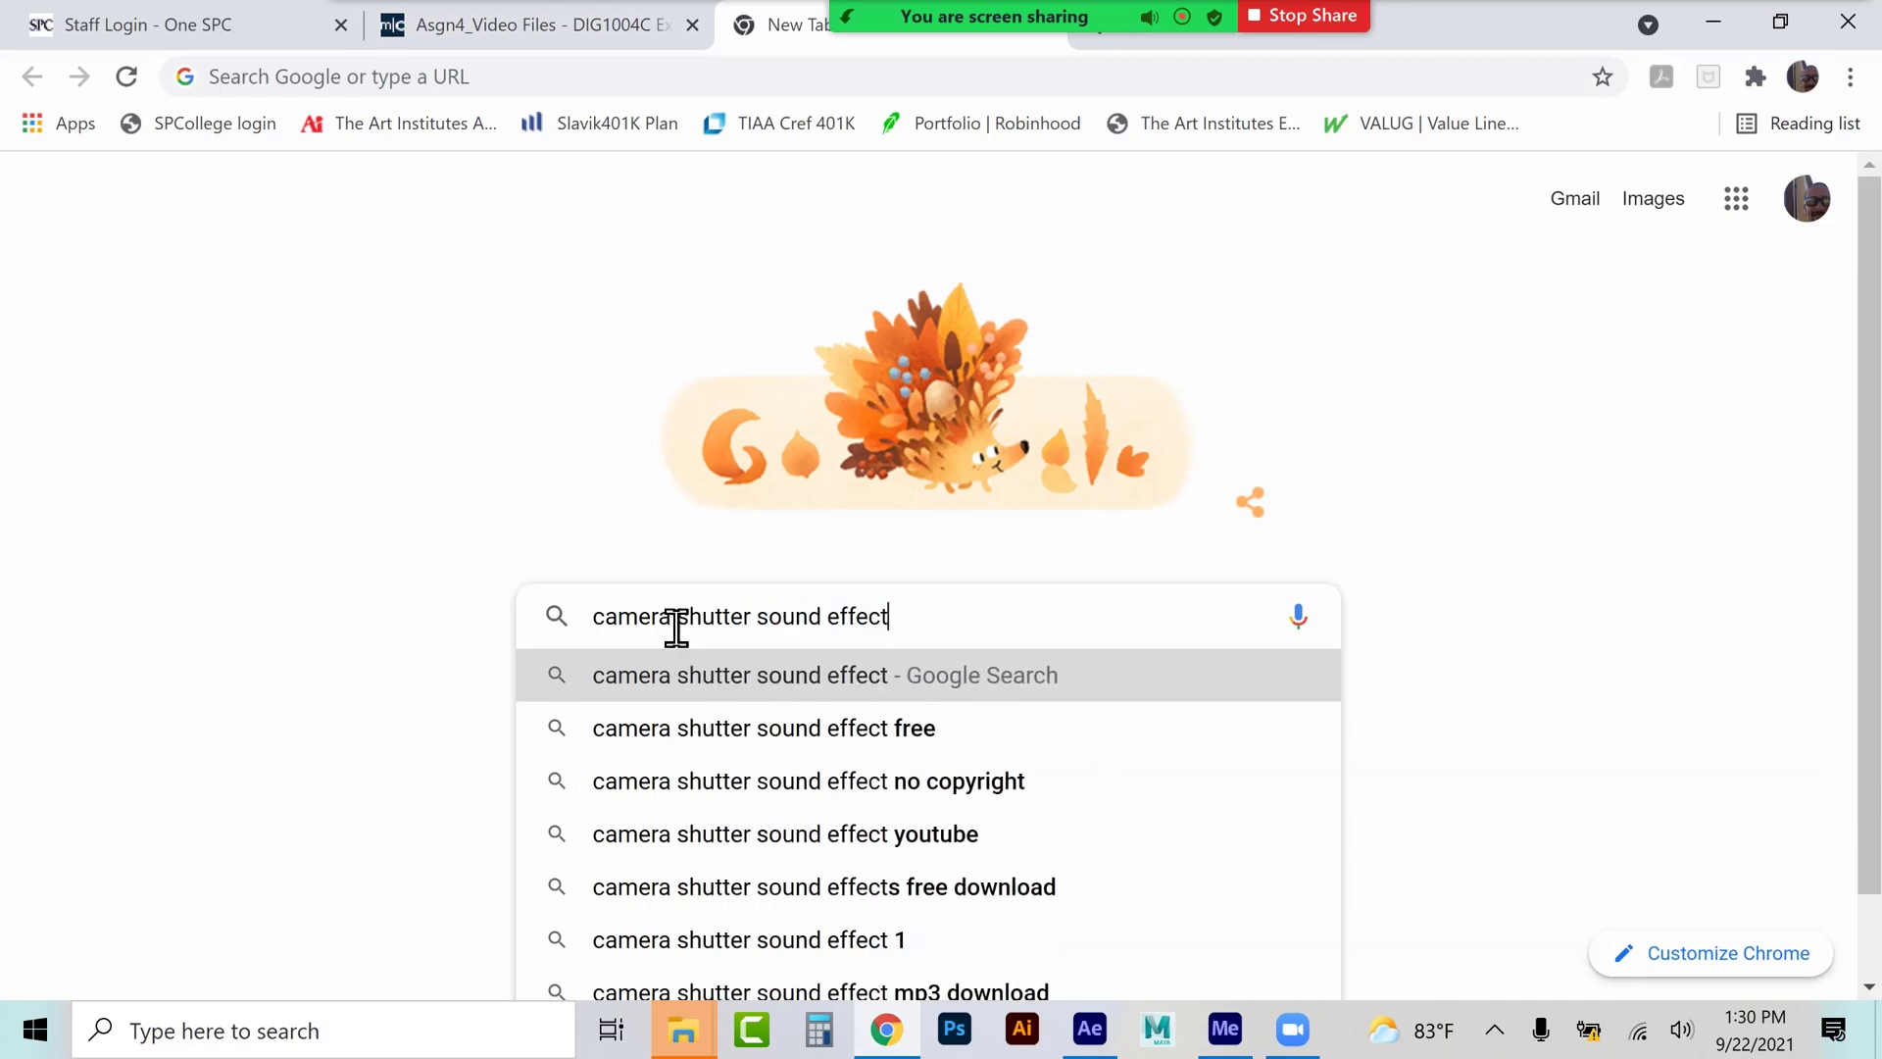
key(Return)
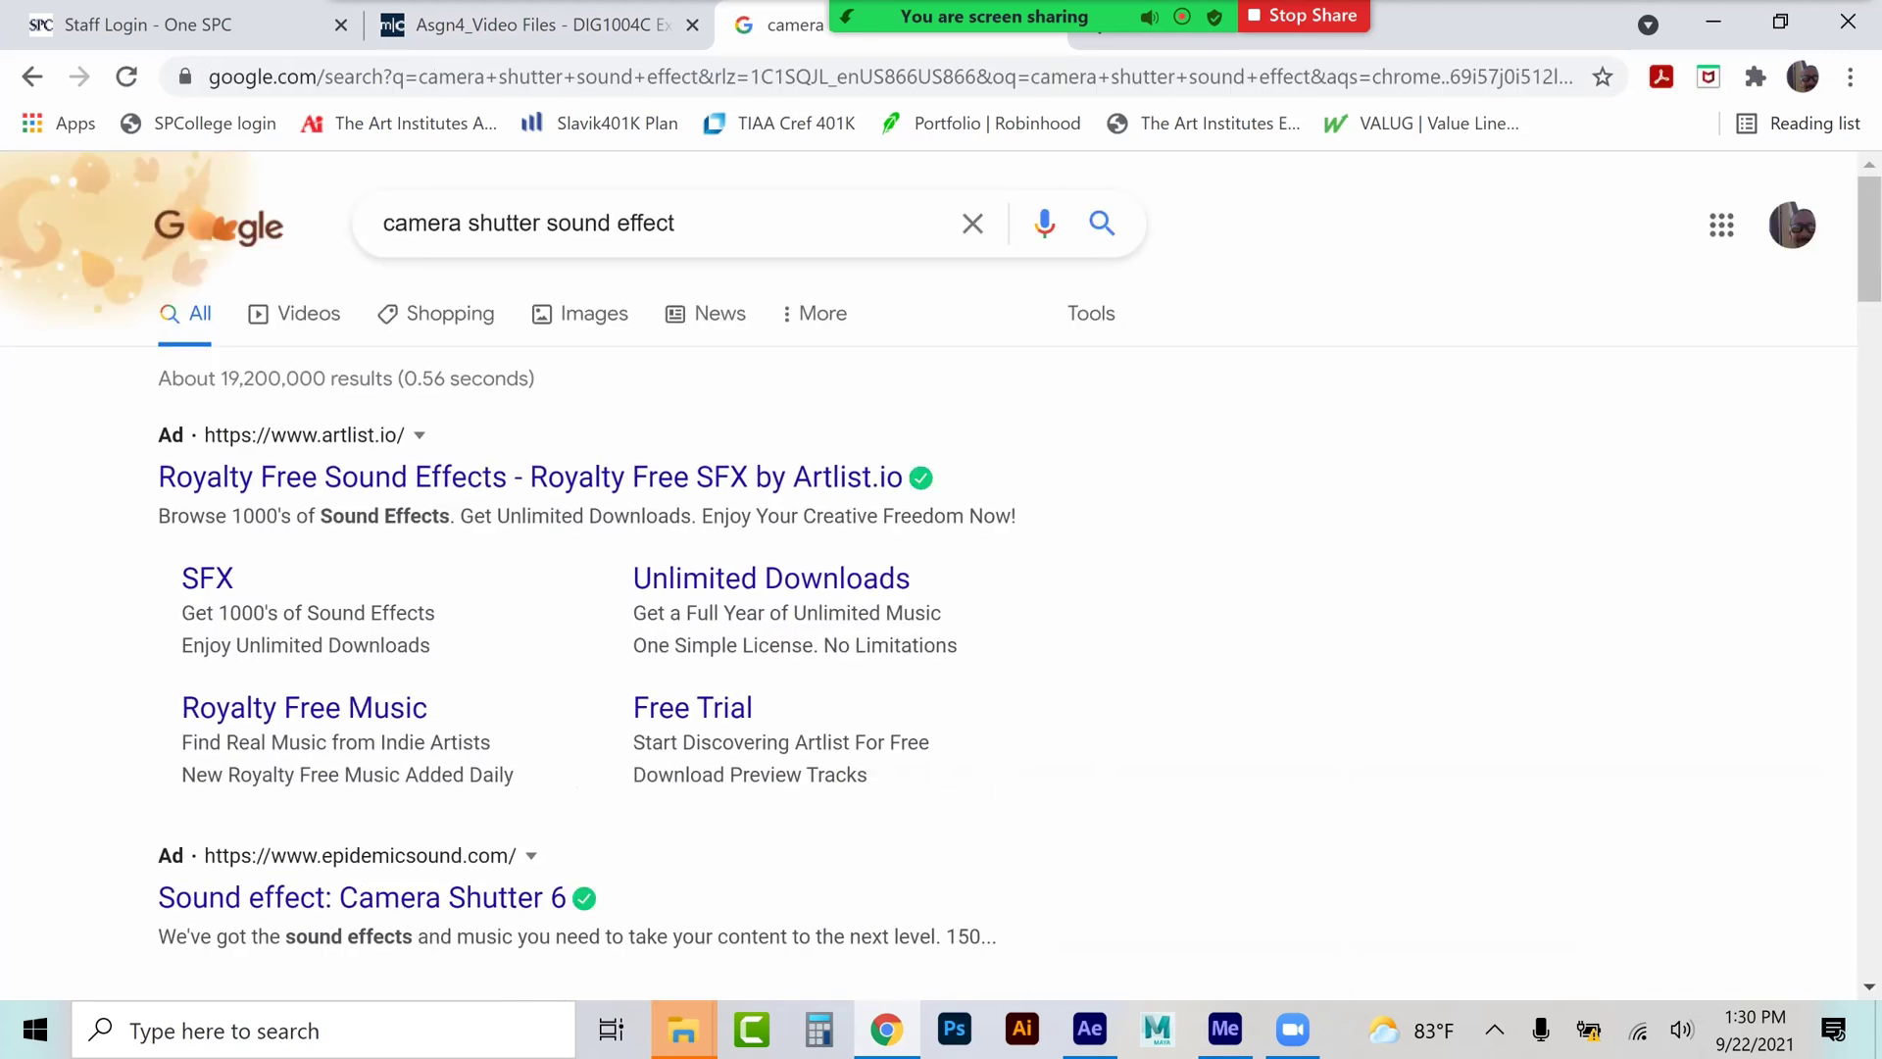
- Try to preview and download Camera Shutter 6 from Epidemic Sound, then return to the search results
click(358, 897)
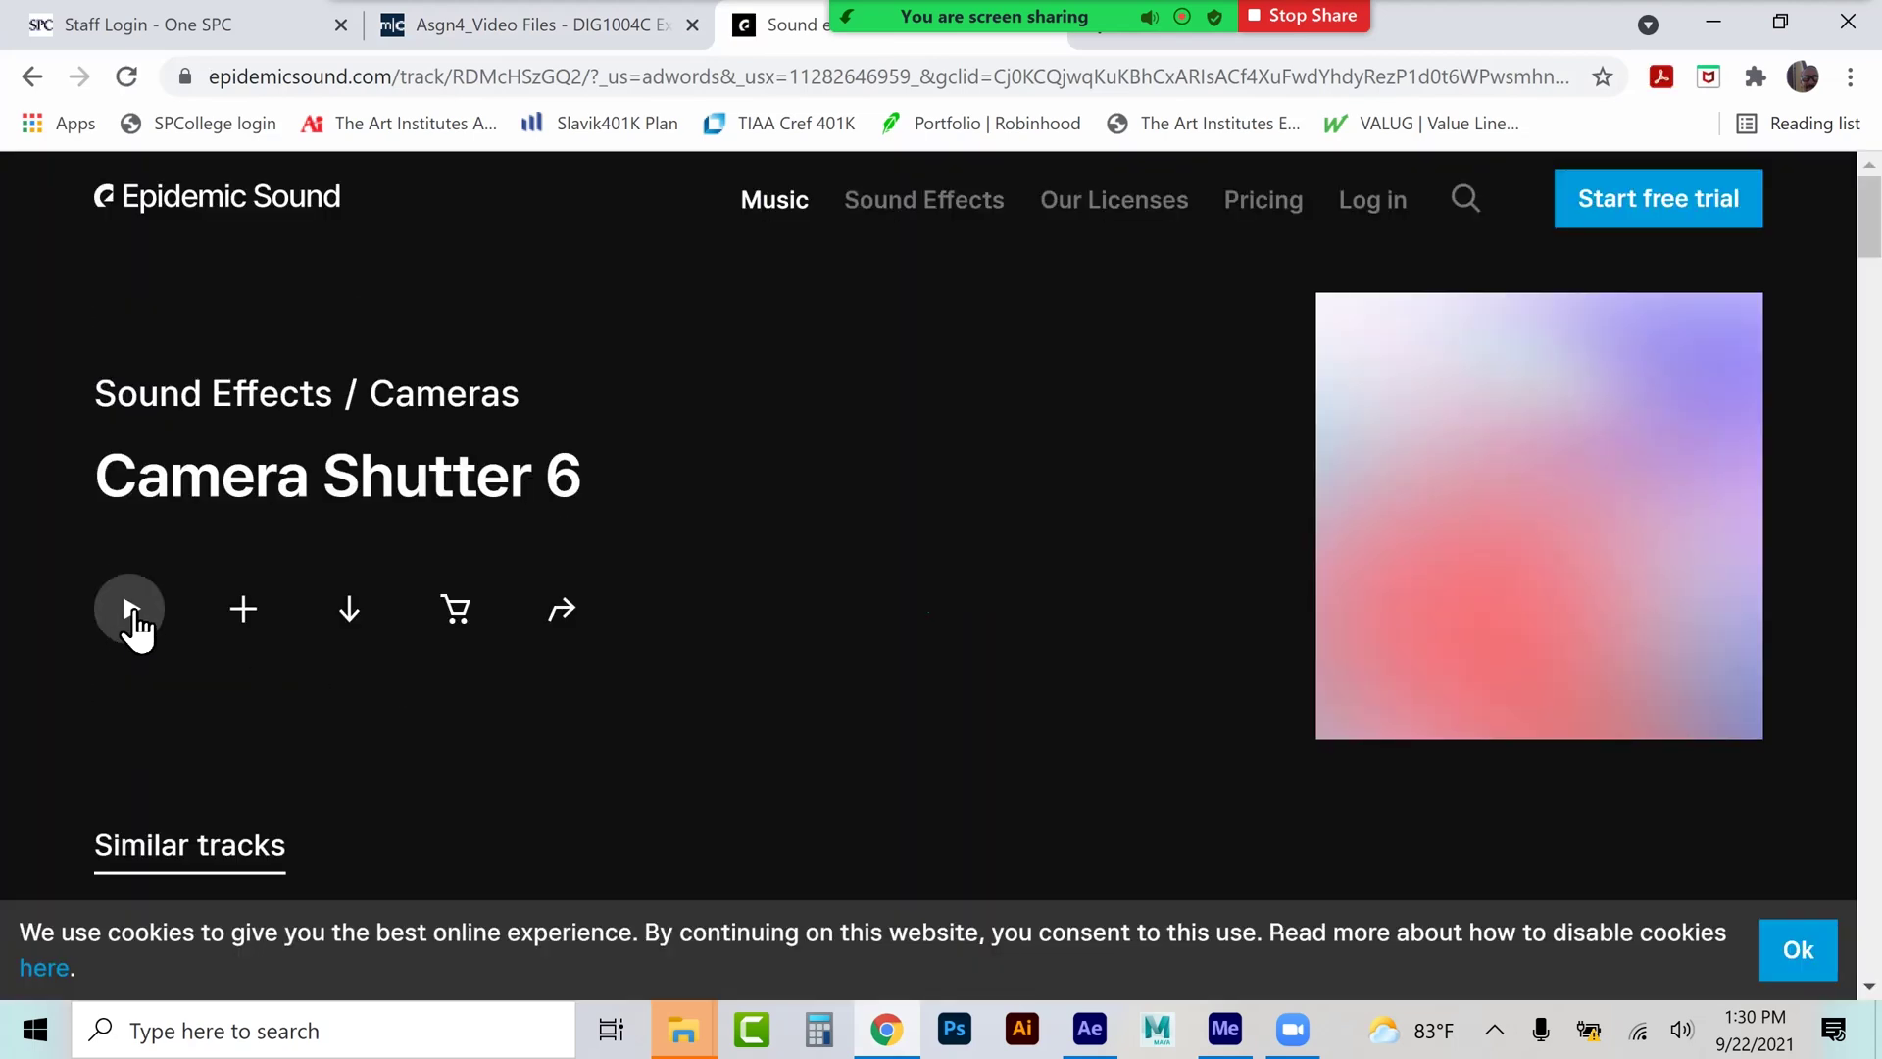
click(130, 612)
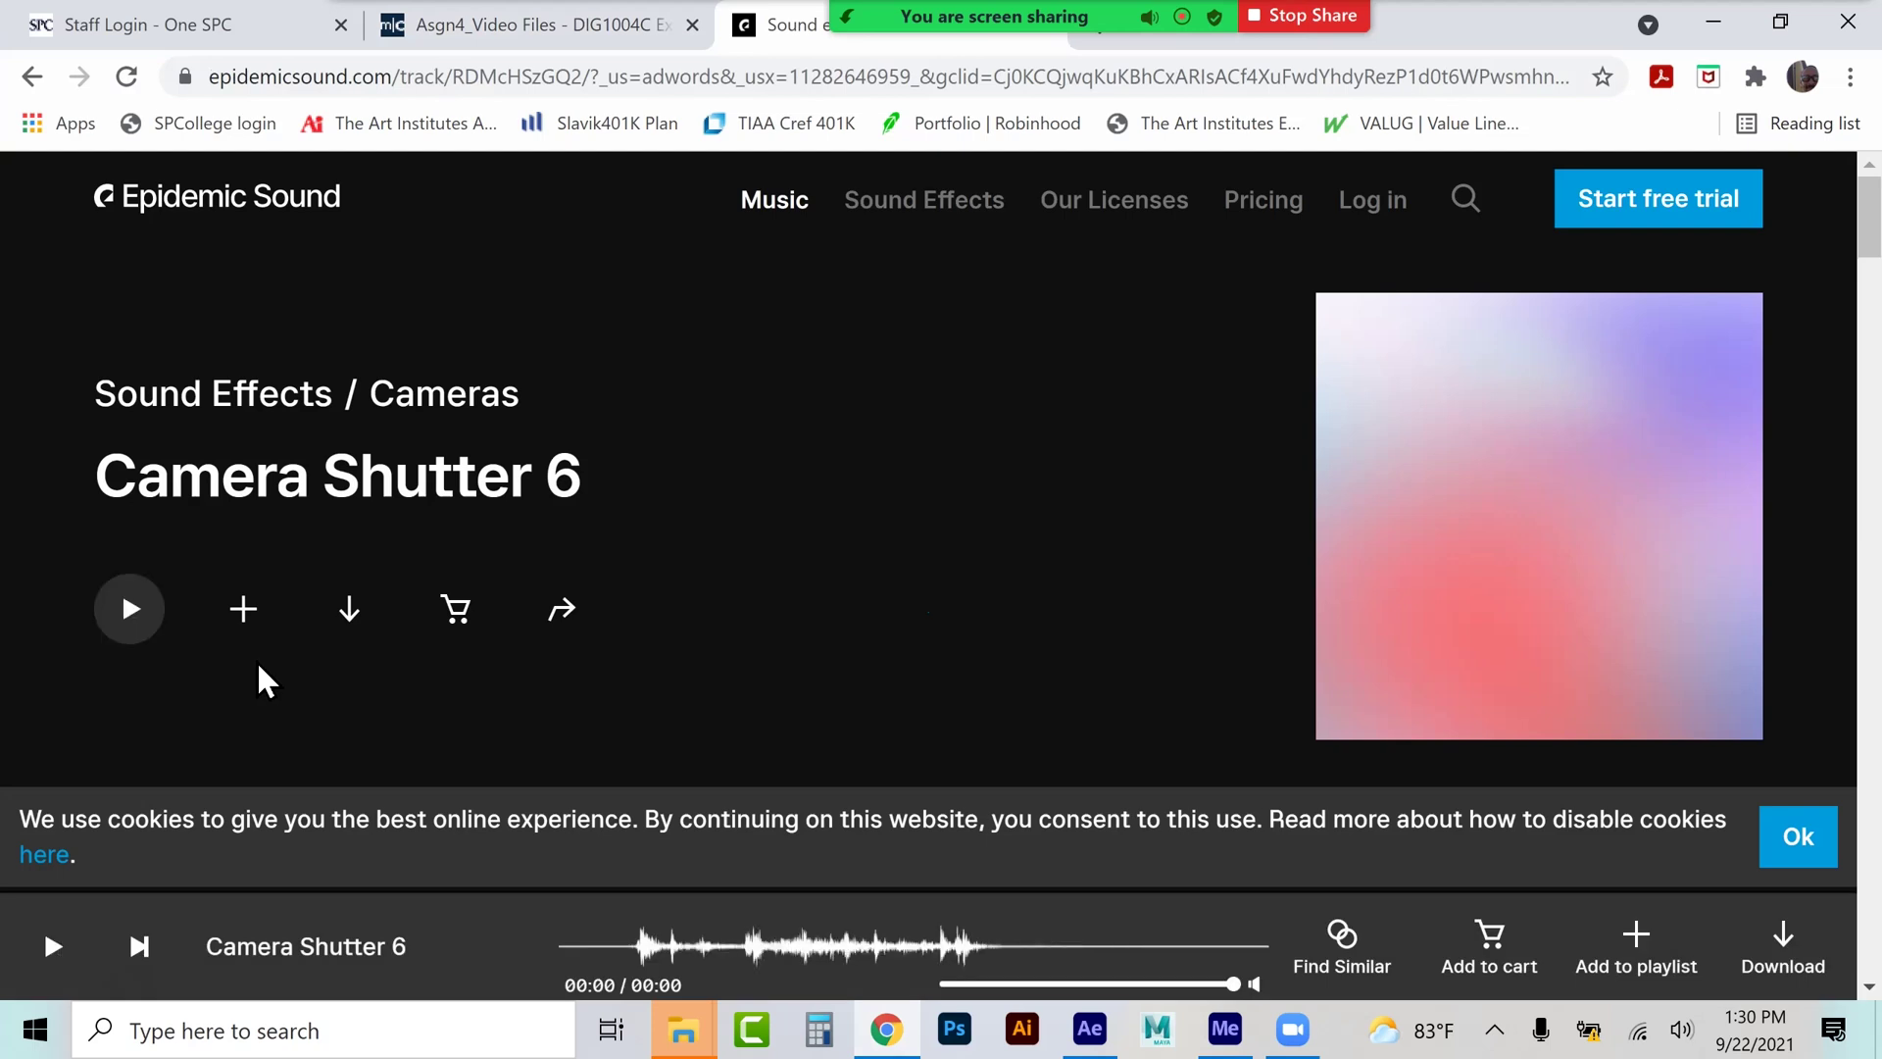
click(349, 618)
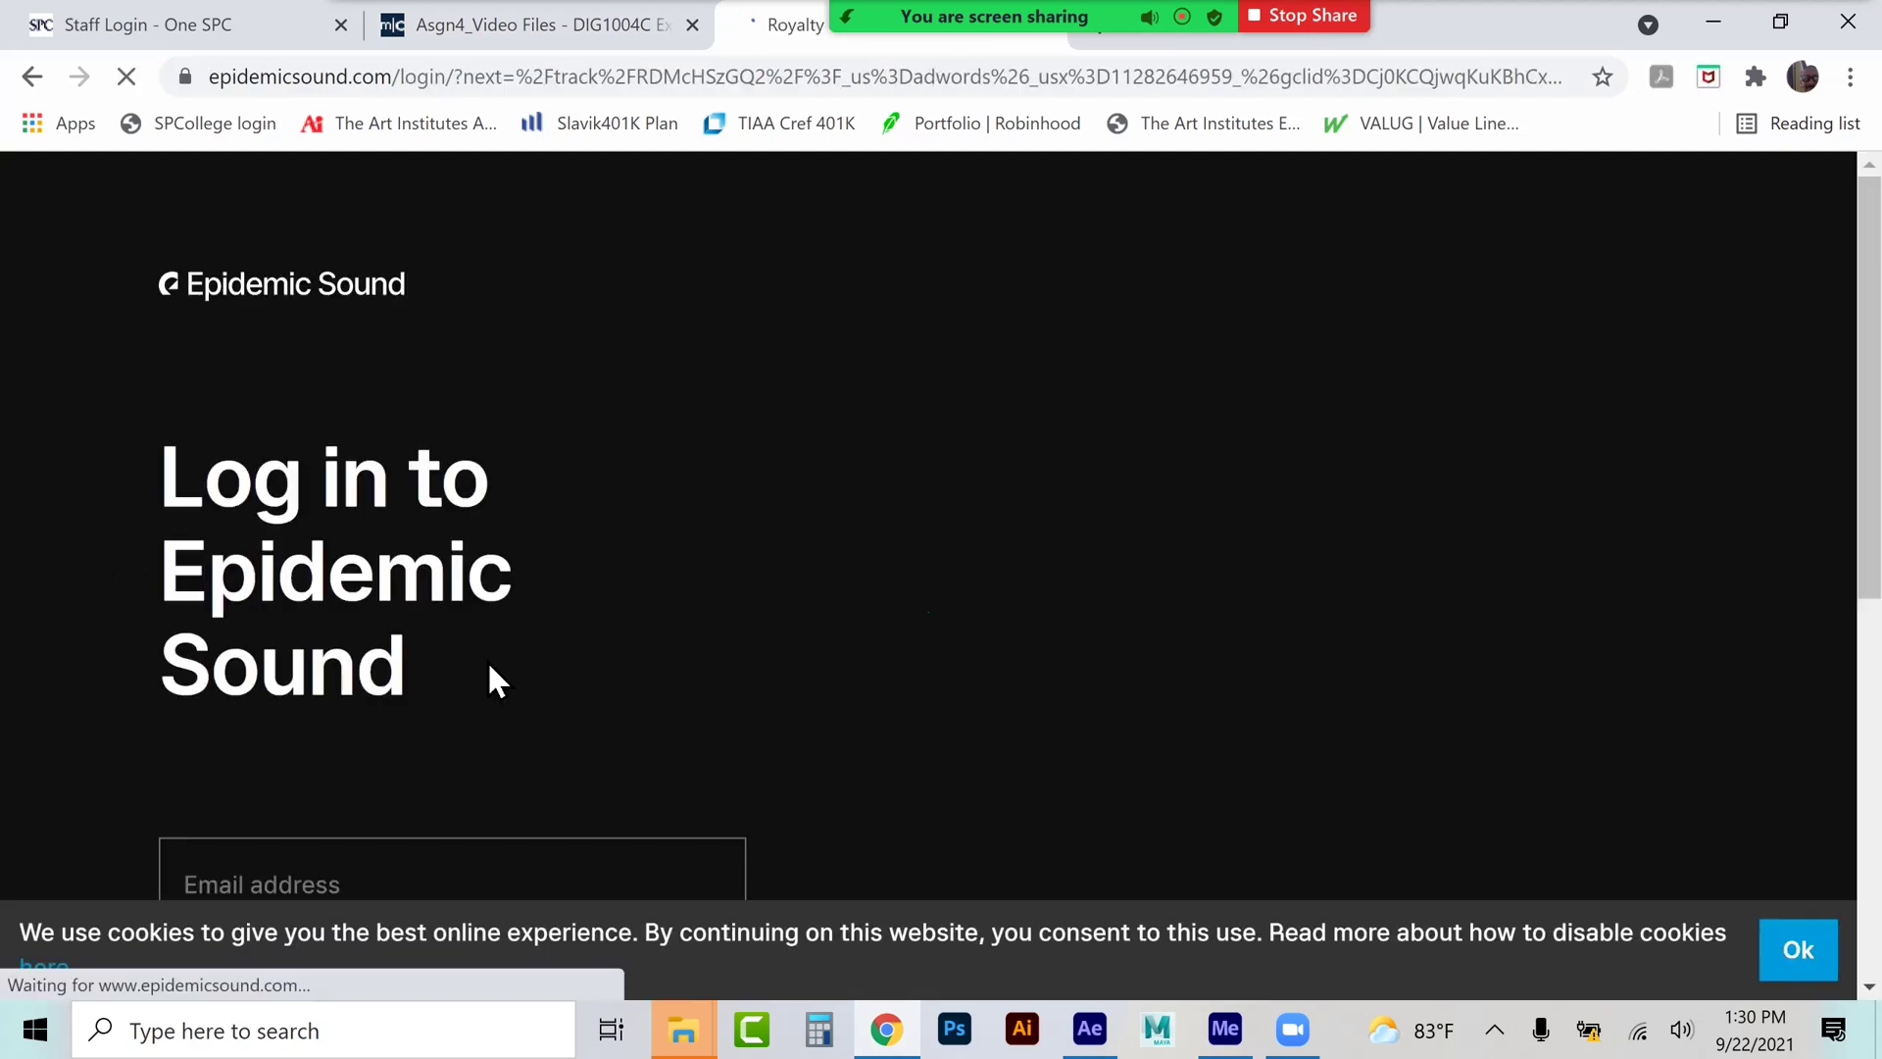
scroll(764, 647, down, 3)
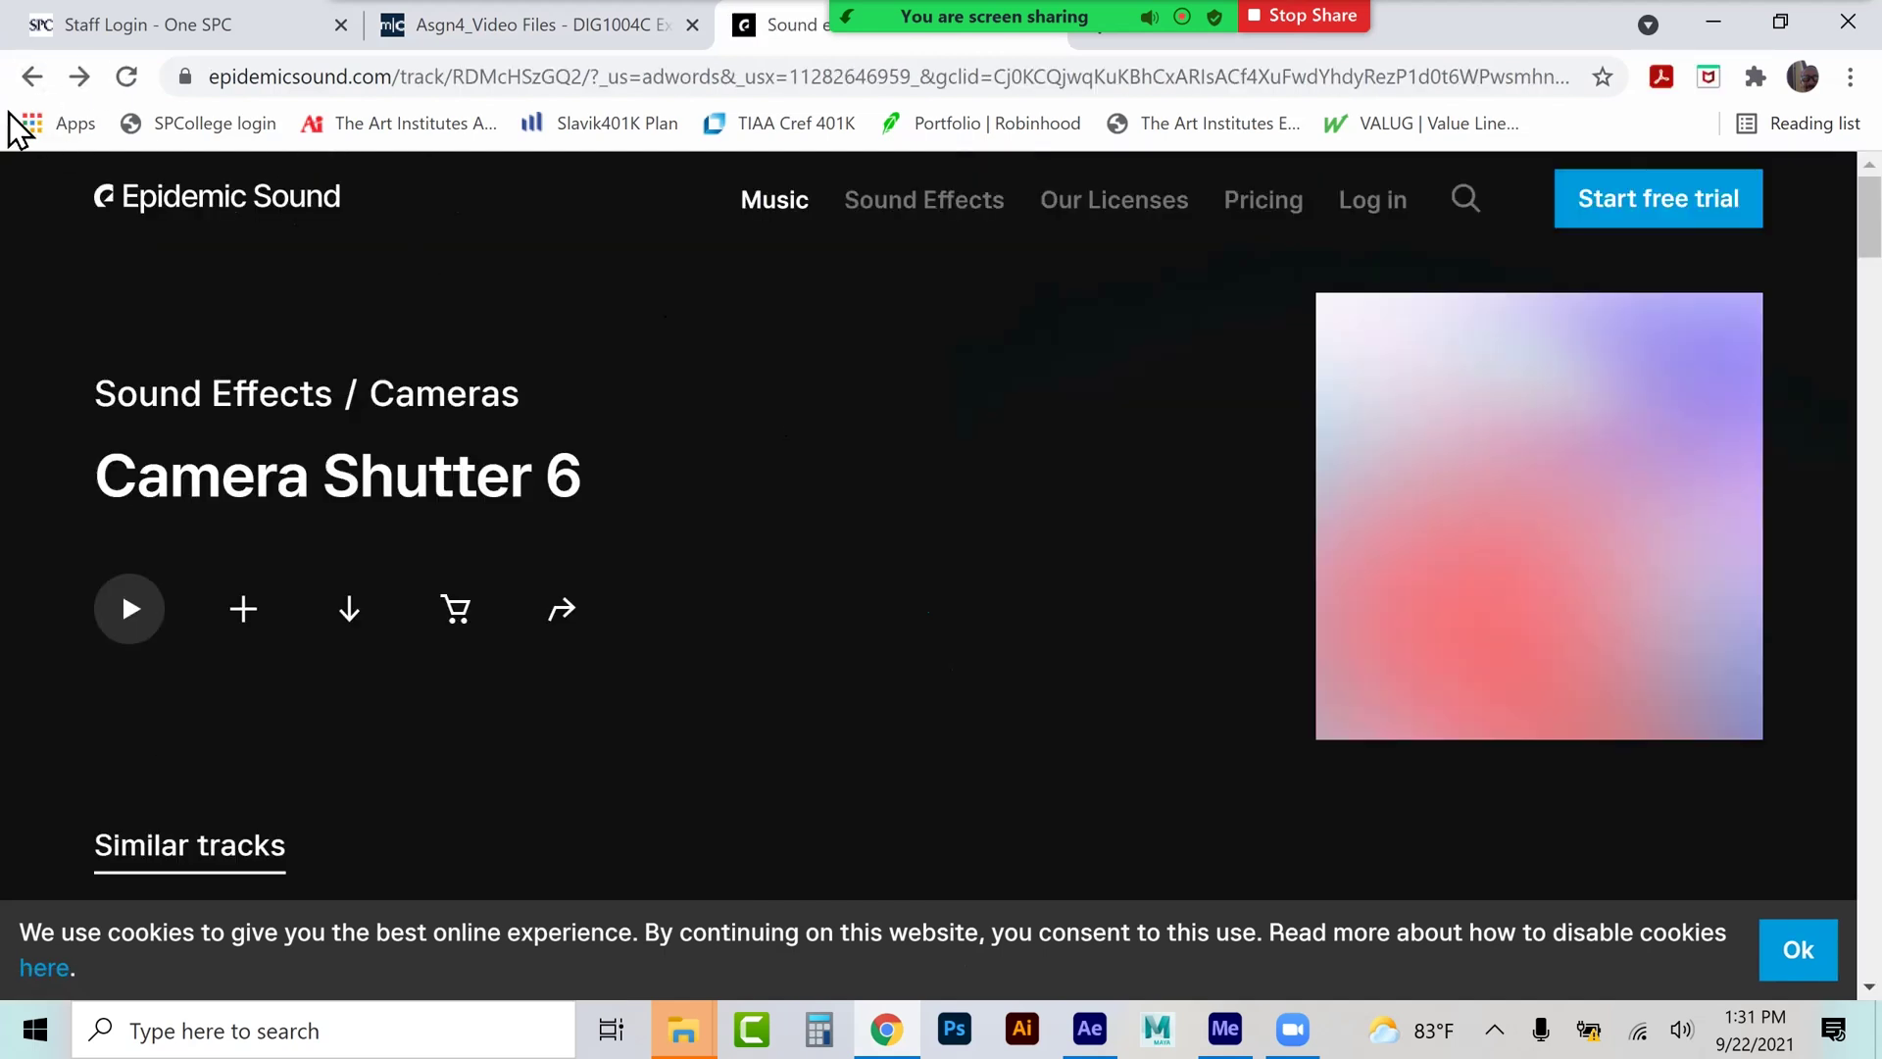
click(32, 76)
scroll(767, 421, down, 3)
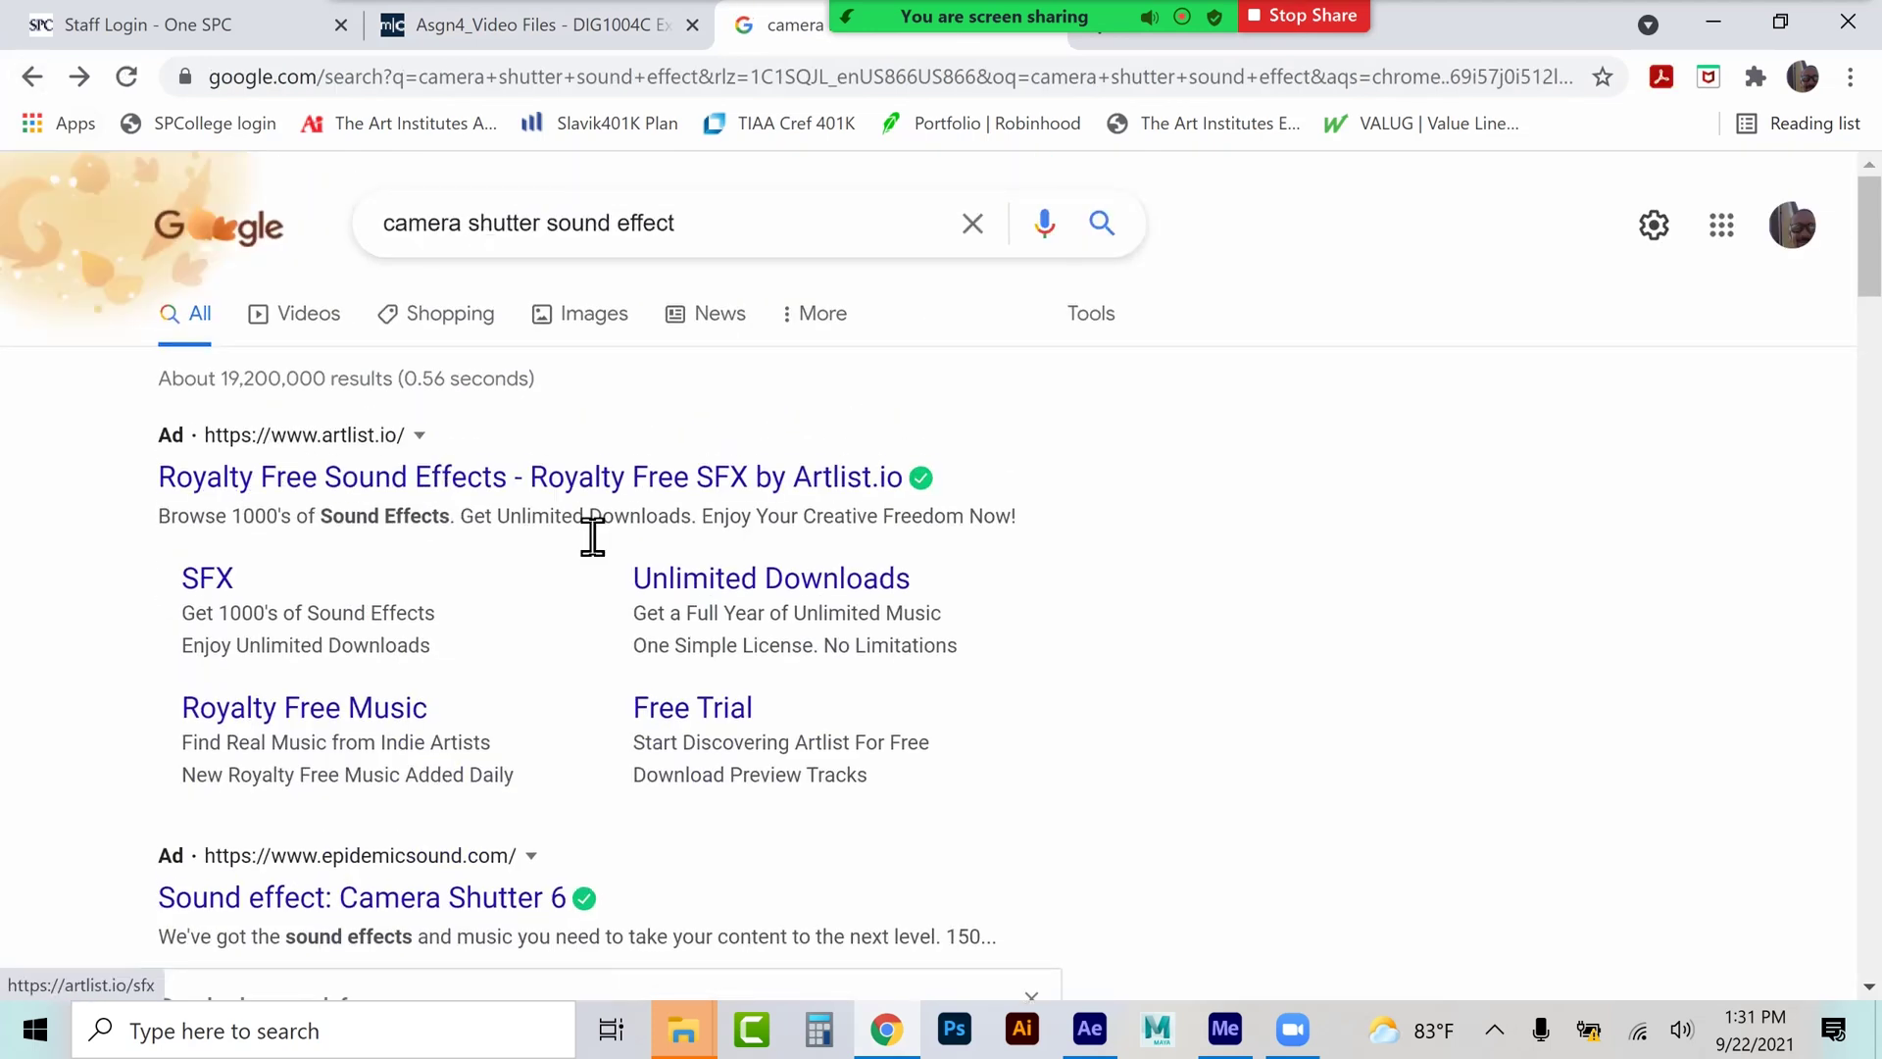
- Open Sound Jay's Camera Sound Effects page from the search results and find the camera shutter clips
scroll(578, 535, down, 4)
scroll(578, 539, down, 12)
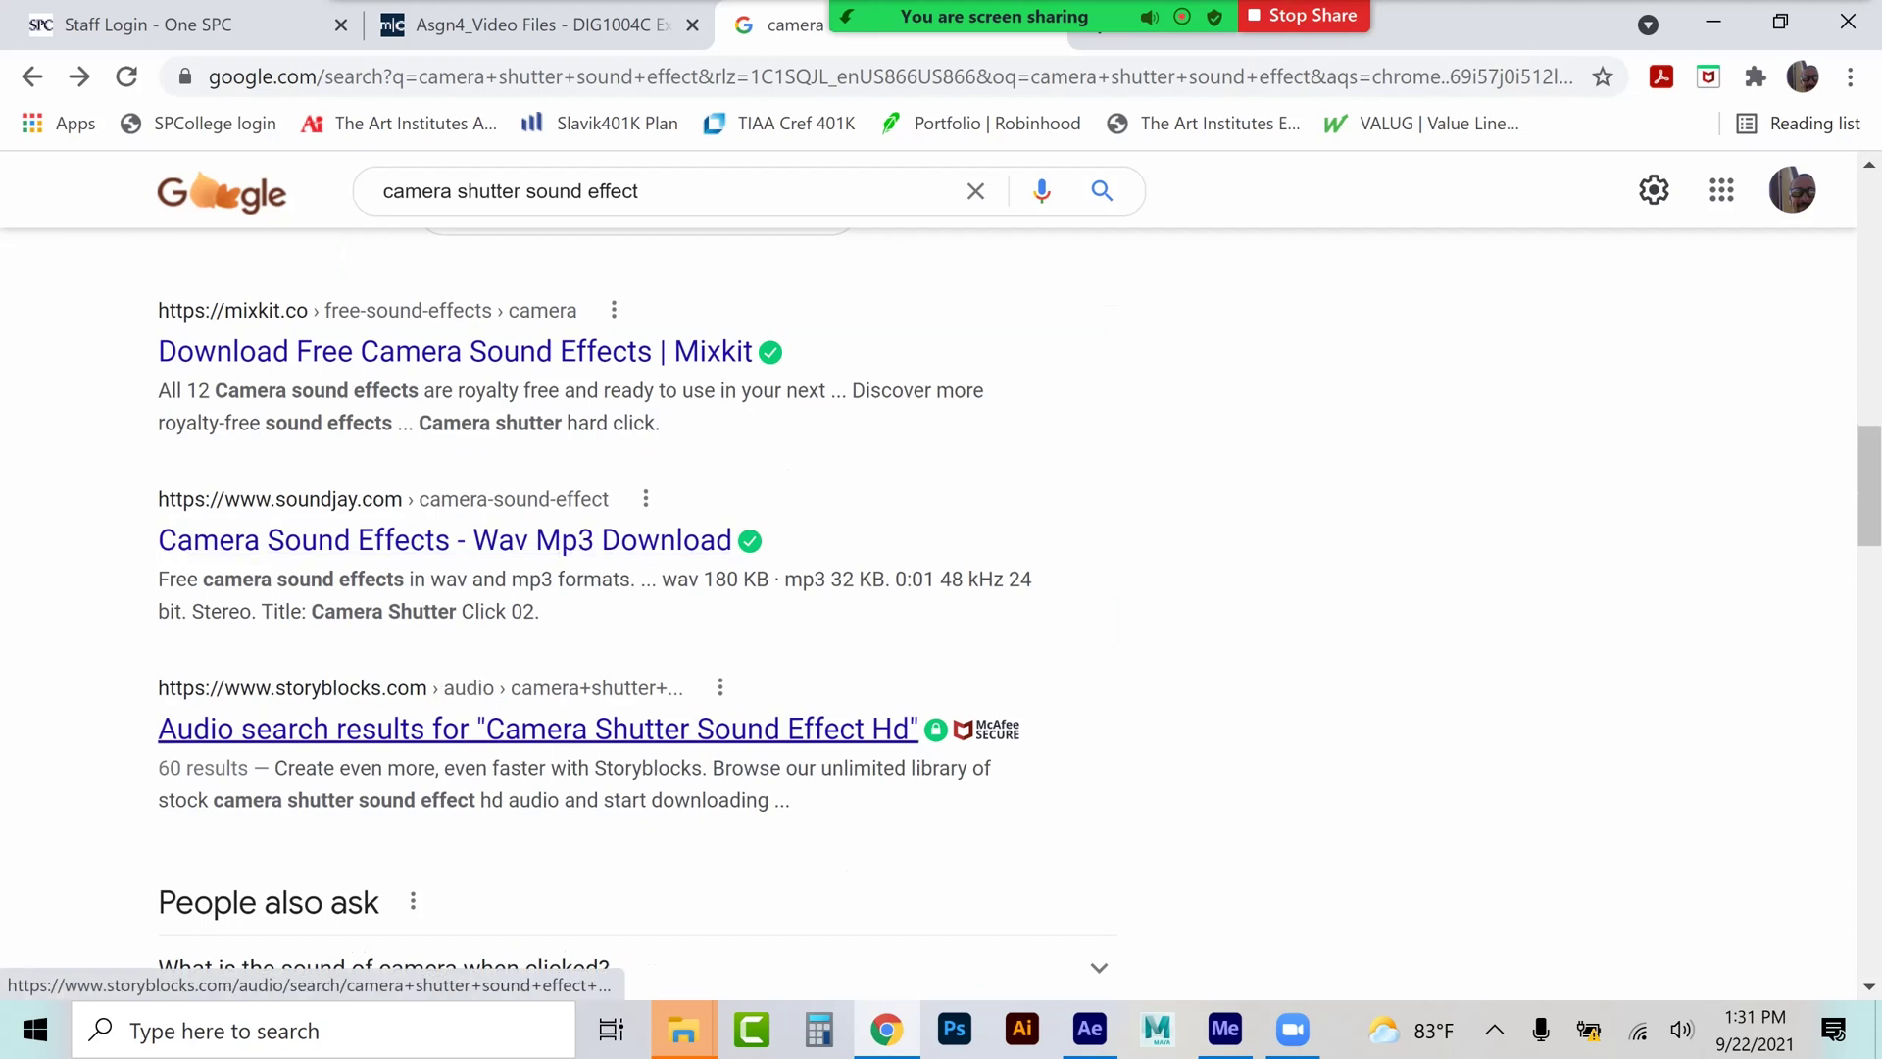
click(503, 541)
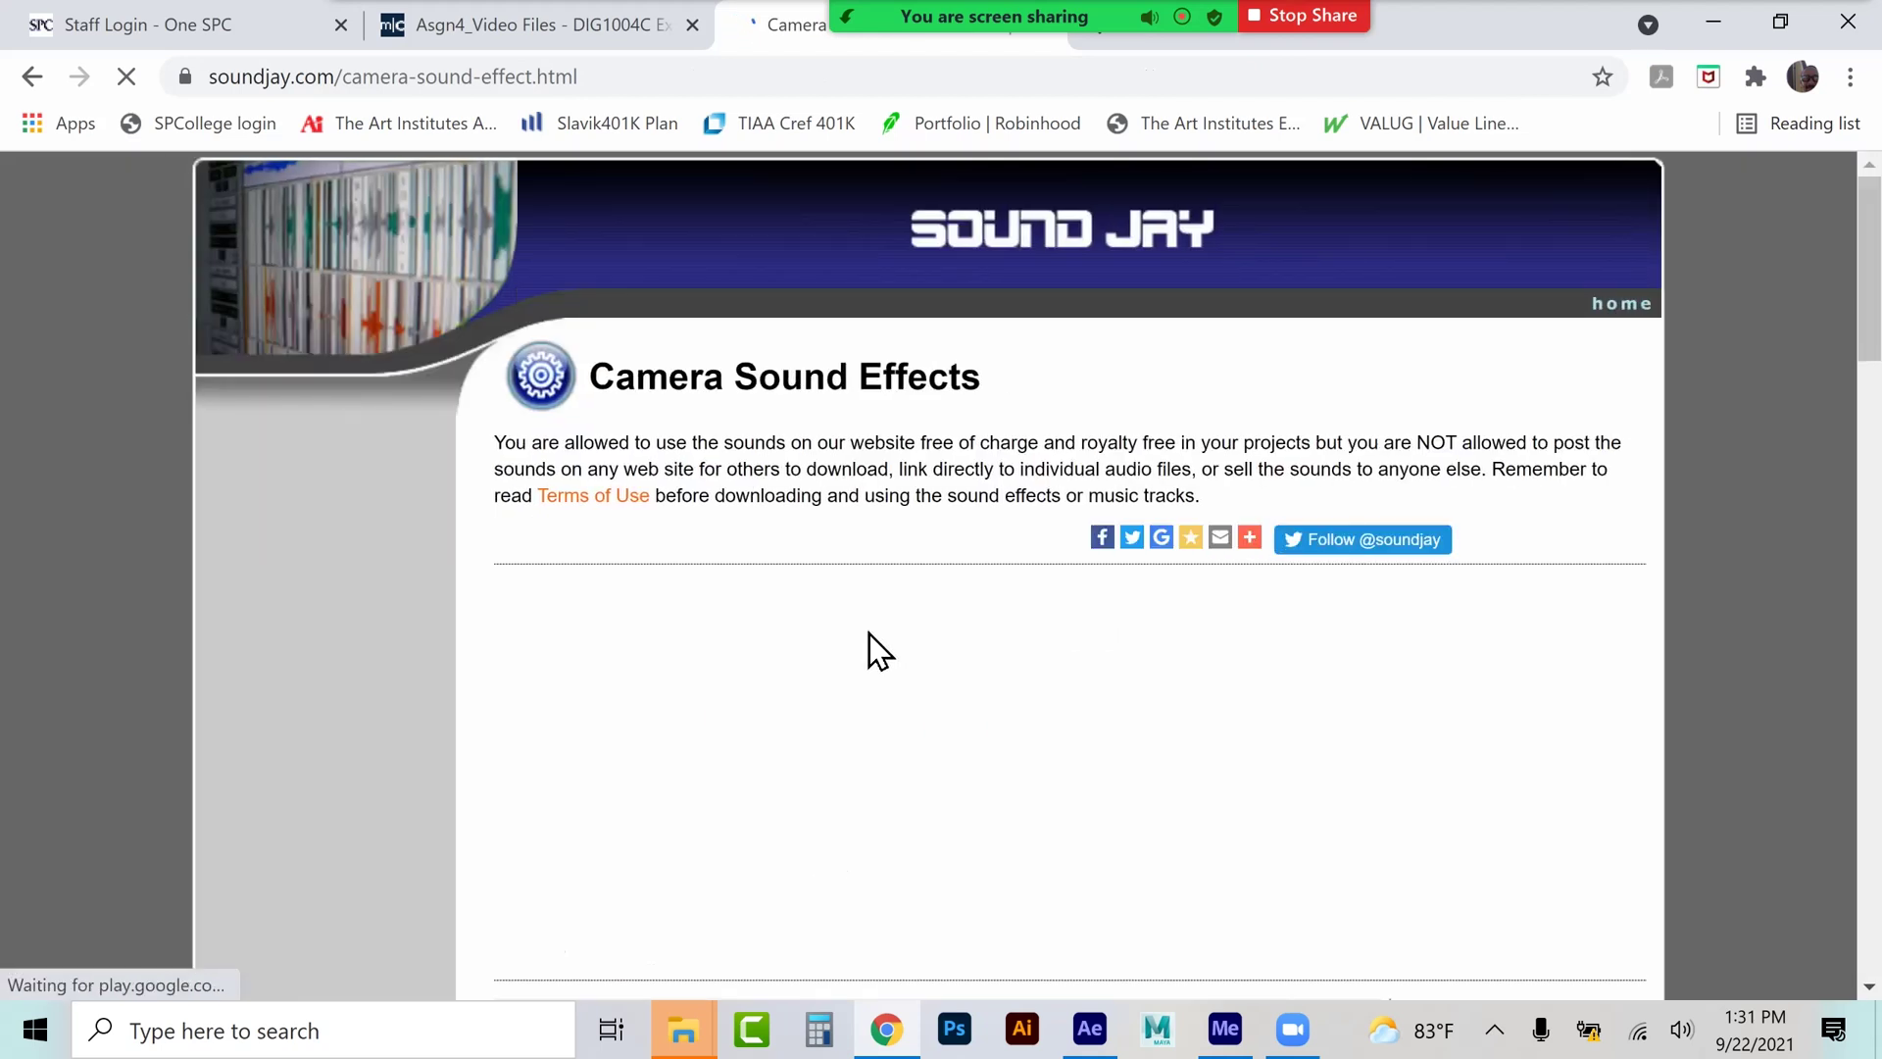
scroll(868, 639, down, 5)
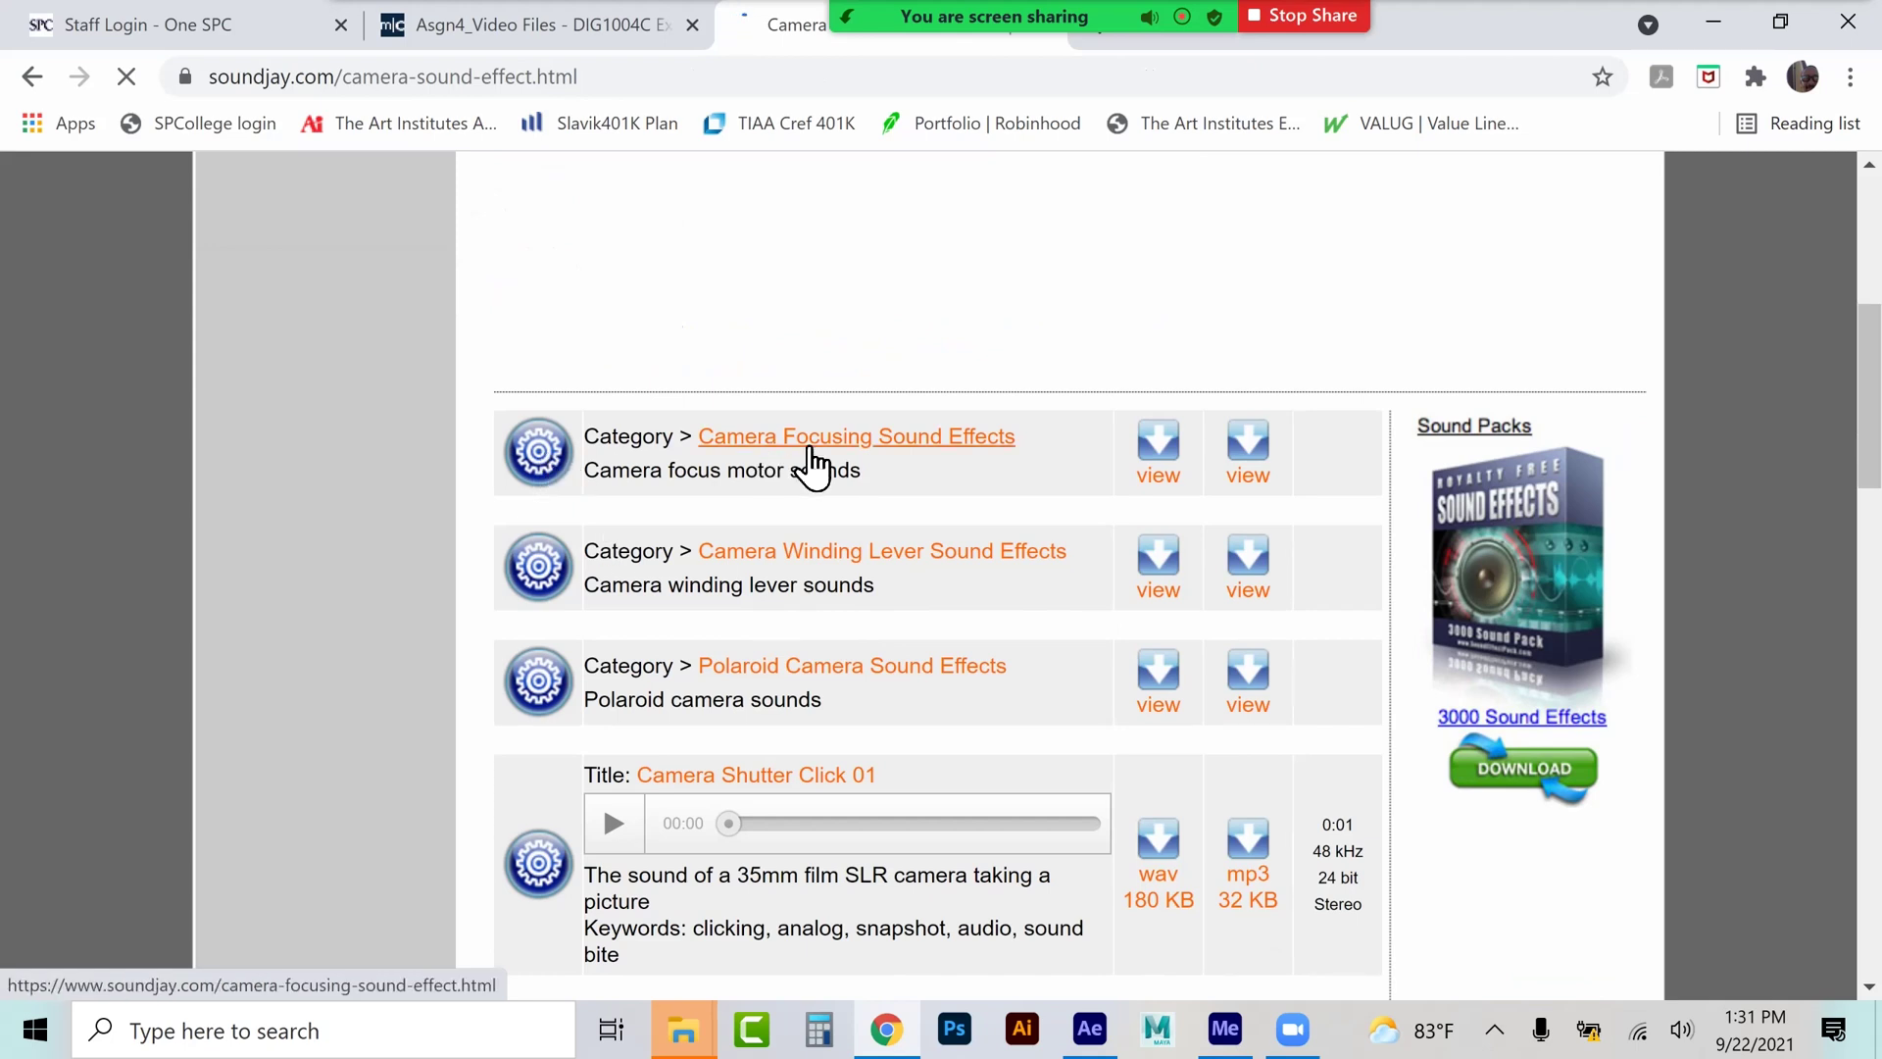
- Preview Camera Shutter Click 01 and download its WAV version
click(613, 826)
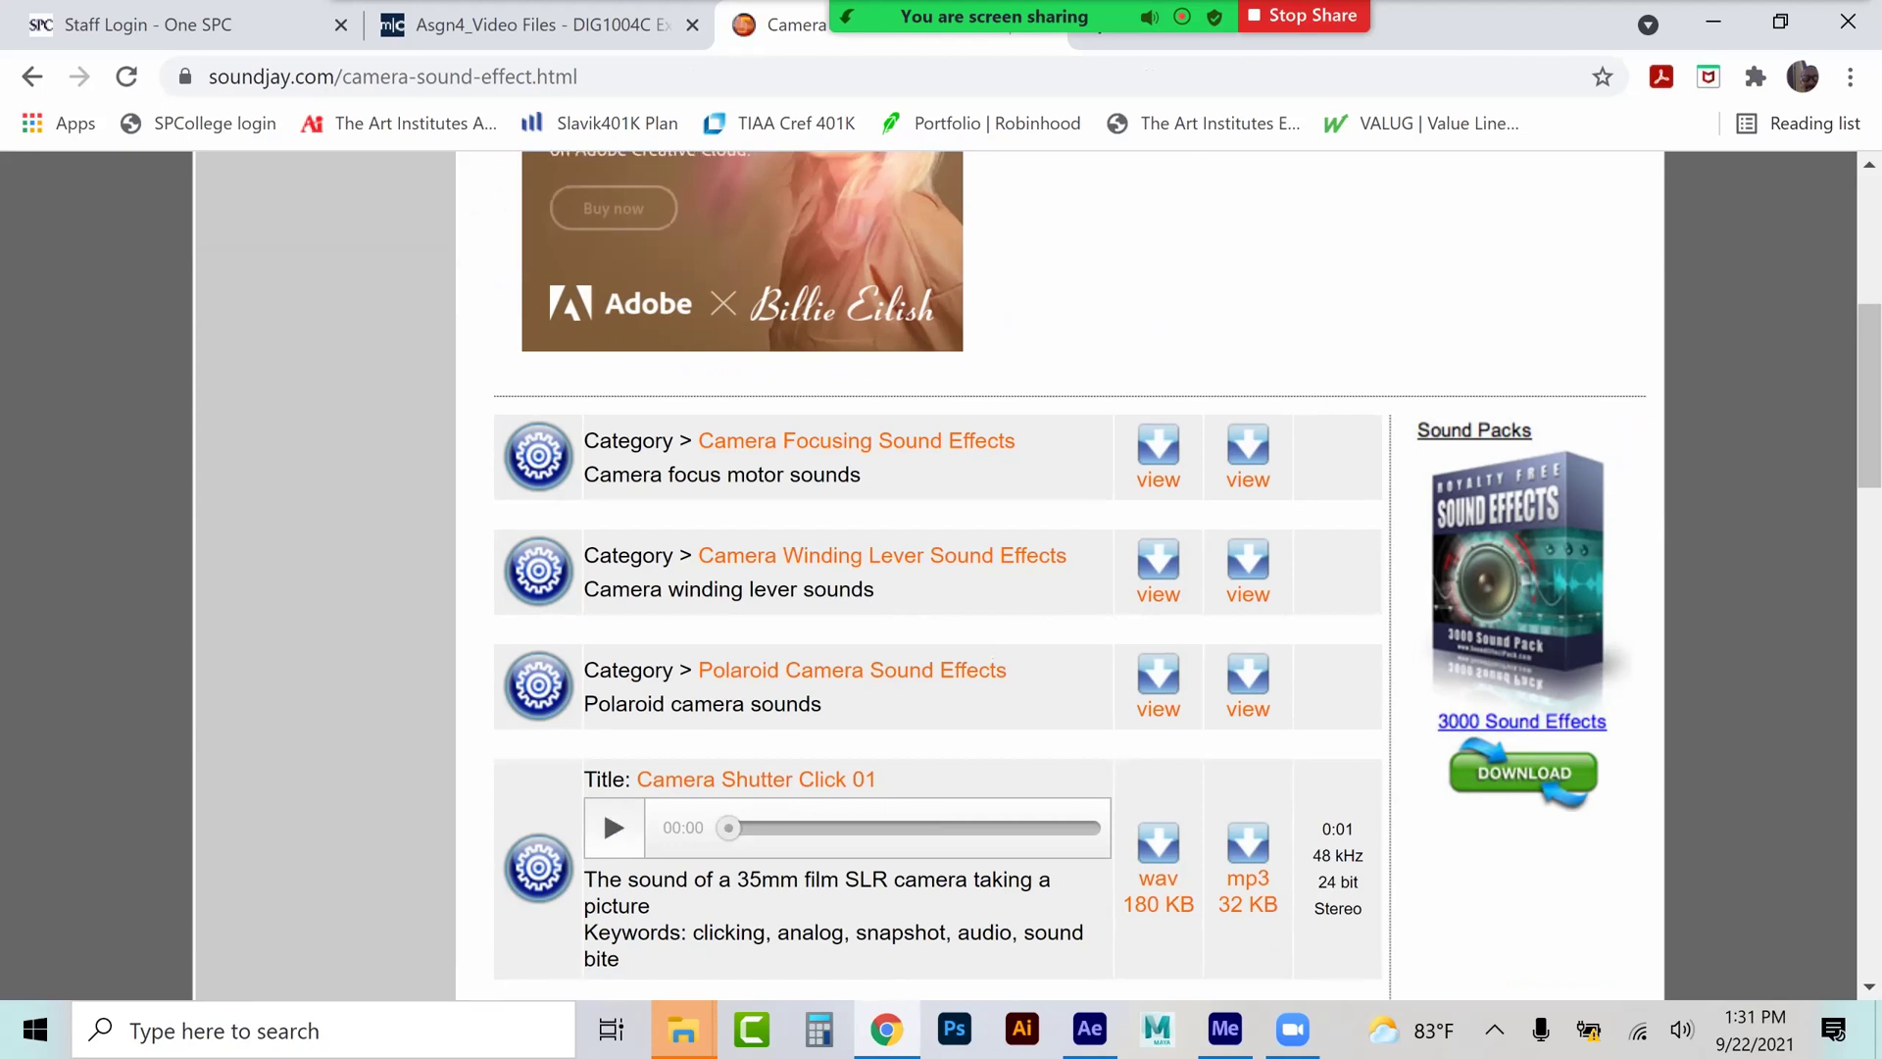
scroll(980, 575, down, 3)
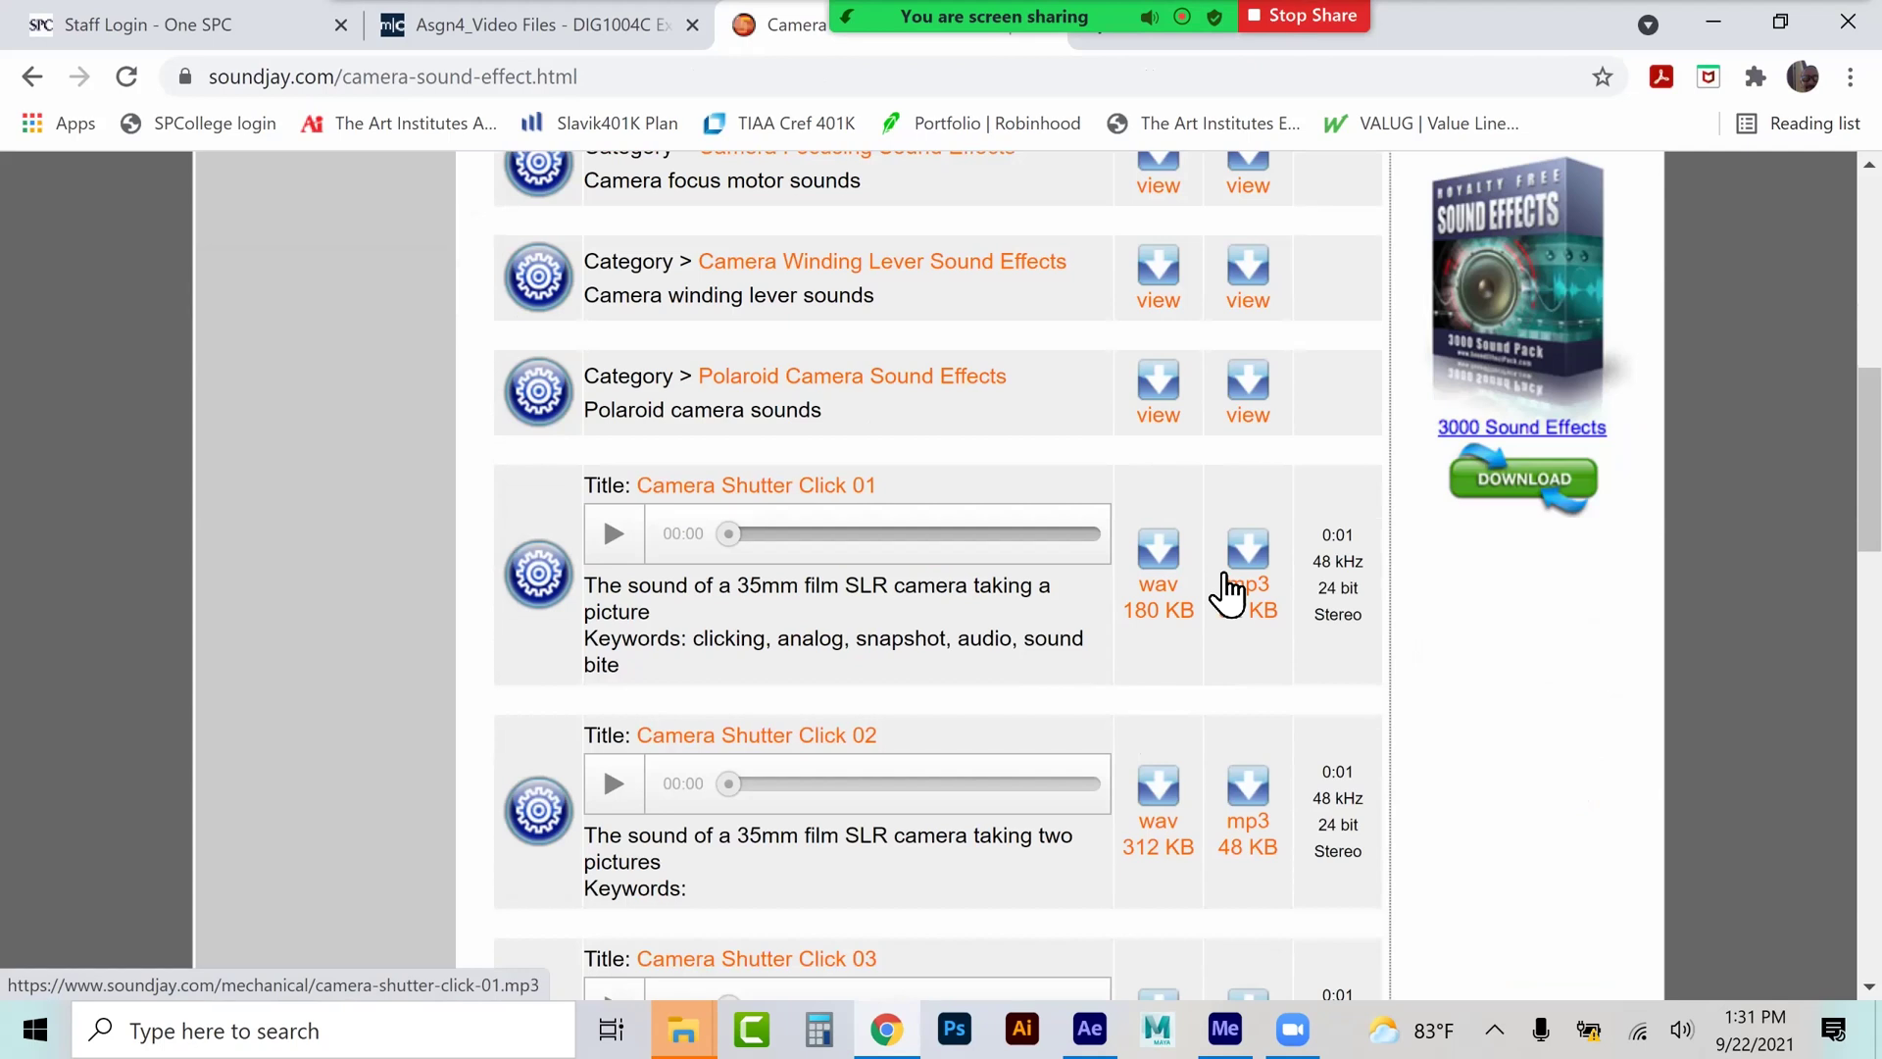
click(1167, 572)
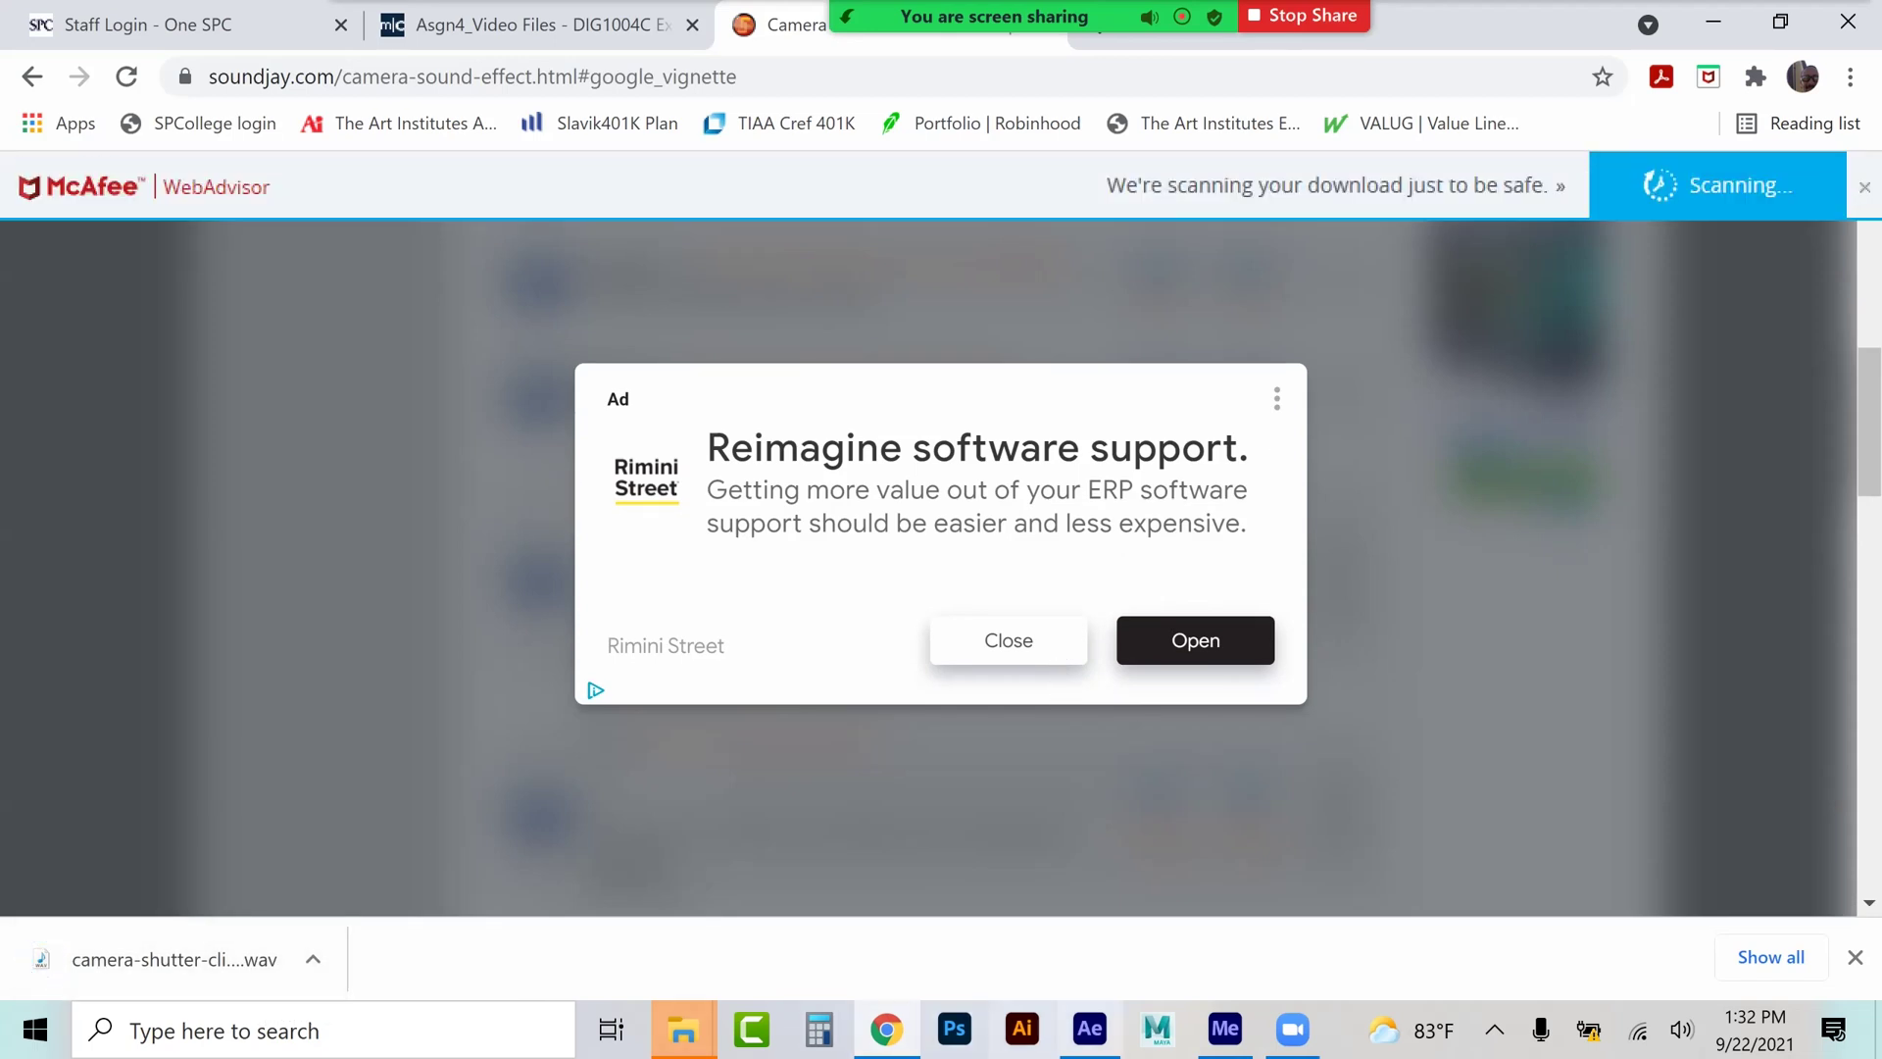
- Switch to After Effects, start a file import and select camera-shutter-click-01 in the Downloads folder
mouse_move(1089, 1030)
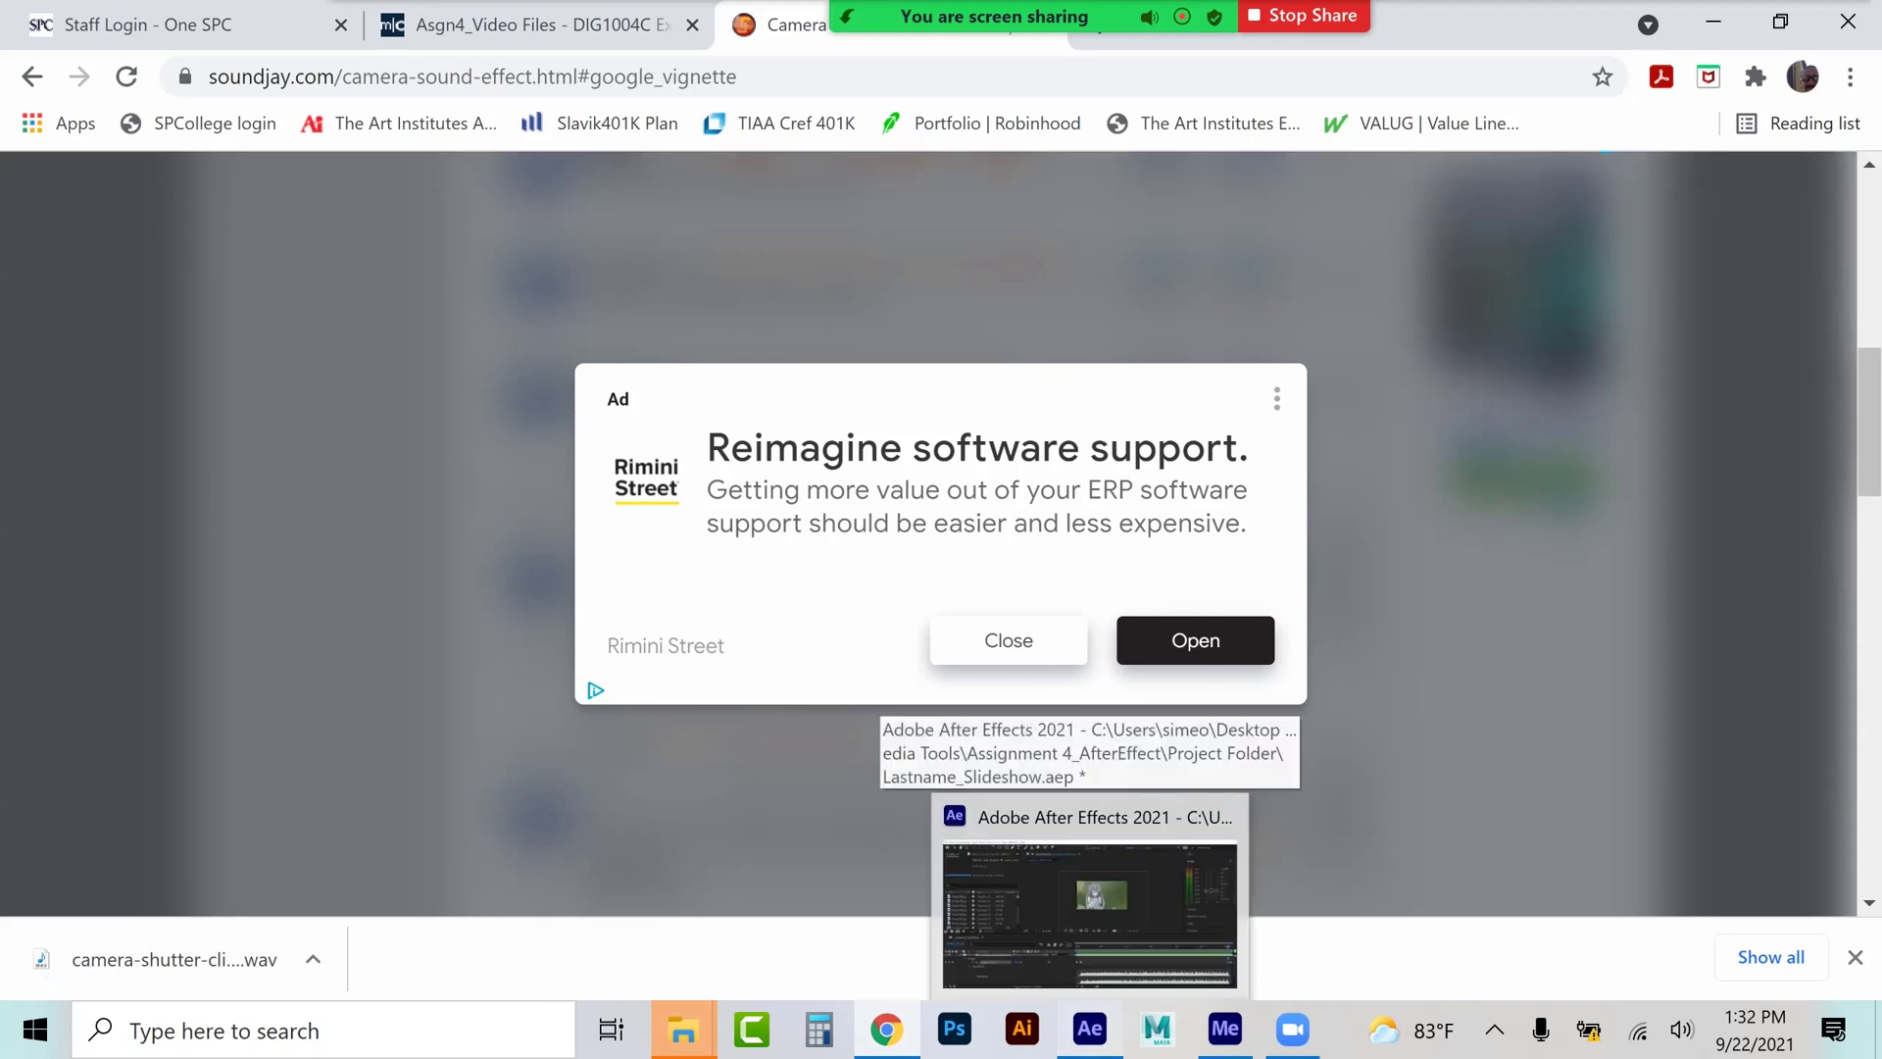
click(1089, 911)
click(63, 135)
click(36, 67)
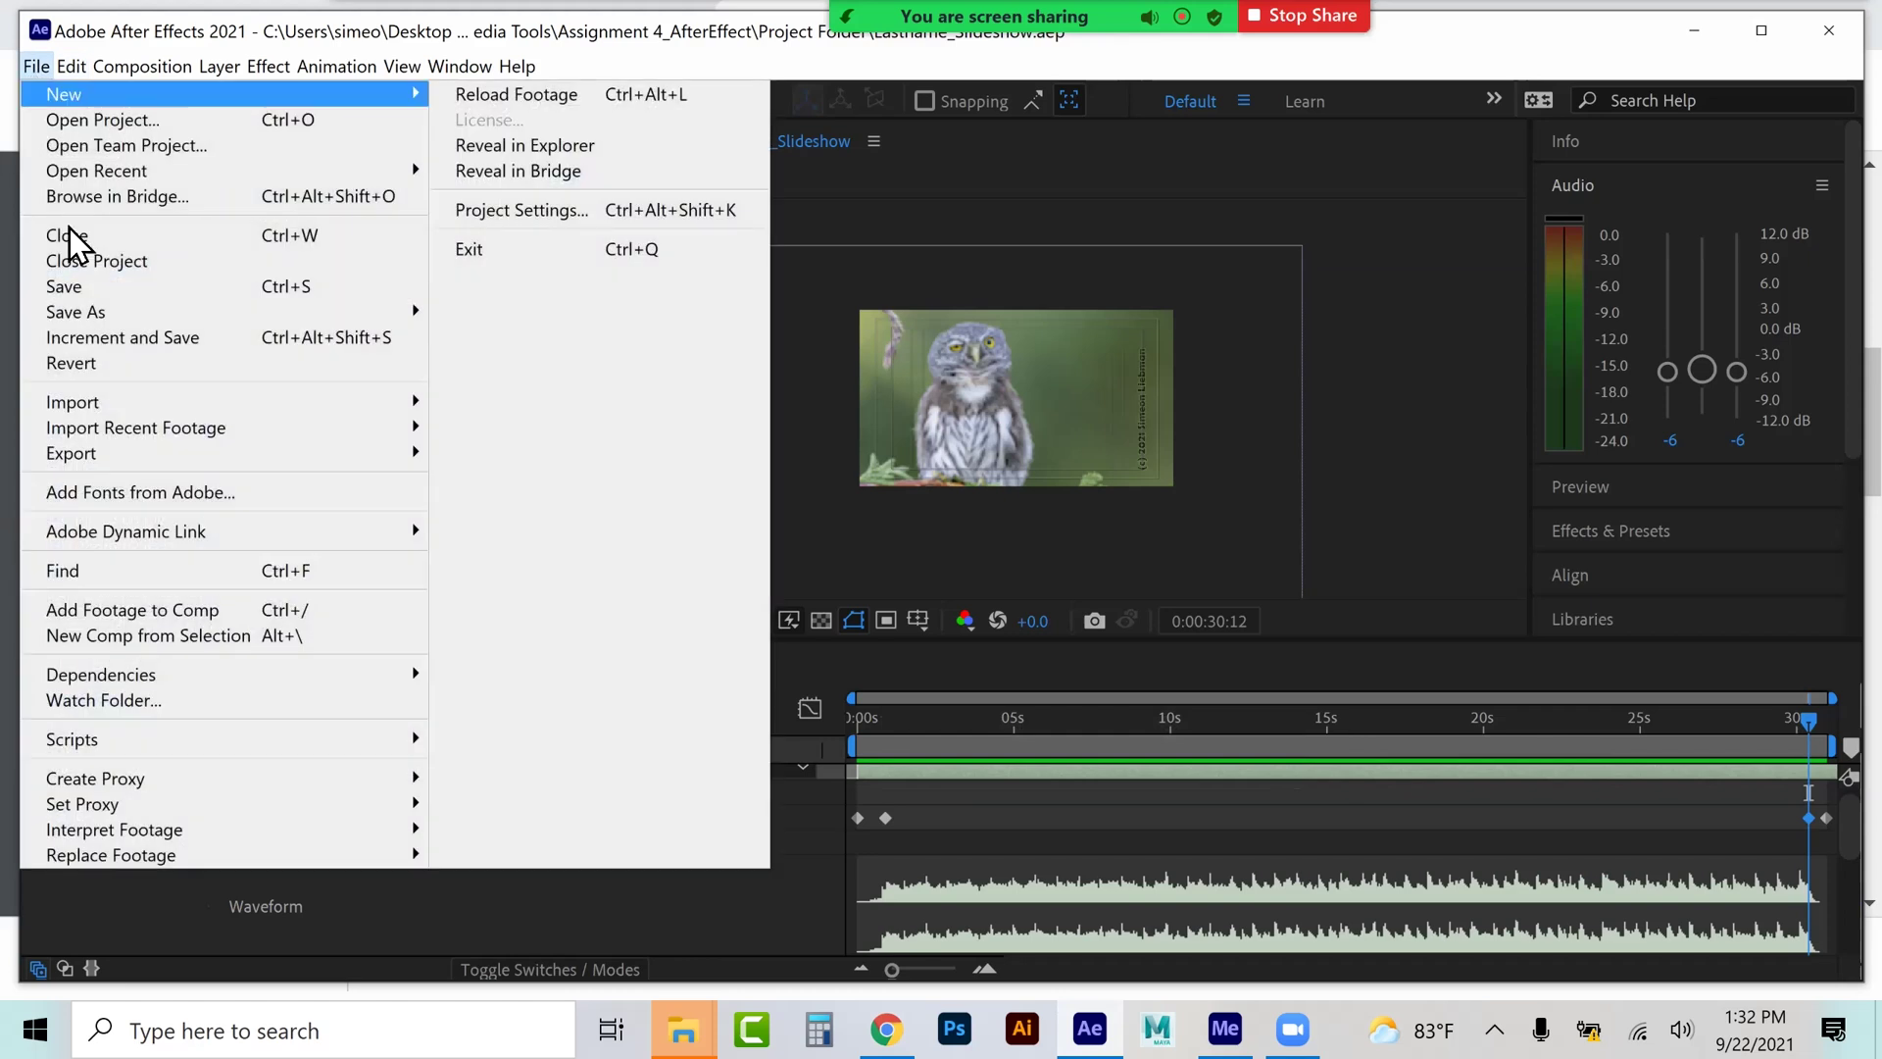
mouse_move(71, 404)
click(513, 411)
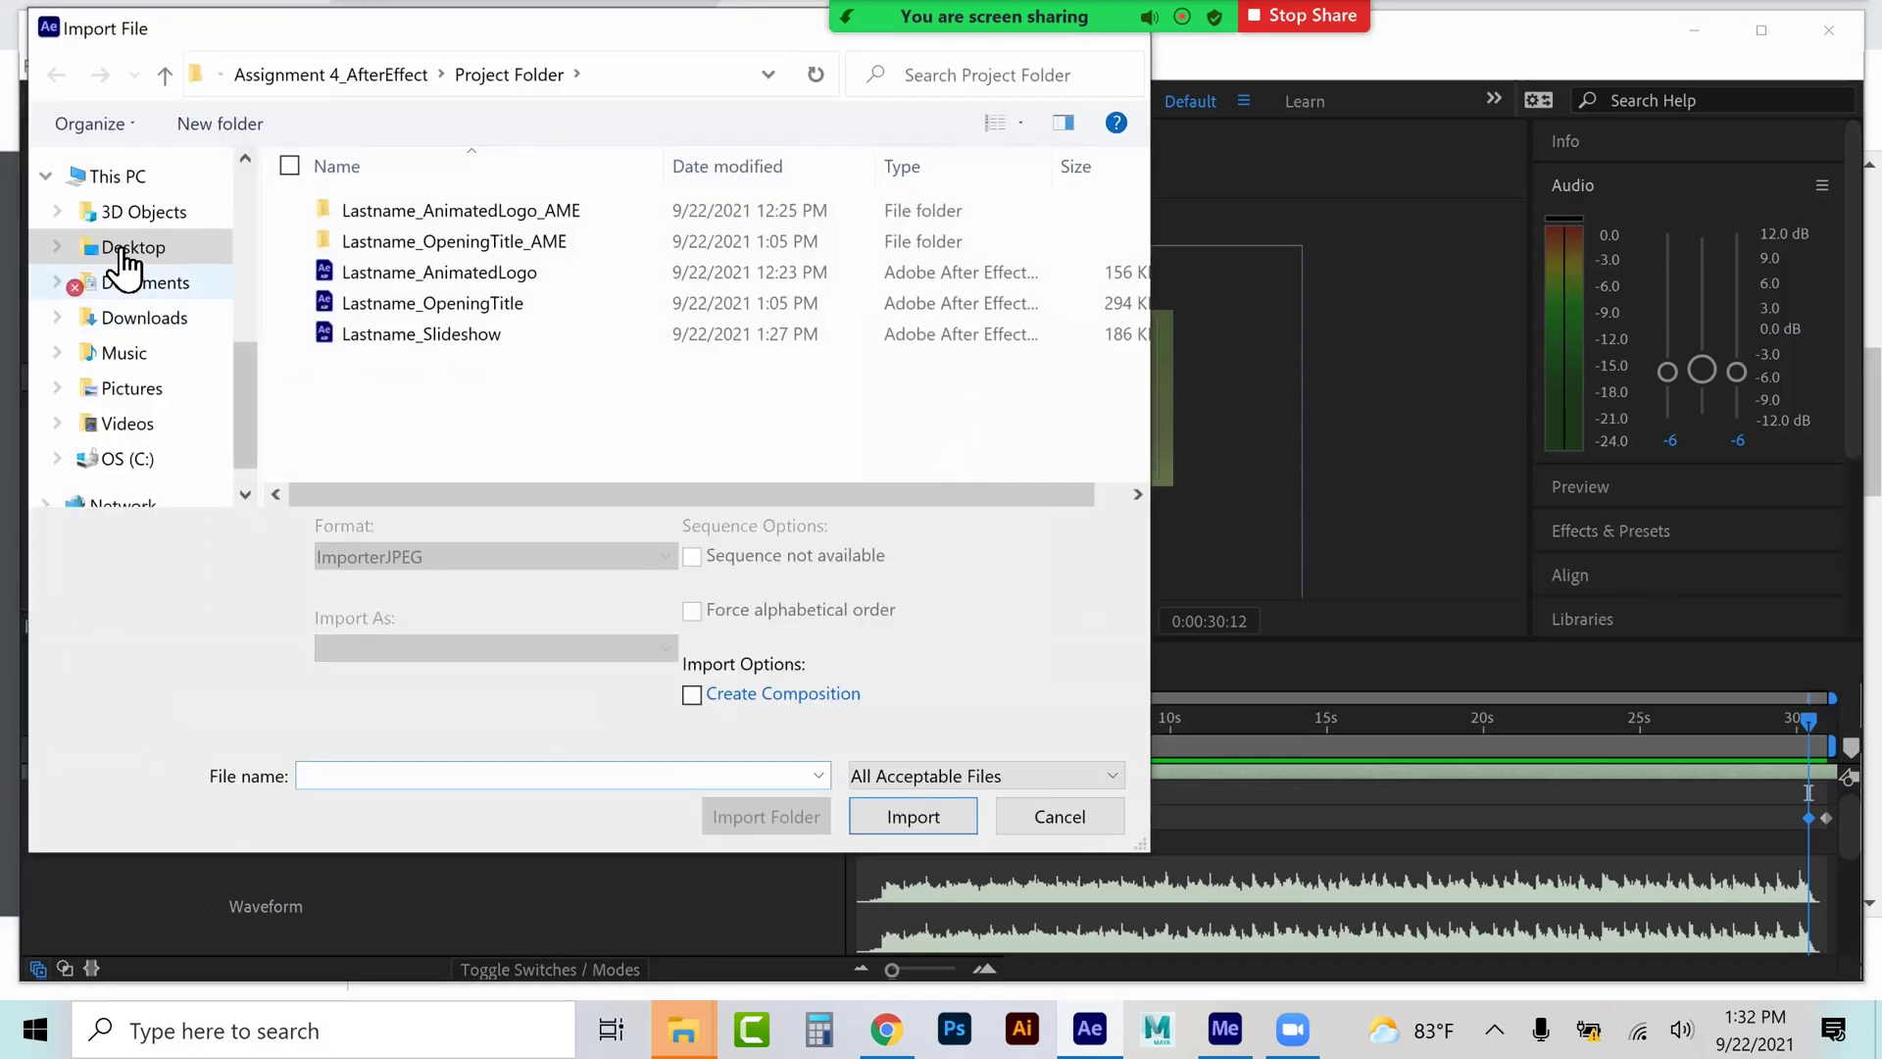
click(137, 318)
click(458, 259)
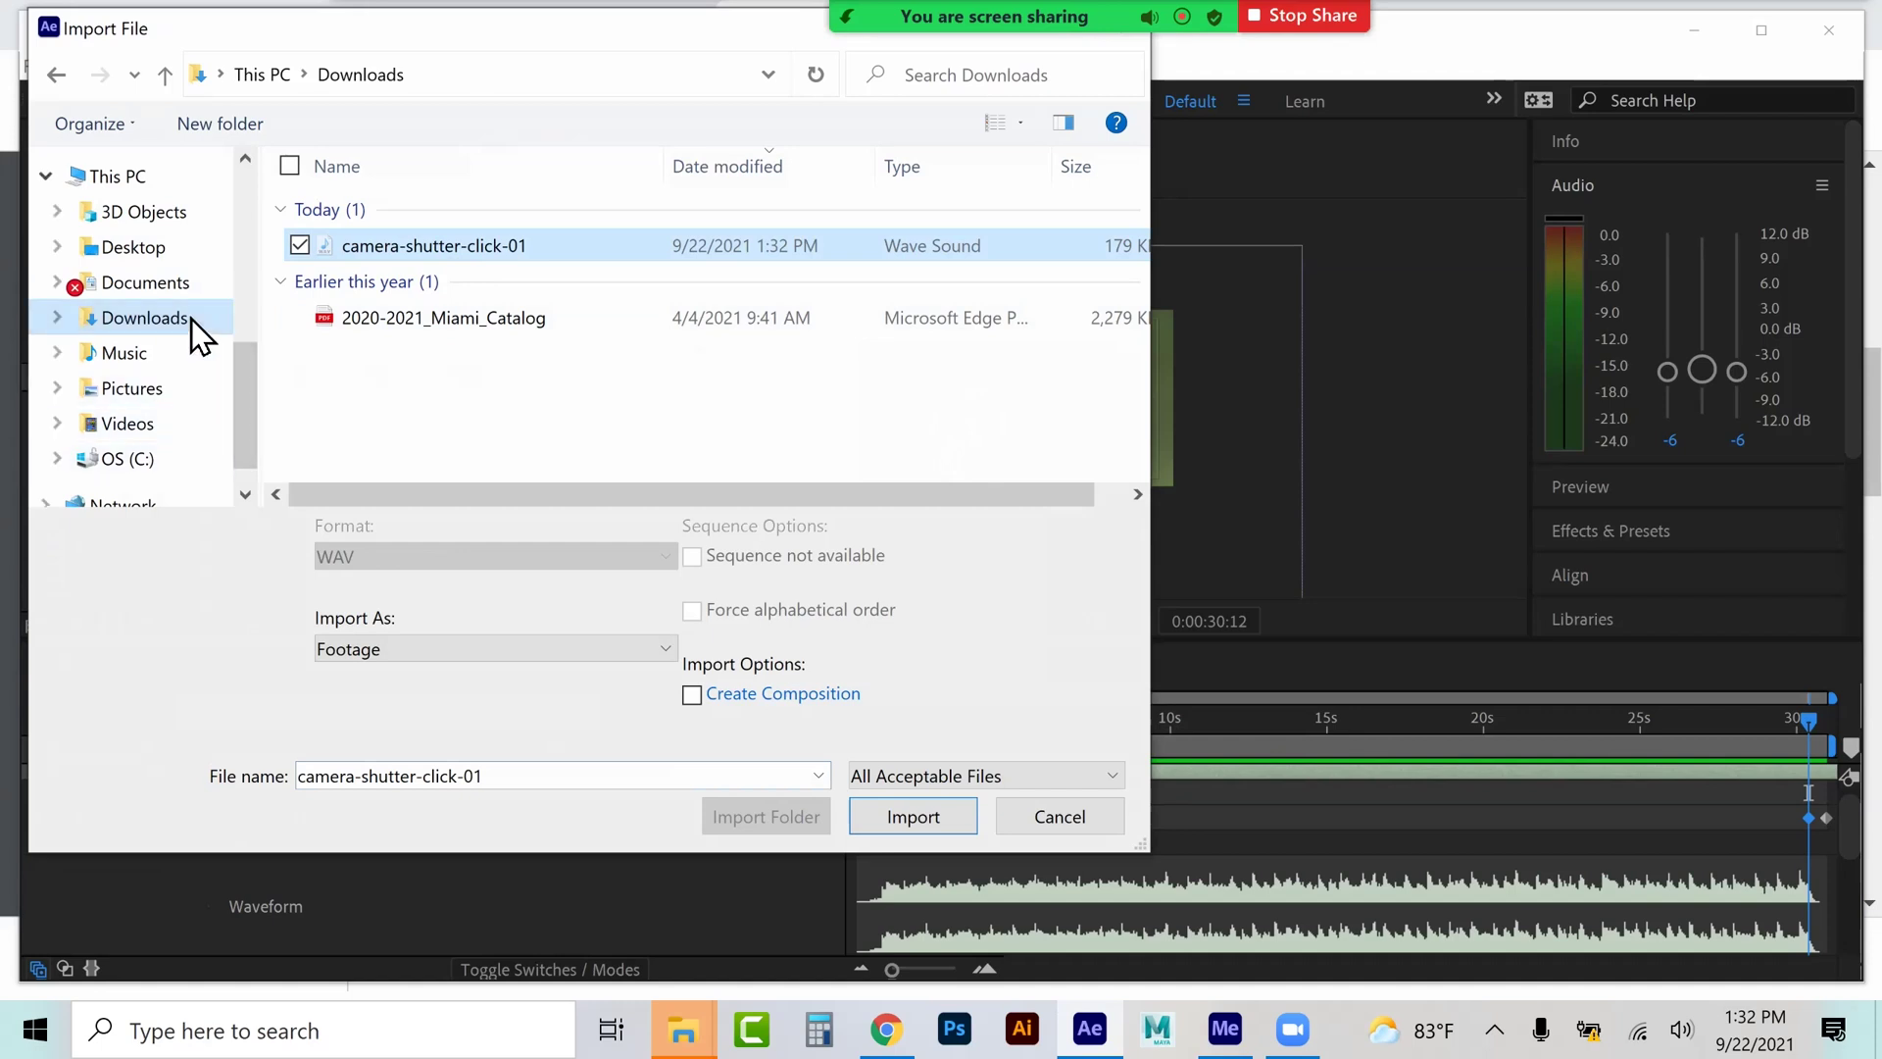
- Put camera-shutter-click-01 into the Audio_Music folder of Assignment 4_AfterEffect and import it from there
click(135, 251)
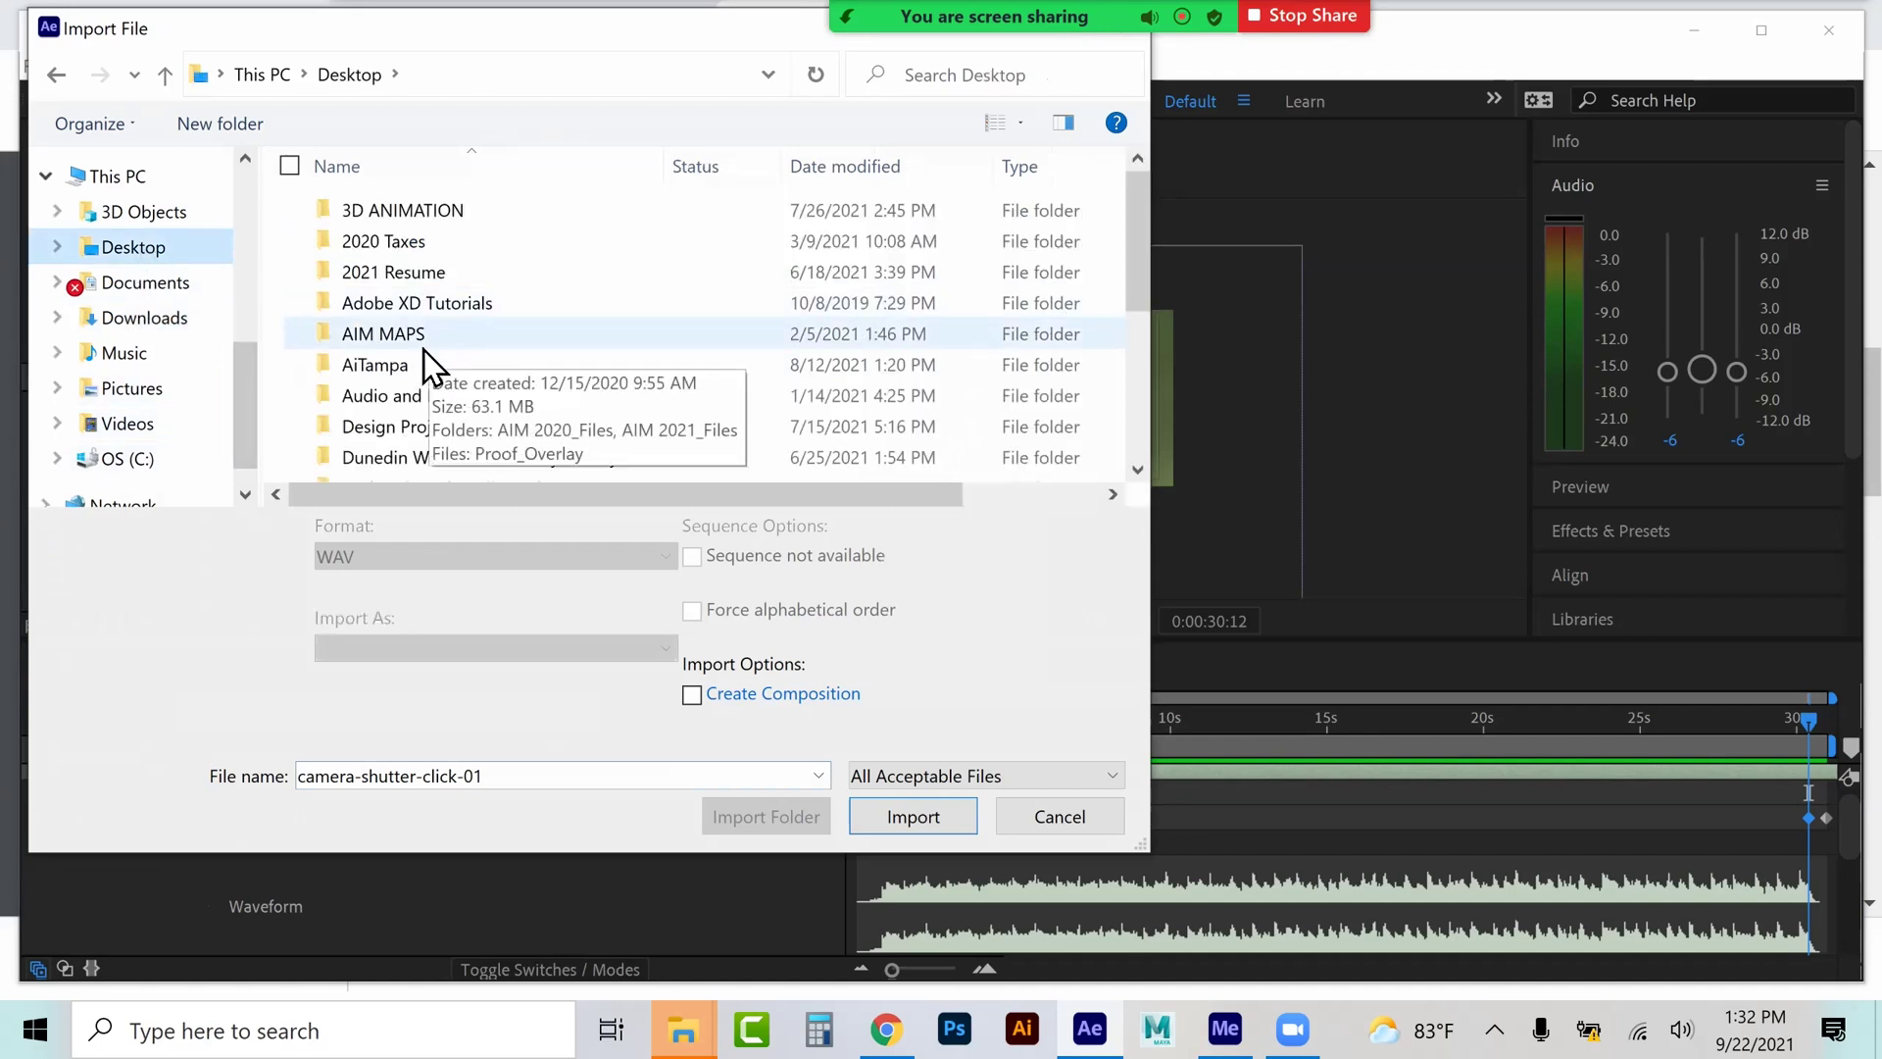
scroll(414, 414, down, 1)
double_click(415, 414)
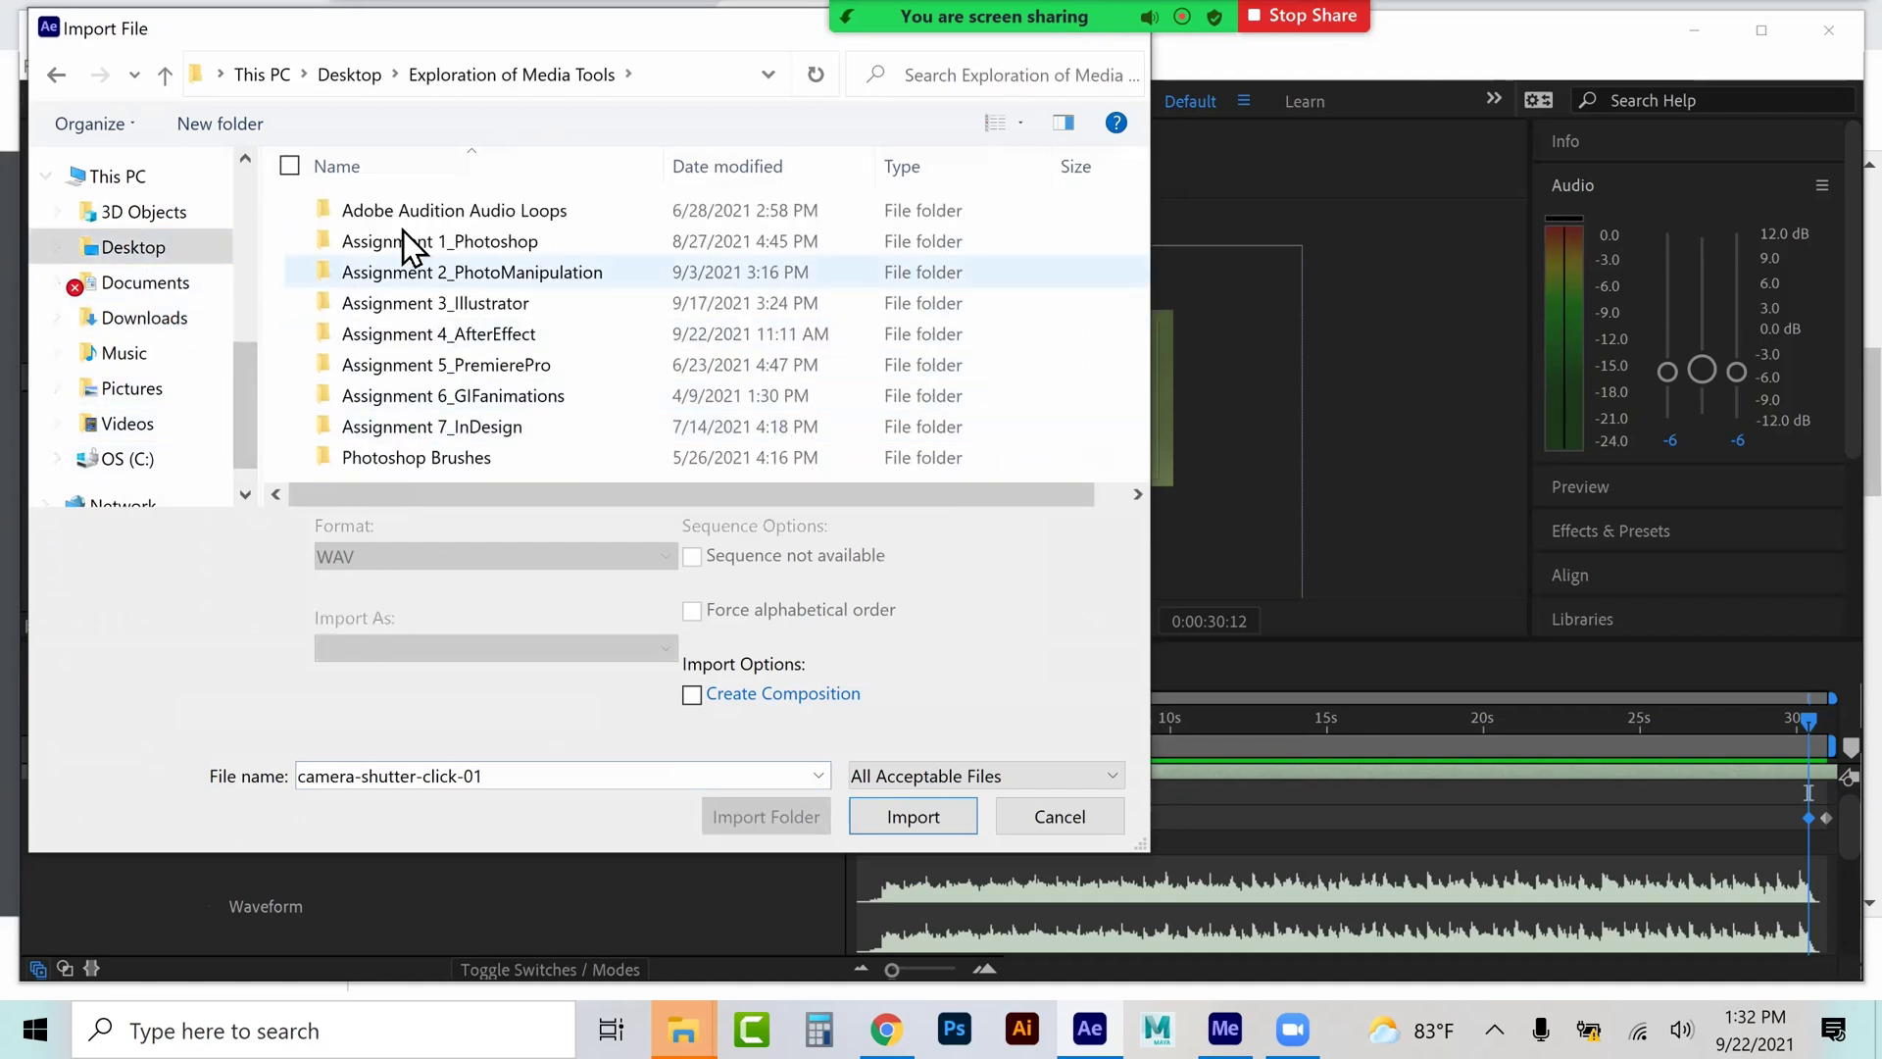
double_click(417, 343)
double_click(401, 215)
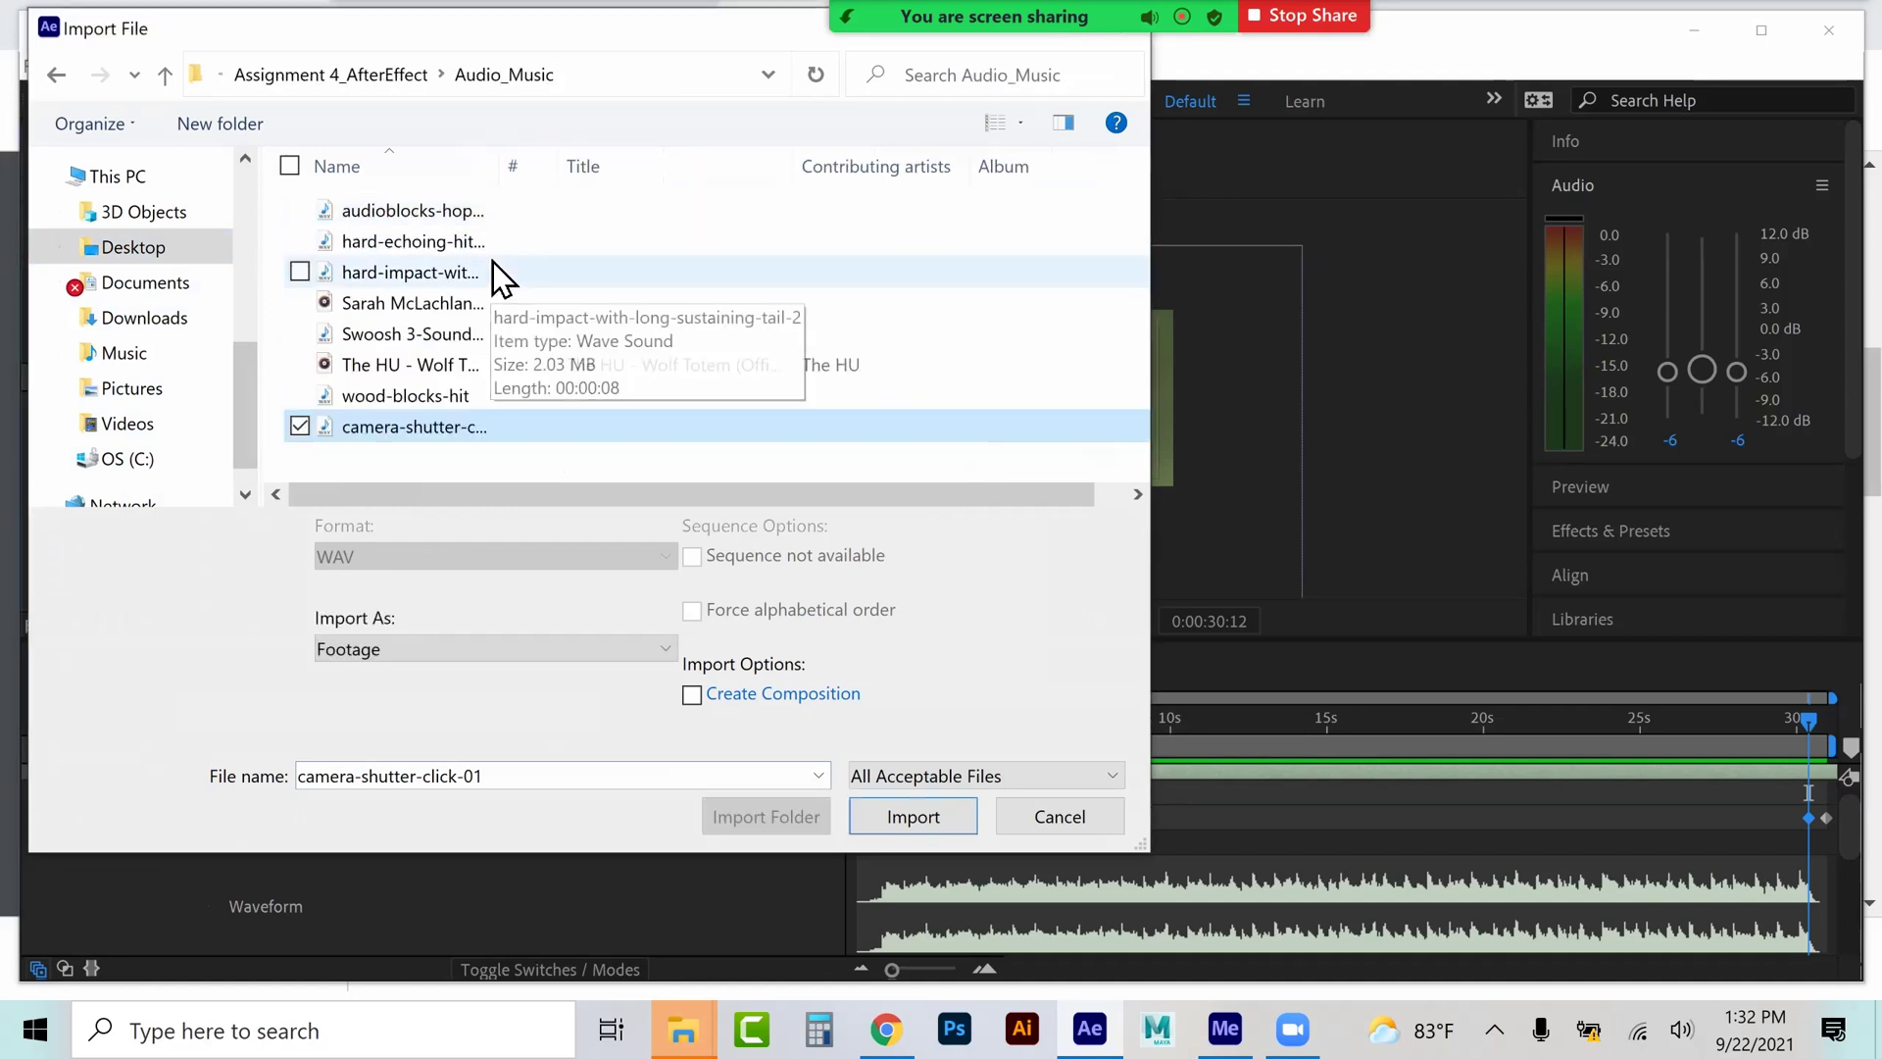
key(Return)
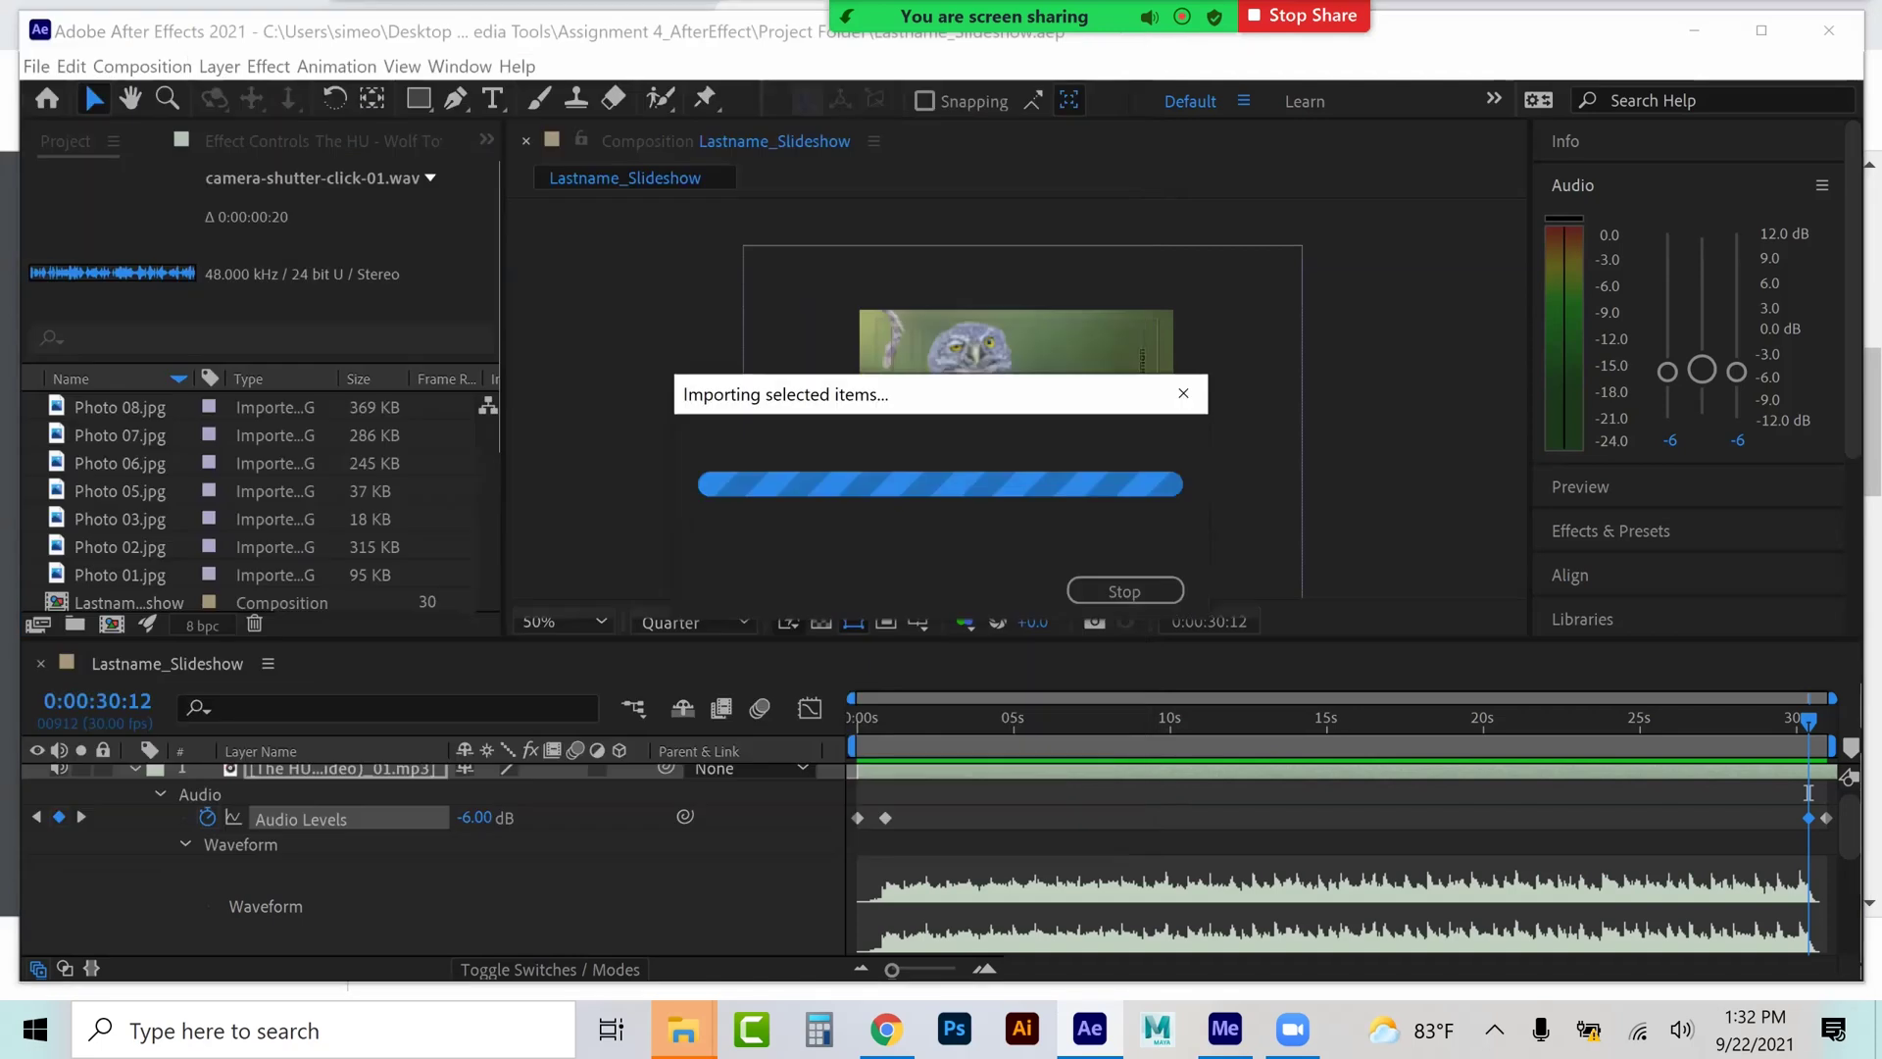
- Add the shutter sound above the music layer in Lastname_Slideshow and reveal its waveform
drag(138, 576, 296, 766)
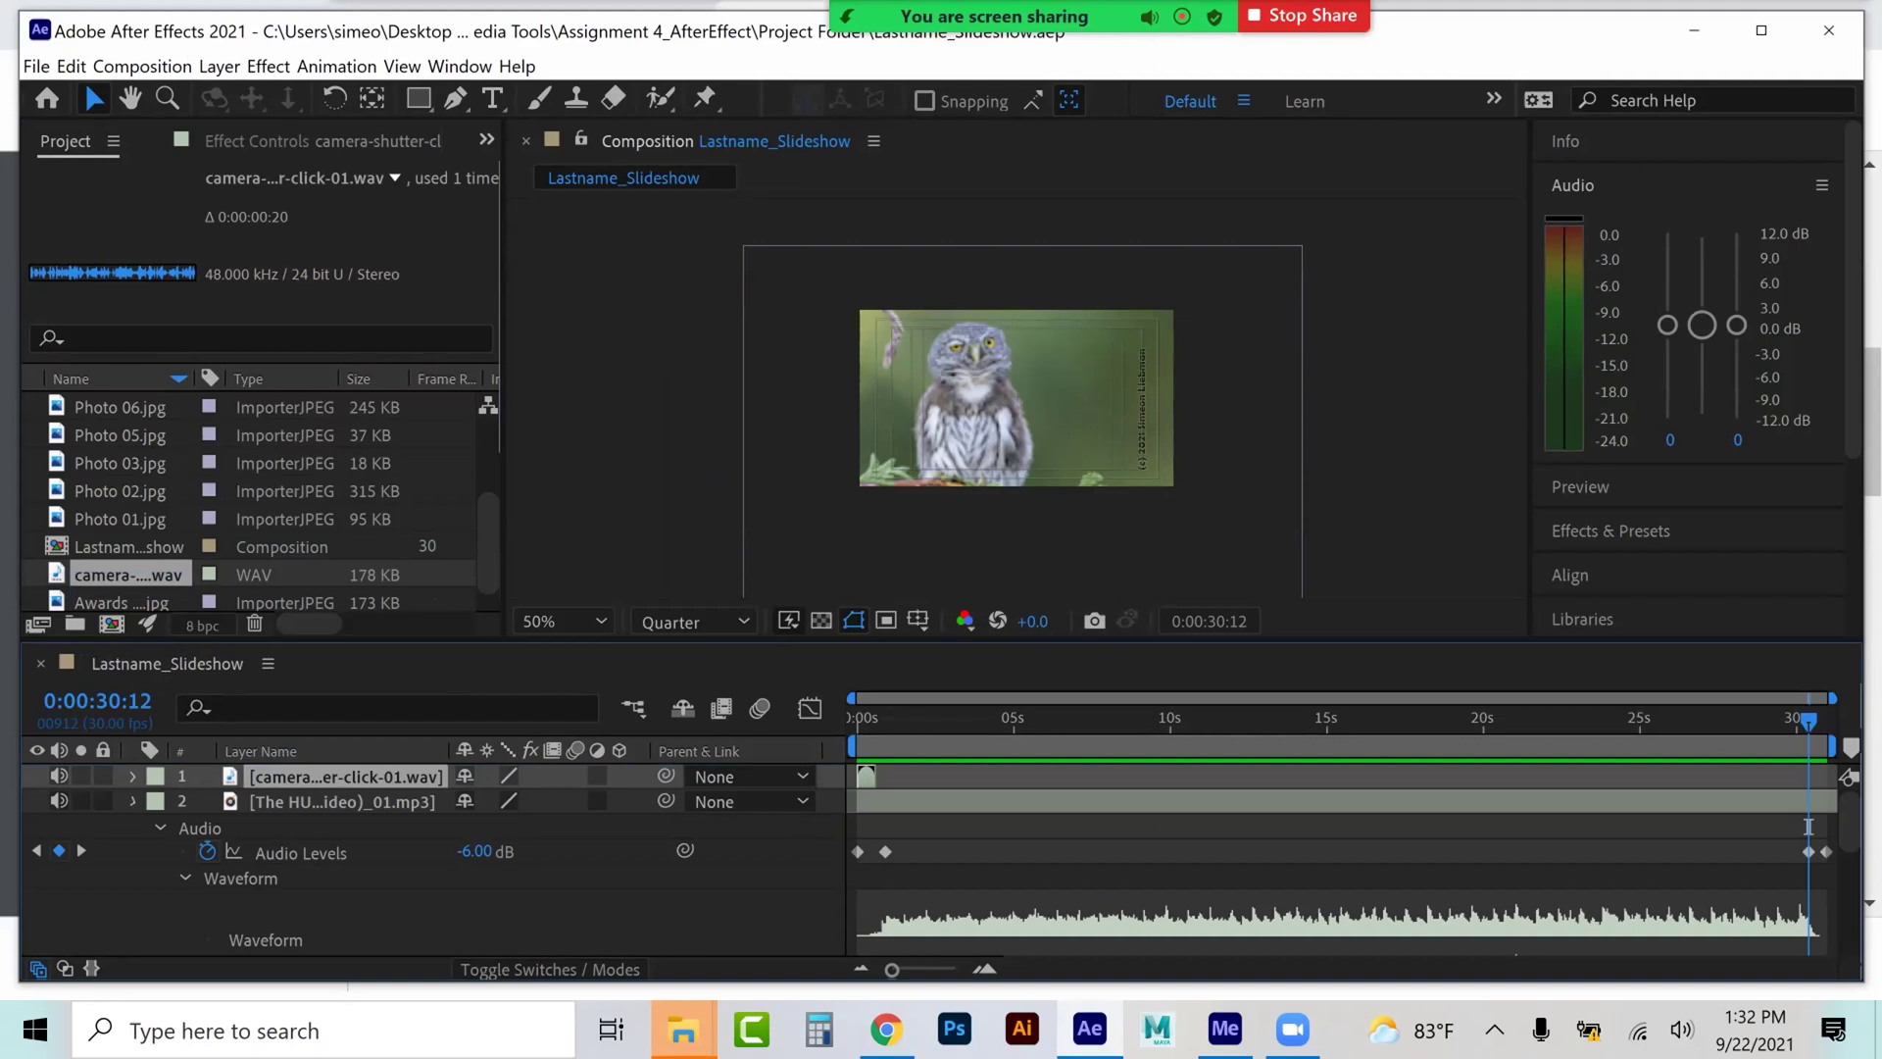
key(l)
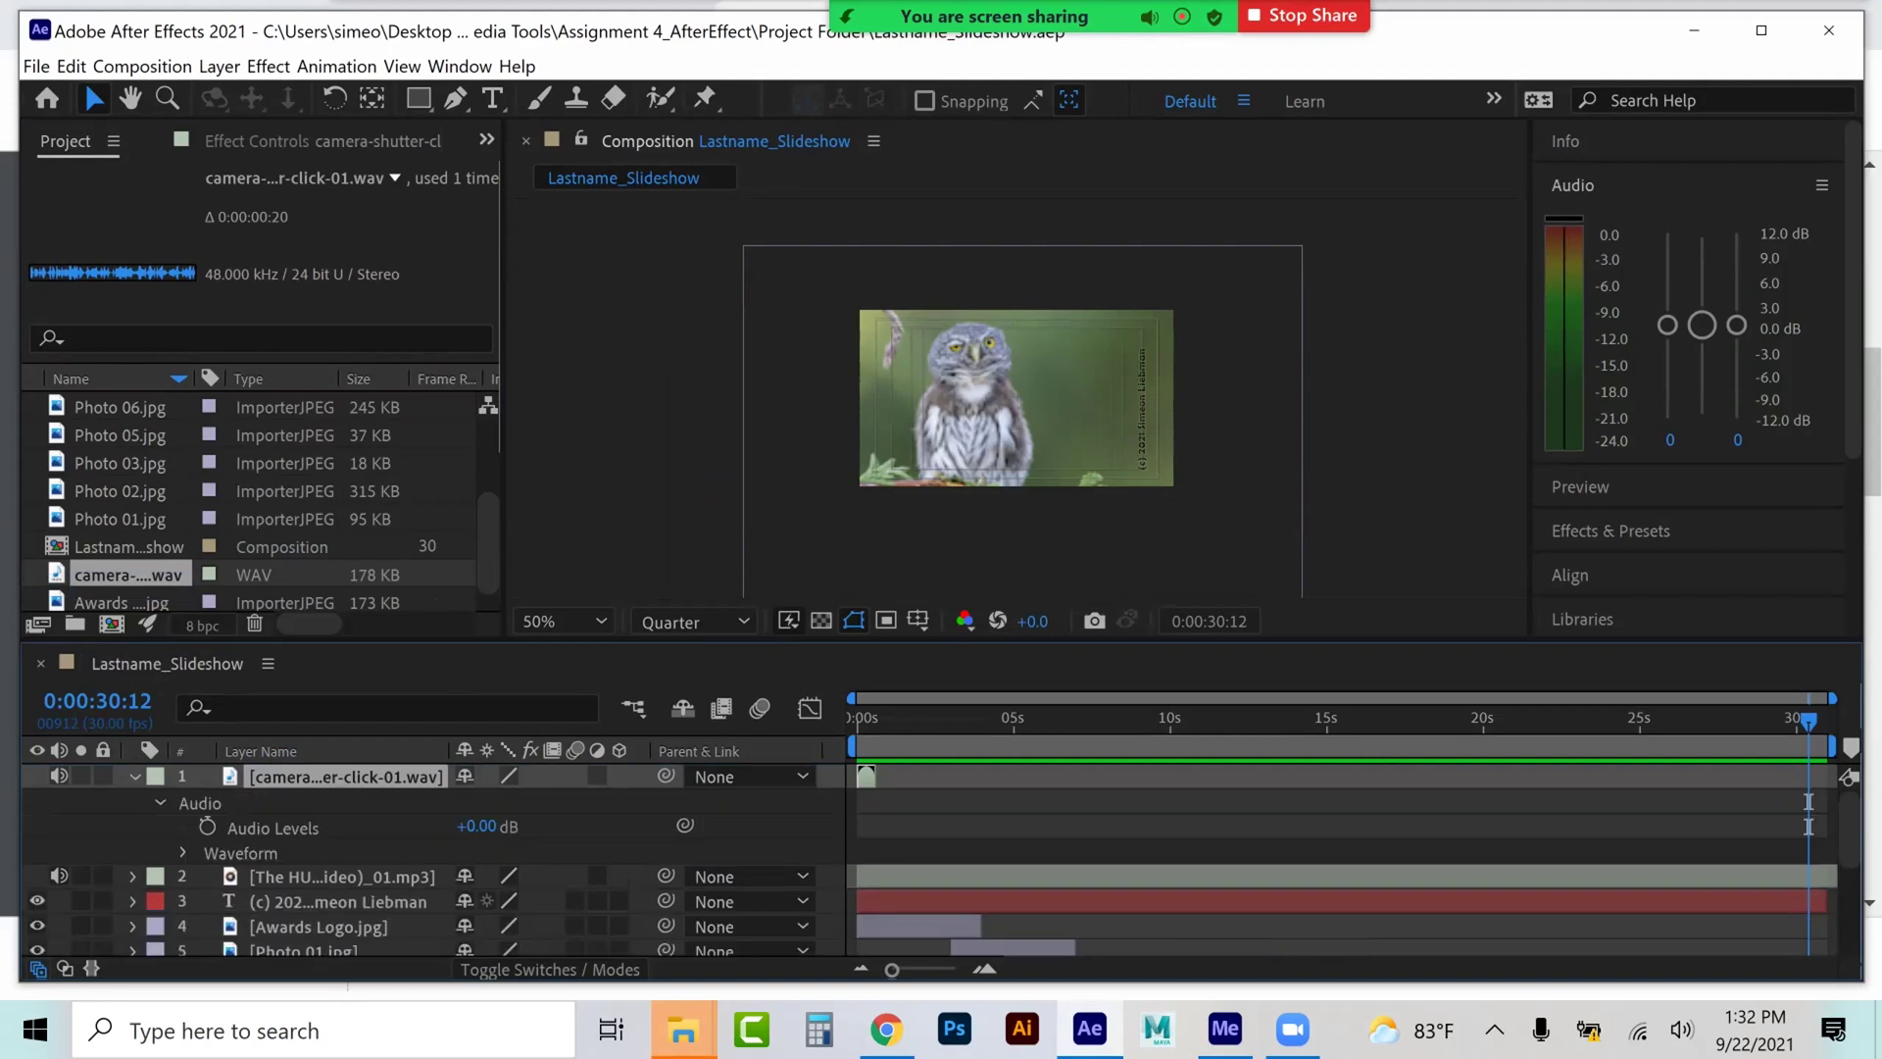
key(l)
key(l)
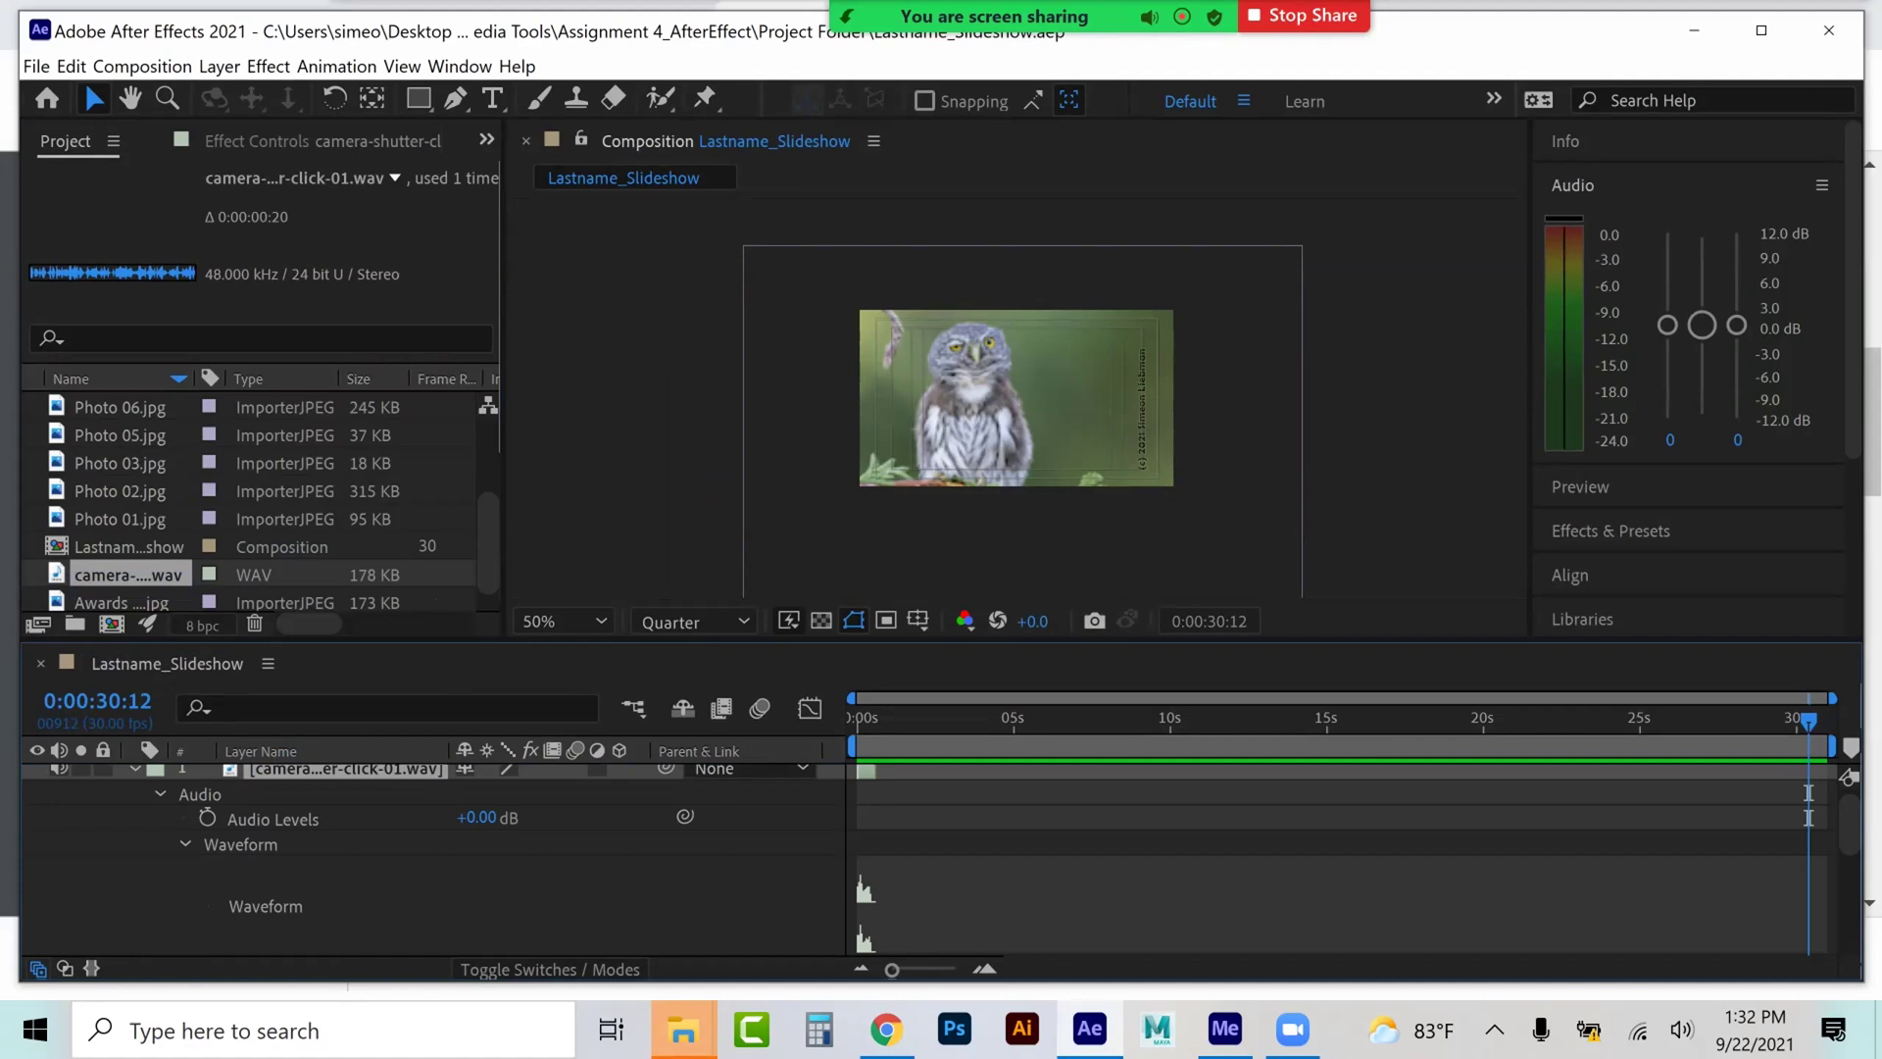
- Play the start of the slideshow and set the current time to 0:00:03:19, where Awards Logo fades into Photo 01
key(=)
key(=)
key(=)
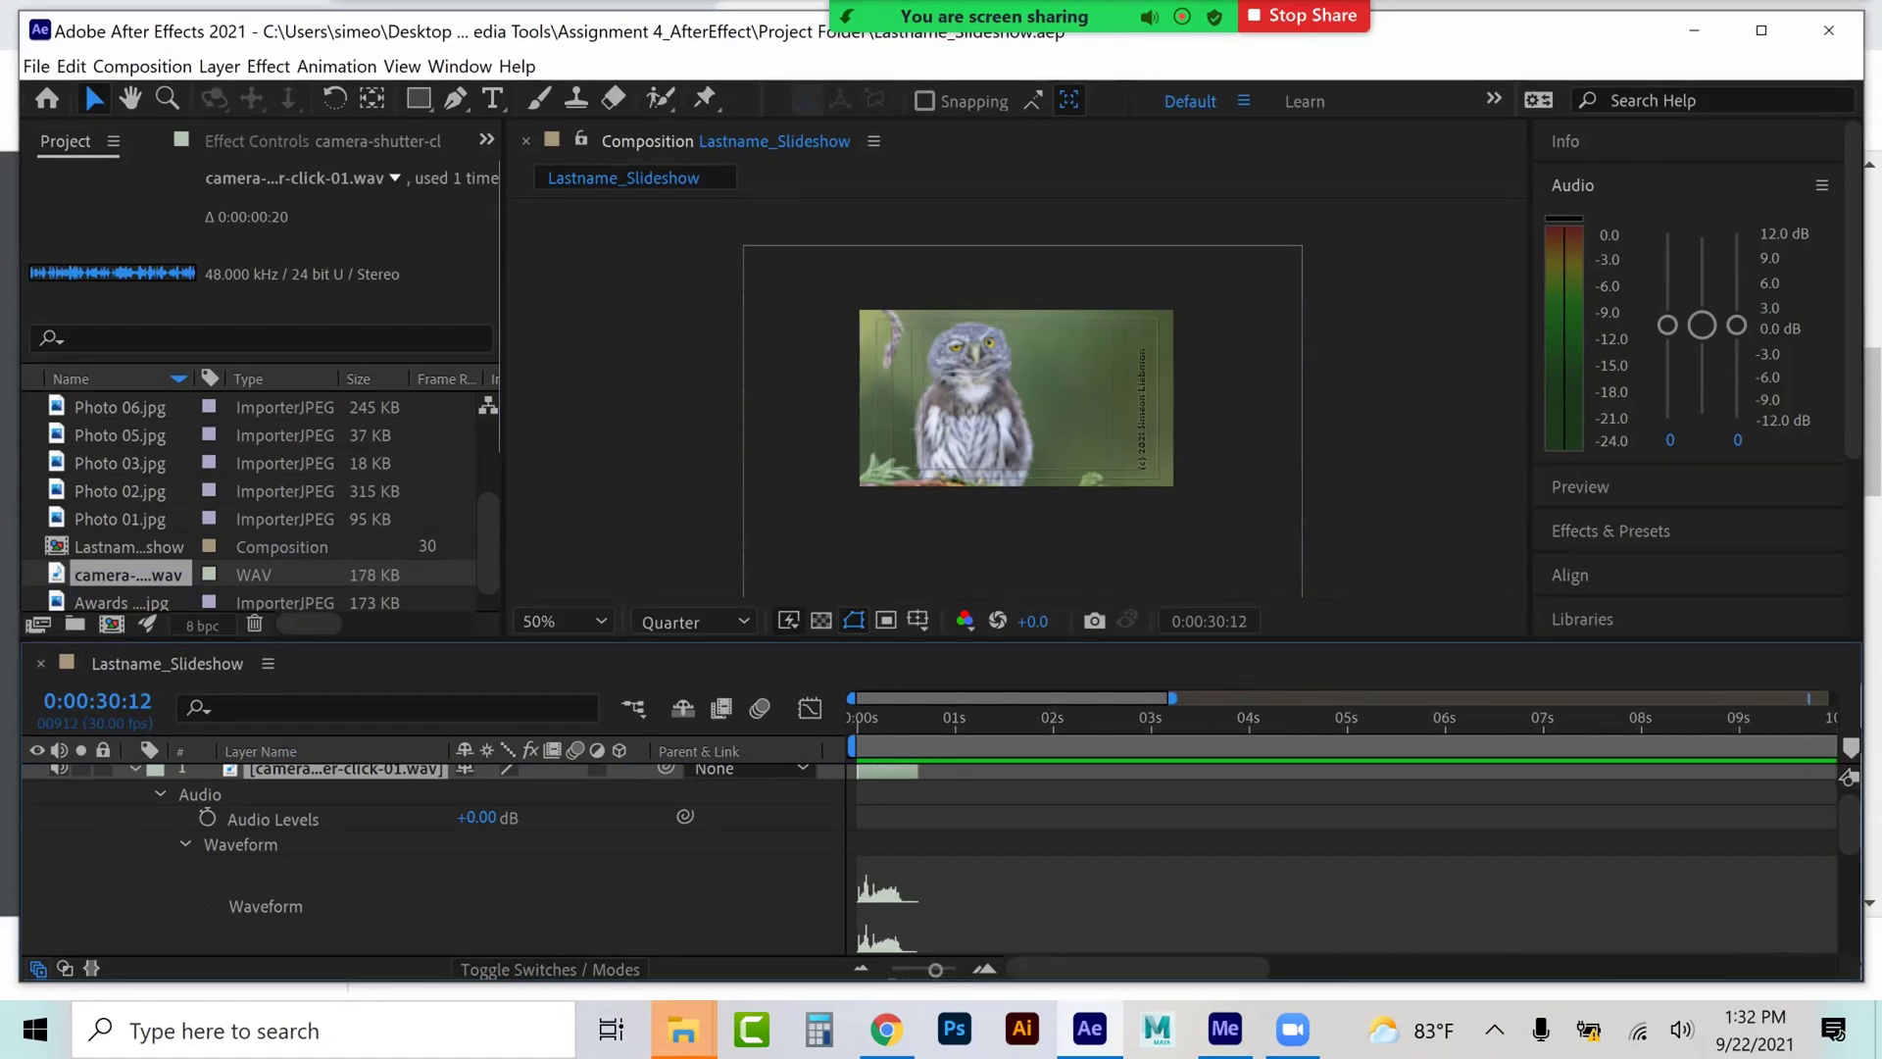
click(959, 717)
key(space)
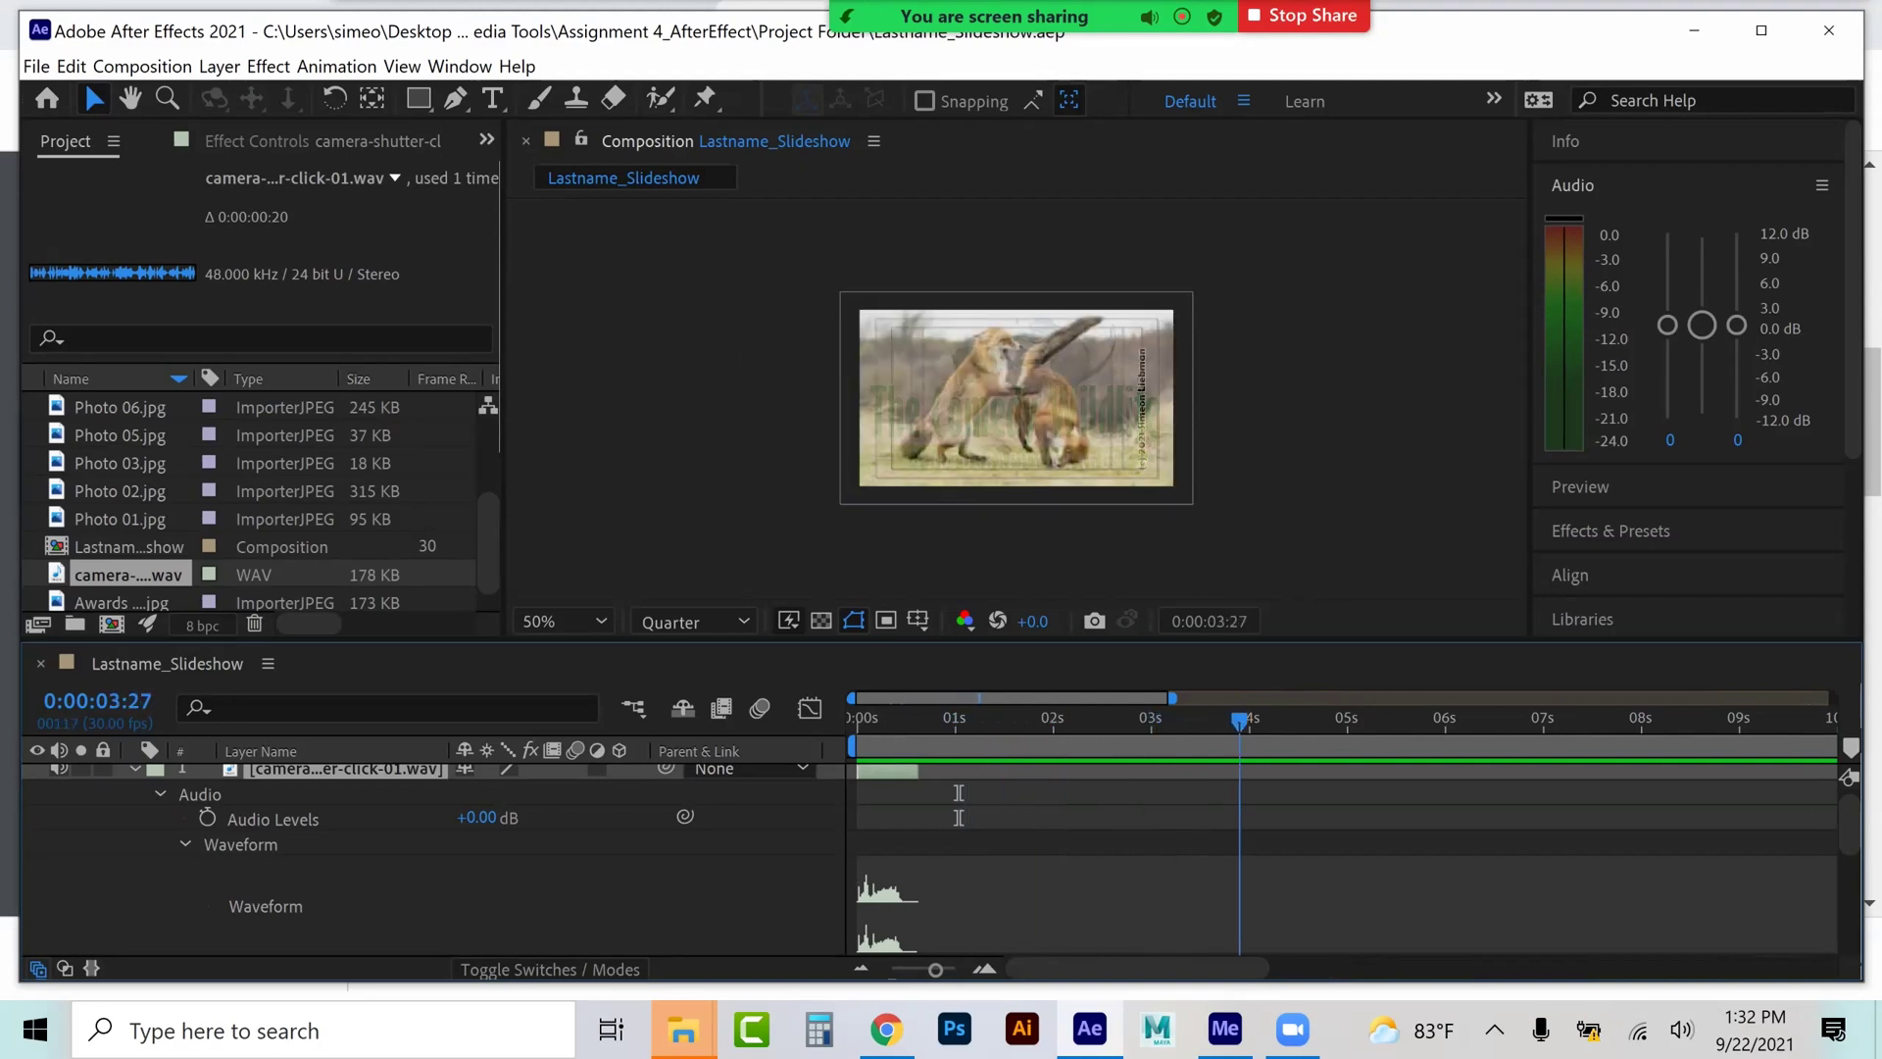
key(Page_Up)
key(Page_Up)
key(Page_Up)
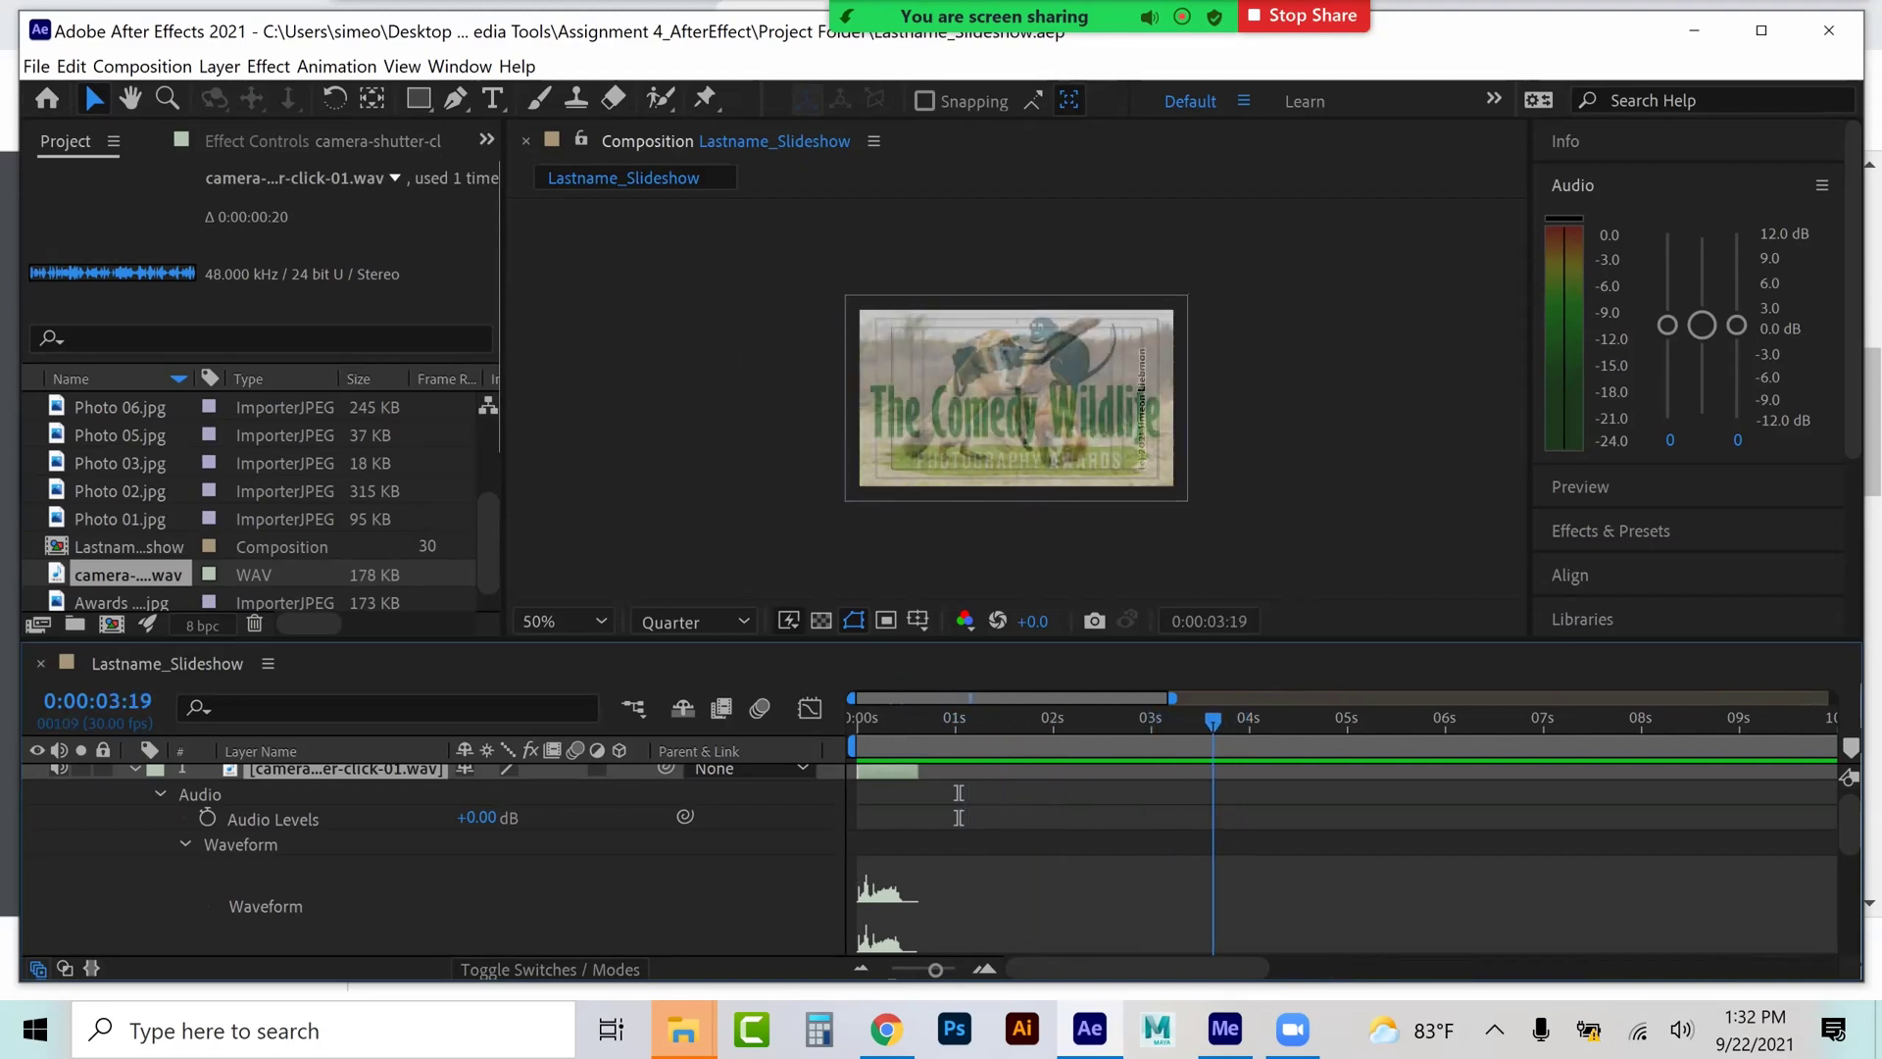
- Move the shutter clip to the crossfade from Awards Logo to Photo 01, starting at about 3.2 seconds, and collapse its properties
drag(888, 770, 1226, 771)
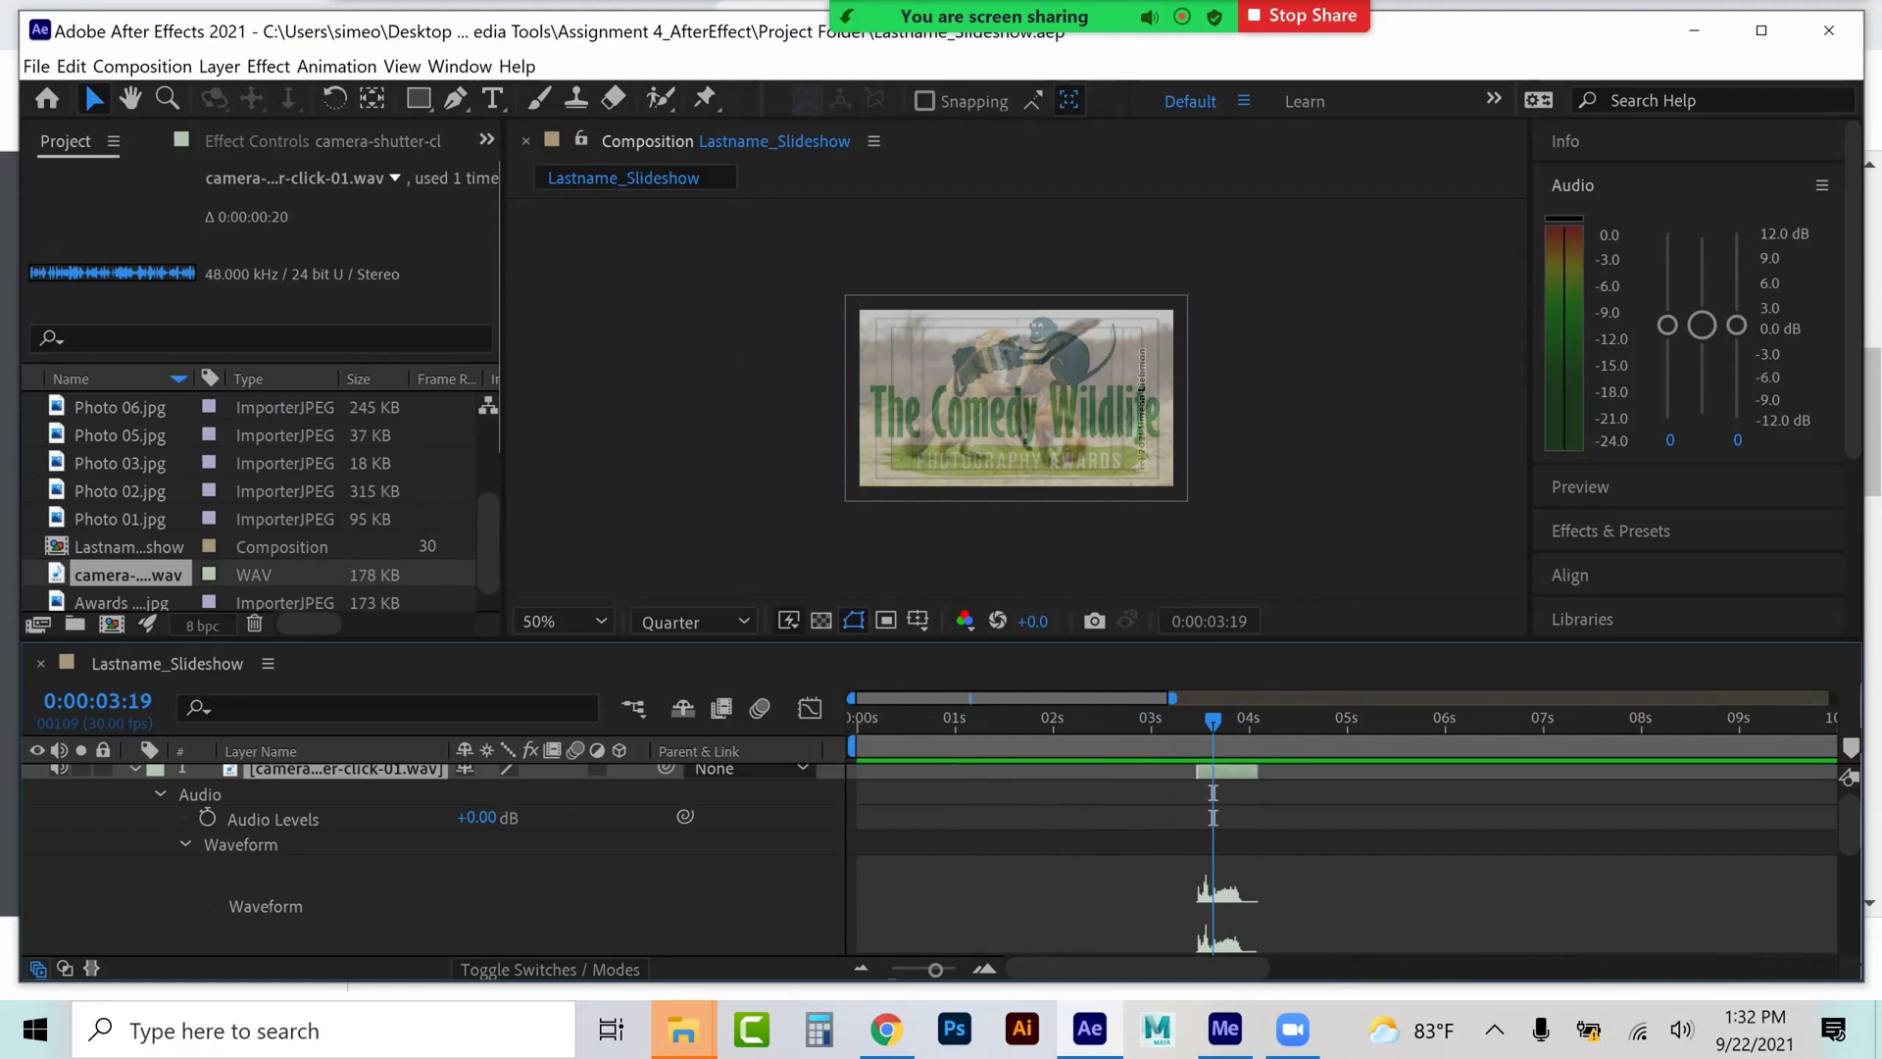
click(134, 770)
drag(1228, 771, 1199, 771)
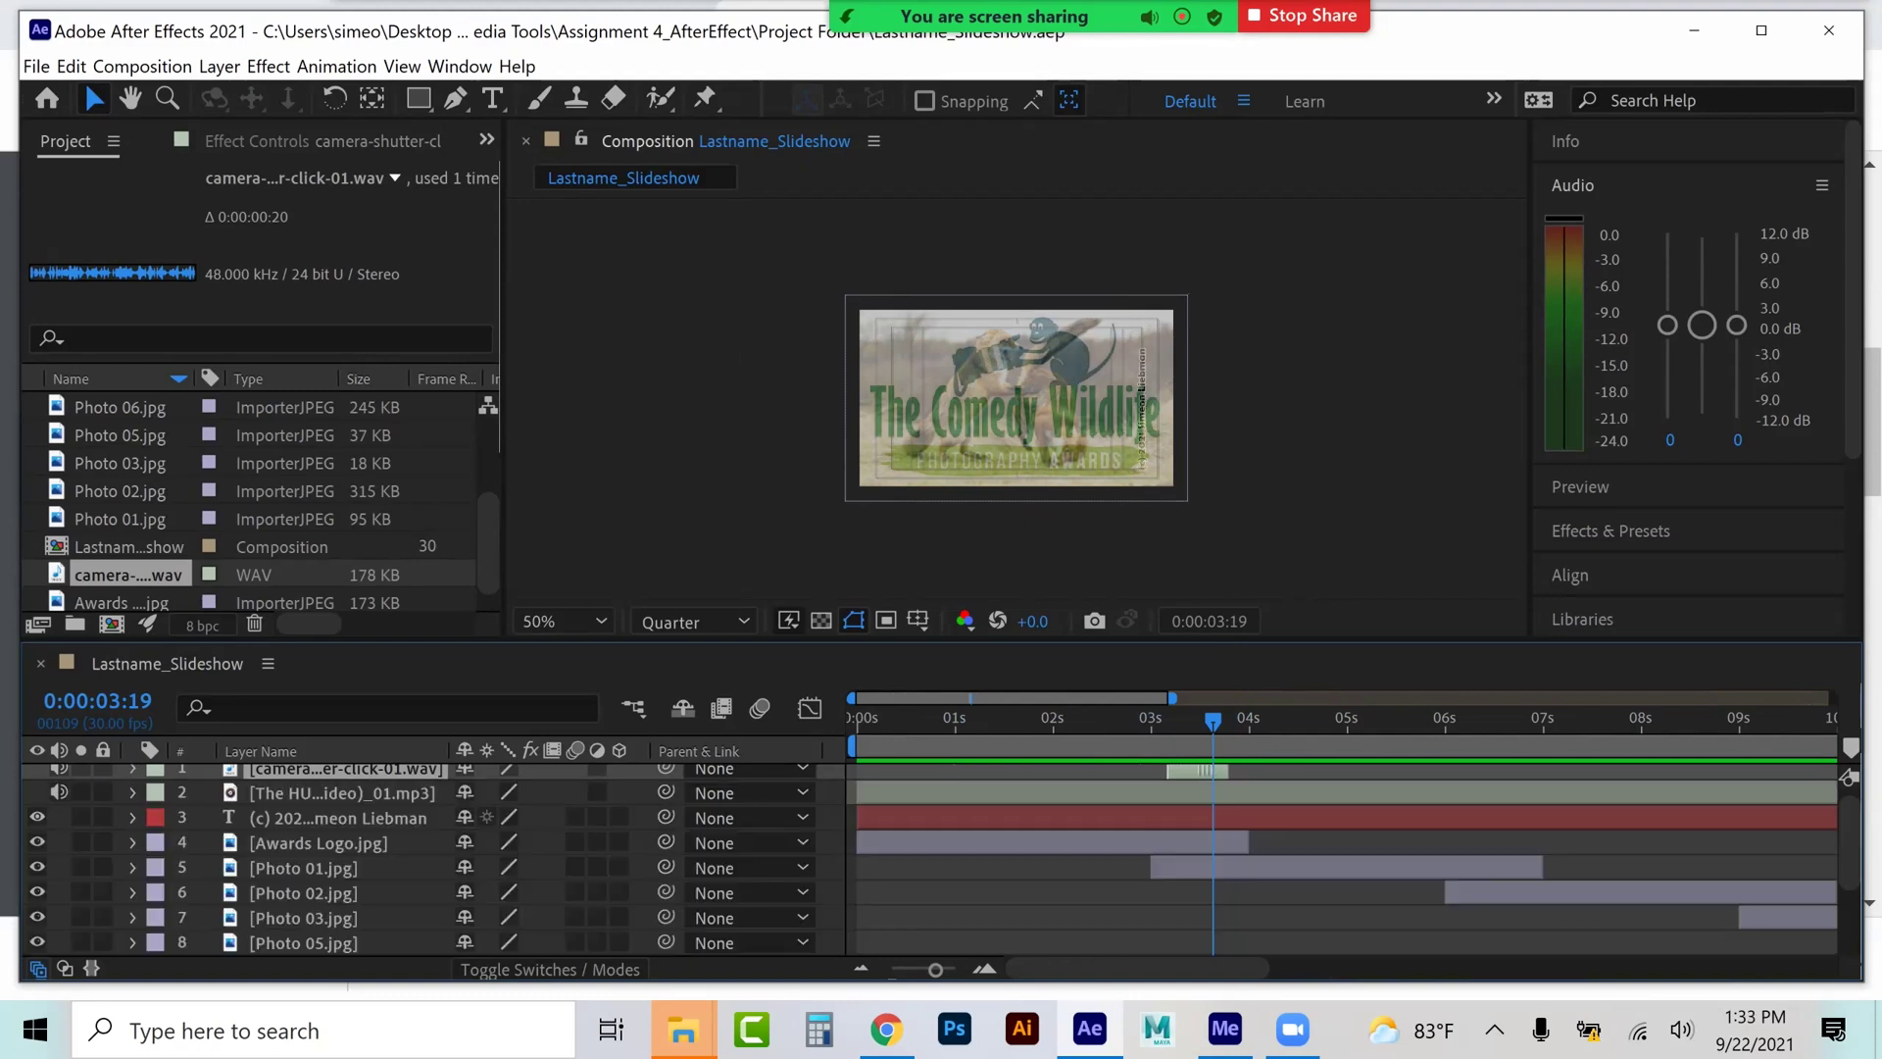
- Duplicate the shutter clip twice, placing the copies at the crossfades into Photo 02 and Photo 03, at about 6.2 and 9.2 seconds
key(ctrl+d)
drag(1191, 792, 1763, 817)
key(ctrl+d)
drag(1174, 698, 1414, 698)
scroll(1275, 852, down, 1)
scroll(1274, 853, up, 1)
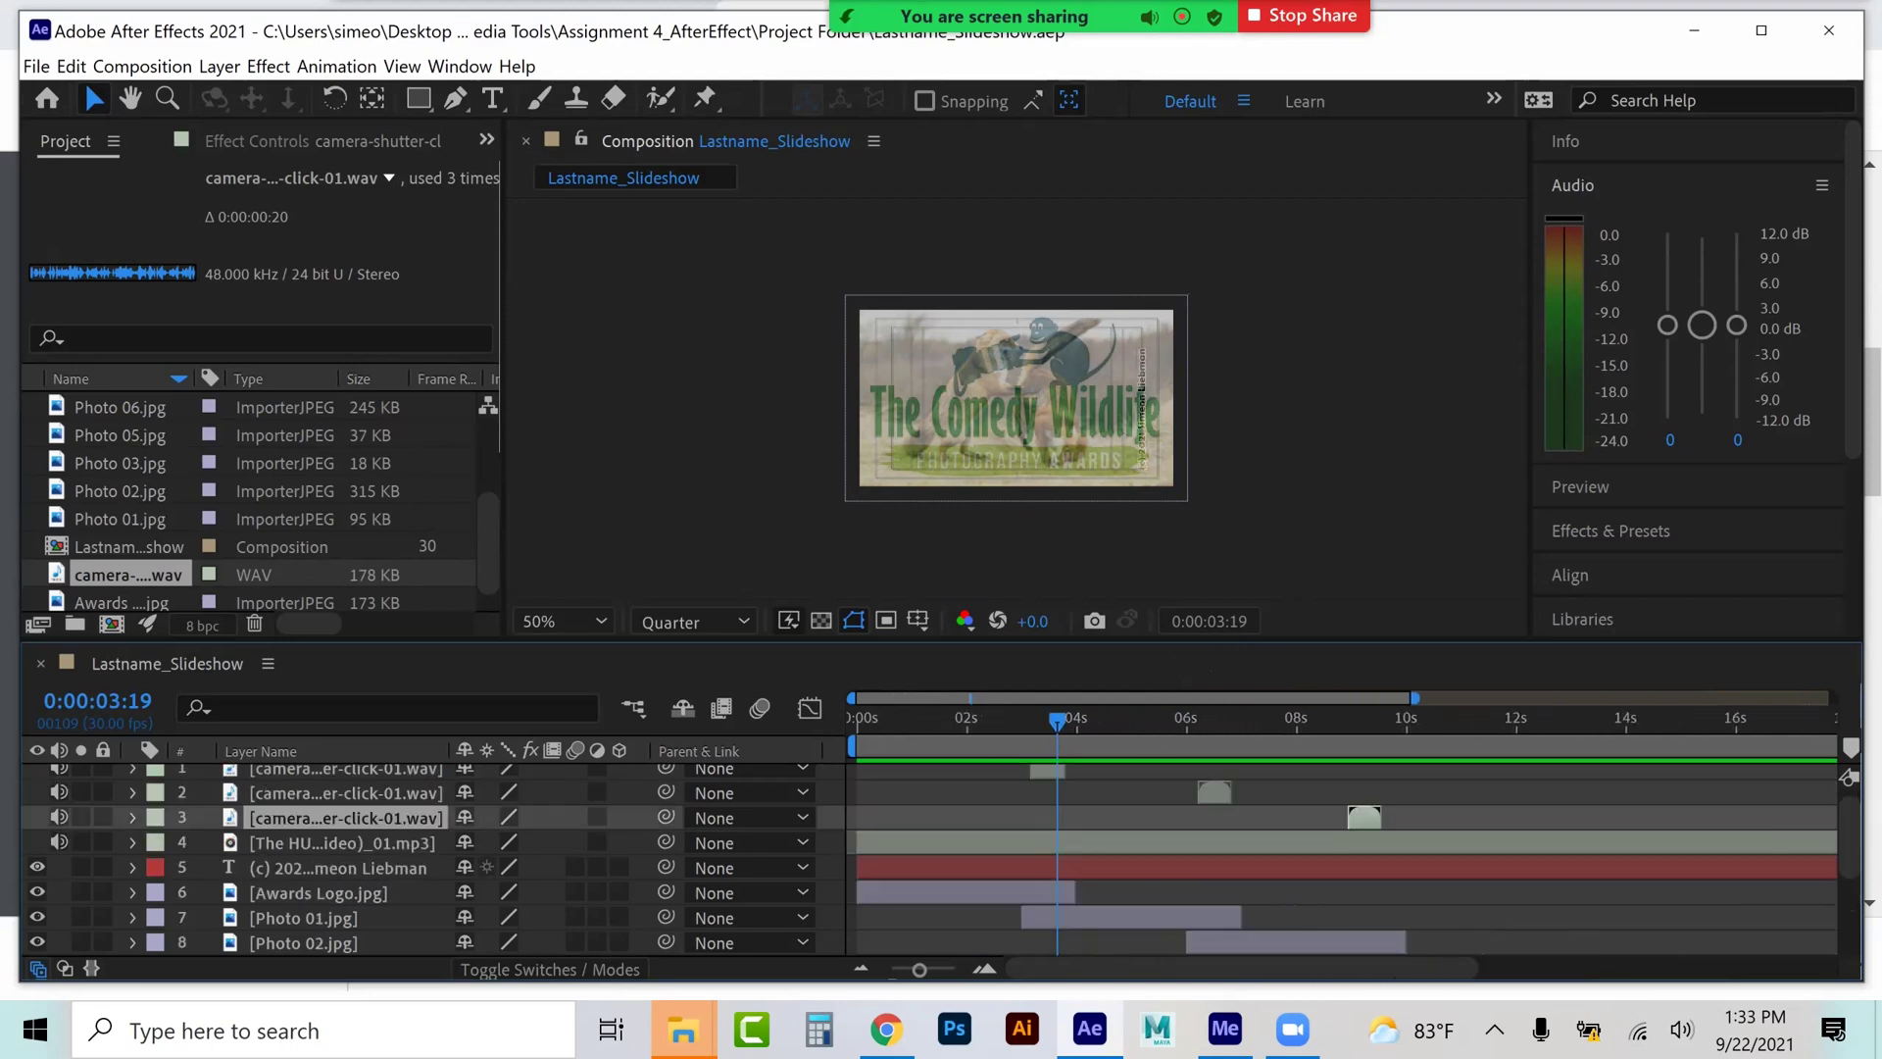
drag(1365, 817, 1383, 817)
- Enlarge the timeline area and add shutter copies at the crossfades into Photo 05 and Photo 06, at about 12.2 and 15.2 seconds
drag(714, 643, 735, 431)
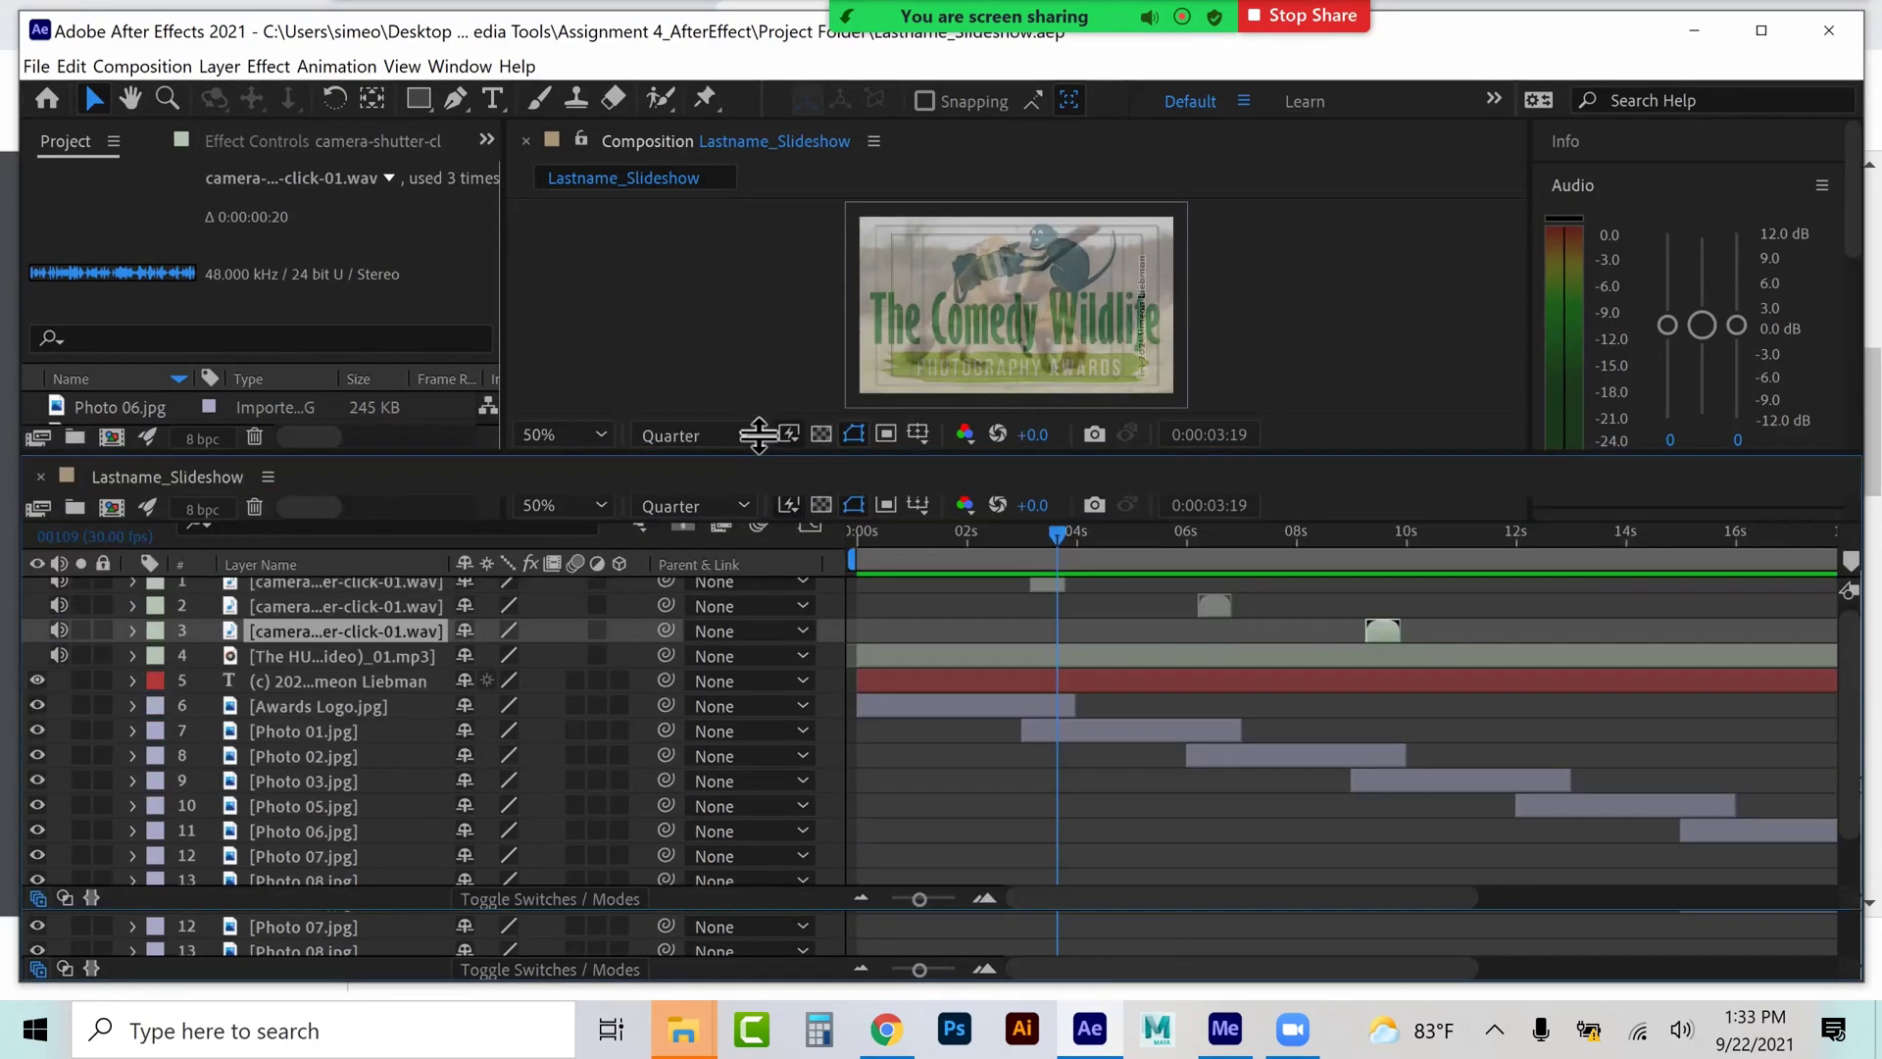
drag(1383, 614, 1712, 665)
key(ctrl+d)
key(ctrl+d)
scroll(1340, 745, right, 6)
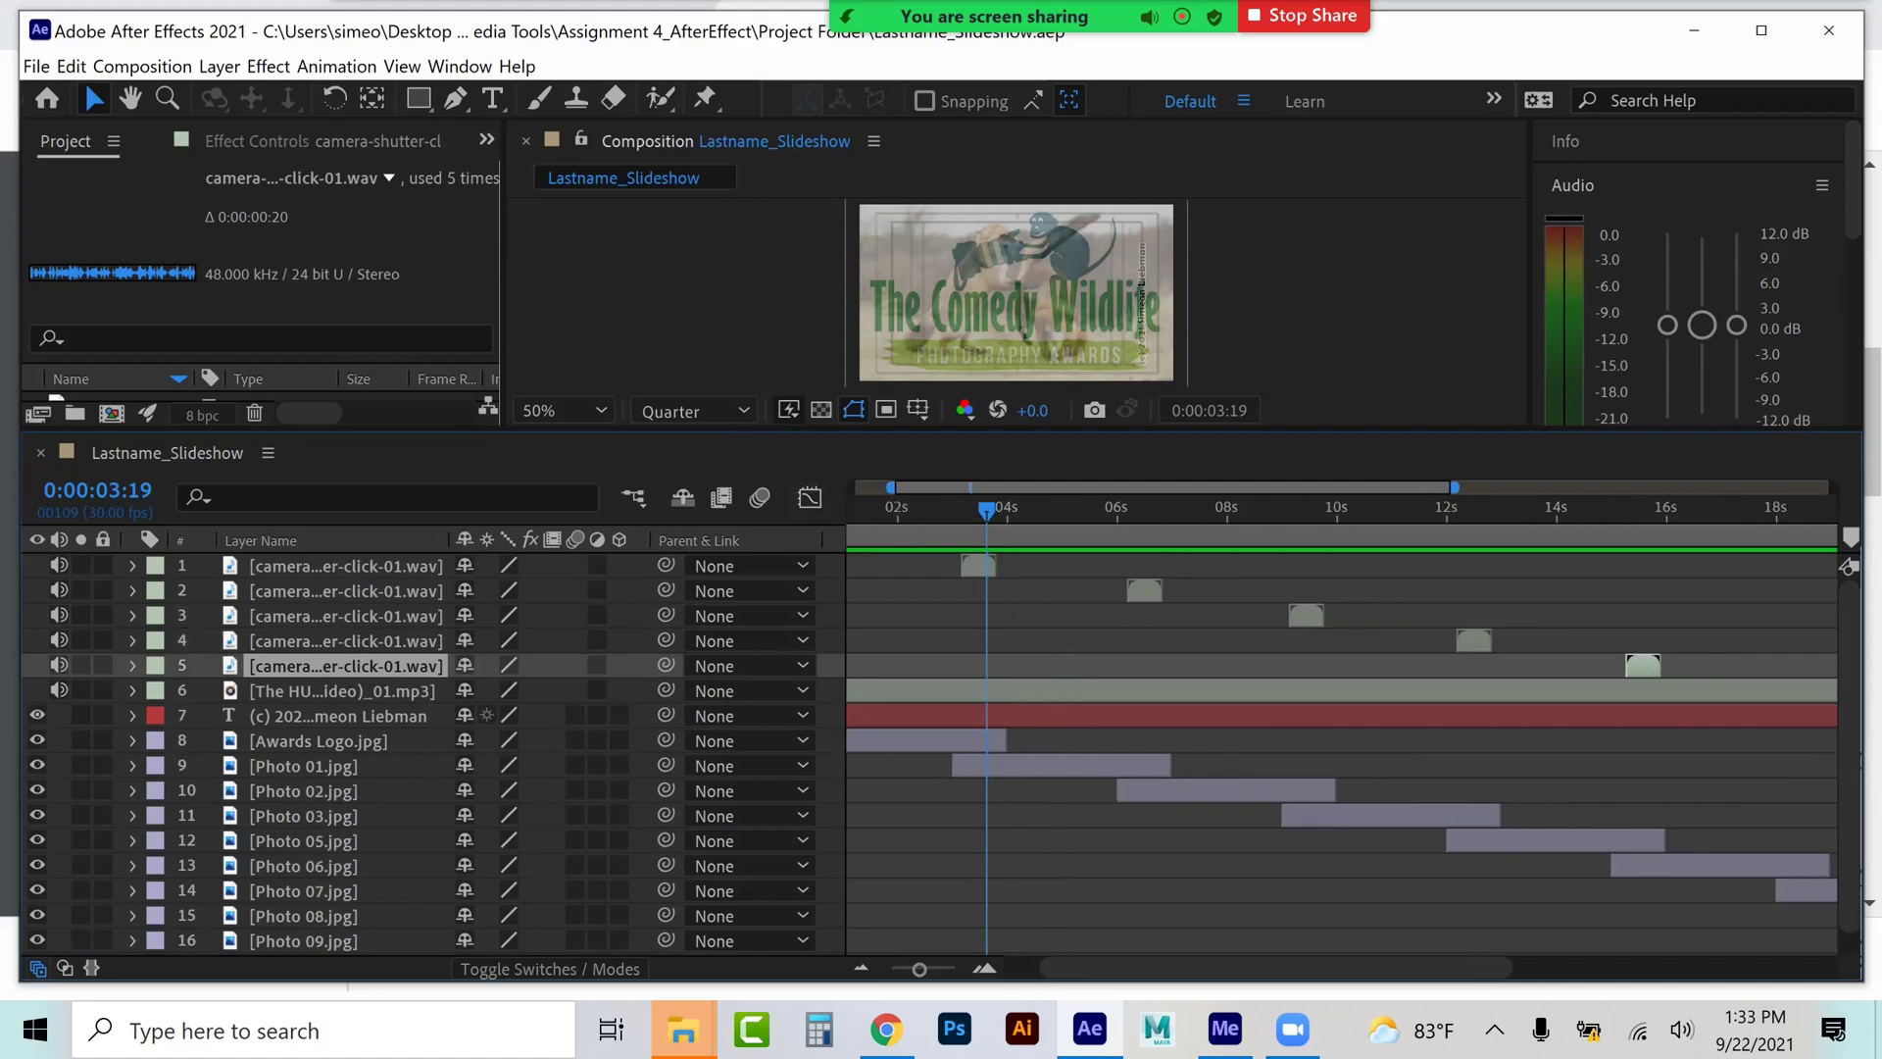
- Add two more shutter copies at the crossfades into Photo 07 and Photo 08, at about 18.2 and 21.1 seconds
key(ctrl+d)
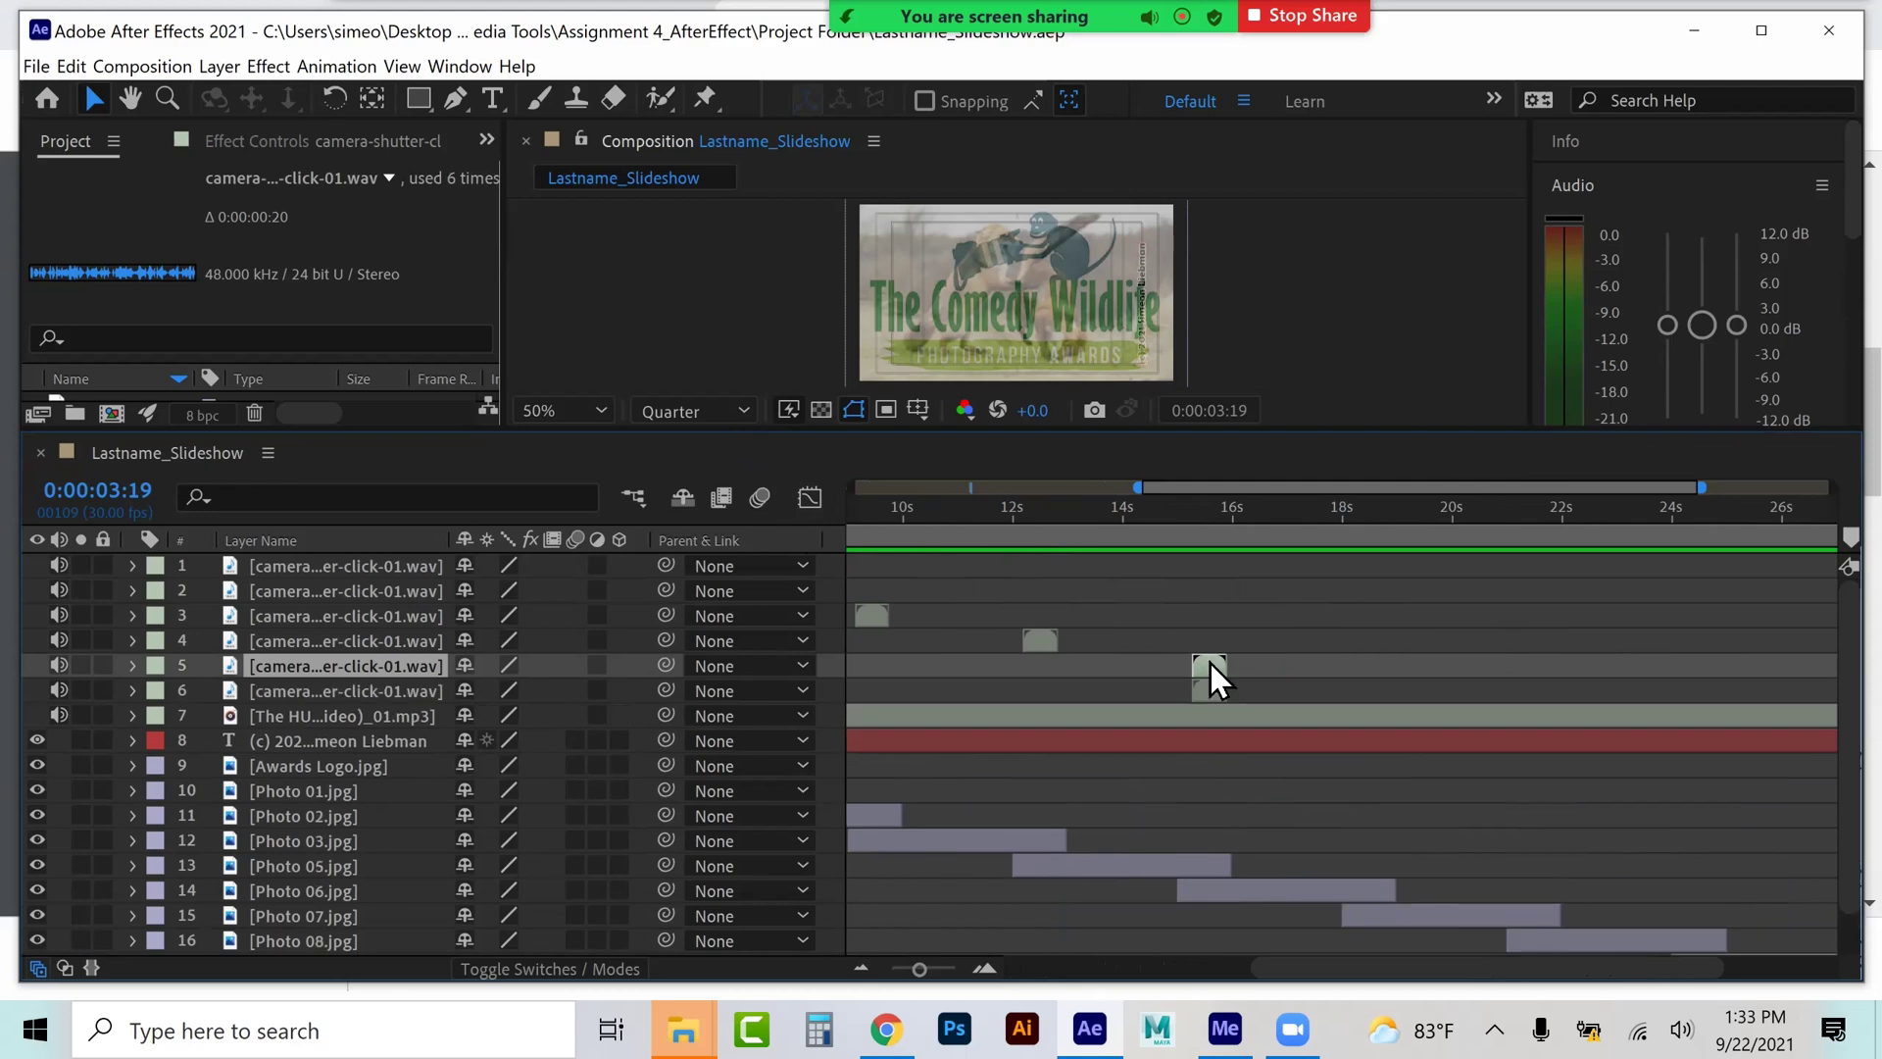
drag(1209, 687, 1531, 715)
key(ctrl+d)
scroll(1531, 715, down, 1)
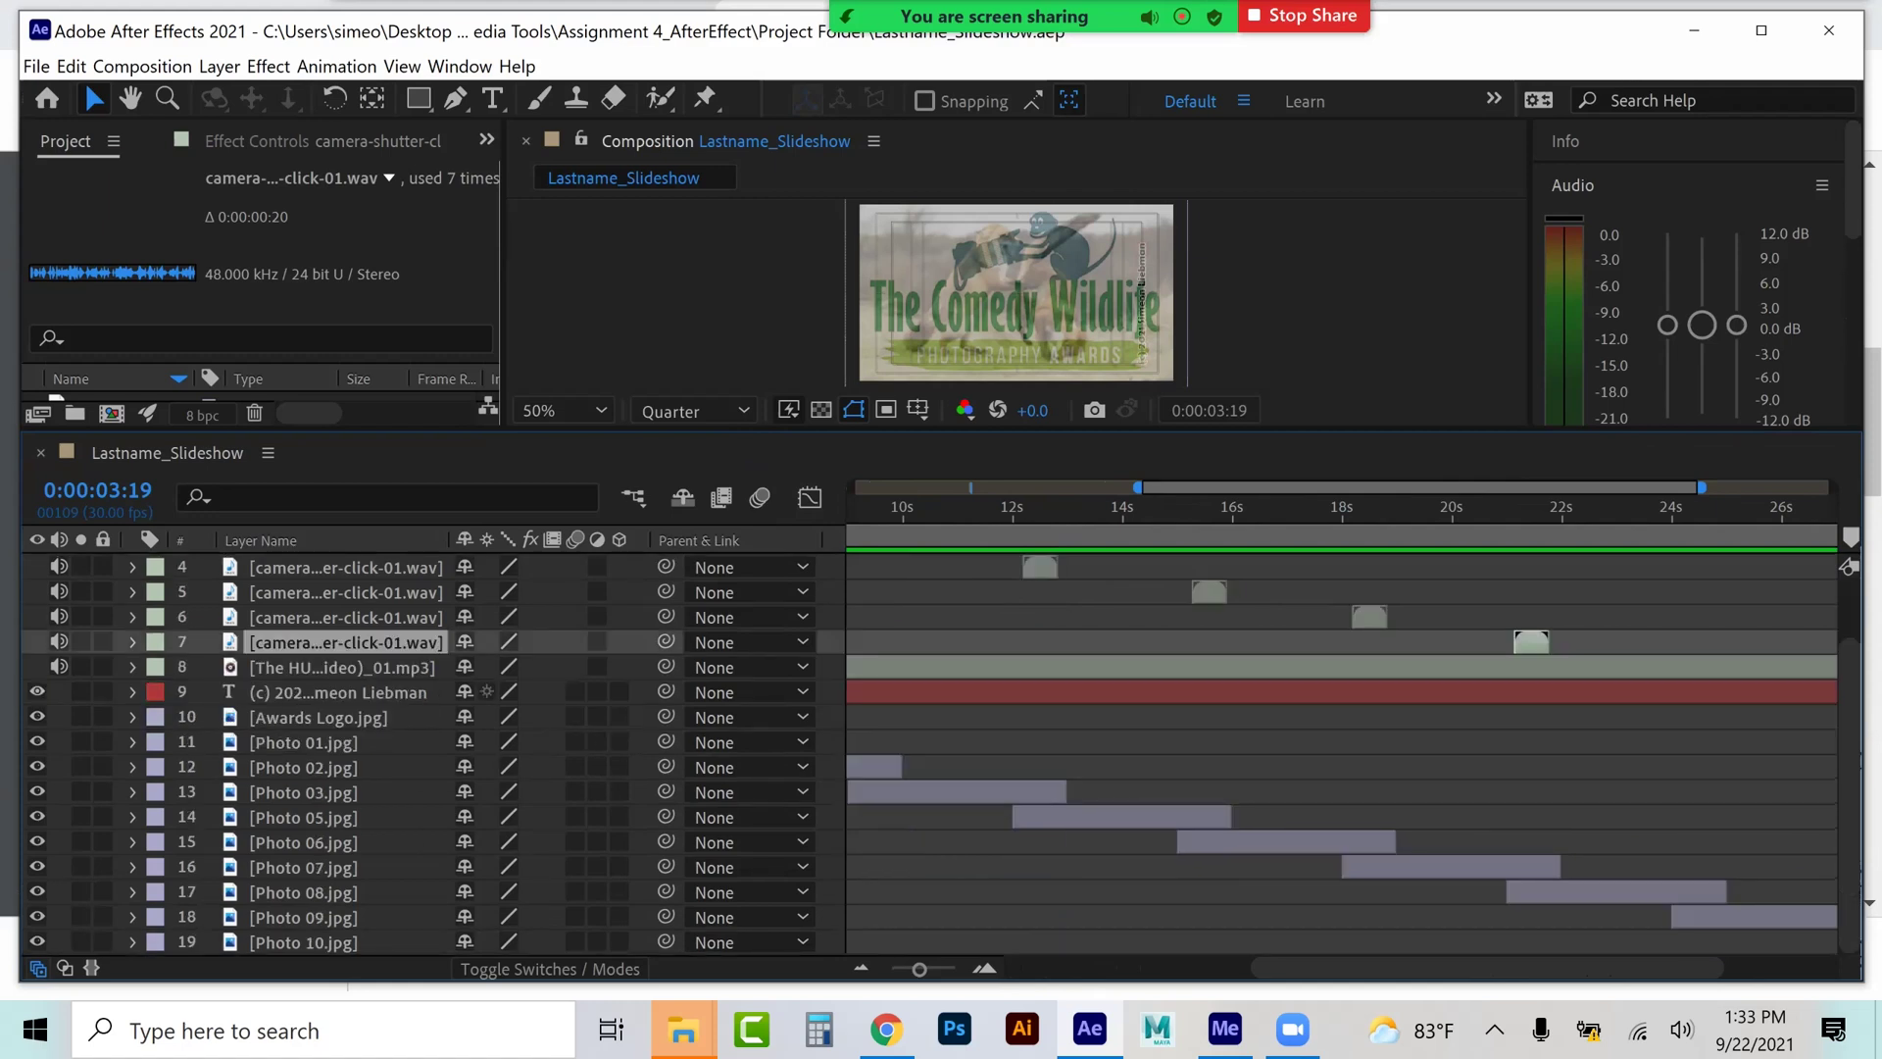
- Add shutter copies at the crossfades into Photo 09 and Photo 10, at about 24.3 and 27.4 seconds
key(ctrl+d)
drag(1531, 666, 1707, 667)
scroll(1341, 729, right, 3)
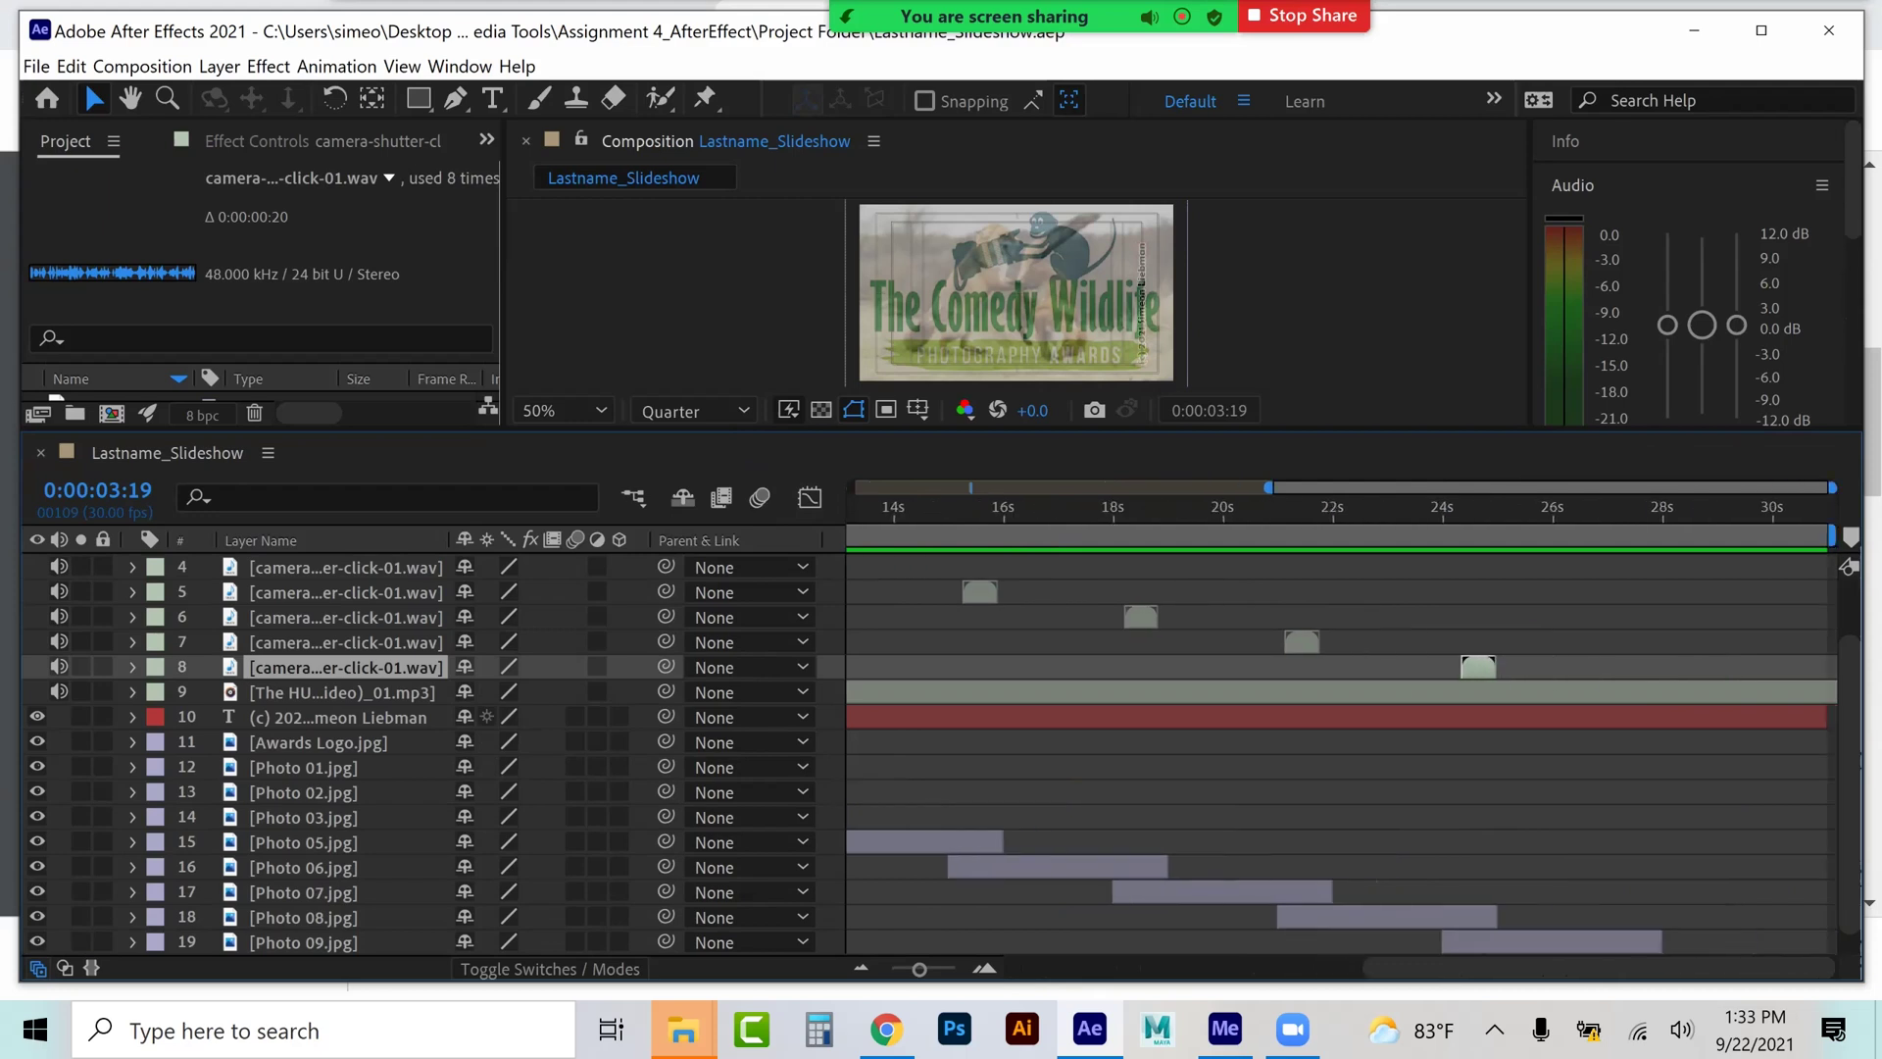
scroll(941, 752, down, 1)
key(ctrl+d)
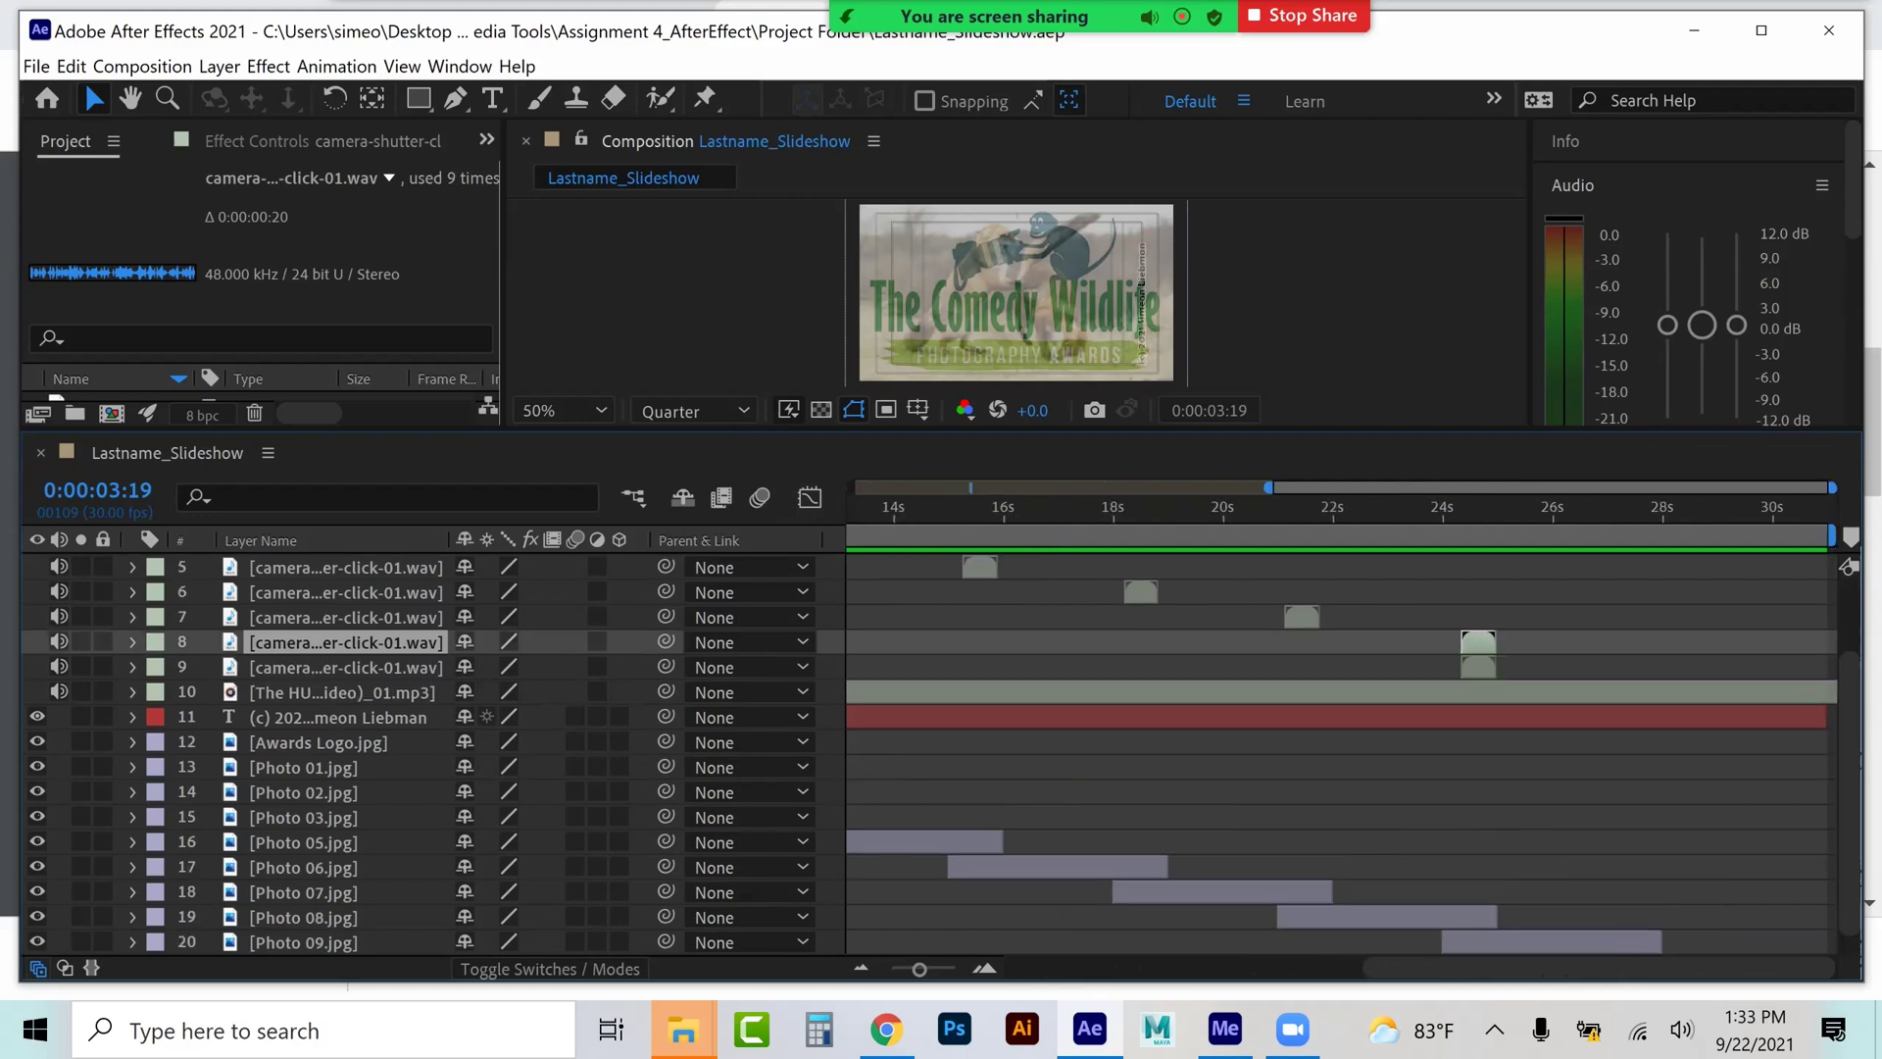
drag(1478, 668, 1647, 668)
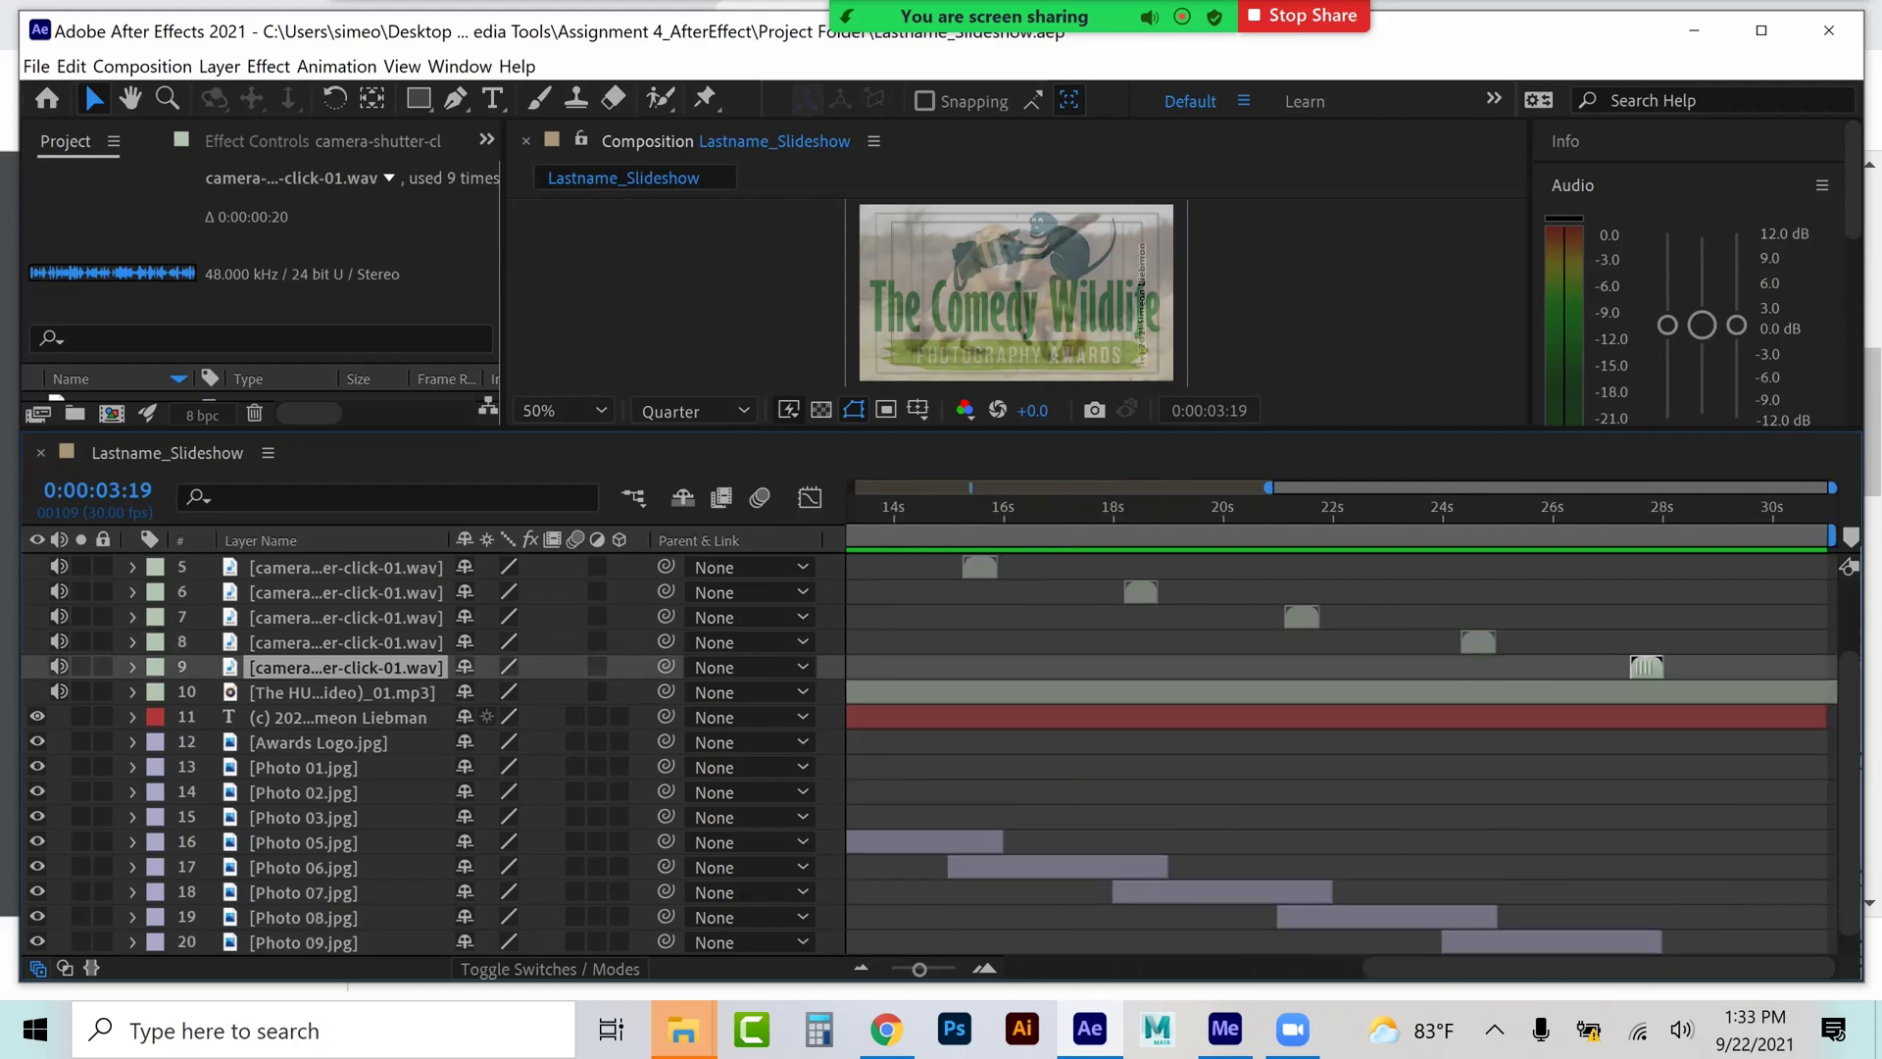
- Fit the whole timeline in view, enlarge the preview area and play the slideshow from the start to check transitions and shutter sounds
click(937, 487)
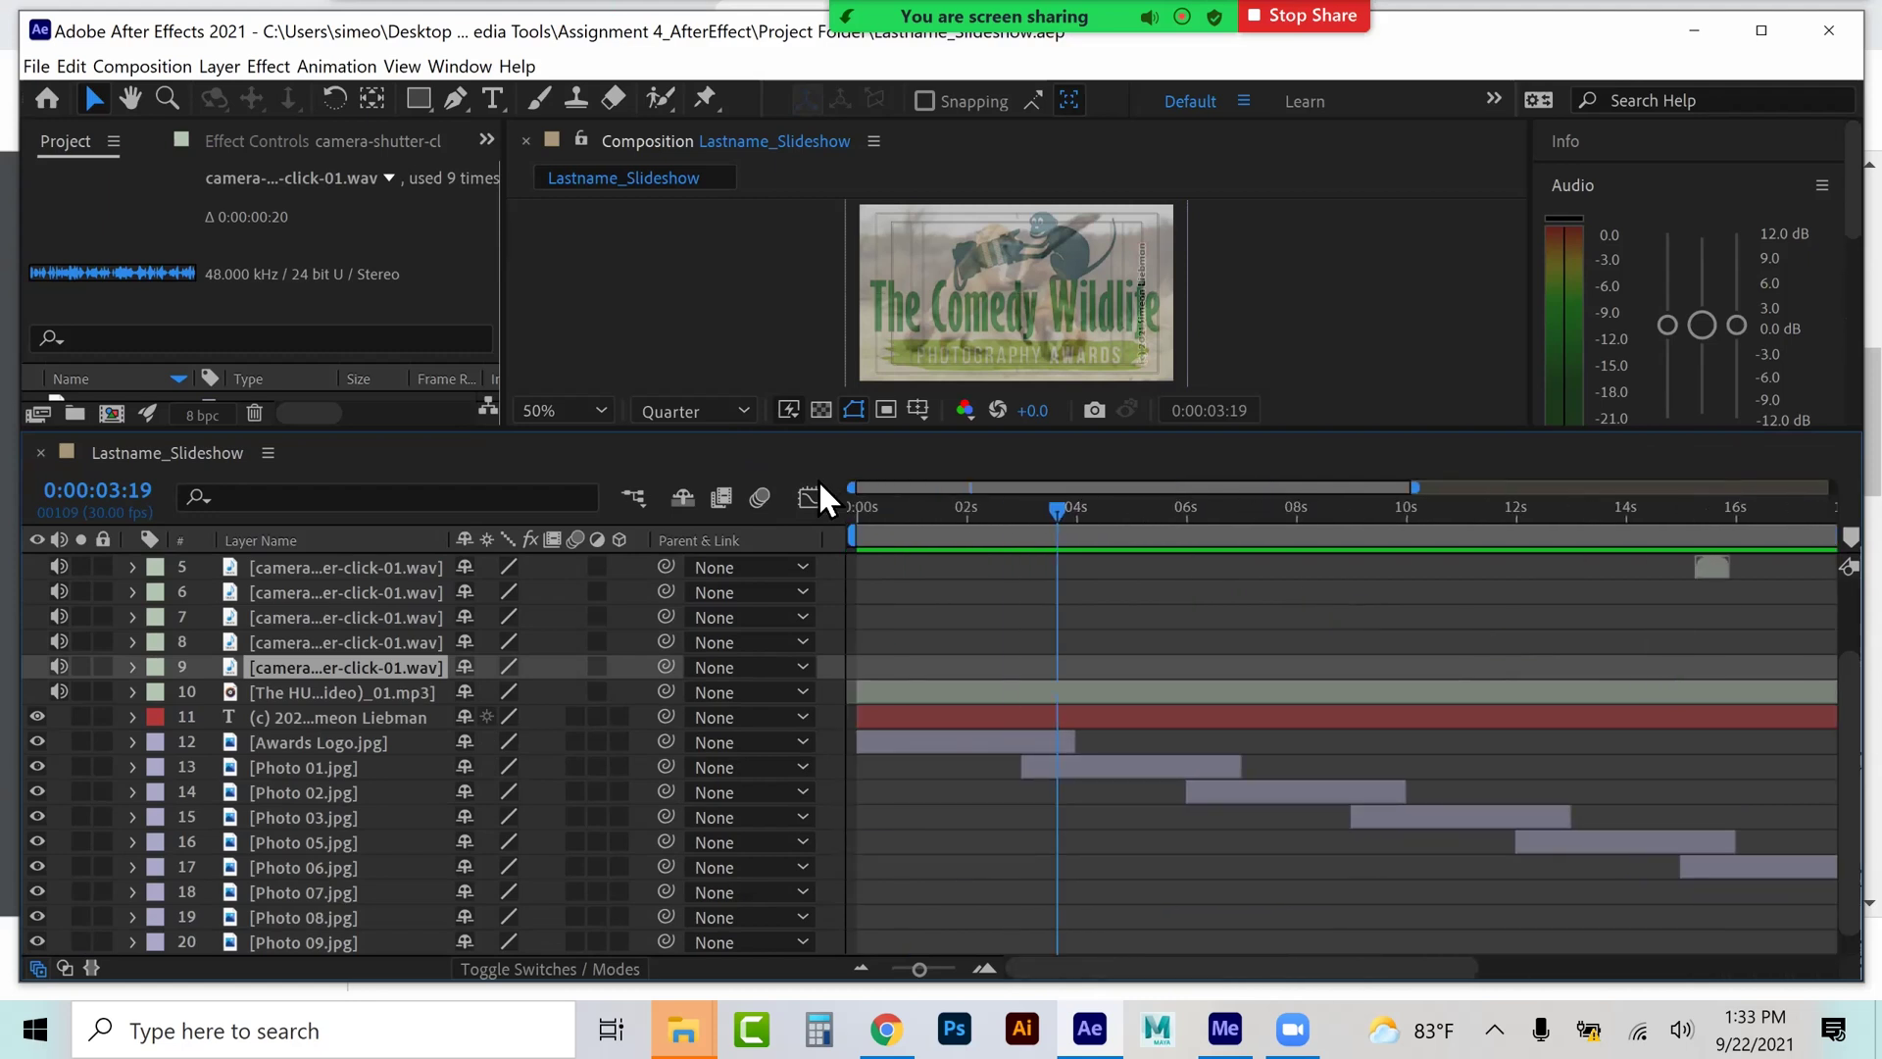
key(semicolon)
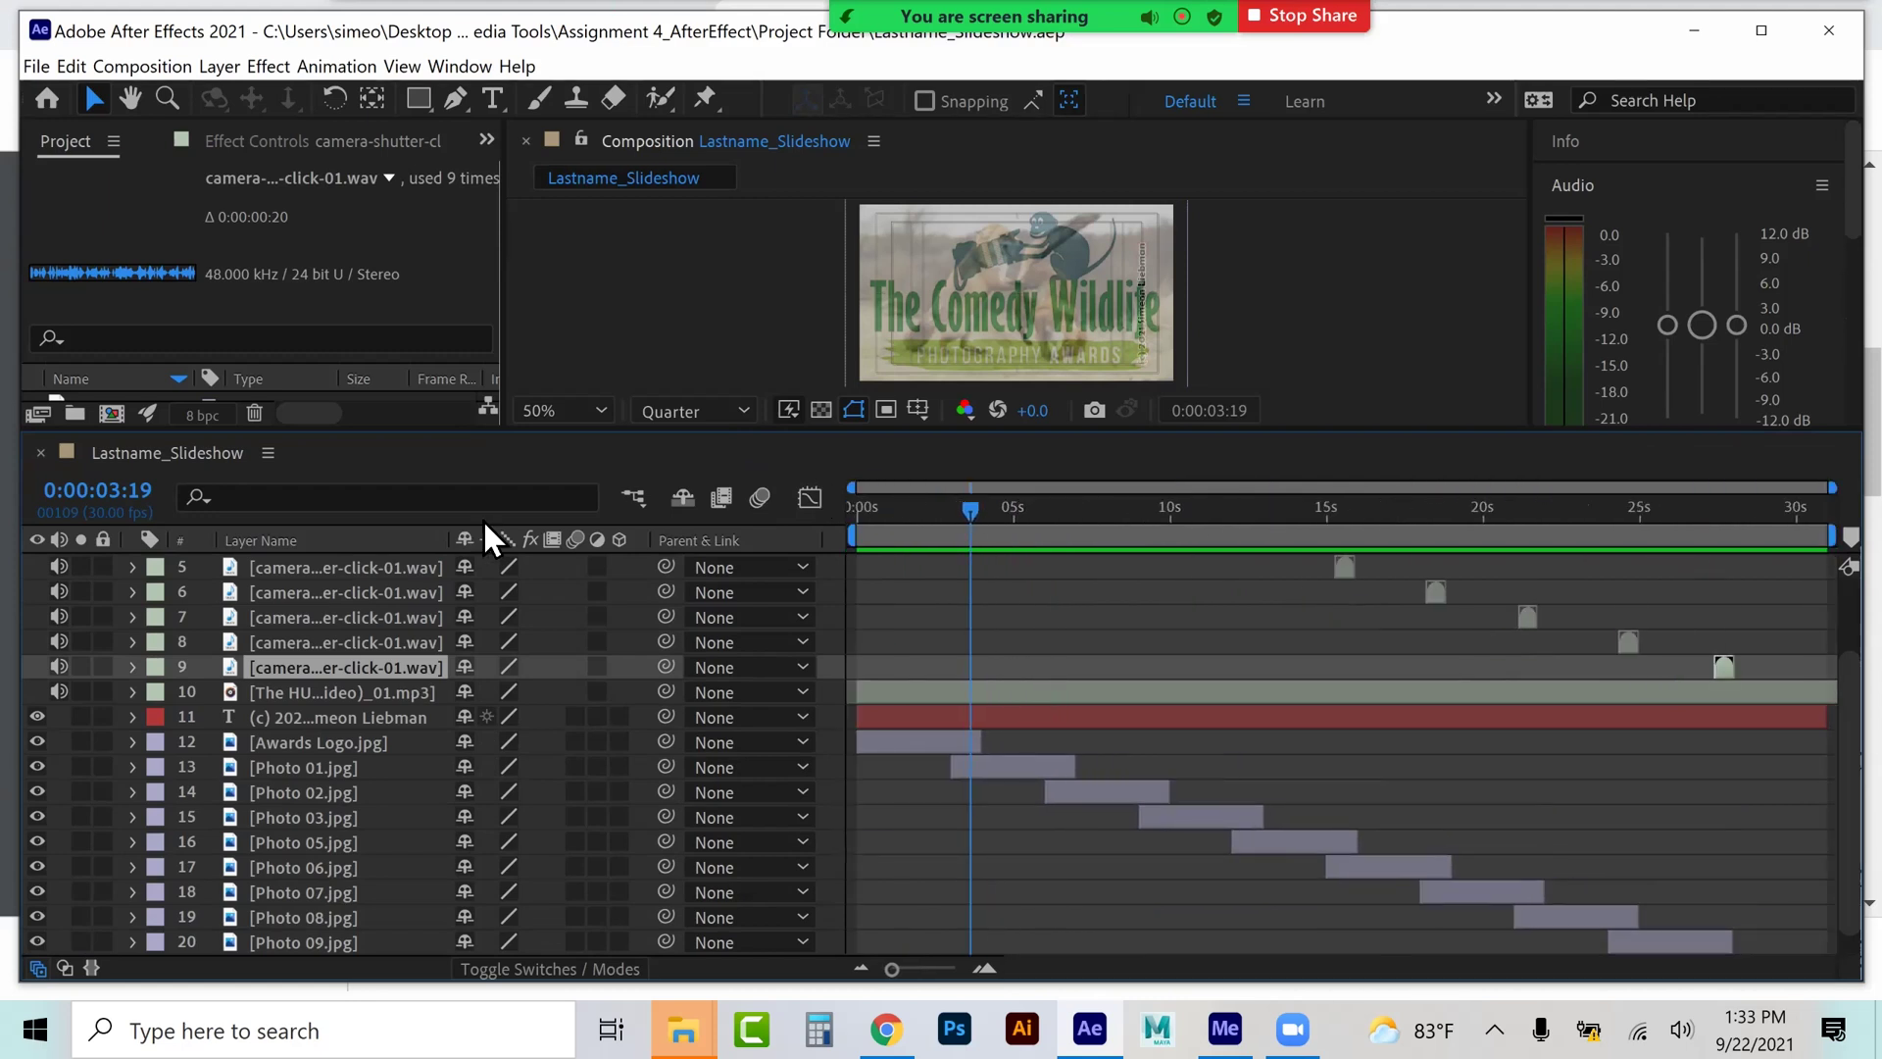
click(855, 509)
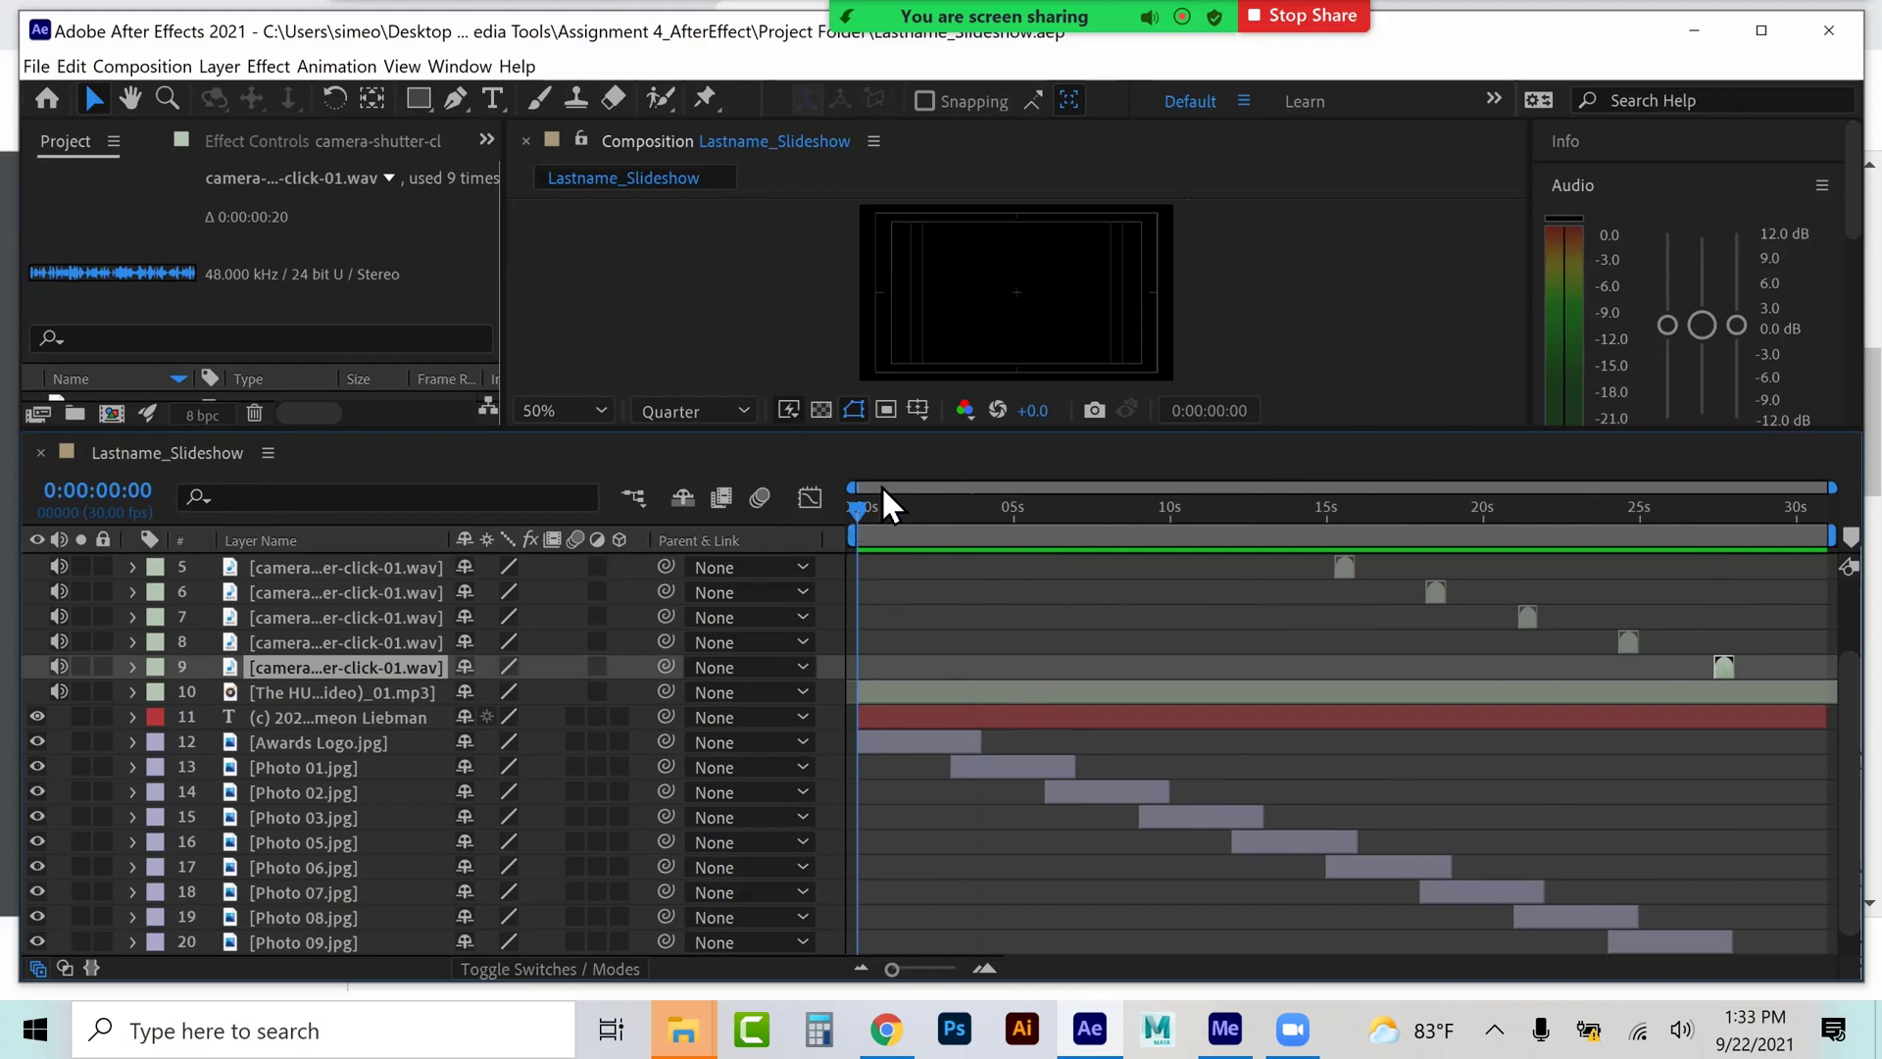
drag(832, 438, 832, 770)
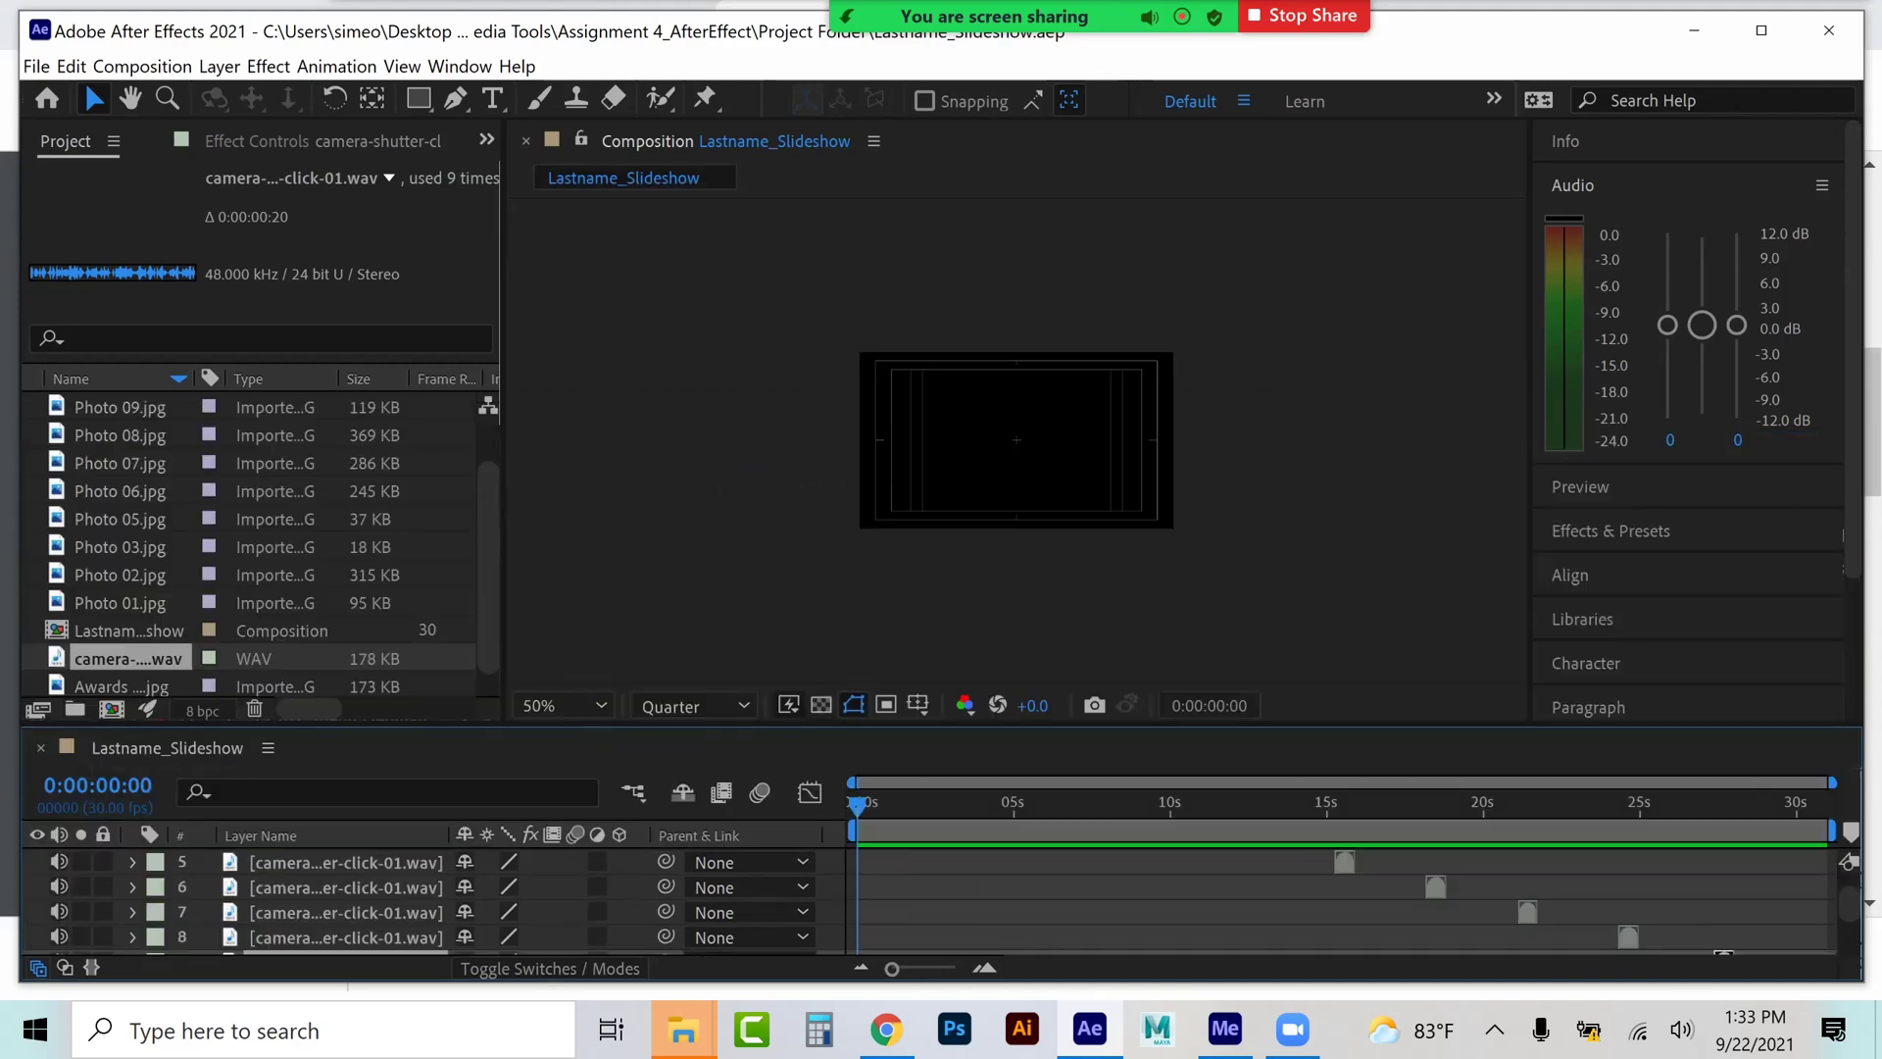
key(space)
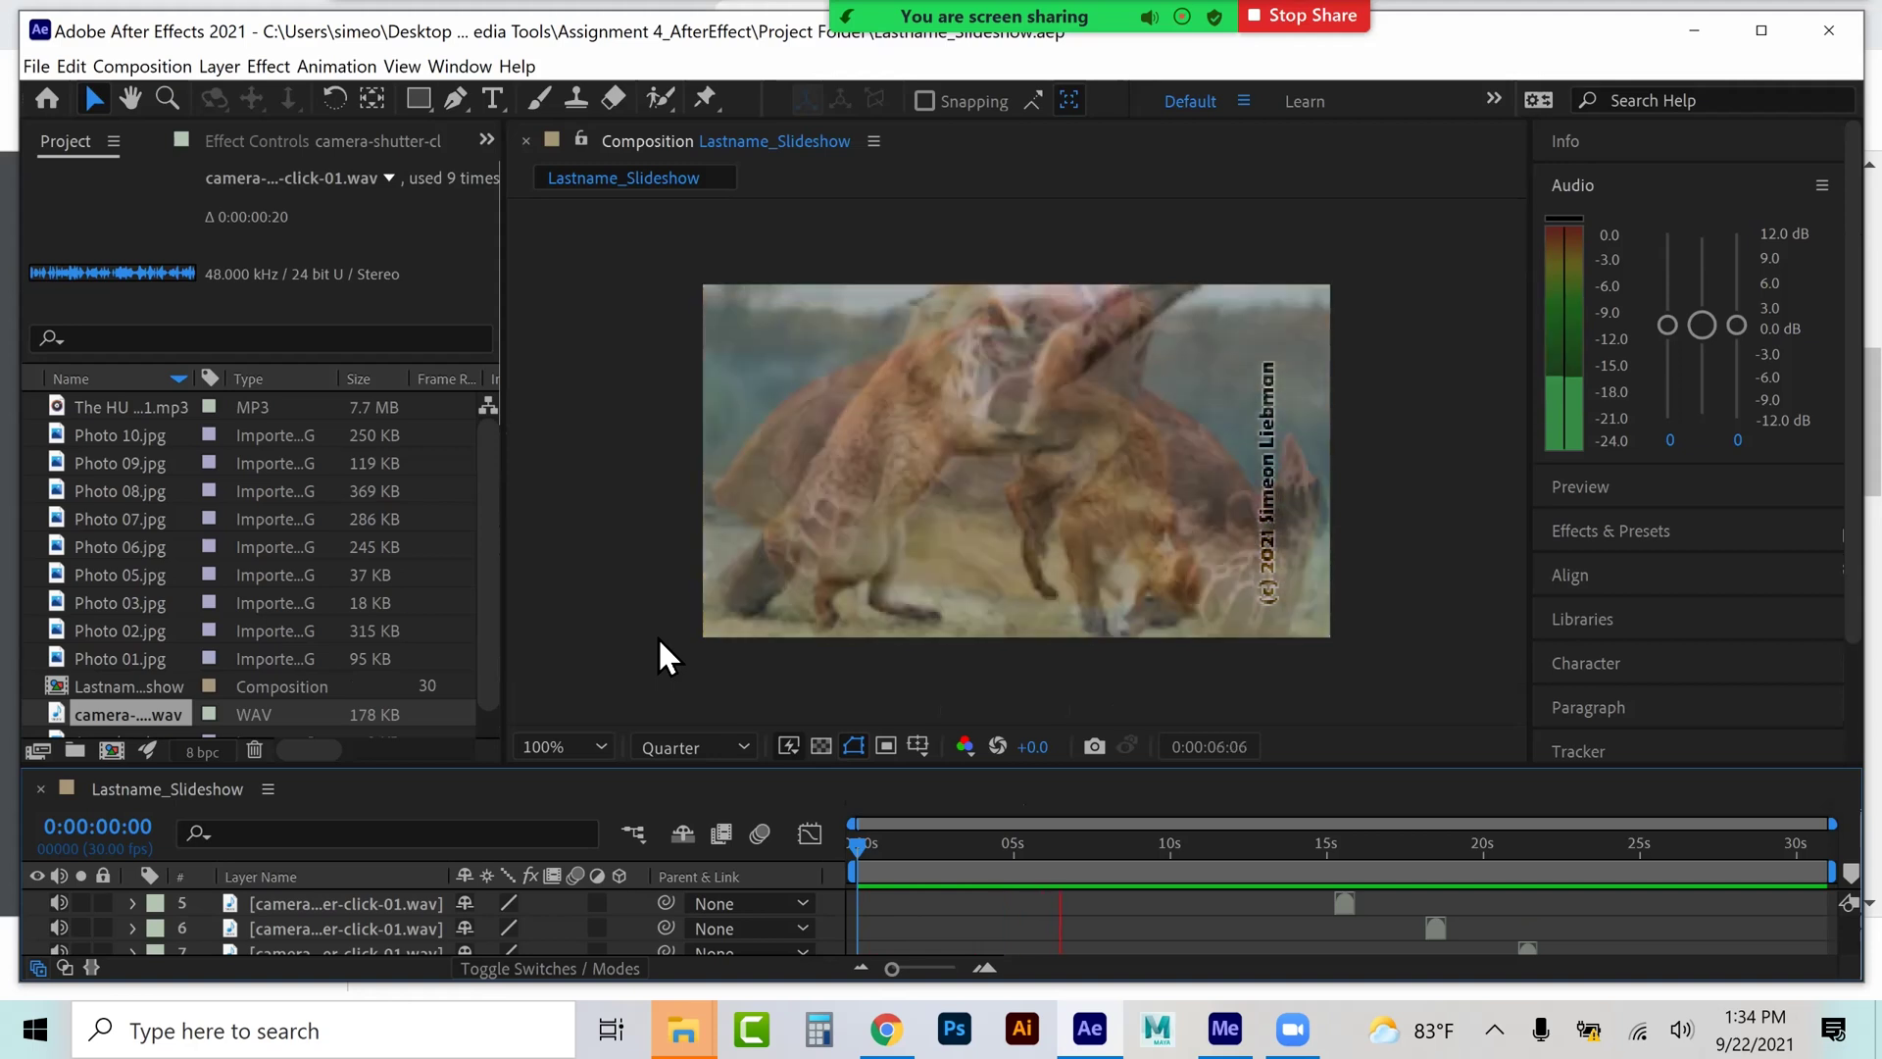
key(space)
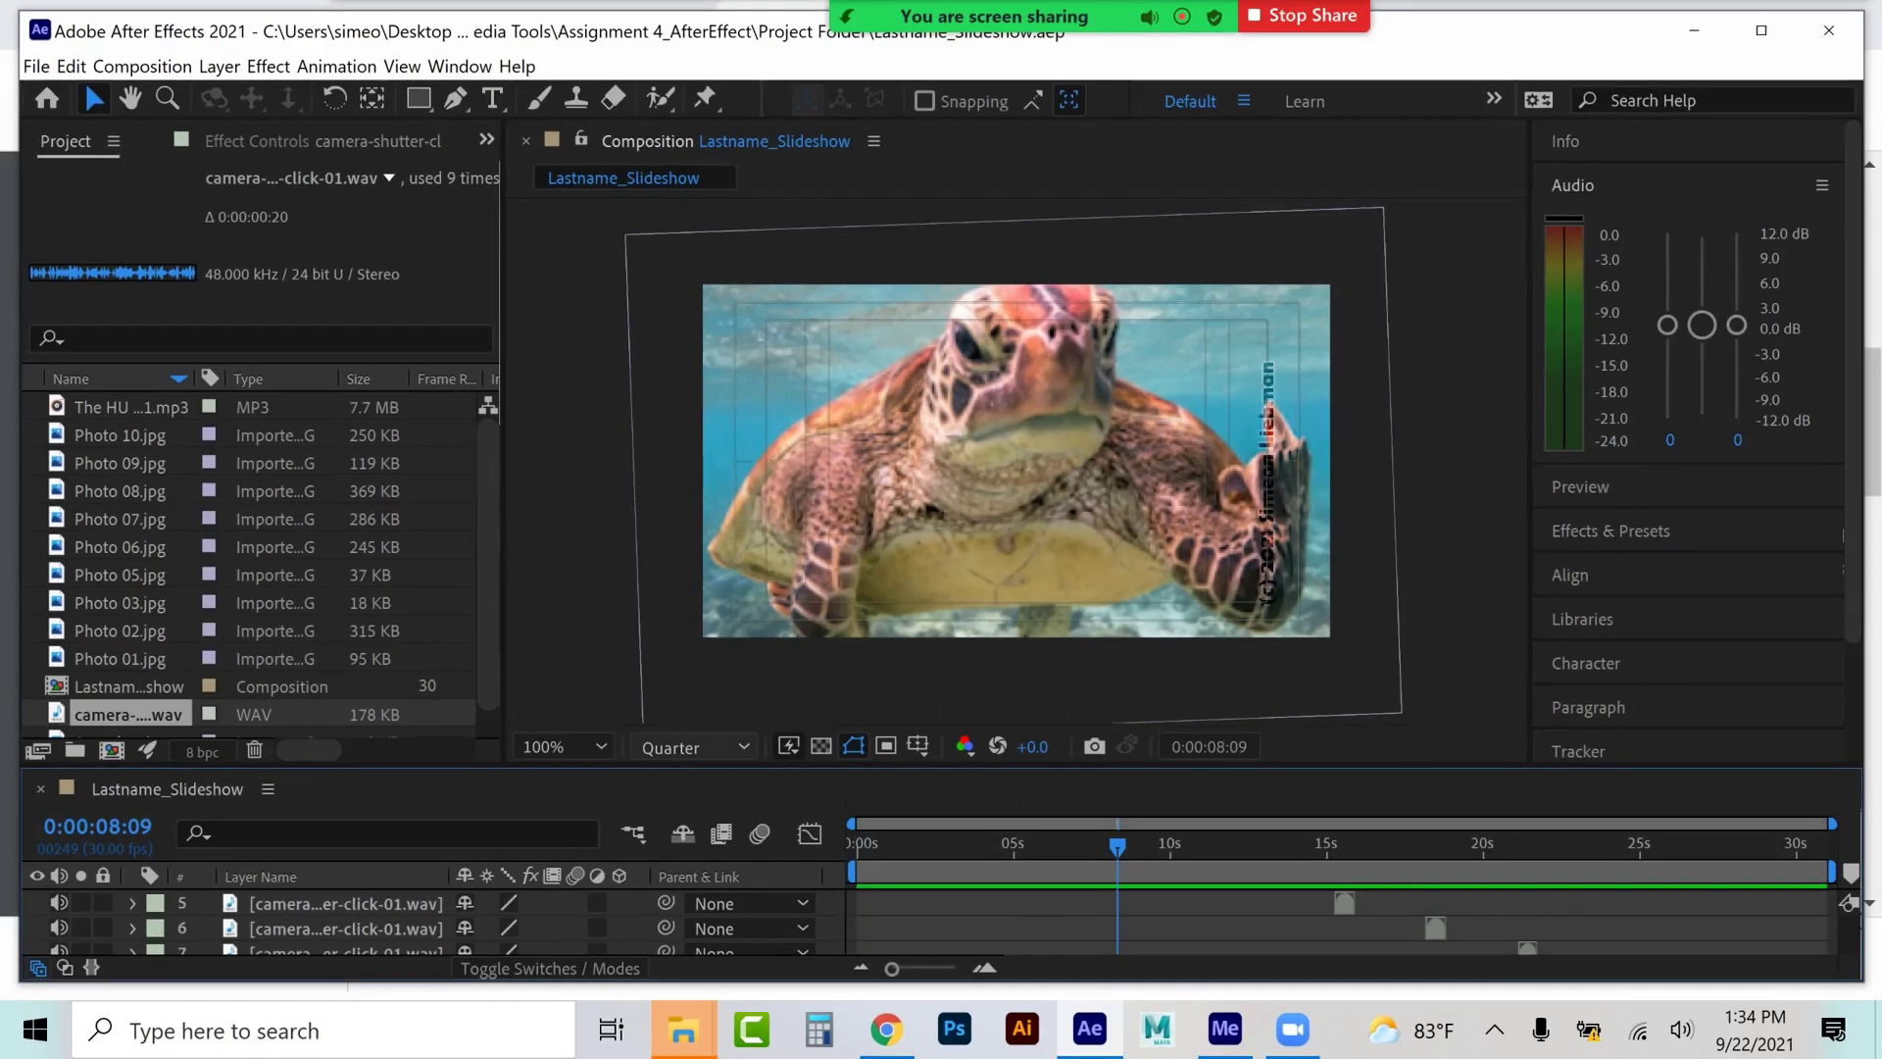
key(Home)
key(space)
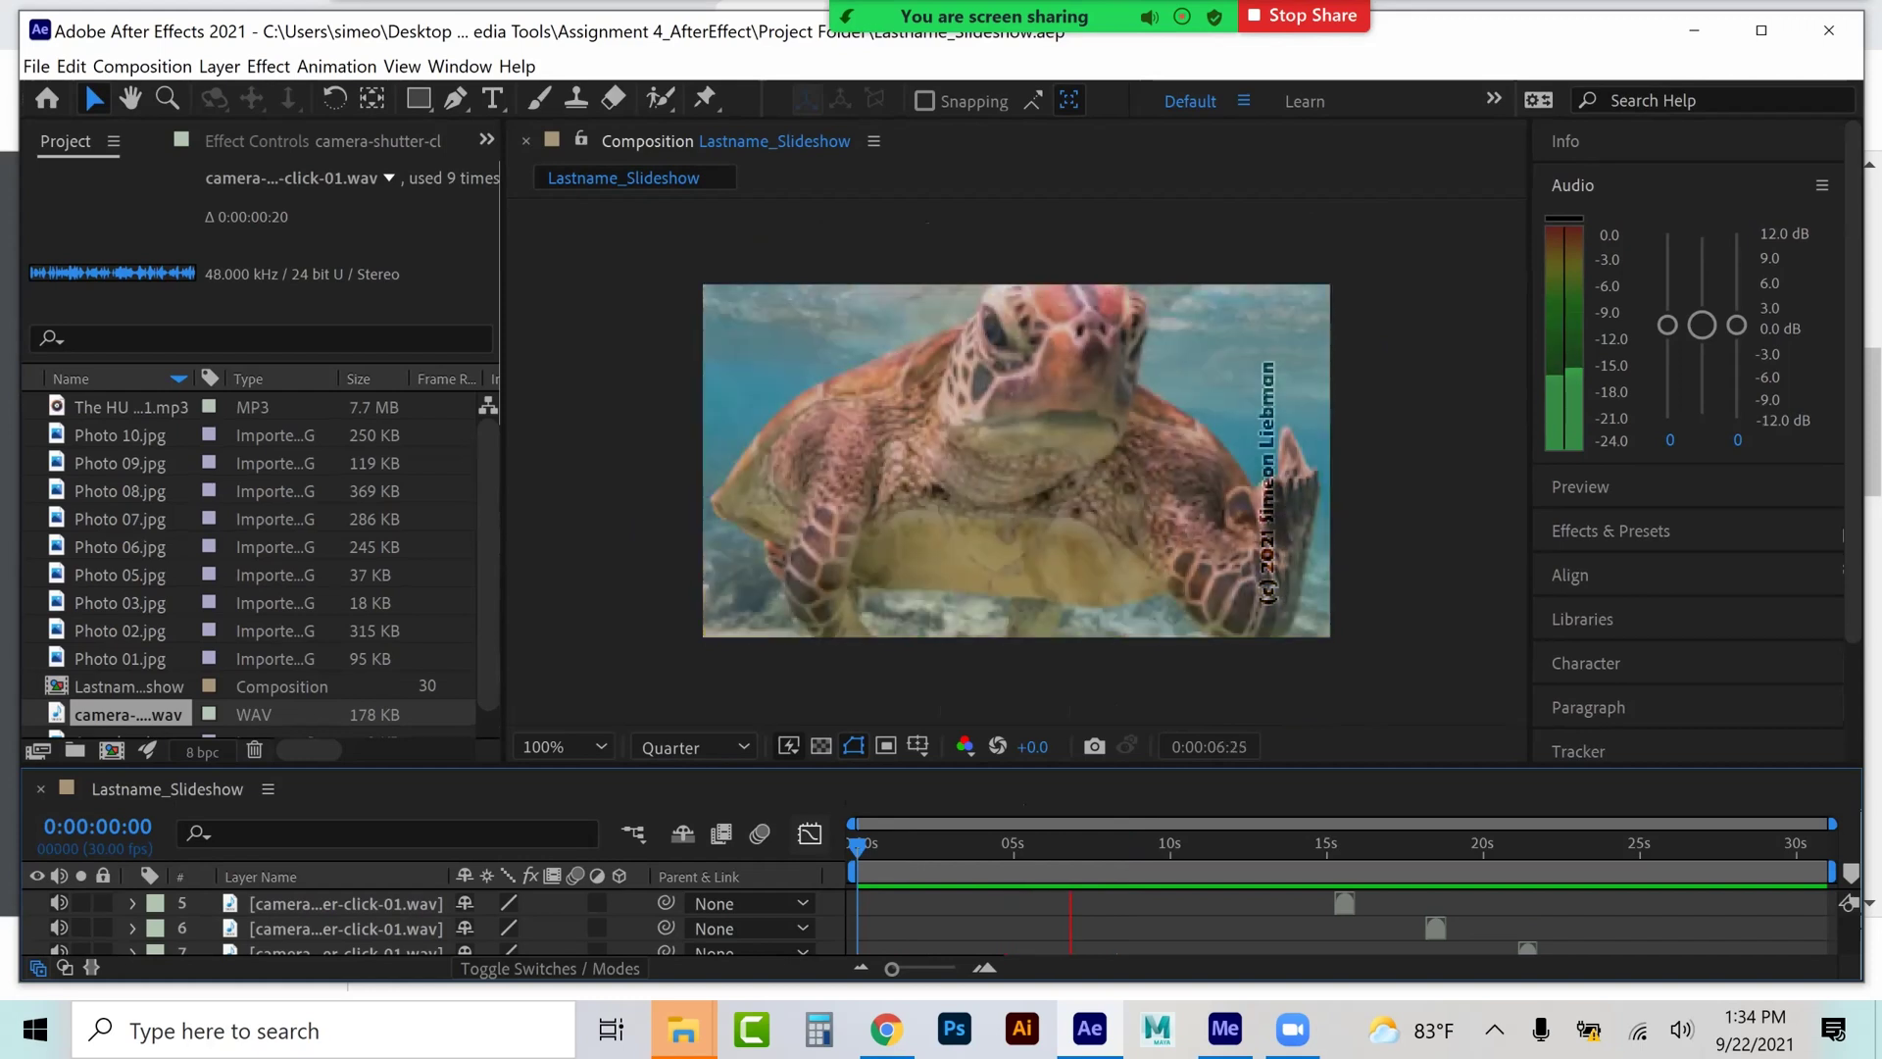
key(space)
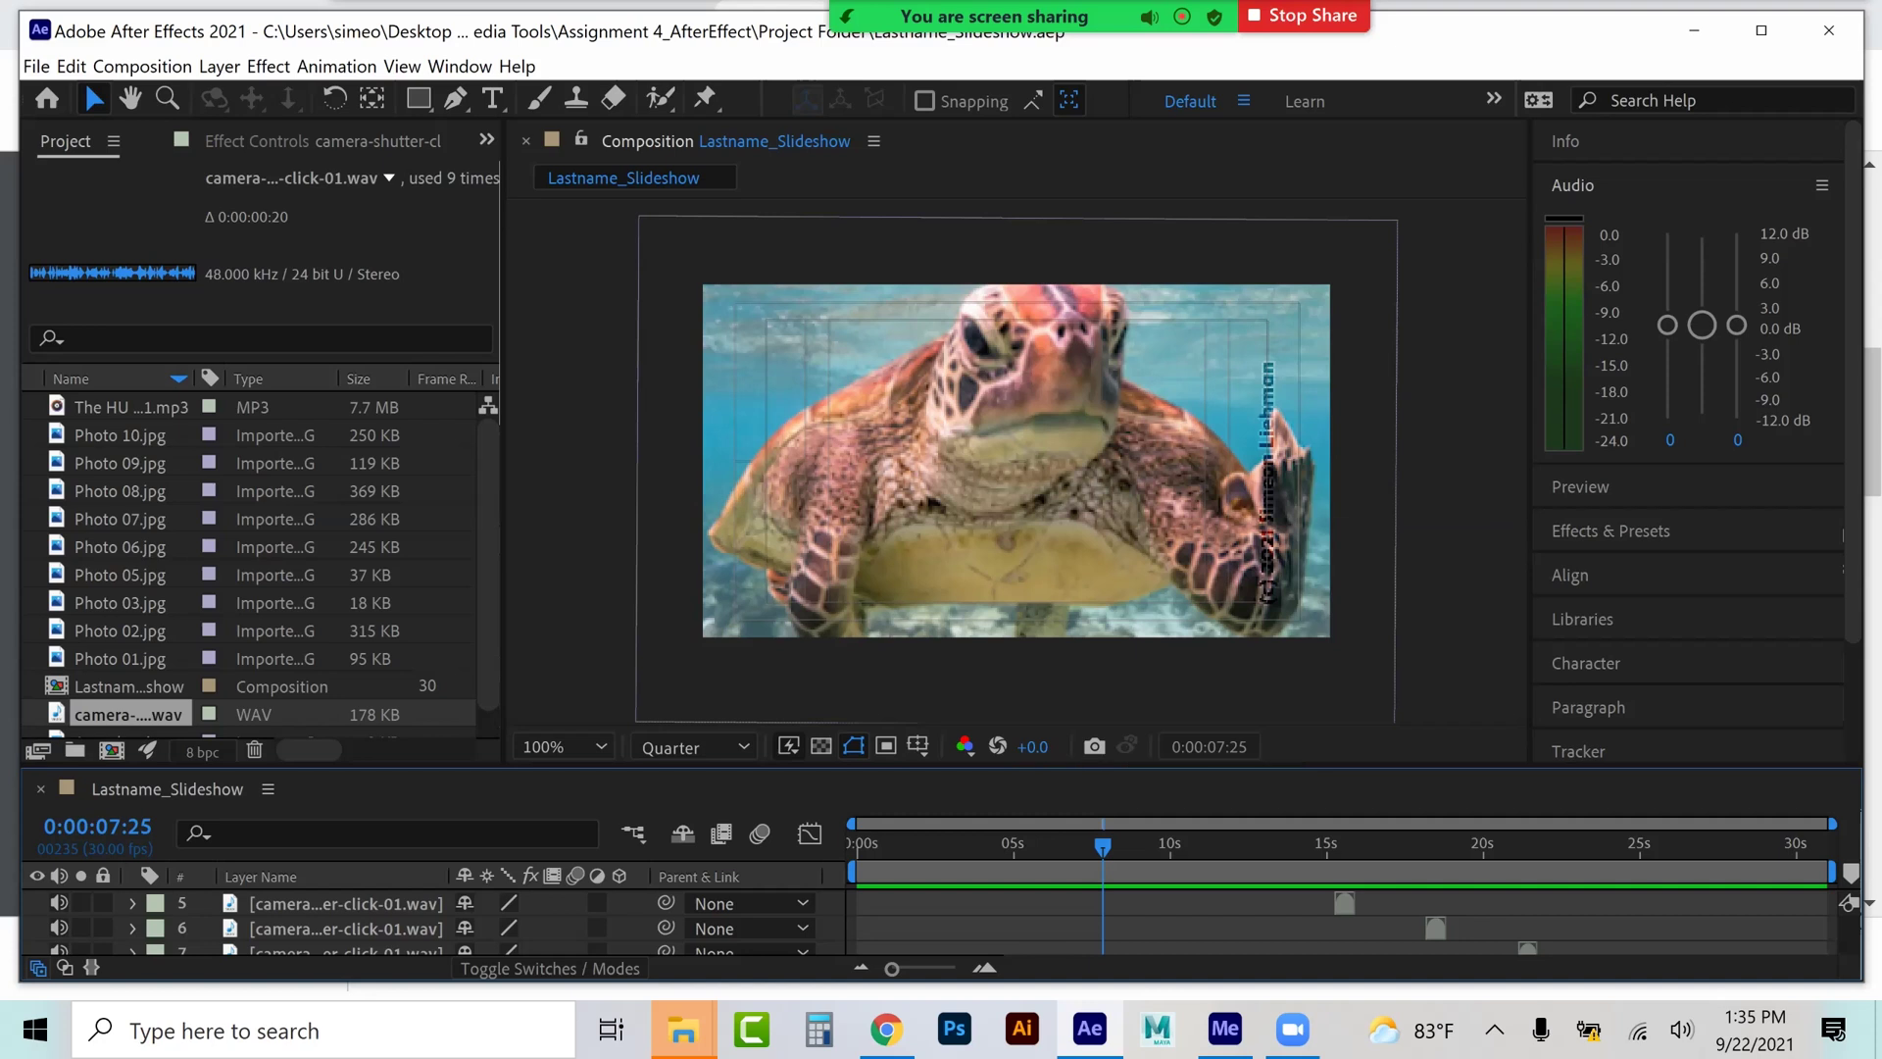
- Save the project and send the Lastname_Slideshow composition to the Adobe Media Encoder queue
key(ctrl+s)
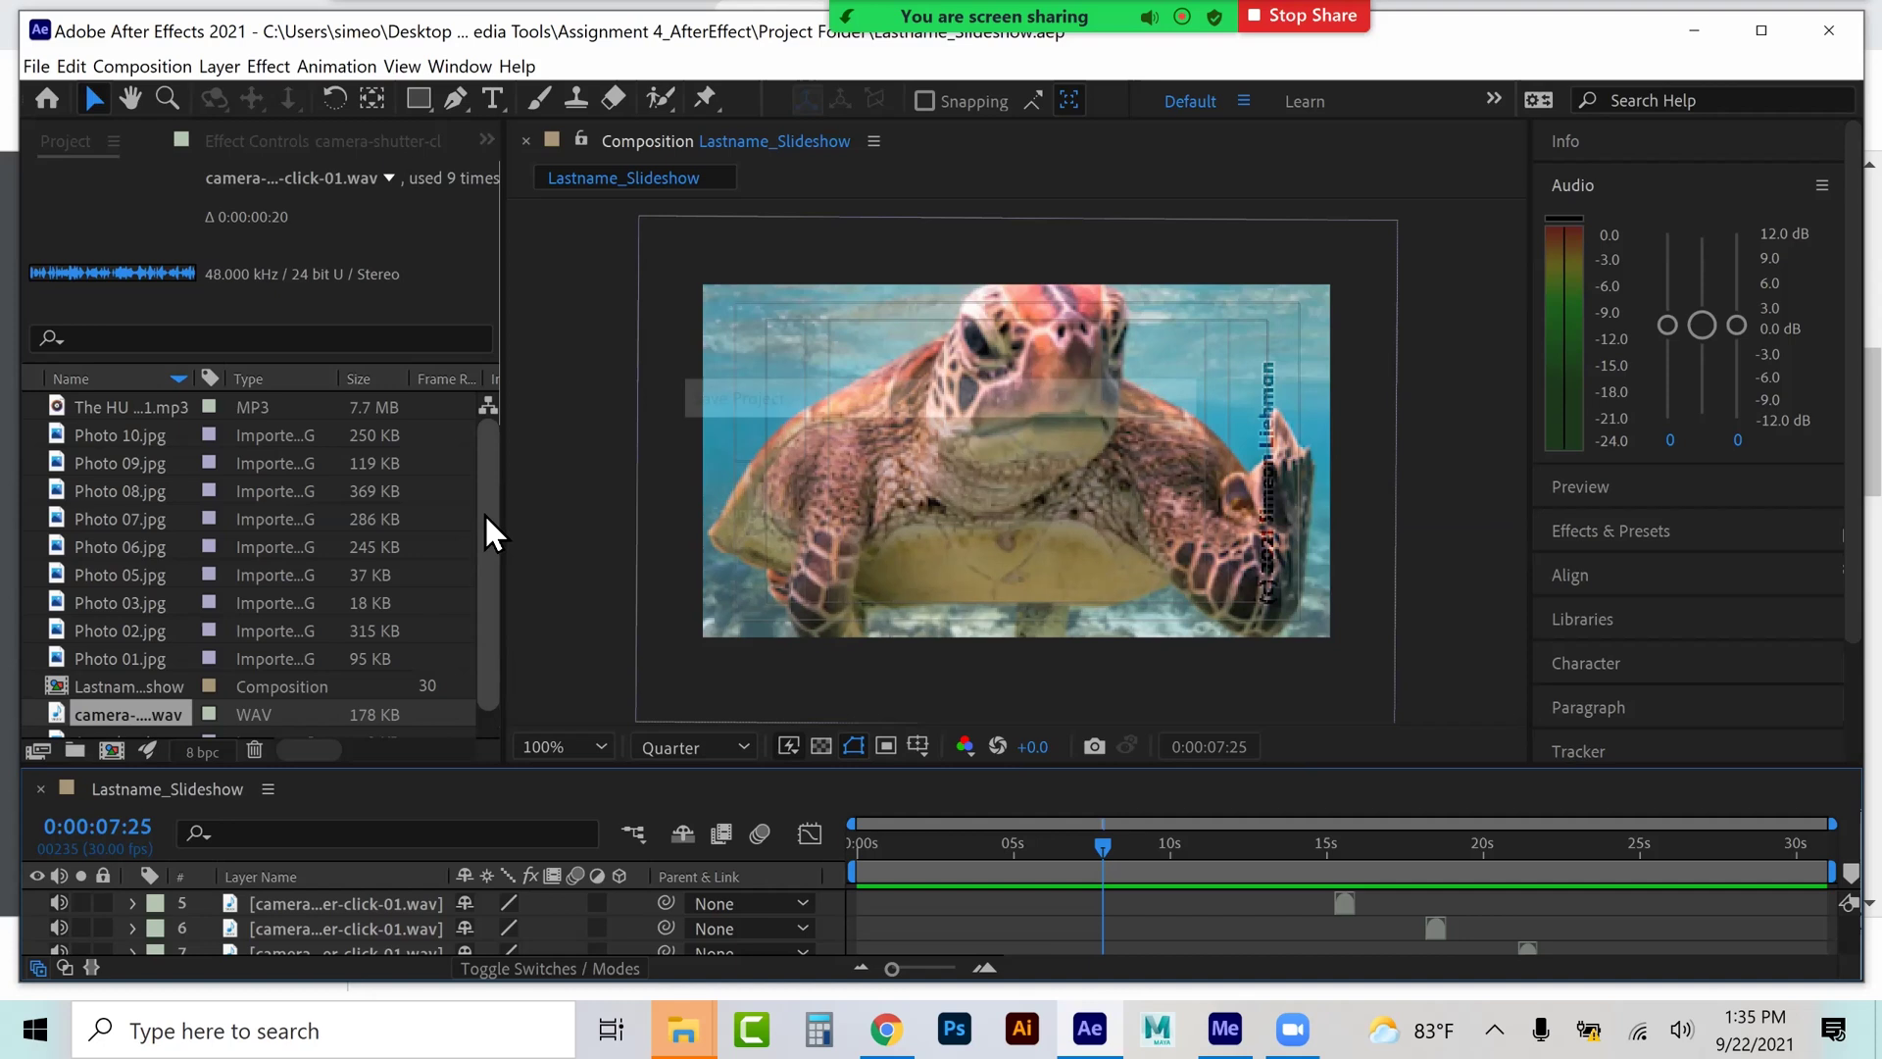
click(35, 66)
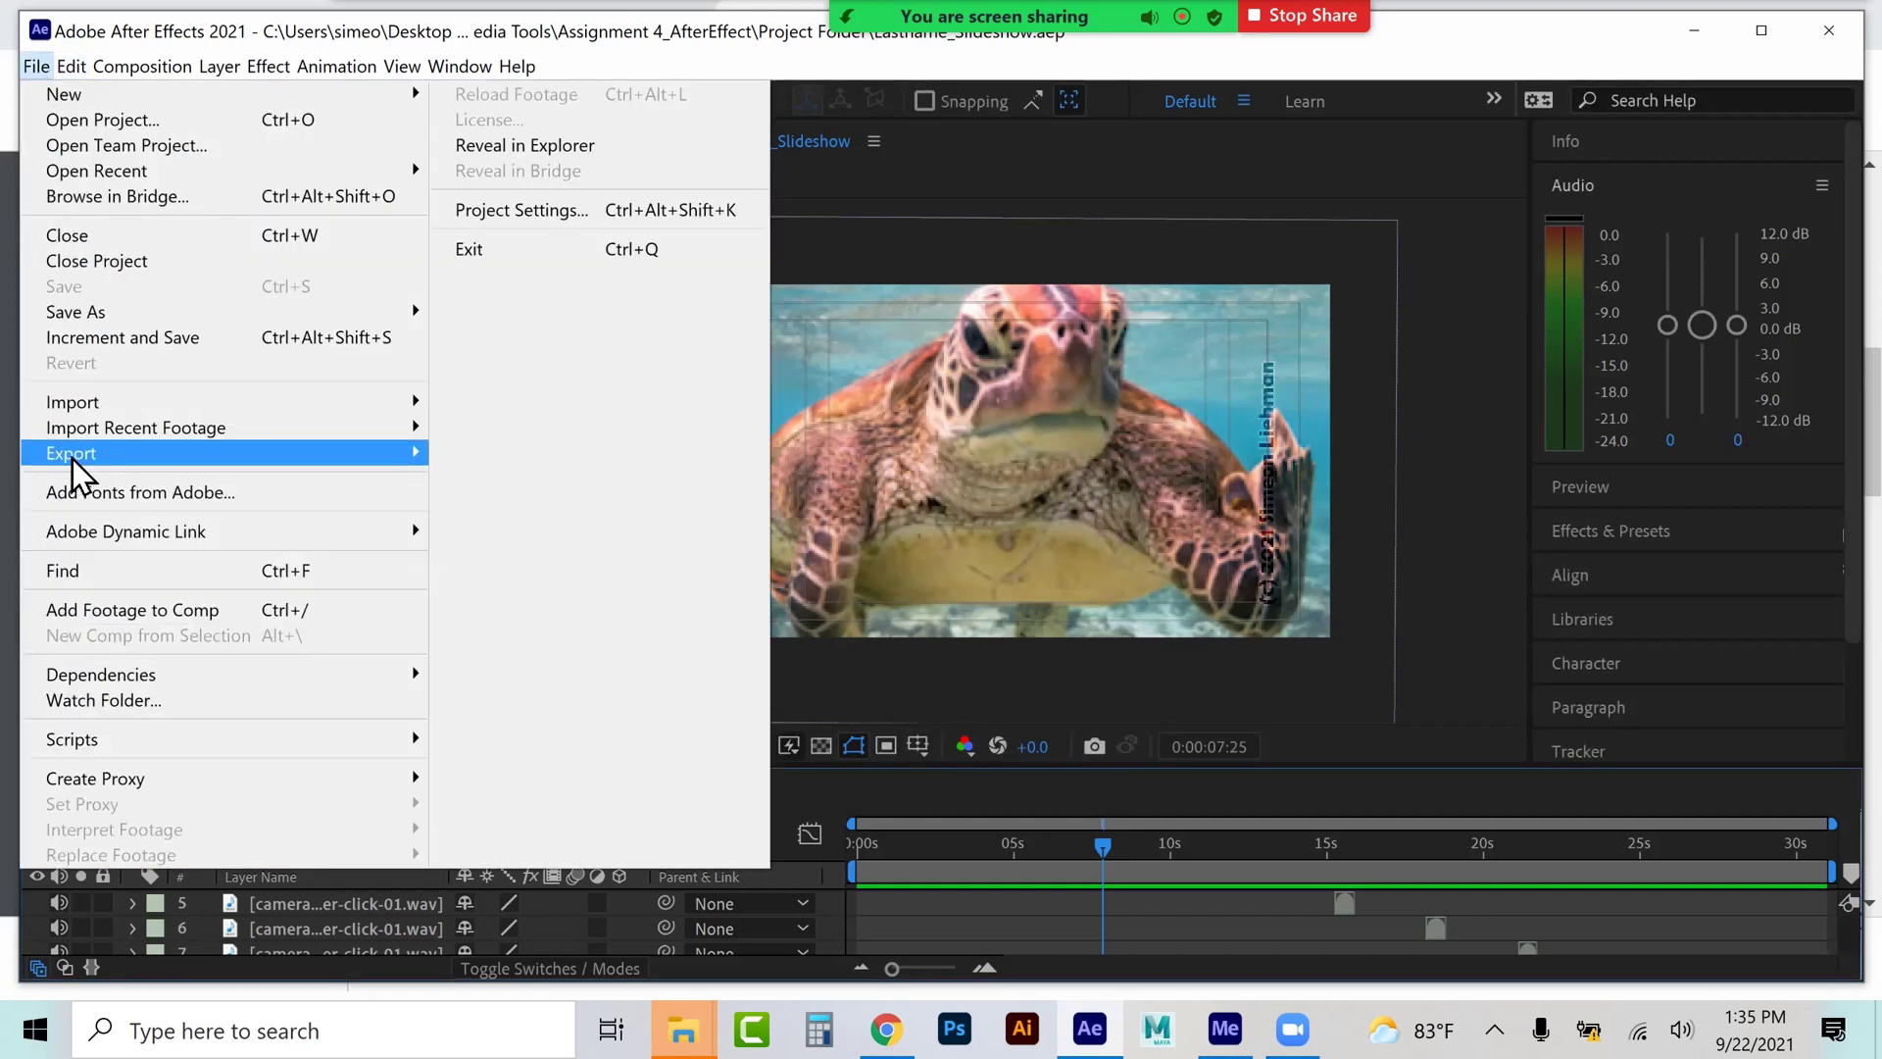
mouse_move(324, 457)
click(593, 459)
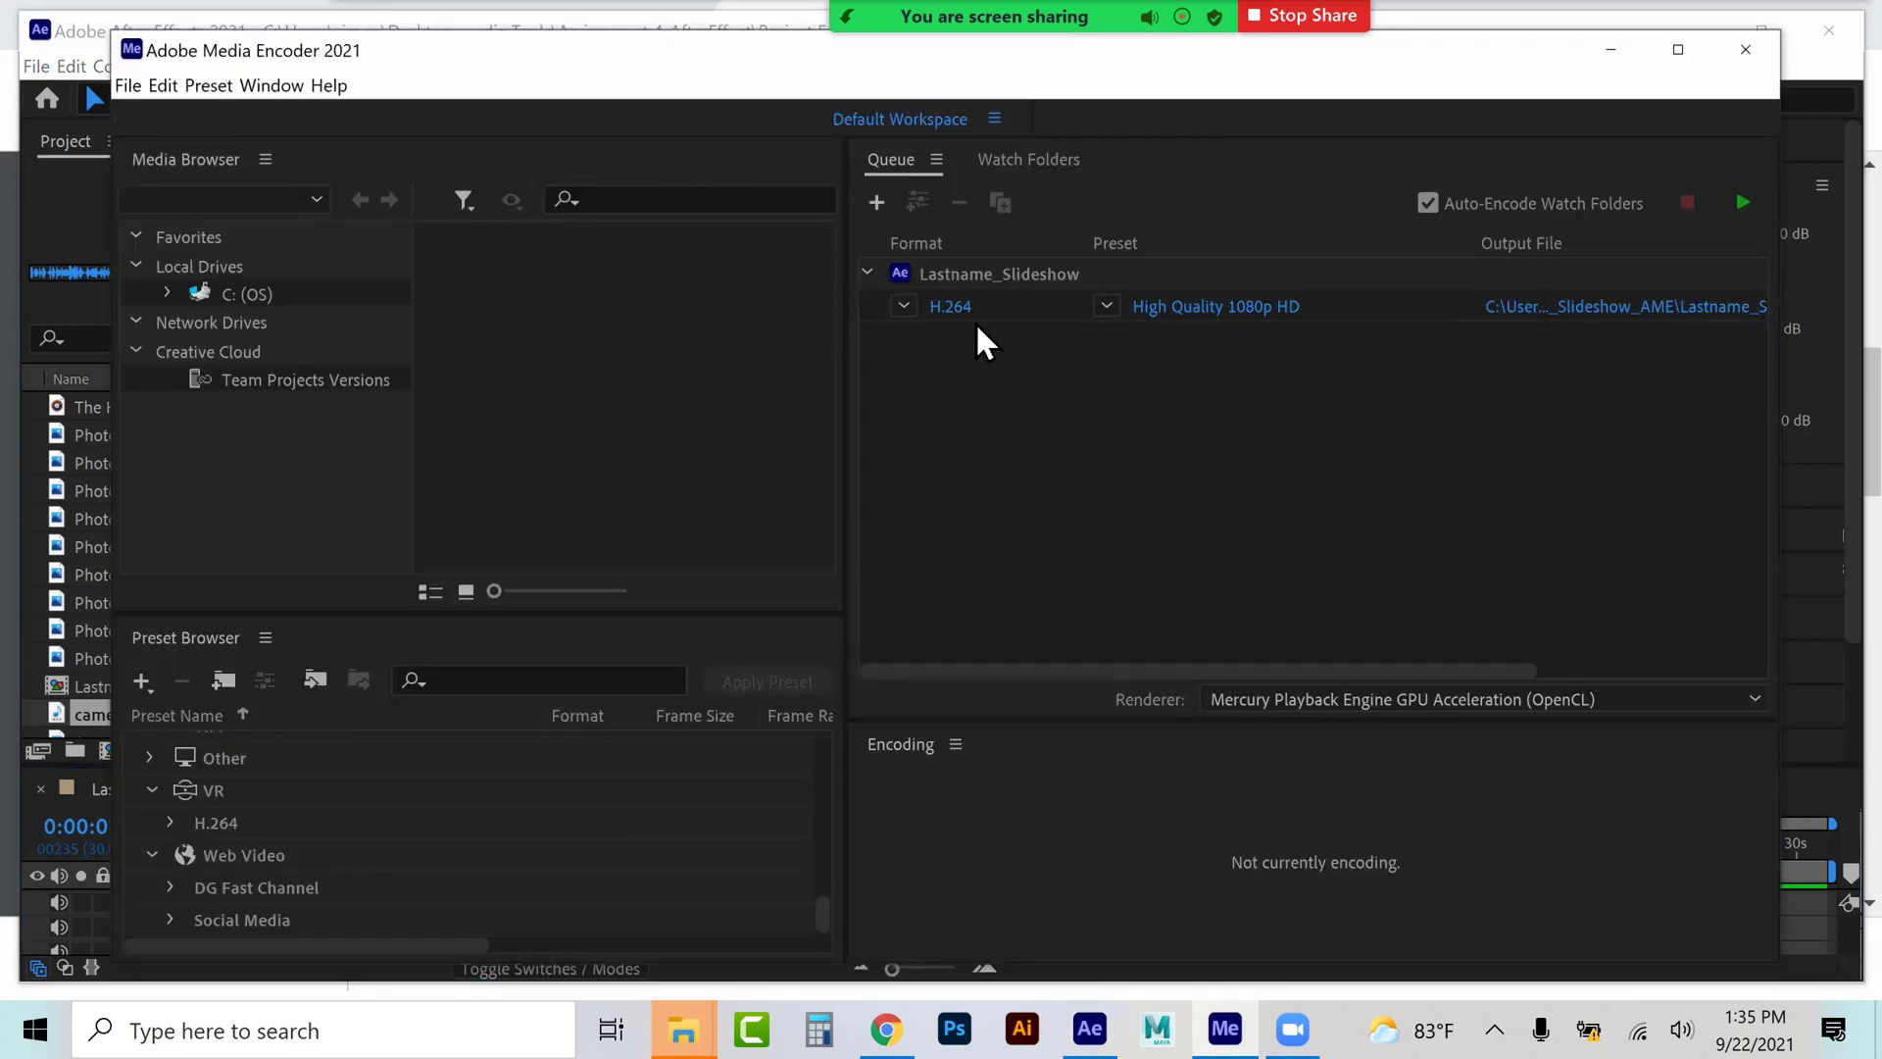
- Open the export settings of the queued slideshow output and choose H.264 as the format
click(946, 308)
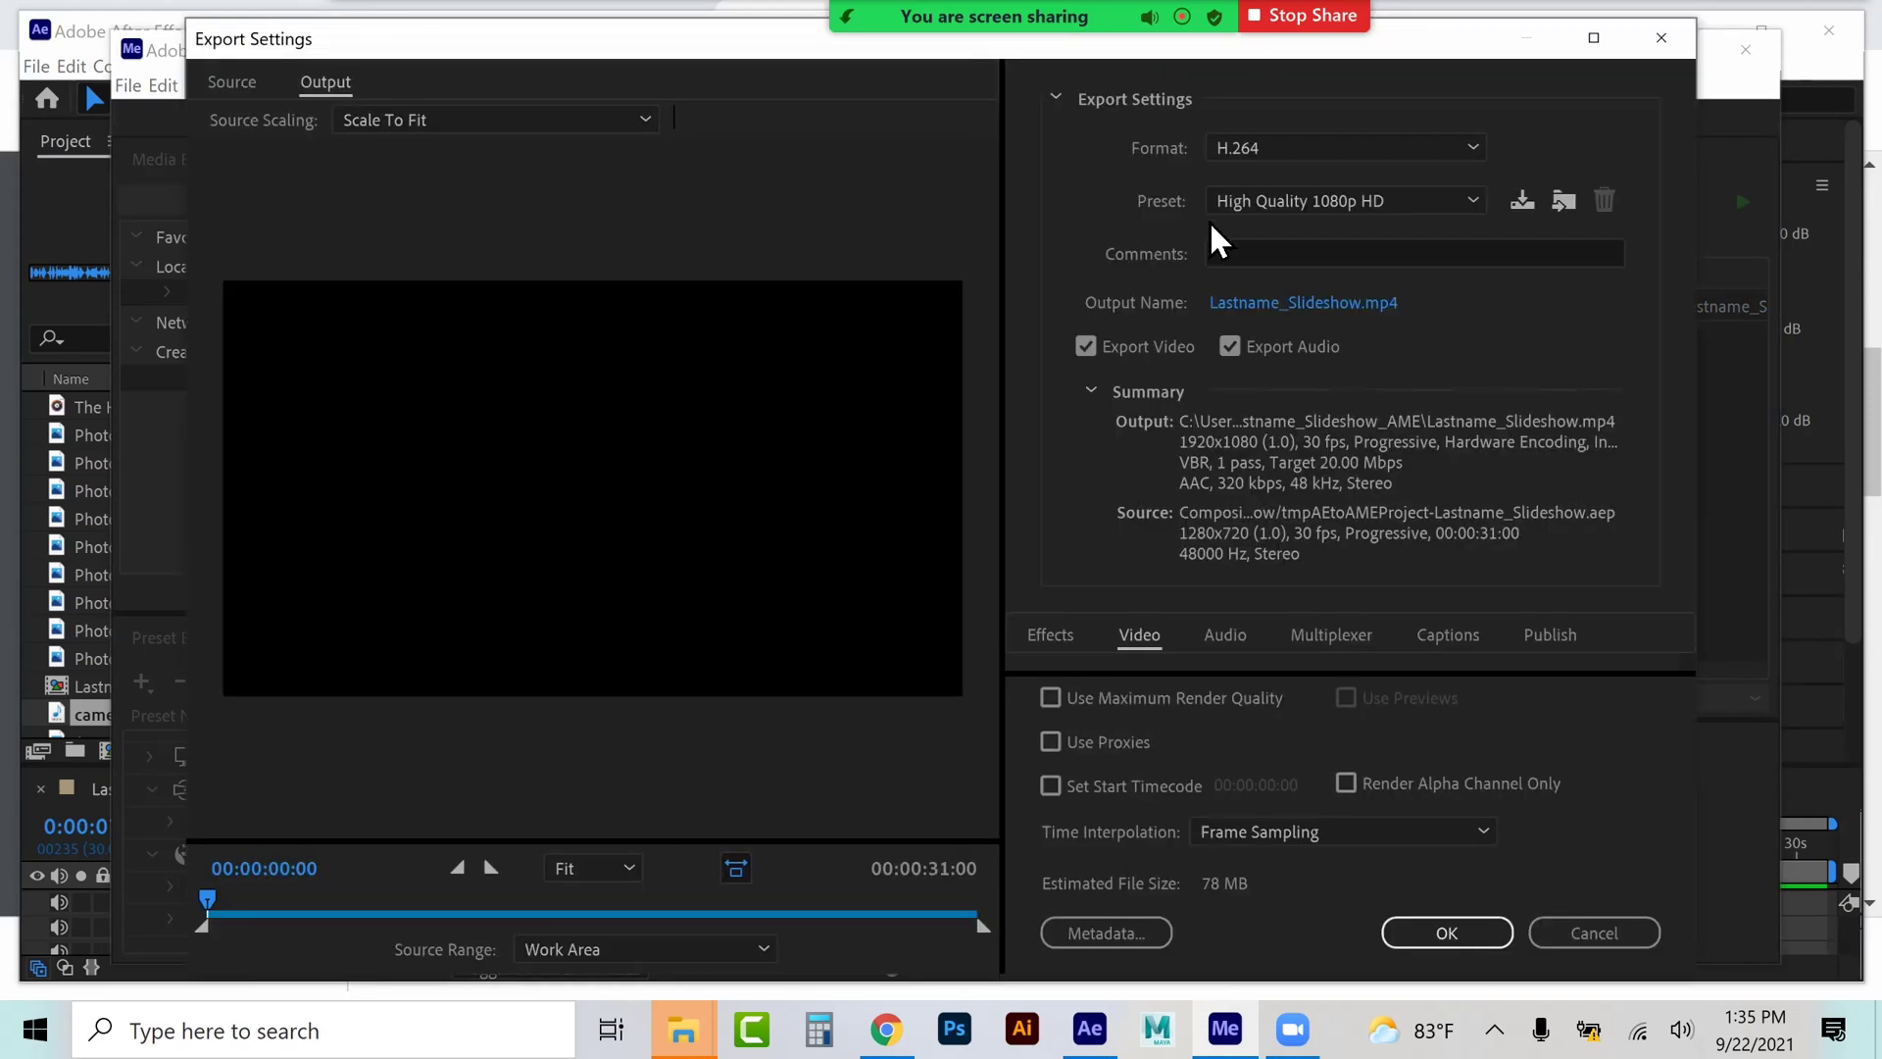
click(1345, 147)
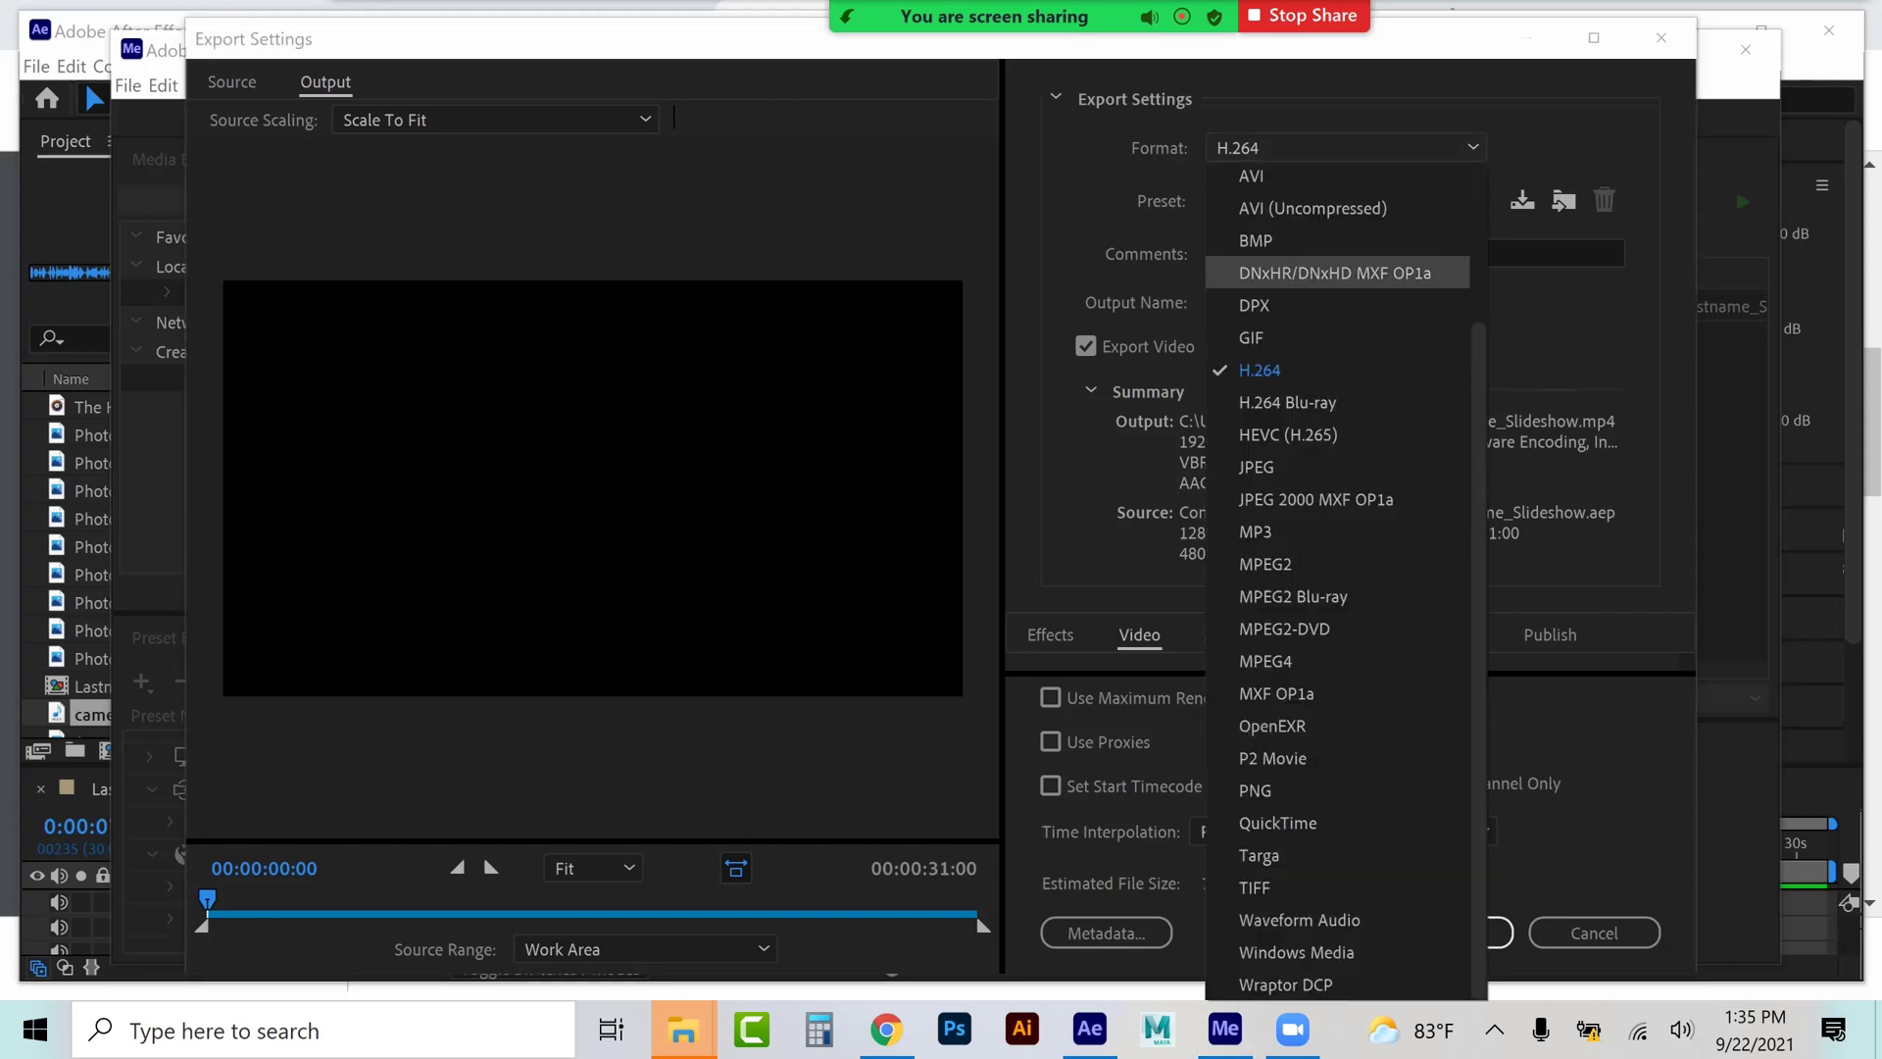
click(1343, 369)
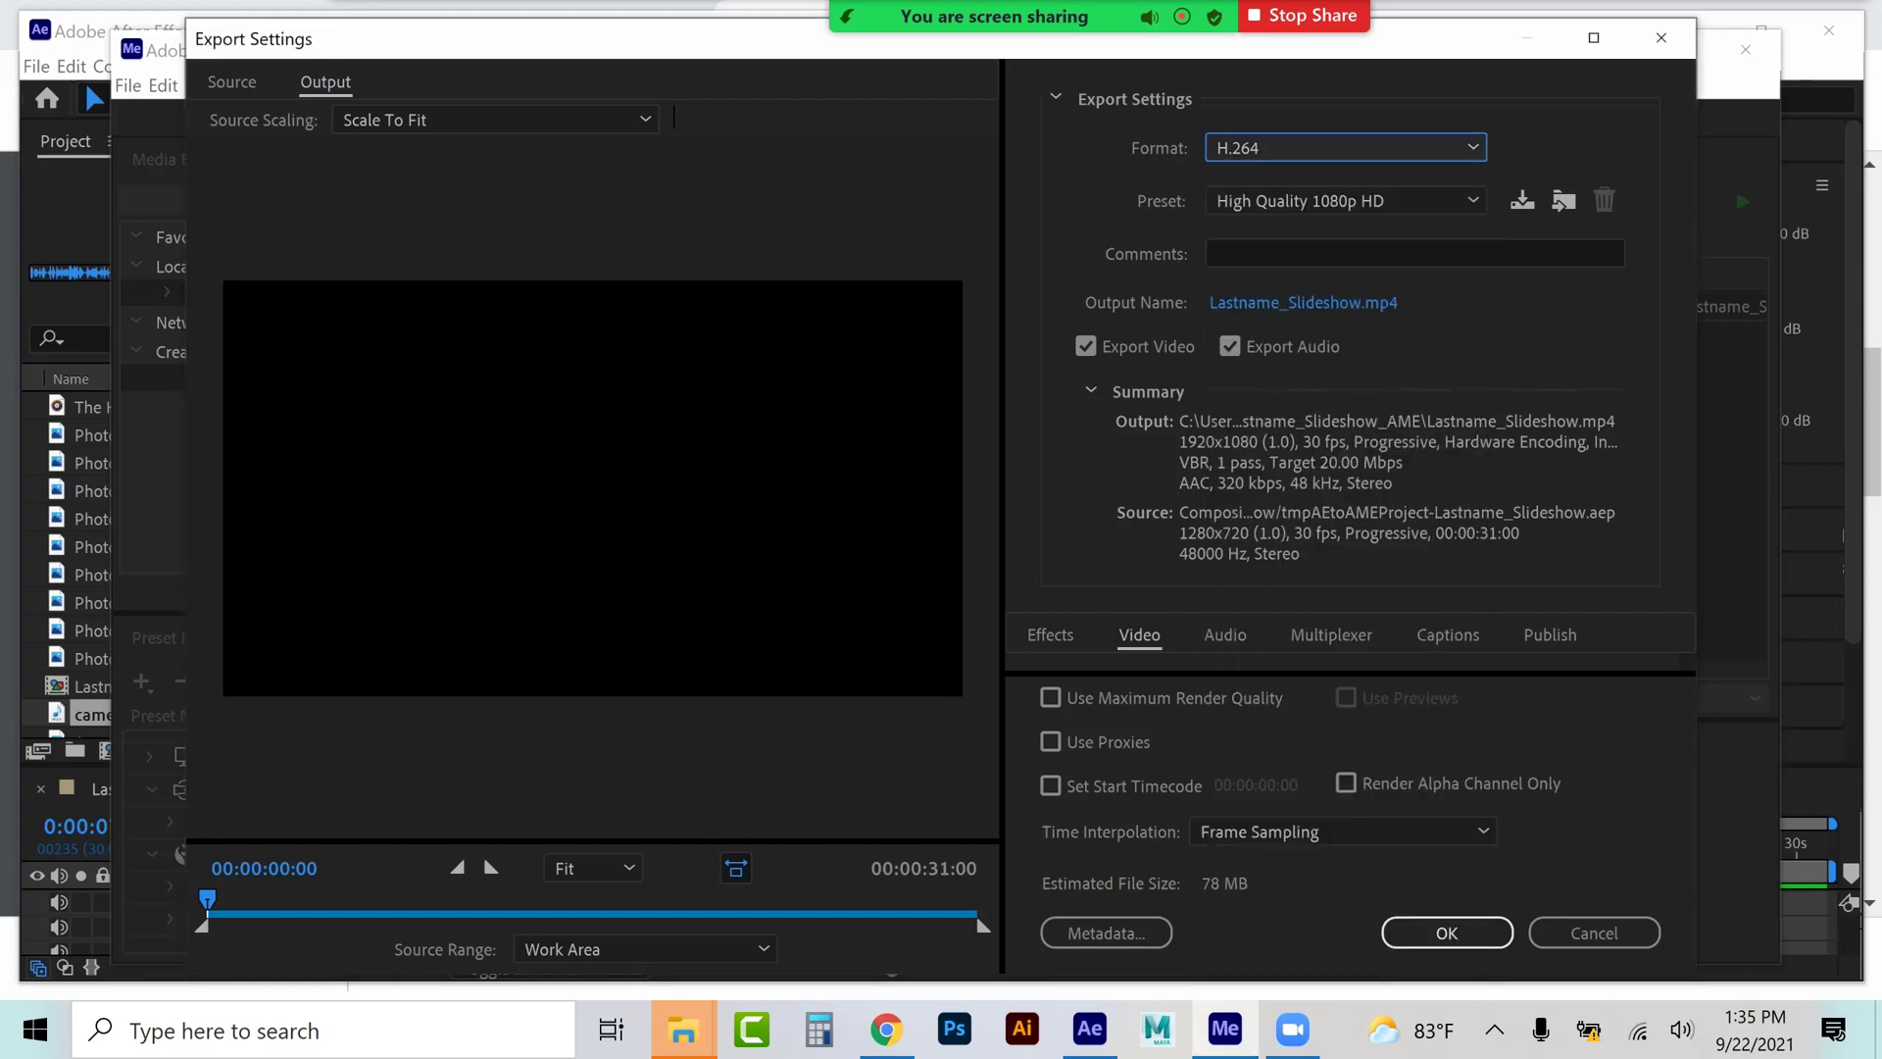
- Switch to Chrome, close the camera sound effect page and check the slideshow's output requirements on the Asgn4_Video Files page
click(886, 1029)
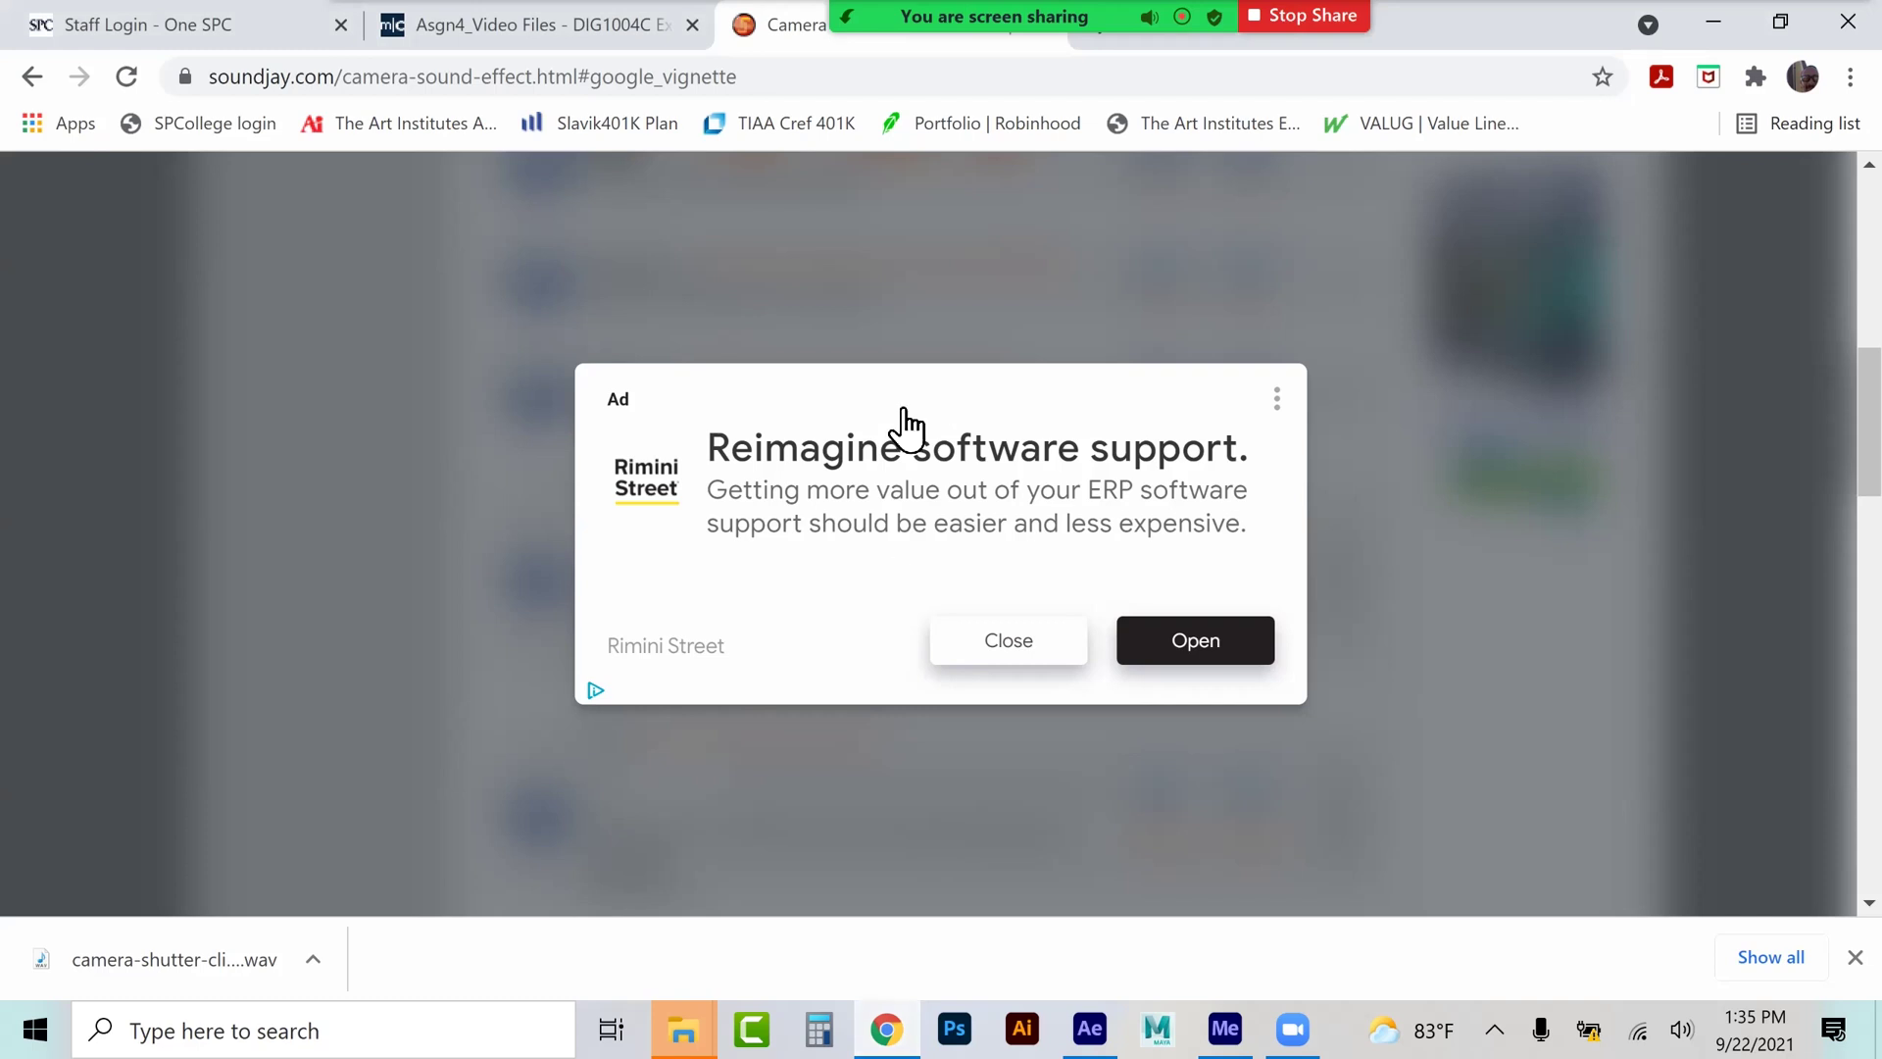
click(517, 29)
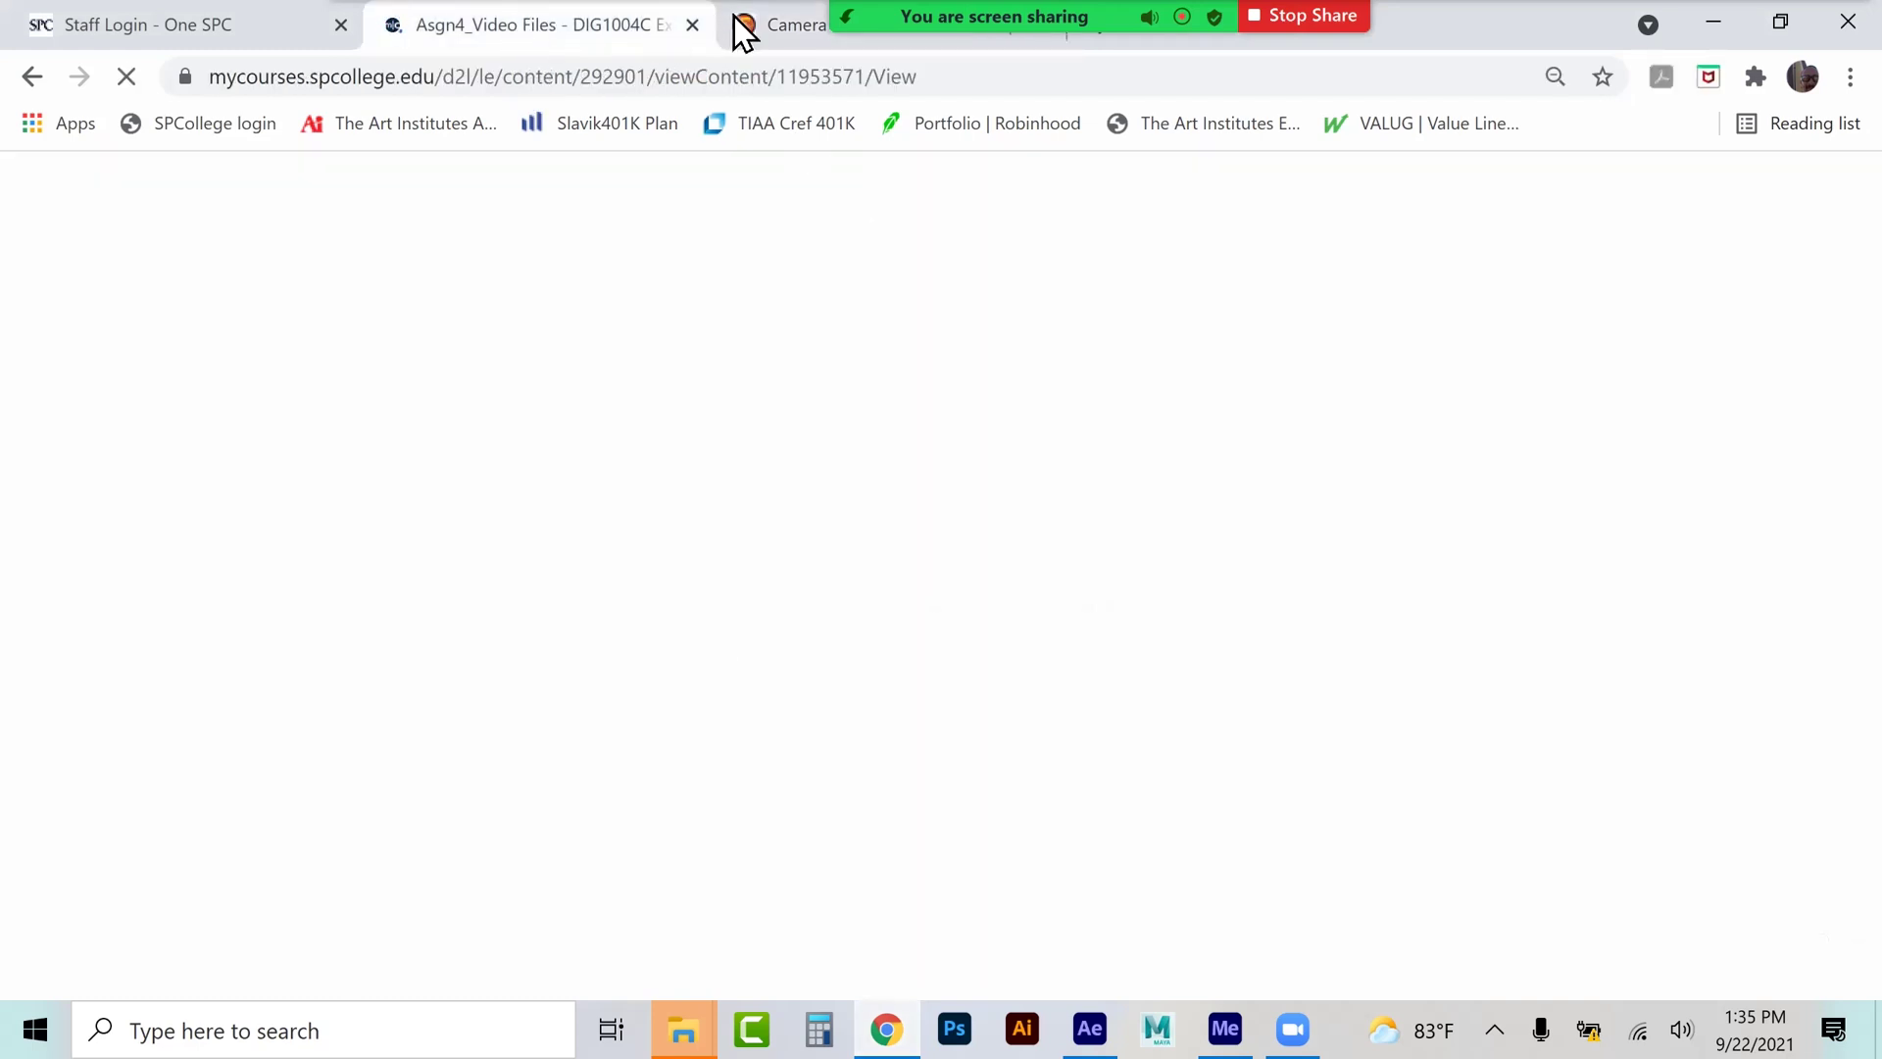
right_click(779, 31)
click(868, 403)
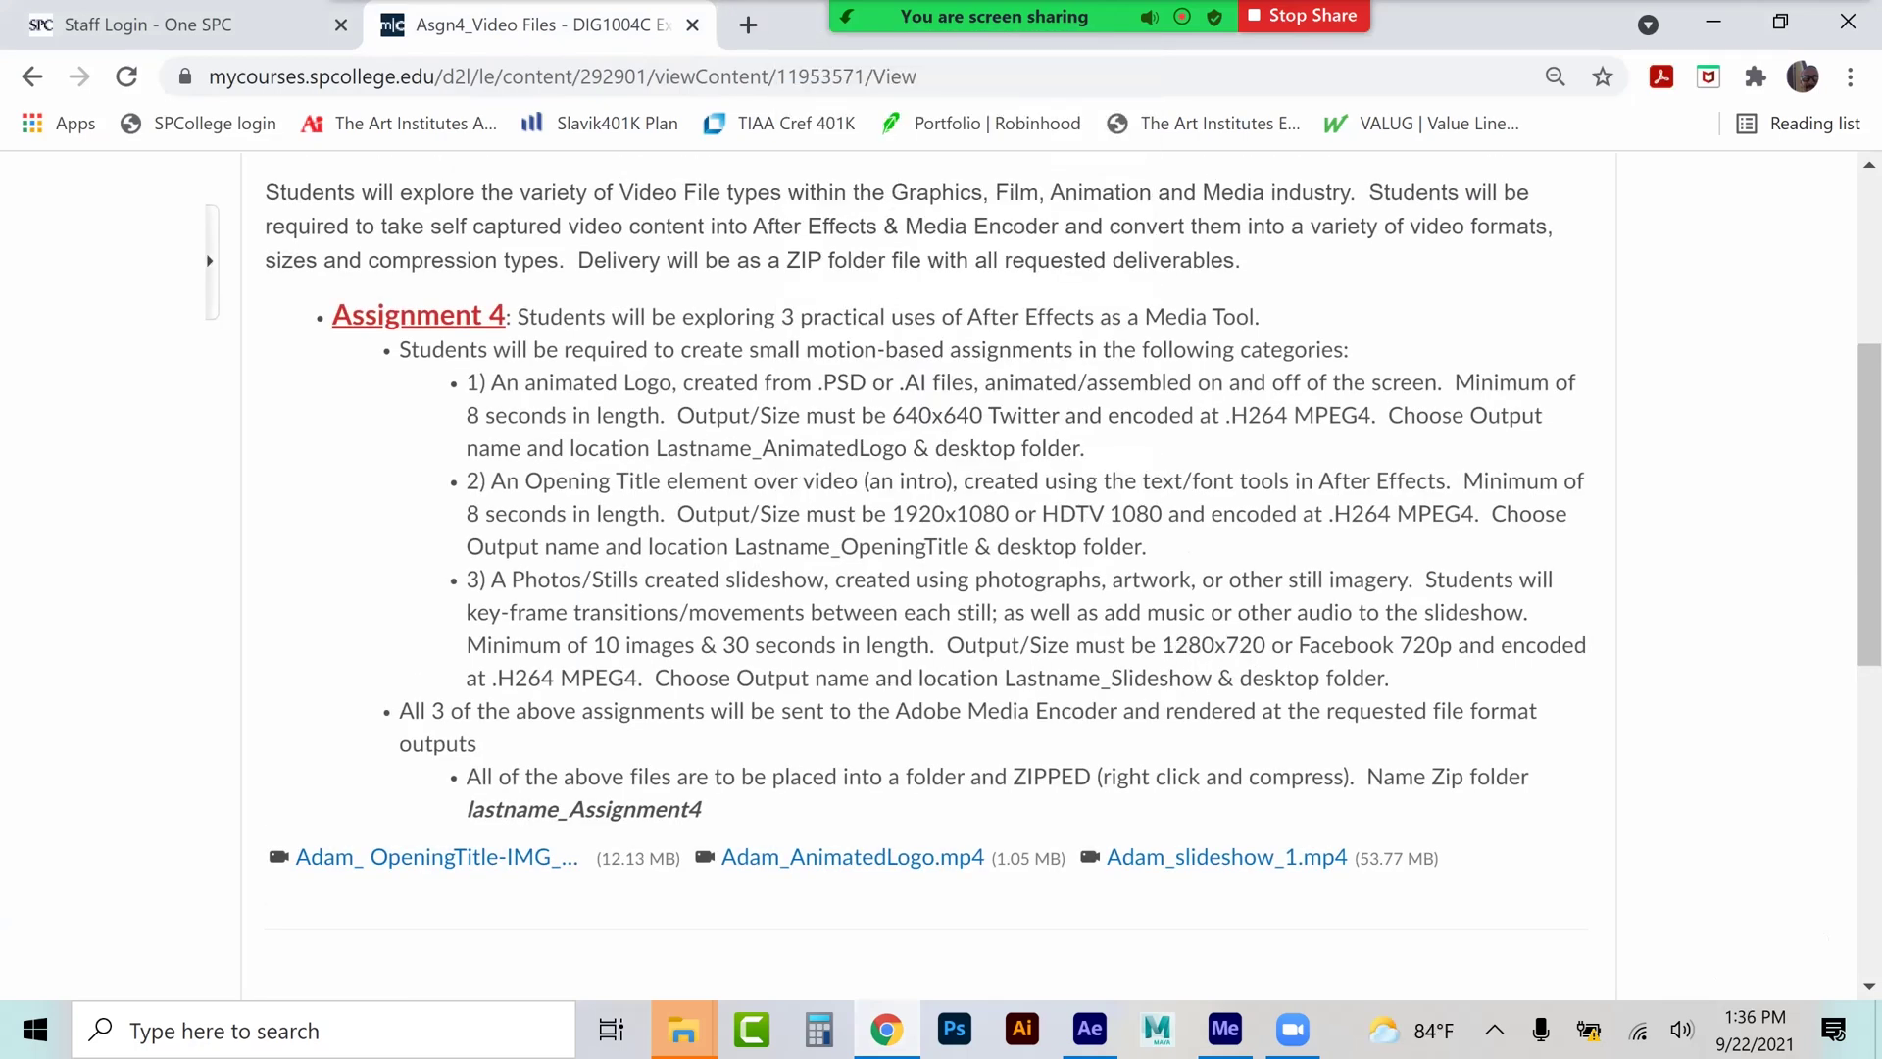
- Return to Adobe Media Encoder and set the export preset to High Quality 720p HD
click(1224, 1028)
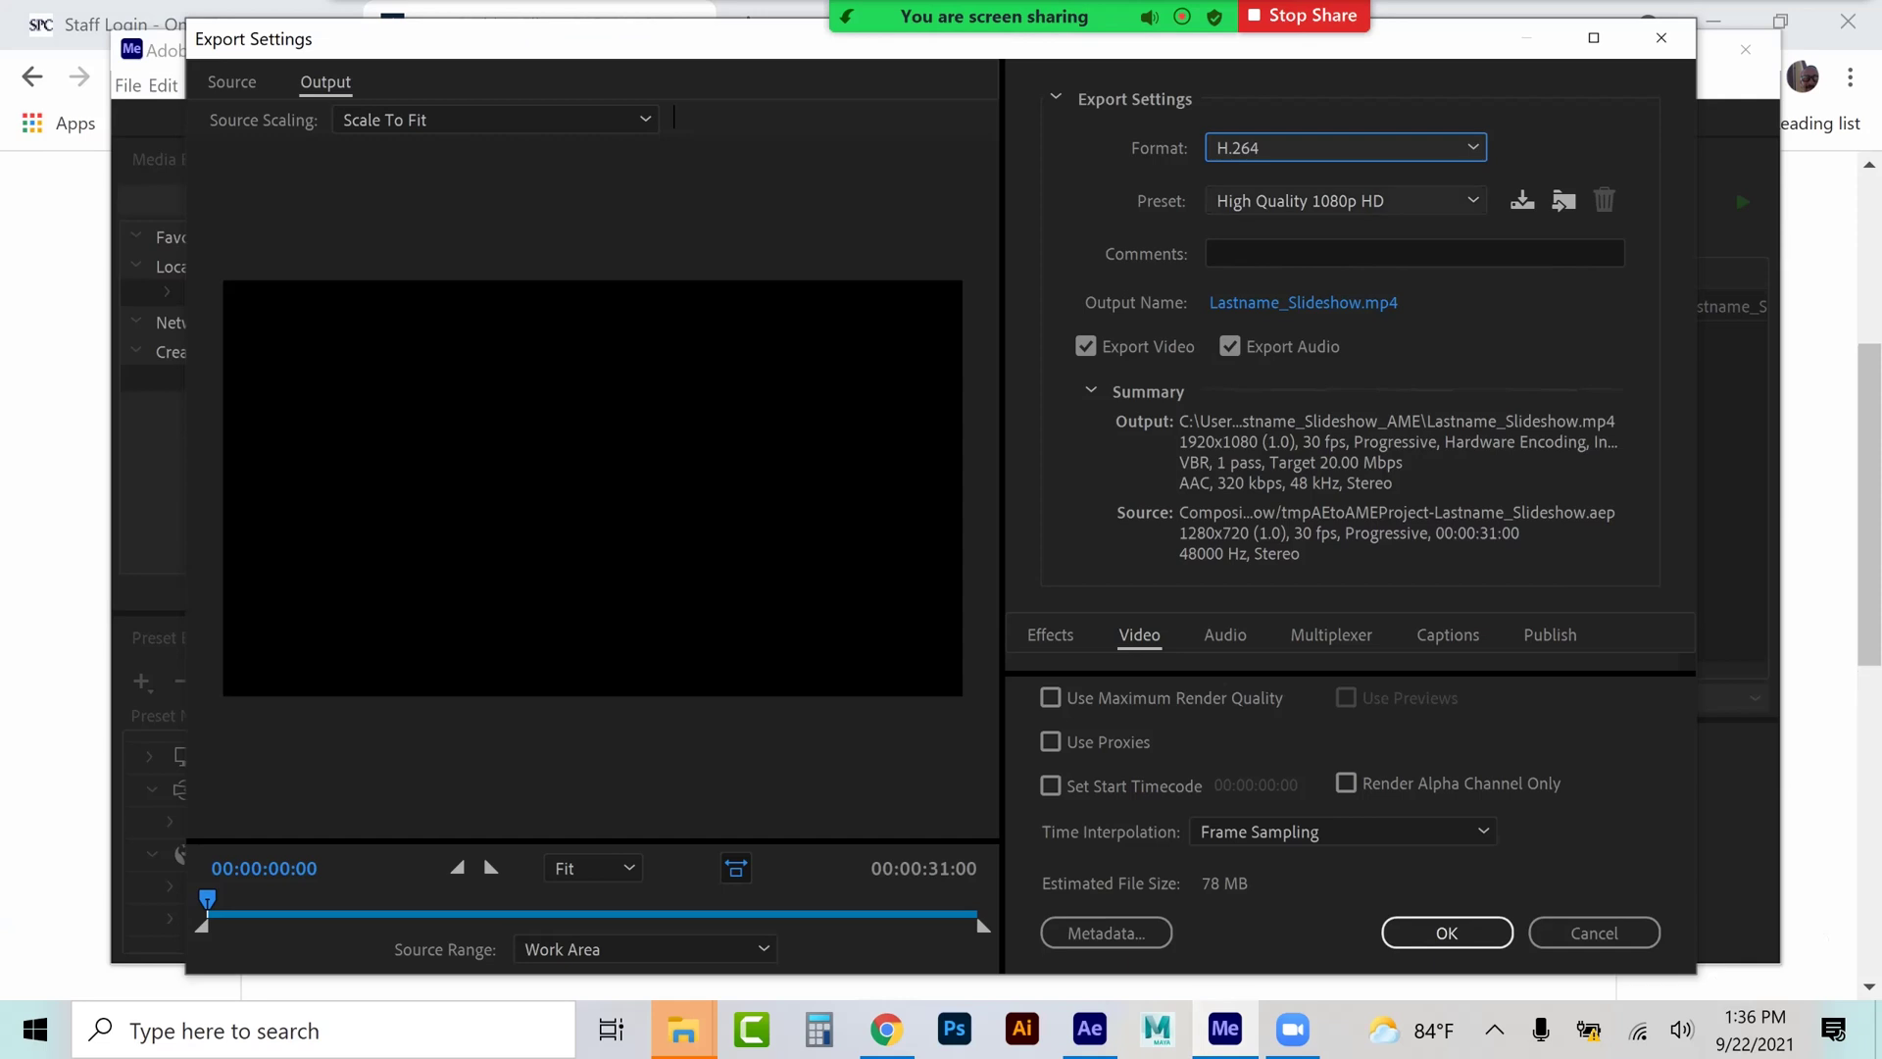
click(1303, 200)
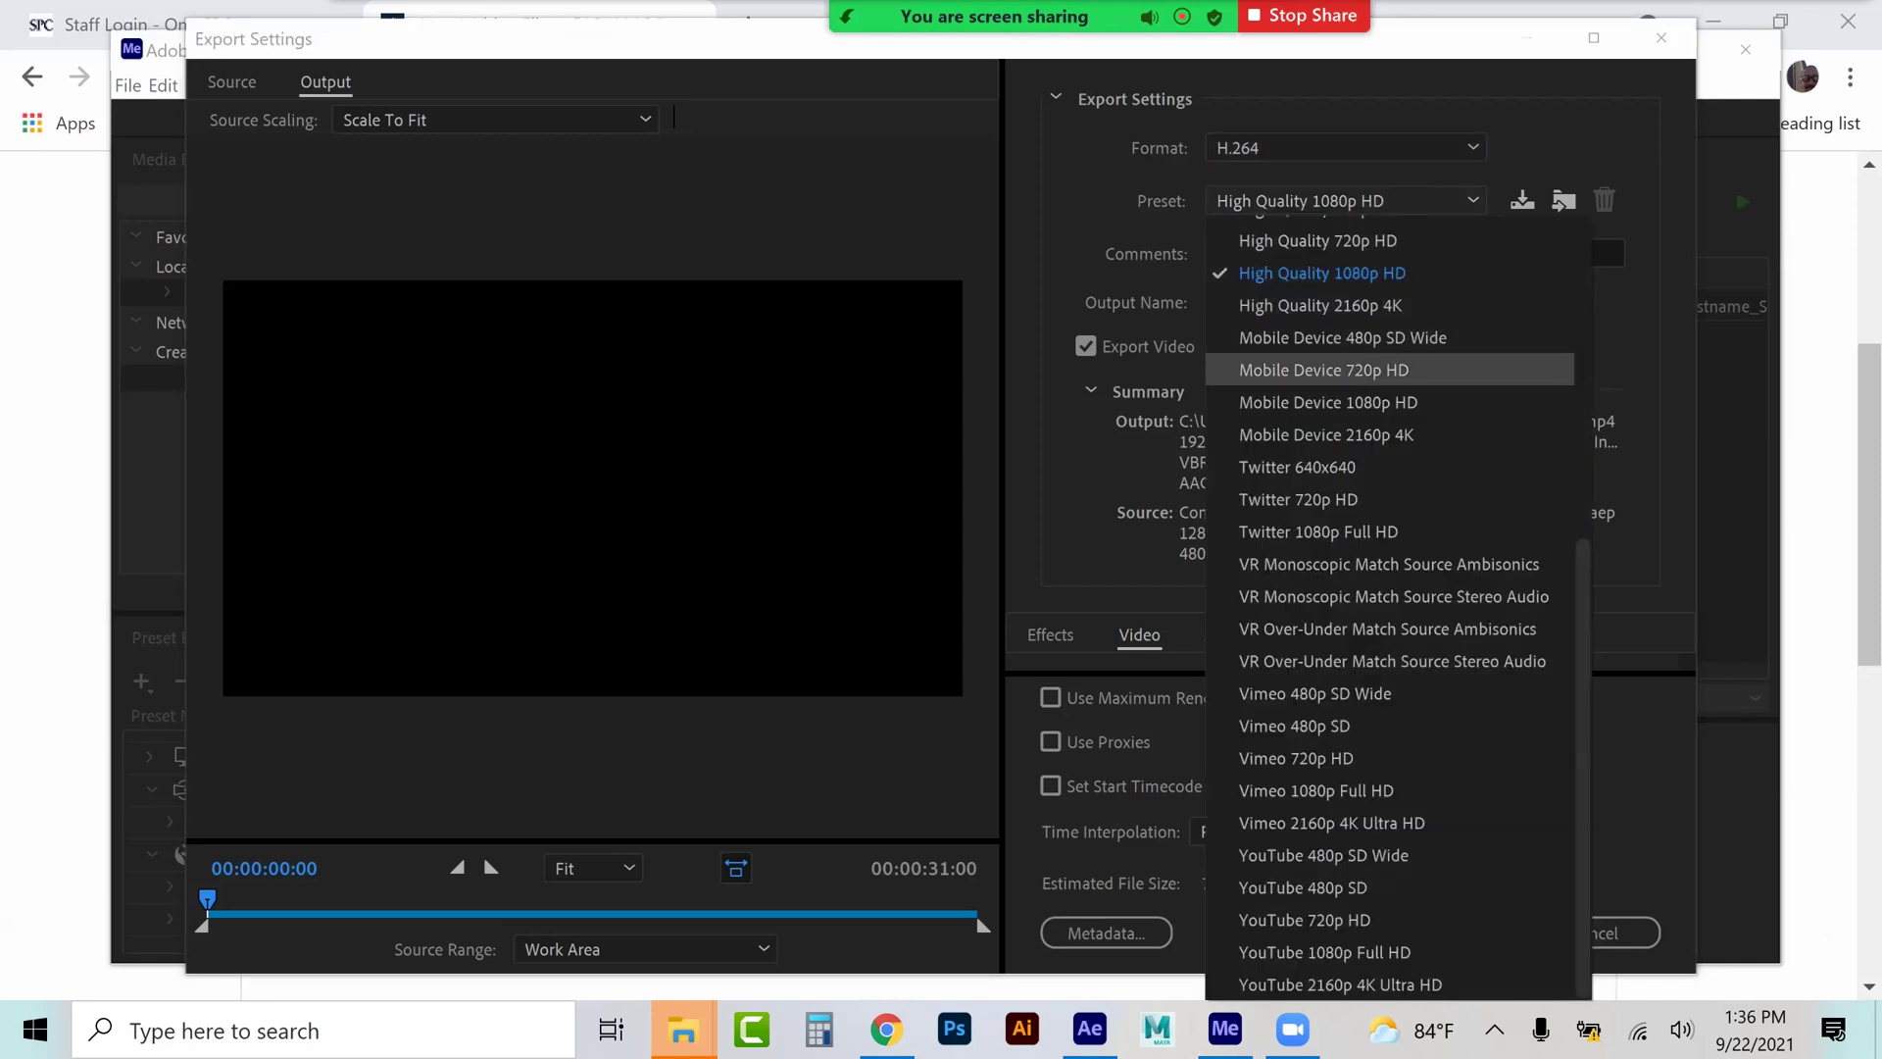
key(Escape)
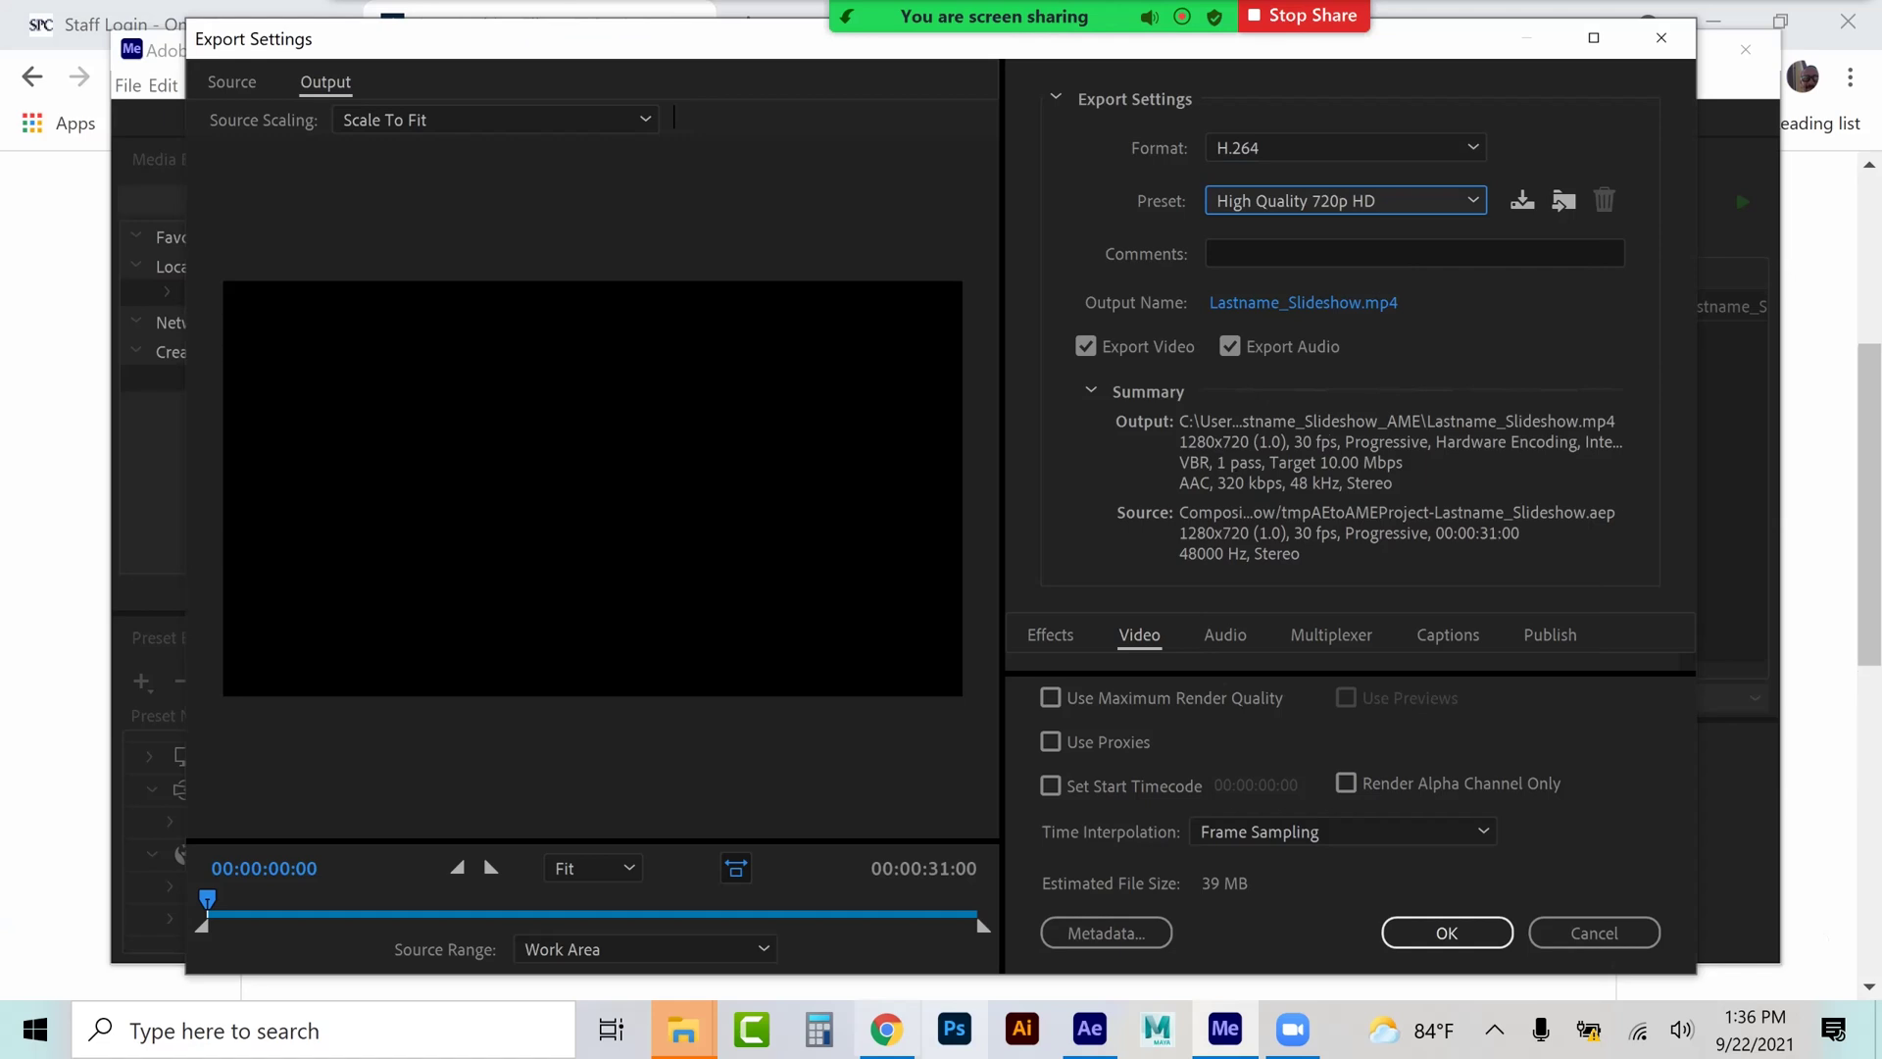
- Recheck the required output size in Chrome, then maximize Media Encoder's export settings and set the preset to YouTube 720p HD
click(887, 1029)
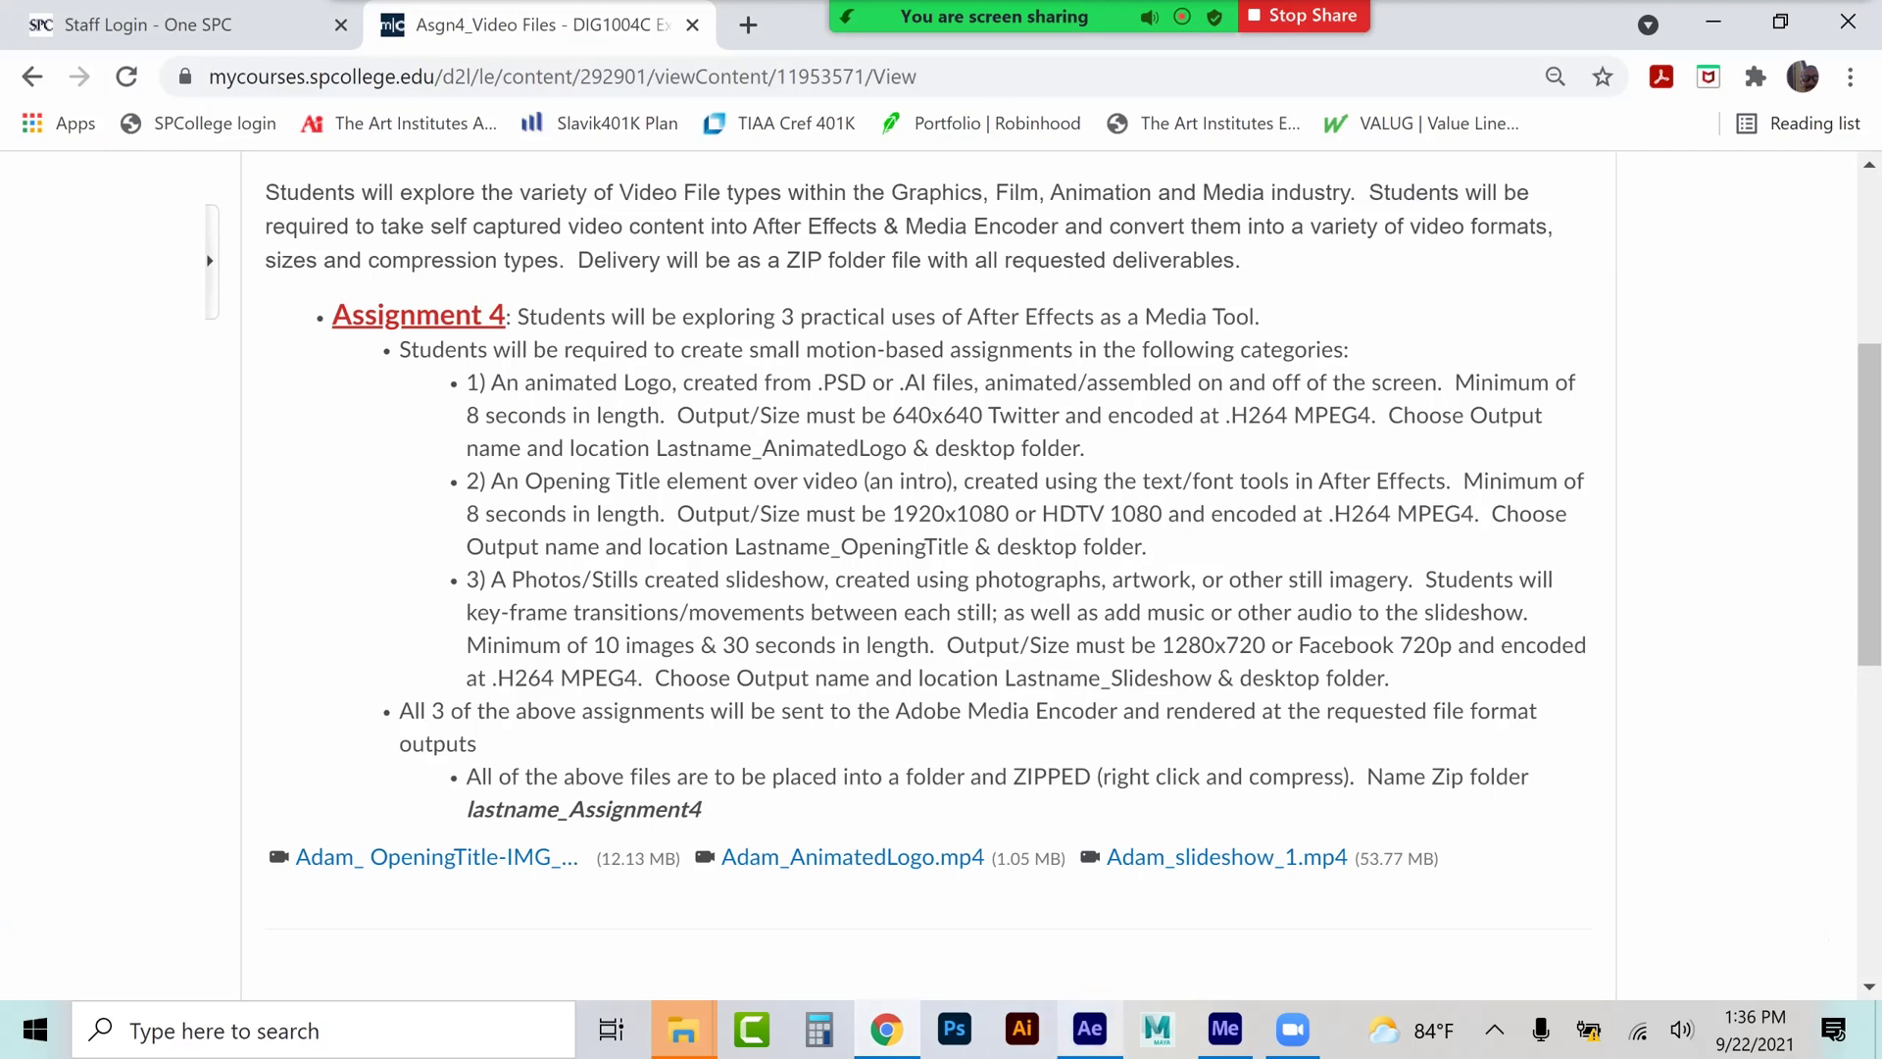
click(1224, 1028)
click(1323, 200)
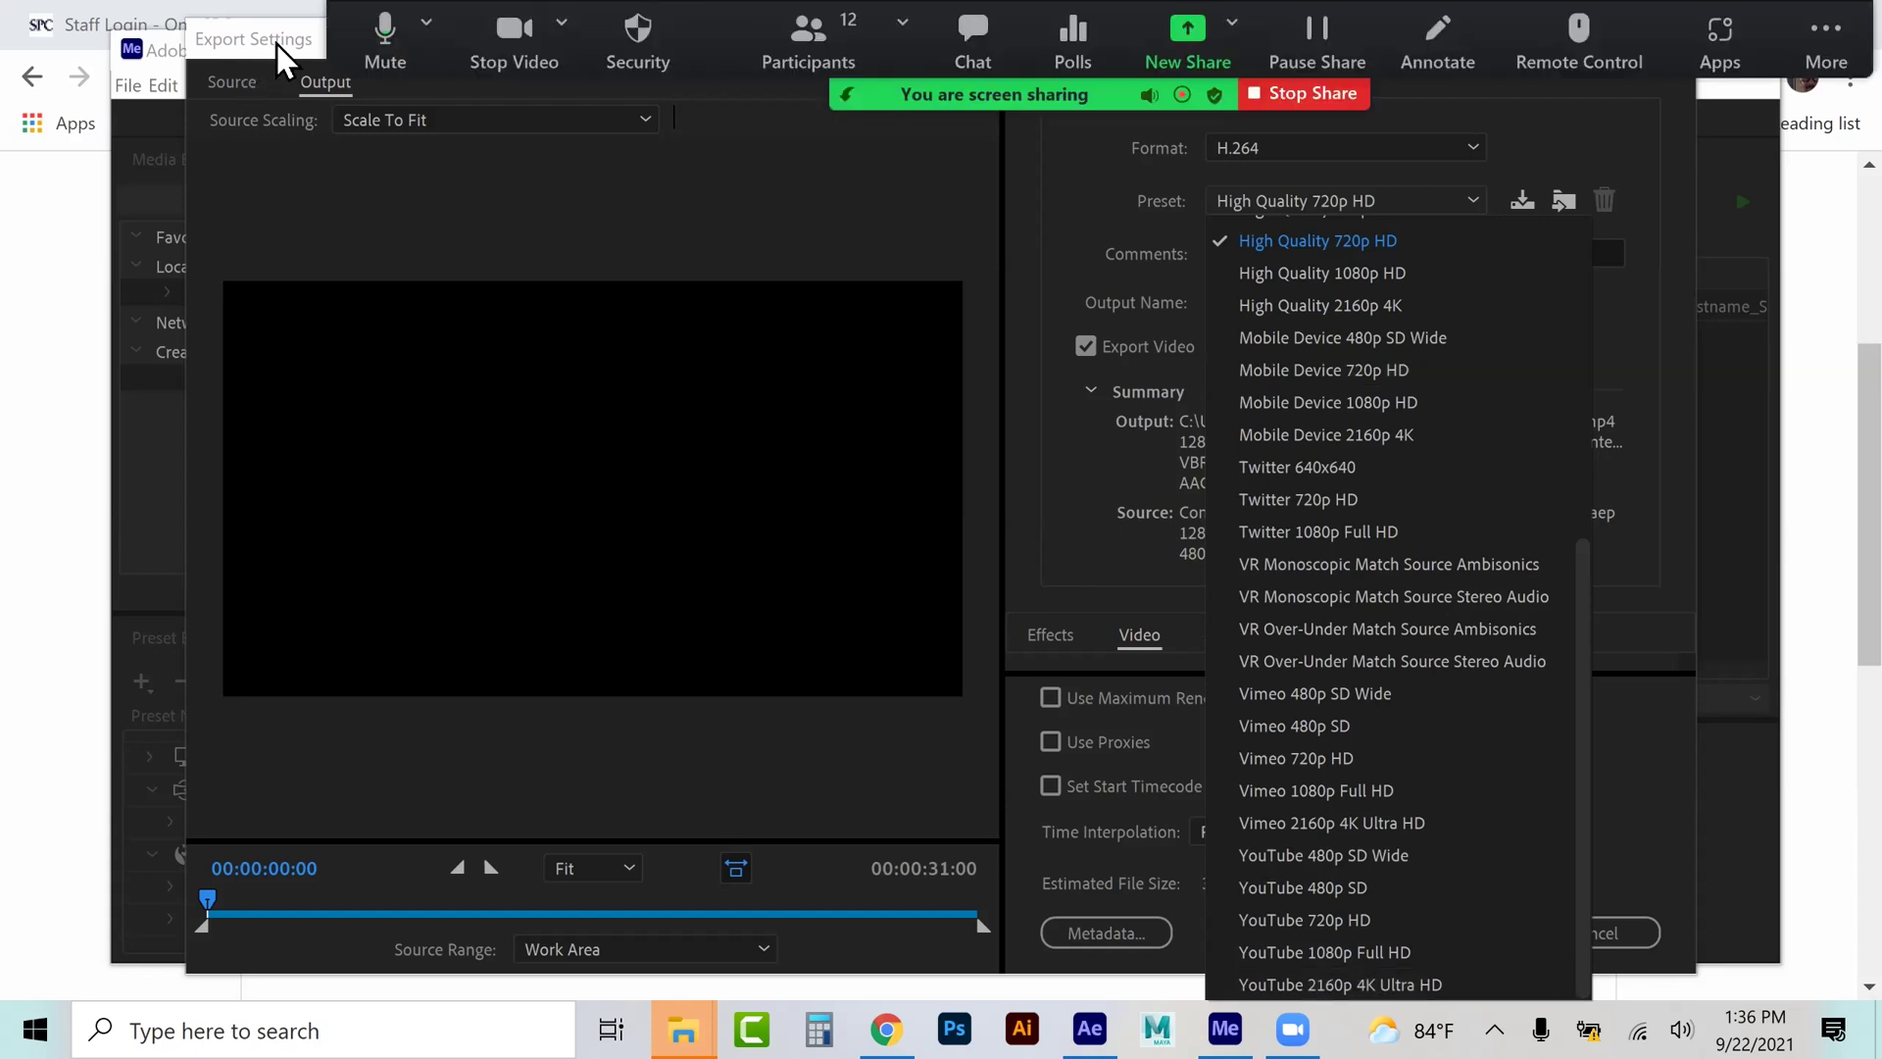
drag(286, 49, 235, 1)
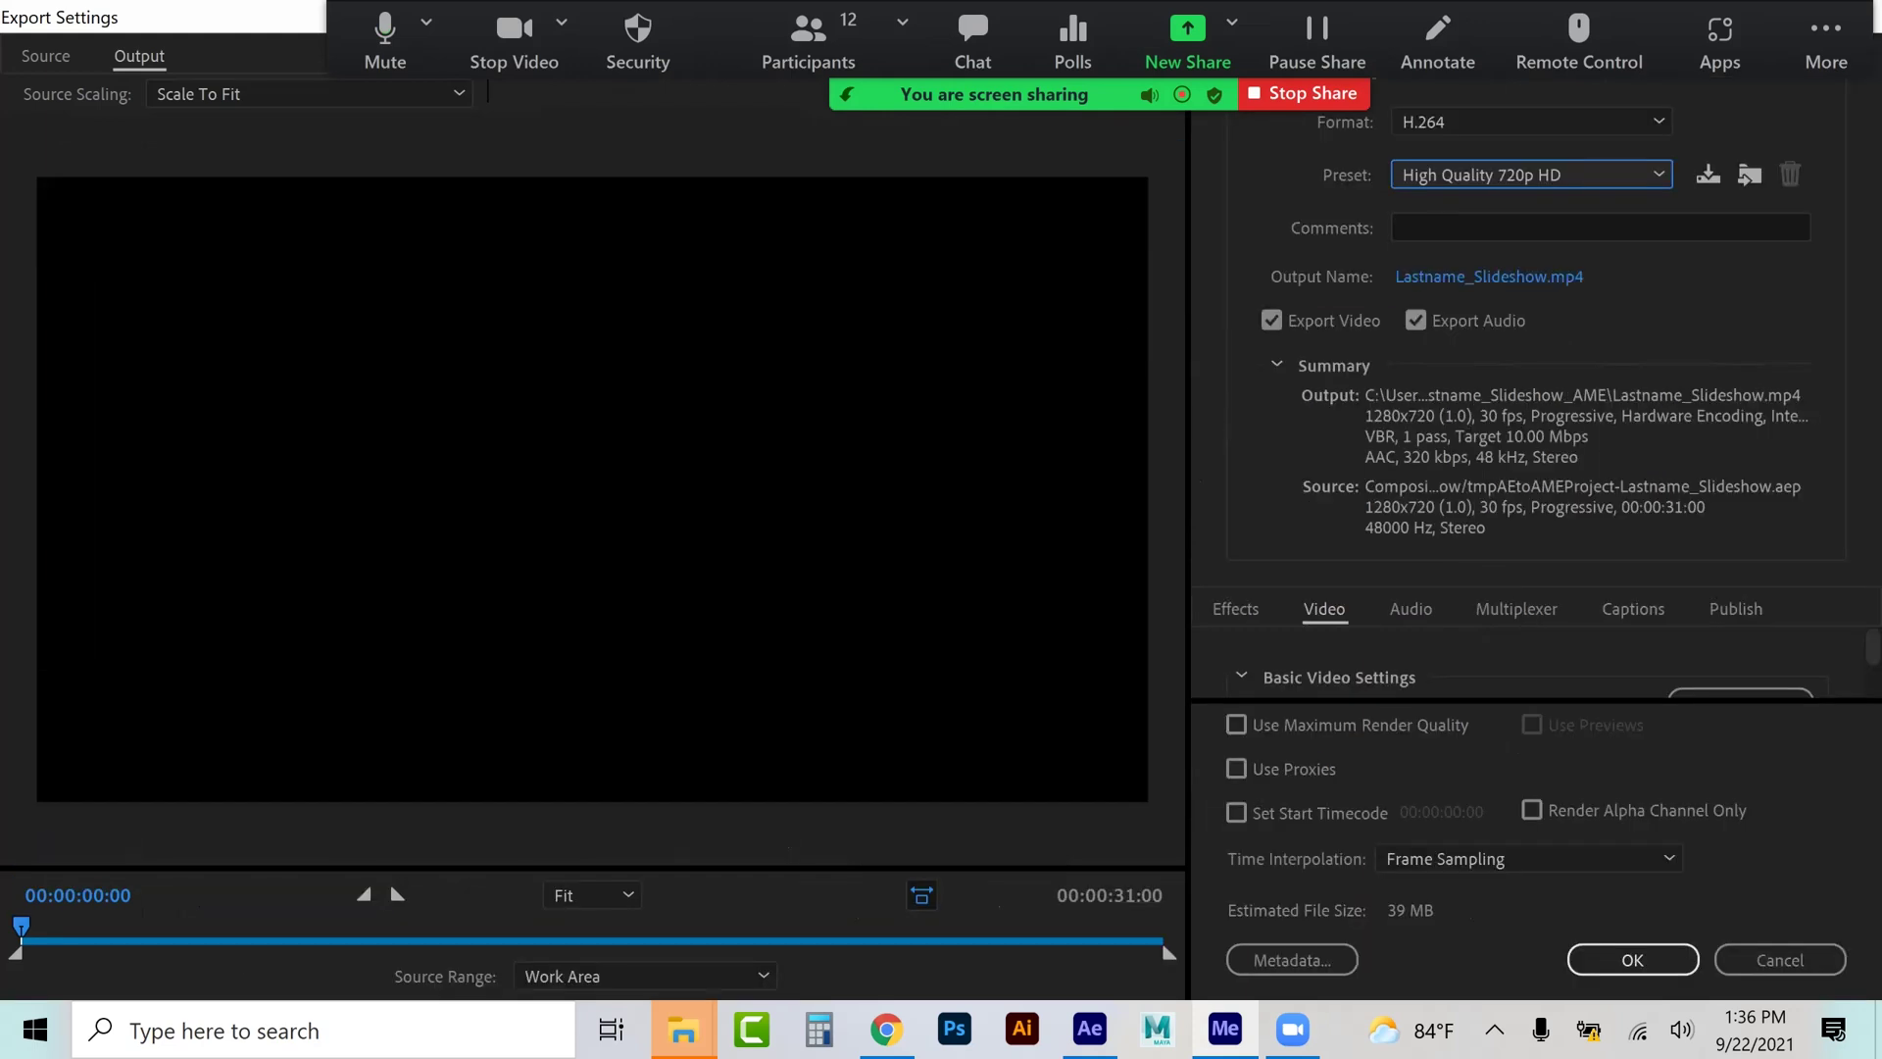
key(space)
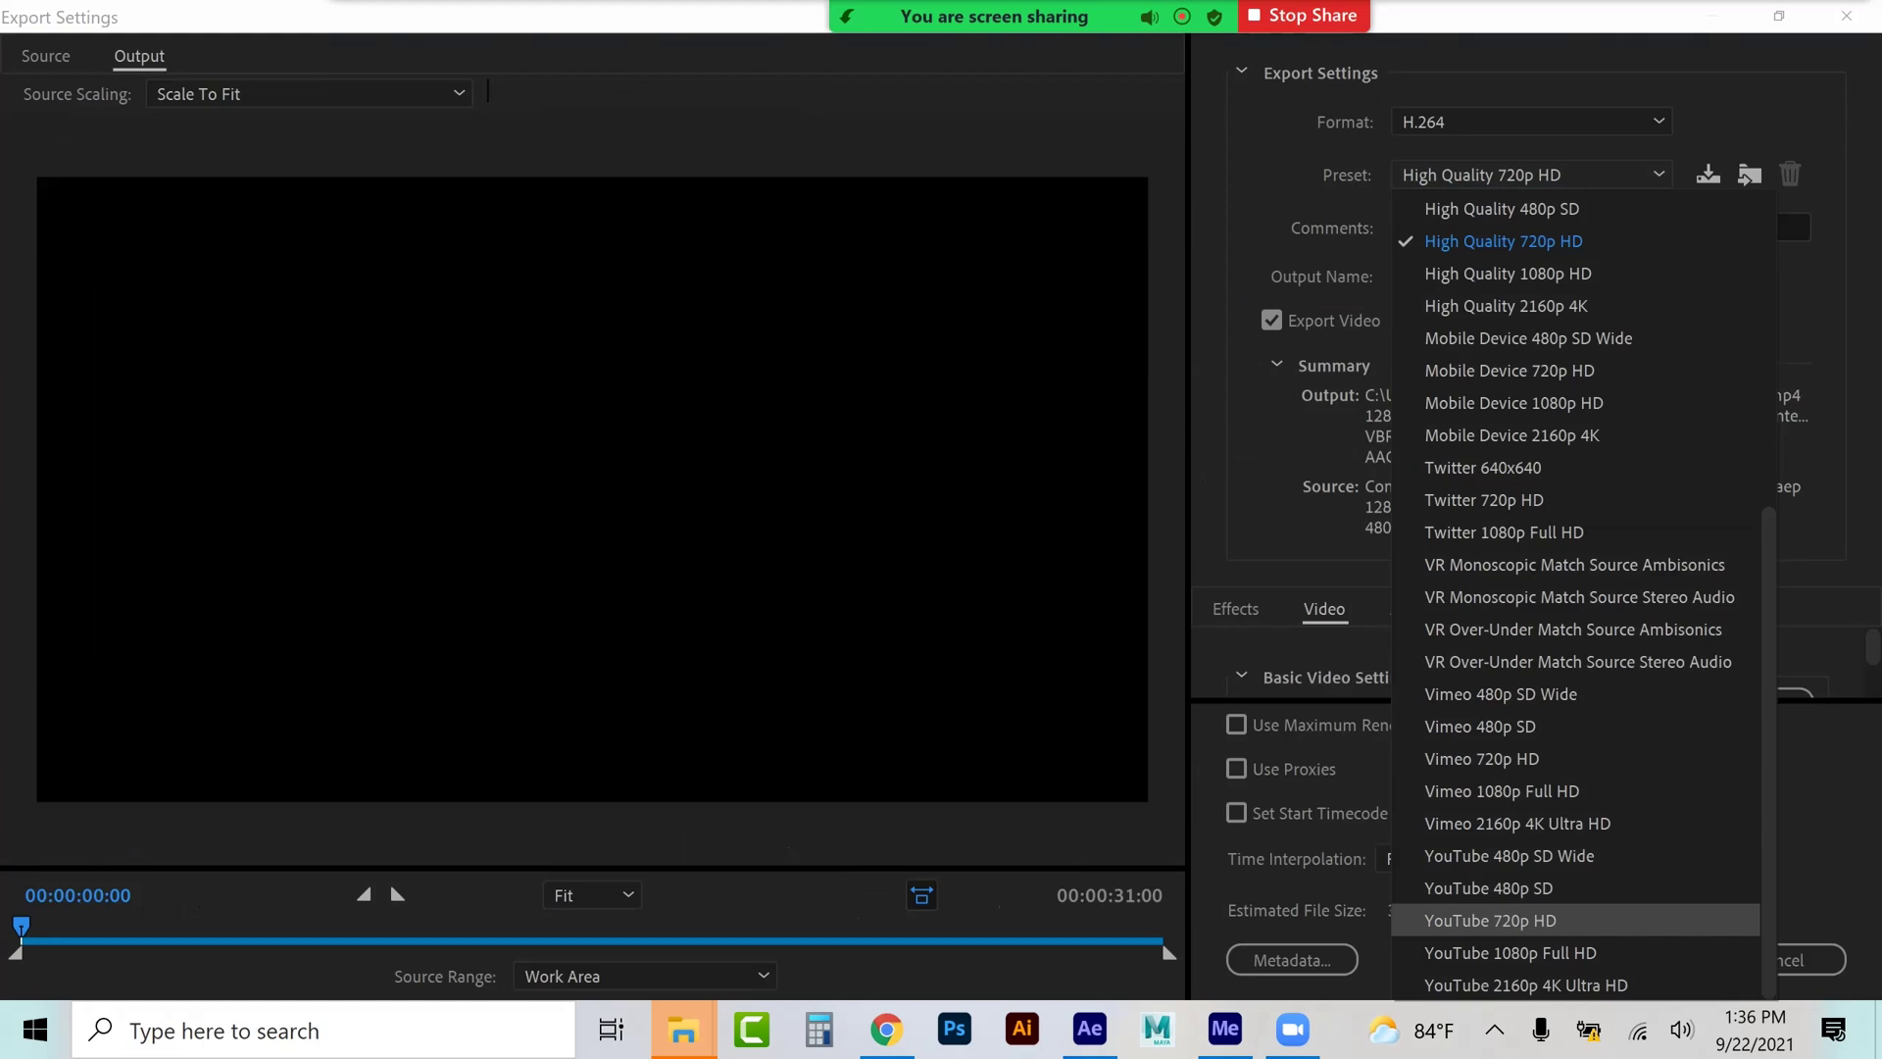
key(Escape)
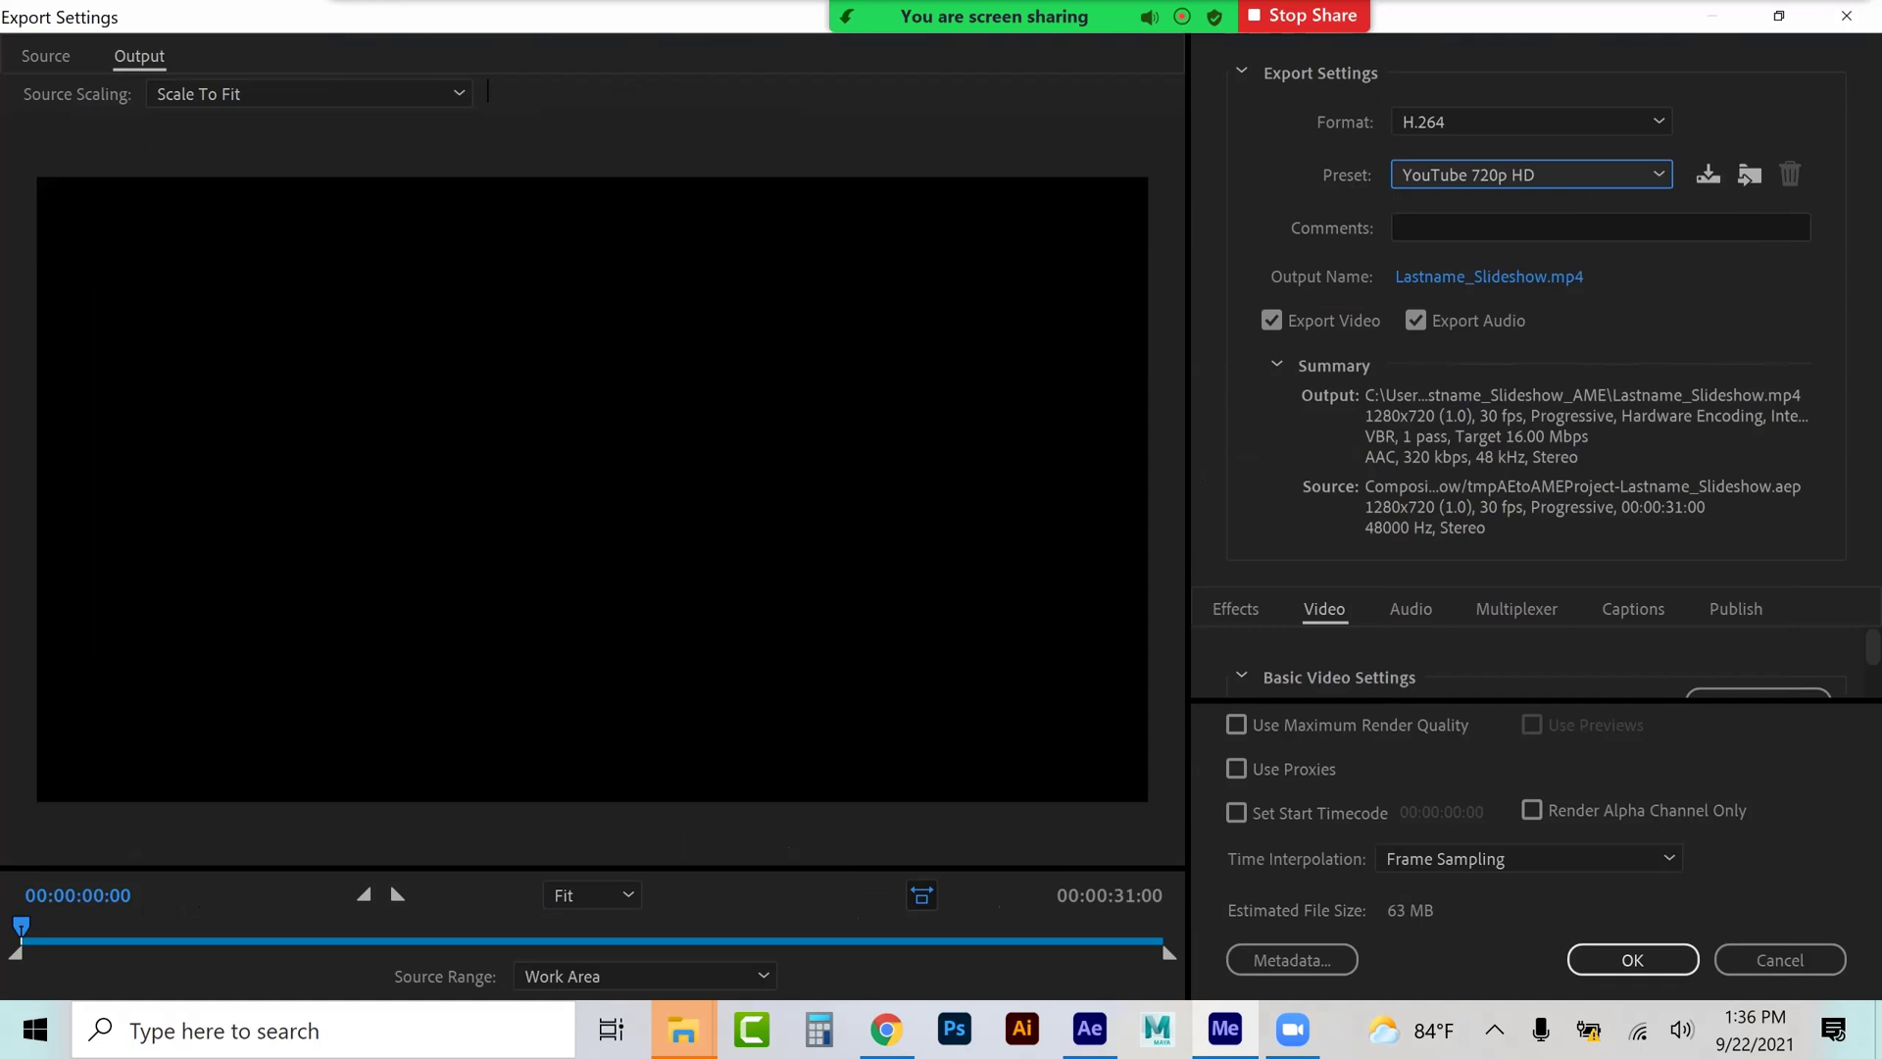
- Set the output file to Lastname_Slideshowb in the Lastname_Assignment4 folder inside Assignment 4_AfterEffect
click(1488, 276)
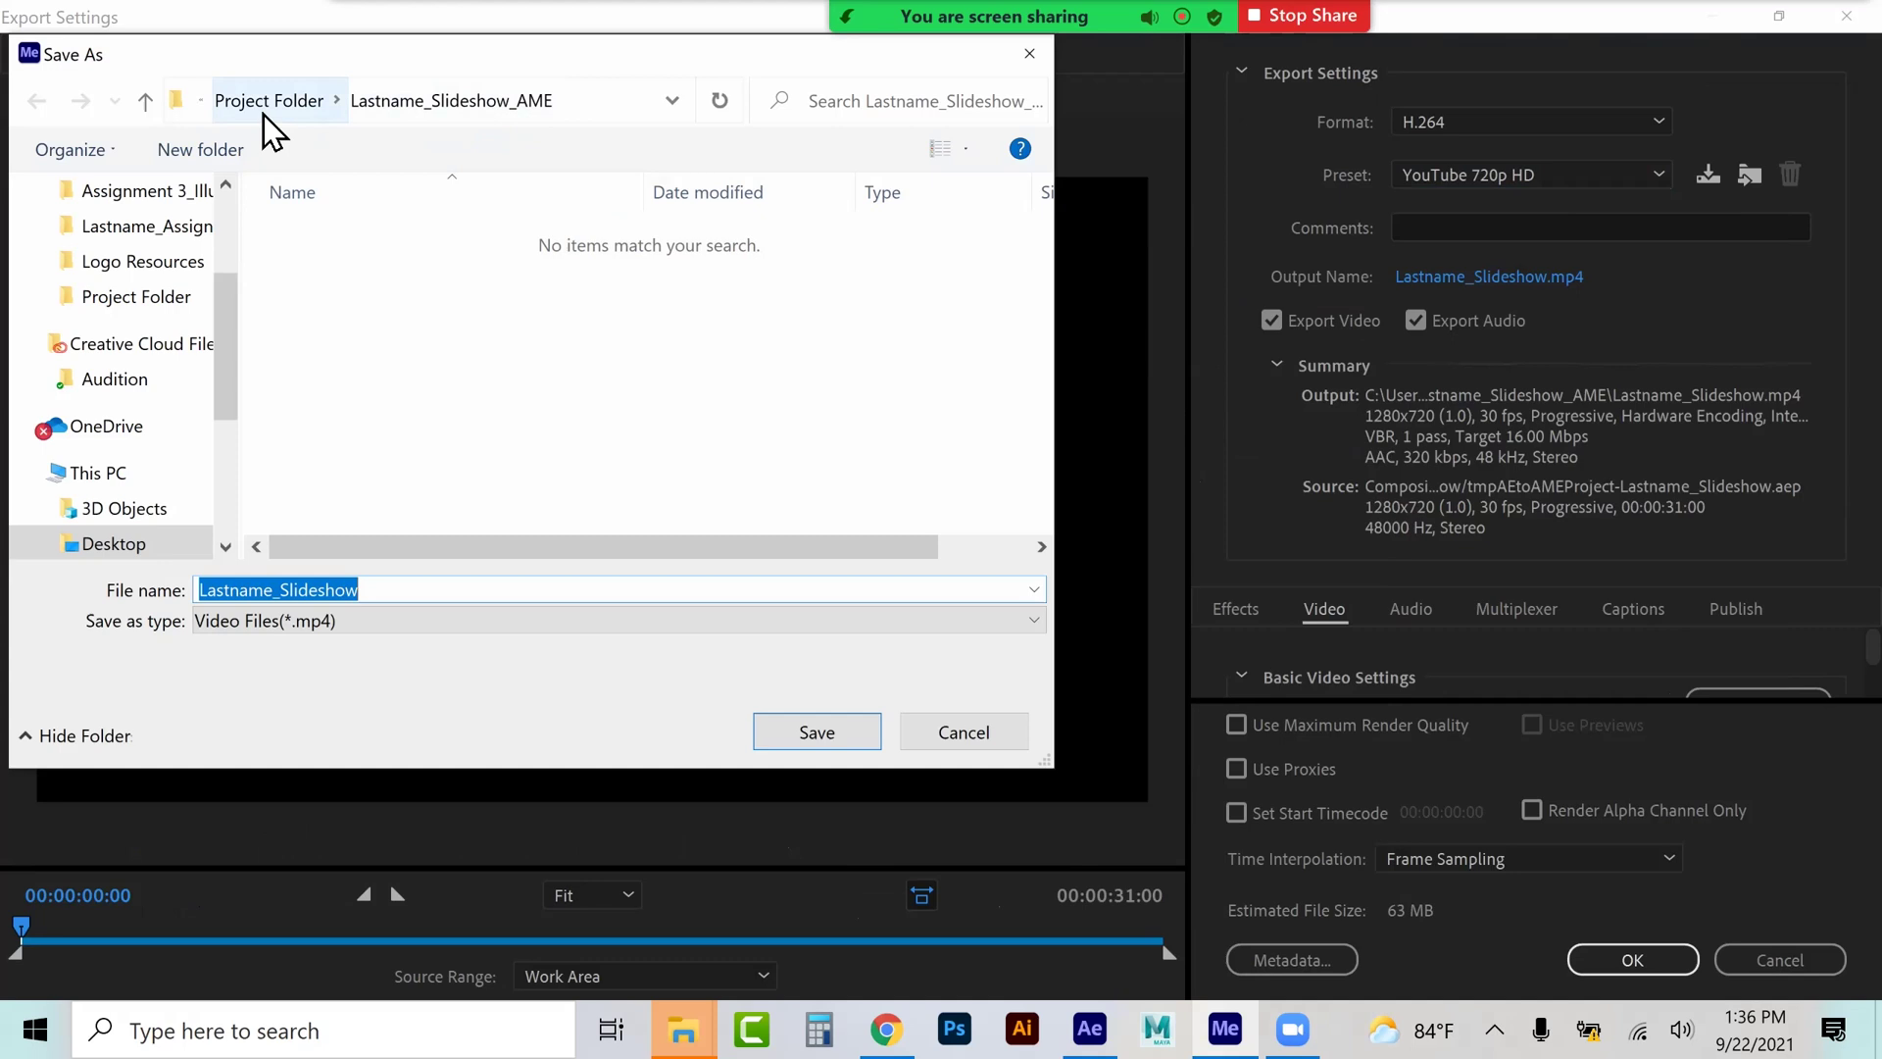
click(263, 114)
click(316, 102)
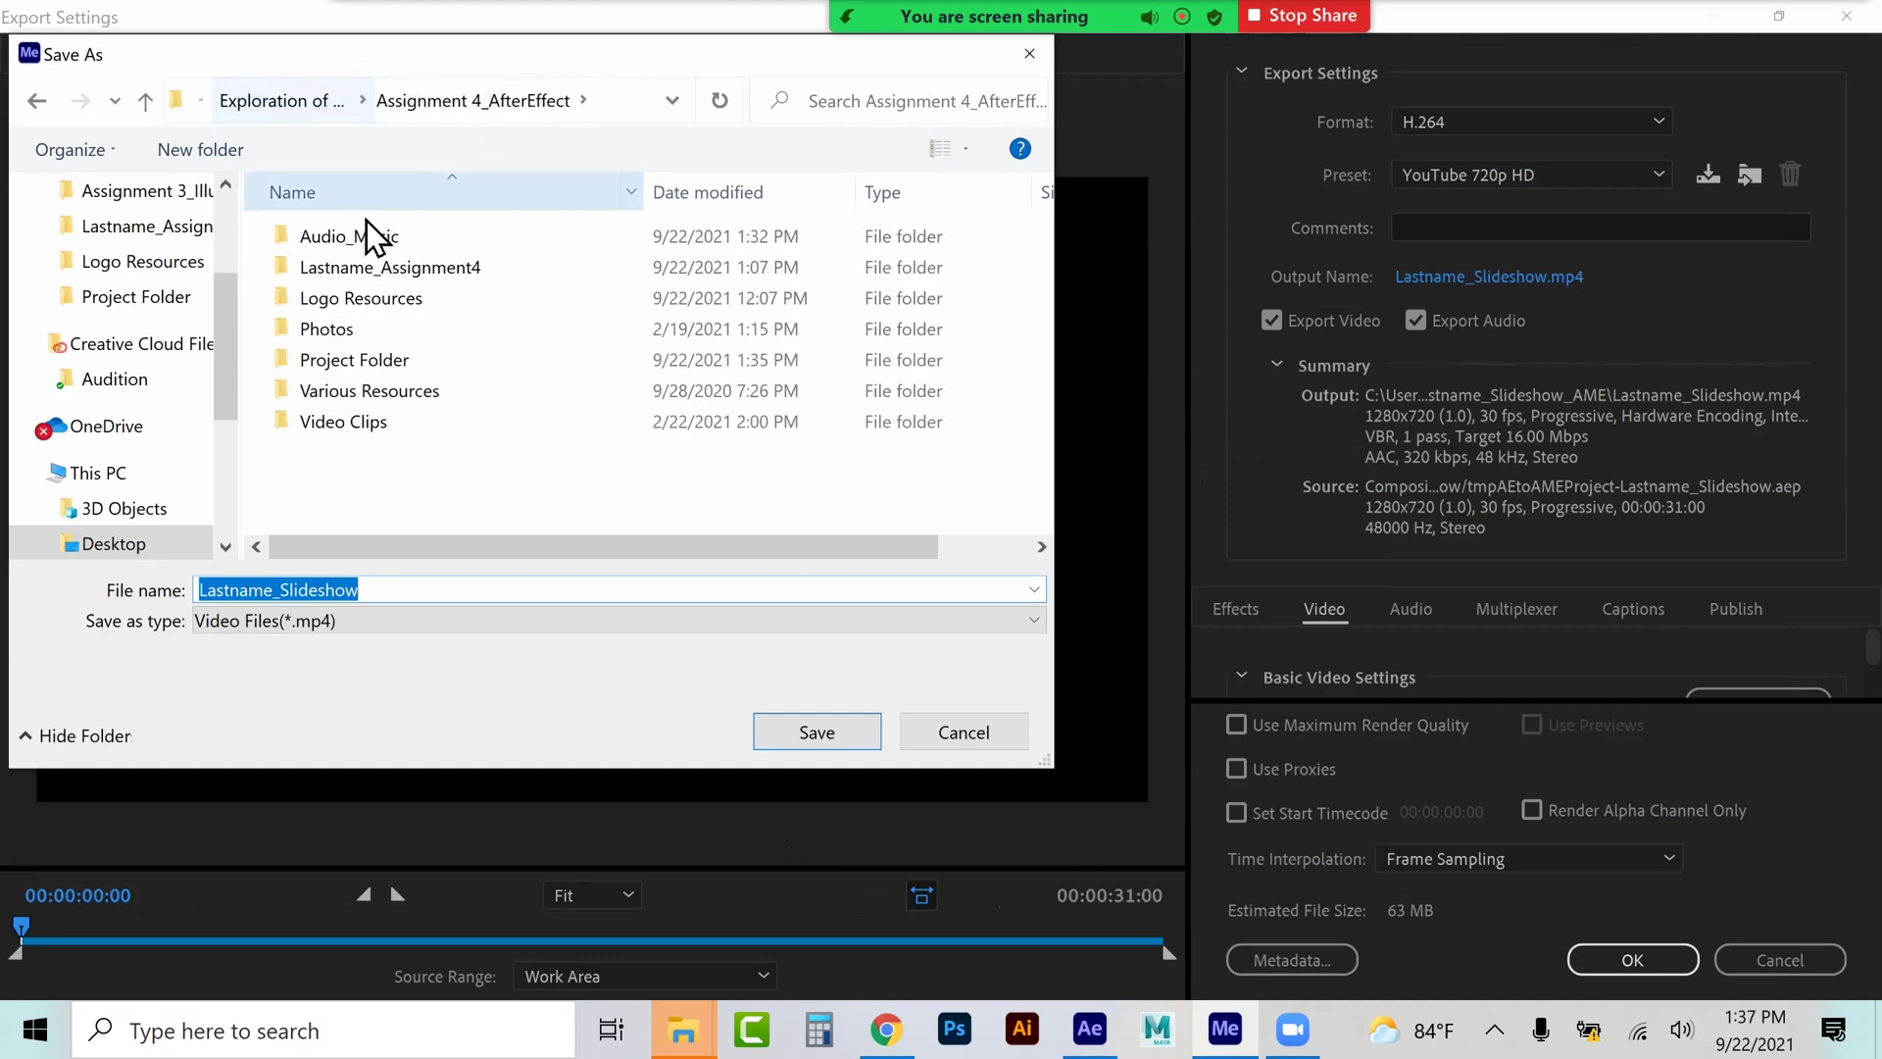
double_click(374, 269)
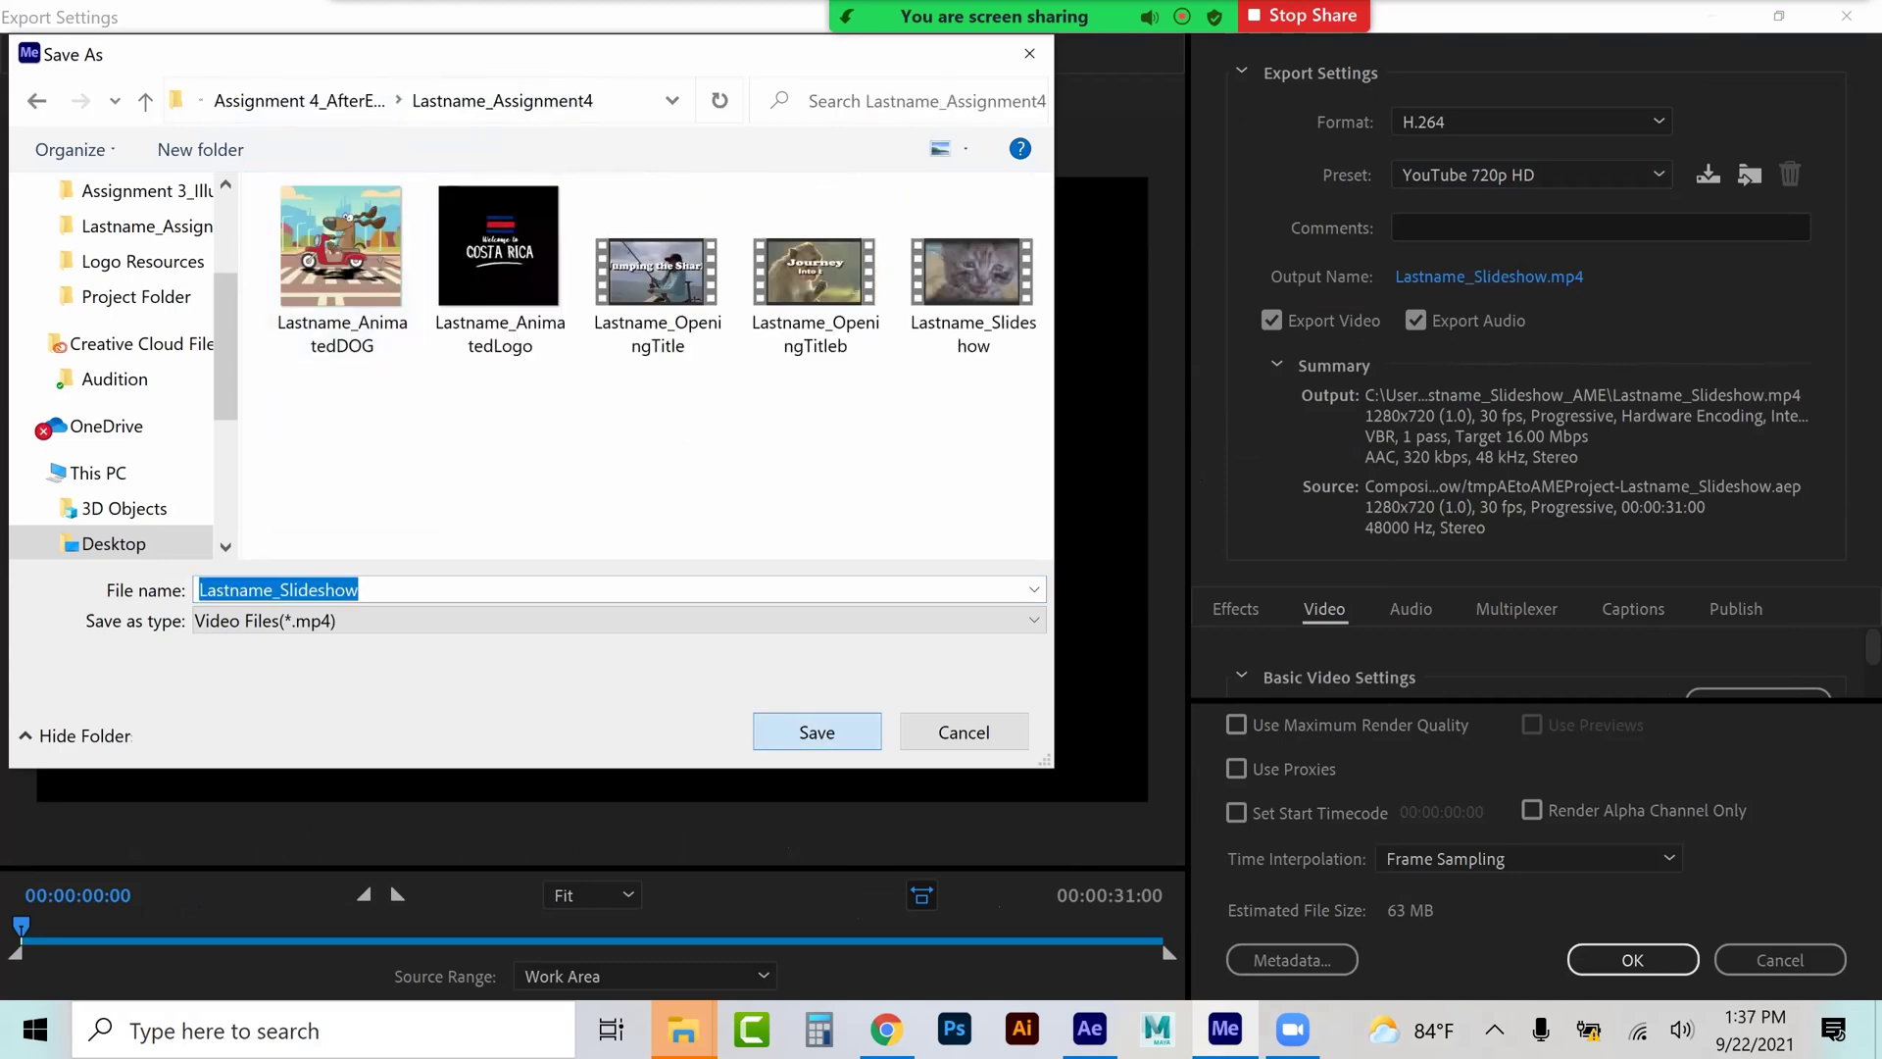
key(Return)
click(827, 472)
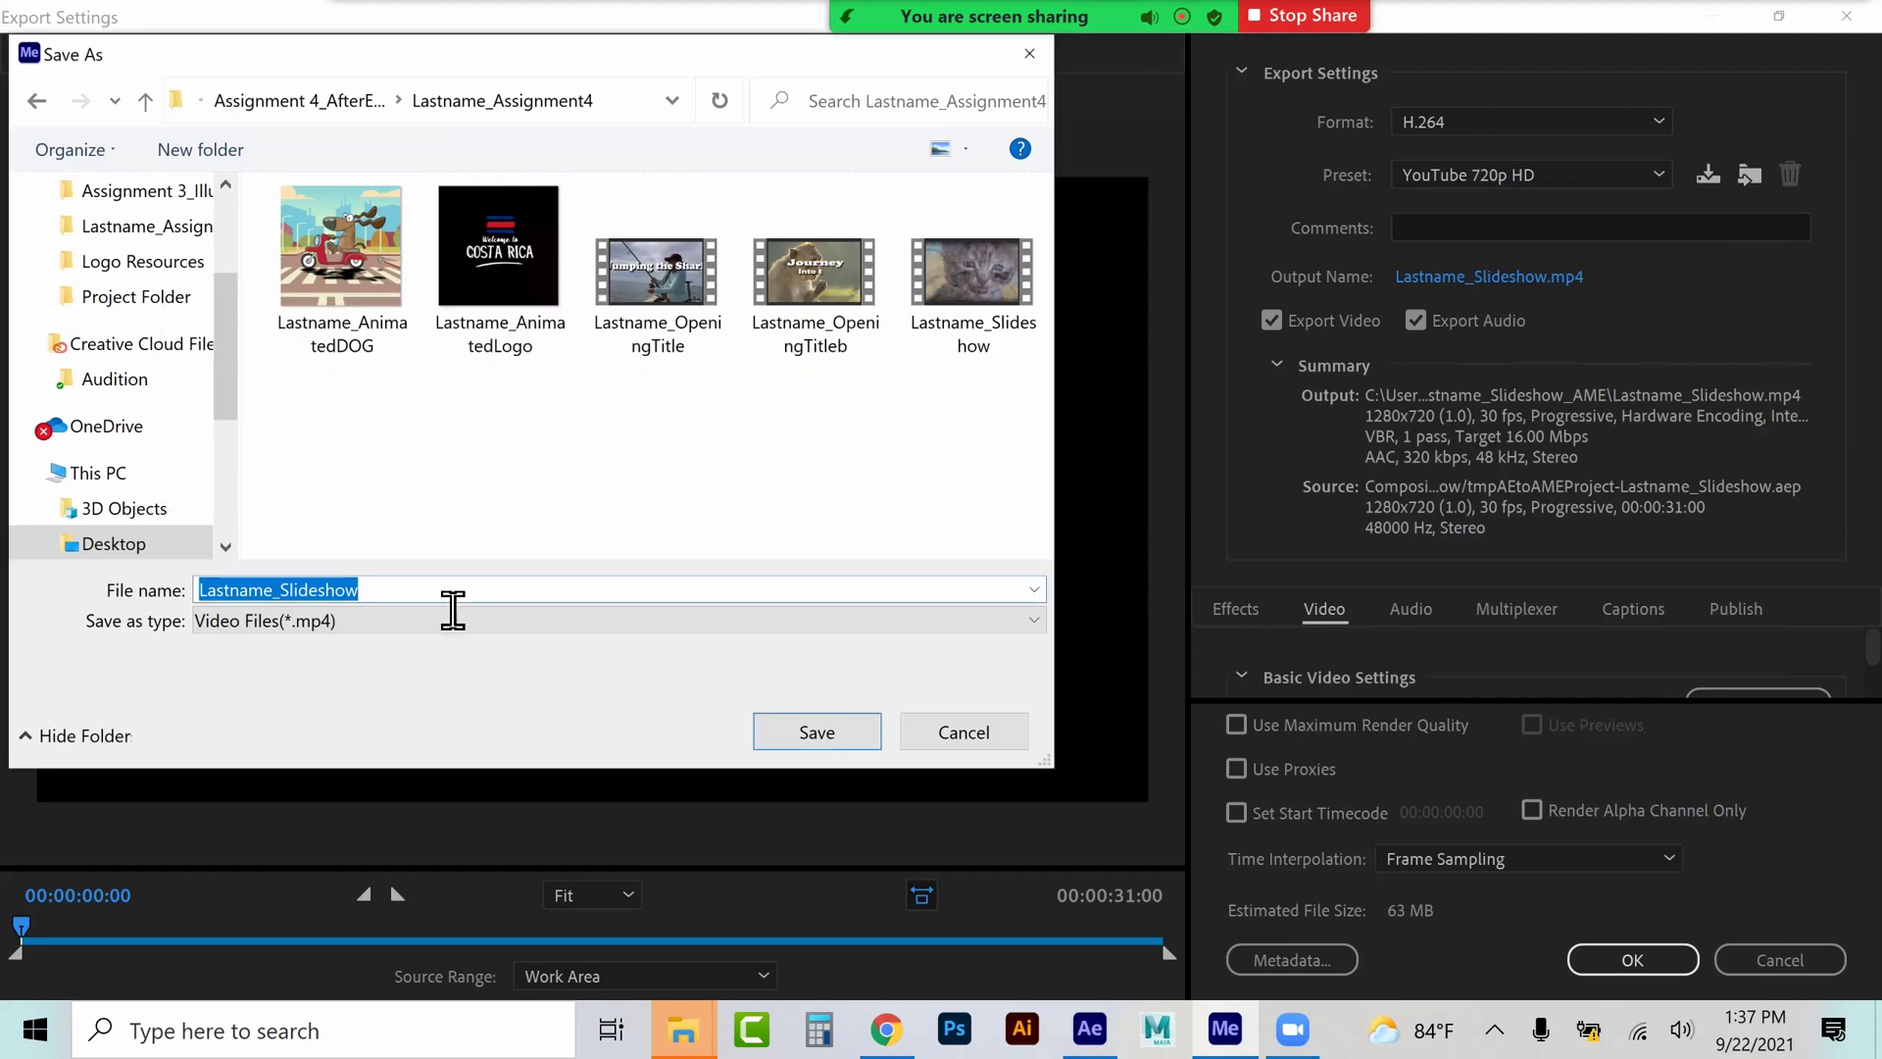
click(452, 600)
text(b)
key(Return)
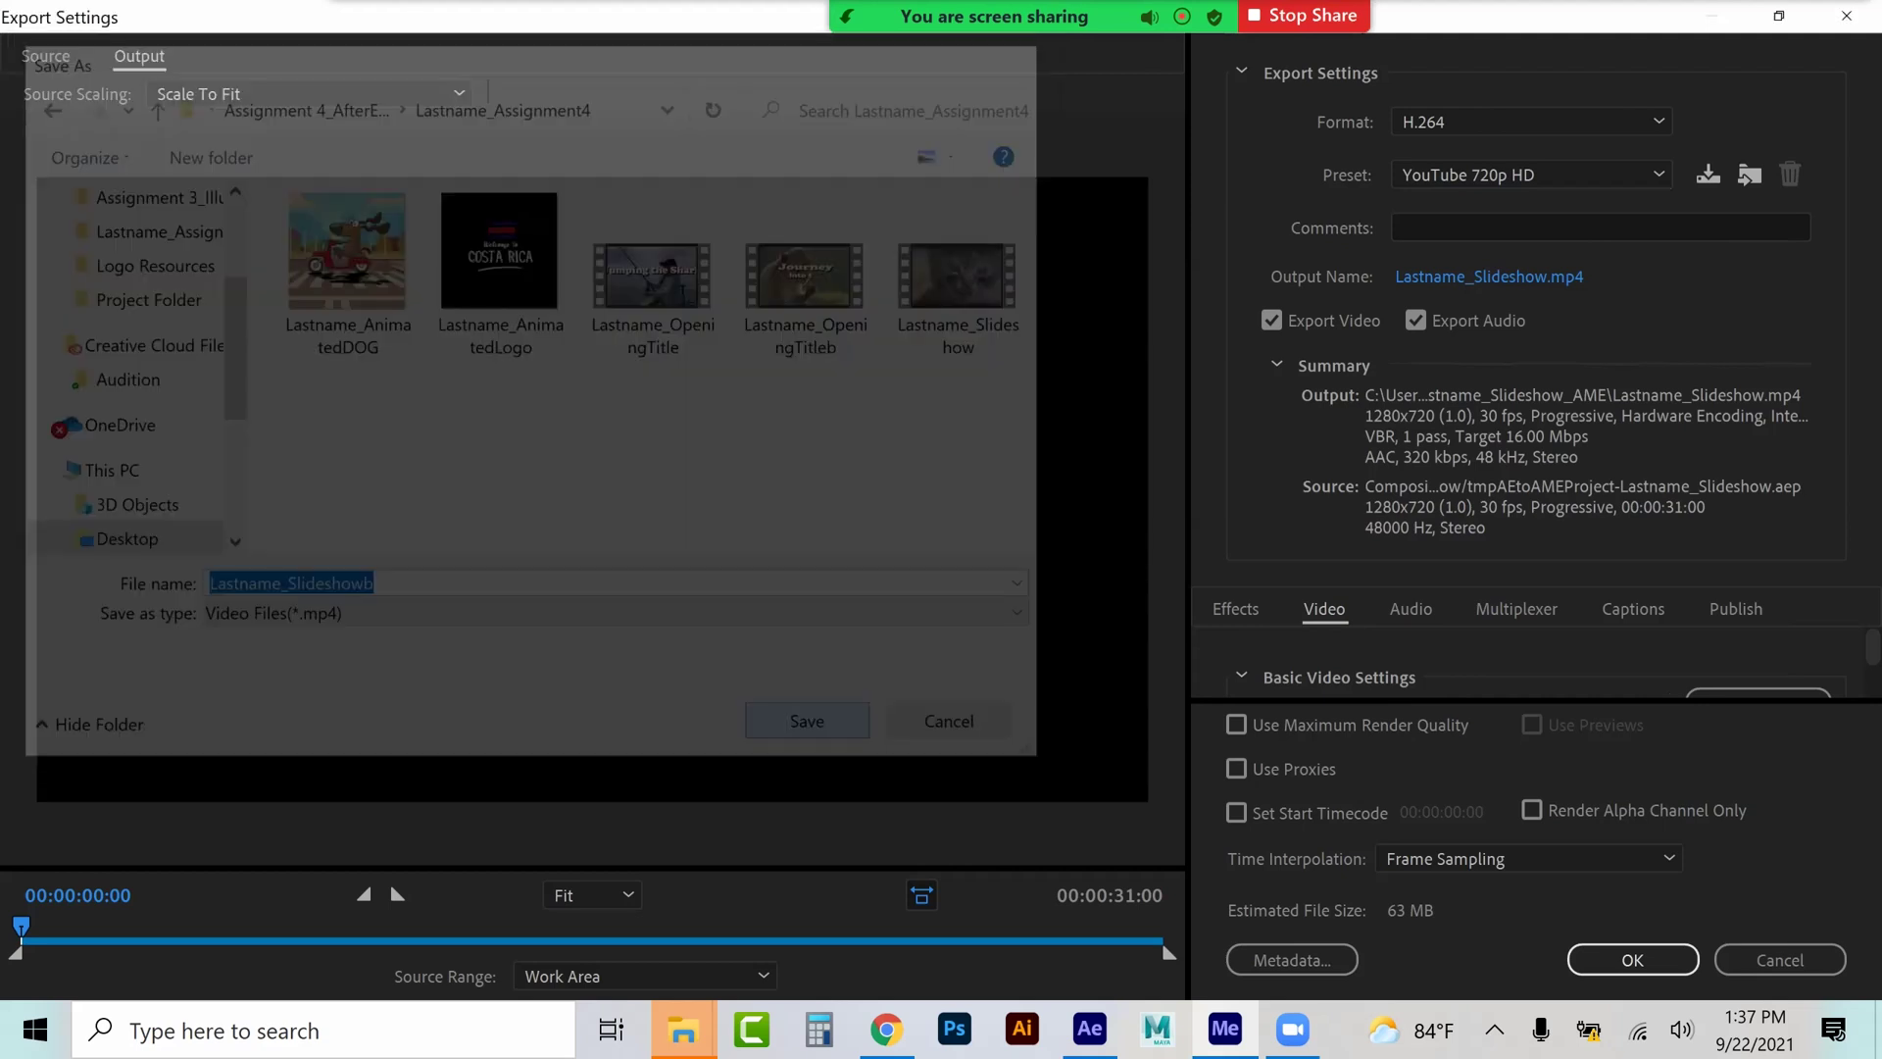
- Enable maximum render quality, accept the export settings and start encoding the queue
click(1236, 724)
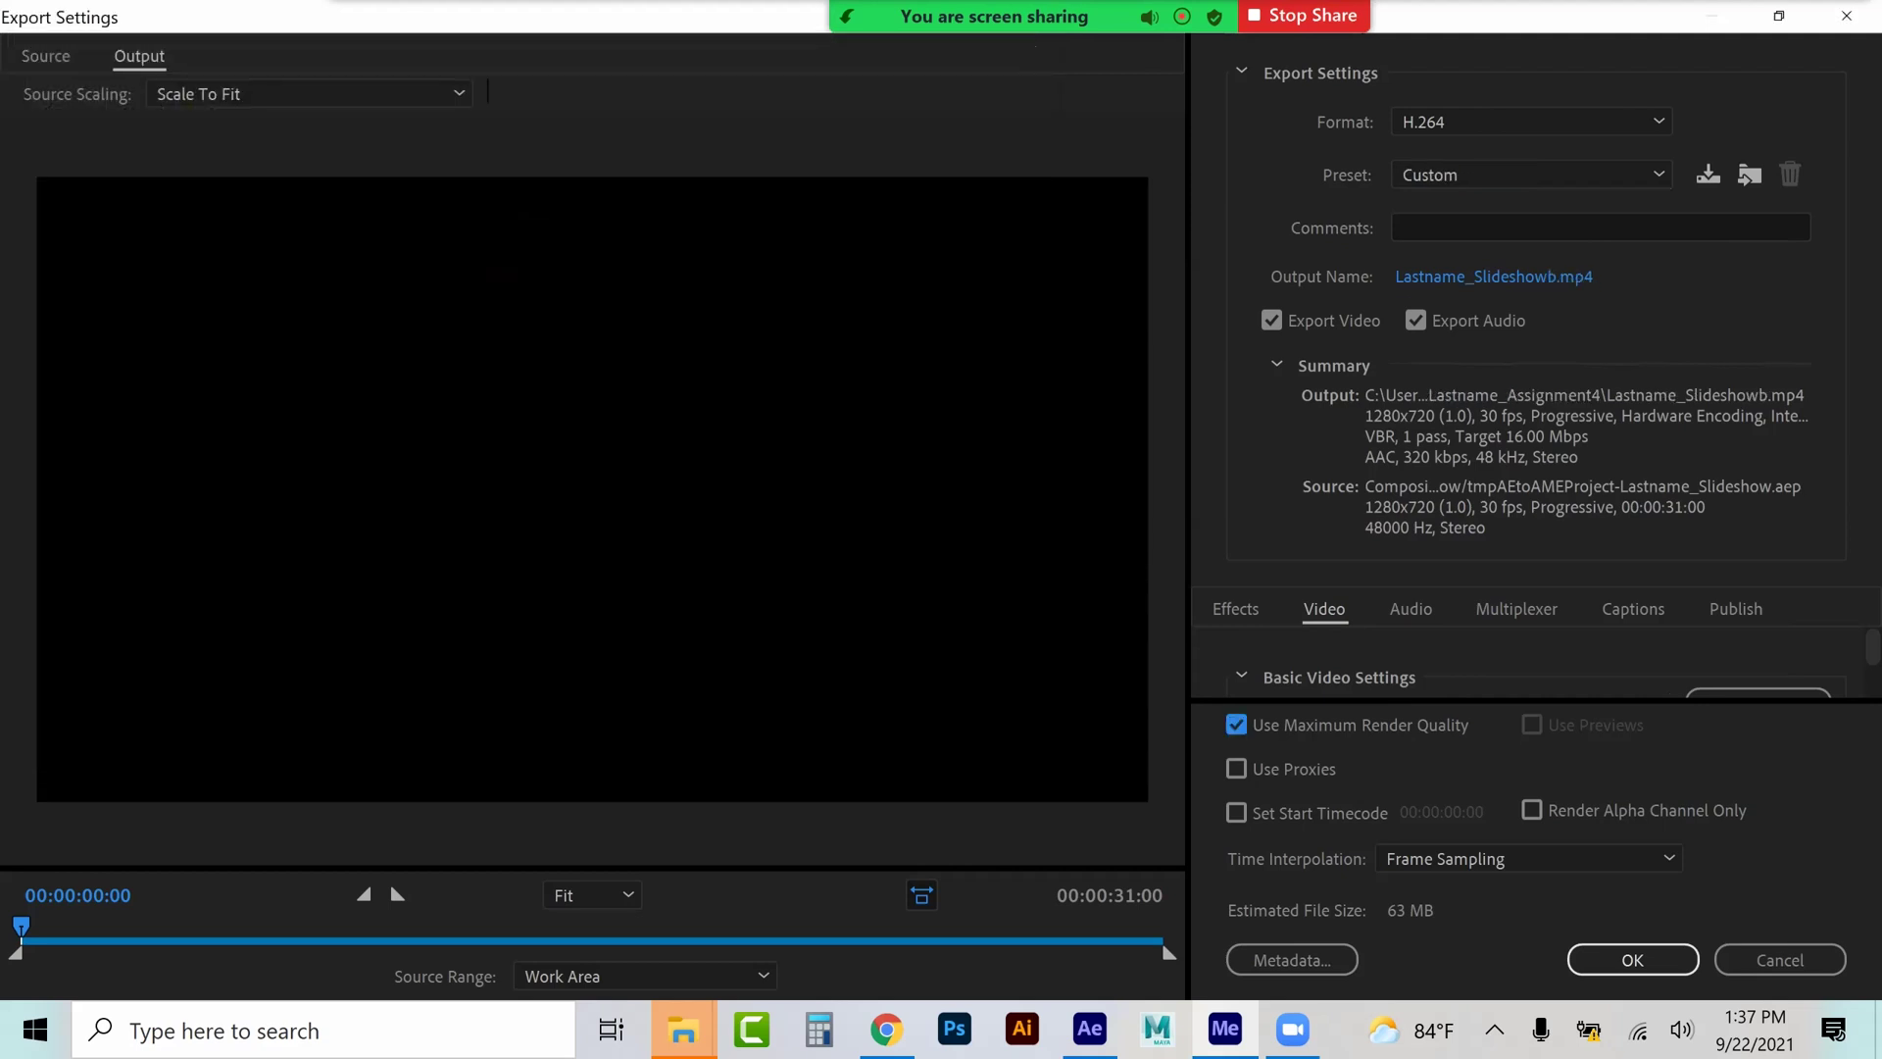
click(1632, 959)
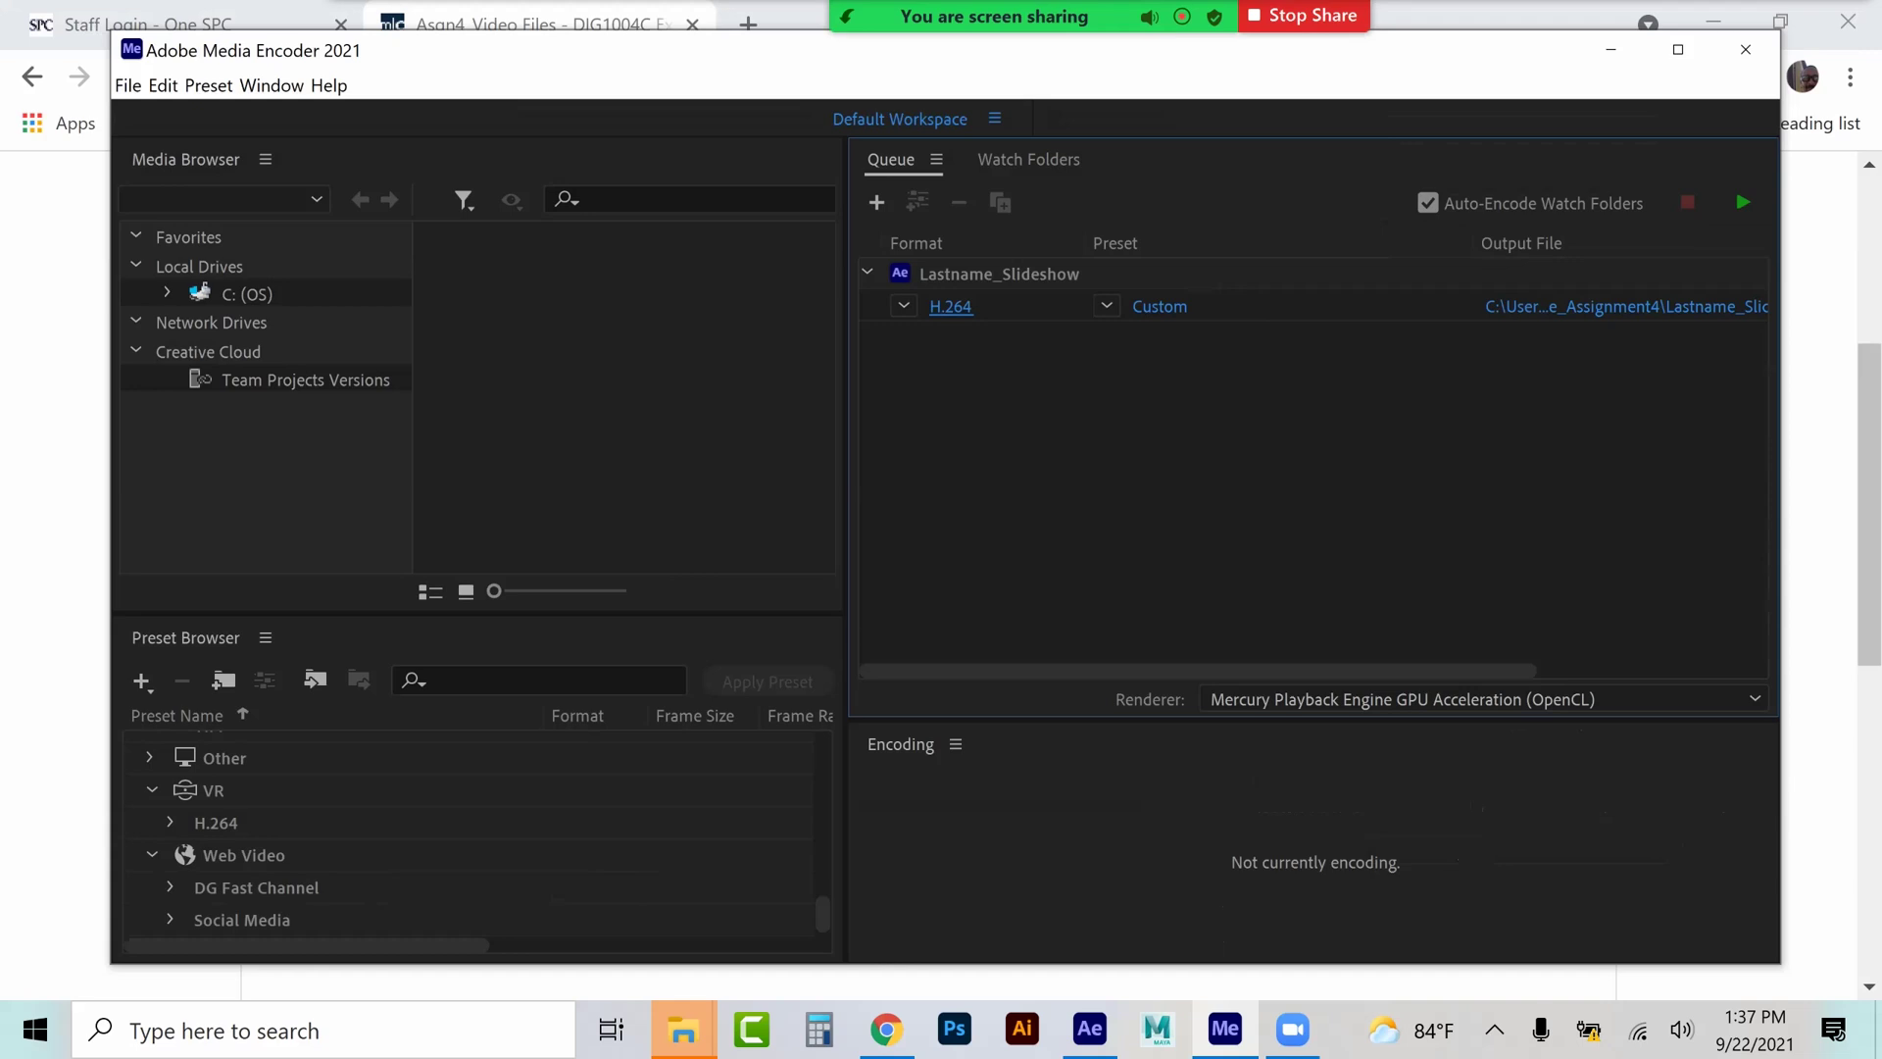
key(Return)
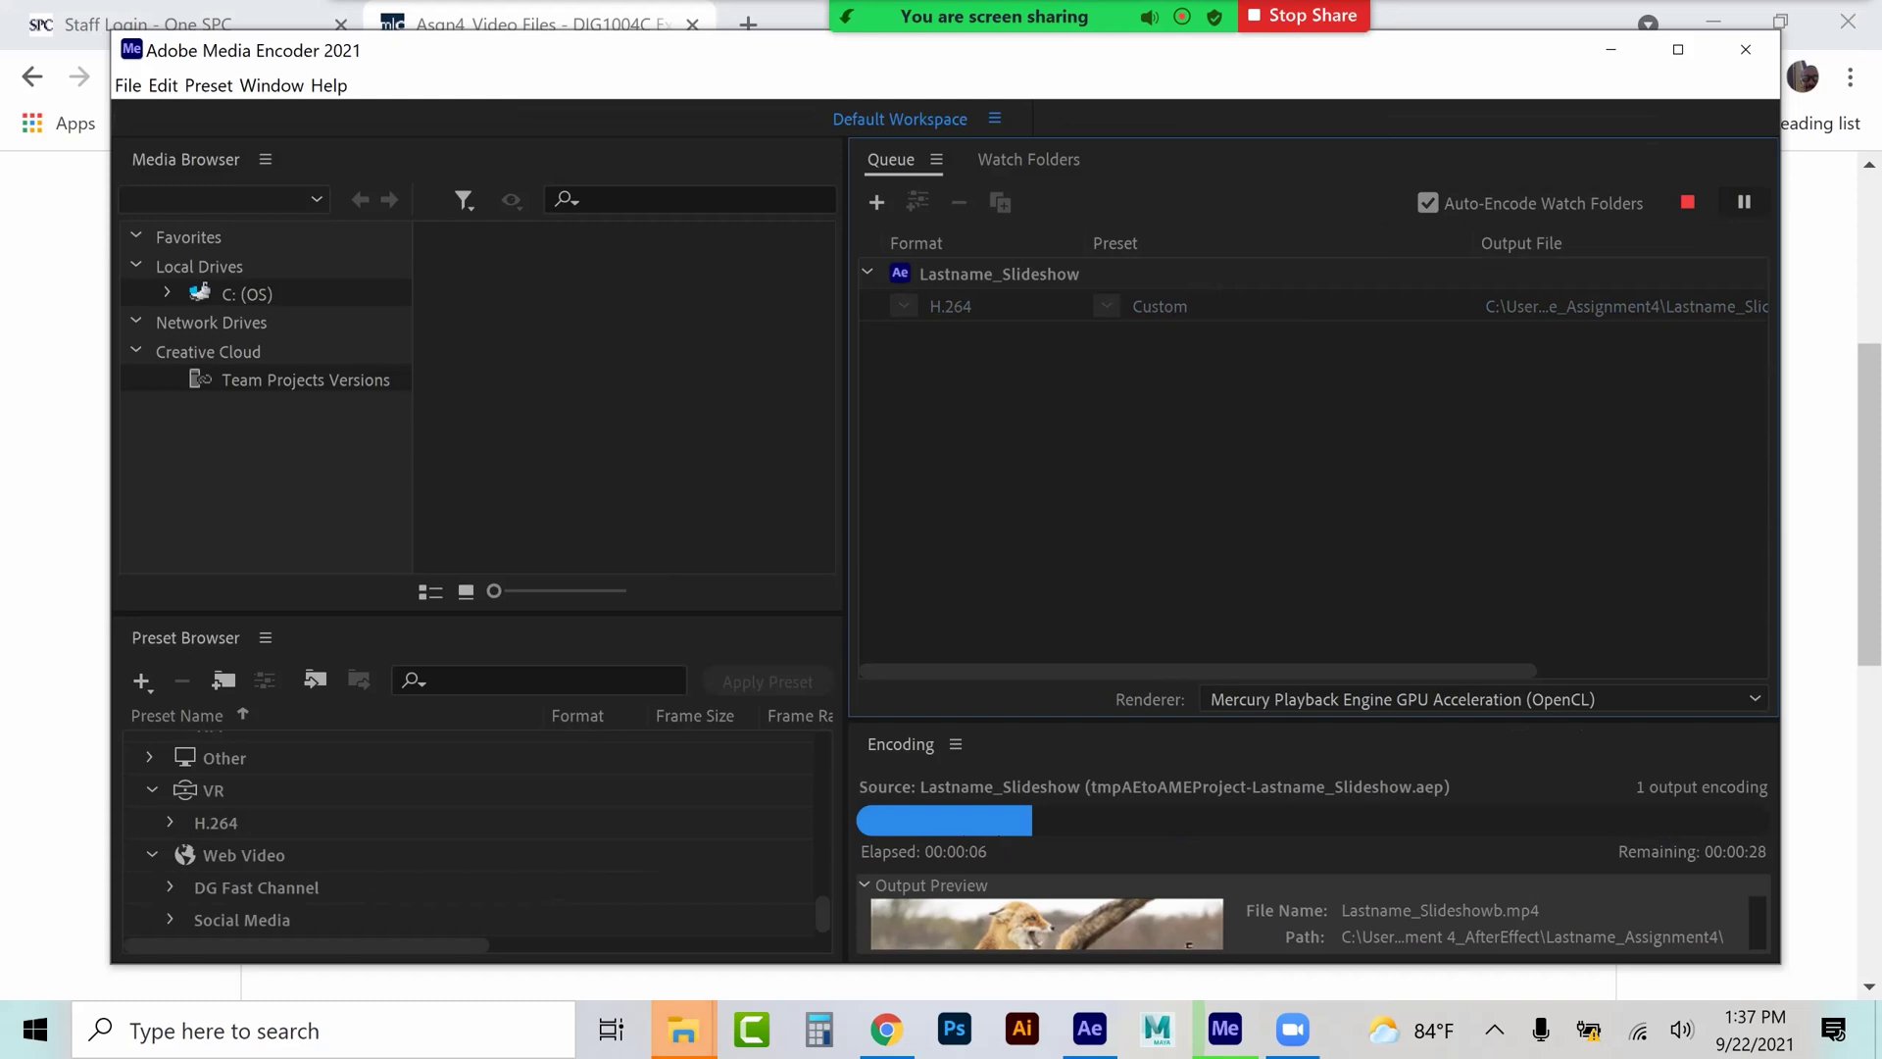
- Check the Lastname_Assignment4 folder in File Explorer, go back to its parent folder and bring up the assignment page in Chrome
click(683, 1030)
click(569, 882)
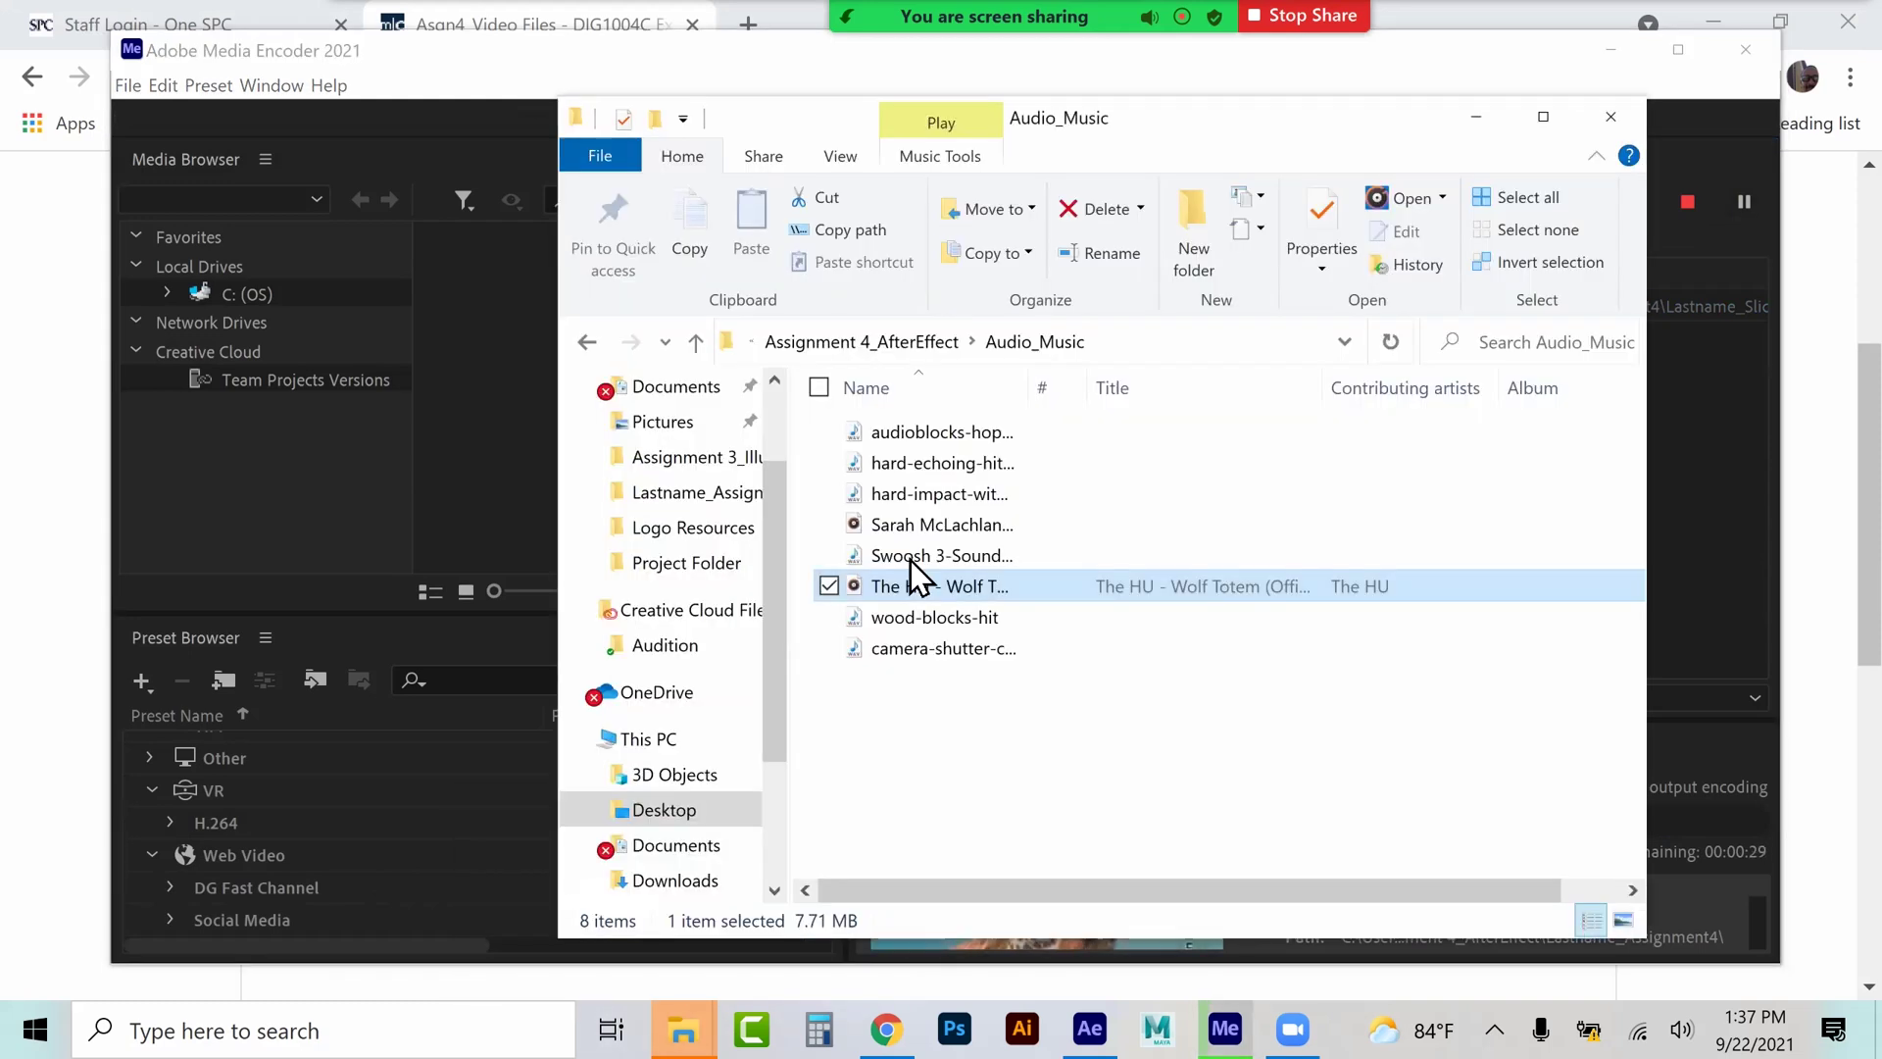
click(864, 333)
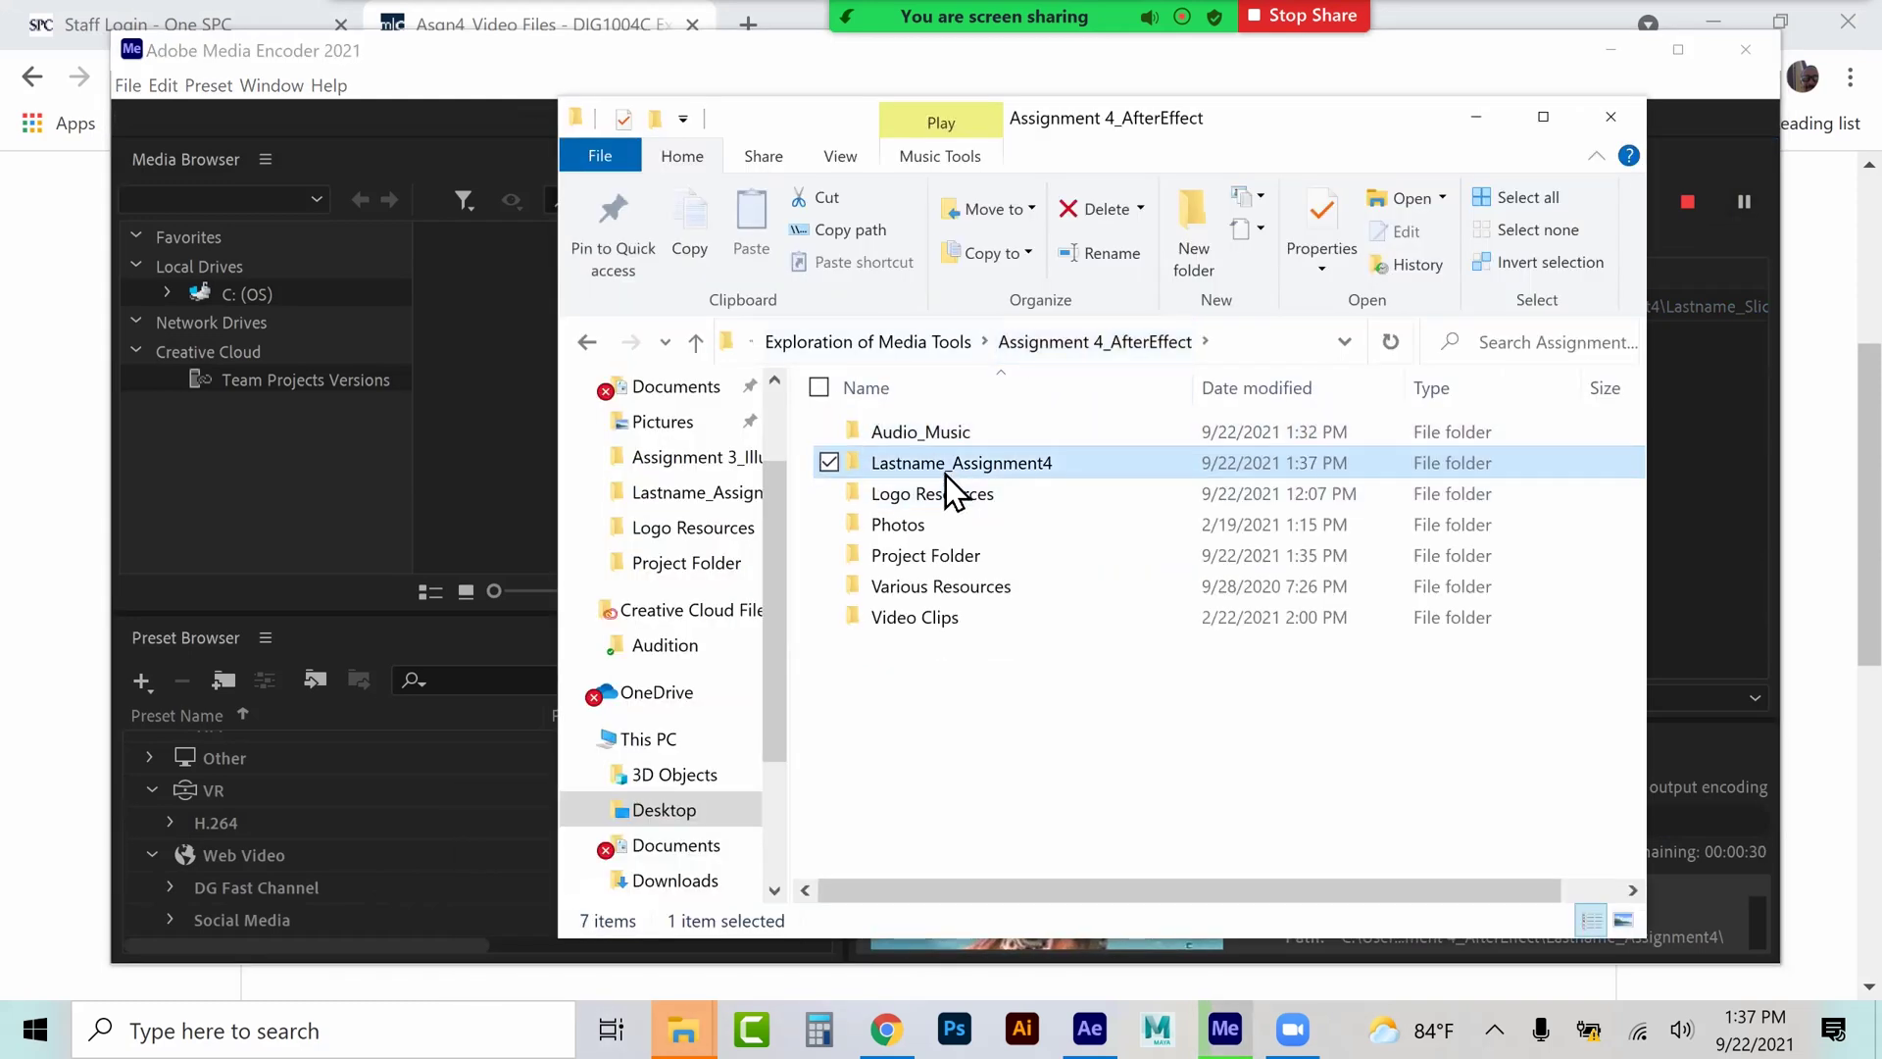
double_click(944, 474)
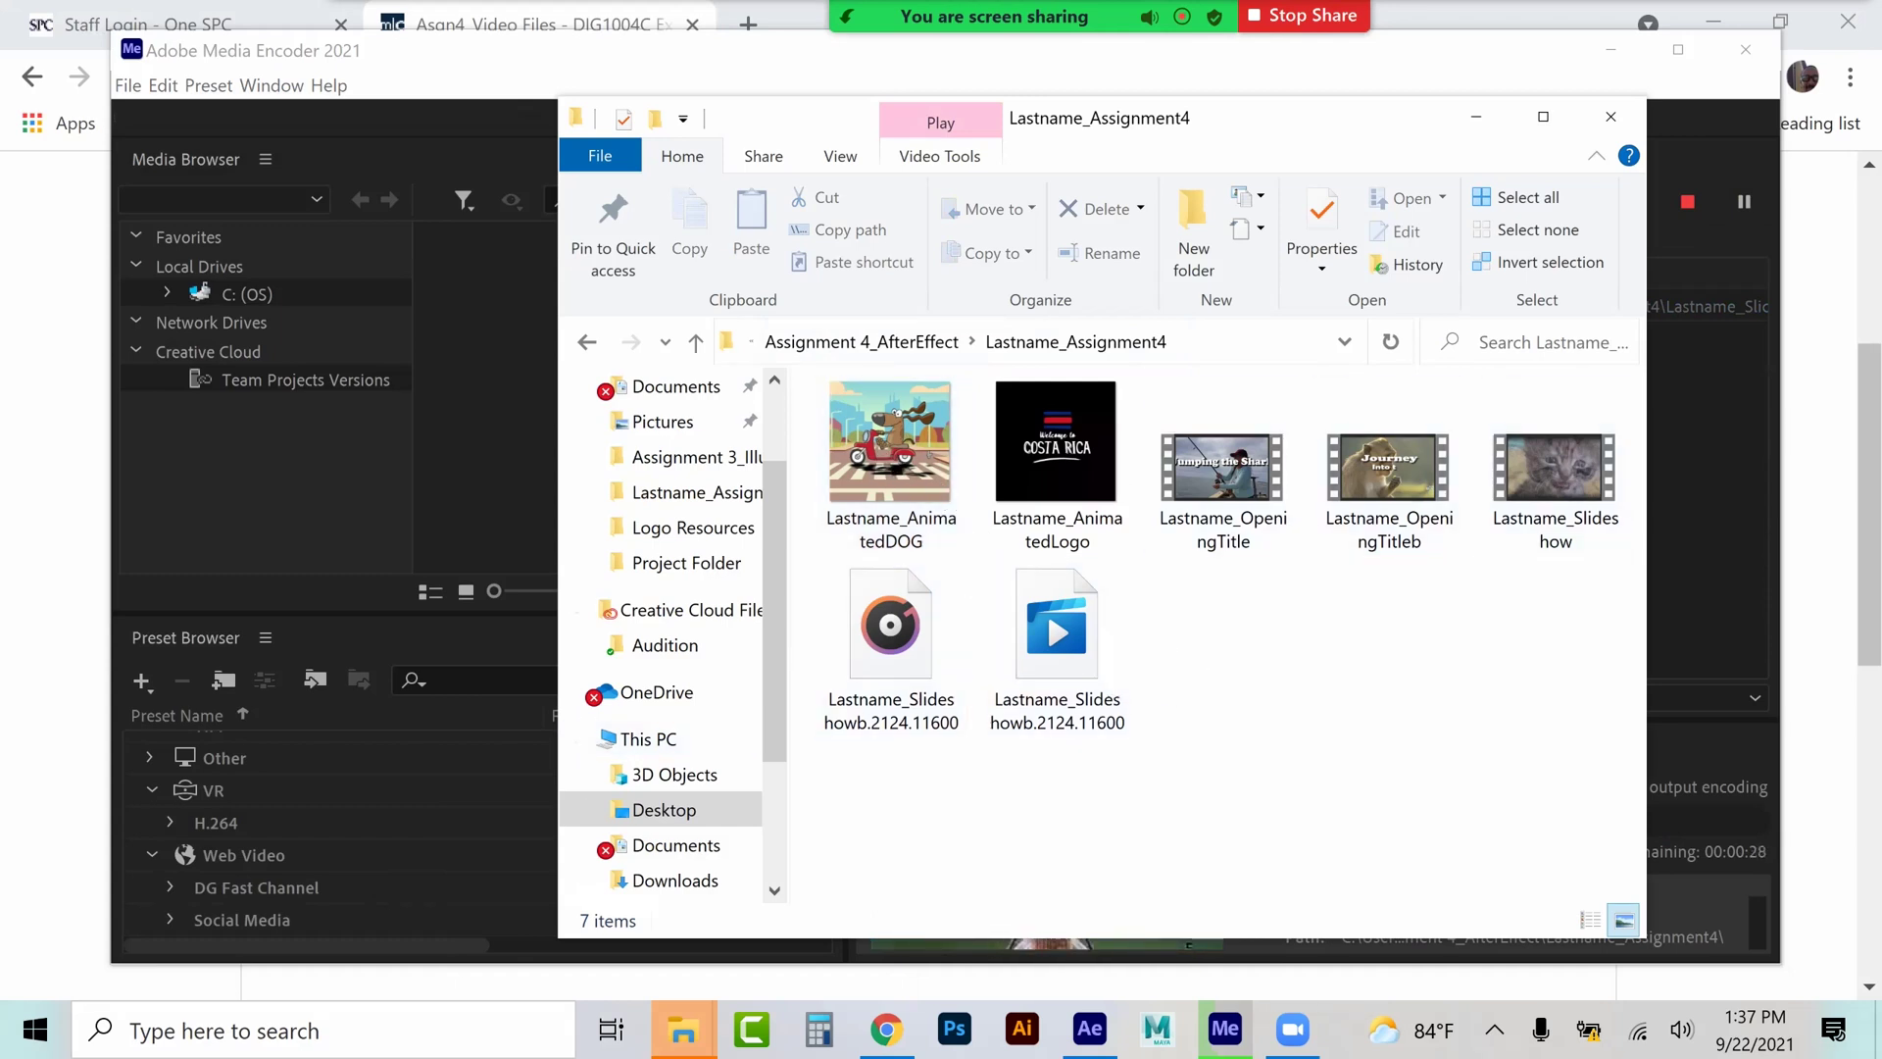
click(864, 347)
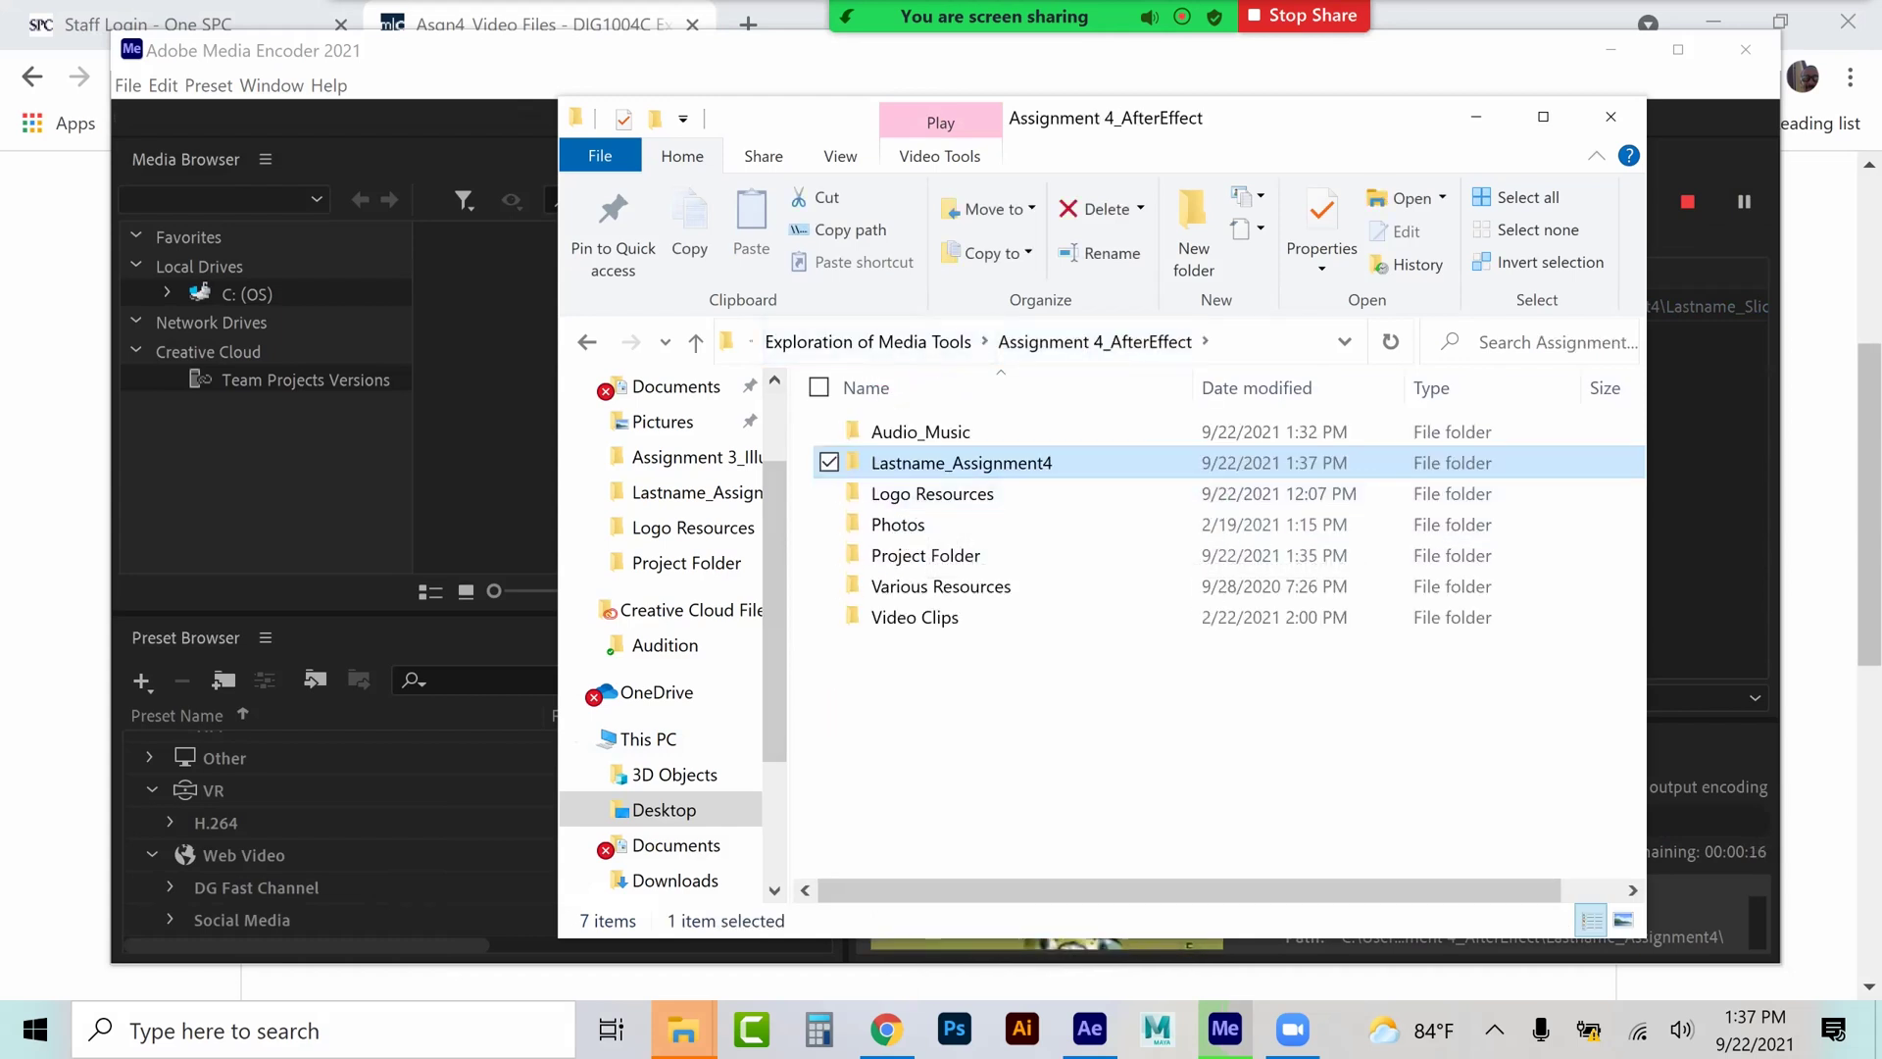
click(533, 16)
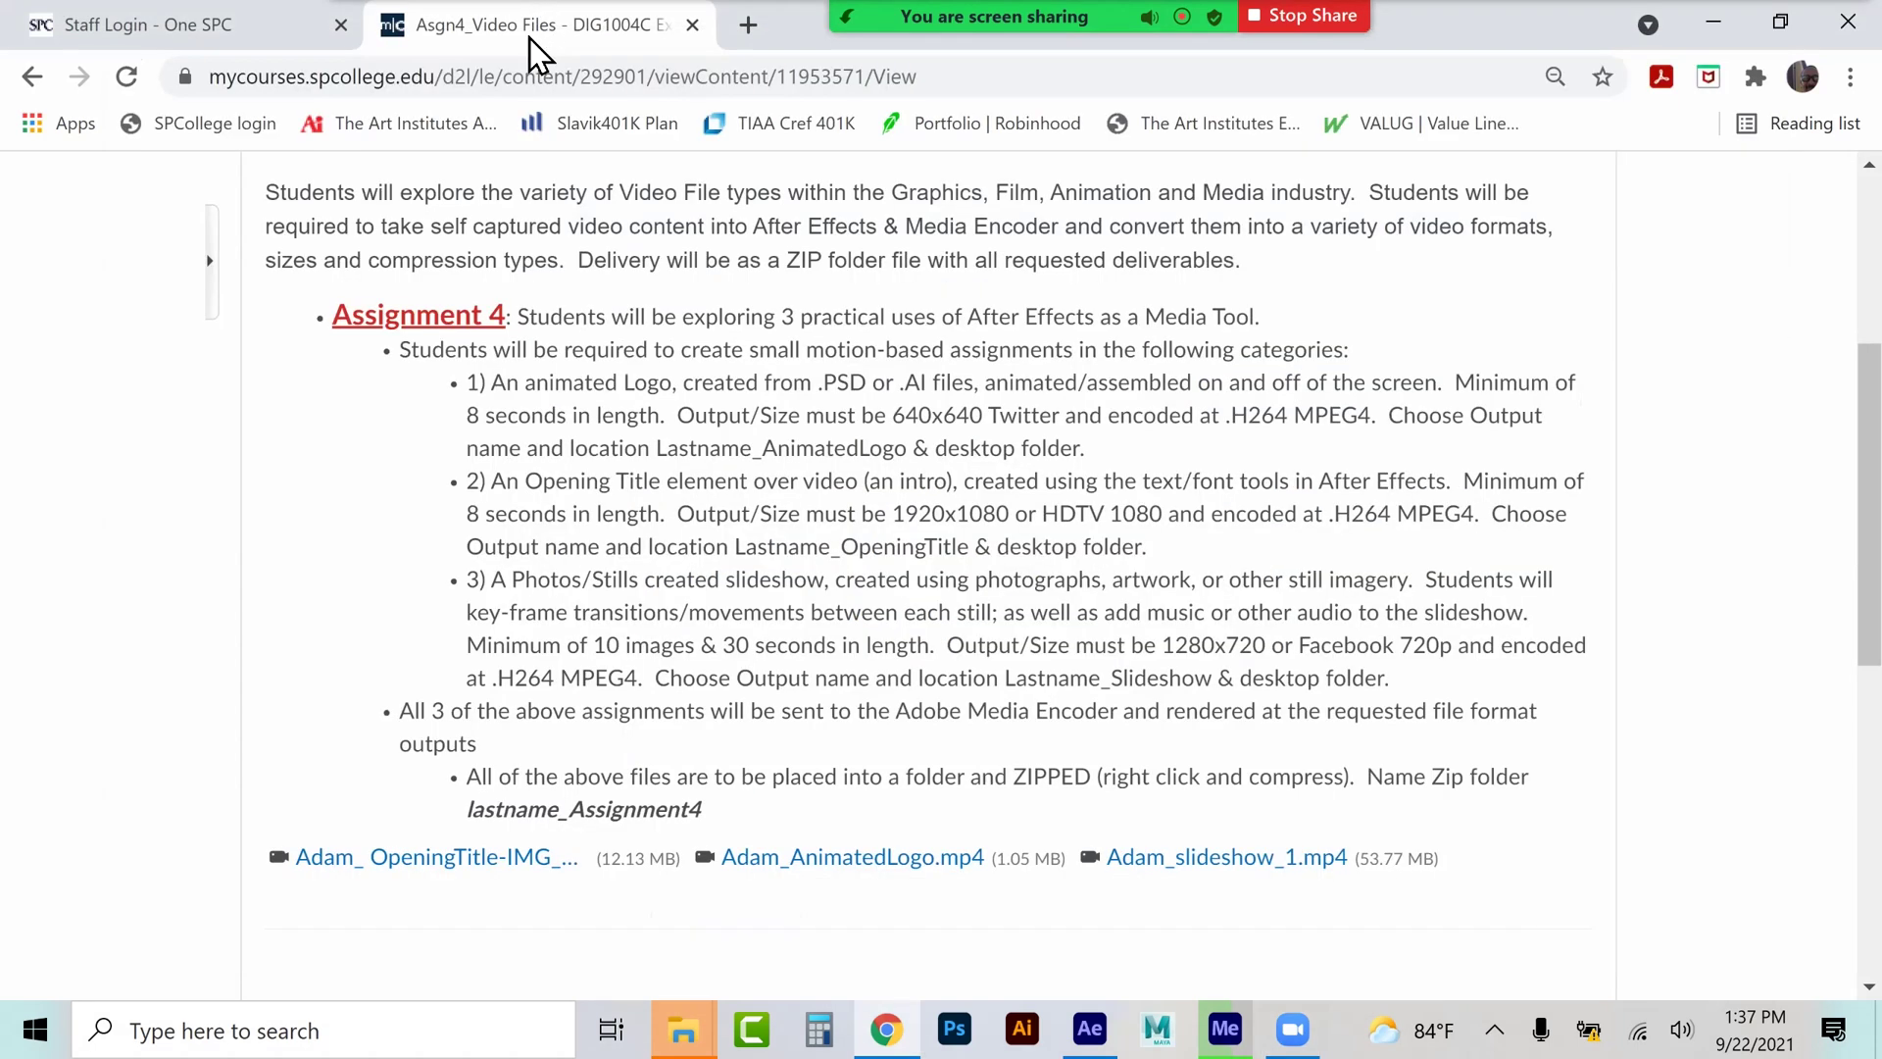